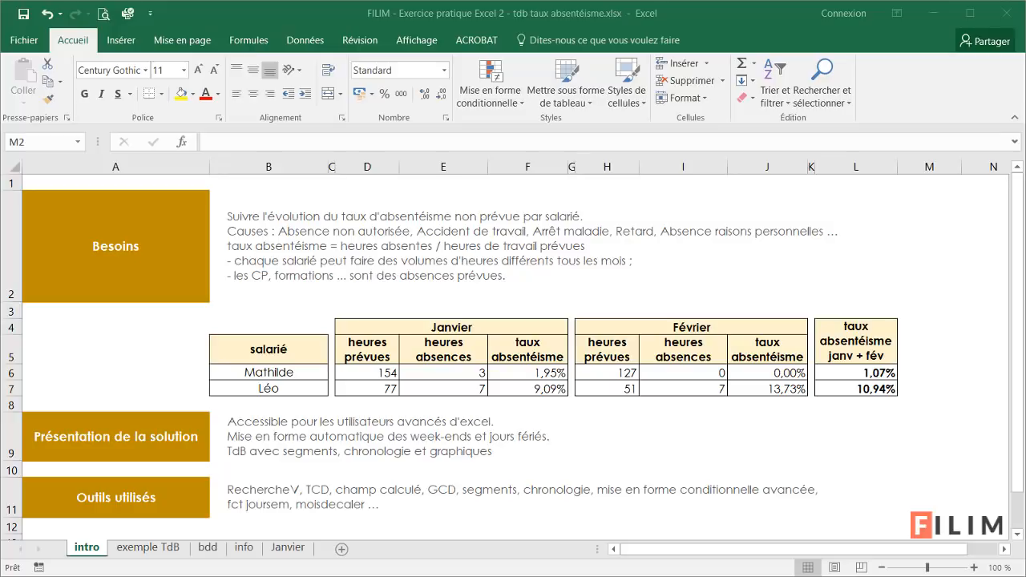
# Review the need described in the Besoins section and inspect the first employee's January absenteeism rate formula in F6 with its source hours.
pyautogui.doubleClick(232, 218)
pyautogui.moveTo(227, 217); pyautogui.dragTo(579, 216)
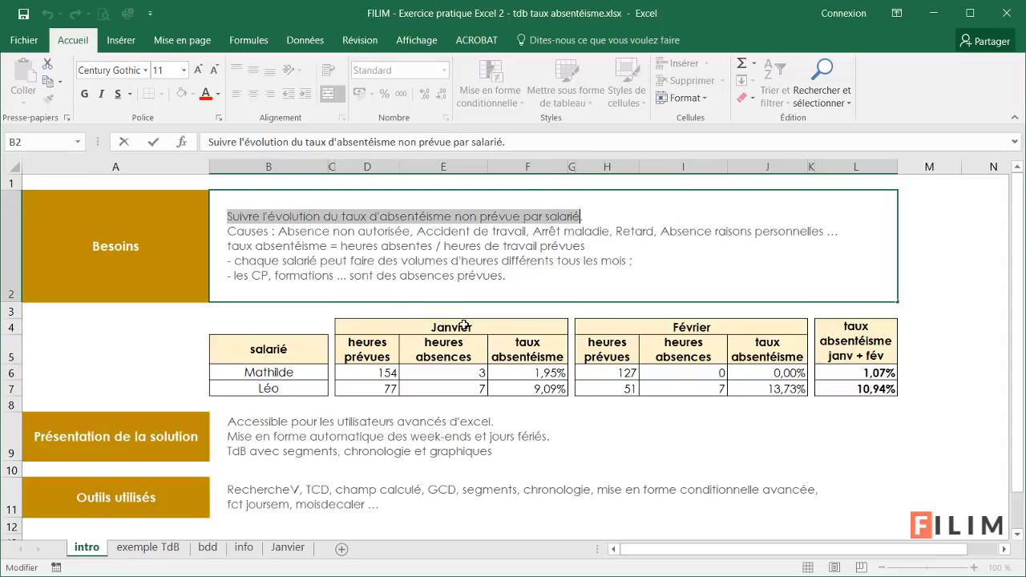
pyautogui.doubleClick(533, 373)
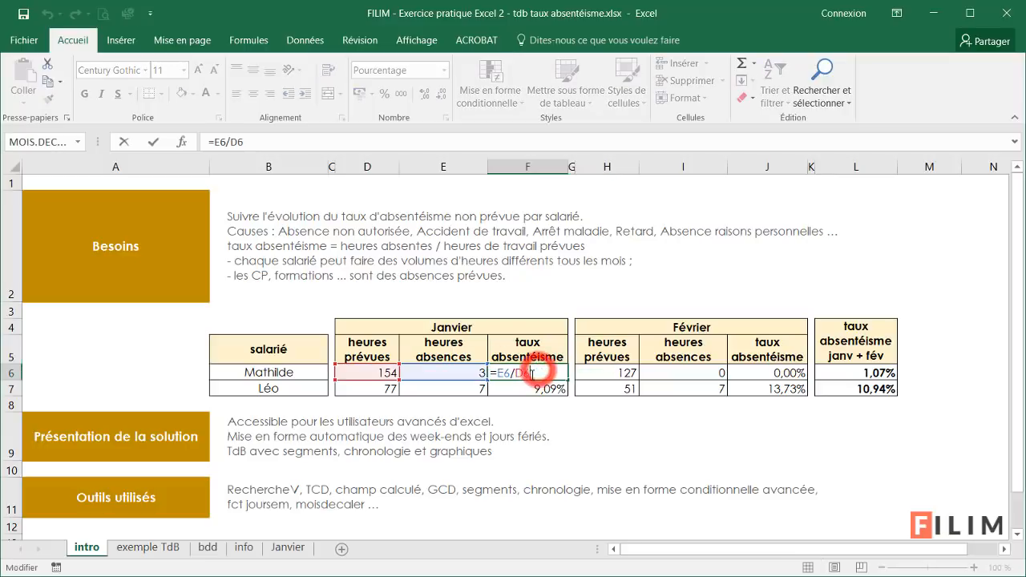
pyautogui.press('Escape')
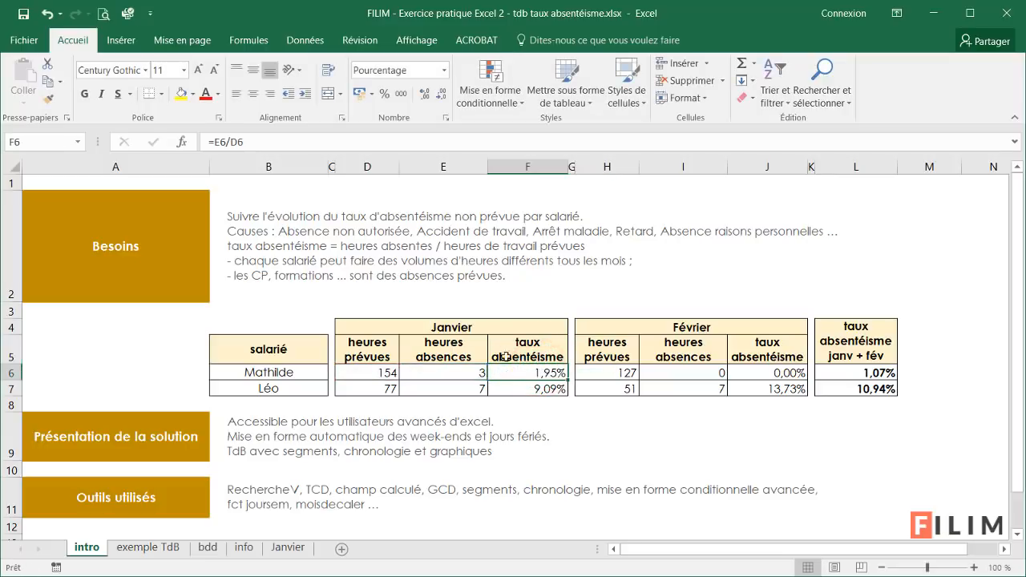
pyautogui.click(362, 374)
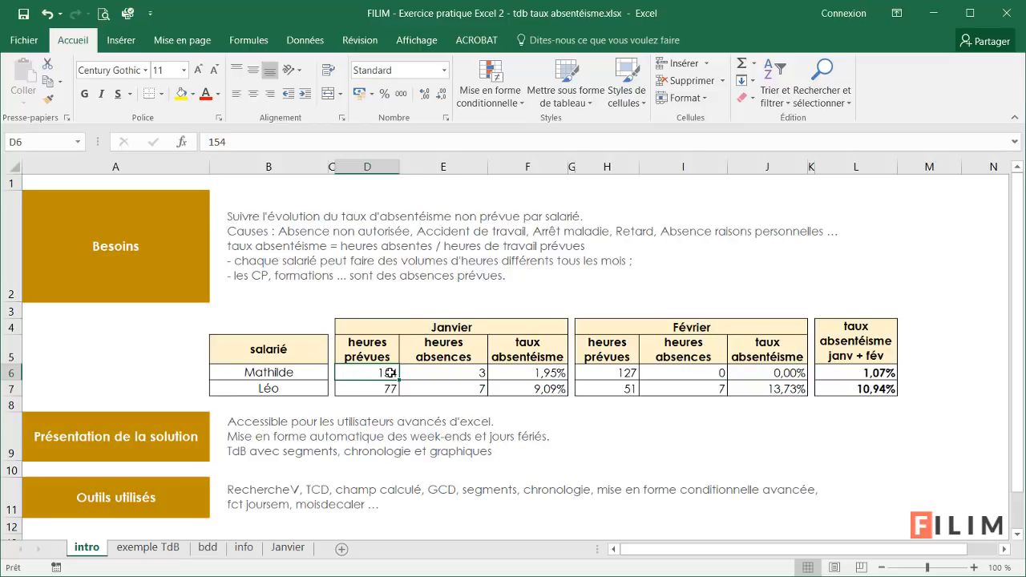
pyautogui.click(472, 375)
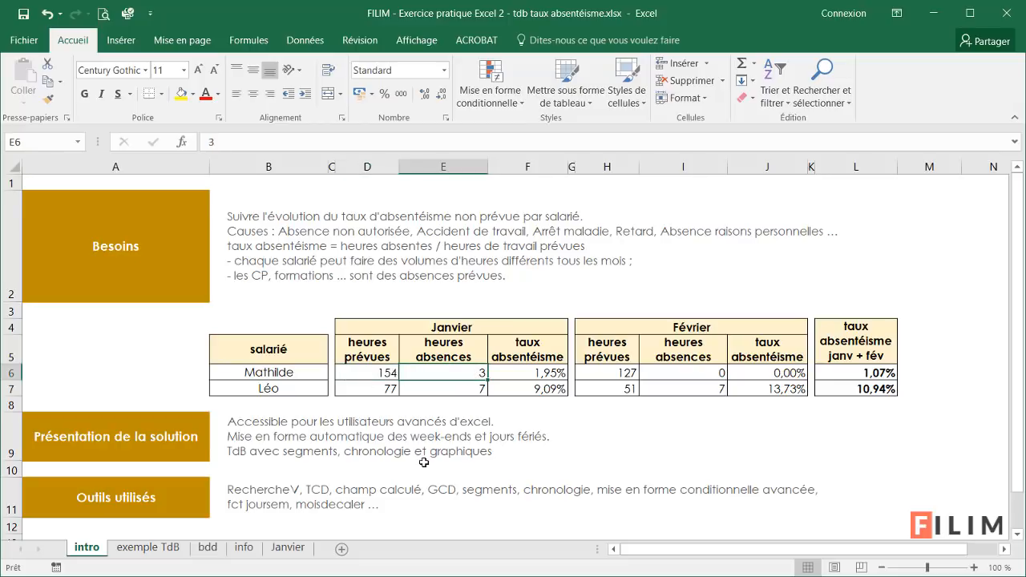
pyautogui.click(525, 371)
pyautogui.doubleClick(525, 371)
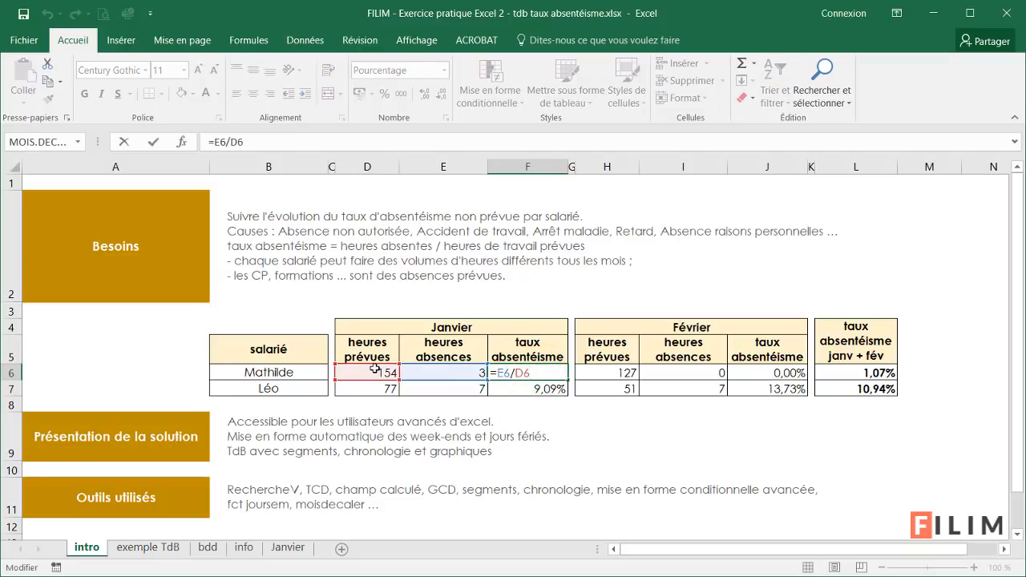
pyautogui.press('Escape')
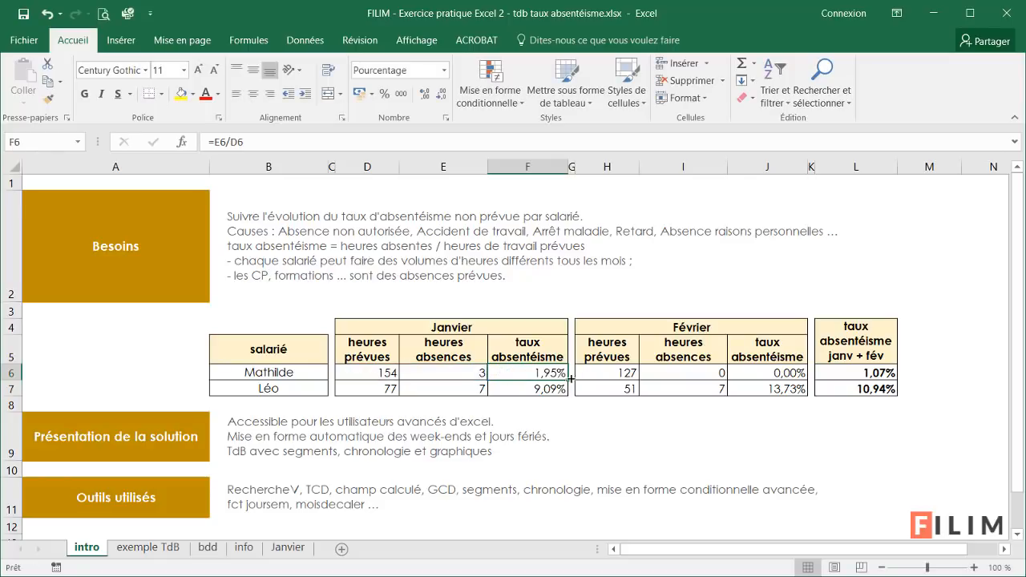
# Examine the first employee's February hours and compare the January and February absenteeism rates in row 6.
pyautogui.click(621, 374)
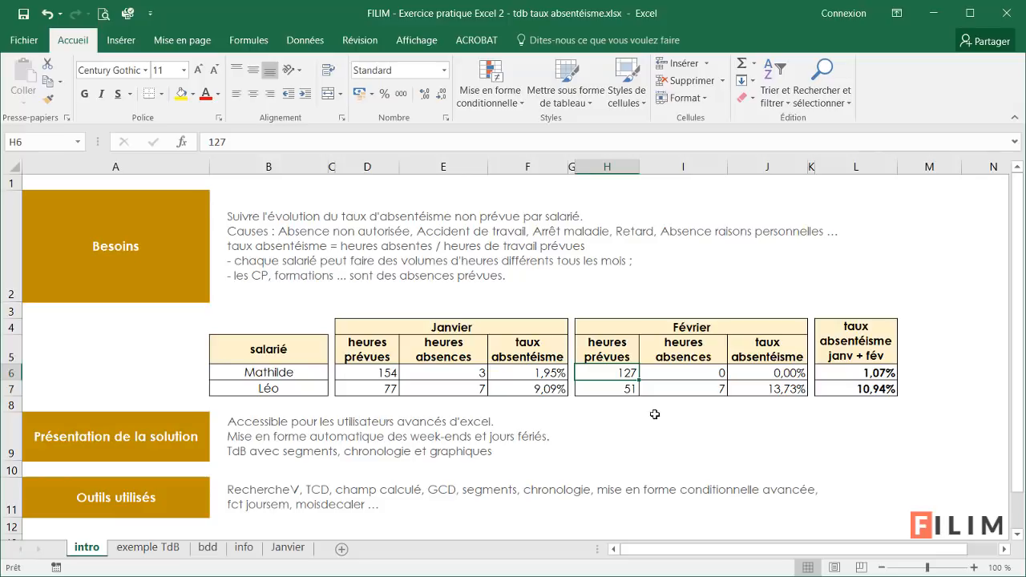
pyautogui.click(693, 373)
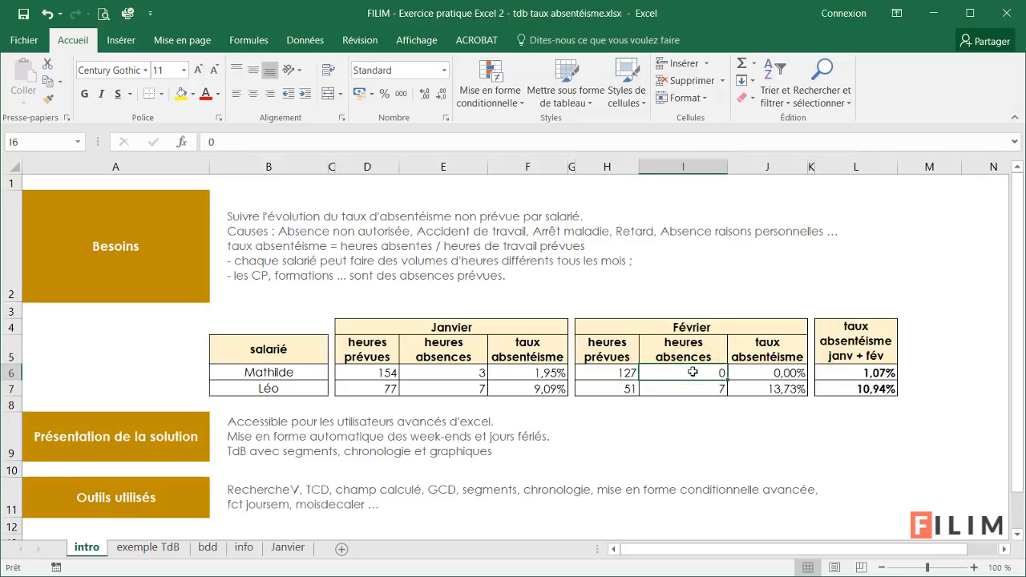
pyautogui.click(765, 372)
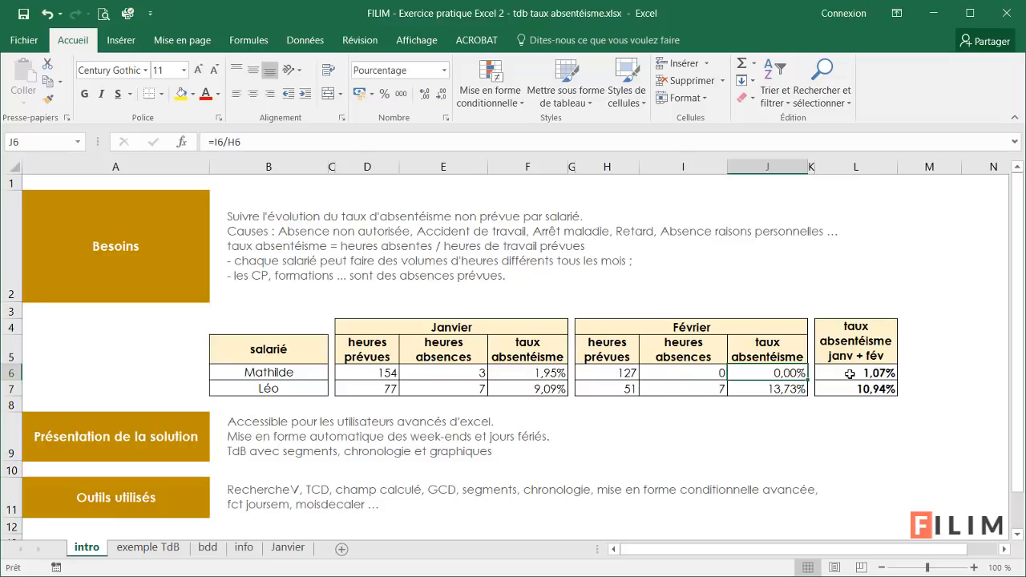
pyautogui.click(515, 369)
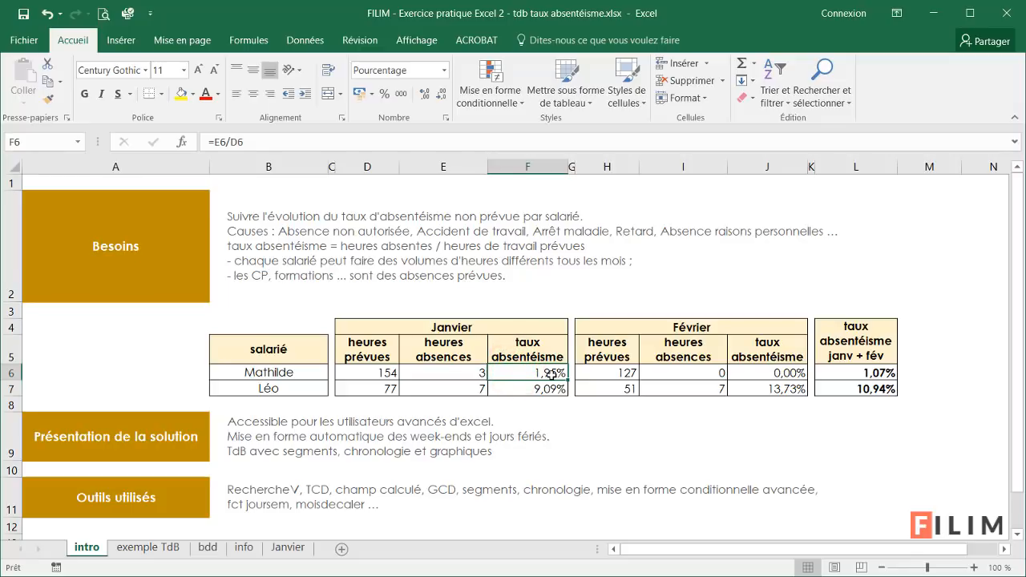
pyautogui.click(766, 374)
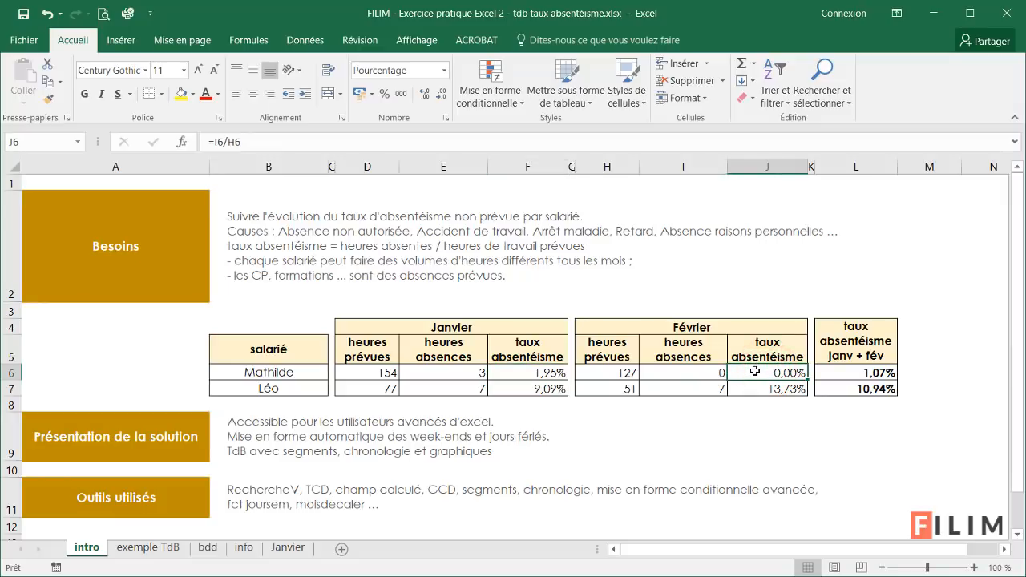
pyautogui.click(533, 373)
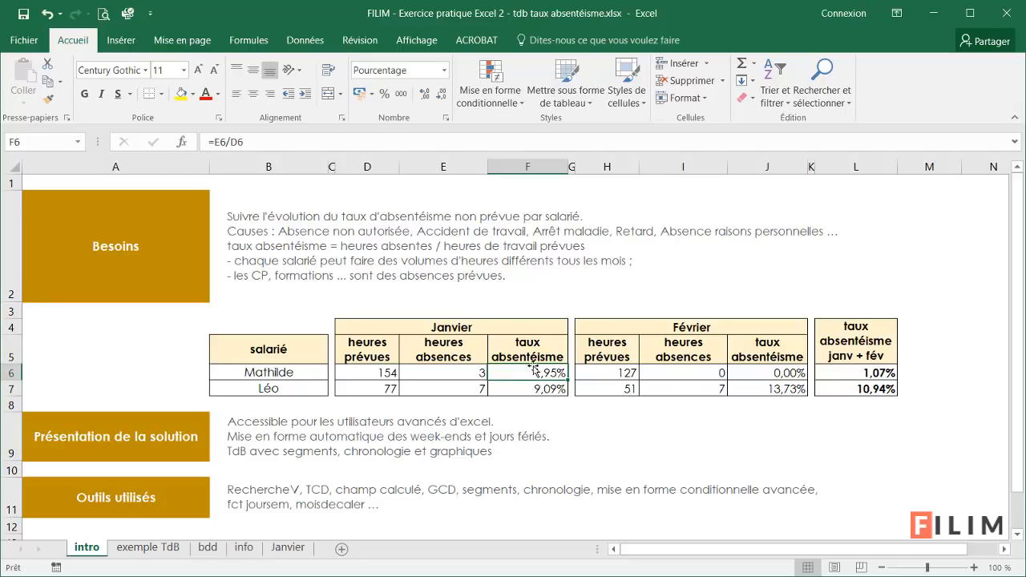
pyautogui.click(363, 374)
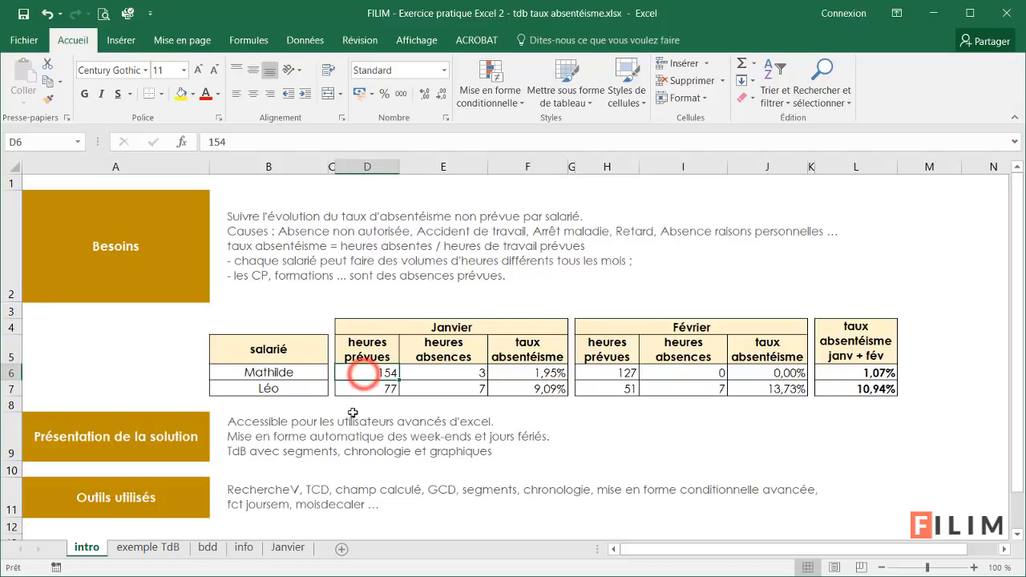
pyautogui.click(768, 373)
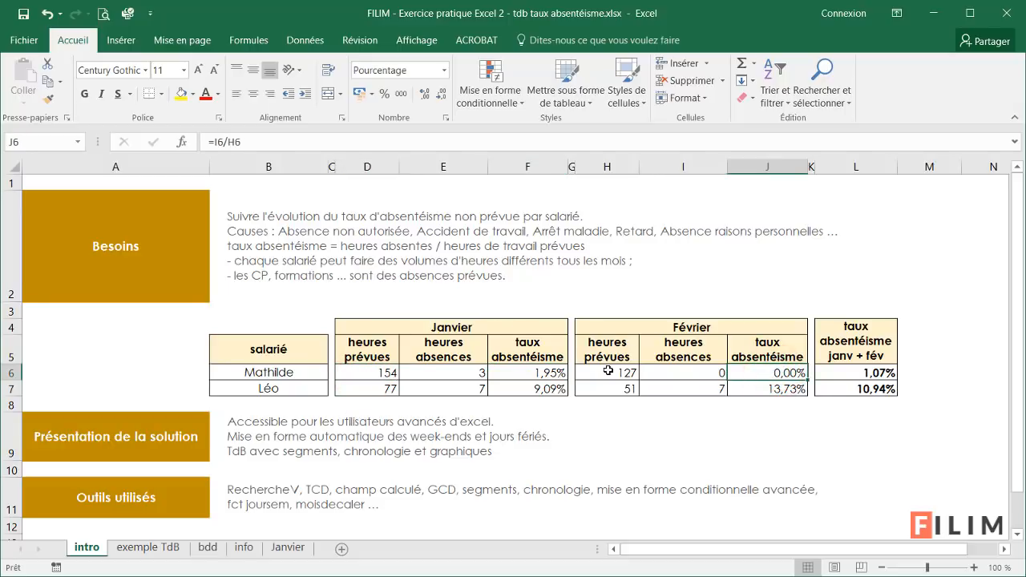
pyautogui.click(536, 370)
# Inspect the combined January and February absenteeism rate formula in L6 without changing it.
pyautogui.click(829, 374)
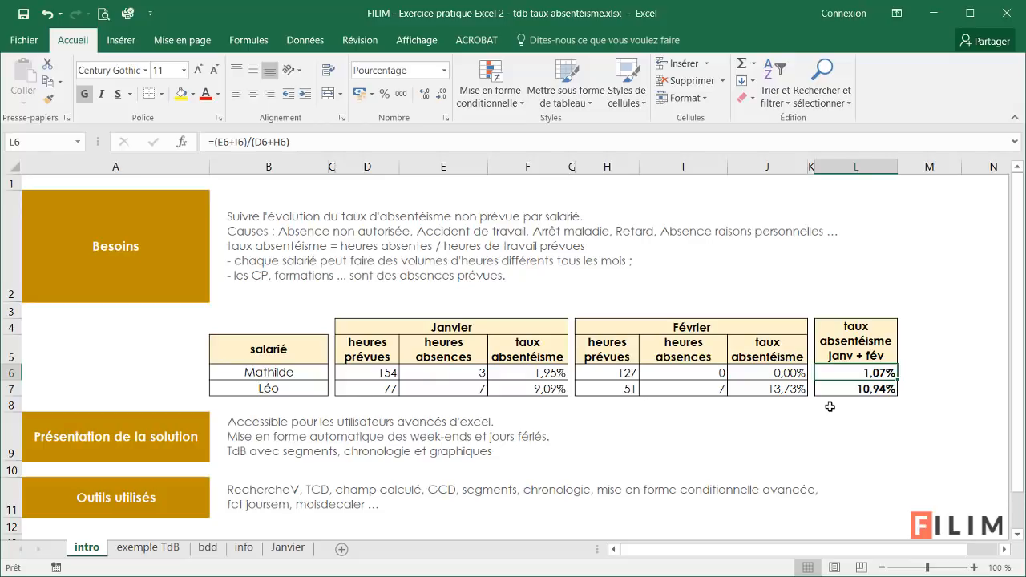
pyautogui.click(694, 413)
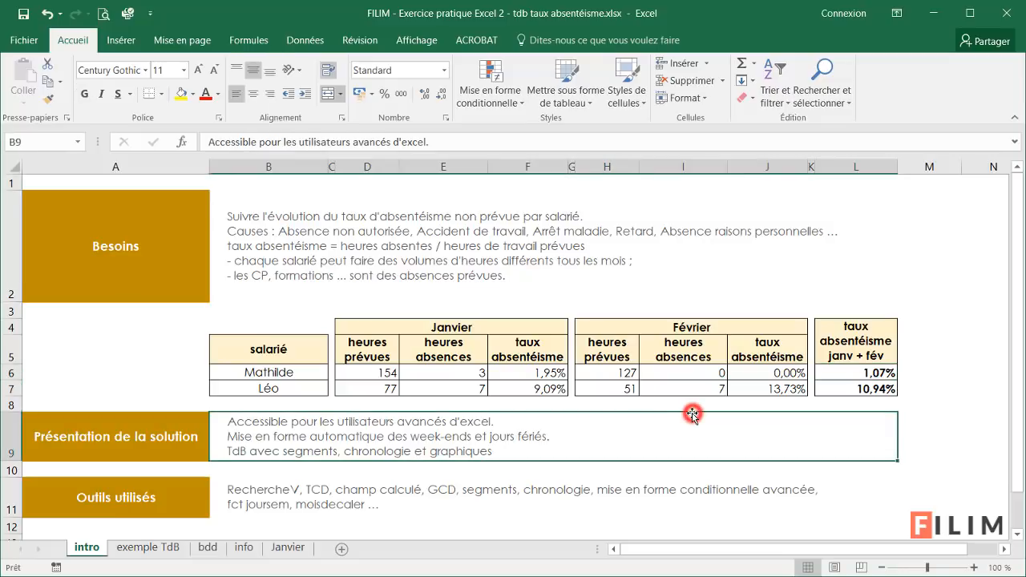
pyautogui.doubleClick(868, 372)
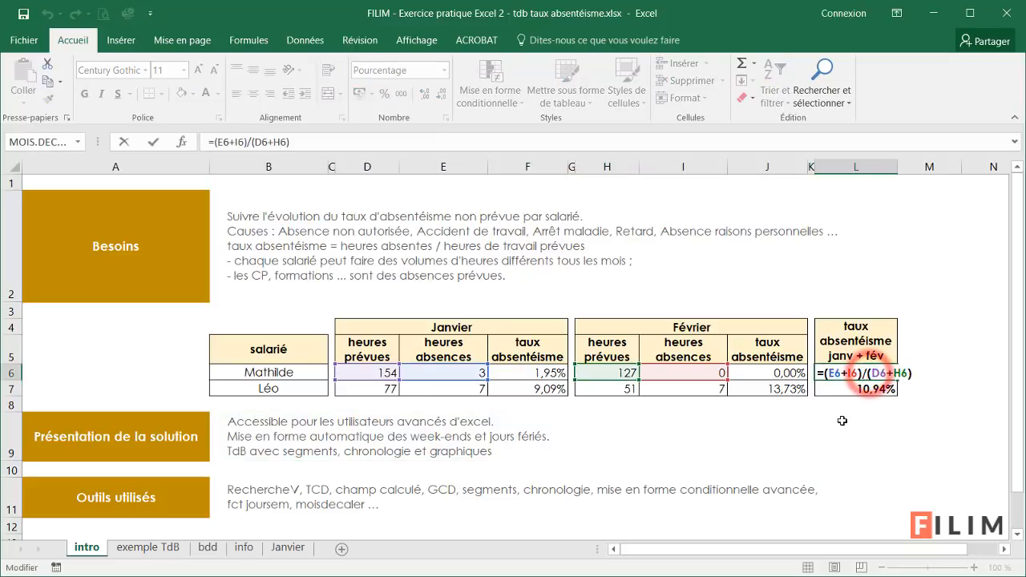
pyautogui.moveTo(829, 373); pyautogui.dragTo(903, 372)
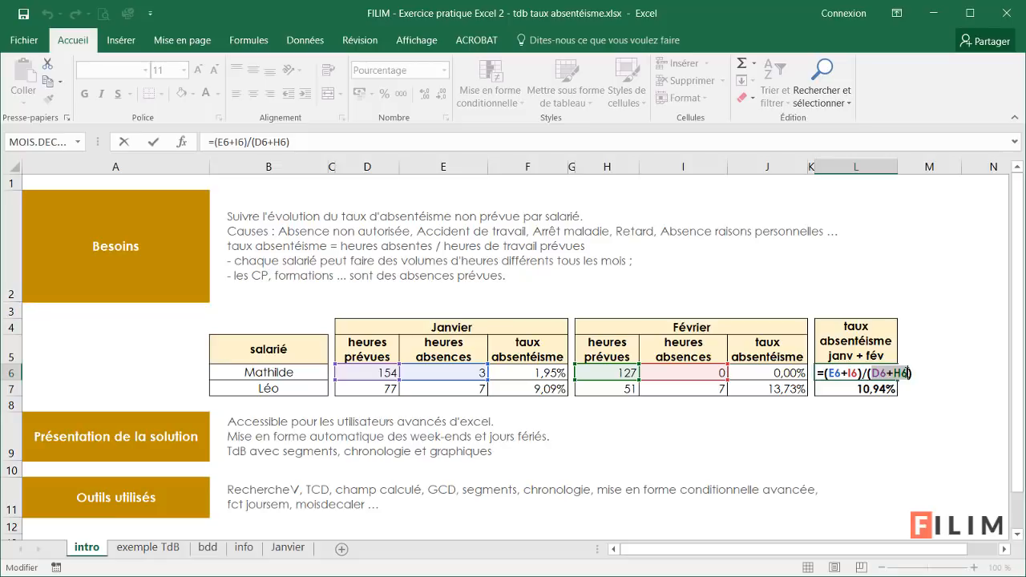
pyautogui.press('Escape')
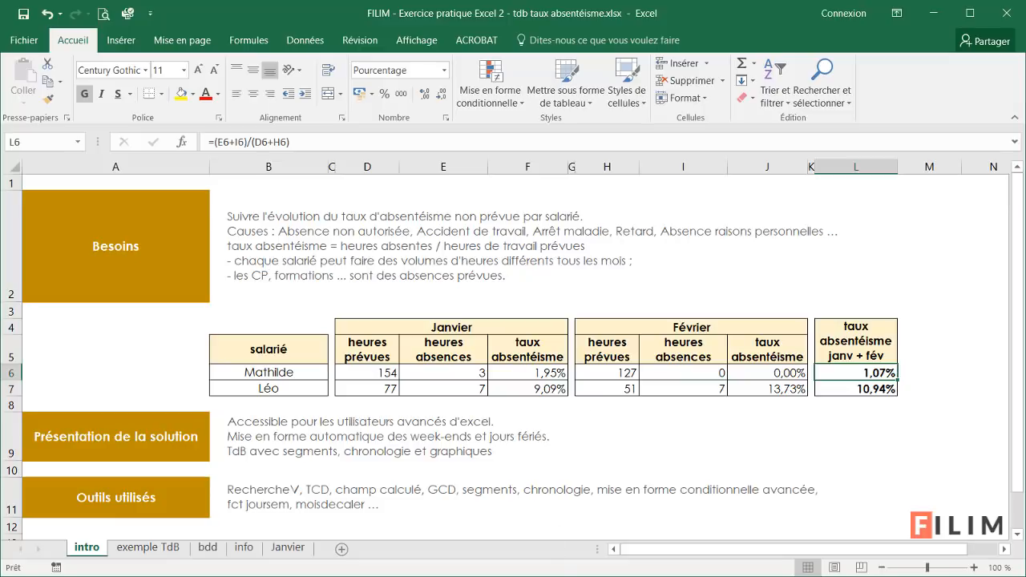
# Switch to the workbook "FILIM - Exercice pratique Excel 2 - tdb taux absentéisme correction.xlsx" to view its tdb dashboard.
pyautogui.moveTo(540, 576)
pyautogui.click(481, 553)
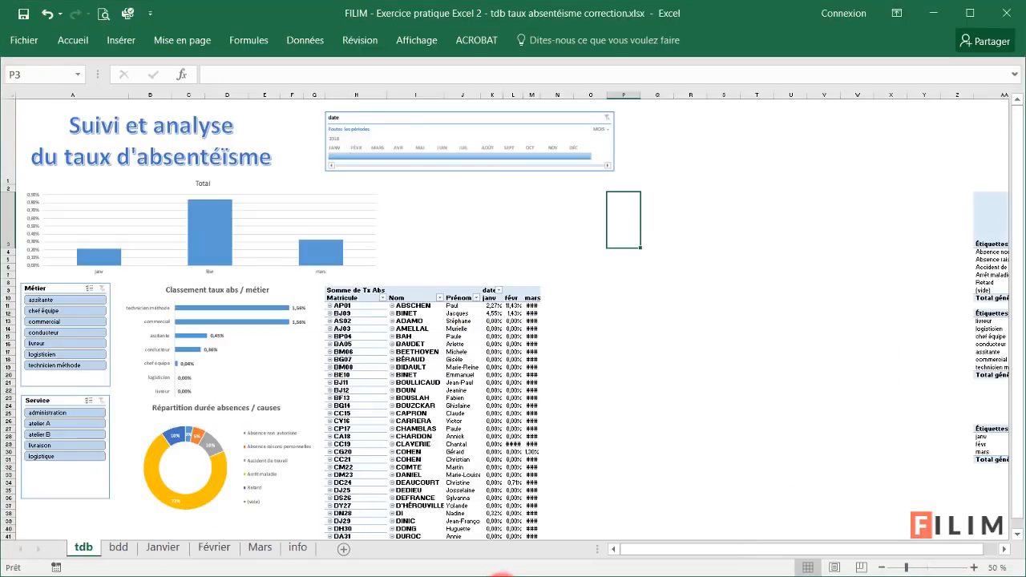
pyautogui.click(689, 297)
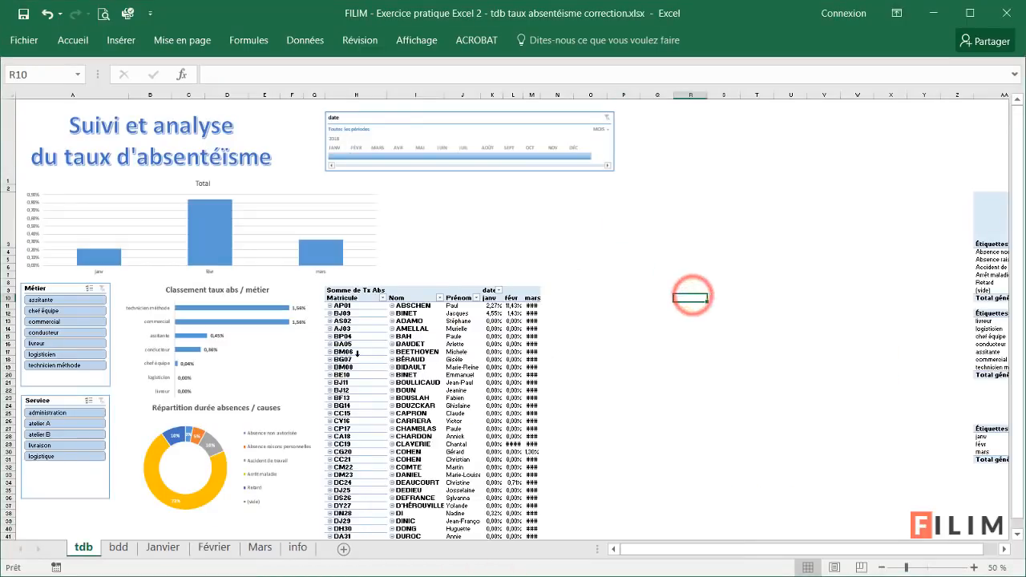
pyautogui.scroll(3, 357, 362)
pyautogui.scroll(1, 596, 445)
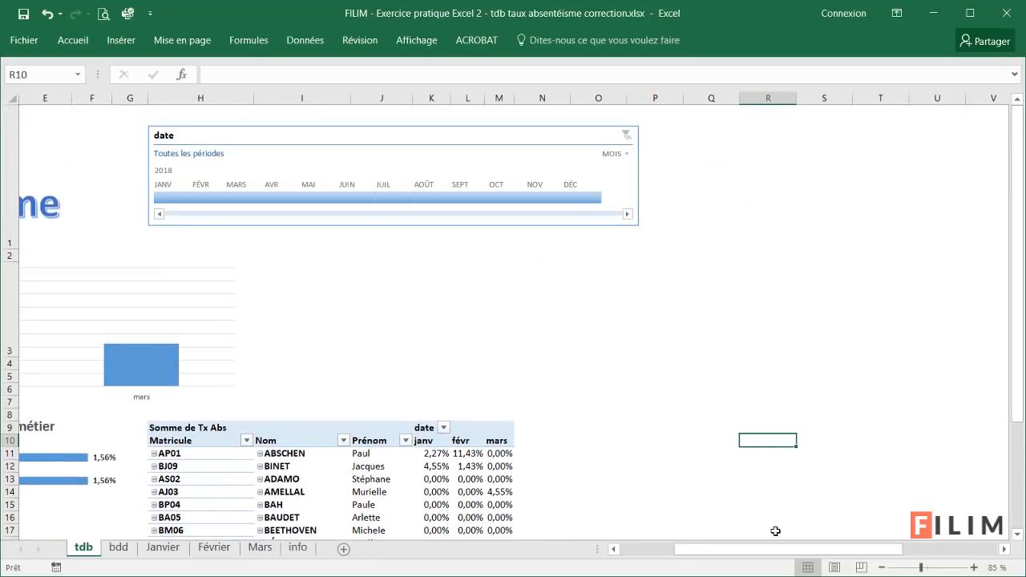
# Move the date timeline closer to the "Suivi et analyse du taux d'absentéïsme" title and deselect it.
pyautogui.moveTo(771, 550); pyautogui.dragTo(720, 549)
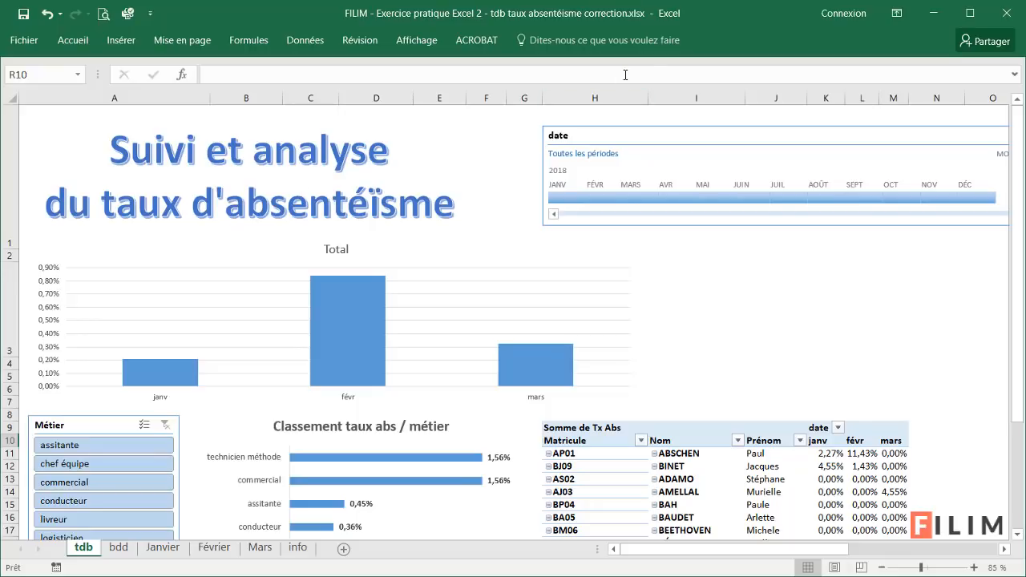
pyautogui.moveTo(633, 133); pyautogui.dragTo(566, 123)
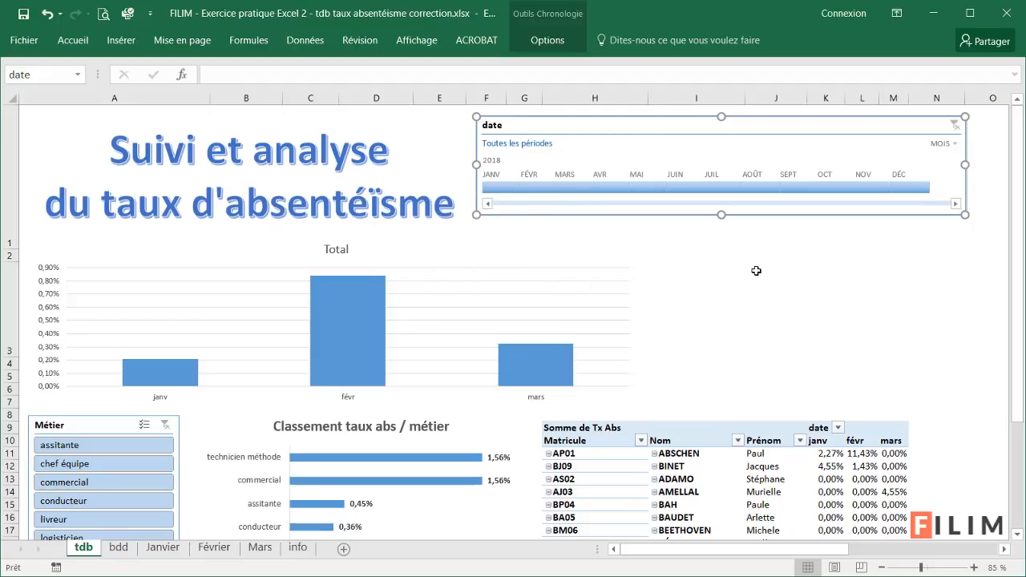
pyautogui.click(725, 307)
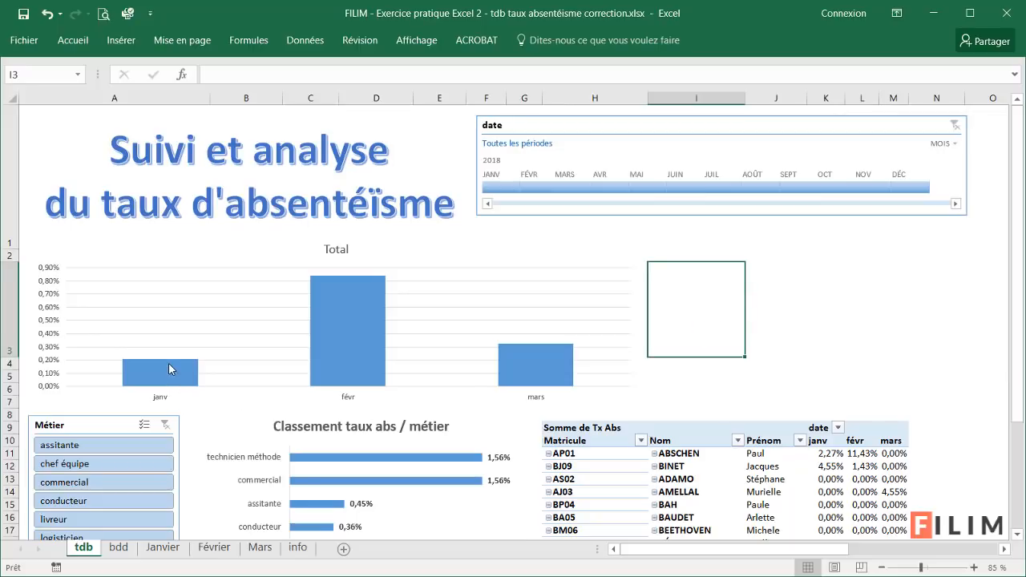
# Examine the monthly absenteeism column chart and the employee names in the dashboard's pivot table.
pyautogui.moveTo(178, 370)
pyautogui.moveTo(543, 381)
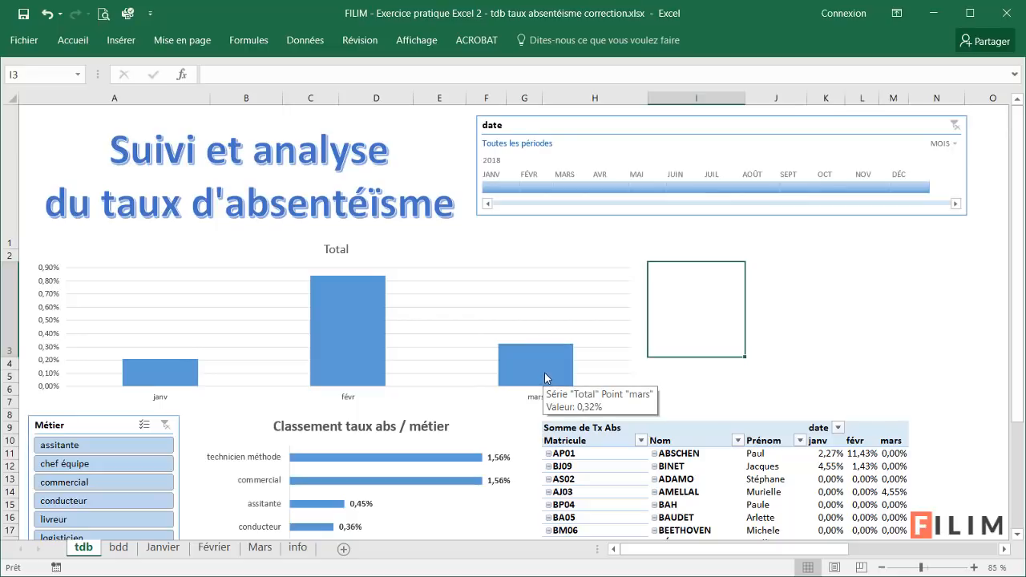
pyautogui.scroll(-1, 354, 339)
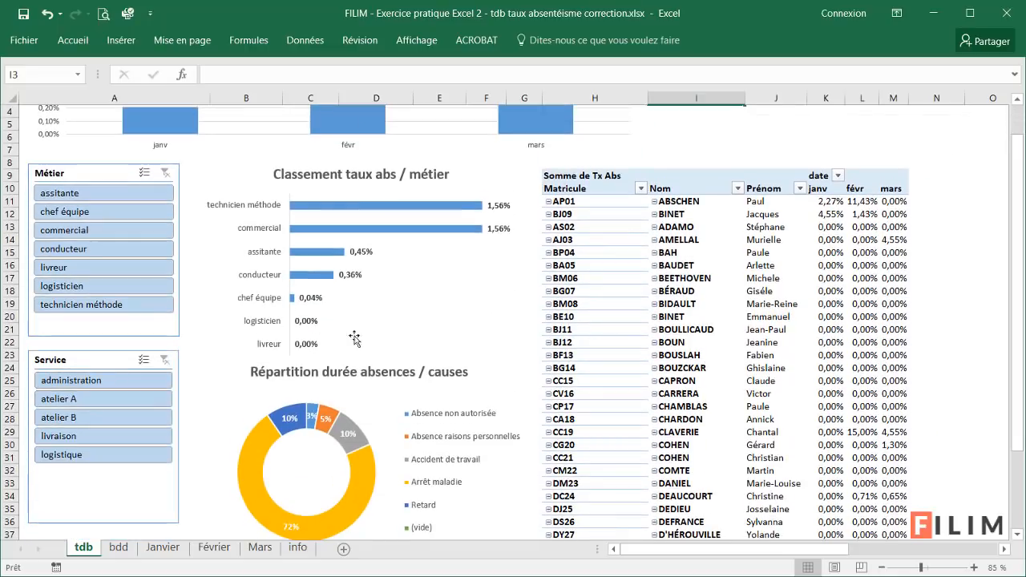
pyautogui.scroll(1, 514, 294)
pyautogui.scroll(-1, 514, 294)
pyautogui.moveTo(710, 202); pyautogui.dragTo(696, 437)
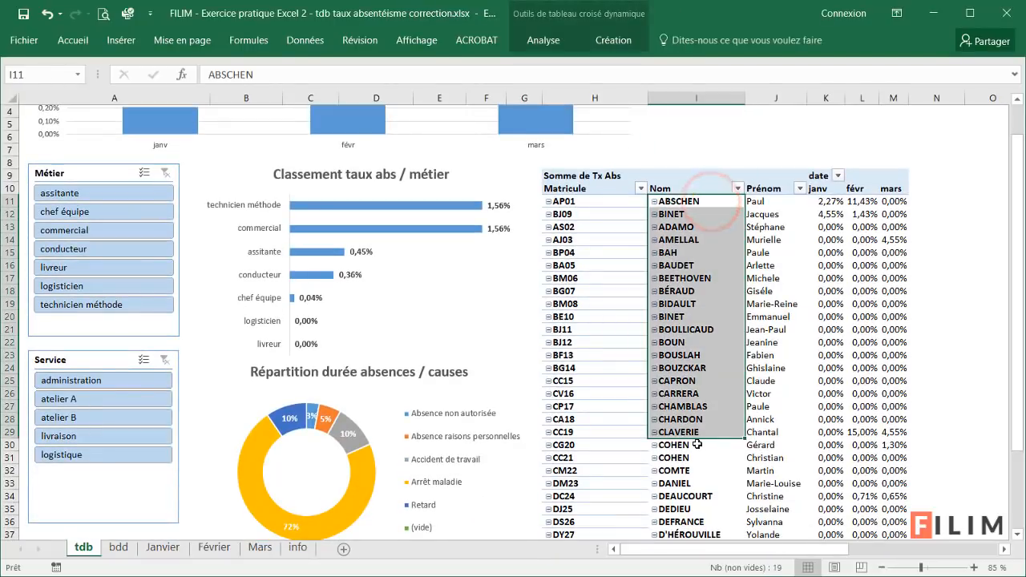
pyautogui.scroll(1, 697, 437)
pyautogui.scroll(-2, 696, 445)
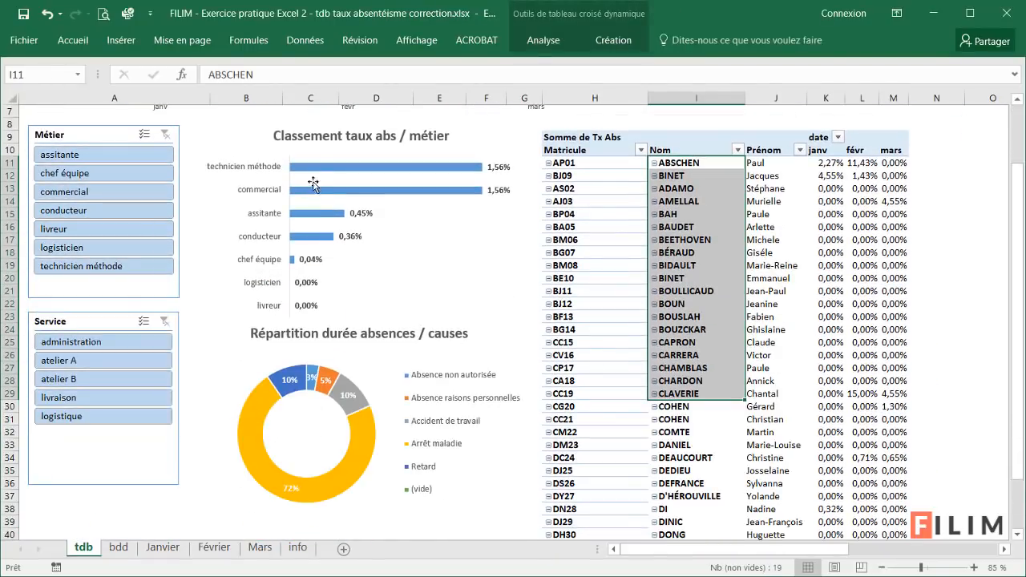
# Examine the absenteeism ranking by job and the doughnut chart of absence durations by cause.
pyautogui.keyDown('ctrl'); pyautogui.scroll(1, 280, 237); pyautogui.keyUp('ctrl')
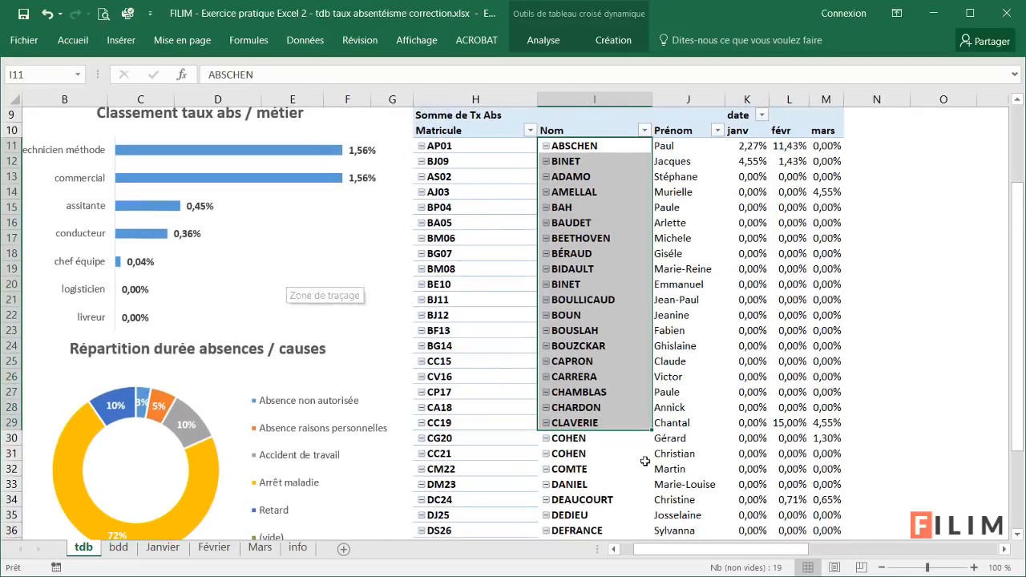
pyautogui.moveTo(734, 554); pyautogui.dragTo(550, 454)
pyautogui.scroll(1, 481, 395)
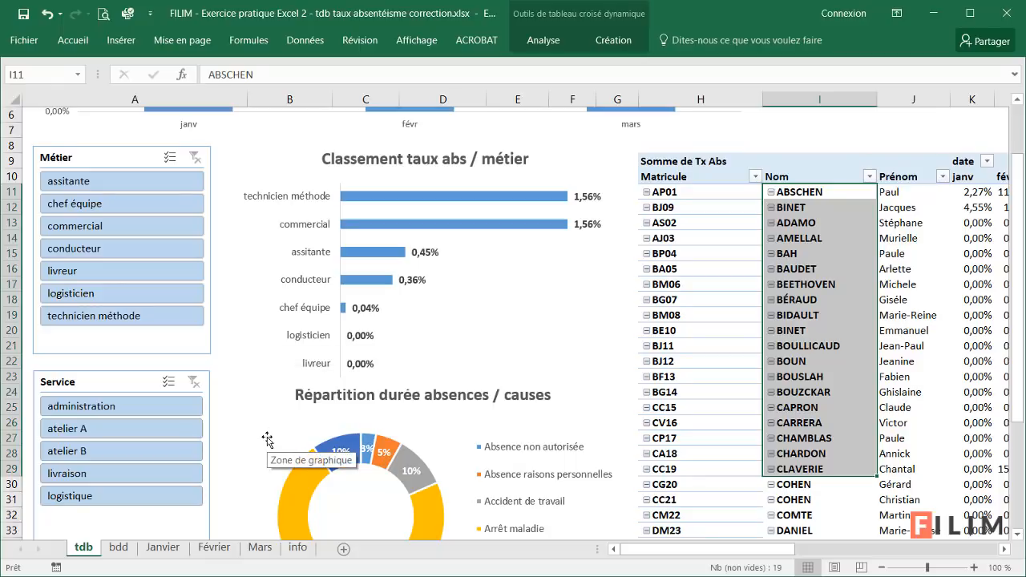
pyautogui.click(816, 257)
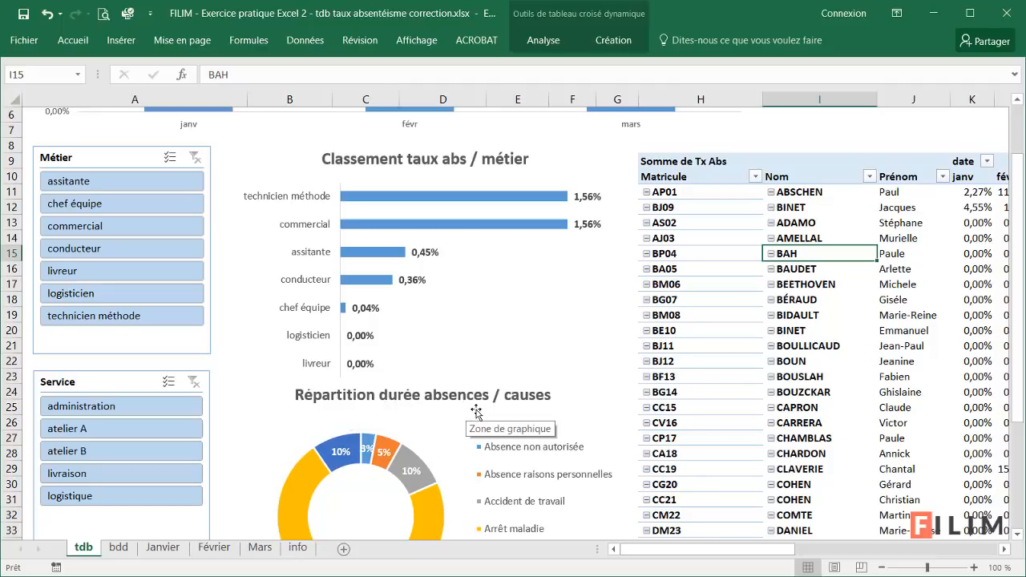
pyautogui.scroll(-2, 477, 411)
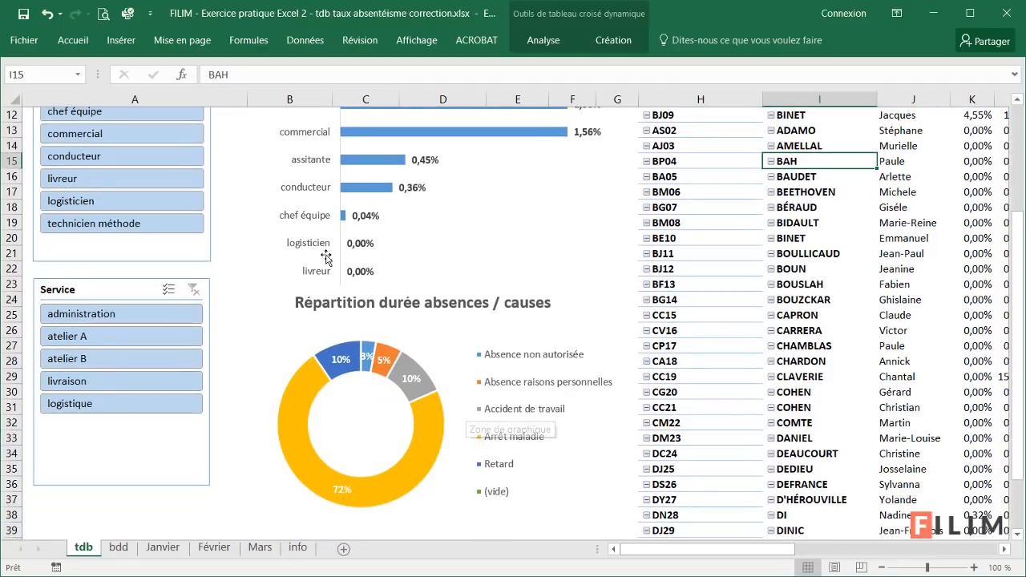
pyautogui.moveTo(305, 409)
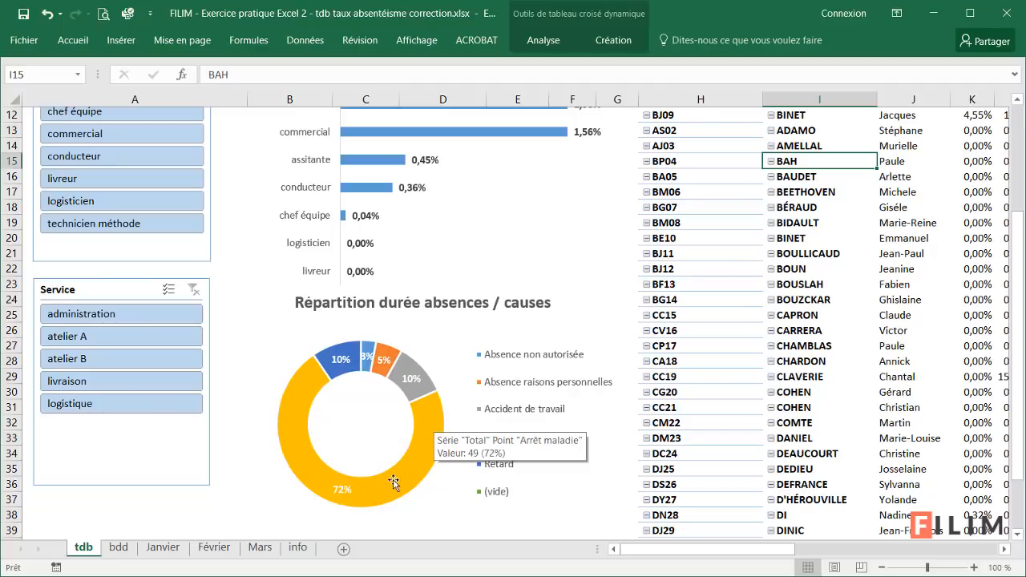
# Filter the dashboard to the atelier A service and examine the job ranking and the absence causes chart.
pyautogui.moveTo(416, 454)
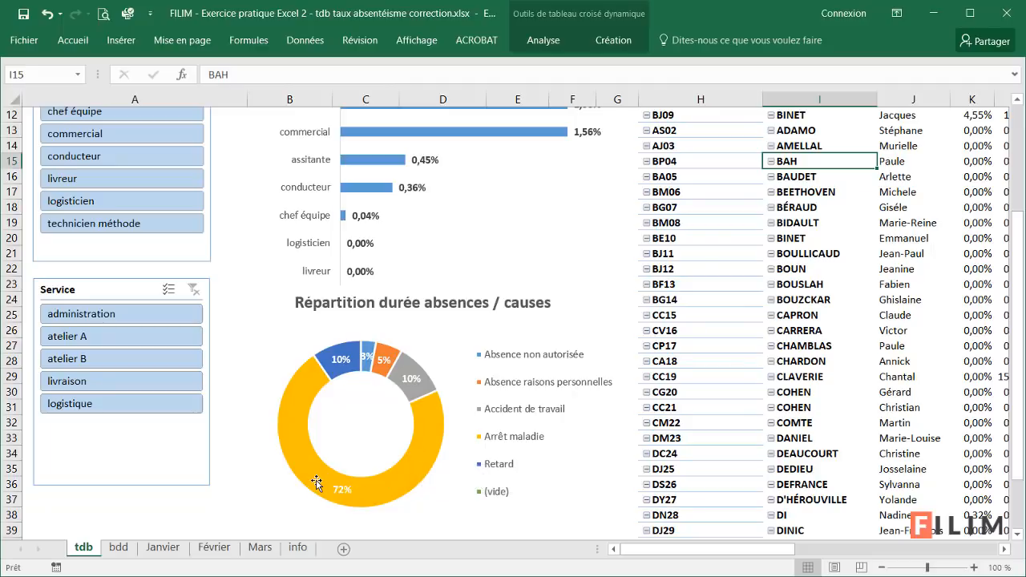
pyautogui.scroll(2, 314, 399)
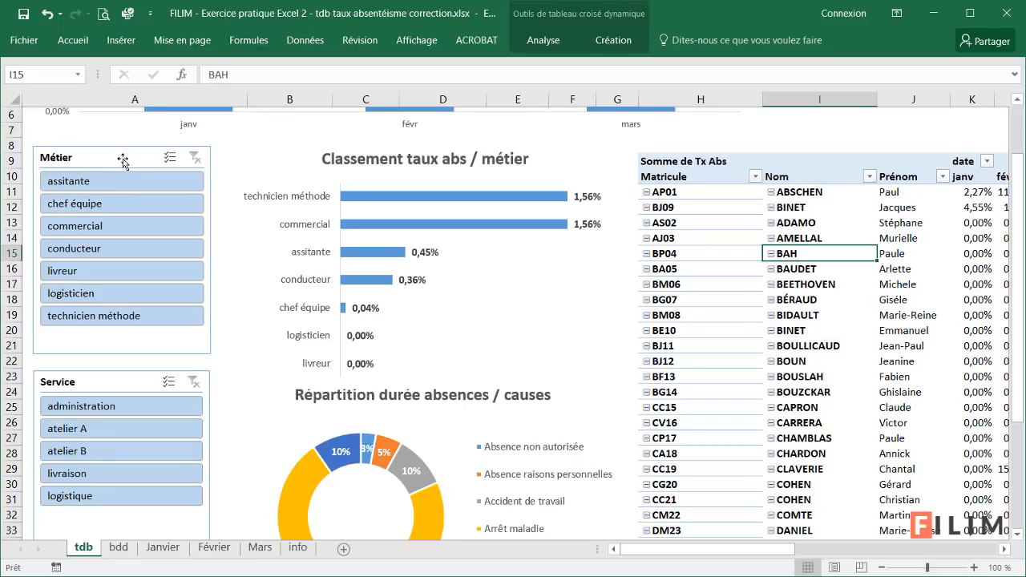
pyautogui.scroll(-1, 120, 321)
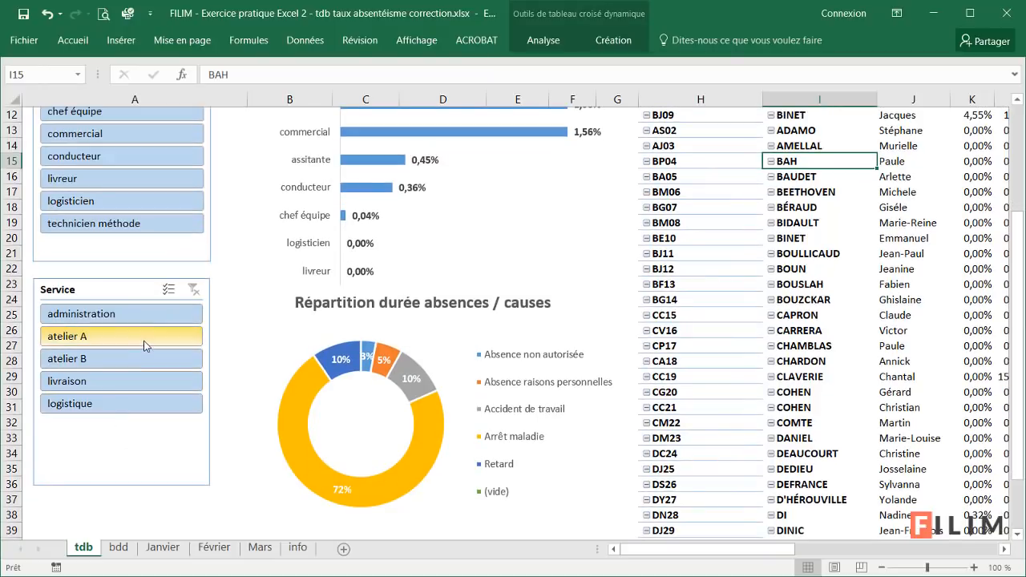
pyautogui.click(145, 337)
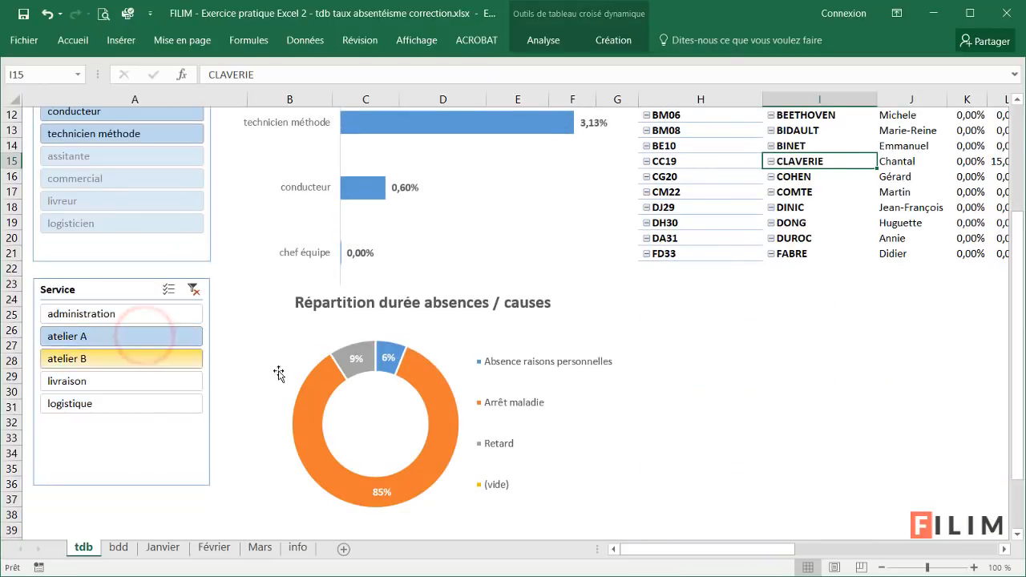
pyautogui.scroll(1, 289, 377)
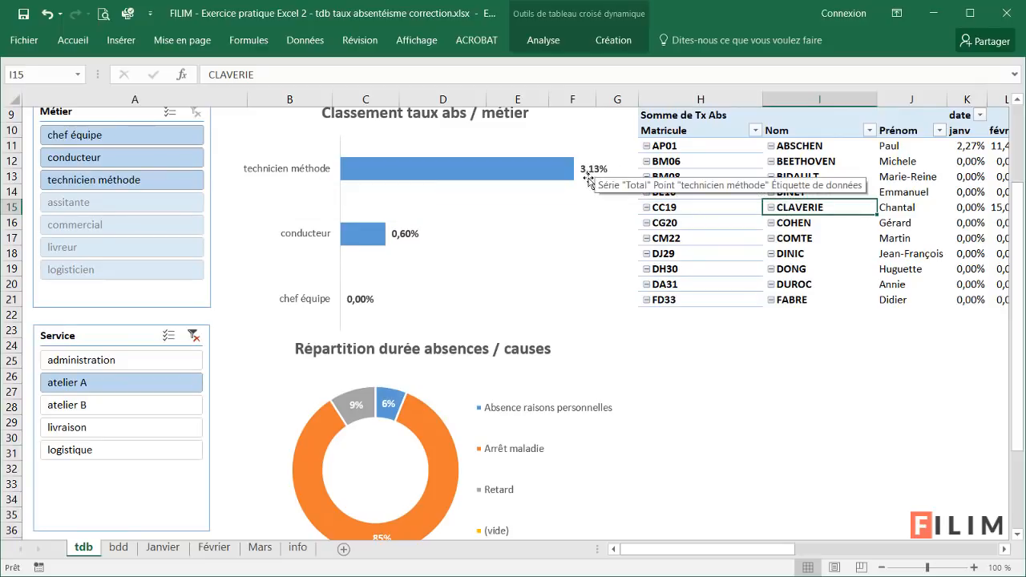
pyautogui.scroll(-1, 599, 304)
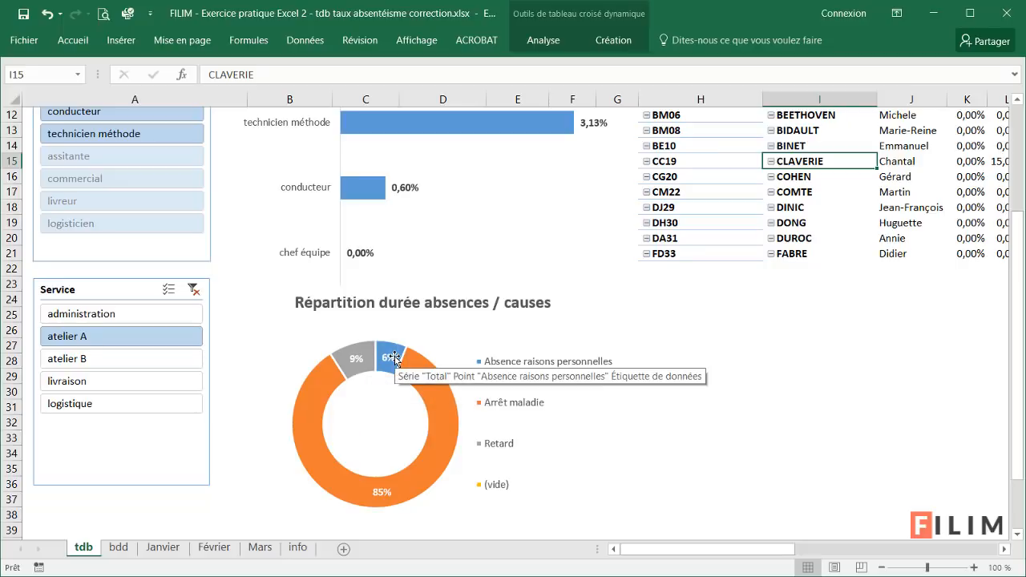
# Switch the Service slicer between atelier B and atelier A to compare them, and clear the service filter.
pyautogui.click(124, 364)
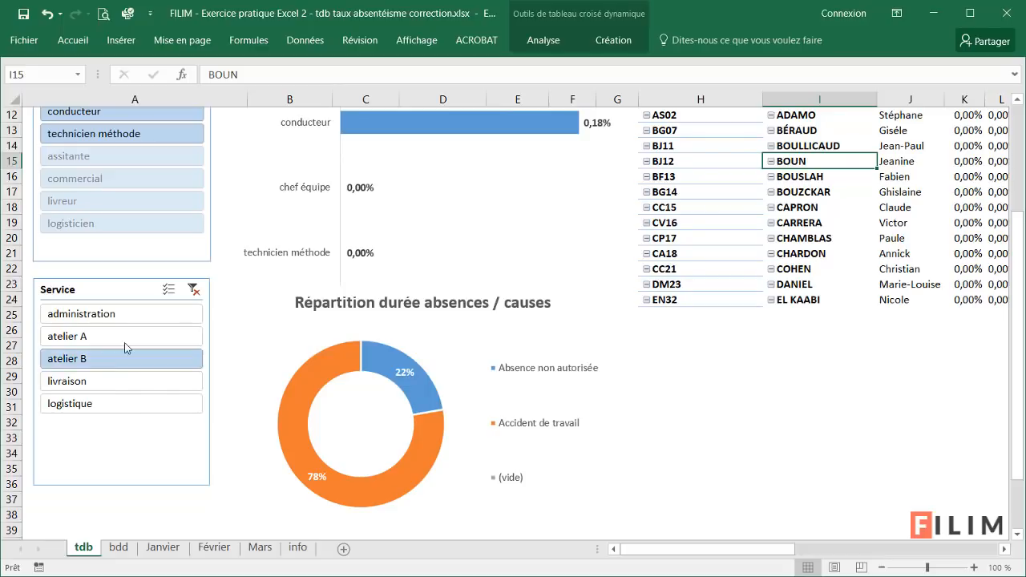
pyautogui.click(128, 337)
pyautogui.click(125, 360)
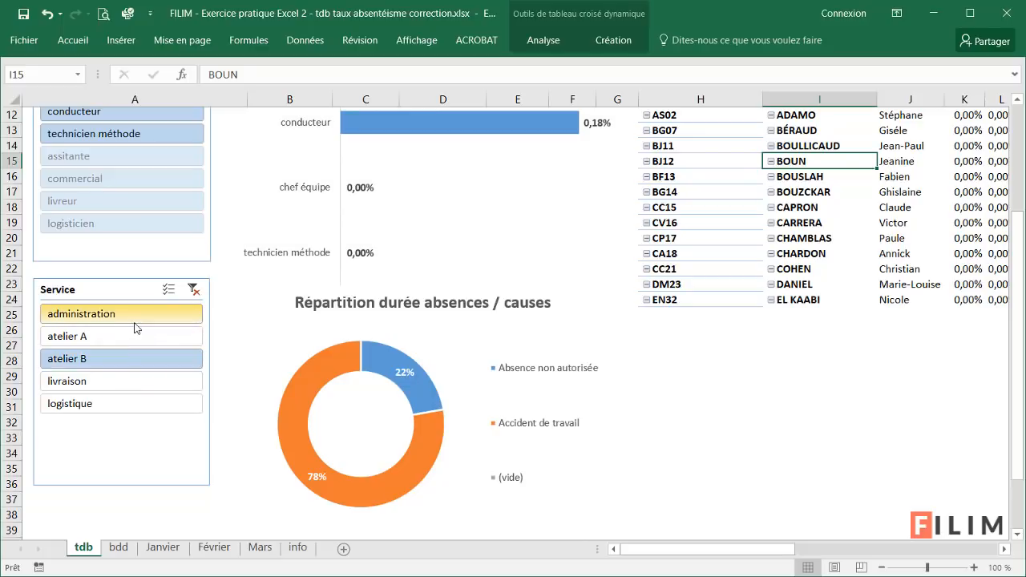
pyautogui.click(193, 289)
# Filter the dashboard to February 2018 with the date timeline and review the charts and pivot table.
pyautogui.scroll(4, 197, 409)
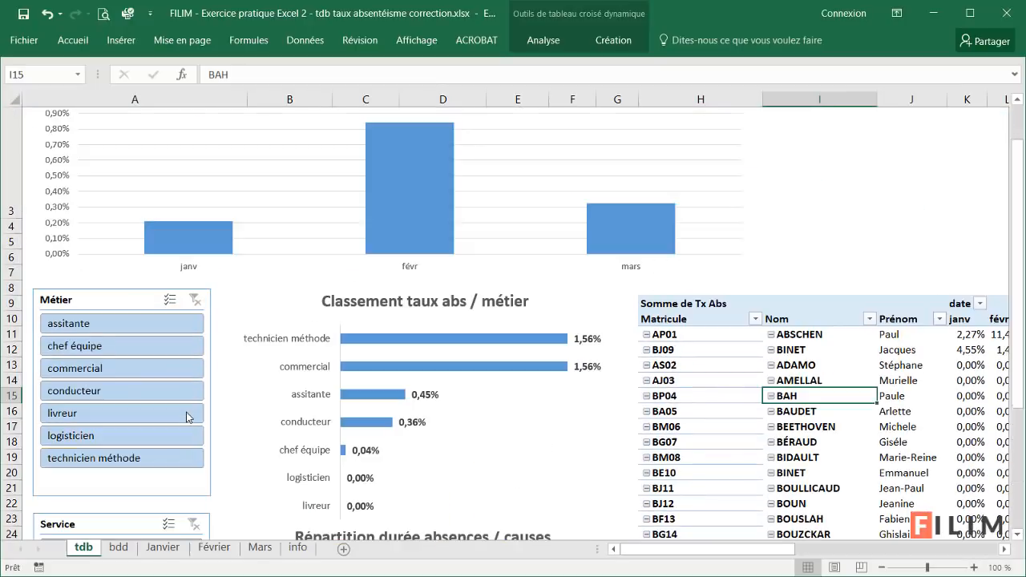
pyautogui.scroll(2, 184, 416)
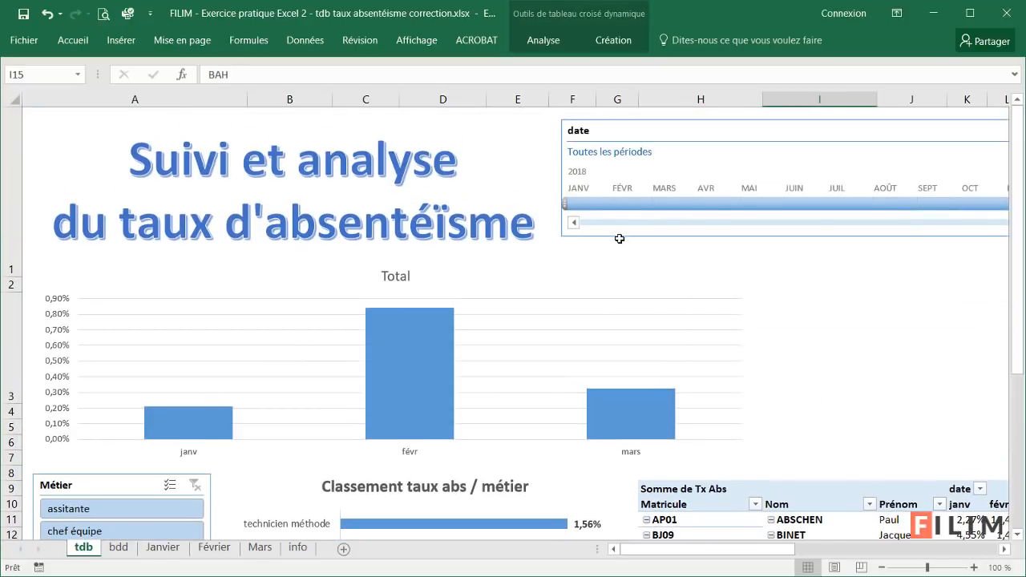
pyautogui.click(632, 205)
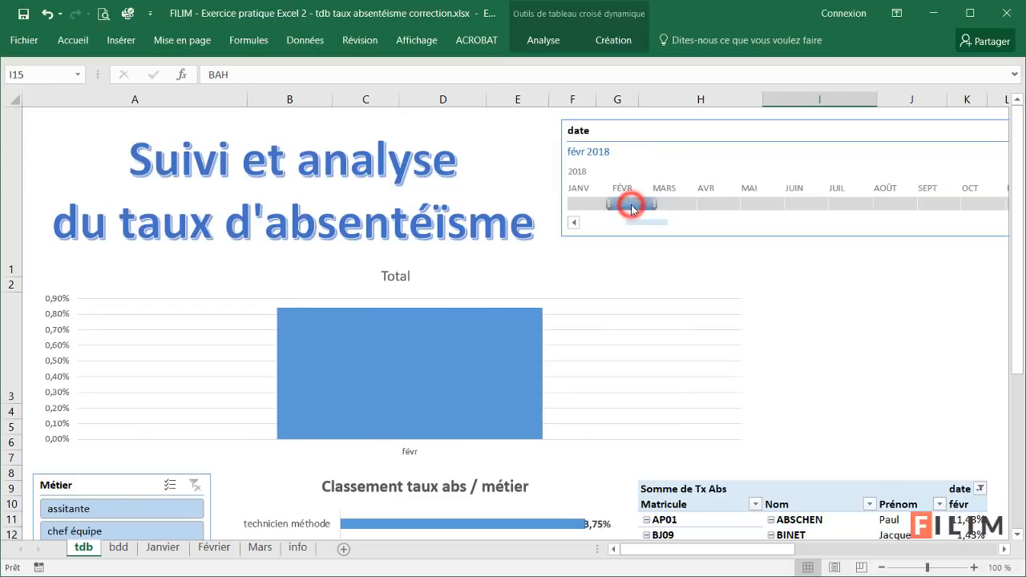
pyautogui.scroll(-2, 459, 335)
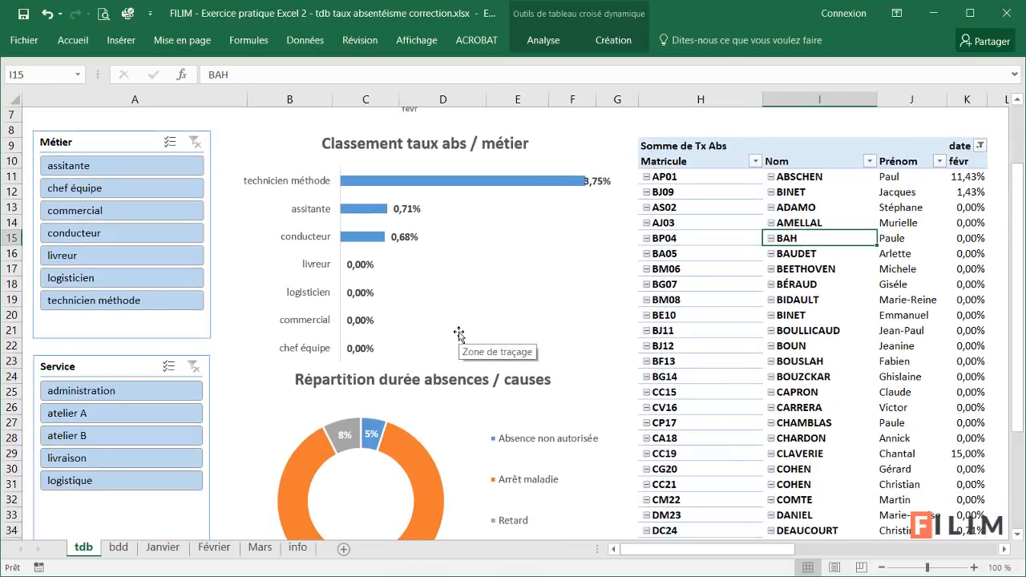
pyautogui.scroll(2, 458, 332)
pyautogui.scroll(-3, 488, 350)
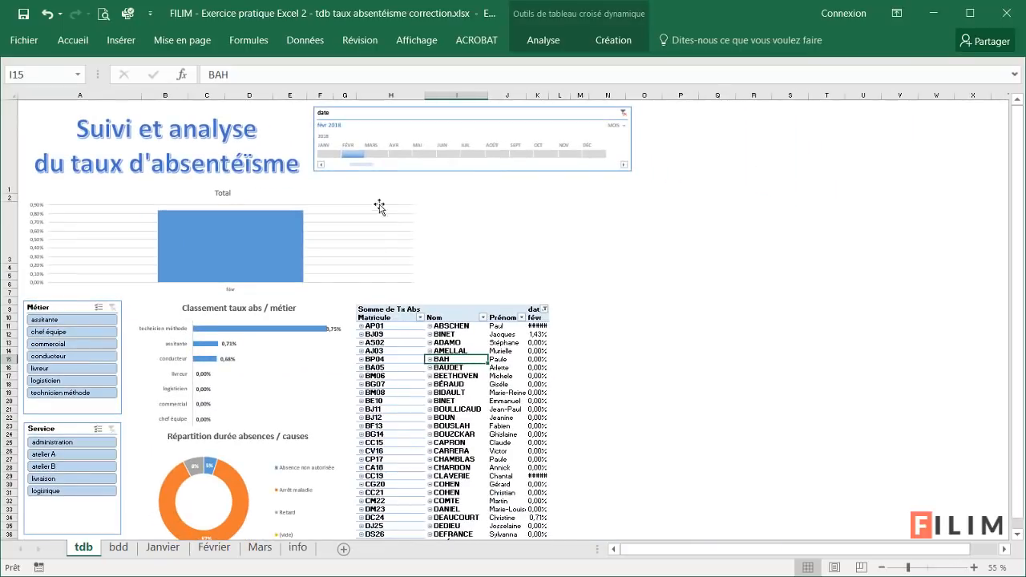
# Filter the timeline to January and back to February 2018, and clear the date filter to show all periods.
pyautogui.click(330, 153)
pyautogui.click(357, 153)
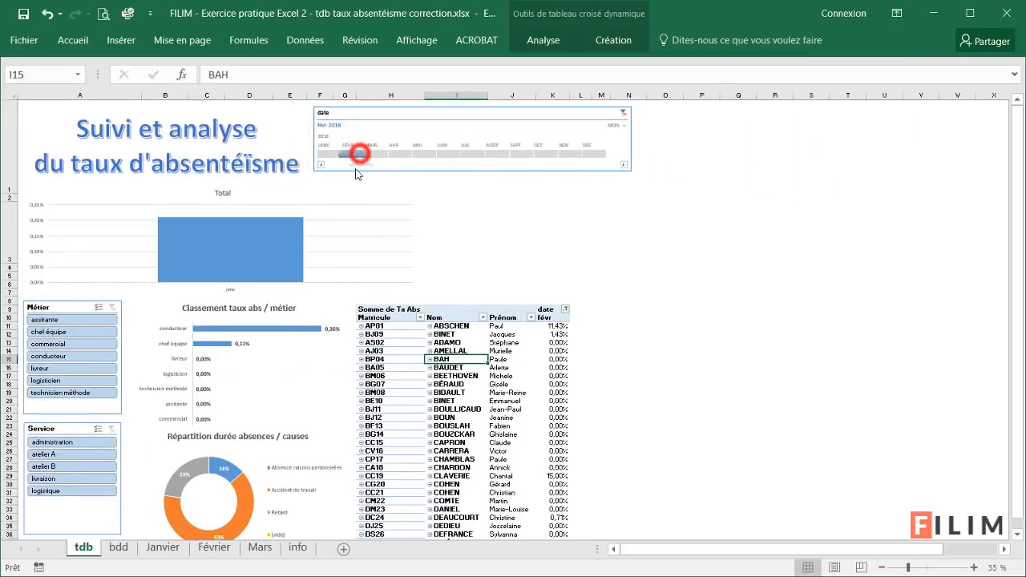
pyautogui.click(624, 114)
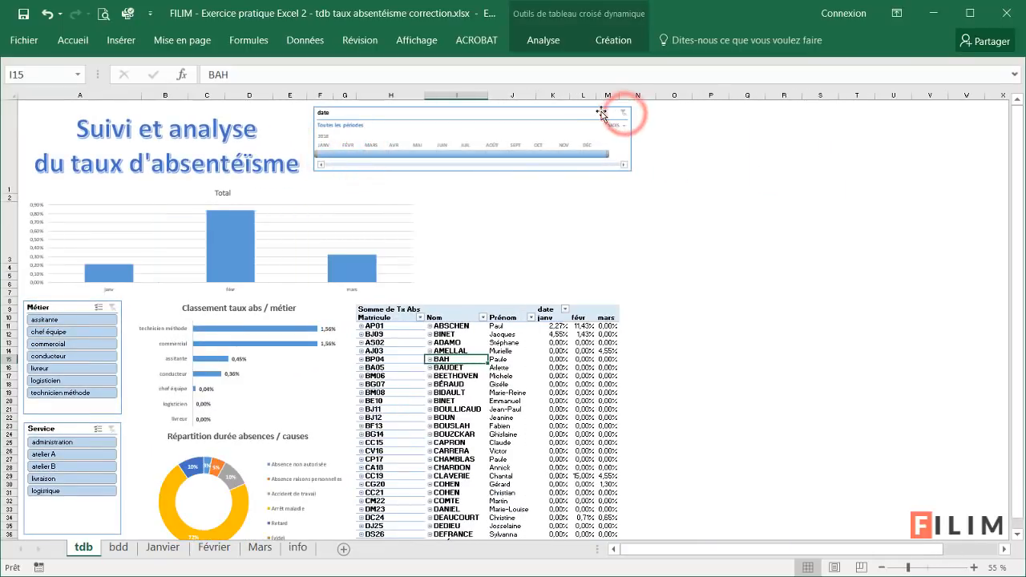
pyautogui.click(504, 229)
# Switch to the exercise workbook "FILIM - Exercice pratique Excel 2 - tdb taux absentéisme.xlsx".
pyautogui.scroll(2, 200, 391)
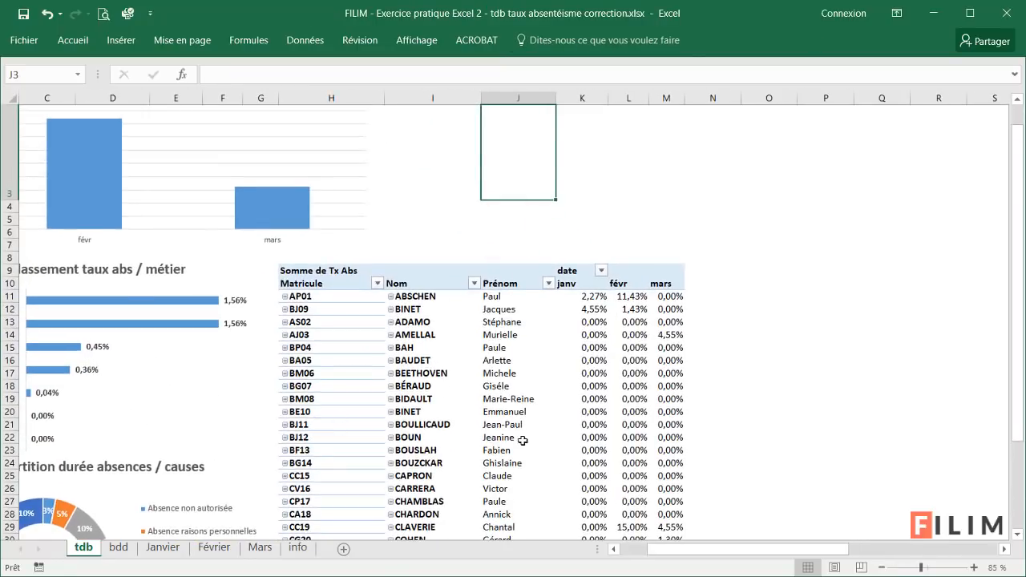
pyautogui.scroll(2, 522, 440)
pyautogui.moveTo(705, 549); pyautogui.dragTo(632, 550)
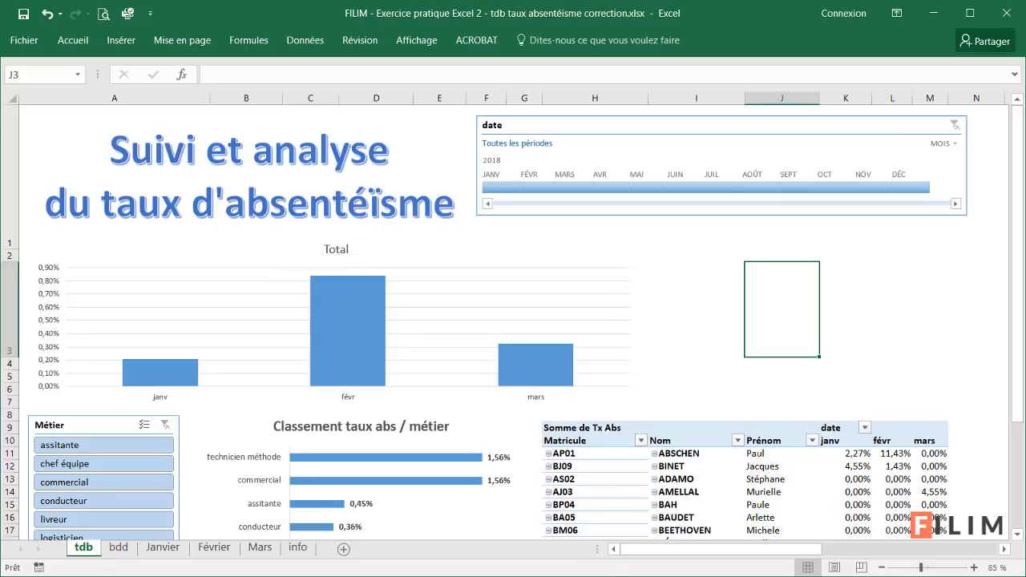
pyautogui.click(548, 576)
pyautogui.click(633, 541)
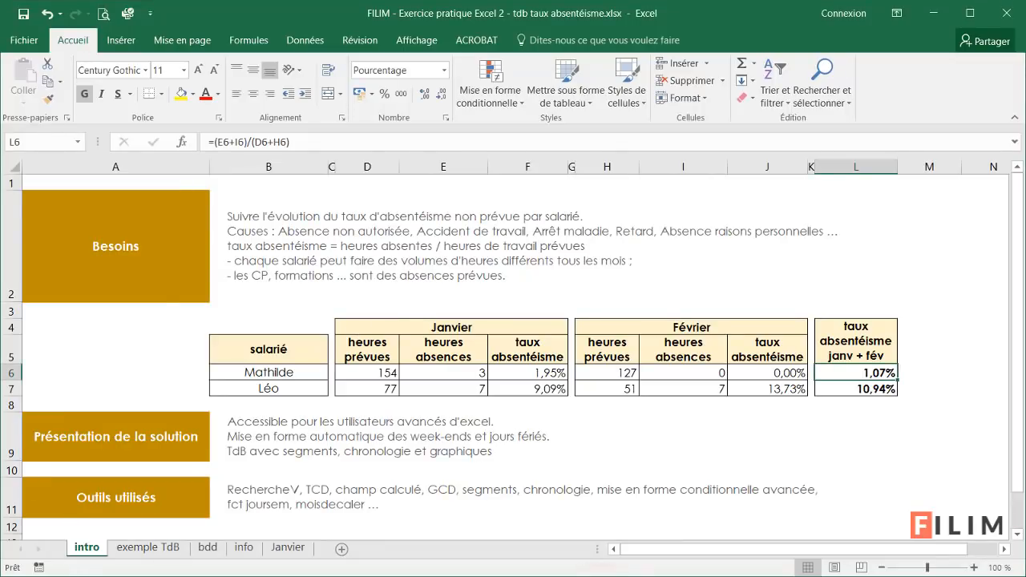
# Open the bdd sheet and examine its data table, highlighting the Matricule column.
pyautogui.click(209, 547)
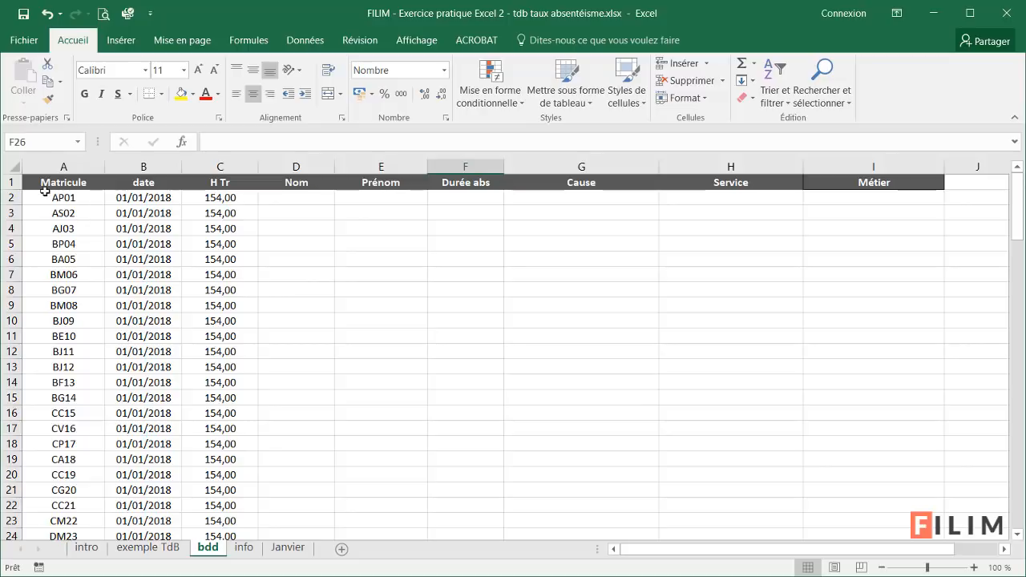
pyautogui.moveTo(56, 197); pyautogui.dragTo(814, 370)
pyautogui.click(462, 315)
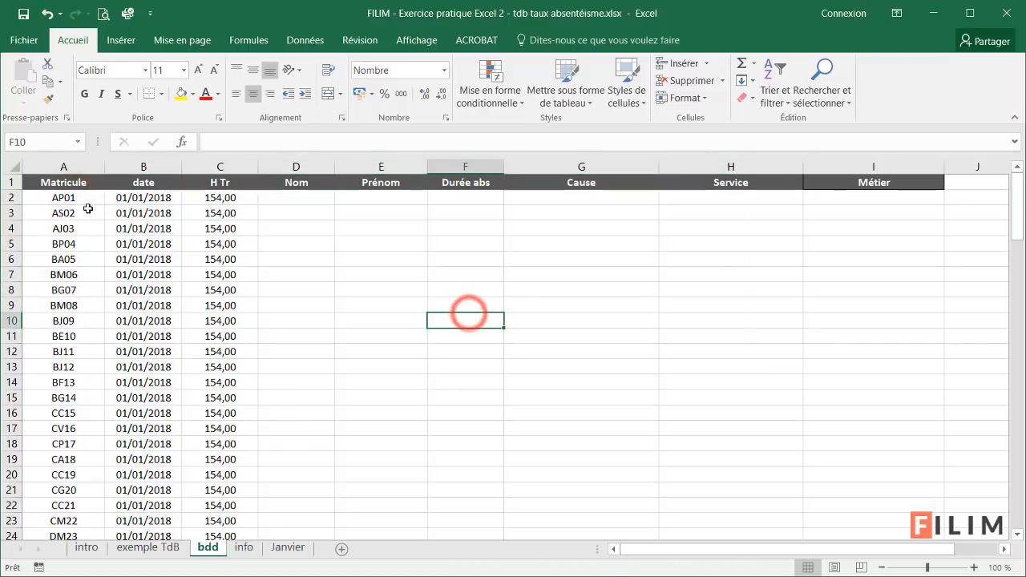
pyautogui.click(65, 166)
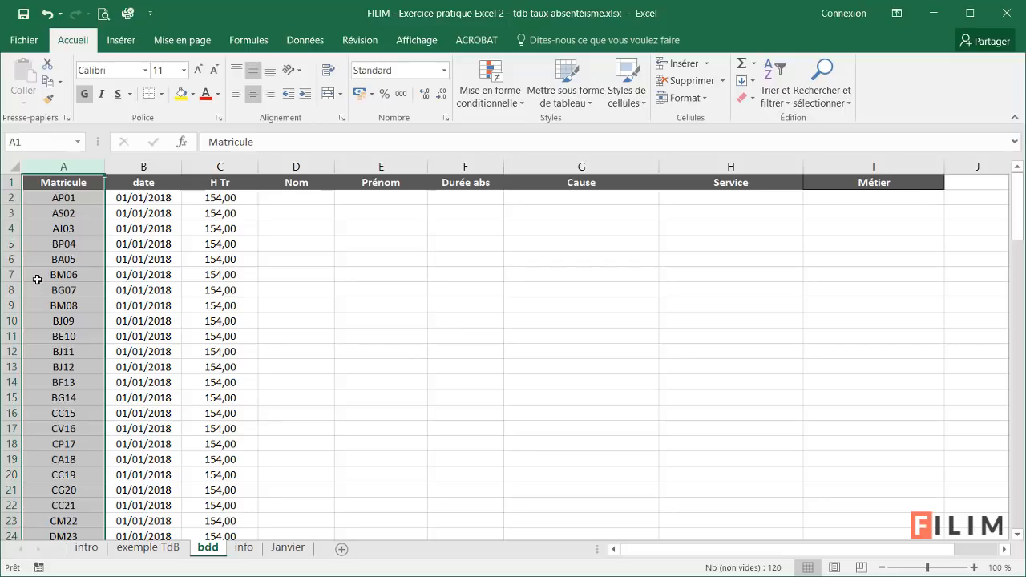
# Open the info sheet and examine the Matricule, Nom, Prénom, service and métier columns one by one.
pyautogui.click(244, 548)
pyautogui.click(80, 166)
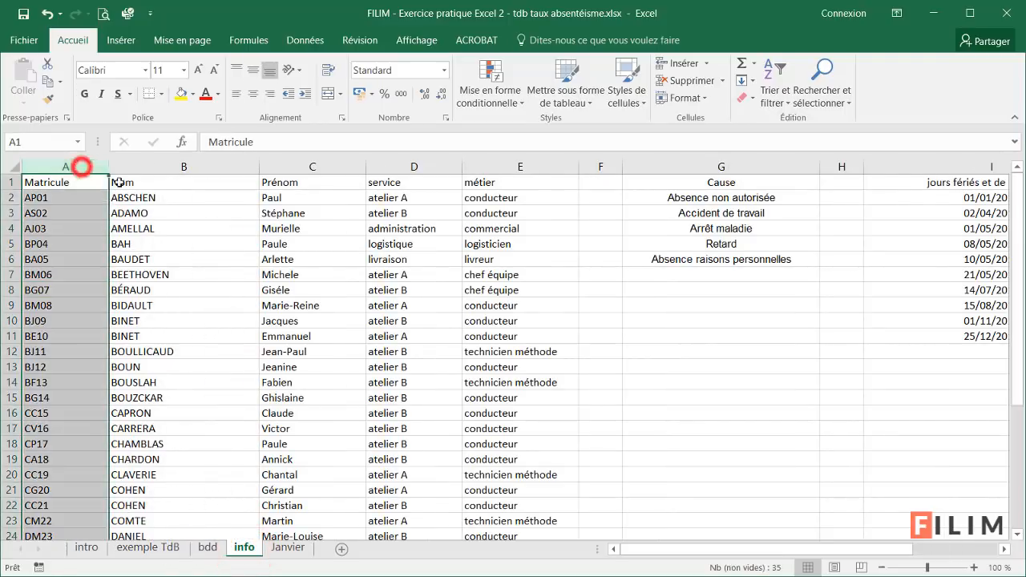
pyautogui.click(179, 166)
pyautogui.click(305, 166)
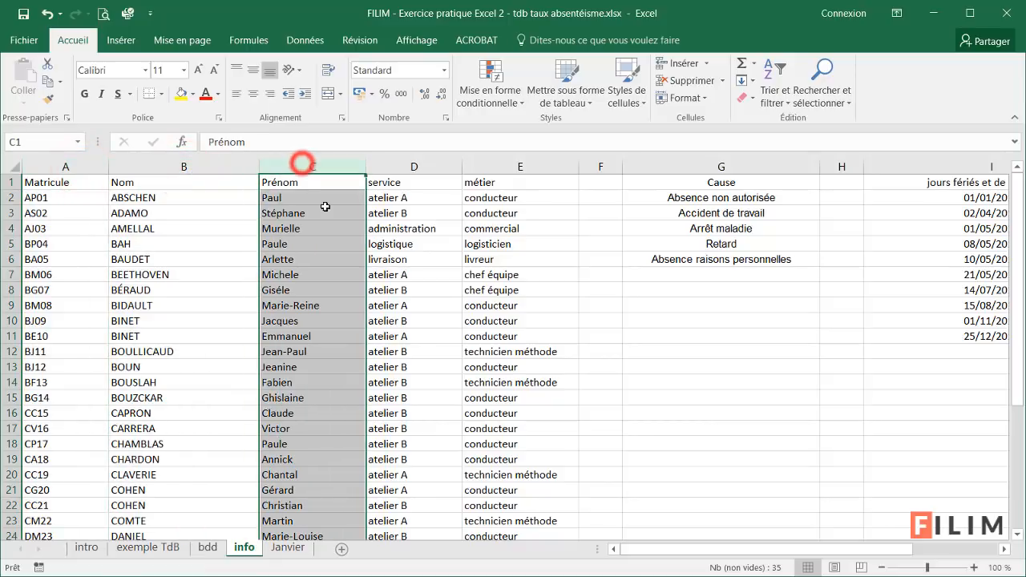
pyautogui.click(398, 164)
pyautogui.click(491, 166)
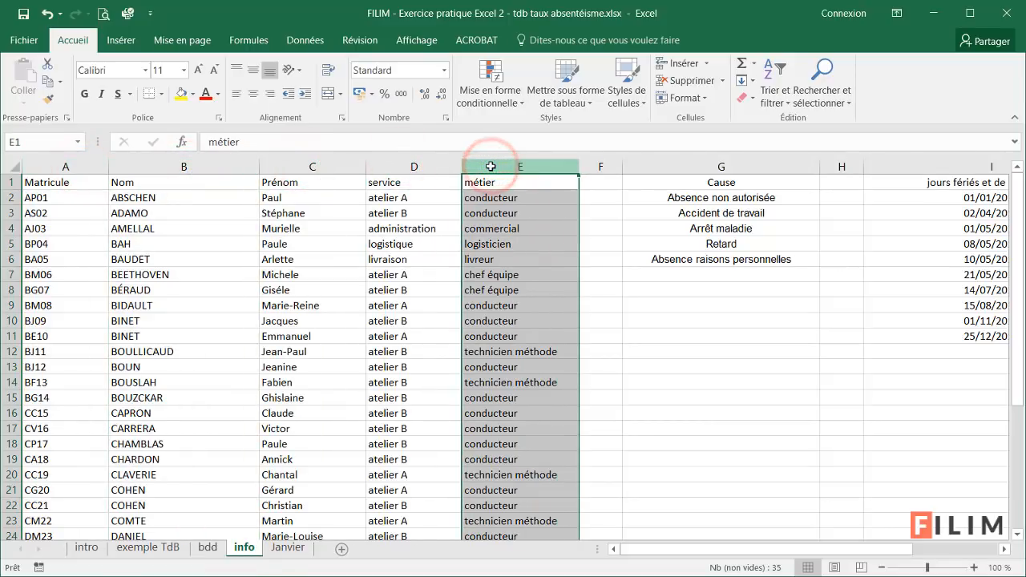
# Return to the bdd sheet by way of the example dashboard and examine the date and H Tr columns.
pyautogui.click(152, 548)
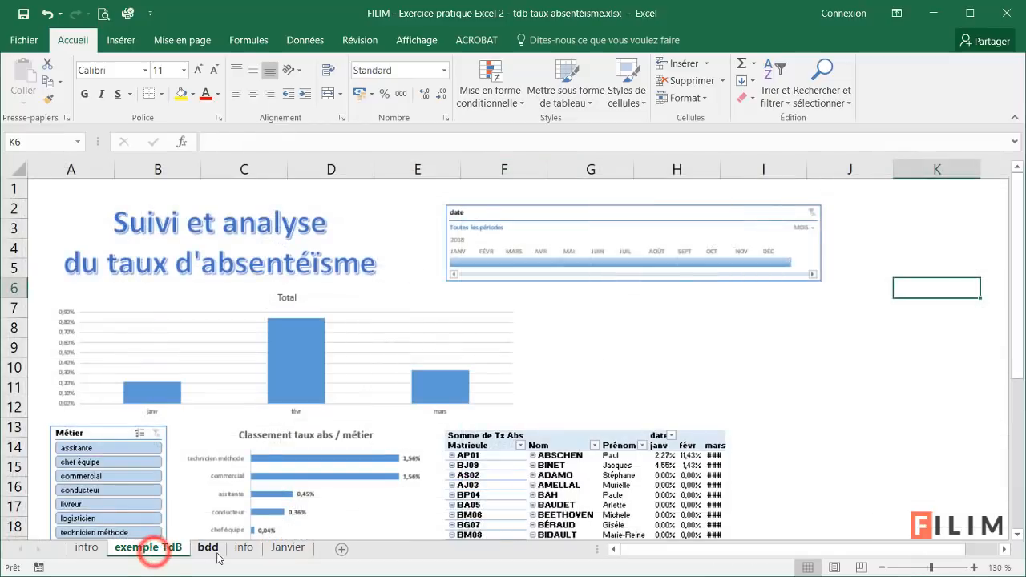
pyautogui.click(208, 548)
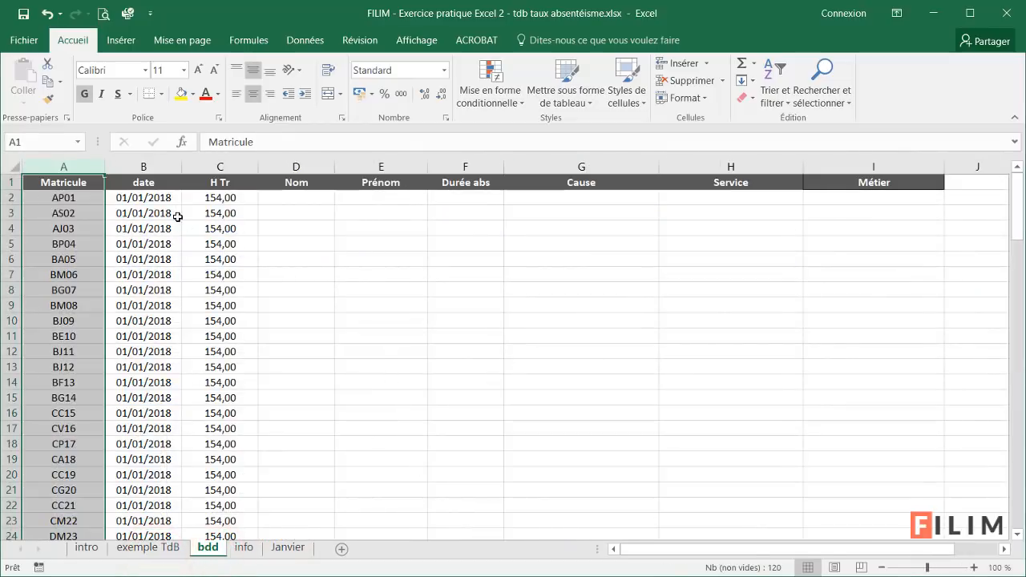
pyautogui.click(145, 166)
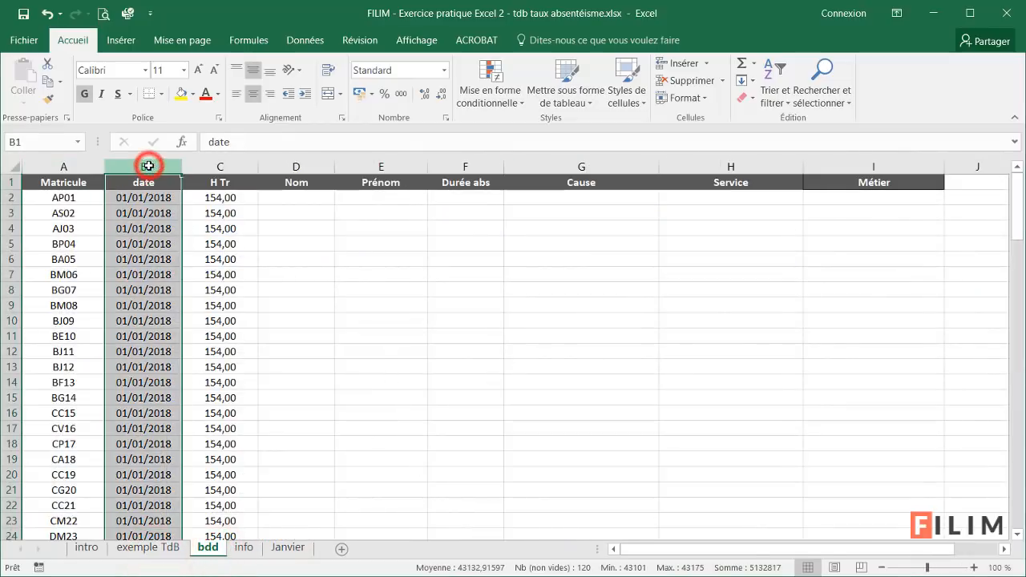
pyautogui.click(230, 163)
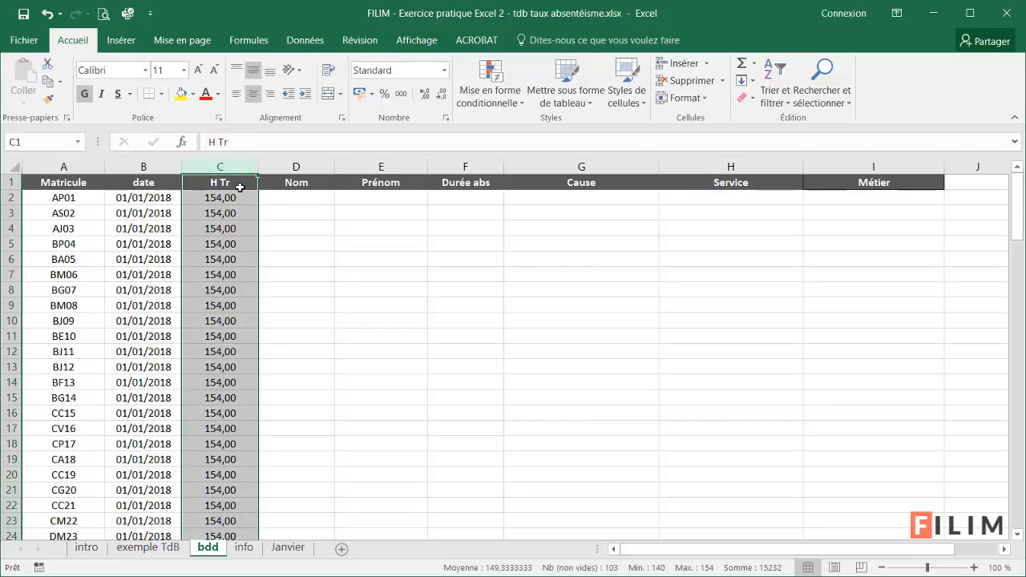
# Examine the date and planned hours of the first bdd record, AP01, and the absence records further down.
pyautogui.click(233, 202)
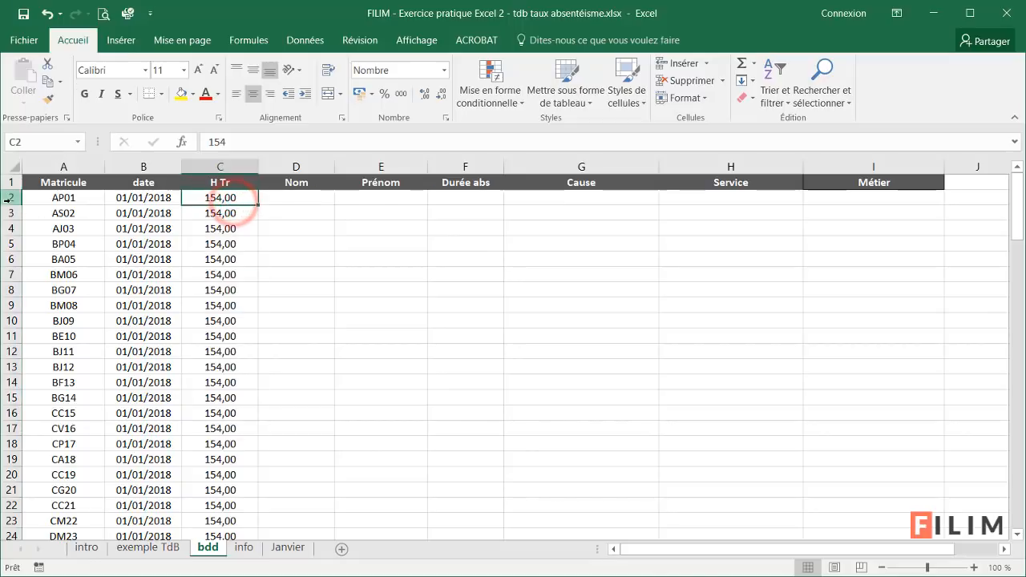
pyautogui.click(10, 197)
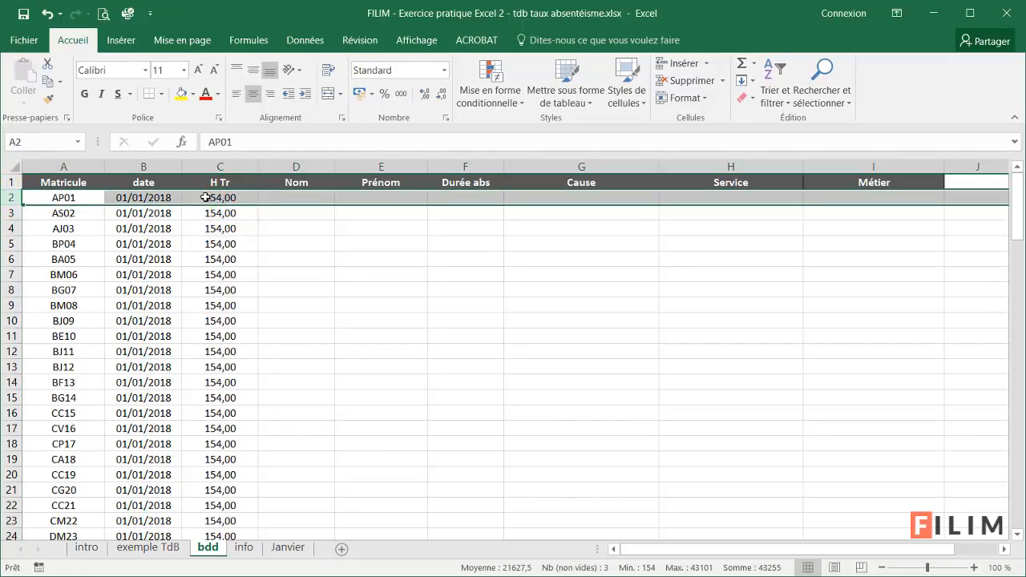
pyautogui.click(164, 199)
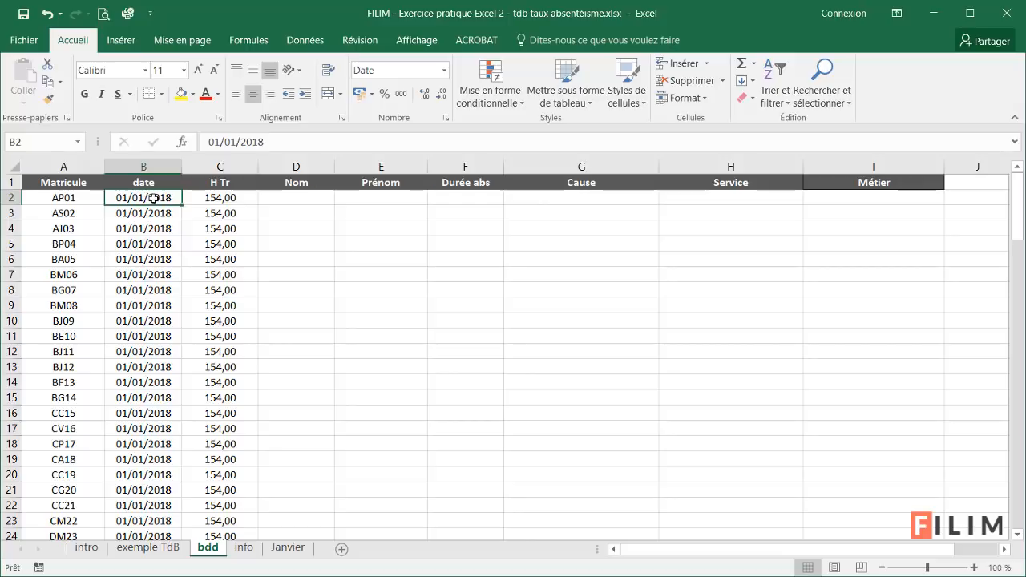
pyautogui.click(148, 199)
pyautogui.click(215, 198)
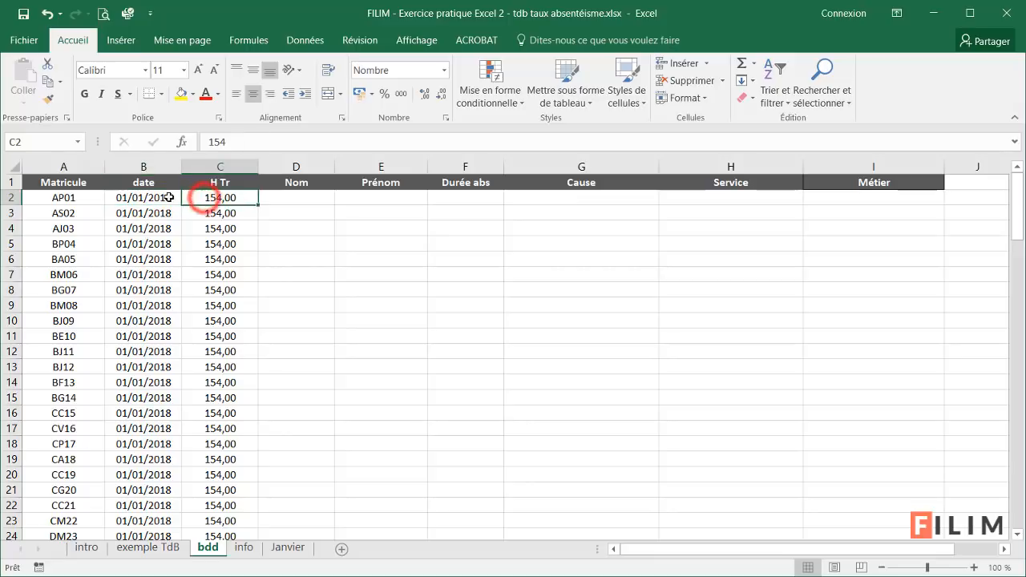
pyautogui.click(154, 199)
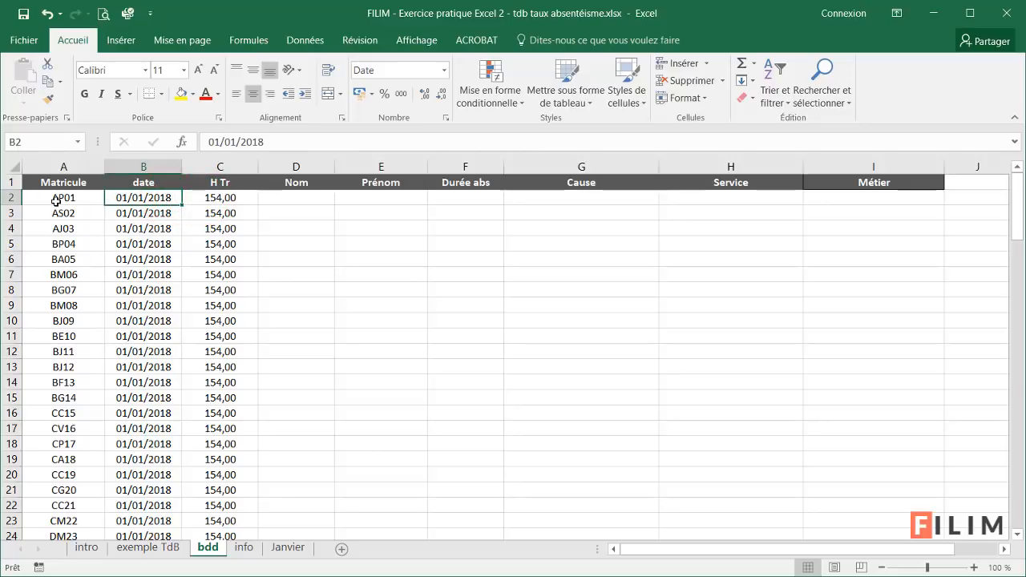
pyautogui.click(215, 201)
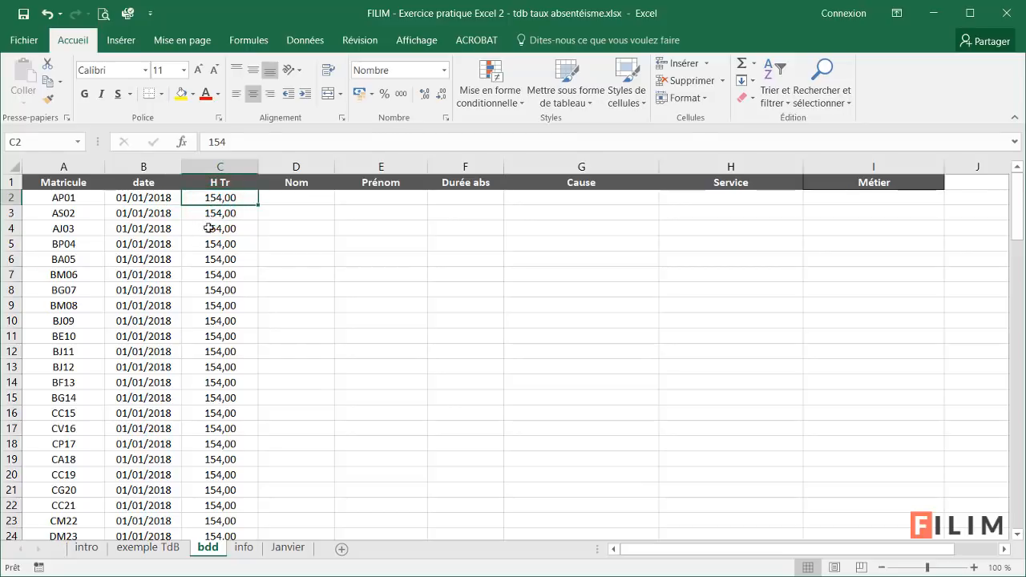
pyautogui.scroll(-7, 208, 295)
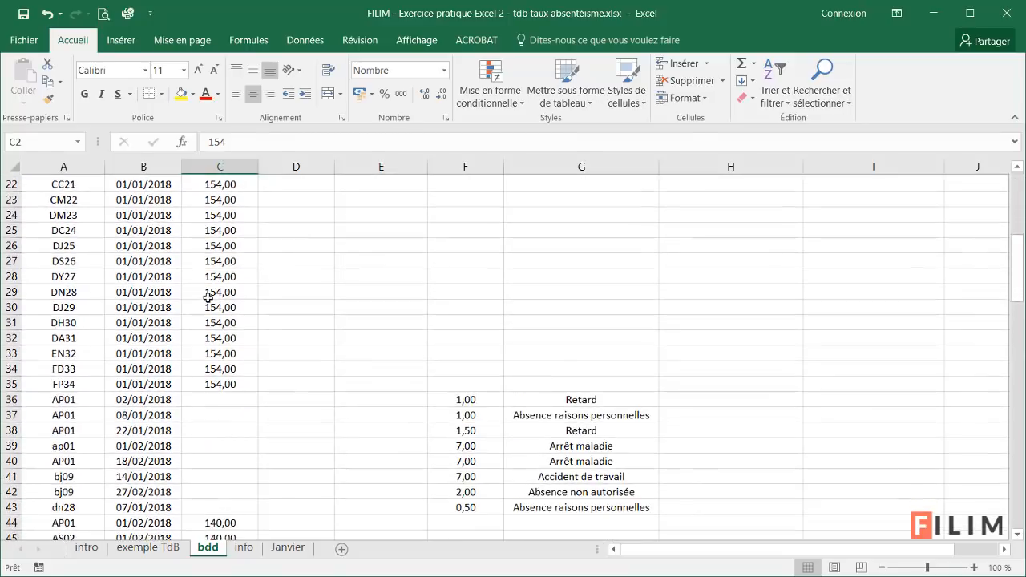
# Examine the January 2018 planned-hours records on the bdd sheet and the absence records in rows 36 to 43.
pyautogui.scroll(-2, 208, 298)
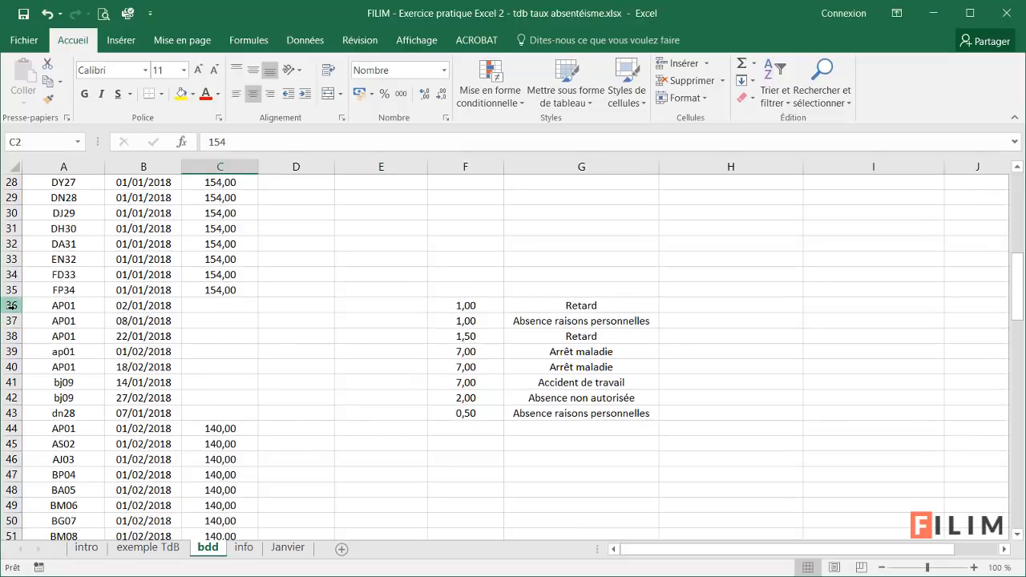
pyautogui.moveTo(11, 305); pyautogui.dragTo(11, 335)
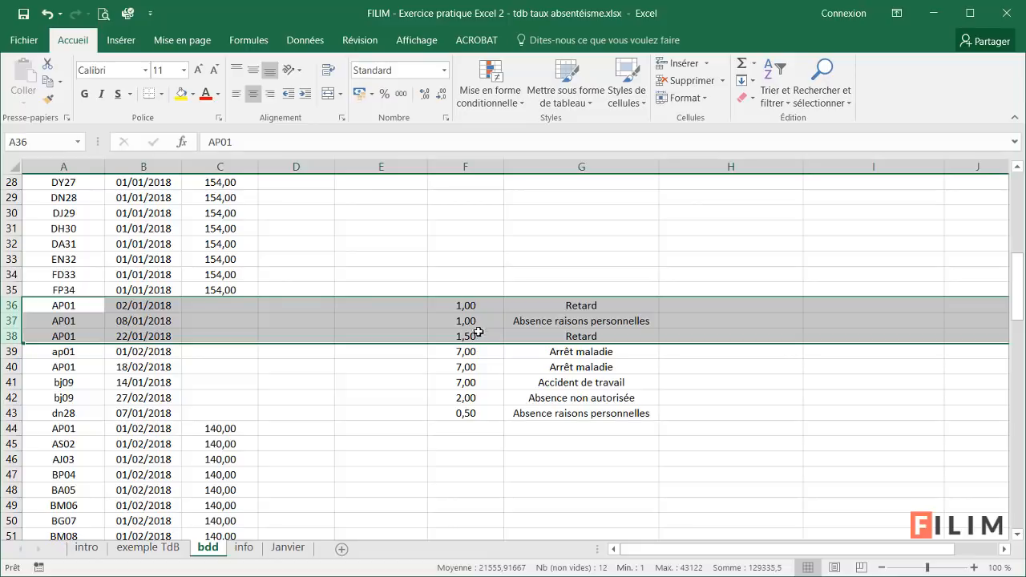
pyautogui.scroll(1, 208, 299)
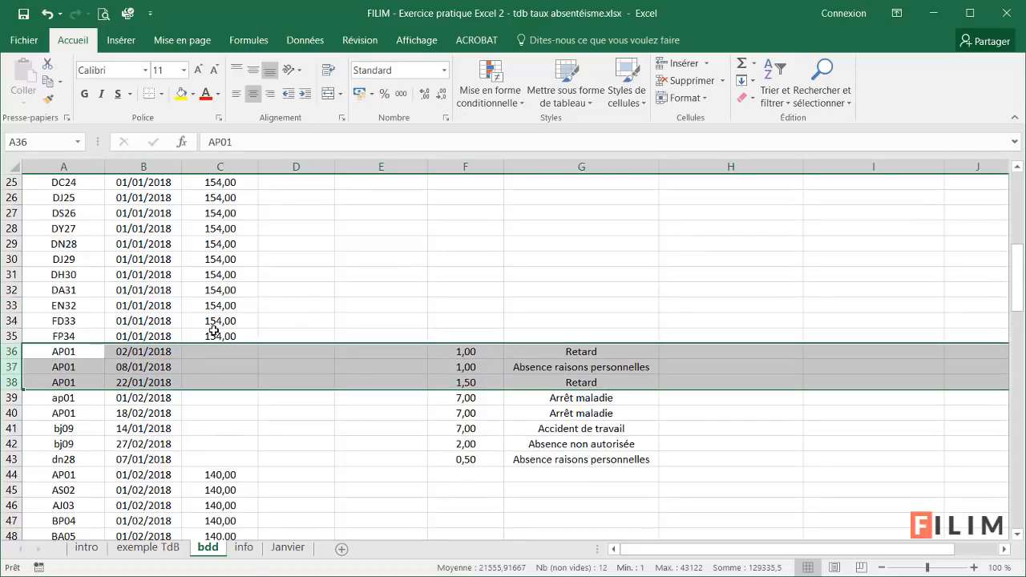
pyautogui.moveTo(214, 330); pyautogui.dragTo(58, 195)
pyautogui.scroll(-1, 213, 229)
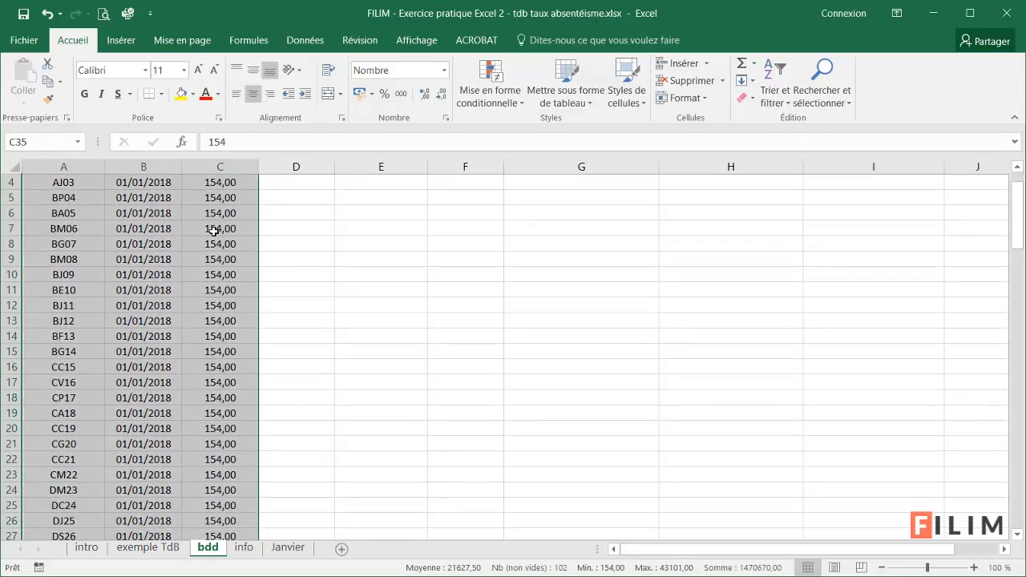
pyautogui.scroll(-8, 213, 229)
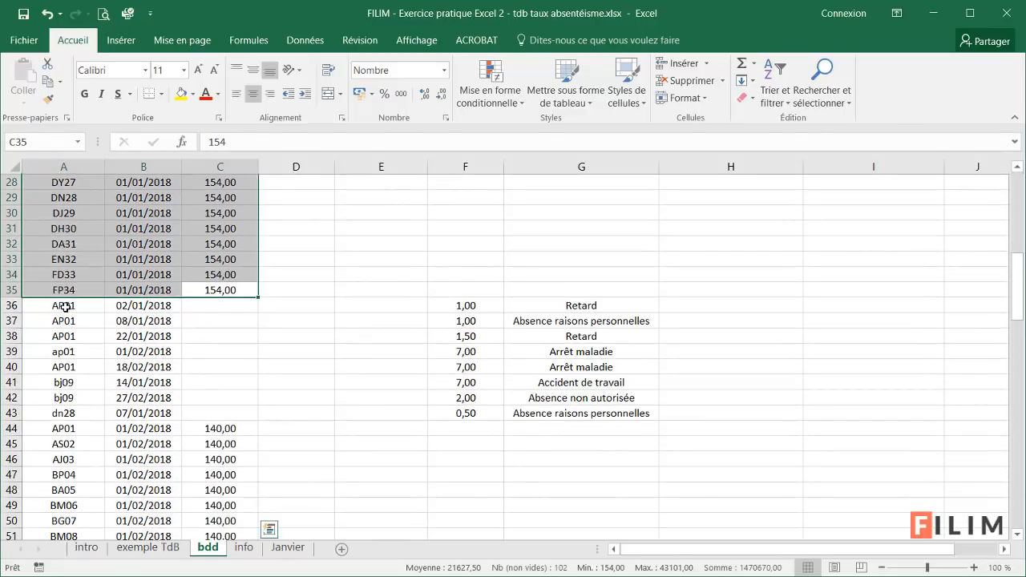
pyautogui.moveTo(64, 306); pyautogui.dragTo(686, 414)
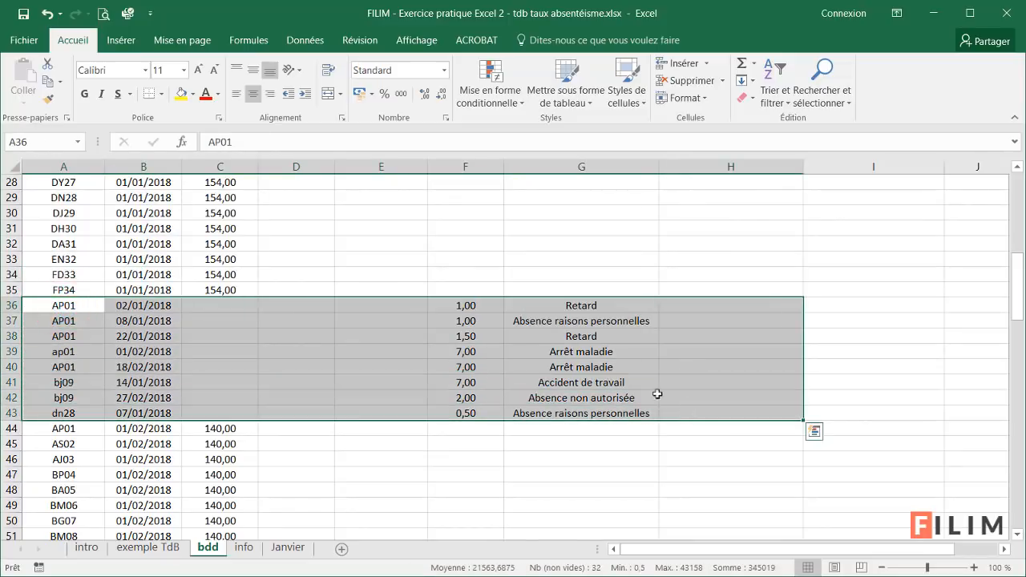
# Examine the February 2018 planned-hours records in rows 44 to 77.
pyautogui.scroll(-3, 541, 343)
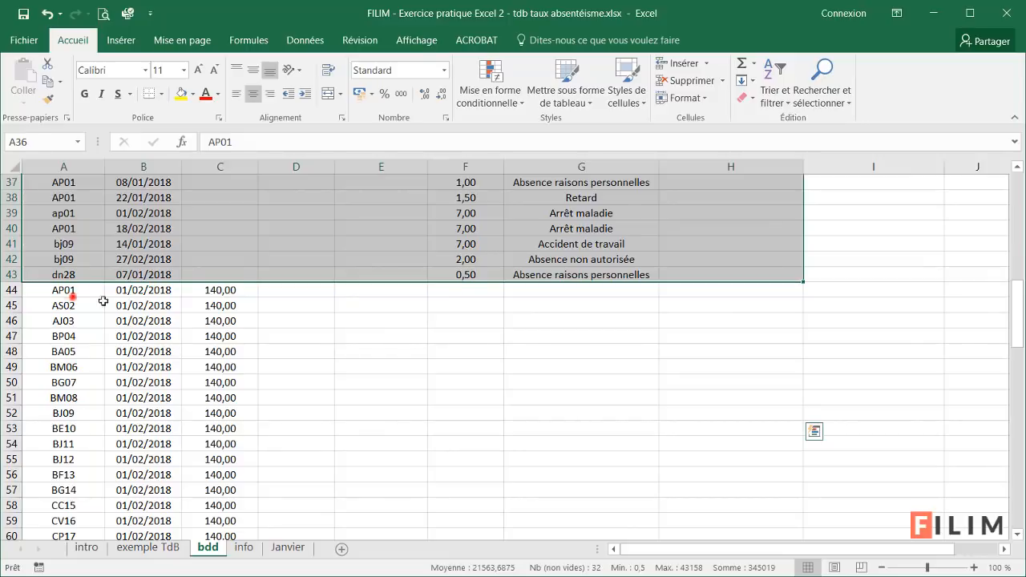
pyautogui.moveTo(72, 293); pyautogui.dragTo(239, 242)
pyautogui.scroll(5, 233, 312)
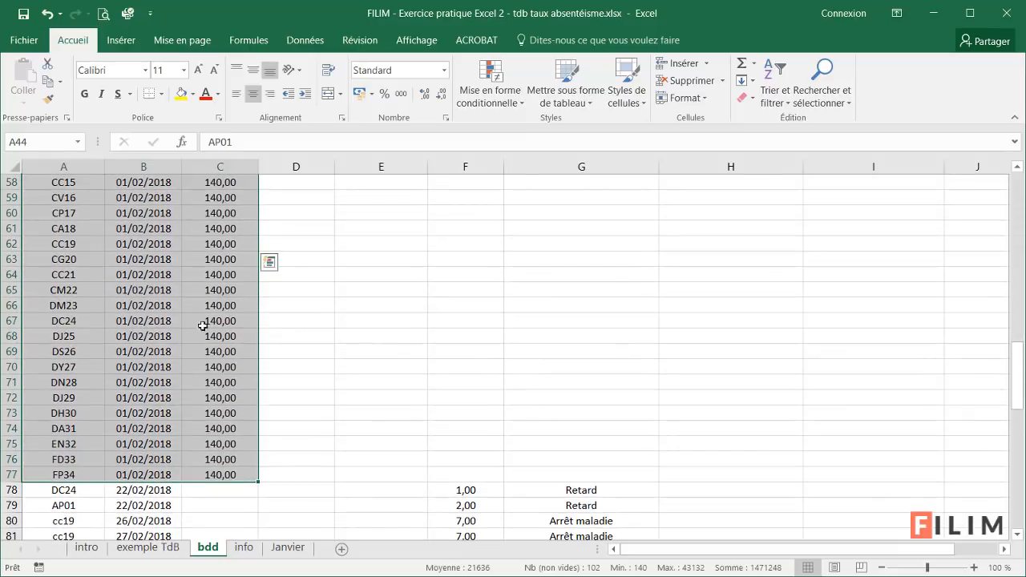
pyautogui.scroll(7, 203, 325)
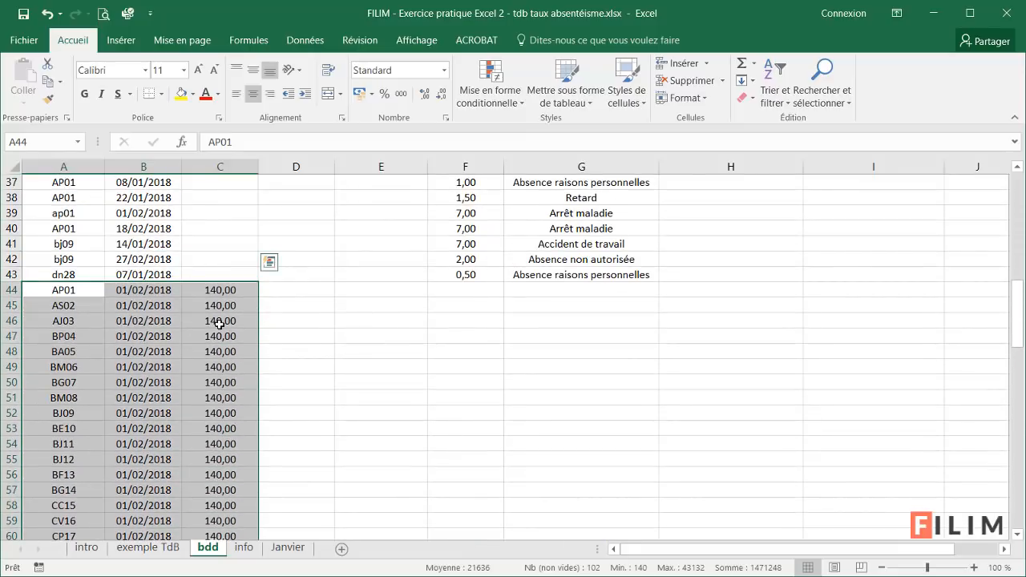
pyautogui.scroll(-6, 220, 323)
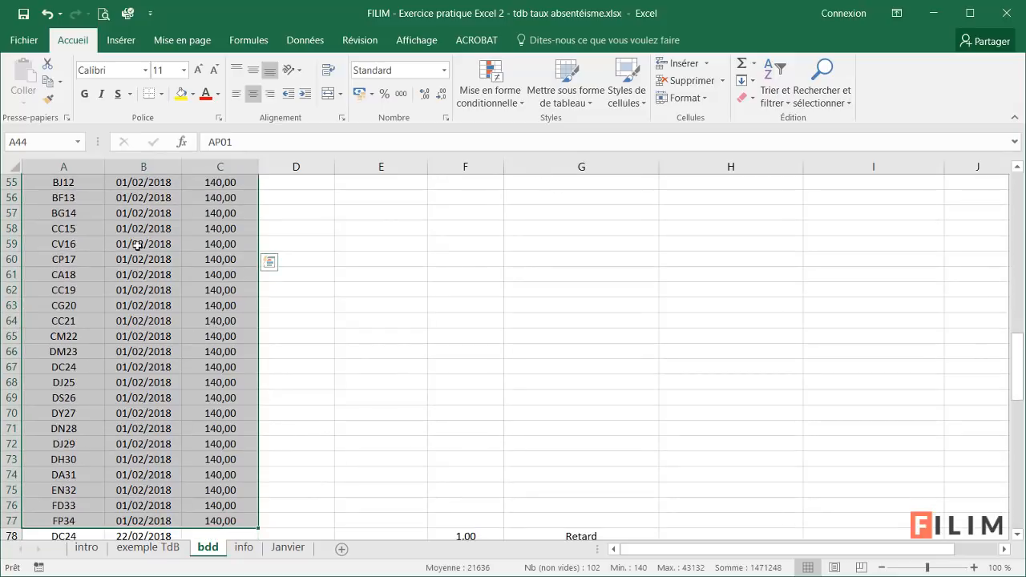
pyautogui.scroll(-3, 138, 246)
# Examine the absence records in rows 78 to 82, plus the March 2018 hours and absences through row 120.
pyautogui.click(64, 398)
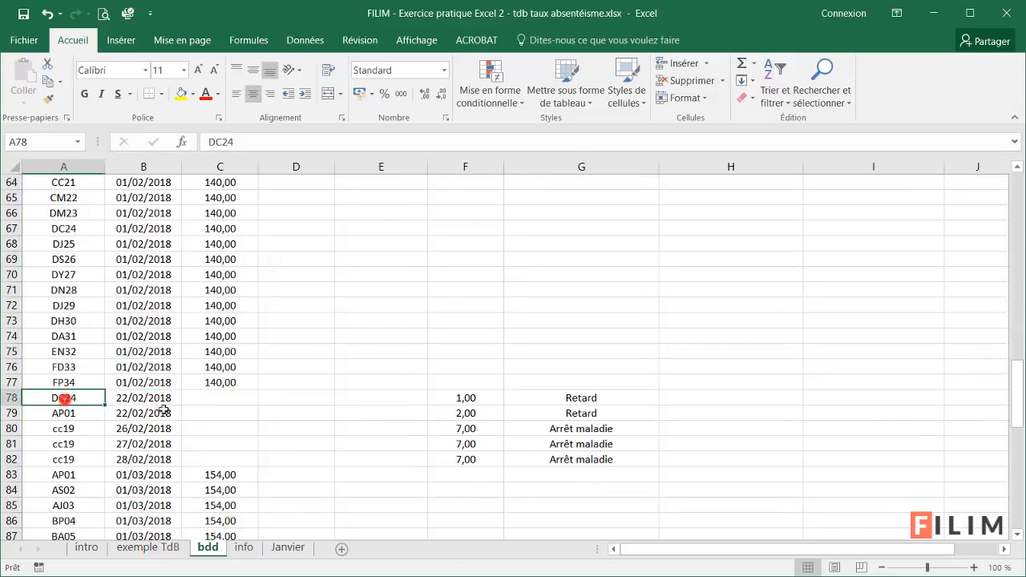
pyautogui.moveTo(164, 410); pyautogui.dragTo(553, 457)
pyautogui.scroll(-4, 373, 440)
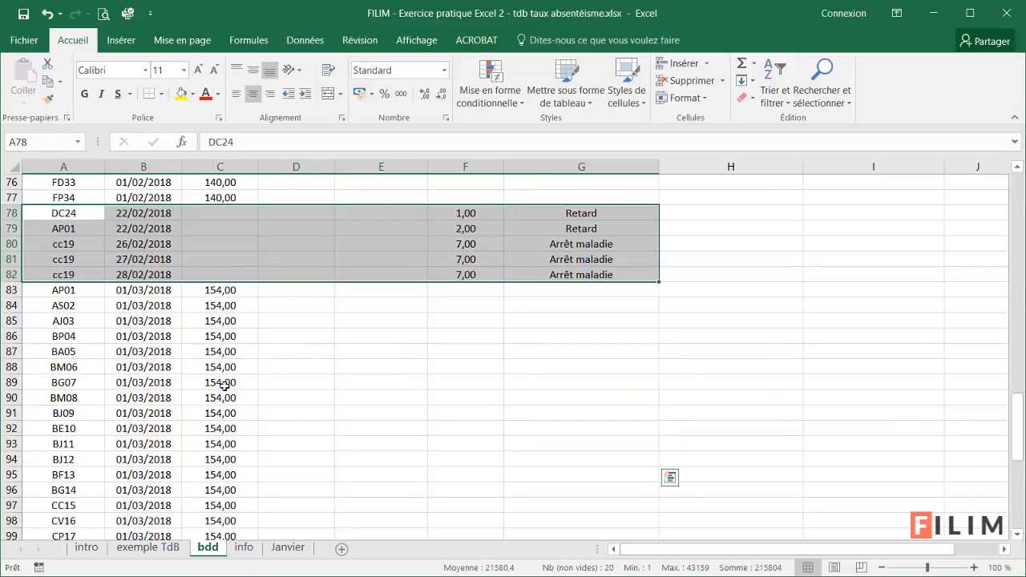
pyautogui.moveTo(81, 294); pyautogui.dragTo(217, 554)
pyautogui.scroll(-3, 214, 517)
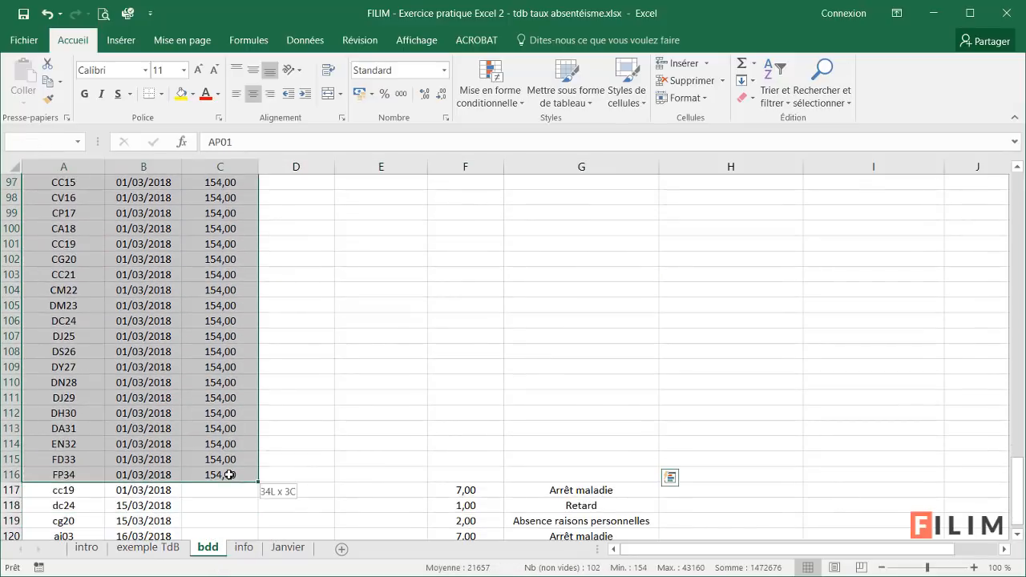
pyautogui.scroll(-1, 230, 467)
pyautogui.moveTo(65, 398); pyautogui.dragTo(605, 446)
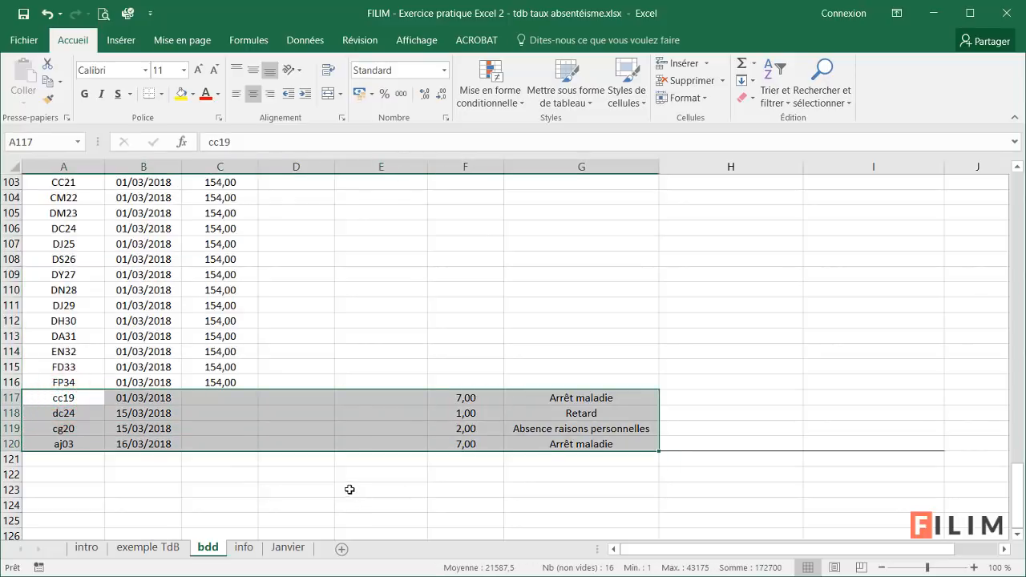
# Return to the start of the bdd data and examine the Nom, Prénom, Durée abs and Cause columns.
pyautogui.scroll(20, 334, 472)
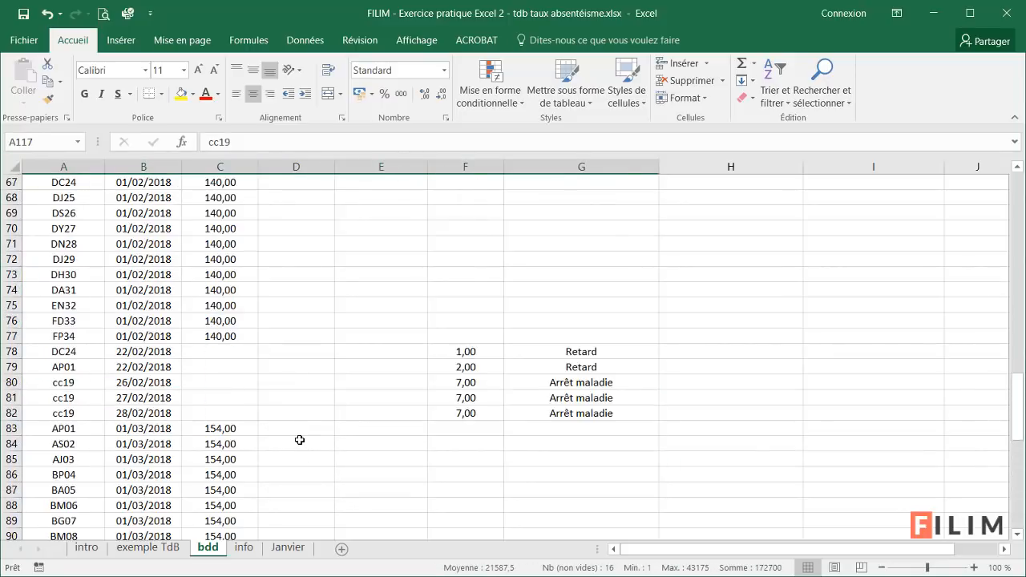
pyautogui.scroll(14, 298, 439)
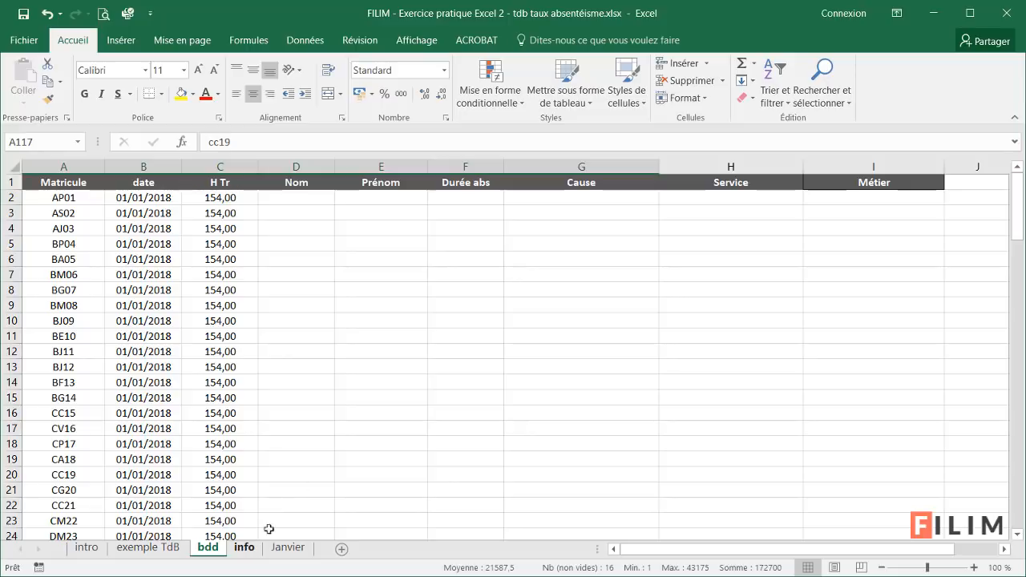
pyautogui.click(308, 199)
pyautogui.click(375, 201)
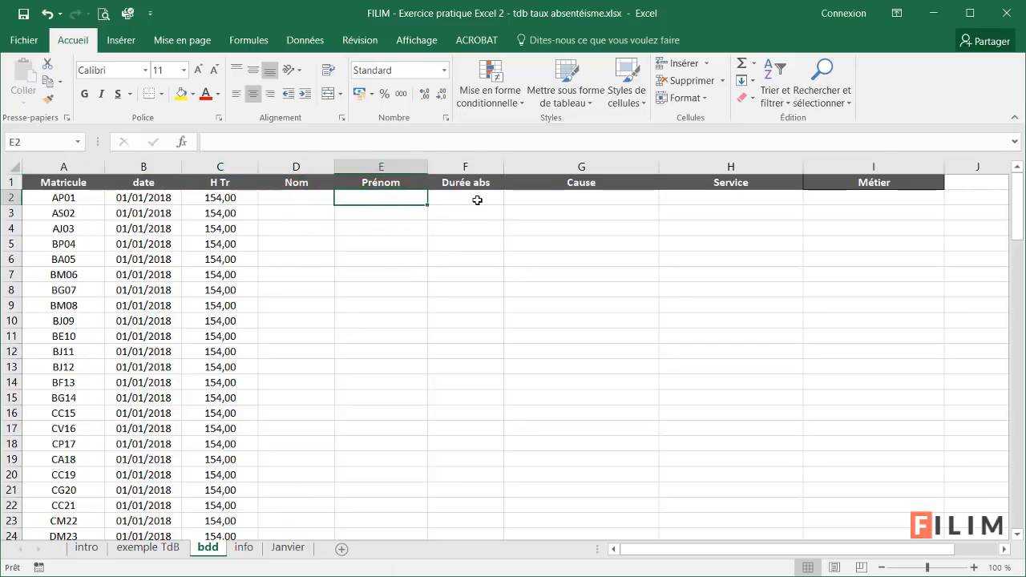
pyautogui.click(477, 199)
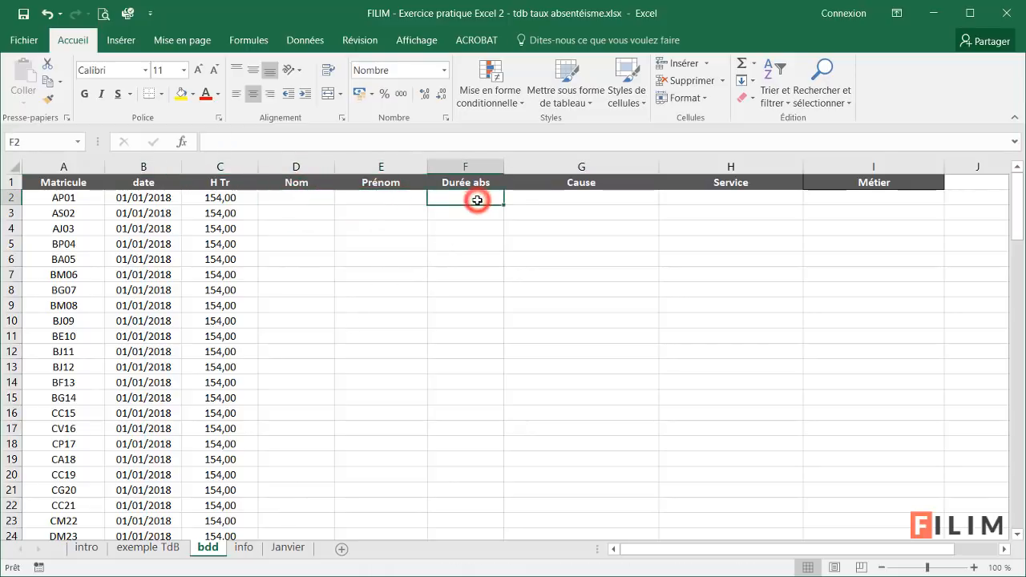
pyautogui.click(535, 199)
pyautogui.click(536, 217)
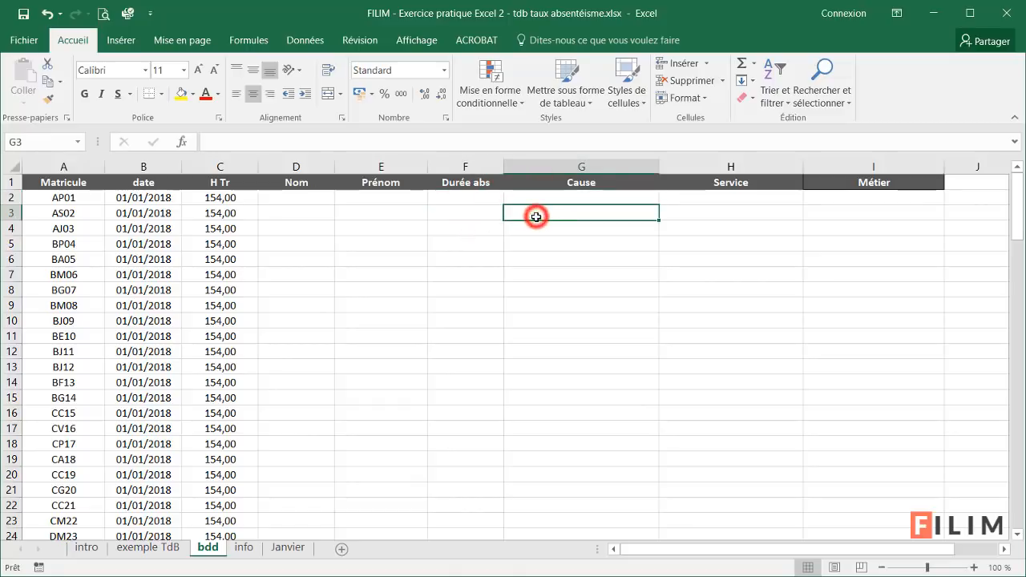
# Examine the list of absence causes on the info sheet and open the Janvier sheet.
pyautogui.click(244, 547)
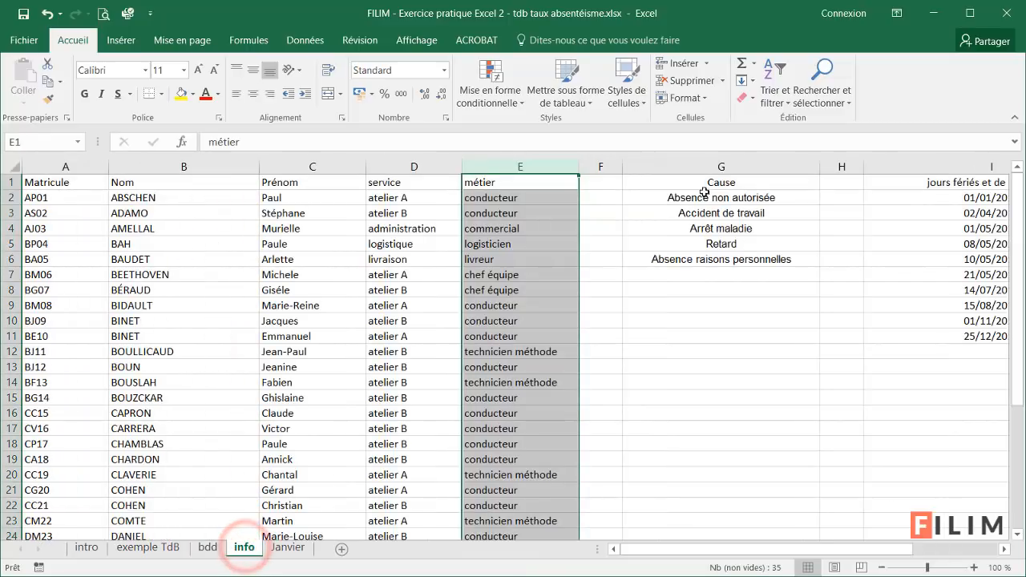
pyautogui.moveTo(671, 197); pyautogui.dragTo(667, 254)
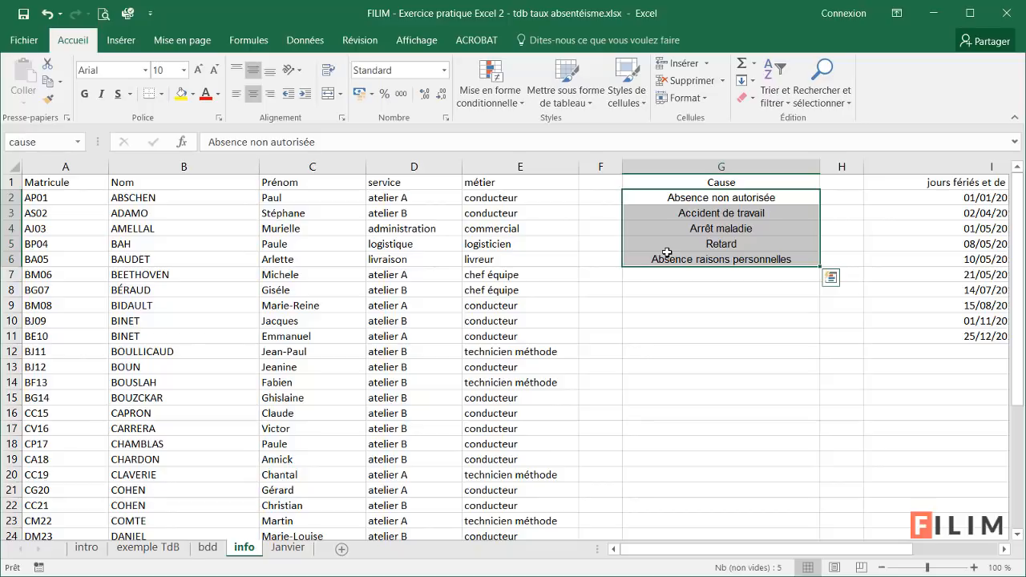
pyautogui.click(288, 549)
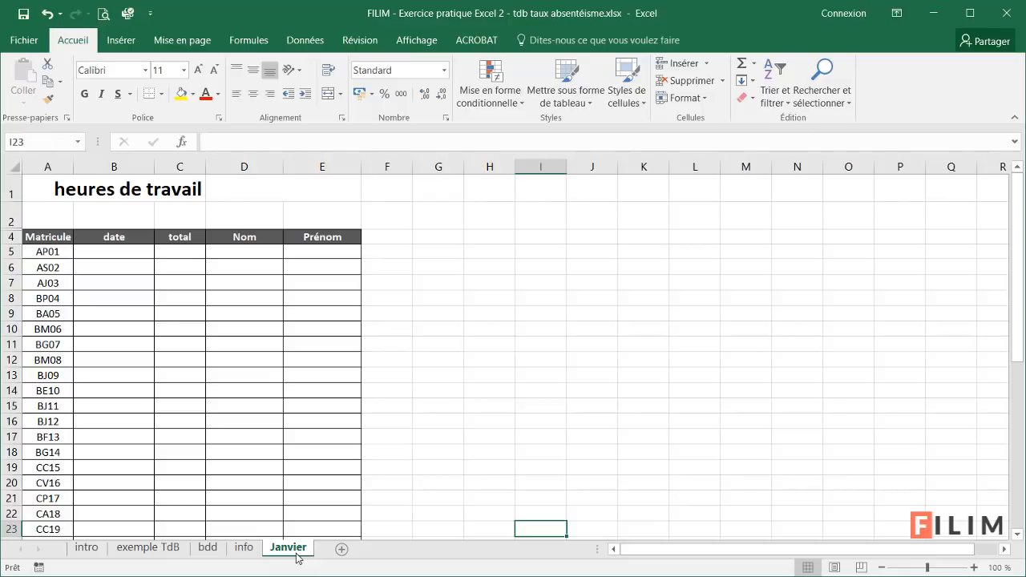
# Return to the bdd sheet and format the range A1:I120 as a table with headers, using the black banded style.
pyautogui.click(151, 548)
pyautogui.click(208, 553)
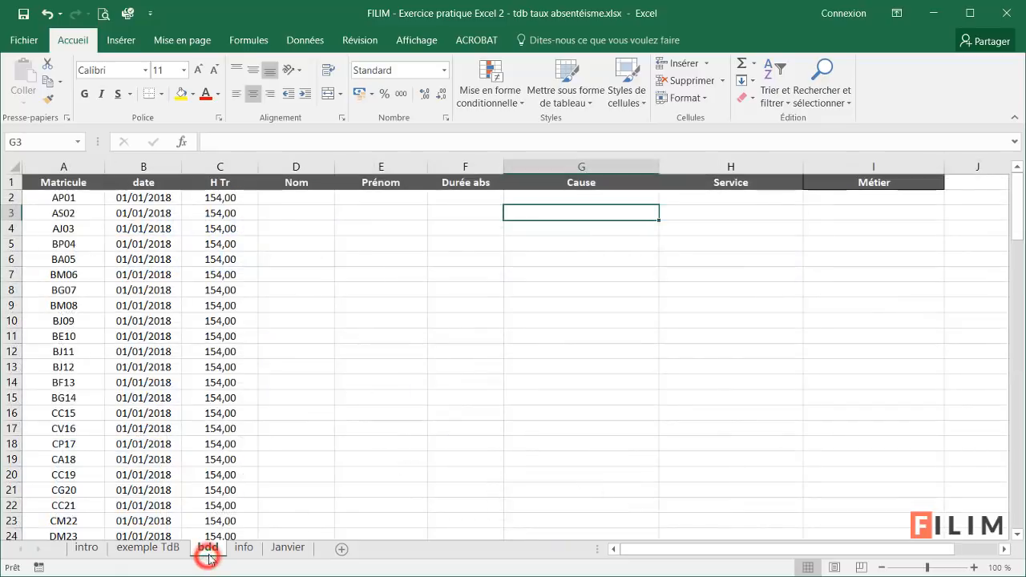
pyautogui.click(201, 348)
pyautogui.scroll(-4, 201, 360)
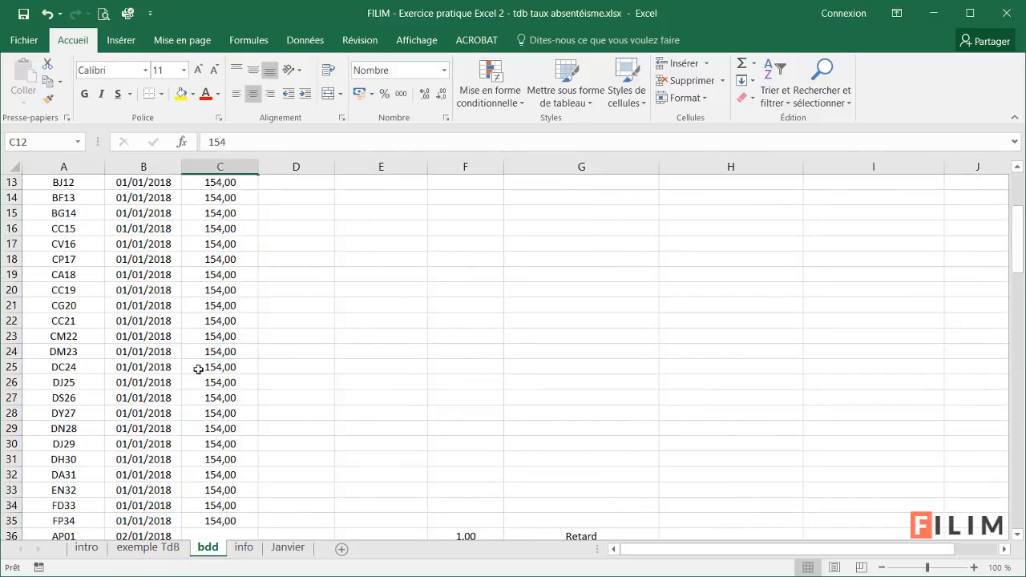
pyautogui.scroll(4, 197, 374)
pyautogui.click(172, 303)
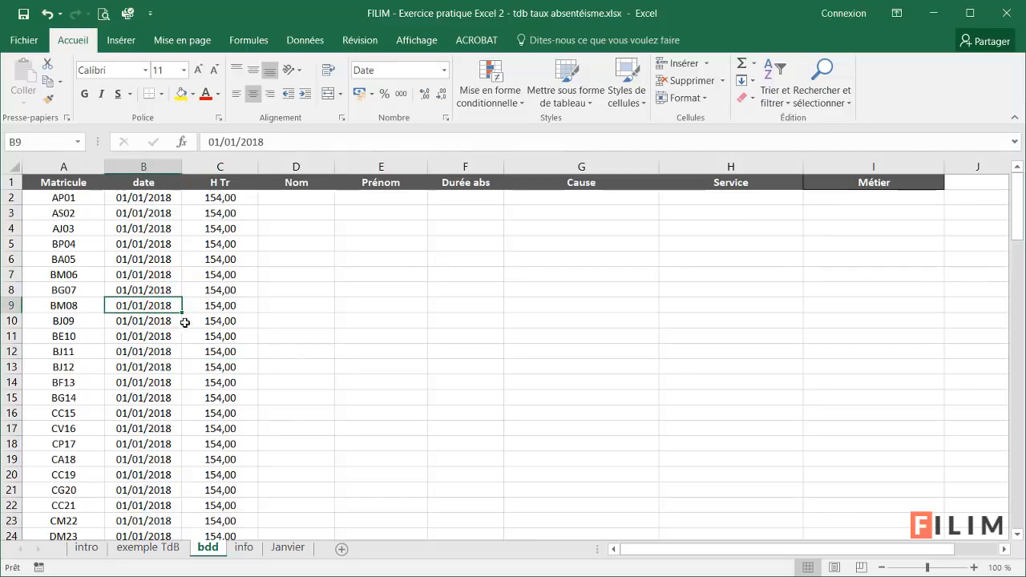
pyautogui.click(566, 100)
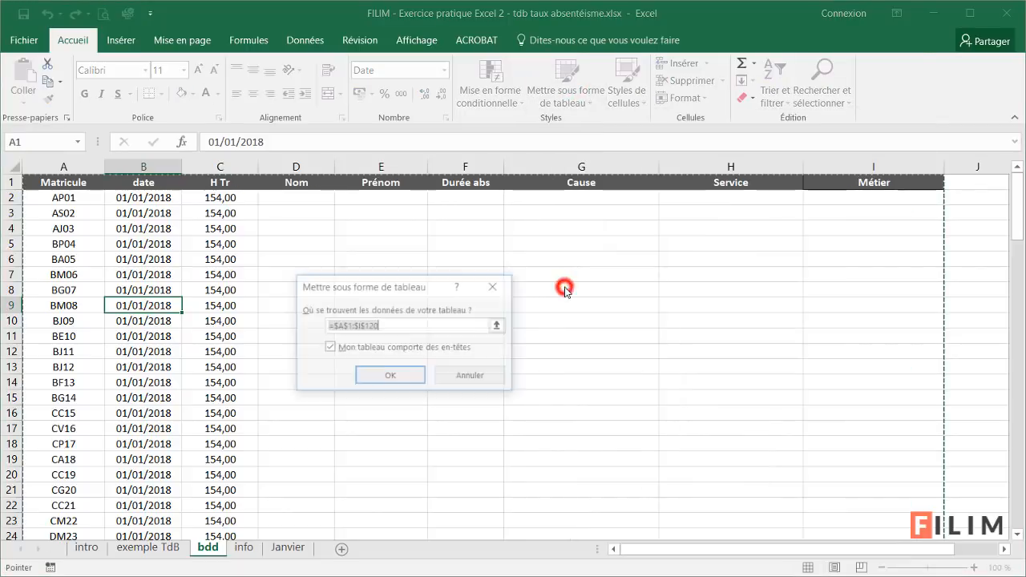
pyautogui.click(563, 290)
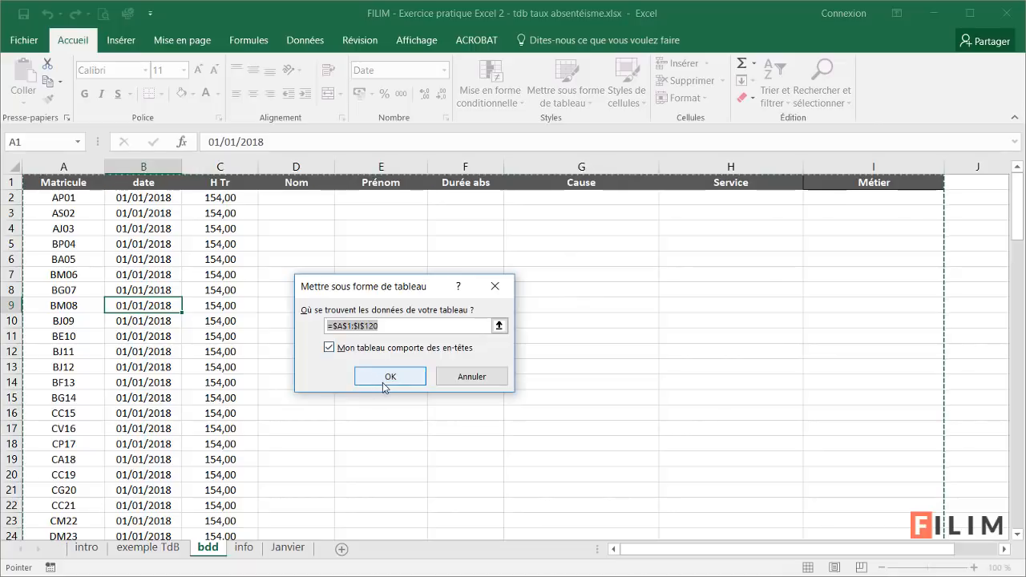
pyautogui.click(389, 379)
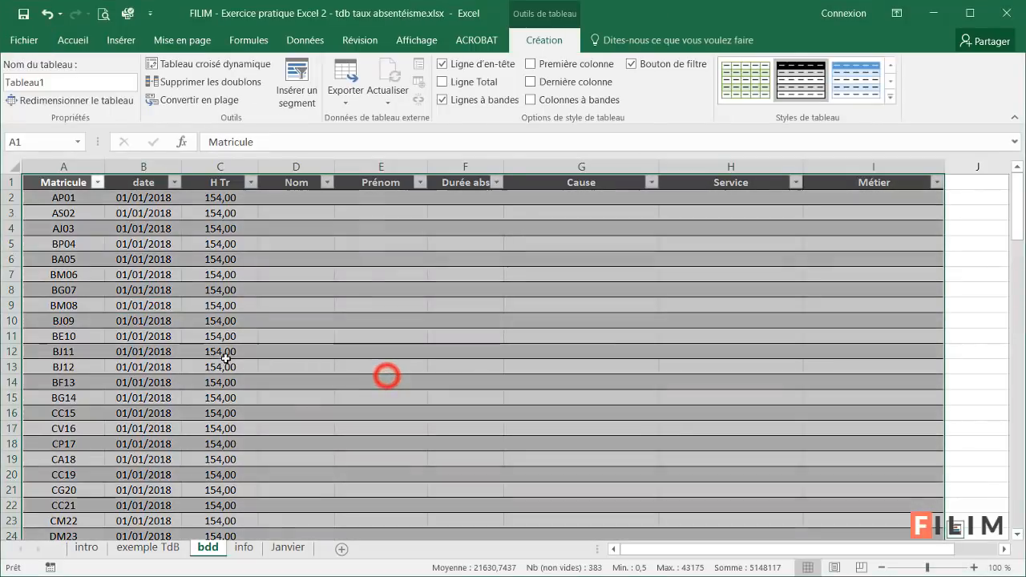
# Check the new bdd table down to its last record in row 120.
pyautogui.click(217, 307)
pyautogui.moveTo(1016, 193); pyautogui.dragTo(987, 505)
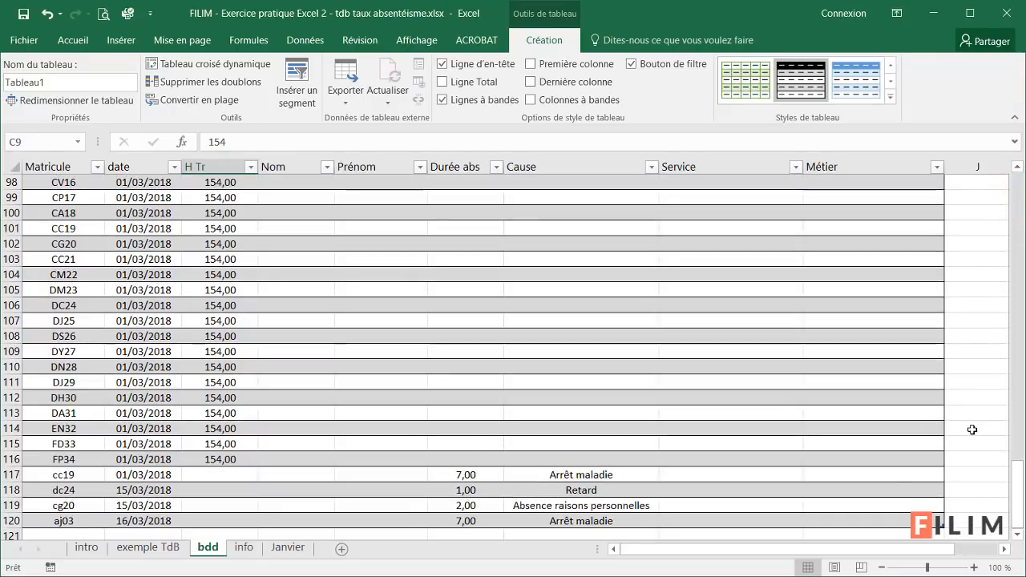
pyautogui.scroll(-2, 972, 430)
pyautogui.scroll(20, 1007, 432)
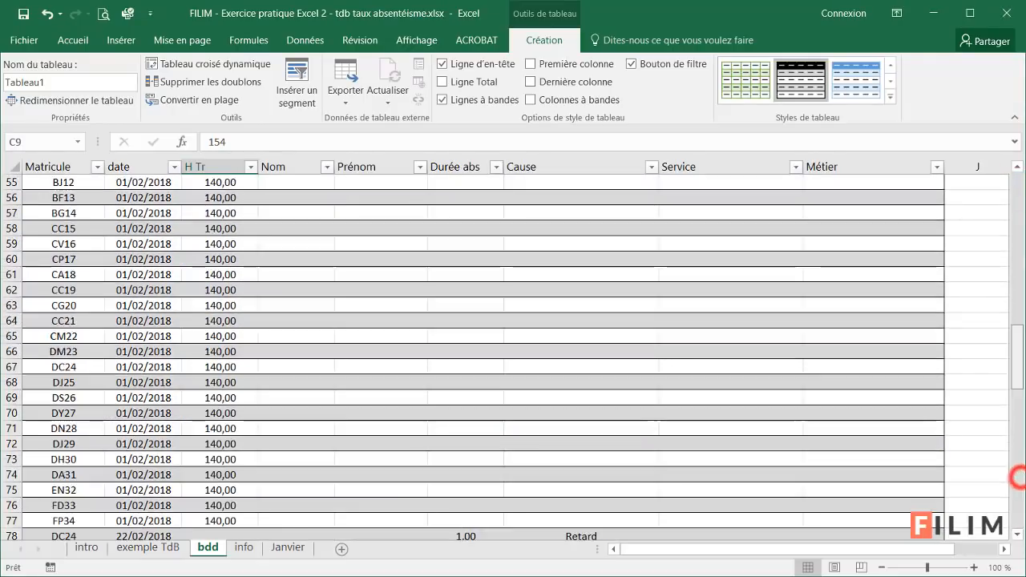
# Examine the Nom, Prénom and Matricule cells of the first record in the bdd table.
pyautogui.click(296, 199)
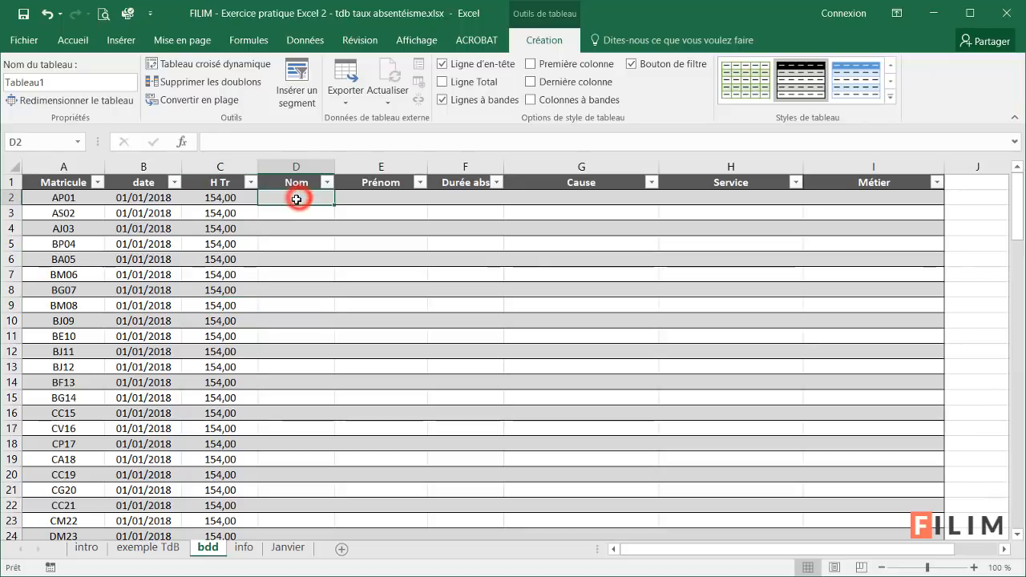
pyautogui.click(357, 199)
pyautogui.click(56, 198)
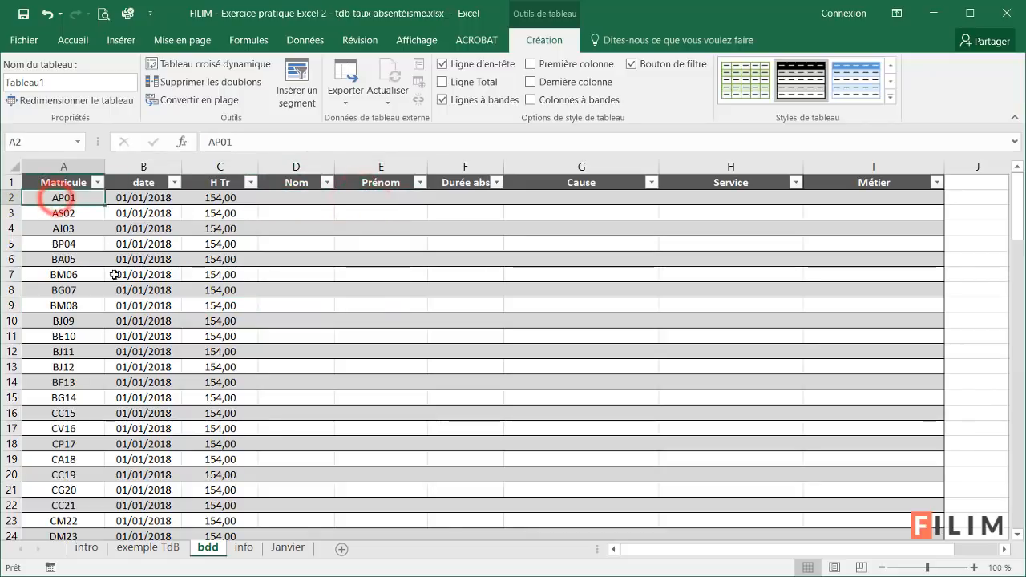
# Open the info sheet and examine the employee table from the Matricule to the métier column, down to its last row.
pyautogui.click(243, 547)
pyautogui.click(292, 368)
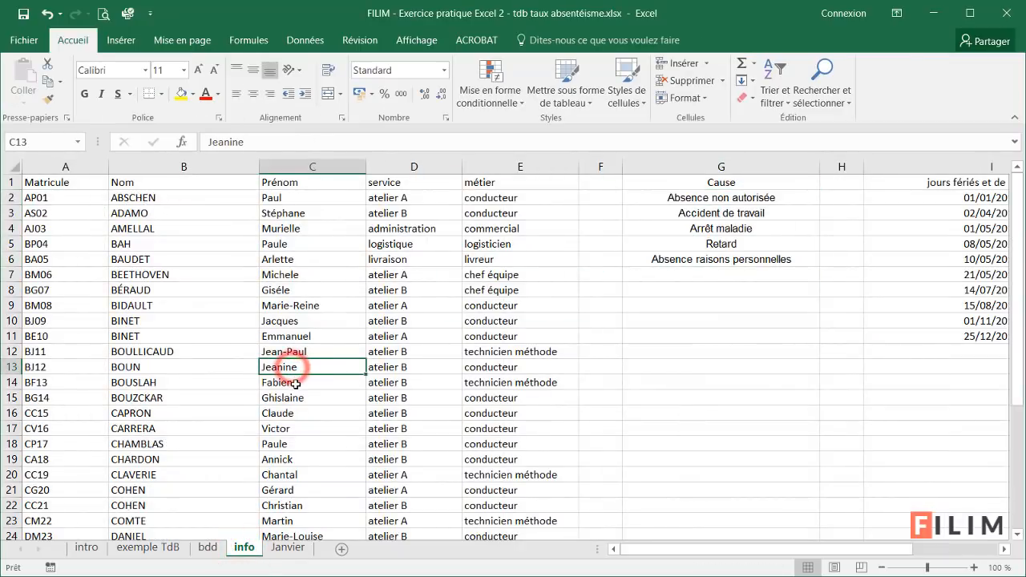
pyautogui.moveTo(83, 187); pyautogui.dragTo(588, 458)
pyautogui.scroll(-5, 508, 444)
pyautogui.scroll(-6, 508, 444)
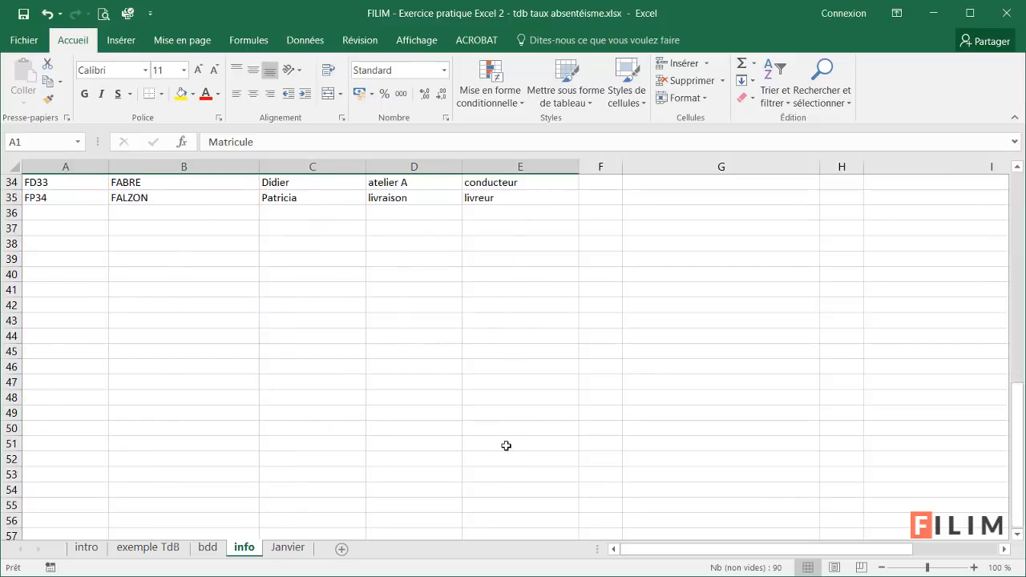
pyautogui.scroll(11, 590, 459)
pyautogui.click(332, 307)
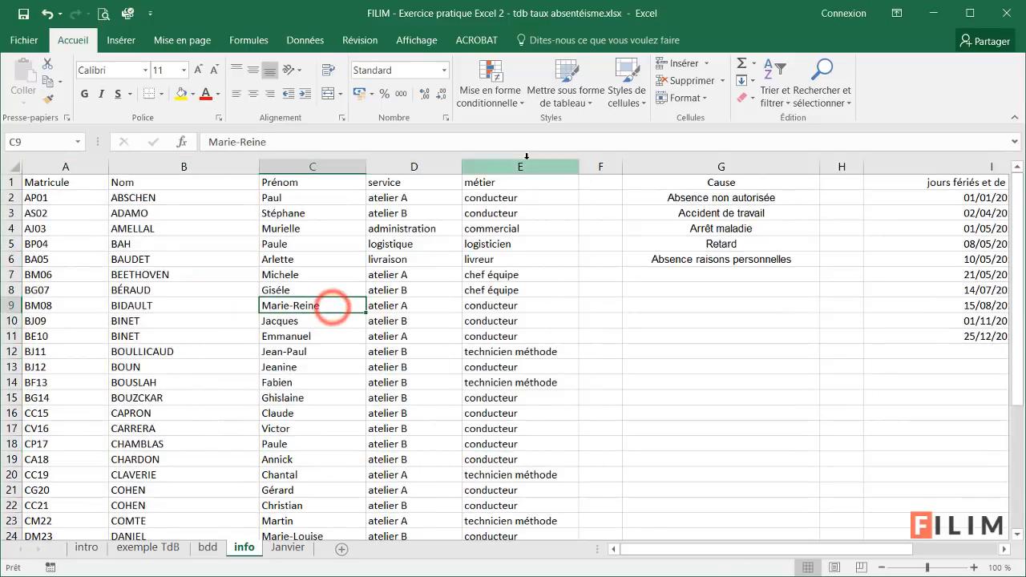
# Format the employee range A1:E35 on the info sheet as a table with headers, using the gold medium banded style.
pyautogui.click(115, 44)
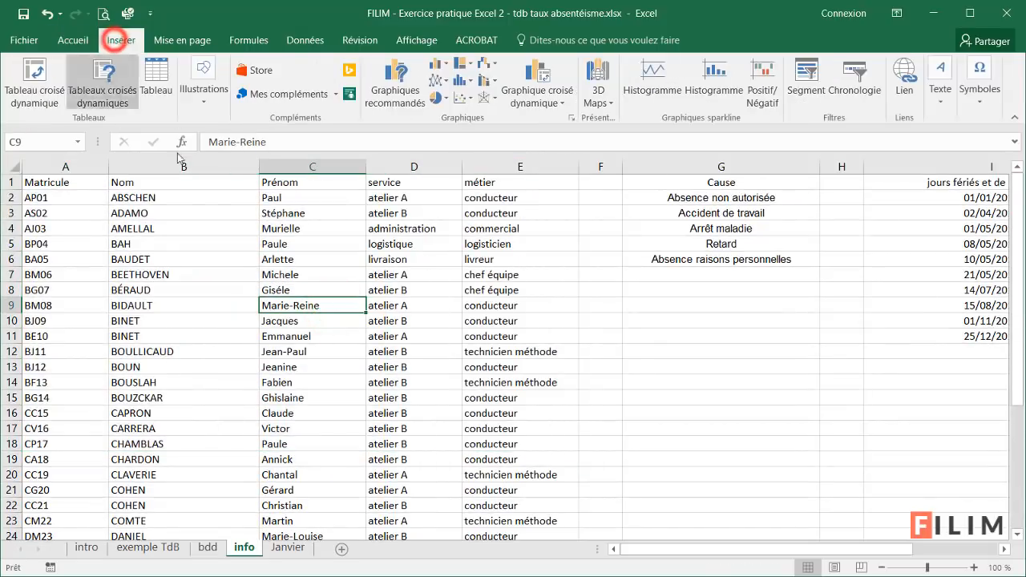
pyautogui.click(68, 43)
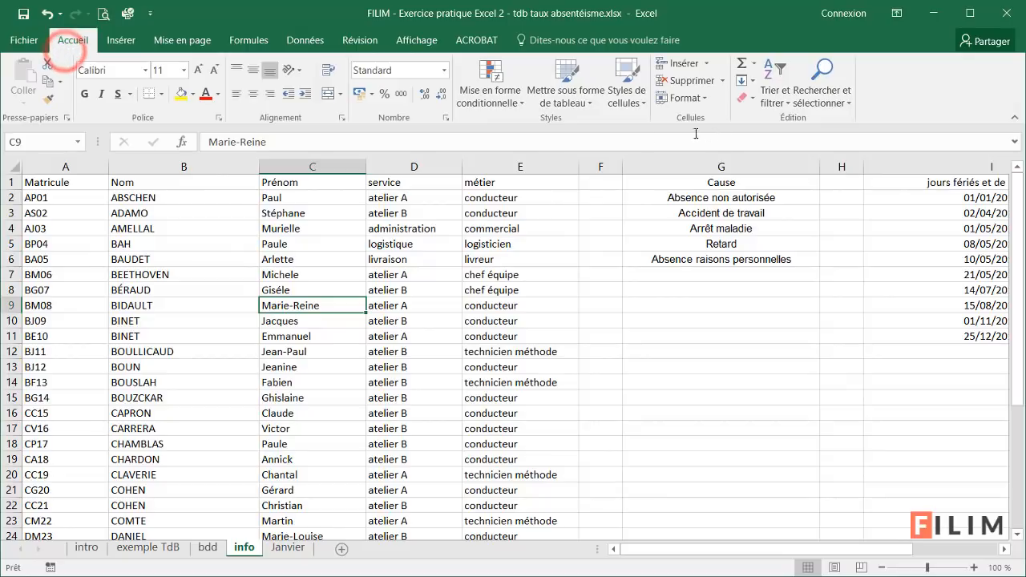
pyautogui.click(566, 84)
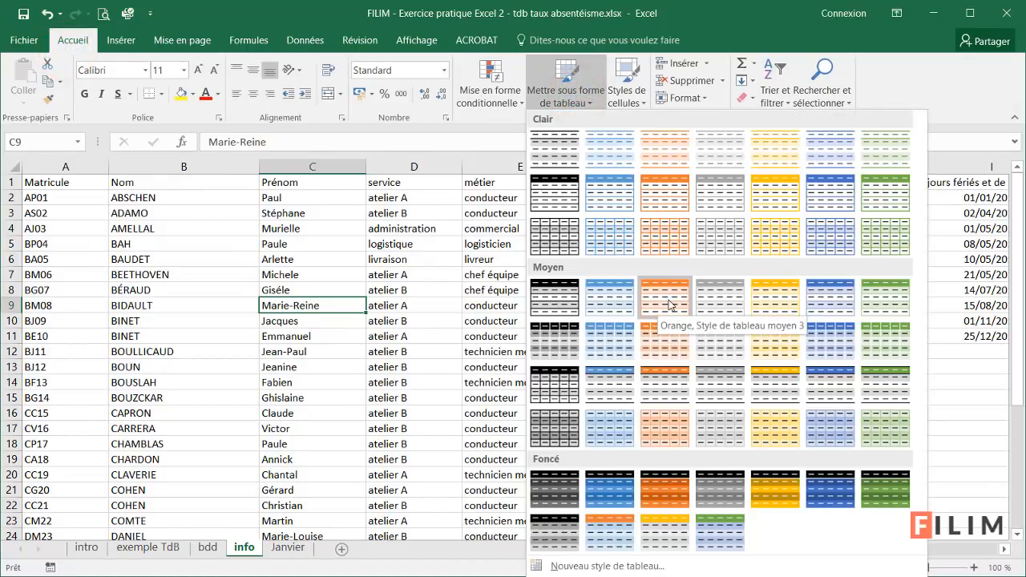
pyautogui.click(751, 299)
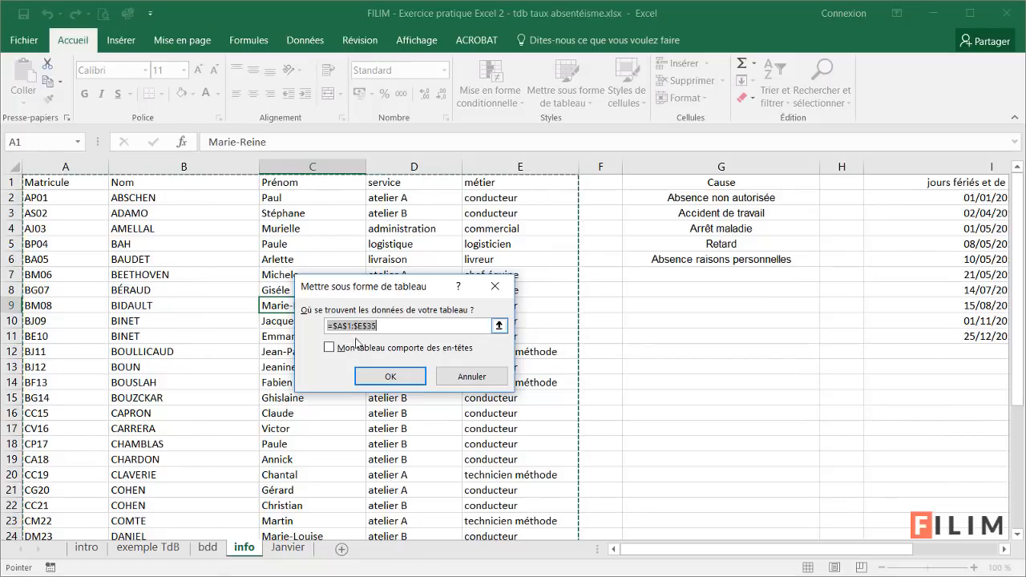
pyautogui.click(371, 350)
pyautogui.moveTo(357, 288); pyautogui.dragTo(274, 243)
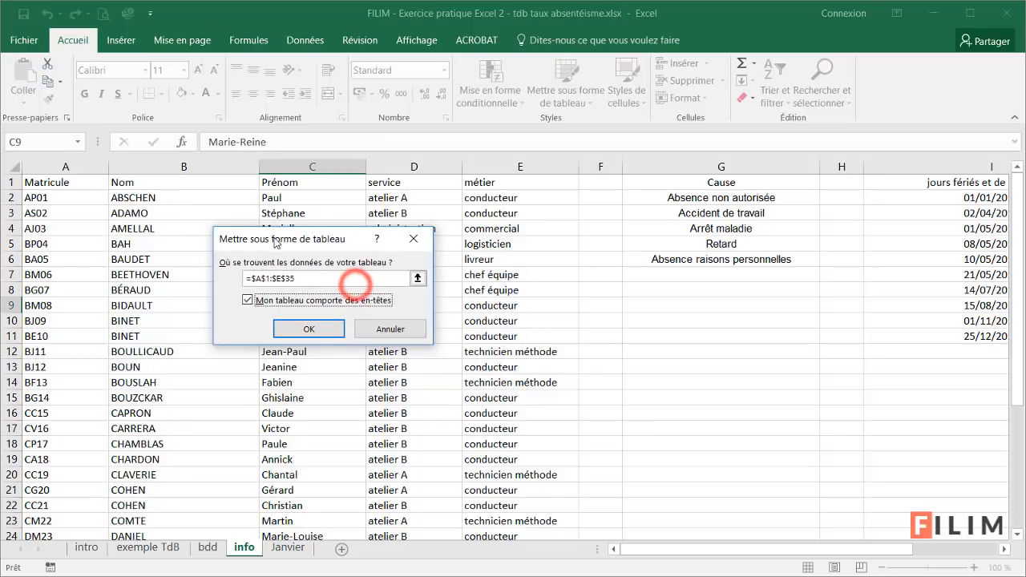
pyautogui.click(306, 330)
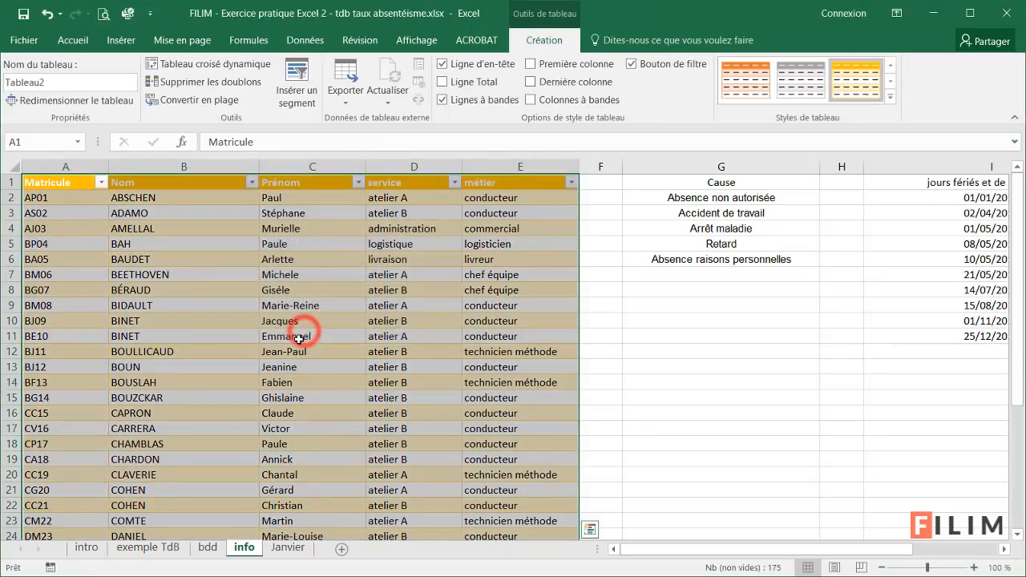
pyautogui.click(232, 260)
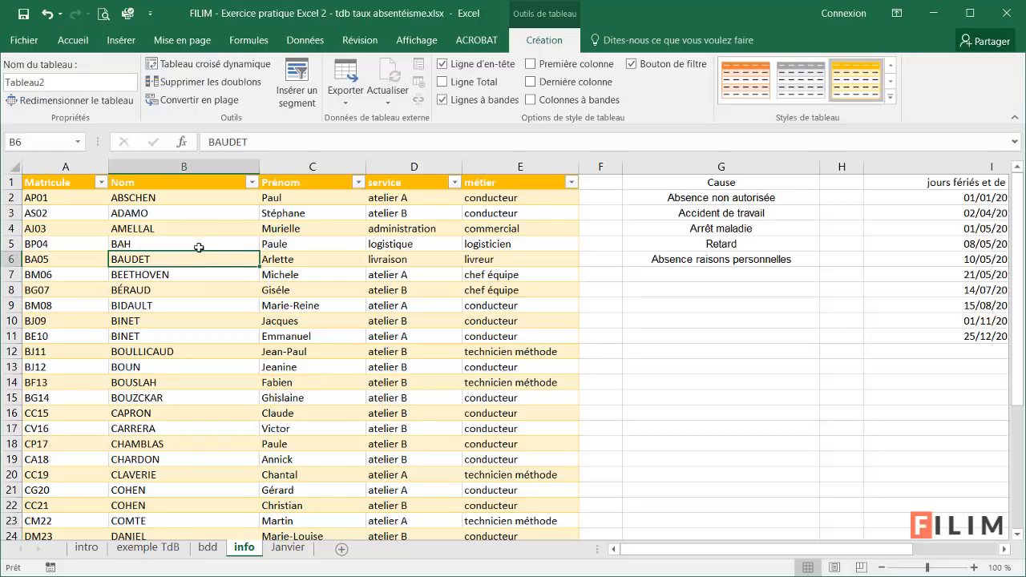
# Rename the employee table on the info sheet as info_rh.
pyautogui.click(212, 274)
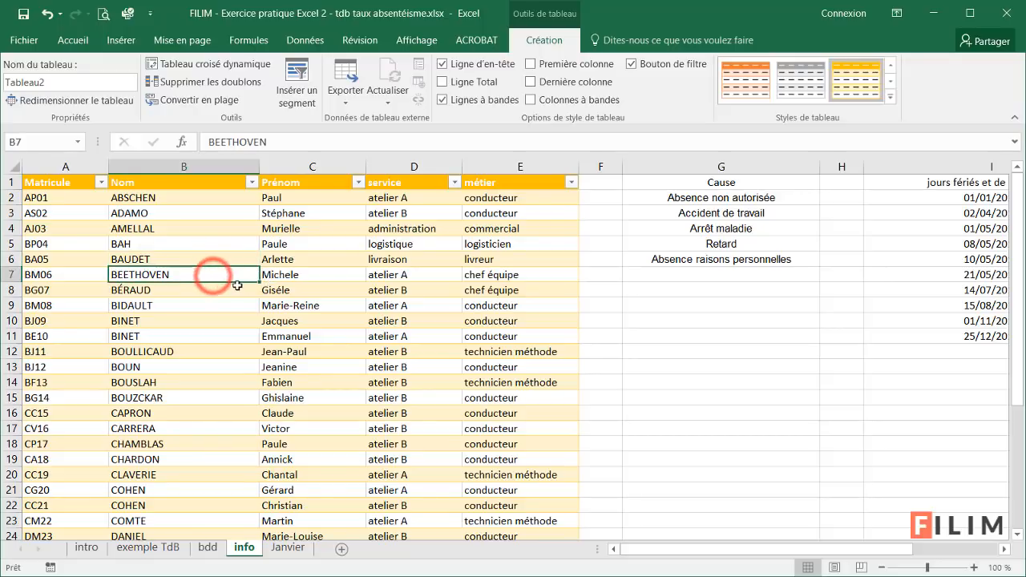
pyautogui.click(68, 82)
pyautogui.doubleClick(55, 83)
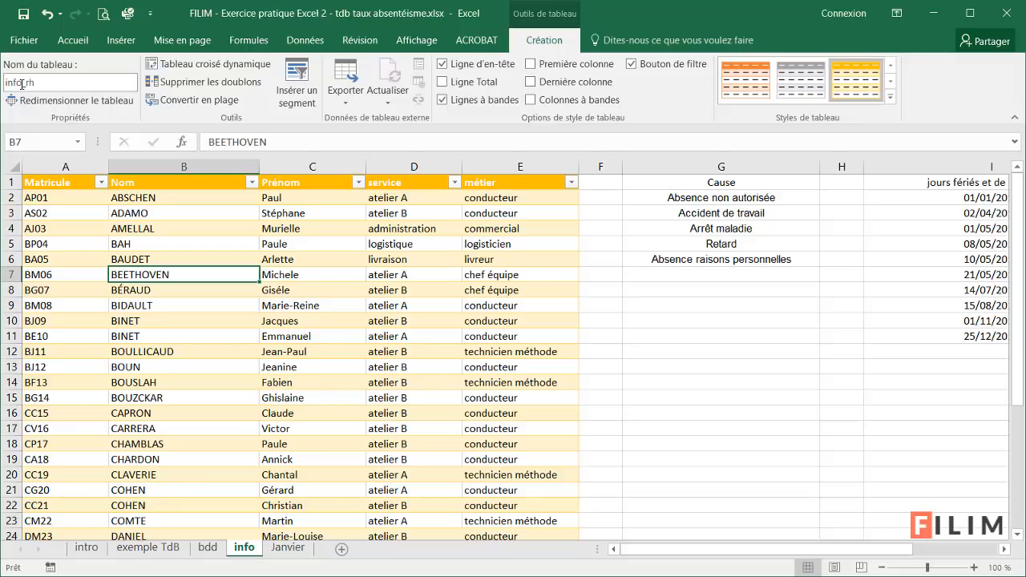
pyautogui.click(730, 194)
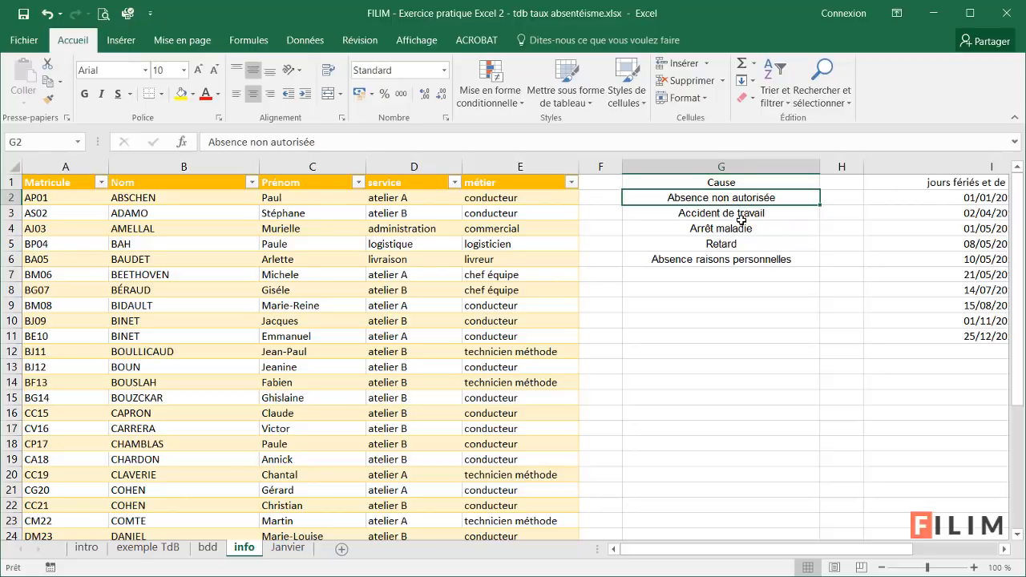
pyautogui.click(742, 227)
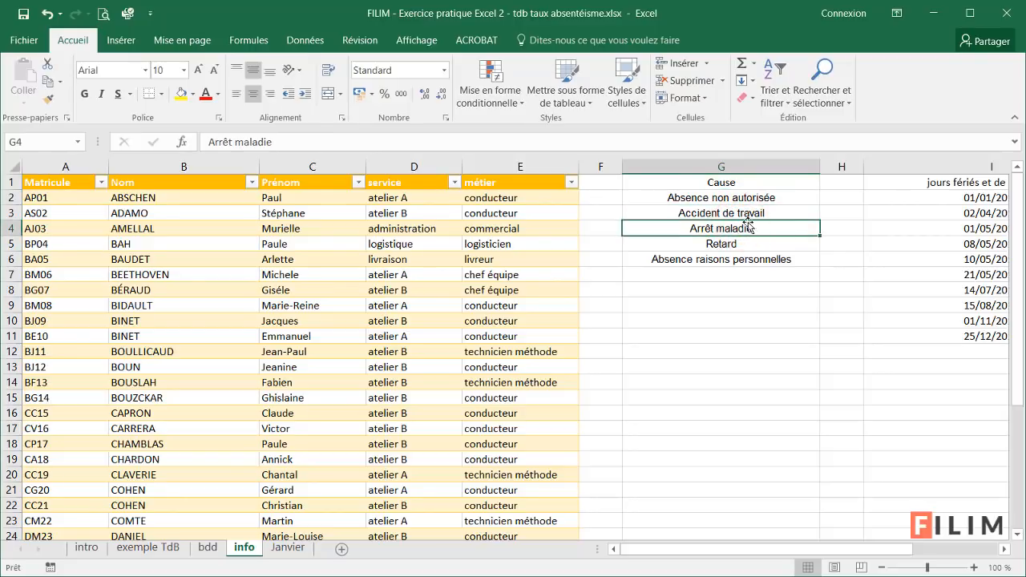
# Return to the bdd sheet and rename its table as bdd_abs.
pyautogui.click(206, 551)
pyautogui.click(279, 336)
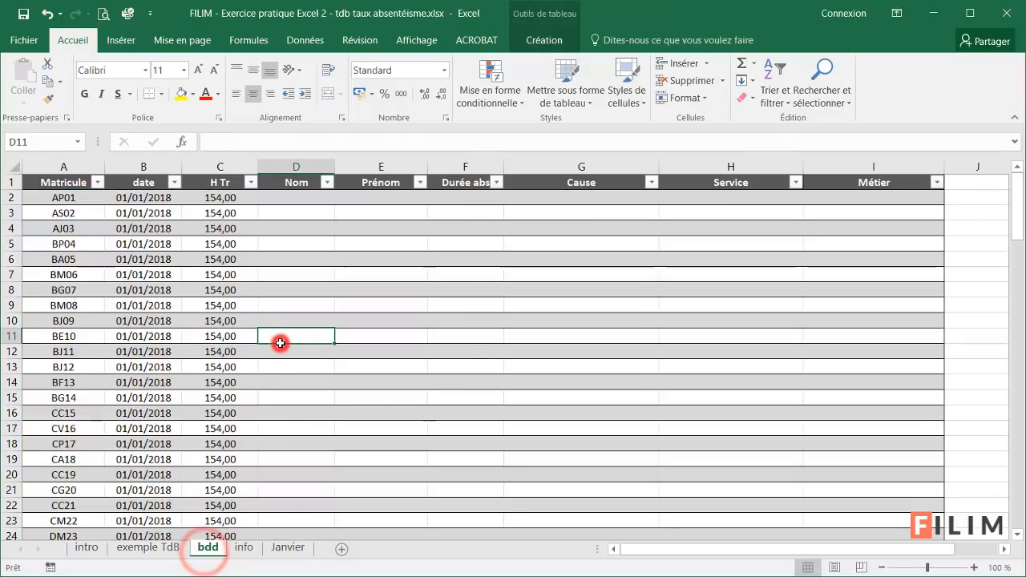
pyautogui.click(550, 20)
pyautogui.click(59, 80)
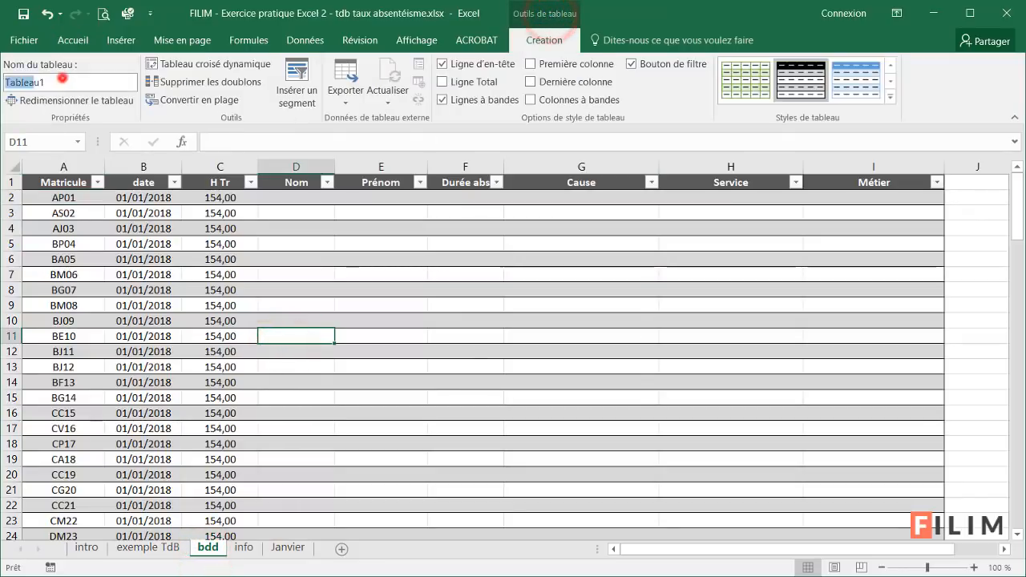
pyautogui.doubleClick(32, 82)
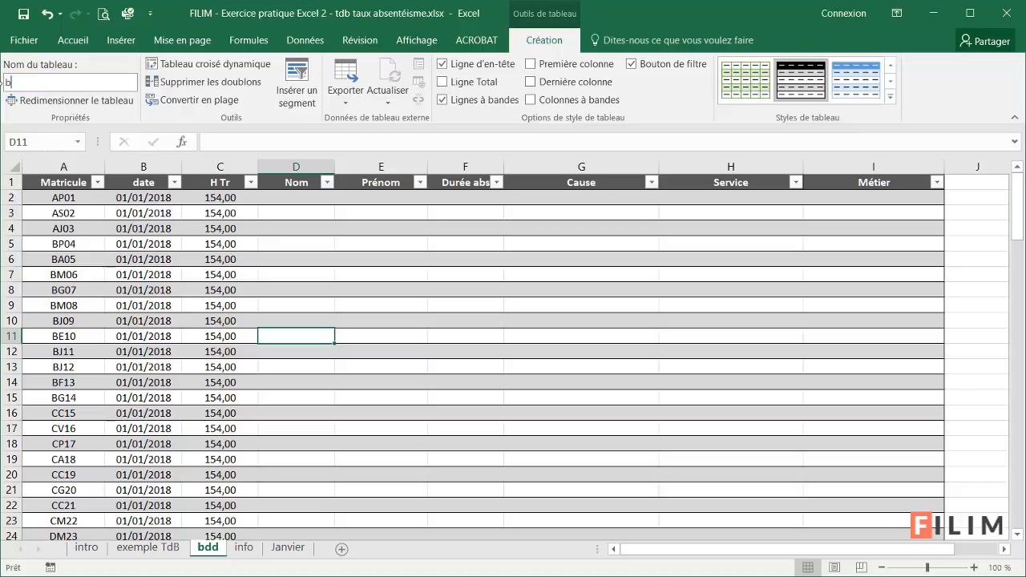
pyautogui.write('bdd')
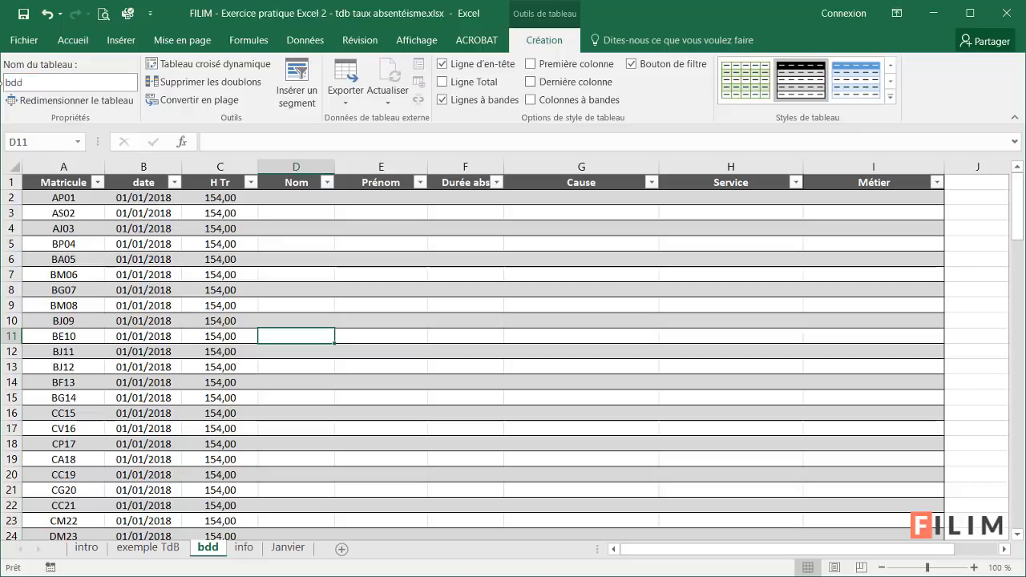
pyautogui.write('_abs')
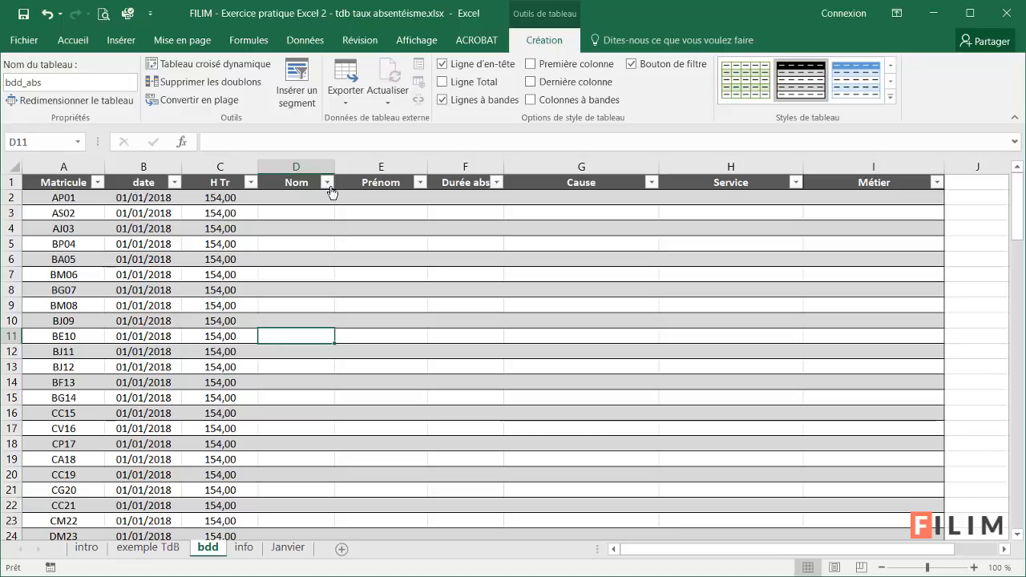
pyautogui.click(325, 240)
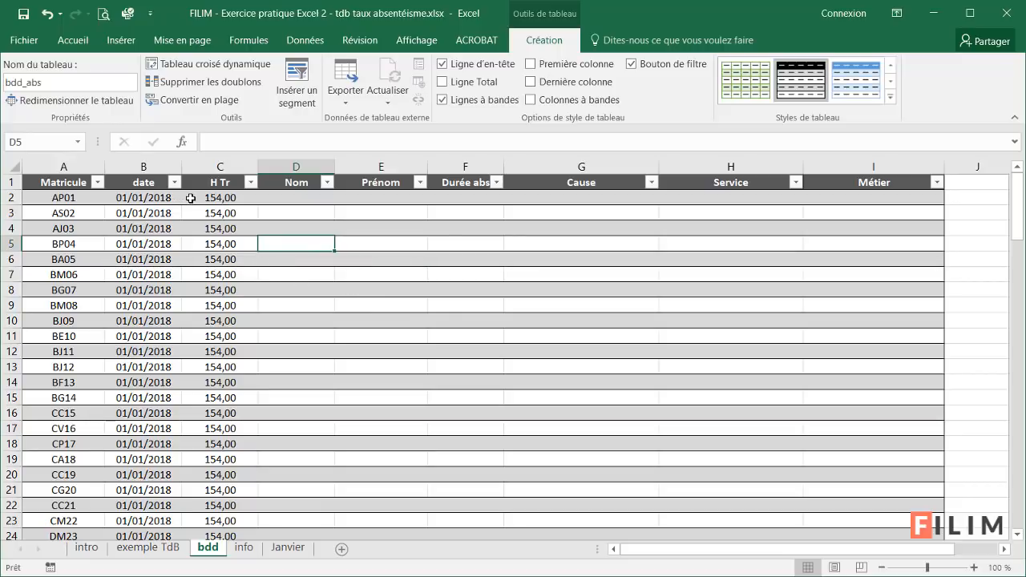
# Examine the working hours in the H Tr column of the bdd table and compare with the Janvier sheet.
pyautogui.moveTo(189, 204); pyautogui.dragTo(222, 460)
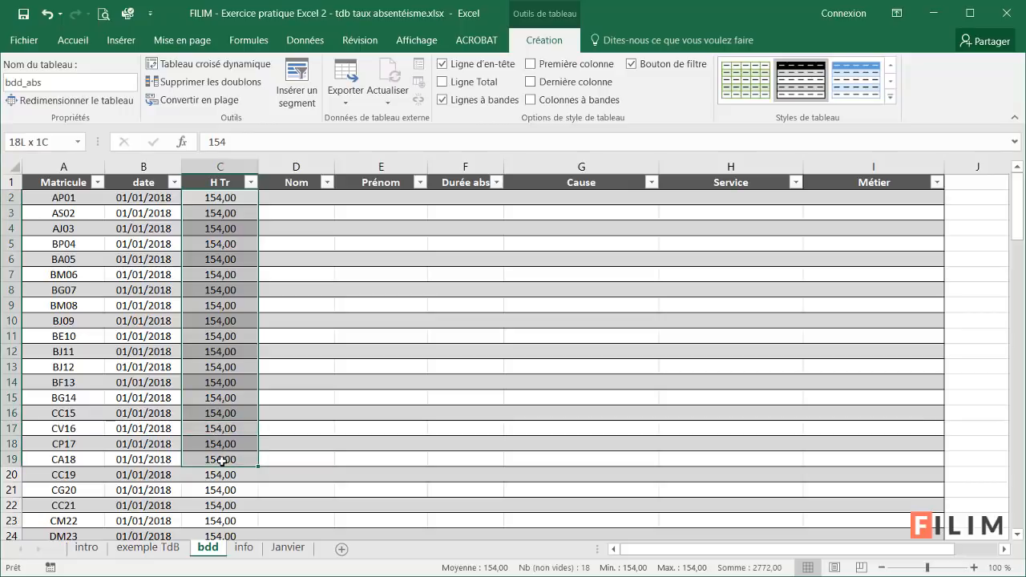
pyautogui.click(228, 296)
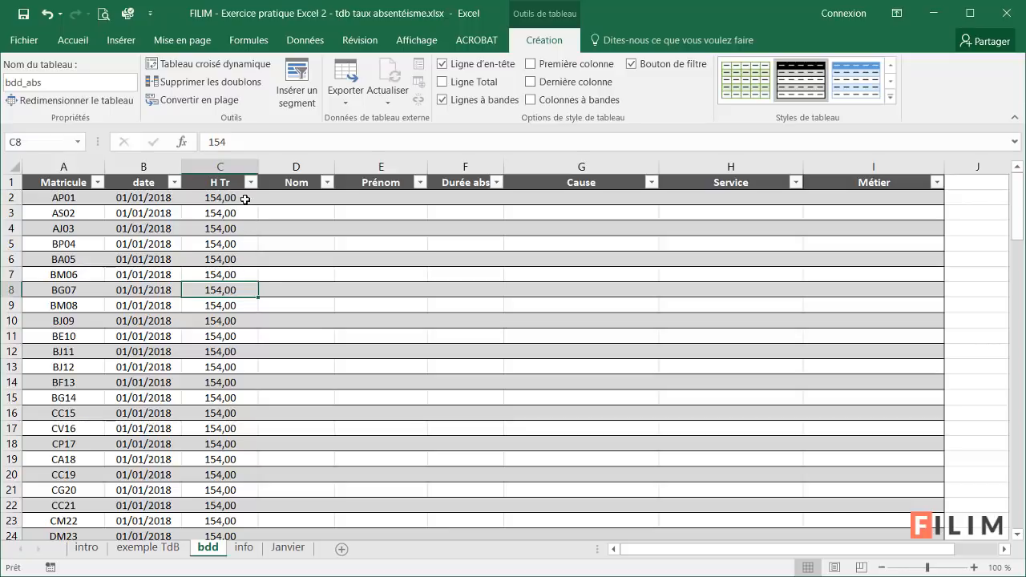
pyautogui.moveTo(244, 199); pyautogui.dragTo(236, 477)
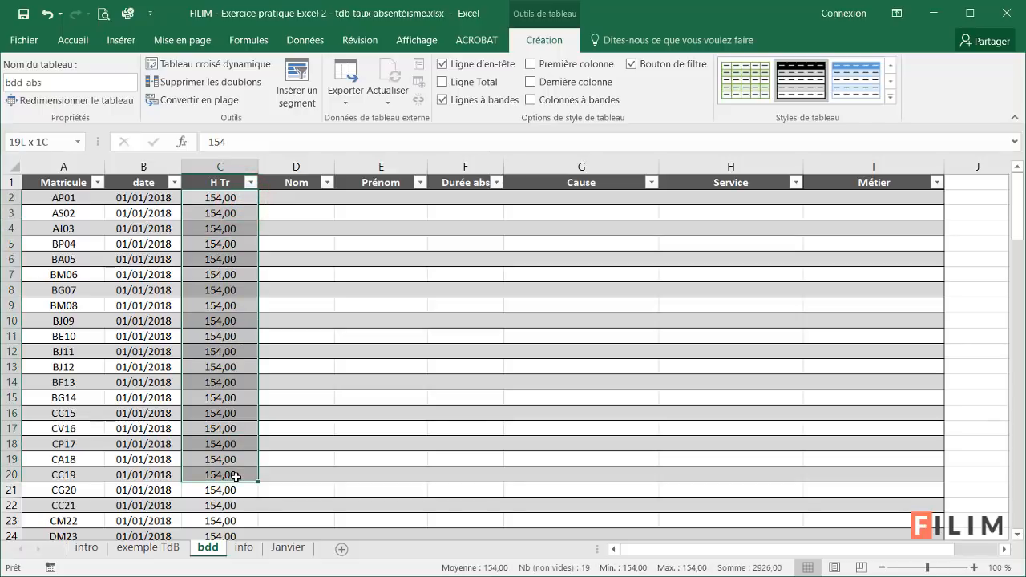
pyautogui.click(208, 276)
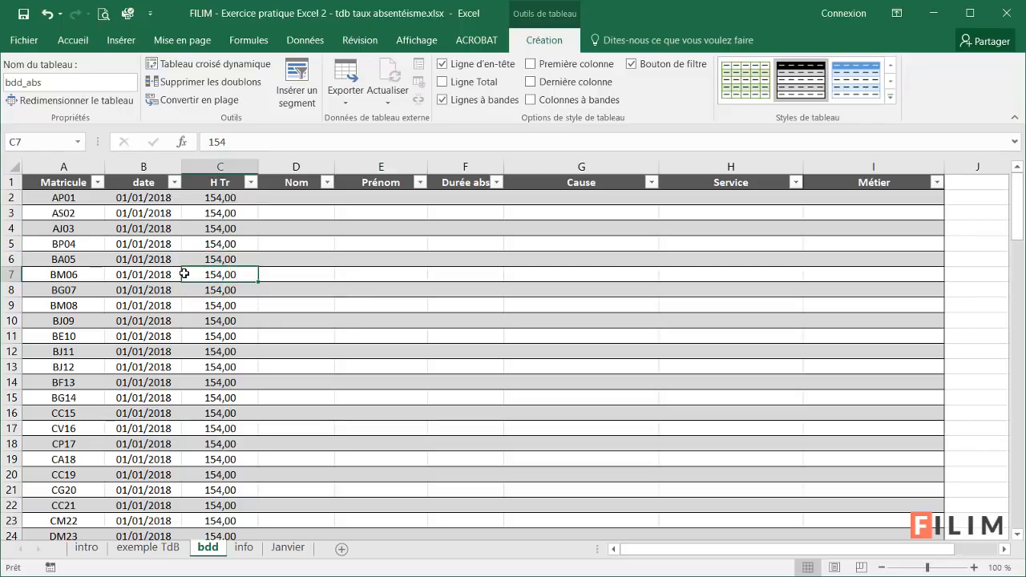
pyautogui.click(288, 548)
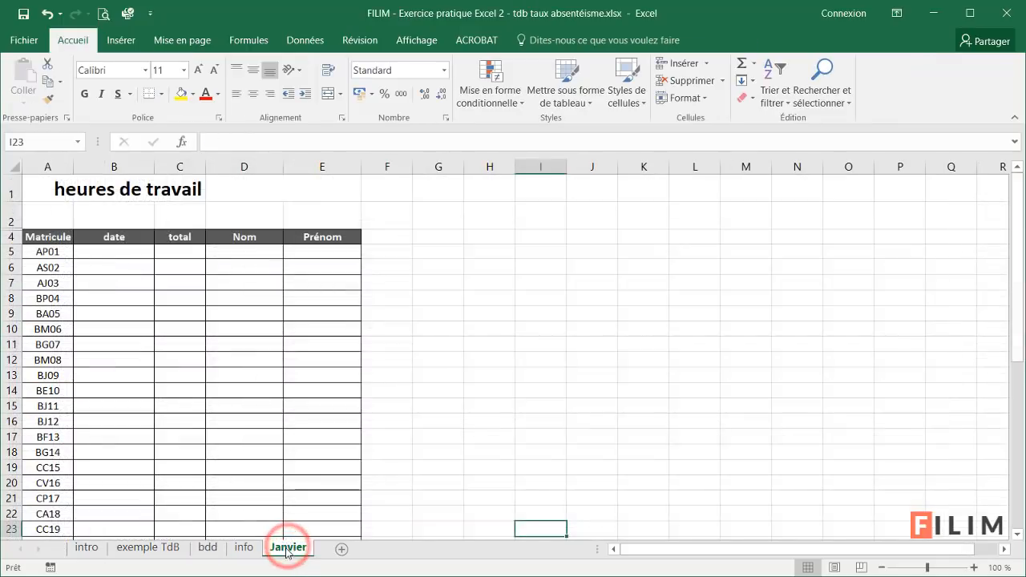
pyautogui.click(195, 553)
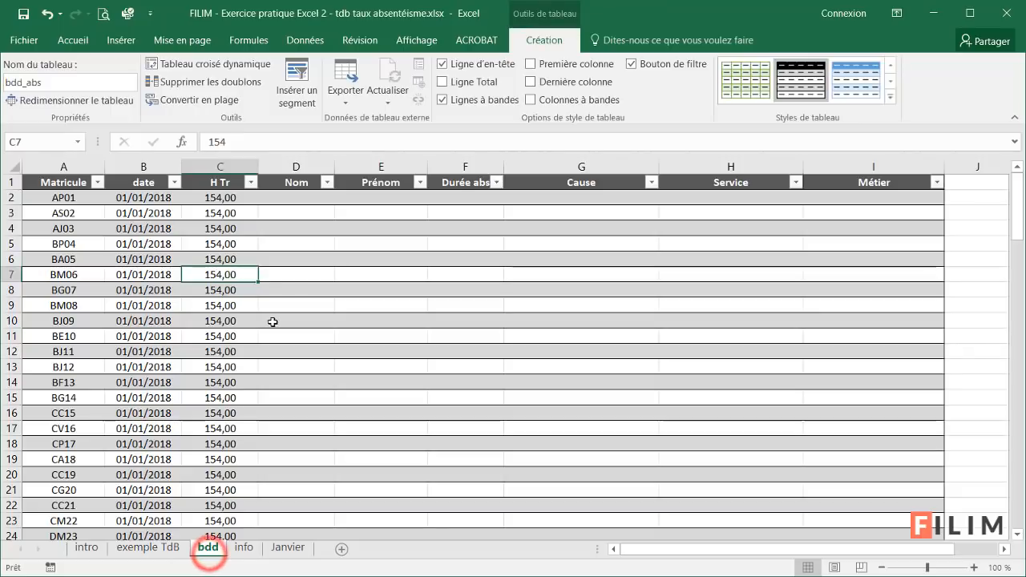
pyautogui.click(216, 290)
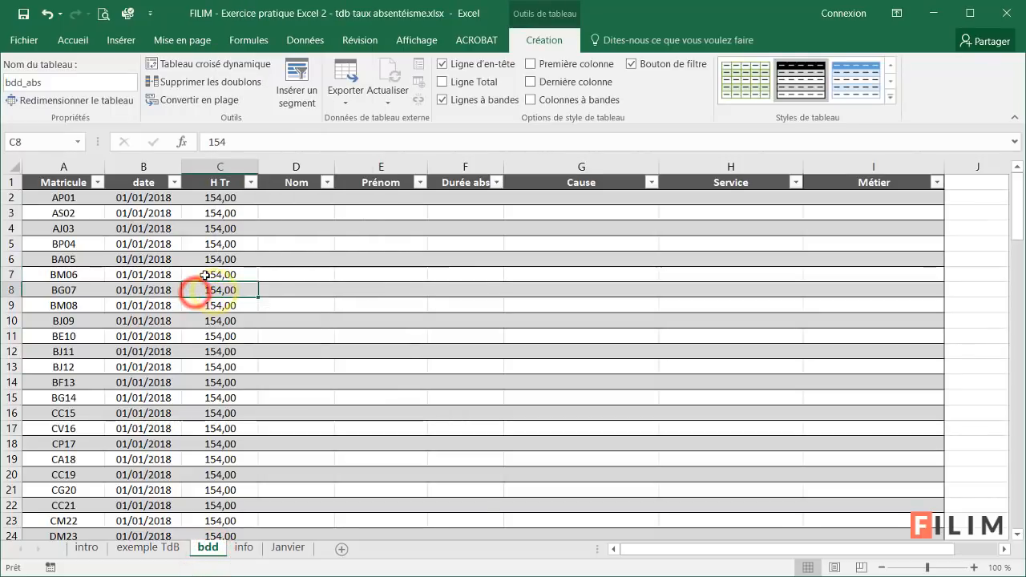
pyautogui.click(204, 274)
pyautogui.moveTo(210, 197); pyautogui.dragTo(220, 474)
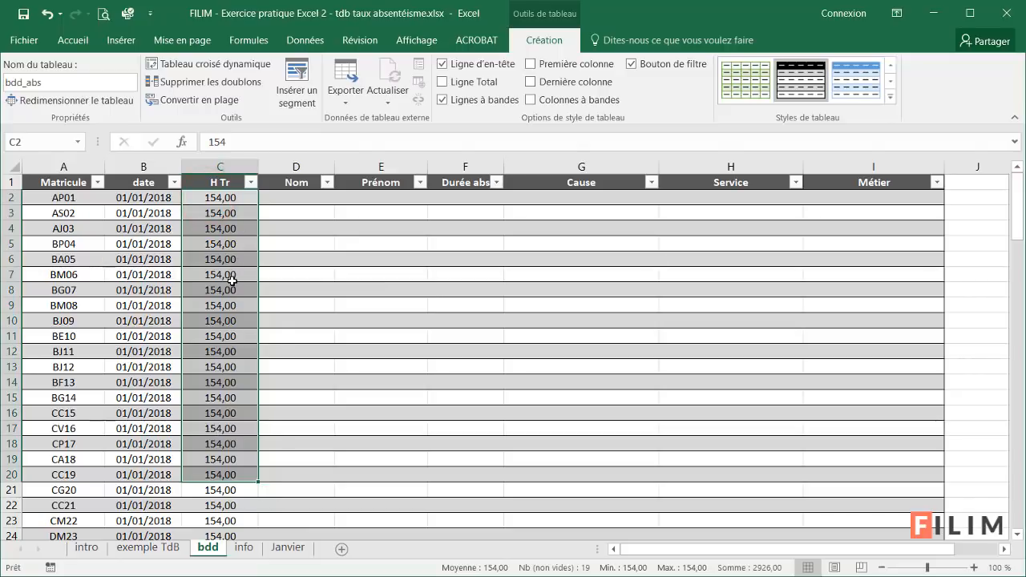
pyautogui.click(230, 274)
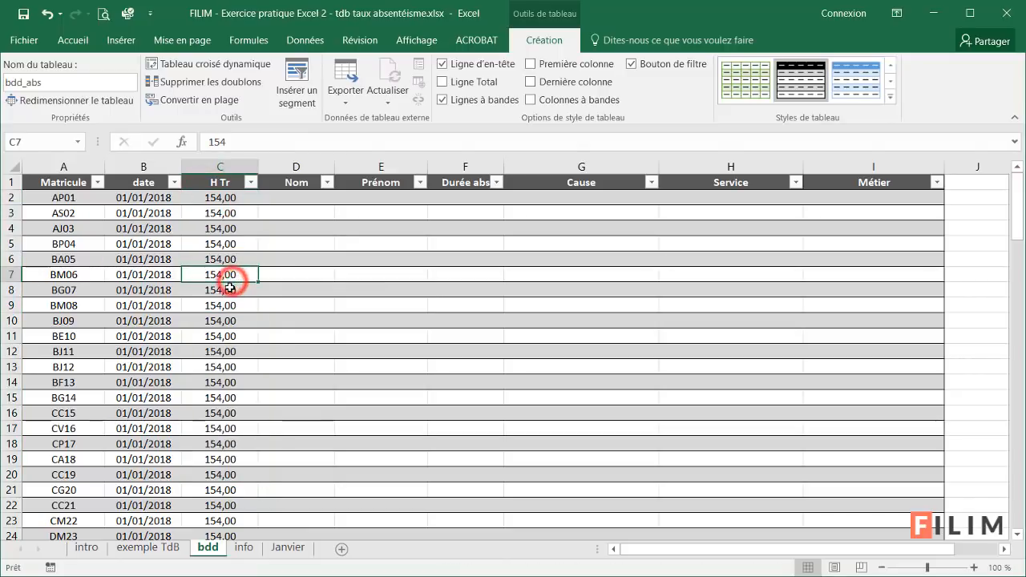
pyautogui.click(231, 199)
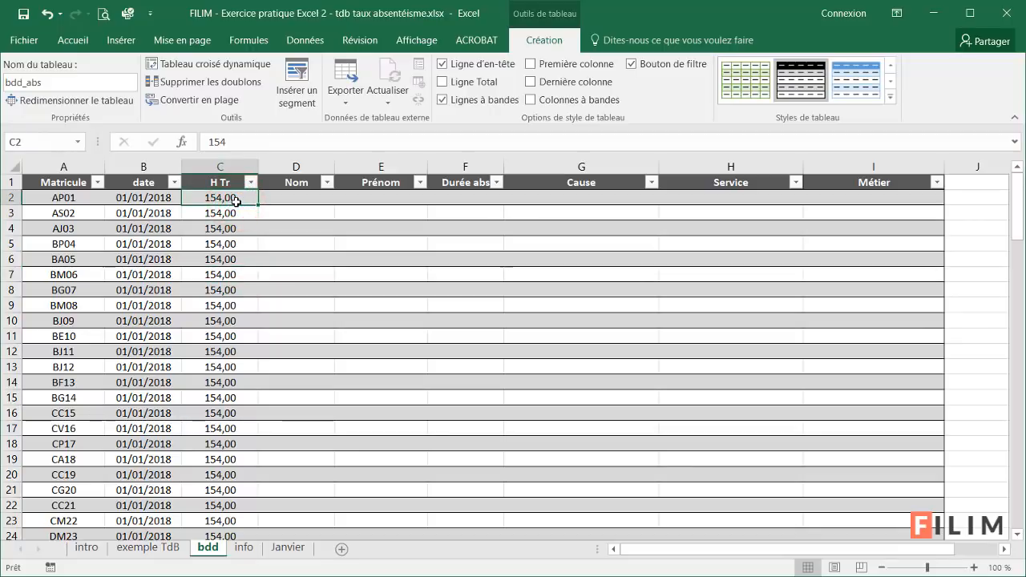
pyautogui.click(236, 212)
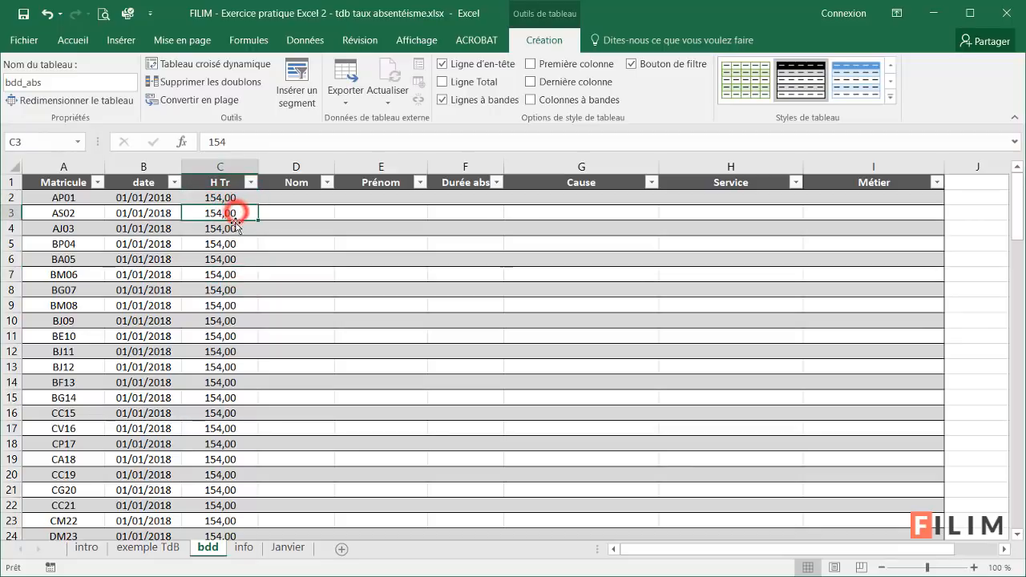
pyautogui.click(234, 228)
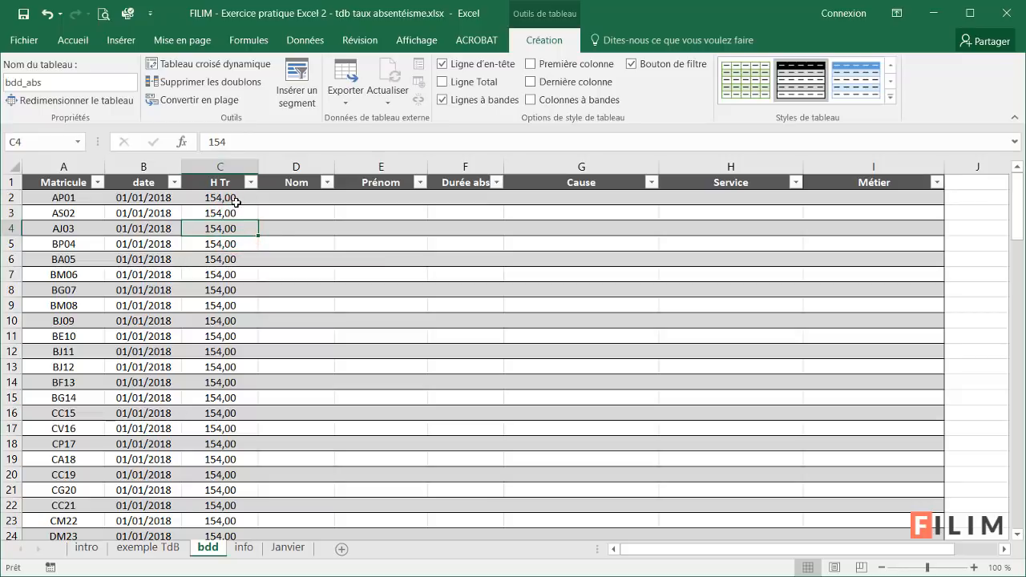
# Insert the RECHERCHEV function into cell D2 of the Nom column, choosing it from the list of all functions.
pyautogui.click(311, 202)
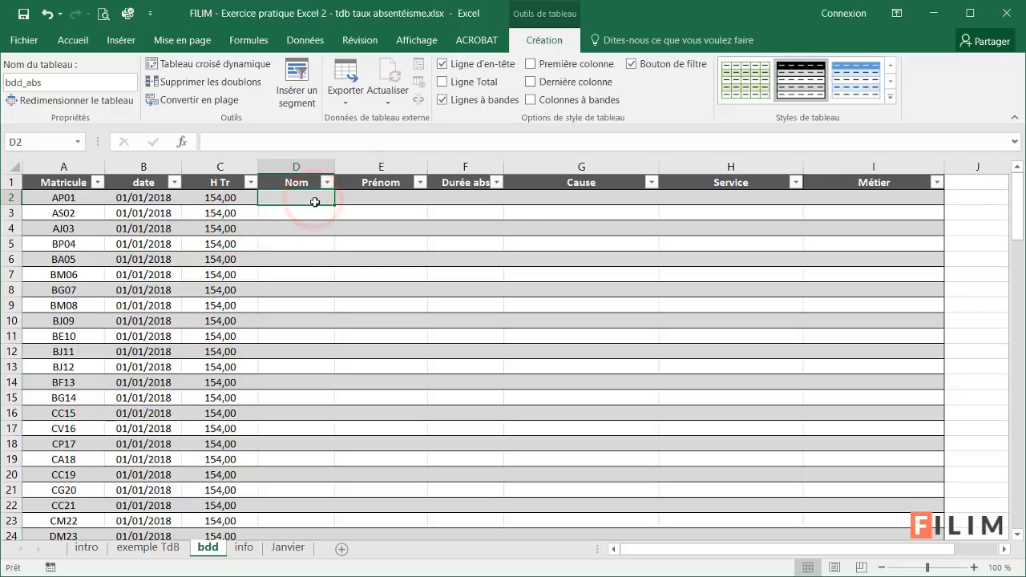
pyautogui.click(182, 142)
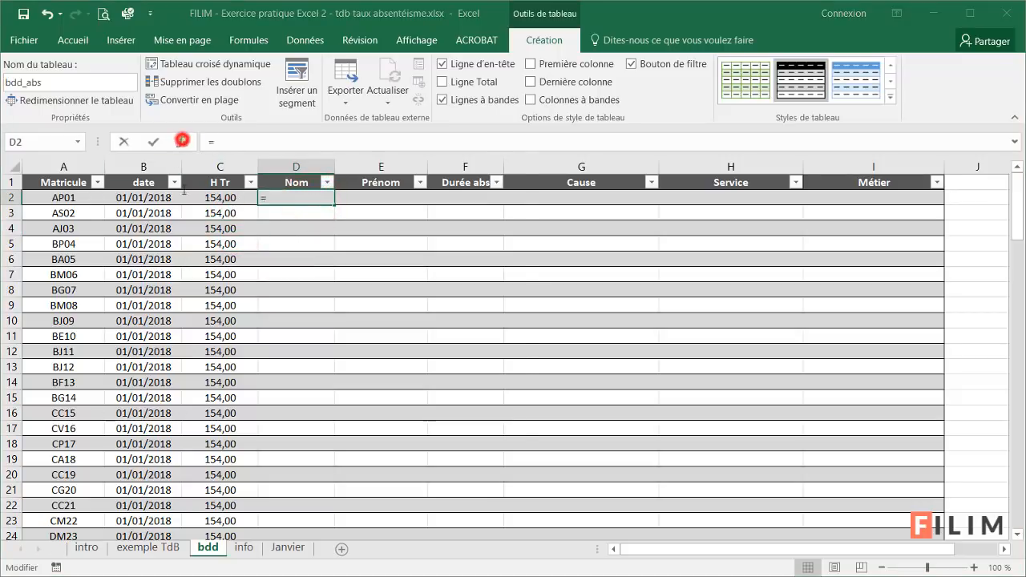
pyautogui.click(288, 300)
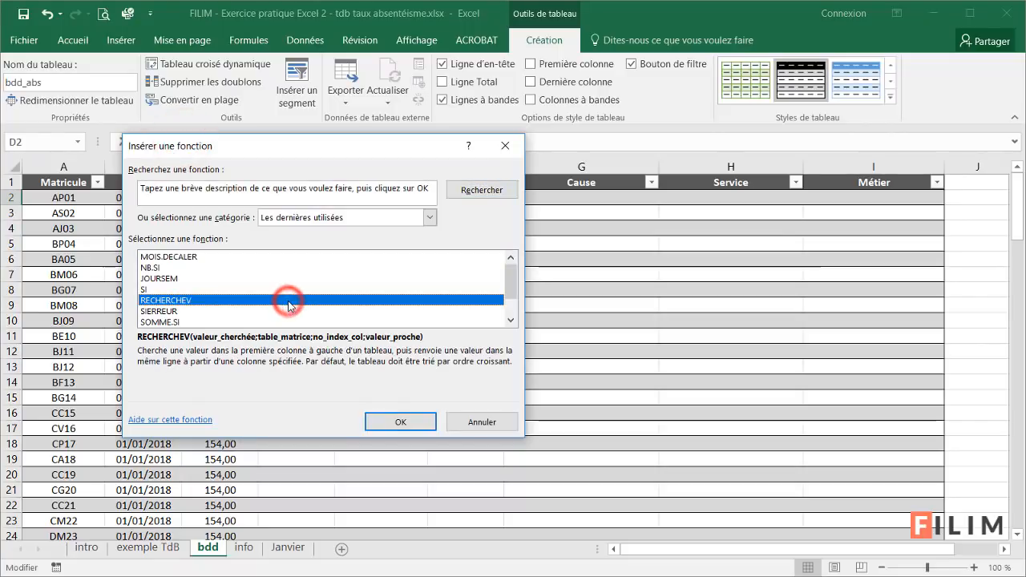
pyautogui.click(330, 217)
pyautogui.click(327, 240)
pyautogui.click(281, 279)
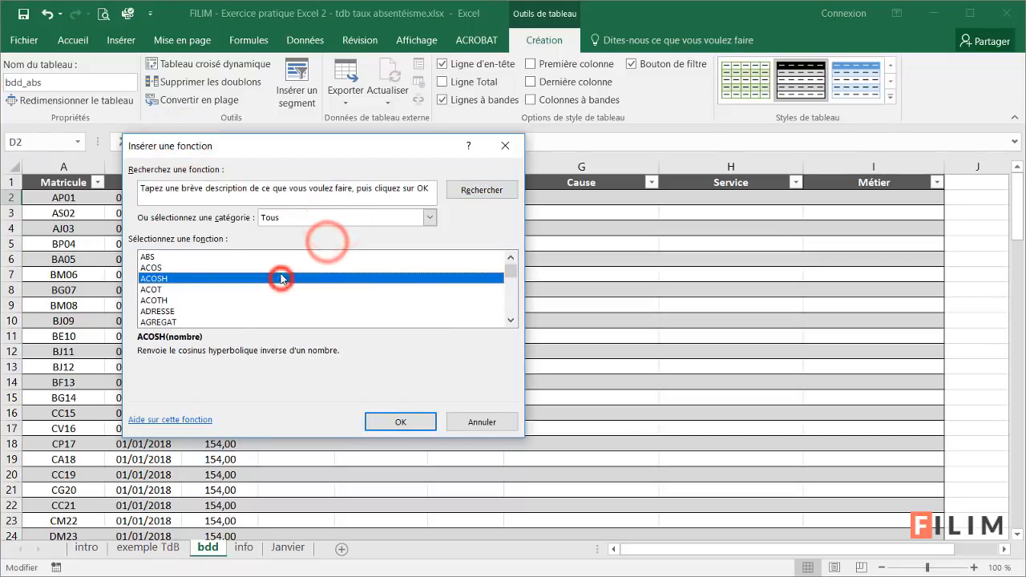
pyautogui.write('re')
pyautogui.scroll(-1, 268, 299)
pyautogui.doubleClick(252, 310)
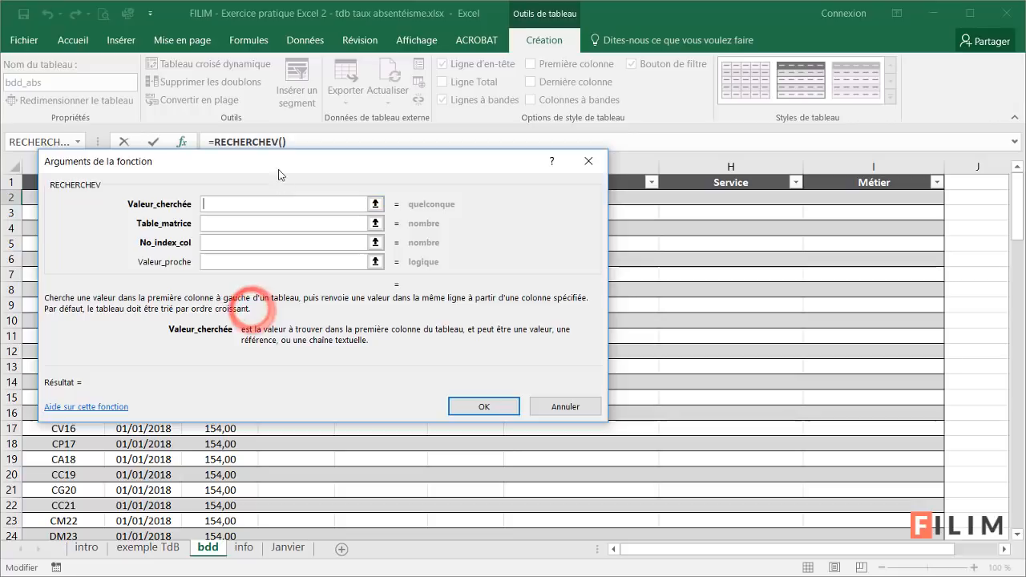
# Use the row's Matricule in A2 as the lookup value and go to the info sheet for the table argument.
pyautogui.moveTo(279, 164); pyautogui.dragTo(293, 225)
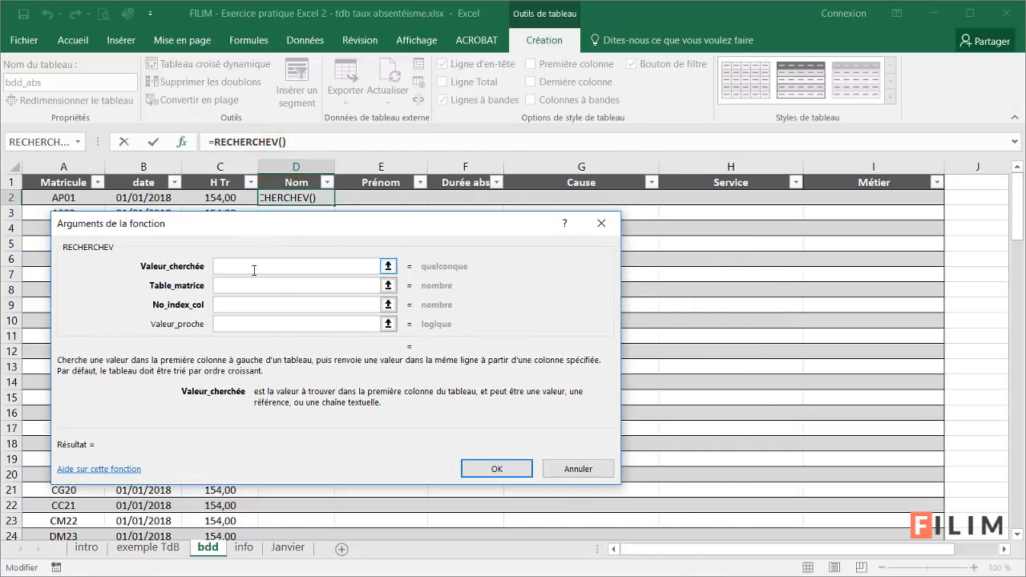
pyautogui.click(62, 200)
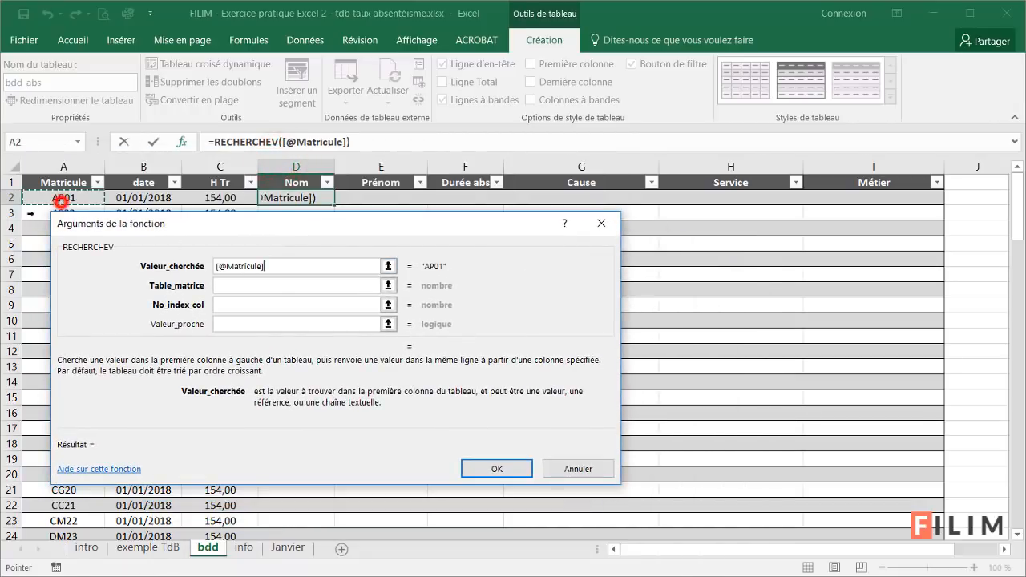
pyautogui.click(251, 282)
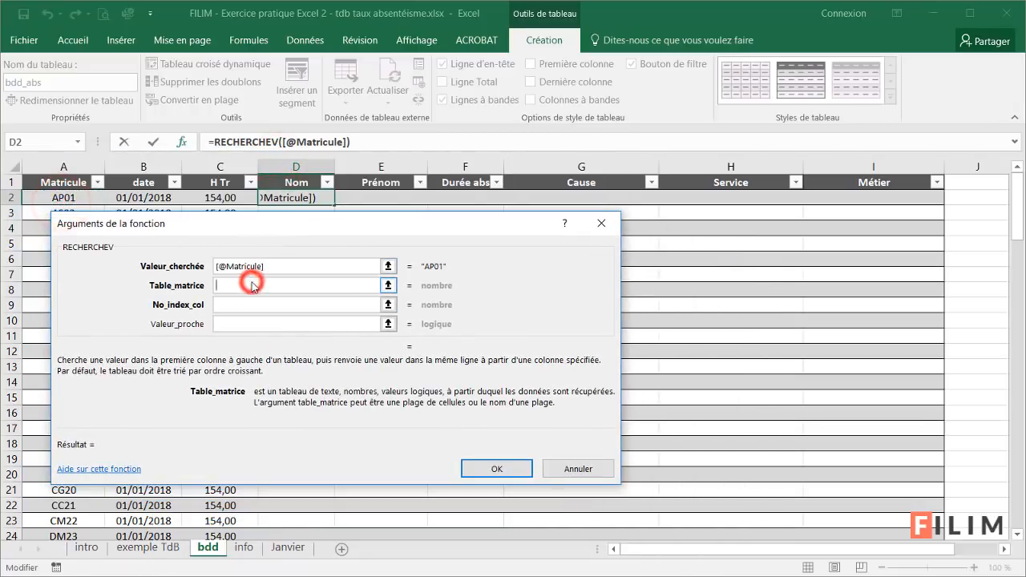
pyautogui.click(243, 548)
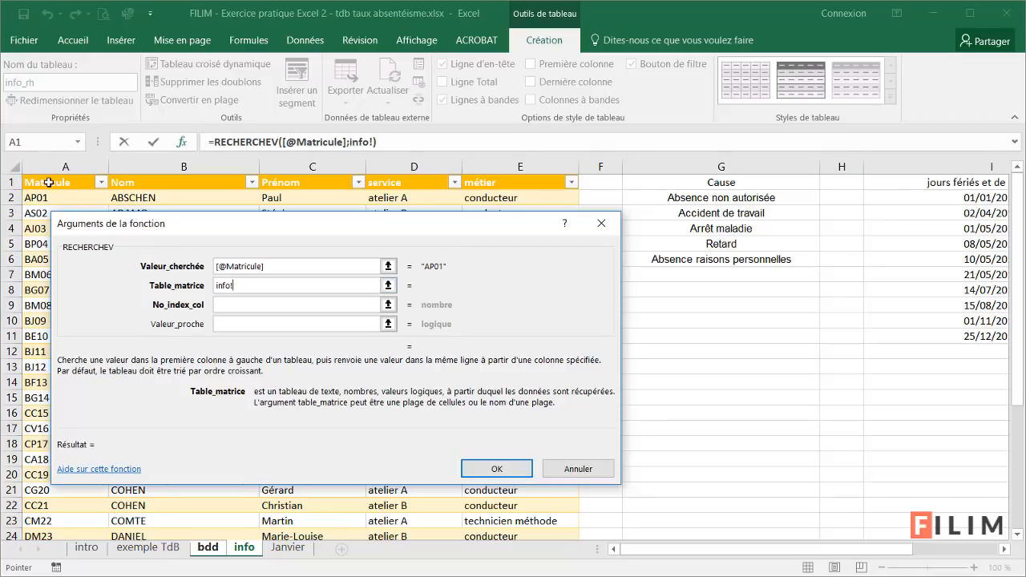
pyautogui.moveTo(49, 182); pyautogui.dragTo(542, 505)
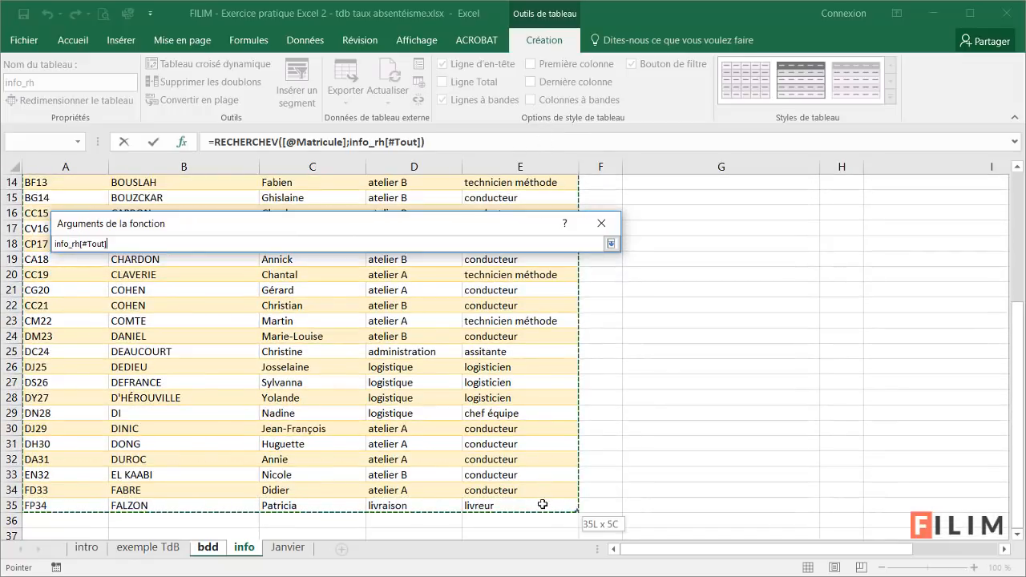
pyautogui.click(315, 307)
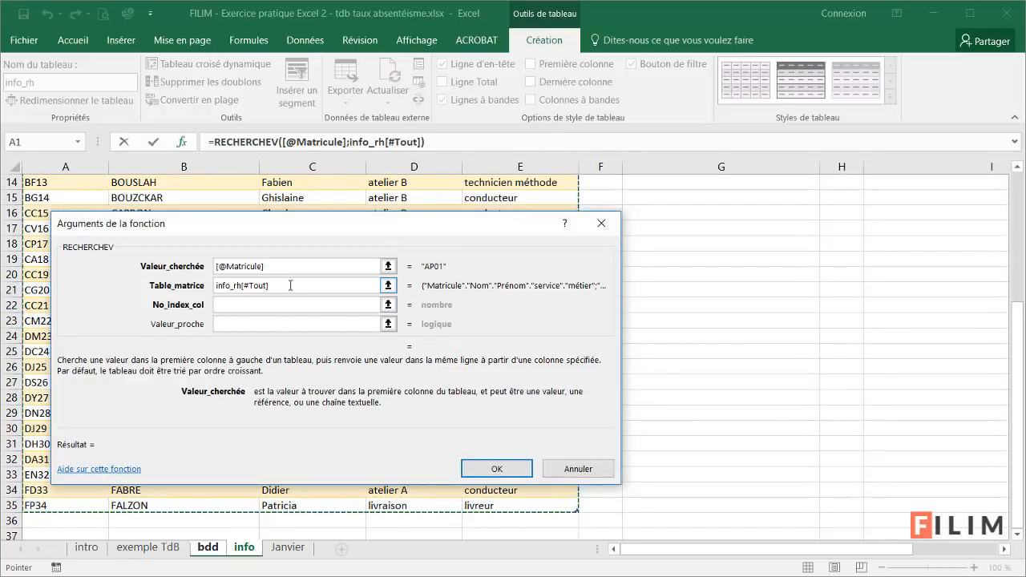
pyautogui.scroll(5, 671, 313)
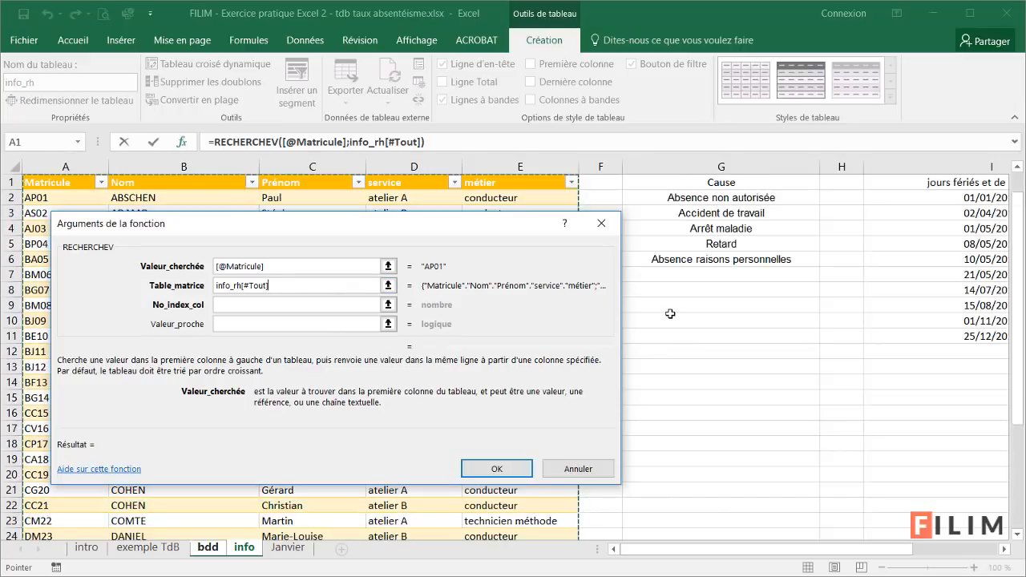
pyautogui.doubleClick(273, 285)
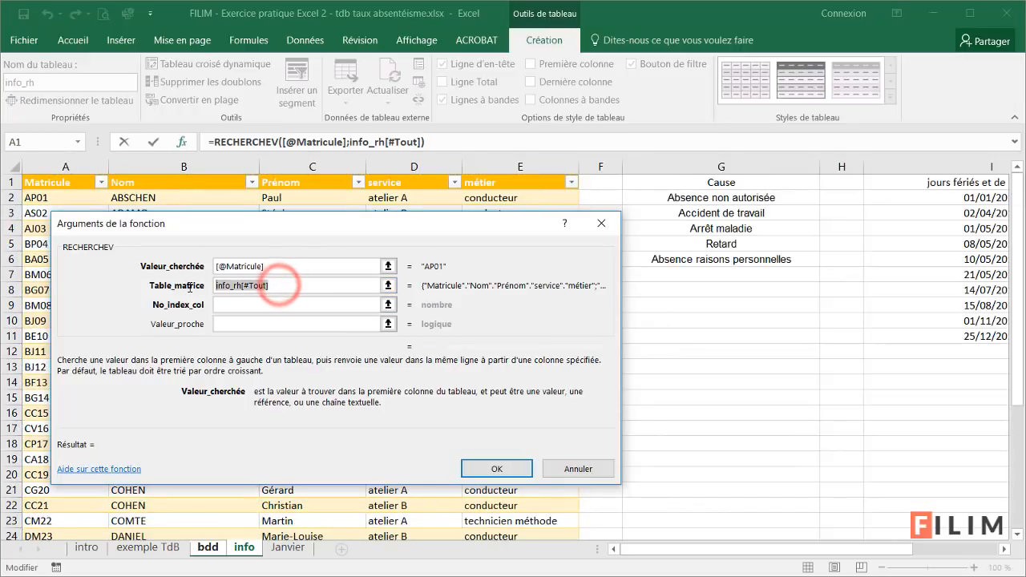
pyautogui.press('BackSpace')
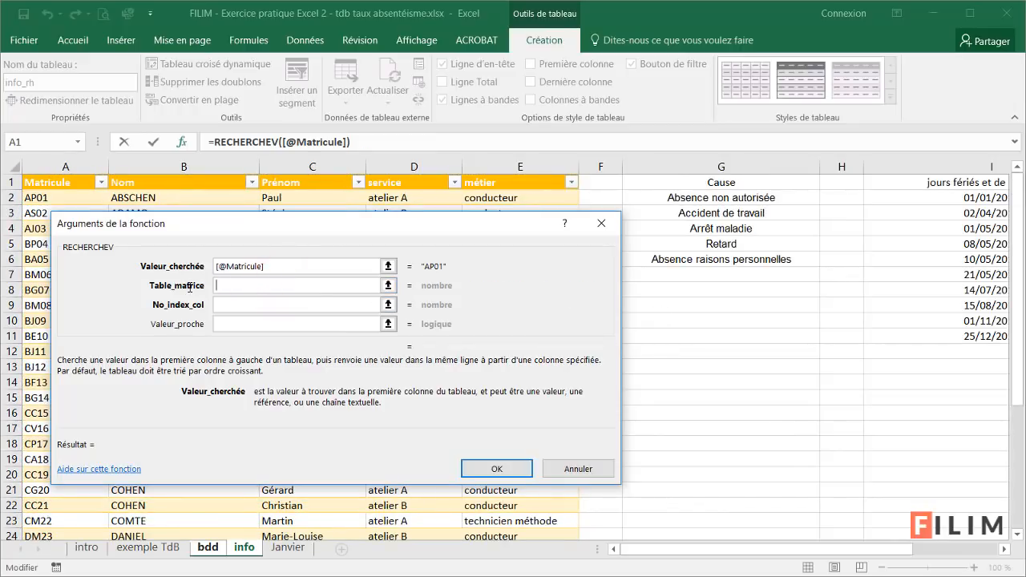
# Complete the Nom lookup with the info_rh table without headers, column index 2 and 0 for an exact match.
pyautogui.click(26, 177)
pyautogui.click(26, 177)
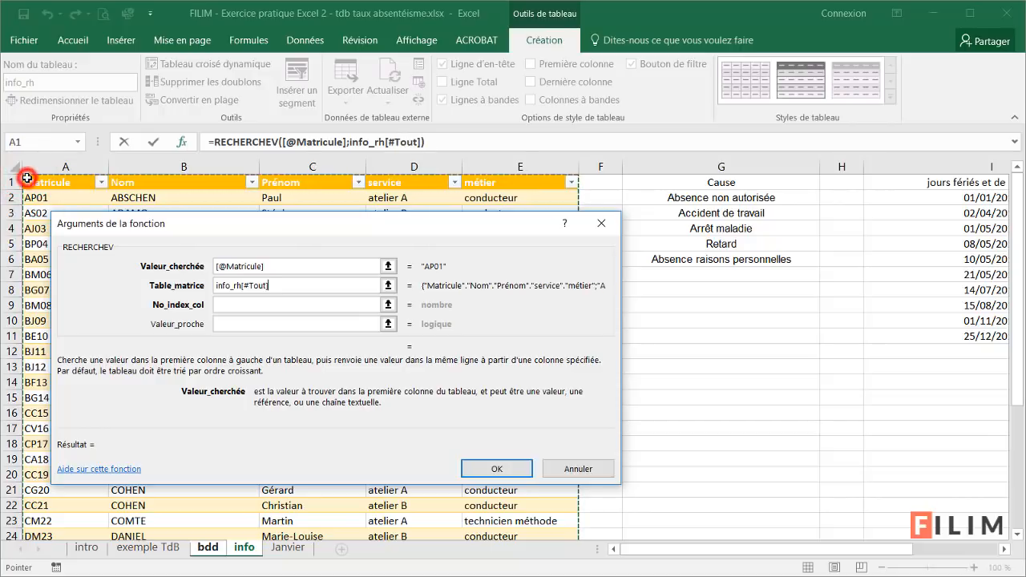
pyautogui.click(26, 177)
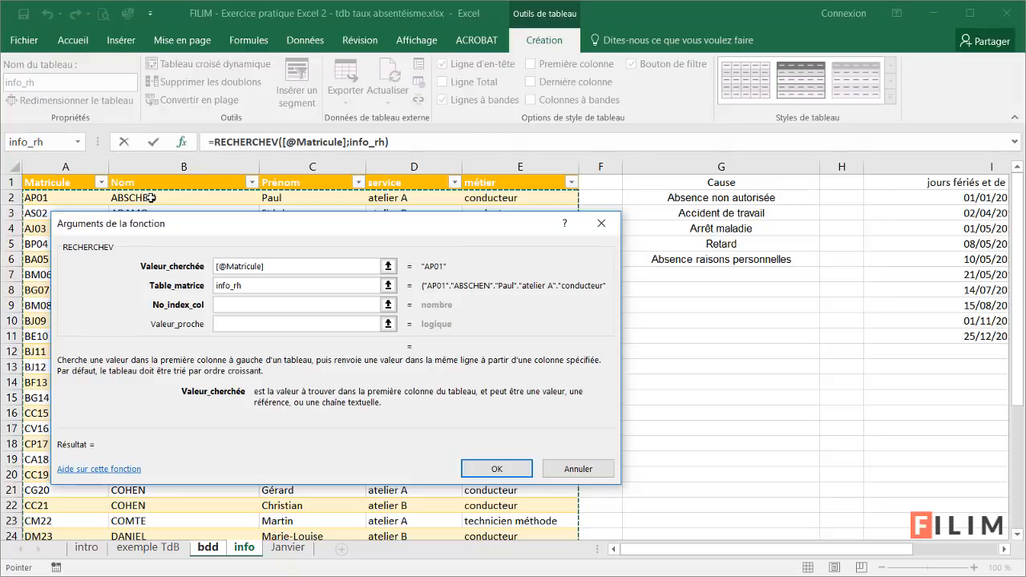
pyautogui.click(243, 306)
pyautogui.write('2')
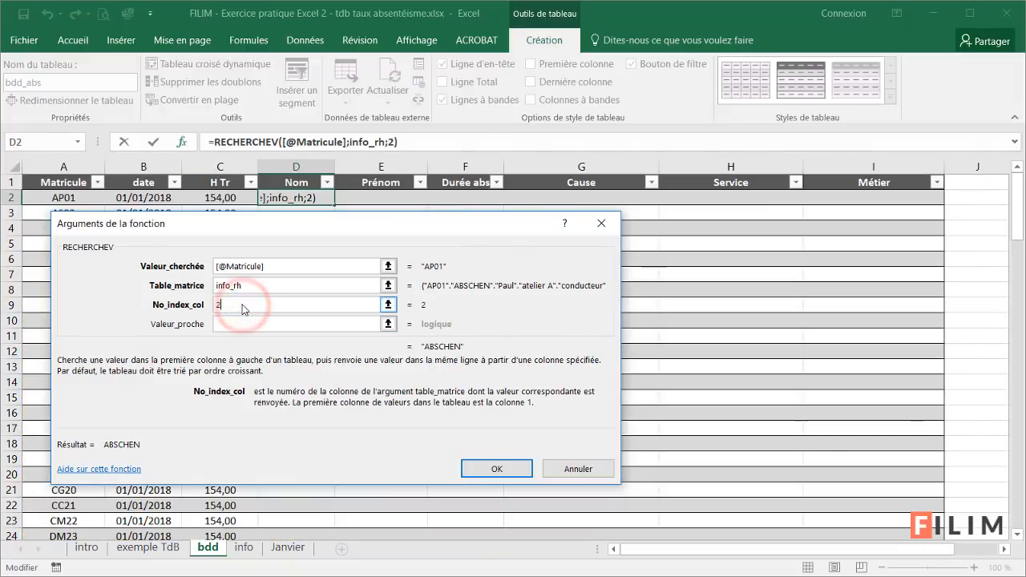
pyautogui.press('Tab')
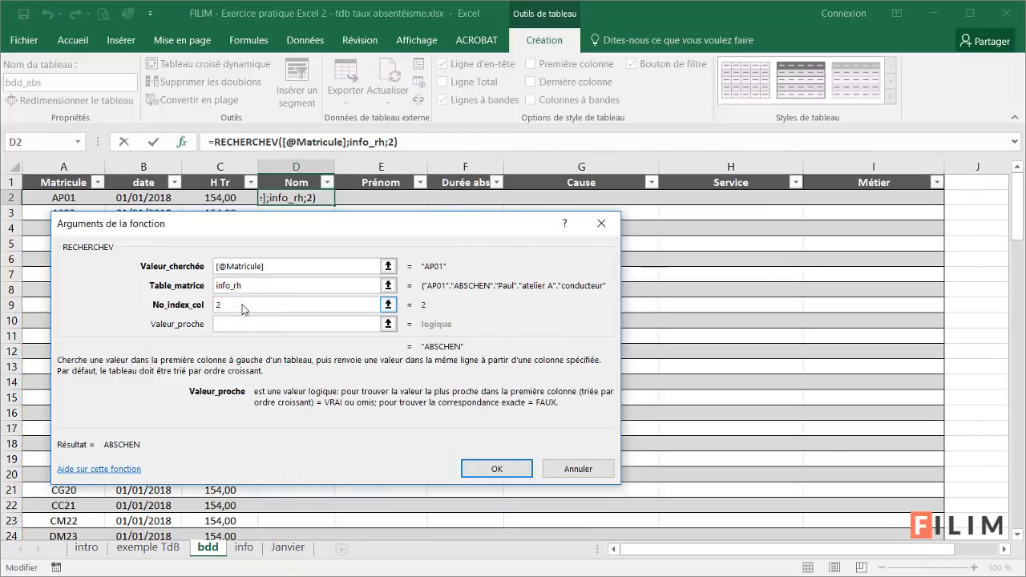
pyautogui.press('Return')
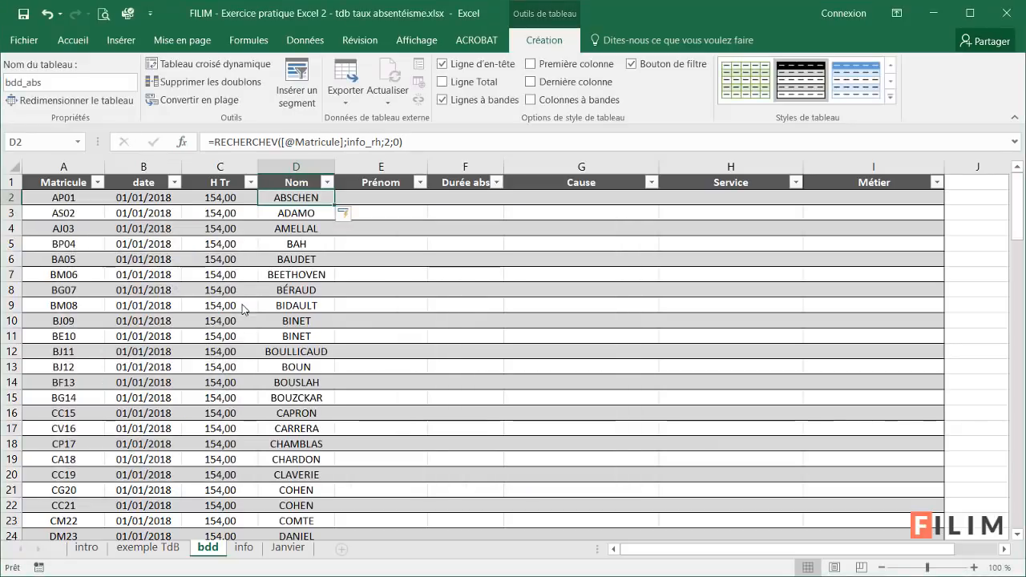
# Examine the looked-up names down the Nom column of the bdd table and the formula behind them.
pyautogui.click(296, 228)
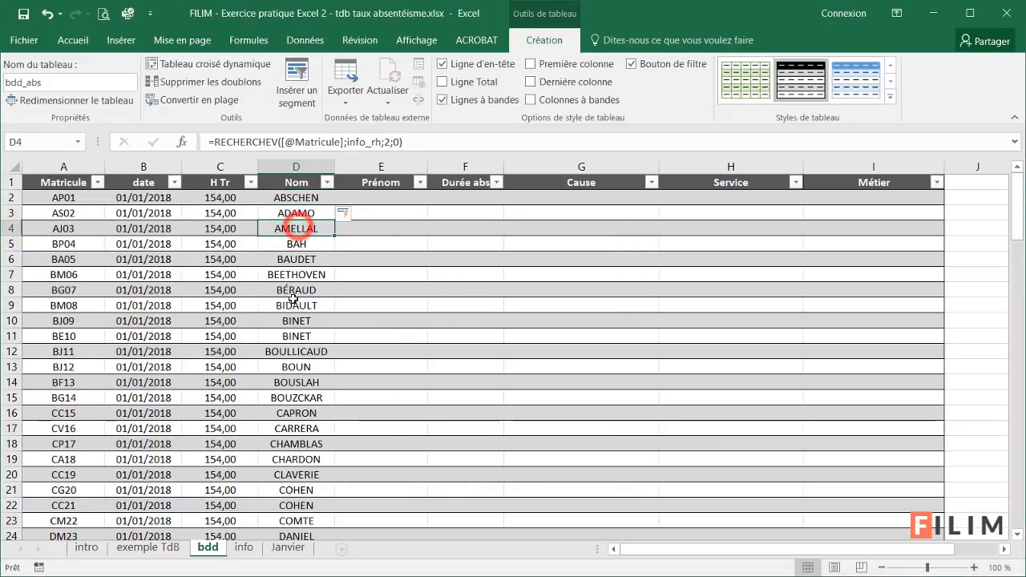
pyautogui.scroll(-12, 294, 297)
pyautogui.scroll(-8, 292, 307)
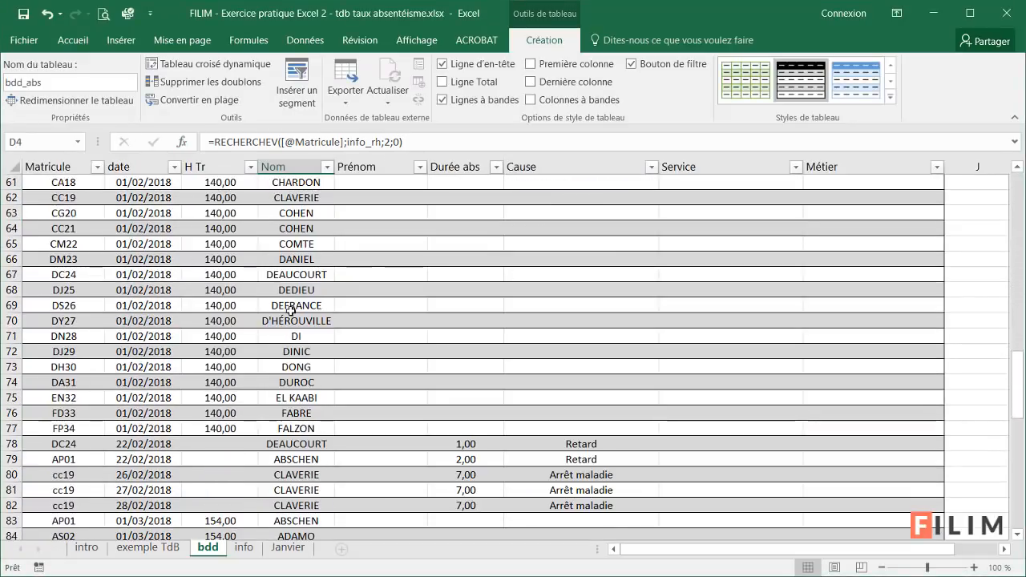
pyautogui.scroll(20, 291, 310)
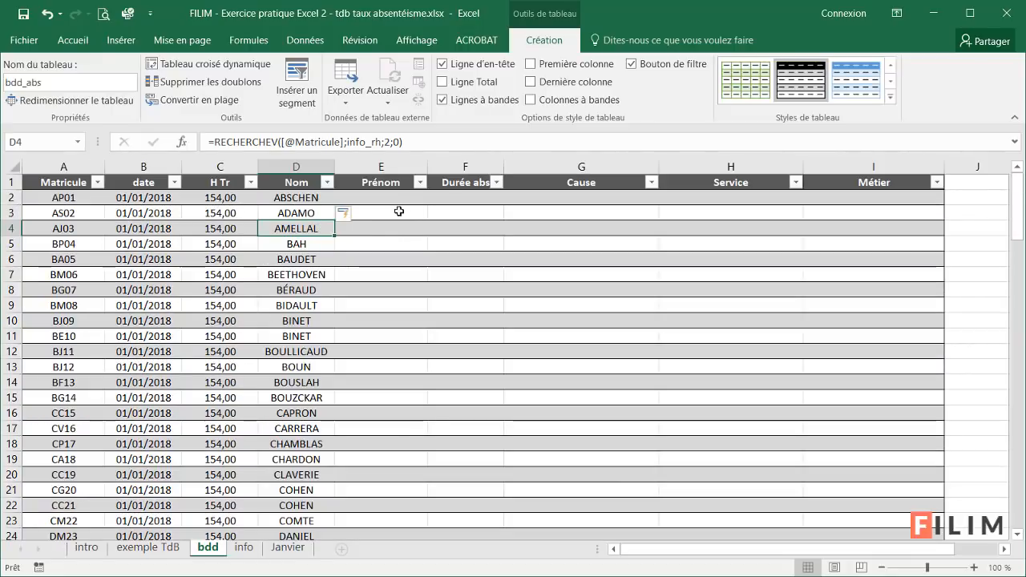
pyautogui.click(396, 200)
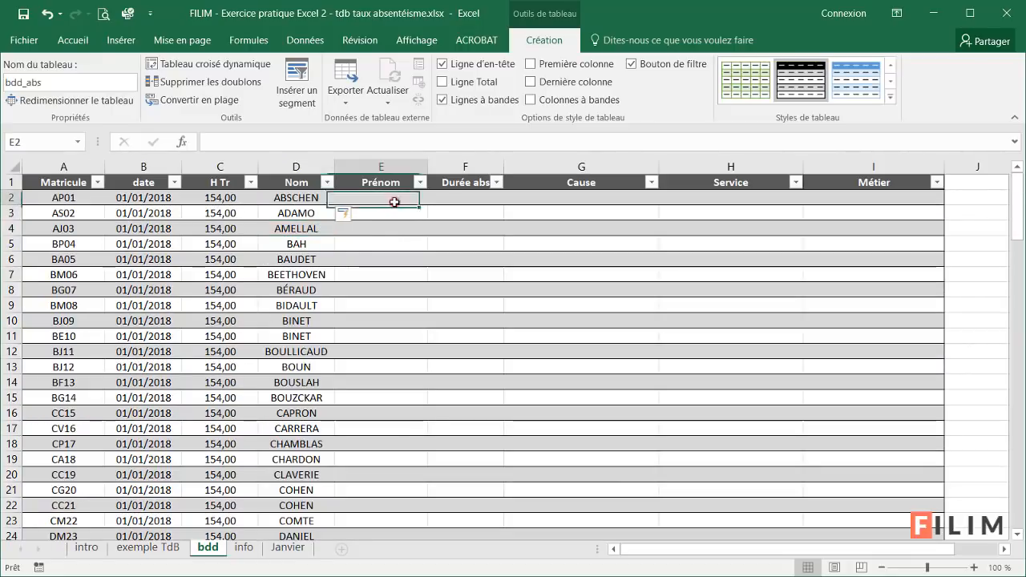
pyautogui.click(311, 199)
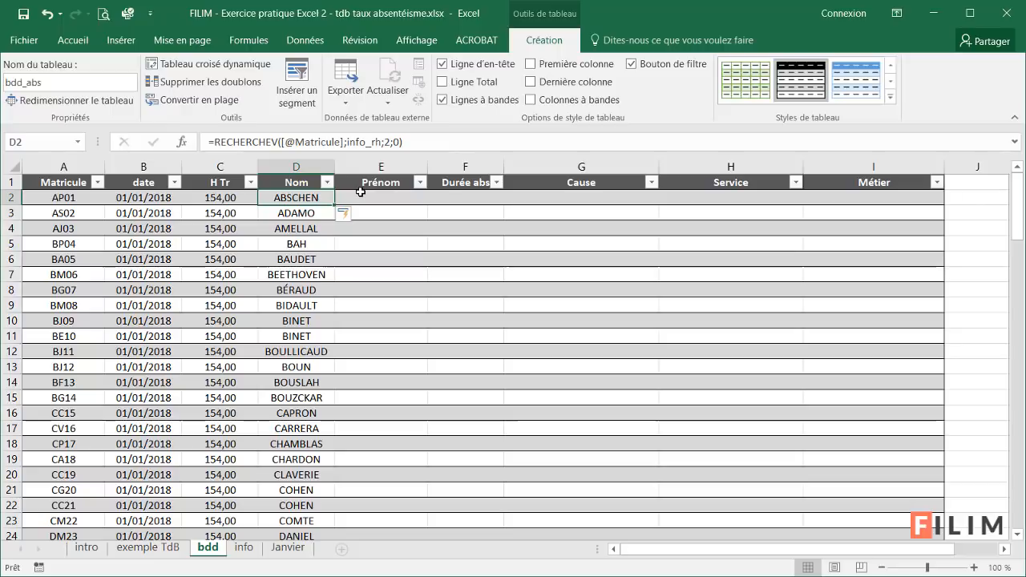
pyautogui.click(359, 197)
# Copy the full RECHERCHEV formula text from cell D2 and leave the cell unmodified.
pyautogui.click(309, 201)
pyautogui.click(449, 138)
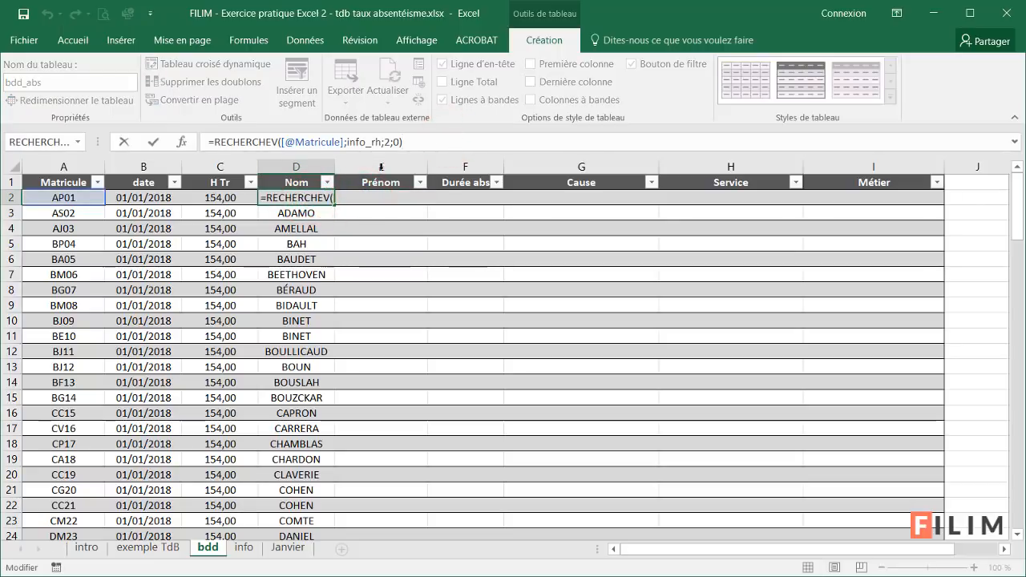
pyautogui.tripleClick(425, 142)
pyautogui.hotkey('ctrl', 'c')
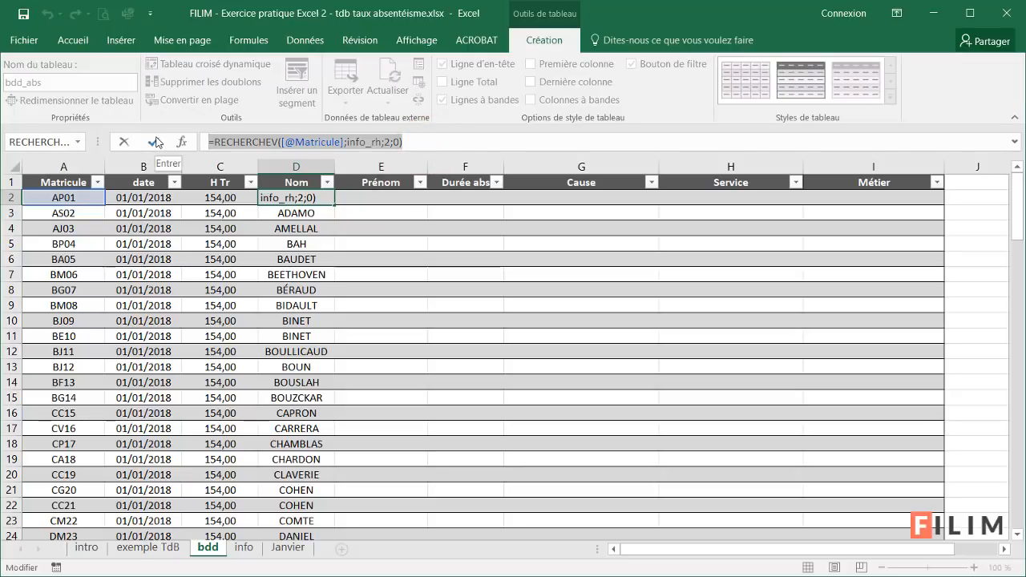
pyautogui.click(155, 142)
# Fill the Prénom column by pasting the copied formula into E2 and setting its column index to 3.
pyautogui.click(365, 199)
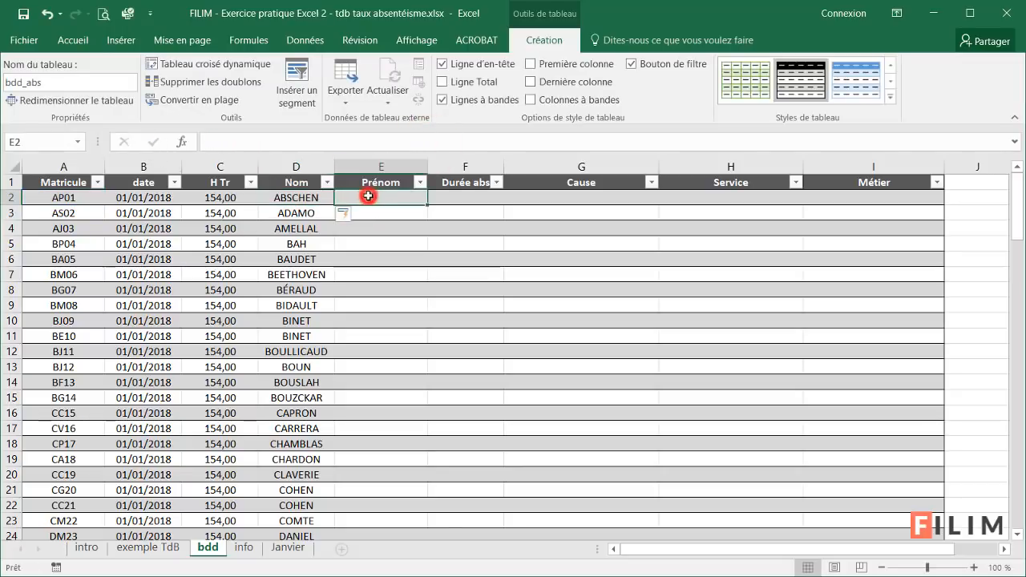
pyautogui.click(365, 139)
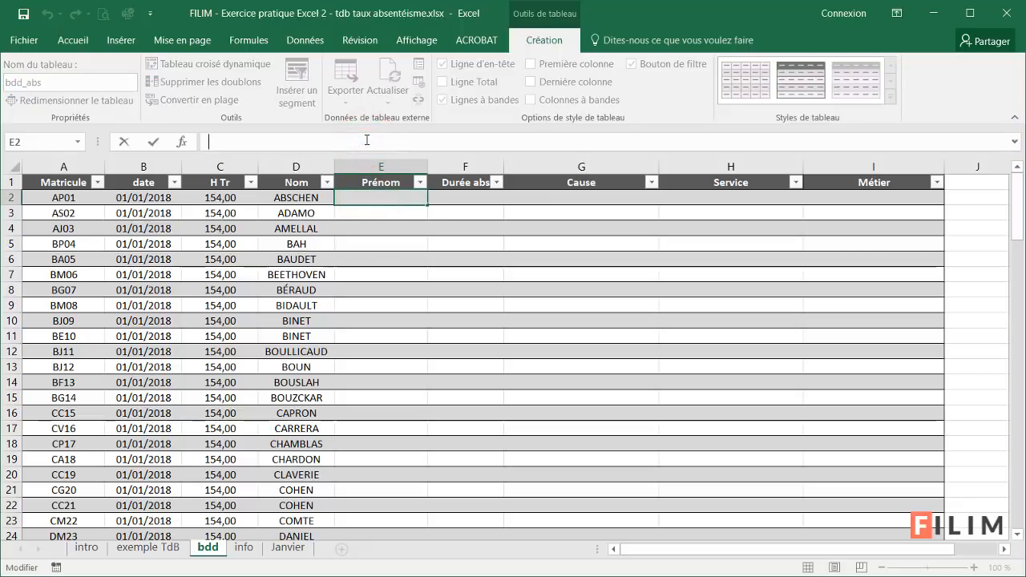
pyautogui.hotkey('ctrl', 'v')
pyautogui.doubleClick(386, 143)
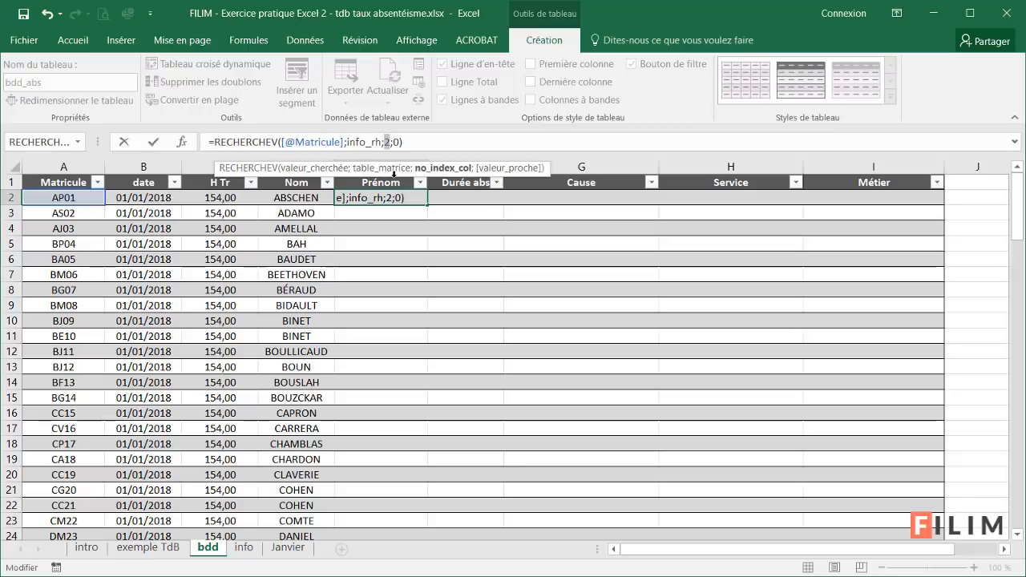
pyautogui.write('3')
pyautogui.press('Return')
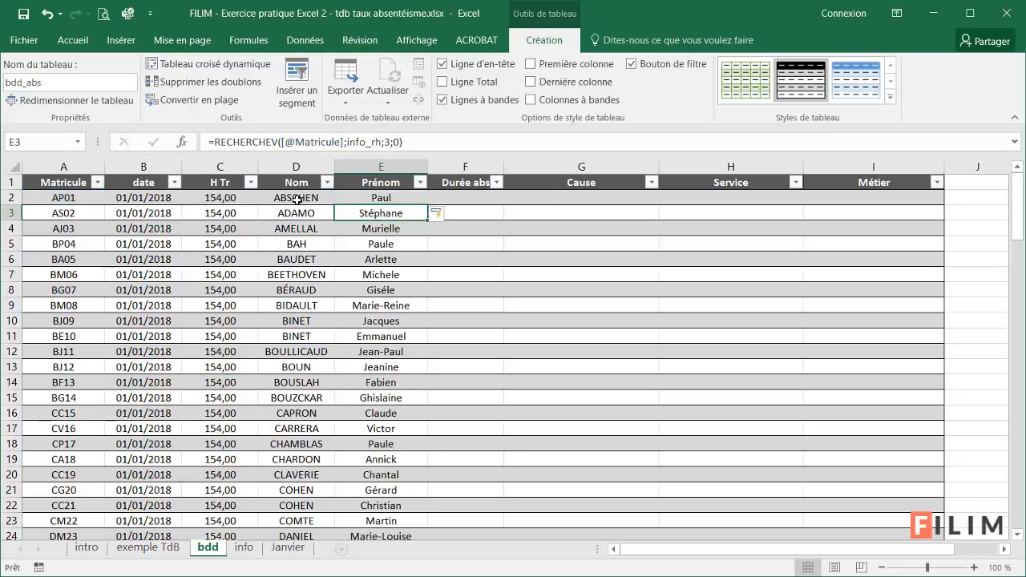
pyautogui.click(296, 200)
pyautogui.click(367, 200)
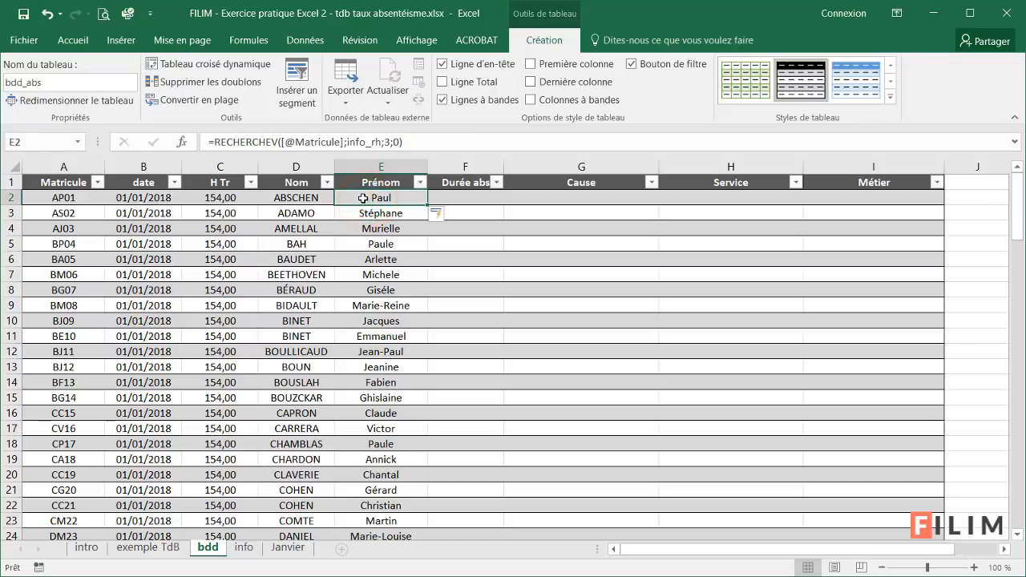
pyautogui.click(383, 200)
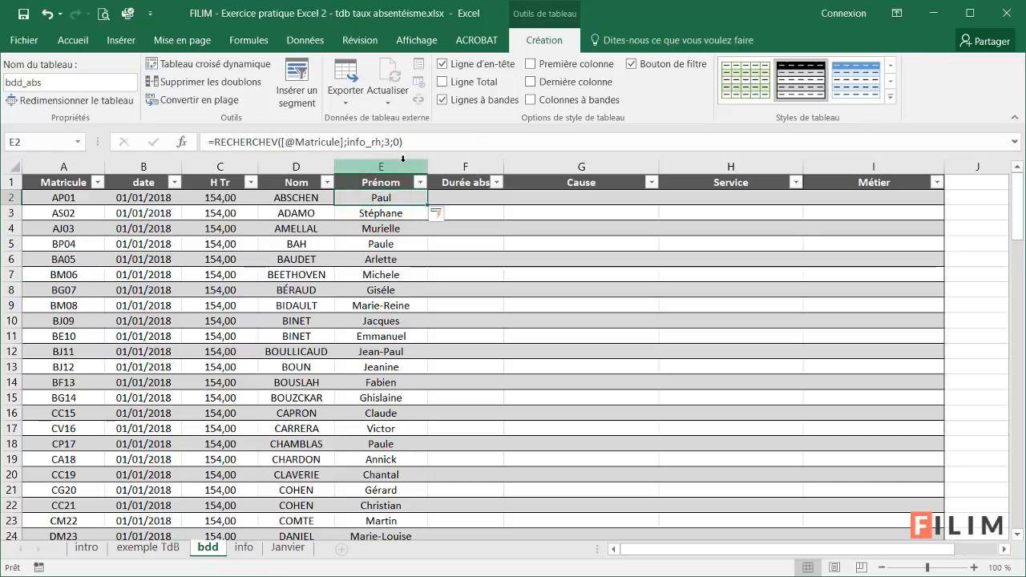
# Paste the copied RECHERCHEV formula into cell H2 of the Service column with column index 3.
pyautogui.click(715, 195)
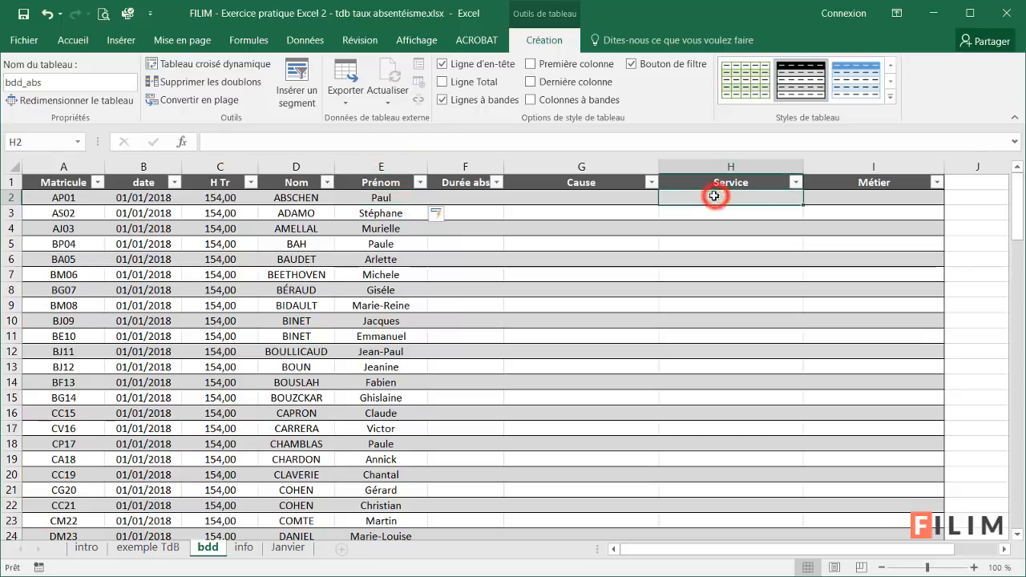
pyautogui.click(686, 142)
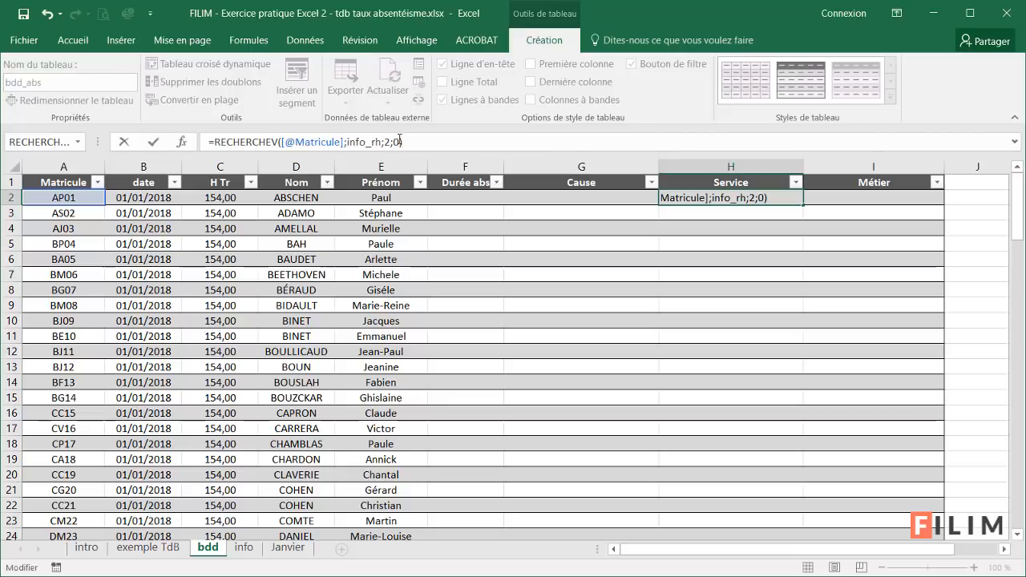
pyautogui.click(387, 142)
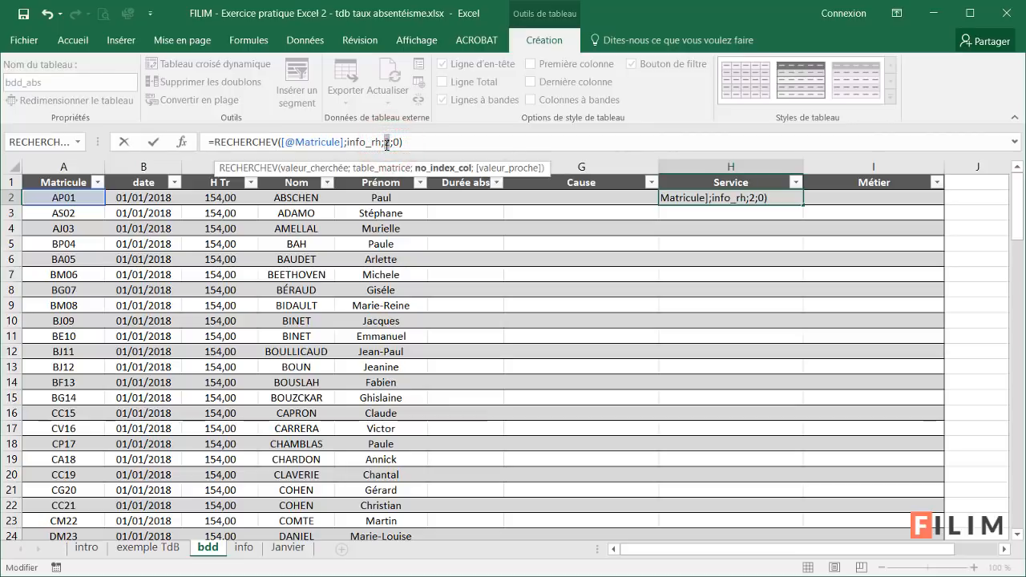
pyautogui.write('3')
pyautogui.press('Return')
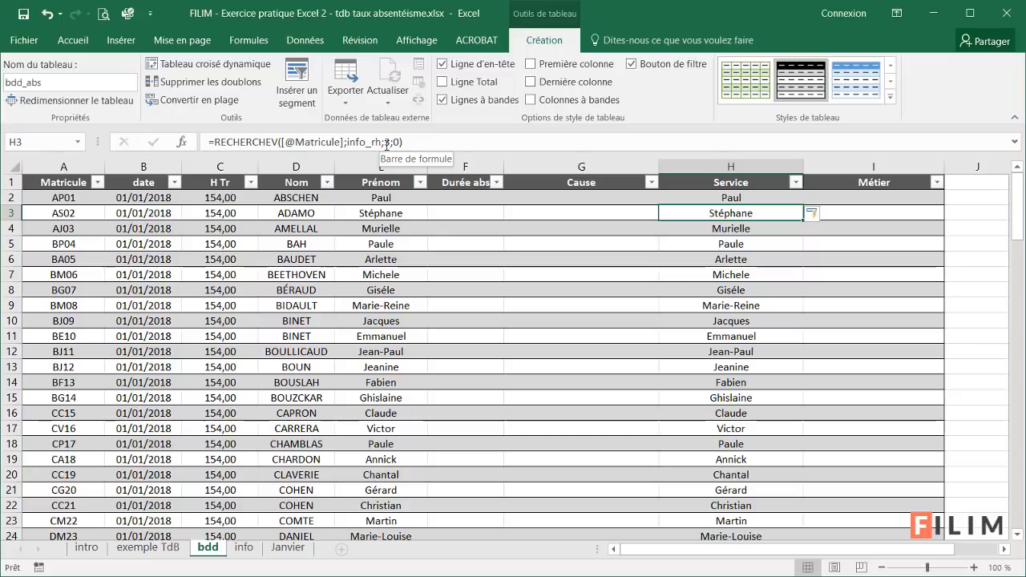
# Correct the column index of the Service lookup formula in H2 to 4.
pyautogui.click(678, 197)
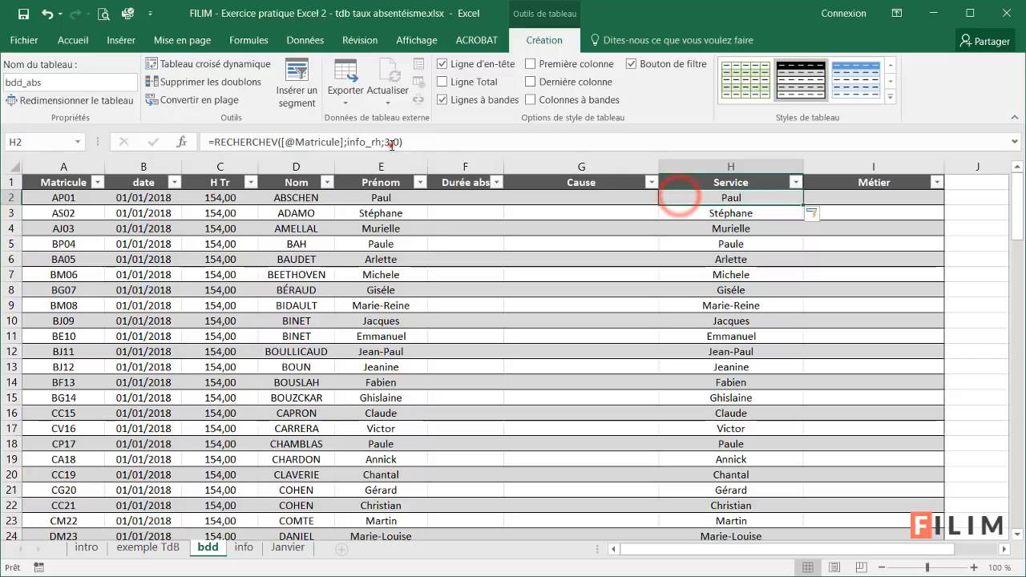
pyautogui.click(387, 142)
pyautogui.write('4')
pyautogui.press('Return')
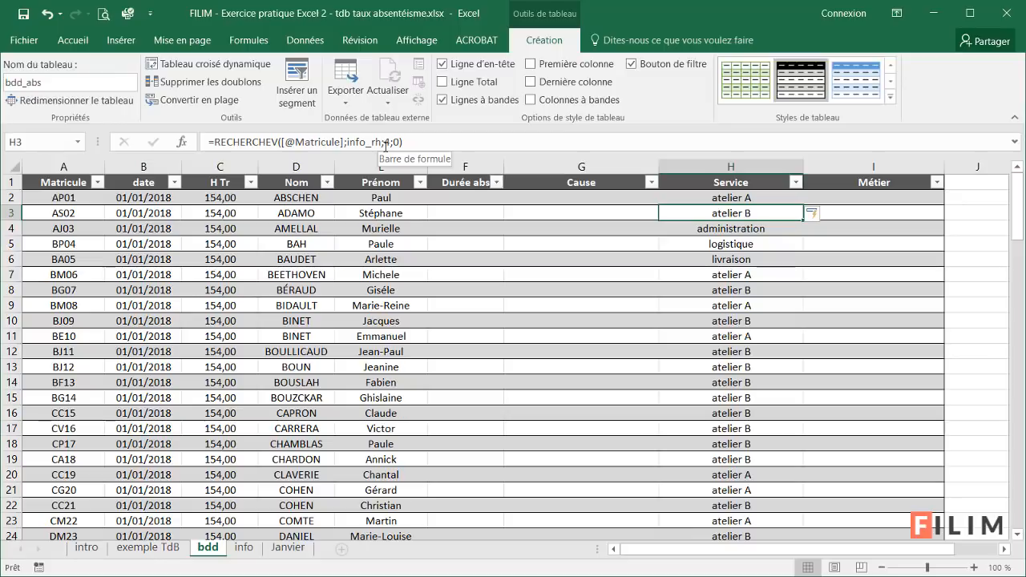
# Fill the Métier column by pasting the copied formula into I2 and setting its column index to 5.
pyautogui.click(842, 199)
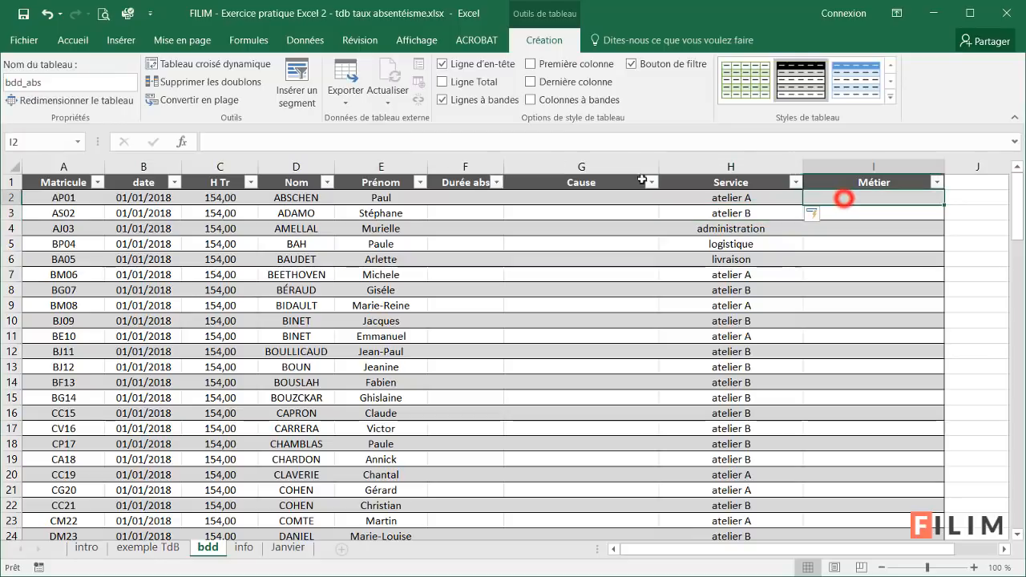
pyautogui.click(469, 146)
pyautogui.hotkey('ctrl', 'v')
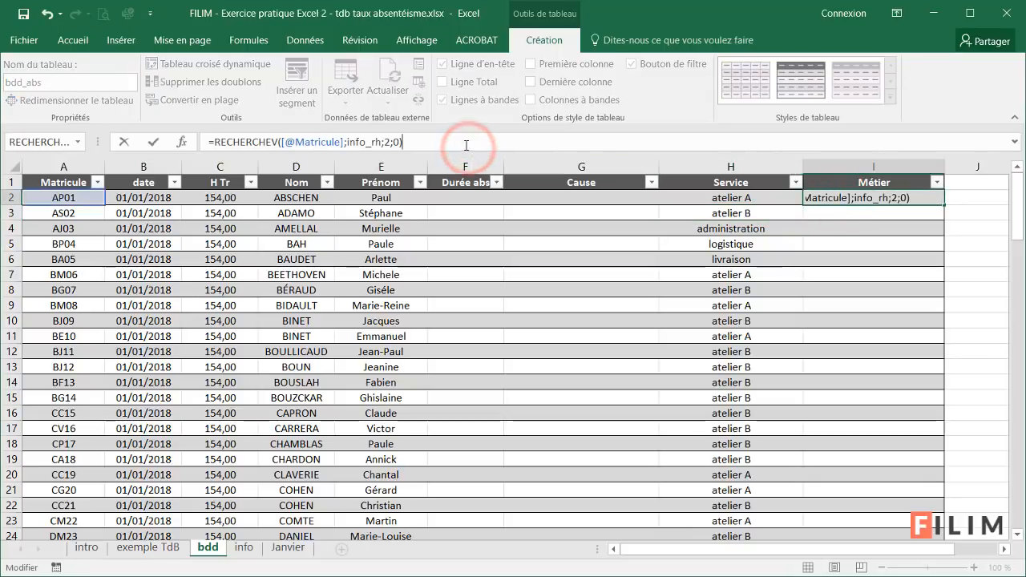
pyautogui.doubleClick(388, 142)
pyautogui.write('5')
pyautogui.press('Return')
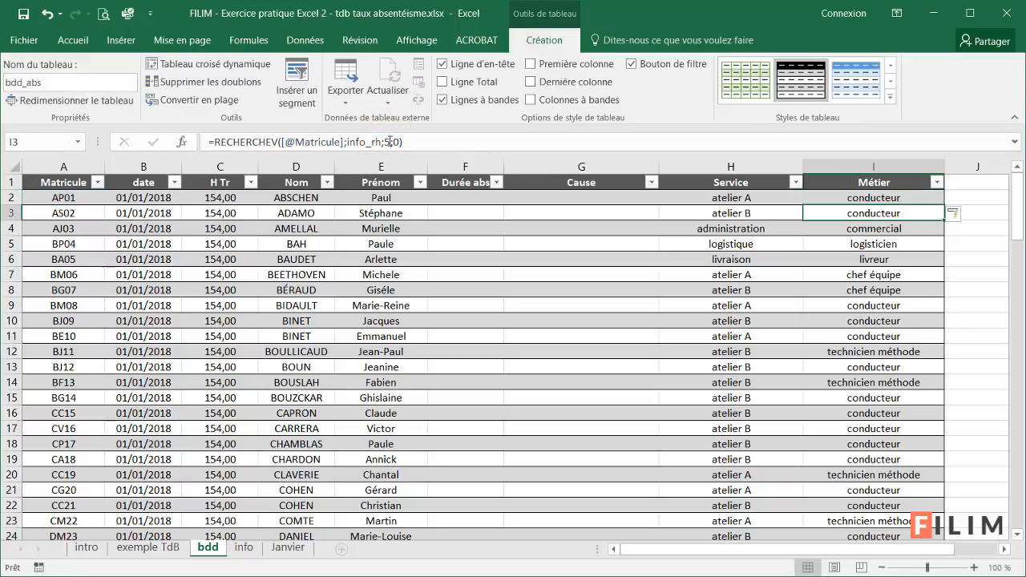
# Examine the Durée abs and Cause entries in the bdd table and the list of causes on the info sheet.
pyautogui.click(466, 248)
pyautogui.scroll(-9, 463, 273)
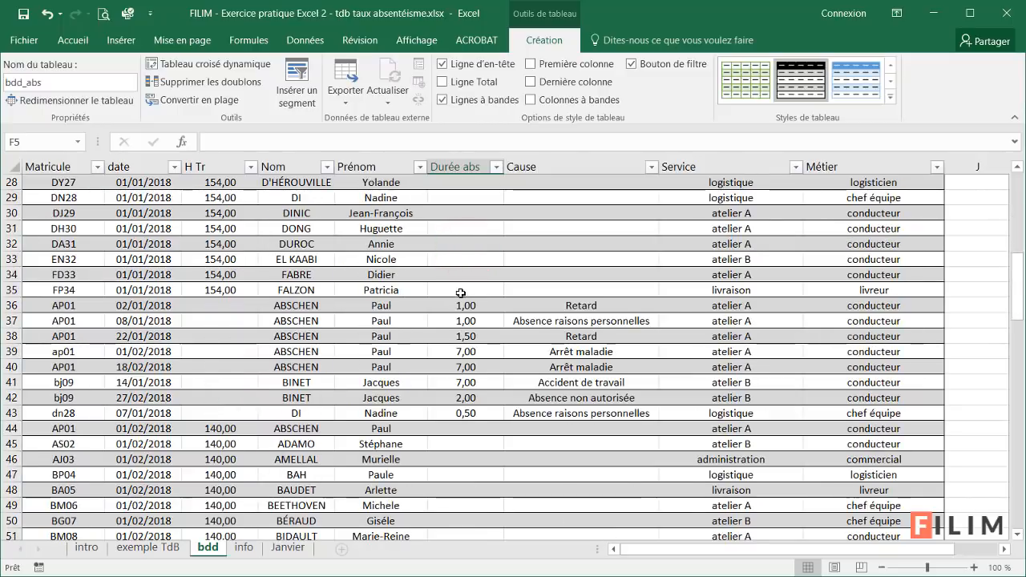
pyautogui.scroll(9, 468, 277)
pyautogui.click(510, 213)
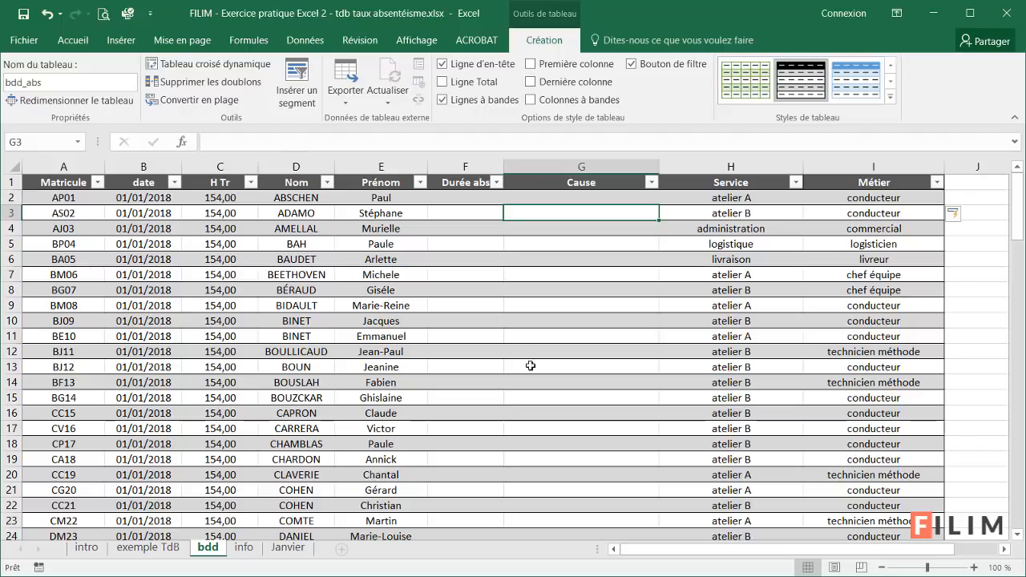
pyautogui.click(244, 548)
pyautogui.click(694, 275)
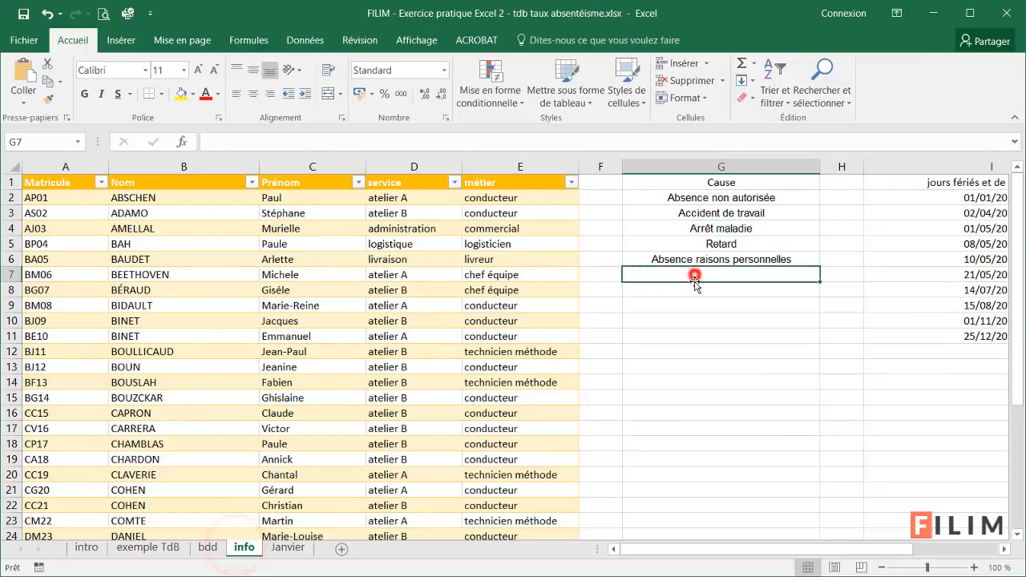
pyautogui.click(694, 290)
pyautogui.click(694, 306)
pyautogui.click(694, 321)
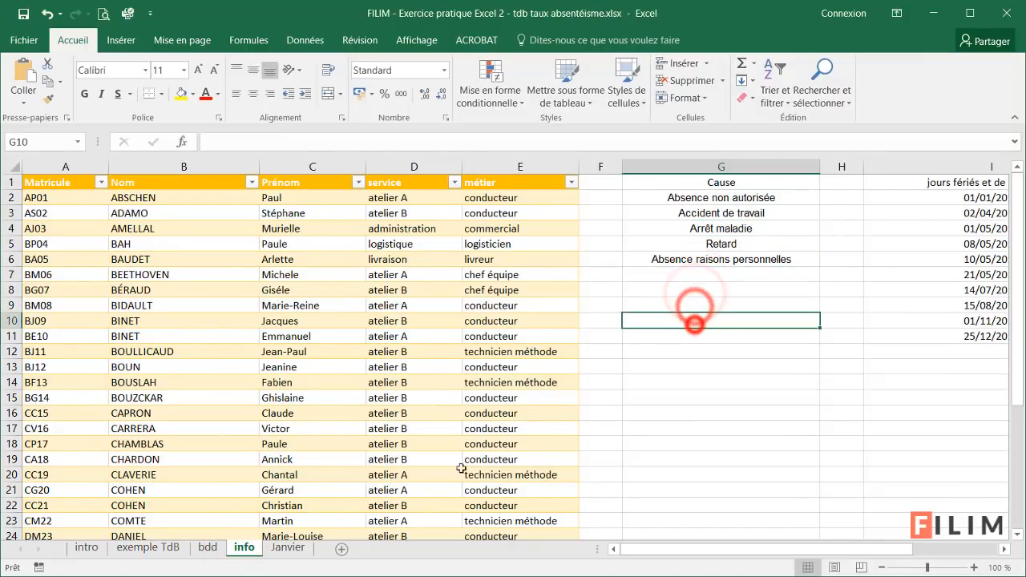
pyautogui.click(208, 551)
pyautogui.click(611, 229)
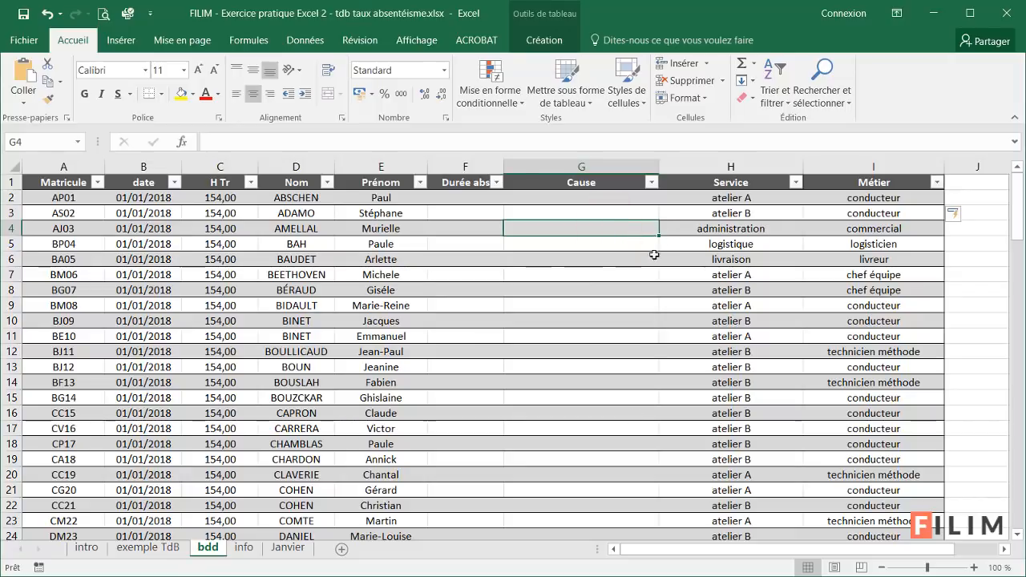
pyautogui.click(615, 201)
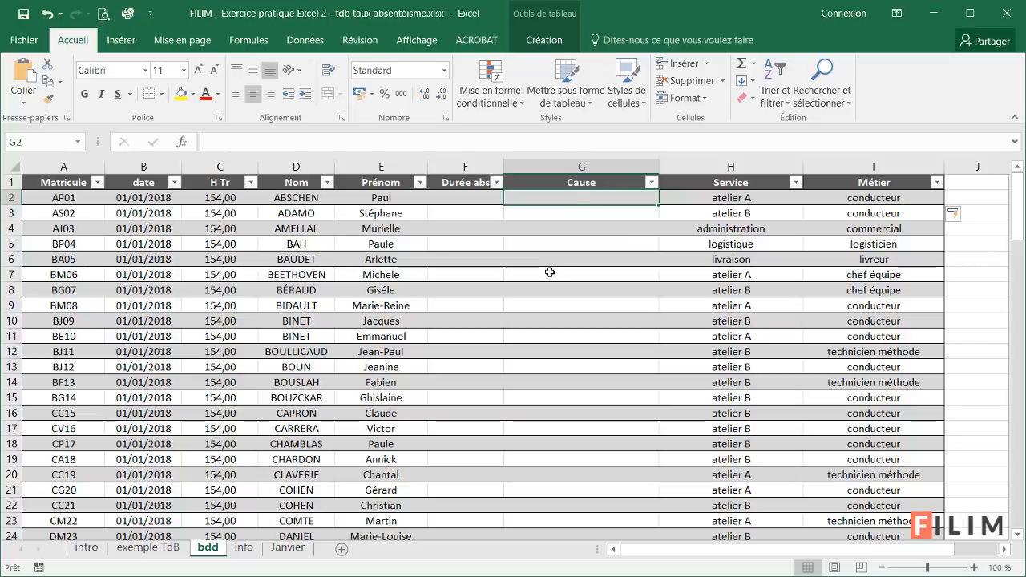
pyautogui.click(563, 177)
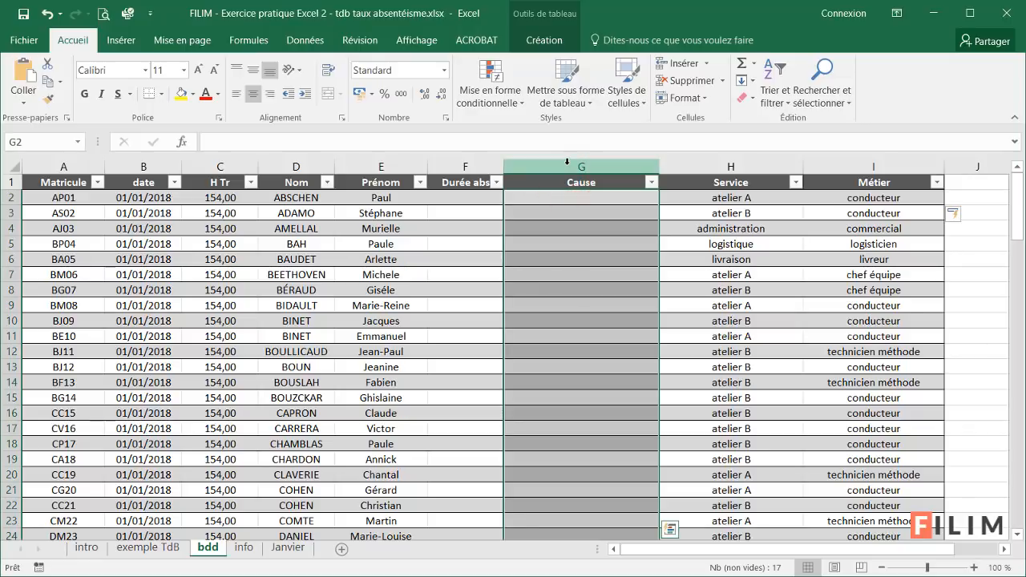
pyautogui.click(567, 163)
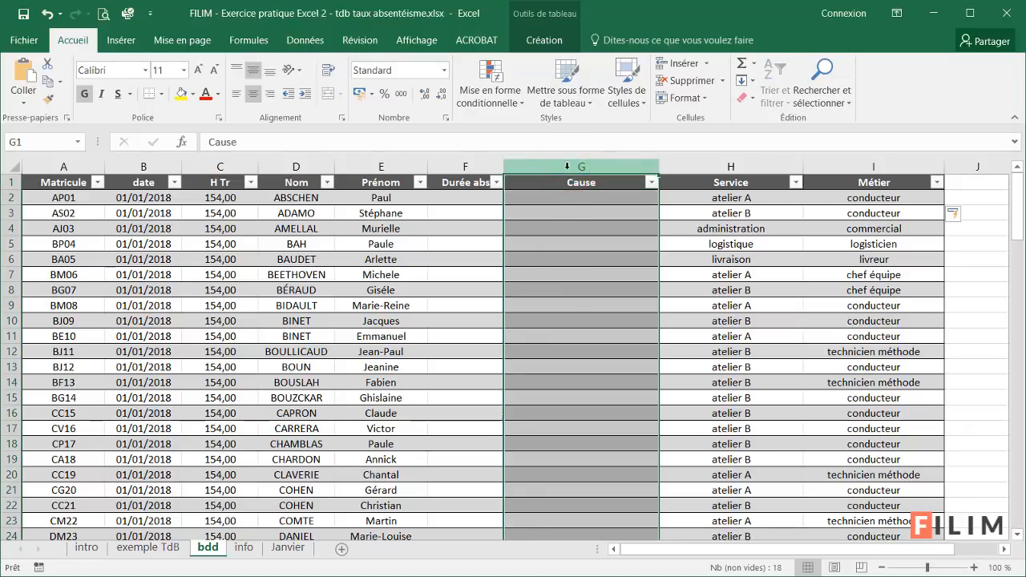
pyautogui.click(563, 230)
pyautogui.click(562, 176)
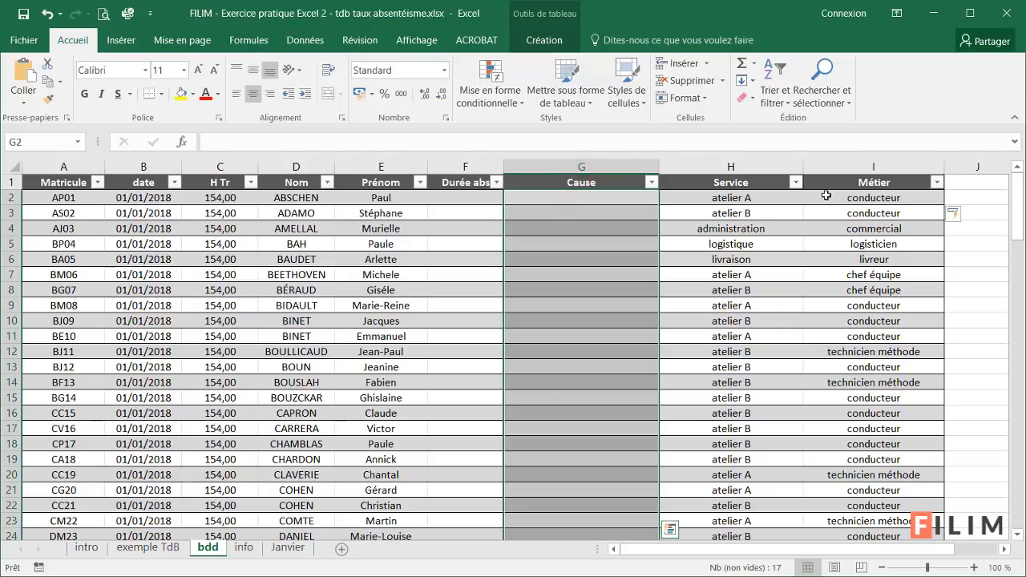
pyautogui.moveTo(1016, 196); pyautogui.dragTo(1006, 495)
pyautogui.scroll(-2, 979, 409)
pyautogui.scroll(20, 980, 411)
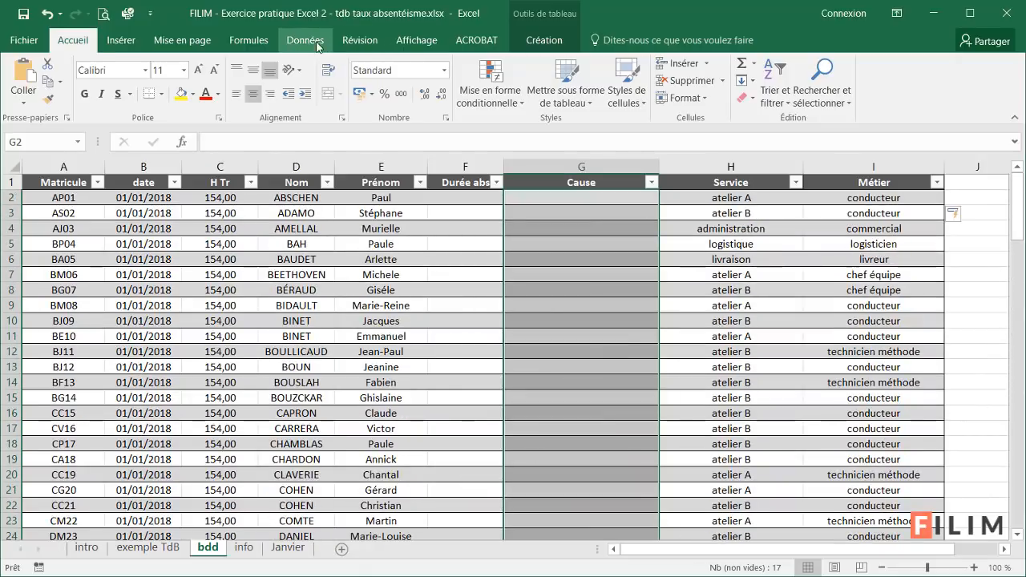
pyautogui.click(306, 41)
pyautogui.click(580, 100)
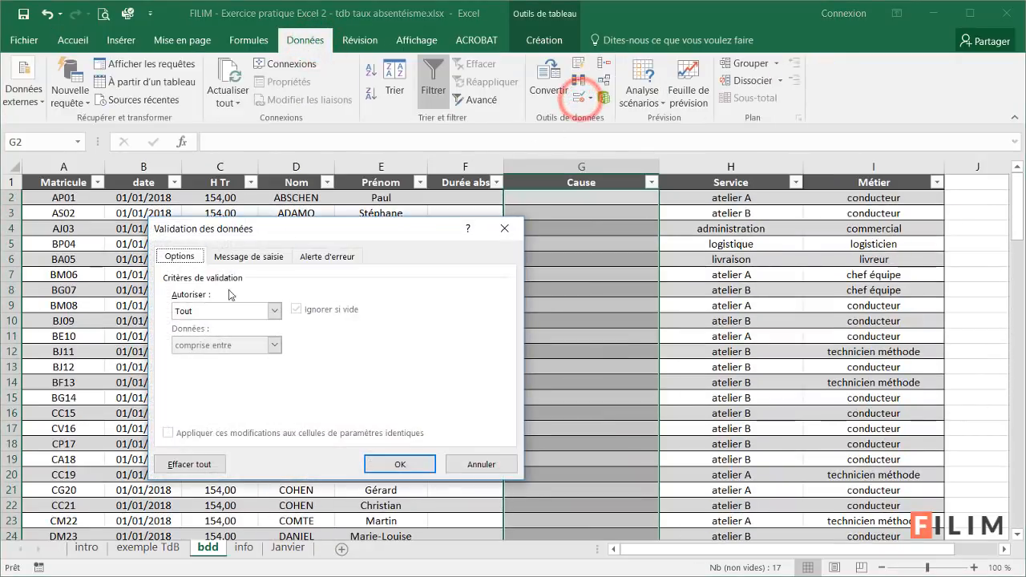
pyautogui.click(215, 310)
pyautogui.click(213, 358)
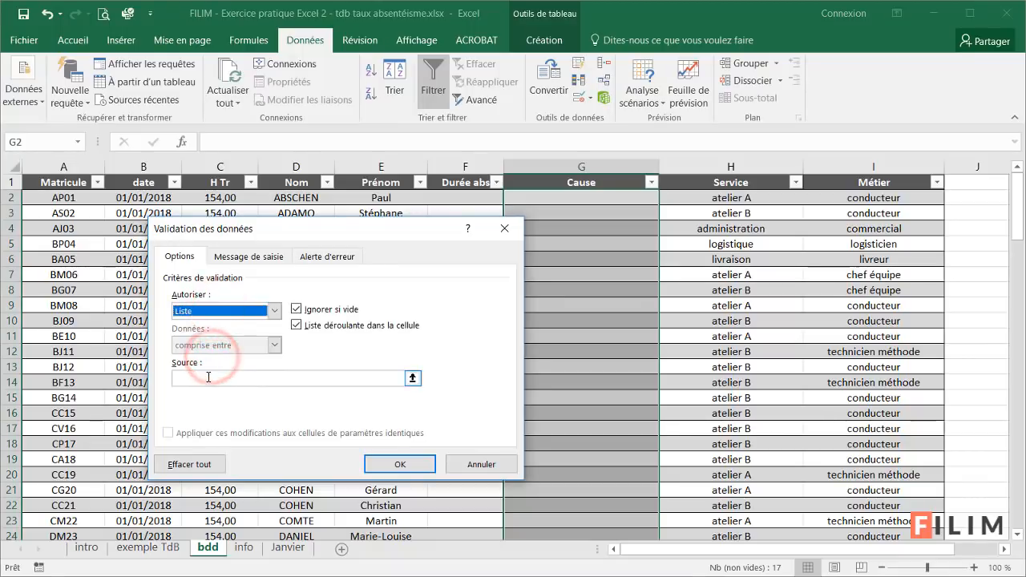
pyautogui.click(481, 464)
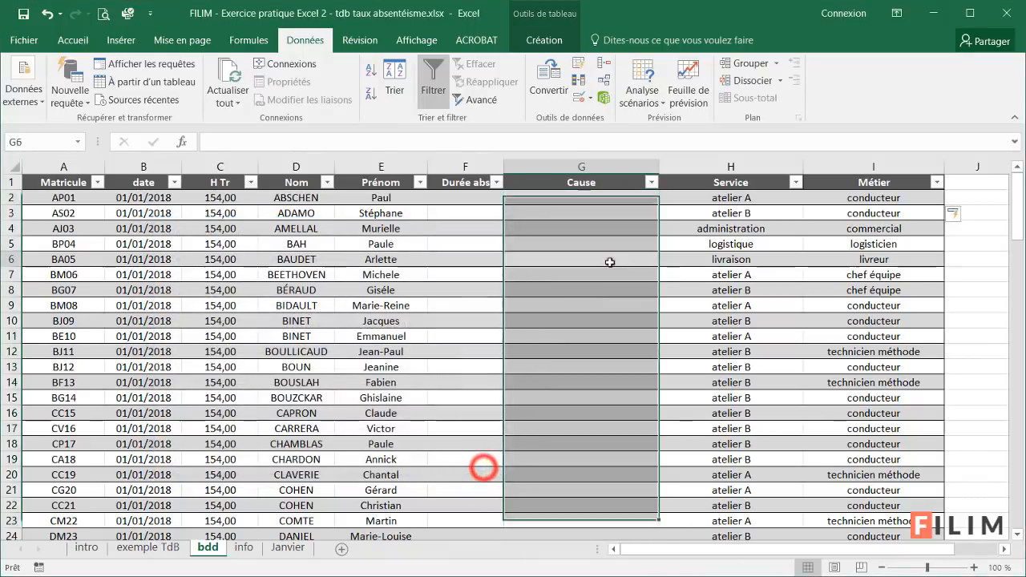
pyautogui.click(608, 260)
# Format the Cause list G1:G6 on the info sheet as a table with headers in a green medium style.
pyautogui.click(240, 552)
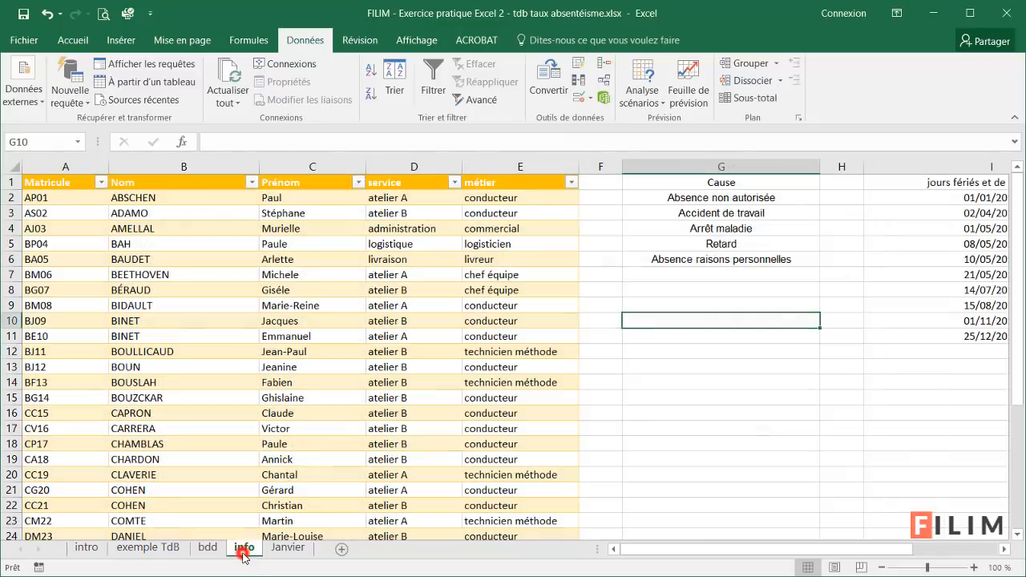
pyautogui.click(730, 242)
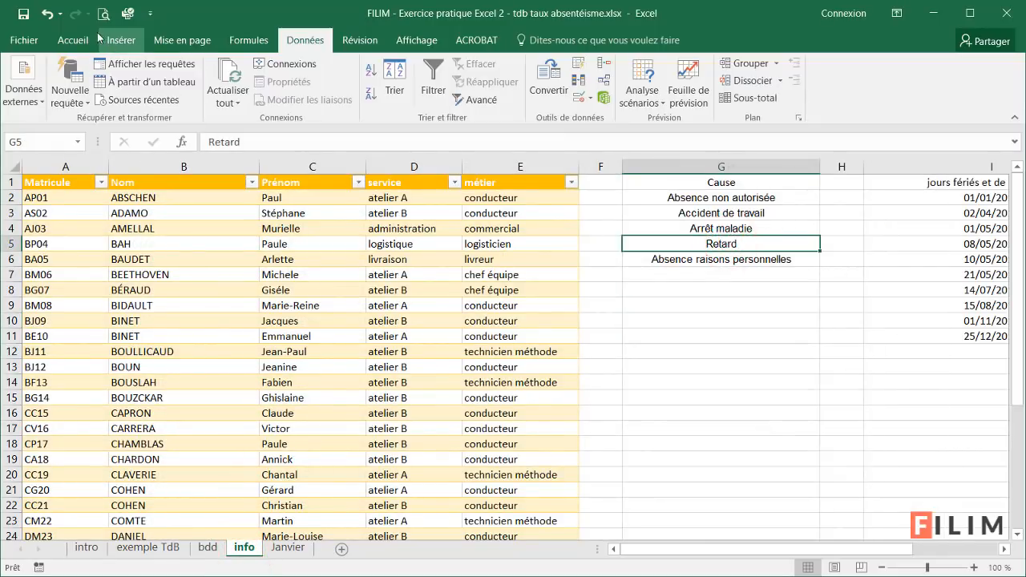
pyautogui.click(73, 40)
pyautogui.click(577, 94)
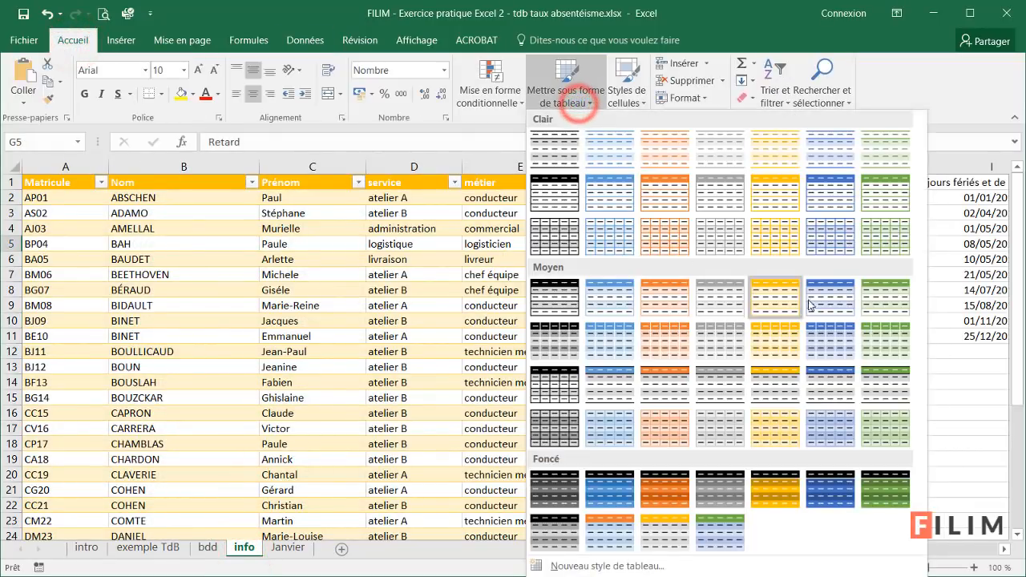
pyautogui.click(878, 304)
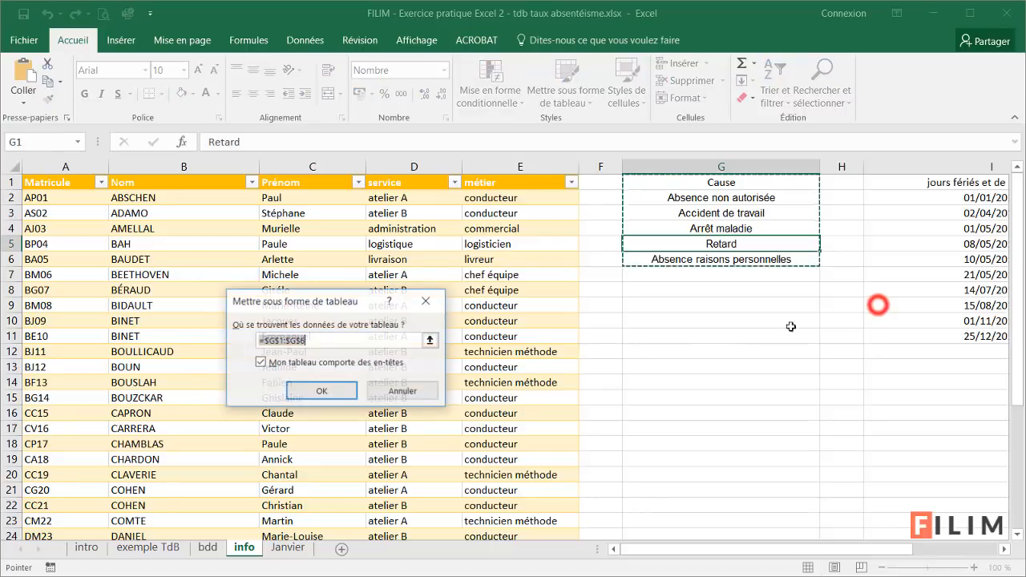
pyautogui.click(321, 391)
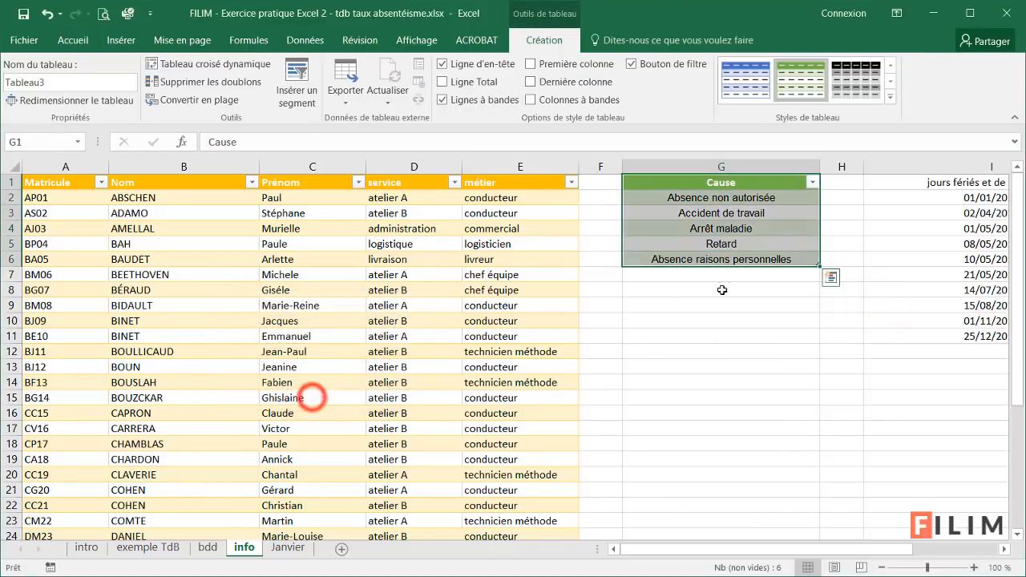
pyautogui.click(752, 301)
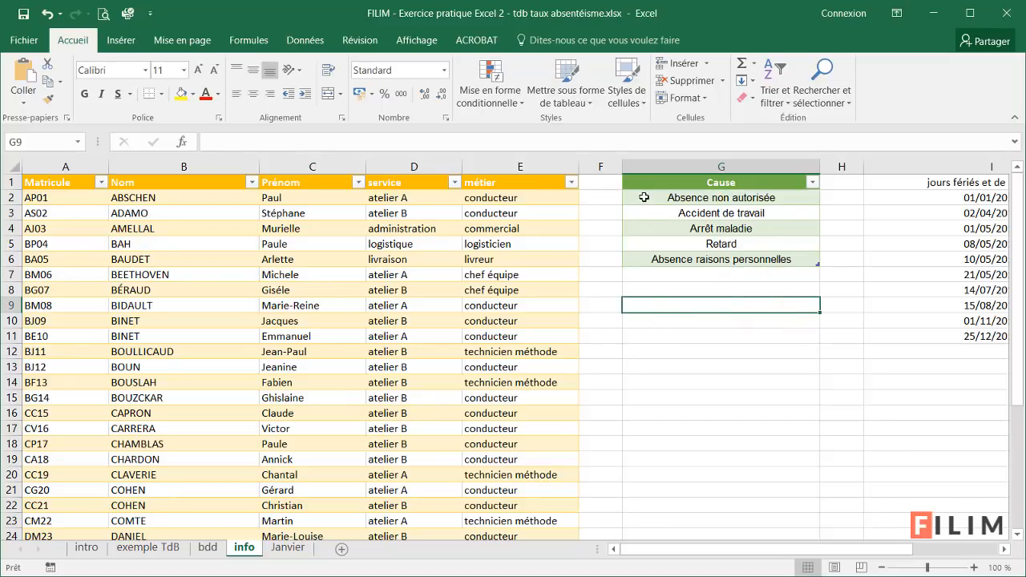
# Define the name cause for the list of causes in G2:G6, excluding the header.
pyautogui.moveTo(644, 197); pyautogui.dragTo(653, 254)
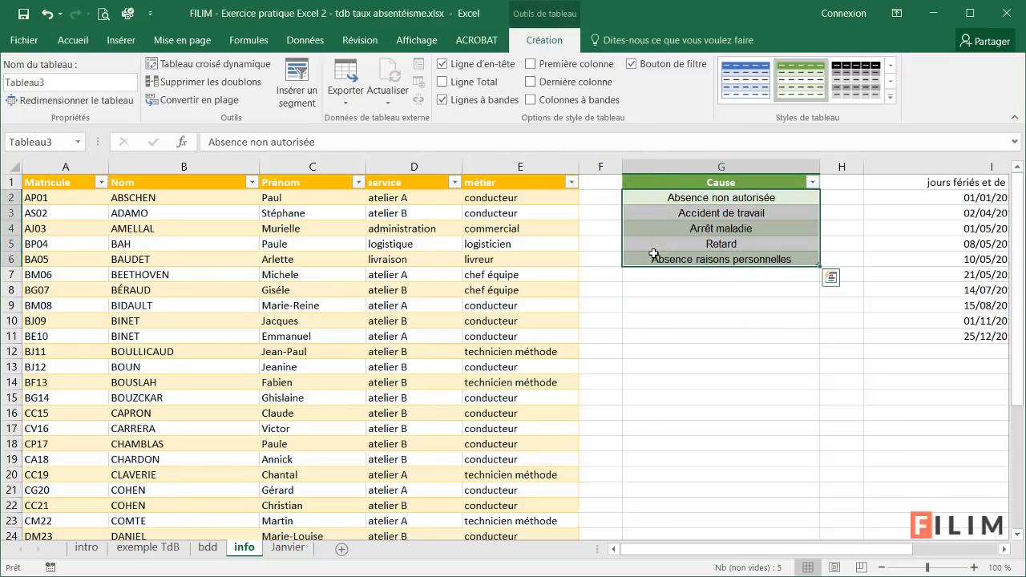
pyautogui.click(675, 245)
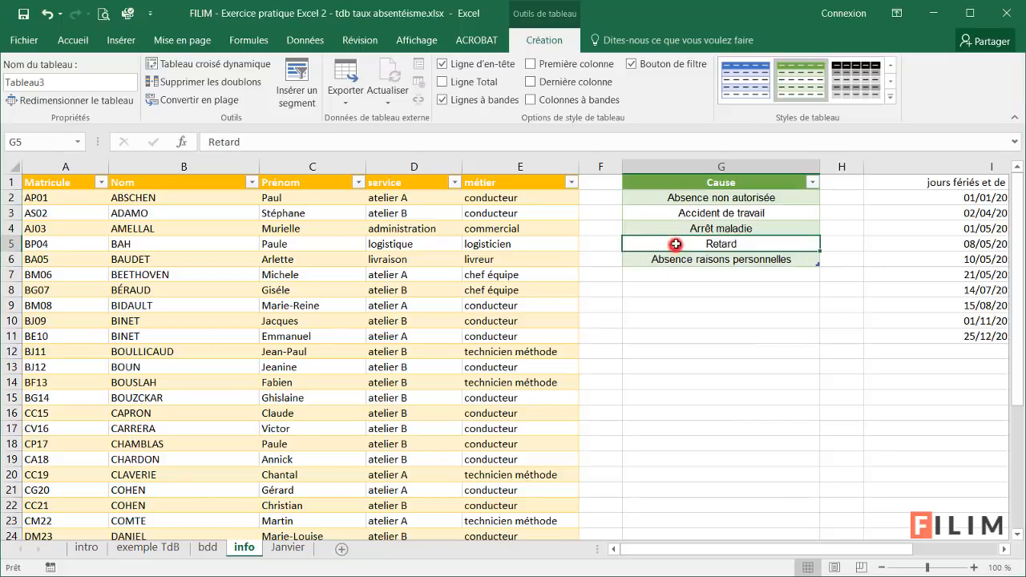
pyautogui.click(691, 226)
pyautogui.moveTo(673, 199); pyautogui.dragTo(665, 254)
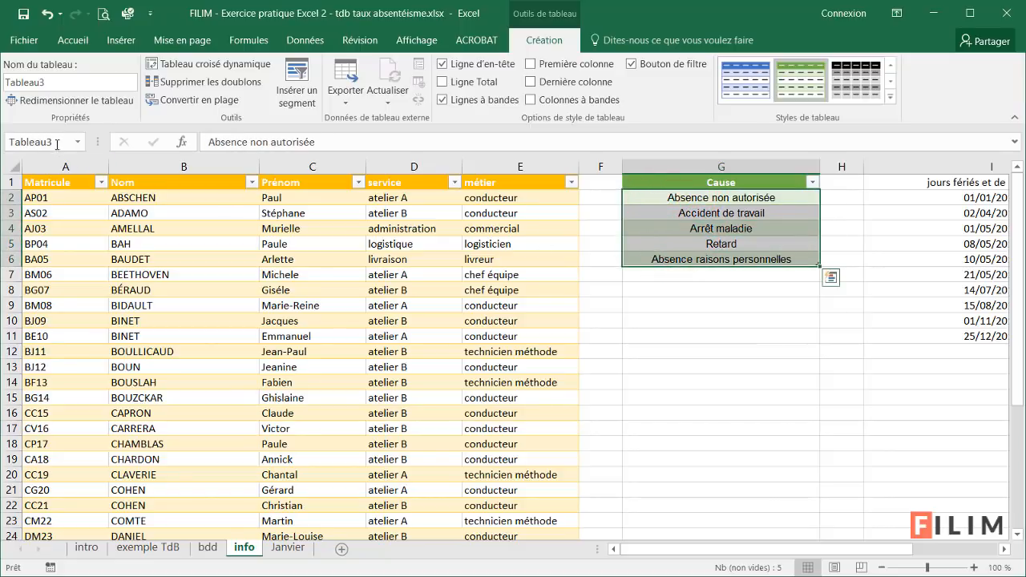
pyautogui.click(57, 143)
pyautogui.click(678, 304)
# Go to the named range cause and check which cells of the Cause table it covers.
pyautogui.click(82, 142)
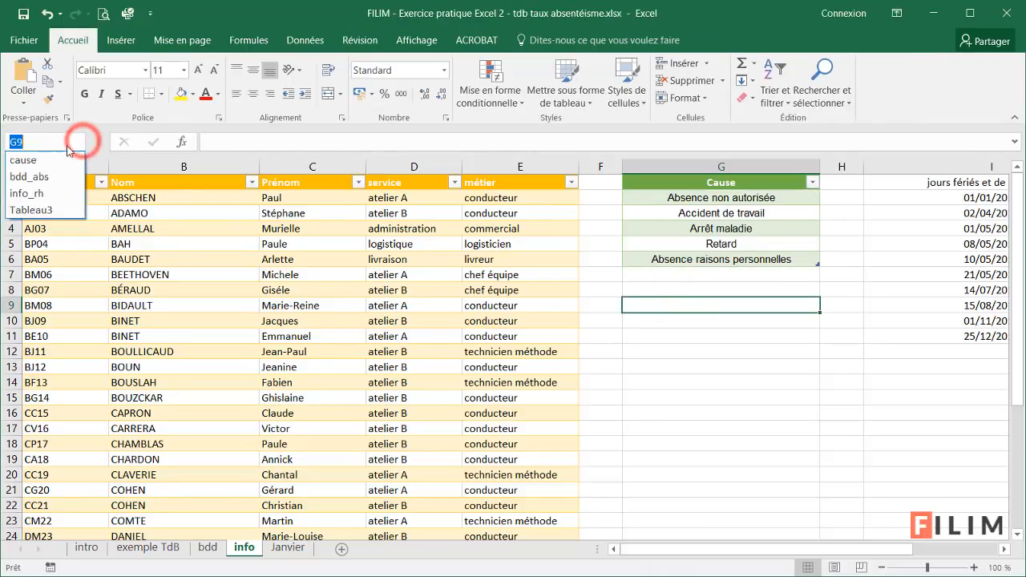
pyautogui.click(40, 159)
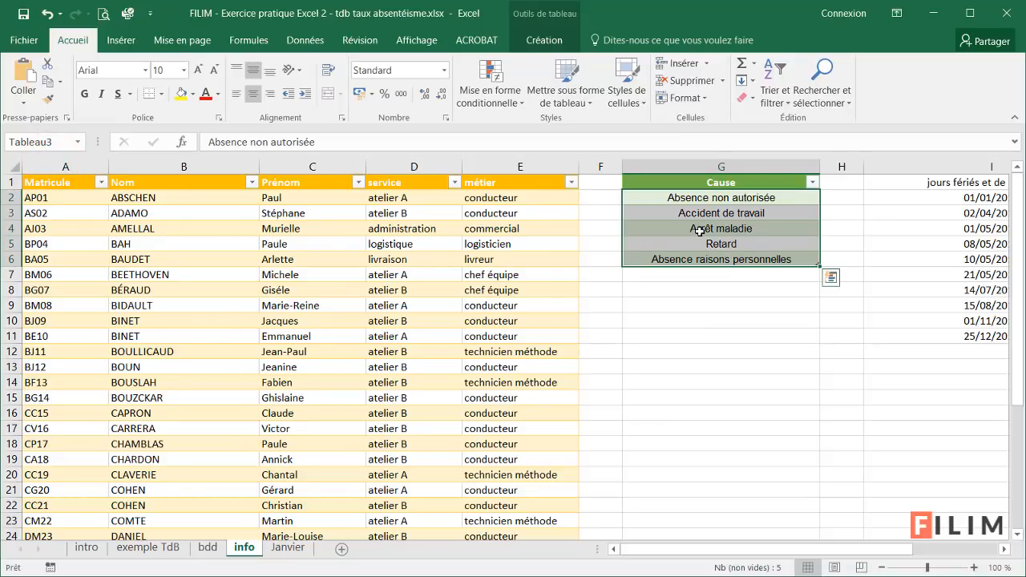
pyautogui.click(689, 327)
pyautogui.click(665, 197)
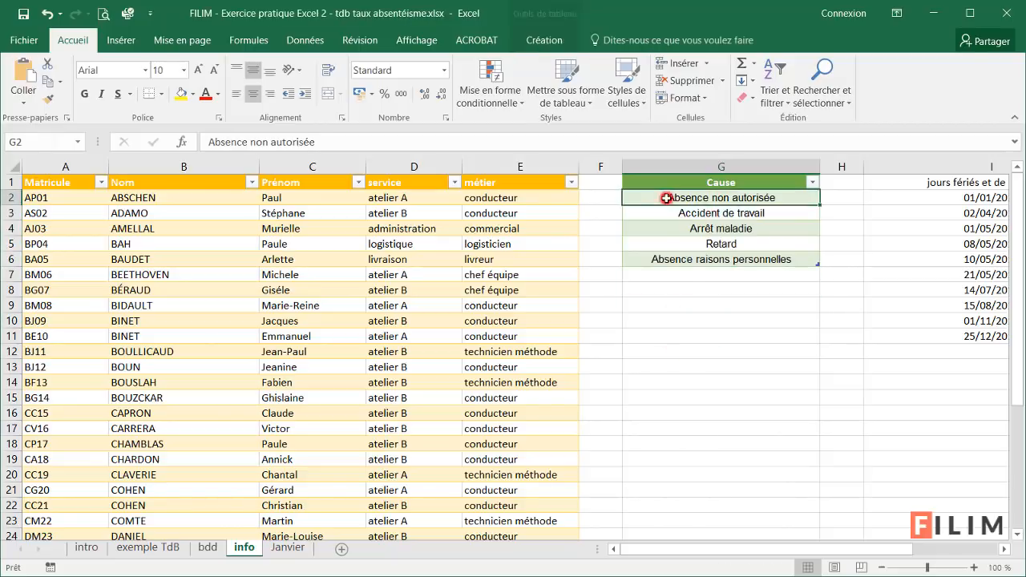
pyautogui.moveTo(687, 179); pyautogui.dragTo(686, 260)
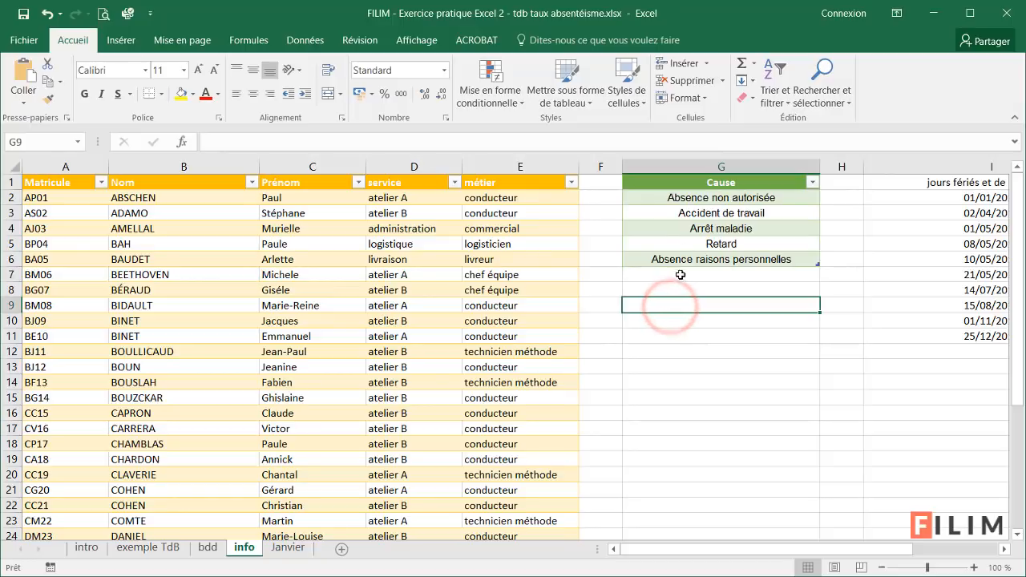
pyautogui.click(677, 289)
pyautogui.click(677, 274)
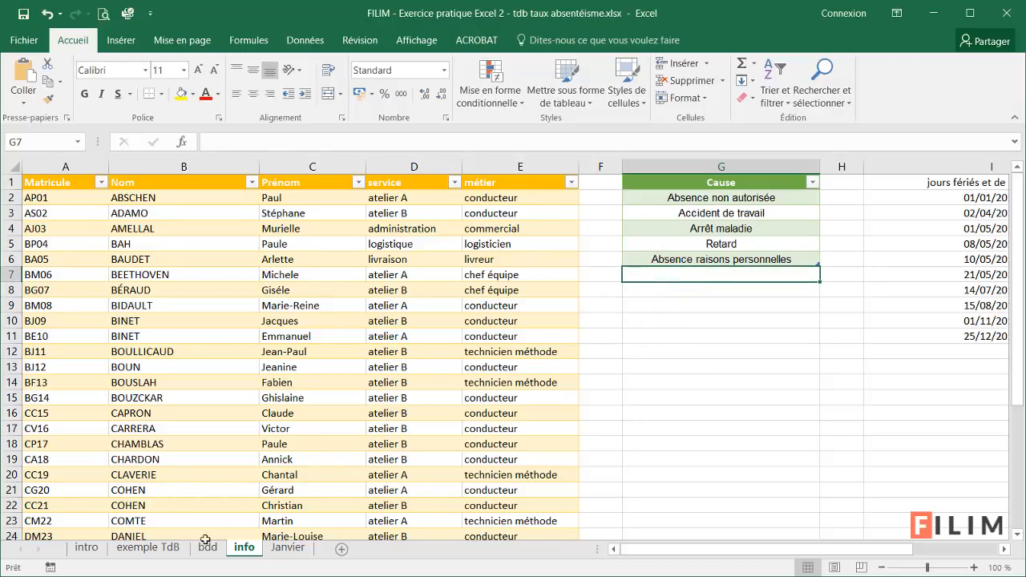
# Apply data validation to all data cells of the bdd table's Cause column, allowing a list sourced from the name cause.
pyautogui.click(160, 547)
pyautogui.click(207, 548)
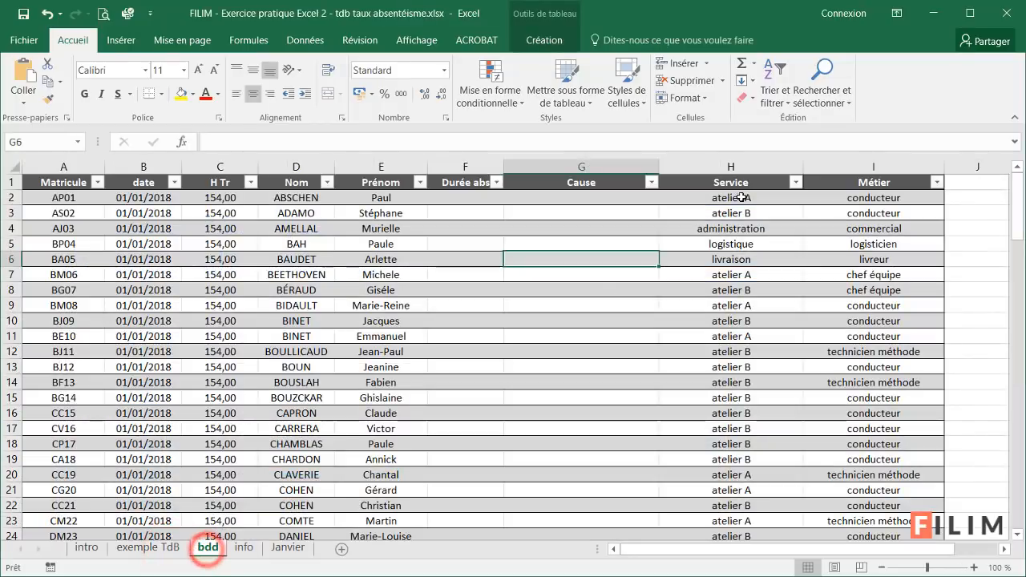
pyautogui.click(560, 175)
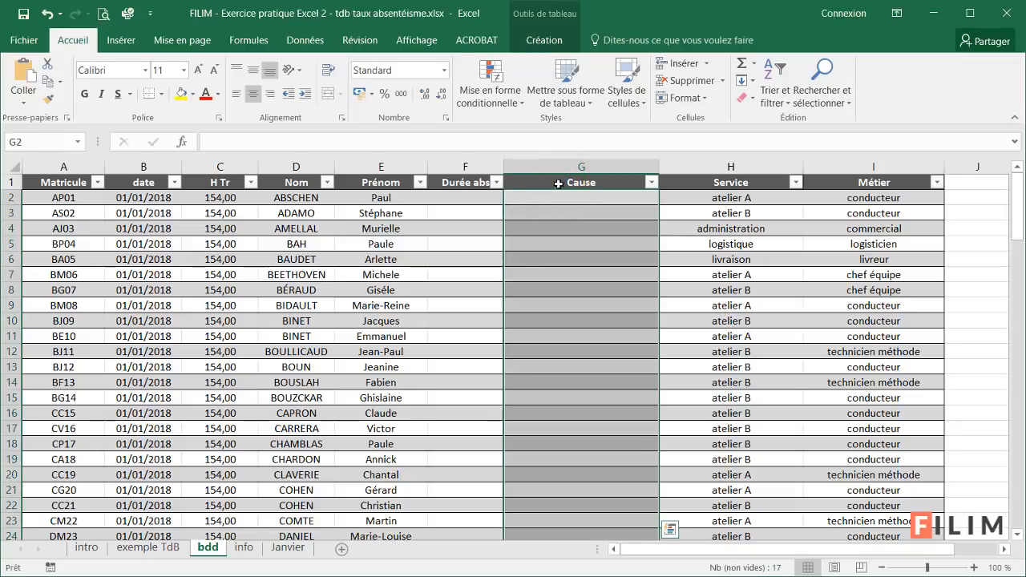
pyautogui.click(313, 40)
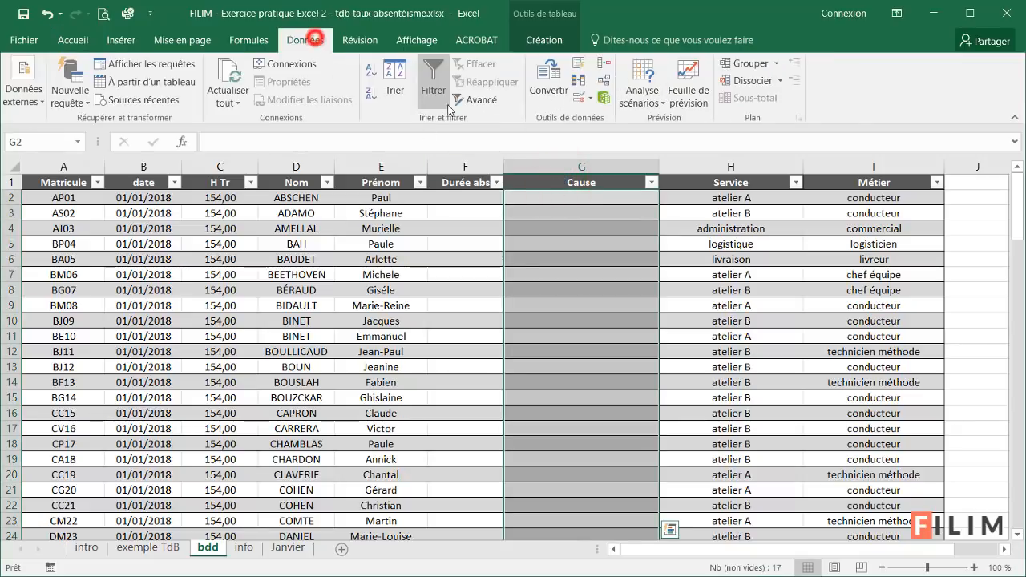
pyautogui.click(577, 98)
pyautogui.click(229, 314)
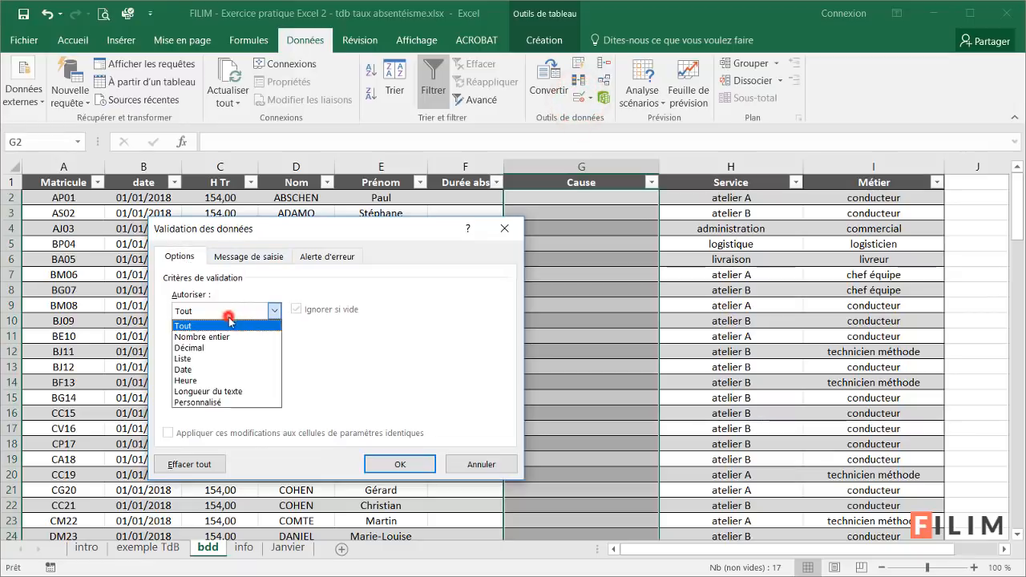
pyautogui.click(216, 358)
pyautogui.click(209, 379)
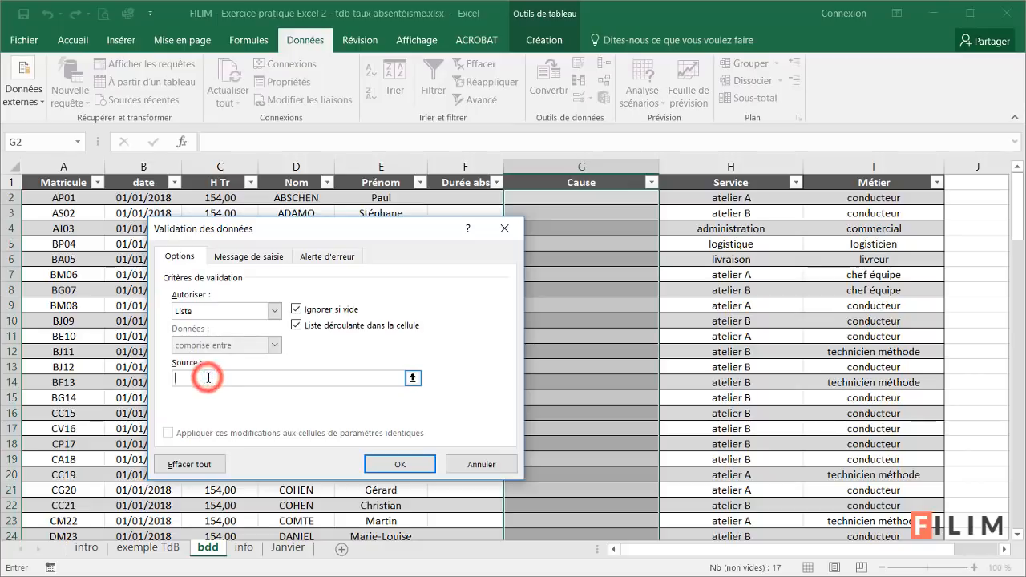
pyautogui.press('F3')
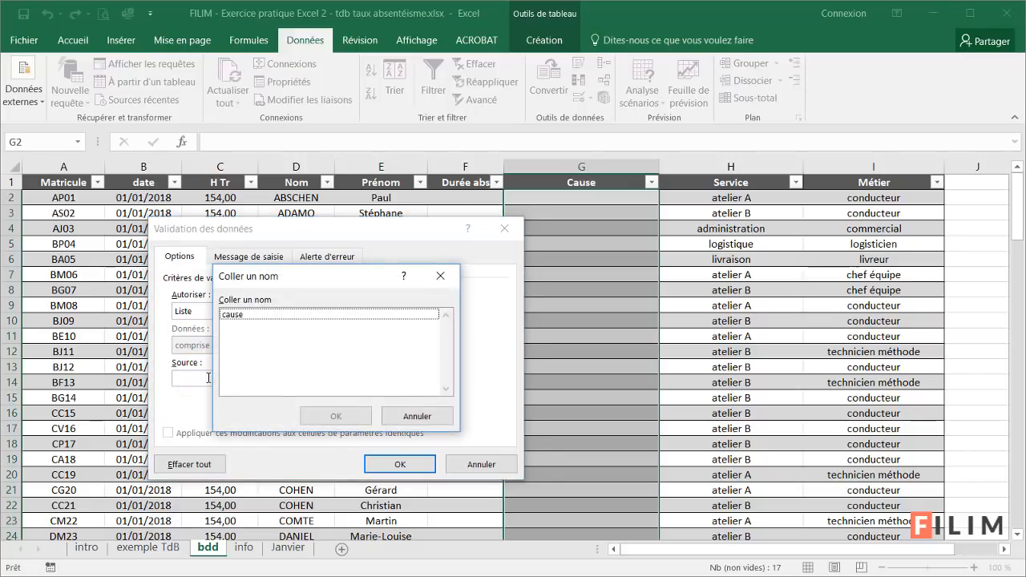
pyautogui.click(275, 315)
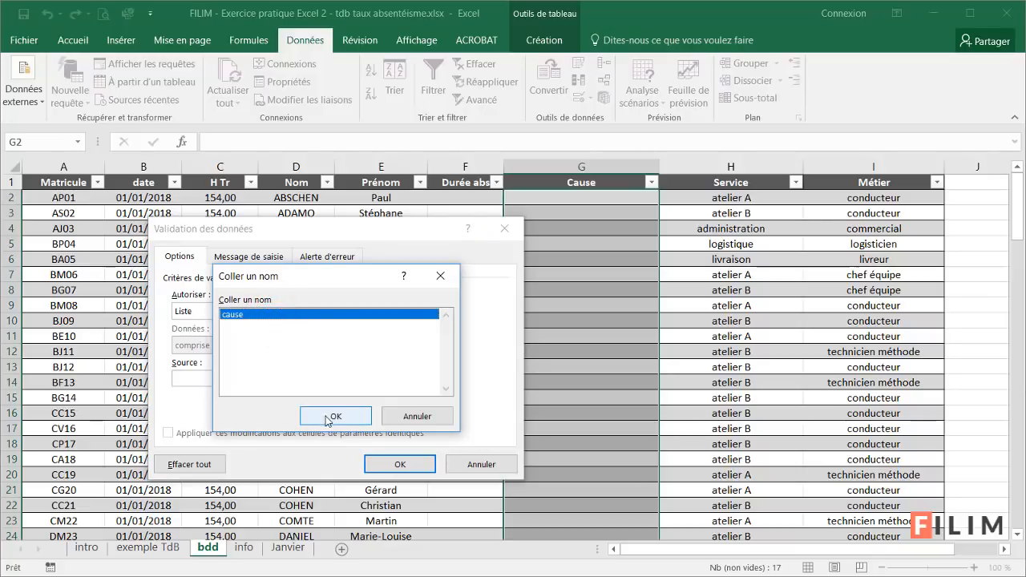
pyautogui.doubleClick(327, 314)
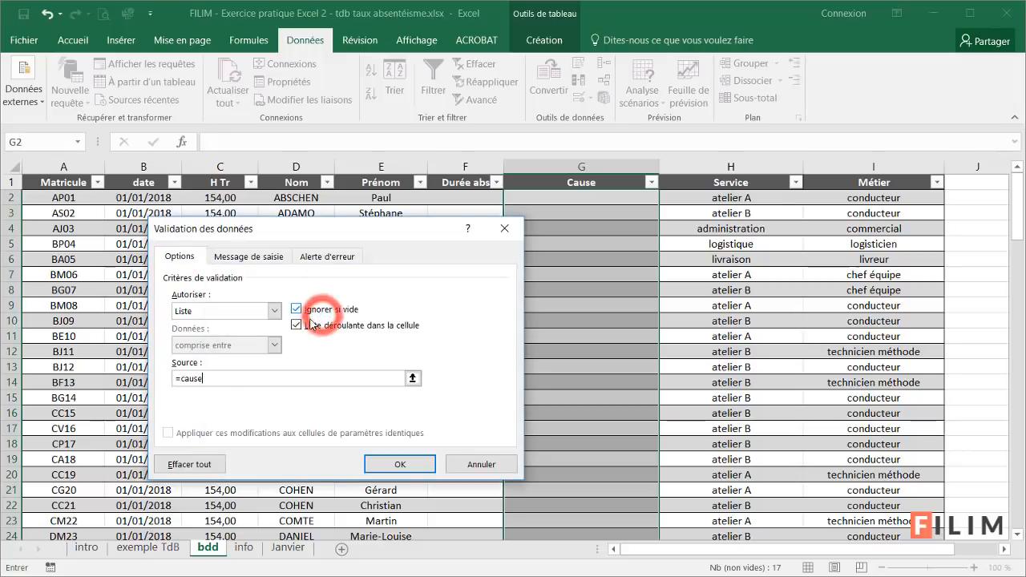
pyautogui.click(400, 464)
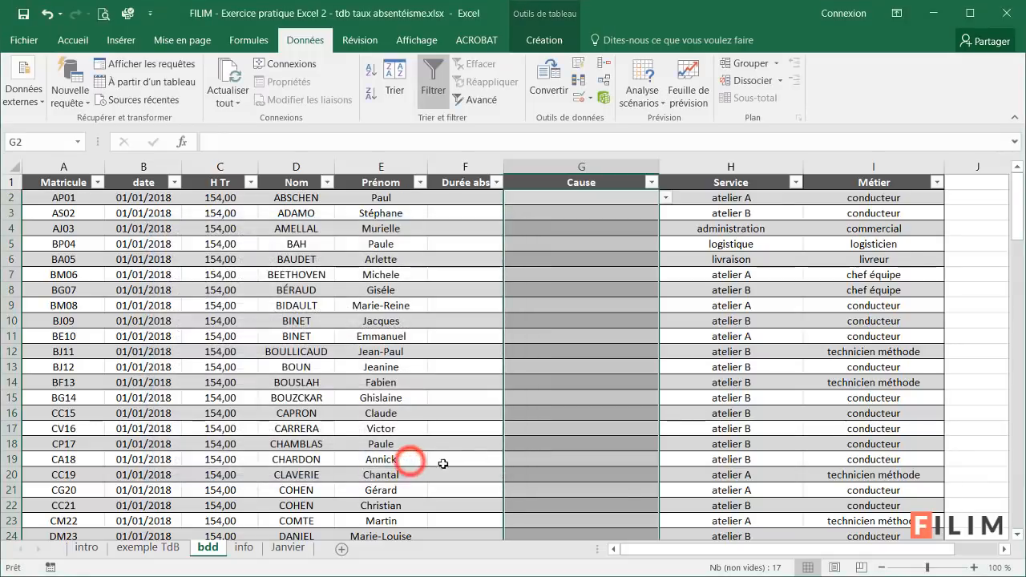
# Examine the existing Cause entries in the bdd table, from G36:G43 down to the last records.
pyautogui.scroll(-2, 571, 355)
pyautogui.scroll(-8, 570, 354)
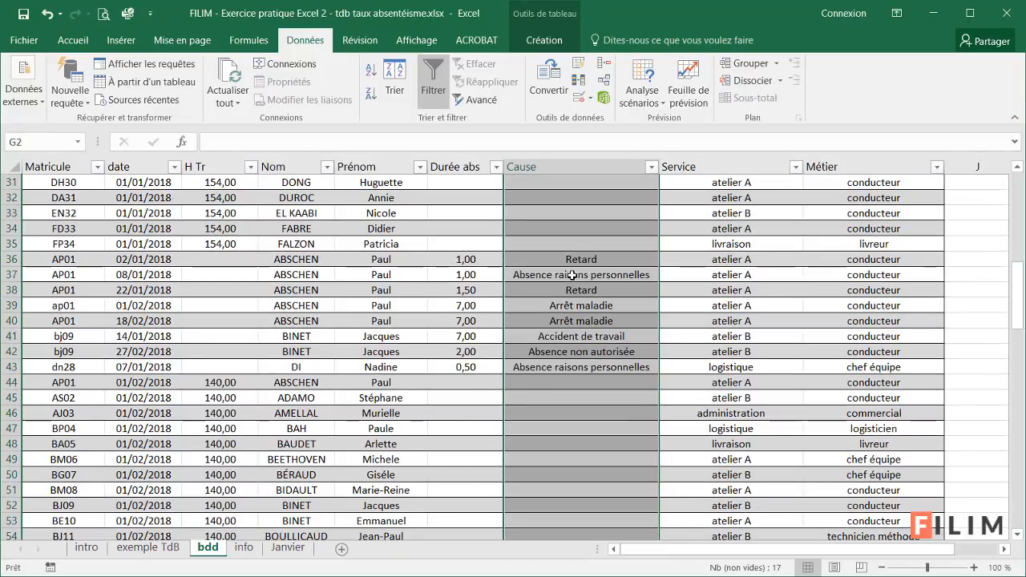
pyautogui.click(566, 258)
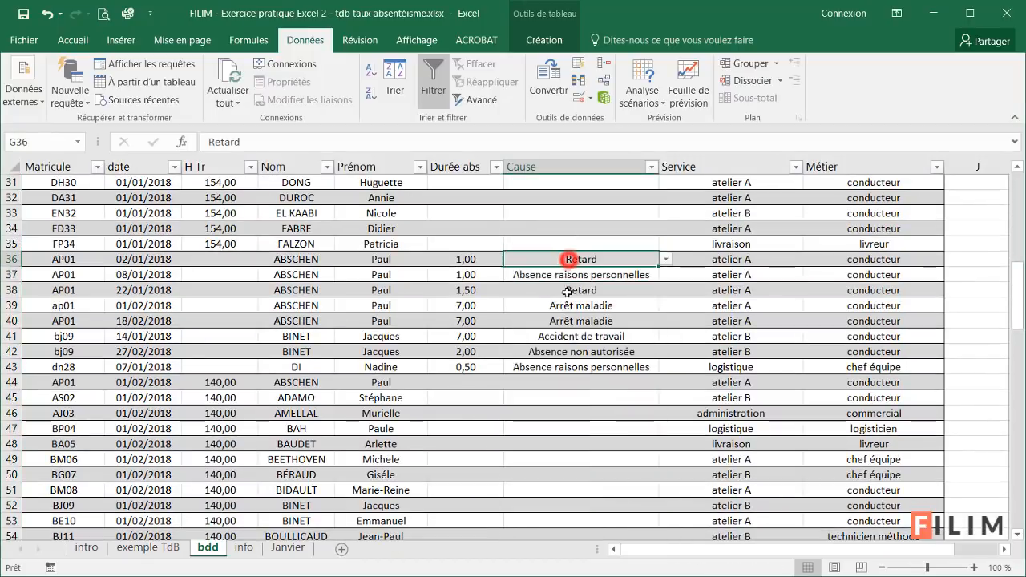
pyautogui.click(566, 290)
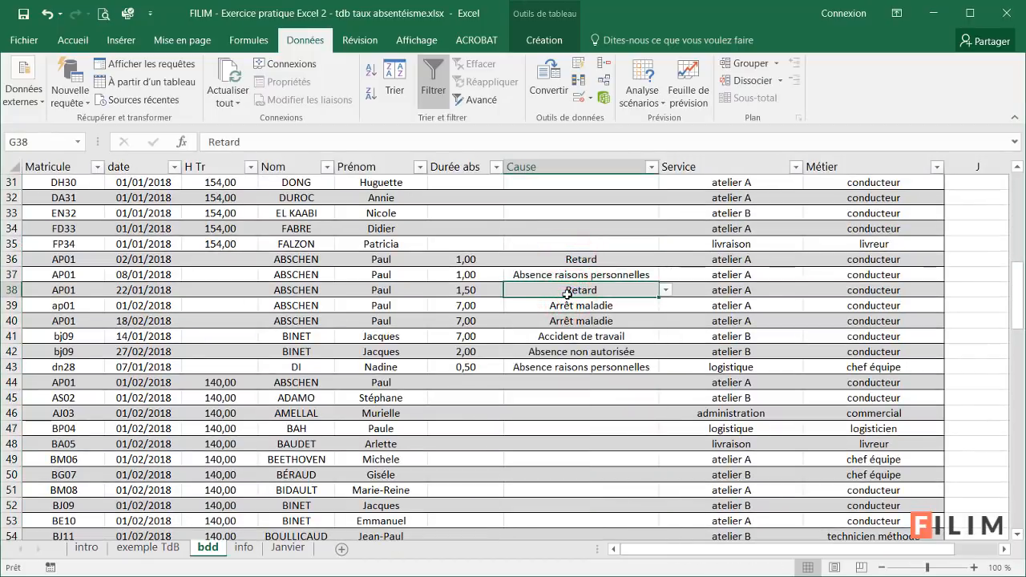
pyautogui.click(581, 274)
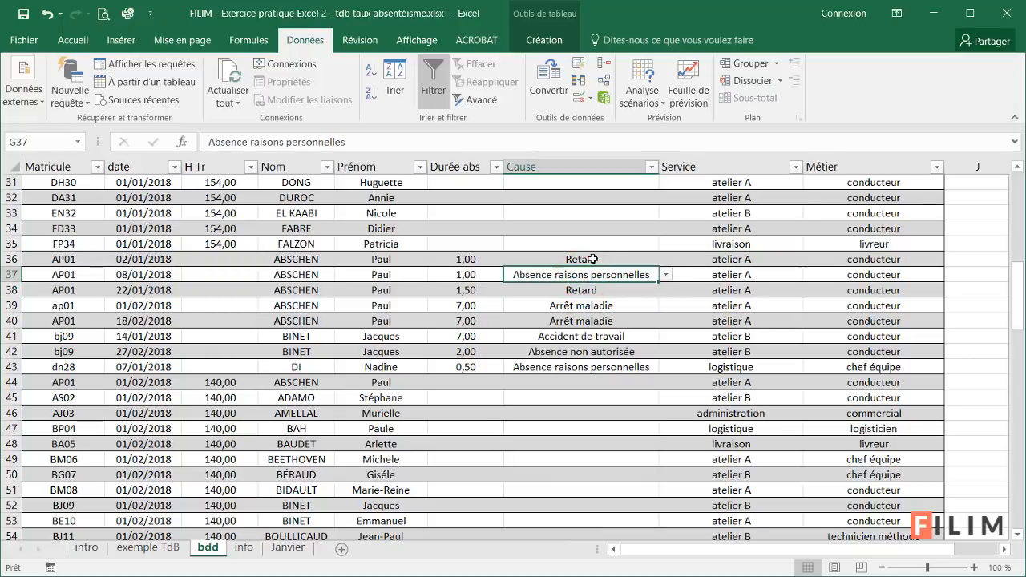
pyautogui.moveTo(592, 259); pyautogui.dragTo(586, 361)
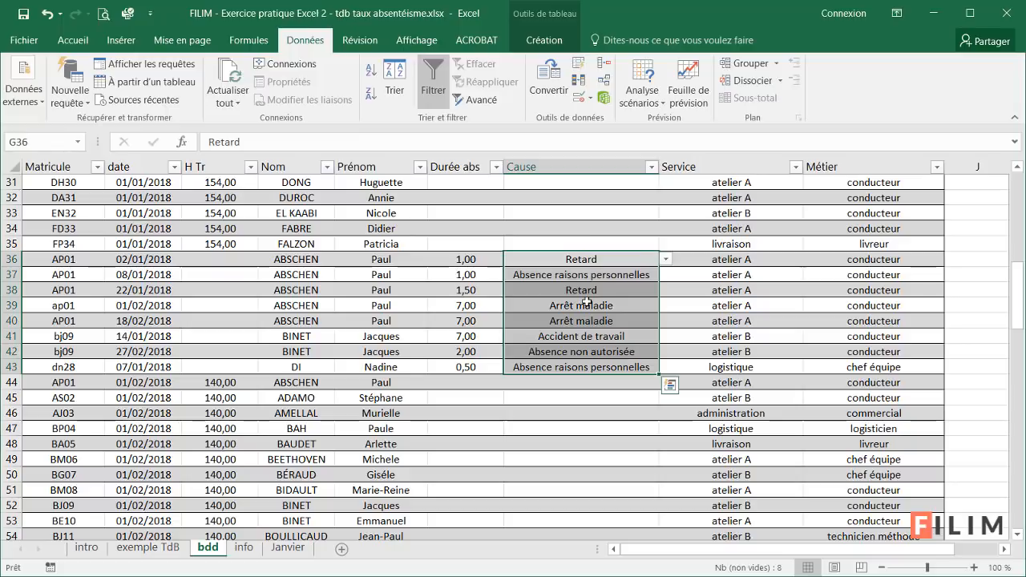
pyautogui.scroll(-20, 522, 372)
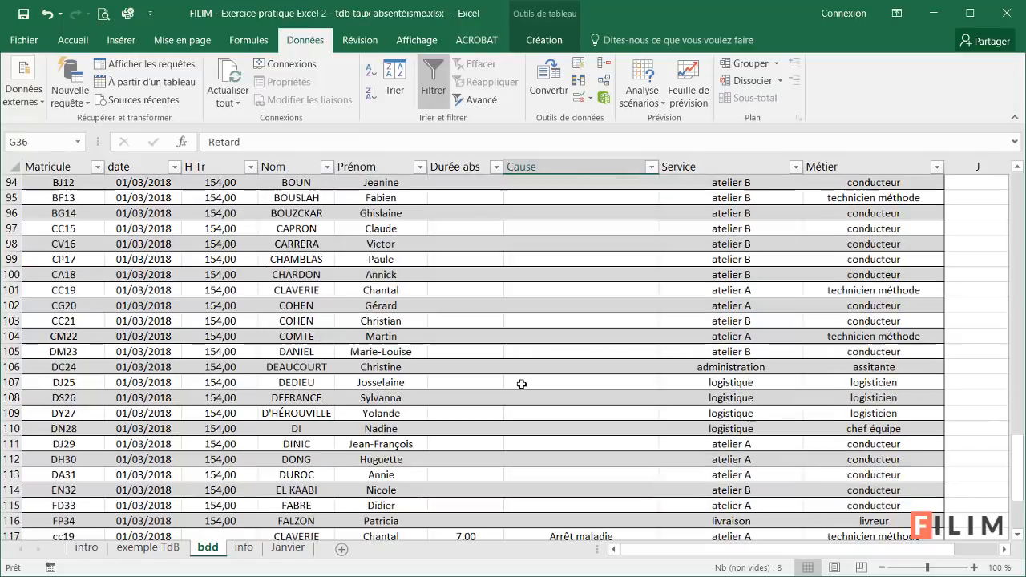
pyautogui.scroll(-6, 522, 384)
pyautogui.scroll(1, 522, 386)
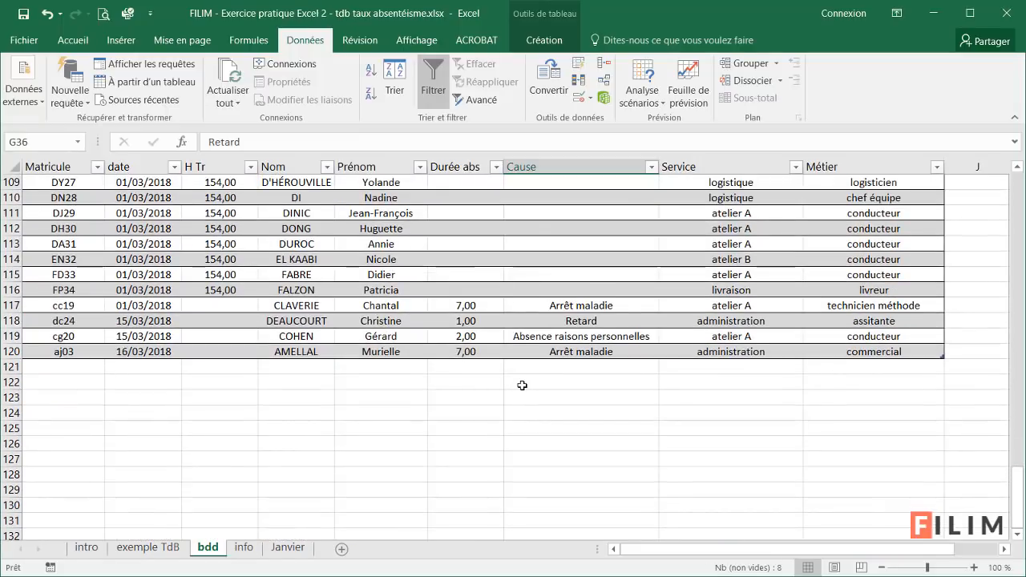
# Add a record in row 121 directly below the bdd table, entering the same employee's matricule as in A104.
pyautogui.click(90, 369)
pyautogui.scroll(1, 91, 375)
pyautogui.scroll(1, 94, 336)
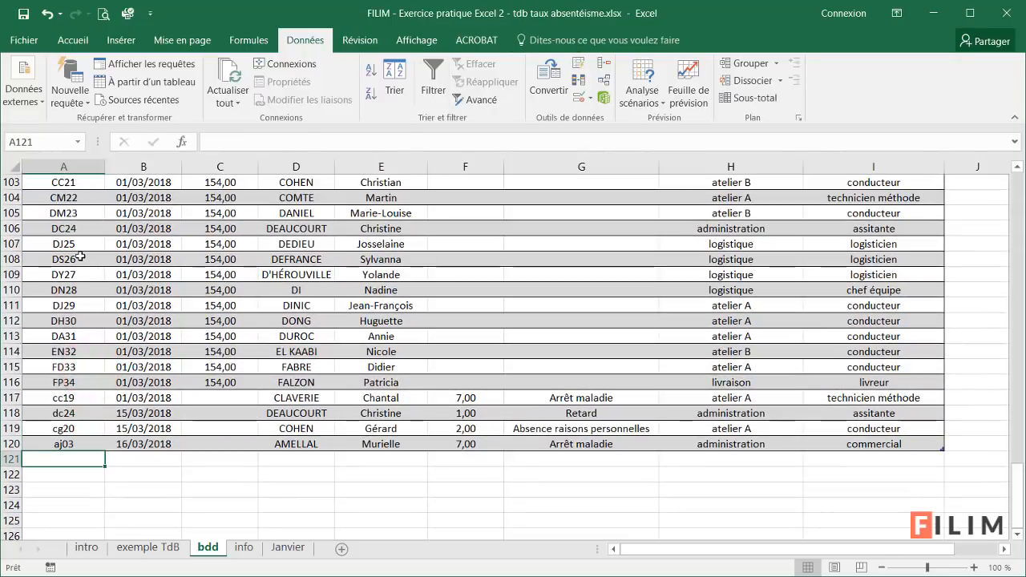
pyautogui.click(85, 195)
pyautogui.click(83, 458)
pyautogui.scroll(-1, 88, 464)
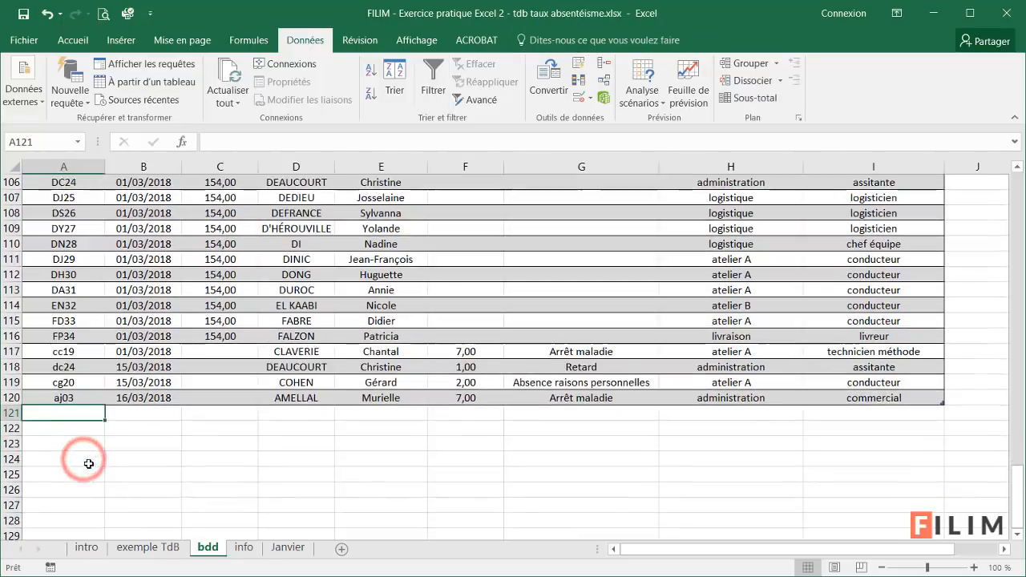
pyautogui.scroll(-2, 89, 467)
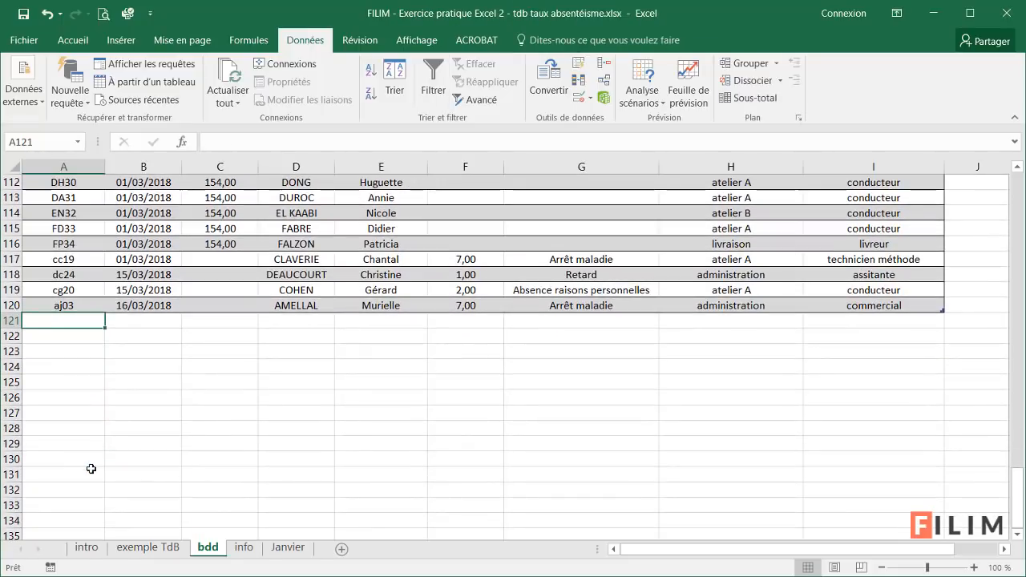
pyautogui.write('CM22')
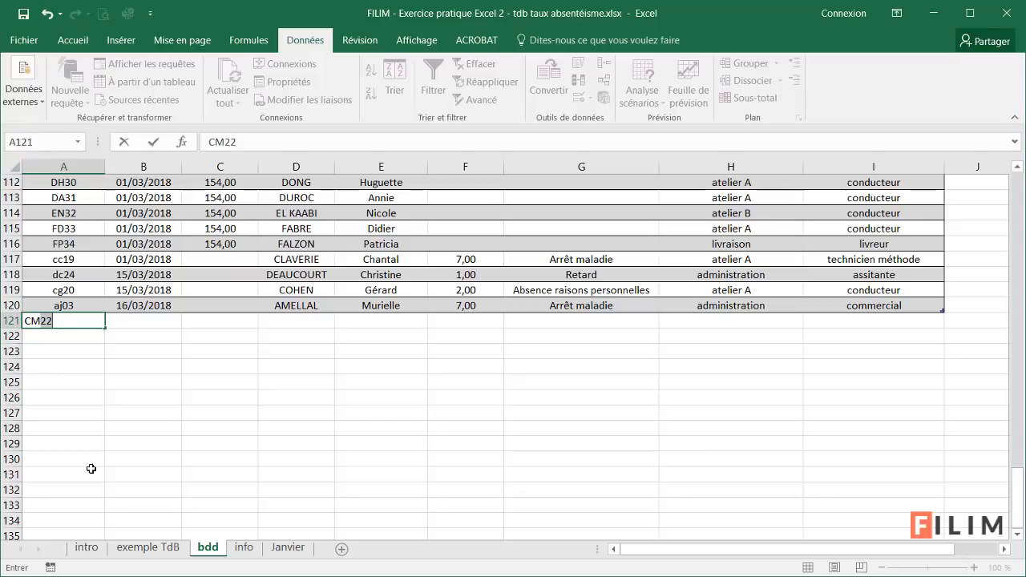
pyautogui.press('Tab')
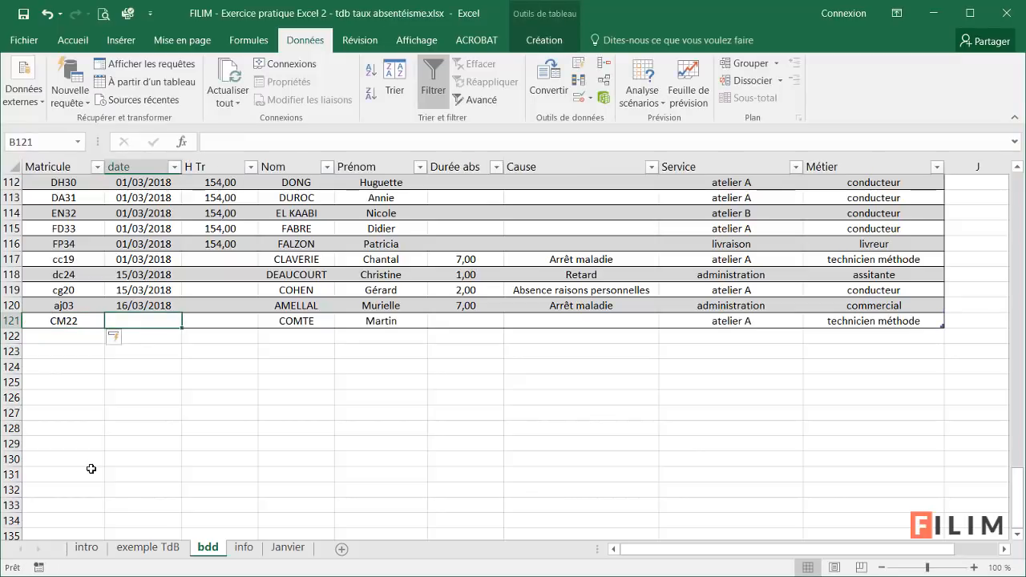
# Set the date in row 121 to 16/3/18 and the Durée abs to 1, leaving H Tr empty.
pyautogui.write('16/3/18')
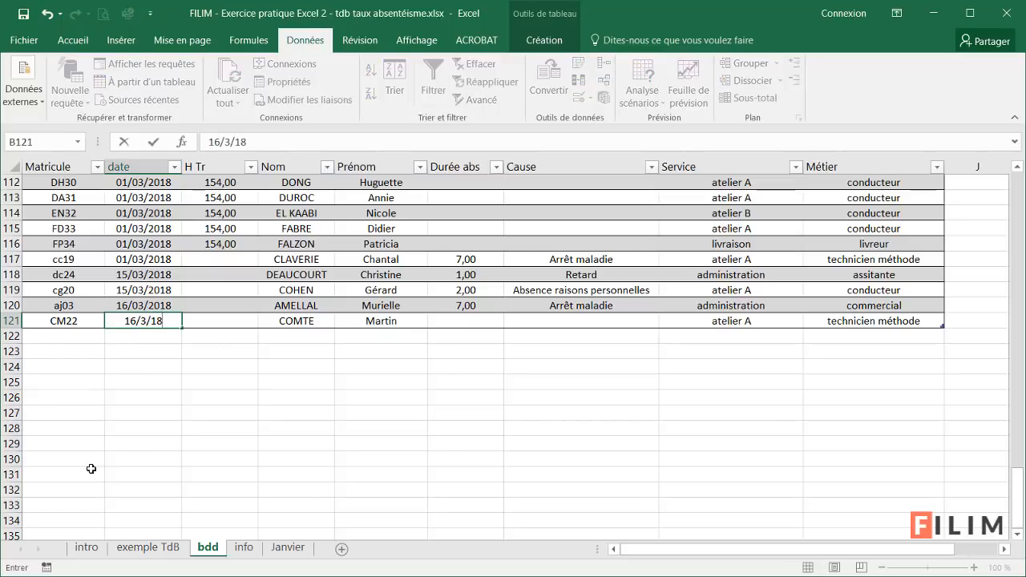
pyautogui.press('Tab')
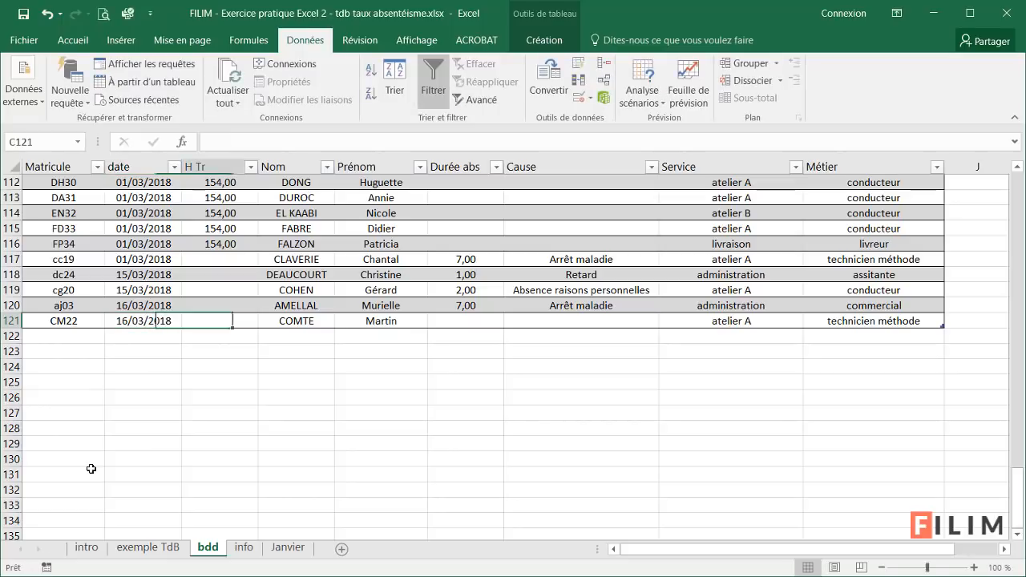
pyautogui.press('Tab')
pyautogui.press('Tab')
pyautogui.press('Tab')
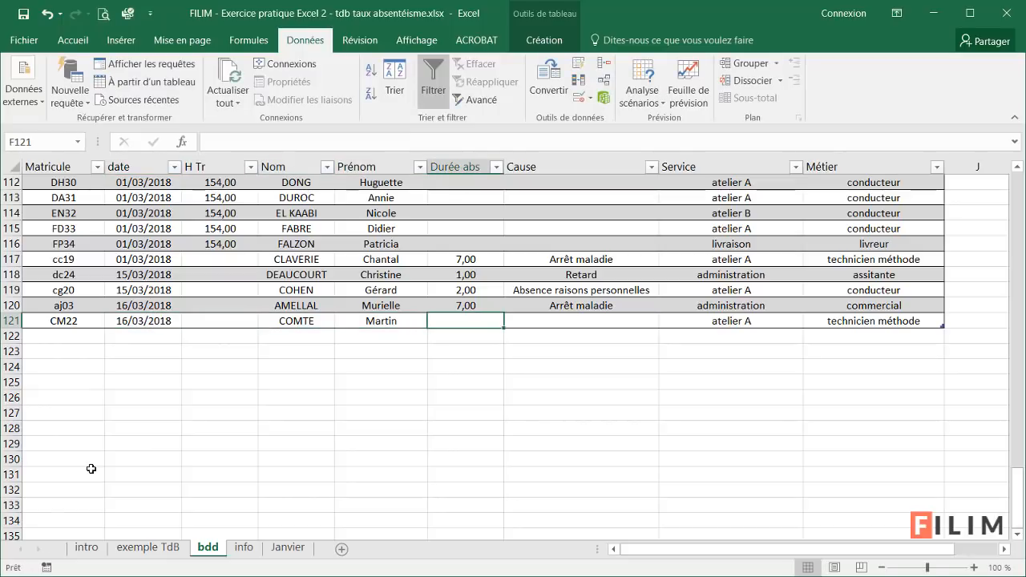
pyautogui.write('1')
pyautogui.press('Tab')
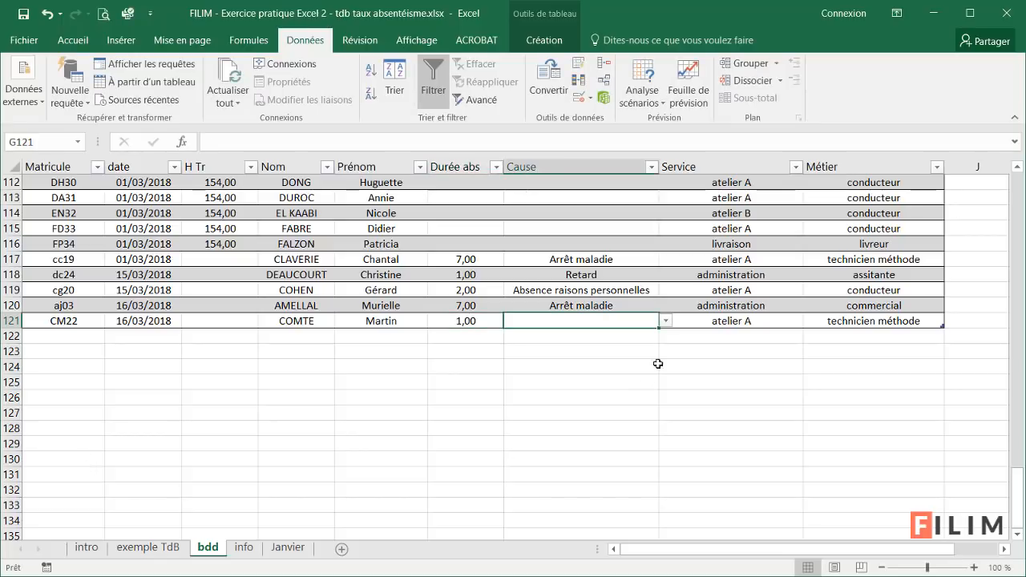
# Choose Retard from the drop-down list as the Cause in G121.
pyautogui.click(666, 321)
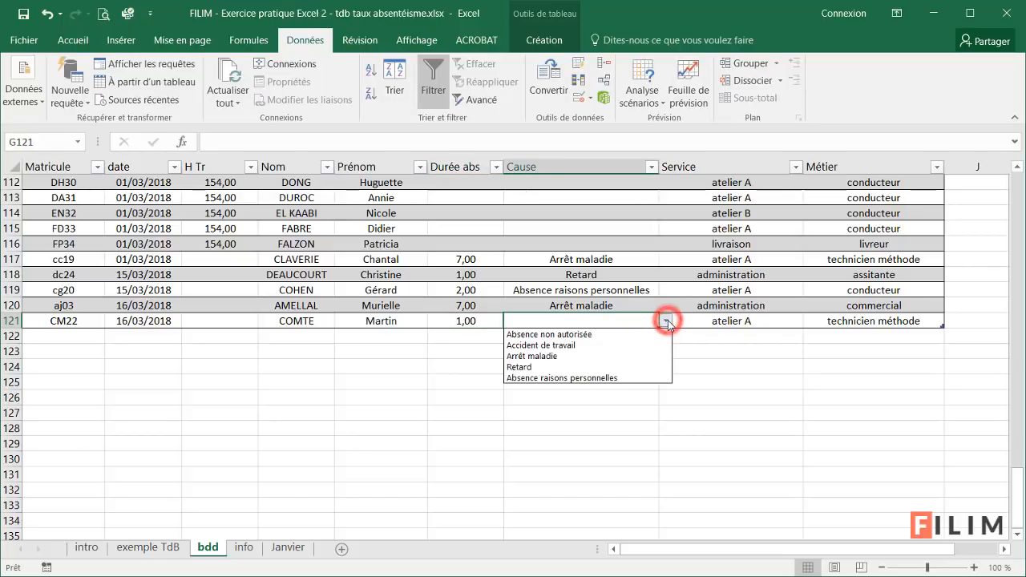
pyautogui.click(600, 368)
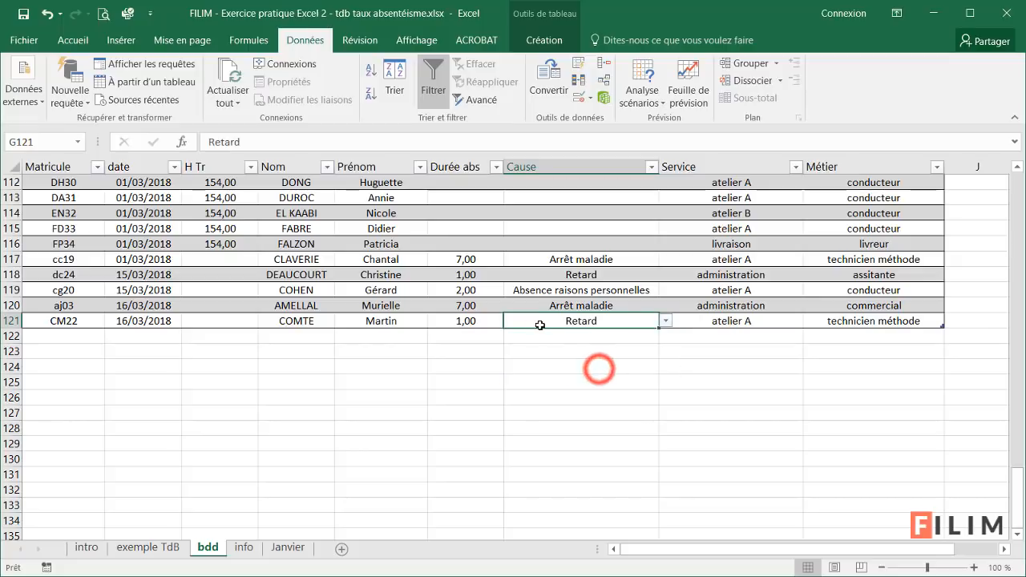
pyautogui.click(592, 354)
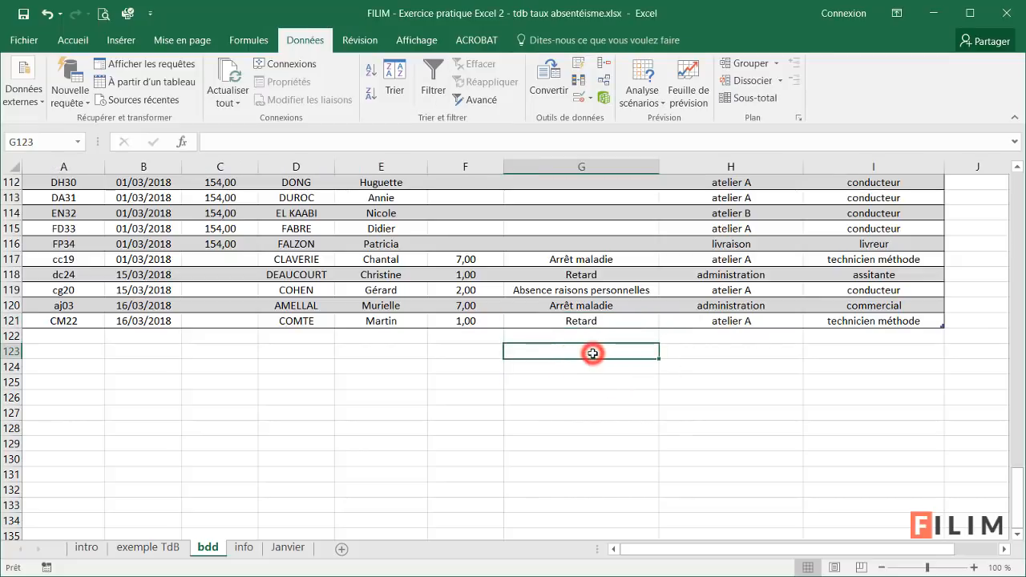
# Review the Cause column of the bdd table and the sample dashboard on the exemple TdB sheet.
pyautogui.click(570, 228)
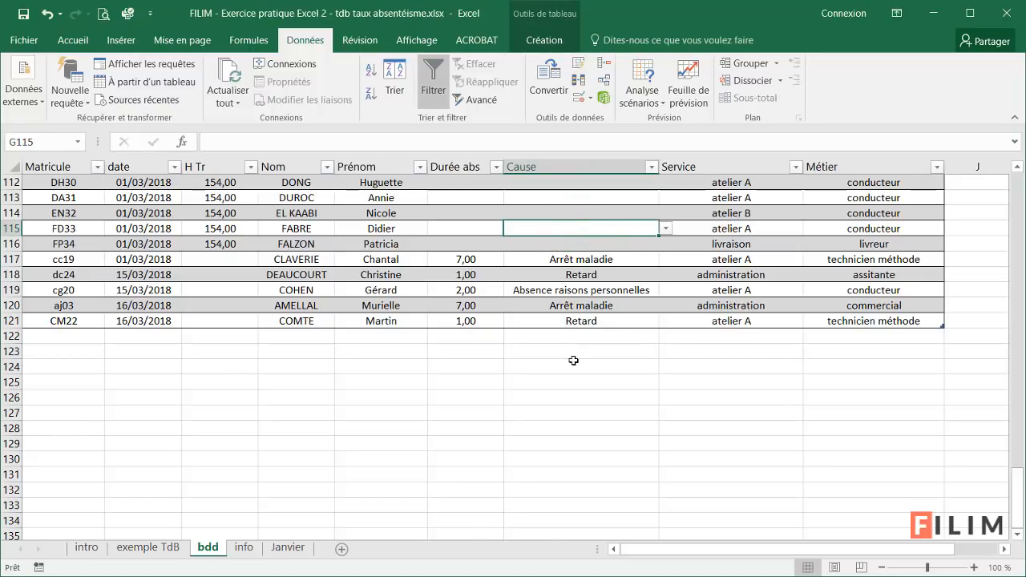
pyautogui.scroll(20, 573, 360)
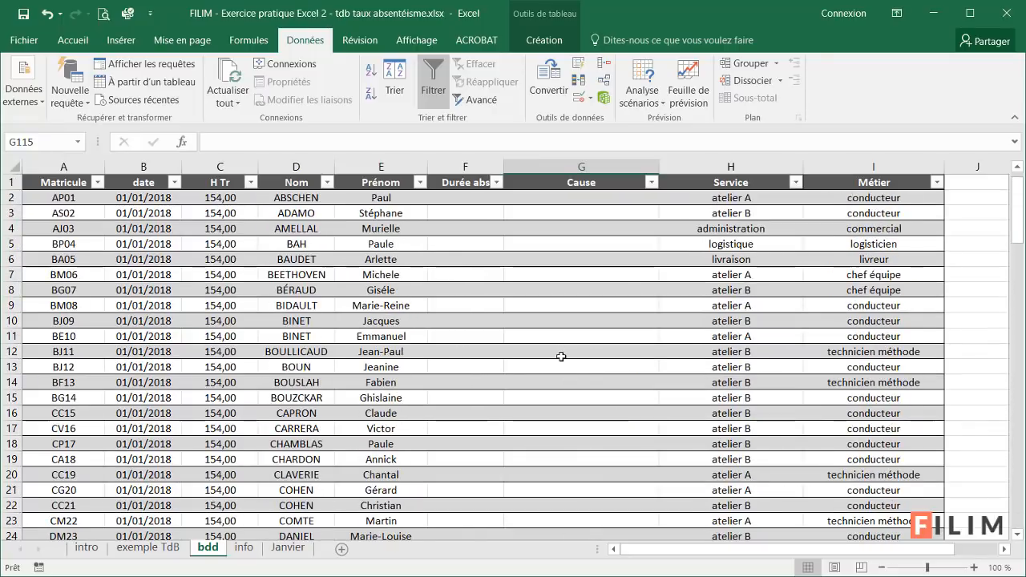
pyautogui.scroll(-6, 561, 357)
pyautogui.scroll(6, 561, 359)
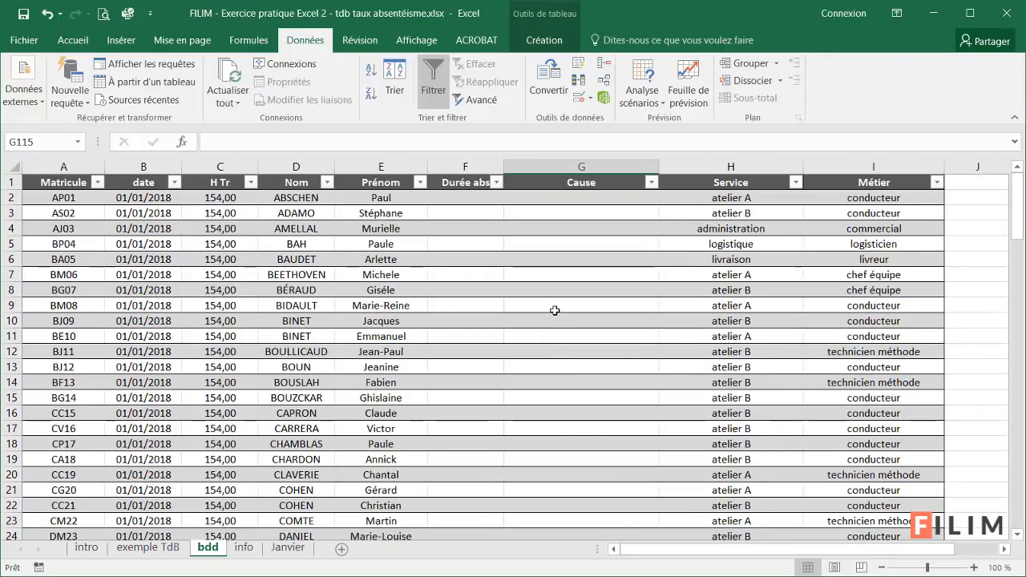
pyautogui.click(555, 309)
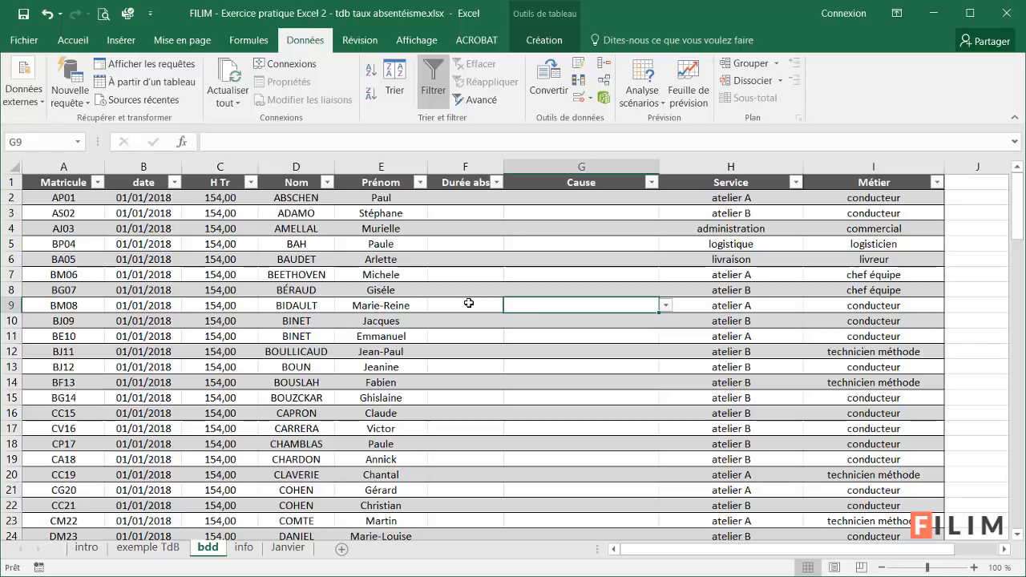
pyautogui.click(164, 552)
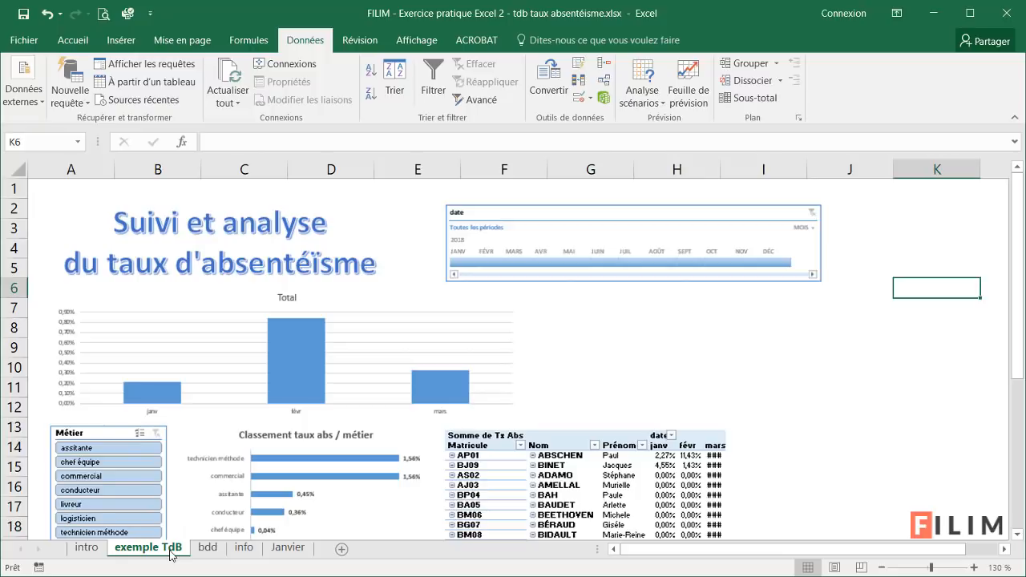
pyautogui.click(157, 355)
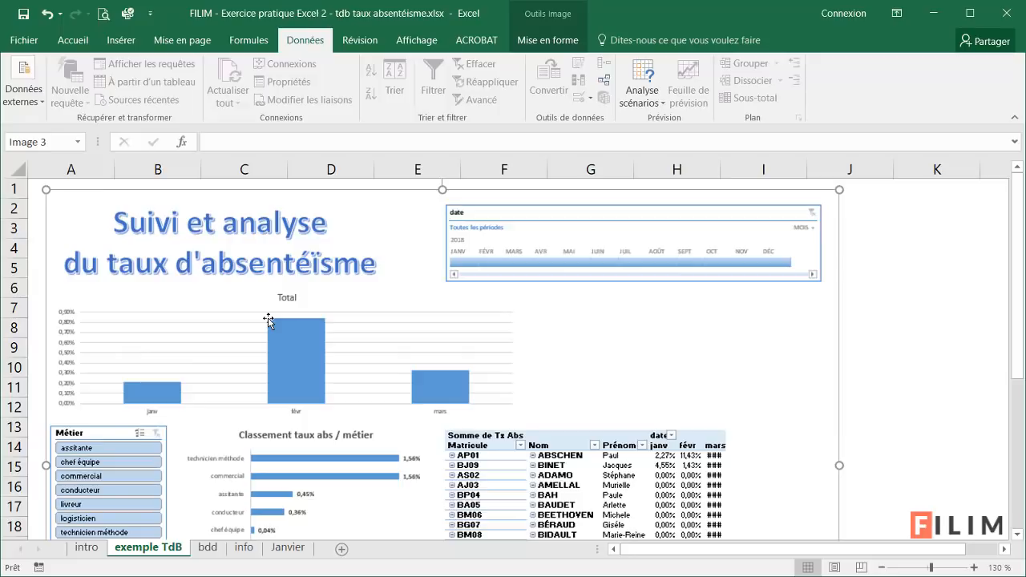
# Create a pivot table from the bdd_abs table on a new worksheet.
pyautogui.click(213, 548)
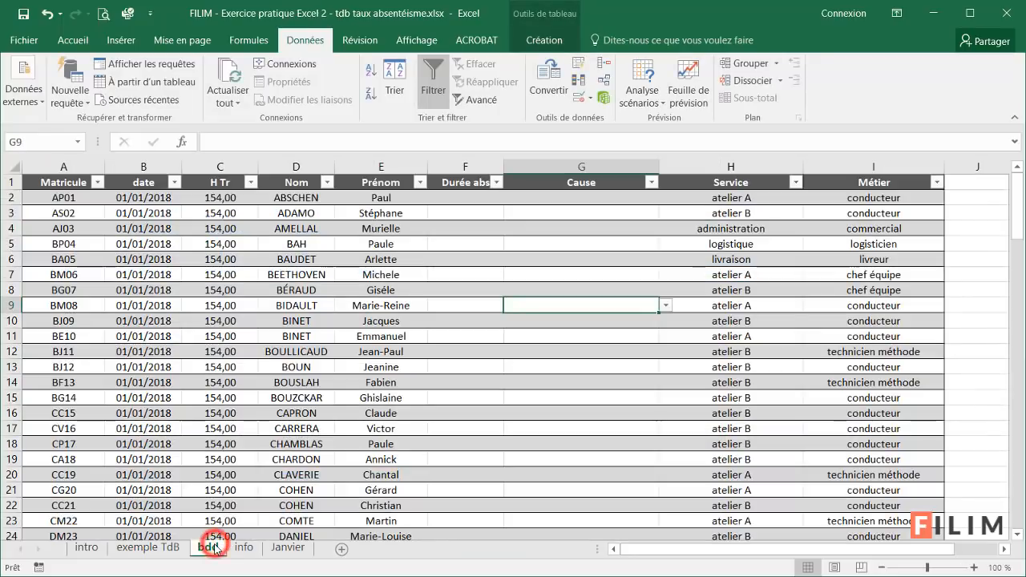
pyautogui.click(307, 319)
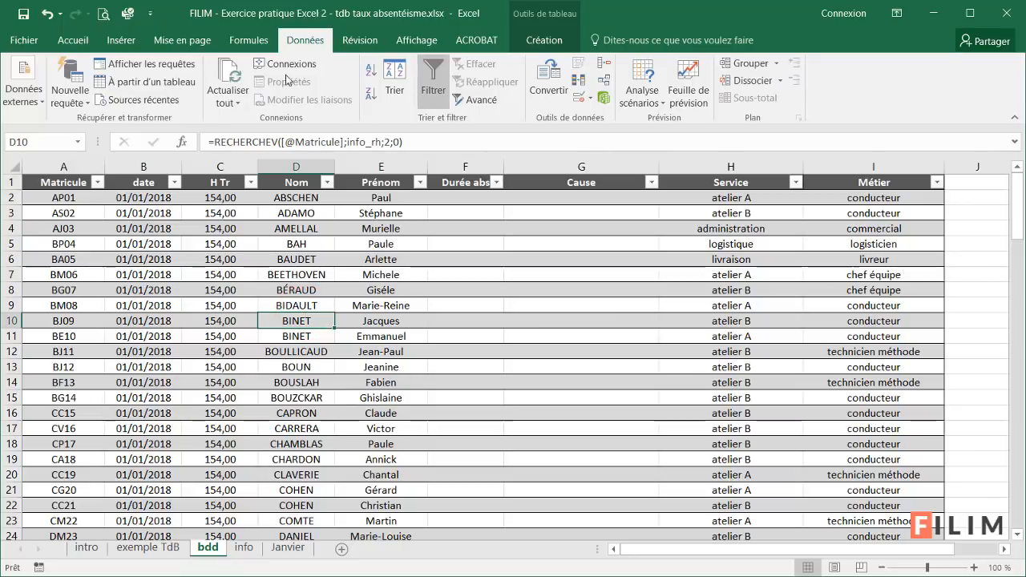
pyautogui.click(561, 20)
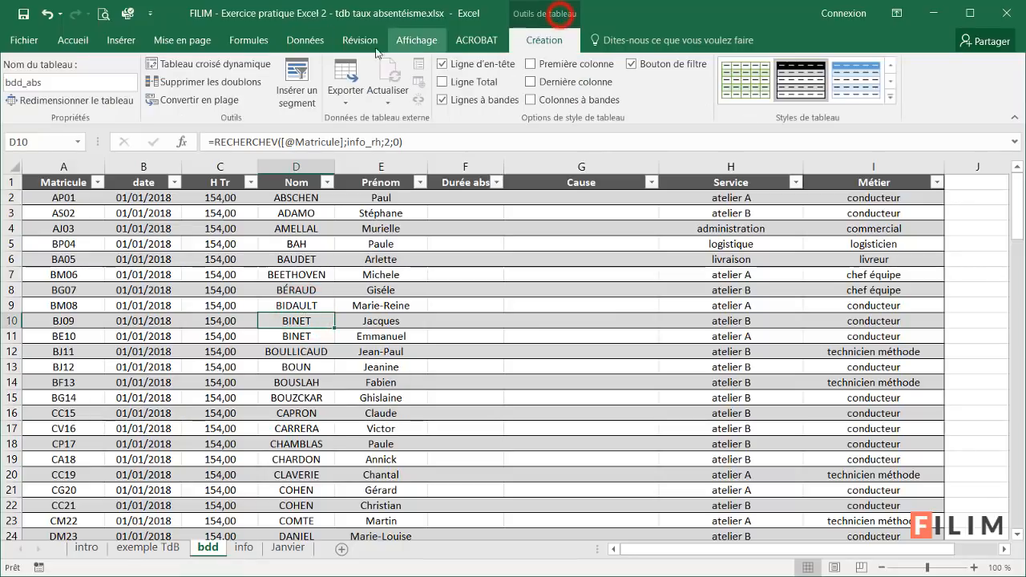
pyautogui.click(240, 64)
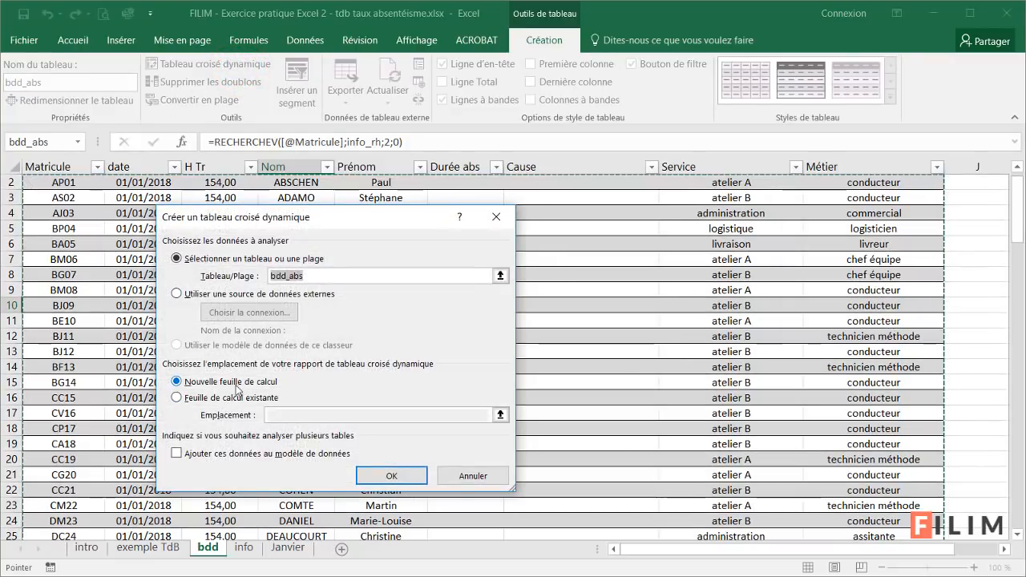
pyautogui.click(384, 476)
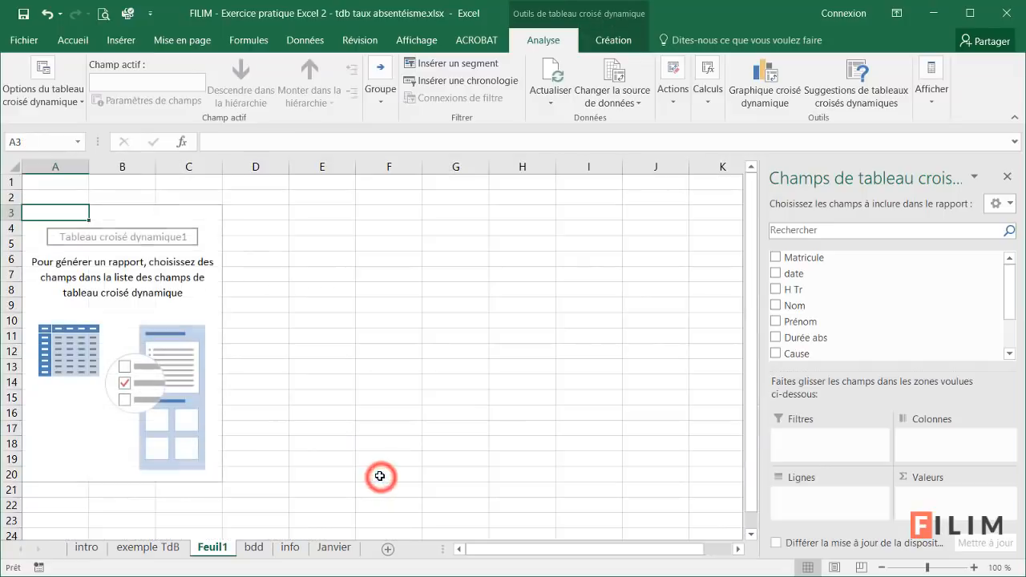
# Rename the new pivot table sheet as TdB Abs.
pyautogui.doubleClick(211, 545)
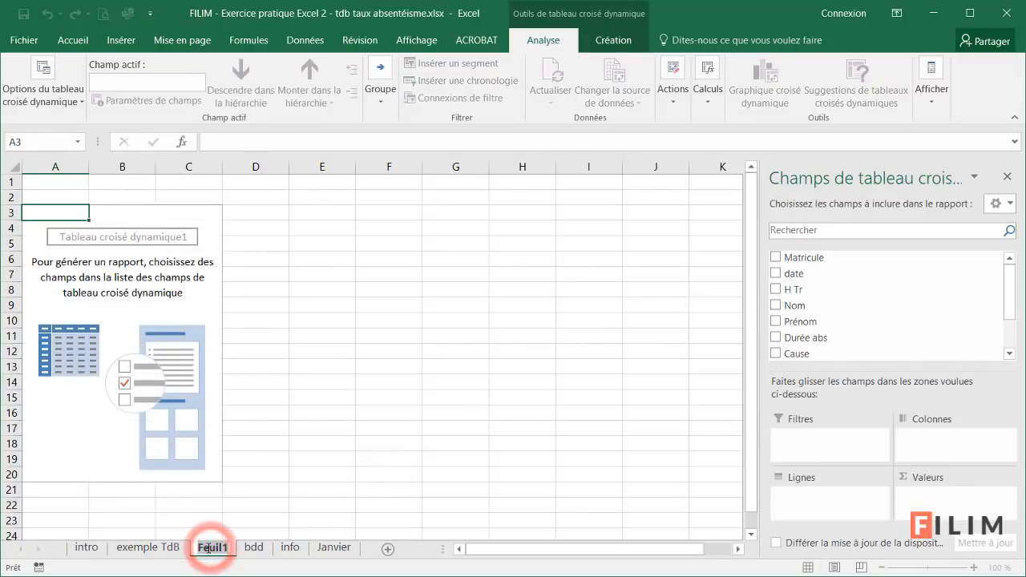
pyautogui.write('Td')
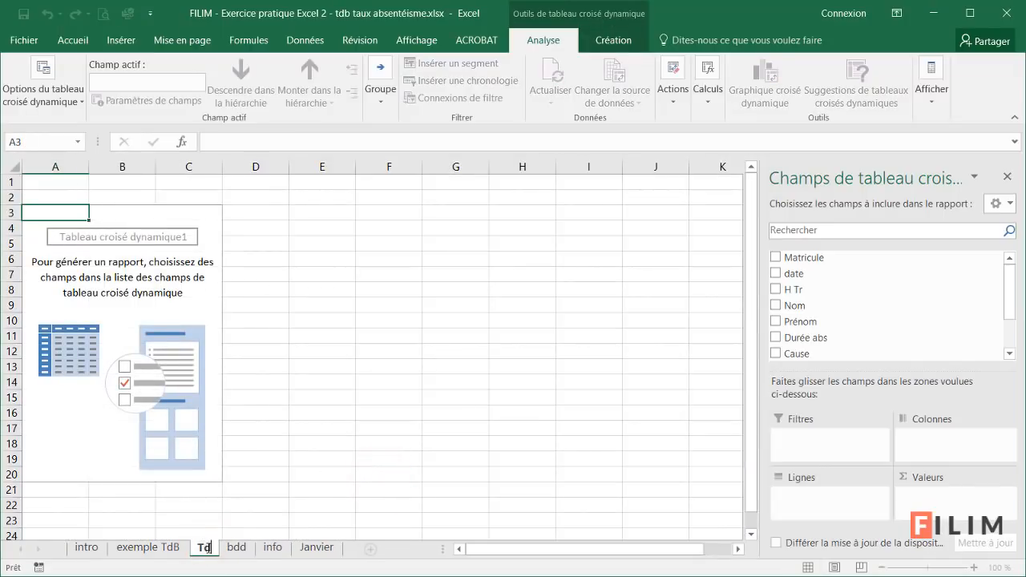
pyautogui.write('B Abs')
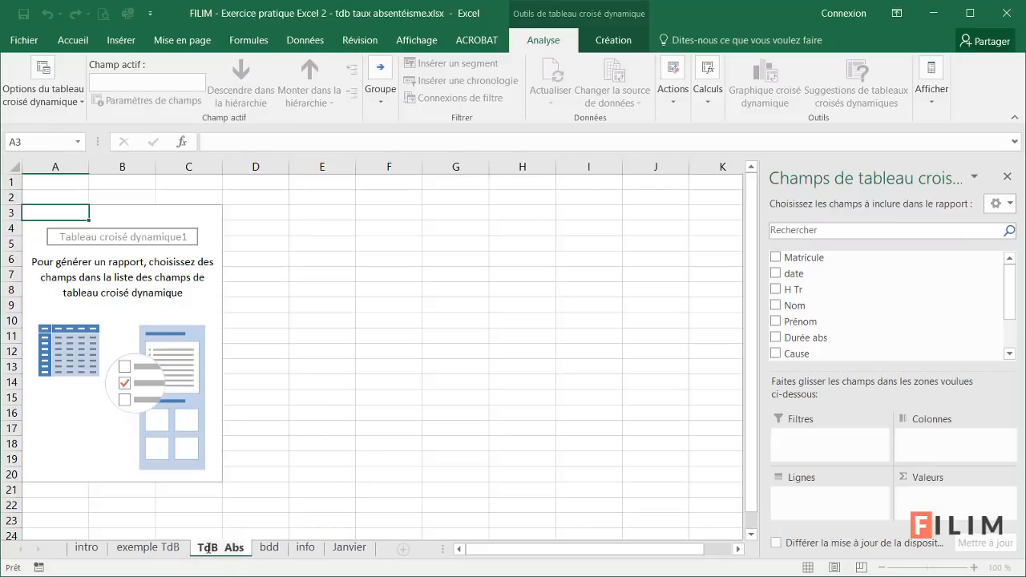
pyautogui.press('Return')
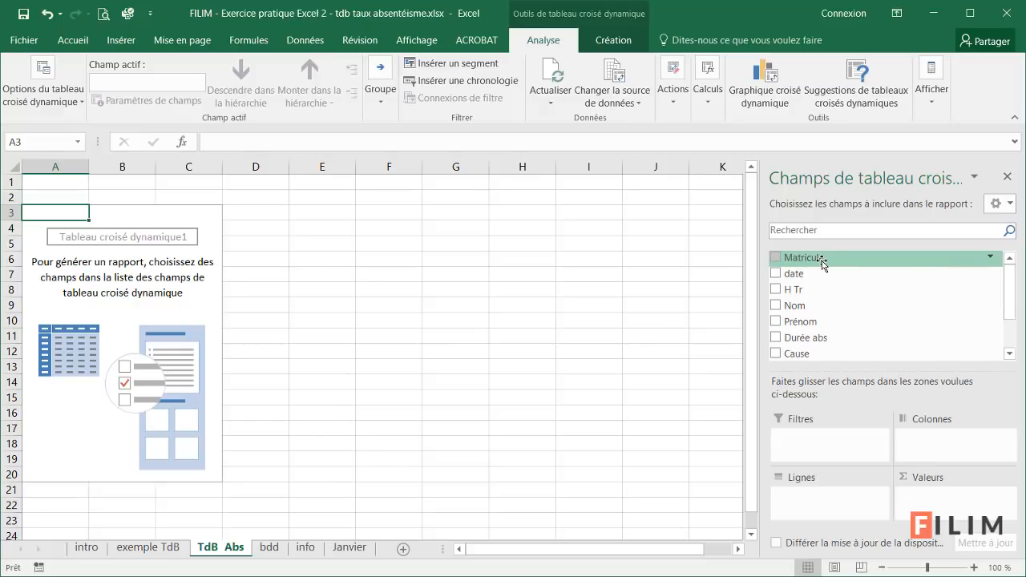
# Following the model on the exemple TdB sheet, add Matricule, Nom and Prénom as row fields of the TdB Abs pivot table.
pyautogui.click(148, 547)
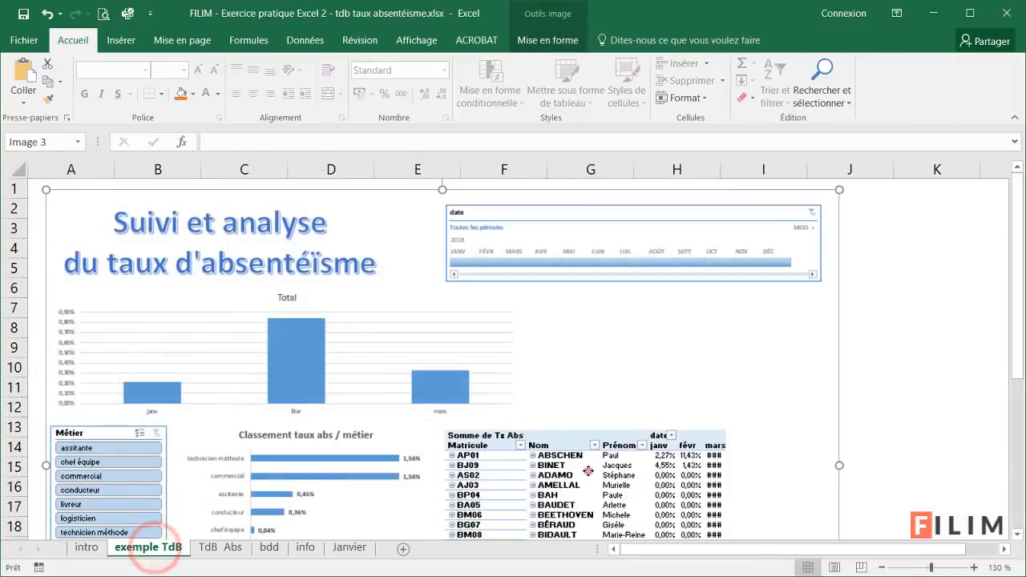
pyautogui.click(588, 471)
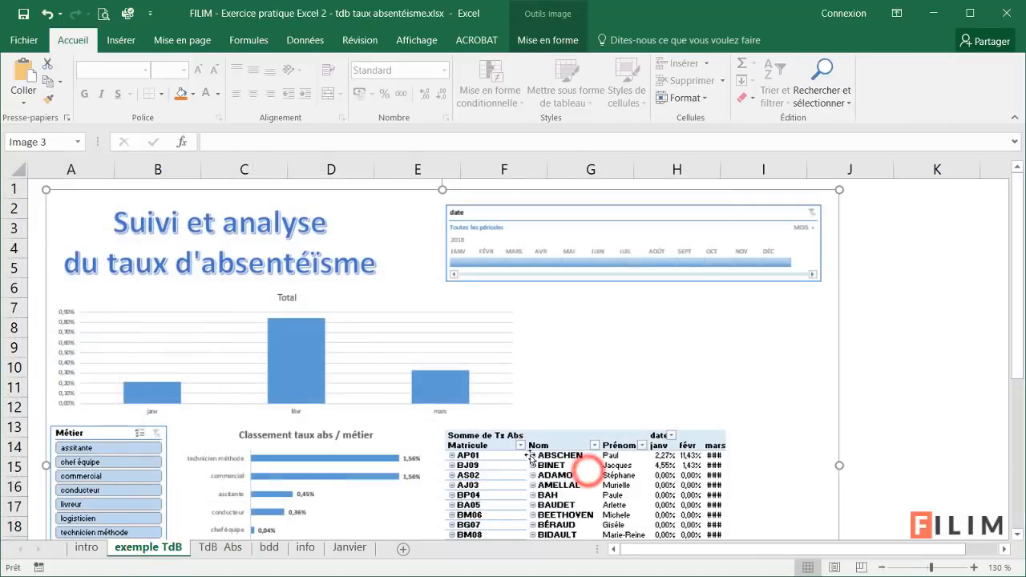
pyautogui.click(570, 479)
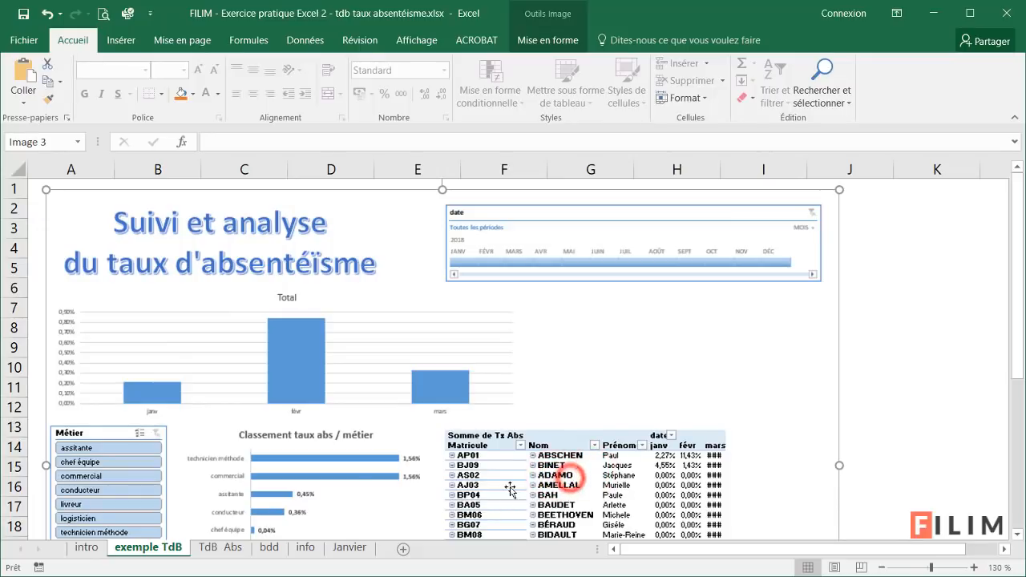
pyautogui.click(201, 547)
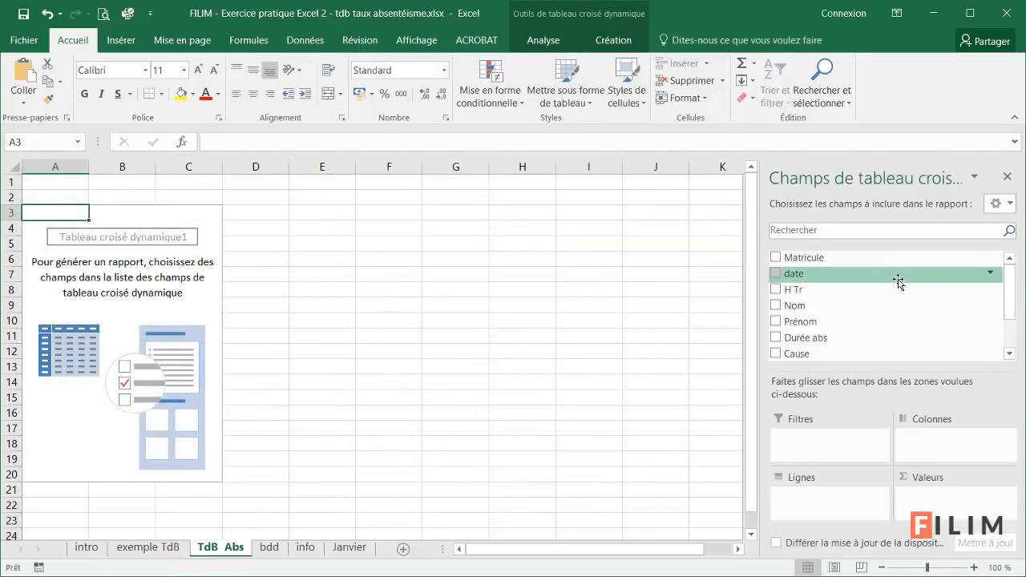
pyautogui.moveTo(845, 259); pyautogui.dragTo(813, 500)
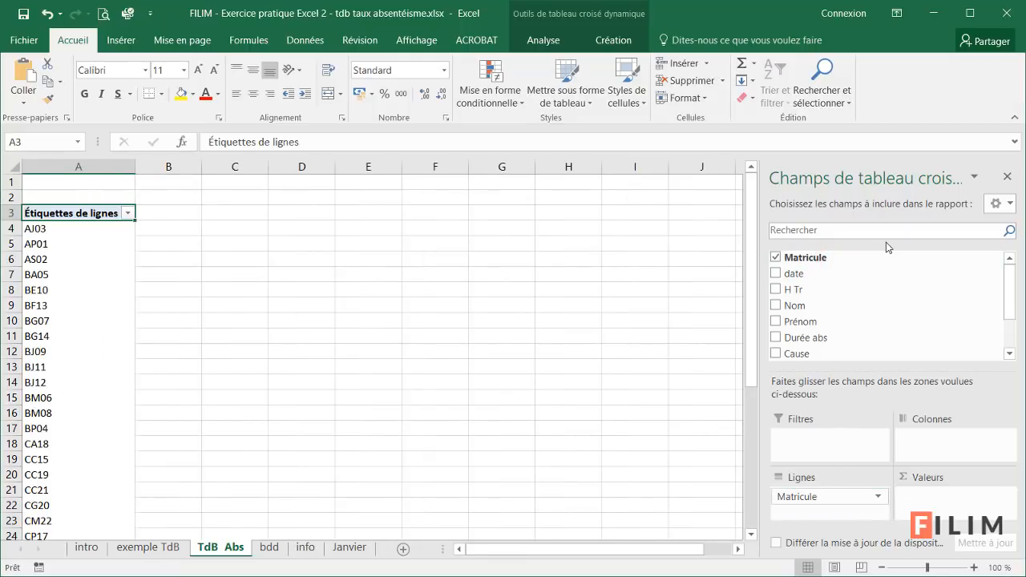
pyautogui.click(867, 311)
pyautogui.moveTo(800, 323); pyautogui.dragTo(799, 323)
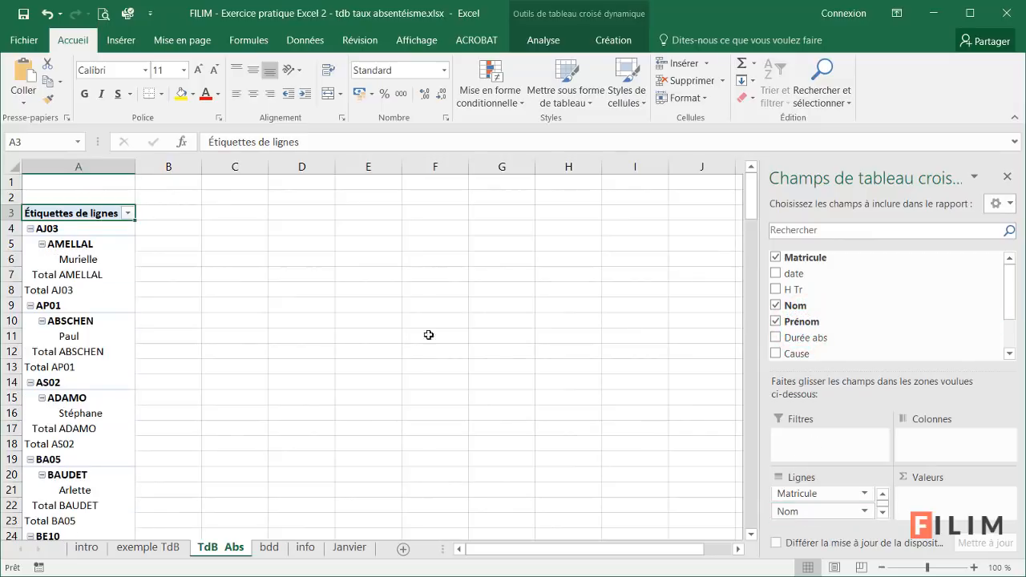
# Change the pivot table's report layout to tabular form.
pyautogui.click(89, 262)
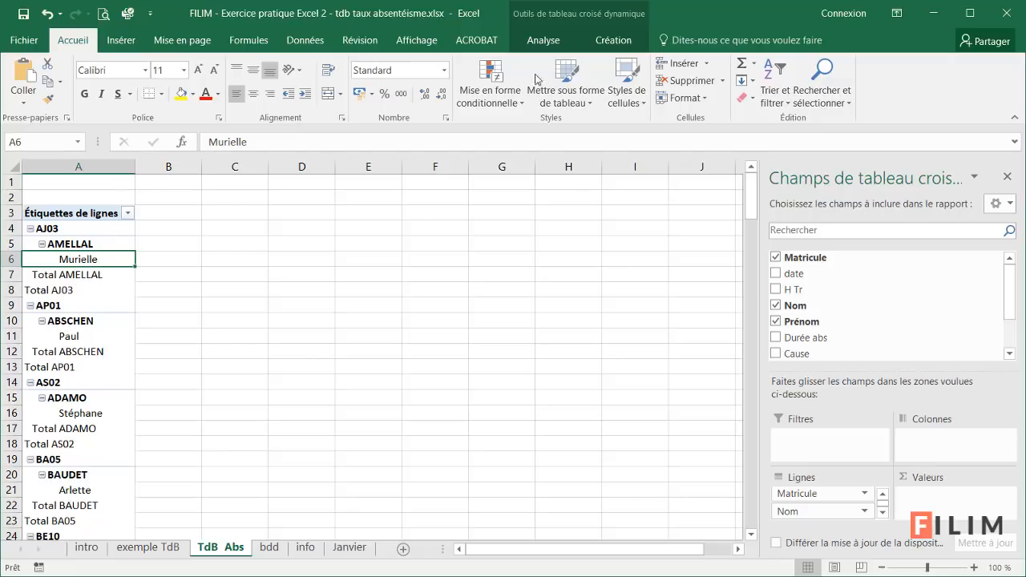
pyautogui.click(609, 40)
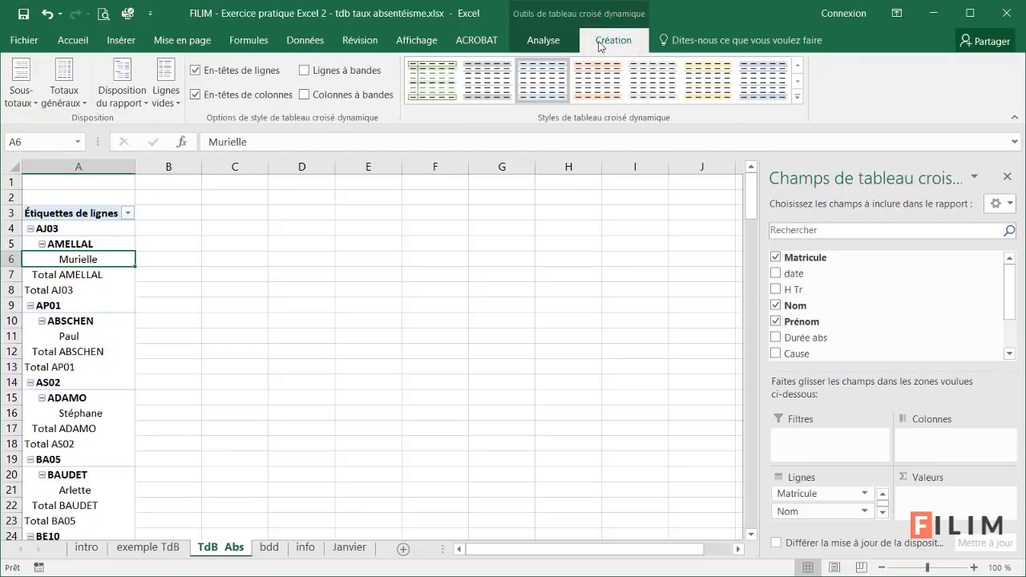
pyautogui.click(122, 84)
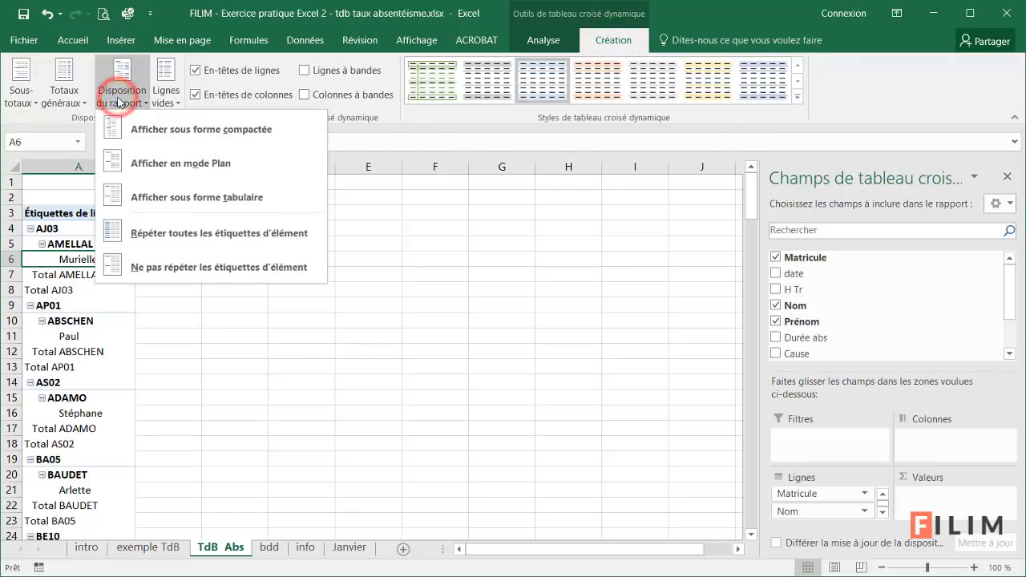
pyautogui.click(204, 206)
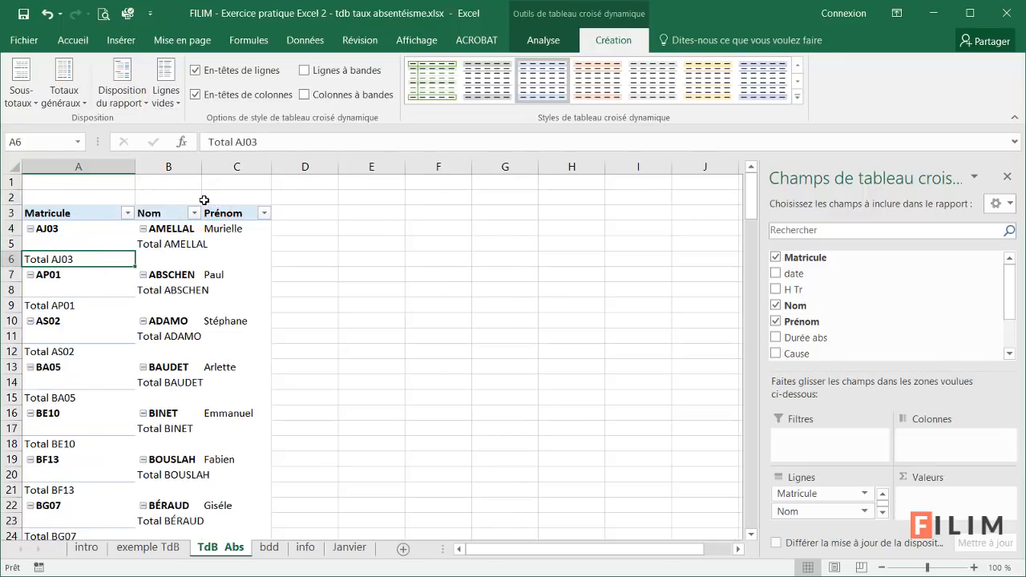
# Hide all subtotals in the pivot table and fit the Matricule column's width to its contents.
pyautogui.click(147, 238)
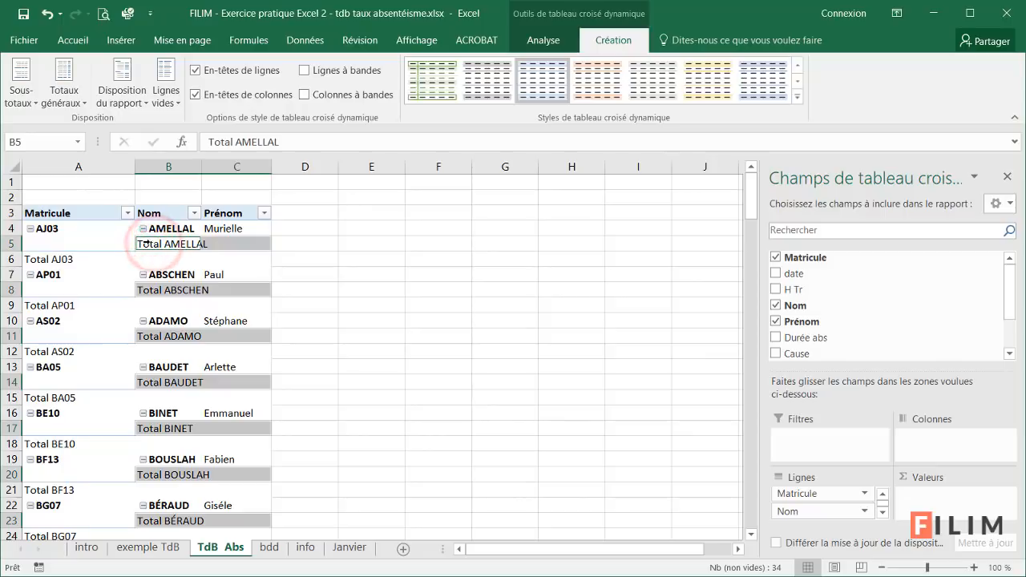
pyautogui.click(23, 83)
pyautogui.click(53, 129)
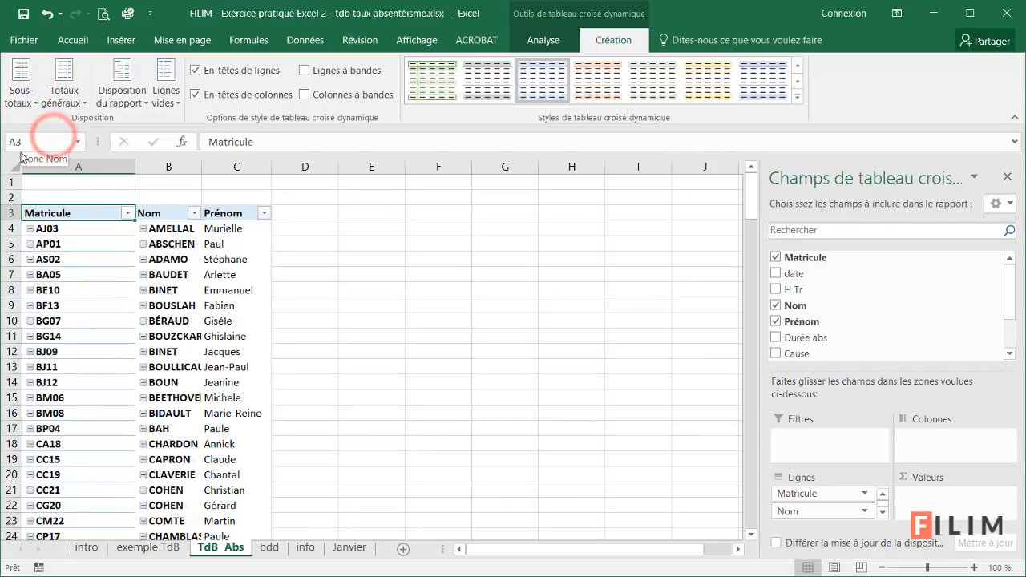
pyautogui.doubleClick(134, 167)
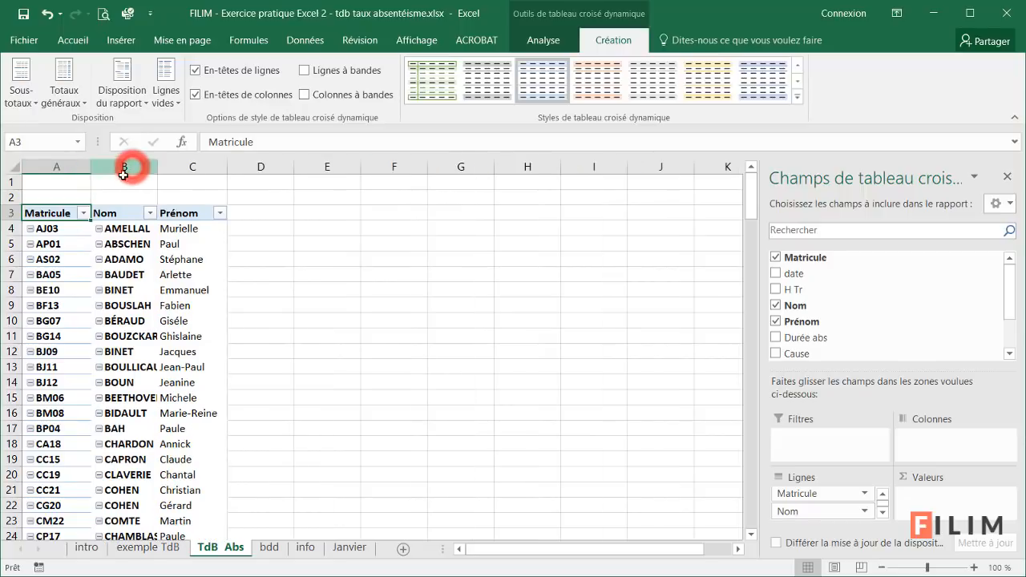
# Add Durée abs to the pivot table's values, summarised by Somme.
pyautogui.click(198, 228)
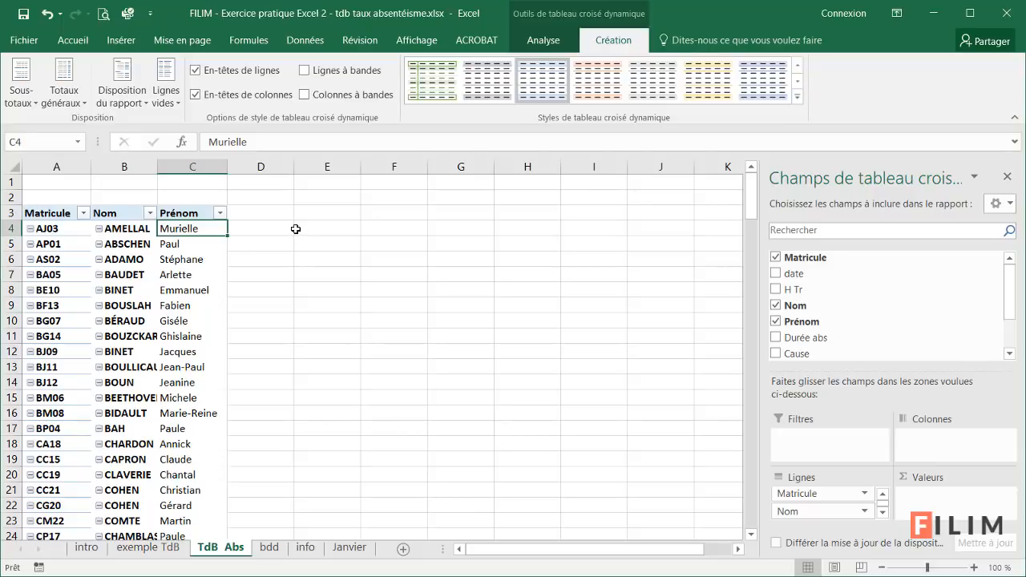
pyautogui.moveTo(1008, 281); pyautogui.dragTo(1011, 321)
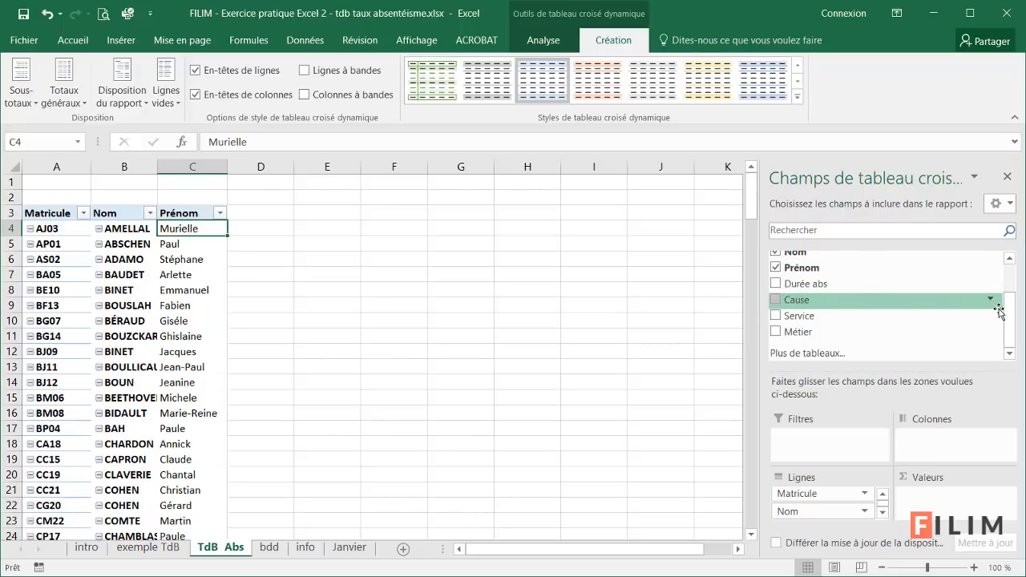
pyautogui.moveTo(944, 505); pyautogui.dragTo(944, 505)
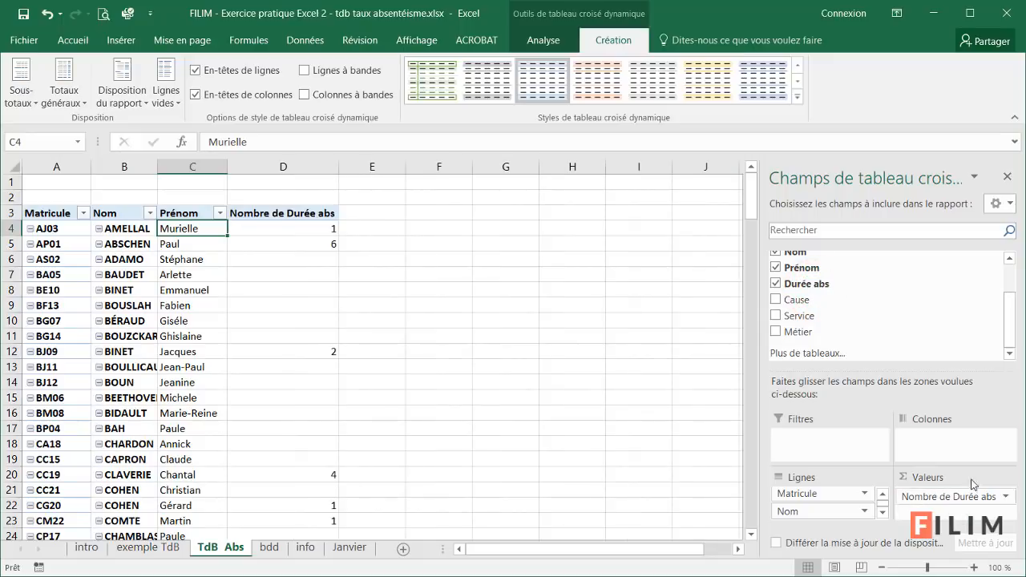
pyautogui.click(941, 497)
pyautogui.click(943, 479)
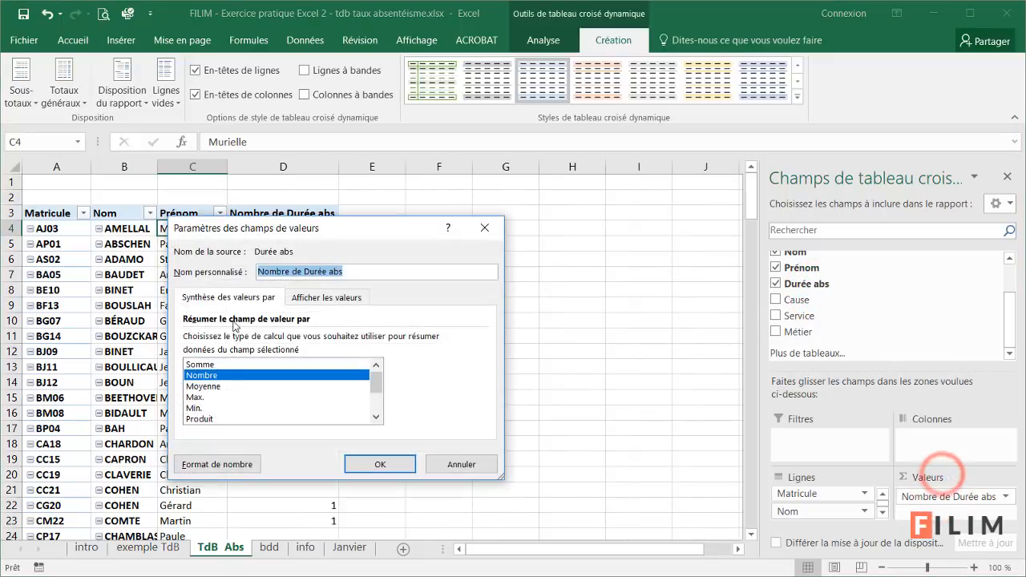
pyautogui.click(222, 365)
pyautogui.click(379, 465)
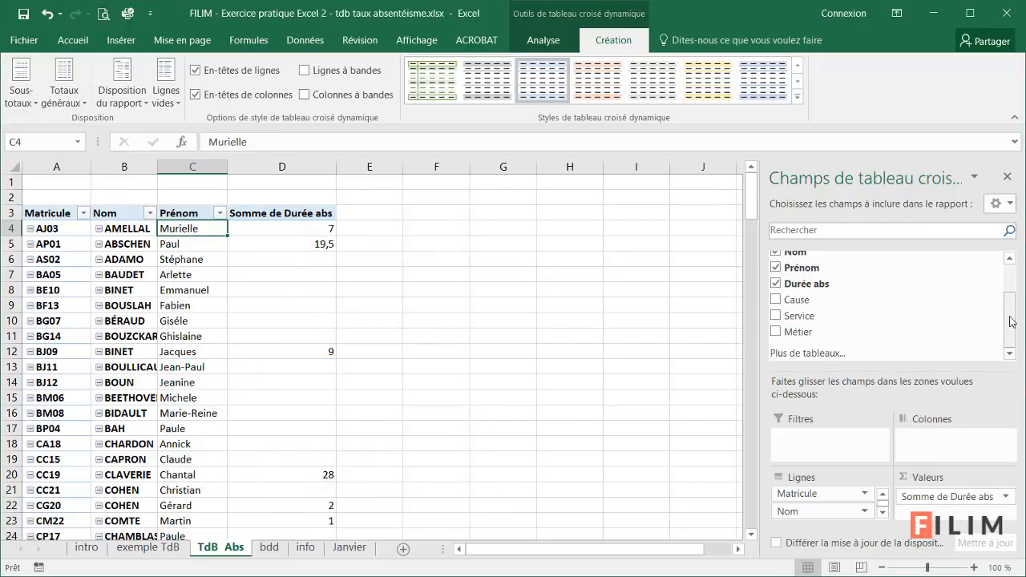
# Add H Tr as a second value field in the pivot table, summarised by Somme.
pyautogui.moveTo(1008, 313); pyautogui.dragTo(1009, 285)
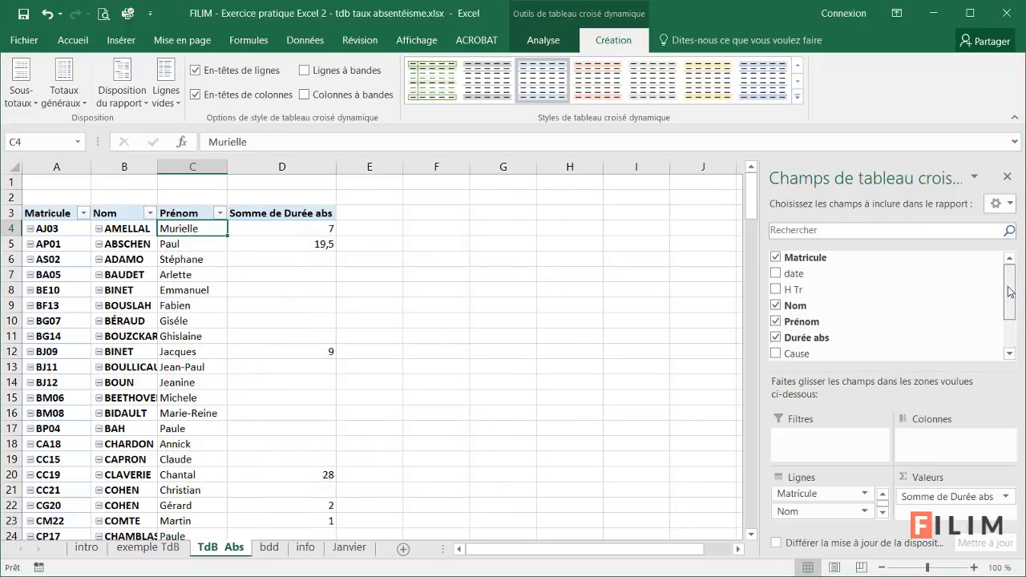
pyautogui.moveTo(794, 288); pyautogui.dragTo(934, 506)
pyautogui.click(929, 513)
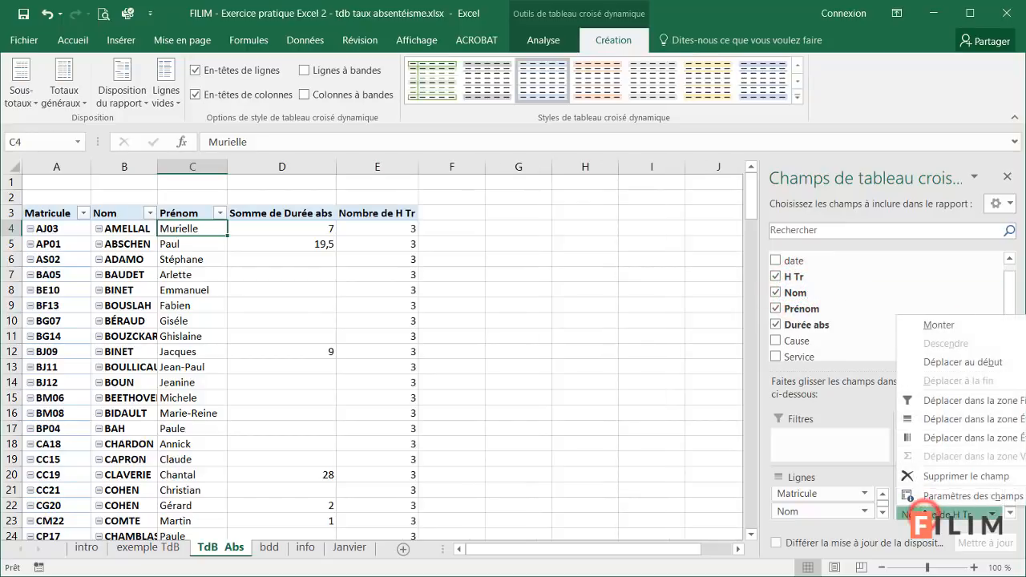
pyautogui.click(961, 496)
pyautogui.click(241, 364)
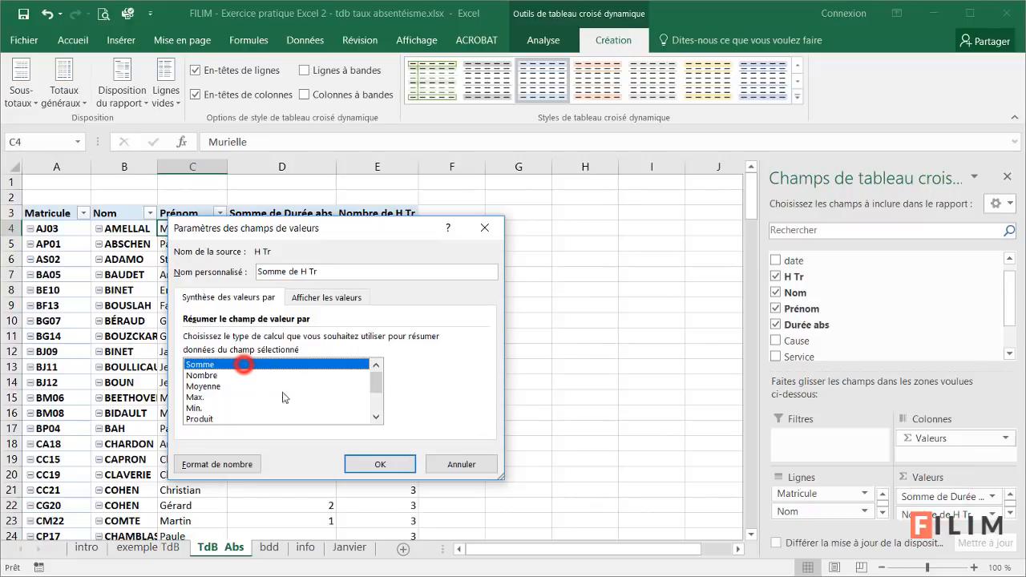
pyautogui.click(370, 463)
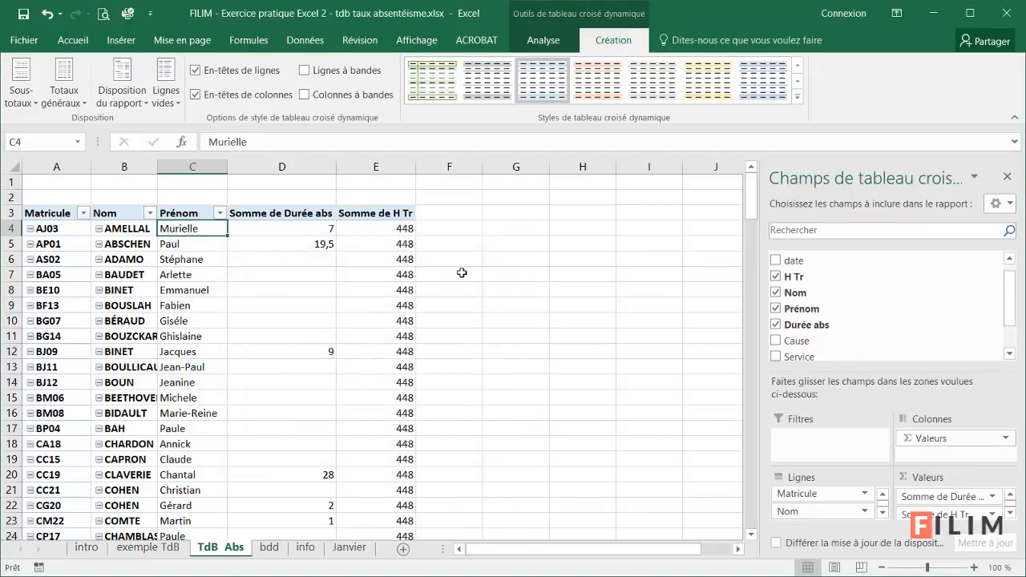
# Examine the summed absence duration and hours worked for the first employee in the pivot table.
pyautogui.click(377, 229)
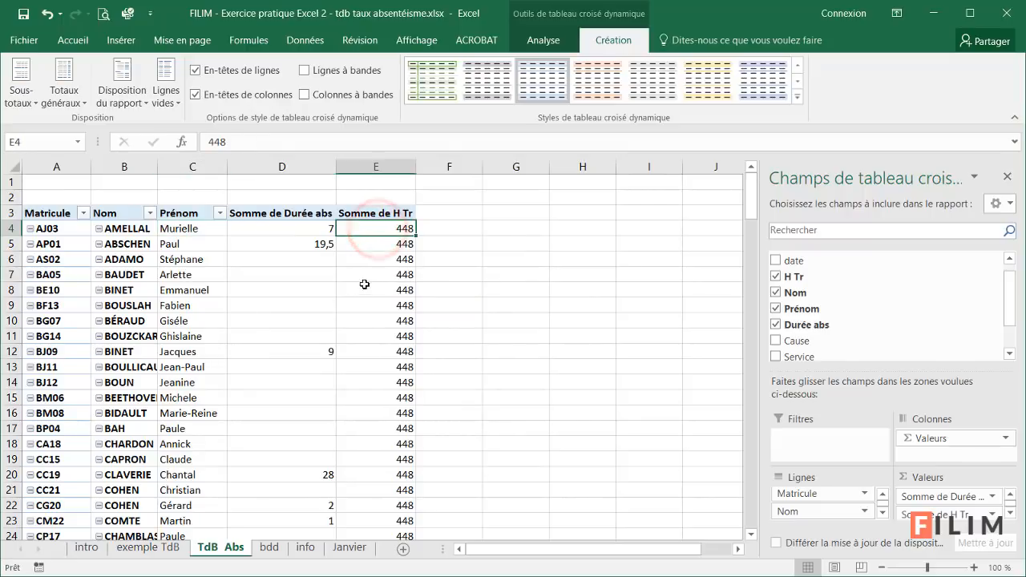
pyautogui.moveTo(365, 282)
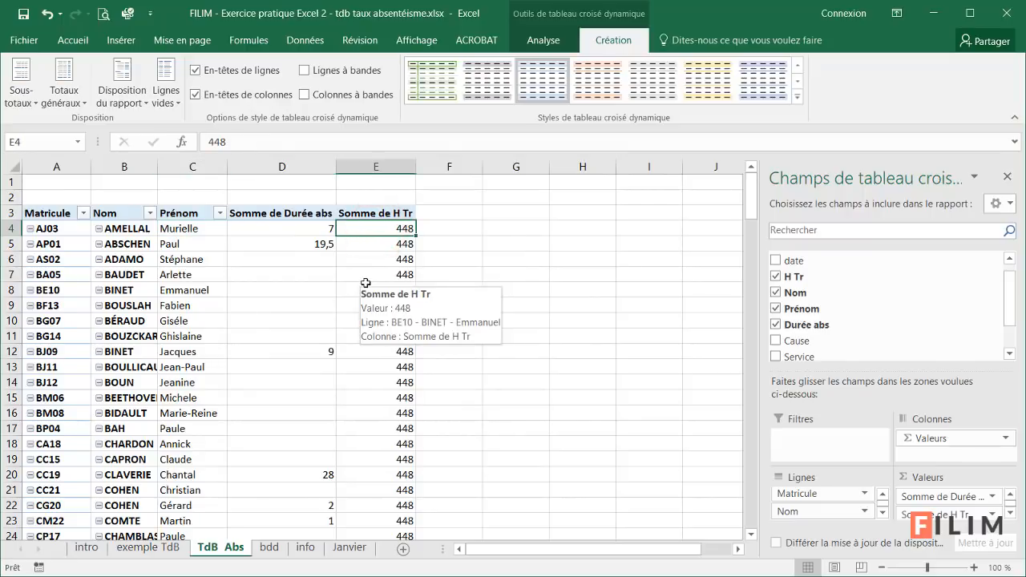
pyautogui.click(437, 228)
pyautogui.click(403, 228)
pyautogui.click(293, 228)
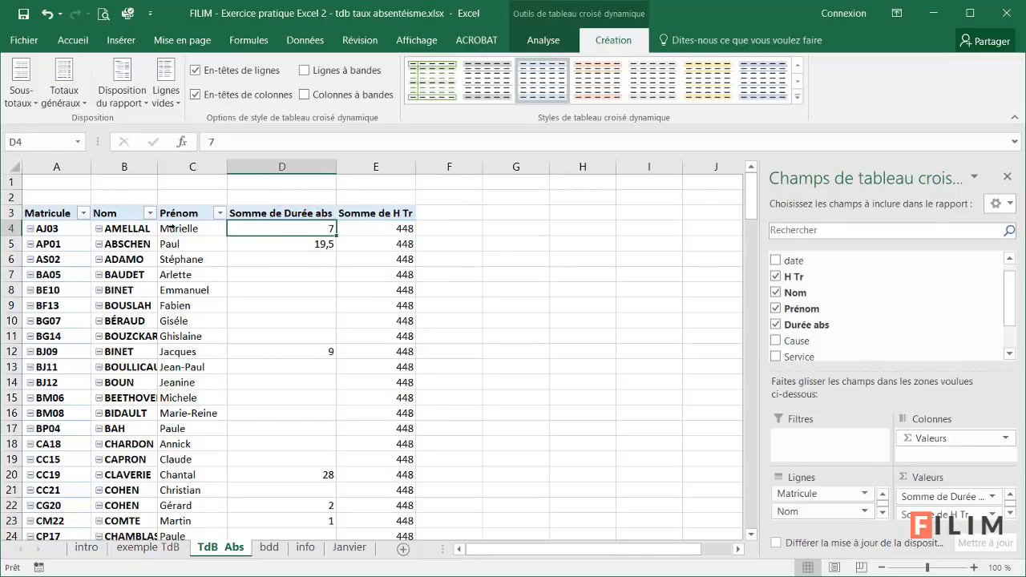
pyautogui.click(382, 224)
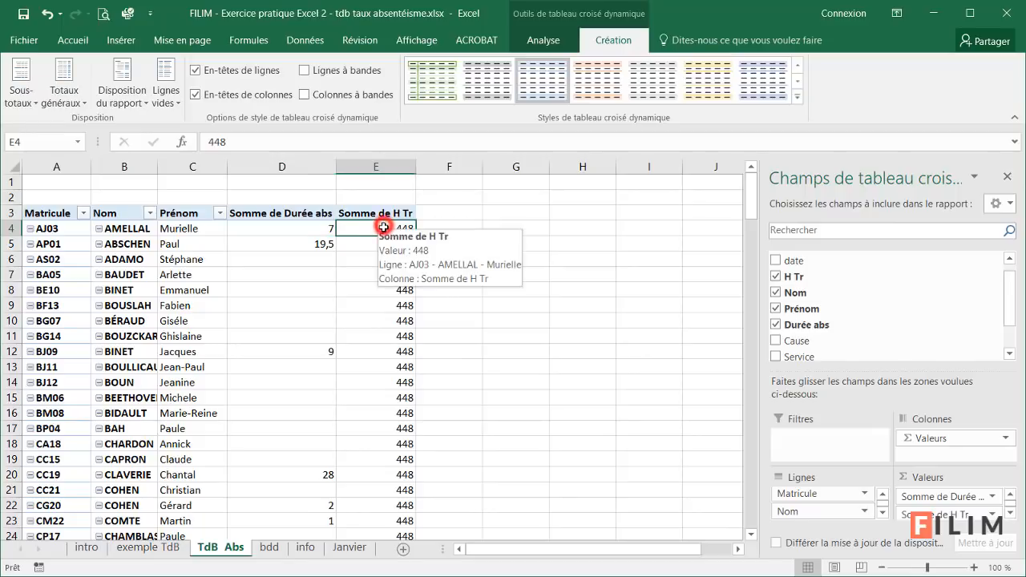
# Examine the absence and worked-hour sums down the employee list, and compare with the monthly layout on the exemple TdB sheet.
pyautogui.click(452, 230)
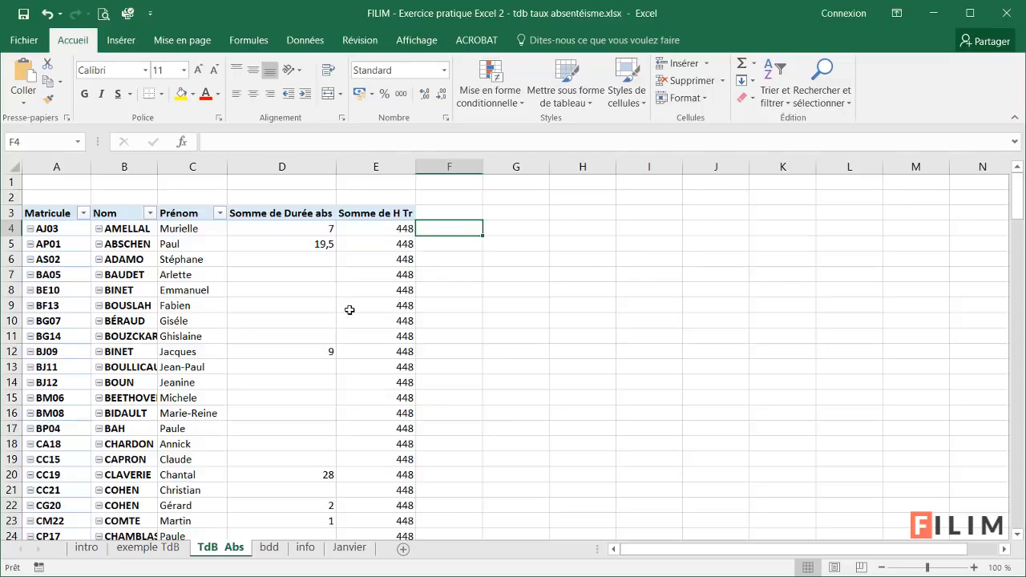
pyautogui.scroll(-6, 349, 309)
pyautogui.scroll(2, 345, 313)
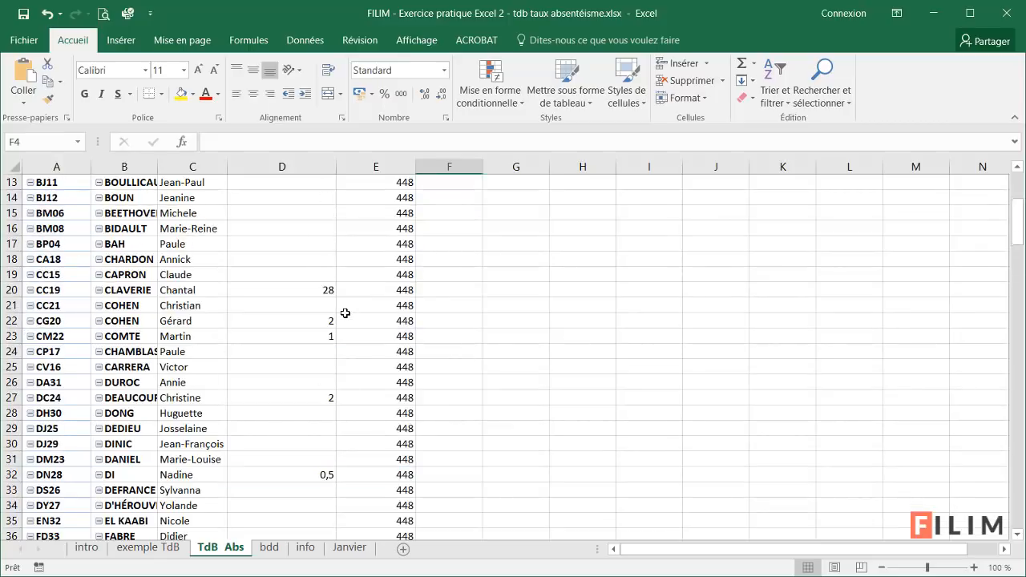
pyautogui.scroll(4, 344, 312)
pyautogui.click(302, 241)
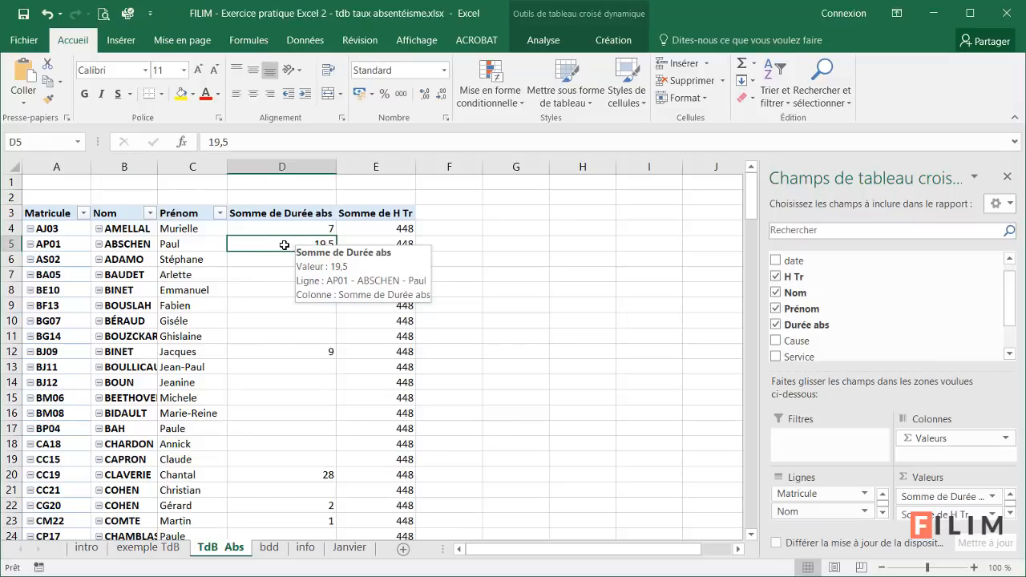
pyautogui.scroll(-10, 282, 248)
pyautogui.scroll(10, 282, 250)
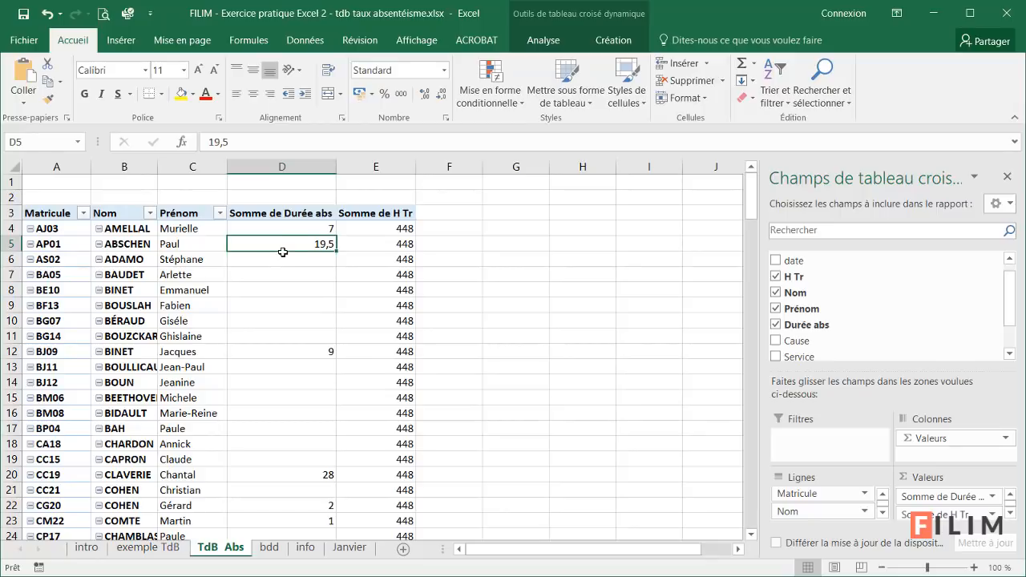
pyautogui.click(286, 229)
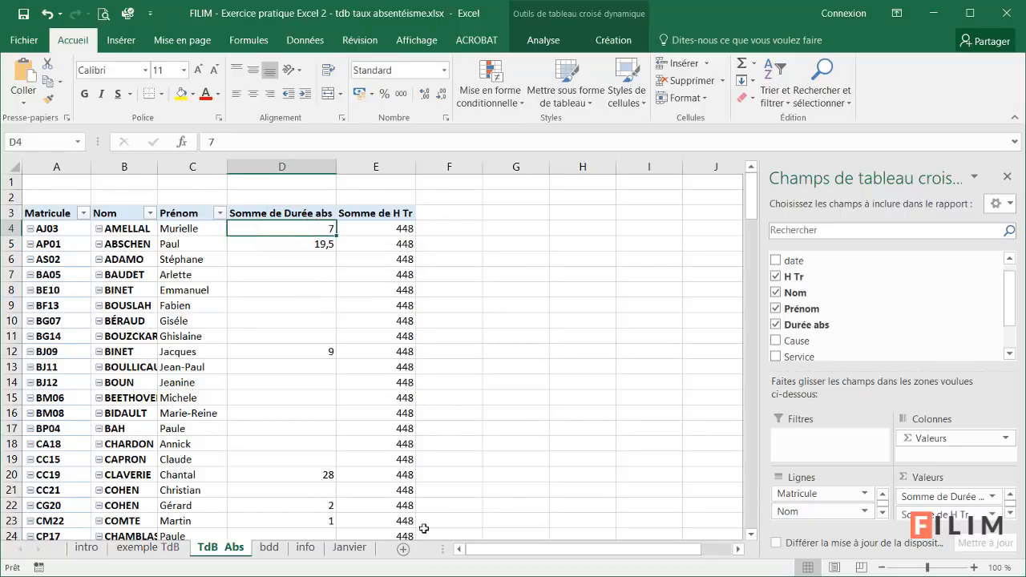
pyautogui.click(176, 549)
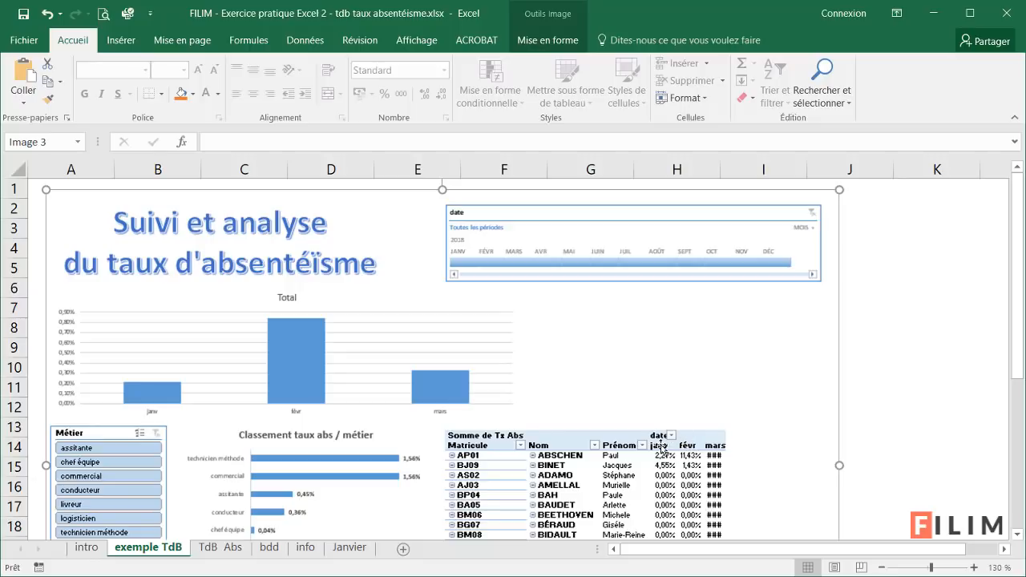
pyautogui.click(221, 546)
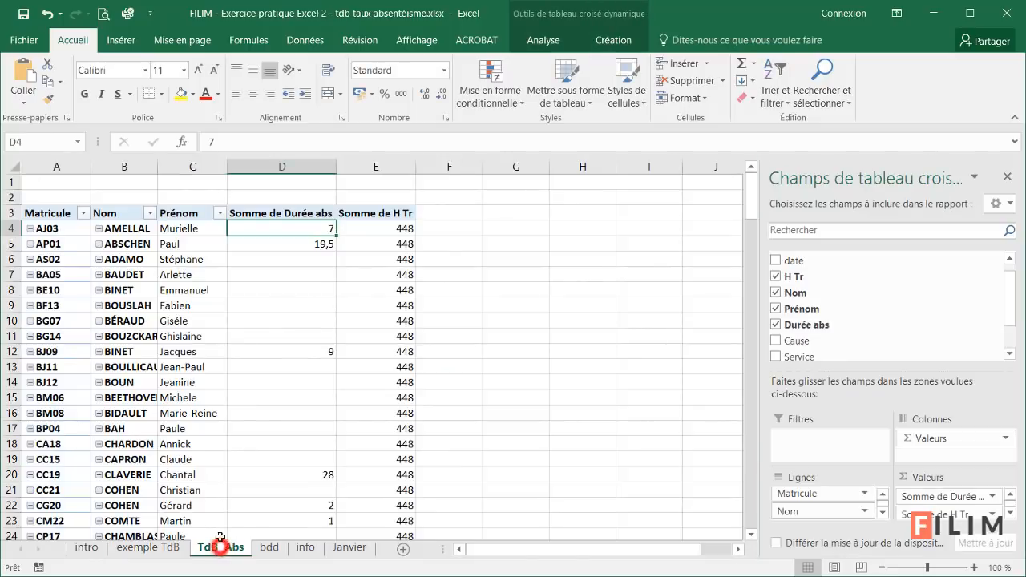
# Enlarge the pivot table's field areas and add date to its columns.
pyautogui.click(322, 286)
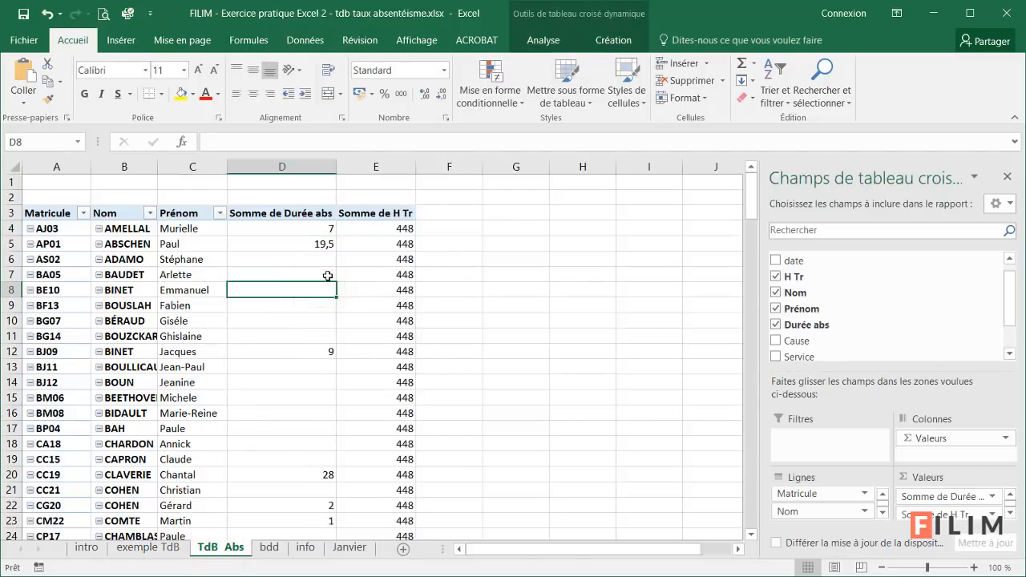
pyautogui.moveTo(1010, 290)
pyautogui.mouseDown()
pyautogui.moveTo(1014, 315)
pyautogui.moveTo(1018, 287)
pyautogui.mouseUp()
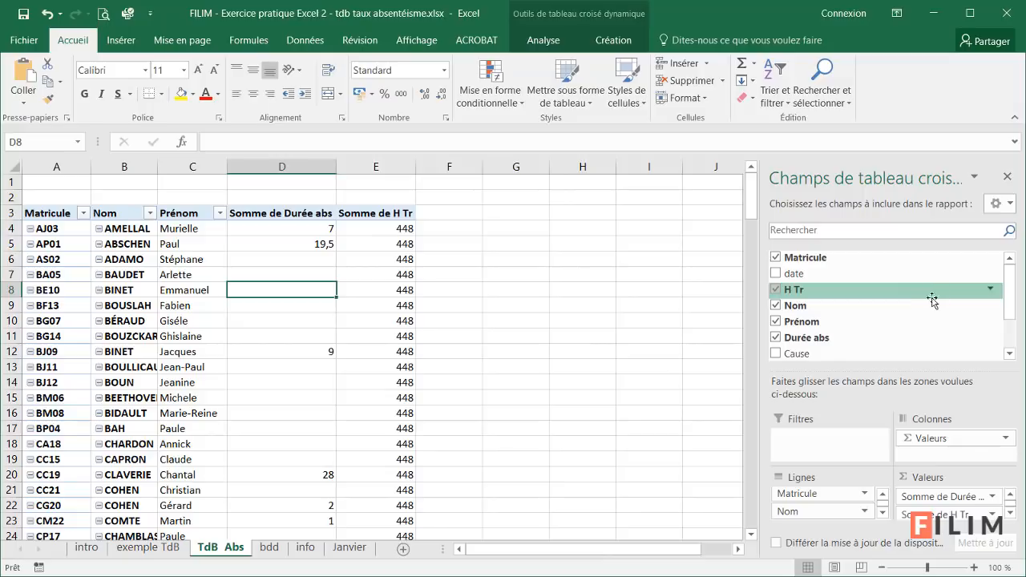
pyautogui.moveTo(1006, 286); pyautogui.dragTo(1006, 284)
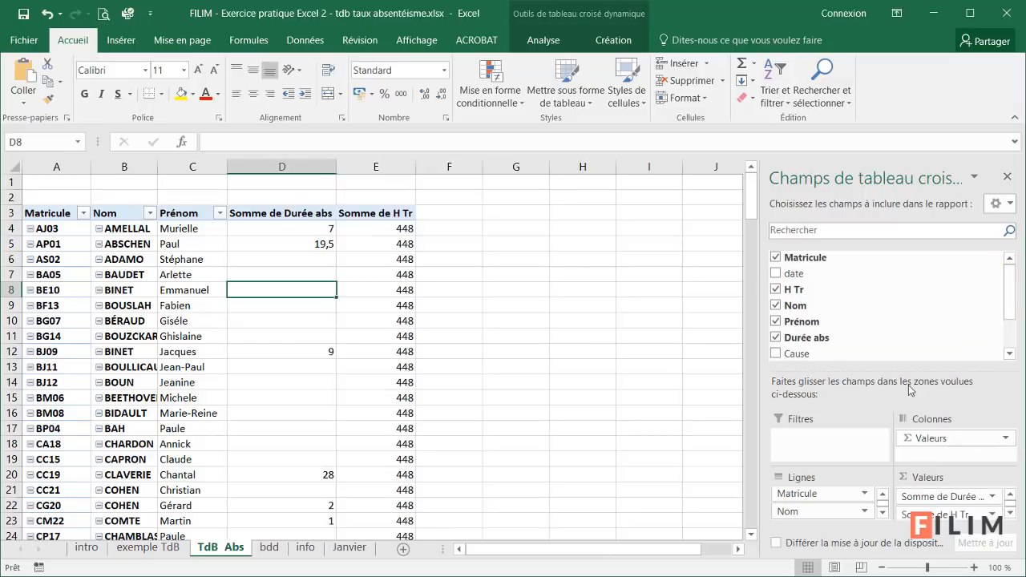
pyautogui.moveTo(910, 370); pyautogui.dragTo(910, 334)
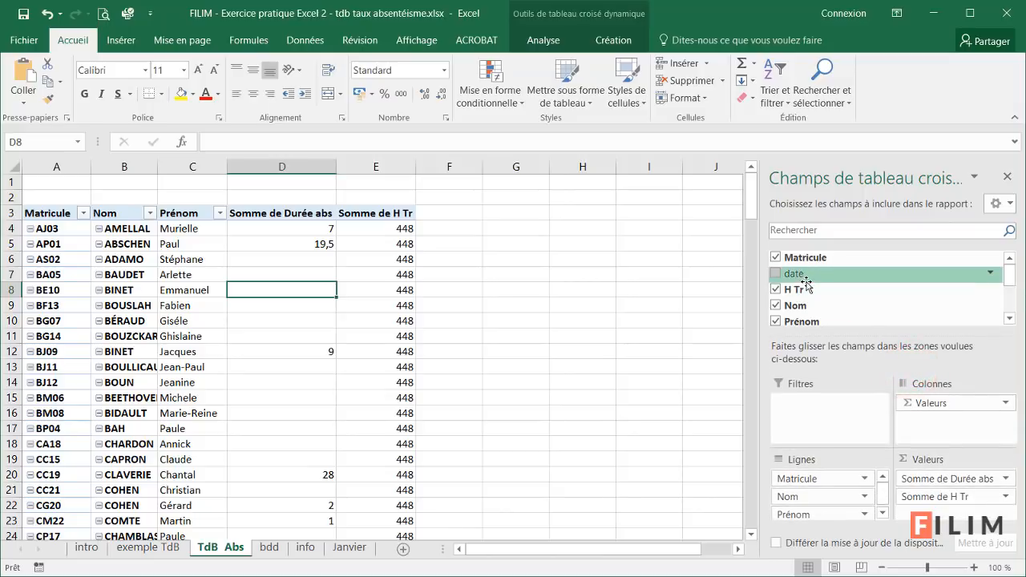
pyautogui.moveTo(803, 280); pyautogui.dragTo(929, 420)
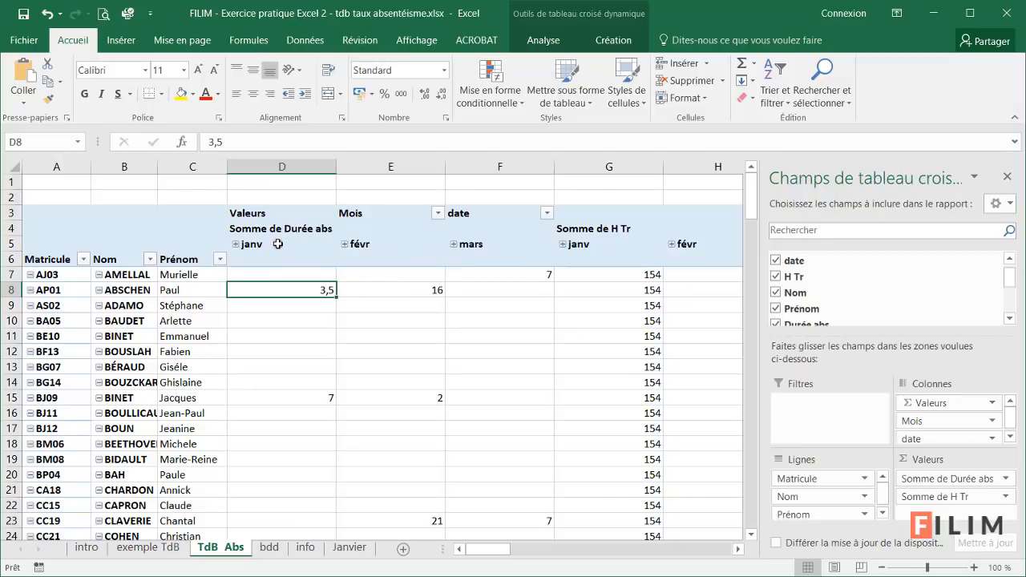
# Group the pivot table's column dates by Mois only, without Jours, and place Valeurs below date in the columns.
pyautogui.click(277, 244)
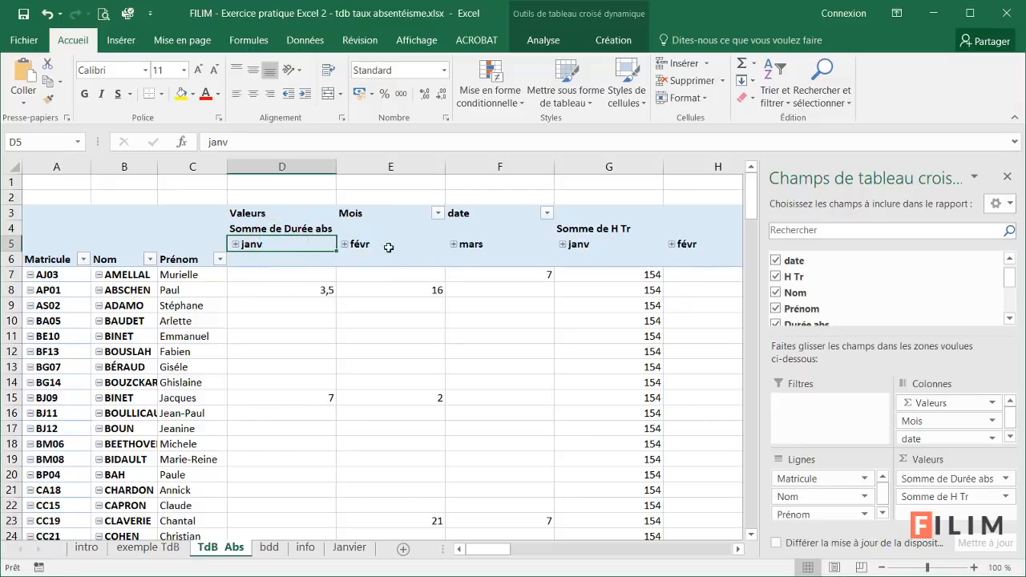
pyautogui.rightClick(279, 242)
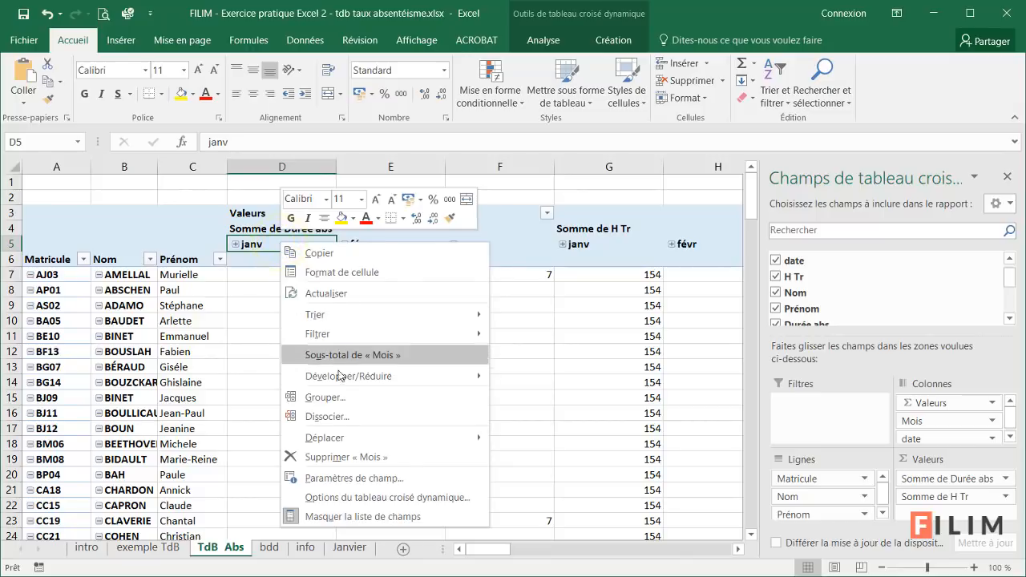
pyautogui.click(337, 399)
pyautogui.click(264, 404)
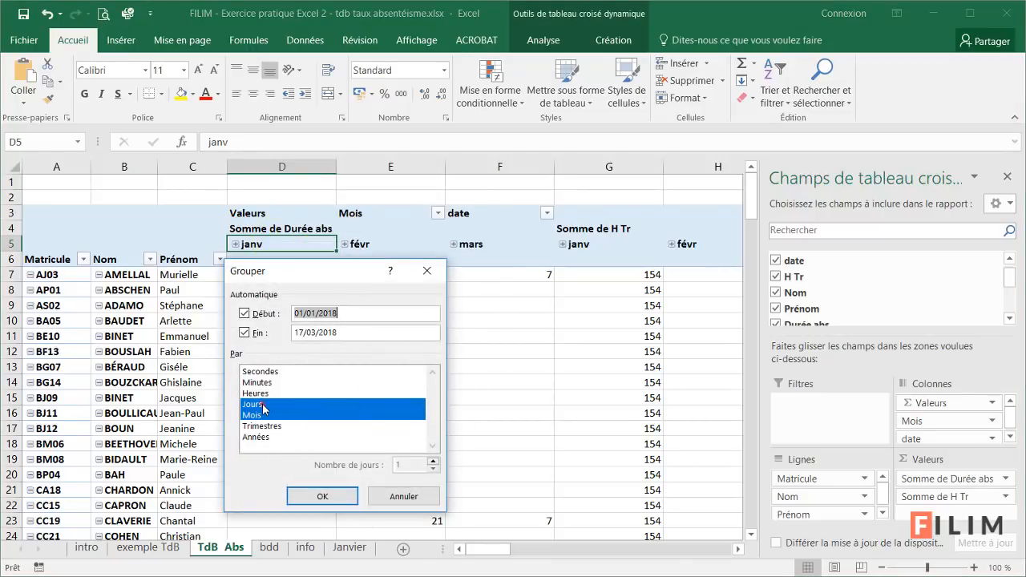
pyautogui.click(265, 405)
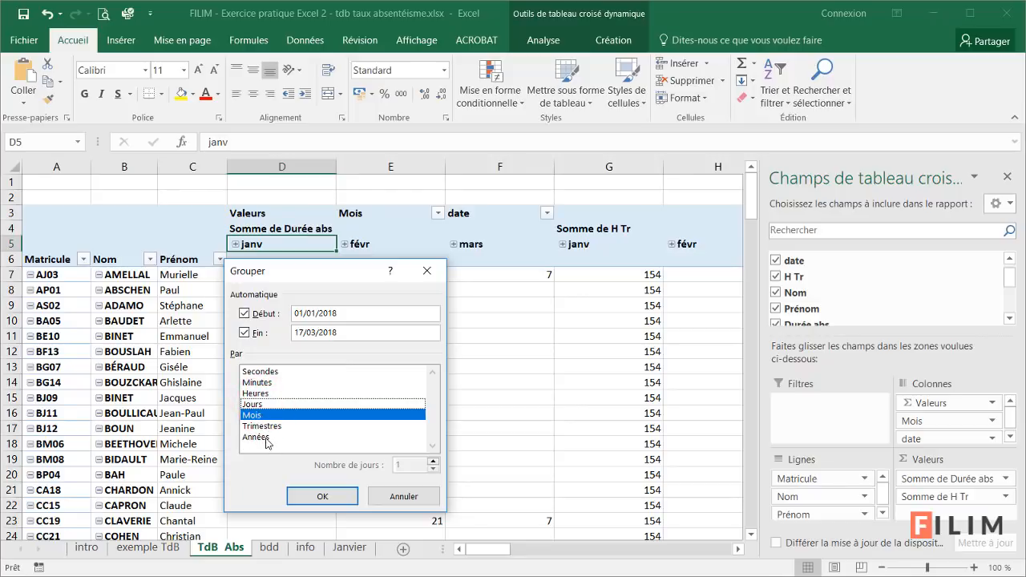
pyautogui.click(322, 496)
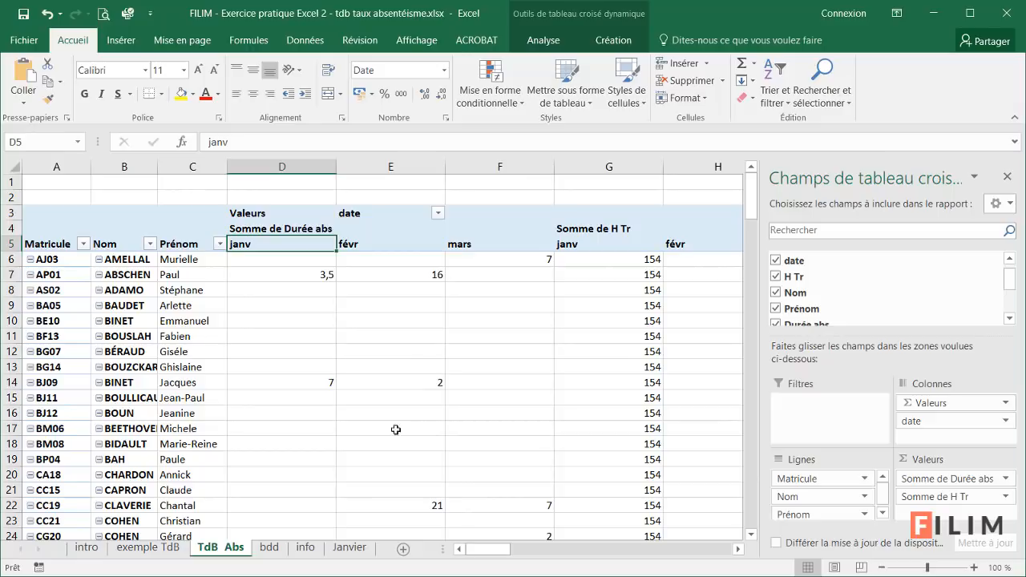
pyautogui.moveTo(490, 550)
pyautogui.mouseDown()
pyautogui.moveTo(502, 551)
pyautogui.moveTo(491, 551)
pyautogui.mouseUp()
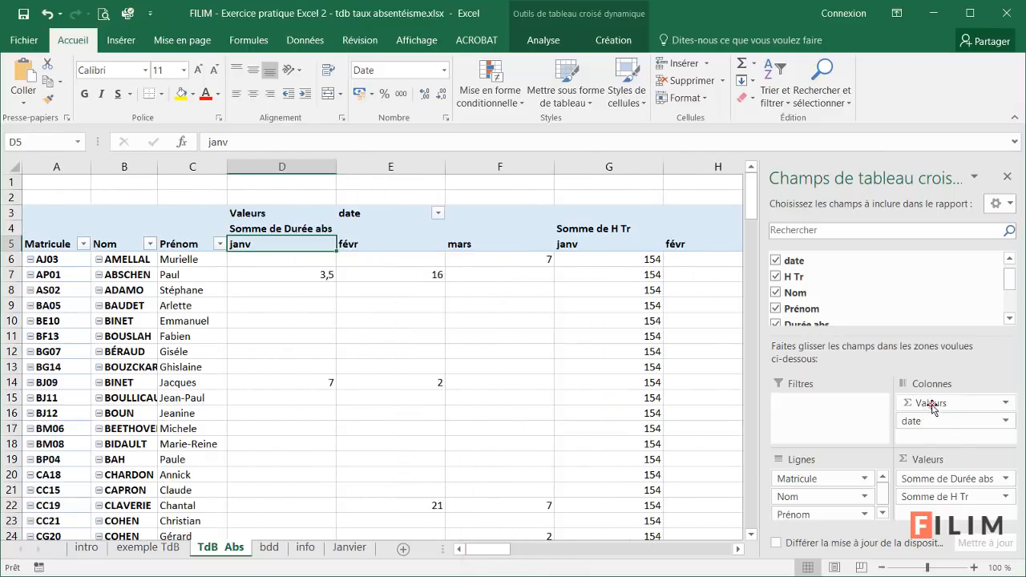
pyautogui.moveTo(905, 403); pyautogui.dragTo(922, 429)
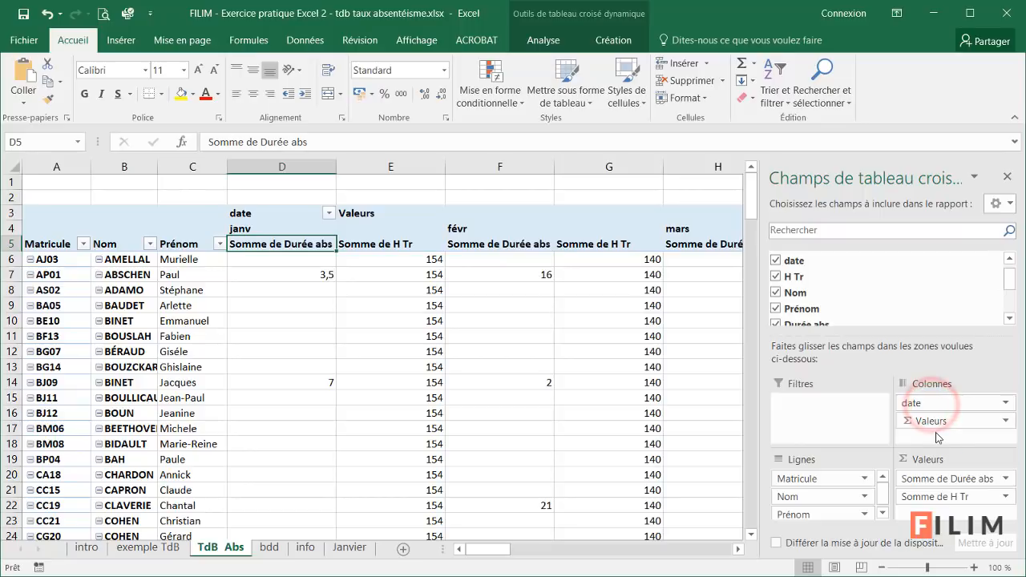
pyautogui.click(329, 213)
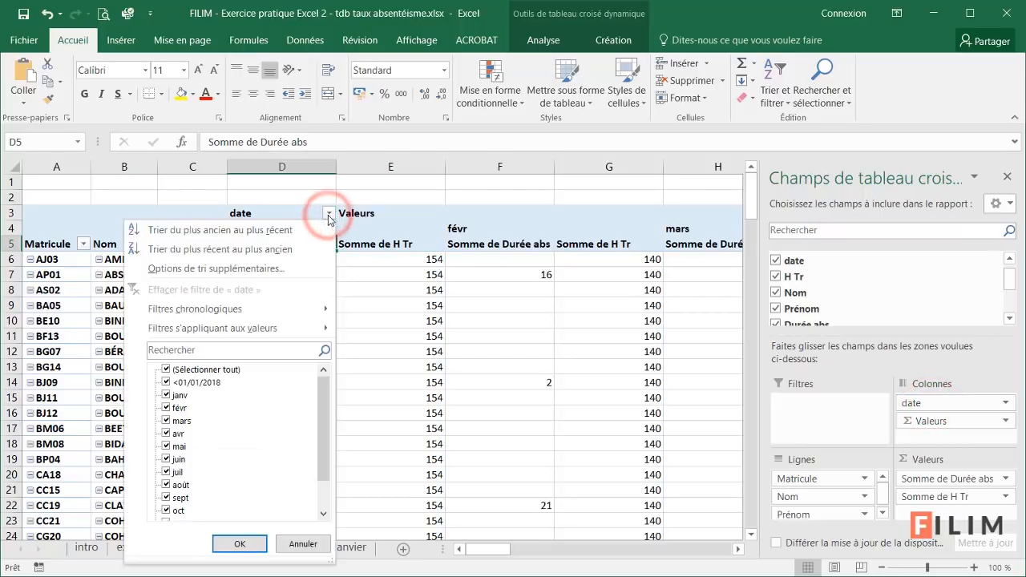
pyautogui.click(166, 369)
pyautogui.click(166, 394)
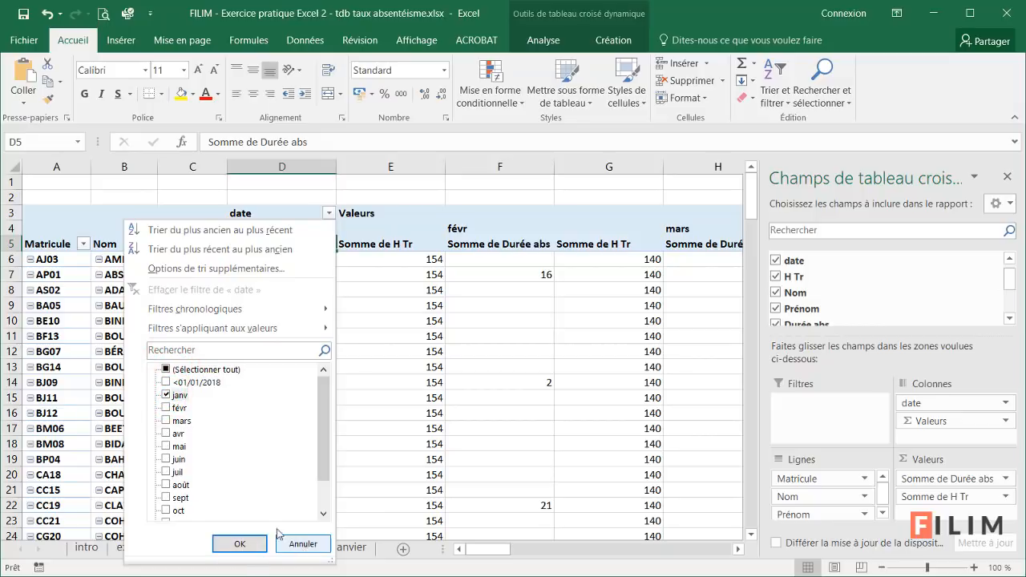
pyautogui.click(166, 370)
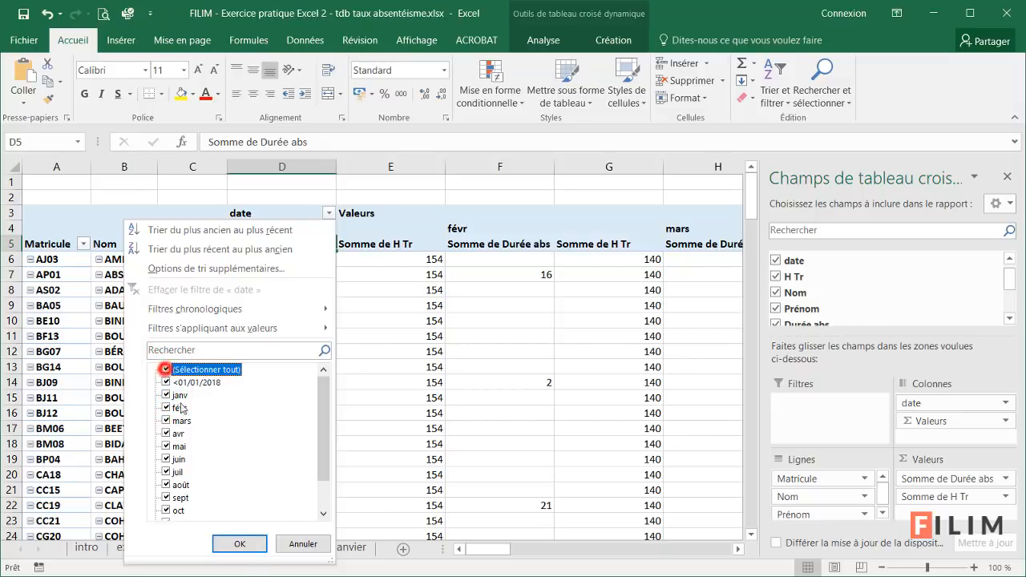
pyautogui.click(298, 548)
# Insert a timeline for the date field of the pivot table.
pyautogui.click(196, 290)
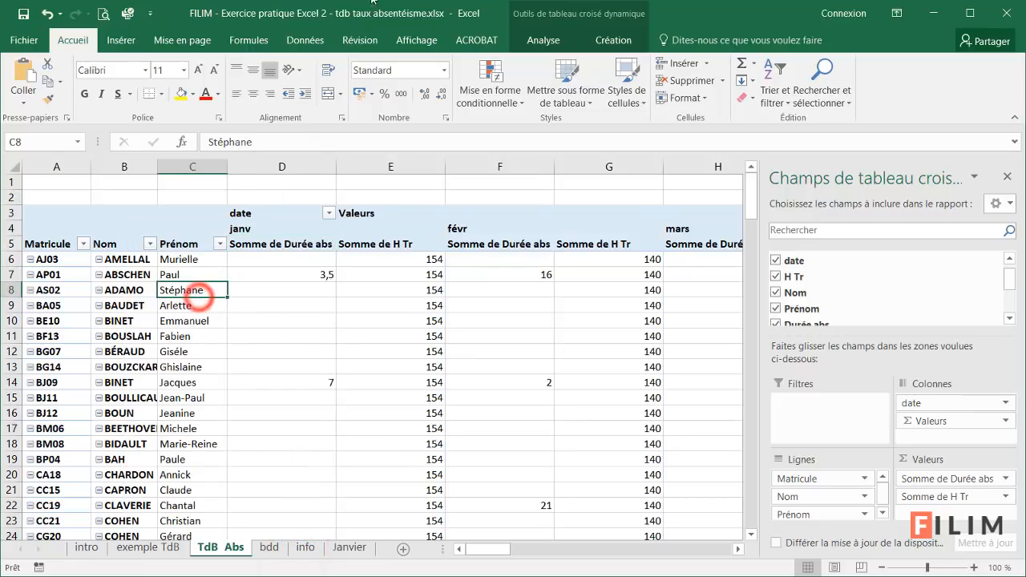
pyautogui.click(568, 46)
pyautogui.click(481, 80)
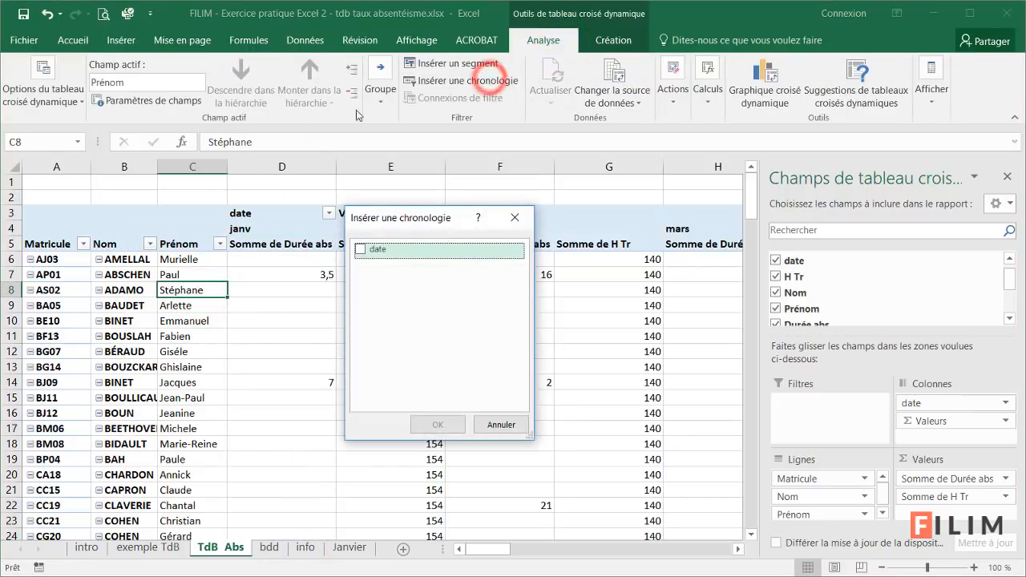
pyautogui.click(360, 249)
pyautogui.click(433, 425)
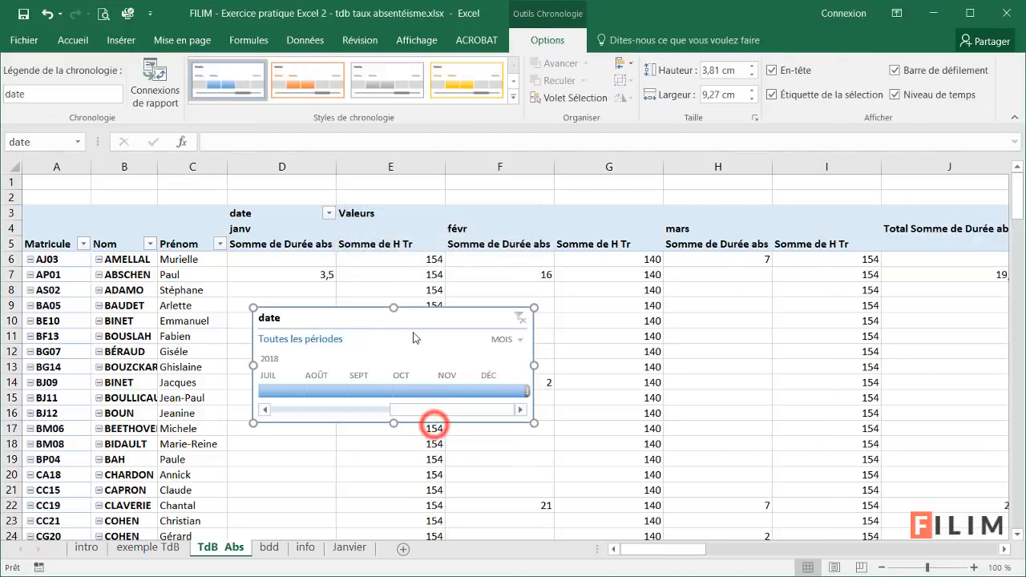
# Heighten row 1 to make space above the pivot table and move the date timeline into it.
pyautogui.moveTo(355, 318); pyautogui.dragTo(307, 266)
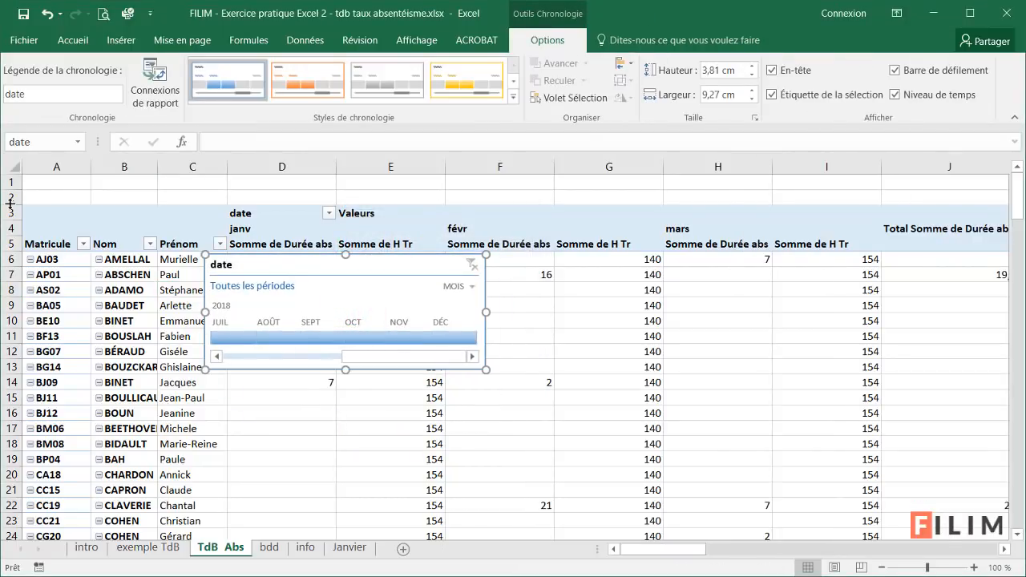
pyautogui.moveTo(10, 204); pyautogui.dragTo(16, 267)
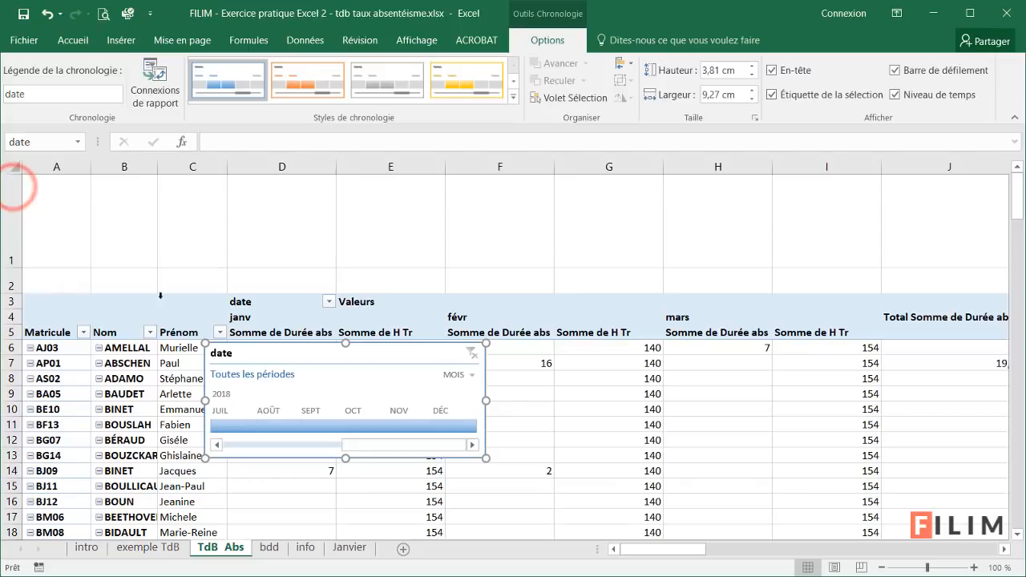
pyautogui.moveTo(281, 350); pyautogui.dragTo(271, 187)
# Filter the pivot table to janv 2018 with the date timeline.
pyautogui.click(349, 284)
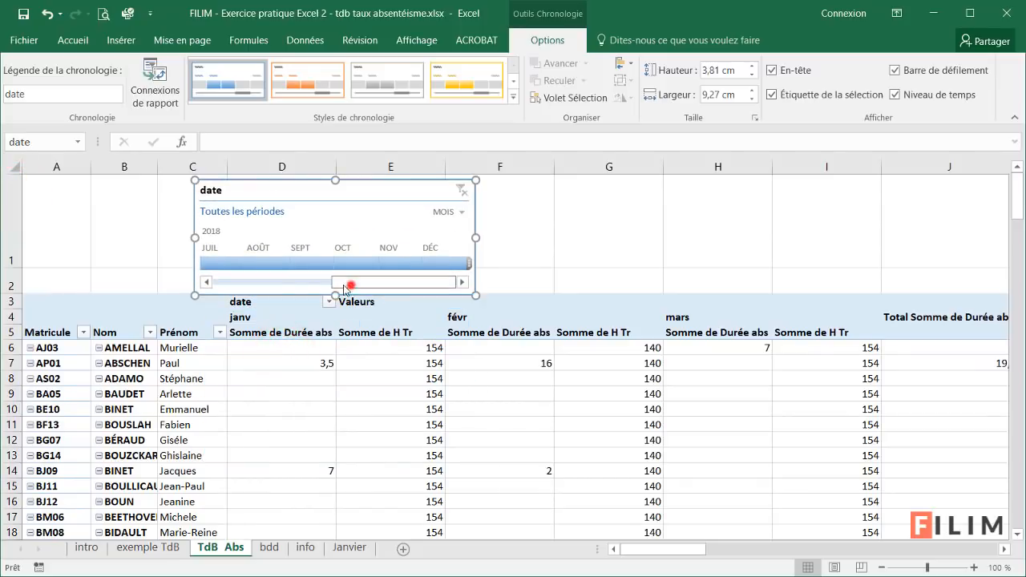
pyautogui.moveTo(349, 284); pyautogui.dragTo(286, 281)
pyautogui.click(222, 265)
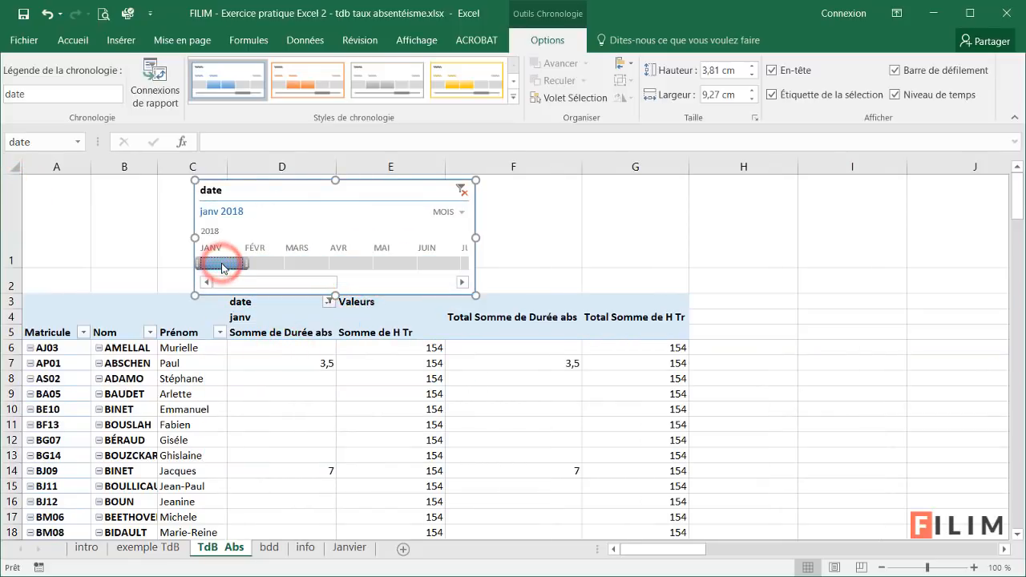
# Heighten row 1 further, shift the timeline to start over column B and widen it to about 19.7 cm.
pyautogui.moveTo(18, 273); pyautogui.dragTo(17, 302)
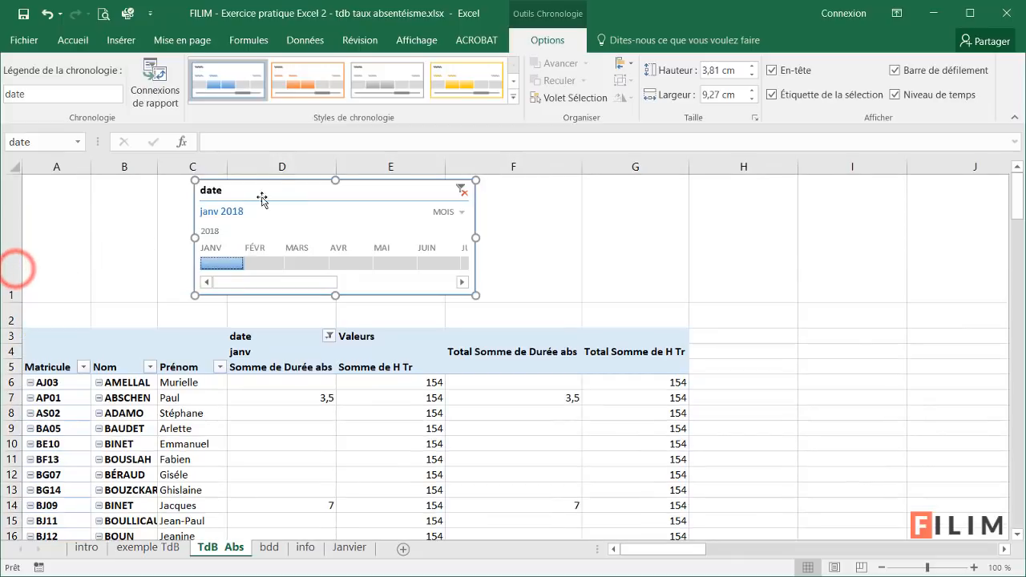
pyautogui.moveTo(282, 188); pyautogui.dragTo(203, 186)
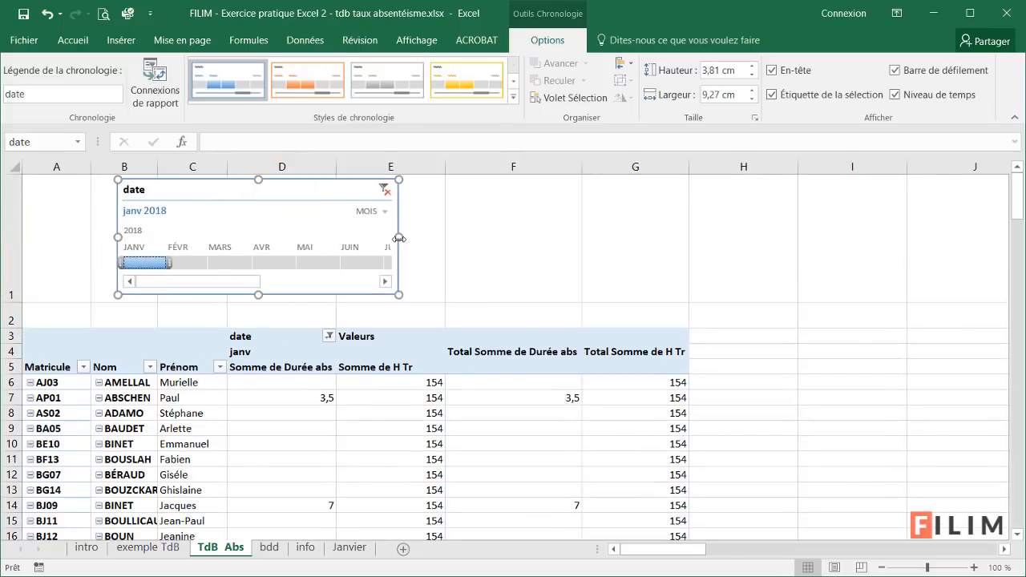
pyautogui.moveTo(399, 238); pyautogui.dragTo(715, 238)
pyautogui.click(453, 409)
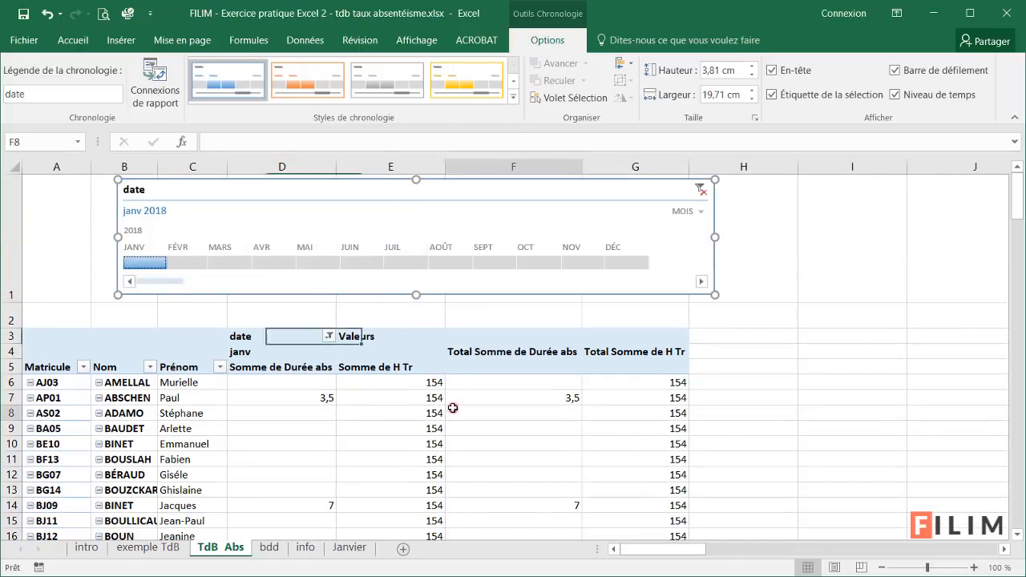
pyautogui.click(536, 40)
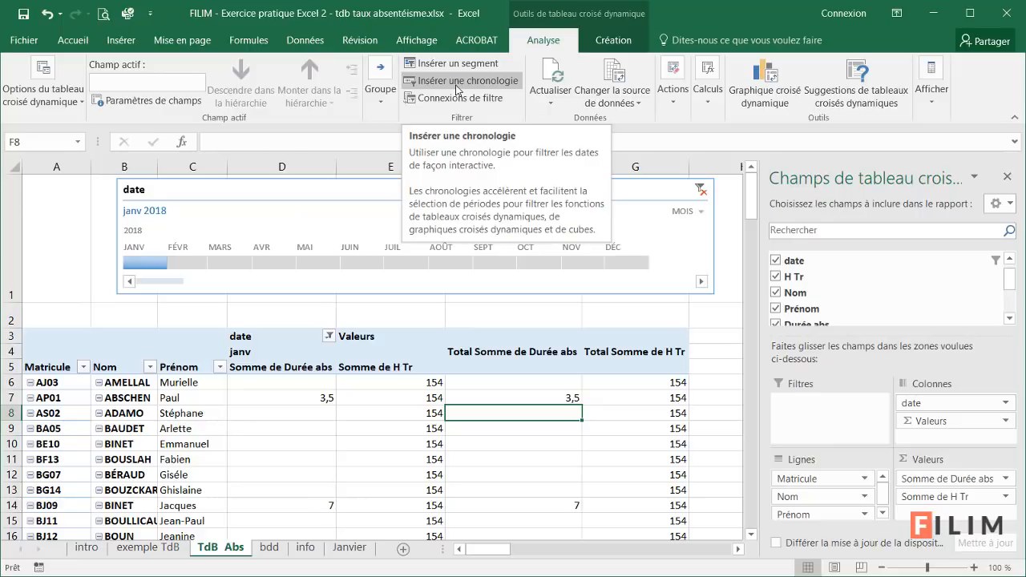
pyautogui.click(303, 189)
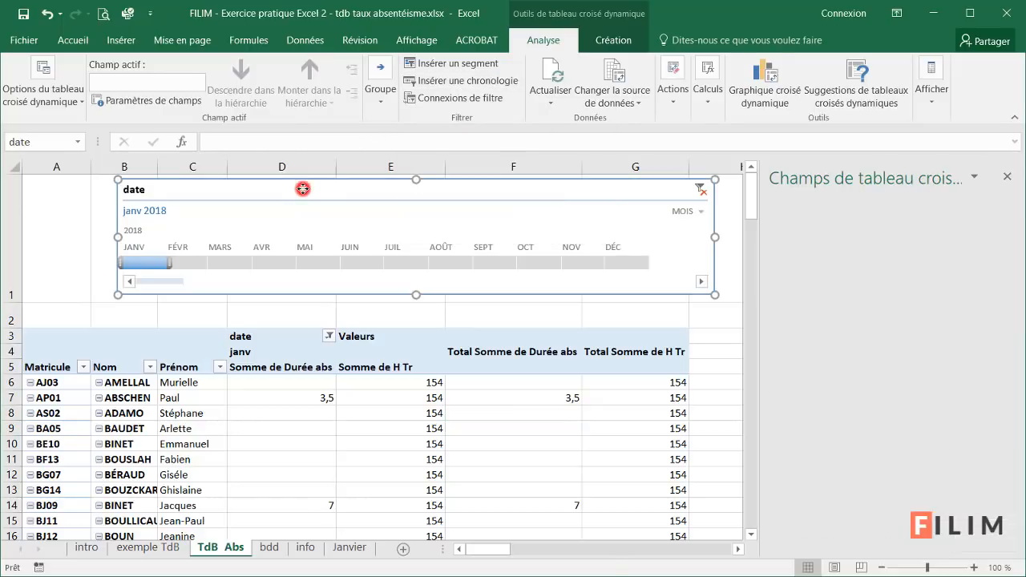
pyautogui.click(300, 395)
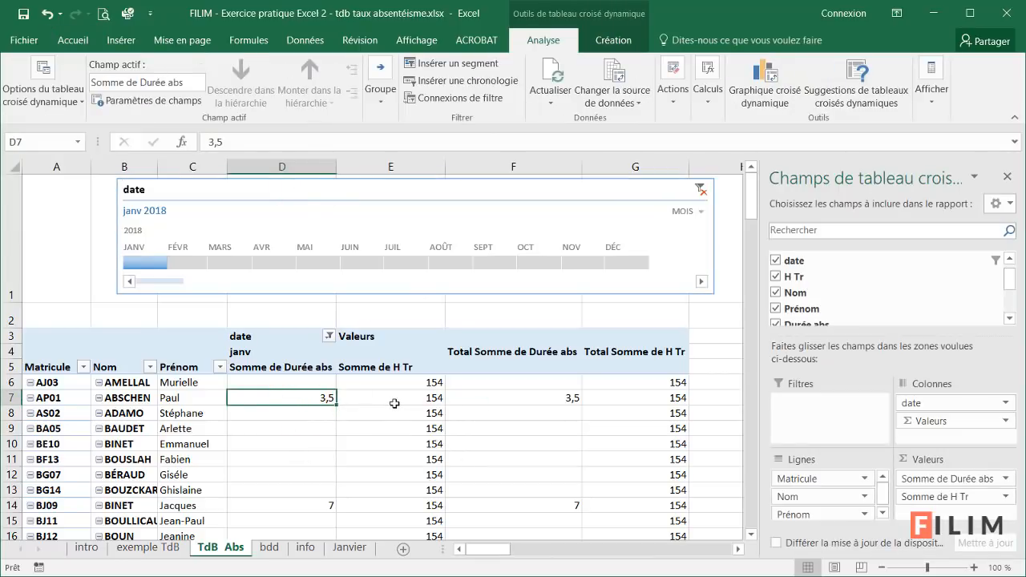
# Turn off the pivot table's grand totals for both rows and columns.
pyautogui.moveTo(395, 403)
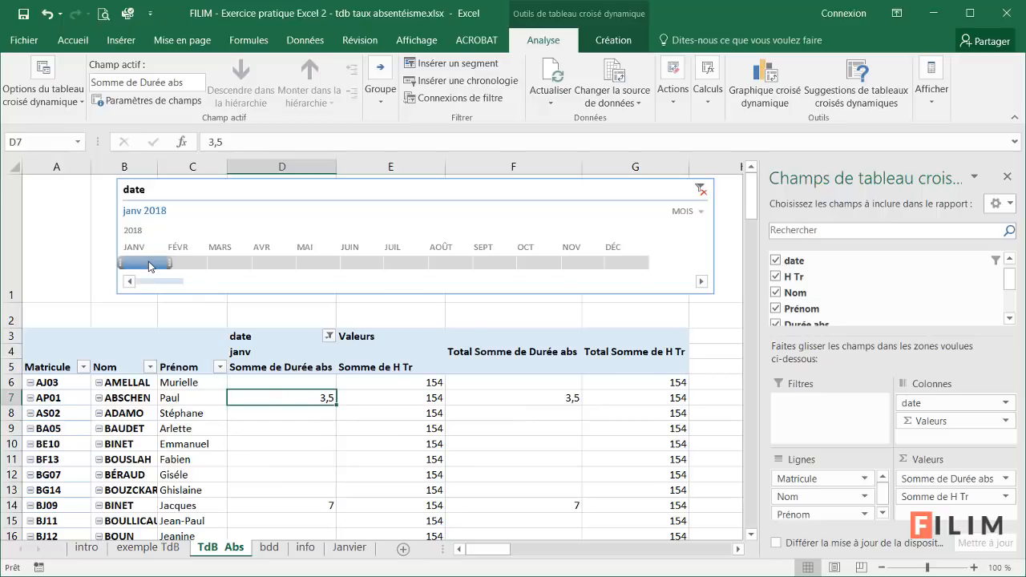
pyautogui.click(520, 403)
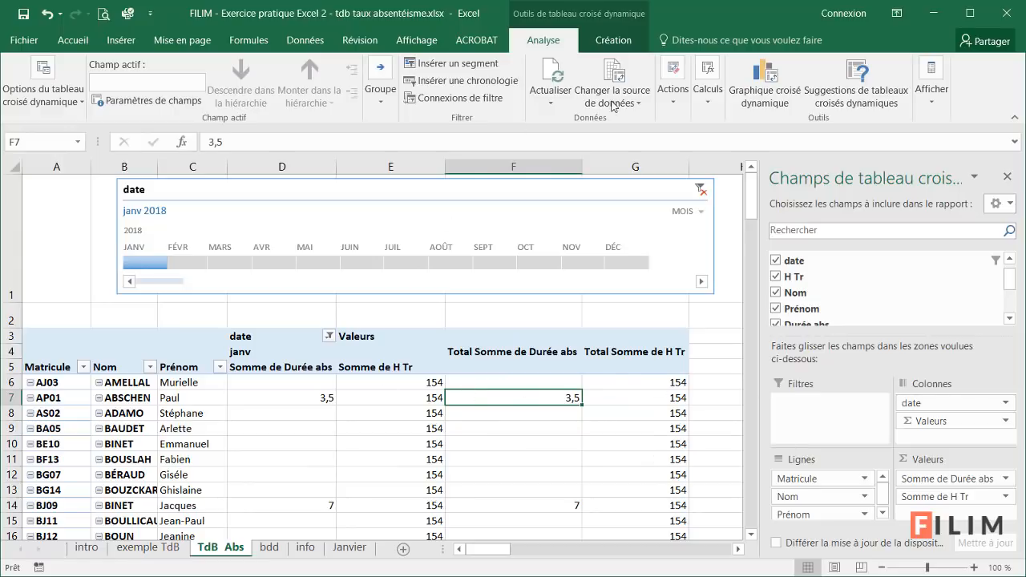
pyautogui.click(611, 40)
pyautogui.click(65, 92)
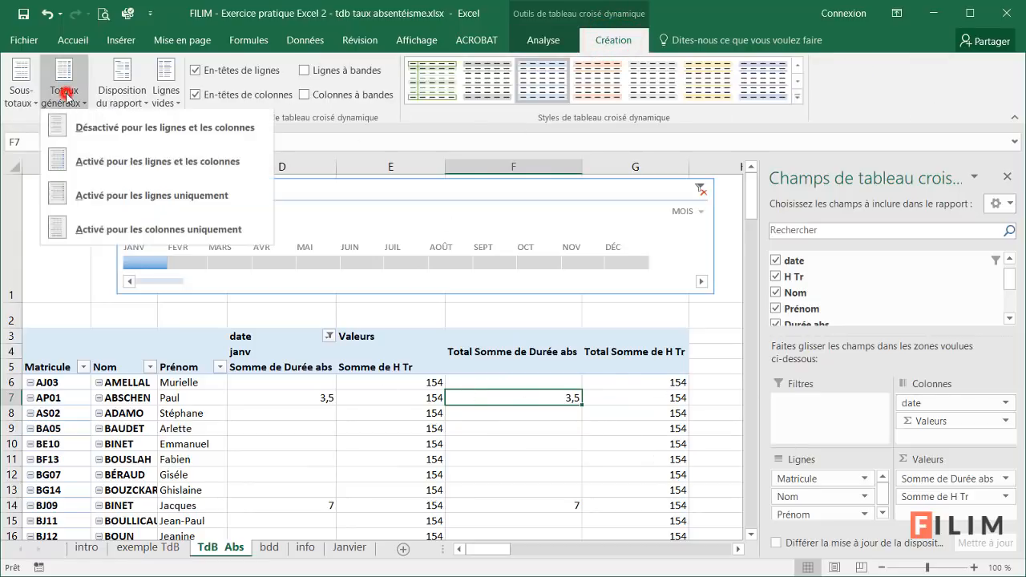
pyautogui.click(86, 133)
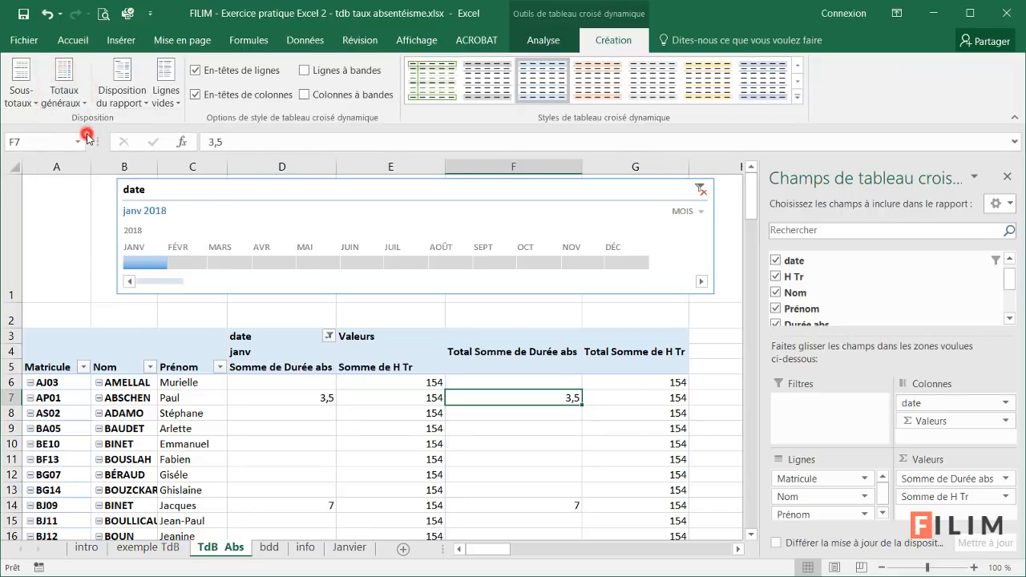
pyautogui.moveTo(365, 381)
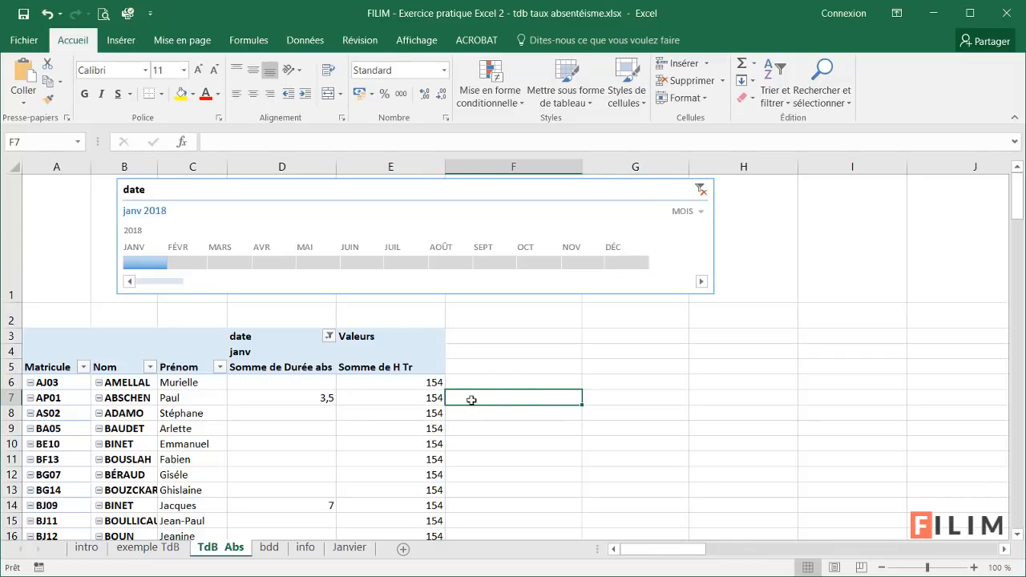
pyautogui.click(409, 401)
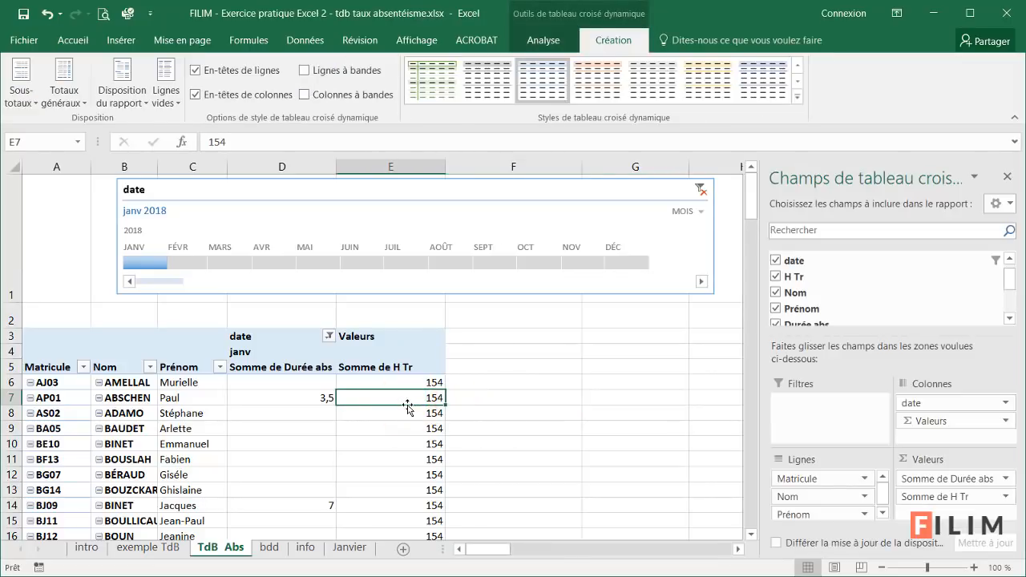
# Check the grouping settings of the pivot table's date field and leave them as they are.
pyautogui.moveTo(363, 449)
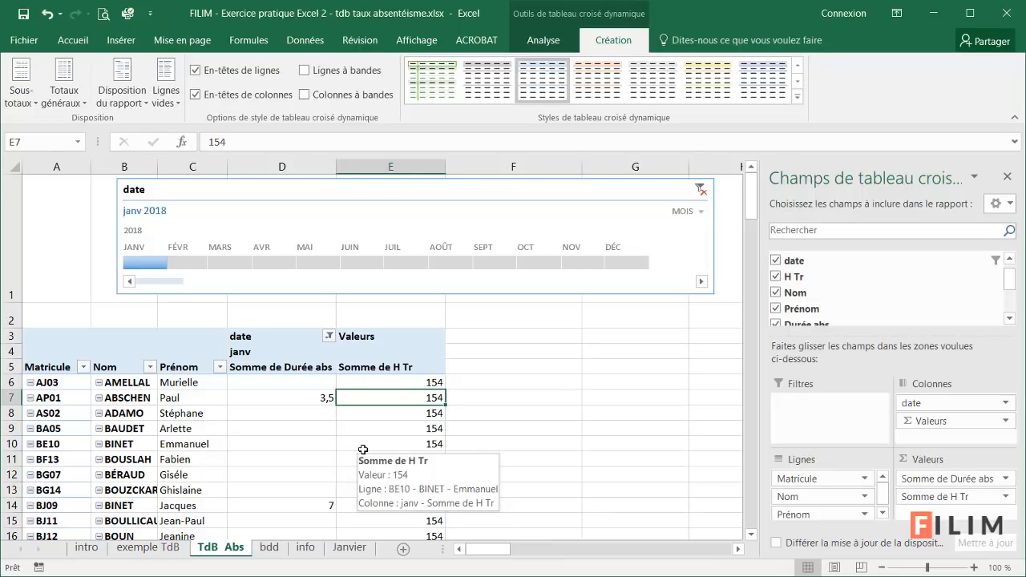
pyautogui.moveTo(231, 395)
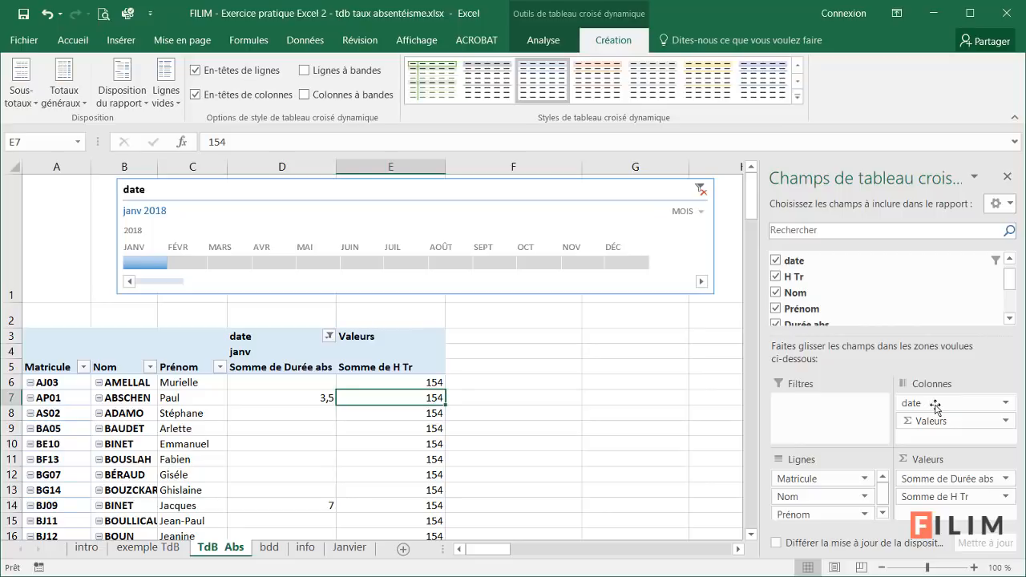
pyautogui.rightClick(268, 351)
pyautogui.click(325, 222)
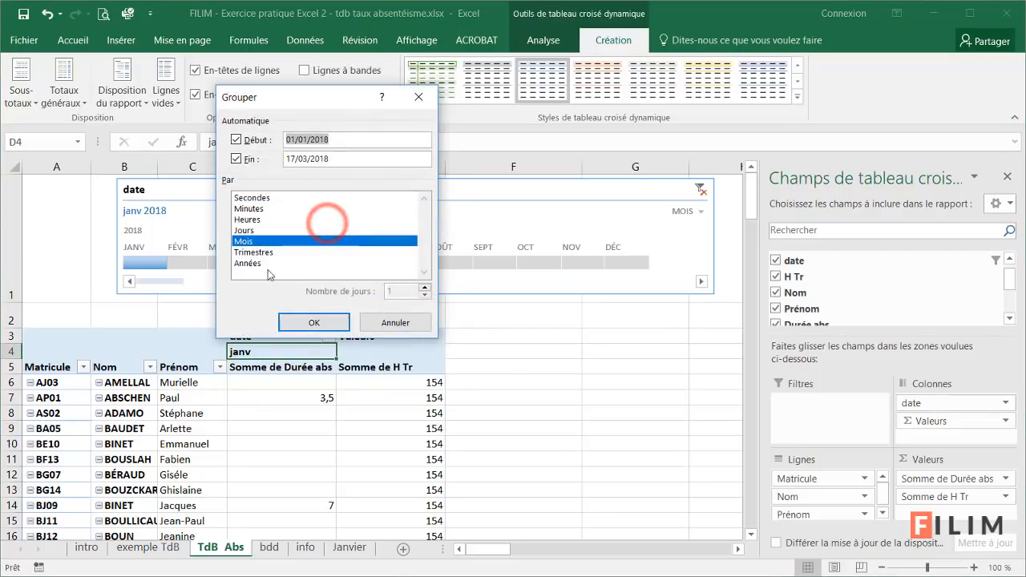
pyautogui.click(399, 323)
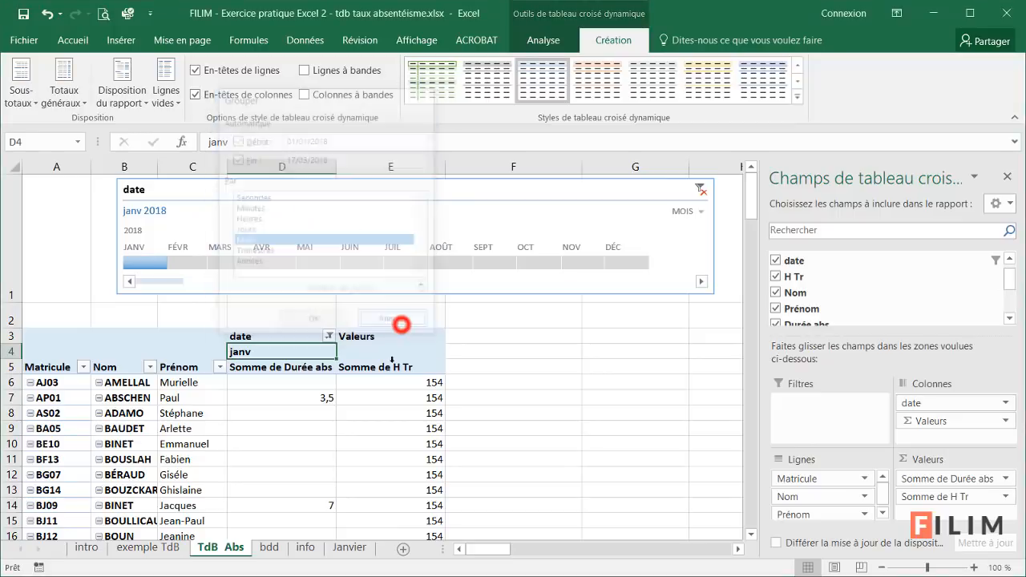
pyautogui.click(292, 398)
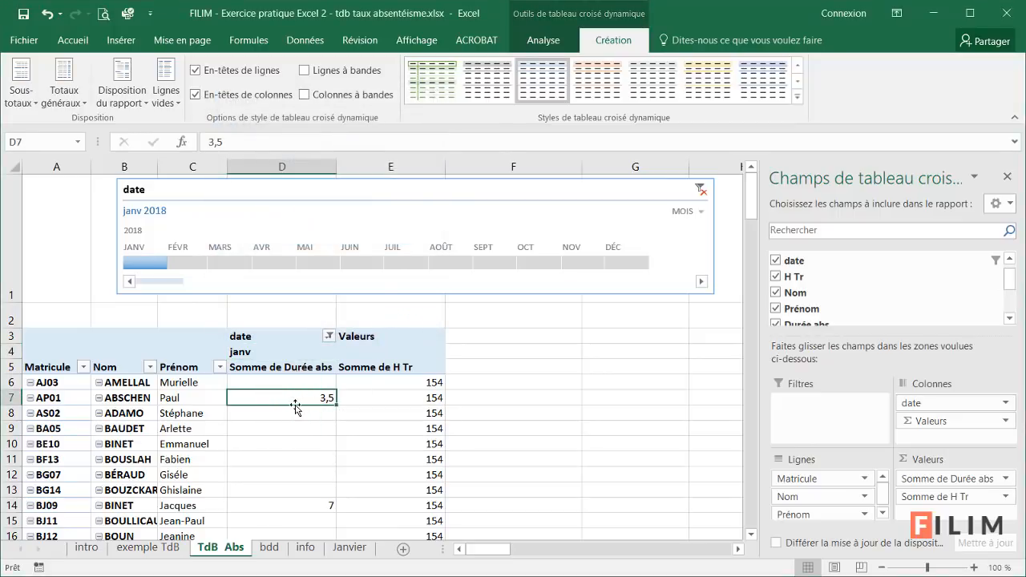
# Examine the absence durations in rows 36 to 38 of the bdd sheet and return to the TdB_Abs sheet.
pyautogui.moveTo(311, 402)
pyautogui.click(269, 548)
pyautogui.scroll(-8, 275, 458)
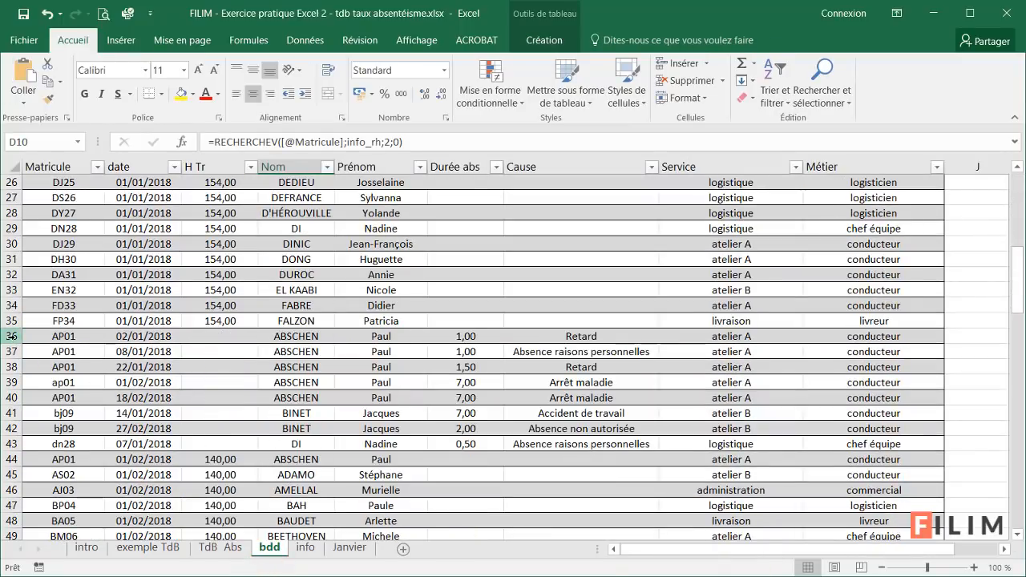
pyautogui.moveTo(11, 336); pyautogui.dragTo(11, 366)
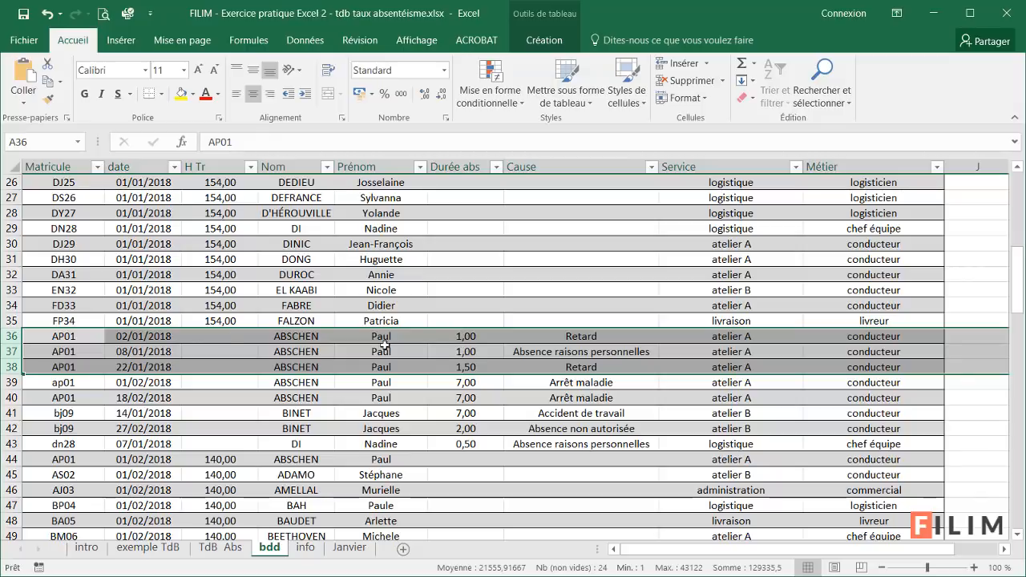
pyautogui.click(212, 547)
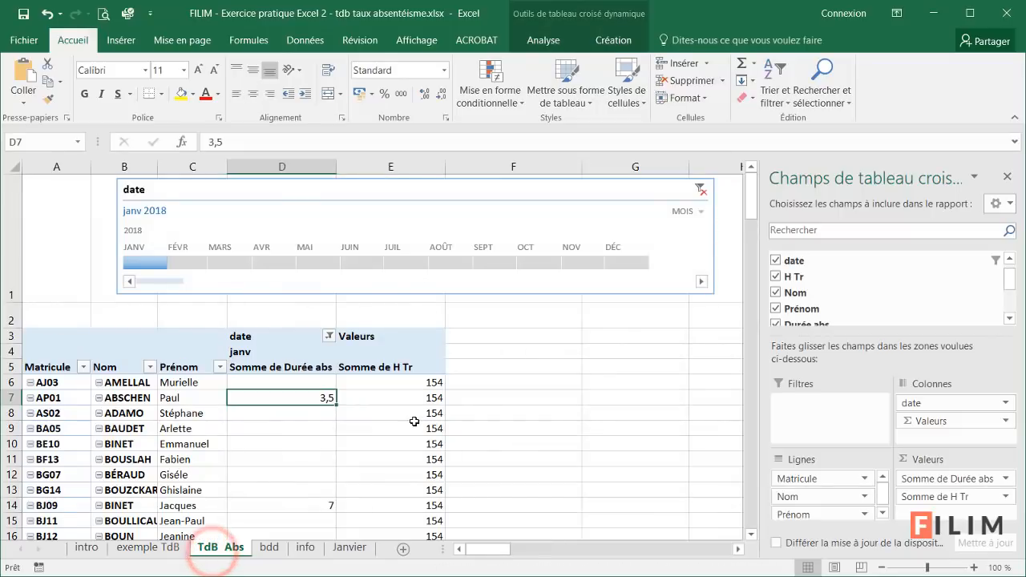
# Enter the formula =D6/E6 in cell F6 beside the pivot table to divide absence duration by hours worked.
pyautogui.click(389, 401)
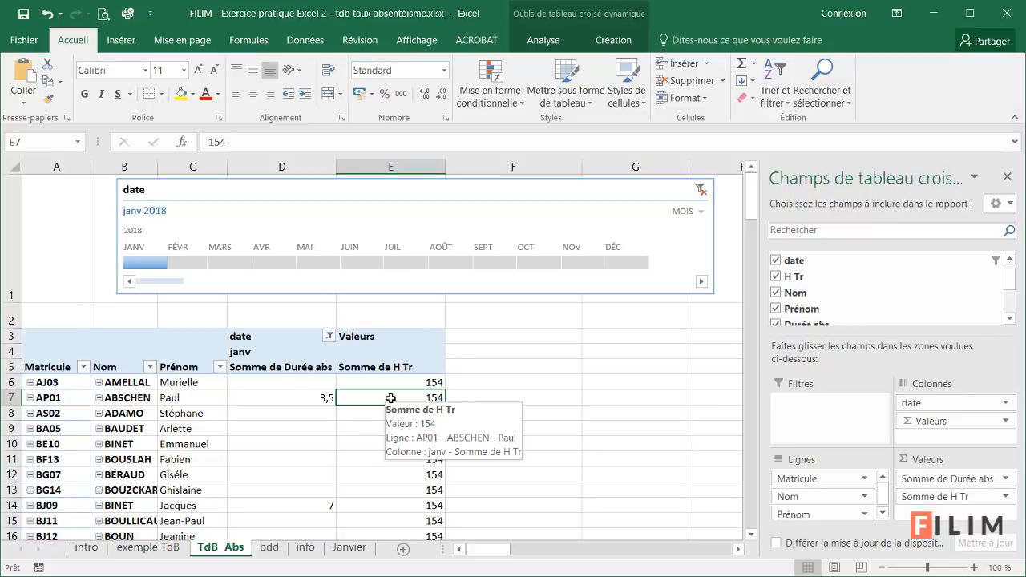
pyautogui.click(303, 398)
pyautogui.click(383, 399)
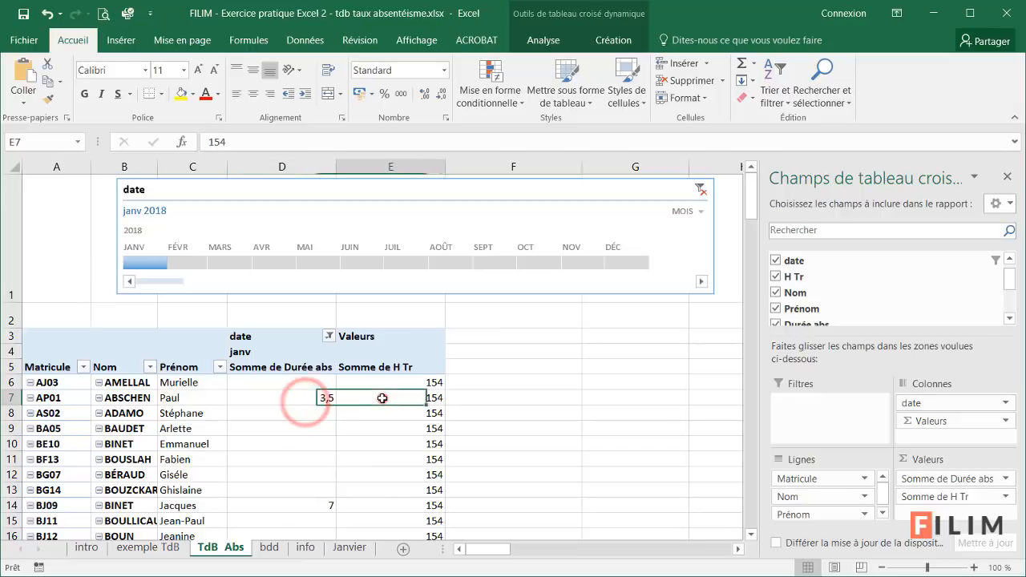
pyautogui.moveTo(477, 374); pyautogui.dragTo(474, 479)
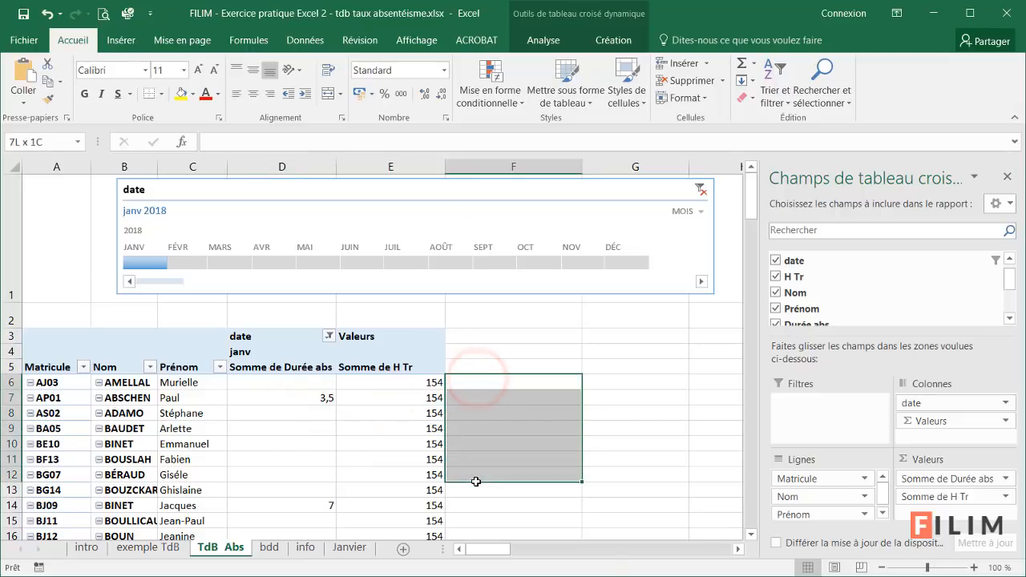
pyautogui.click(495, 383)
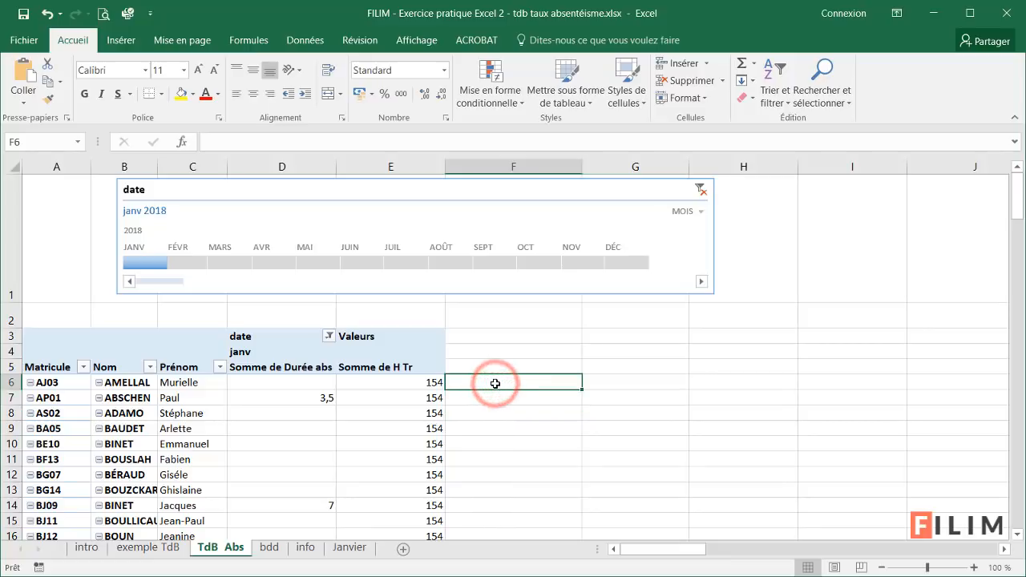
pyautogui.write('=')
pyautogui.click(383, 385)
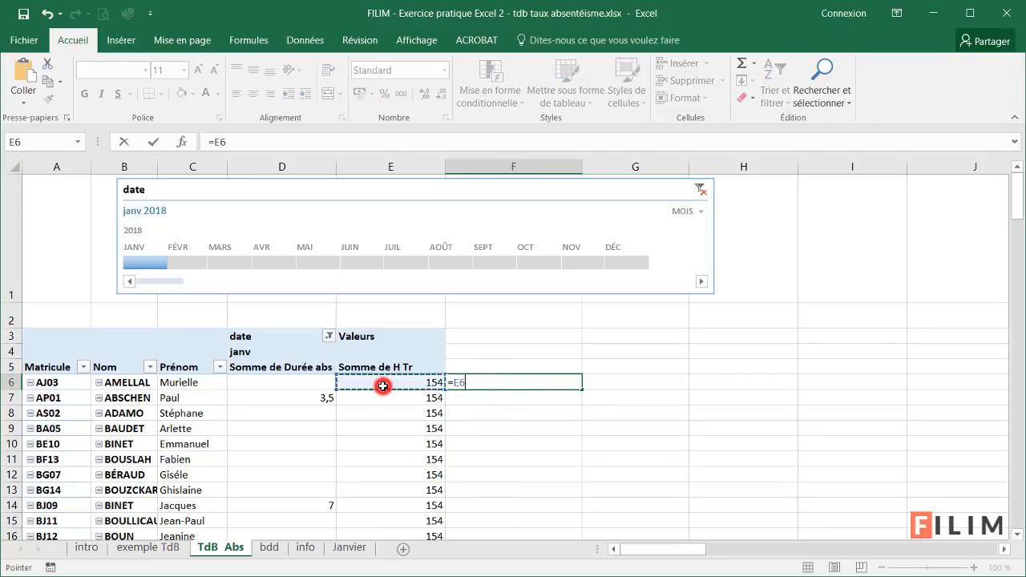
pyautogui.click(315, 386)
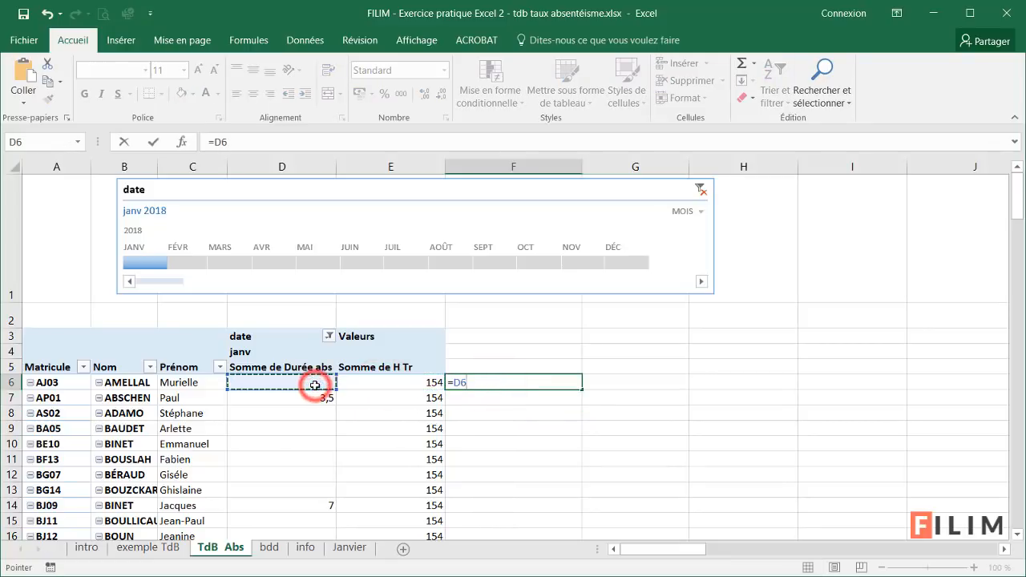
pyautogui.write('/')
pyautogui.click(395, 382)
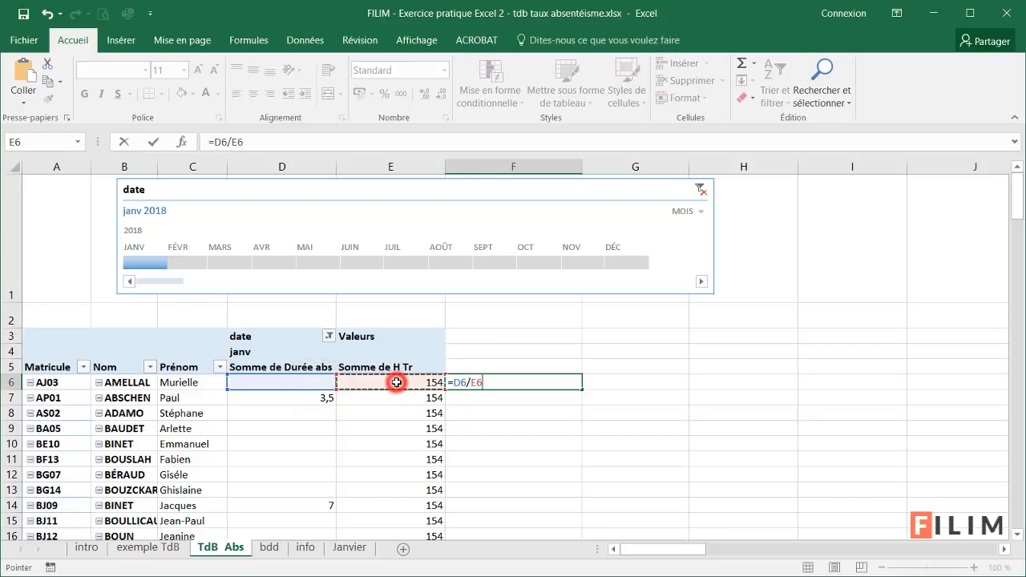
pyautogui.press('Return')
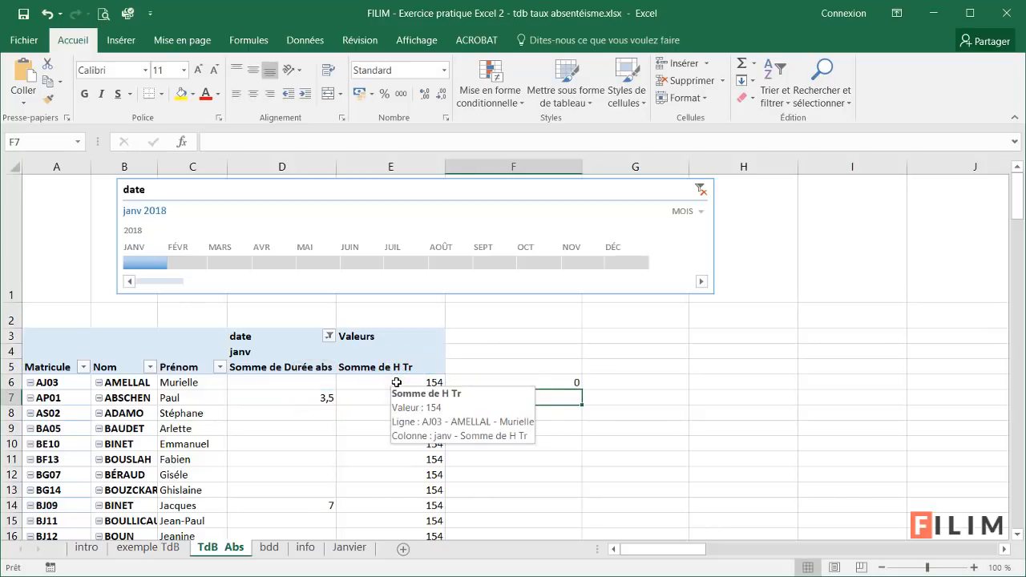
# Fill the absence rate formula from F6 down to F11, and clear those cells.
pyautogui.click(504, 382)
pyautogui.moveTo(580, 387); pyautogui.dragTo(561, 471)
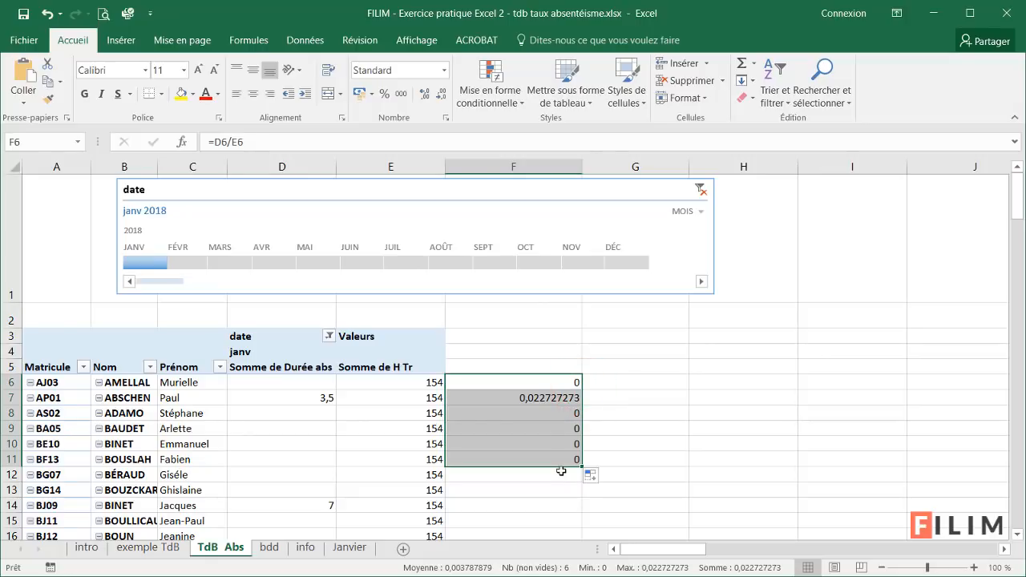
pyautogui.press('Delete')
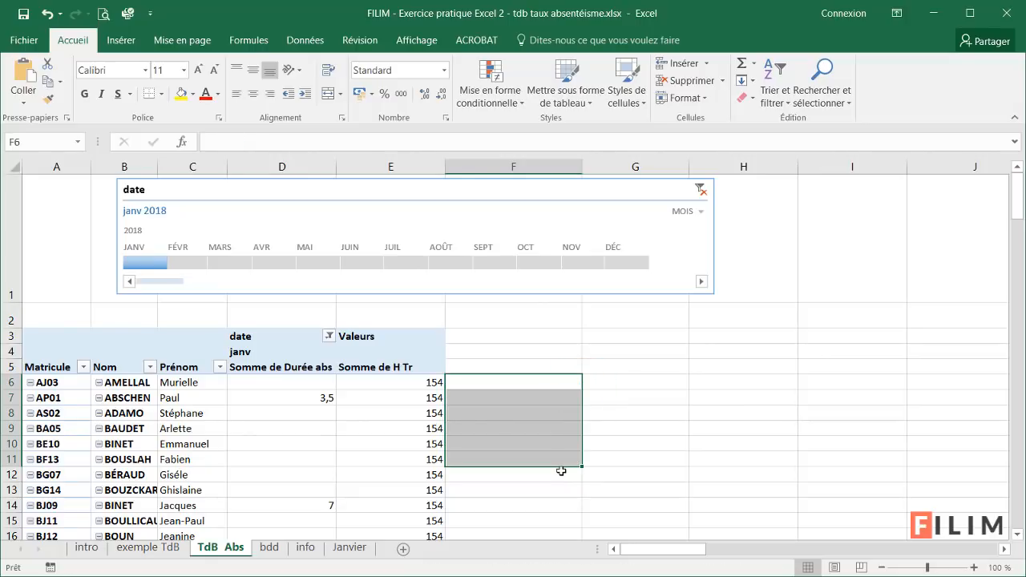
# Look through the pivot table's employee rows and the empty column F beside them.
pyautogui.scroll(-1, 487, 473)
pyautogui.scroll(1, 487, 474)
pyautogui.scroll(-2, 483, 369)
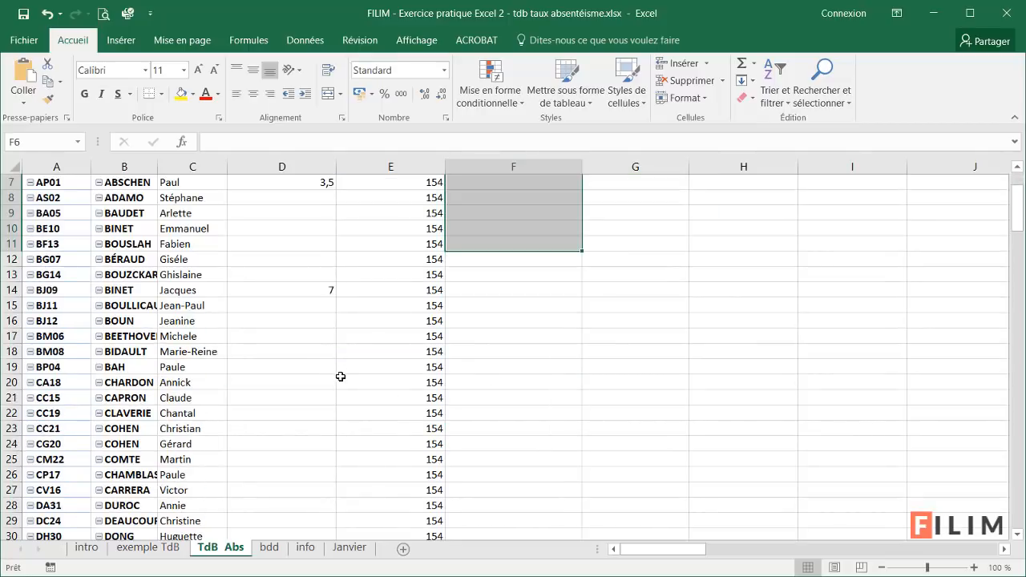
pyautogui.scroll(-1, 340, 376)
pyautogui.scroll(-3, 239, 320)
pyautogui.scroll(6, 238, 336)
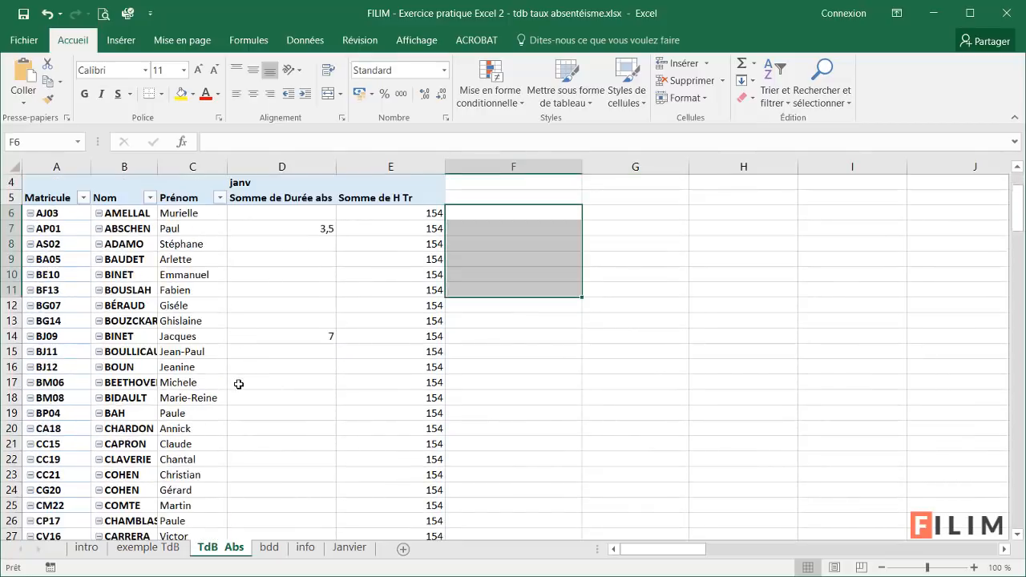
pyautogui.click(529, 412)
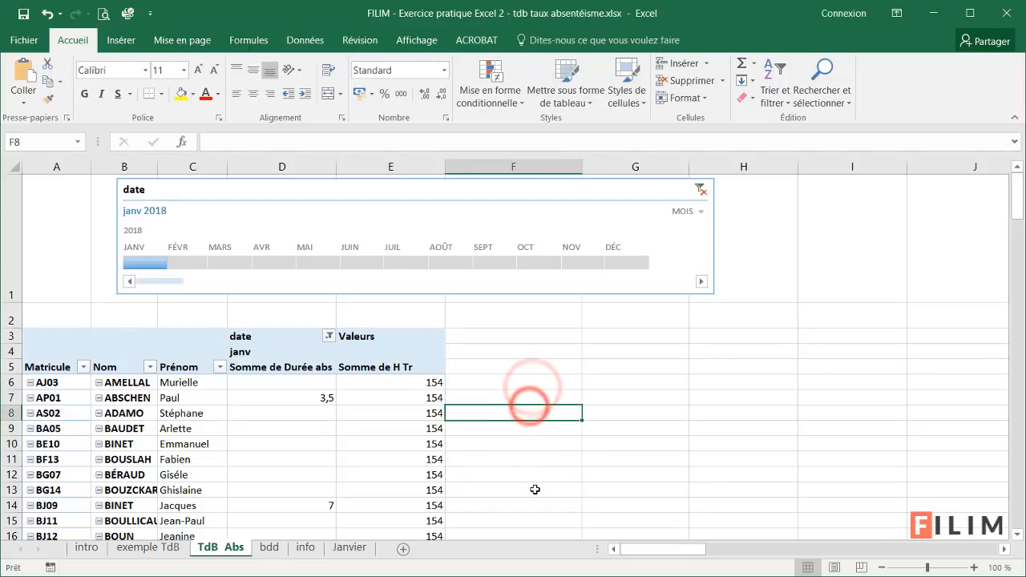
pyautogui.click(551, 387)
pyautogui.click(363, 386)
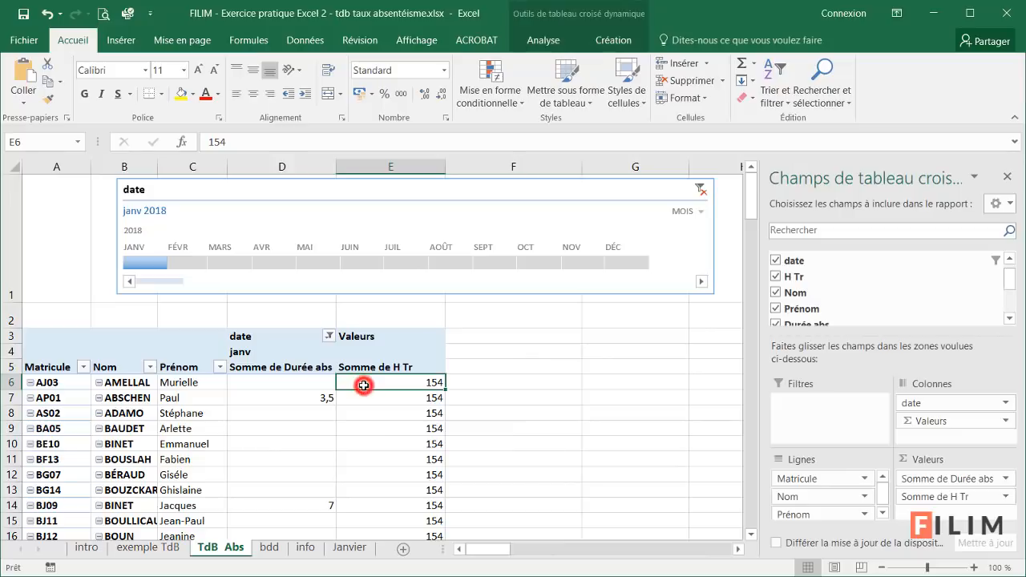
pyautogui.moveTo(363, 385)
# Examine the H Tr and Durée abs columns around row 35 of the bdd sheet.
pyautogui.click(264, 548)
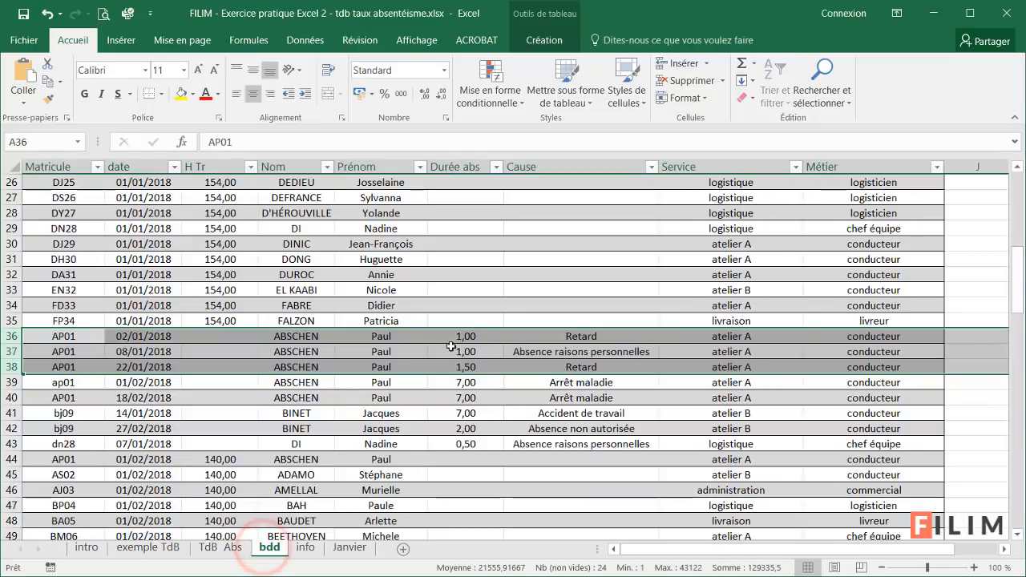
pyautogui.click(476, 319)
pyautogui.scroll(1, 458, 350)
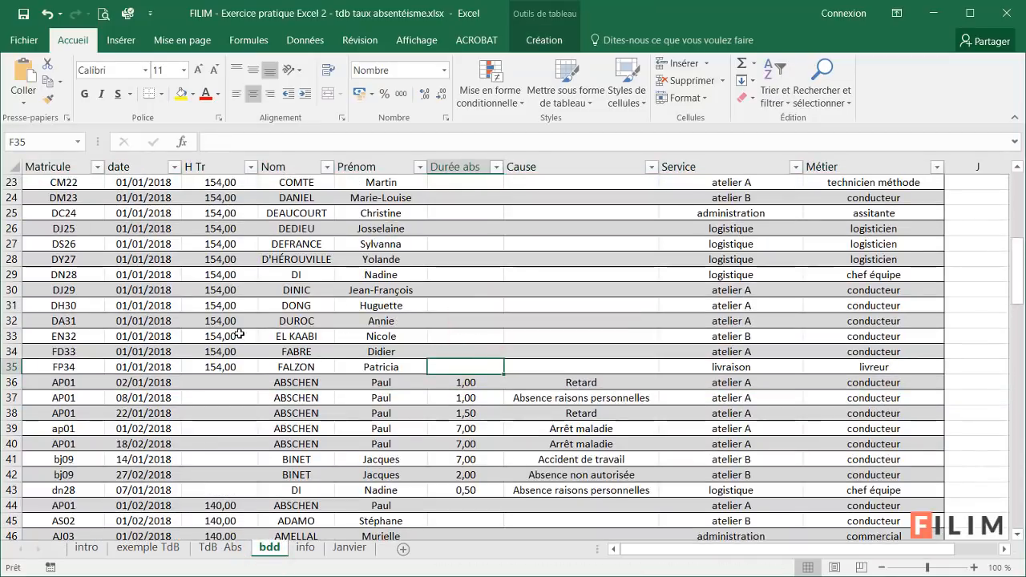
# Examine the worked hours and absence durations in the bdd sheet and the January pivot table on TdB Abs.
pyautogui.moveTo(211, 197); pyautogui.dragTo(212, 321)
pyautogui.moveTo(469, 383); pyautogui.dragTo(464, 474)
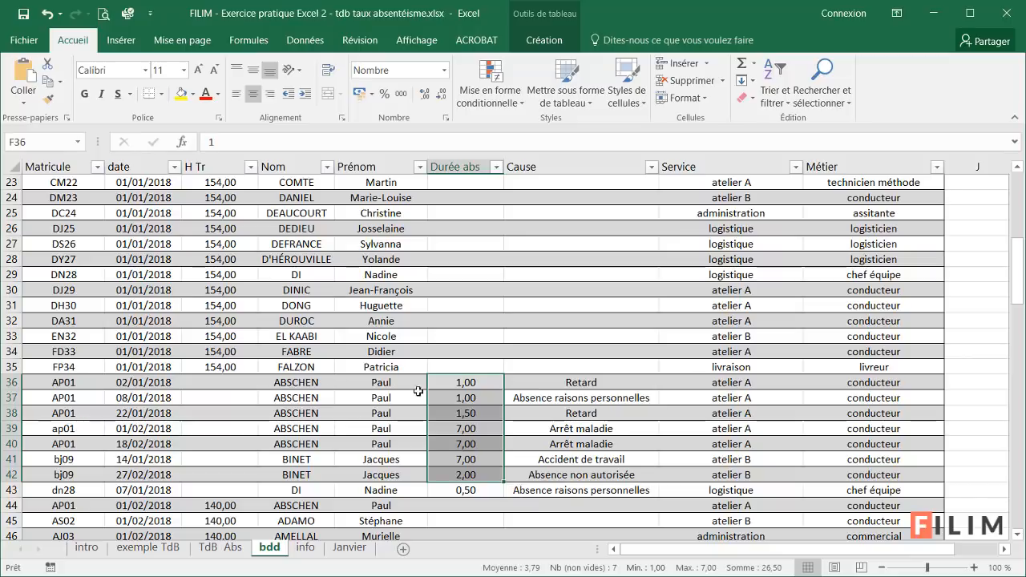
pyautogui.click(675, 378)
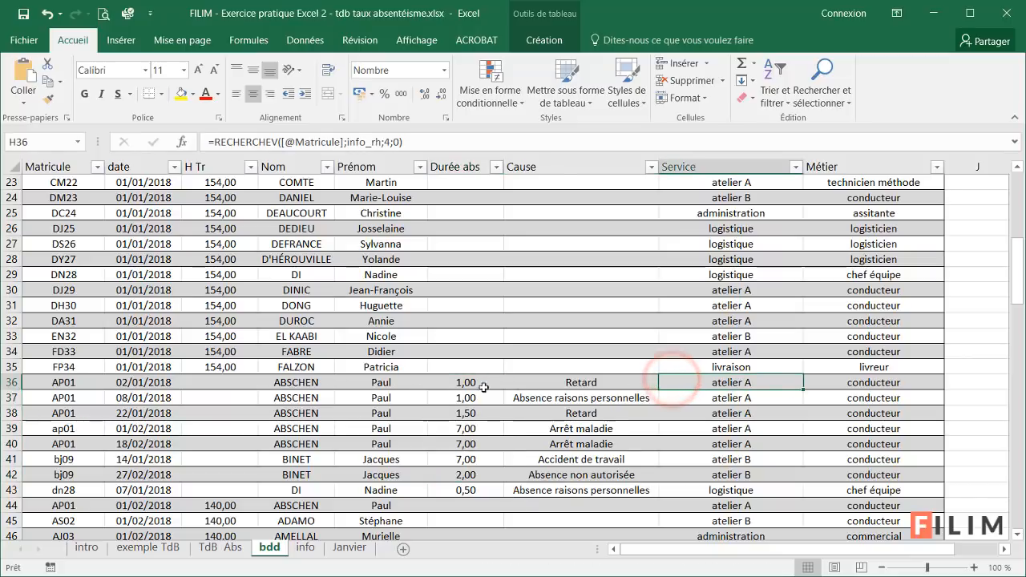
pyautogui.click(229, 546)
pyautogui.click(352, 413)
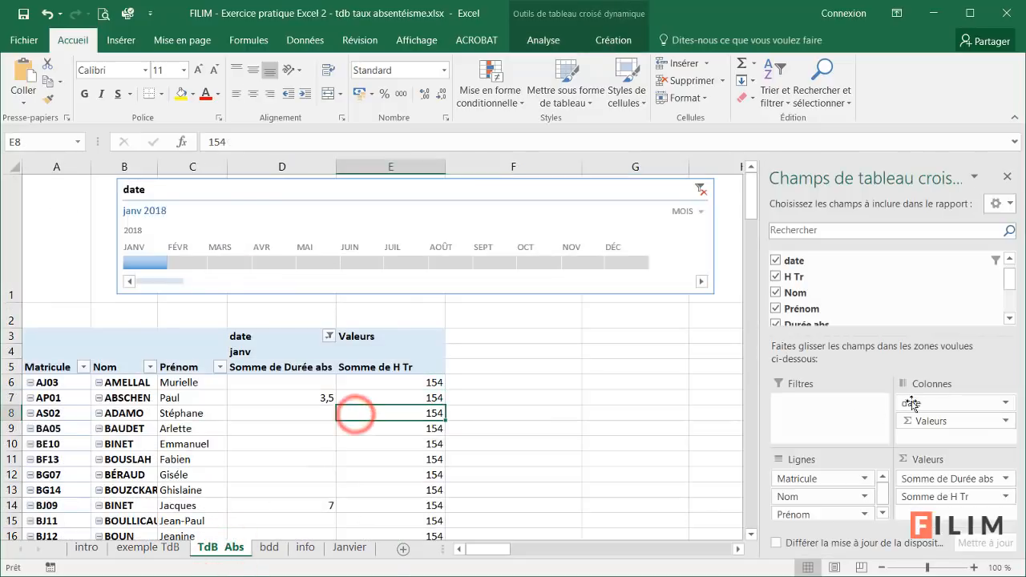
pyautogui.click(382, 384)
pyautogui.scroll(-1, 396, 409)
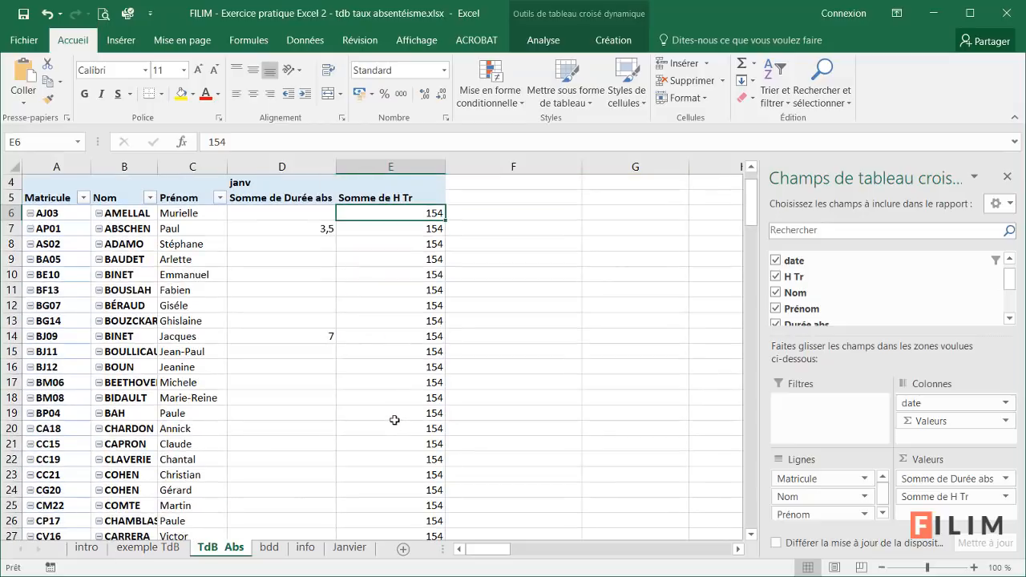
pyautogui.scroll(1, 392, 418)
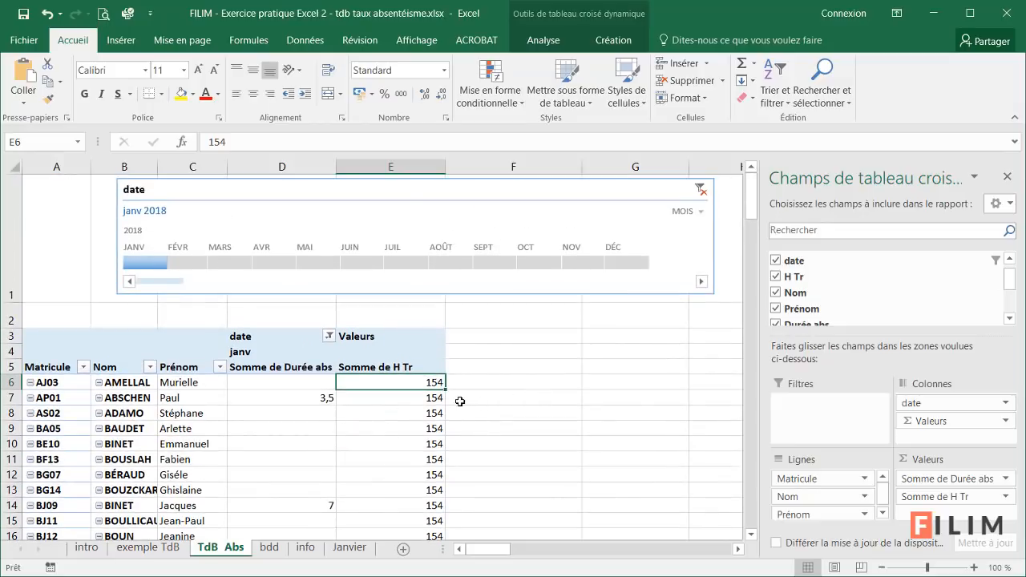
# Begin a new calculated field in the pivot table and name it Taux Abs.
pyautogui.click(296, 383)
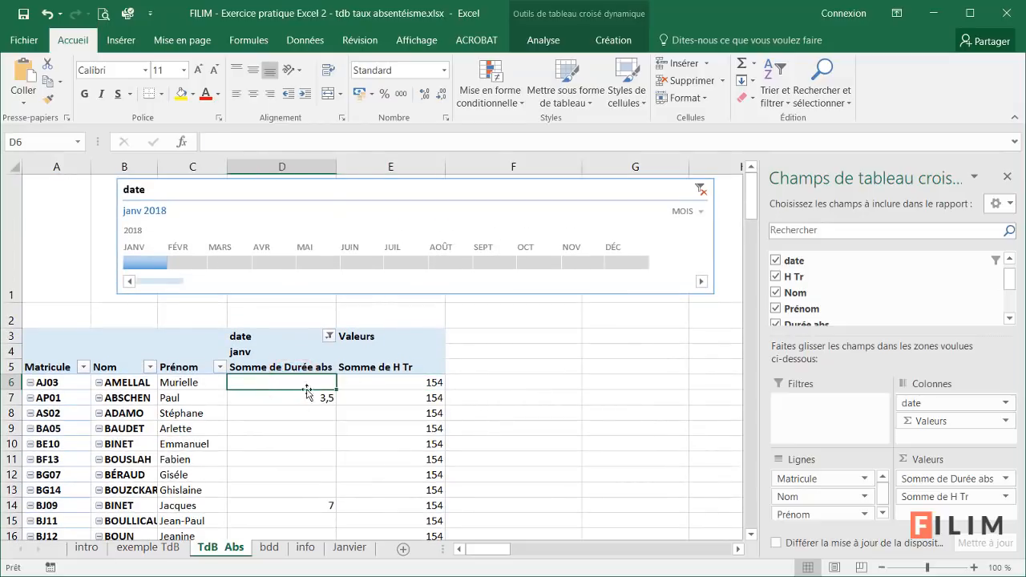
pyautogui.click(548, 39)
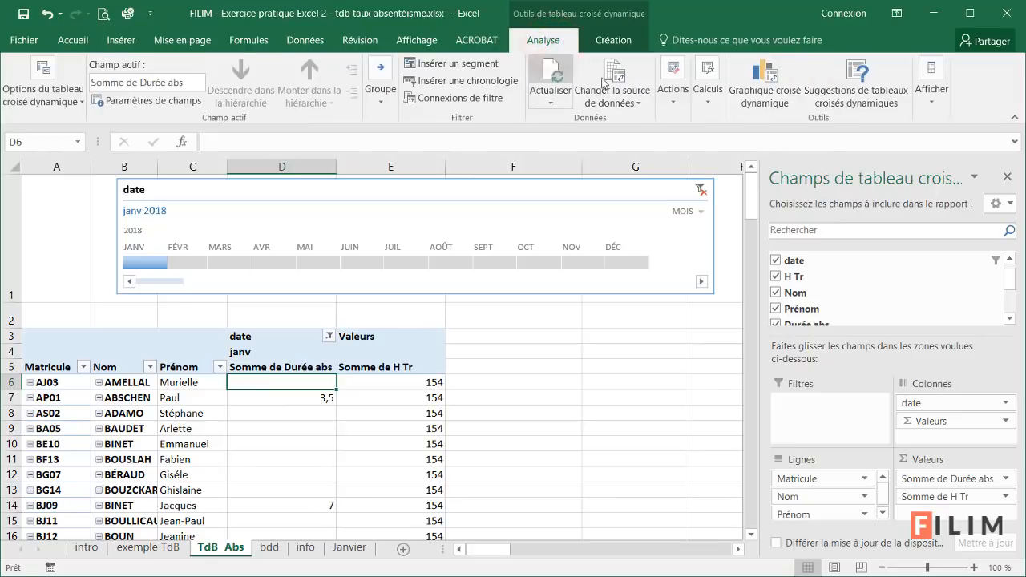
pyautogui.click(708, 83)
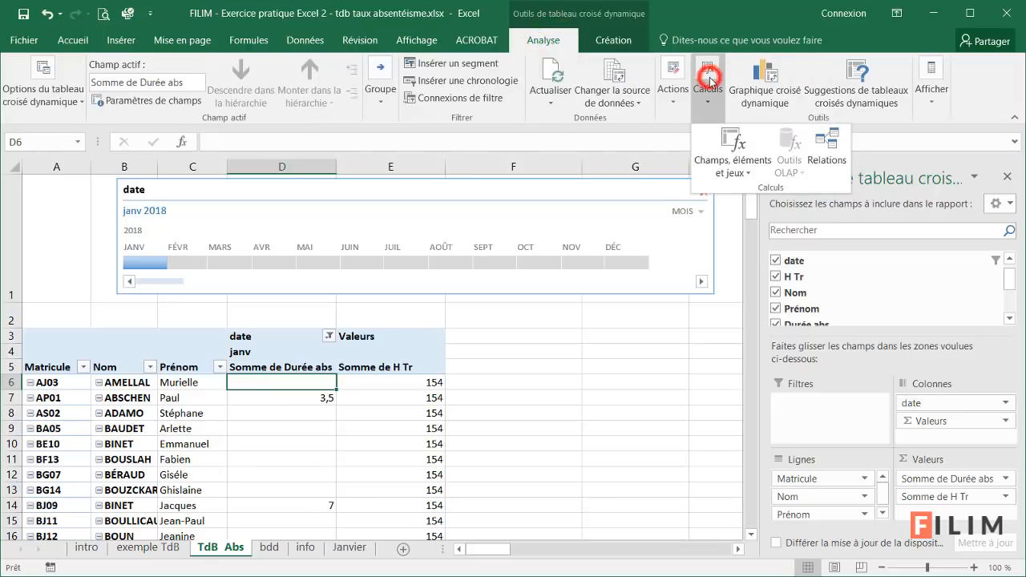
pyautogui.click(719, 145)
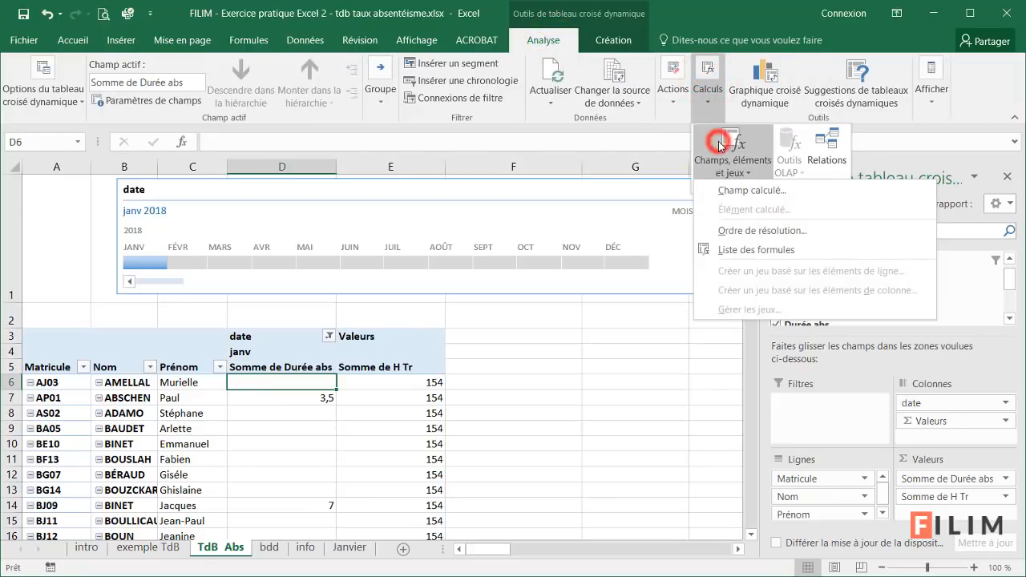
pyautogui.click(727, 189)
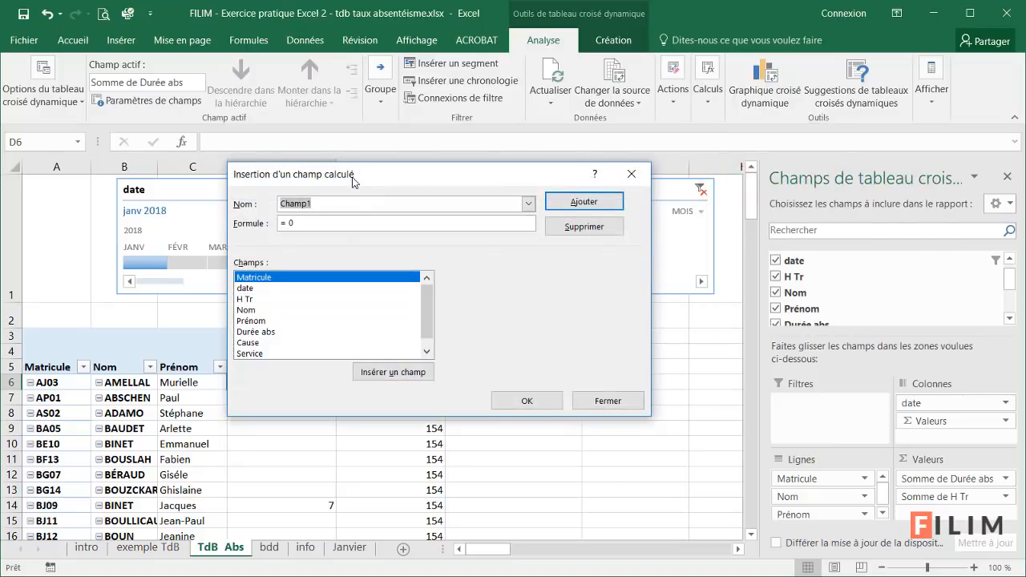
pyautogui.moveTo(355, 178); pyautogui.dragTo(614, 208)
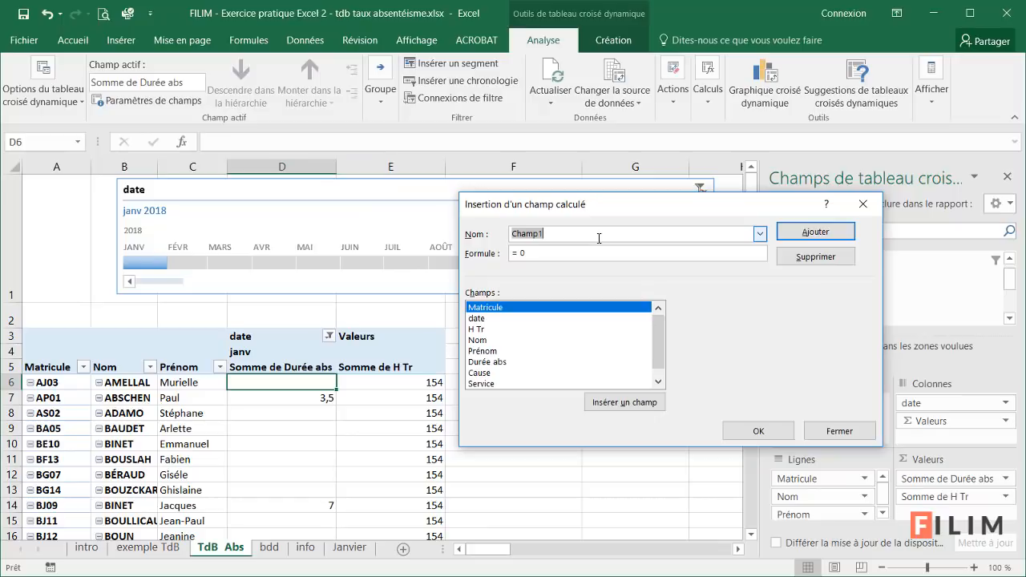
pyautogui.write('Taux Abs')
# Replace the default formula of the Taux Abs field with the Durée abs field.
pyautogui.click(533, 253)
pyautogui.press('BackSpace')
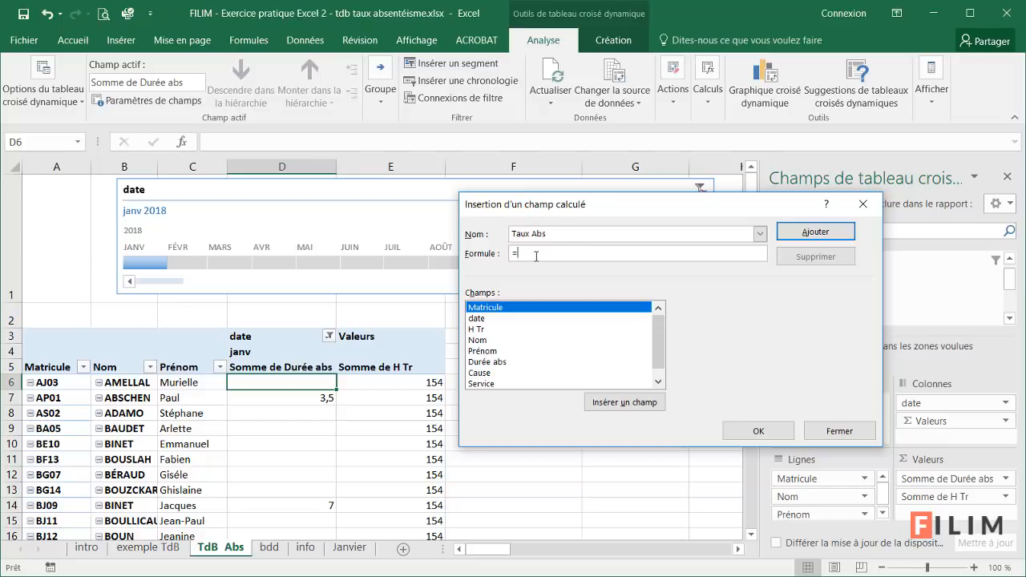
pyautogui.click(500, 319)
pyautogui.click(506, 329)
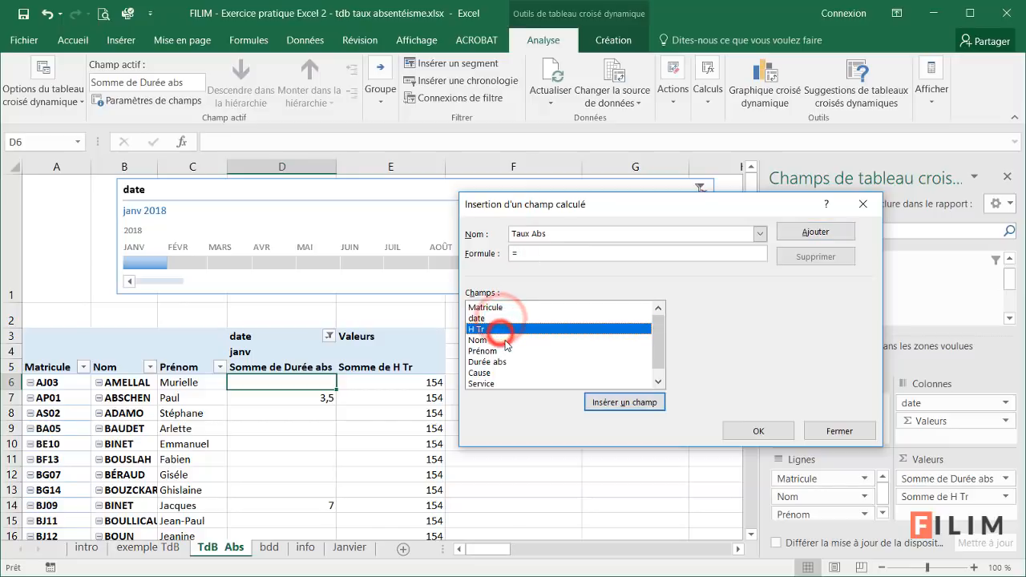
pyautogui.scroll(-1, 506, 340)
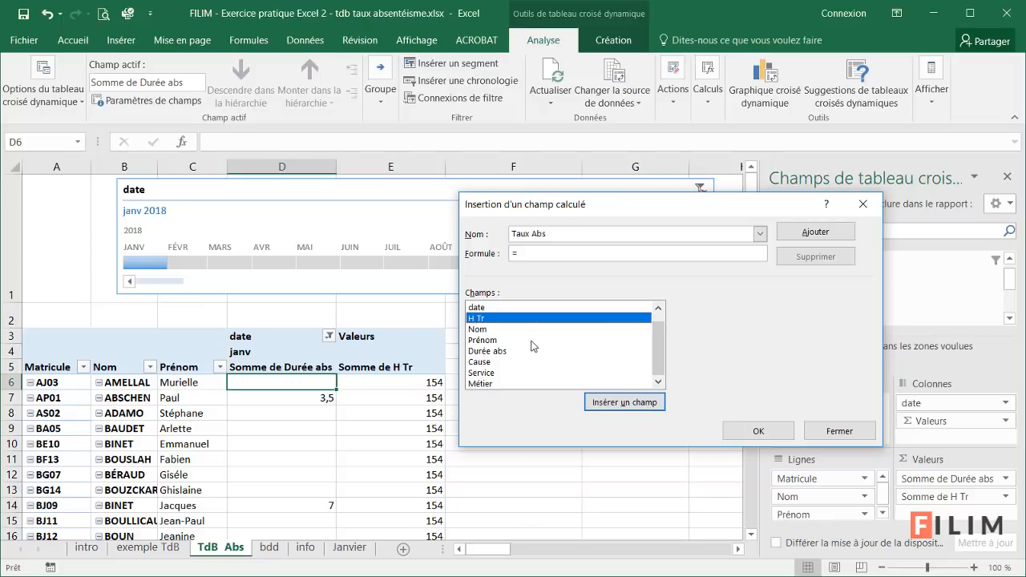
pyautogui.scroll(1, 513, 328)
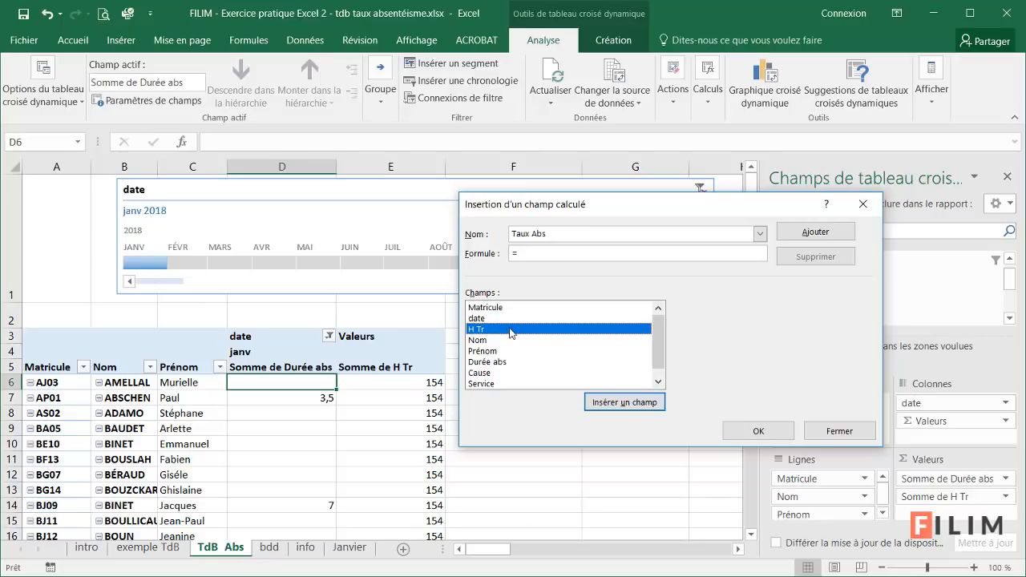
pyautogui.scroll(-1, 520, 358)
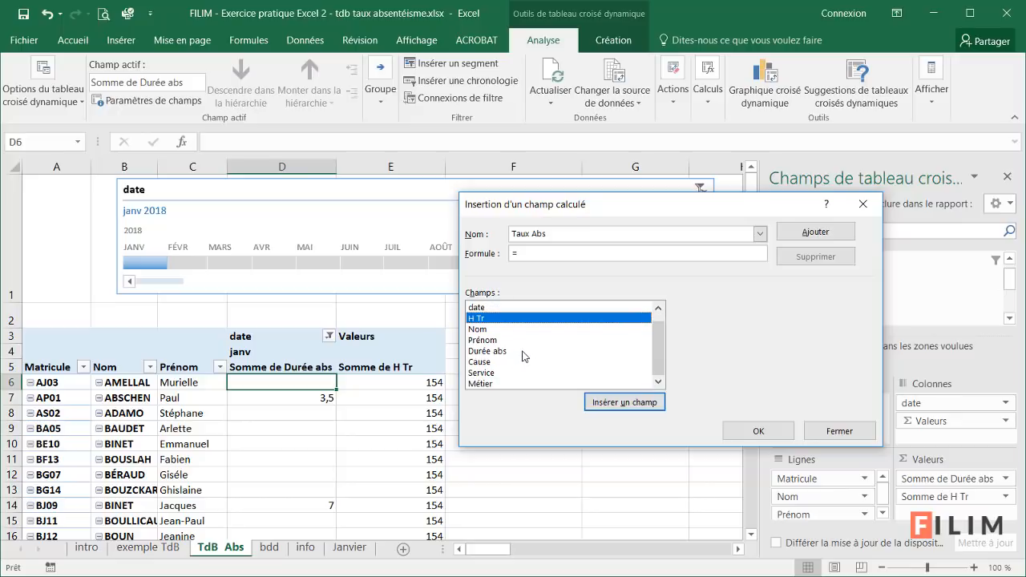
pyautogui.click(504, 351)
pyautogui.doubleClick(502, 351)
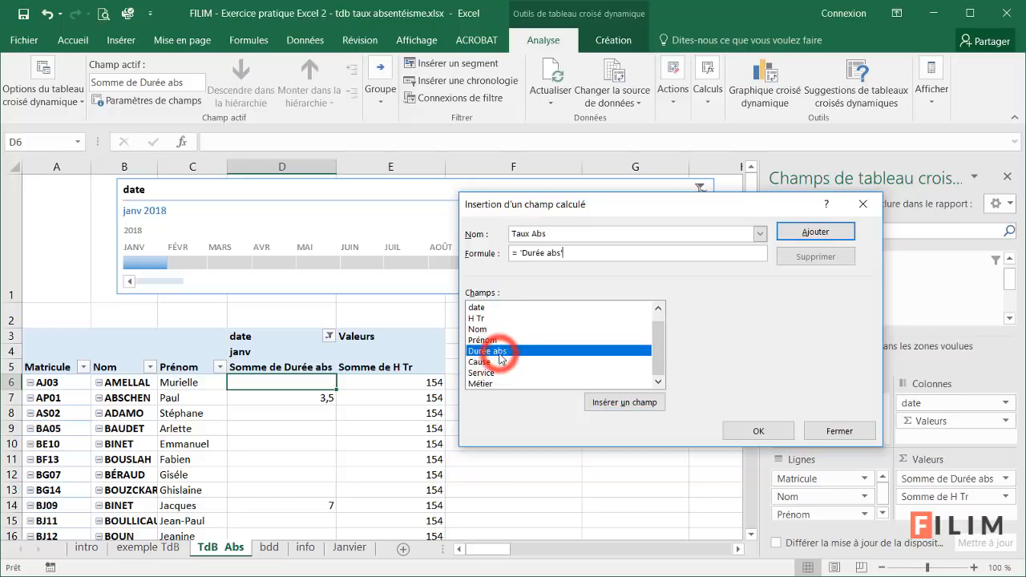
# Divide the formula by the H Tr field and add the calculated field to the pivot table.
pyautogui.write('/')
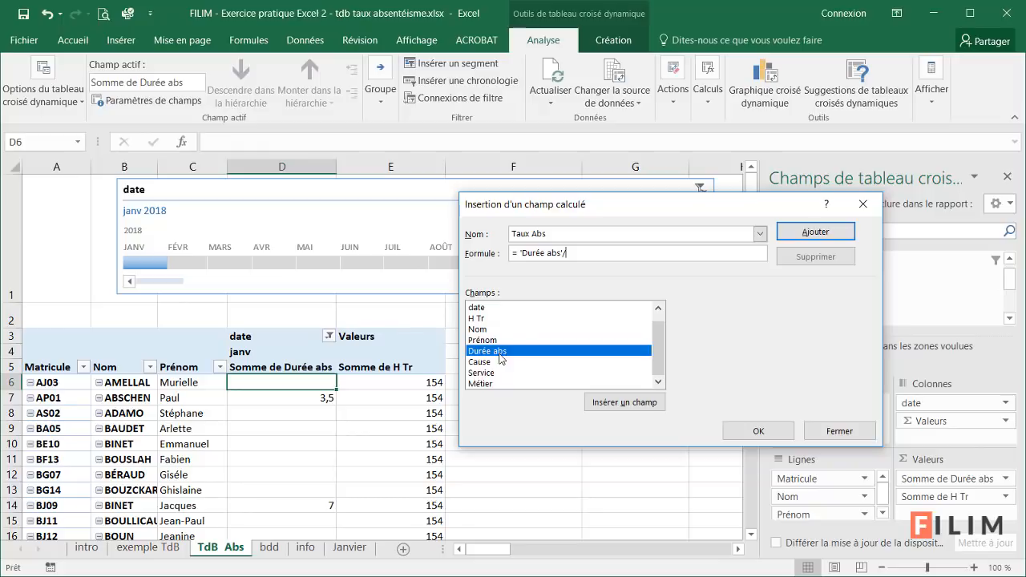
pyautogui.scroll(1, 500, 359)
pyautogui.click(509, 330)
pyautogui.doubleClick(509, 331)
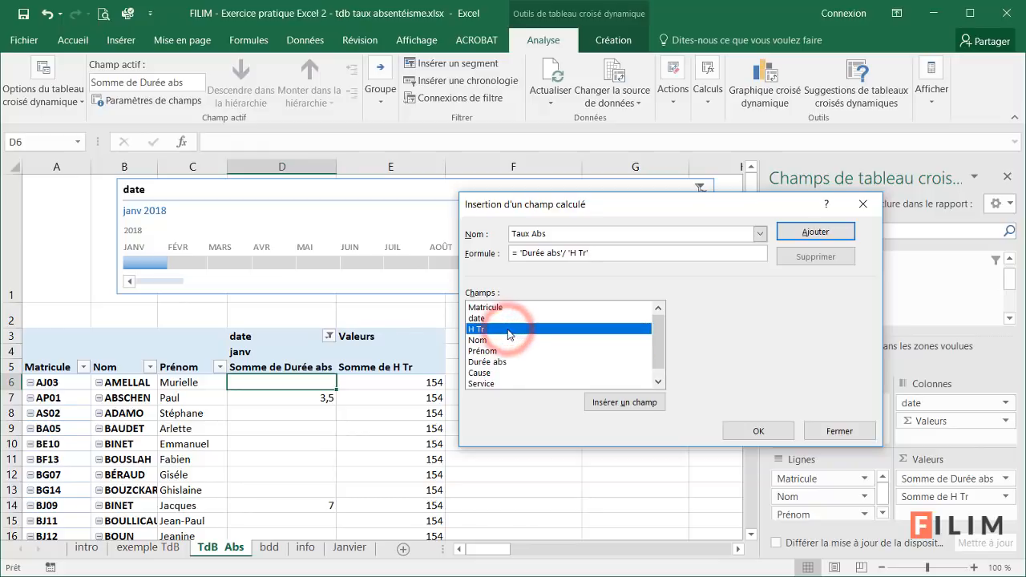
pyautogui.click(815, 231)
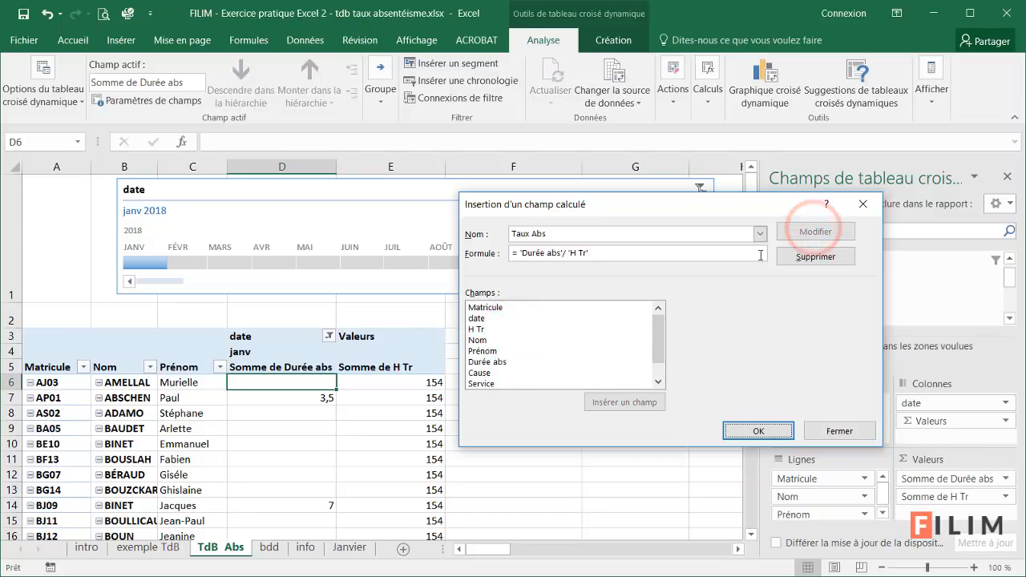
pyautogui.click(747, 431)
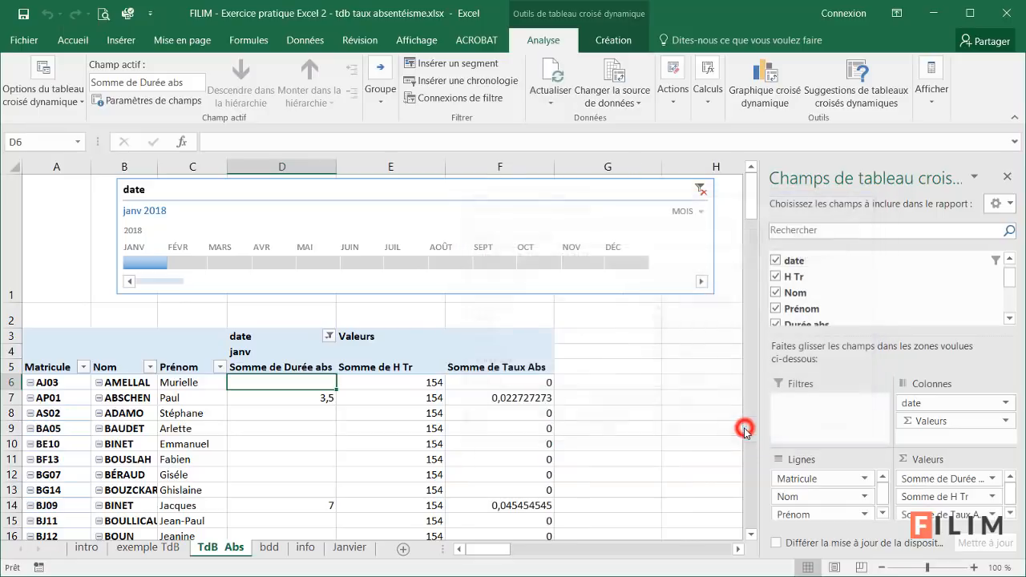
# Format the Somme de Taux Abs value field as a percentage with two decimals.
pyautogui.click(1010, 511)
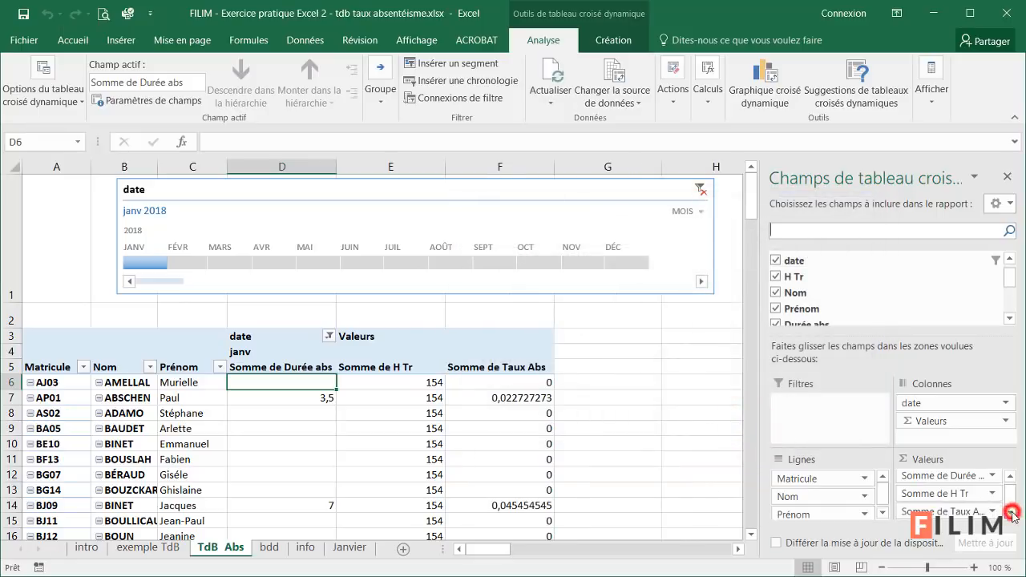
pyautogui.click(932, 519)
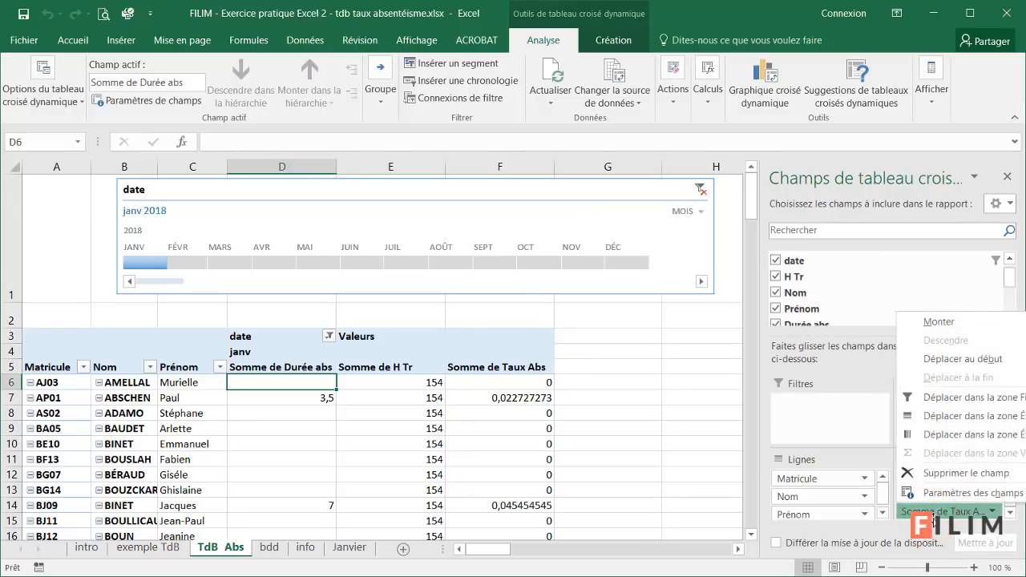
pyautogui.click(657, 429)
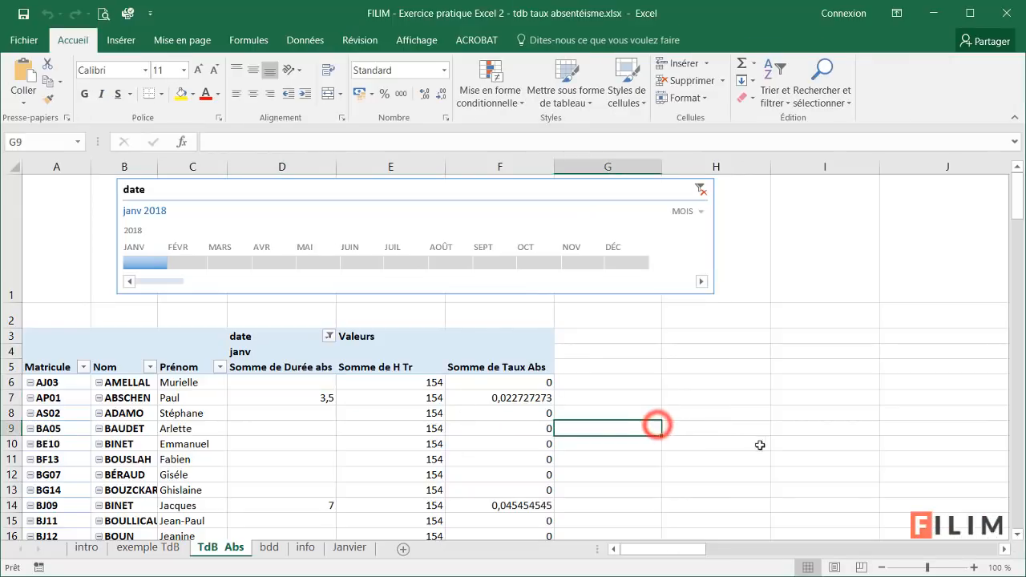
pyautogui.click(497, 412)
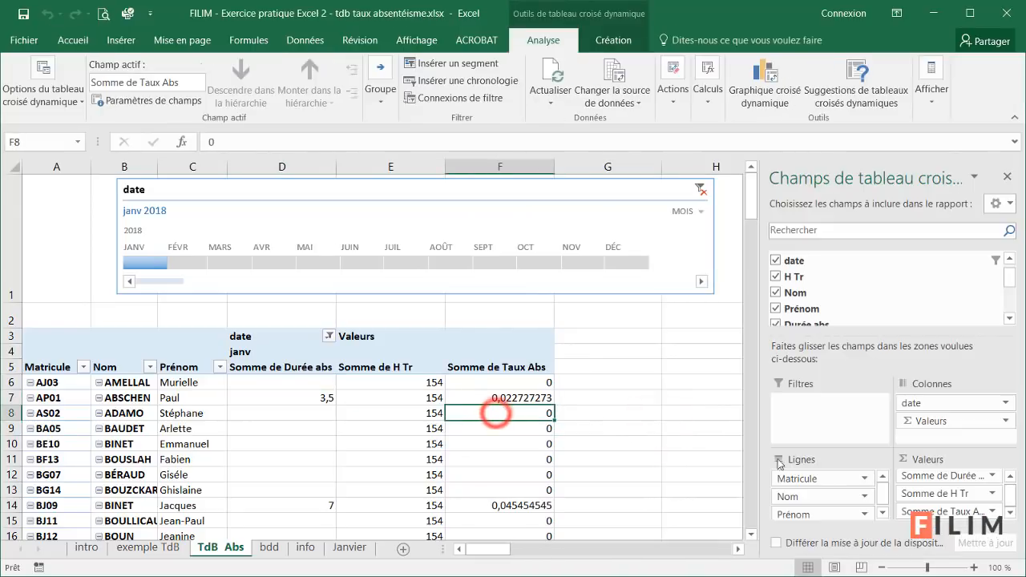
pyautogui.click(922, 511)
pyautogui.click(943, 497)
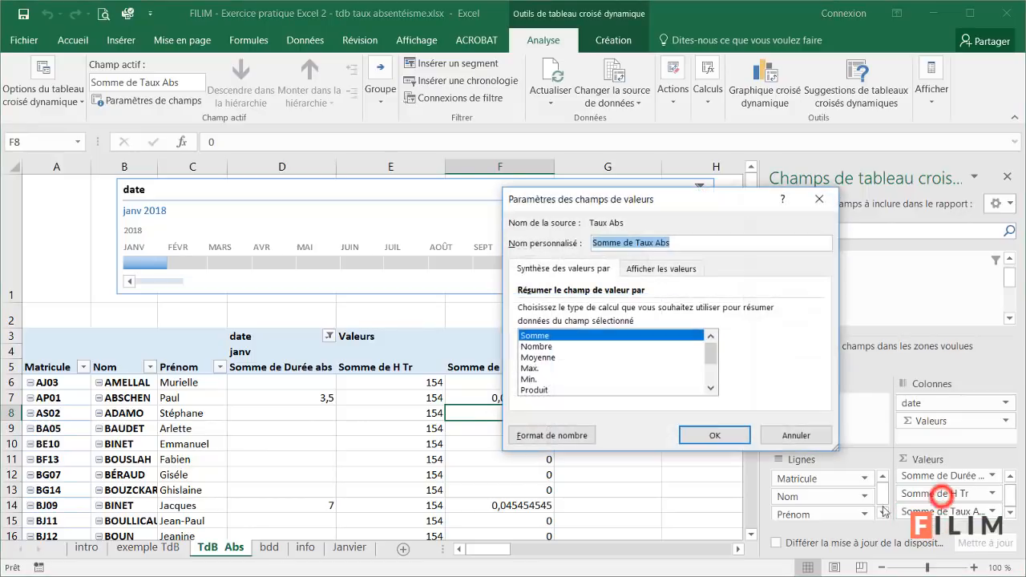
pyautogui.click(539, 433)
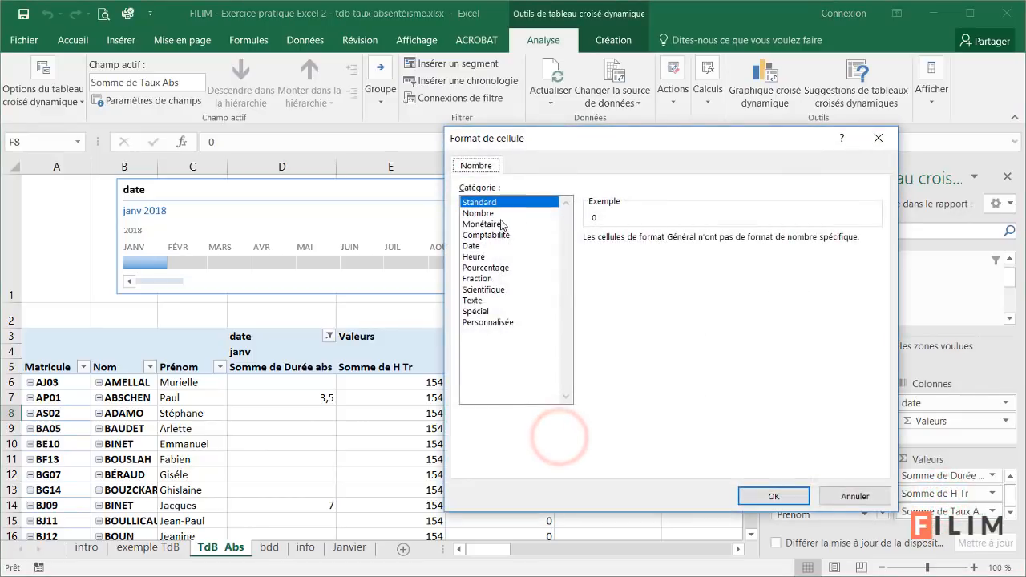
pyautogui.click(489, 267)
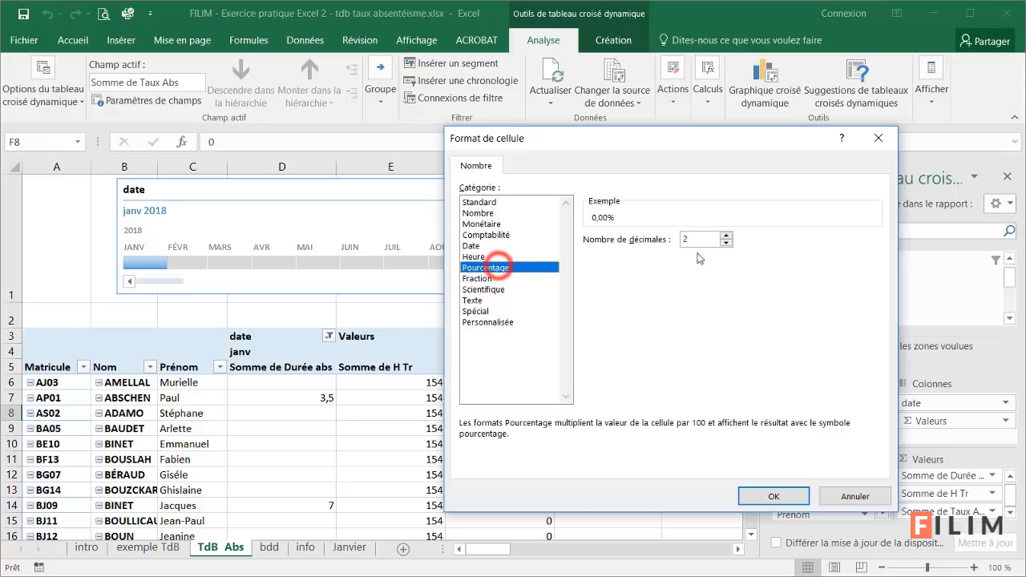
pyautogui.click(757, 496)
pyautogui.click(713, 435)
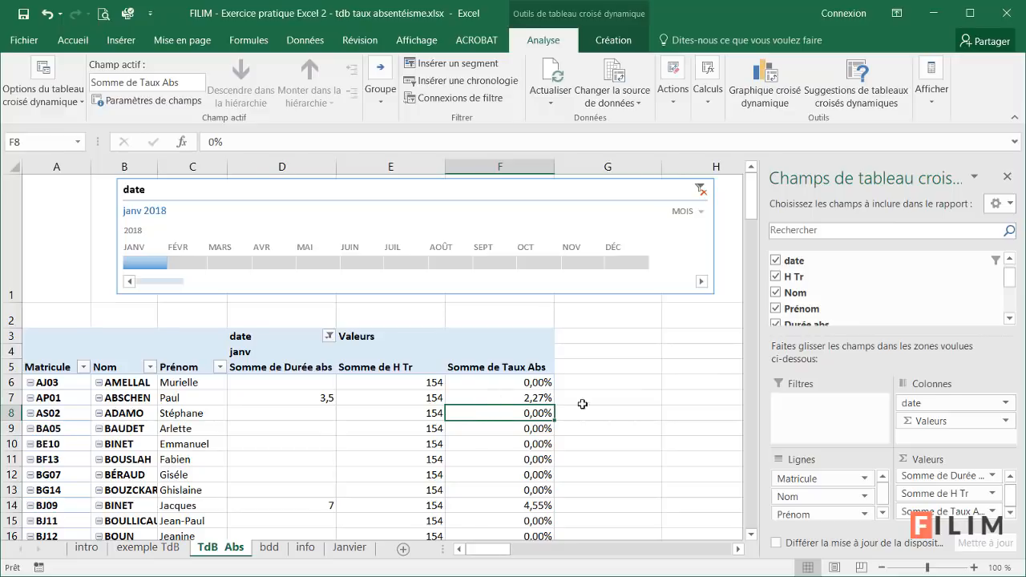
# Cross-check the calculated absence rate with the formula =D7/E7 in cell G7 and clear that cell again.
pyautogui.click(652, 403)
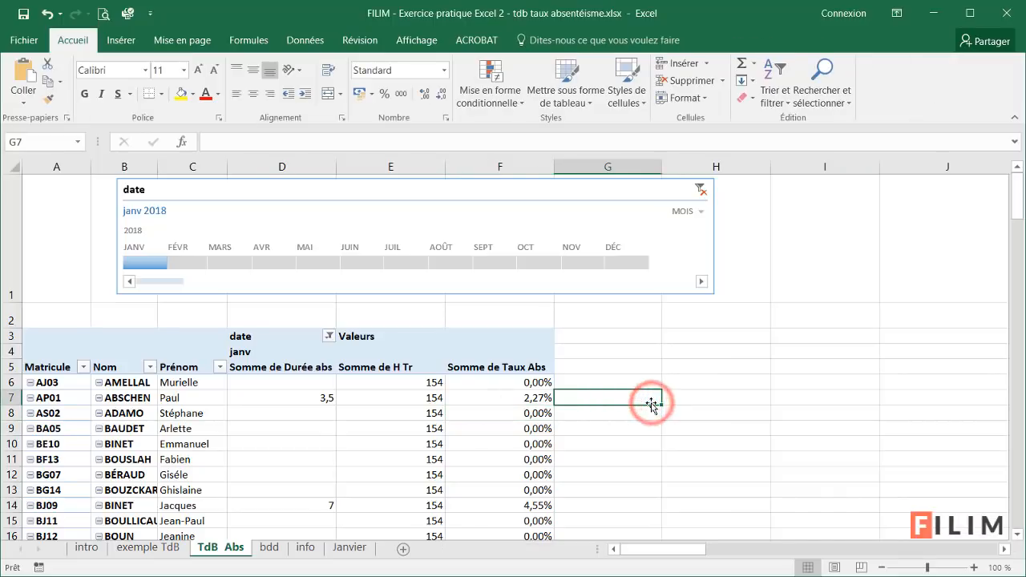
pyautogui.write('=')
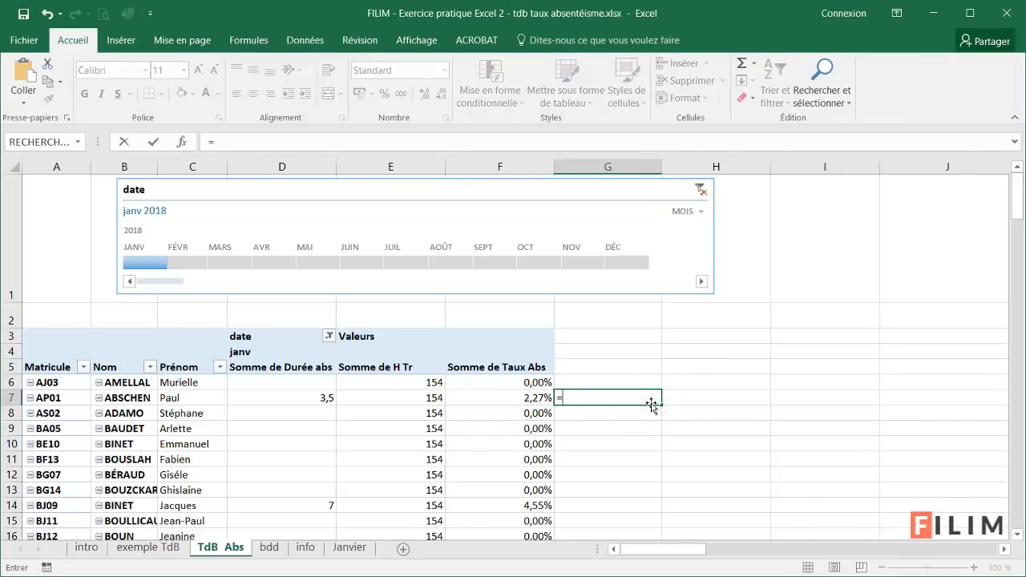
pyautogui.click(311, 400)
pyautogui.write('/')
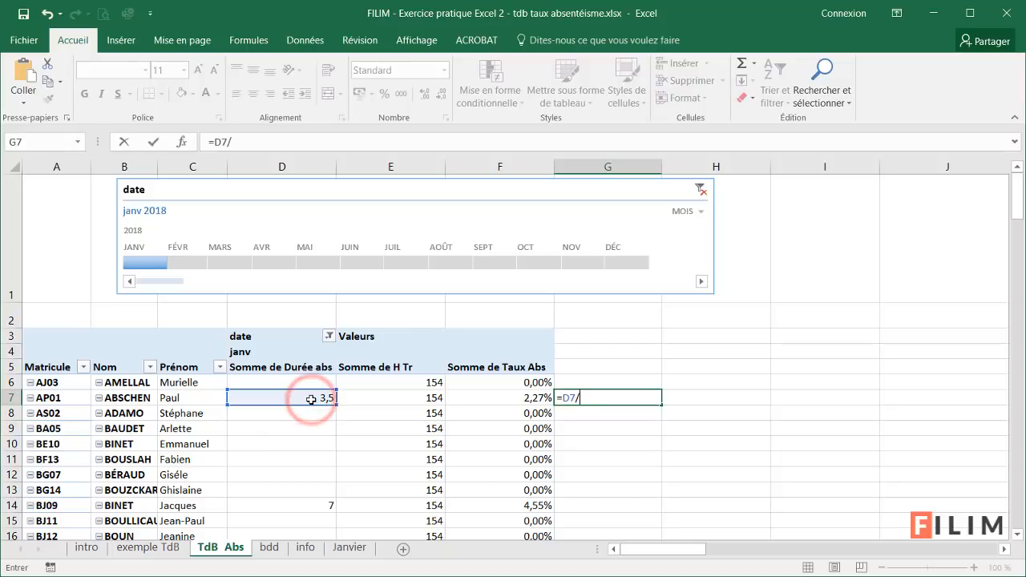
pyautogui.click(365, 396)
pyautogui.press('Return')
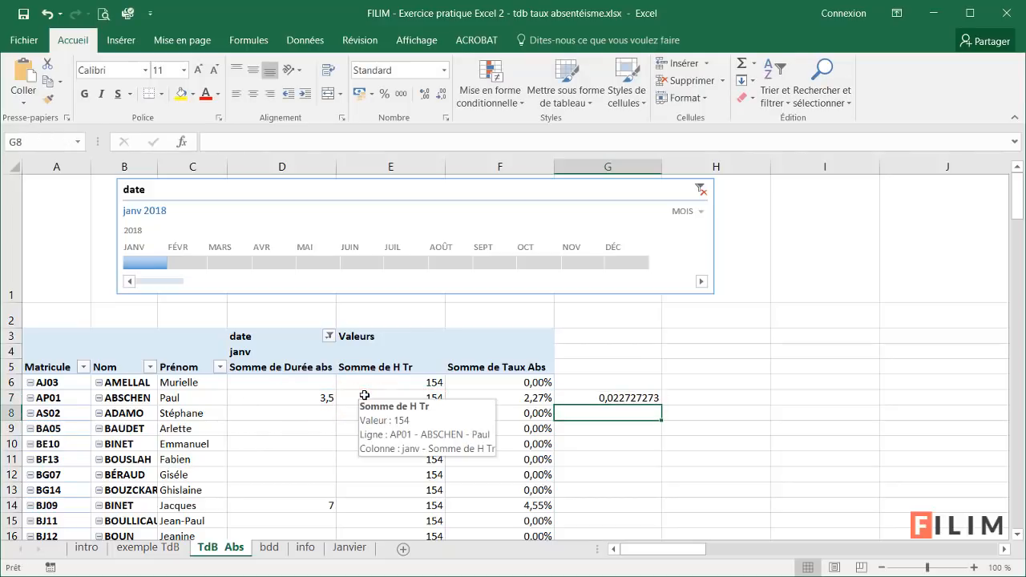
pyautogui.click(590, 400)
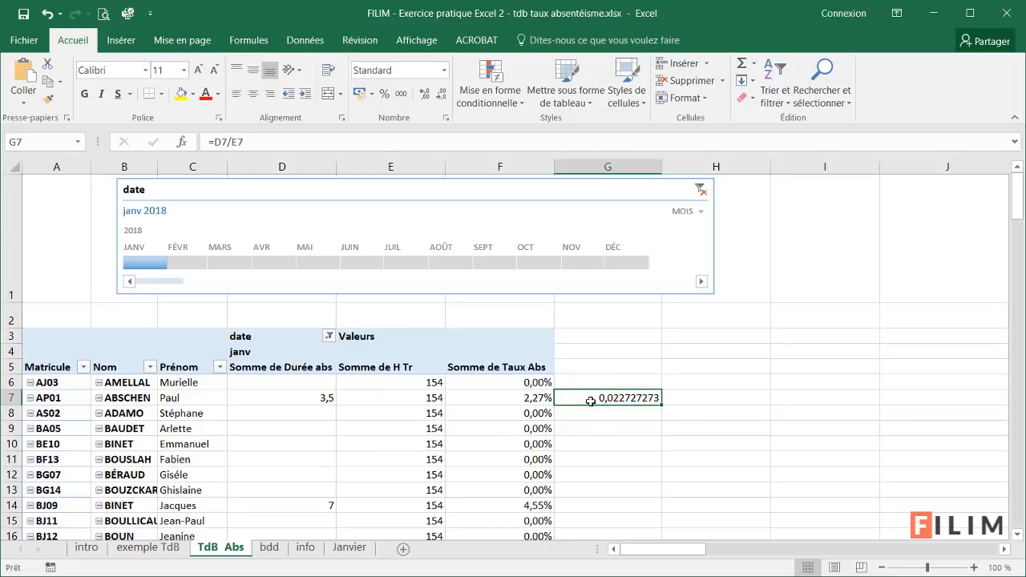
pyautogui.press('Delete')
pyautogui.click(483, 399)
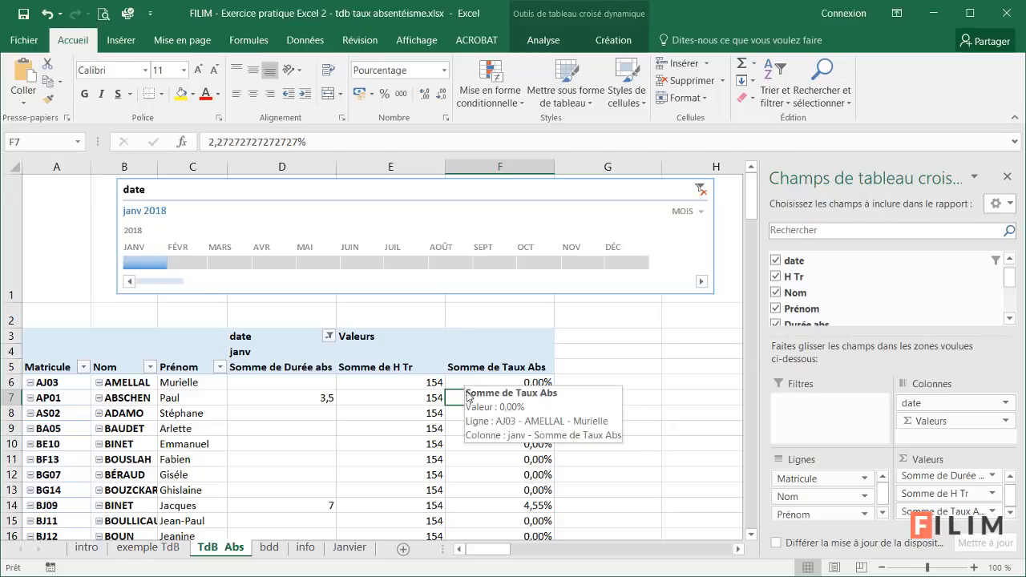
# Remove Somme de Durée abs and Somme de H Tr from the pivot table values, keeping only Somme de Taux Abs.
pyautogui.click(500, 421)
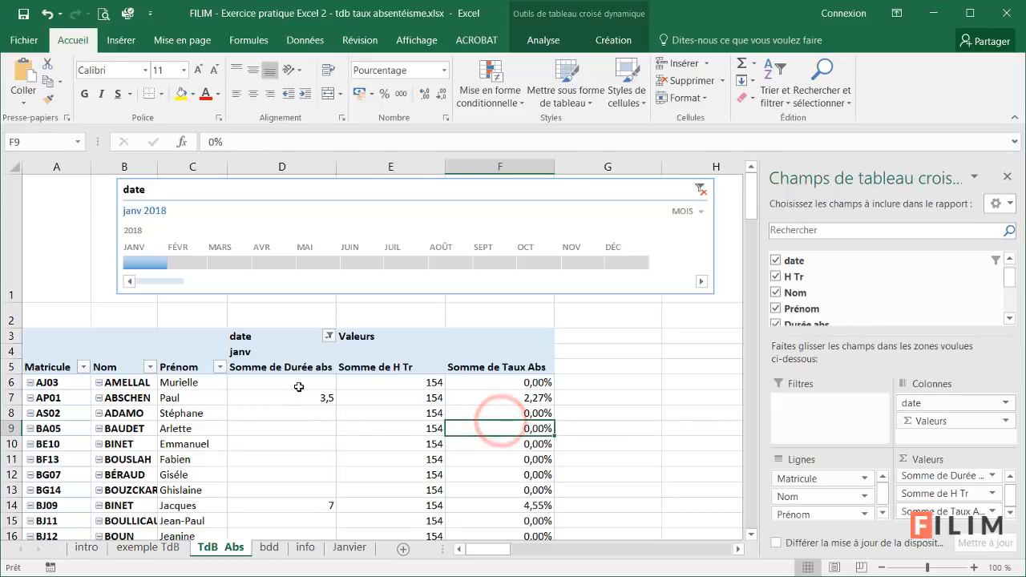
pyautogui.moveTo(297, 385); pyautogui.dragTo(316, 503)
pyautogui.moveTo(395, 386); pyautogui.dragTo(403, 488)
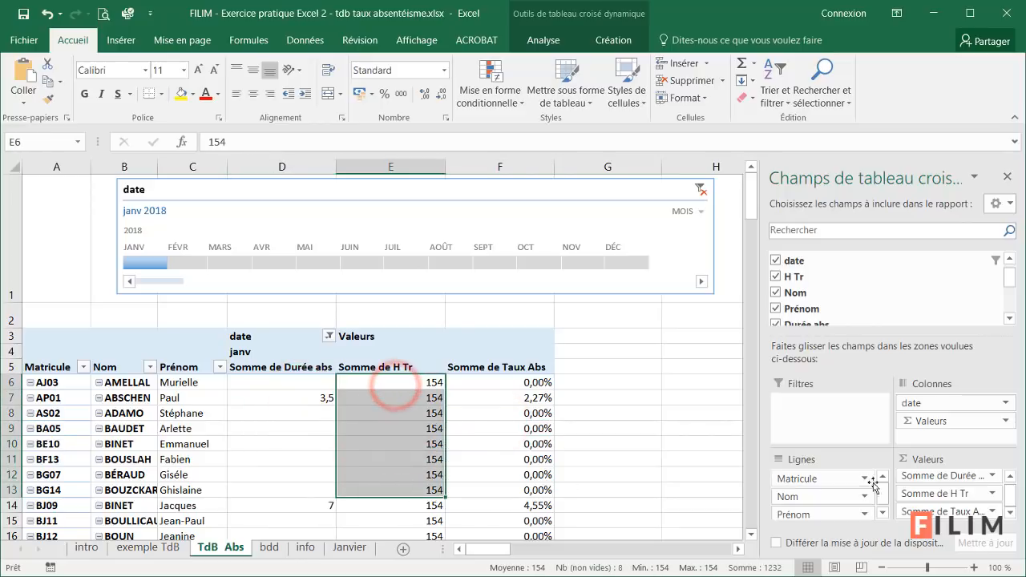
pyautogui.click(931, 476)
pyautogui.click(931, 476)
pyautogui.moveTo(931, 476); pyautogui.dragTo(916, 293)
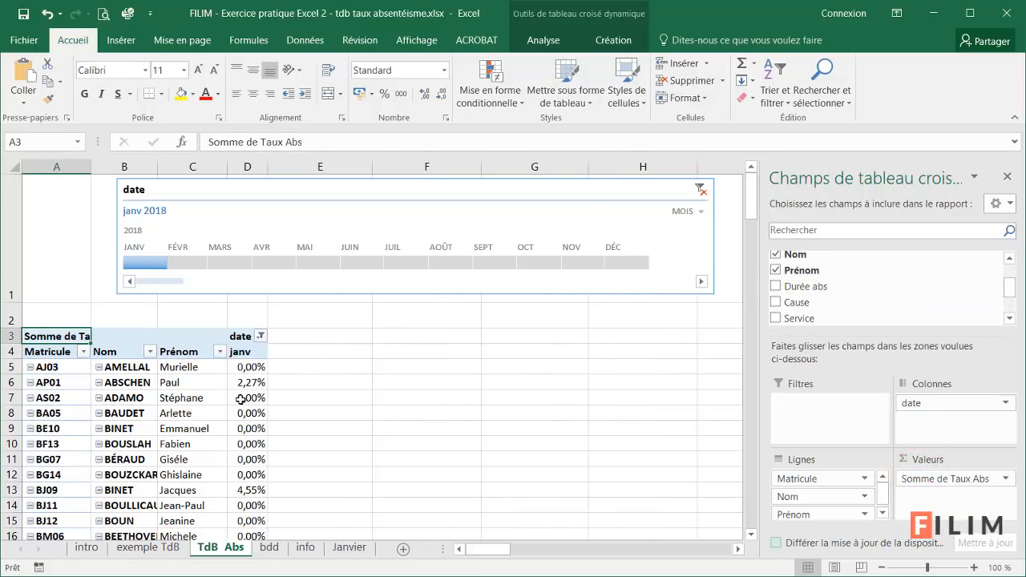
# Clear the date timeline's filter so the pivot table covers all periods, and check the monthly absence rates.
pyautogui.moveTo(262, 412)
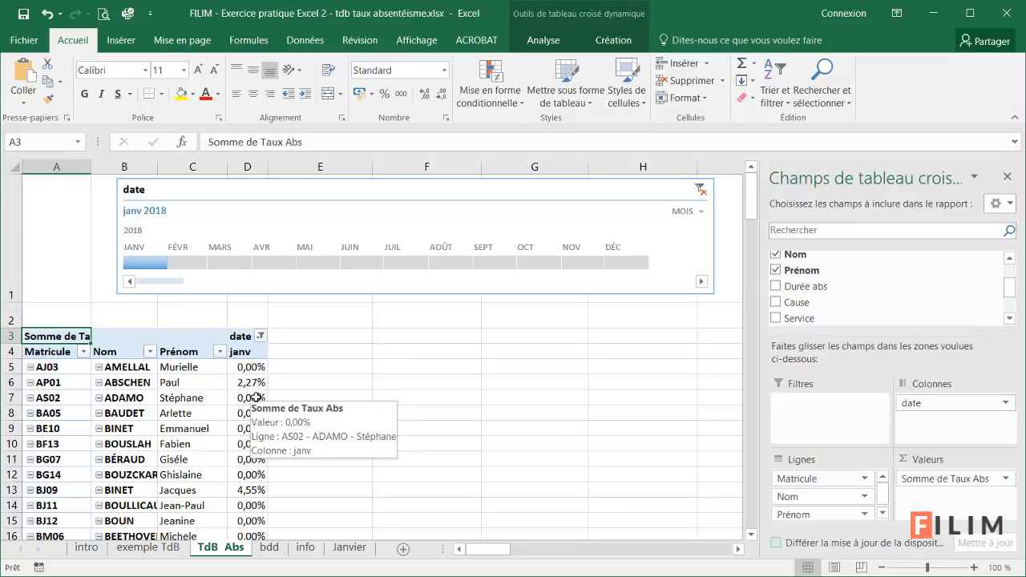
pyautogui.click(250, 382)
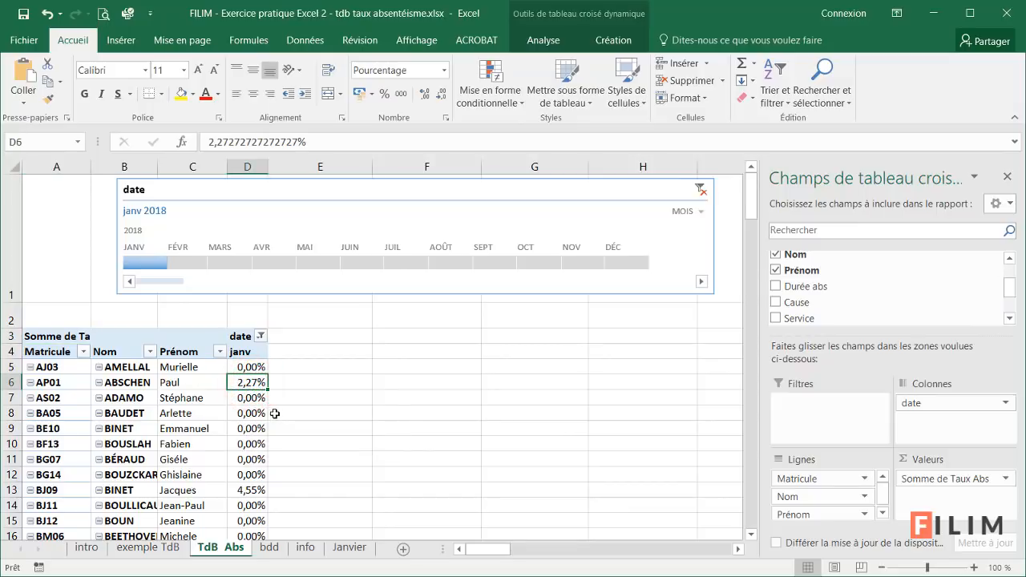
pyautogui.click(700, 190)
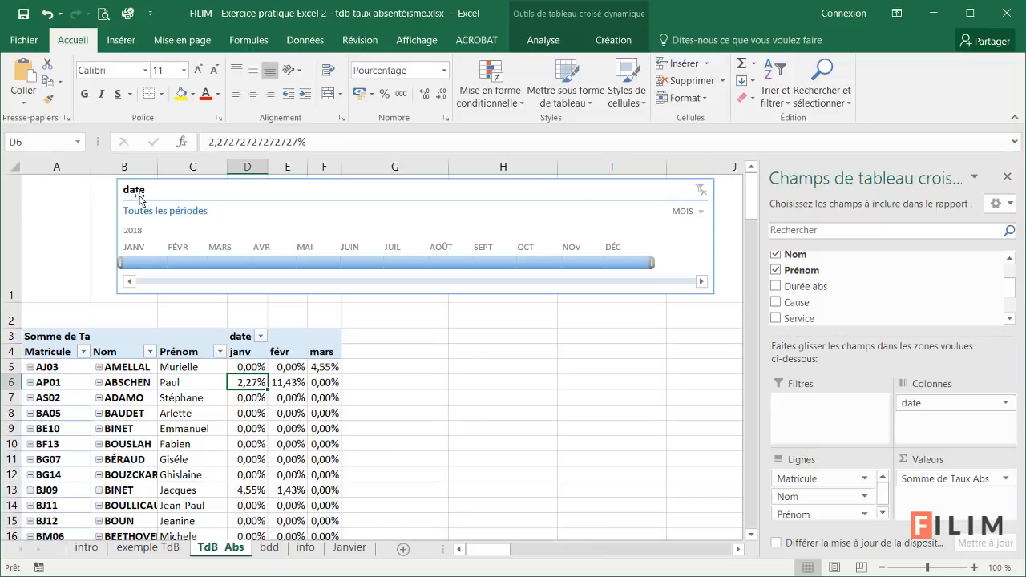
pyautogui.click(281, 367)
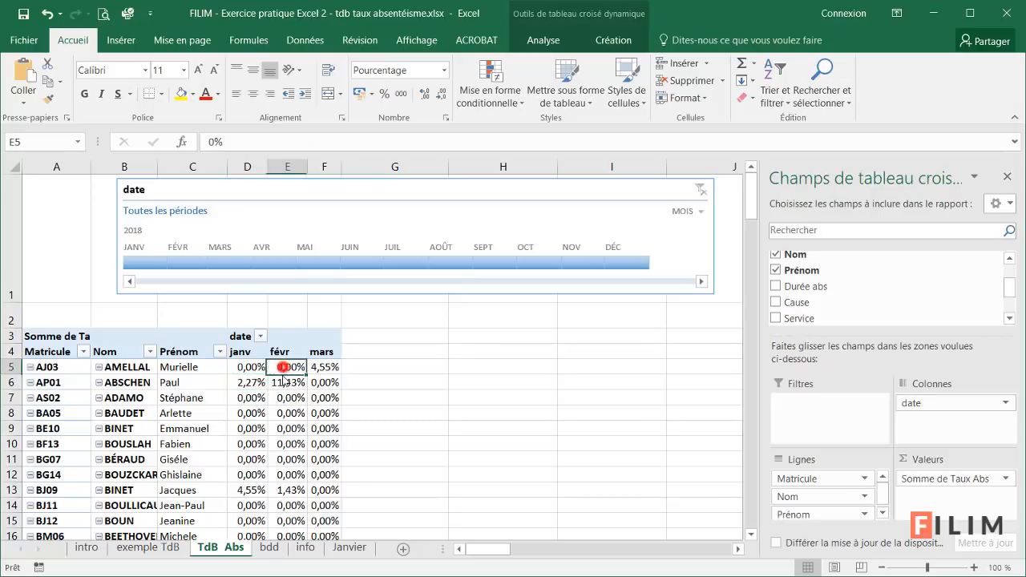
pyautogui.click(322, 366)
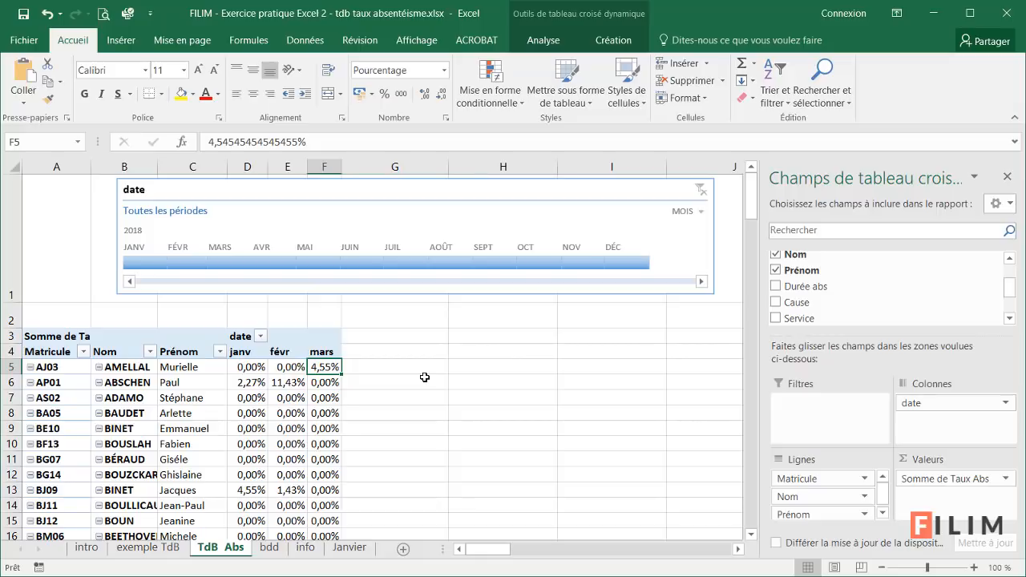
# Examine the charts and slicers of the model dashboard on the exemple TdB sheet, and return to the TdB_Abs sheet.
pyautogui.click(151, 549)
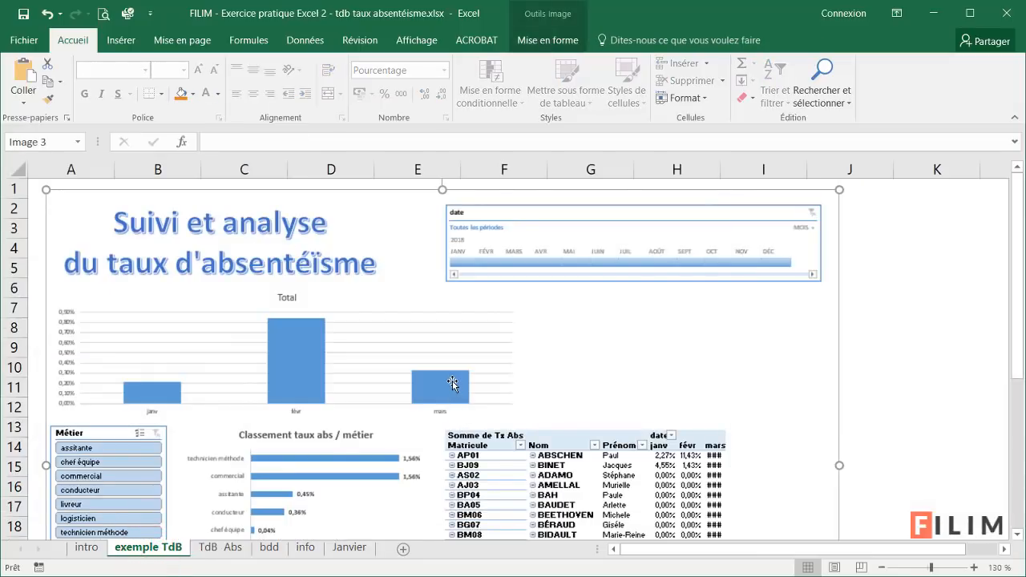
pyautogui.scroll(-1, 451, 400)
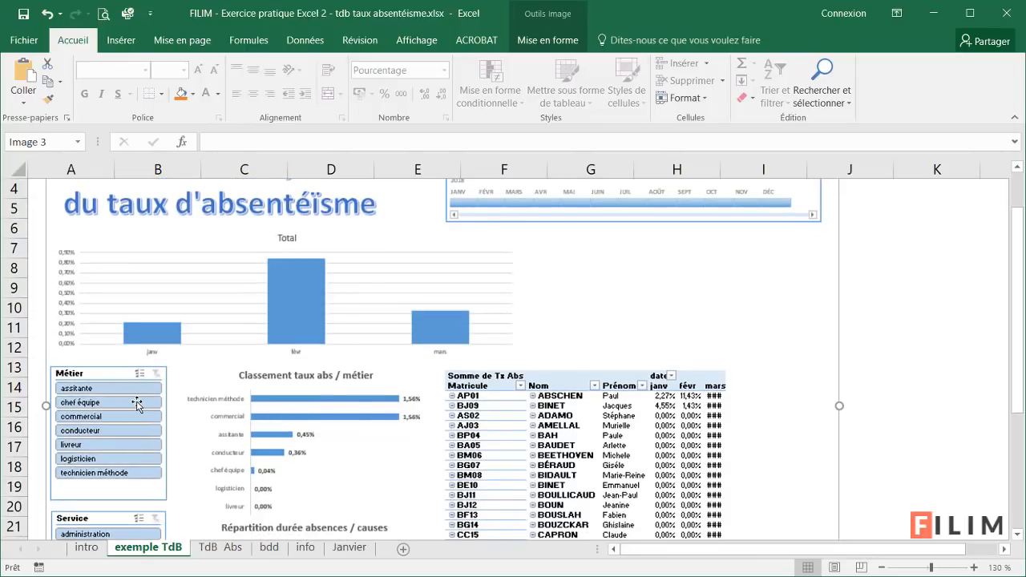
pyautogui.scroll(-1, 137, 405)
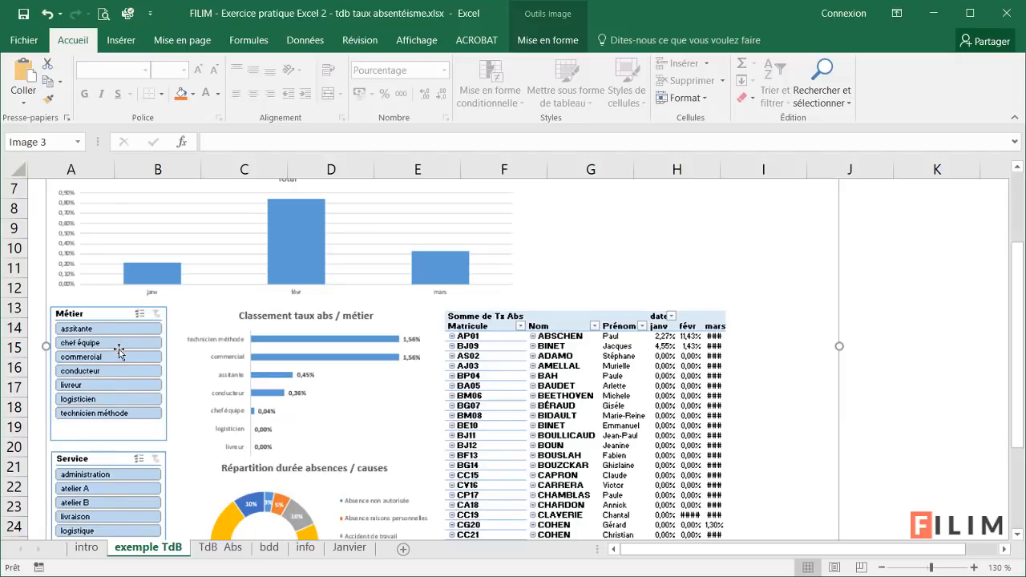
pyautogui.scroll(-1, 120, 353)
pyautogui.scroll(3, 114, 393)
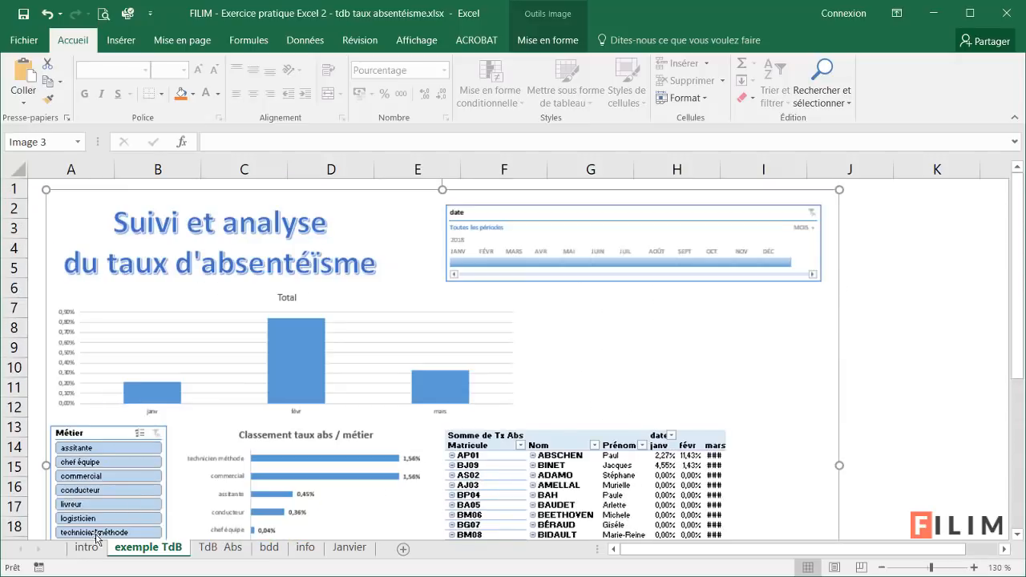
pyautogui.click(89, 547)
pyautogui.click(210, 547)
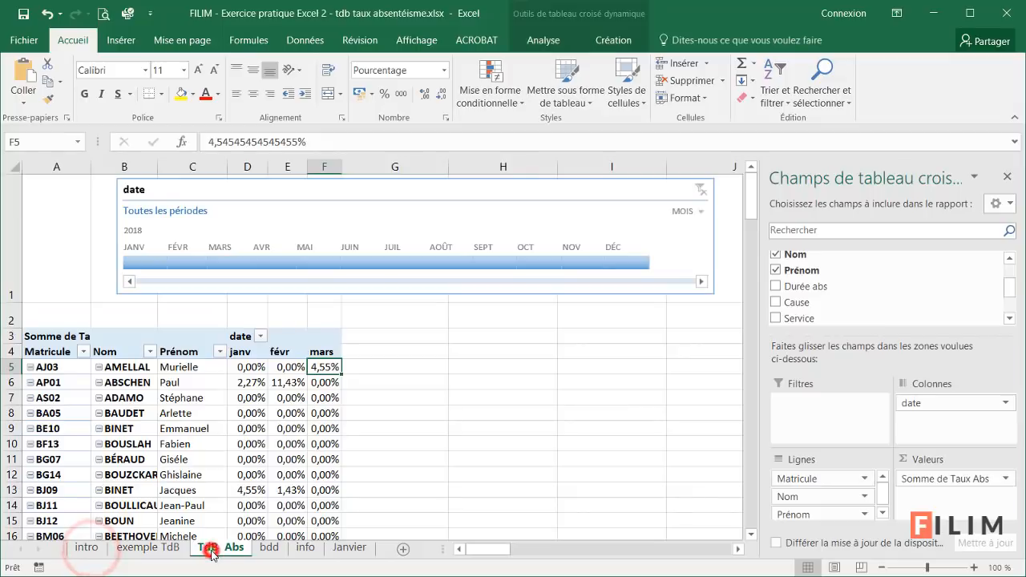
# Insert a blank column before column A and widen it to make room for slicers beside the pivot table.
pyautogui.click(237, 412)
pyautogui.rightClick(69, 170)
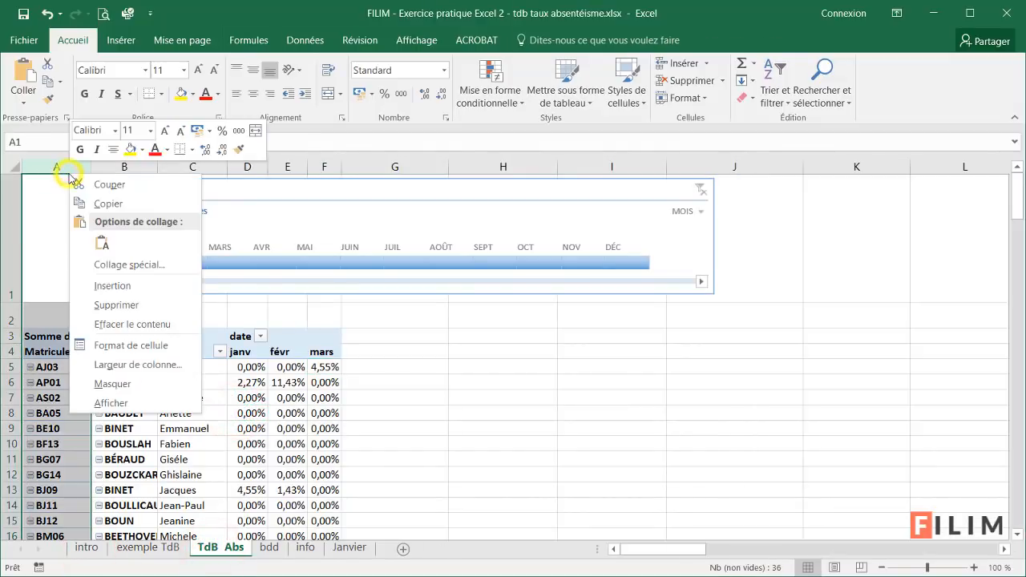
pyautogui.click(112, 285)
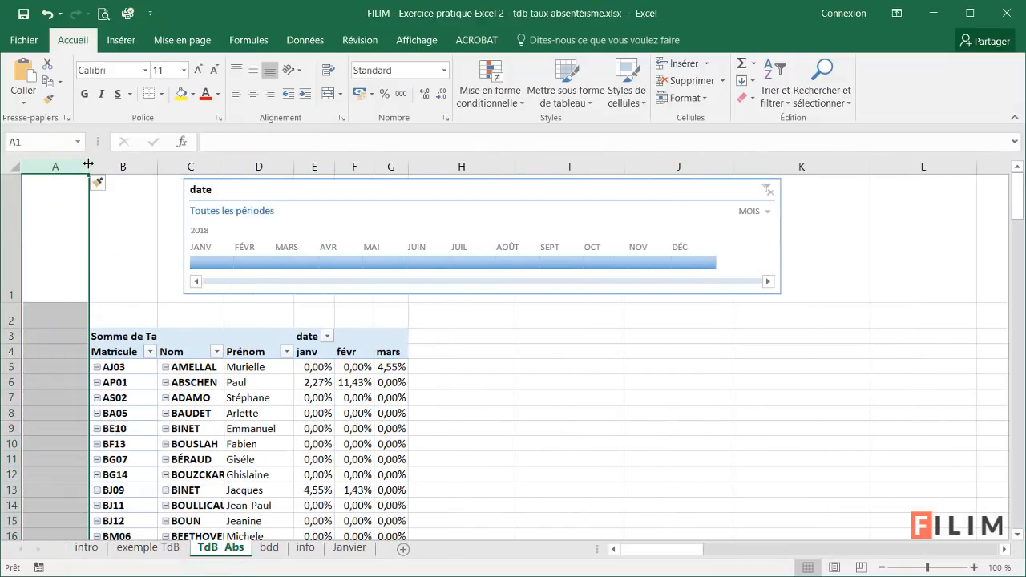
pyautogui.moveTo(88, 164); pyautogui.dragTo(348, 164)
pyautogui.click(236, 364)
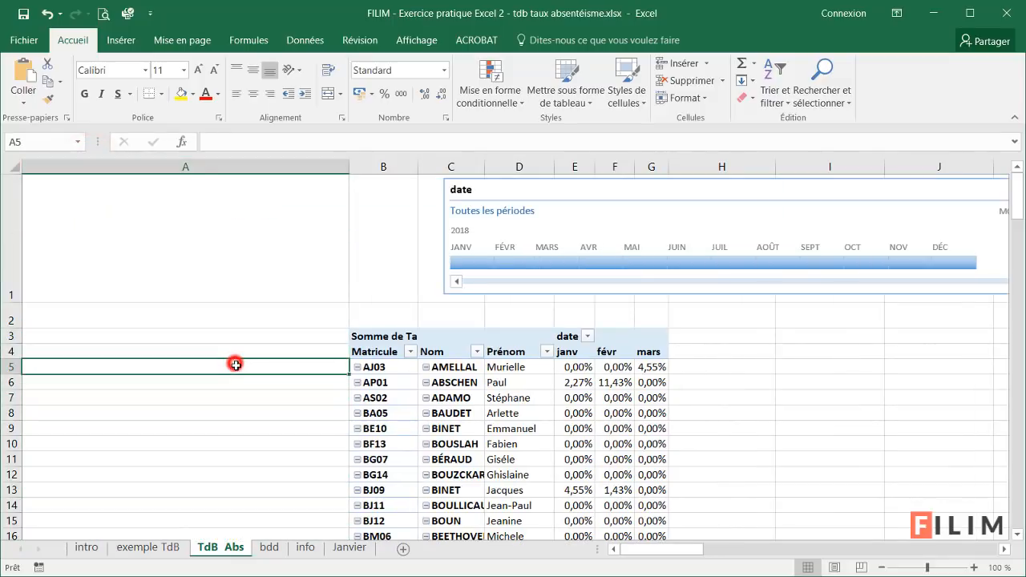
# Insert a slicer for the Métier field and place it in column A, level with the pivot table's header.
pyautogui.click(496, 412)
pyautogui.click(541, 41)
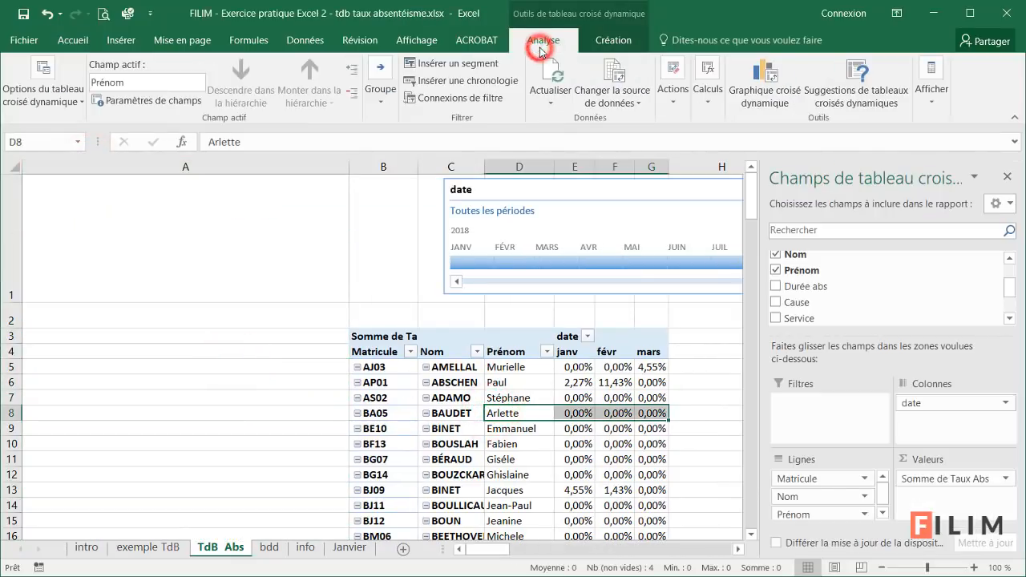
pyautogui.click(461, 64)
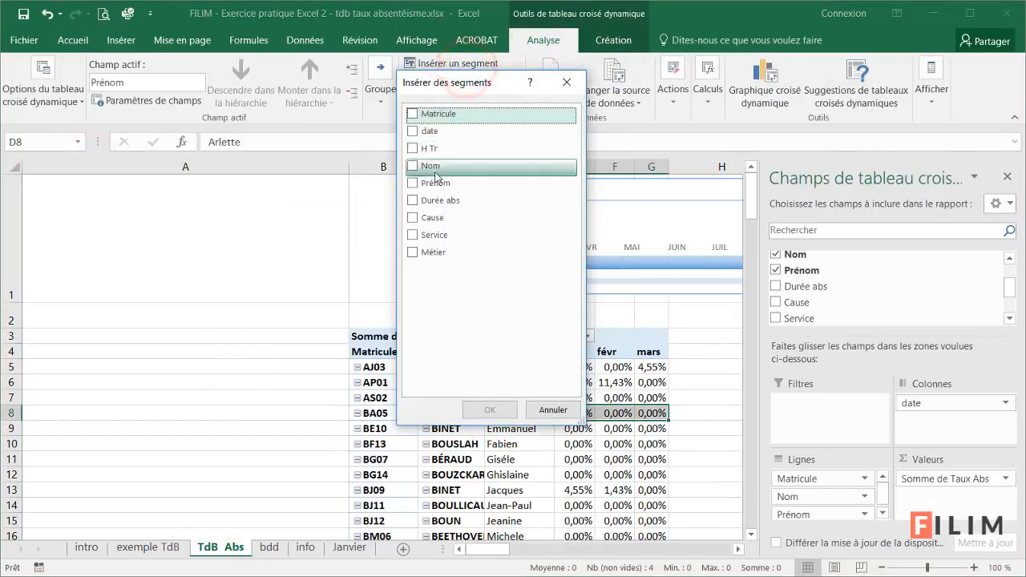
pyautogui.click(413, 251)
pyautogui.click(489, 409)
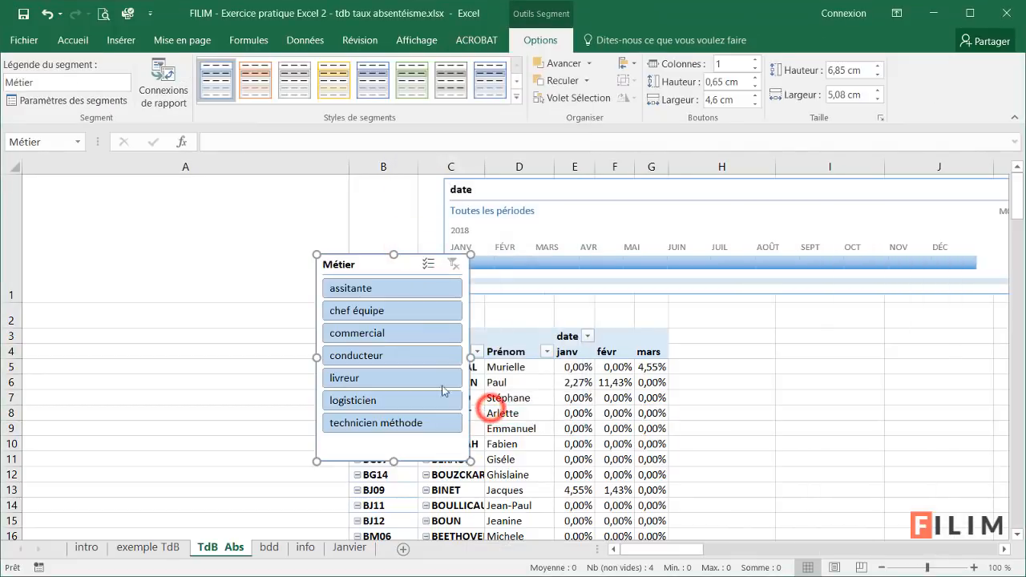
pyautogui.moveTo(377, 263); pyautogui.dragTo(104, 342)
# Insert a slicer for the Service field of the pivot table.
pyautogui.click(490, 393)
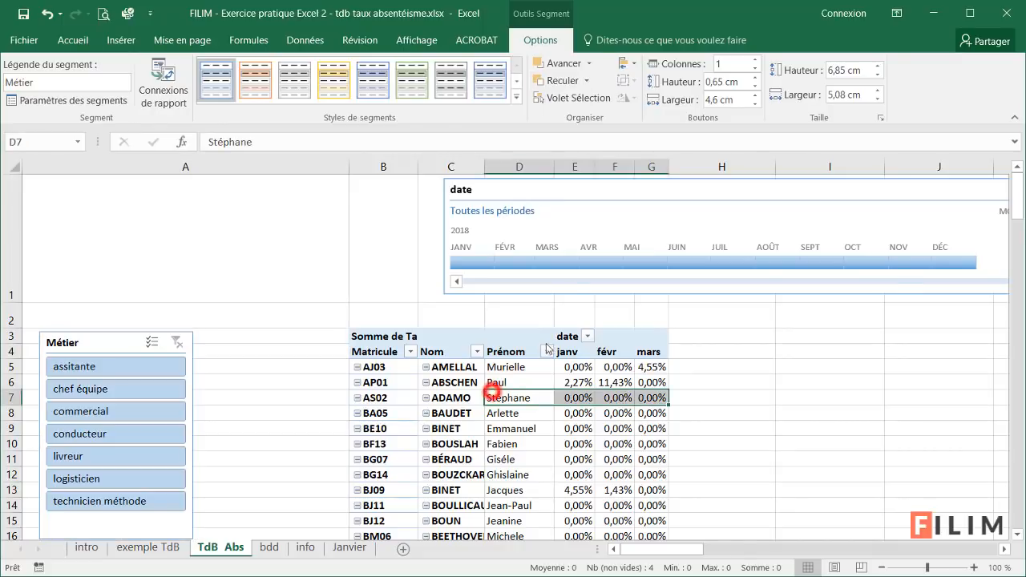
pyautogui.click(554, 40)
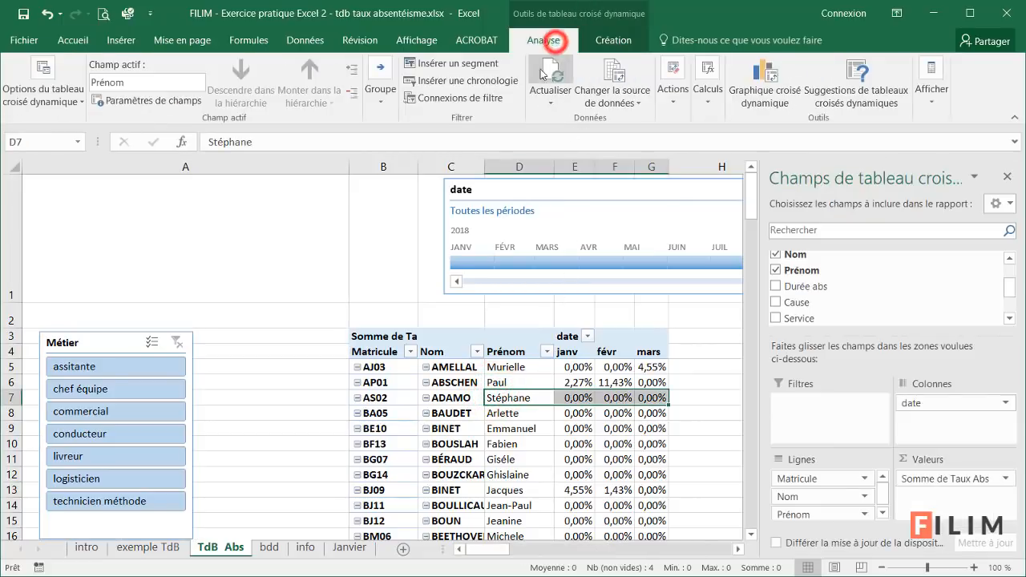
pyautogui.click(436, 63)
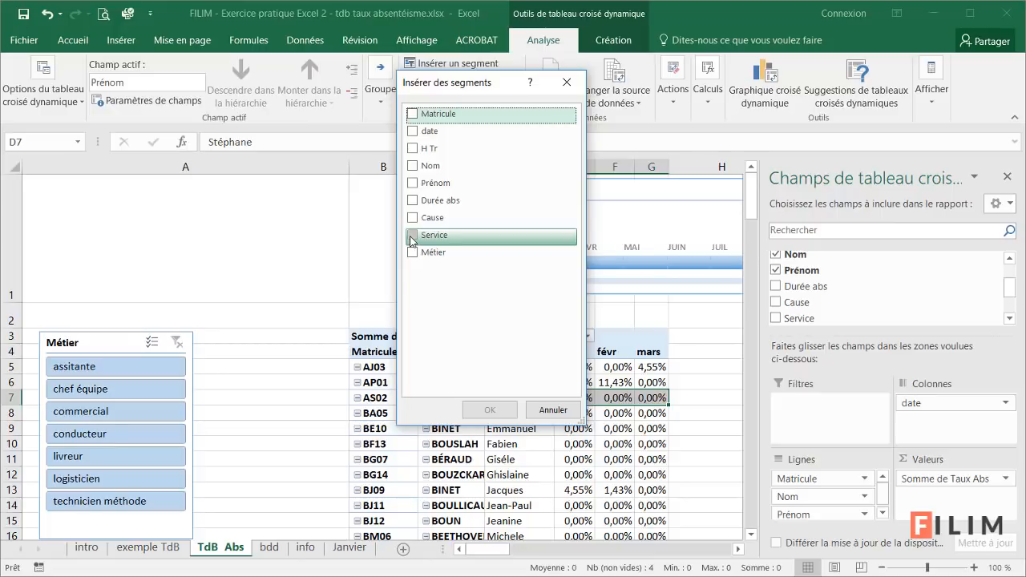
pyautogui.click(411, 236)
pyautogui.click(490, 409)
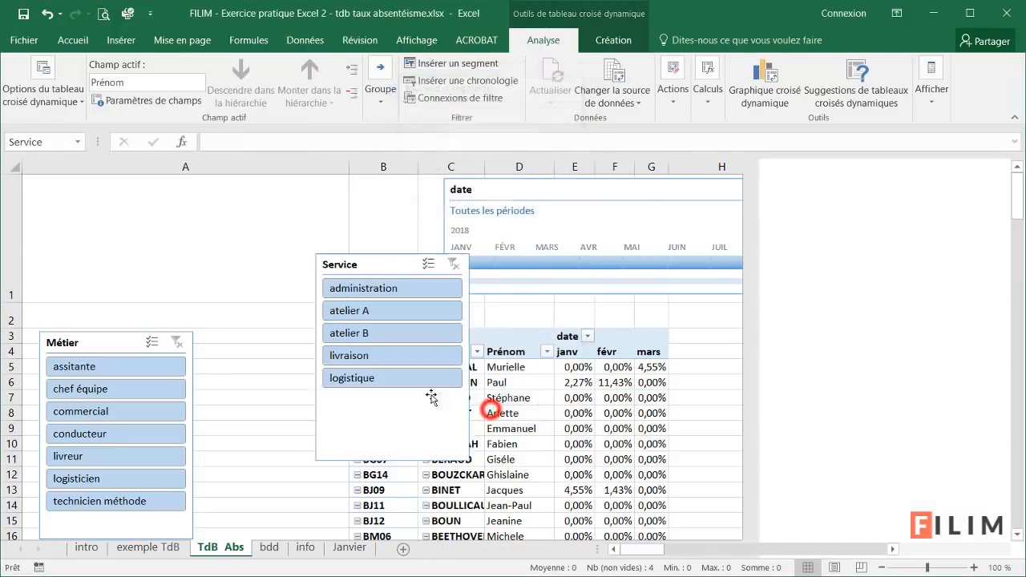
# Move the Service slicer into column A, directly below the Métier slicer.
pyautogui.moveTo(431, 398); pyautogui.dragTo(356, 496)
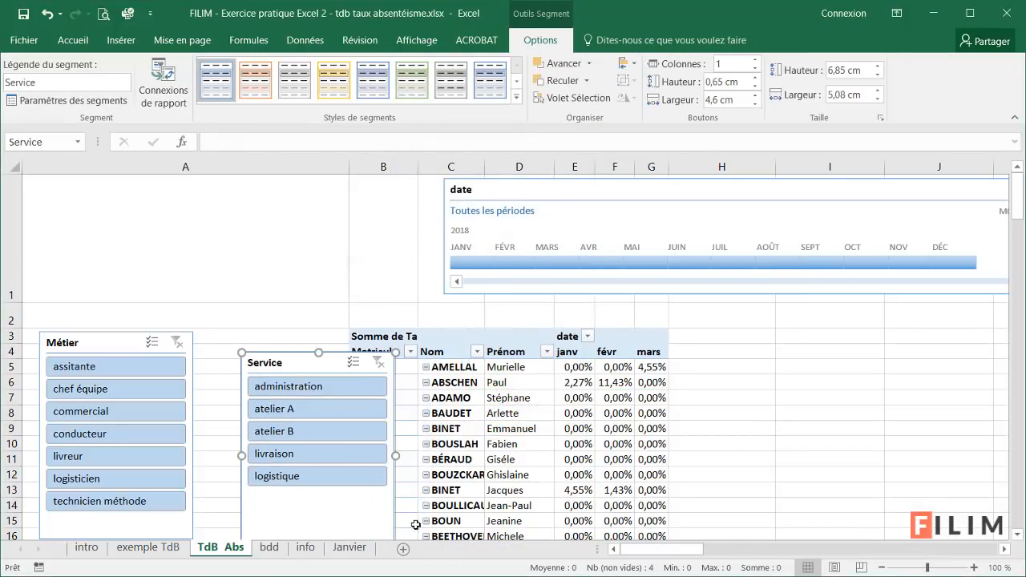
pyautogui.click(744, 412)
pyautogui.scroll(-2, 745, 411)
pyautogui.click(290, 314)
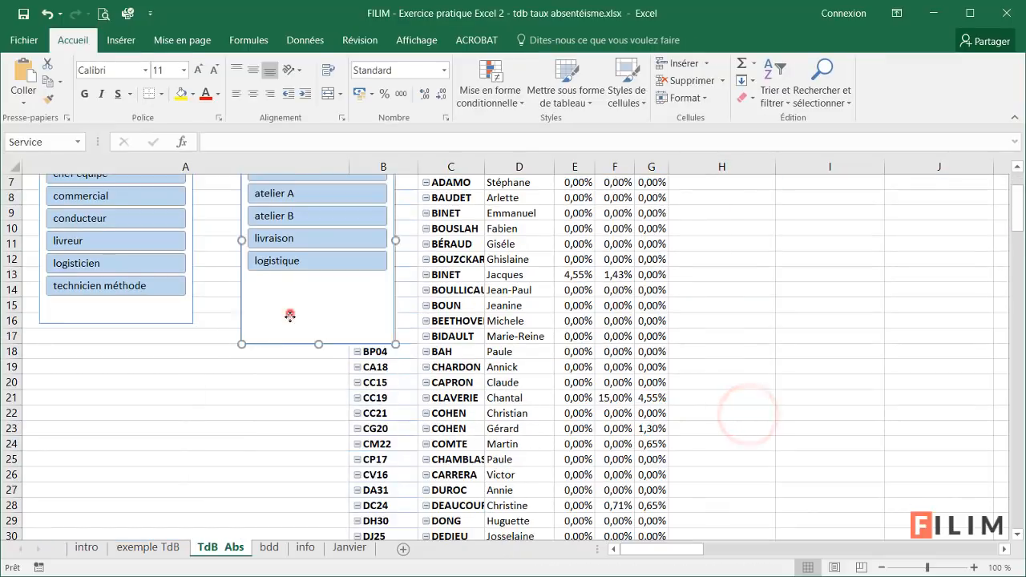
pyautogui.moveTo(321, 310); pyautogui.dragTo(75, 522)
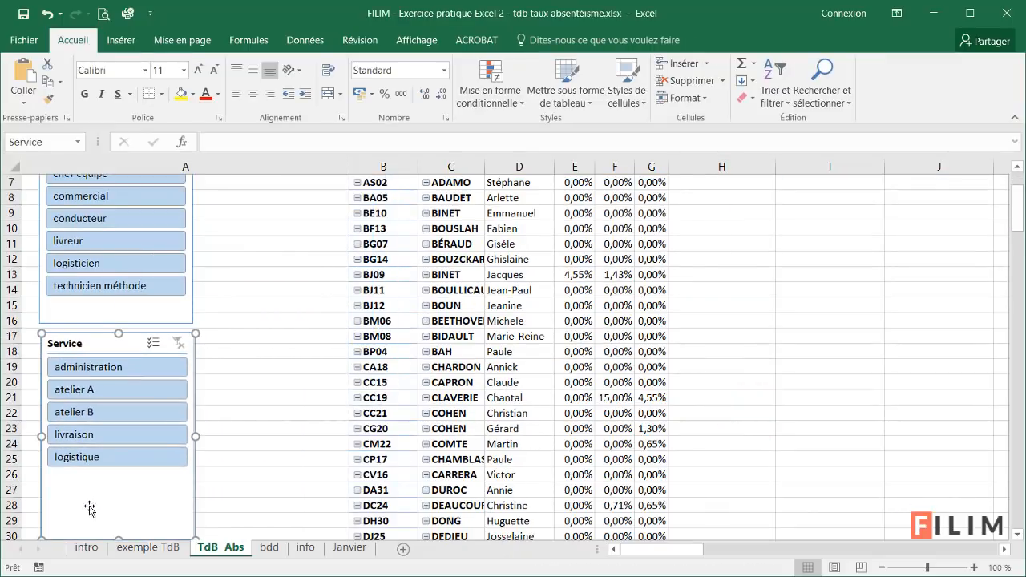
pyautogui.click(226, 385)
pyautogui.scroll(2, 224, 381)
pyautogui.scroll(-1, 208, 365)
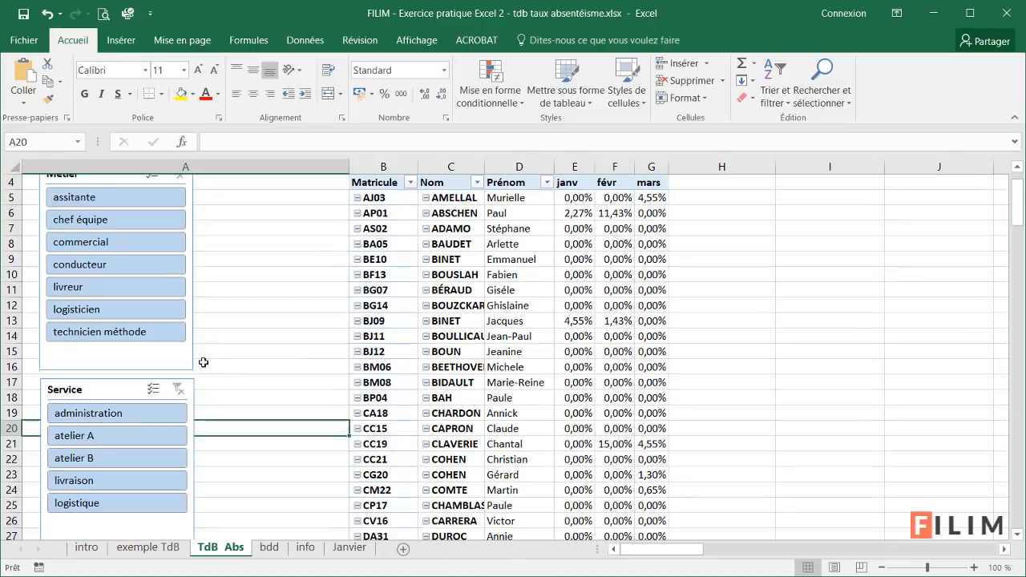
# Narrow the Métier and Service slicers to about the same width and align their left edges in column A.
pyautogui.click(182, 286)
pyautogui.moveTo(194, 266)
pyautogui.mouseDown()
pyautogui.moveTo(155, 270)
pyautogui.moveTo(181, 268)
pyautogui.mouseUp()
pyautogui.moveTo(119, 389); pyautogui.dragTo(113, 388)
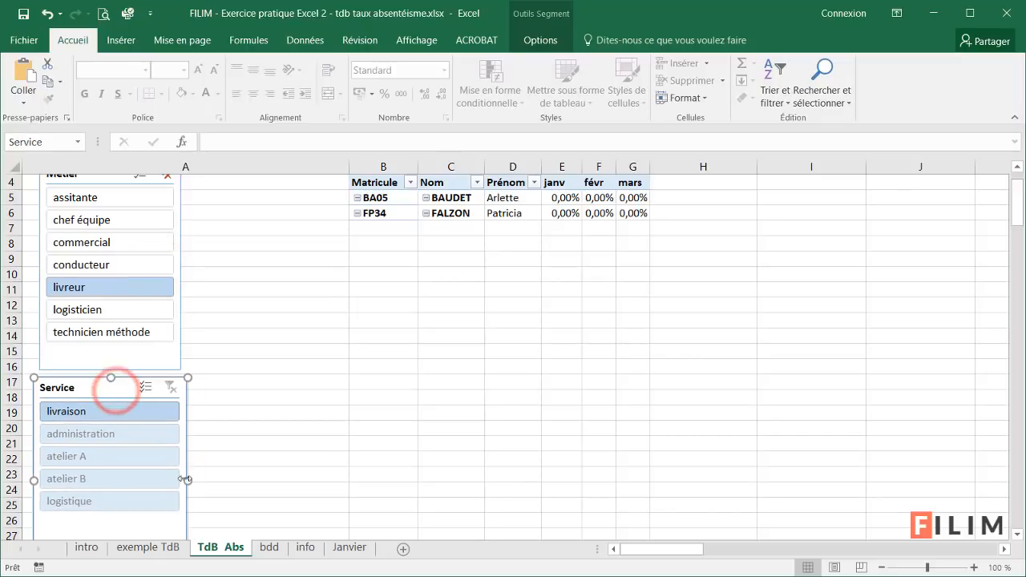
pyautogui.moveTo(186, 479); pyautogui.dragTo(176, 481)
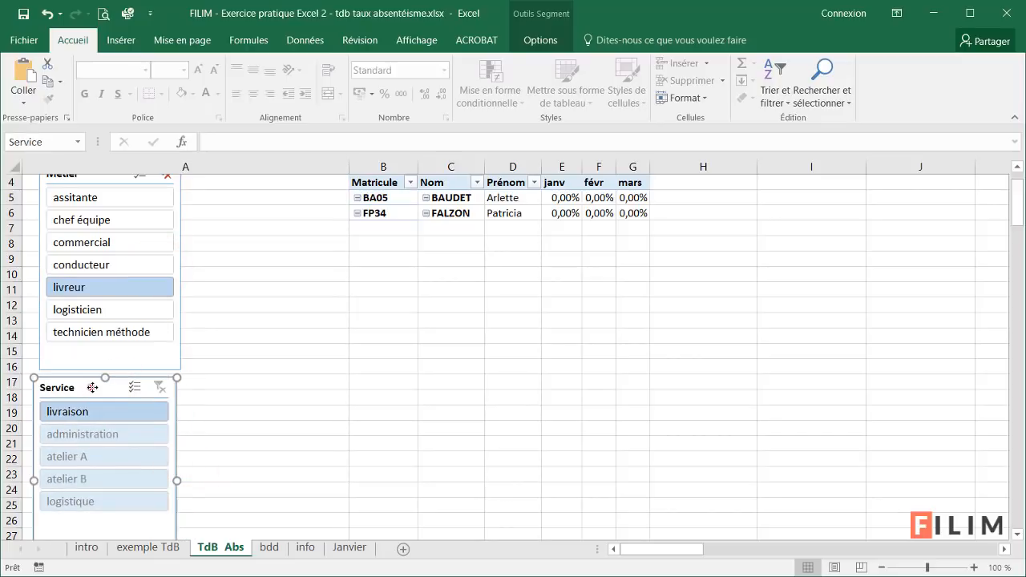
pyautogui.moveTo(92, 387); pyautogui.dragTo(98, 388)
# Review the full layout of the example dashboard on the exemple TdB sheet.
pyautogui.click(152, 547)
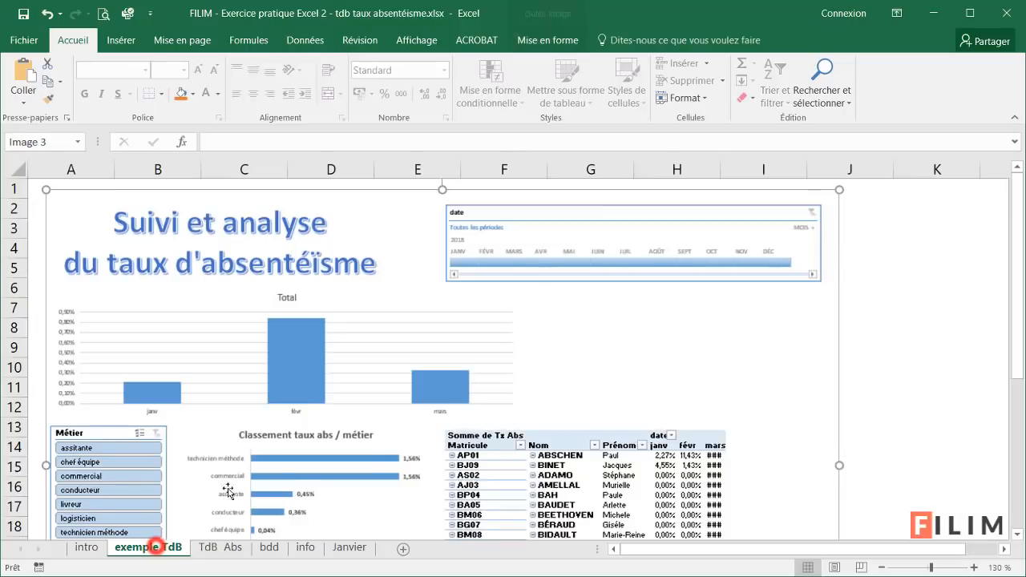
pyautogui.scroll(-2, 228, 491)
pyautogui.scroll(-1, 115, 423)
pyautogui.scroll(4, 119, 466)
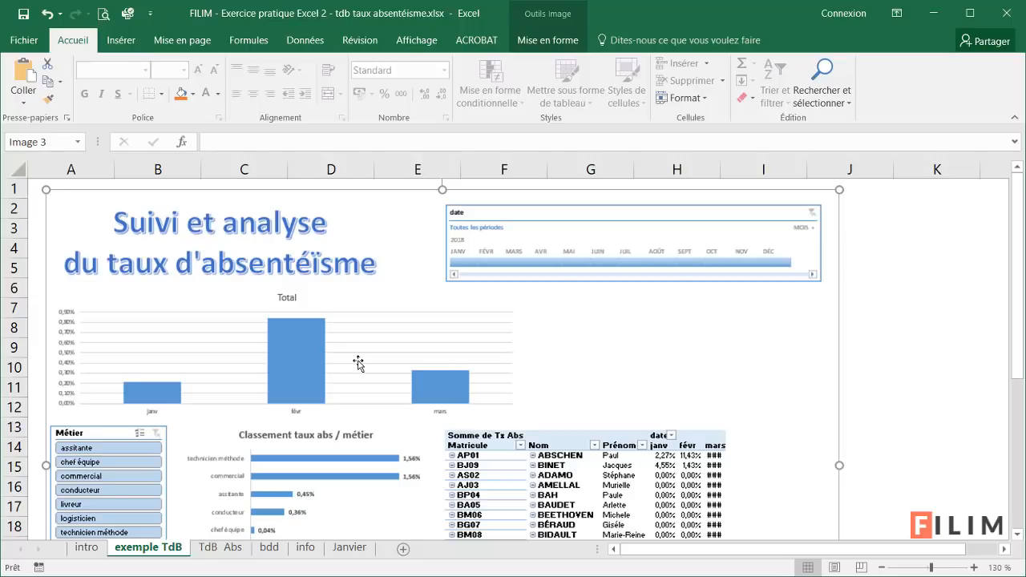
# Return to the TdB_Abs sheet and clear the Métier slicer's filter so all job types are included.
pyautogui.click(209, 545)
pyautogui.click(391, 373)
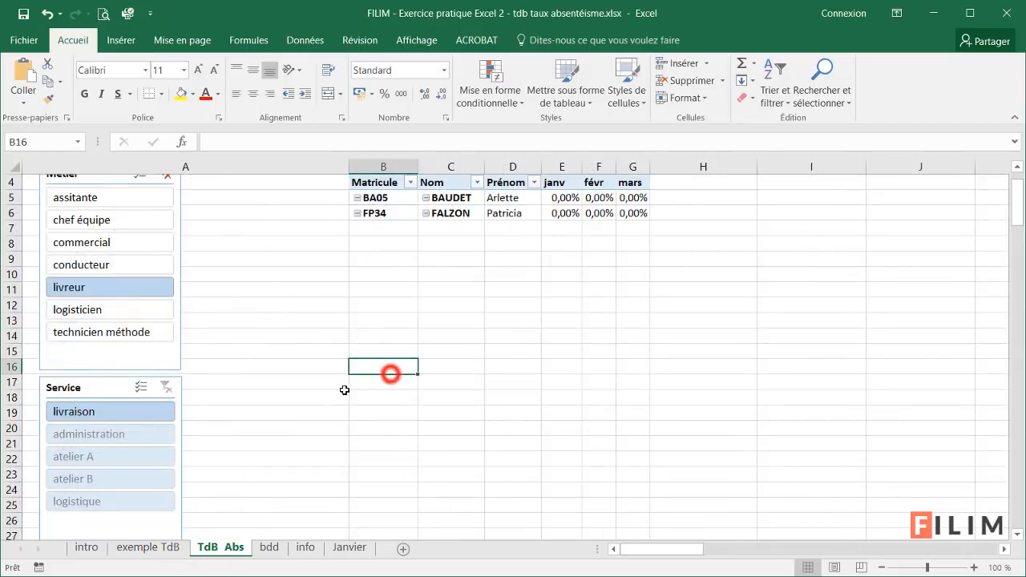
pyautogui.scroll(1, 344, 390)
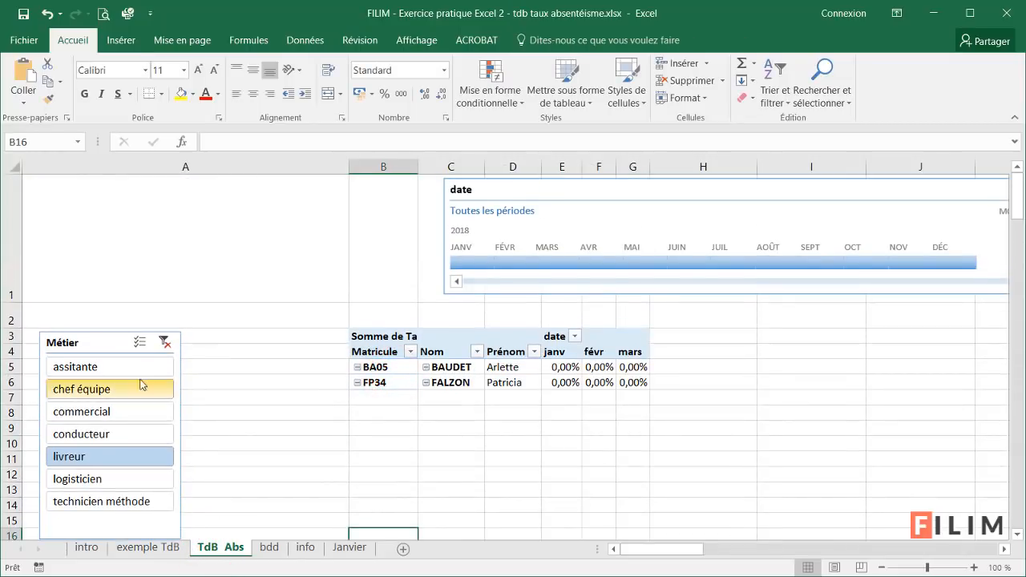
pyautogui.click(164, 343)
pyautogui.scroll(-2, 164, 342)
pyautogui.scroll(2, 236, 360)
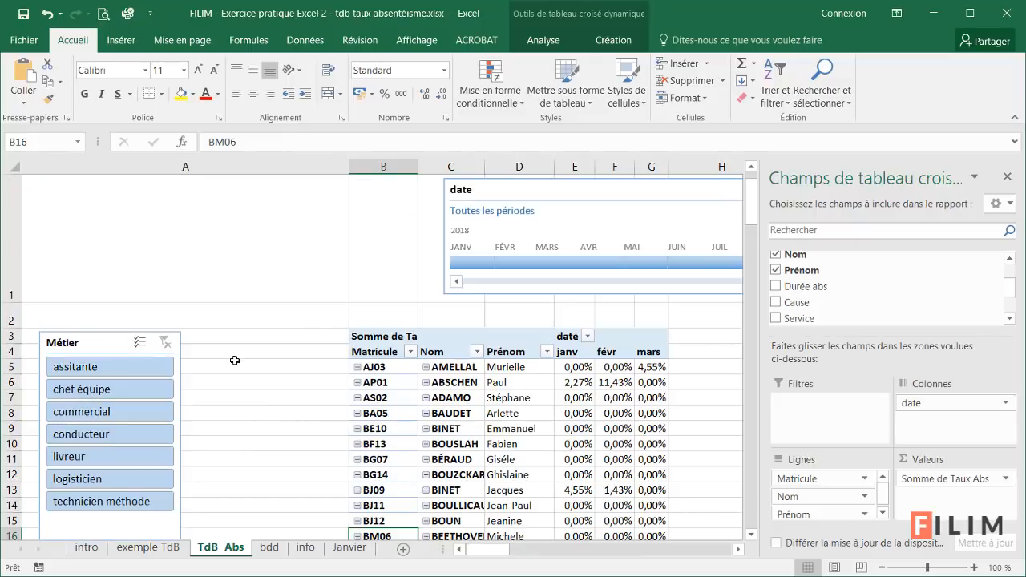
pyautogui.click(218, 386)
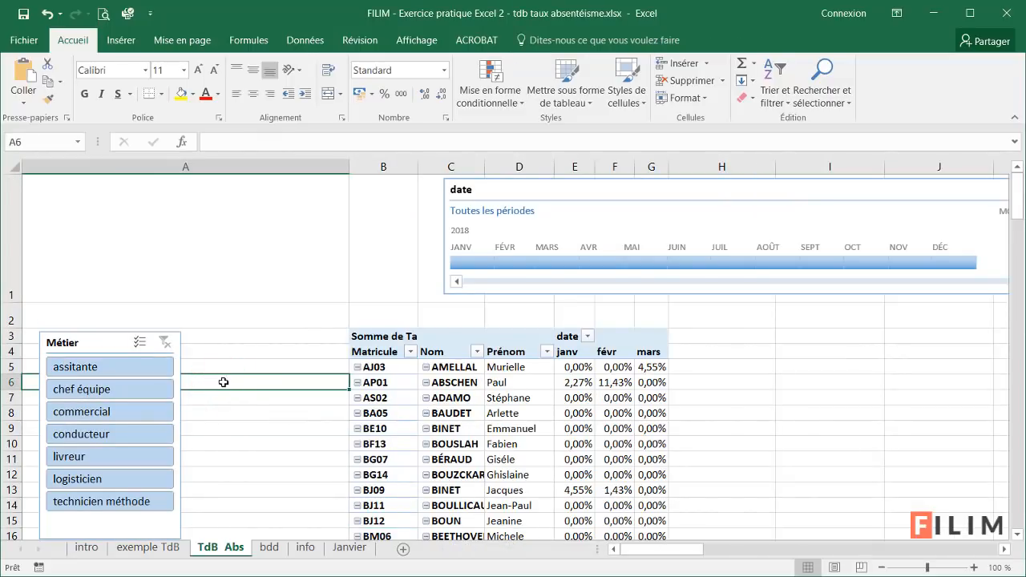
# Enlarge row 2 on the TdB_Abs sheet to leave a tall empty band between the timeline and the pivot table.
pyautogui.moveTo(10, 326); pyautogui.dragTo(10, 487)
pyautogui.click(320, 355)
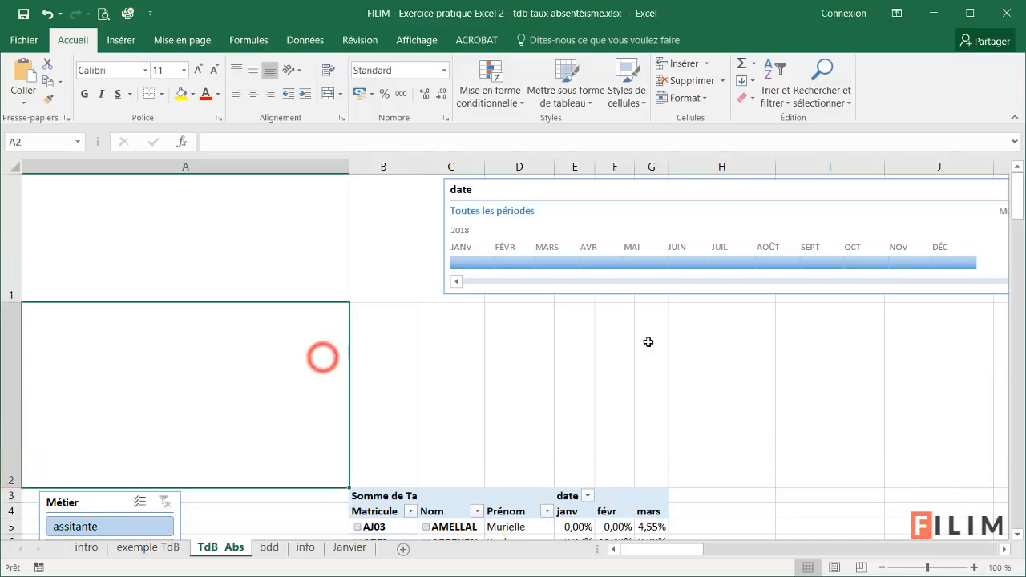
pyautogui.moveTo(677, 380); pyautogui.dragTo(205, 366)
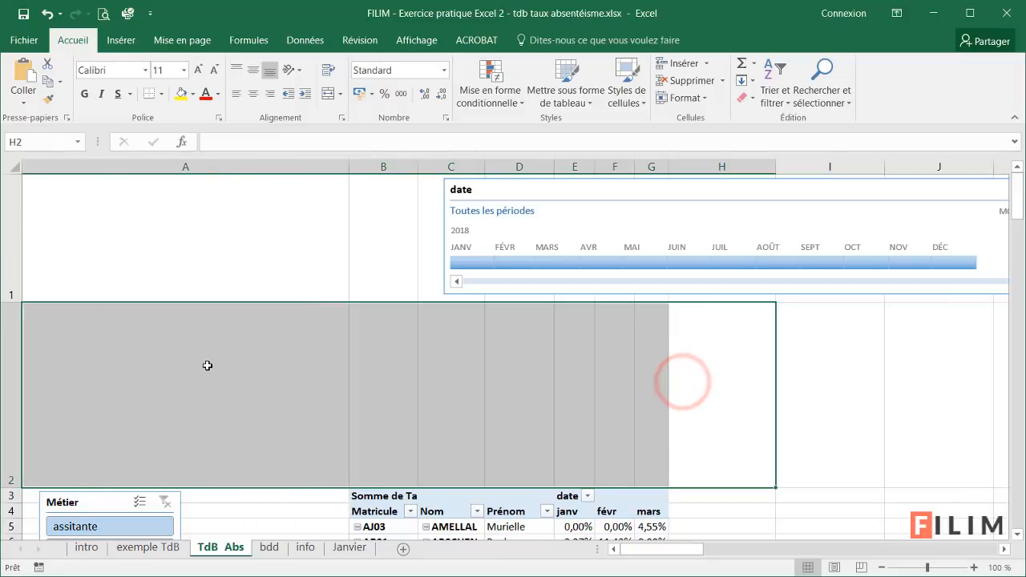
pyautogui.click(207, 366)
# Examine the layout of the TdB_Abs sheet, including the extent of the pivot table and the free columns beside it.
pyautogui.scroll(-3, 721, 433)
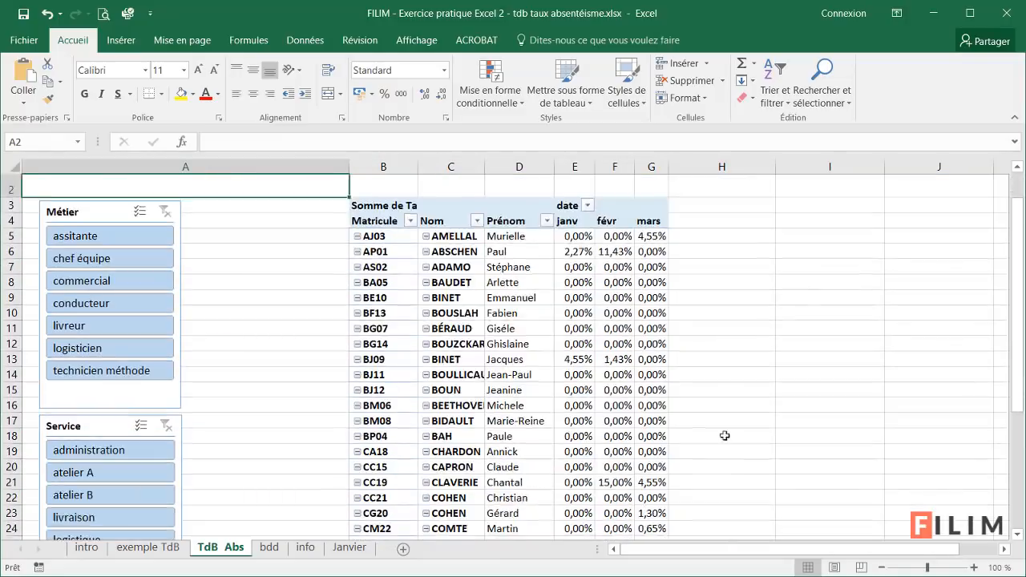
pyautogui.moveTo(834, 551); pyautogui.dragTo(997, 553)
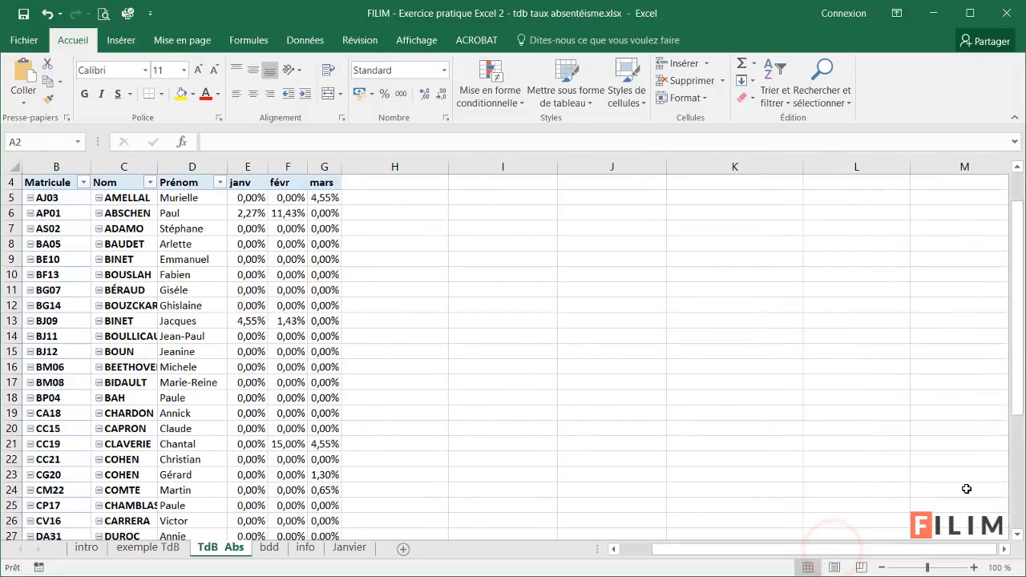
pyautogui.scroll(1, 968, 490)
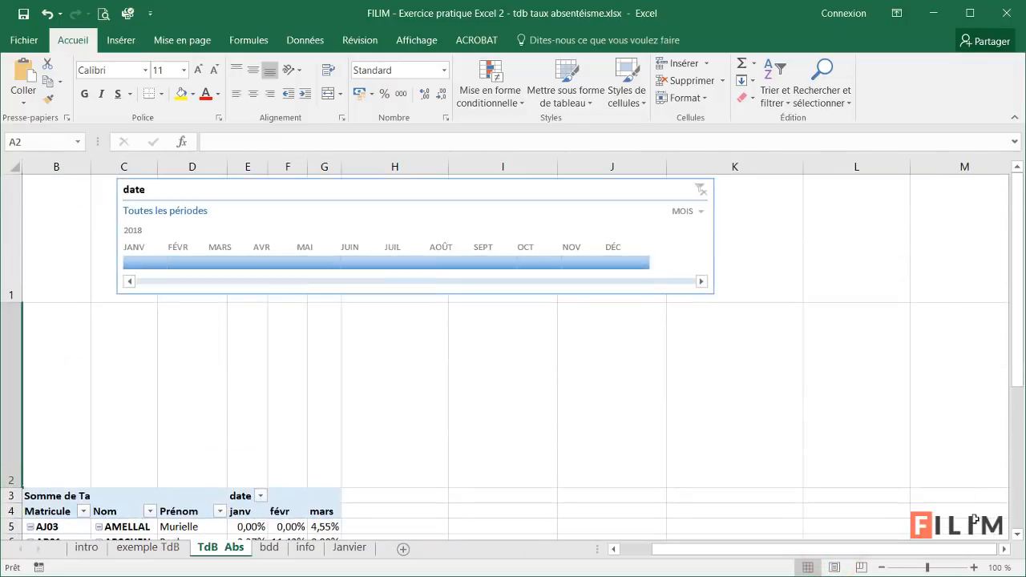
pyautogui.click(1004, 553)
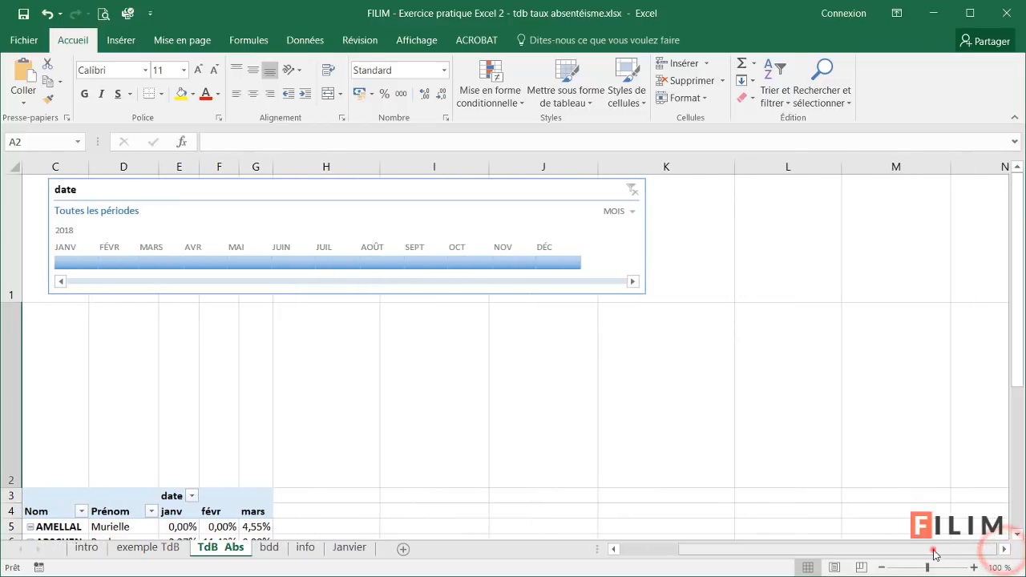
pyautogui.moveTo(933, 551); pyautogui.dragTo(810, 559)
pyautogui.scroll(-14, 765, 401)
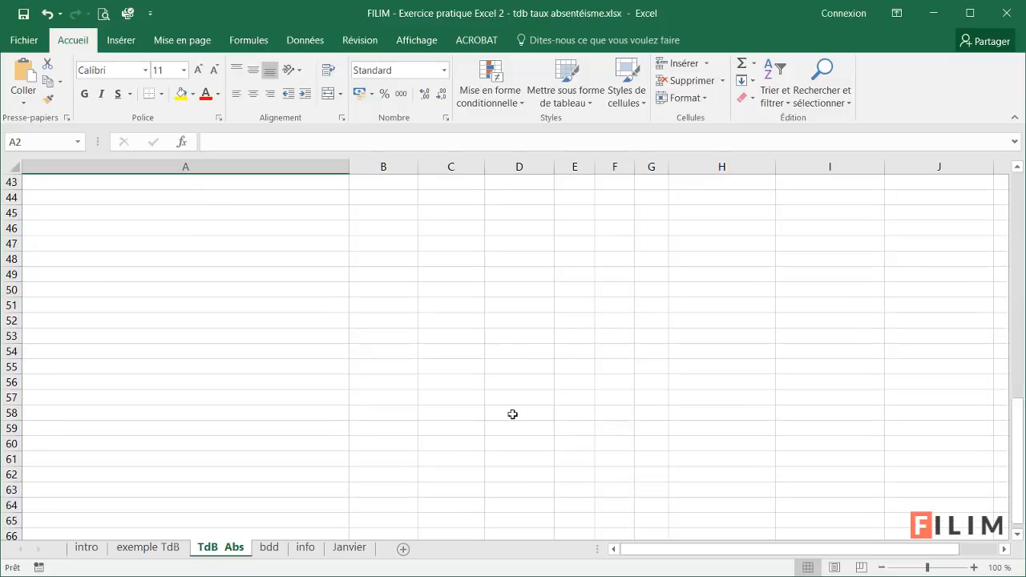
pyautogui.scroll(14, 486, 434)
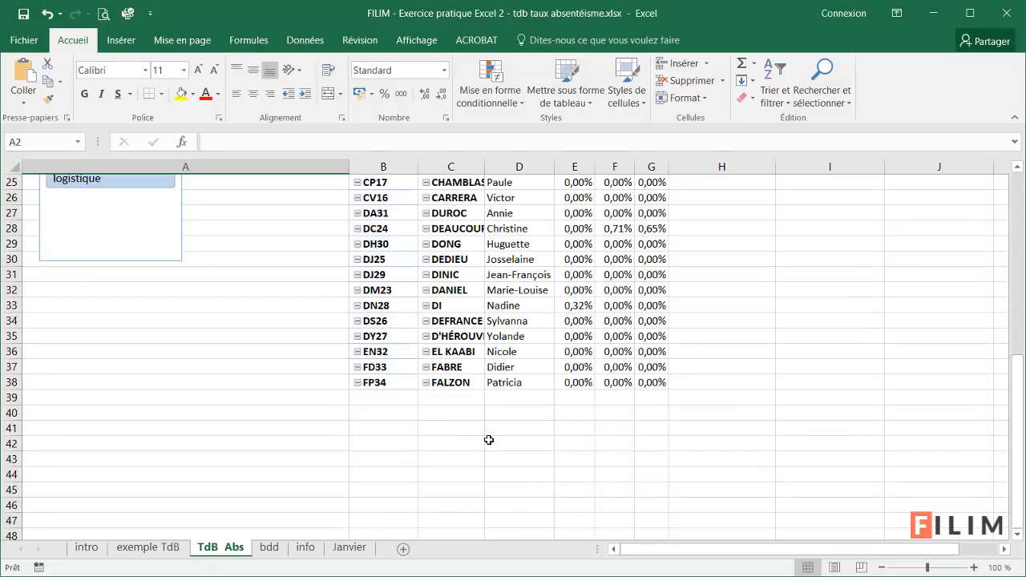
pyautogui.scroll(-6, 490, 442)
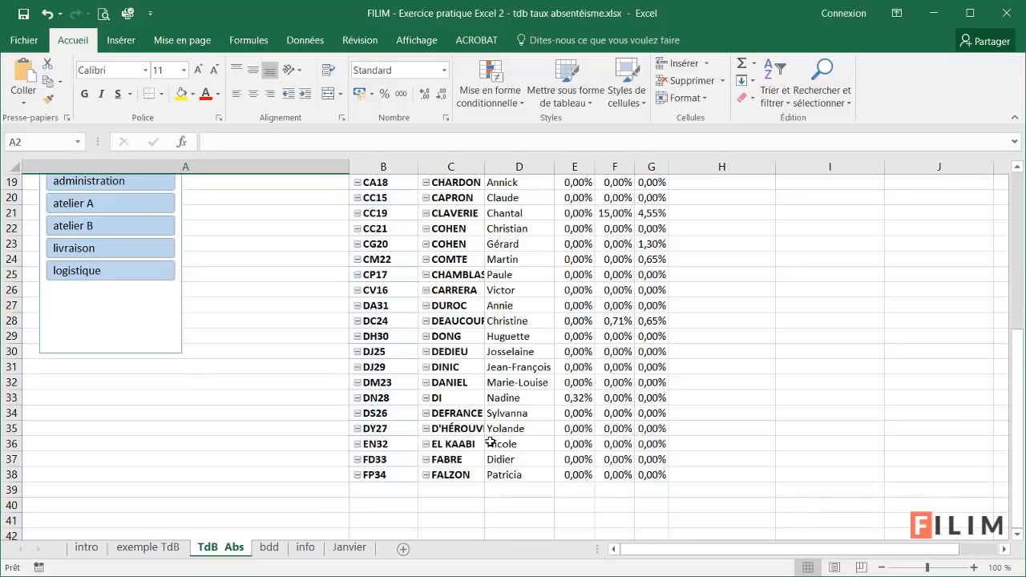
pyautogui.scroll(6, 490, 441)
pyautogui.moveTo(712, 549); pyautogui.dragTo(744, 550)
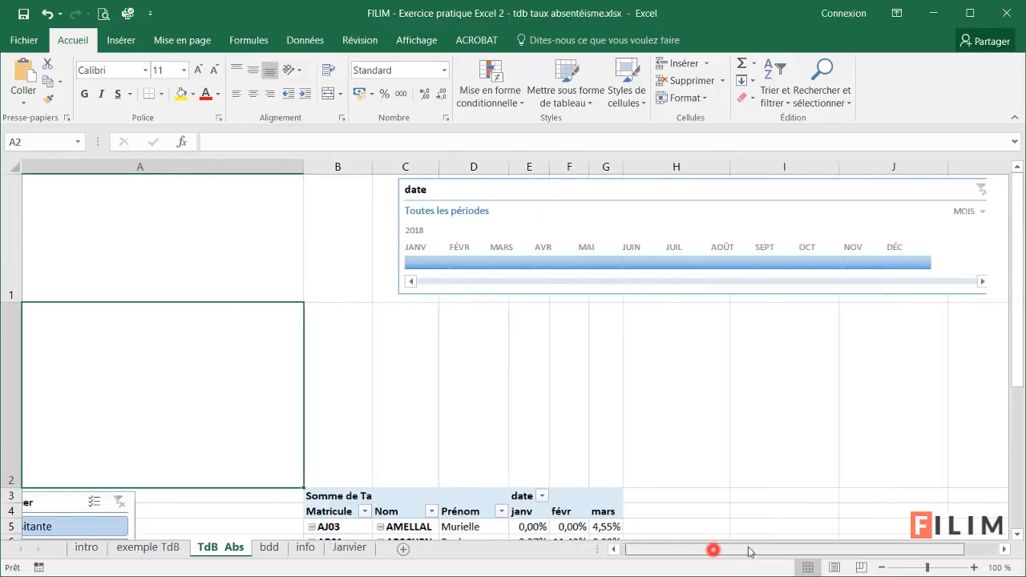
pyautogui.click(973, 286)
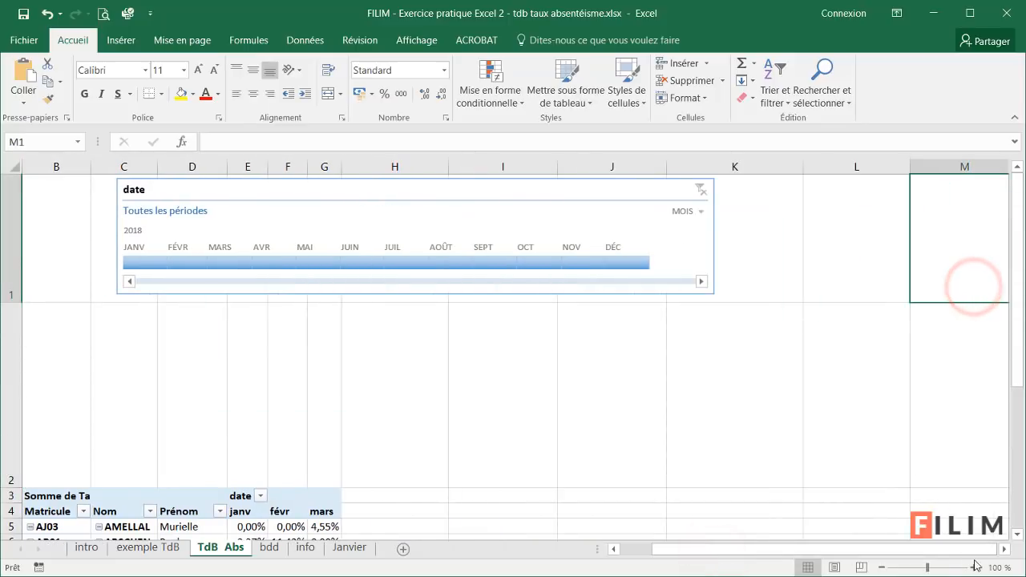
pyautogui.scroll(-4, 840, 468)
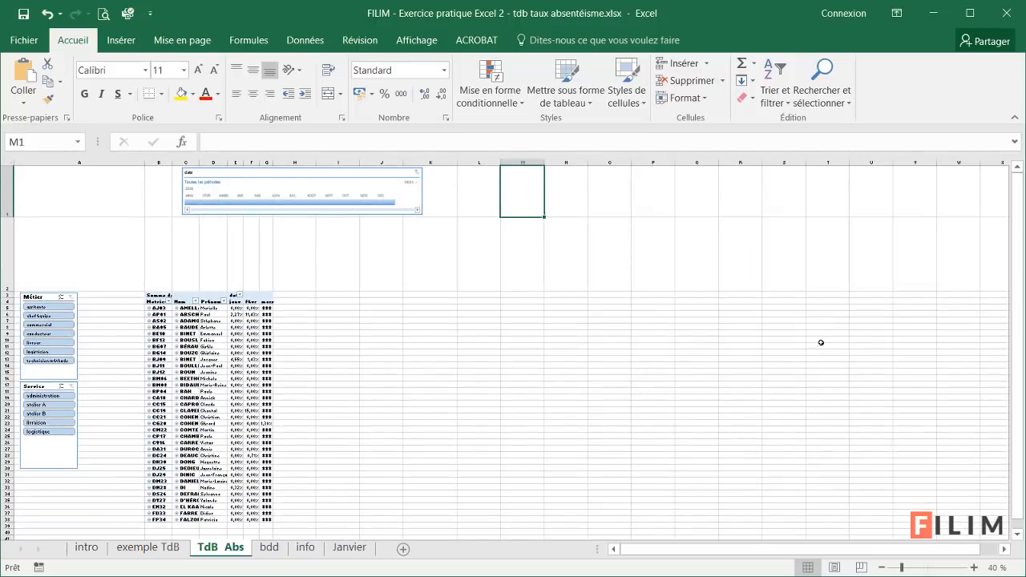
pyautogui.click(775, 303)
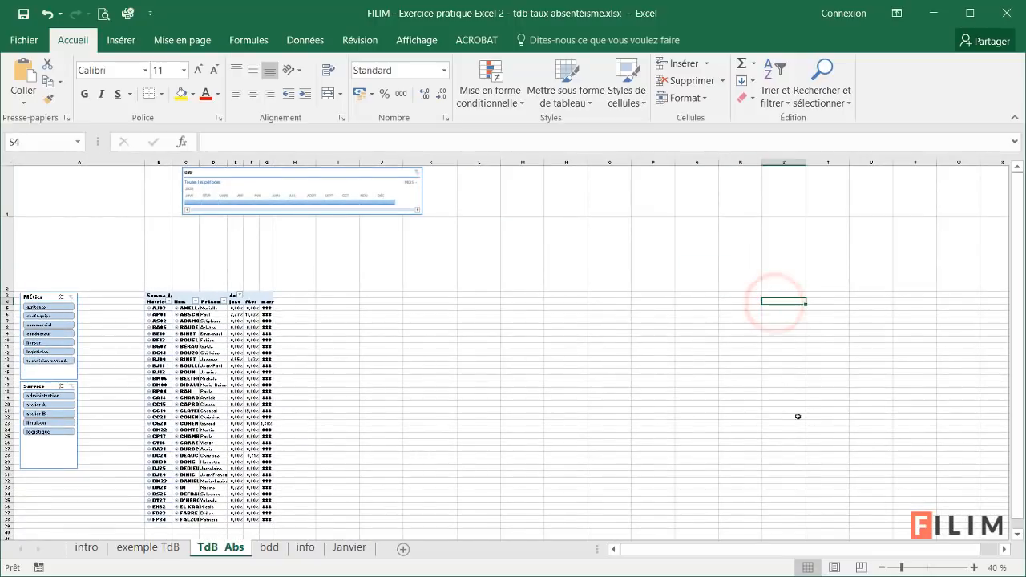
pyautogui.click(807, 567)
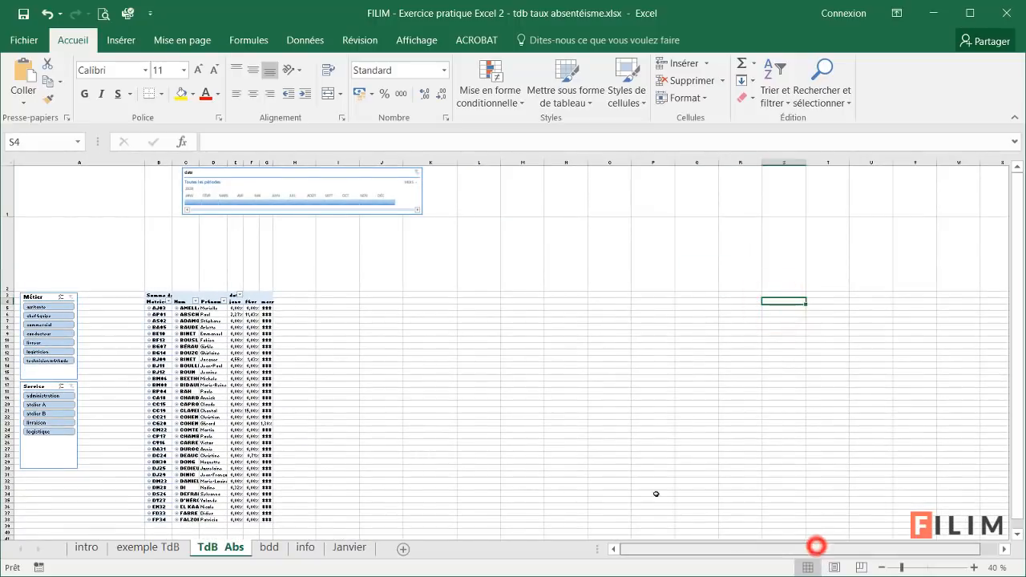
pyautogui.scroll(3, 311, 343)
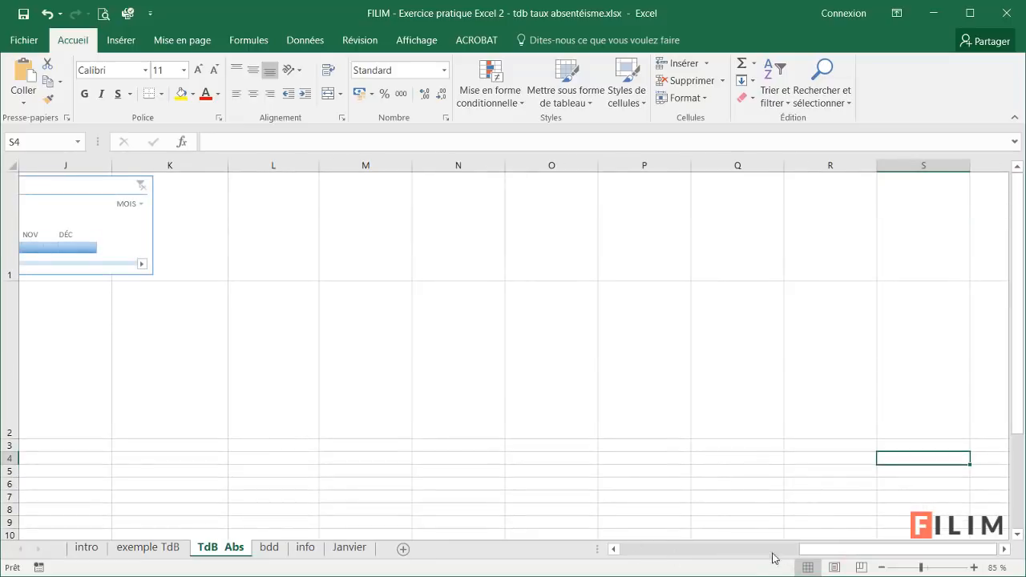
pyautogui.moveTo(809, 548); pyautogui.dragTo(553, 530)
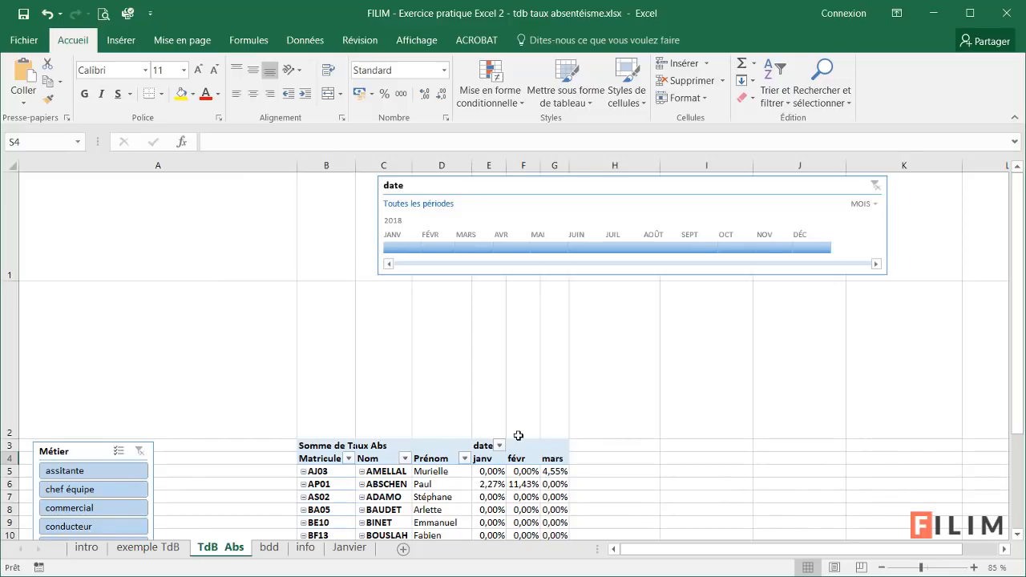
# Create a second pivot table from the bdd_abs table, placed in cell AA3 of the existing TdB_Abs sheet.
pyautogui.click(269, 547)
pyautogui.click(327, 367)
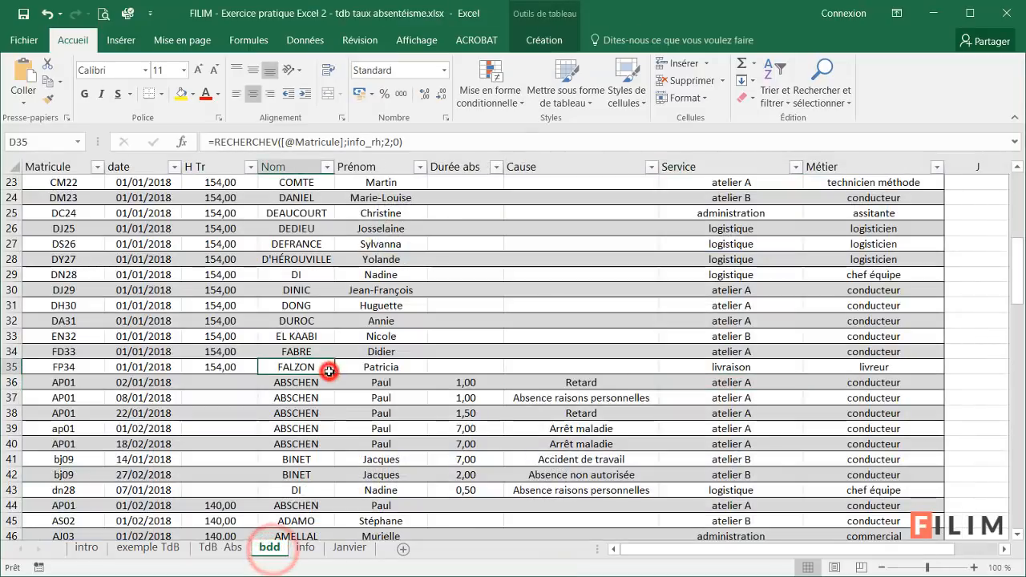
pyautogui.click(546, 40)
pyautogui.click(207, 70)
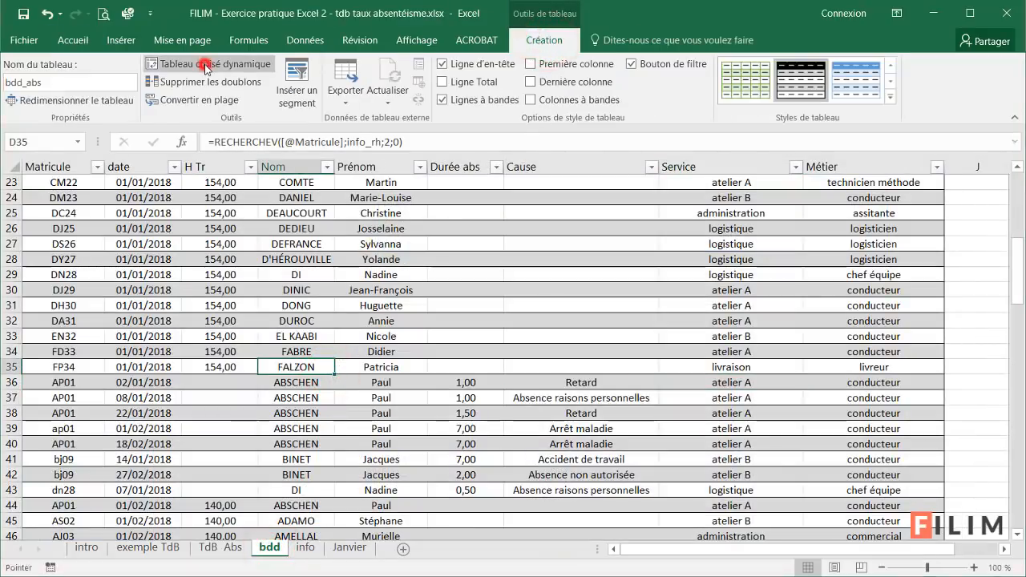
pyautogui.click(373, 264)
pyautogui.click(425, 279)
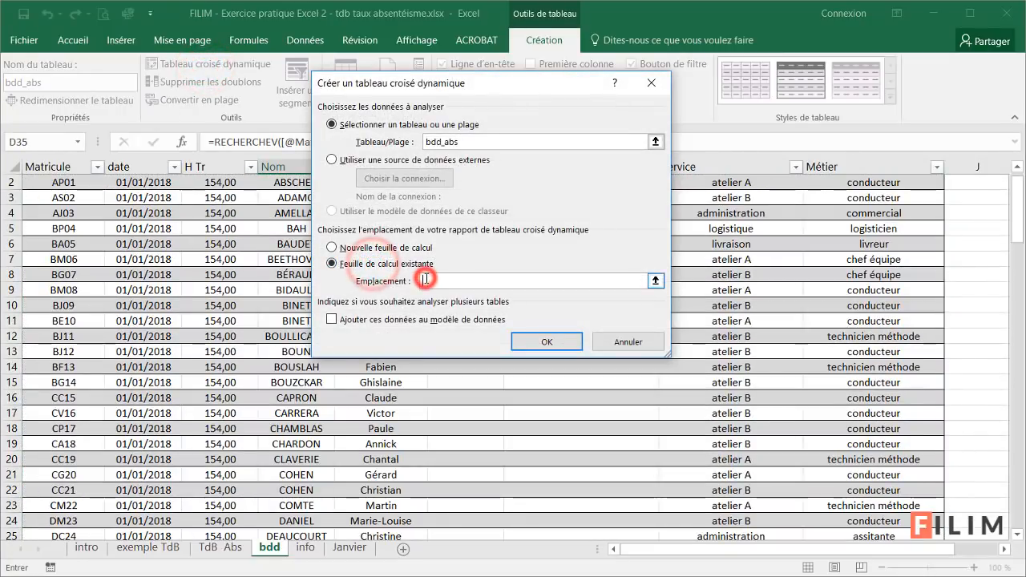
pyautogui.click(207, 551)
pyautogui.click(669, 550)
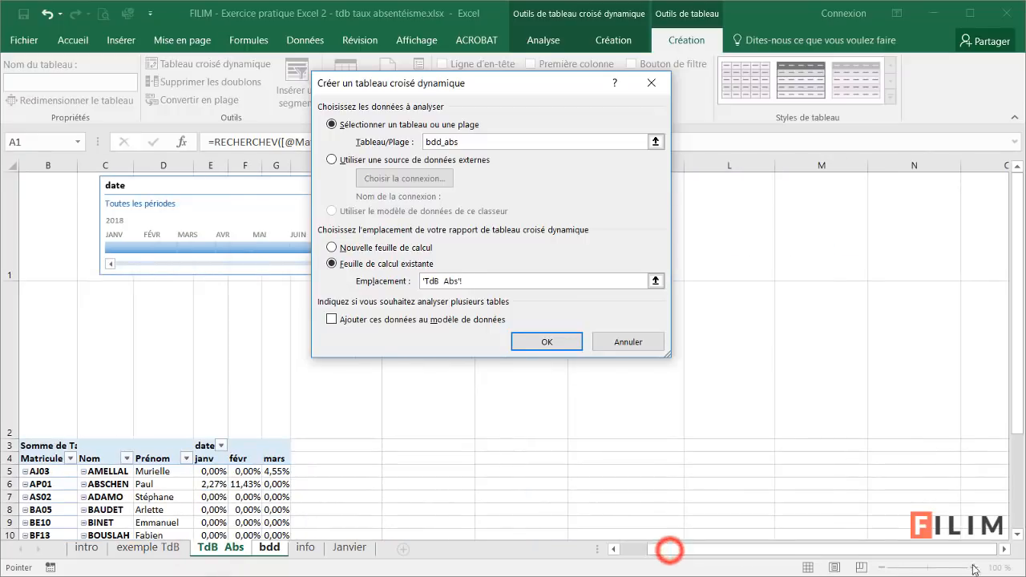
pyautogui.click(1004, 550)
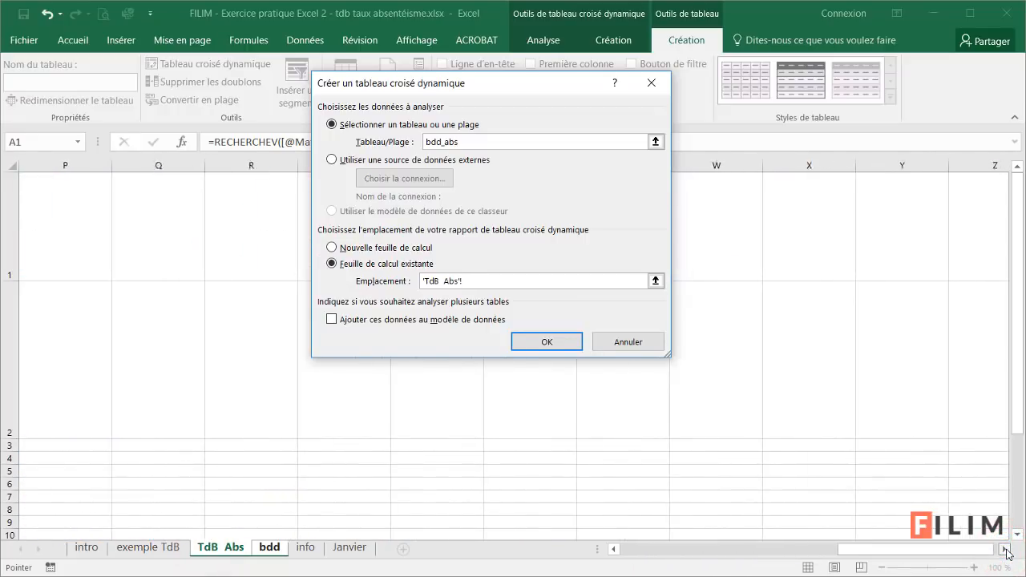
pyautogui.click(1005, 550)
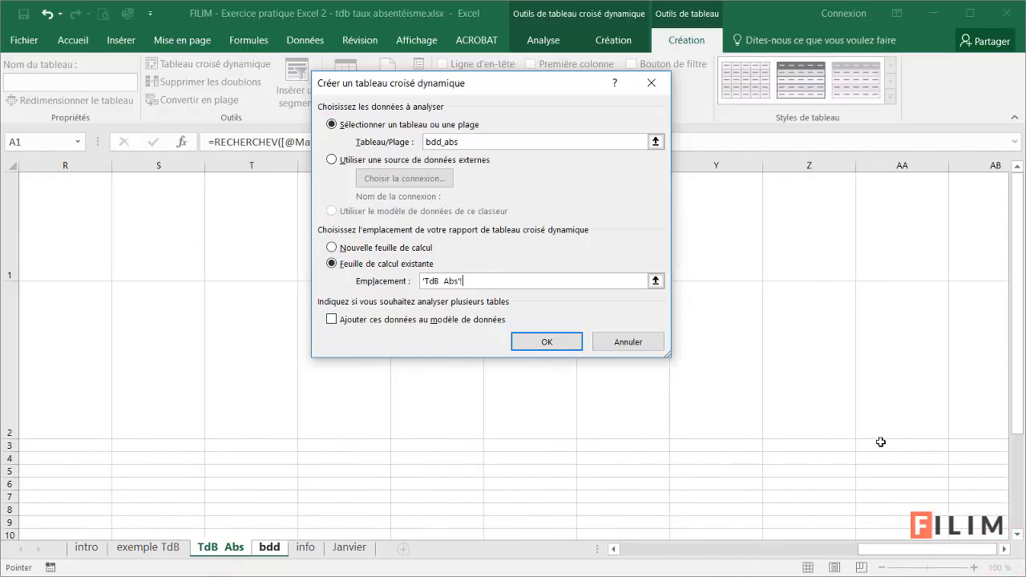
pyautogui.click(546, 342)
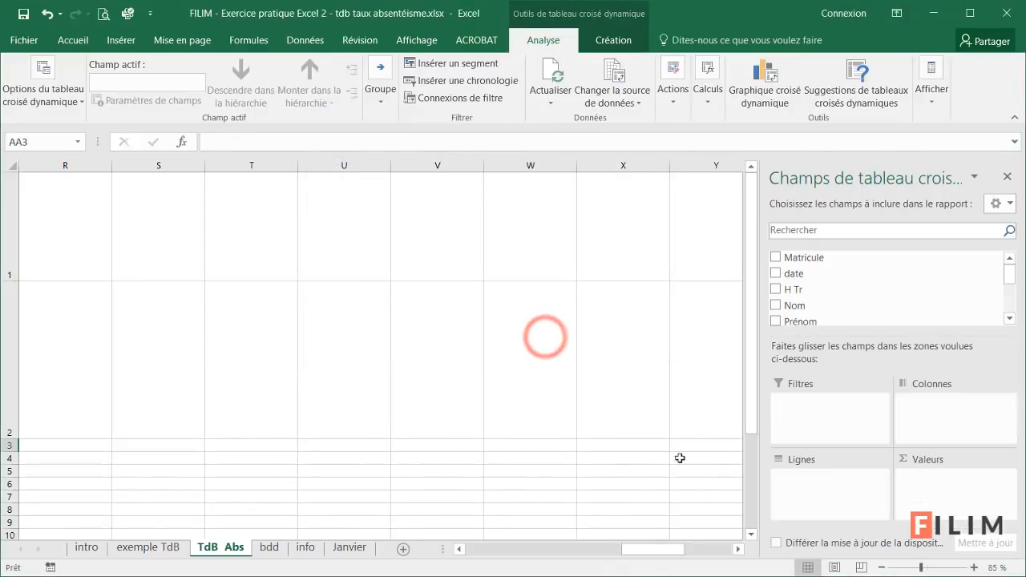
# Add the Taux Abs field to the values area of the new pivot table, summarised as a sum.
pyautogui.click(738, 549)
pyautogui.click(751, 534)
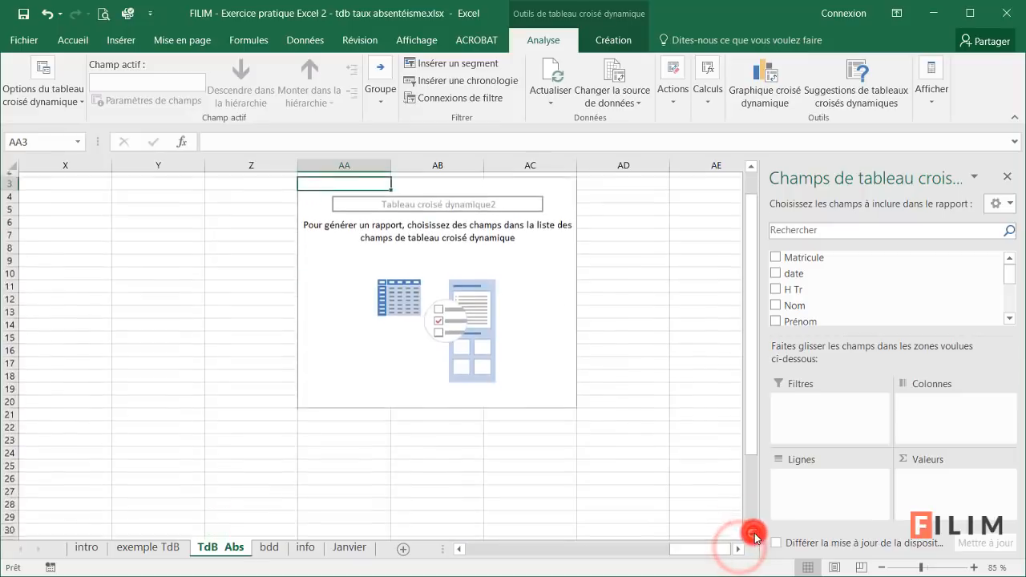
pyautogui.moveTo(745, 378); pyautogui.dragTo(753, 367)
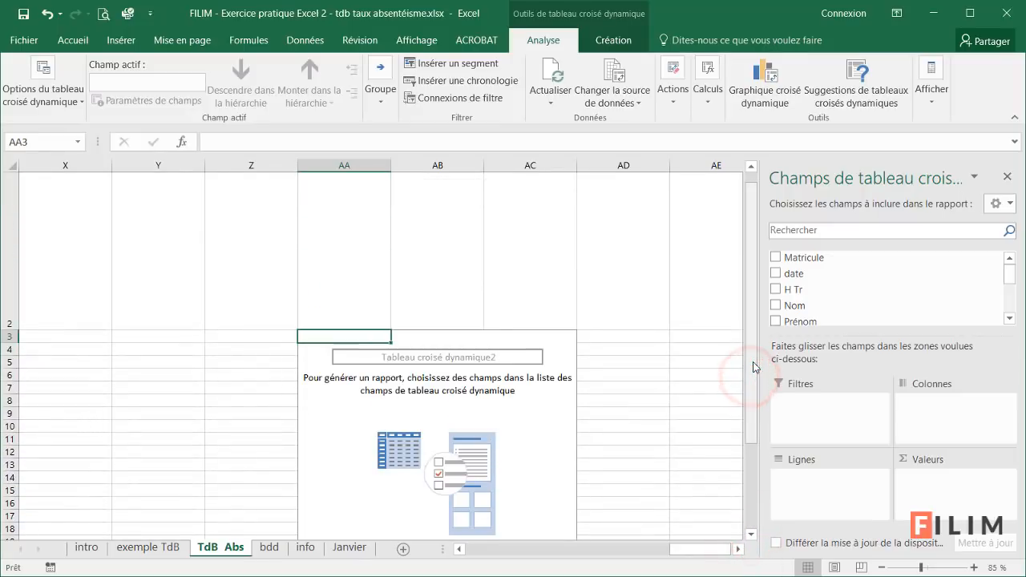
pyautogui.click(751, 534)
pyautogui.click(750, 535)
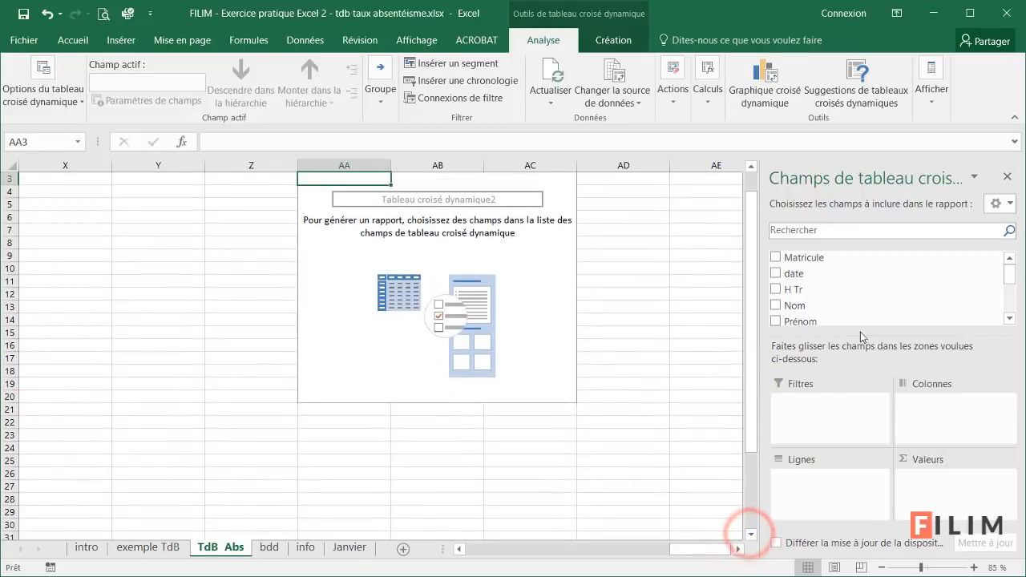
pyautogui.moveTo(1009, 274); pyautogui.dragTo(1012, 309)
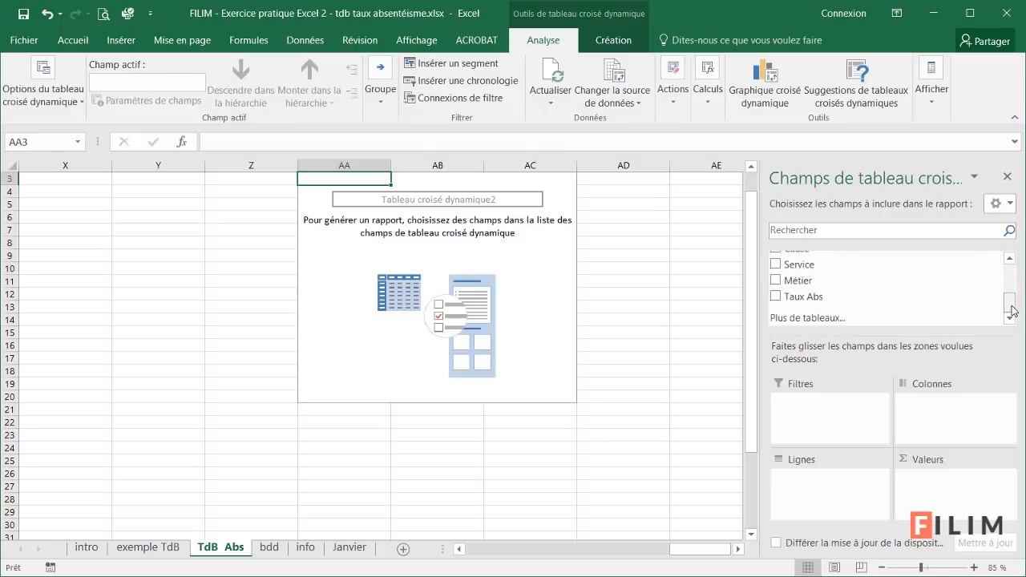
pyautogui.moveTo(837, 300); pyautogui.dragTo(771, 449)
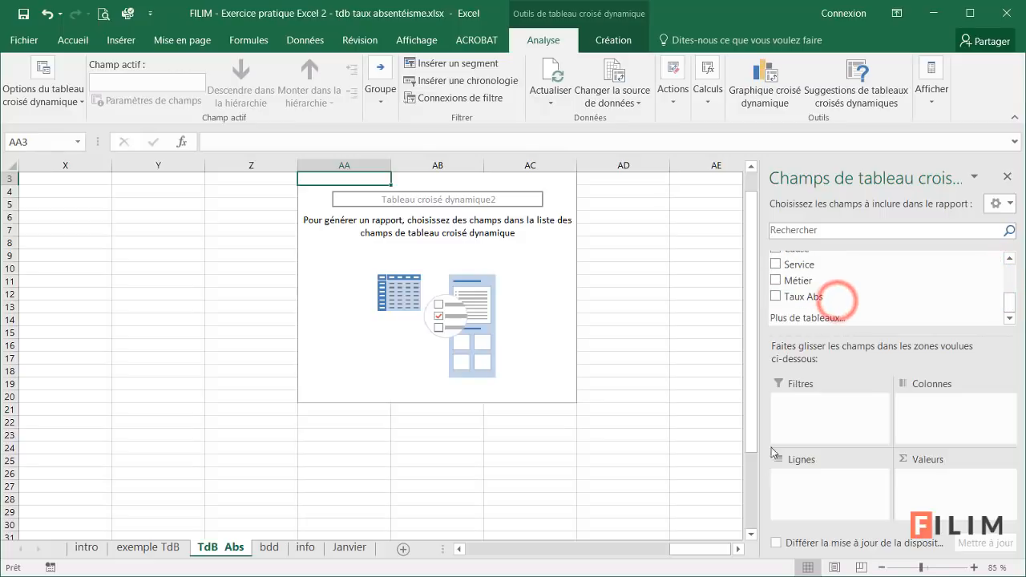
pyautogui.moveTo(813, 301); pyautogui.dragTo(946, 507)
# Format the Somme de Taux Abs value field of the new pivot table as a percentage.
pyautogui.click(929, 481)
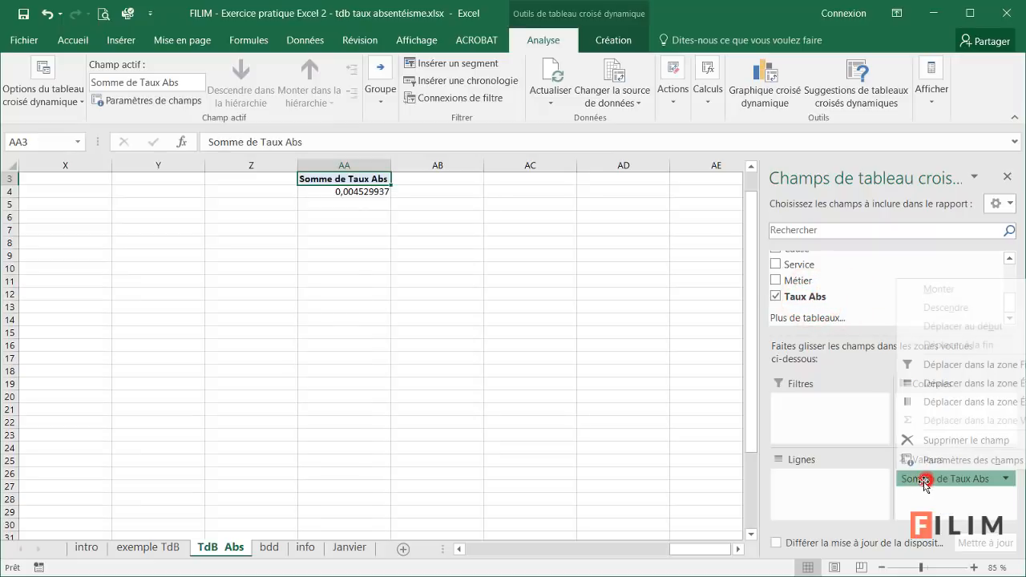
pyautogui.click(923, 457)
pyautogui.click(376, 330)
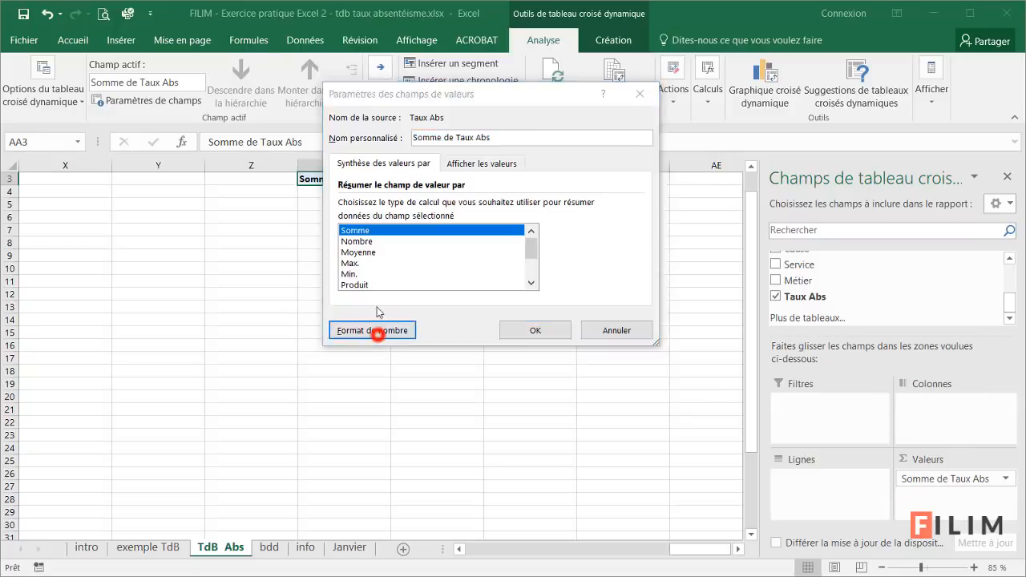
pyautogui.click(334, 162)
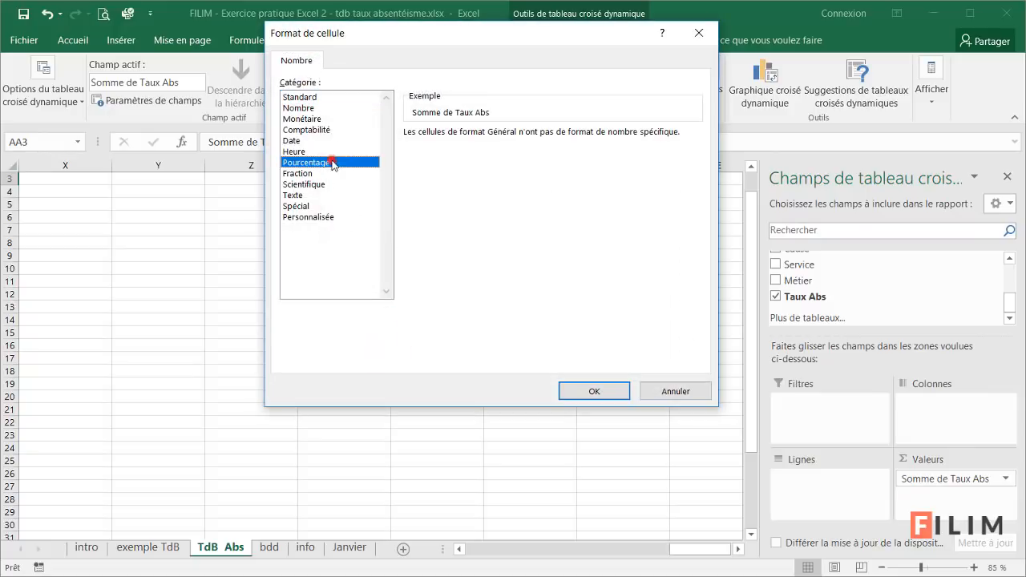
pyautogui.click(593, 391)
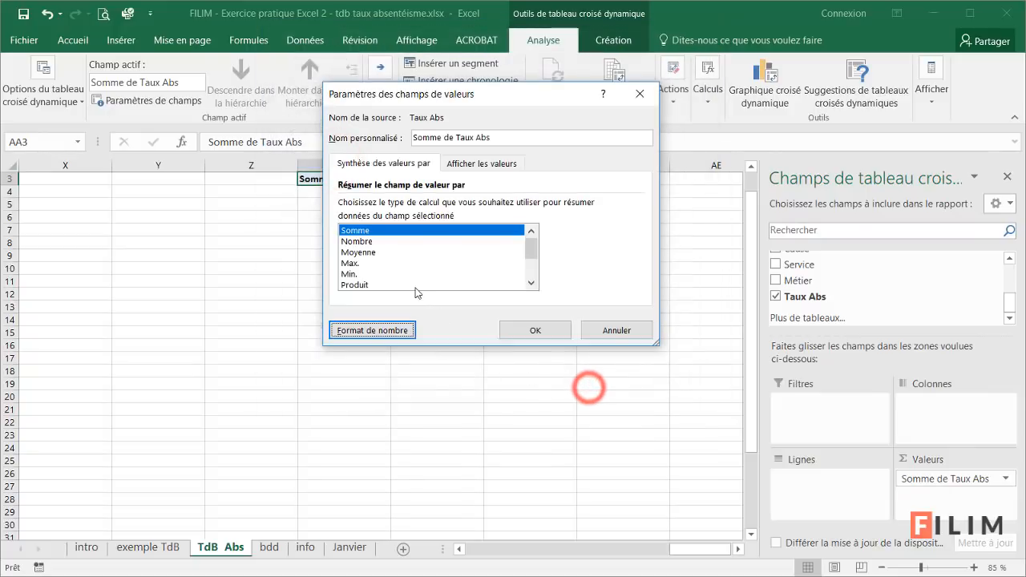
pyautogui.click(533, 329)
# Add the date field to the rows area of the new Taux Abs pivot table.
pyautogui.scroll(1, 342, 278)
pyautogui.scroll(1, 338, 339)
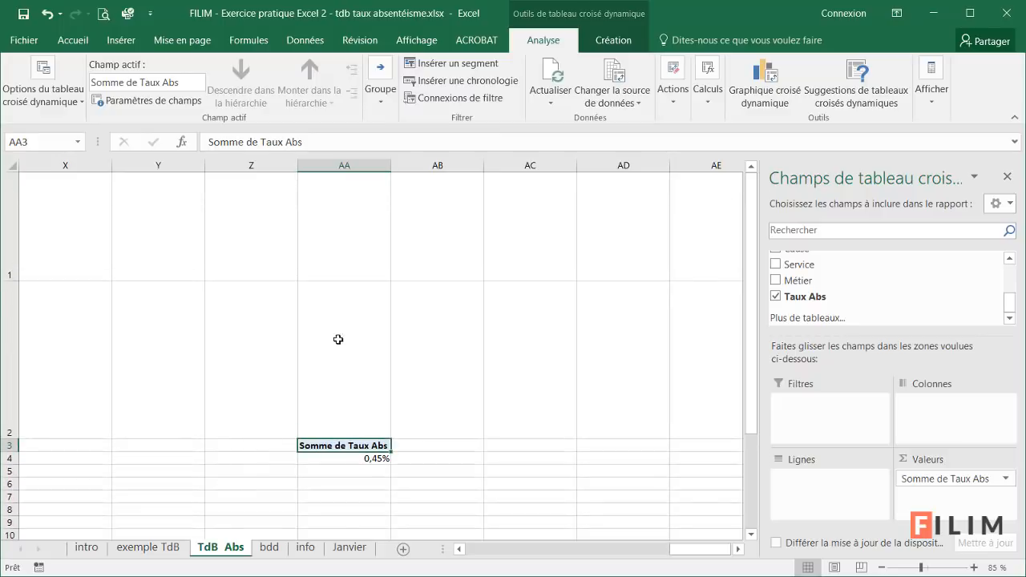
pyautogui.moveTo(749, 387); pyautogui.dragTo(750, 404)
pyautogui.moveTo(343, 193)
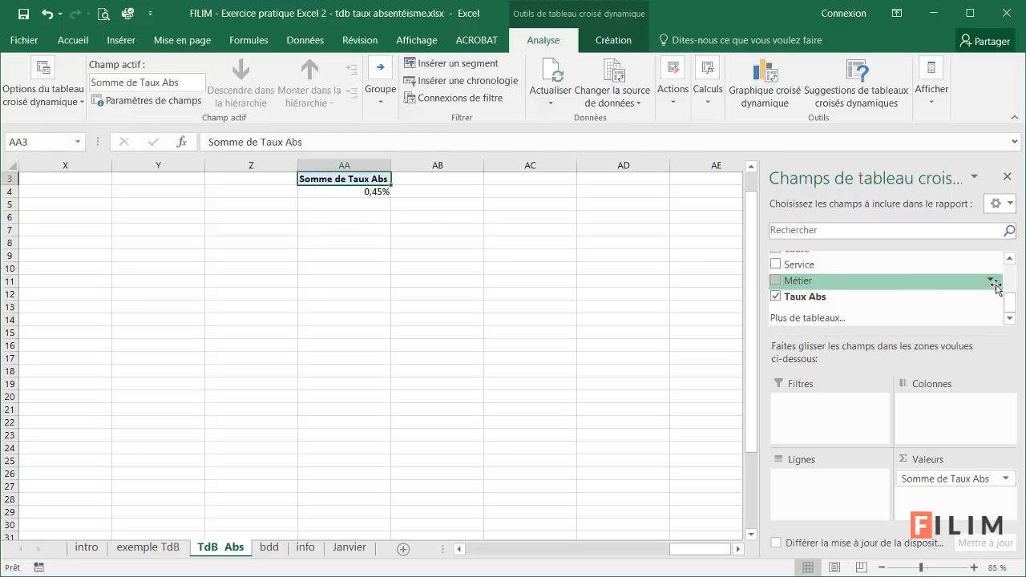
pyautogui.click(1009, 258)
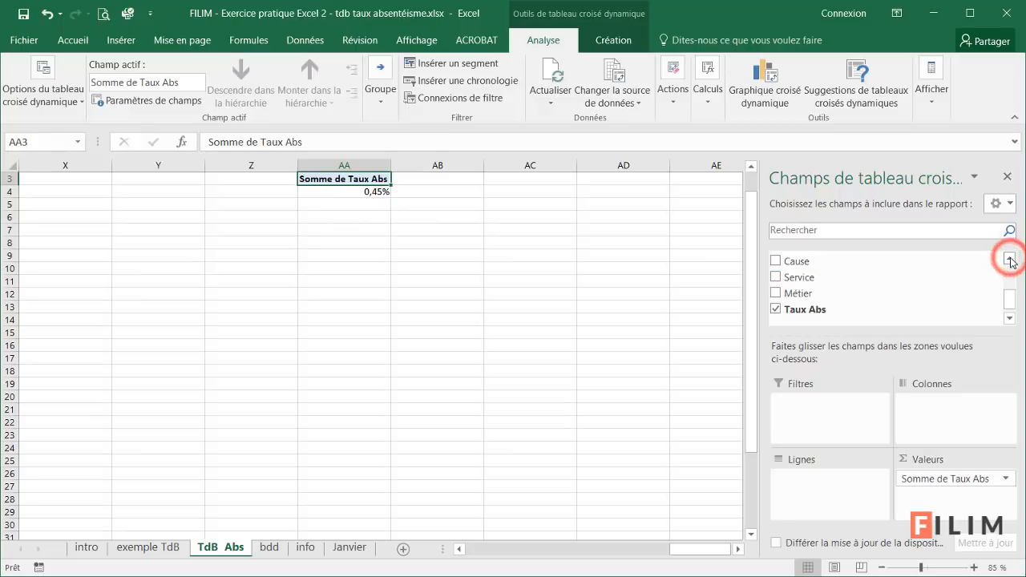
pyautogui.click(1009, 258)
pyautogui.click(1009, 258)
pyautogui.click(1009, 258)
pyautogui.click(1009, 258)
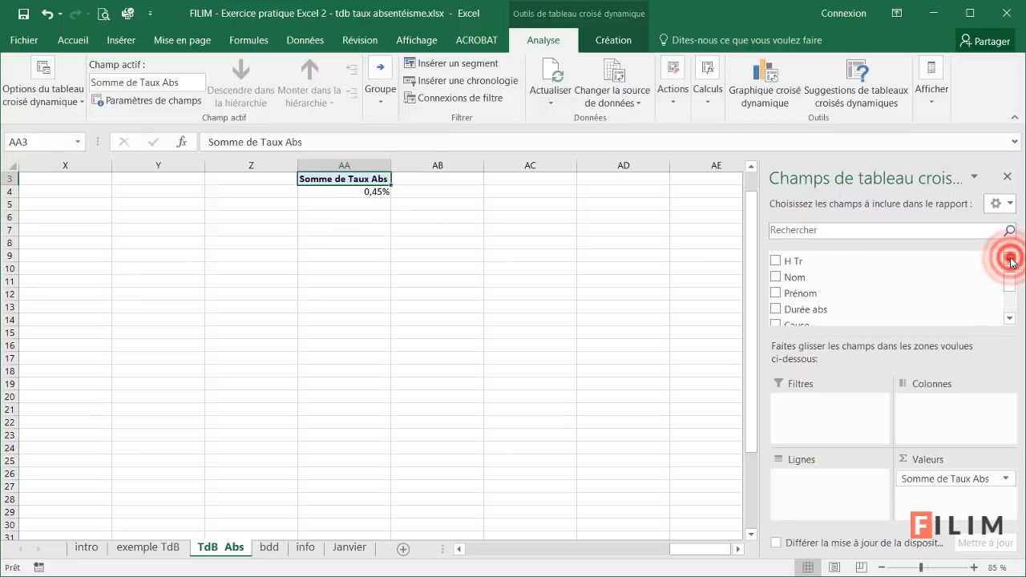
pyautogui.click(1009, 258)
pyautogui.click(1009, 258)
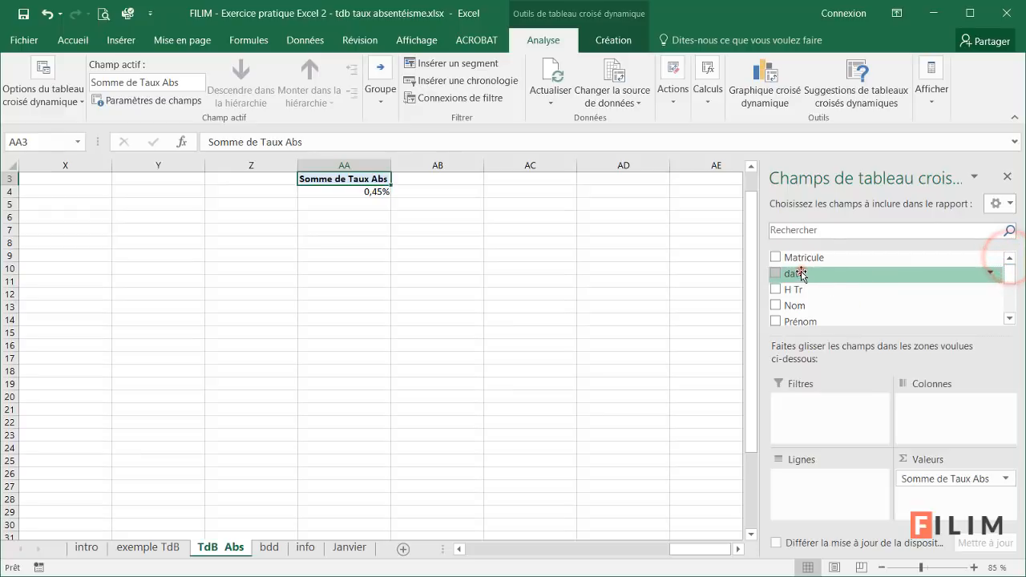
pyautogui.moveTo(799, 275); pyautogui.dragTo(853, 475)
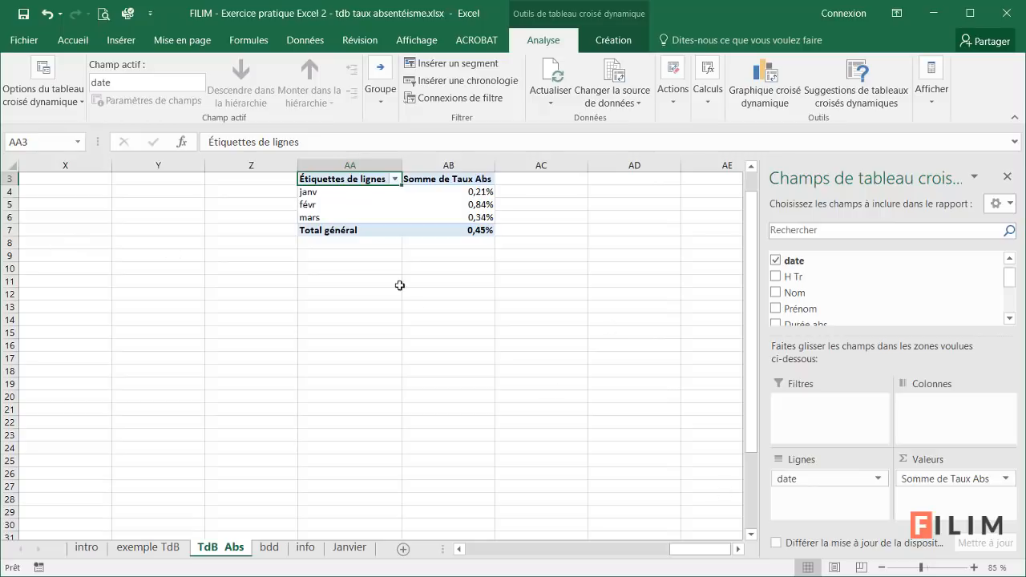
# Check the grouping settings of the date row labels without changing them.
pyautogui.rightClick(327, 204)
pyautogui.click(370, 355)
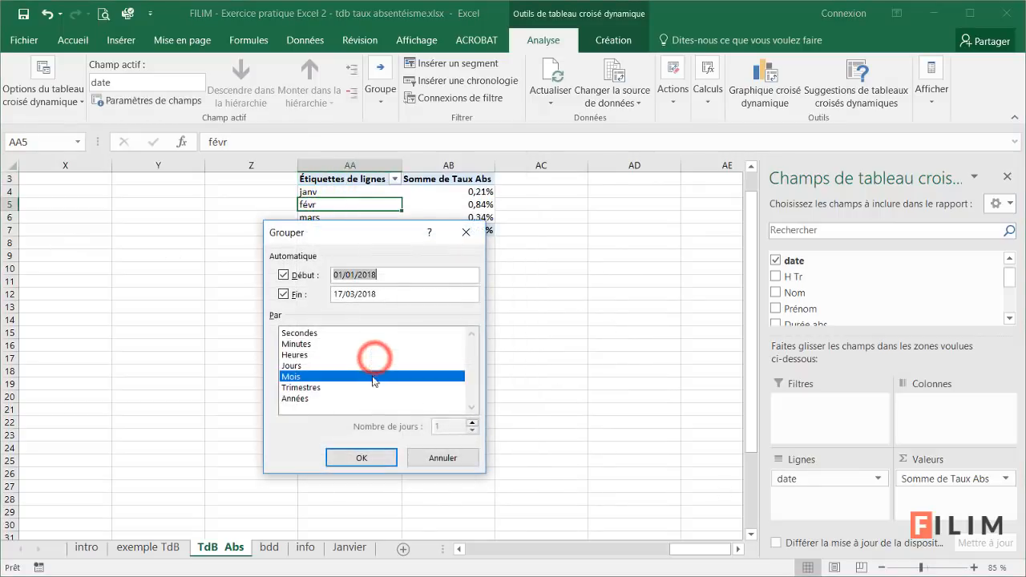
pyautogui.click(438, 467)
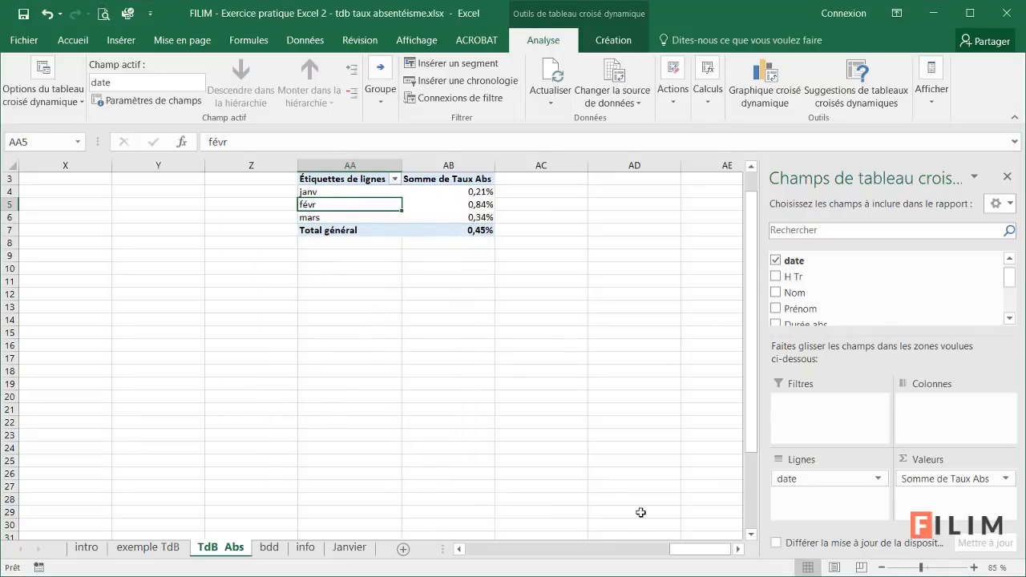
# Insert a column pivot chart from the monthly Somme de Taux Abs pivot table.
pyautogui.click(415, 203)
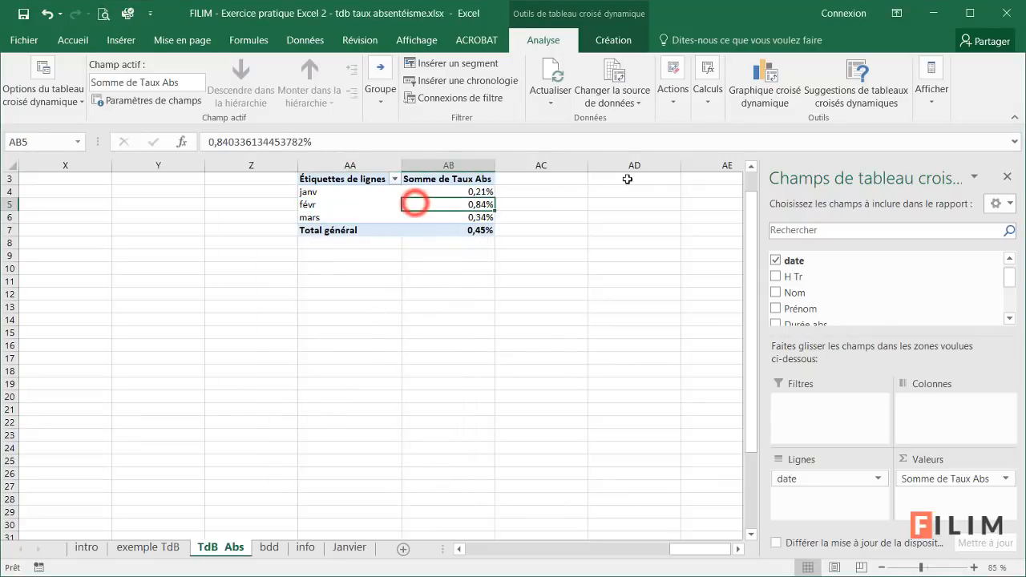
pyautogui.click(765, 79)
pyautogui.moveTo(480, 235)
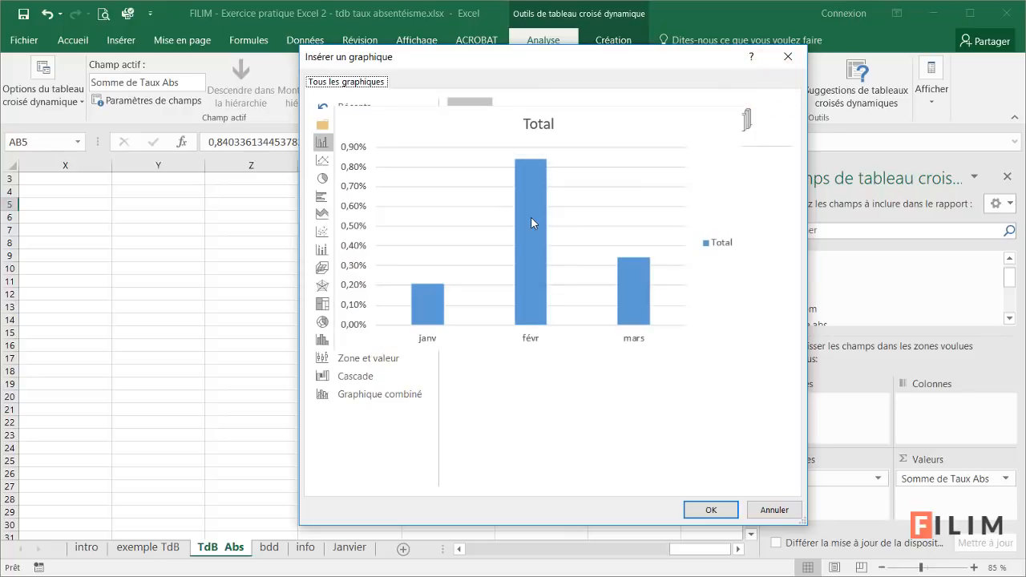
pyautogui.click(705, 510)
# Move the chart into row 2 starting in column A, above the Métier slicer, and stretch it to about 22 cm wide.
pyautogui.scroll(-2, 393, 380)
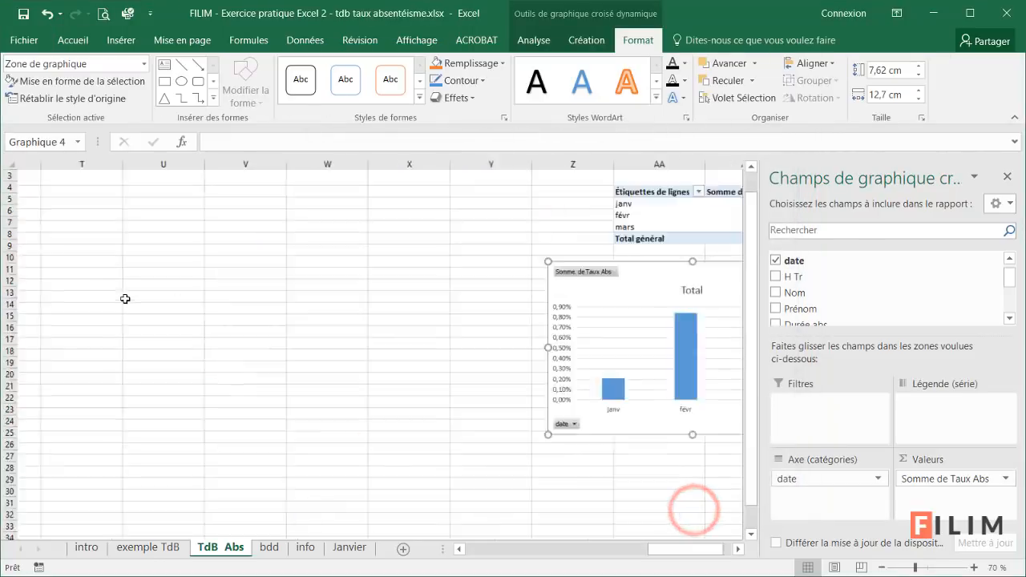
pyautogui.moveTo(535, 239); pyautogui.dragTo(105, 217)
pyautogui.scroll(-3, 227, 321)
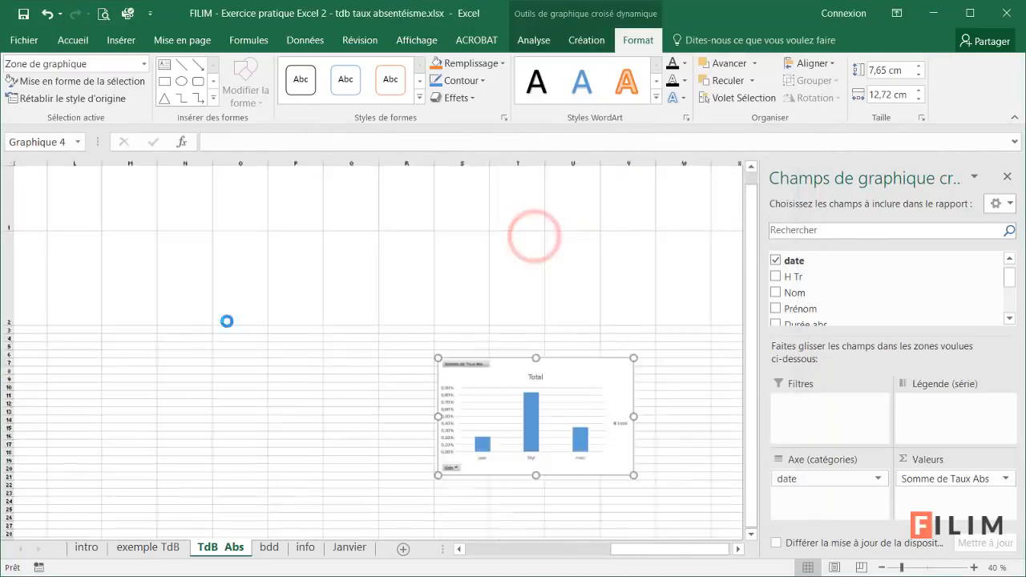
pyautogui.click(210, 255)
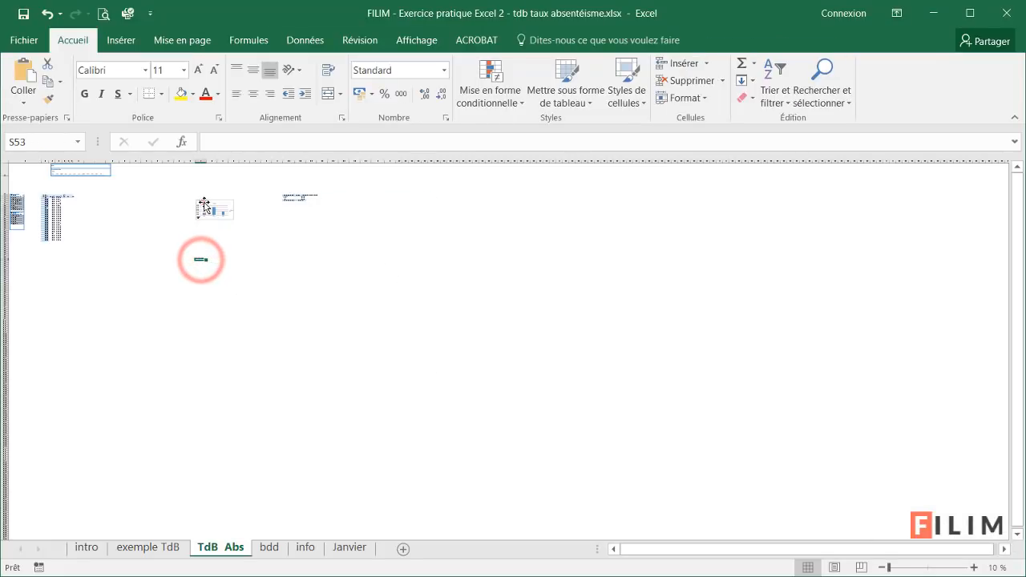
pyautogui.moveTo(207, 207); pyautogui.dragTo(30, 179)
pyautogui.scroll(6, 42, 212)
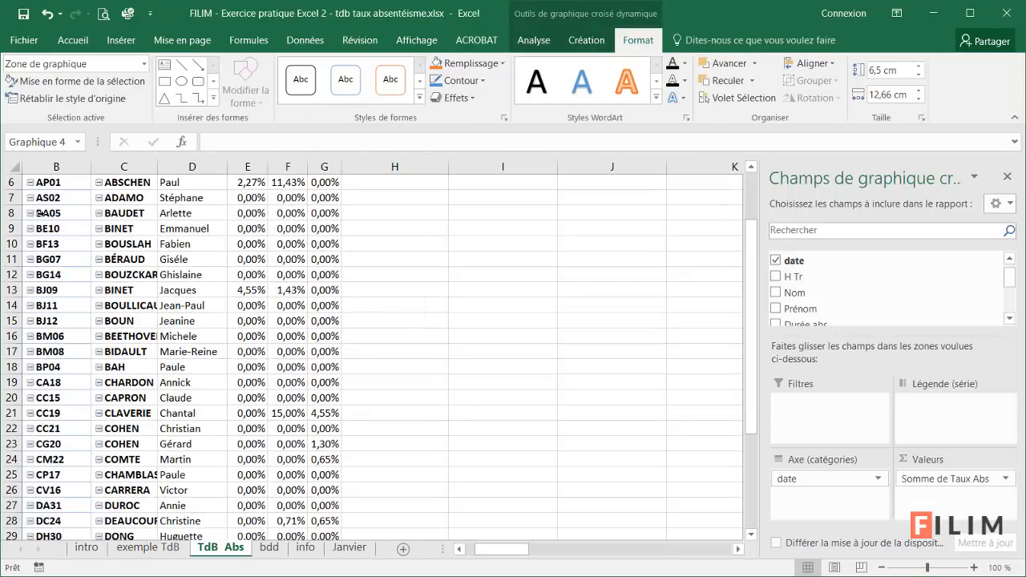
pyautogui.scroll(3, 105, 333)
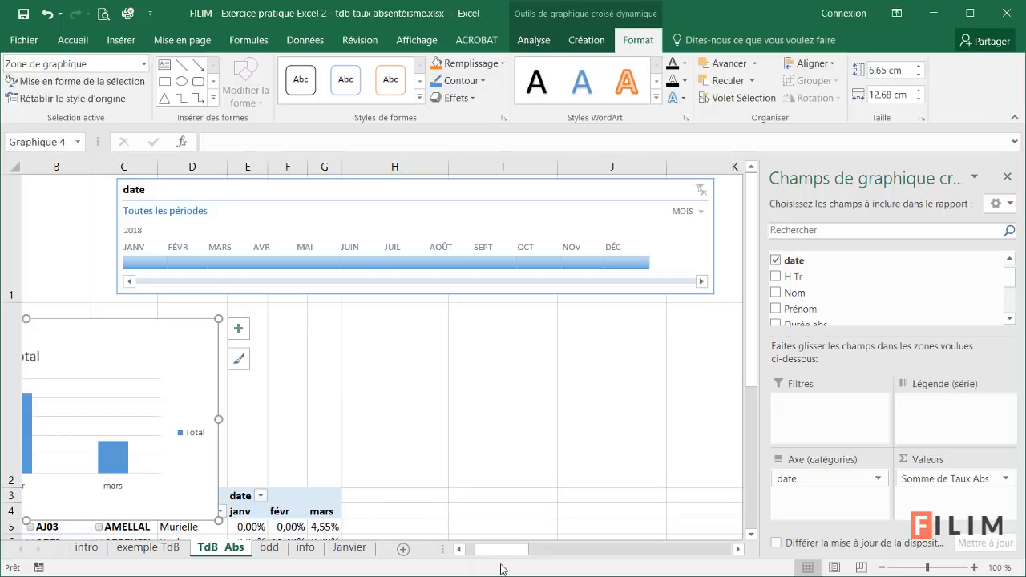
pyautogui.click(470, 551)
pyautogui.moveTo(269, 339); pyautogui.dragTo(166, 295)
pyautogui.moveTo(434, 272); pyautogui.dragTo(717, 303)
# Make row 2 taller to leave room for the chart and slightly reduce the height of row 1.
pyautogui.scroll(-1, 676, 345)
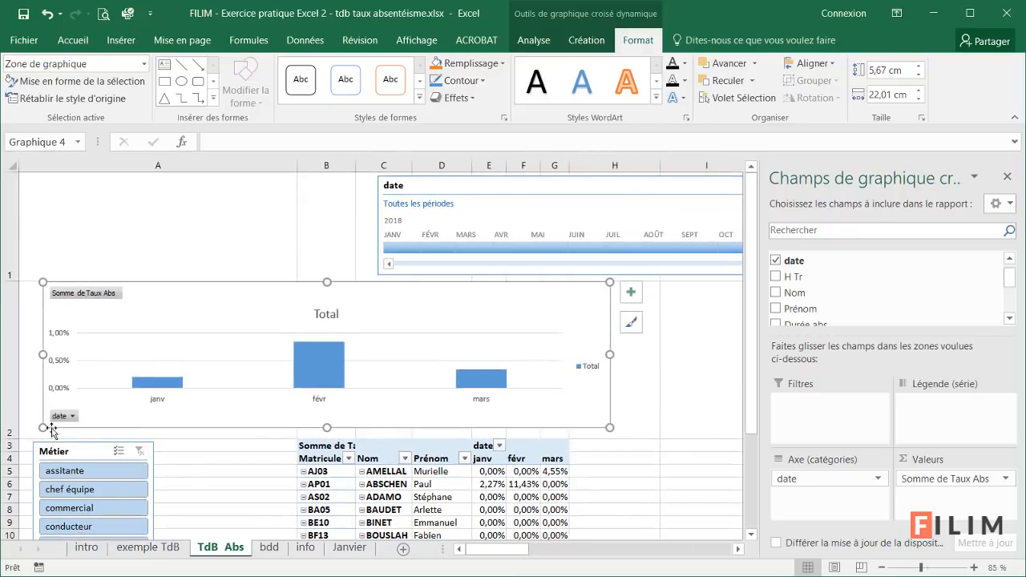
pyautogui.moveTo(11, 437); pyautogui.dragTo(11, 476)
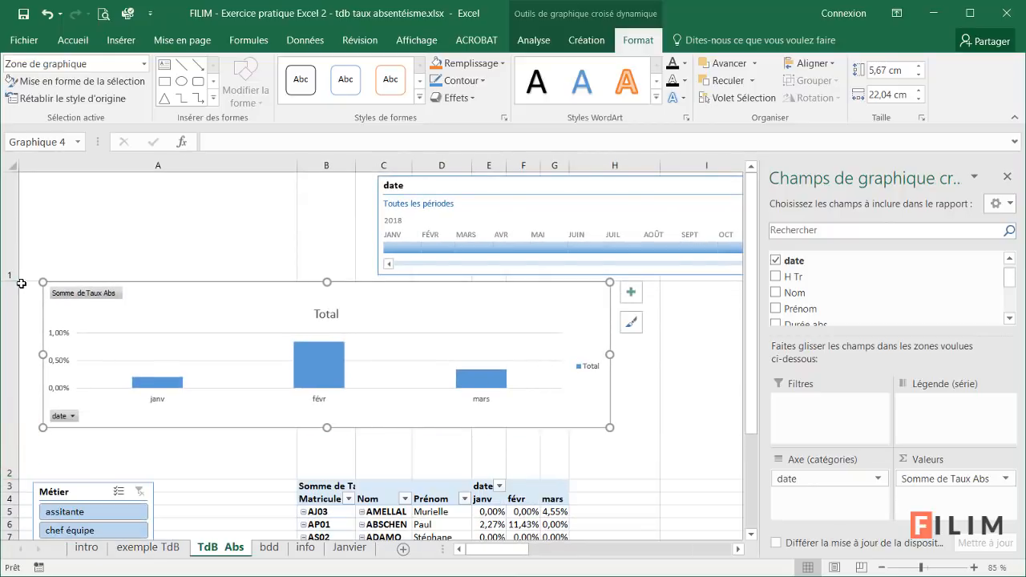
pyautogui.moveTo(14, 282); pyautogui.dragTo(20, 277)
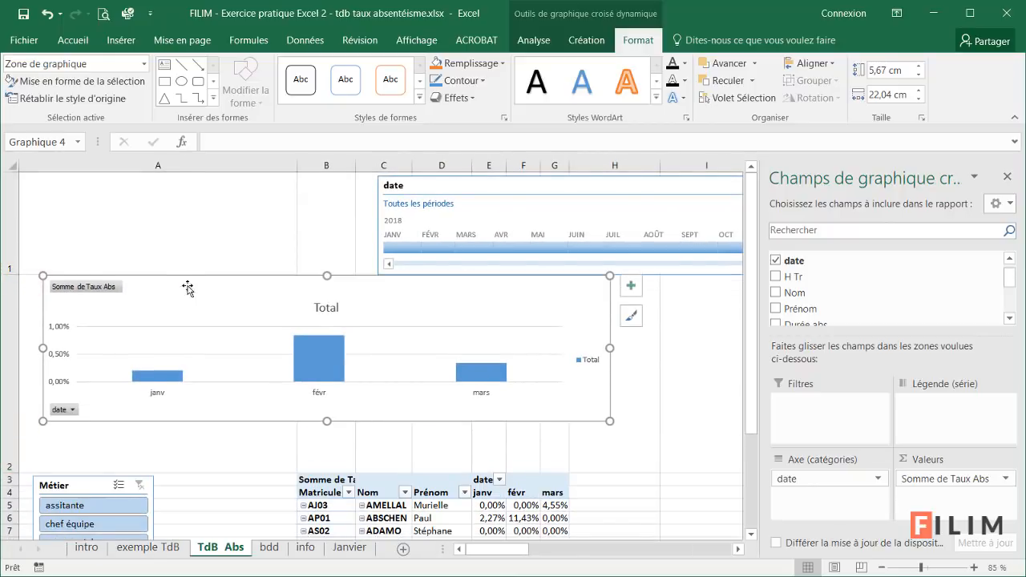
# Align the chart with the slicers' edge in row 2 and enlarge it to about 37.35 cm wide and 6.75 cm high.
pyautogui.moveTo(188, 289)
pyautogui.mouseDown()
pyautogui.moveTo(174, 314)
pyautogui.moveTo(176, 300)
pyautogui.mouseUp()
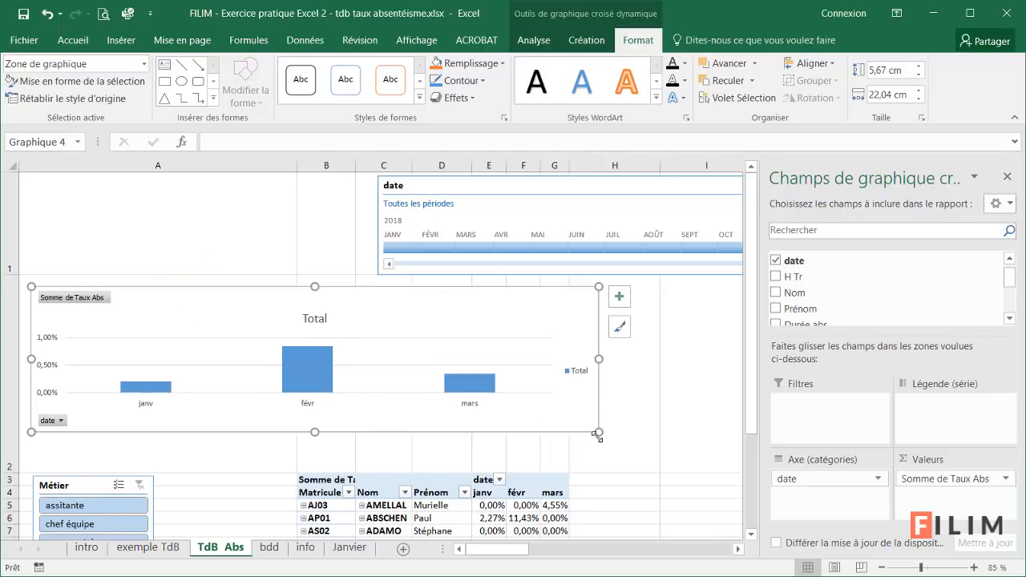
pyautogui.moveTo(597, 434); pyautogui.dragTo(705, 464)
pyautogui.scroll(-1, 636, 486)
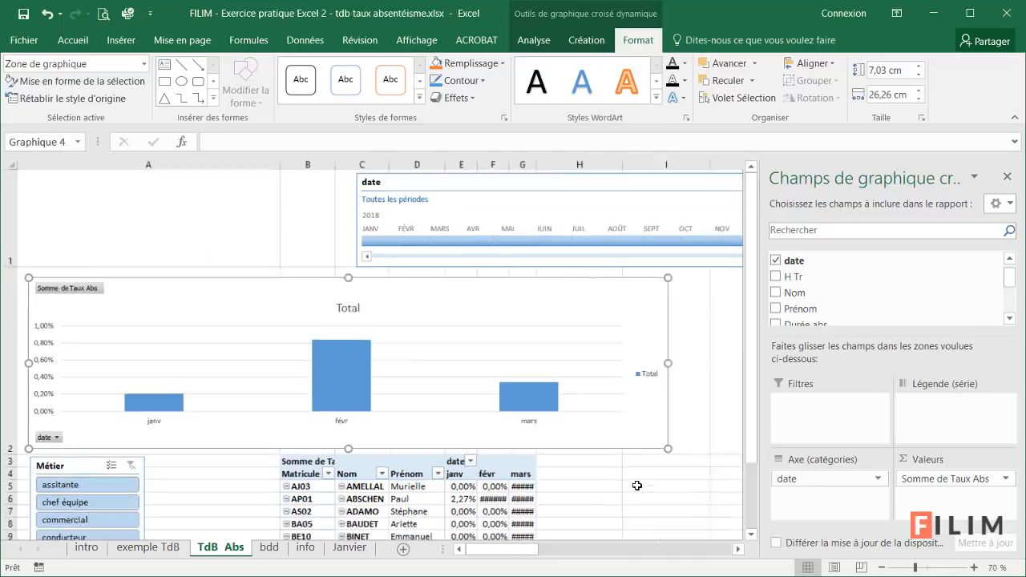
pyautogui.scroll(-1, 636, 485)
pyautogui.moveTo(463, 358)
pyautogui.mouseDown()
pyautogui.moveTo(508, 344)
pyautogui.moveTo(647, 352)
pyautogui.mouseUp()
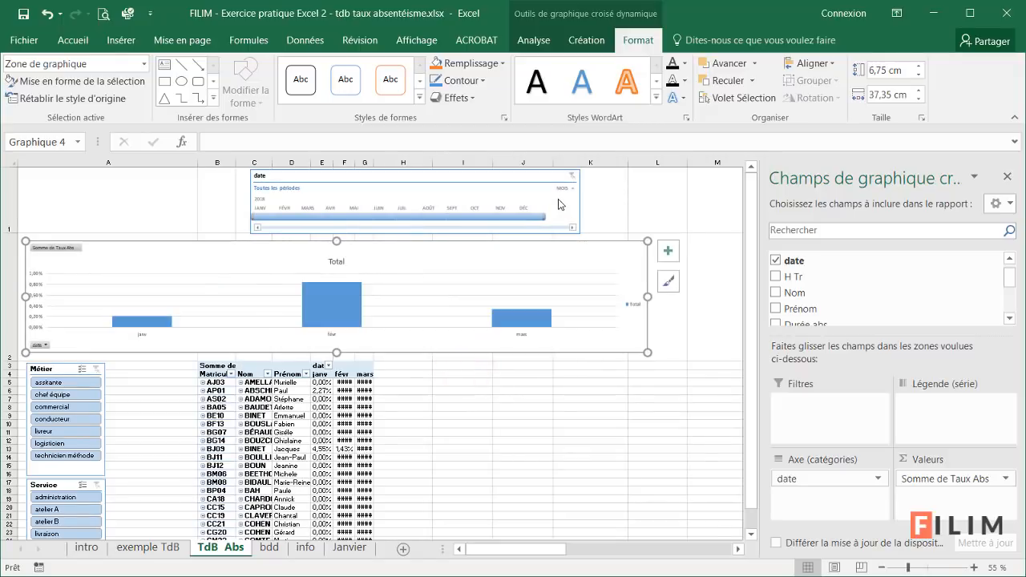
# Widen column A considerably and reposition the date timeline above the chart, spanning roughly columns B to J.
pyautogui.moveTo(537, 176); pyautogui.dragTo(610, 177)
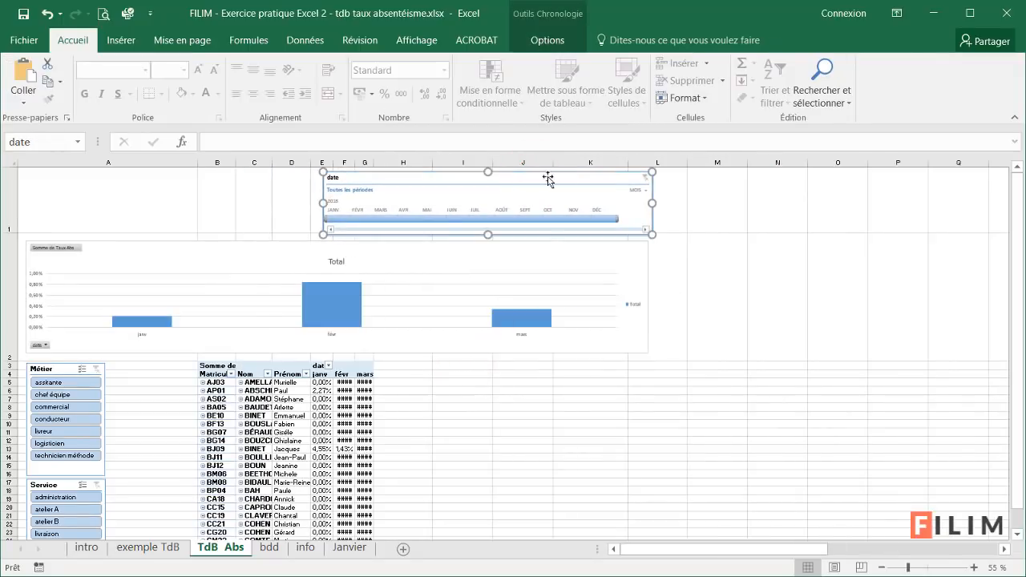
pyautogui.click(471, 412)
pyautogui.moveTo(197, 162); pyautogui.dragTo(328, 165)
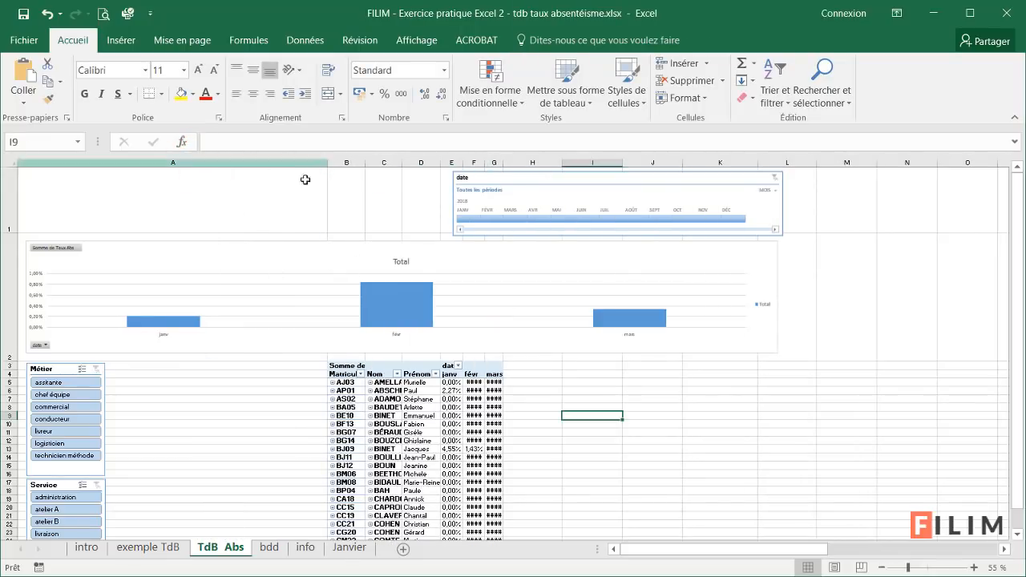
pyautogui.moveTo(513, 177); pyautogui.dragTo(408, 176)
# Narrow the chart so that it ends just past column J, slightly beyond the date timeline.
pyautogui.click(723, 255)
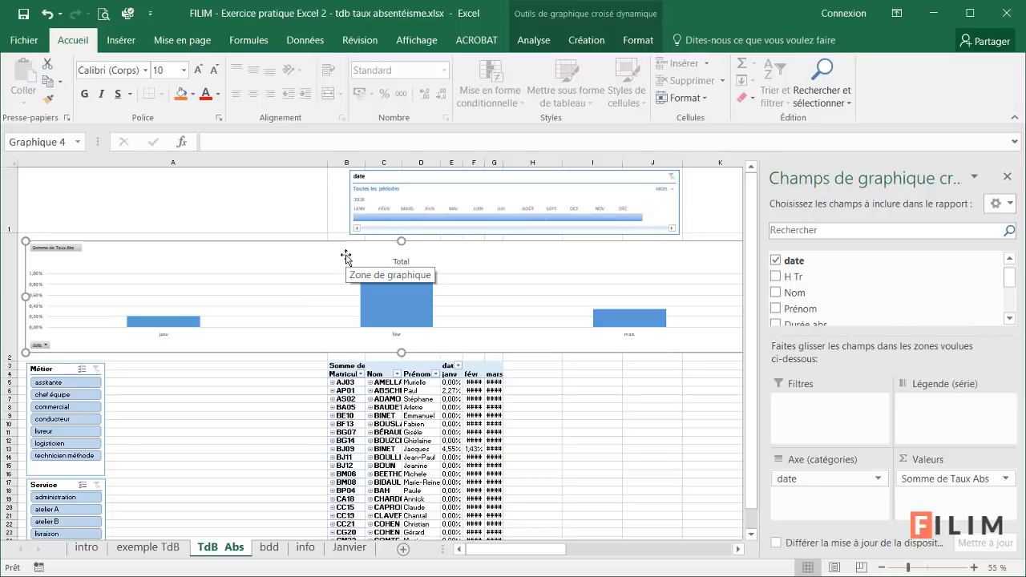
pyautogui.click(636, 425)
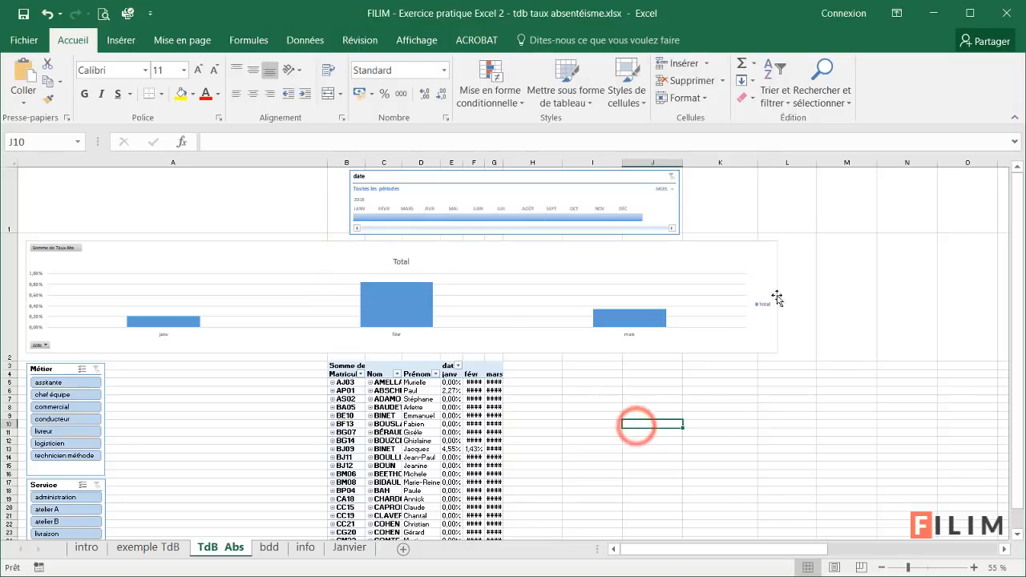
pyautogui.click(775, 264)
pyautogui.moveTo(540, 549); pyautogui.dragTo(567, 550)
pyautogui.moveTo(392, 297); pyautogui.dragTo(308, 297)
pyautogui.moveTo(560, 550); pyautogui.dragTo(529, 549)
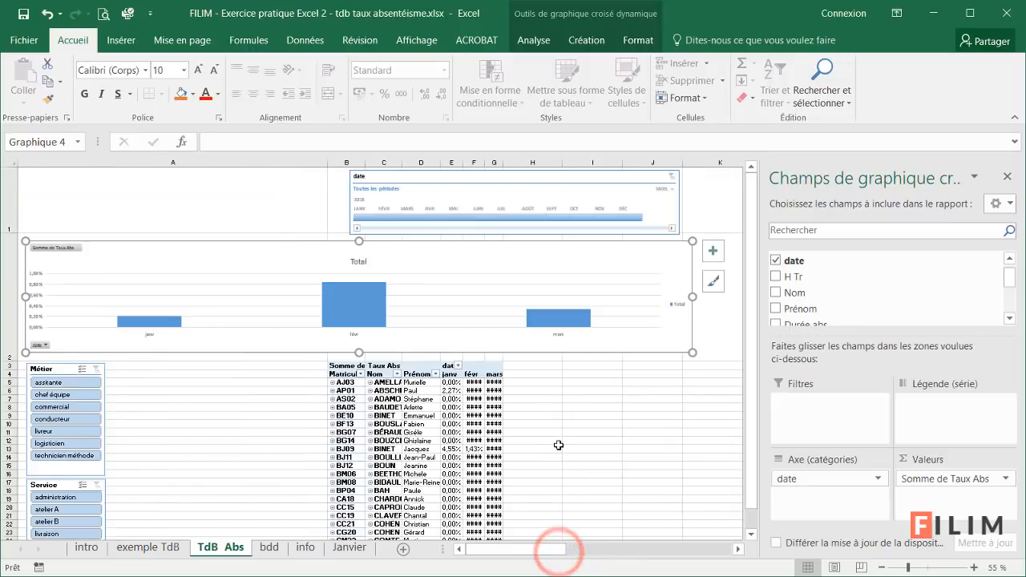
pyautogui.click(553, 447)
# Delete the Total legend from the chart.
pyautogui.scroll(5, 669, 328)
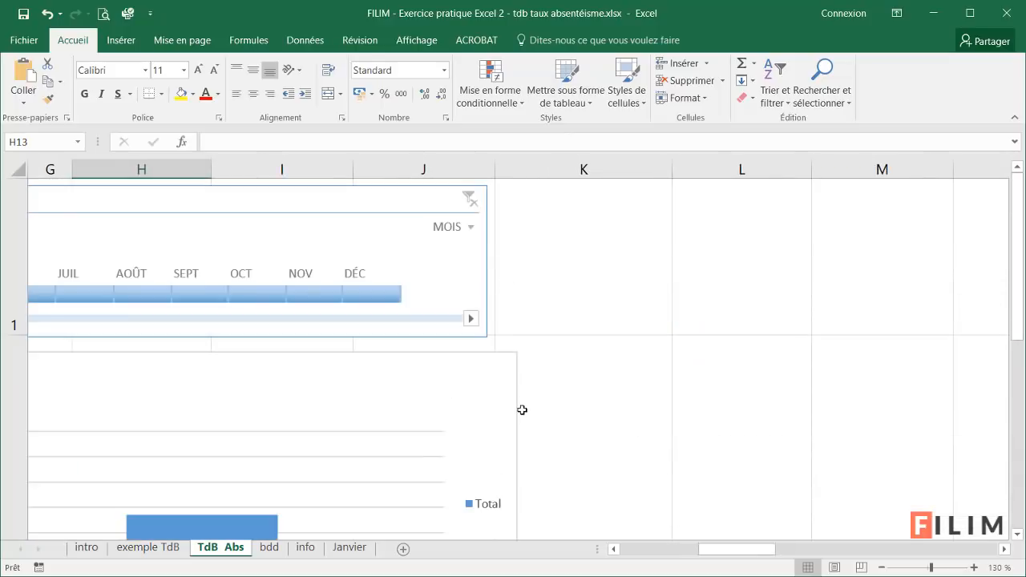
pyautogui.click(481, 492)
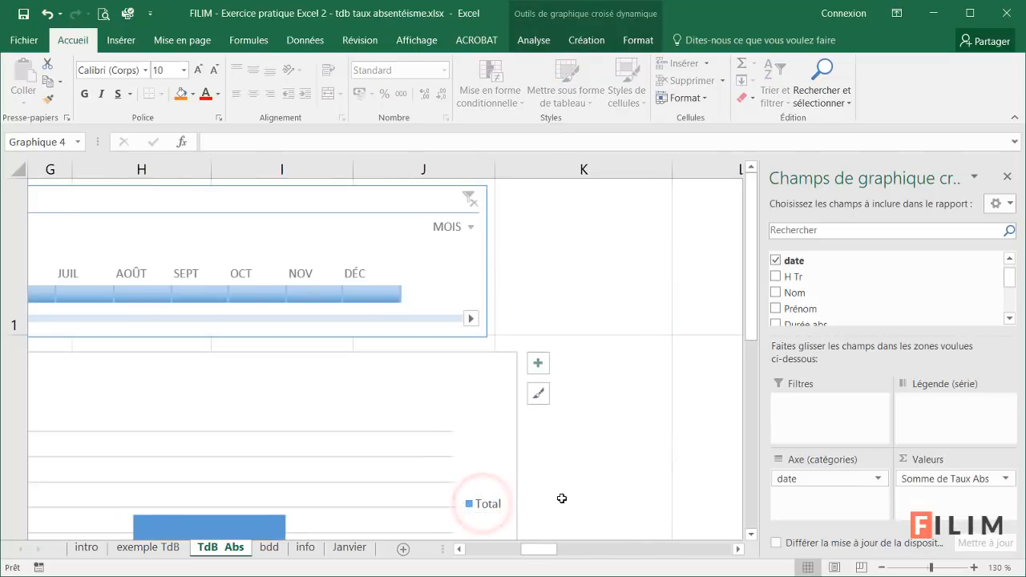
pyautogui.press('Delete')
# Hide all the field buttons on the chart.
pyautogui.moveTo(540, 549); pyautogui.dragTo(536, 547)
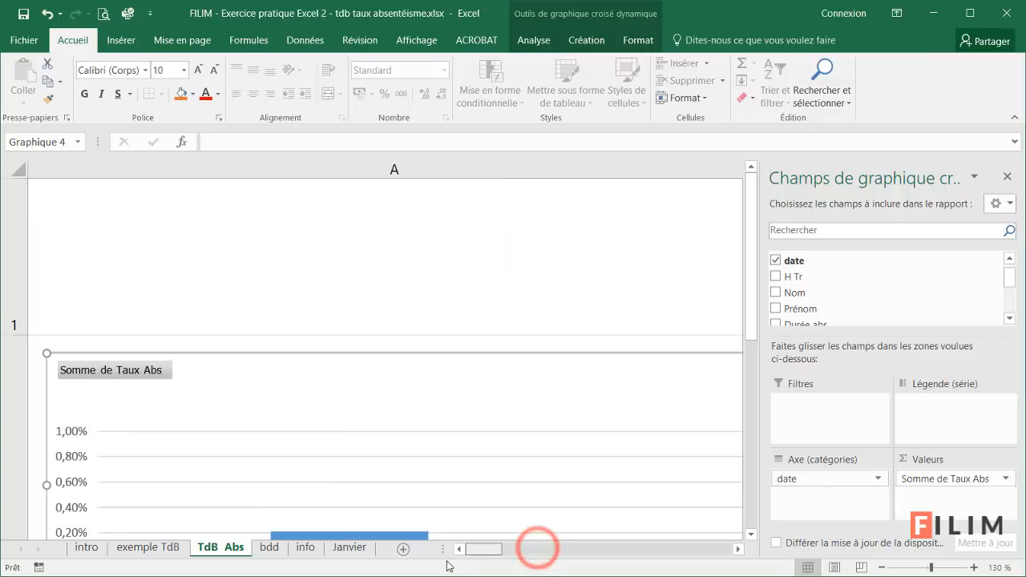
pyautogui.click(130, 377)
pyautogui.scroll(-2, 192, 396)
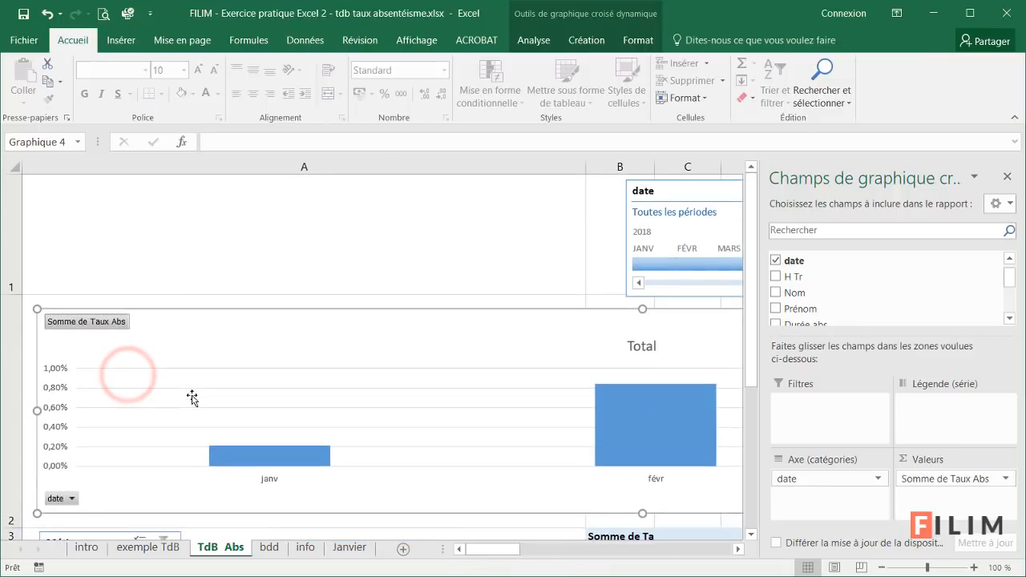
pyautogui.rightClick(71, 323)
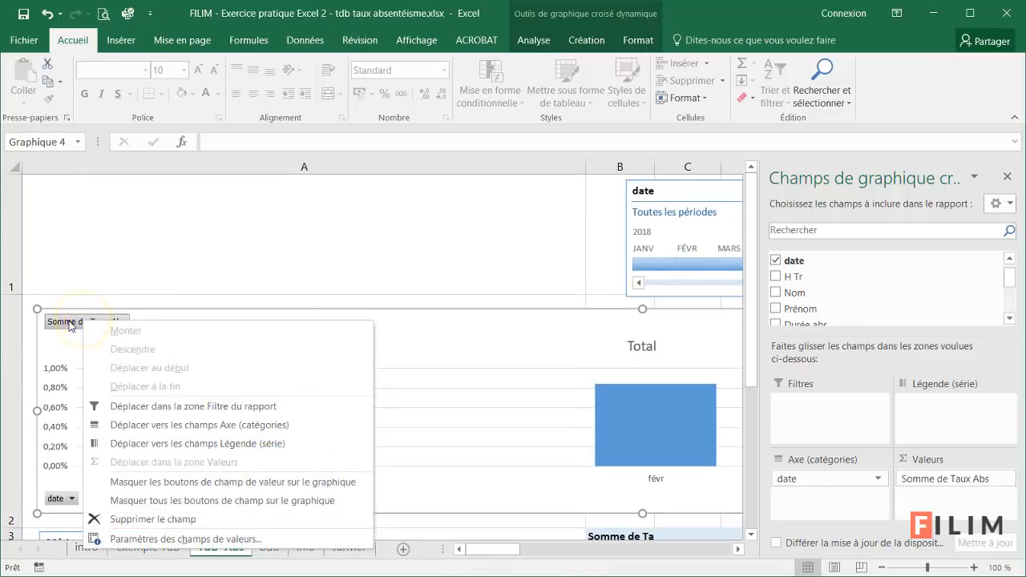
pyautogui.click(187, 501)
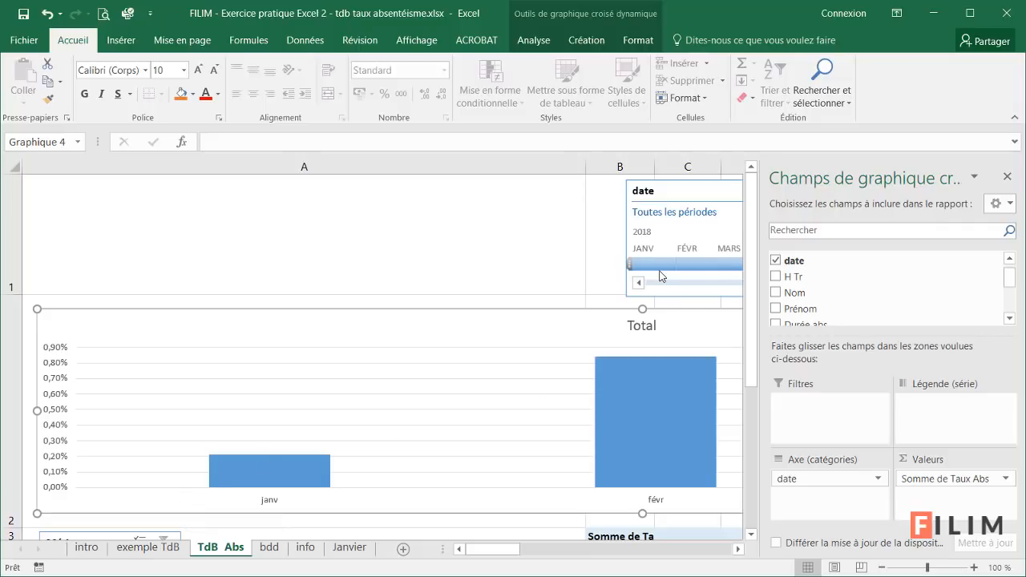
pyautogui.click(540, 246)
# Try filtering on January 2018 with the date timeline, and clear the timeline's filter.
pyautogui.scroll(-2, 476, 243)
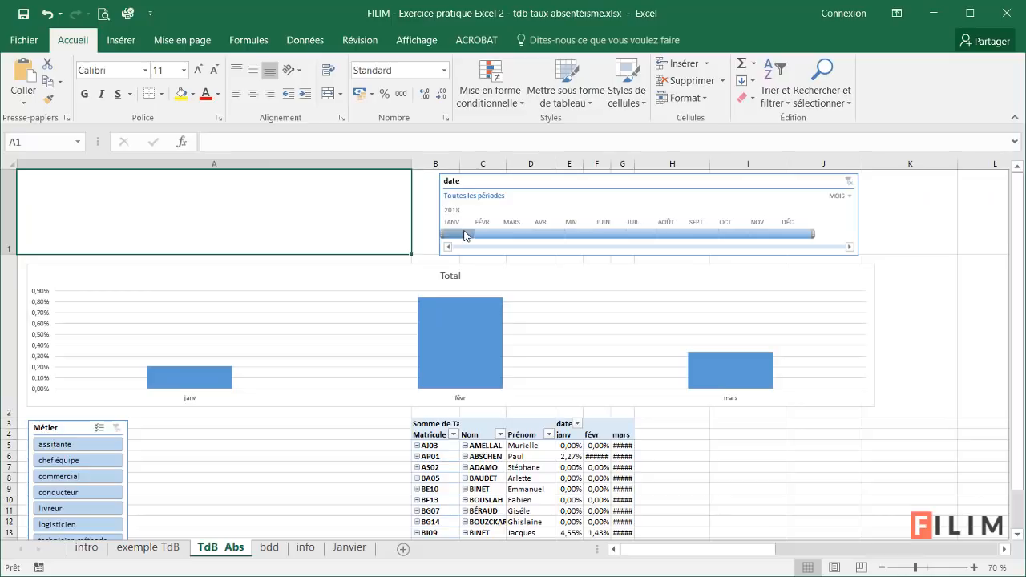
pyautogui.moveTo(464, 234)
pyautogui.mouseDown()
pyautogui.moveTo(494, 235)
pyautogui.moveTo(456, 233)
pyautogui.mouseUp()
pyautogui.click(849, 181)
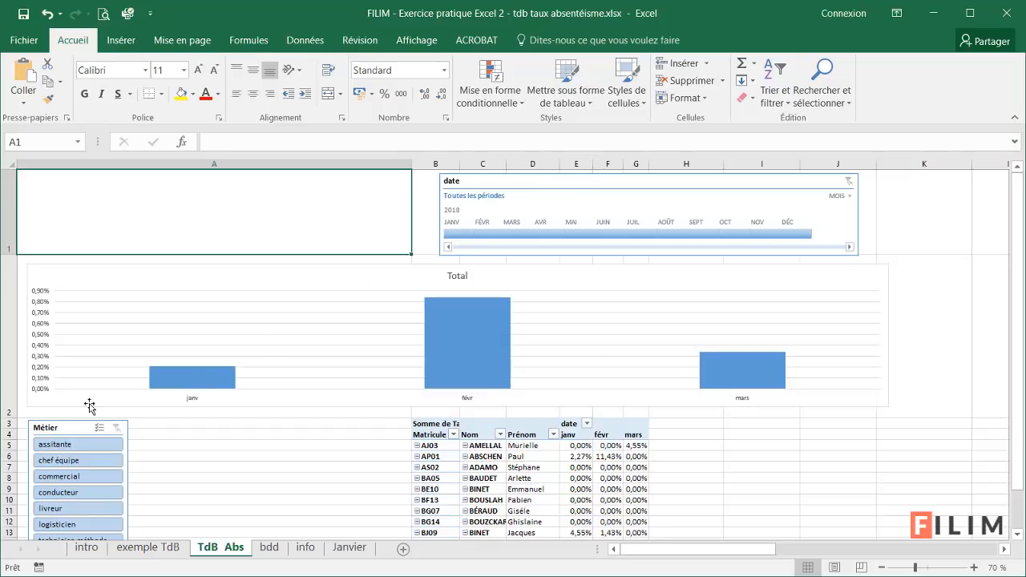
pyautogui.scroll(-3, 88, 405)
pyautogui.scroll(3, 76, 381)
pyautogui.click(289, 432)
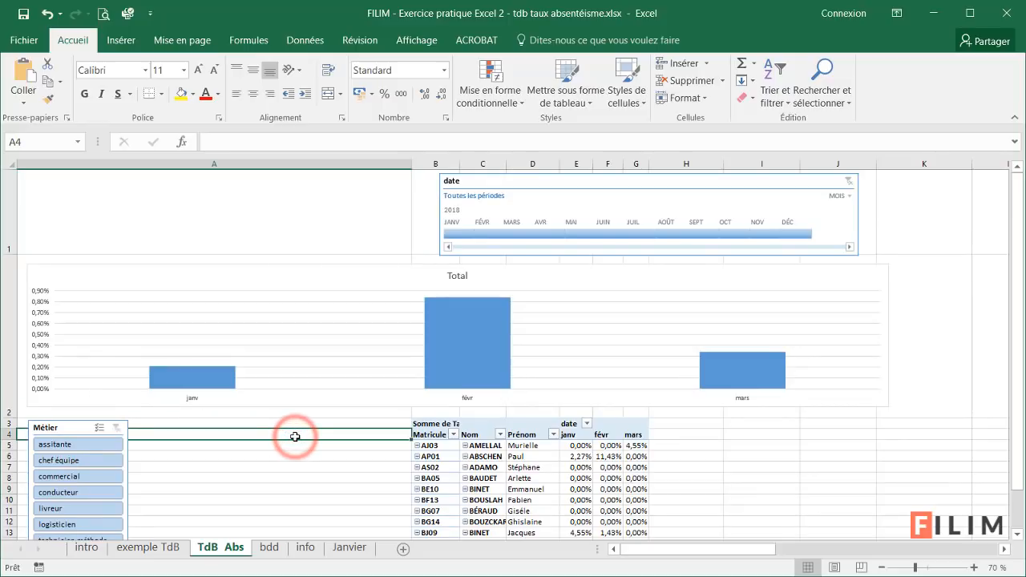
# Consult the ranking chart by job on the exemple TdB sheet, and insert a pivot table from bdd_abs at cell AA15 of TdB Abs.
pyautogui.click(156, 546)
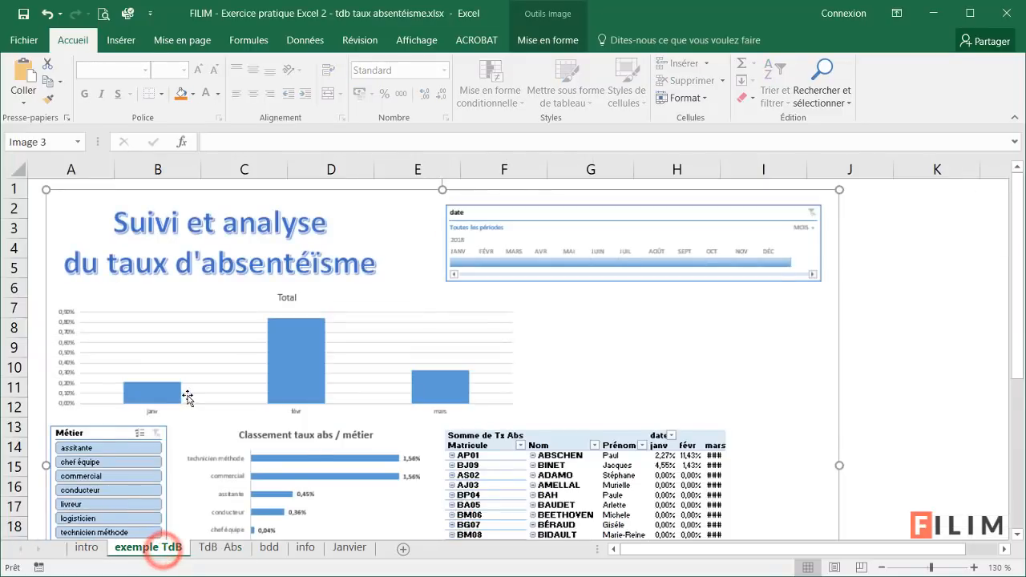
pyautogui.scroll(-3, 184, 392)
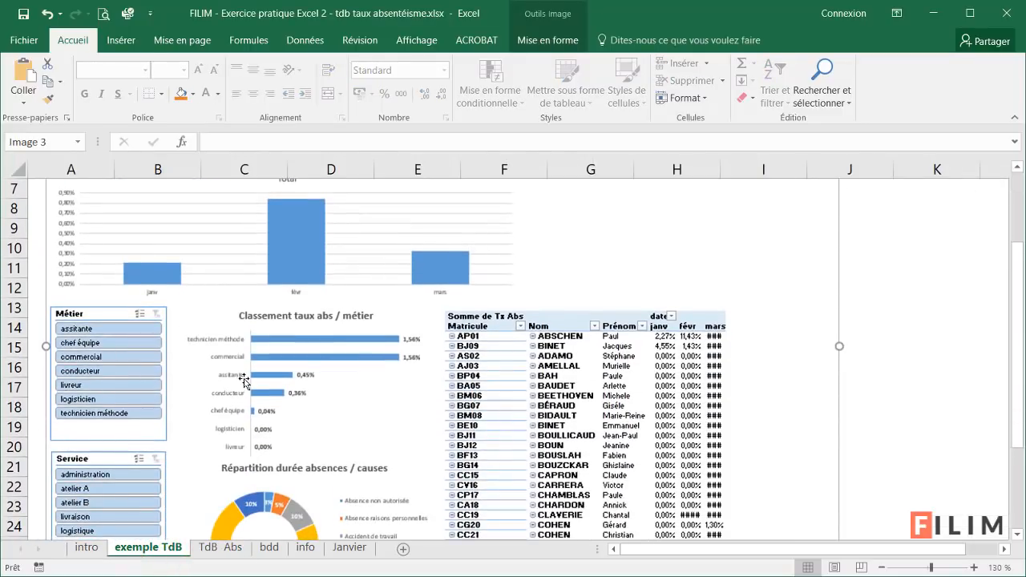
pyautogui.scroll(2, 246, 384)
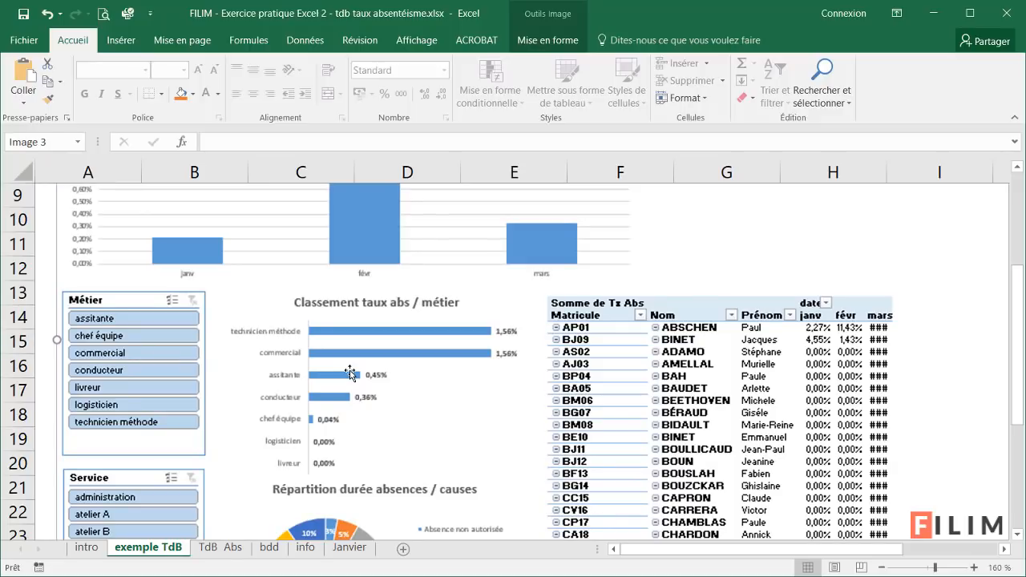
pyautogui.click(264, 548)
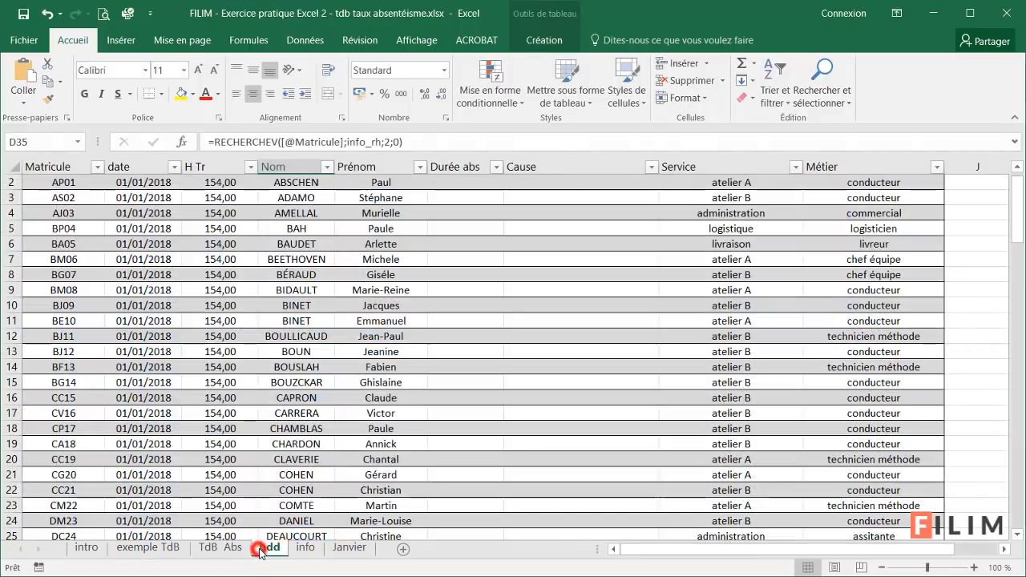
pyautogui.click(415, 379)
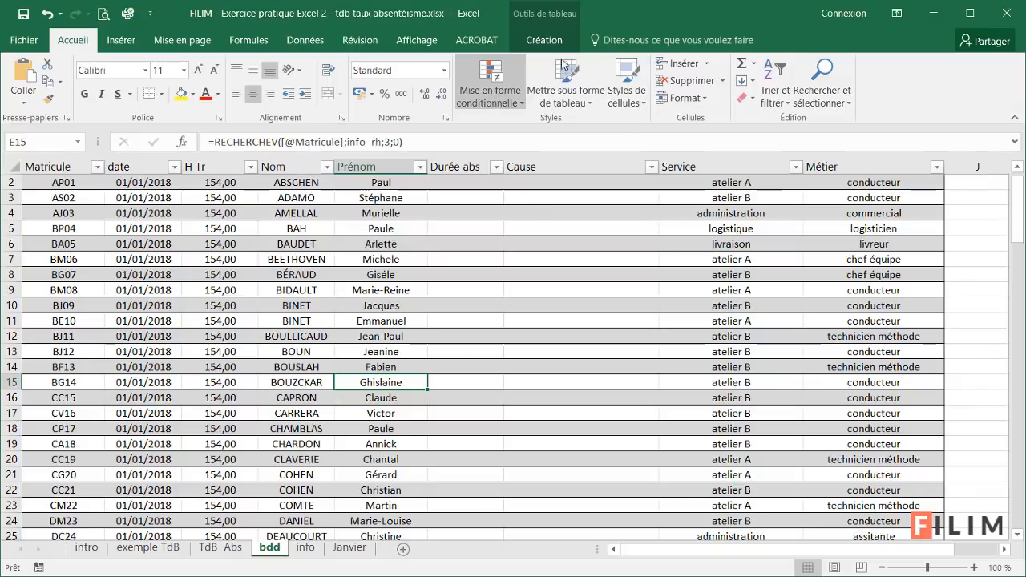
pyautogui.click(544, 40)
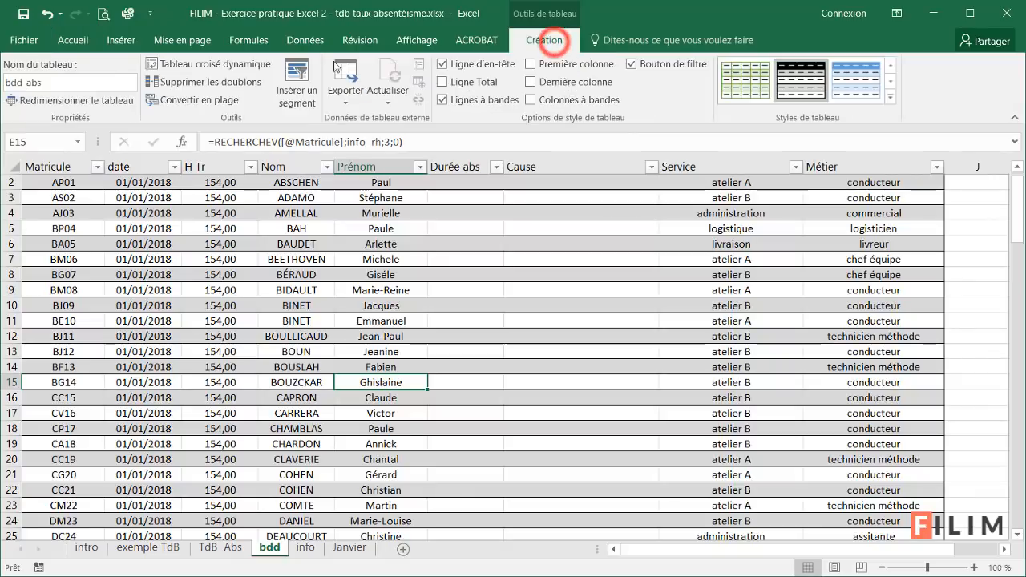
pyautogui.click(242, 65)
pyautogui.click(331, 263)
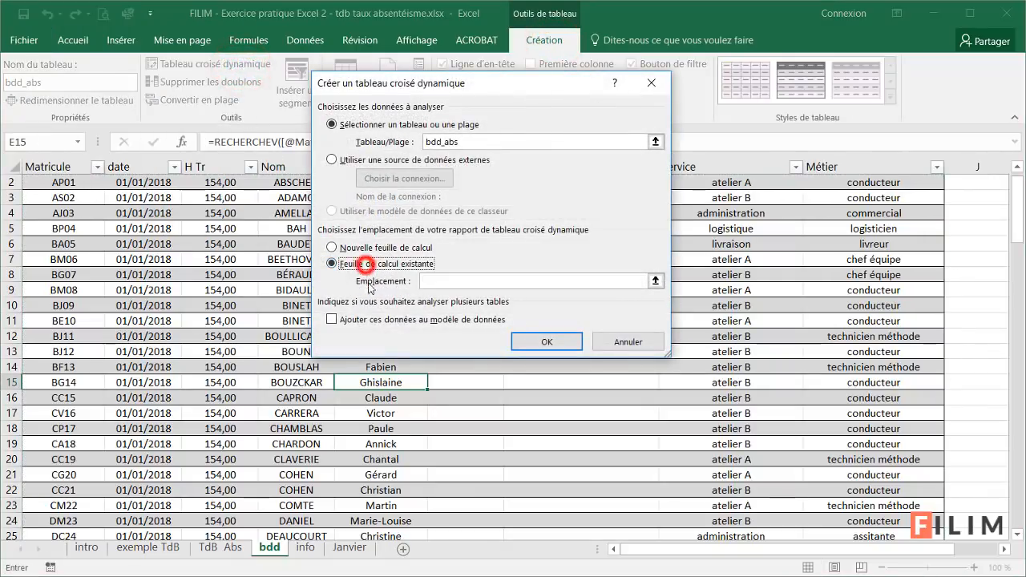
pyautogui.click(445, 280)
pyautogui.click(219, 551)
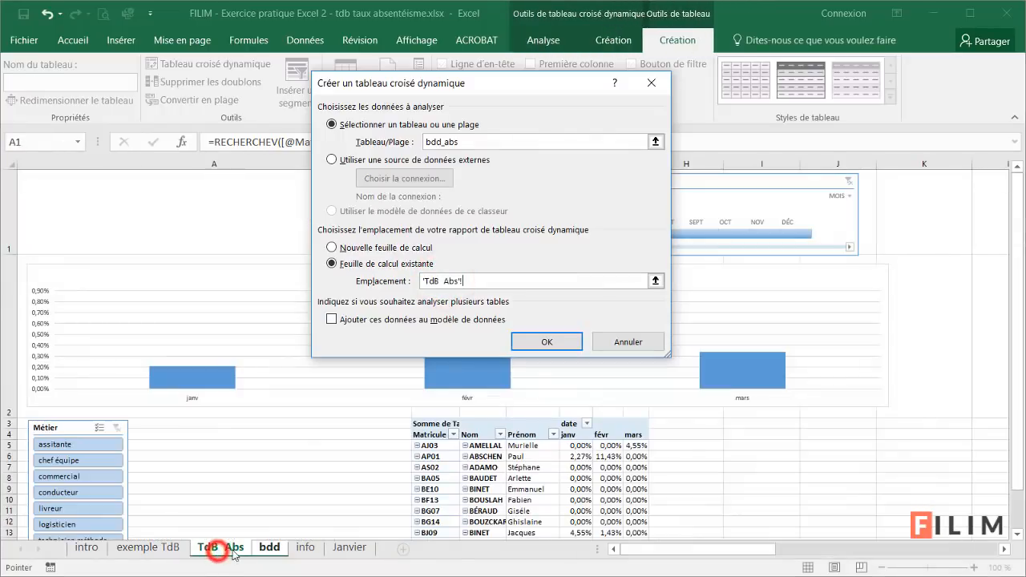
pyautogui.moveTo(673, 548); pyautogui.dragTo(901, 554)
pyautogui.scroll(-1, 780, 431)
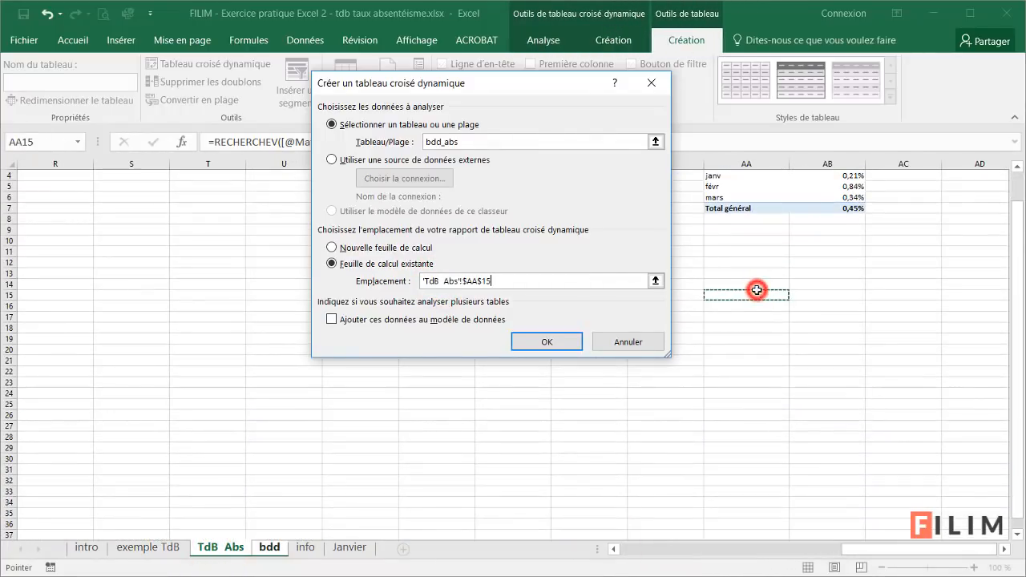
pyautogui.click(535, 342)
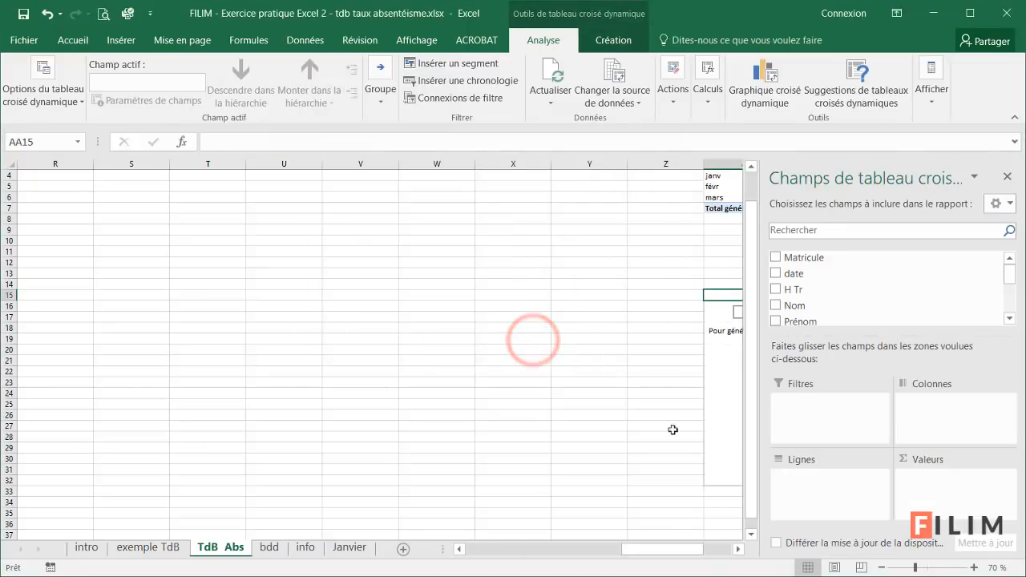
# Add Métier to the new pivot table's rows and the calculated field Taux Abs to its values.
pyautogui.moveTo(683, 556); pyautogui.dragTo(711, 556)
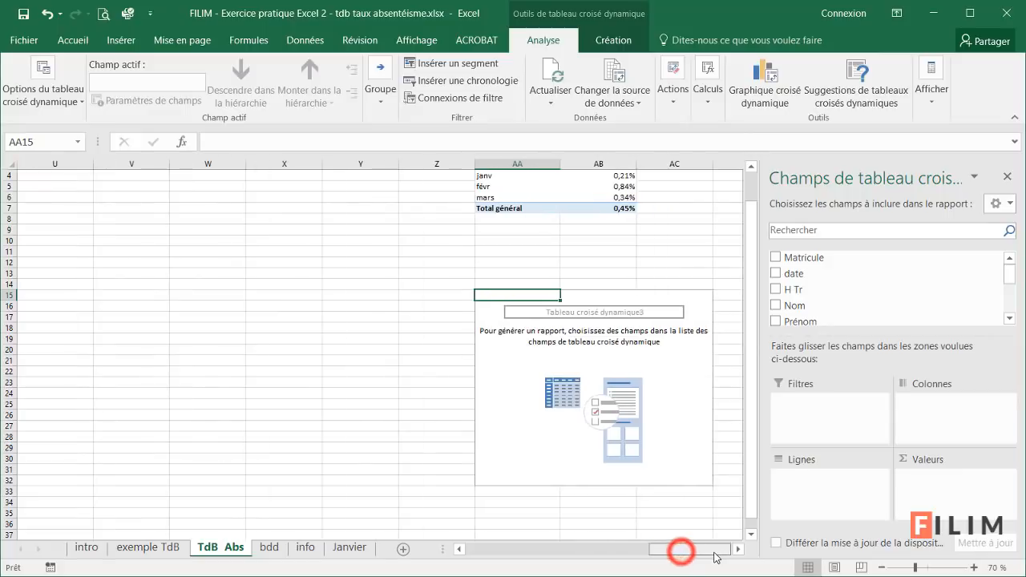
pyautogui.click(1009, 318)
pyautogui.click(1009, 318)
pyautogui.click(1008, 318)
pyautogui.click(1009, 318)
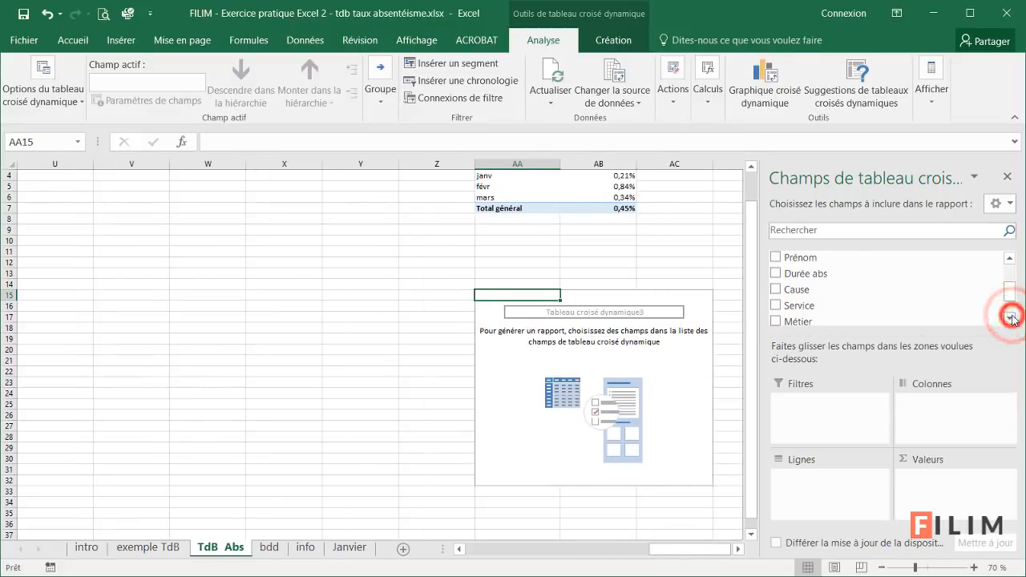
pyautogui.click(872, 311)
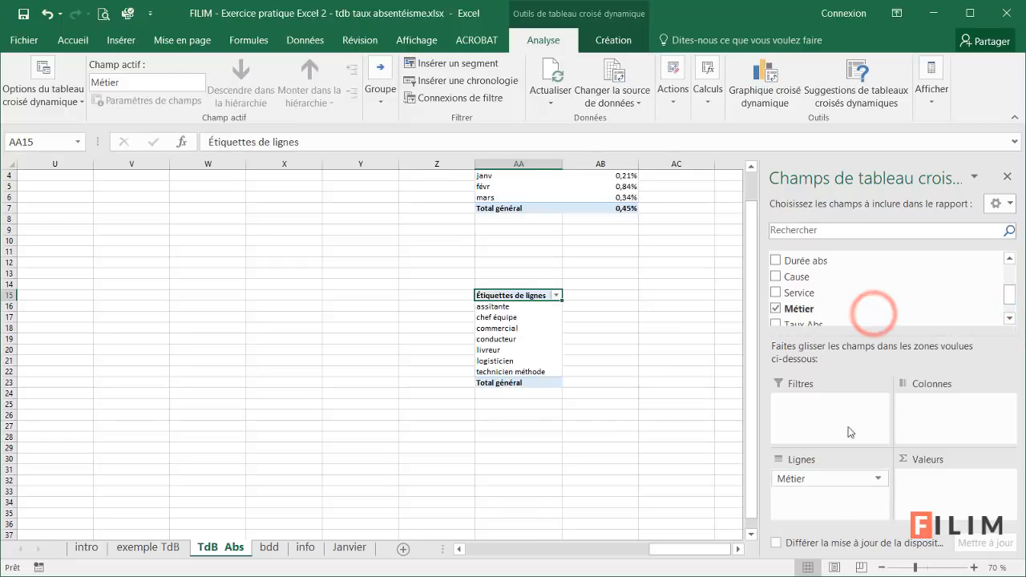
pyautogui.click(1009, 318)
pyautogui.moveTo(799, 312); pyautogui.dragTo(927, 484)
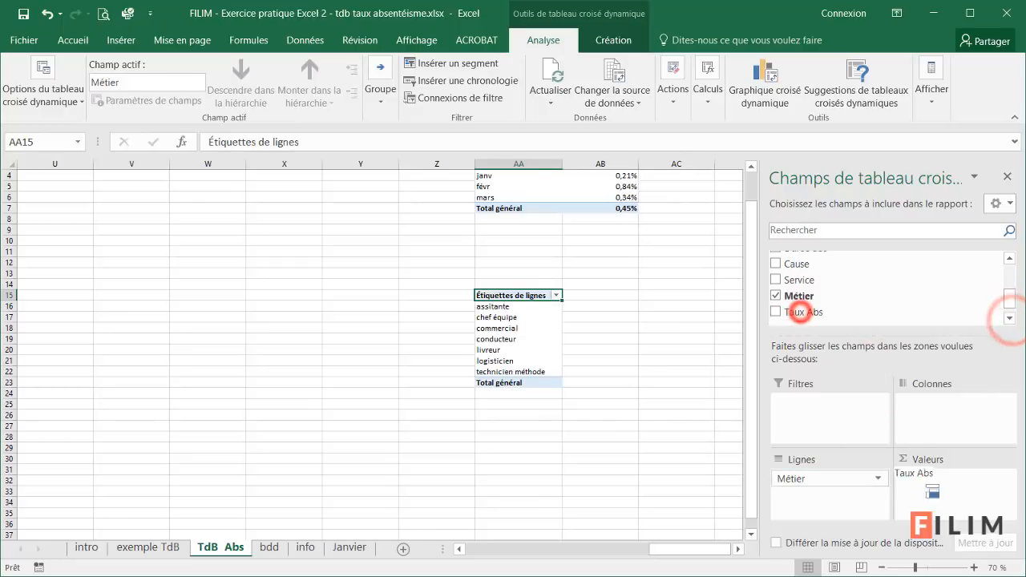
pyautogui.click(799, 313)
# Format the Somme de Taux Abs values of the job pivot table as percentages with 2 decimals.
pyautogui.click(918, 478)
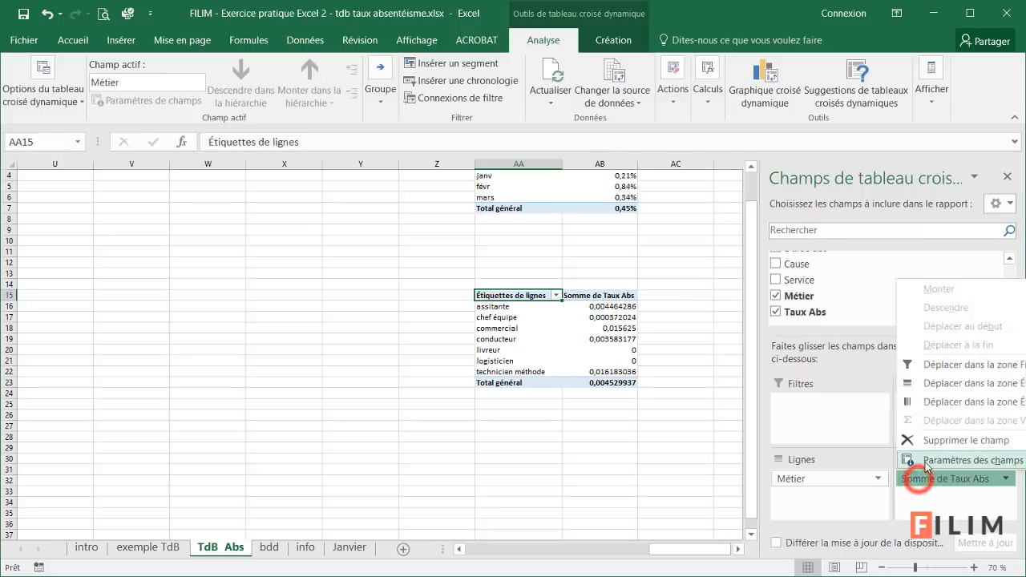
pyautogui.click(962, 460)
pyautogui.click(383, 331)
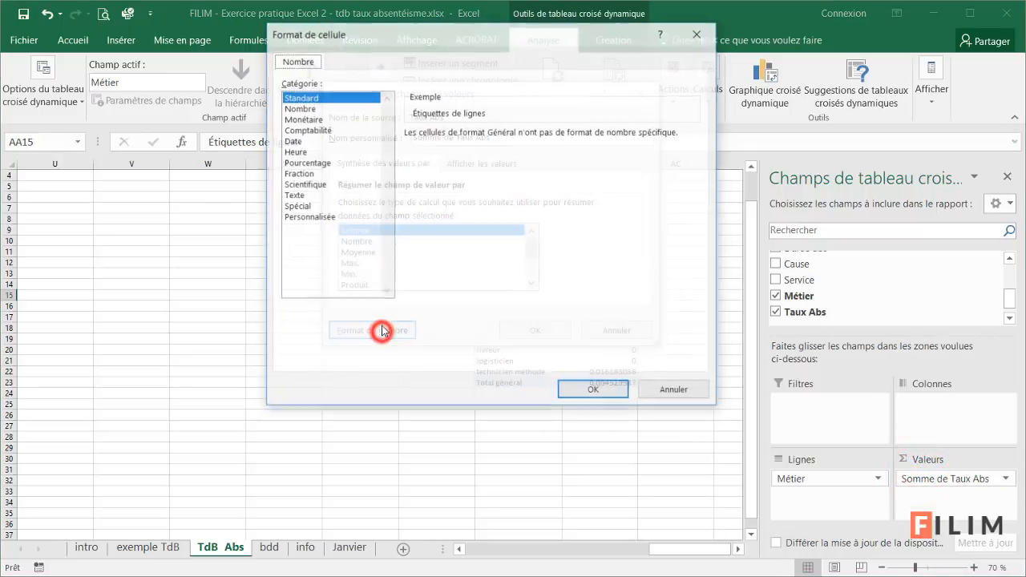
pyautogui.click(329, 162)
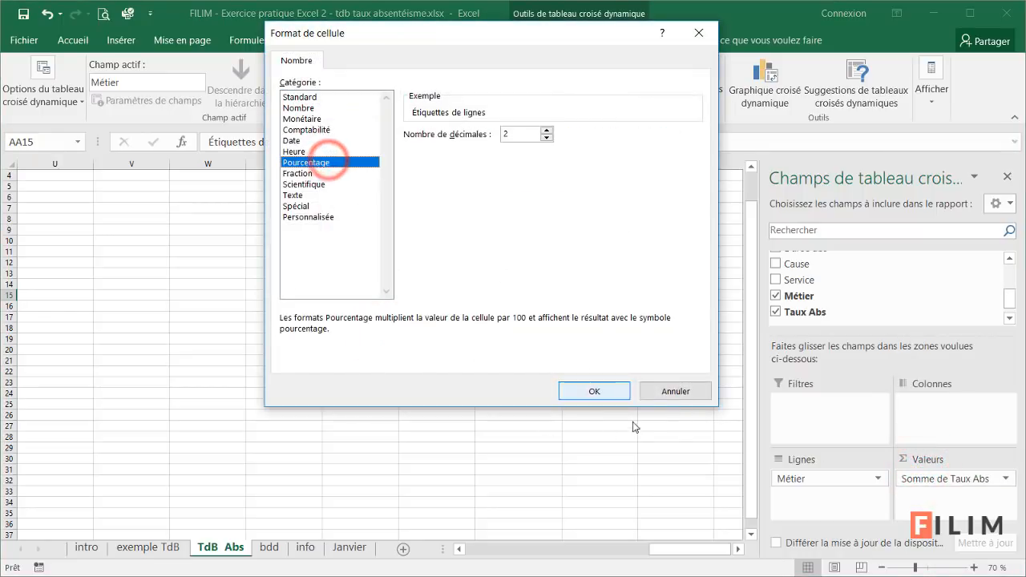
pyautogui.click(594, 391)
pyautogui.click(545, 335)
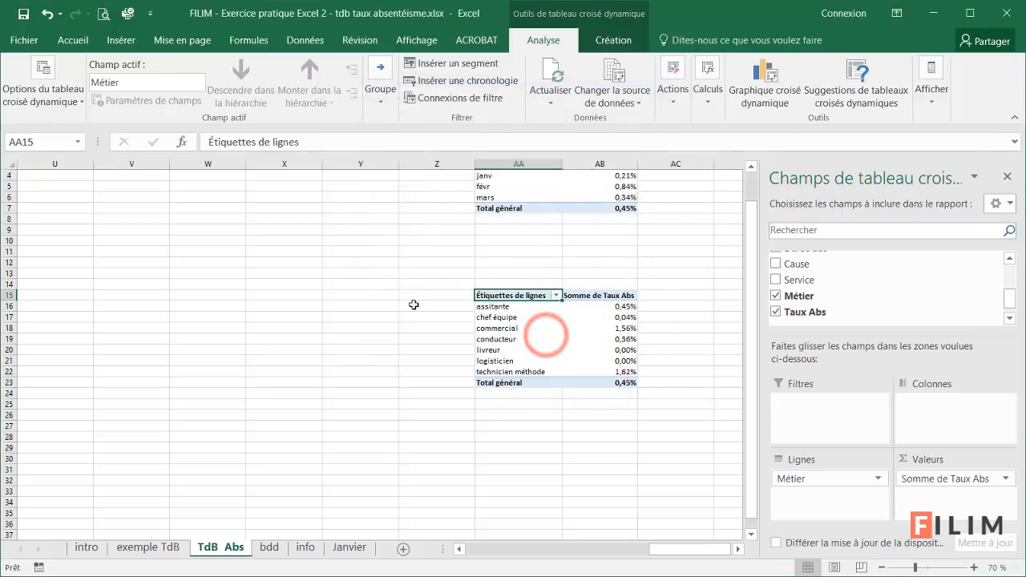
# Insert a clustered bar pivot chart of the absence rate by job, and place it beside the pivot table around columns V to Y.
pyautogui.click(545, 328)
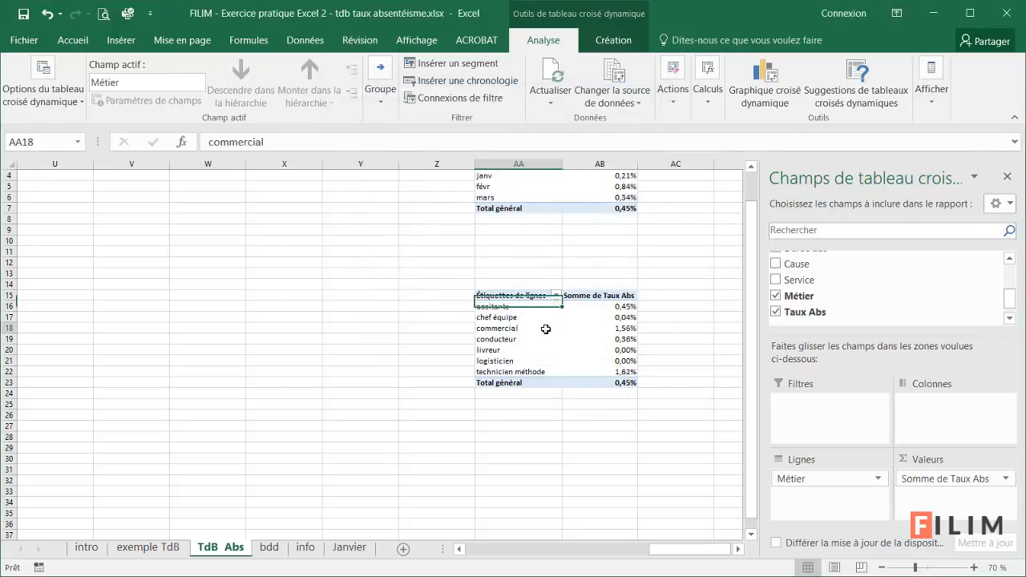
pyautogui.click(771, 72)
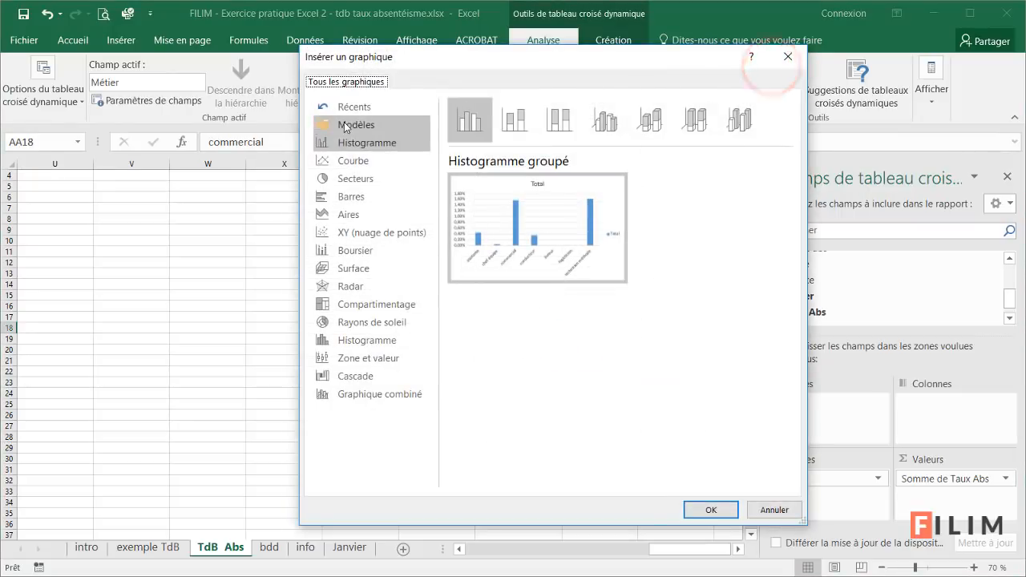
pyautogui.click(350, 197)
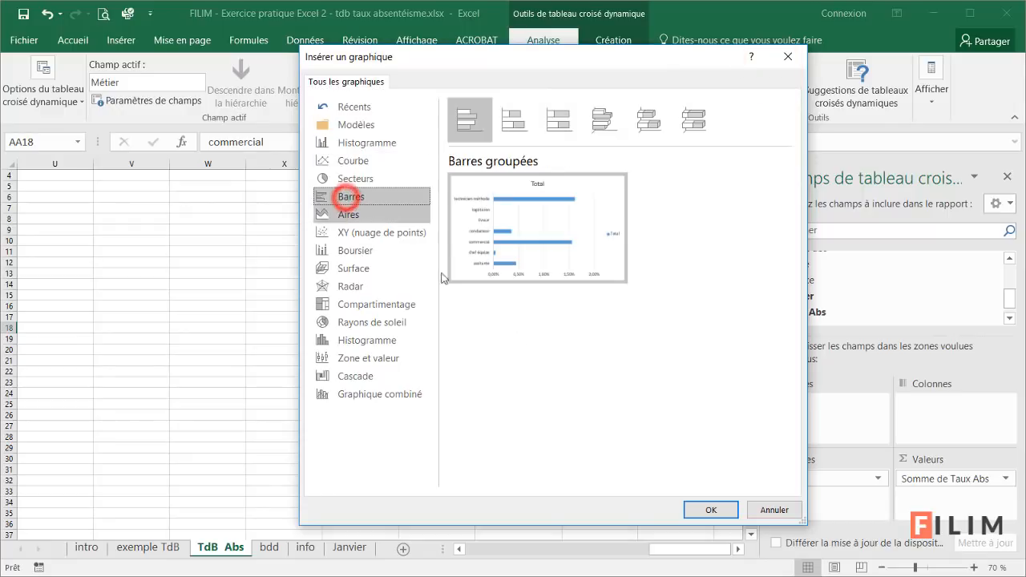
pyautogui.click(709, 511)
pyautogui.moveTo(452, 285); pyautogui.dragTo(334, 286)
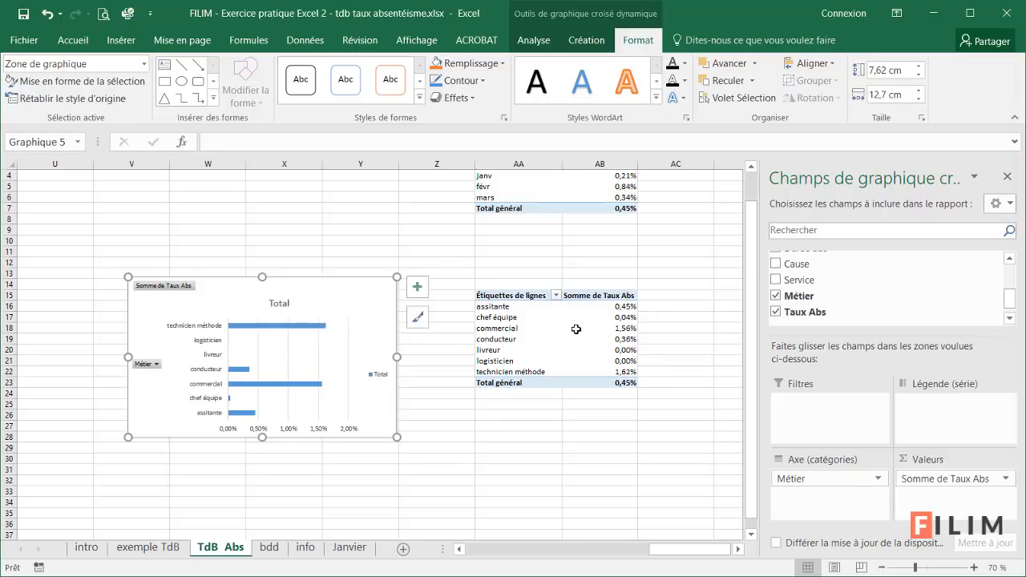
pyautogui.click(600, 457)
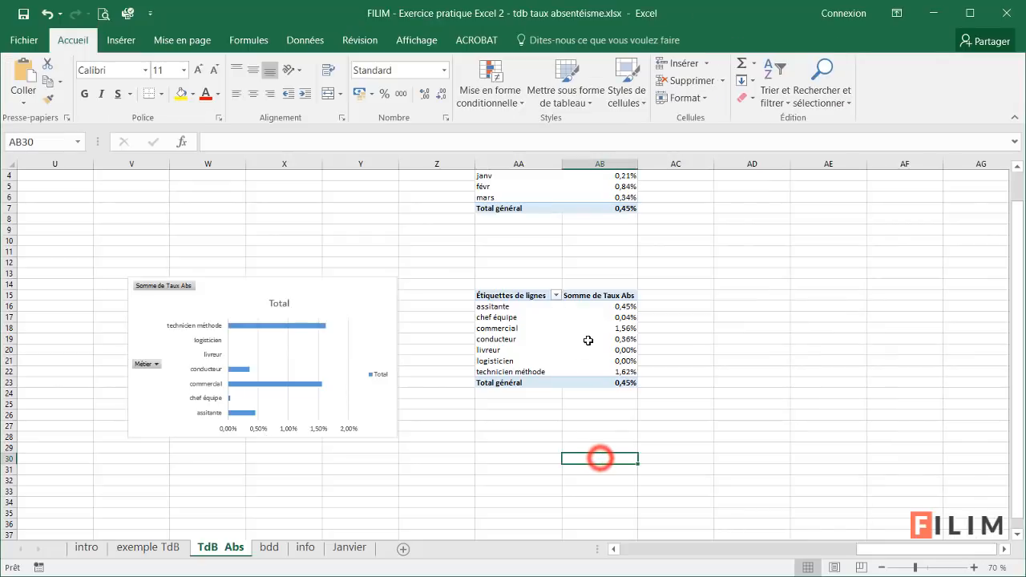
# Sort the Métier row labels in ascending order by Somme de Taux Abs.
pyautogui.scroll(2, 593, 341)
pyautogui.click(1004, 549)
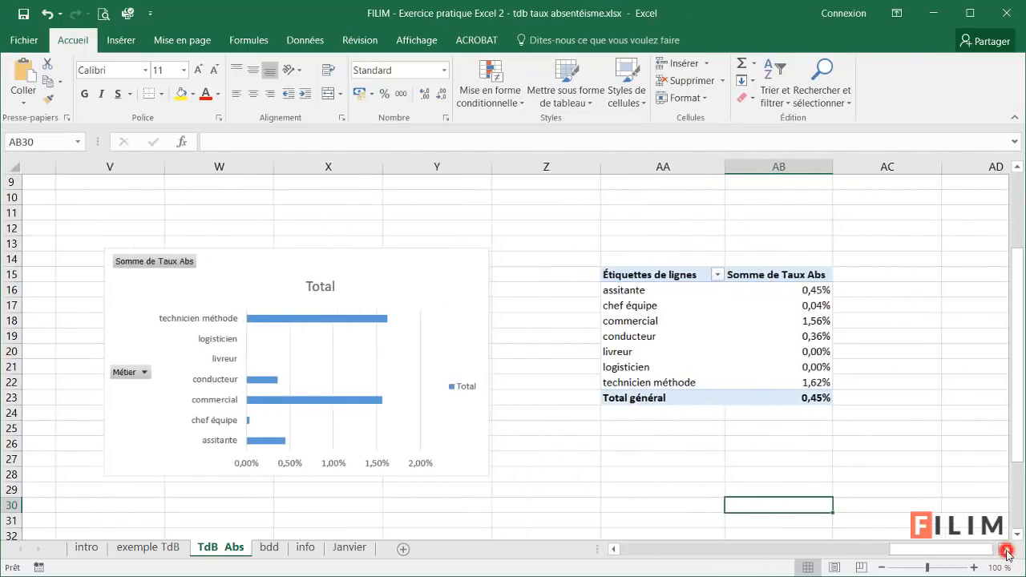
pyautogui.click(1004, 549)
pyautogui.click(576, 274)
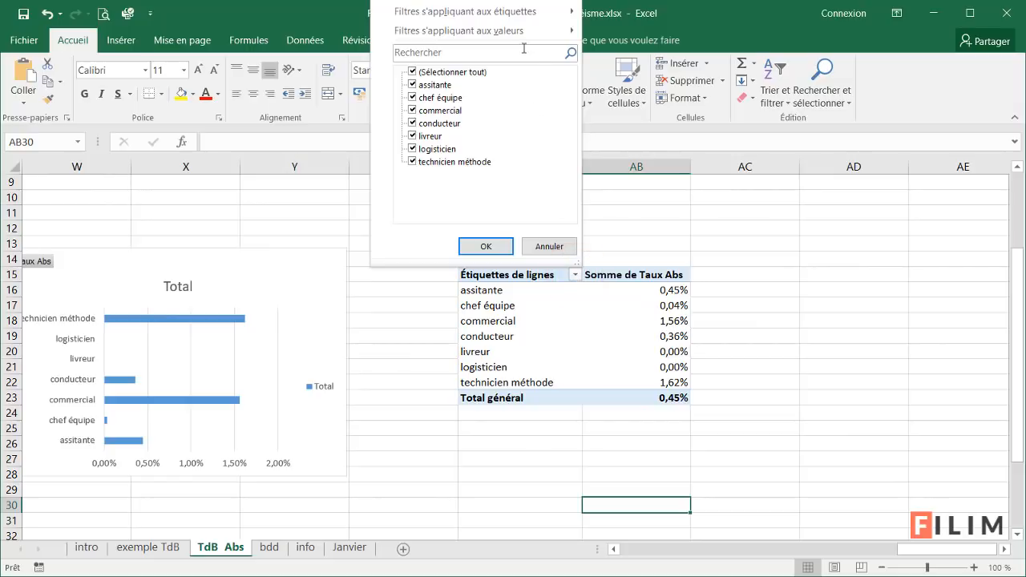
pyautogui.click(785, 288)
pyautogui.scroll(2, 732, 389)
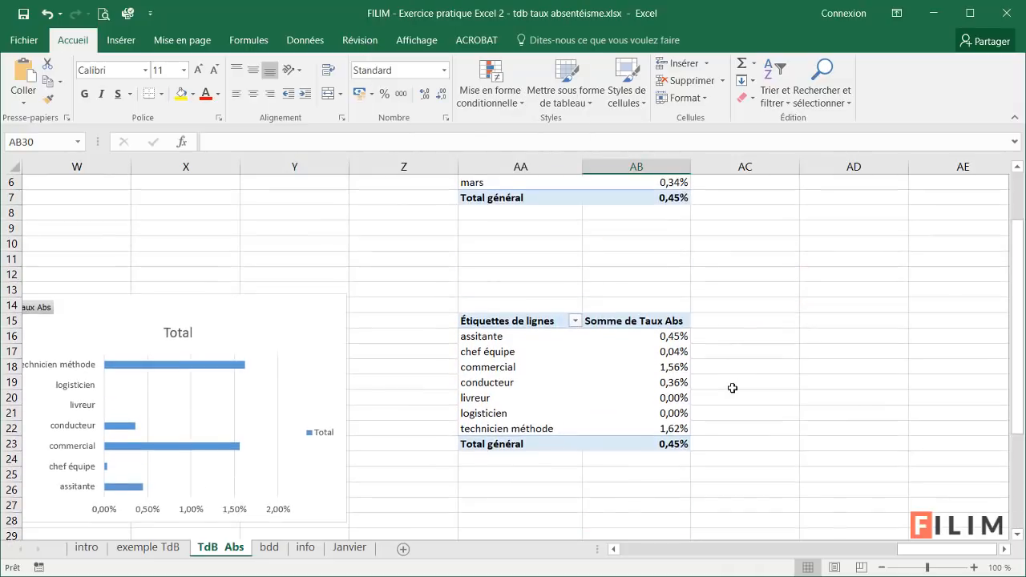
pyautogui.scroll(-1, 721, 393)
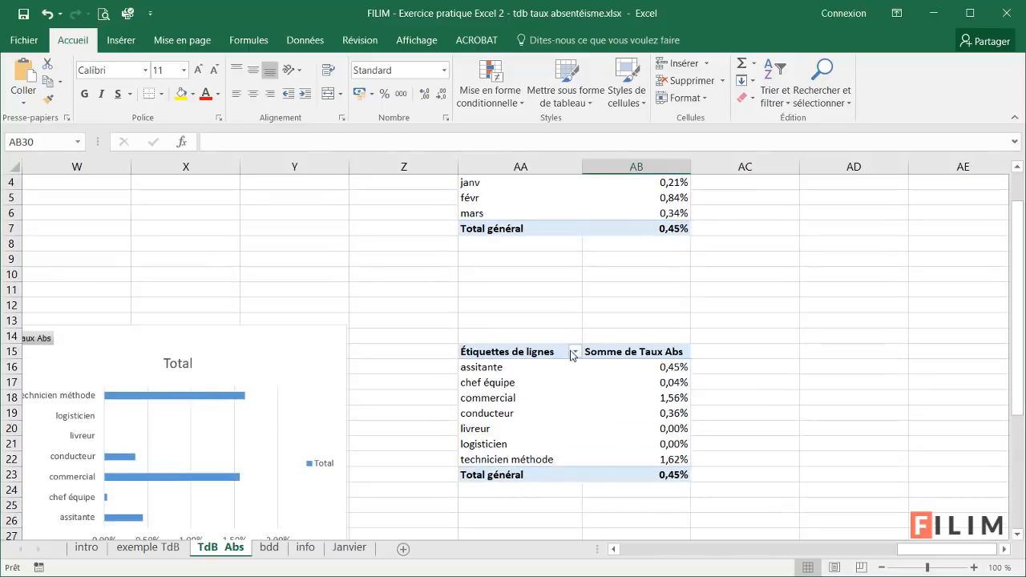
pyautogui.click(574, 352)
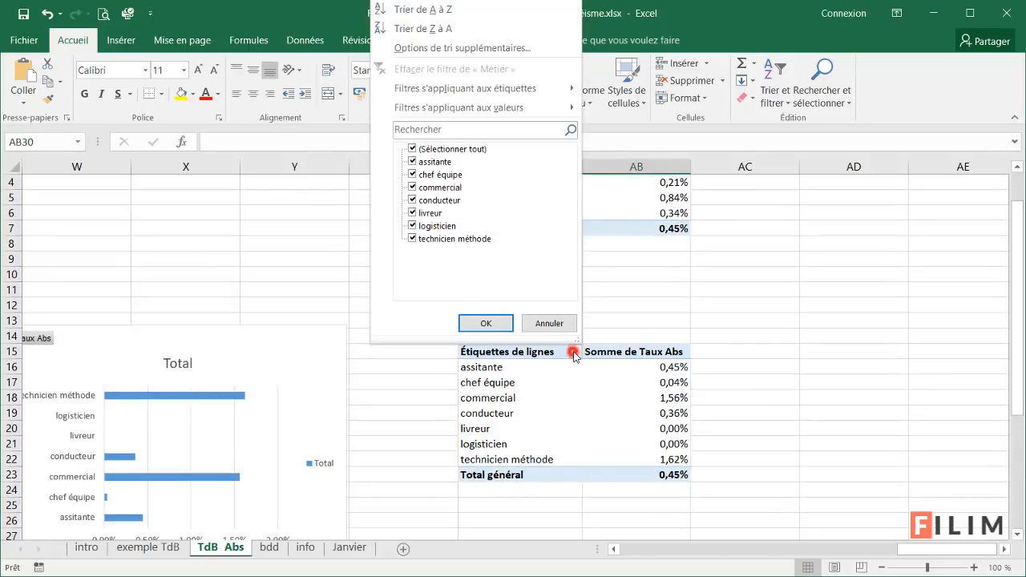
pyautogui.click(477, 51)
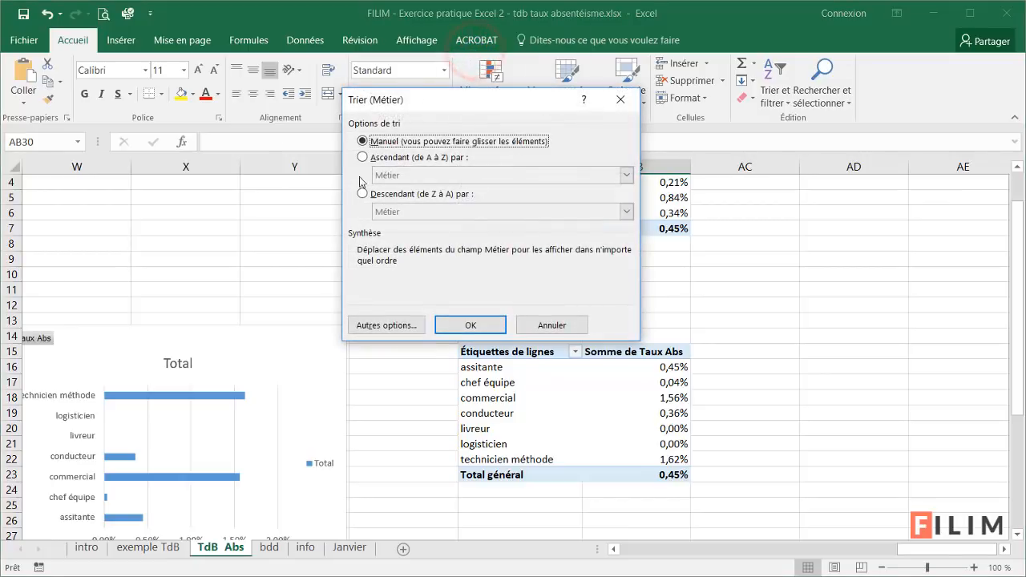
pyautogui.click(378, 160)
pyautogui.click(383, 175)
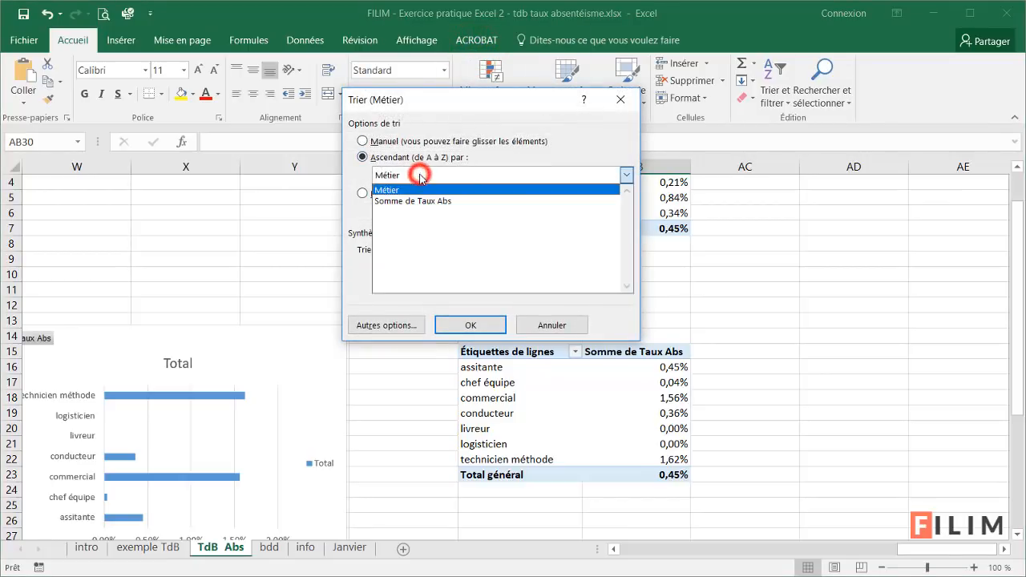
pyautogui.click(417, 201)
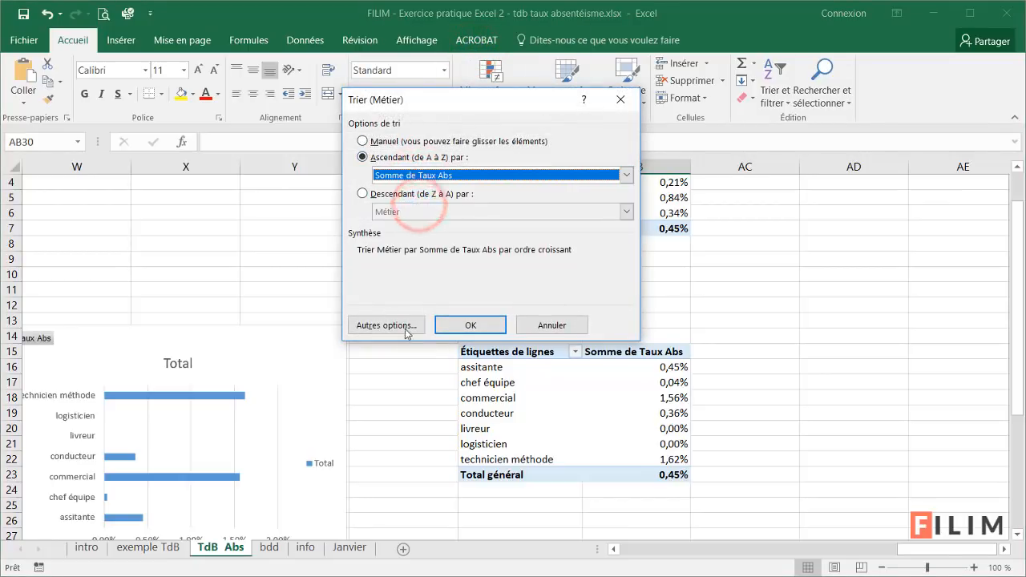
pyautogui.click(470, 325)
# Check the sorted rates in AB16:AB22, and move the bar chart closer to the pivot table, across columns W to Z.
pyautogui.scroll(2, 692, 365)
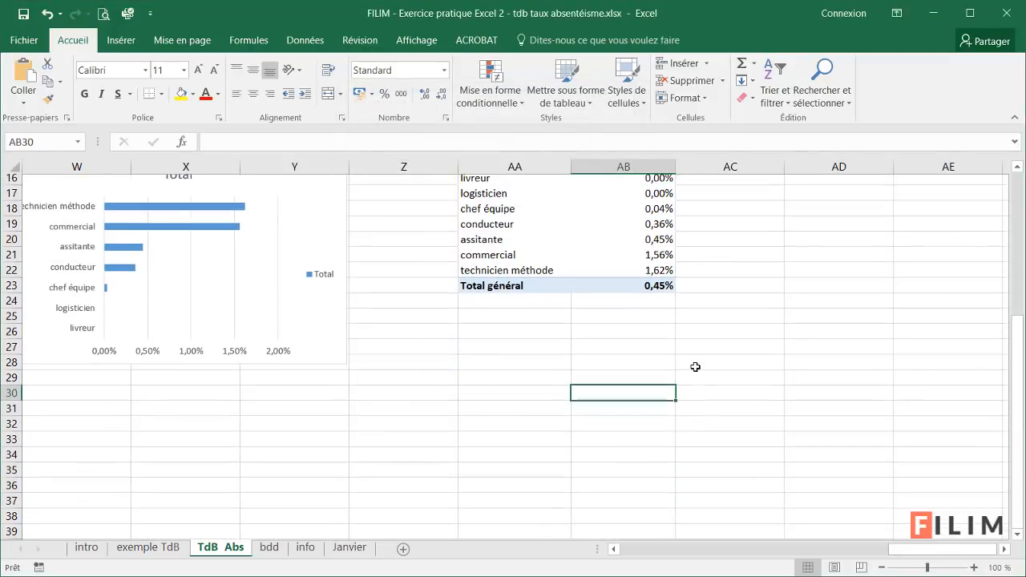
pyautogui.moveTo(599, 225); pyautogui.dragTo(611, 319)
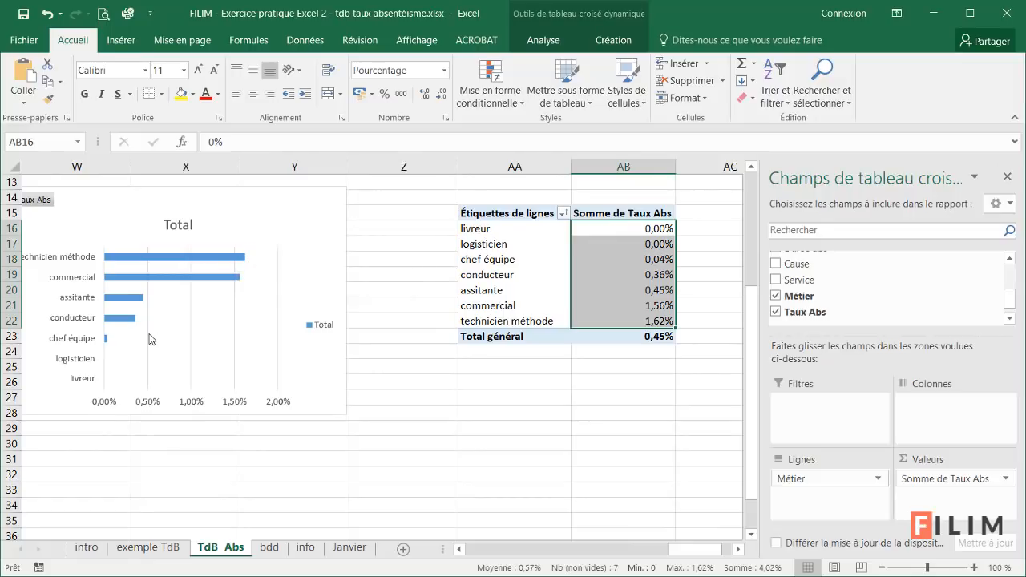
pyautogui.moveTo(118, 209); pyautogui.dragTo(212, 222)
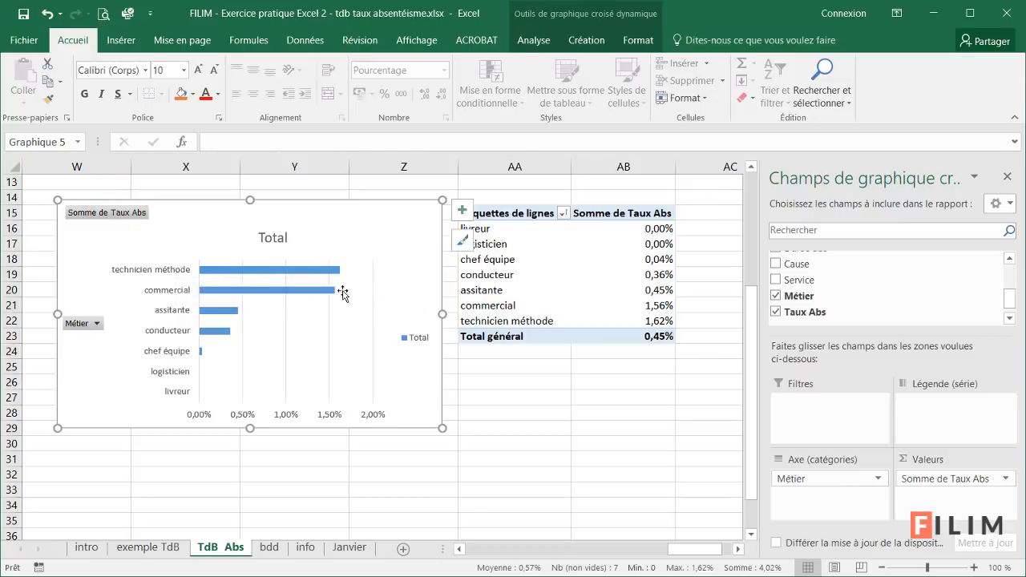
pyautogui.click(602, 447)
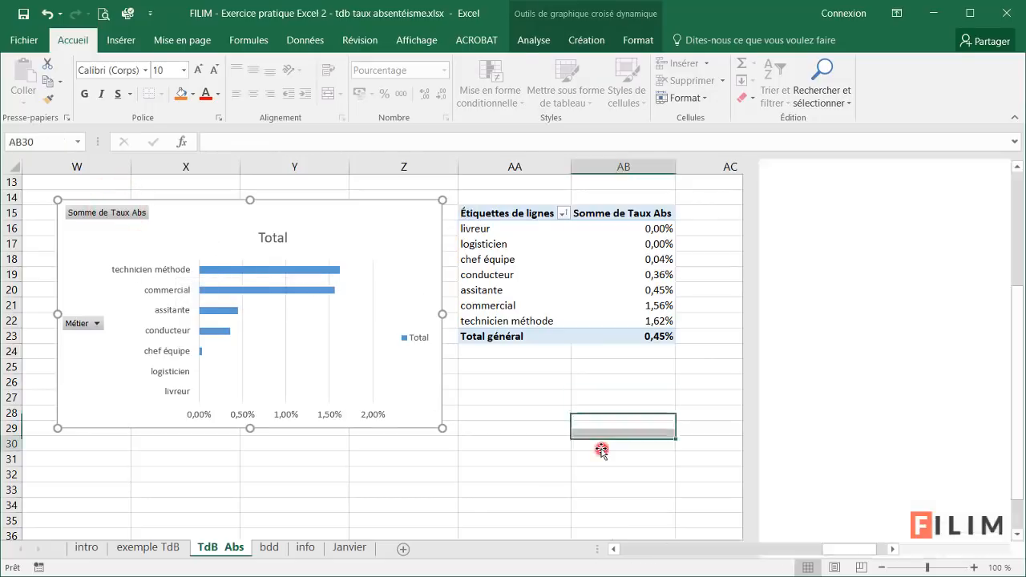
# Move the job bar chart into column A between the Métier slicer and the main pivot table, and narrow it to fit the gap.
pyautogui.keyDown('ctrl'); pyautogui.scroll(-2, 602, 510); pyautogui.keyUp('ctrl')
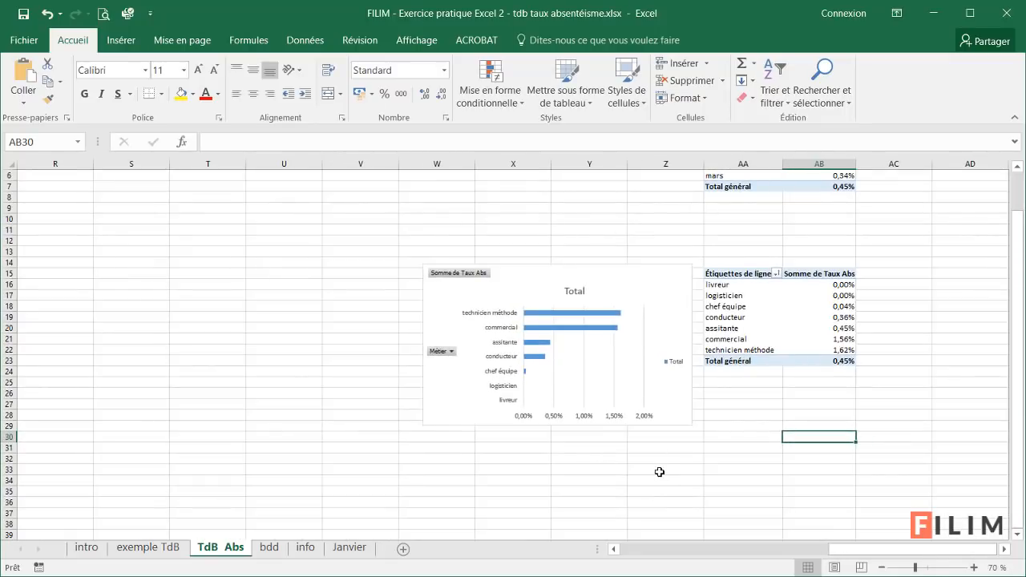
pyautogui.keyDown('ctrl'); pyautogui.scroll(-1, 589, 413); pyautogui.keyUp('ctrl')
pyautogui.click(662, 280)
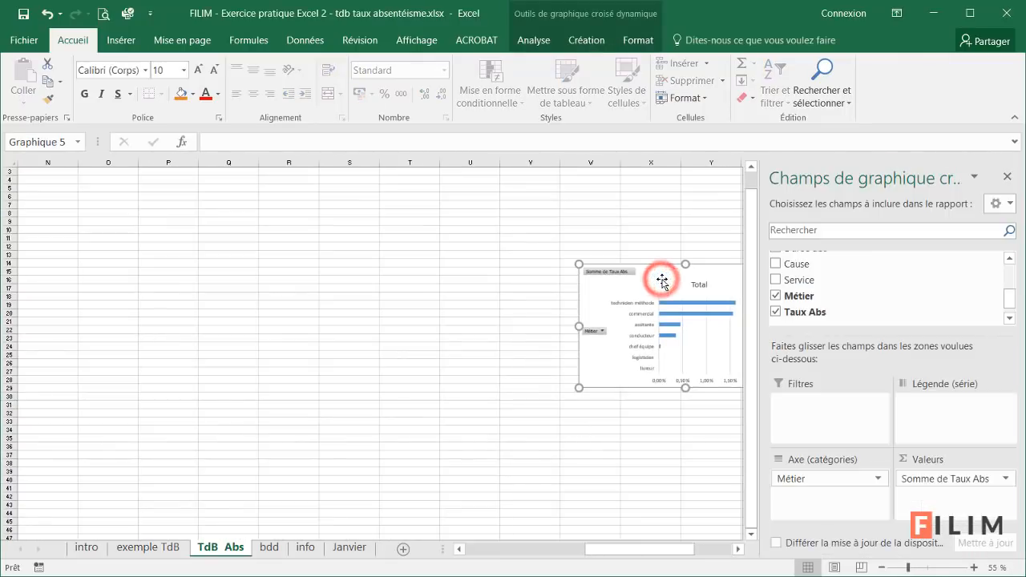
pyautogui.moveTo(662, 280); pyautogui.dragTo(61, 265)
pyautogui.moveTo(652, 552); pyautogui.dragTo(569, 552)
pyautogui.moveTo(495, 263); pyautogui.dragTo(124, 266)
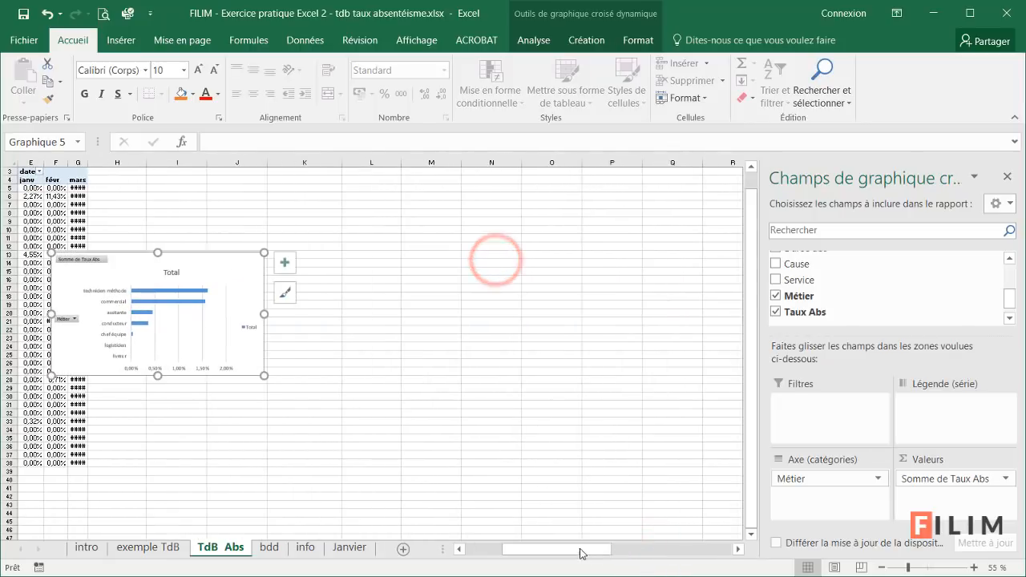
pyautogui.moveTo(577, 552); pyautogui.dragTo(541, 552)
pyautogui.scroll(2, 350, 303)
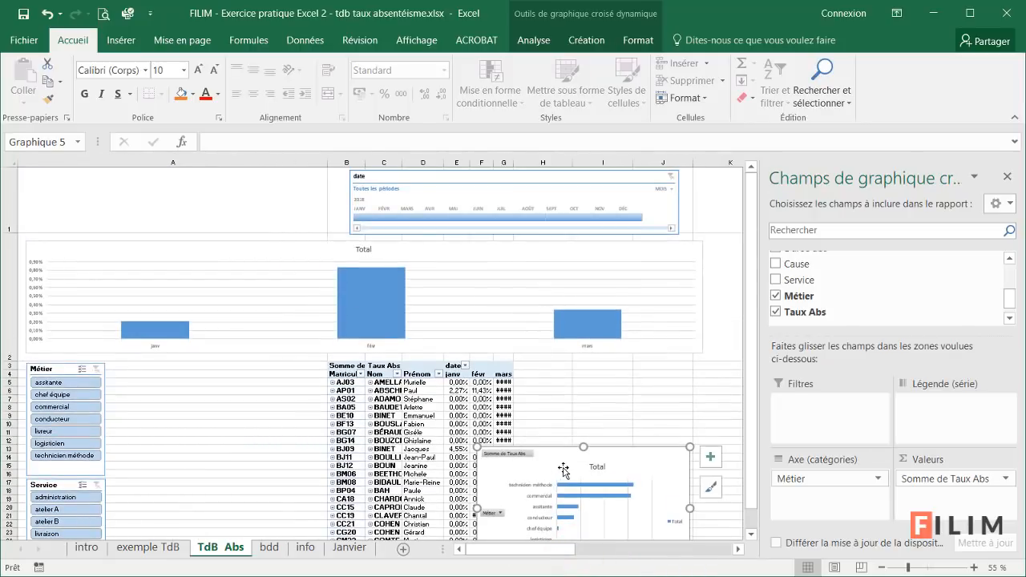
pyautogui.moveTo(564, 470); pyautogui.dragTo(199, 393)
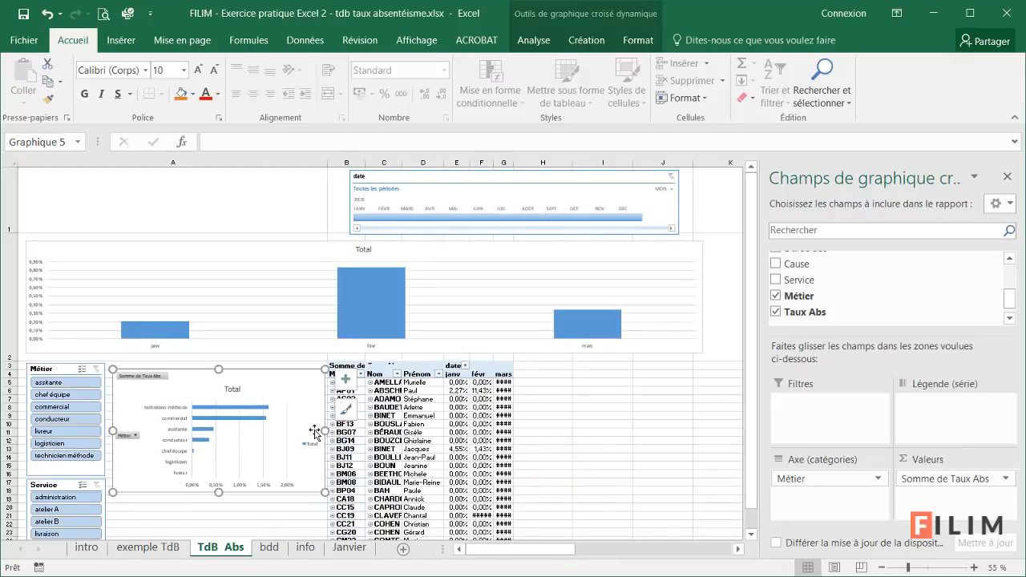
pyautogui.moveTo(324, 431); pyautogui.dragTo(310, 431)
pyautogui.moveTo(184, 385); pyautogui.dragTo(193, 385)
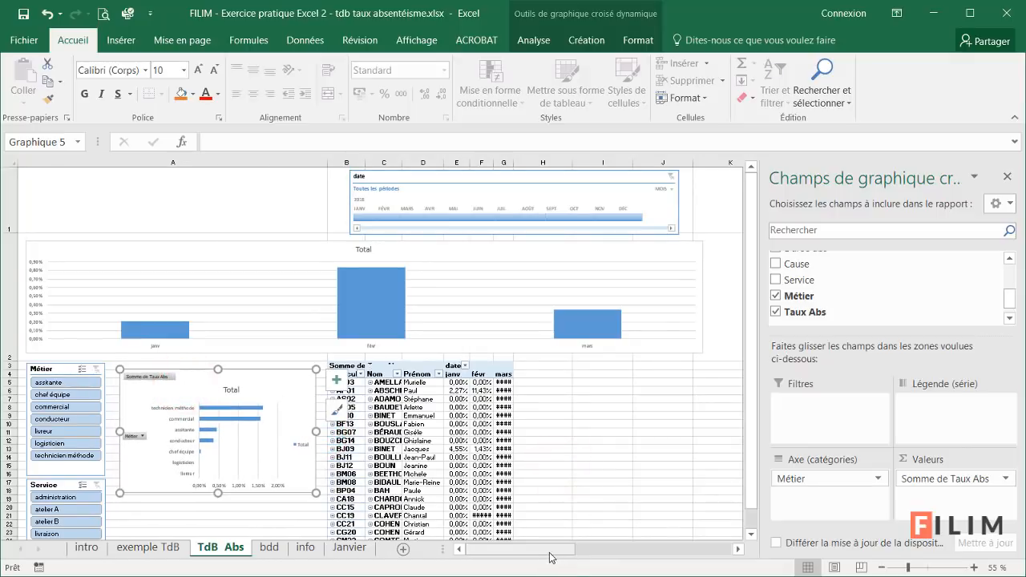
# Examine the sheet from column H onward and the layout of the slicers, job chart and main pivot table.
pyautogui.moveTo(549, 556)
pyautogui.mouseDown()
pyautogui.moveTo(599, 559)
pyautogui.moveTo(530, 556)
pyautogui.moveTo(569, 553)
pyautogui.mouseUp()
pyautogui.click(522, 373)
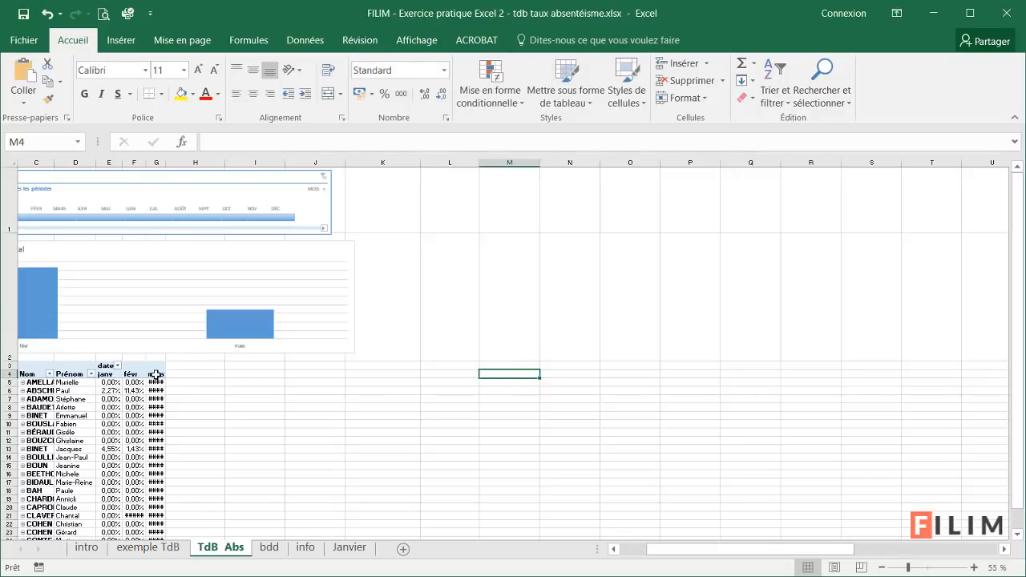
pyautogui.moveTo(194, 376); pyautogui.dragTo(745, 377)
pyautogui.moveTo(728, 550); pyautogui.dragTo(701, 549)
pyautogui.scroll(-1, 324, 392)
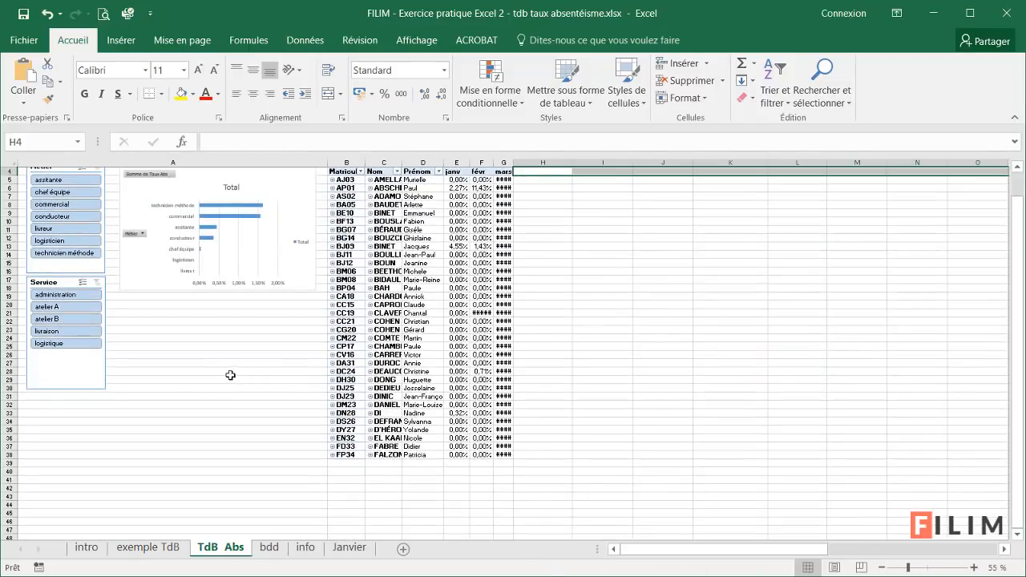
pyautogui.scroll(1, 175, 382)
pyautogui.scroll(1, 284, 419)
pyautogui.moveTo(662, 549); pyautogui.dragTo(637, 550)
pyautogui.scroll(-1, 327, 432)
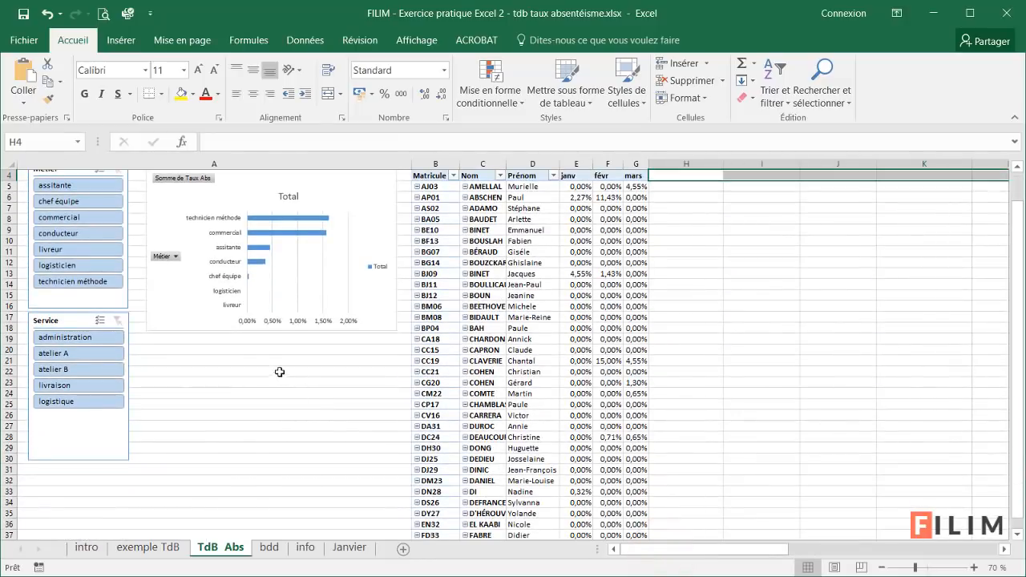
pyautogui.scroll(1, 230, 359)
pyautogui.scroll(-1, 246, 360)
# Hide all field buttons on the job bar chart.
pyautogui.click(177, 314)
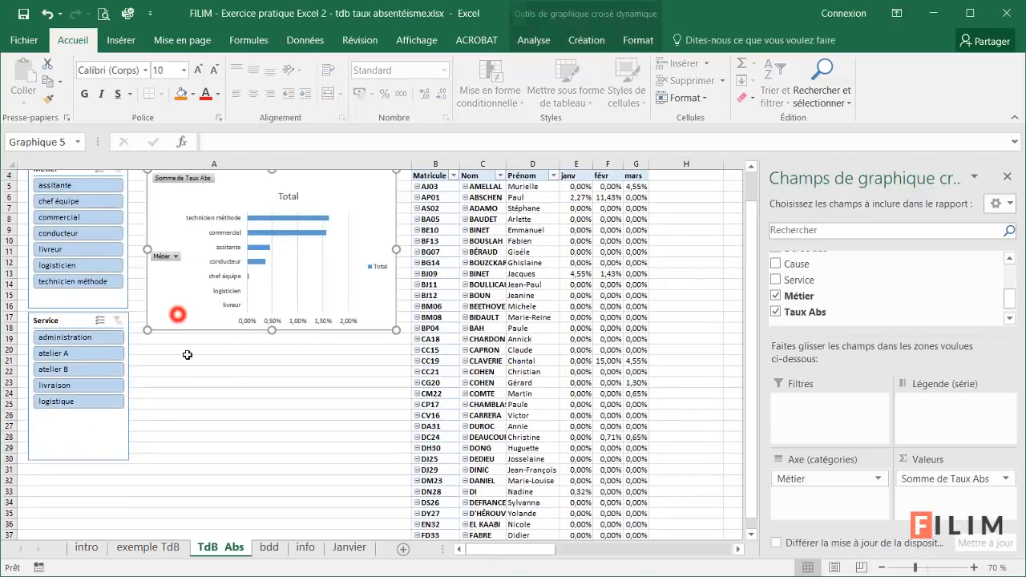
pyautogui.keyDown('ctrl'); pyautogui.scroll(2, 187, 354); pyautogui.keyUp('ctrl')
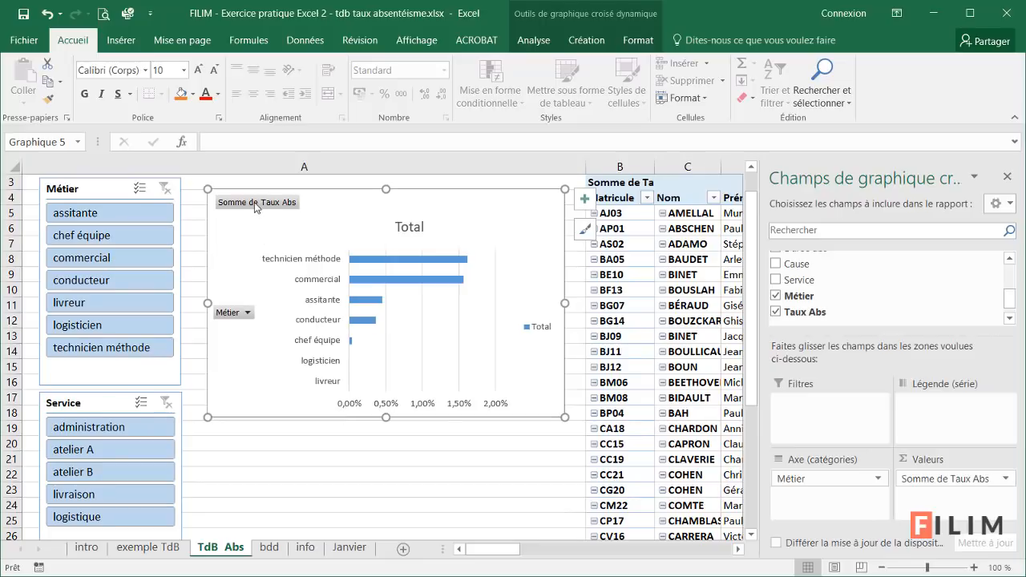
pyautogui.rightClick(254, 201)
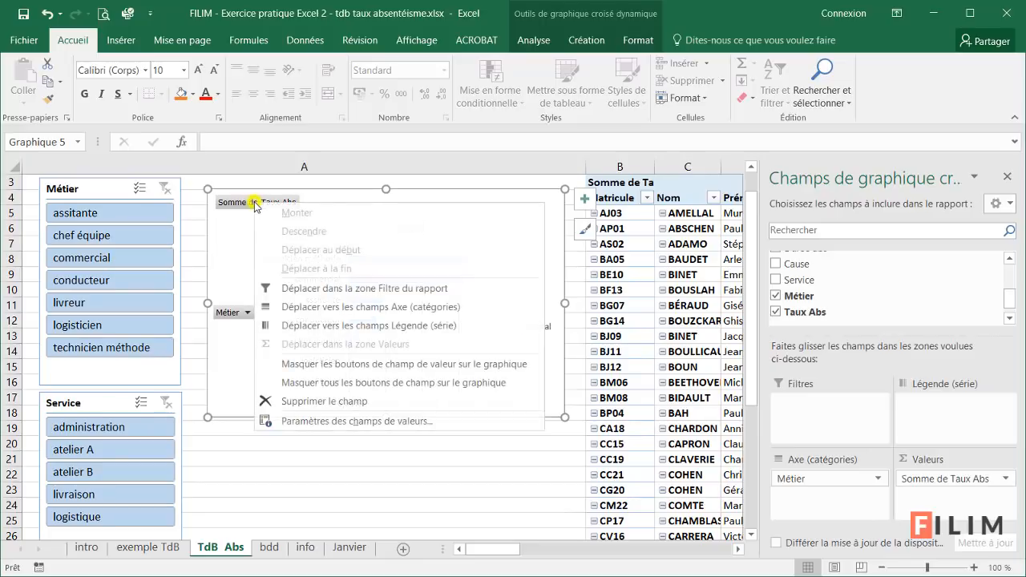
pyautogui.click(319, 387)
# Set the job bar chart's title to "Classement des taux Abs / métier".
pyautogui.click(394, 208)
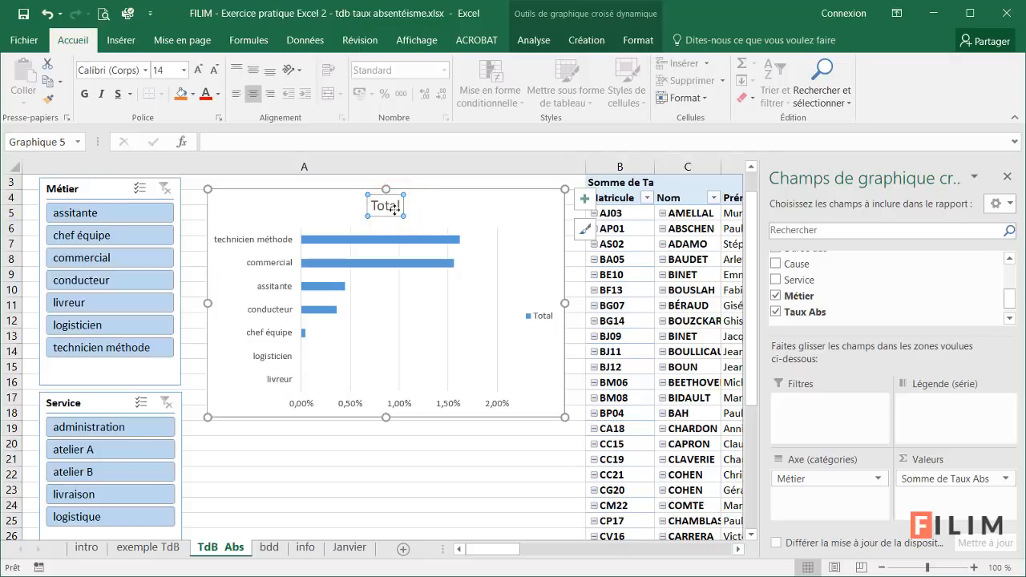
pyautogui.write('C')
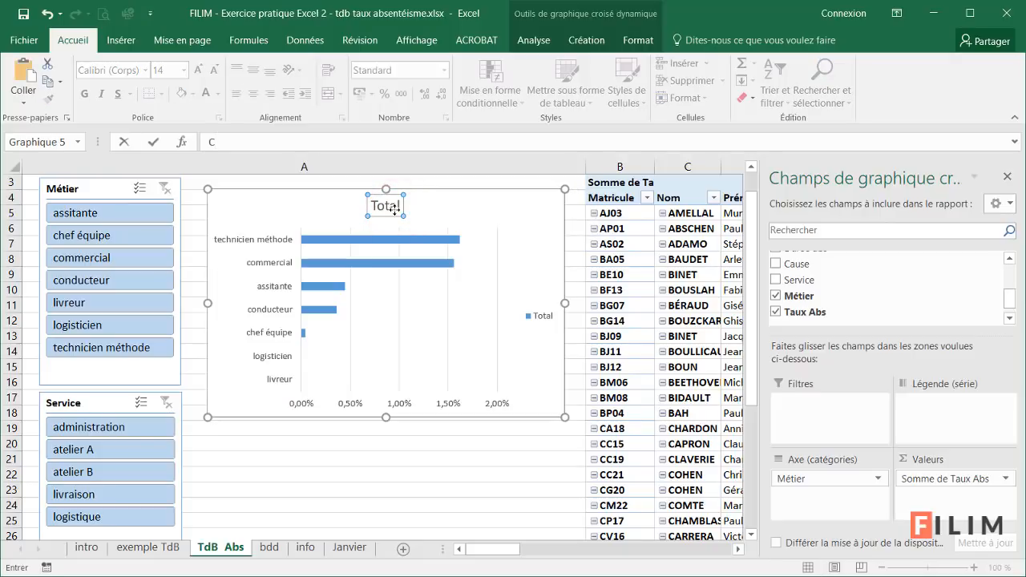
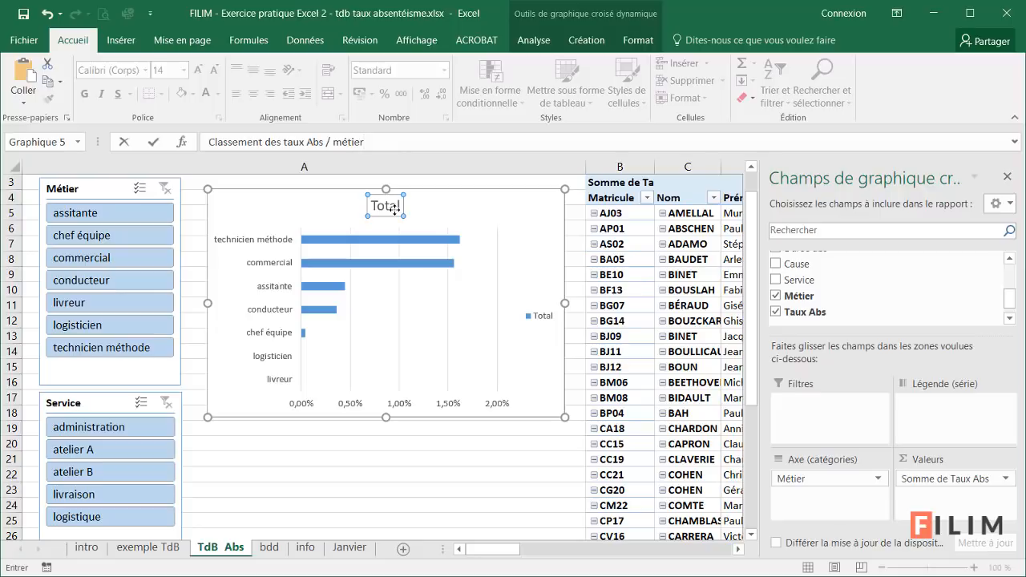
pyautogui.press('Return')
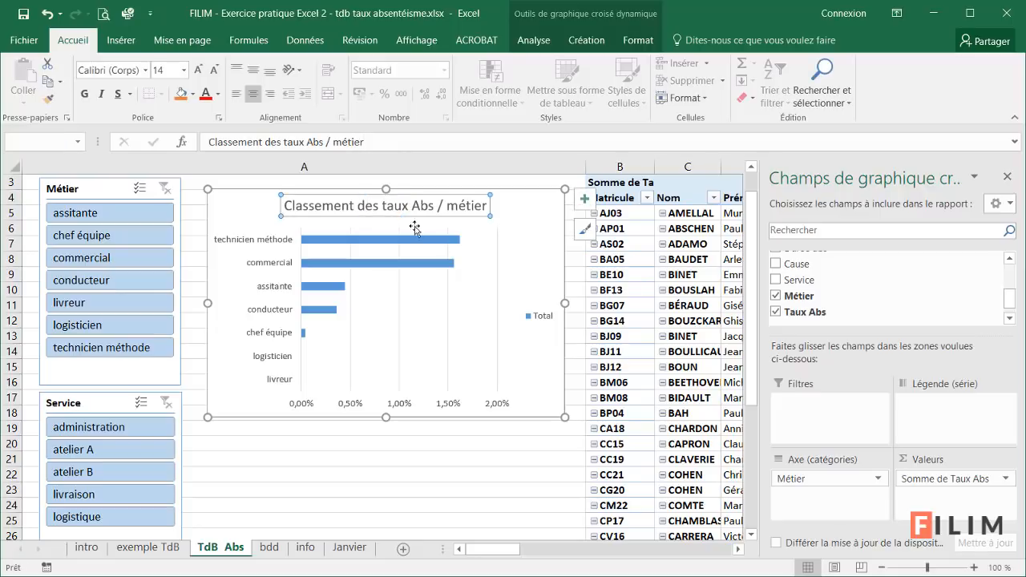
# Delete the legend, the horizontal percentage axis and the vertical gridlines from the job bar chart.
pyautogui.click(553, 316)
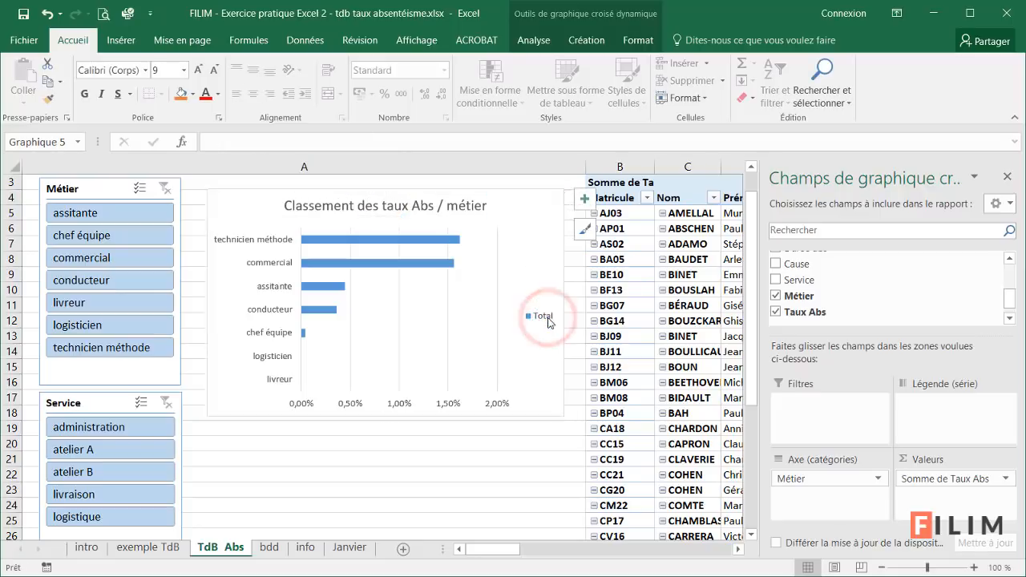
pyautogui.press('Delete')
pyautogui.click(438, 404)
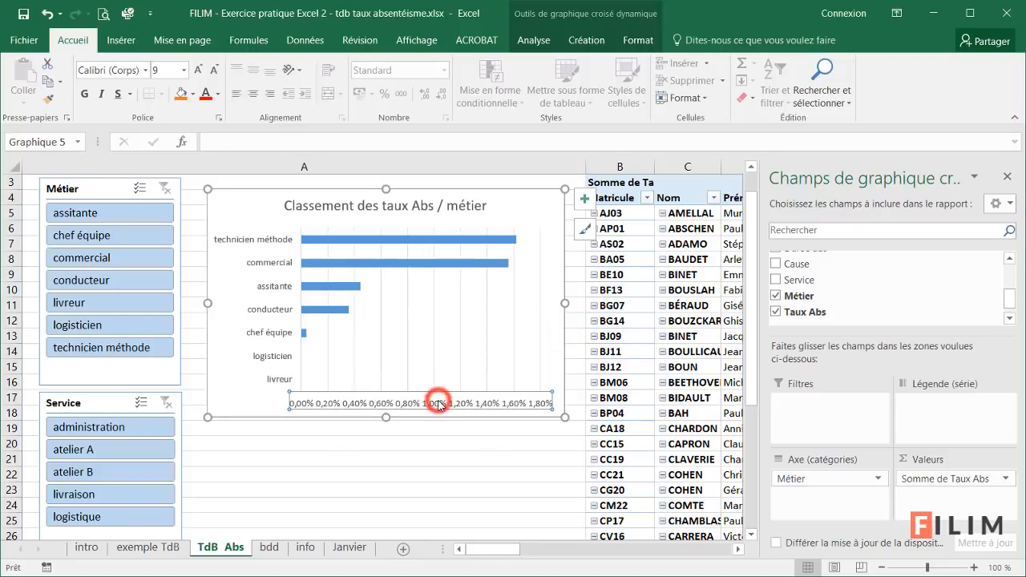
pyautogui.press('Delete')
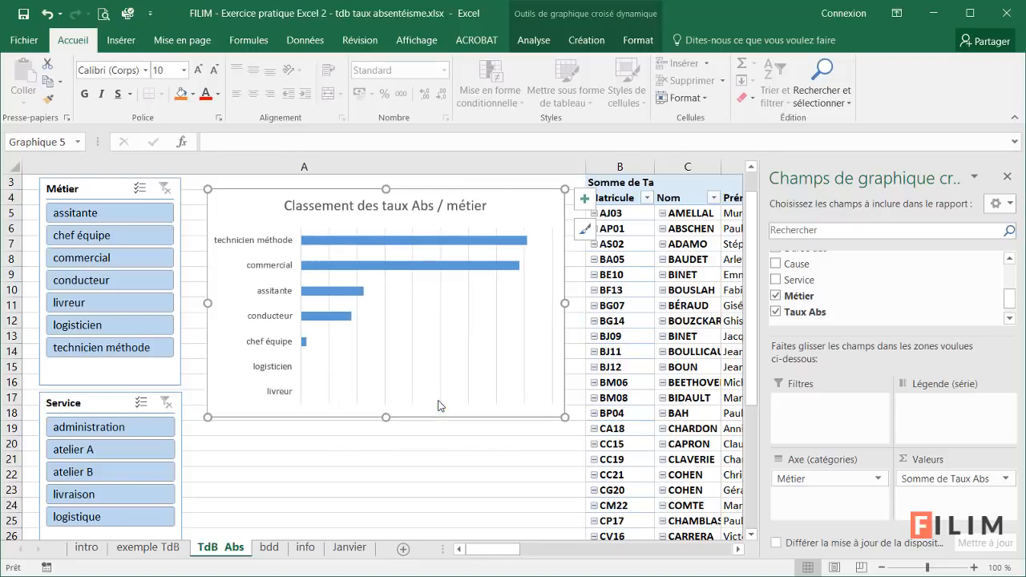
pyautogui.click(415, 365)
pyautogui.press('Delete')
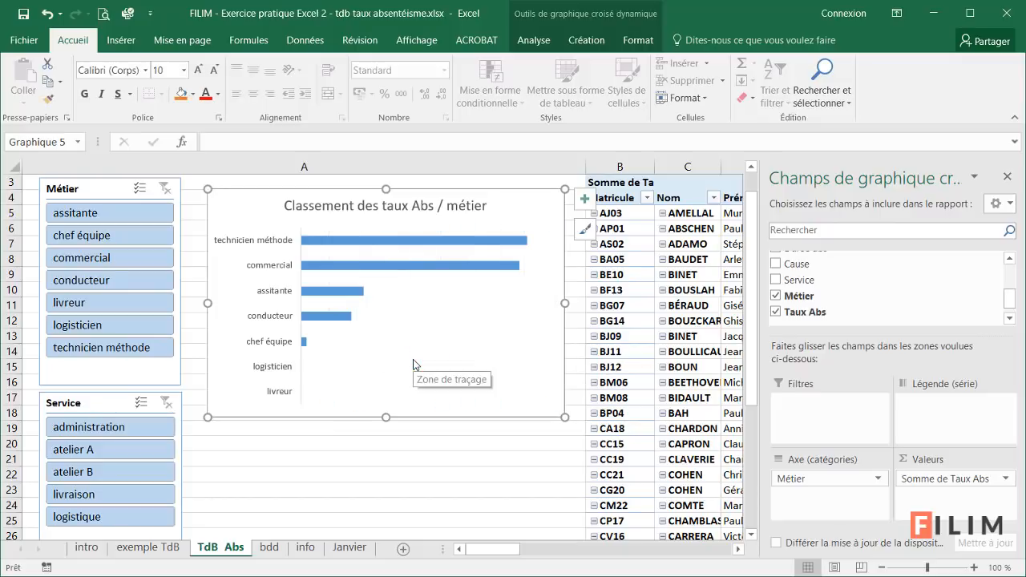
# Add data labels to the bars of the job chart and set their font size to 10.
pyautogui.click(583, 201)
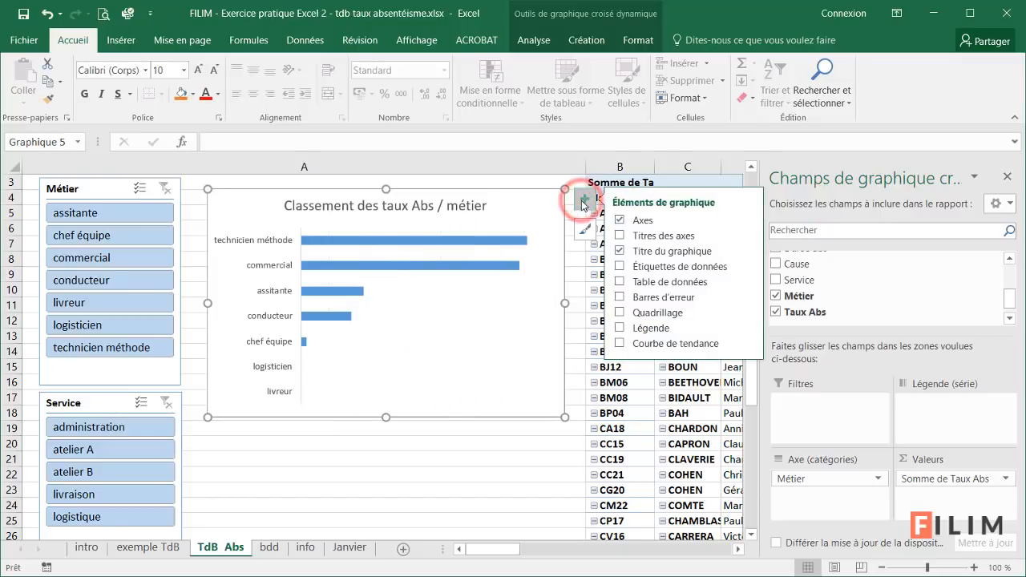
pyautogui.click(621, 266)
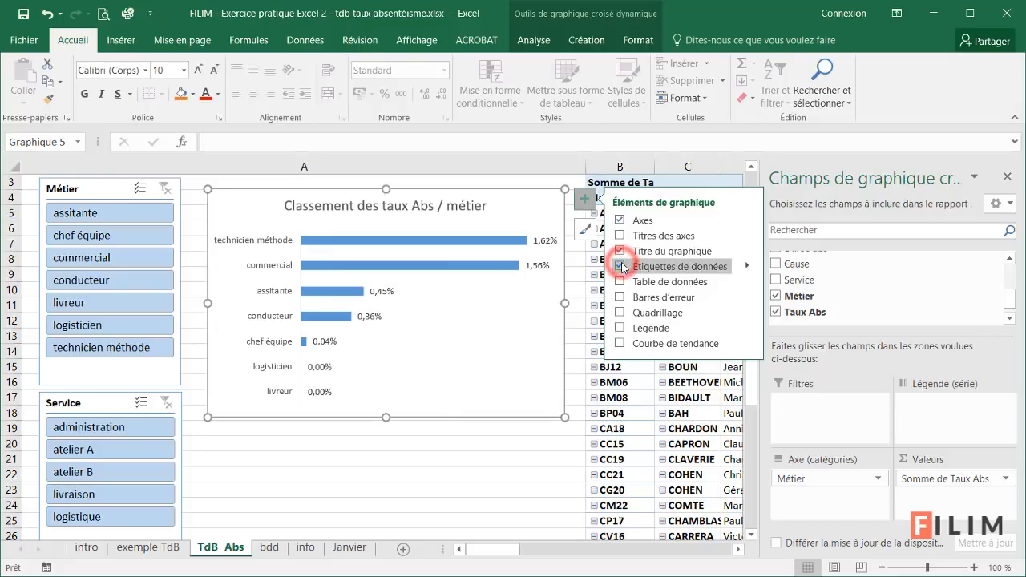
pyautogui.click(546, 240)
pyautogui.click(203, 69)
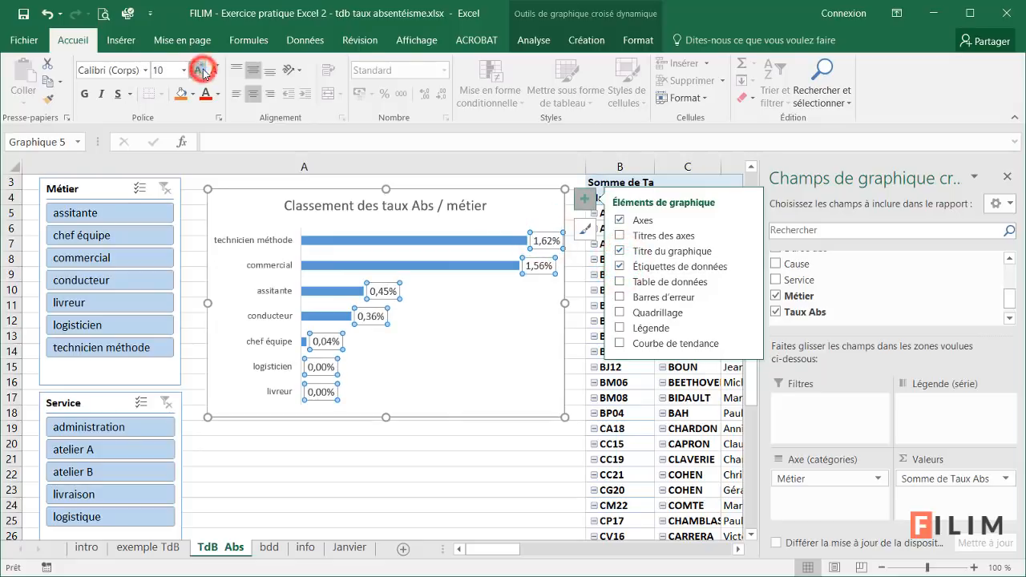
# Filter the Métier slicer by assitante and by chef équipe, and clear the filter.
pyautogui.click(119, 210)
pyautogui.click(105, 212)
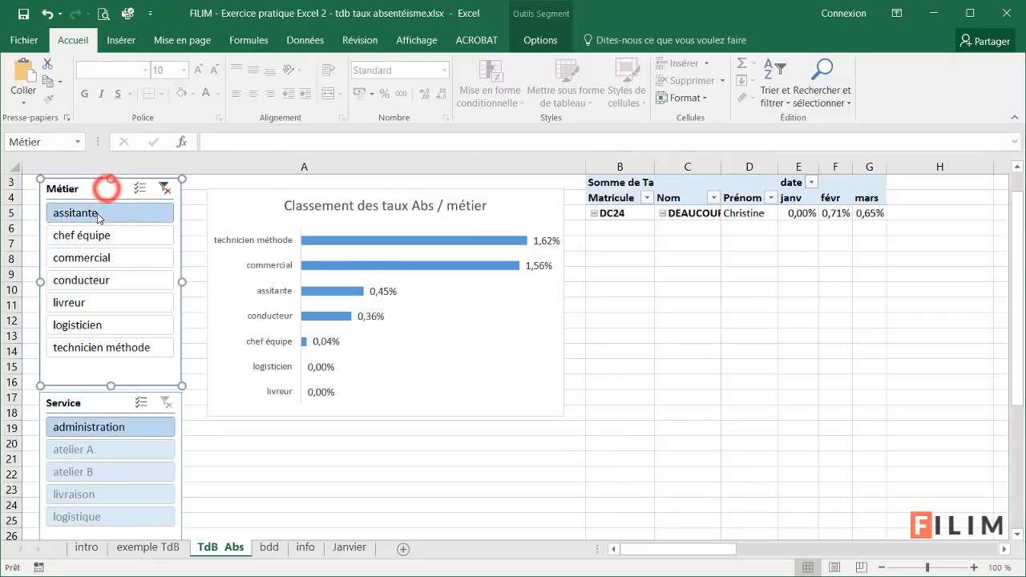
pyautogui.click(100, 234)
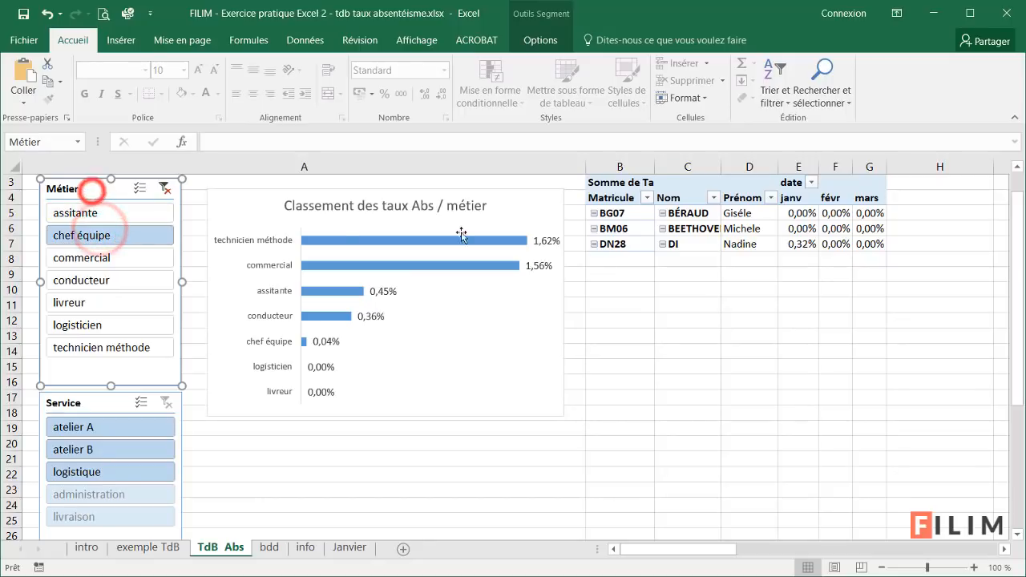
pyautogui.click(751, 229)
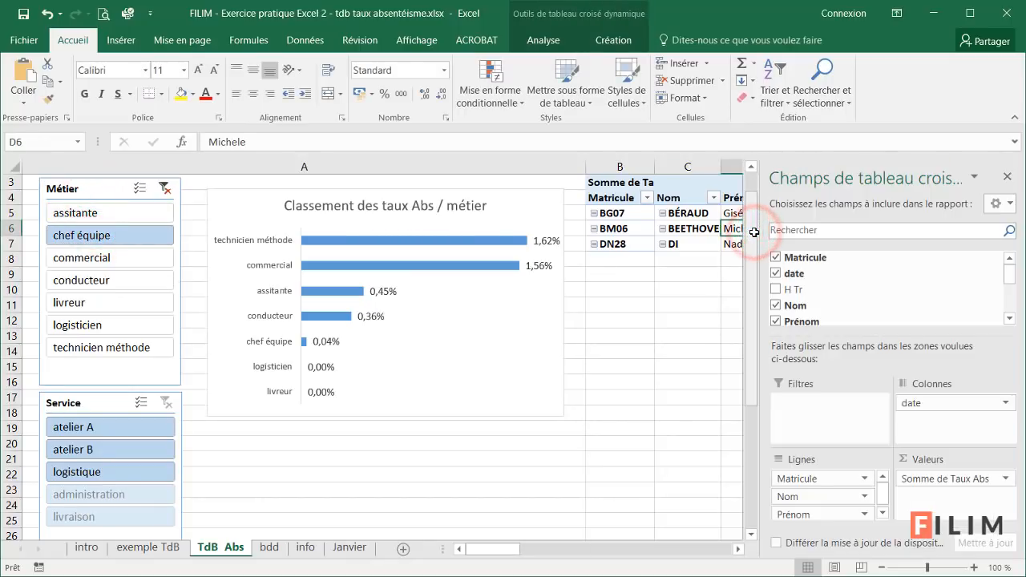
pyautogui.click(164, 189)
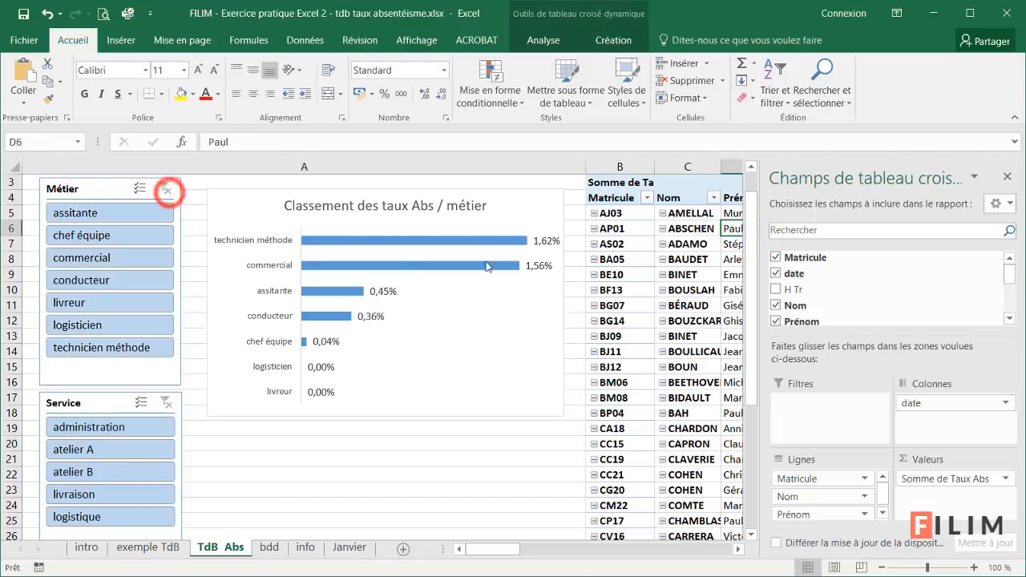
# Set the job chart's data labels to font size 10,5 and enlarge the job axis labels by two font-size steps.
pyautogui.click(544, 240)
pyautogui.click(546, 241)
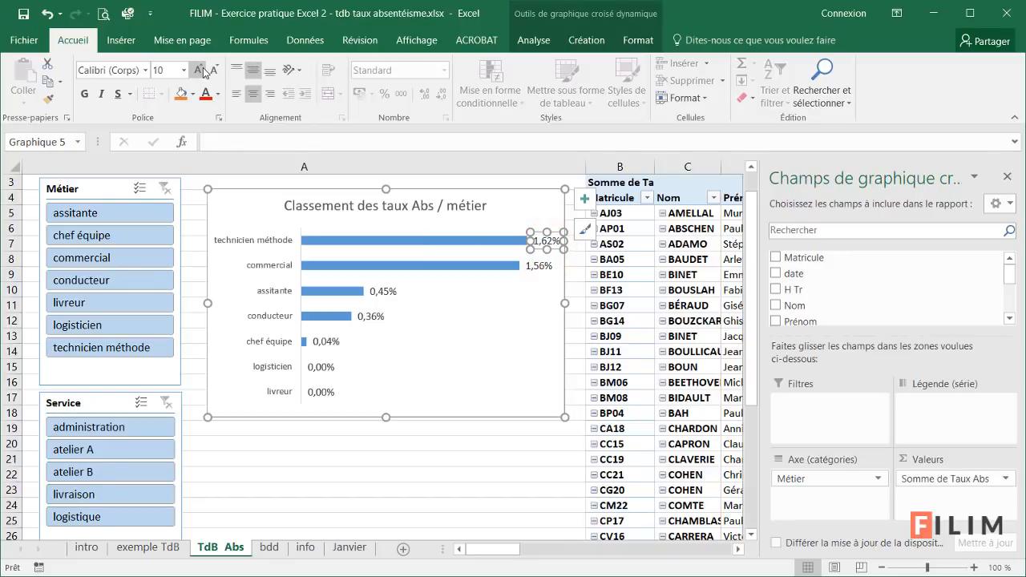
pyautogui.click(529, 269)
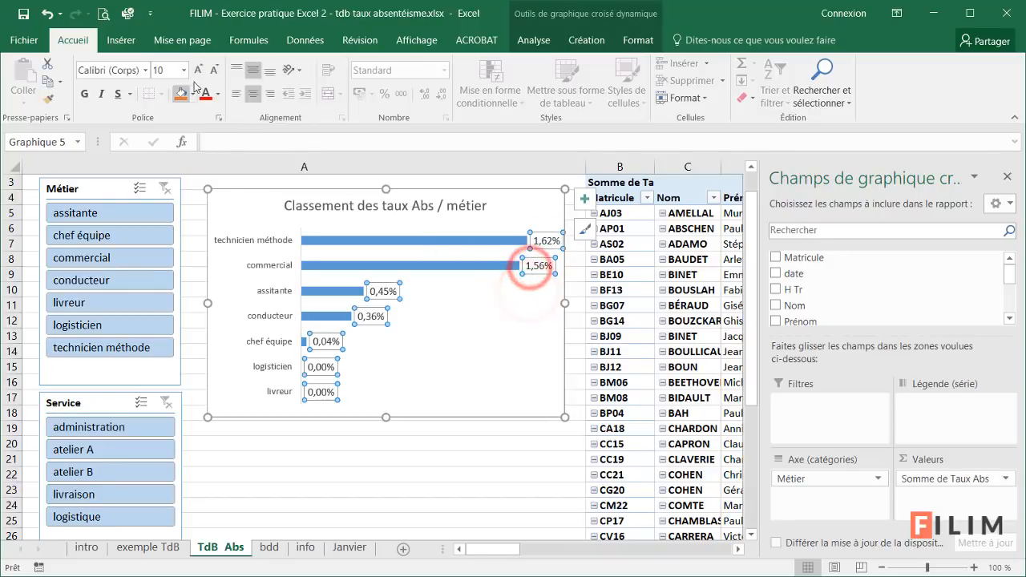
pyautogui.click(212, 70)
pyautogui.click(234, 240)
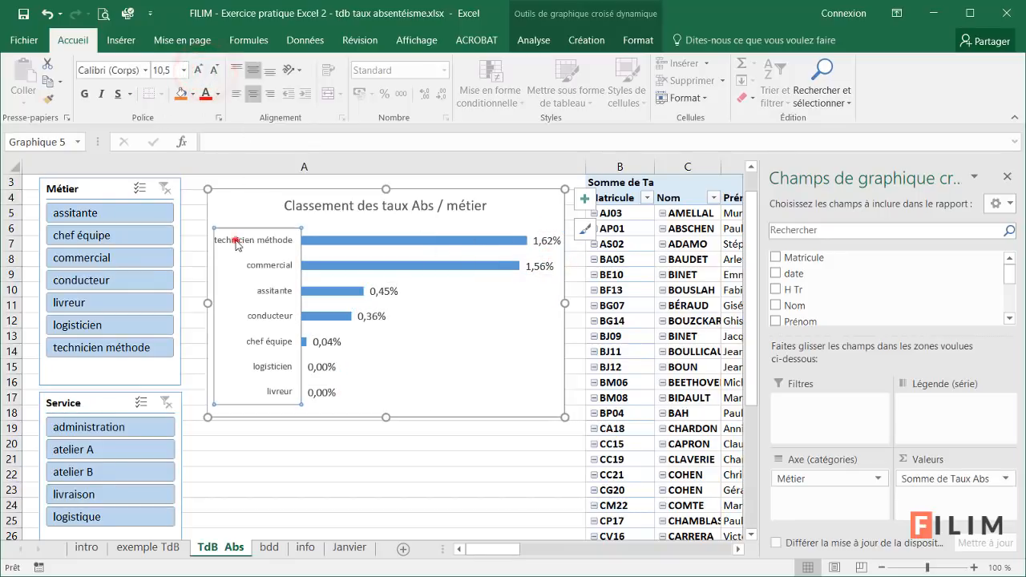
pyautogui.click(198, 70)
pyautogui.click(198, 69)
# Make the job chart's title bold at font size 16.
pyautogui.click(320, 206)
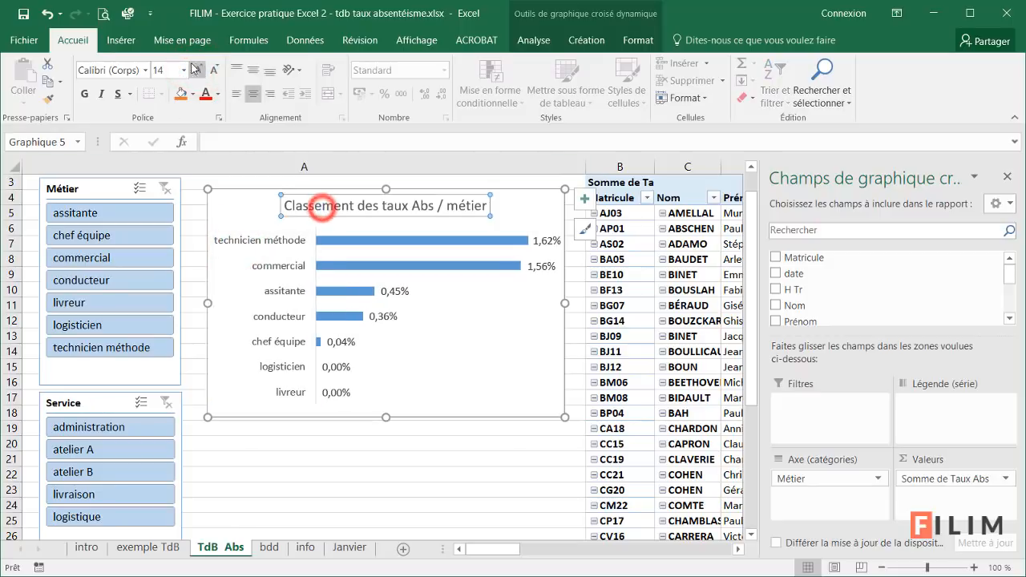
pyautogui.click(198, 69)
pyautogui.click(83, 94)
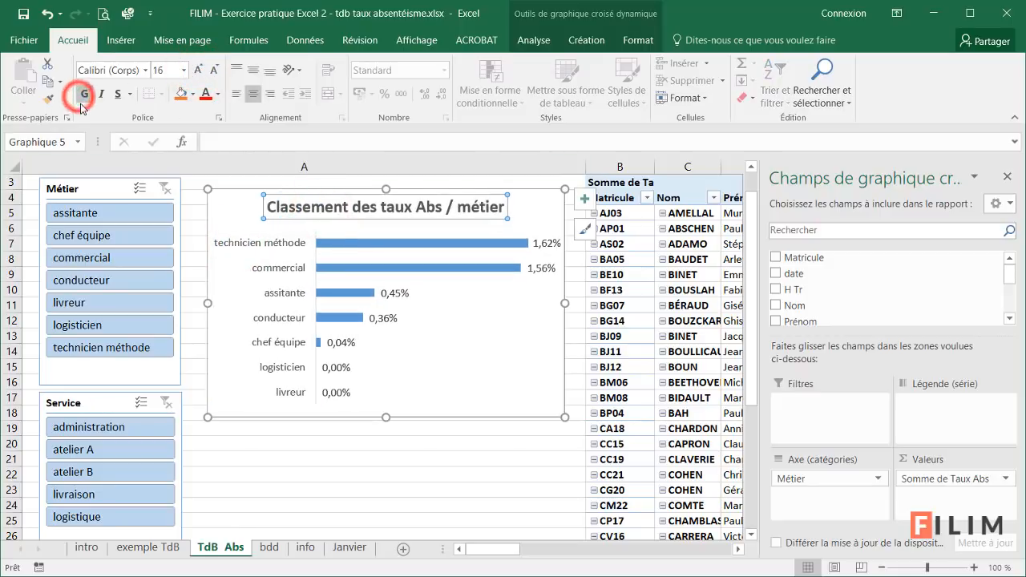
# Move the job chart up beside the Métier slicer and enlarge it to fill column A down to about row 18.
pyautogui.moveTo(208, 304); pyautogui.dragTo(198, 303)
pyautogui.moveTo(322, 198); pyautogui.dragTo(318, 185)
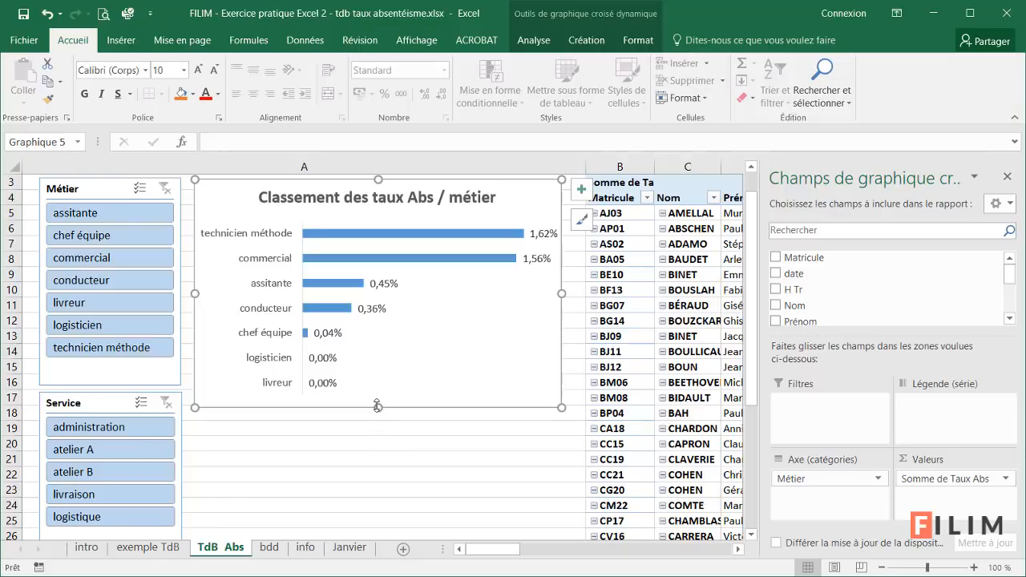
pyautogui.moveTo(377, 406); pyautogui.dragTo(378, 425)
pyautogui.moveTo(562, 302); pyautogui.dragTo(571, 303)
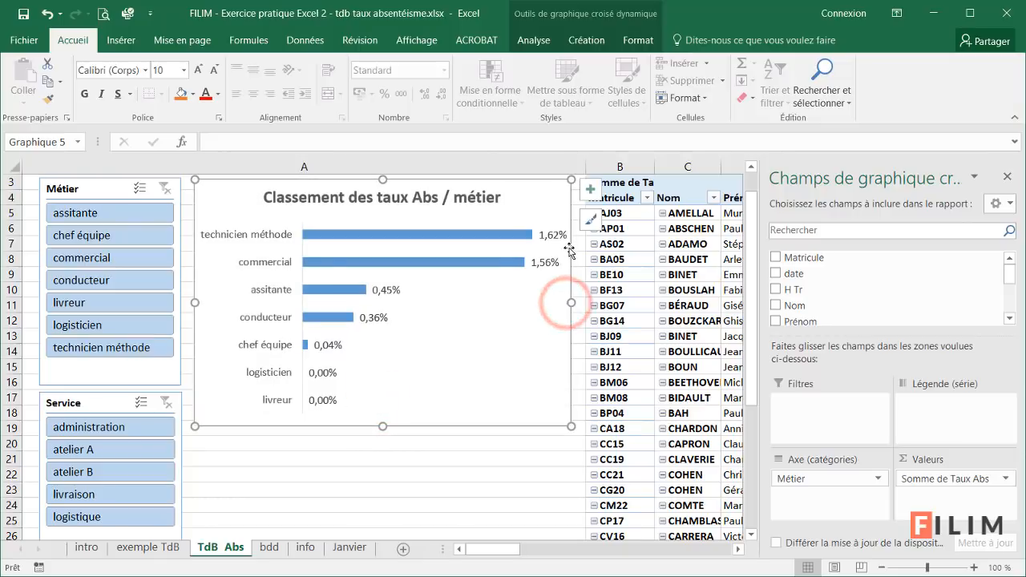
pyautogui.click(470, 461)
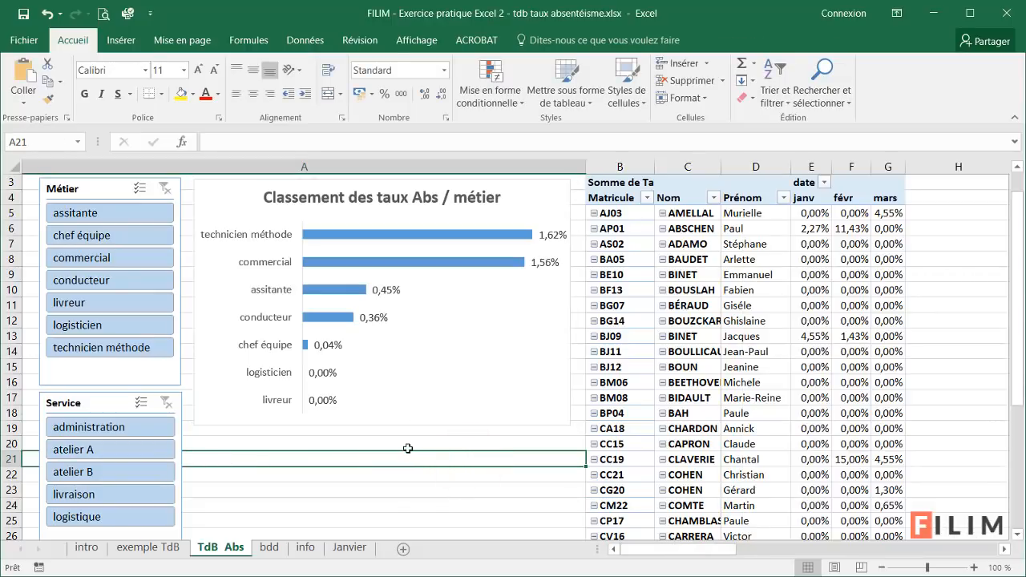
# Create a pivot table from the bdd_abs table, placed on the existing TdB_Abs sheet at cell AA28.
pyautogui.click(149, 547)
pyautogui.scroll(-3, 362, 363)
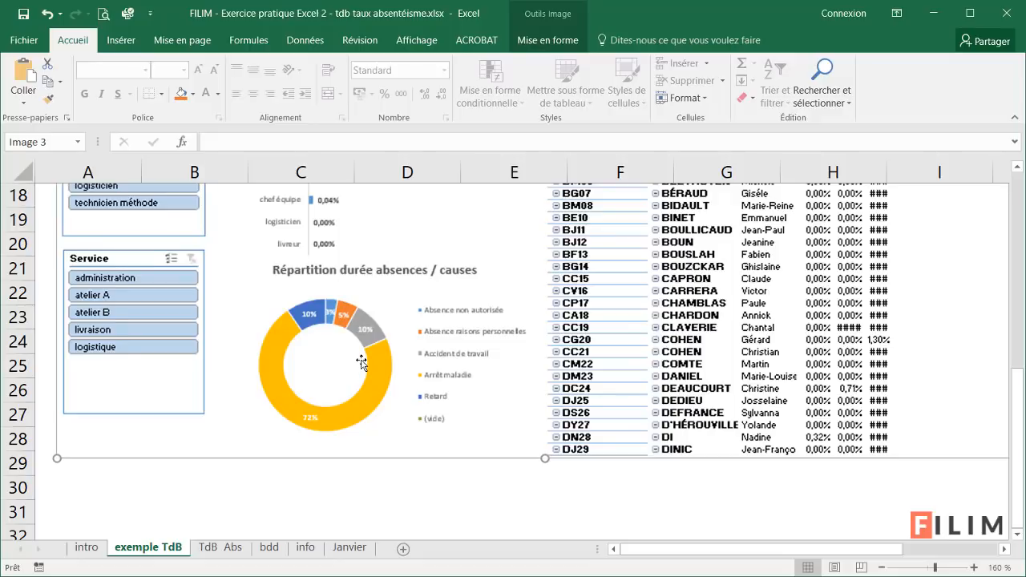
pyautogui.click(267, 547)
pyautogui.click(327, 376)
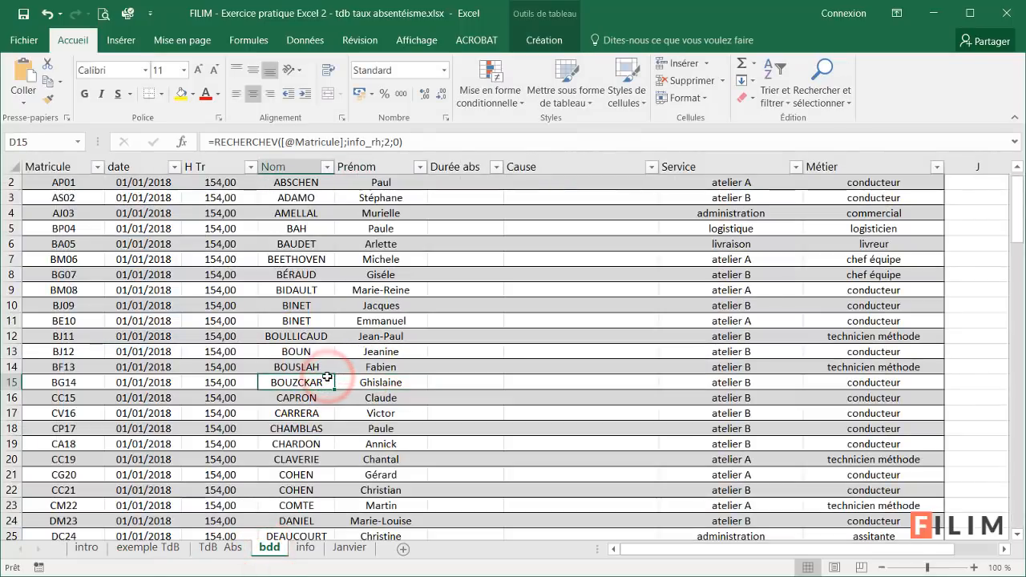
pyautogui.click(544, 14)
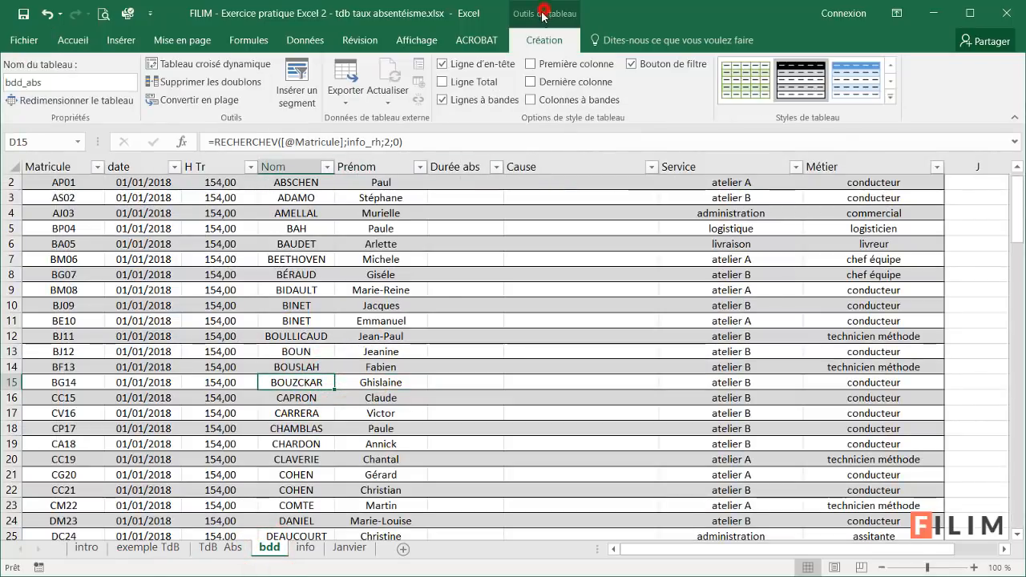
pyautogui.click(219, 65)
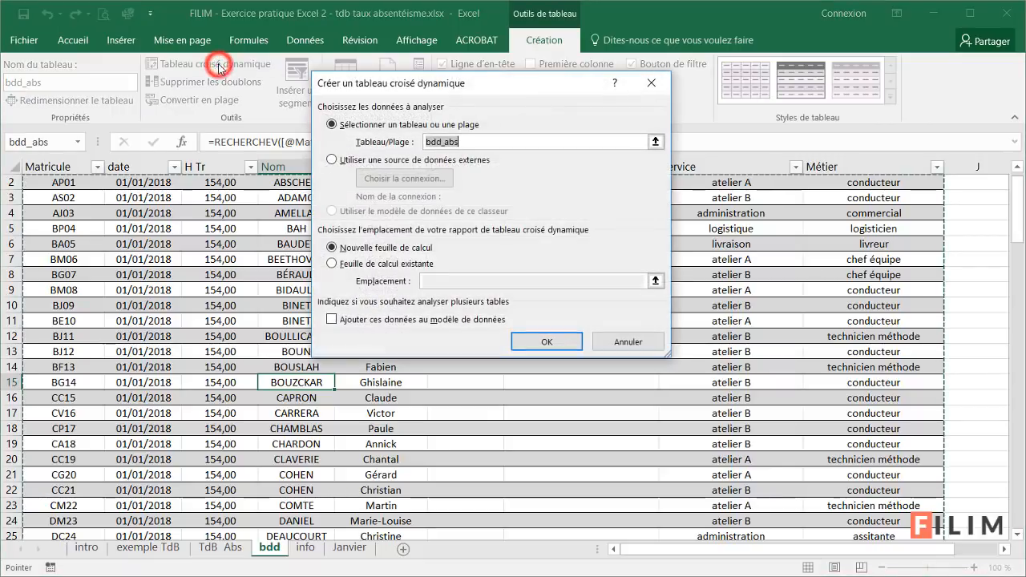
pyautogui.click(356, 263)
pyautogui.click(463, 282)
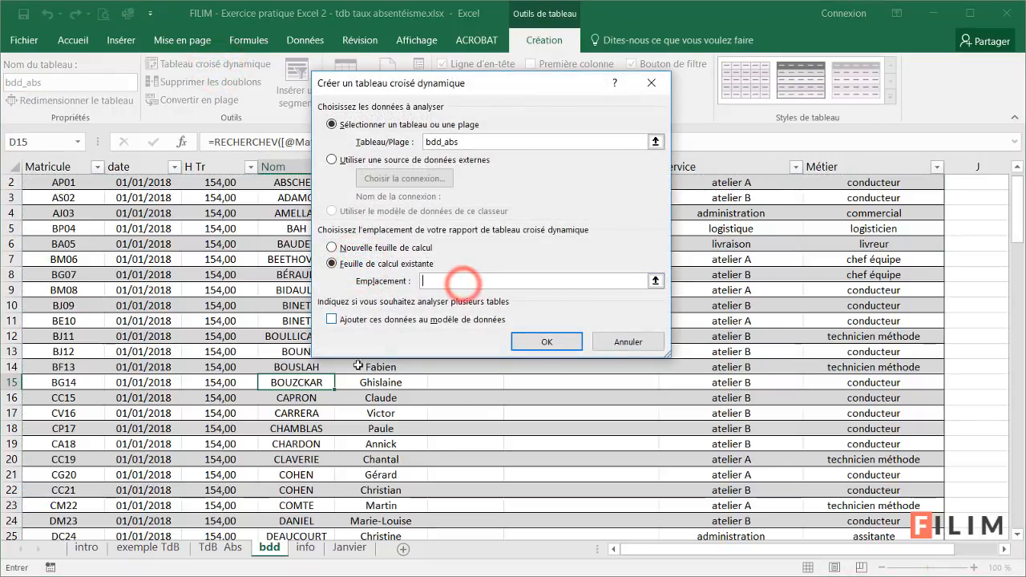
pyautogui.click(210, 548)
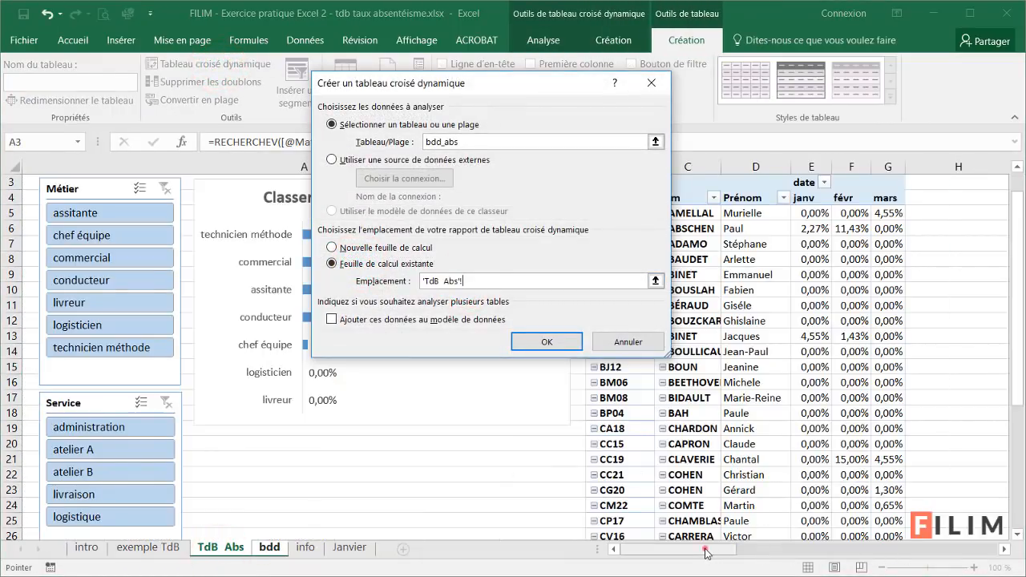
pyautogui.moveTo(705, 549); pyautogui.dragTo(964, 549)
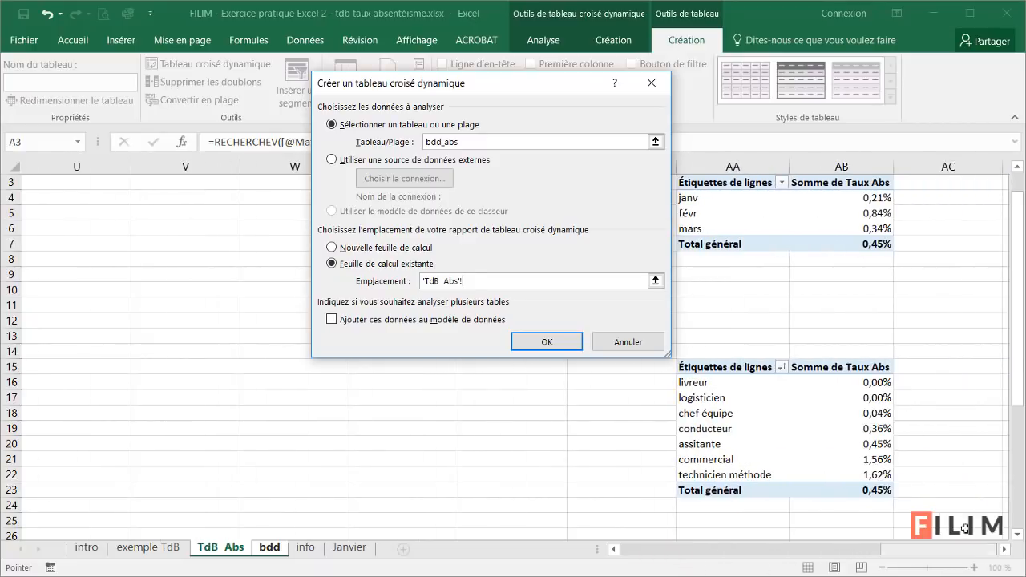
pyautogui.scroll(-2, 801, 496)
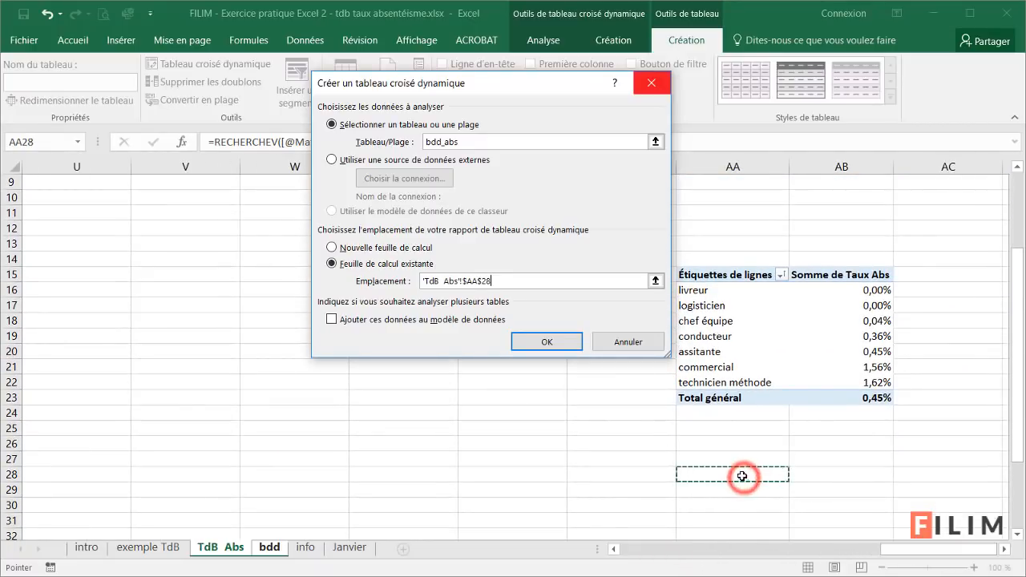
pyautogui.click(542, 342)
# Add the Cause field as row labels in the new pivot table at AA28.
pyautogui.click(739, 550)
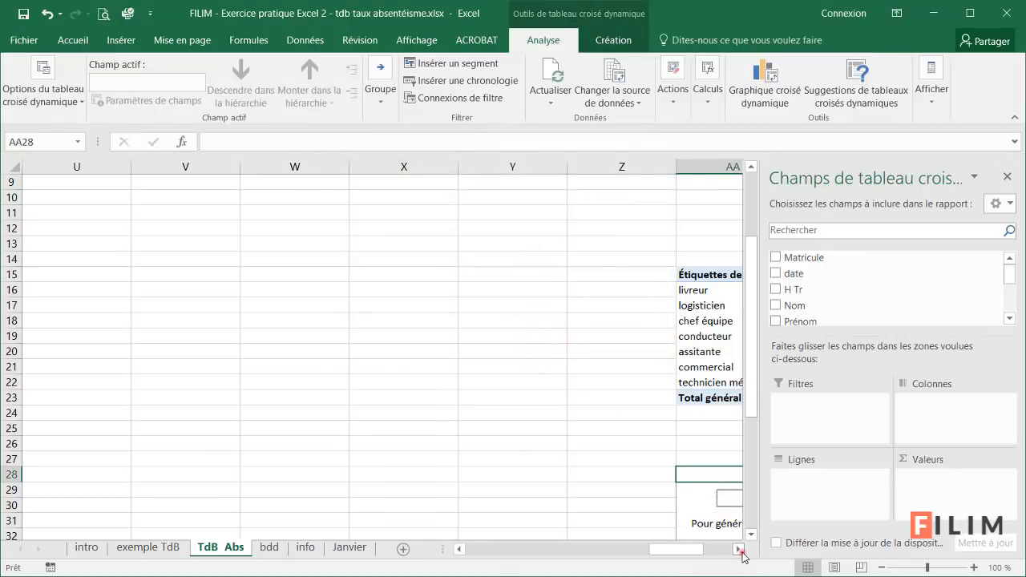
pyautogui.click(740, 550)
pyautogui.click(740, 550)
pyautogui.moveTo(755, 388); pyautogui.dragTo(757, 453)
pyautogui.moveTo(1013, 279); pyautogui.dragTo(1012, 293)
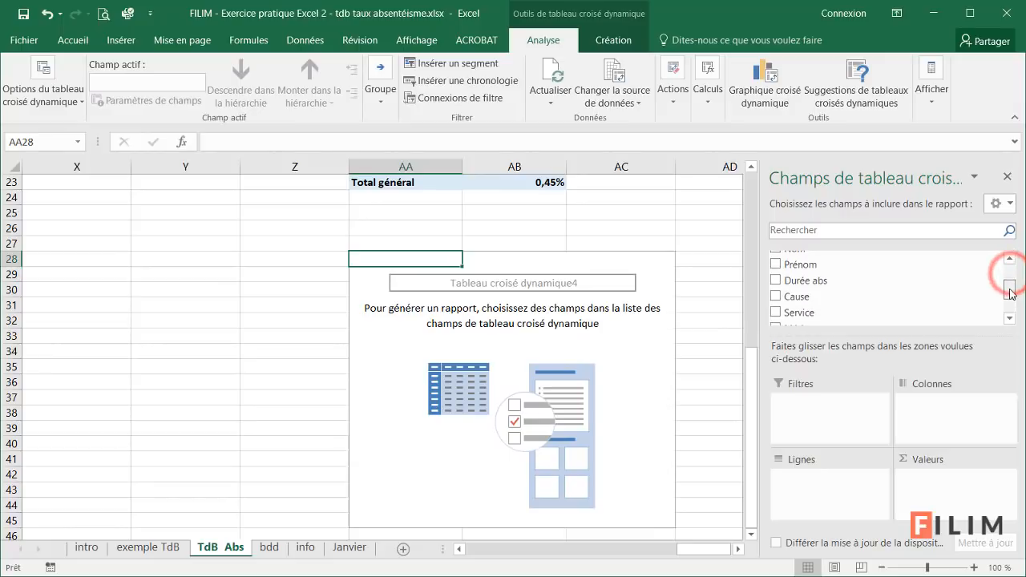
pyautogui.click(816, 294)
# Try the Taux Abs field as the values of the cause pivot table.
pyautogui.click(1010, 318)
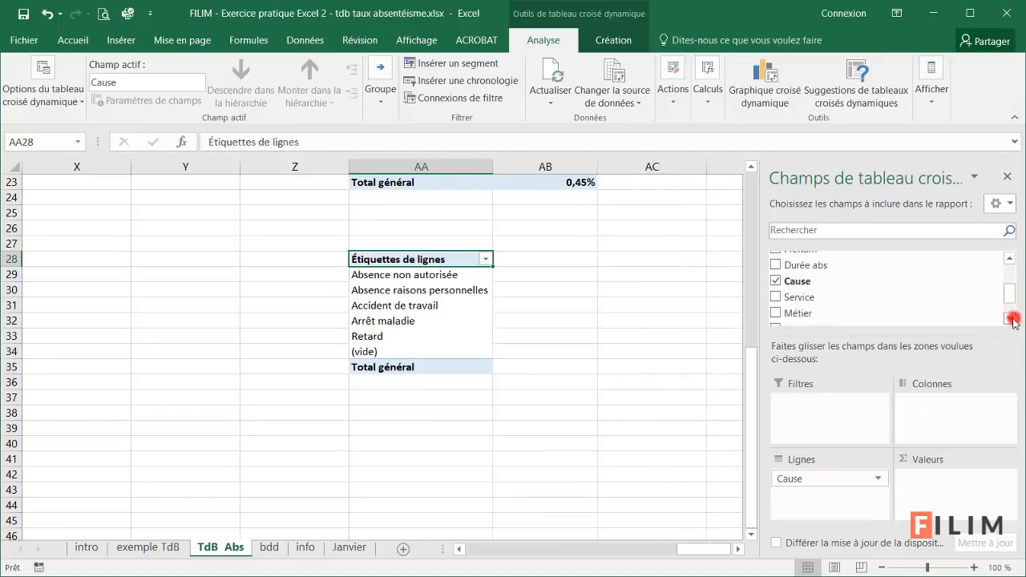
pyautogui.click(1011, 318)
pyautogui.moveTo(810, 319); pyautogui.dragTo(951, 486)
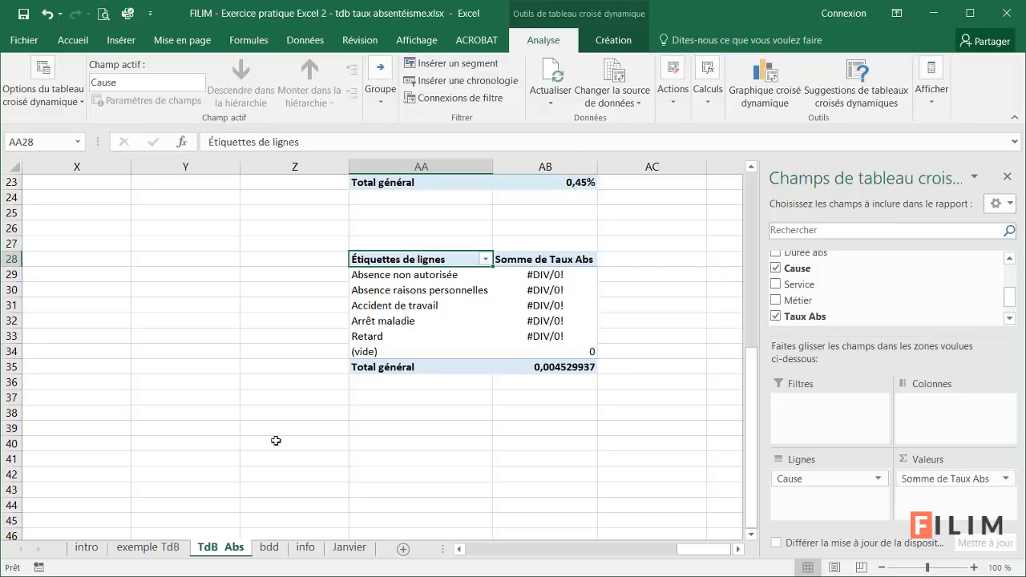
# Check the example's cause chart and the cause list, and replace Taux Abs with Durée abs in the pivot table's values.
pyautogui.click(167, 550)
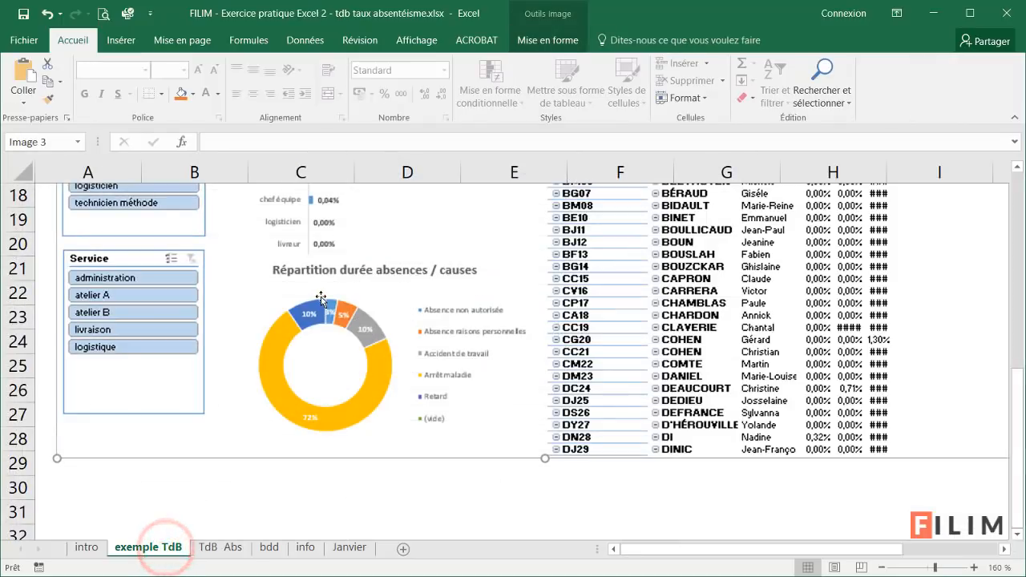
pyautogui.click(351, 552)
pyautogui.click(303, 550)
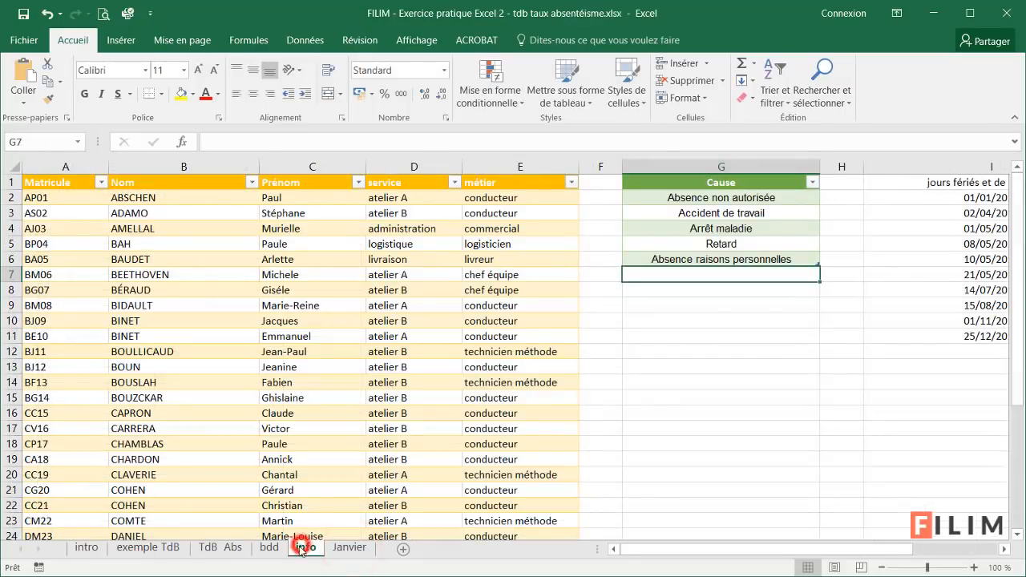
pyautogui.click(210, 550)
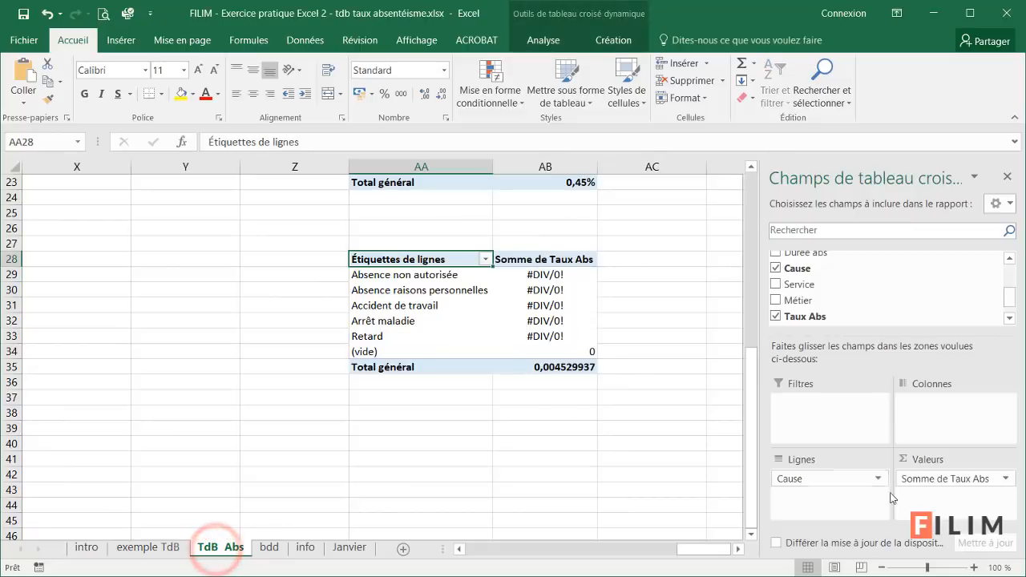
pyautogui.moveTo(916, 481); pyautogui.dragTo(939, 304)
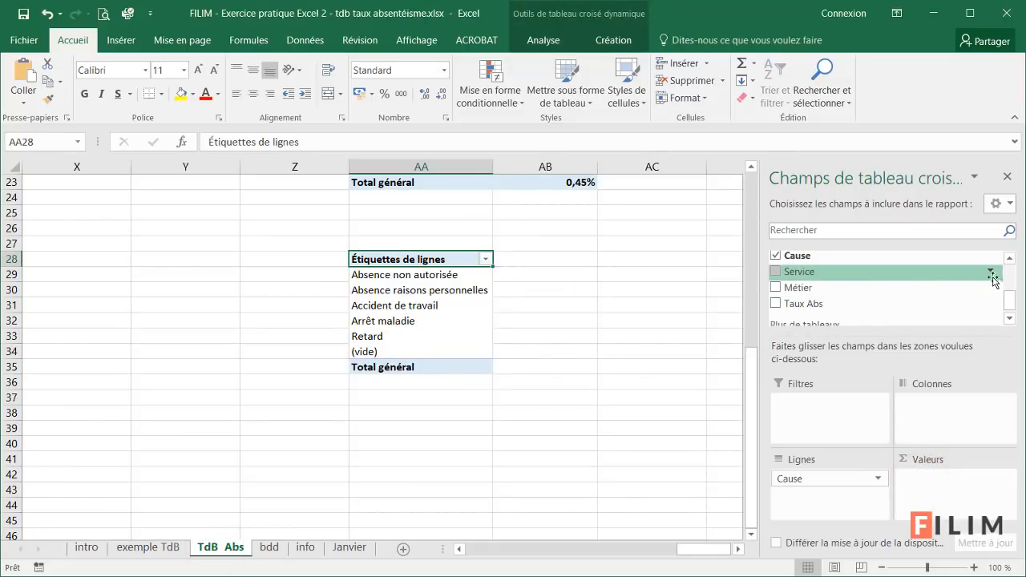
pyautogui.click(1009, 258)
pyautogui.click(1009, 258)
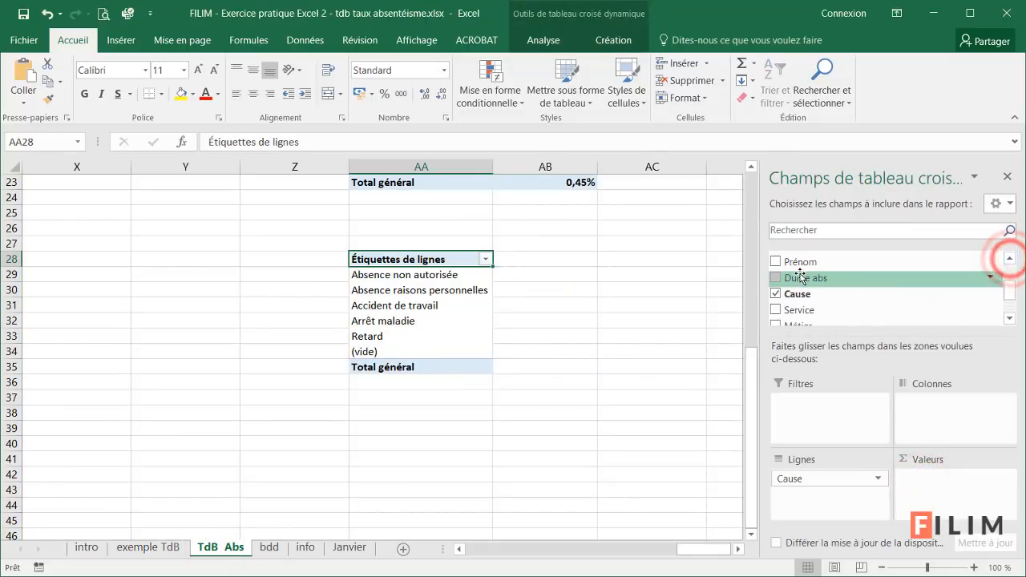
pyautogui.moveTo(802, 277); pyautogui.dragTo(925, 479)
# Change the Durée abs value field to be summarised by Somme.
pyautogui.click(928, 479)
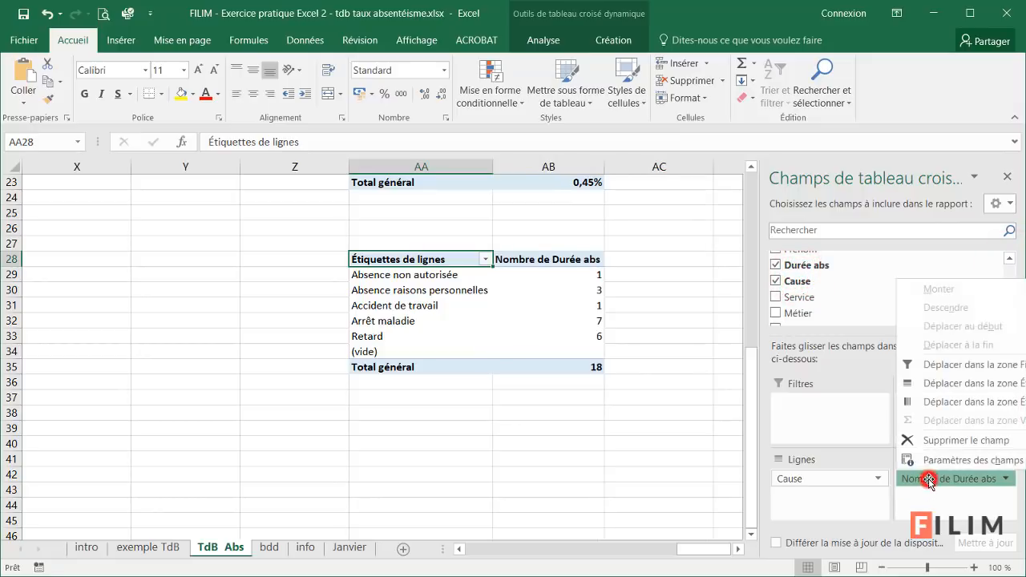
pyautogui.click(930, 460)
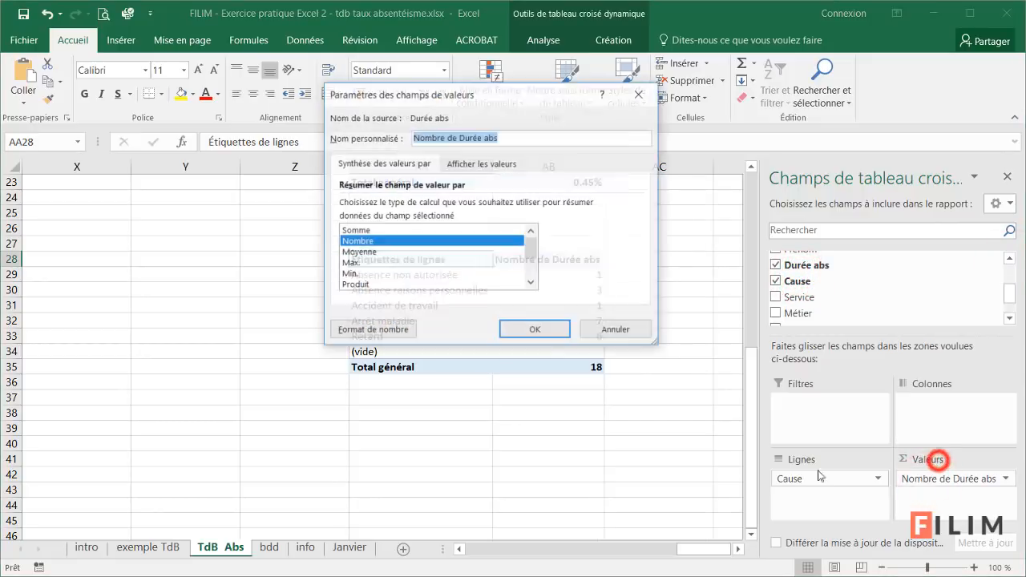
pyautogui.click(386, 231)
pyautogui.click(535, 330)
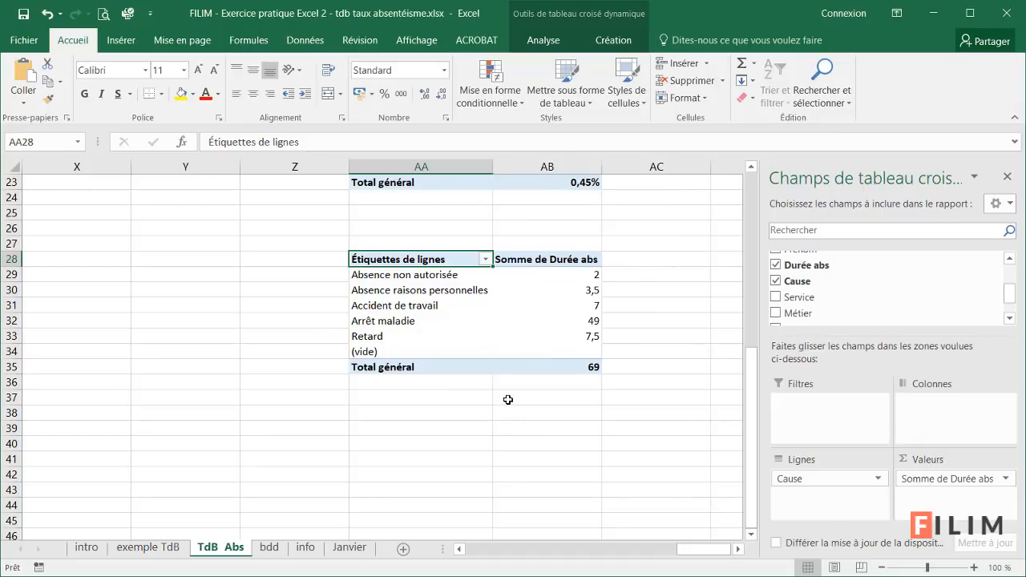
# Examine the total absence duration for each cause in the pivot table.
pyautogui.moveTo(522, 306)
pyautogui.click(554, 274)
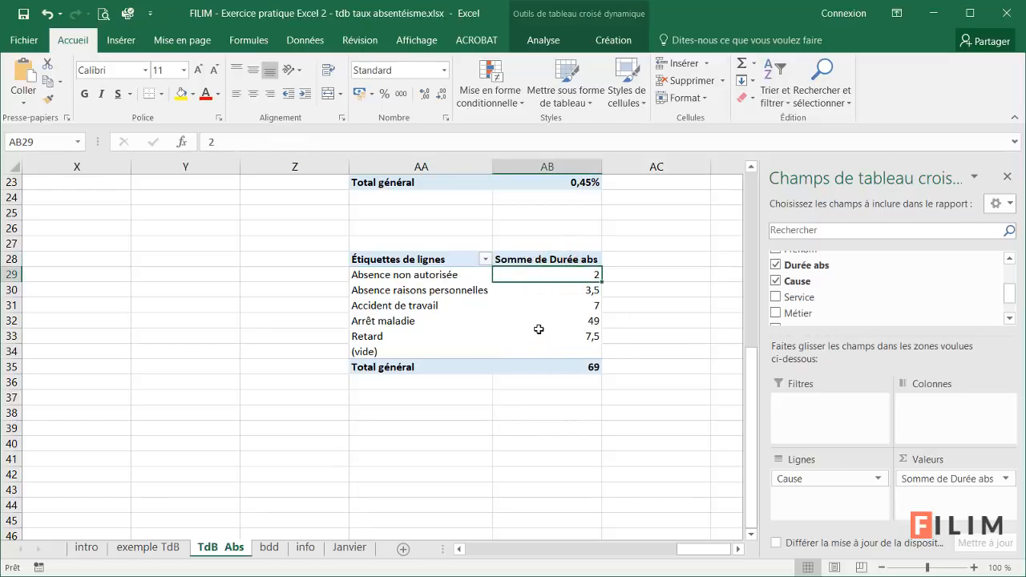
pyautogui.click(543, 320)
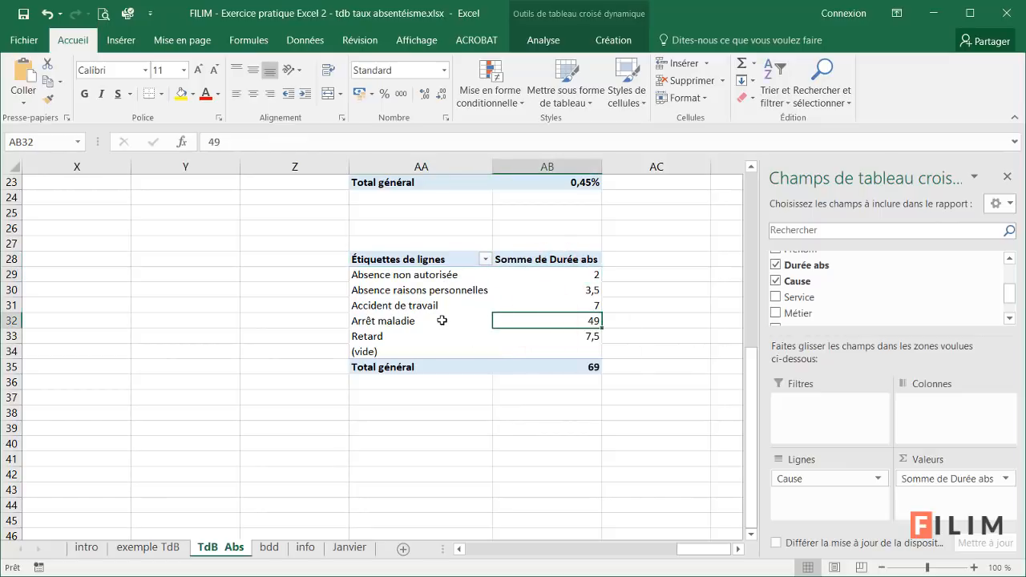
pyautogui.click(526, 335)
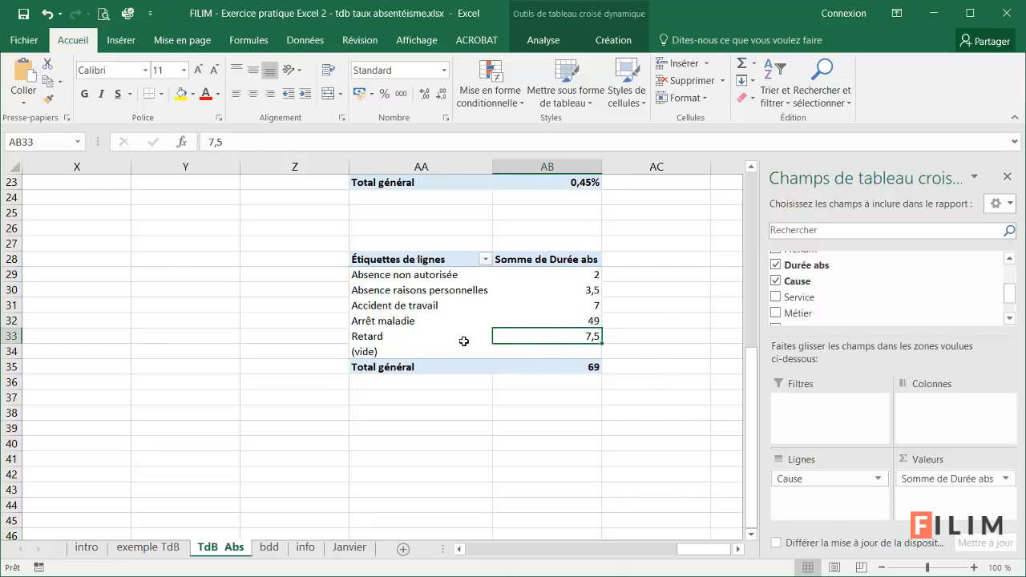
pyautogui.click(440, 331)
pyautogui.click(518, 399)
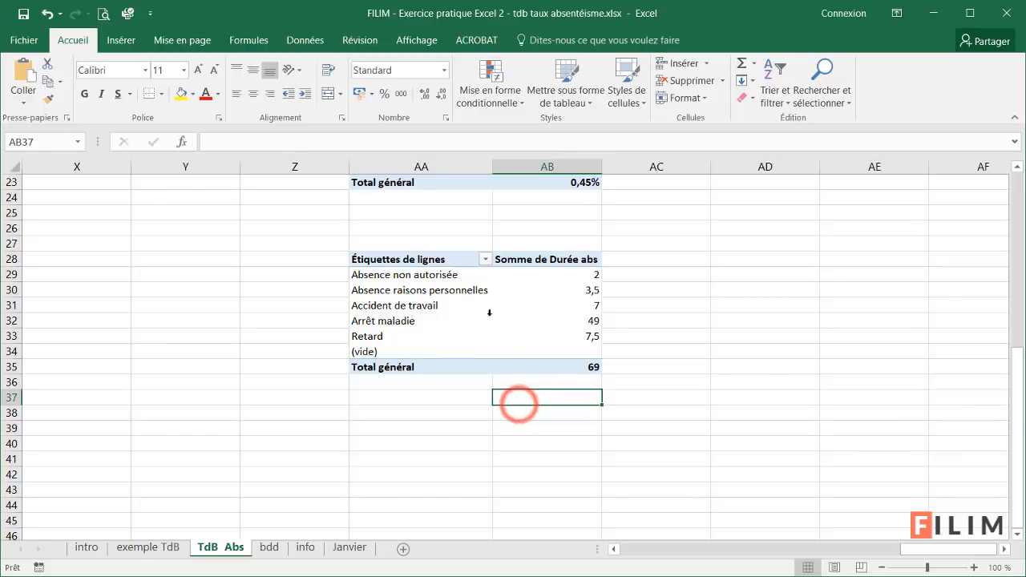
pyautogui.click(525, 290)
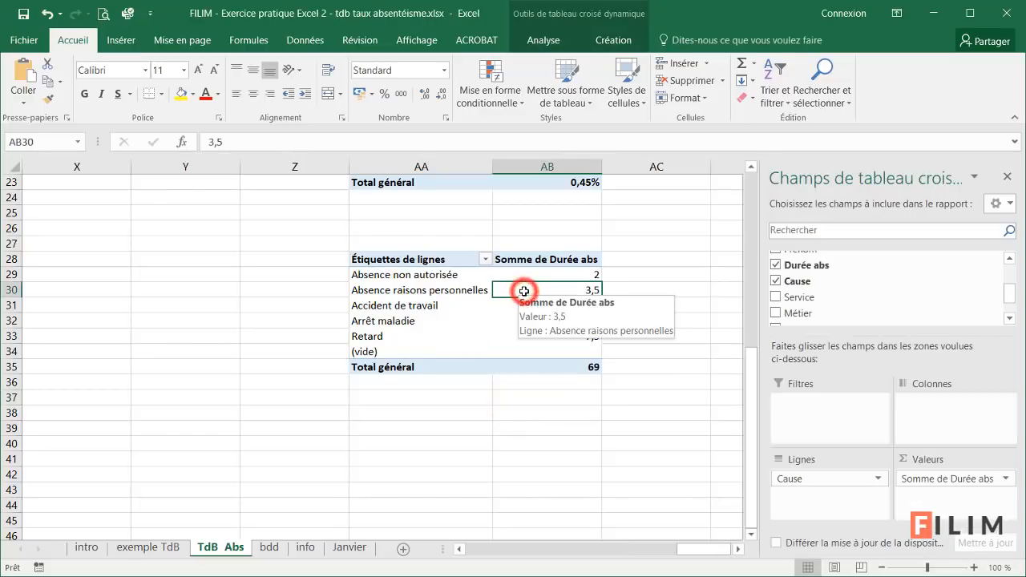
pyautogui.click(545, 406)
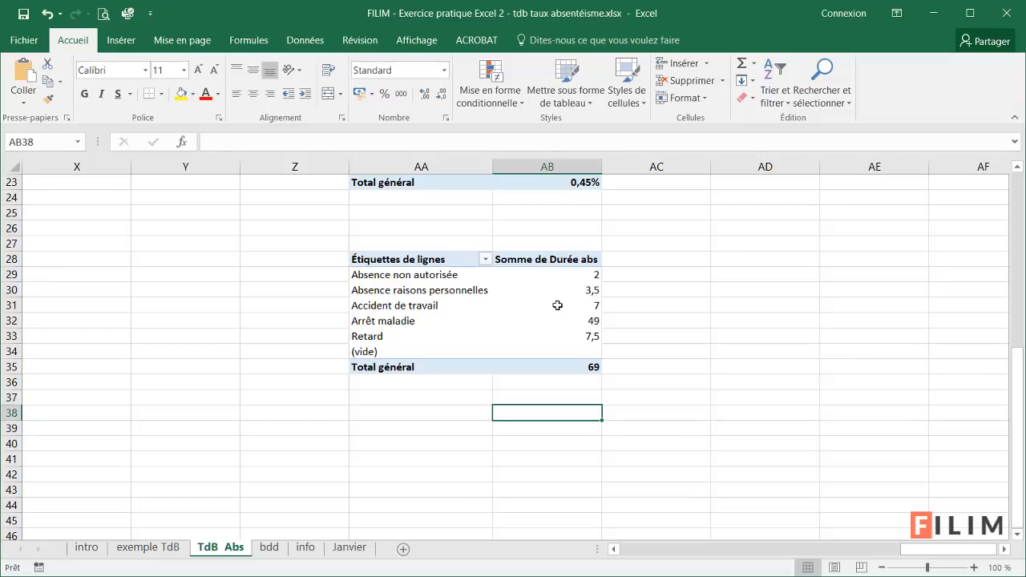
pyautogui.click(557, 305)
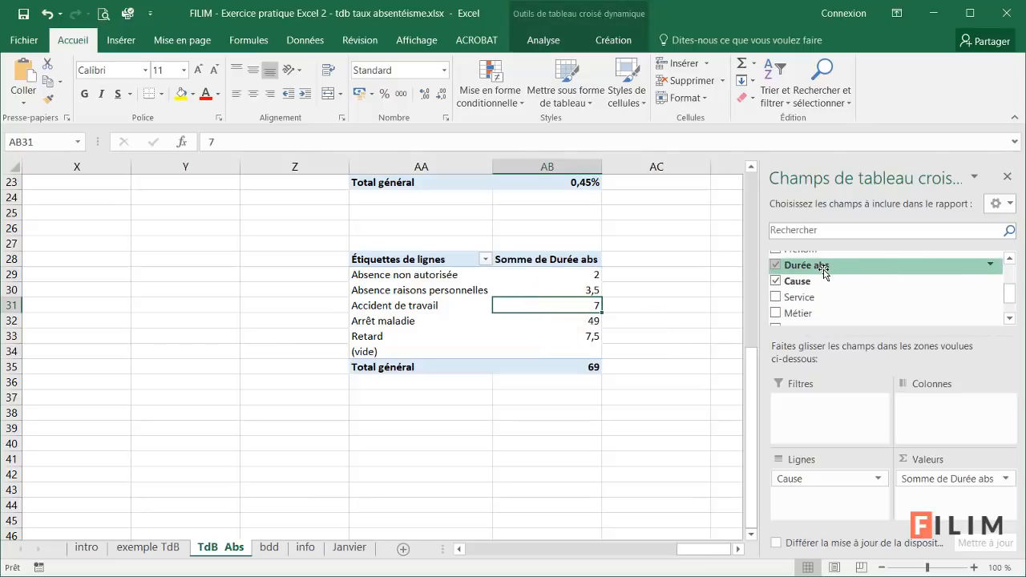
# Insert an Anneau (doughnut) pivot chart from the cause pivot table.
pyautogui.click(428, 292)
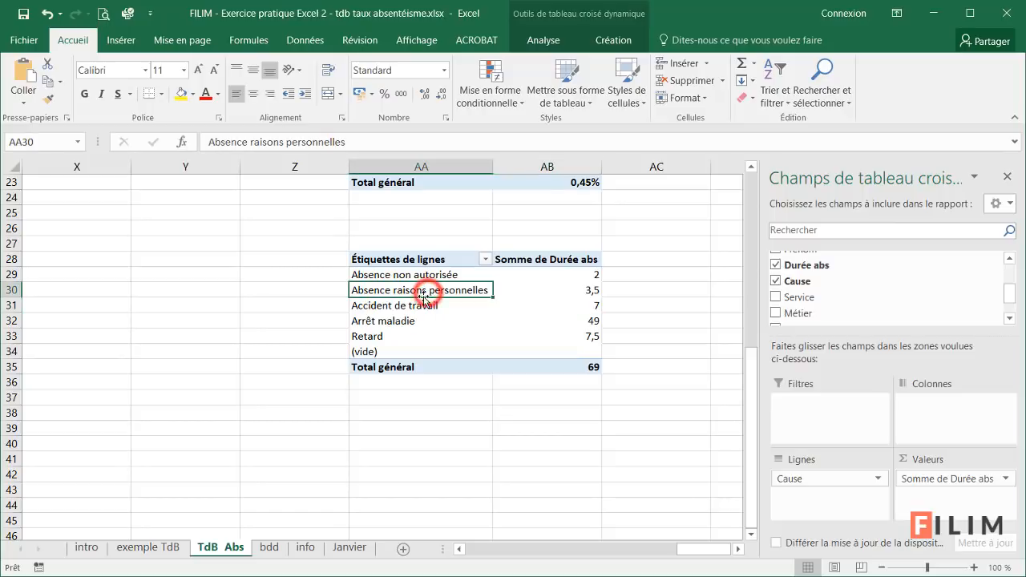
pyautogui.click(614, 37)
pyautogui.click(543, 39)
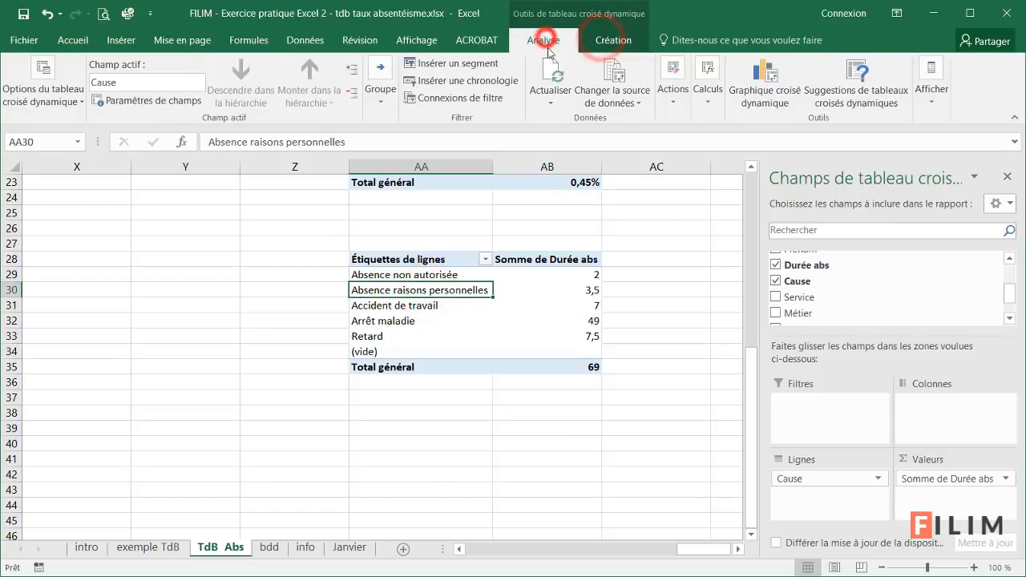
pyautogui.click(758, 78)
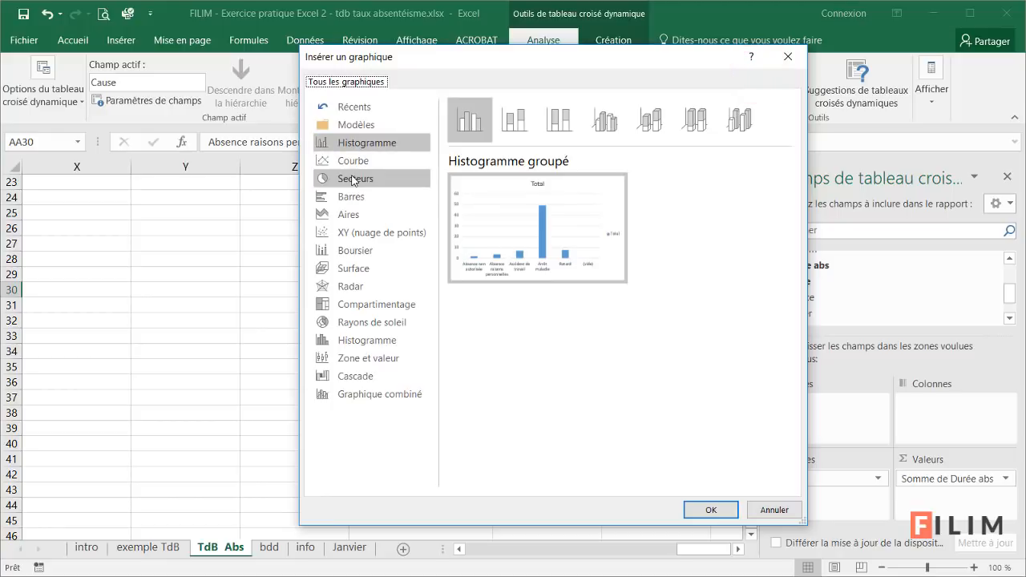
pyautogui.click(353, 180)
pyautogui.click(649, 120)
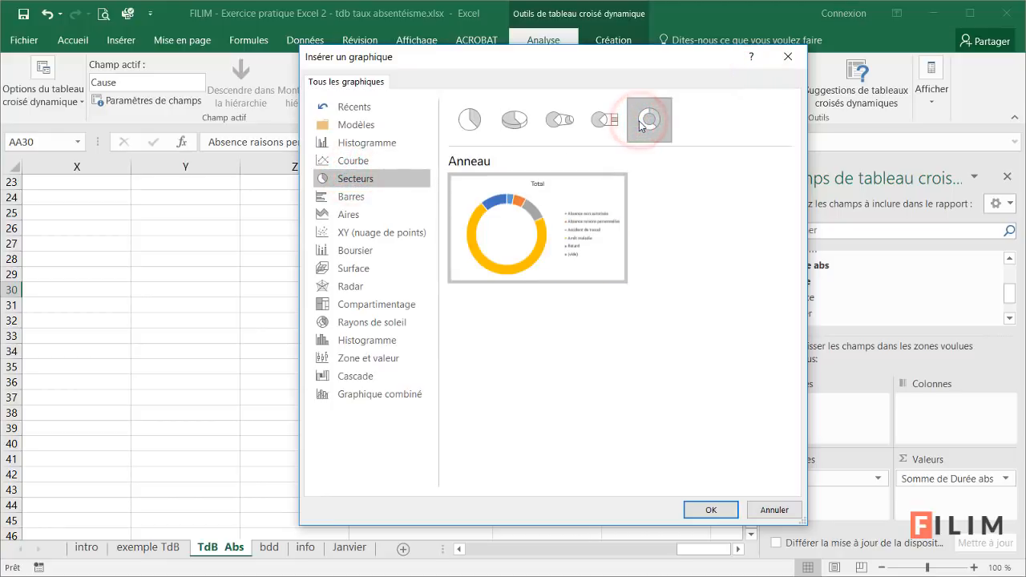
pyautogui.click(709, 510)
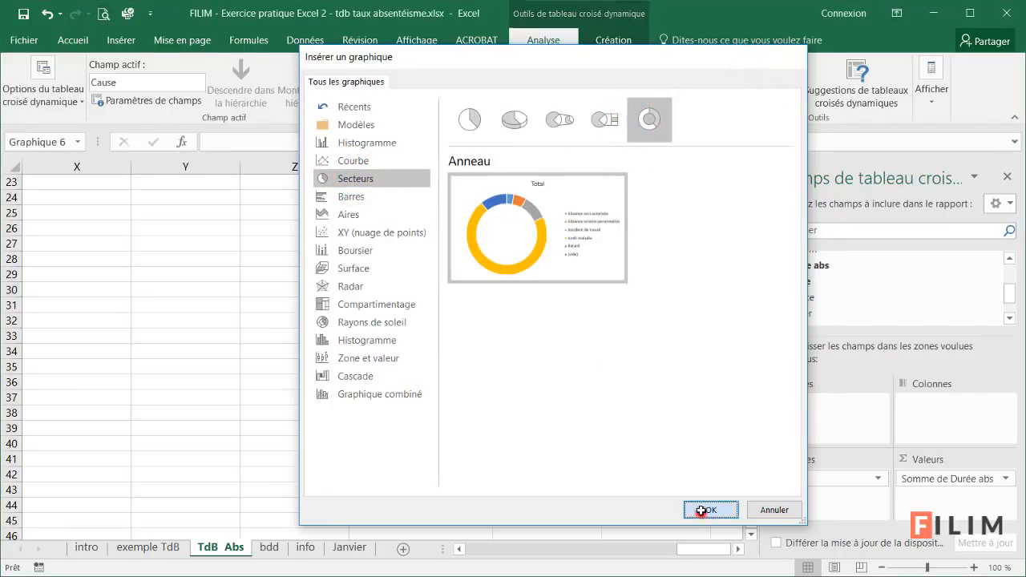
# Move the doughnut chart over columns X to AA and hide all its field buttons.
pyautogui.moveTo(461, 276); pyautogui.dragTo(335, 249)
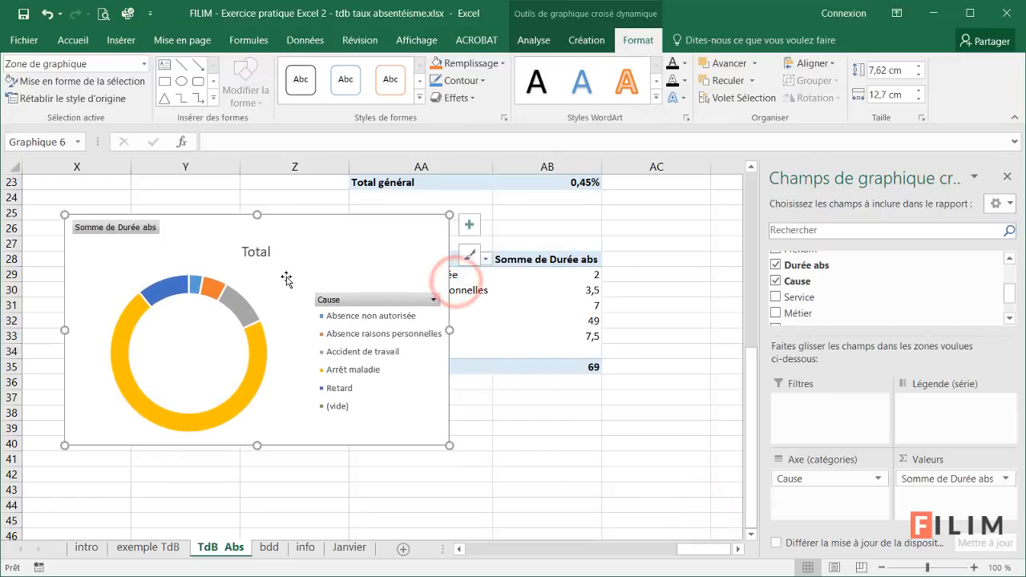
pyautogui.rightClick(122, 233)
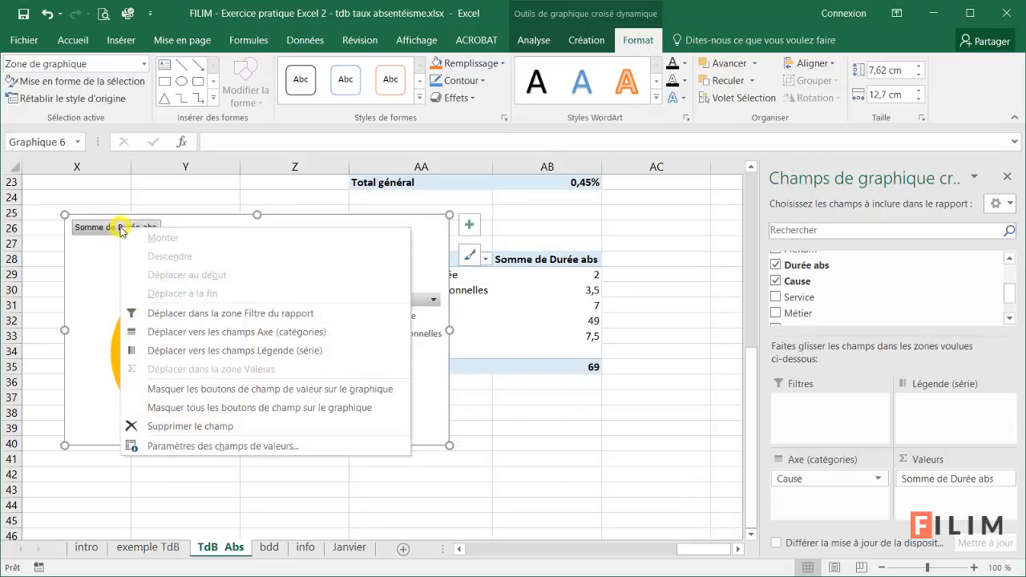
pyautogui.click(184, 407)
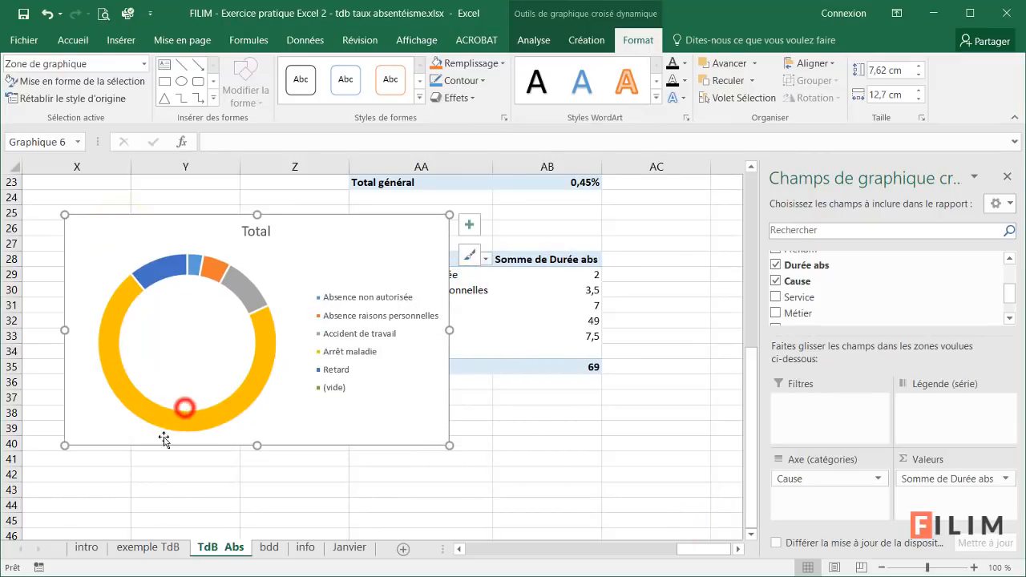
# Retitle the doughnut chart "Répartition des heures Ab / causes".
pyautogui.click(256, 234)
pyautogui.write('Retard')
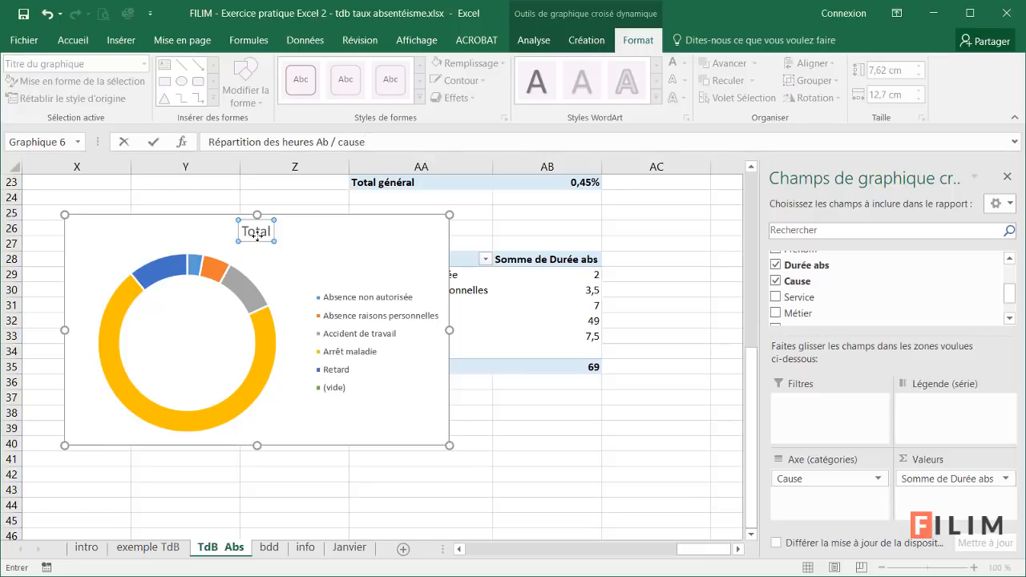
pyautogui.press('Return')
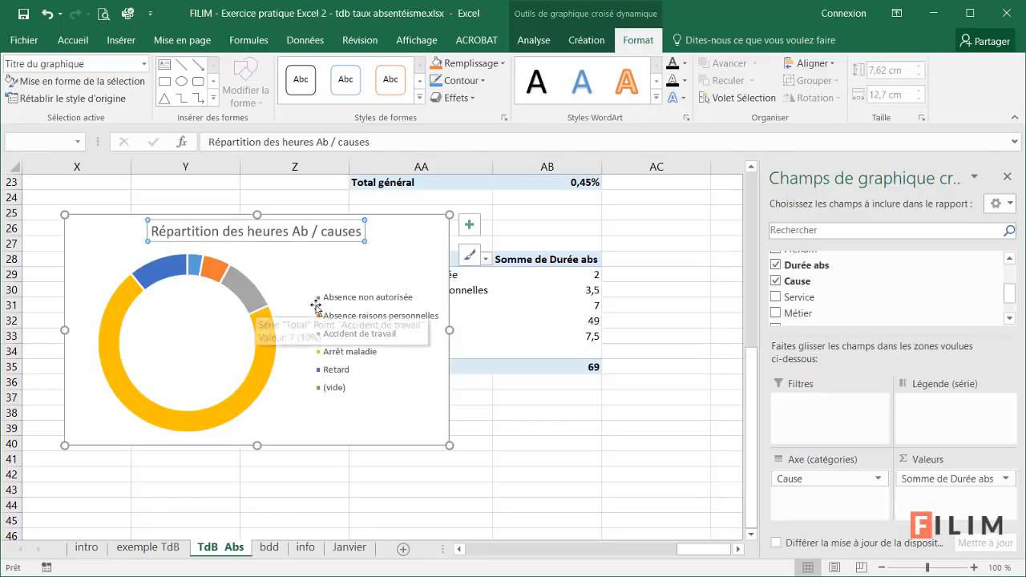
# Add data labels to the doughnut chart, showing Pourcentage instead of Valeur.
pyautogui.click(469, 224)
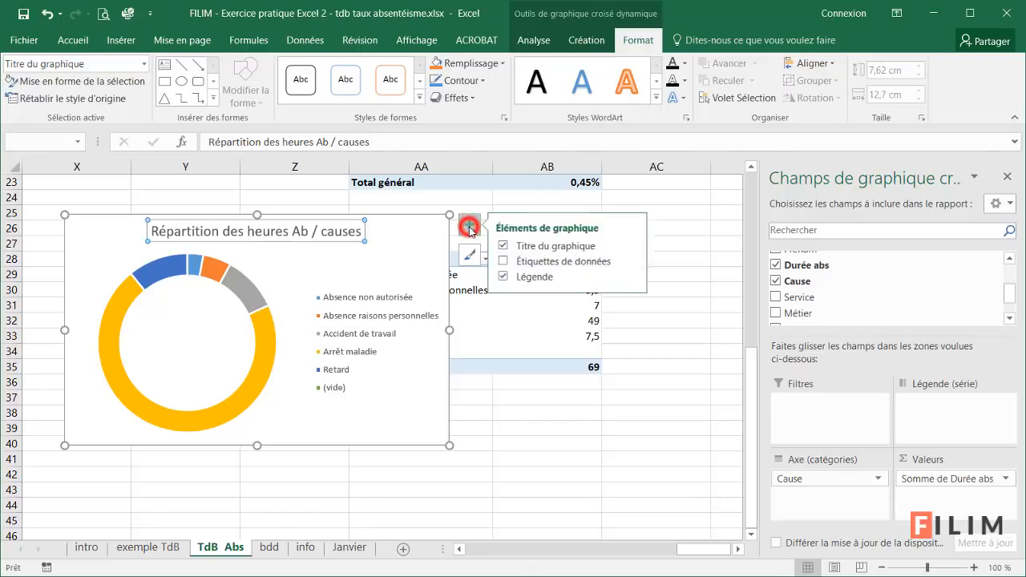
pyautogui.click(505, 262)
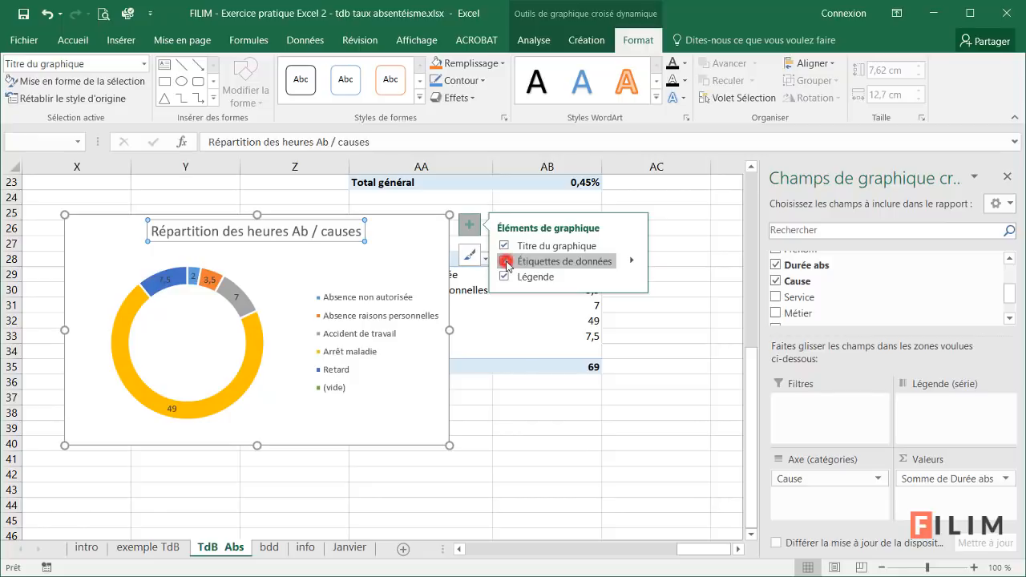
pyautogui.click(632, 261)
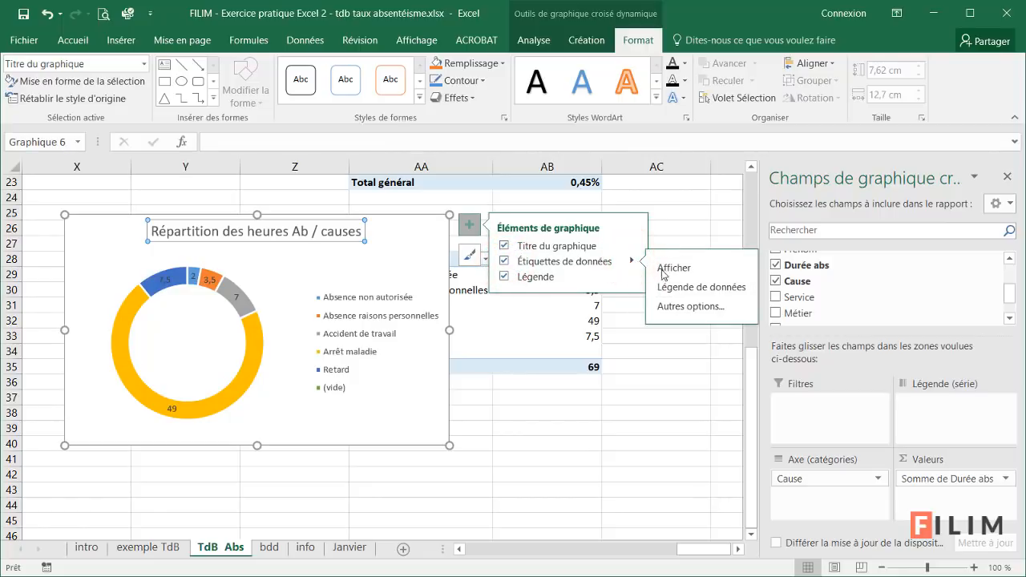
pyautogui.click(691, 307)
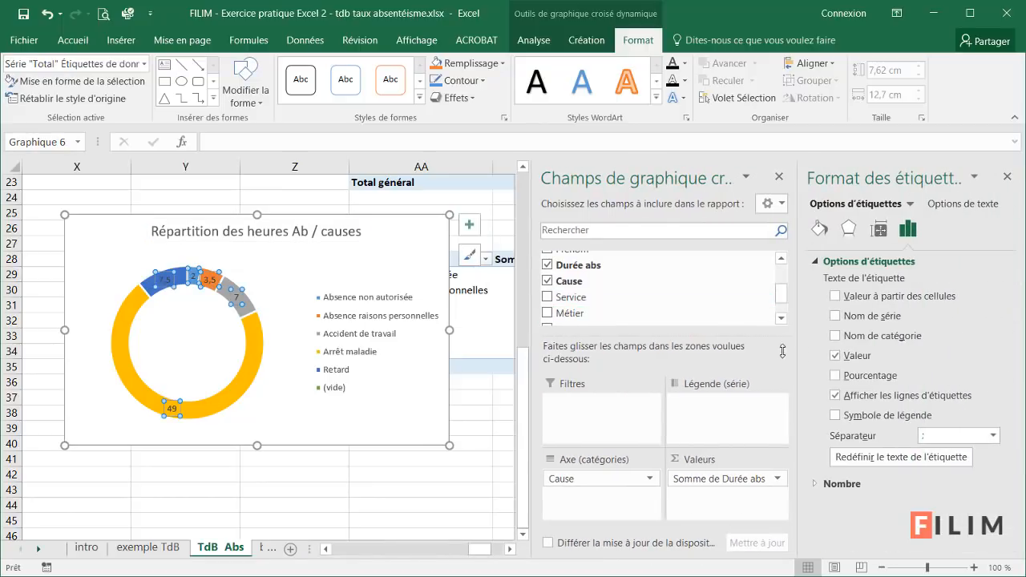
pyautogui.click(836, 356)
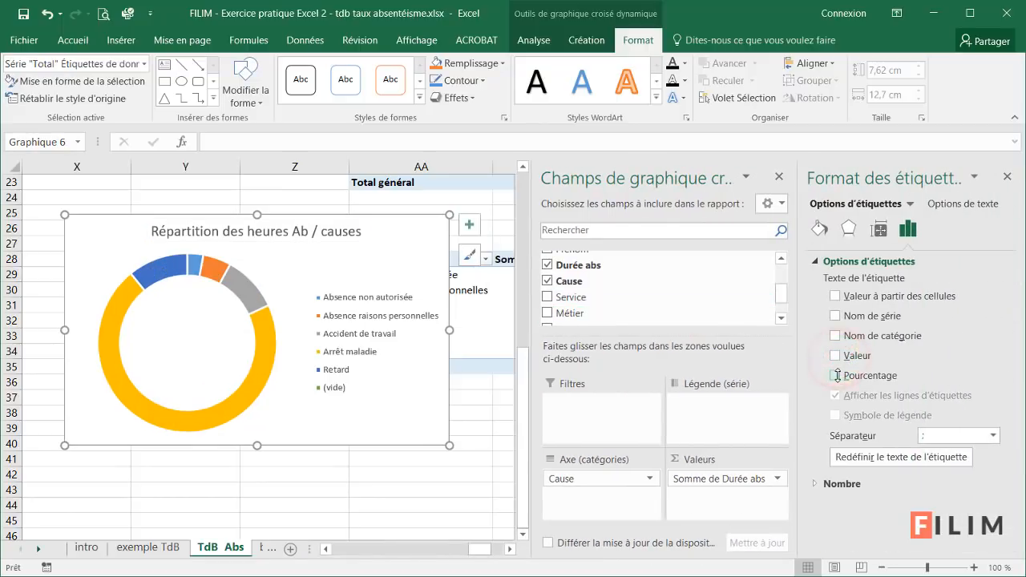
pyautogui.click(835, 375)
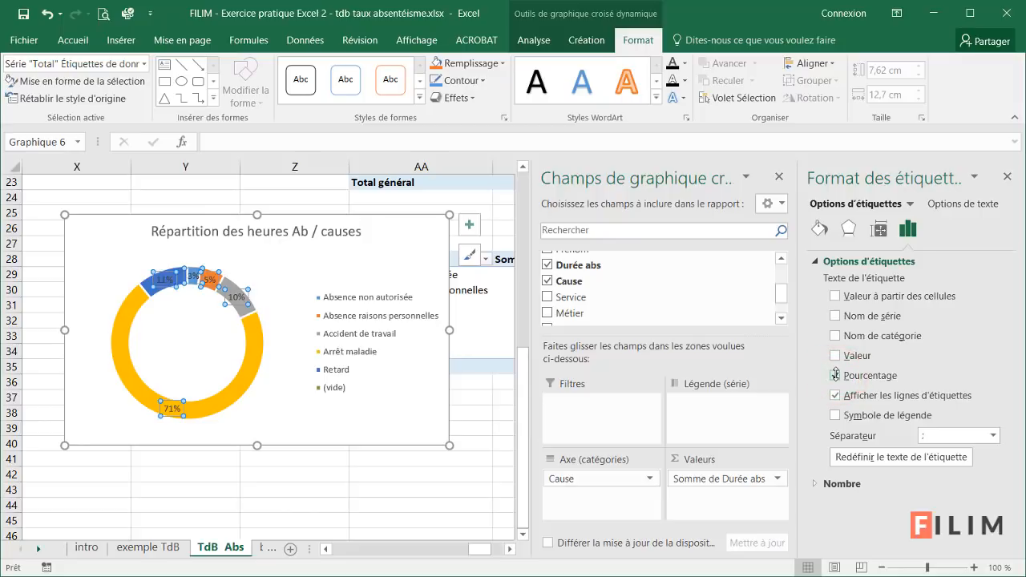
pyautogui.click(1008, 176)
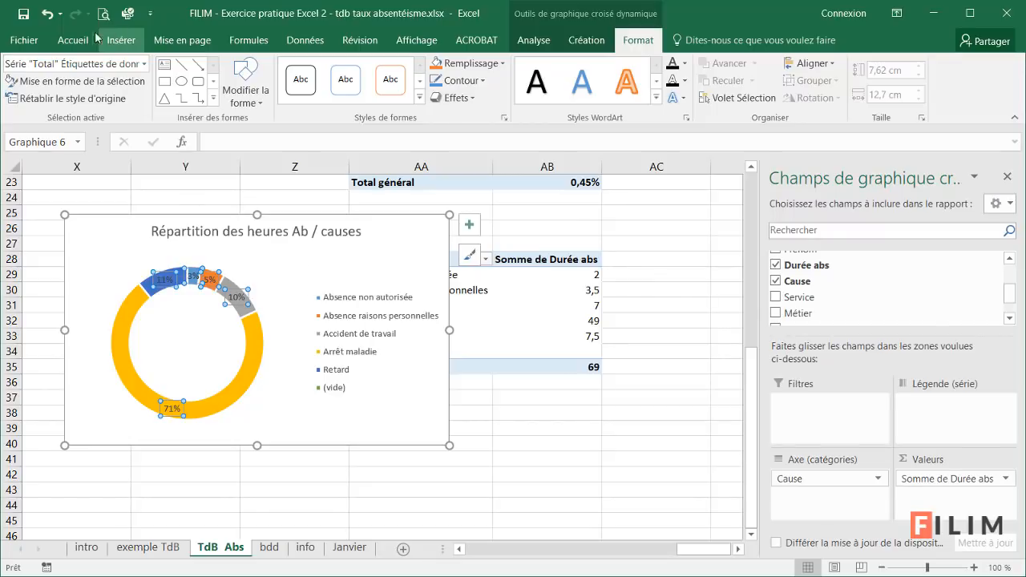
# Enlarge the doughnut chart's percentage labels to font size 11 and colour them white.
pyautogui.click(72, 40)
pyautogui.click(198, 70)
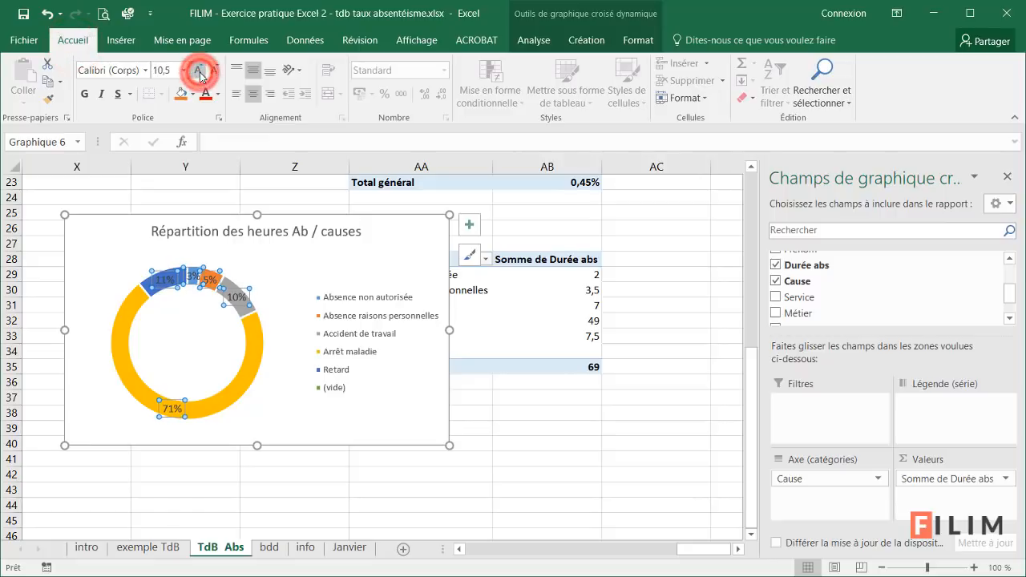
pyautogui.click(198, 70)
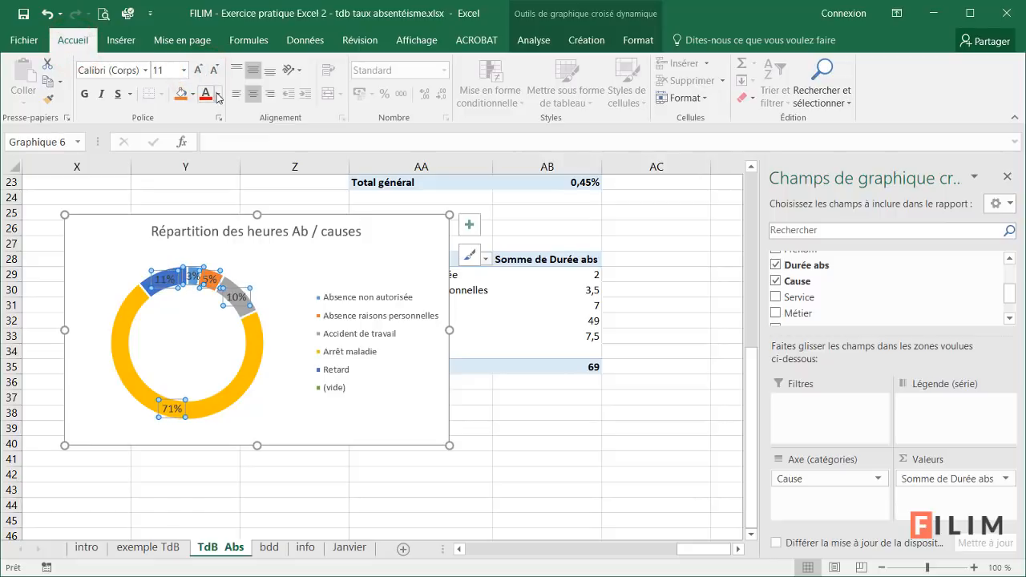
pyautogui.click(218, 97)
pyautogui.click(206, 143)
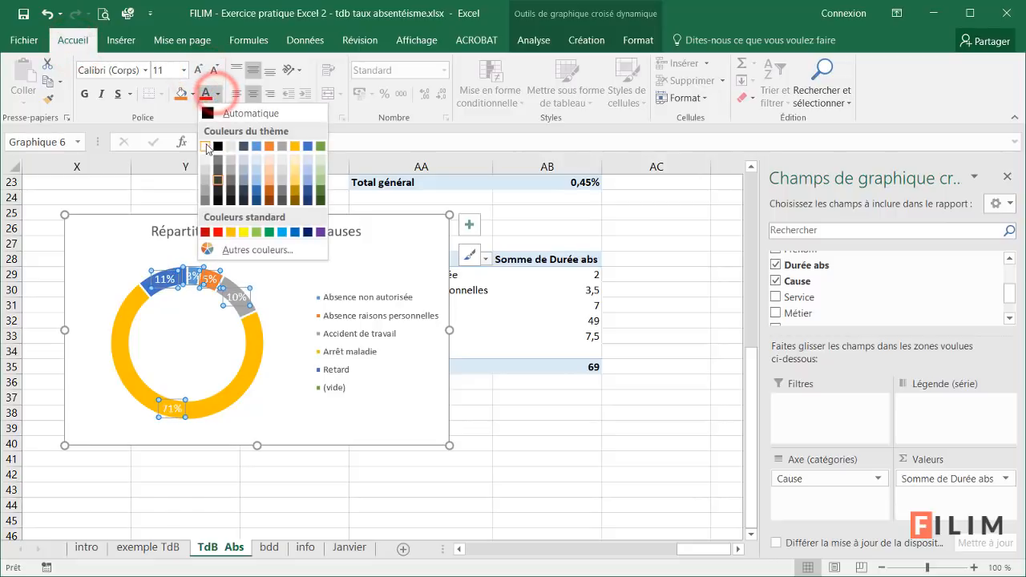
# Set the doughnut series' centre size (Taille du centre) to 65 %.
pyautogui.click(249, 363)
pyautogui.doubleClick(250, 363)
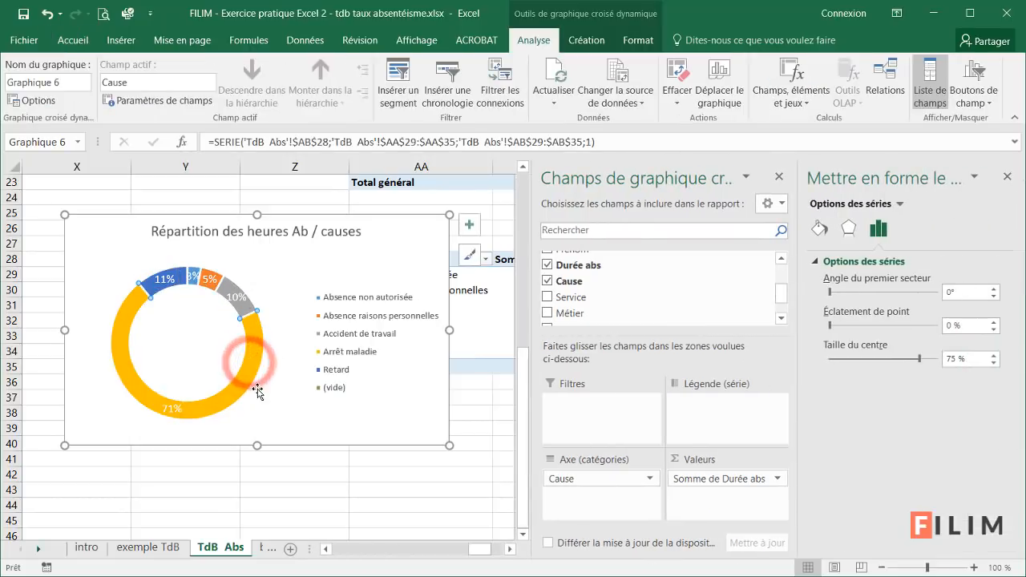
pyautogui.click(270, 398)
pyautogui.click(253, 377)
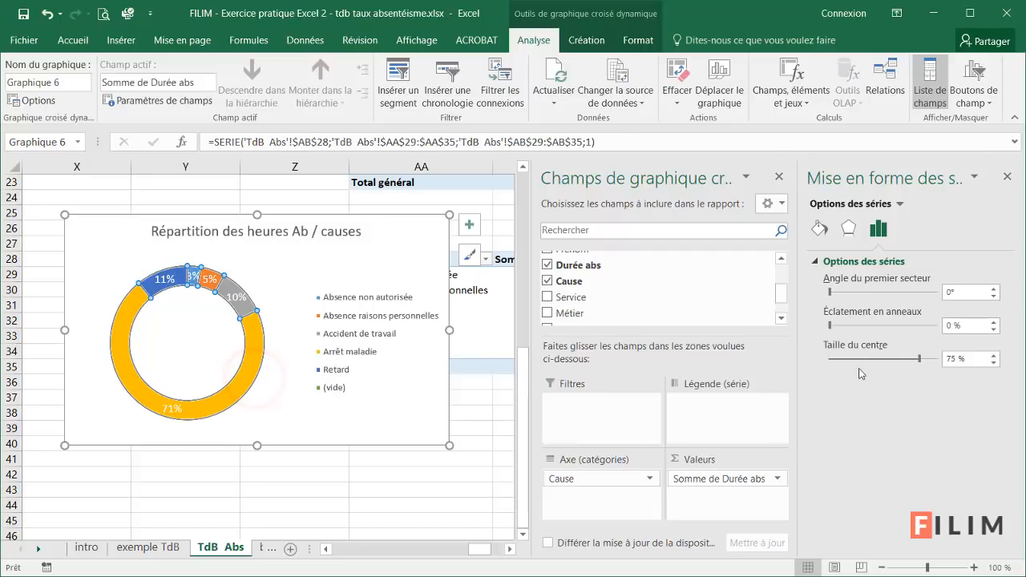
pyautogui.moveTo(894, 362)
pyautogui.mouseDown()
pyautogui.moveTo(877, 356)
pyautogui.moveTo(905, 362)
pyautogui.mouseUp()
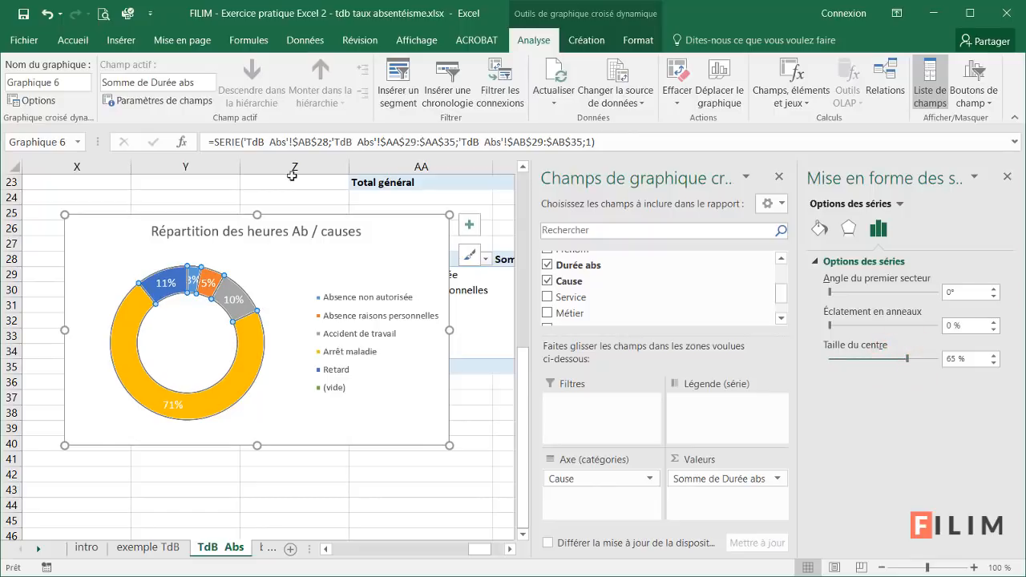
# Make the doughnut chart's percentage labels bold.
pyautogui.click(168, 284)
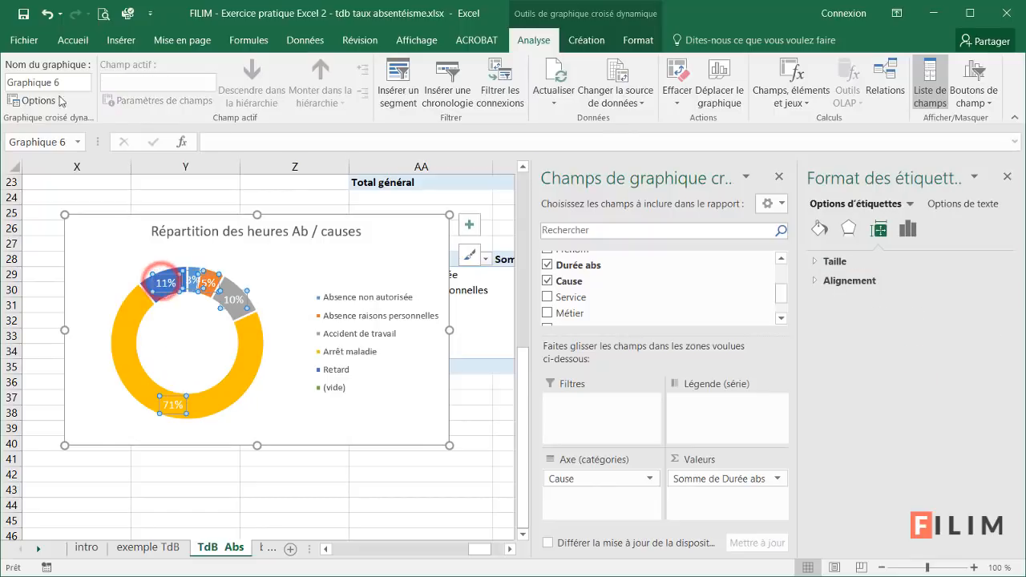
pyautogui.click(72, 40)
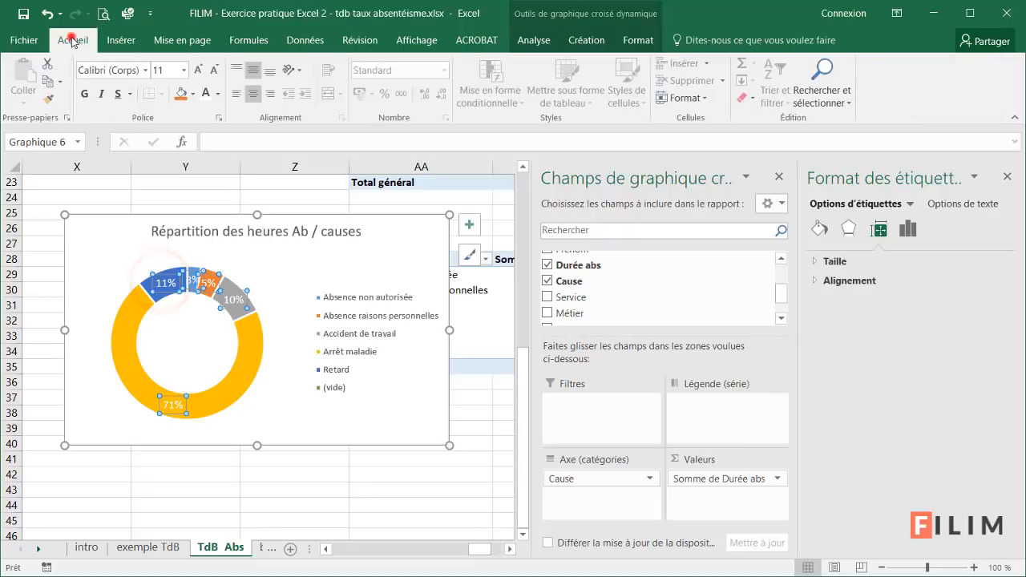
pyautogui.click(84, 94)
pyautogui.click(162, 190)
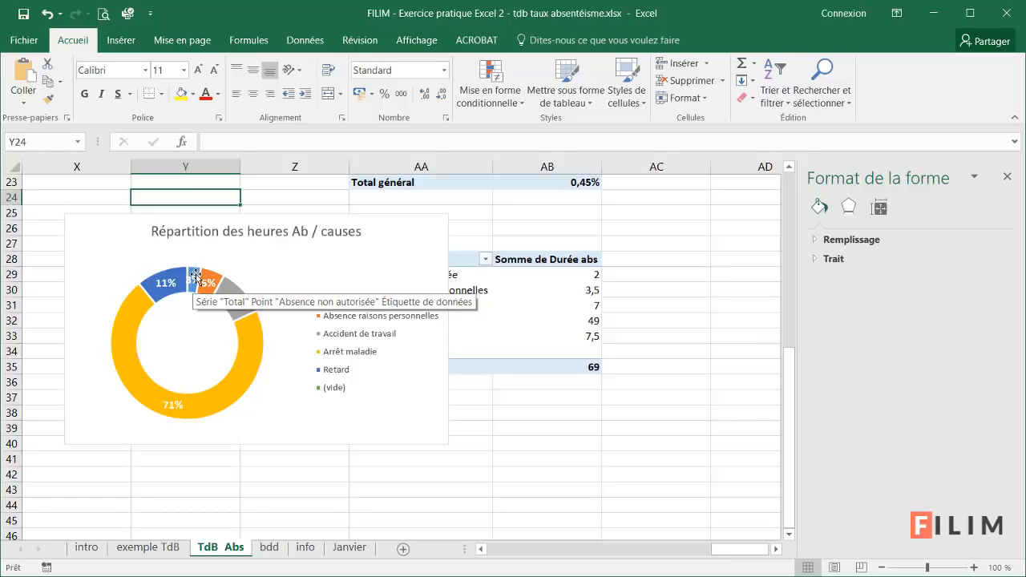
pyautogui.click(195, 278)
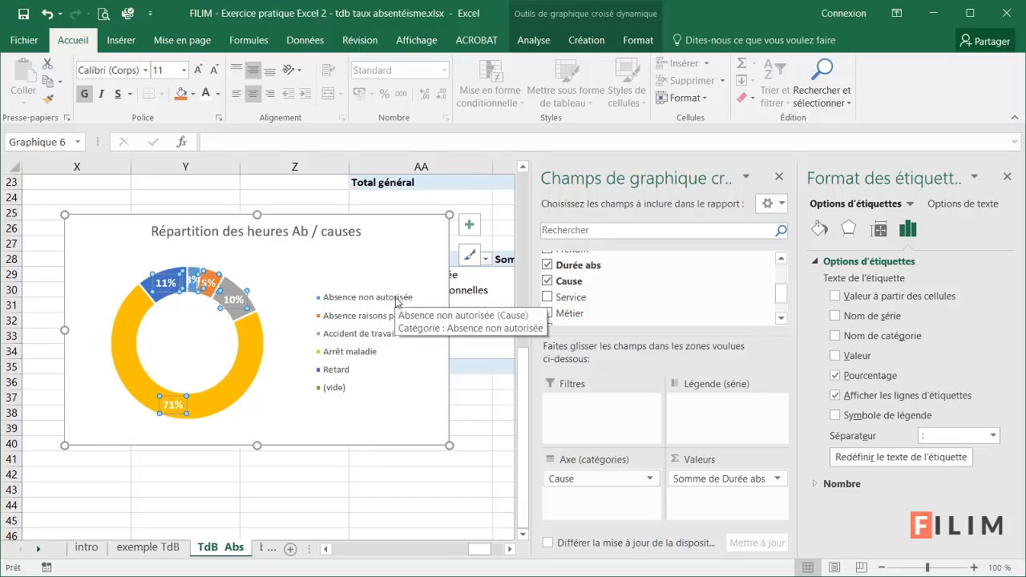
pyautogui.click(362, 475)
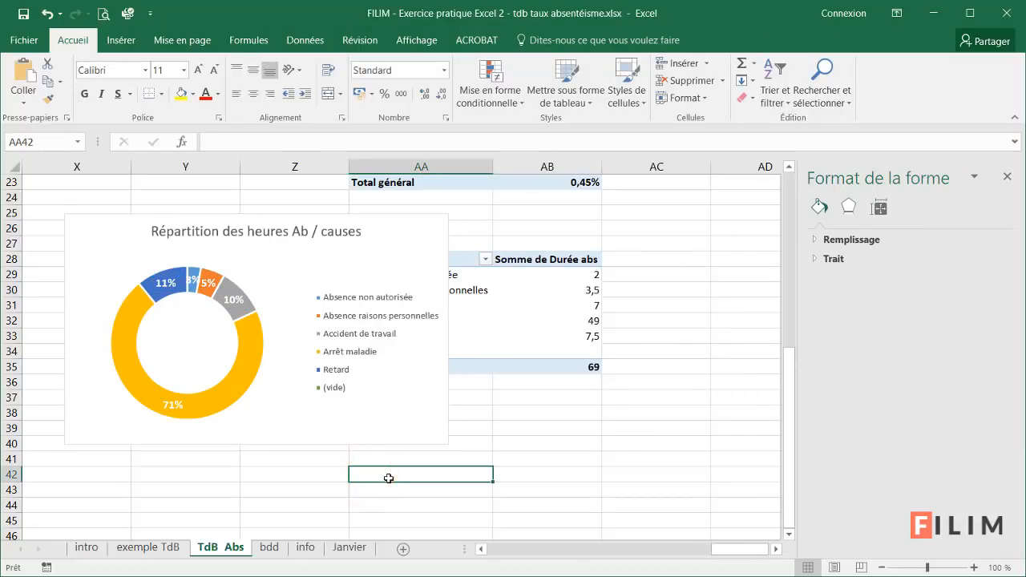
# Move the doughnut chart into column A, directly below the Classement des taux Abs / métier chart, and close the field list and format panes.
pyautogui.keyDown('ctrl'); pyautogui.scroll(-3, 388, 478); pyautogui.keyUp('ctrl')
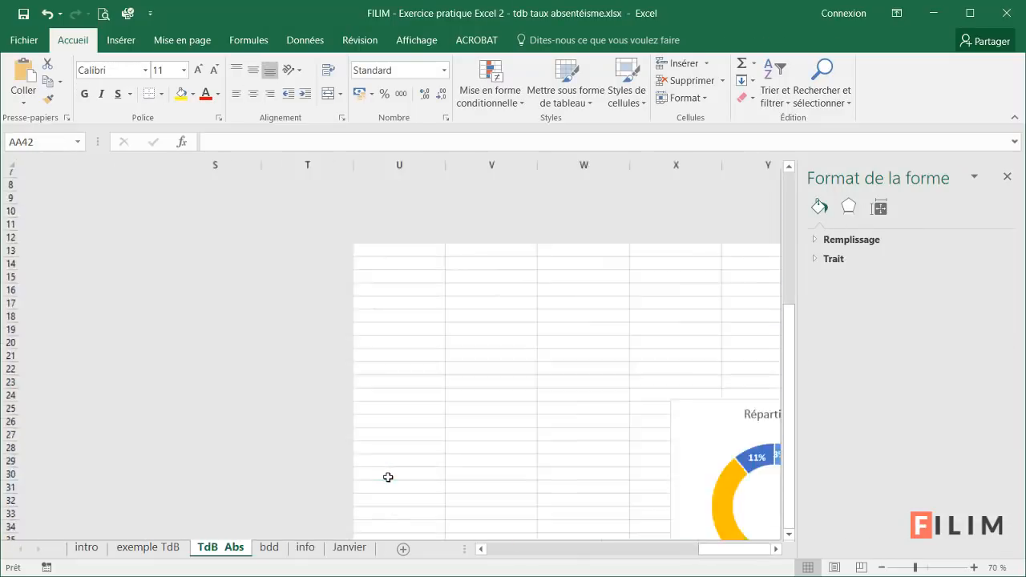
pyautogui.moveTo(411, 372); pyautogui.dragTo(20, 280)
pyautogui.moveTo(433, 550); pyautogui.dragTo(391, 553)
pyautogui.moveTo(457, 291); pyautogui.dragTo(96, 285)
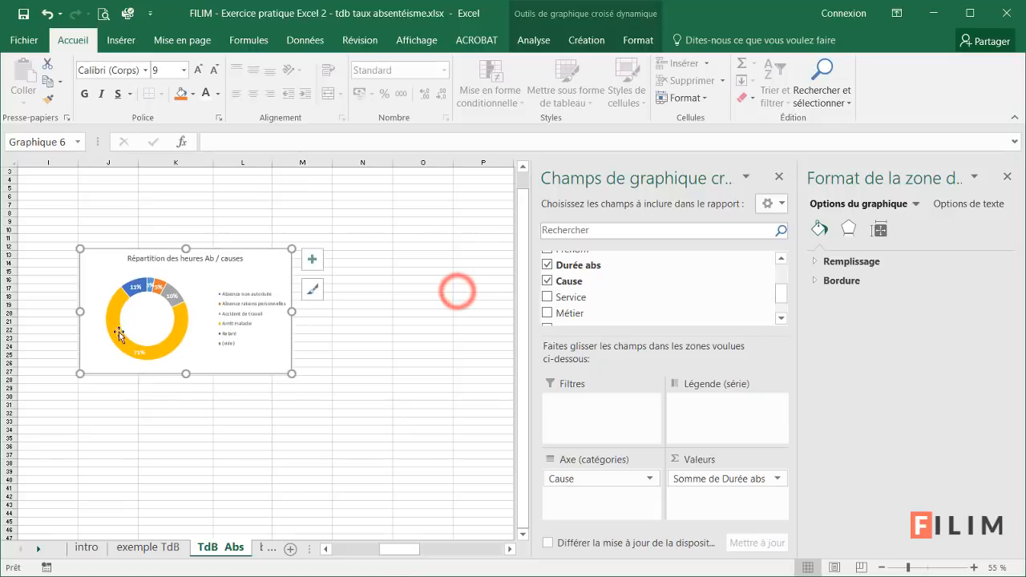
pyautogui.moveTo(397, 550)
pyautogui.mouseDown()
pyautogui.moveTo(341, 534)
pyautogui.moveTo(389, 550)
pyautogui.mouseUp()
pyautogui.click(206, 278)
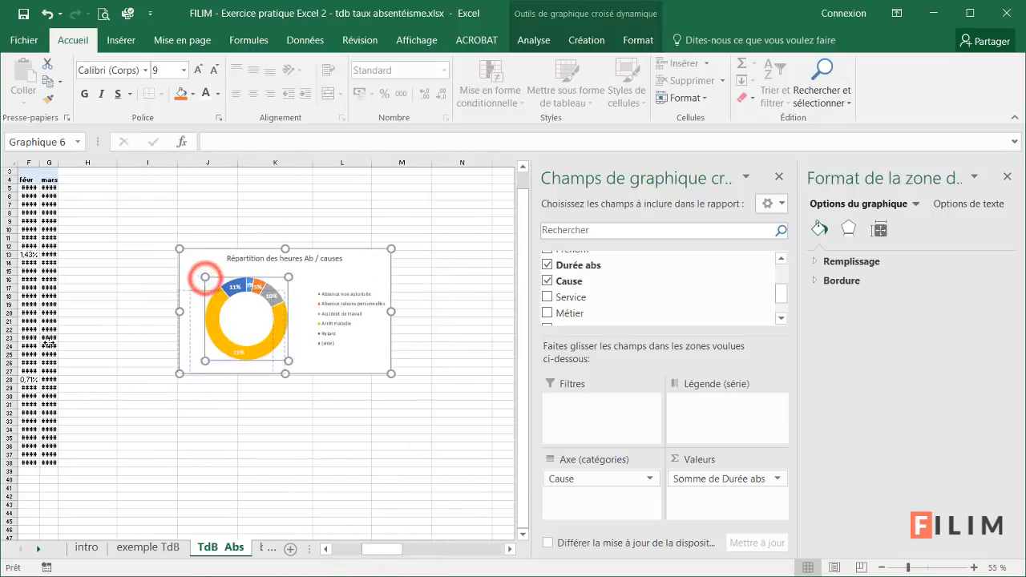
pyautogui.moveTo(192, 271); pyautogui.dragTo(134, 322)
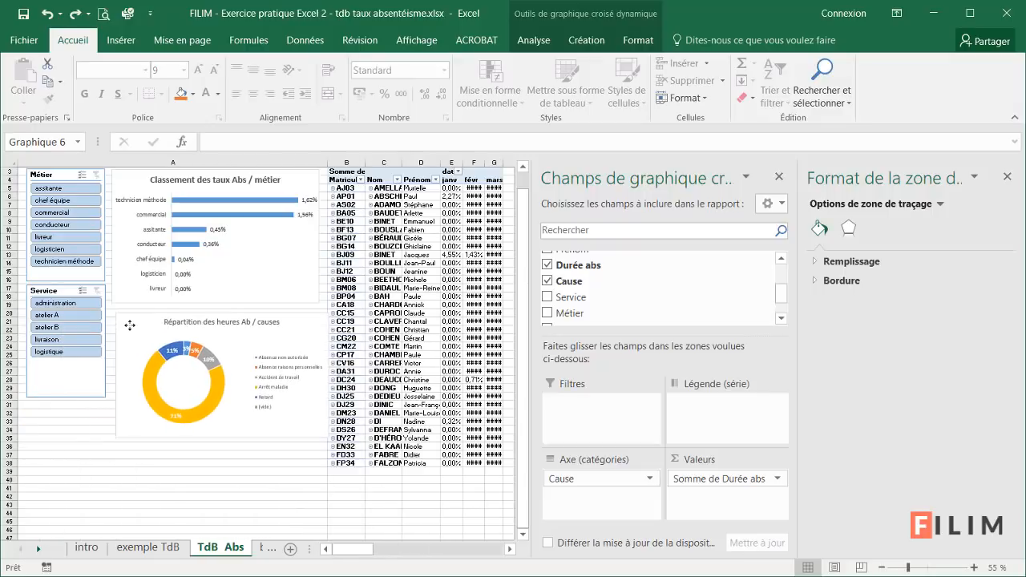
pyautogui.click(778, 176)
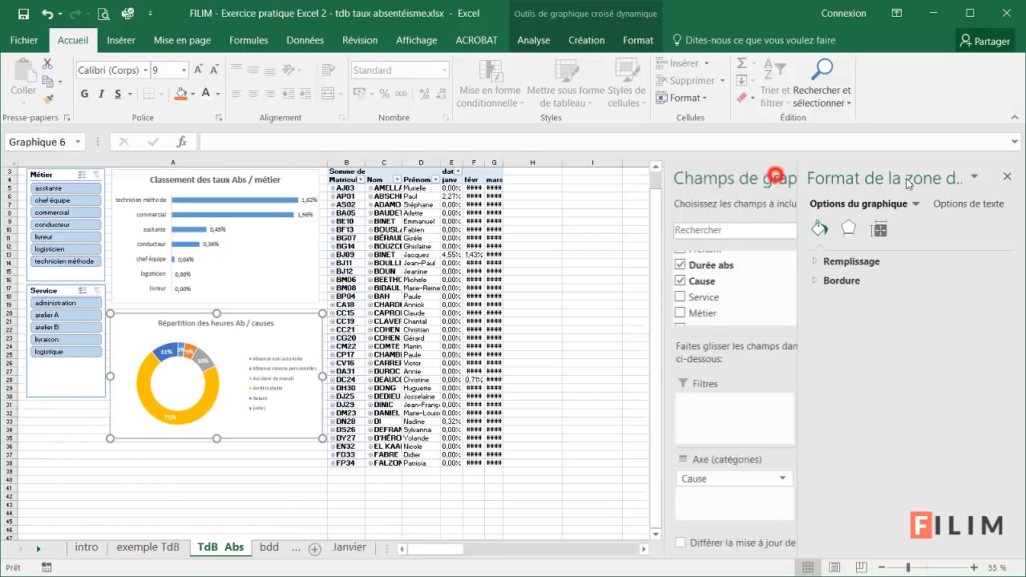
pyautogui.click(1006, 176)
pyautogui.click(632, 263)
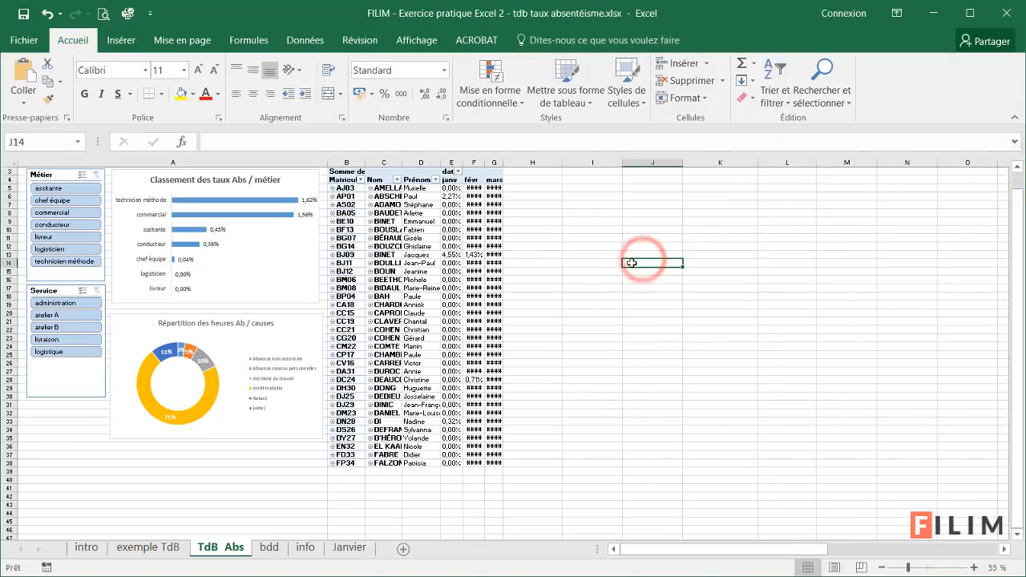
# Widen the Matricule, Nom and Prénom columns of the employee pivot table.
pyautogui.scroll(2, 280, 367)
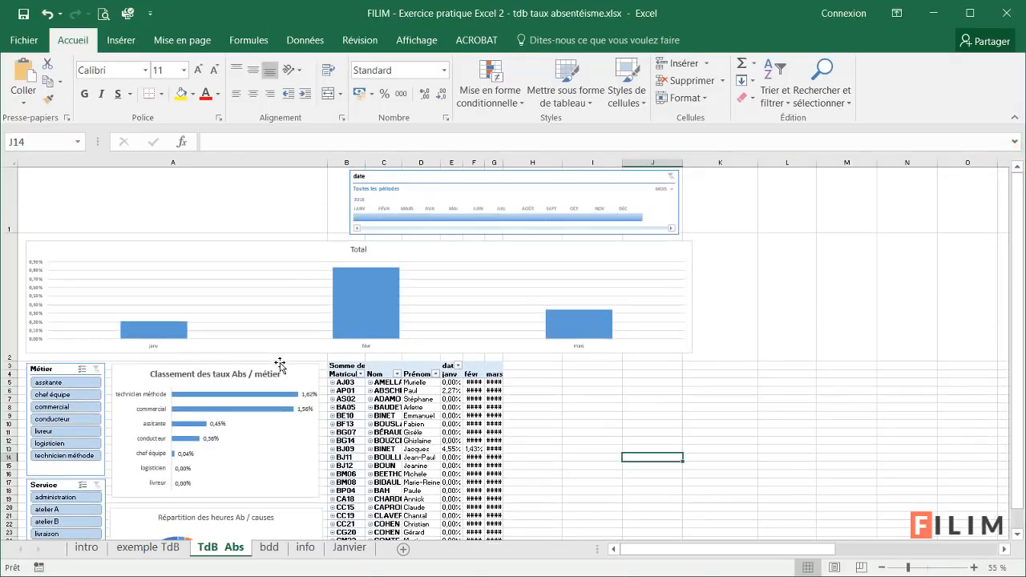
pyautogui.click(678, 397)
pyautogui.scroll(3, 481, 428)
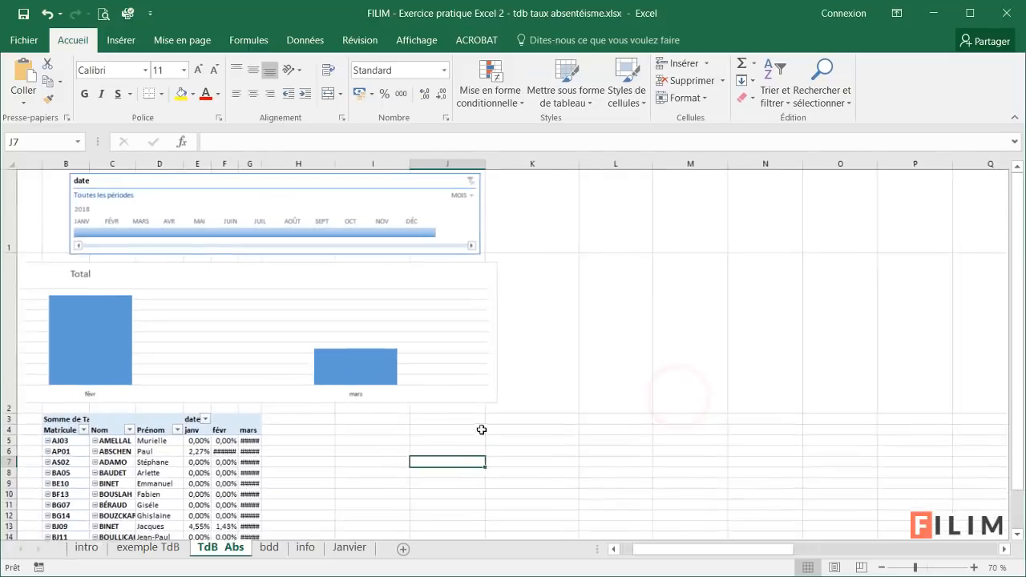
pyautogui.moveTo(719, 543); pyautogui.dragTo(694, 542)
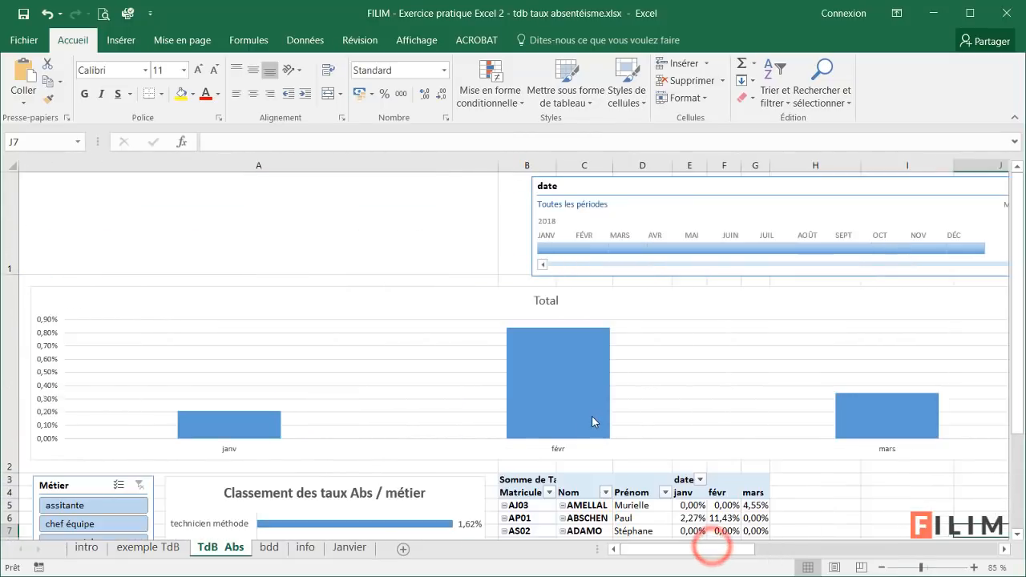
pyautogui.scroll(-1, 591, 415)
pyautogui.moveTo(613, 165); pyautogui.dragTo(703, 165)
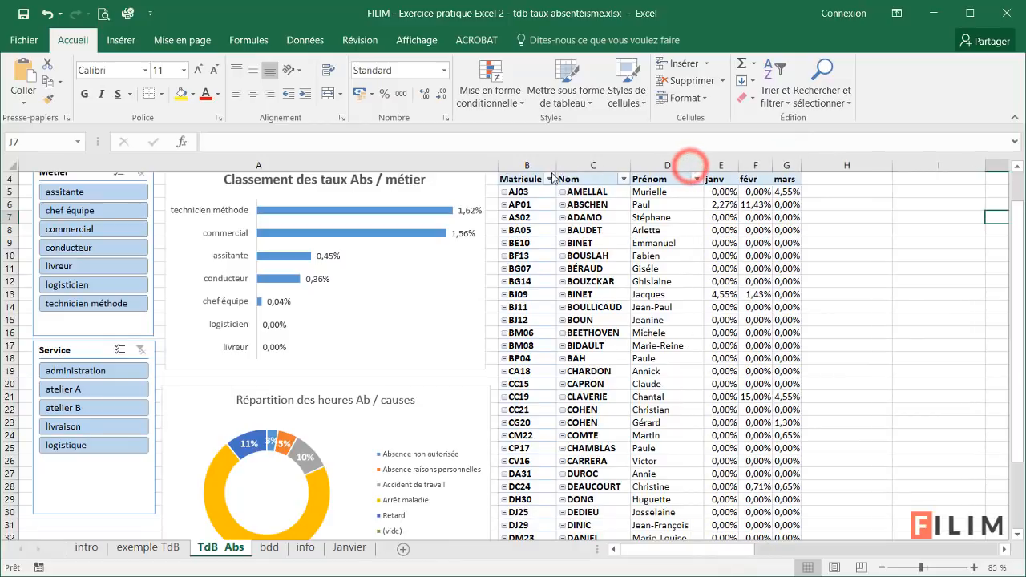
pyautogui.moveTo(555, 166); pyautogui.dragTo(567, 166)
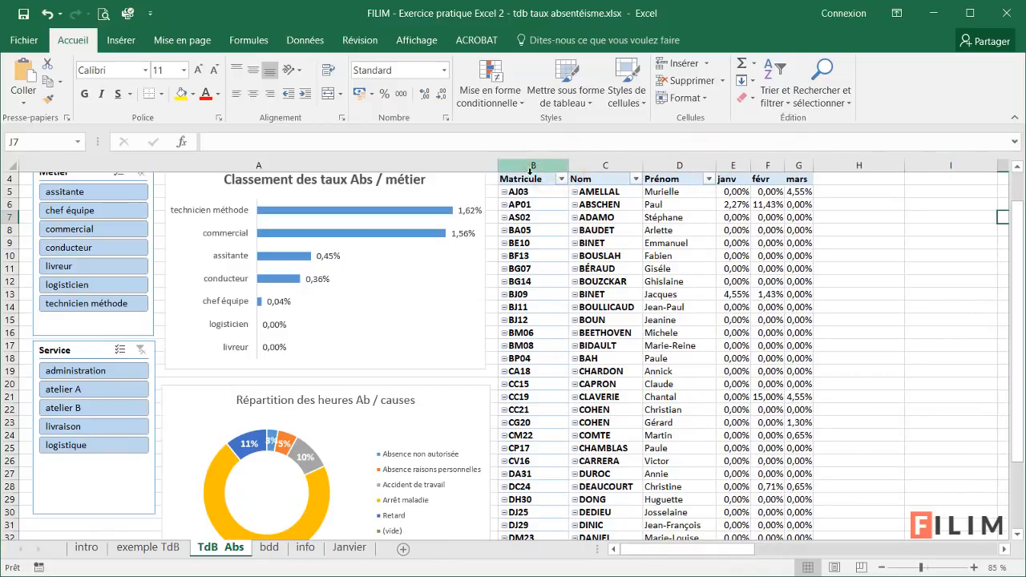
# Remove the border of the Classement des taux Abs / métier chart by setting it to Aucun trait.
pyautogui.click(452, 333)
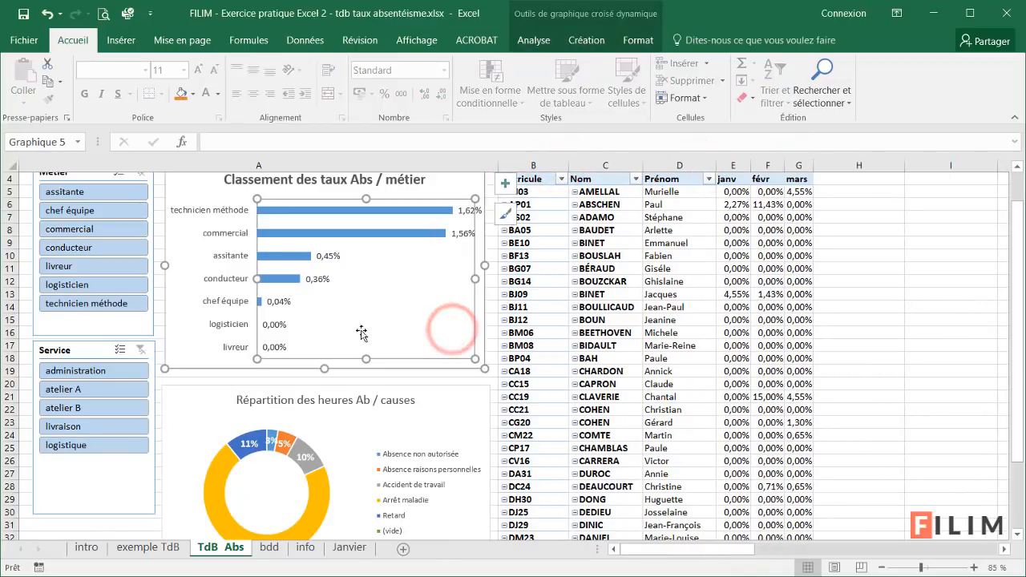
pyautogui.click(195, 349)
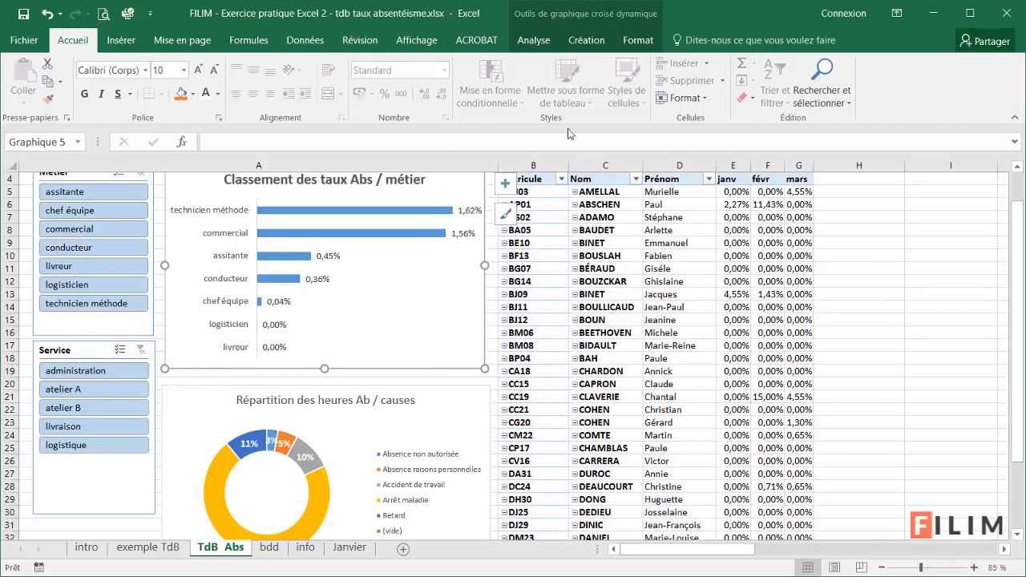
pyautogui.doubleClick(390, 368)
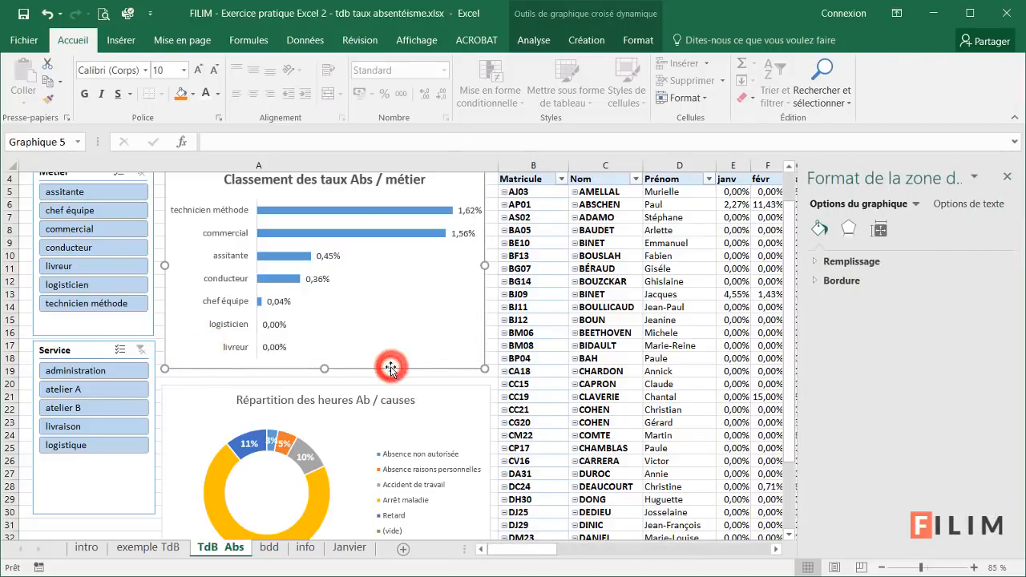
pyautogui.click(814, 282)
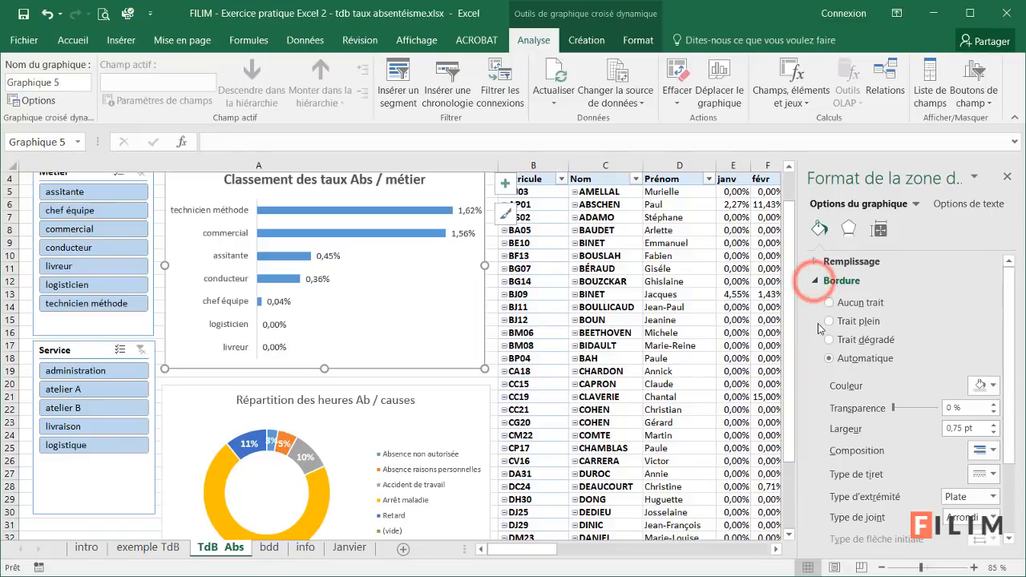
pyautogui.click(831, 304)
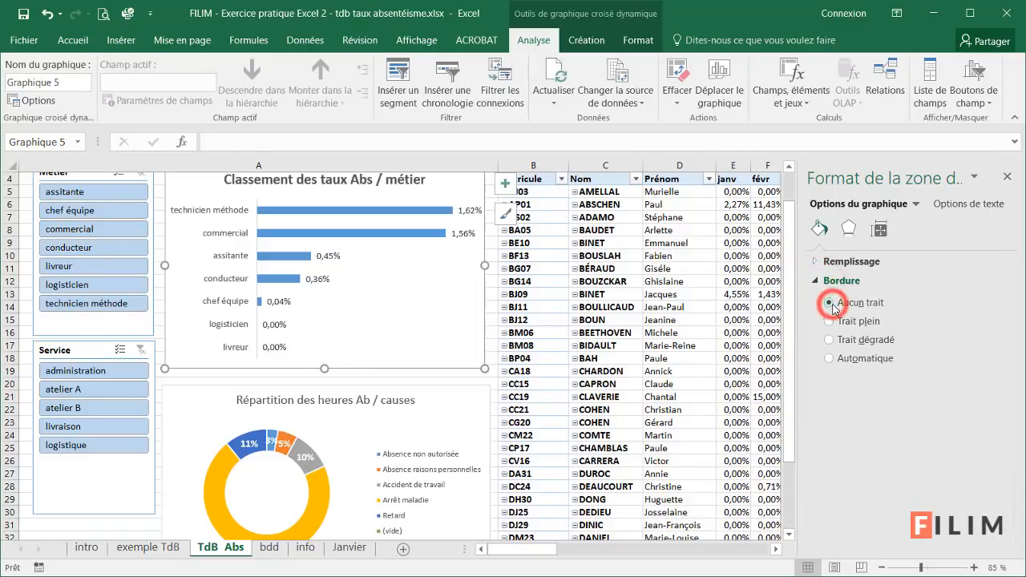
pyautogui.click(137, 524)
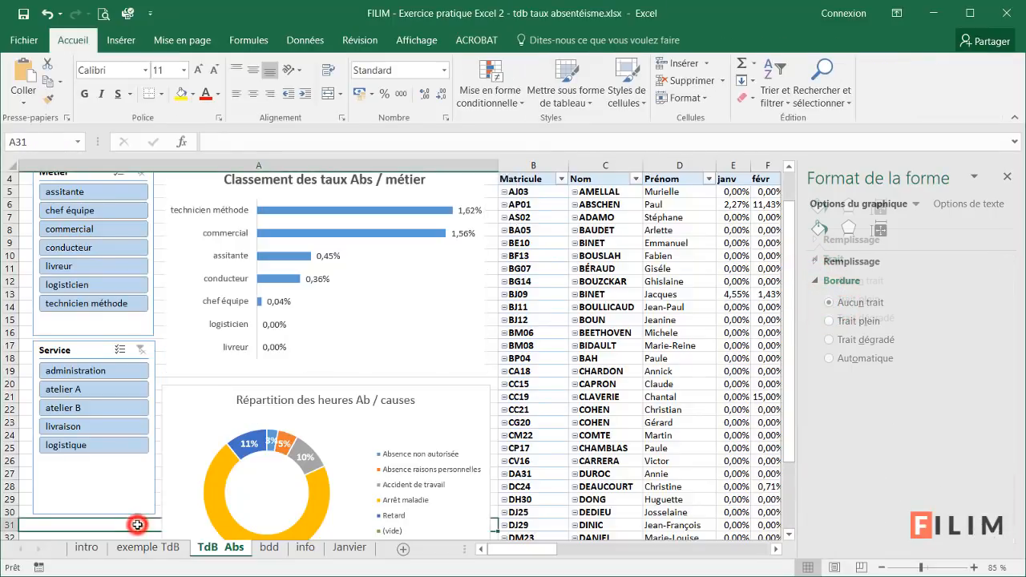
# Set the borders of the Répartition des heures Ab / causes doughnut chart and the monthly Total column chart to Aucun trait.
pyautogui.click(193, 411)
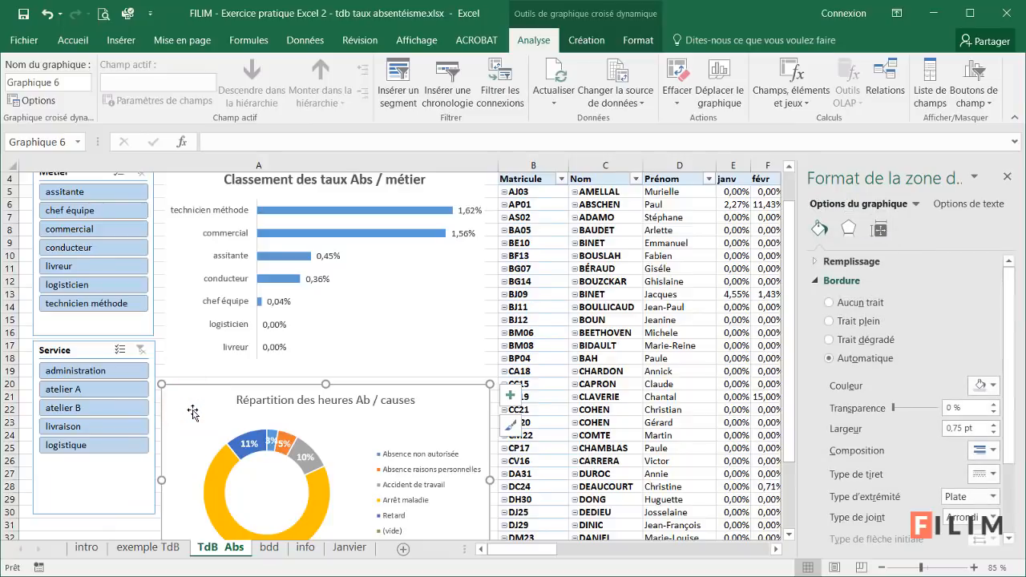
pyautogui.scroll(2, 289, 294)
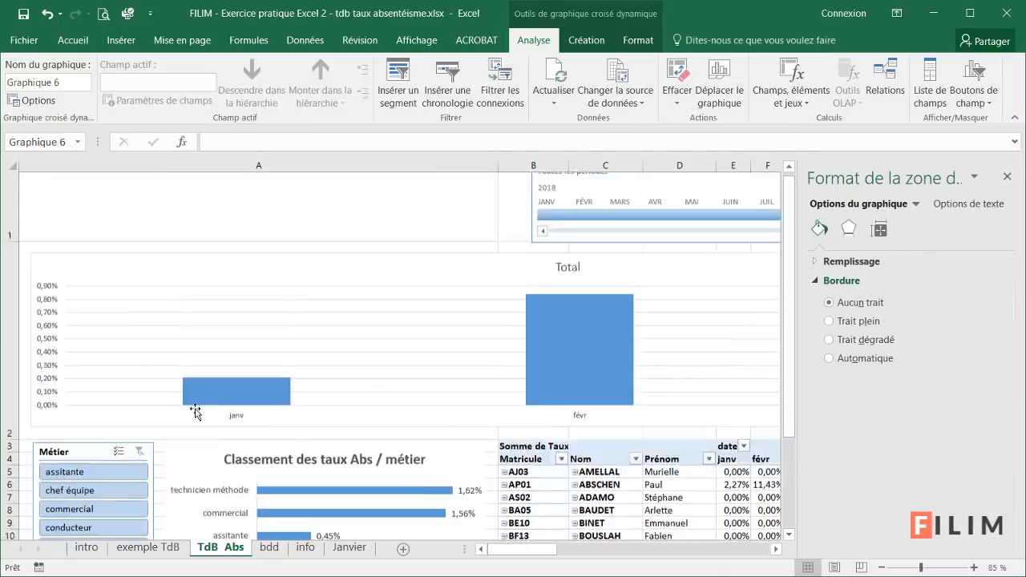
pyautogui.click(288, 290)
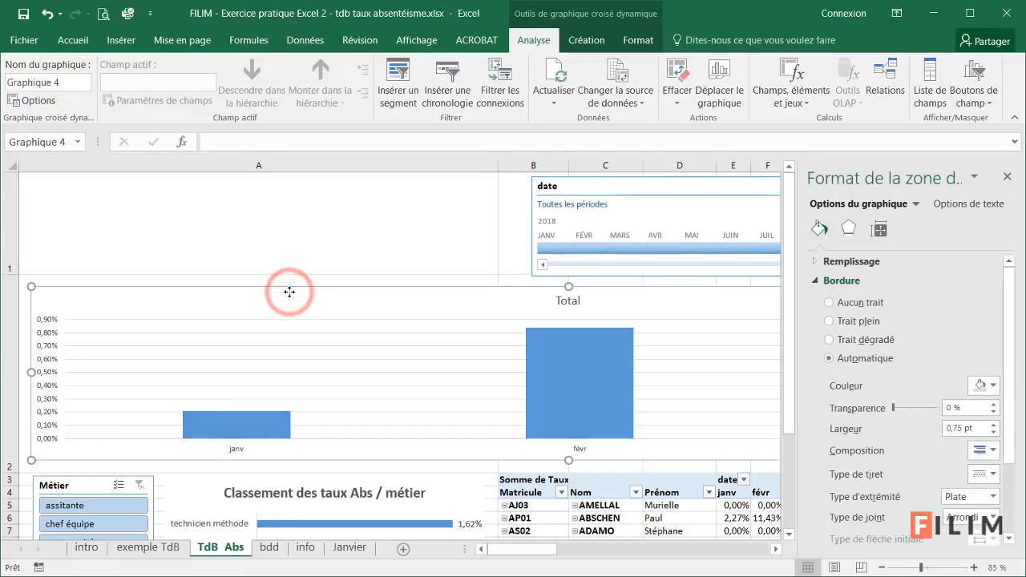
pyautogui.click(307, 256)
pyautogui.click(308, 257)
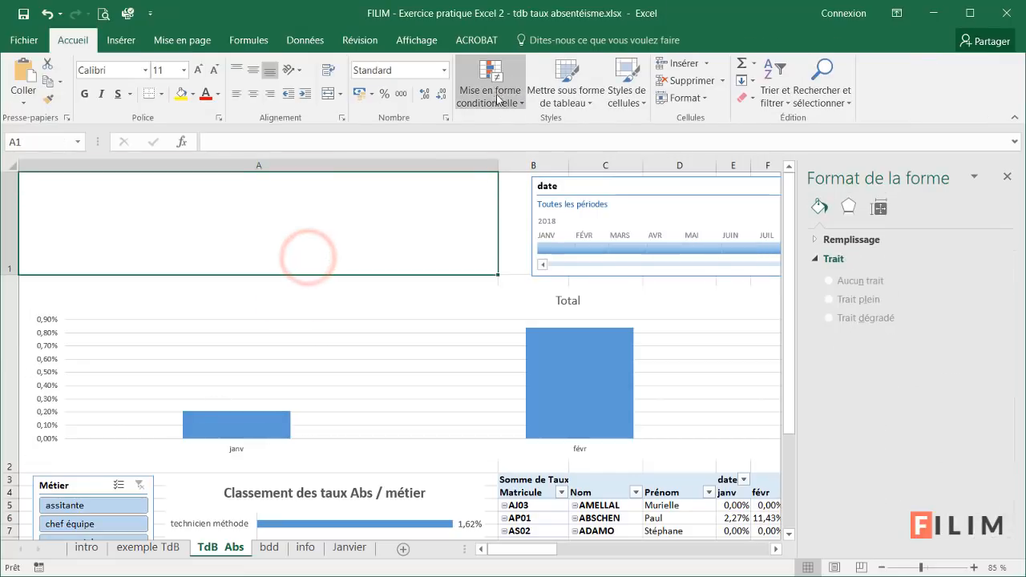
# Hide the gridlines (Quadrillage) on the TdB_Abs sheet and close the format pane.
pyautogui.click(417, 41)
pyautogui.click(218, 95)
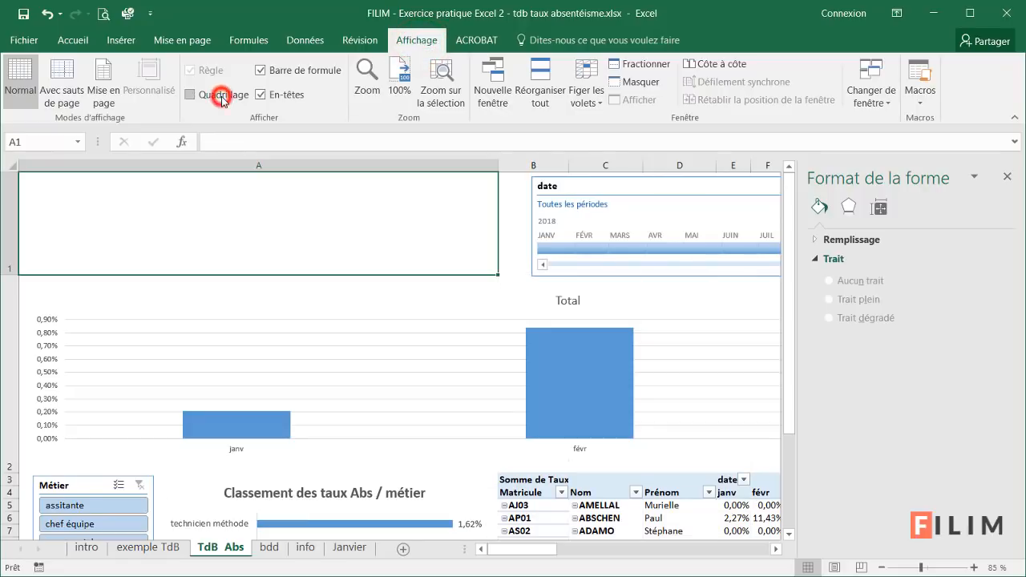
pyautogui.click(510, 227)
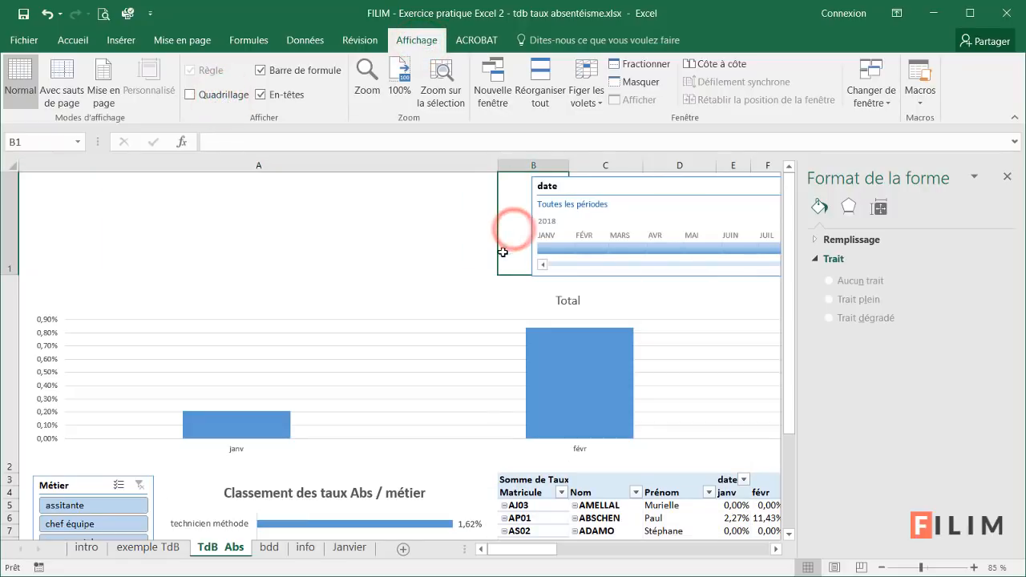
pyautogui.keyDown('ctrl'); pyautogui.scroll(-3, 437, 373); pyautogui.keyUp('ctrl')
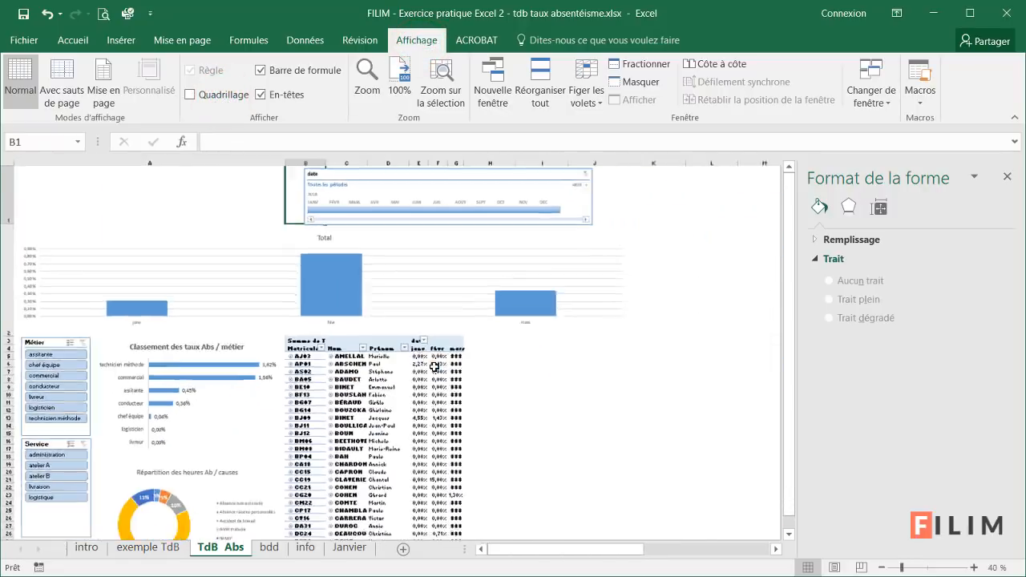
pyautogui.click(463, 362)
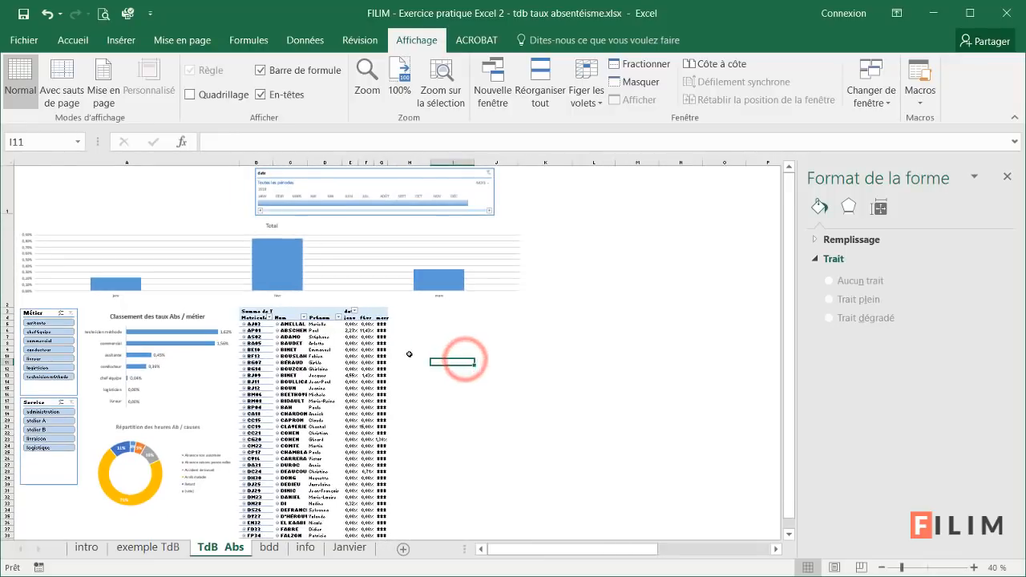
pyautogui.click(1008, 177)
pyautogui.keyDown('ctrl'); pyautogui.scroll(2, 266, 323); pyautogui.keyUp('ctrl')
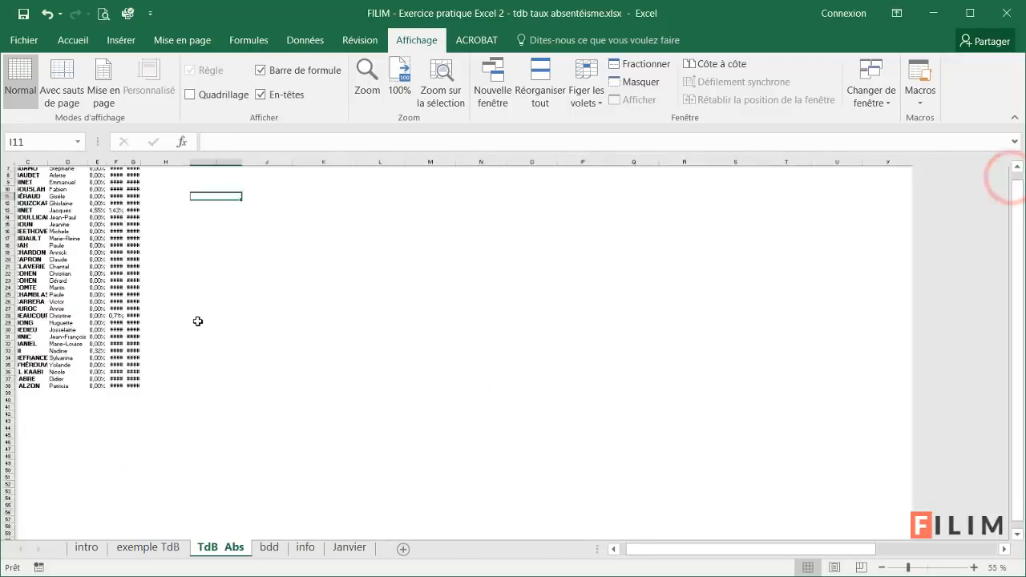
pyautogui.moveTo(751, 549); pyautogui.dragTo(716, 549)
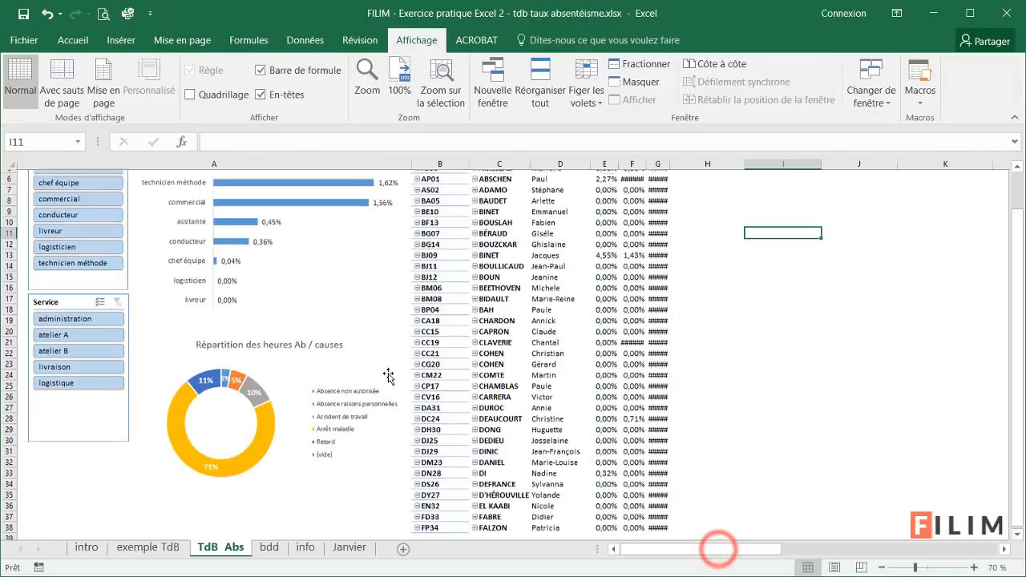
pyautogui.scroll(2, 387, 373)
# Insert a blue outlined WordArt text and place it in cell A1, above the monthly Total chart.
pyautogui.click(117, 44)
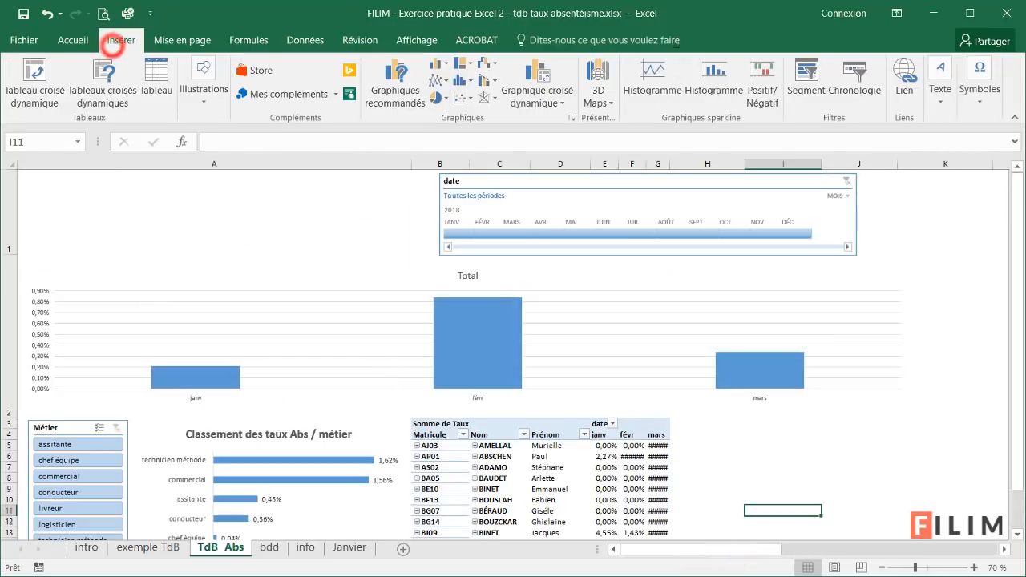
pyautogui.click(947, 80)
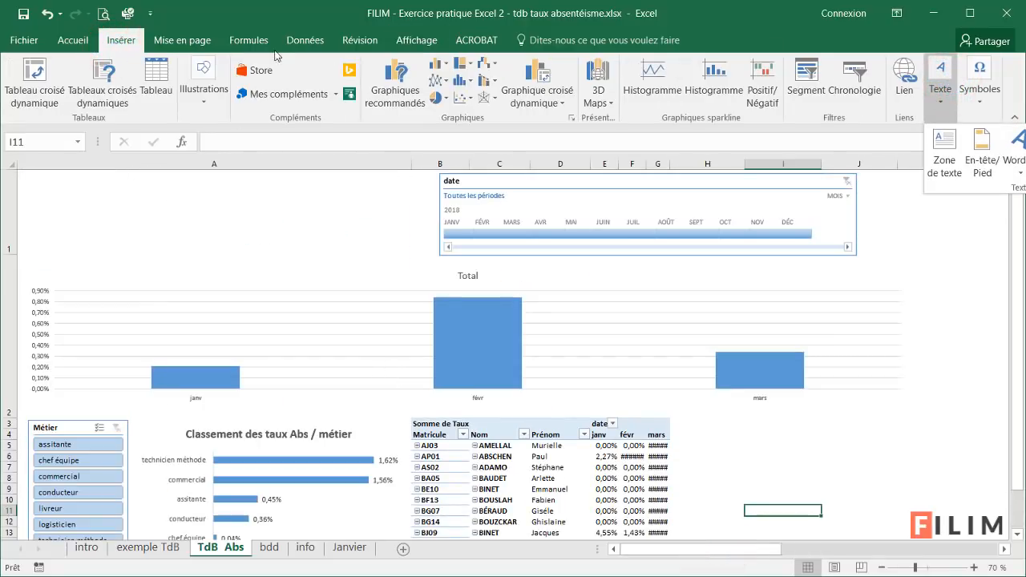
pyautogui.click(80, 42)
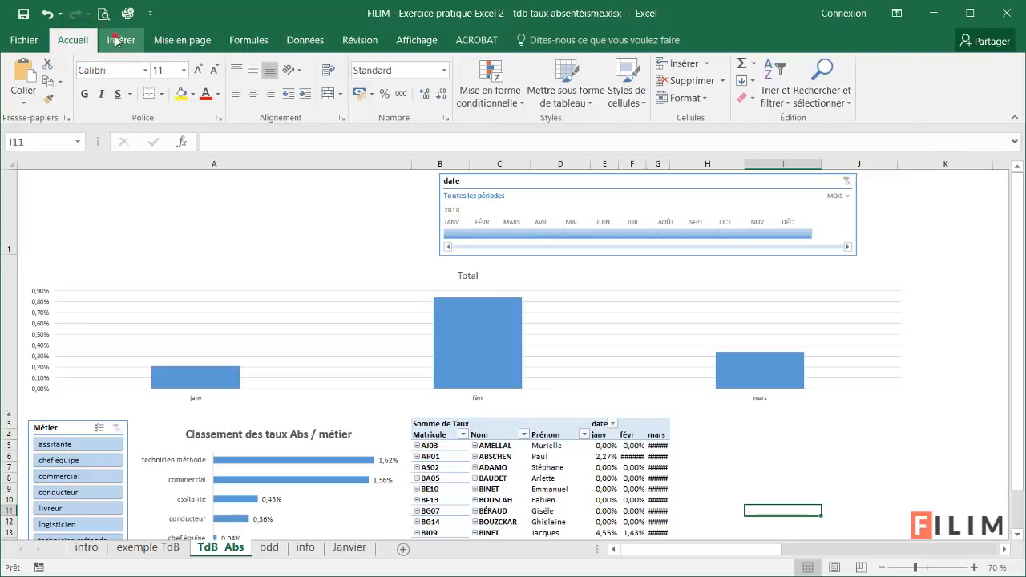
pyautogui.click(117, 41)
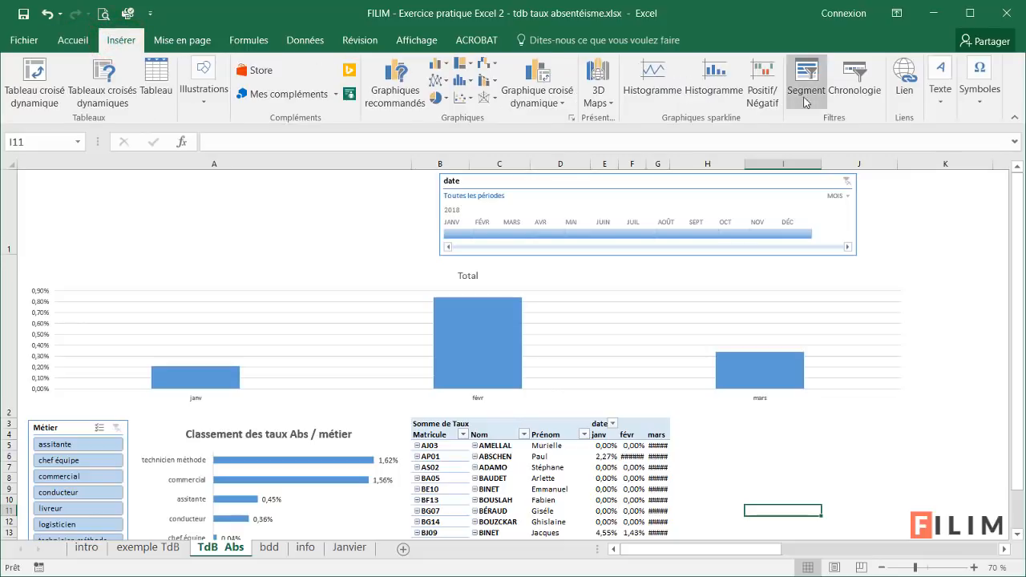
pyautogui.click(940, 90)
pyautogui.click(1011, 152)
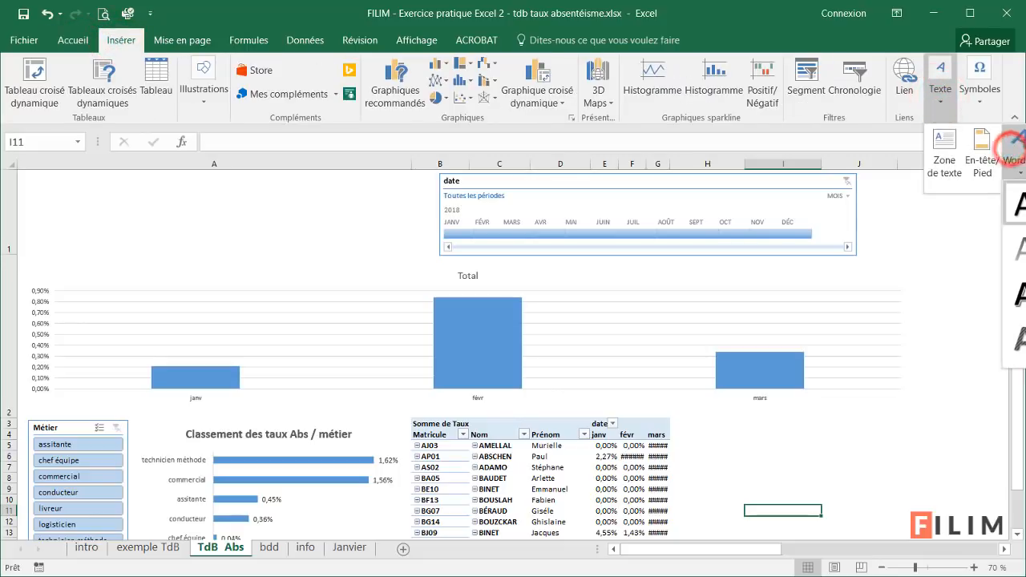
pyautogui.click(1025, 294)
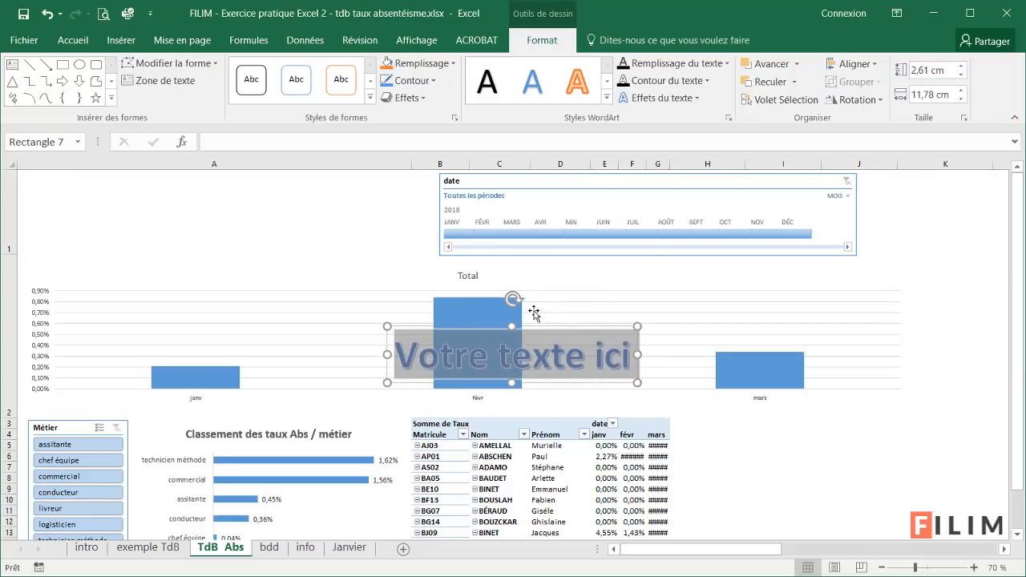
pyautogui.moveTo(492, 327); pyautogui.dragTo(121, 179)
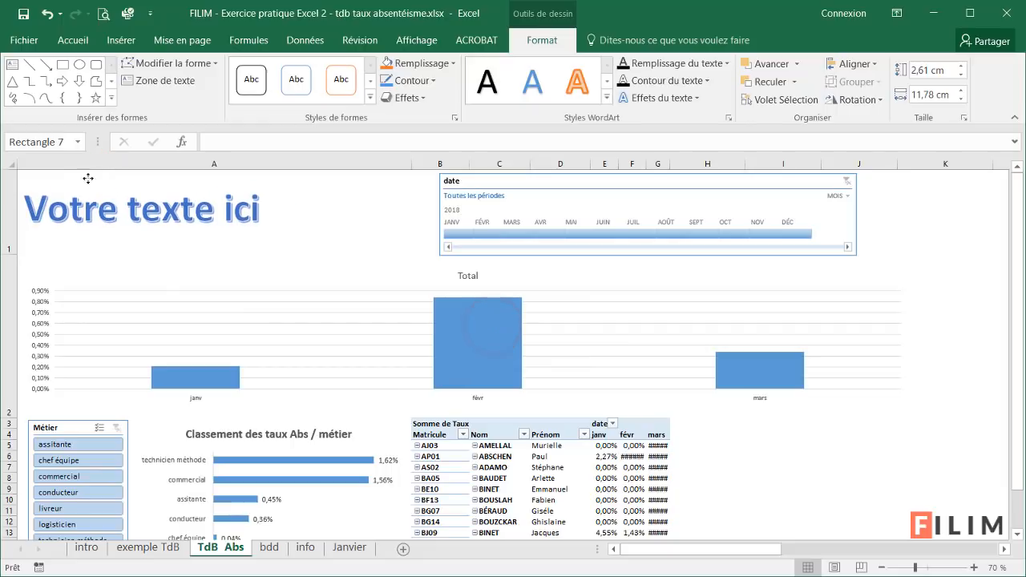
# Replace the WordArt placeholder text with "Suivi et analyse de".
pyautogui.click(107, 201)
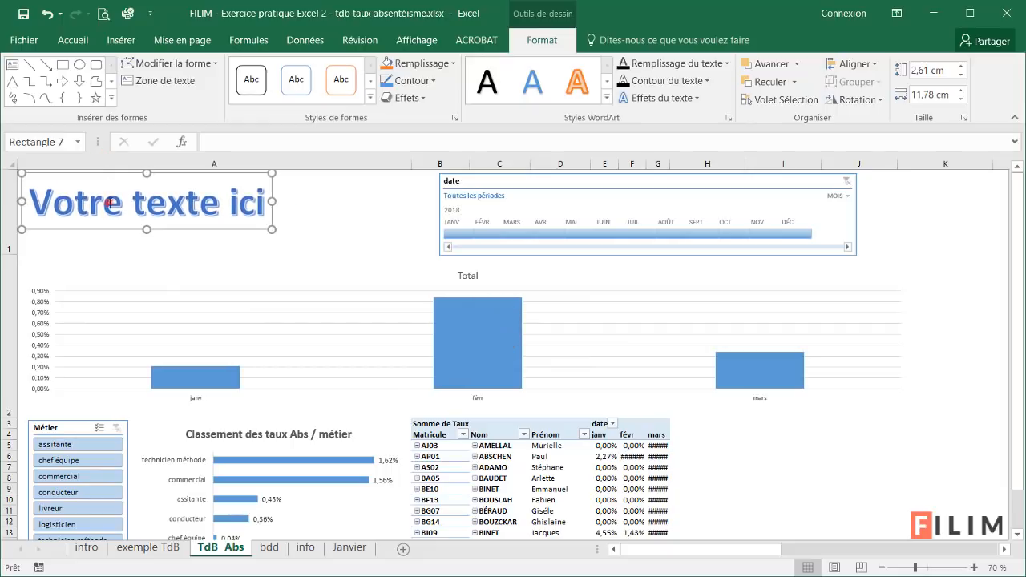
pyautogui.doubleClick(110, 206)
pyautogui.tripleClick(109, 206)
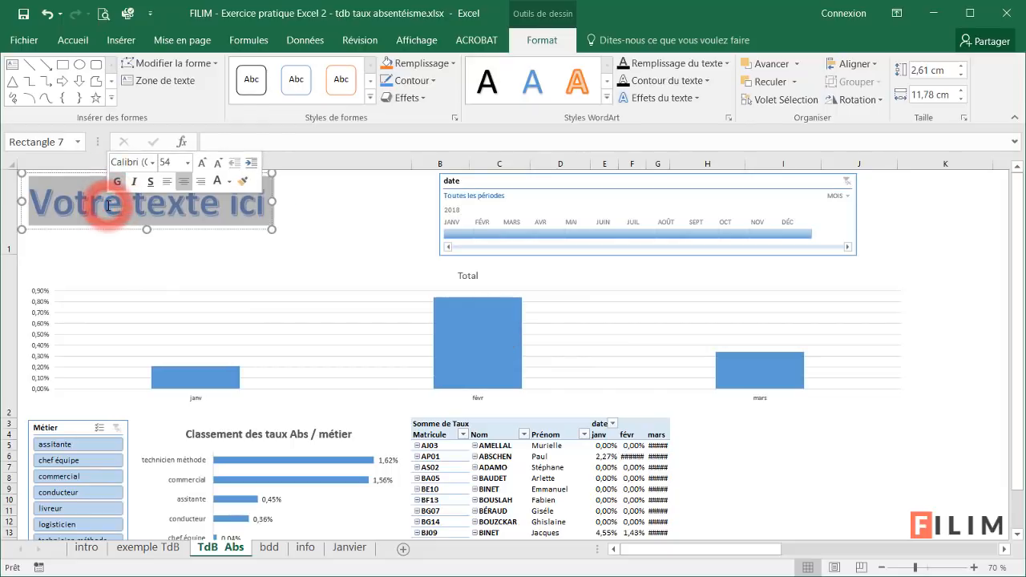
pyautogui.write('Suivi et ')
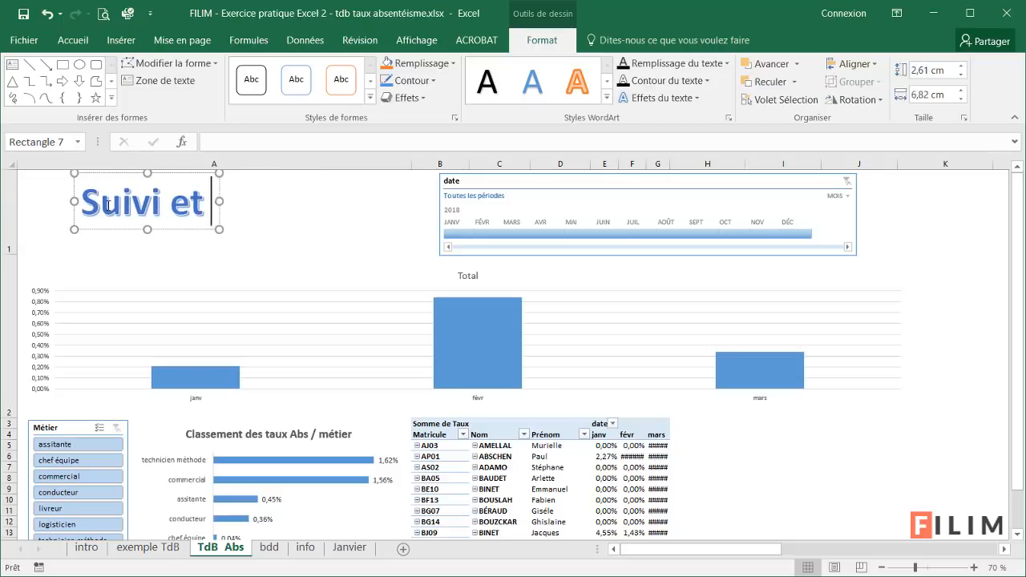
pyautogui.write('analyse des')
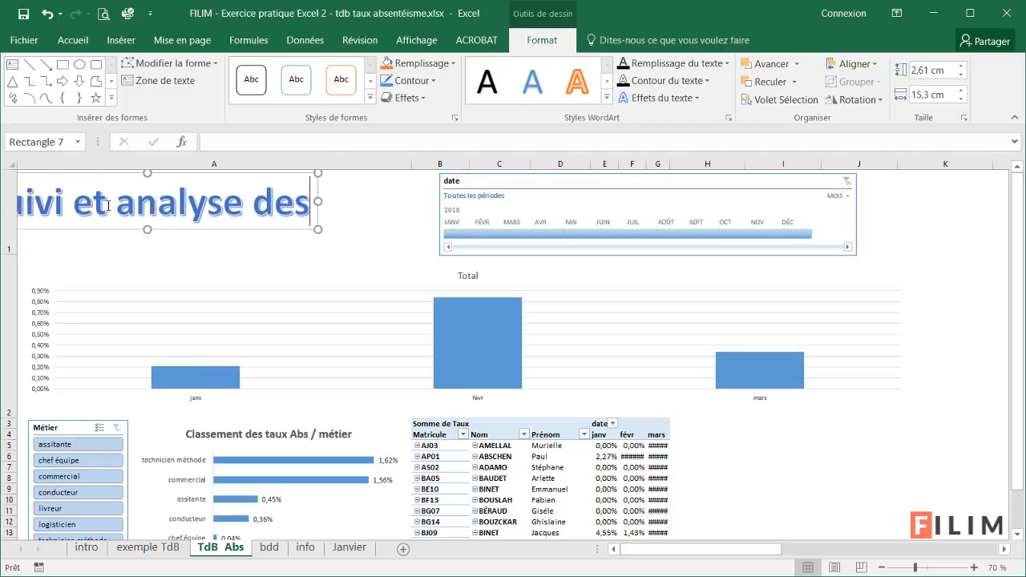
pyautogui.press('BackSpace')
pyautogui.press('BackSpace')
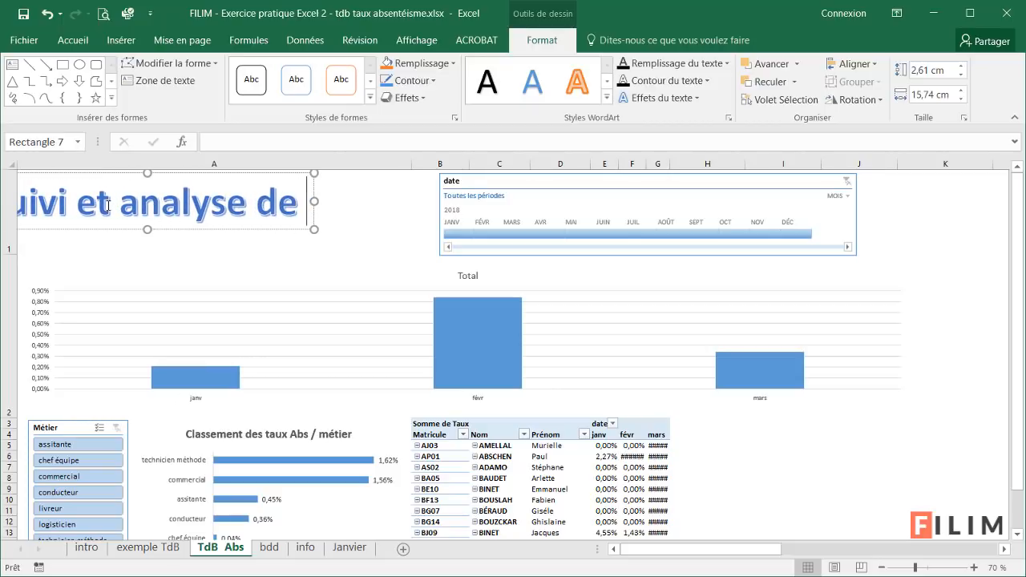
# Add a second line to the WordArt title reading "l'absentéïsme non prévu".
pyautogui.press('Return')
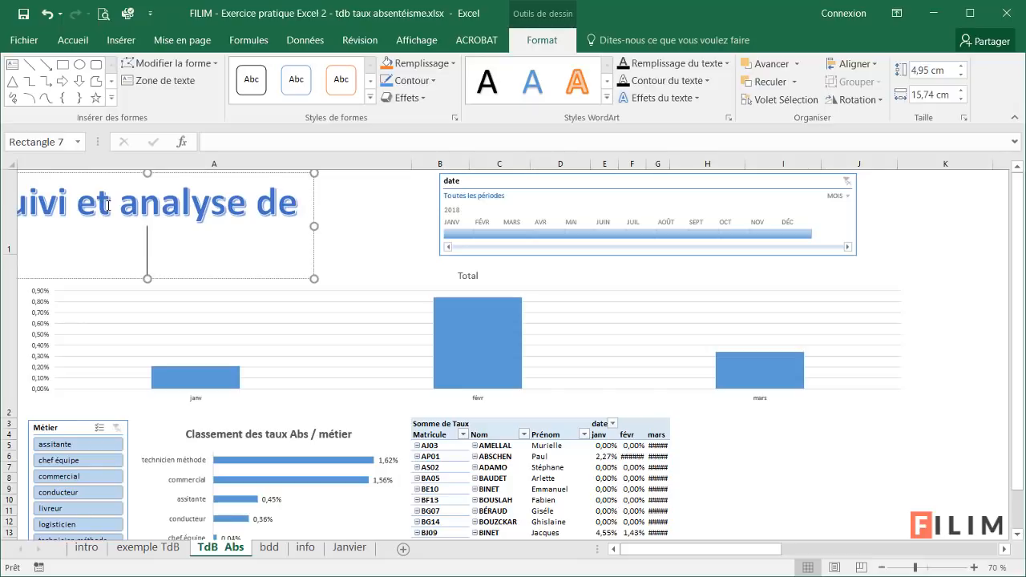
pyautogui.write("l'absen")
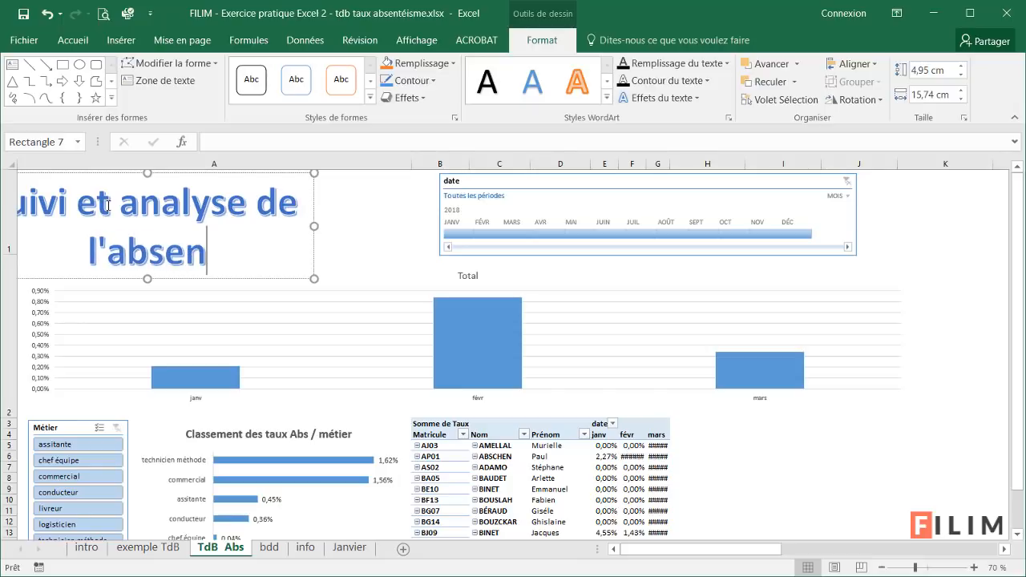
pyautogui.write('téïsme ')
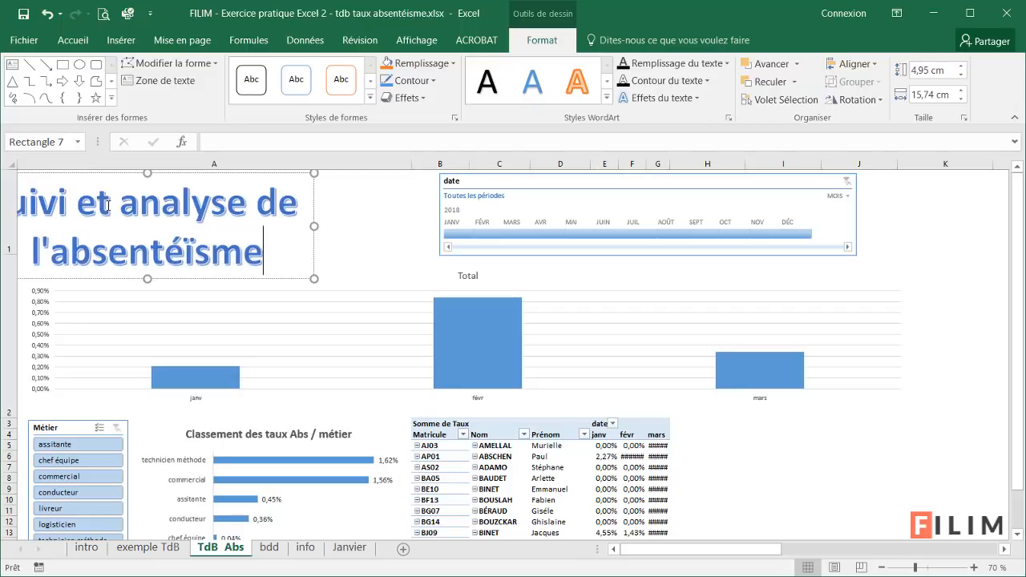
pyautogui.write('nopn')
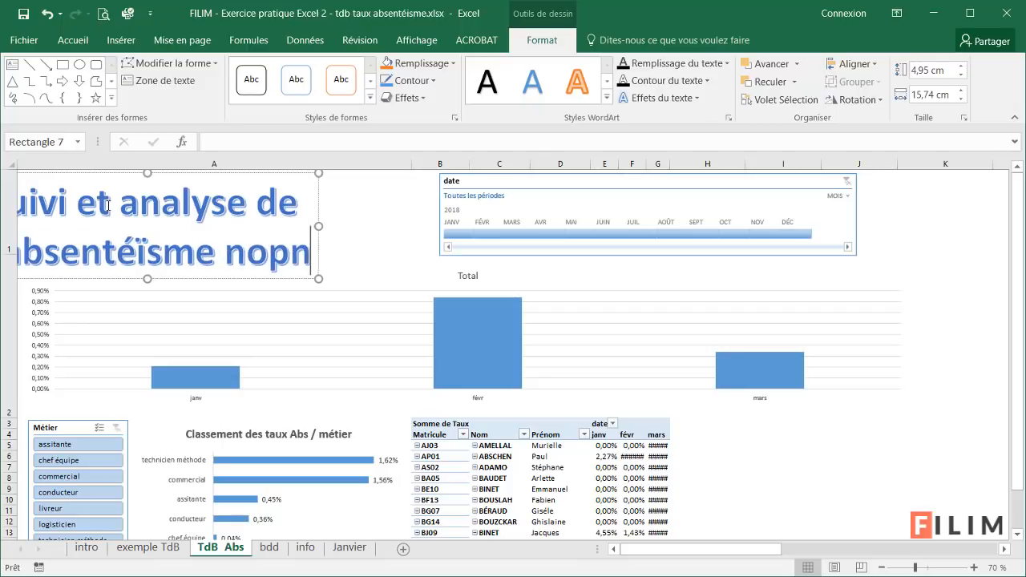
pyautogui.press('BackSpace')
pyautogui.press('BackSpace')
pyautogui.write('n prévu')
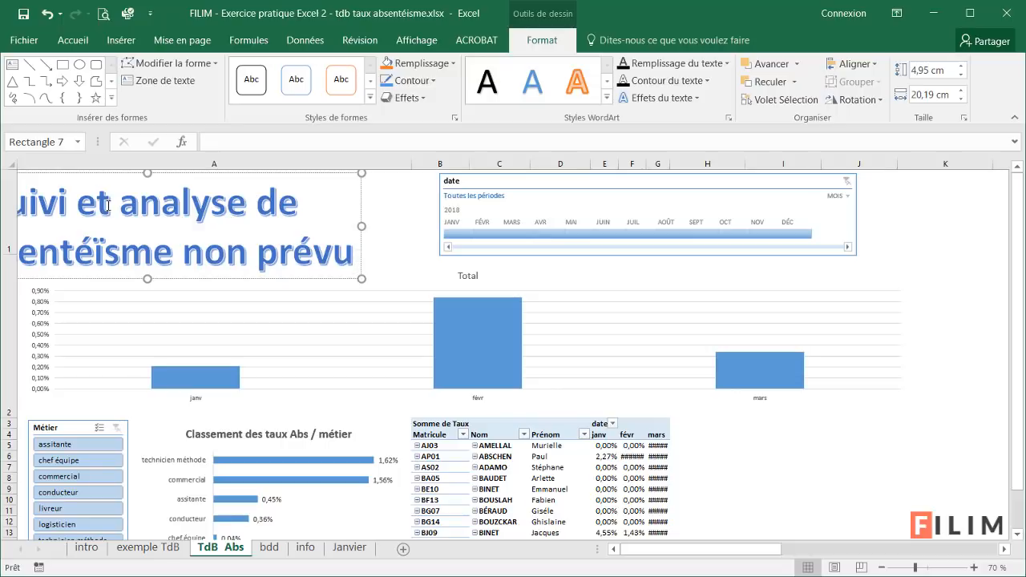
# Left-align both lines of the WordArt title "Suivi et analyse de l'absentéïsme non prévu".
pyautogui.click(271, 305)
pyautogui.click(332, 217)
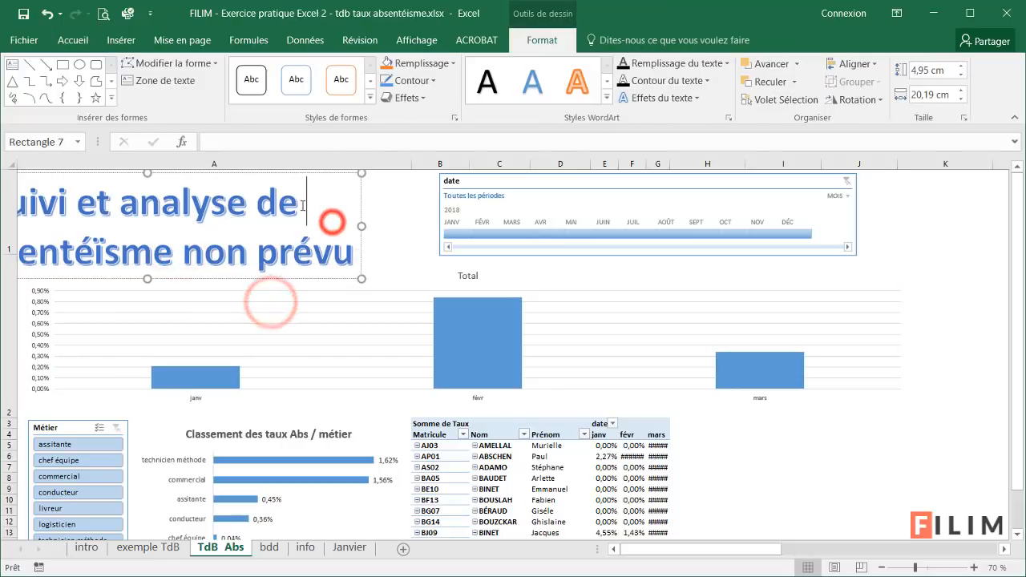
pyautogui.click(80, 39)
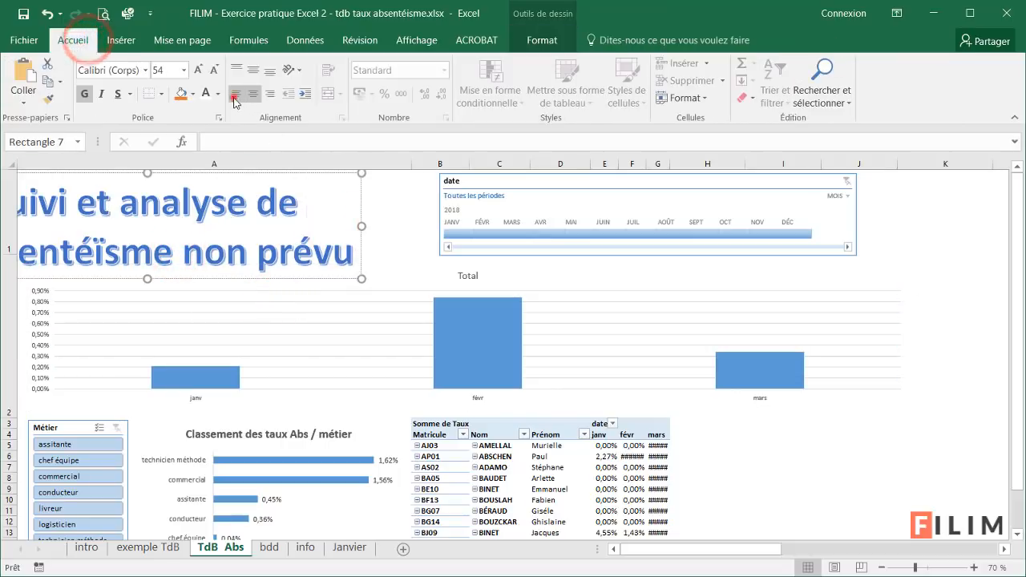
pyautogui.click(236, 94)
pyautogui.click(310, 249)
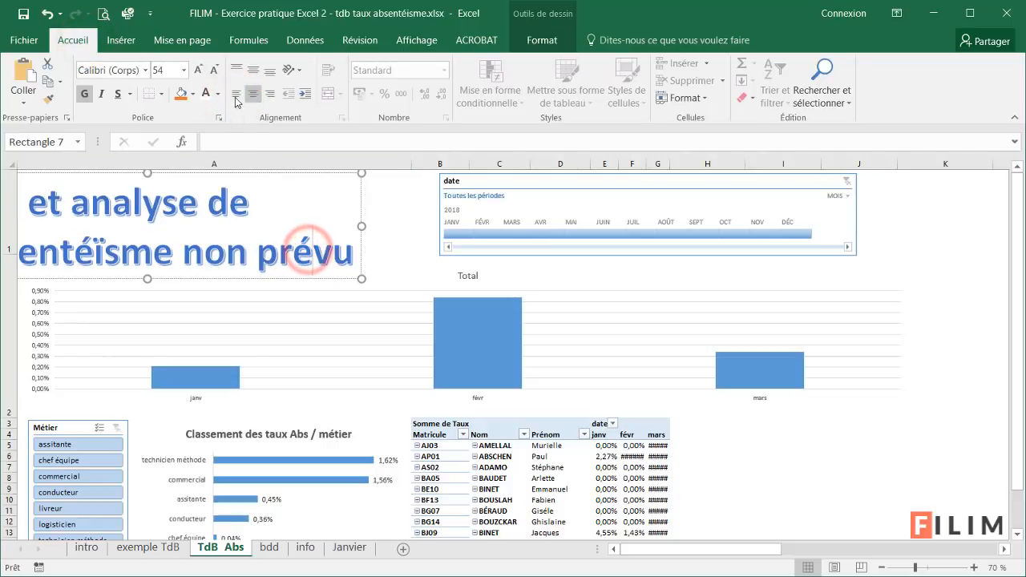
# Reduce the WordArt title's font size so it fits in cell A1 and place it beside the date timeline.
pyautogui.click(360, 197)
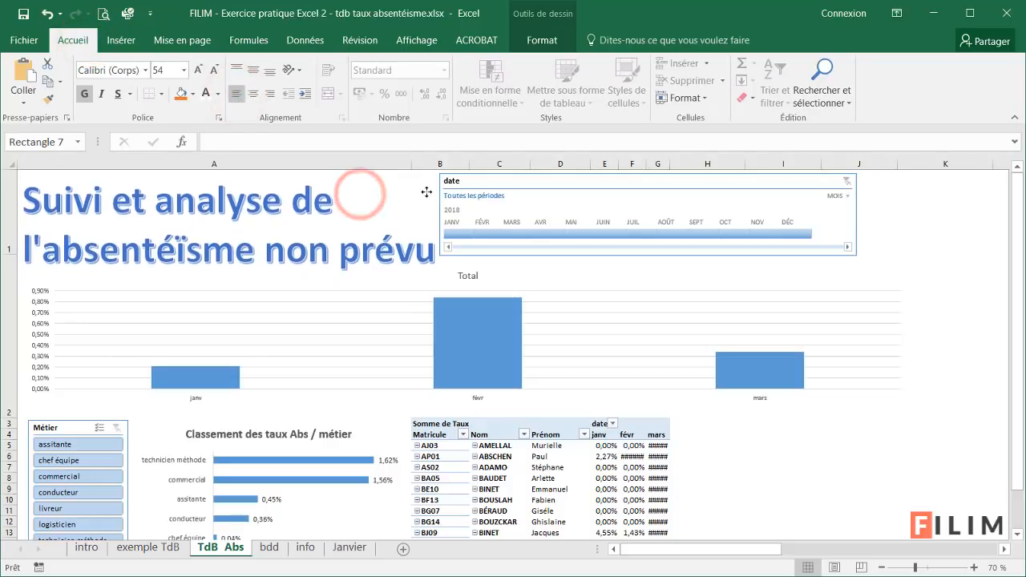
pyautogui.click(215, 73)
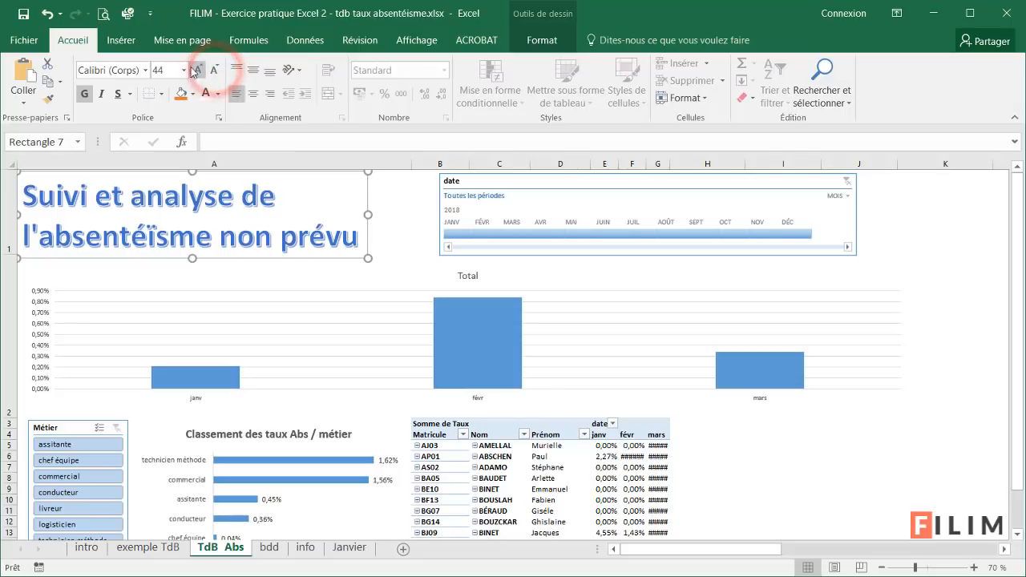
pyautogui.moveTo(394, 200); pyautogui.dragTo(418, 198)
pyautogui.click(909, 259)
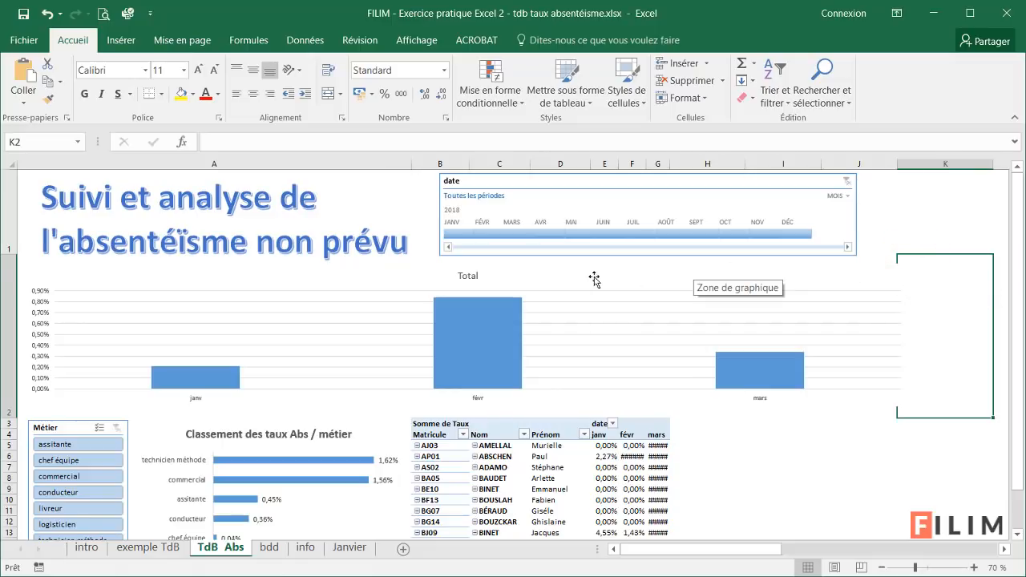
# Filter the date timeline to mars 2018 and check its effect on the pivot table and the charts.
pyautogui.click(747, 445)
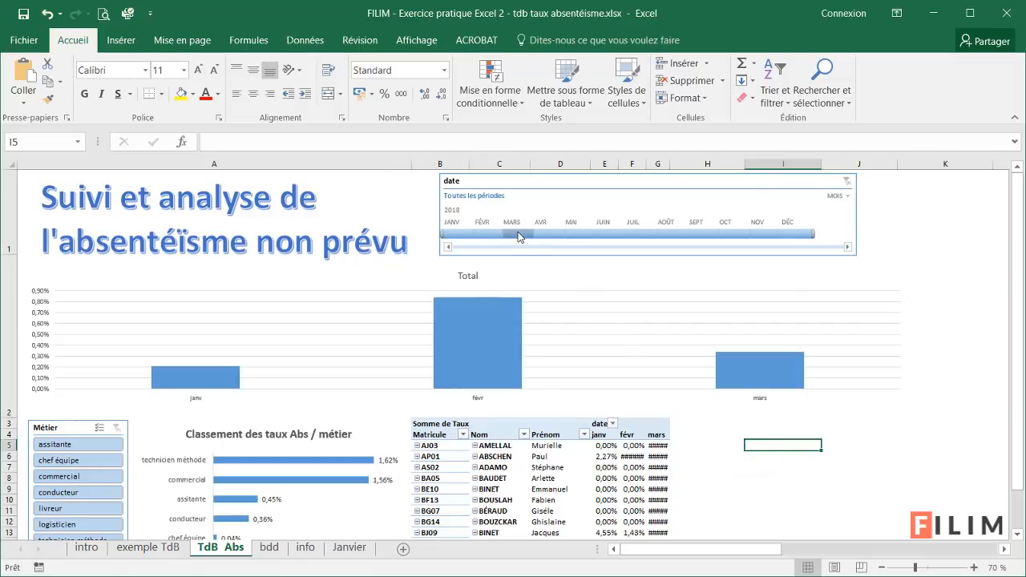
pyautogui.click(518, 234)
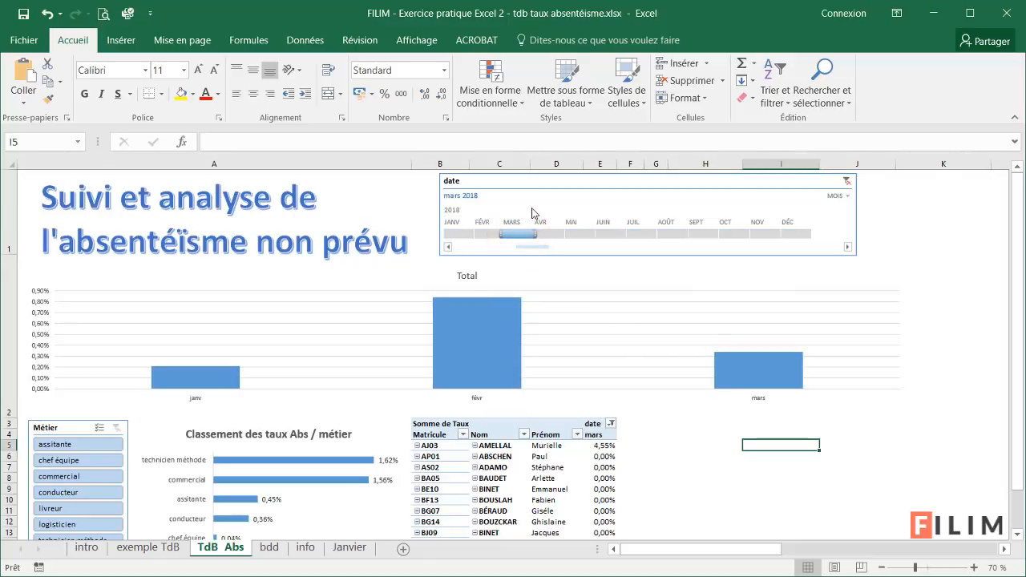
pyautogui.scroll(-1, 513, 238)
pyautogui.click(544, 337)
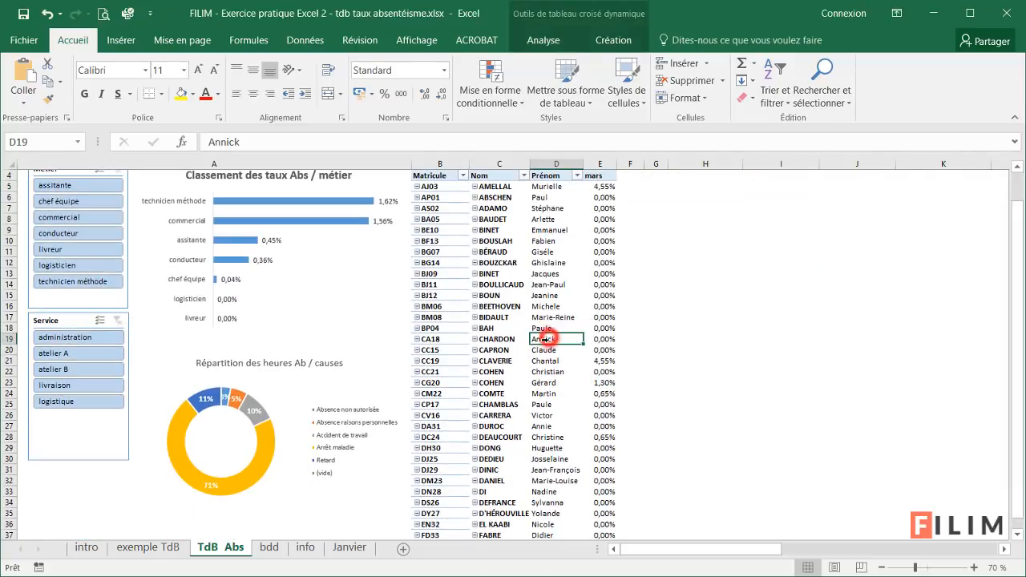
pyautogui.scroll(1, 452, 303)
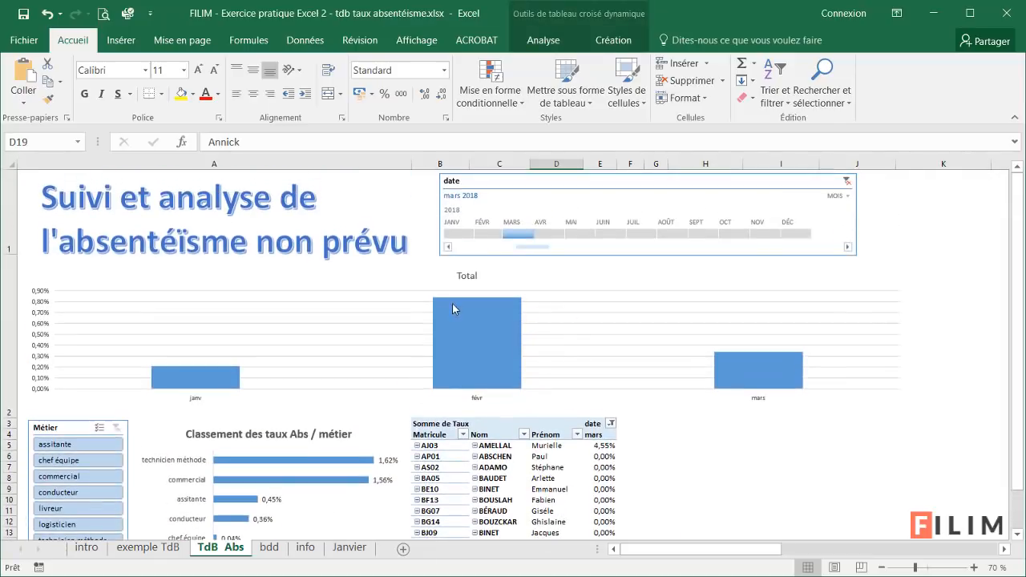
pyautogui.click(381, 304)
pyautogui.click(712, 470)
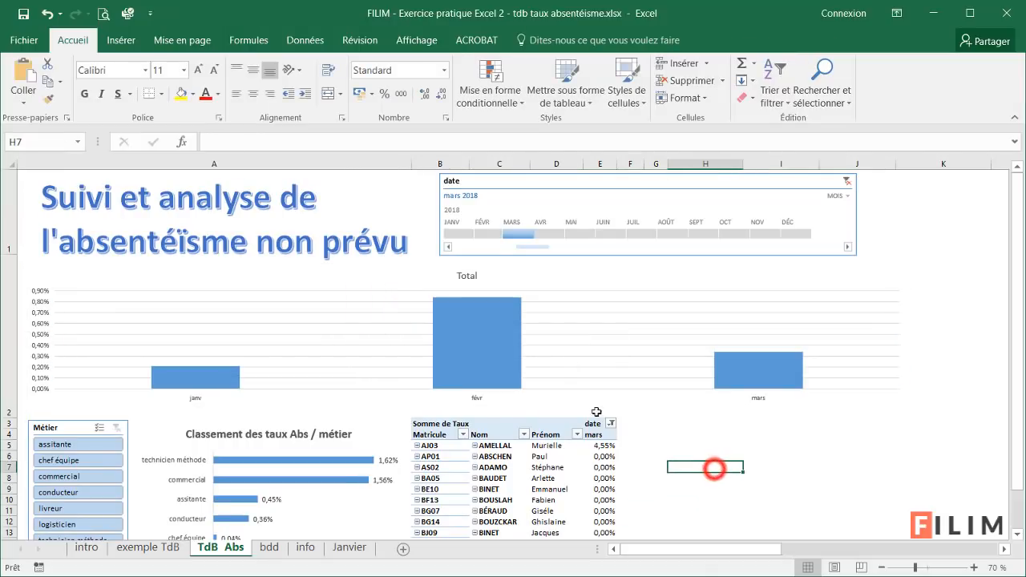
# Connect the date timeline also to Tableau croisé dynamique2, 3 and 4 through its report connections.
pyautogui.click(528, 200)
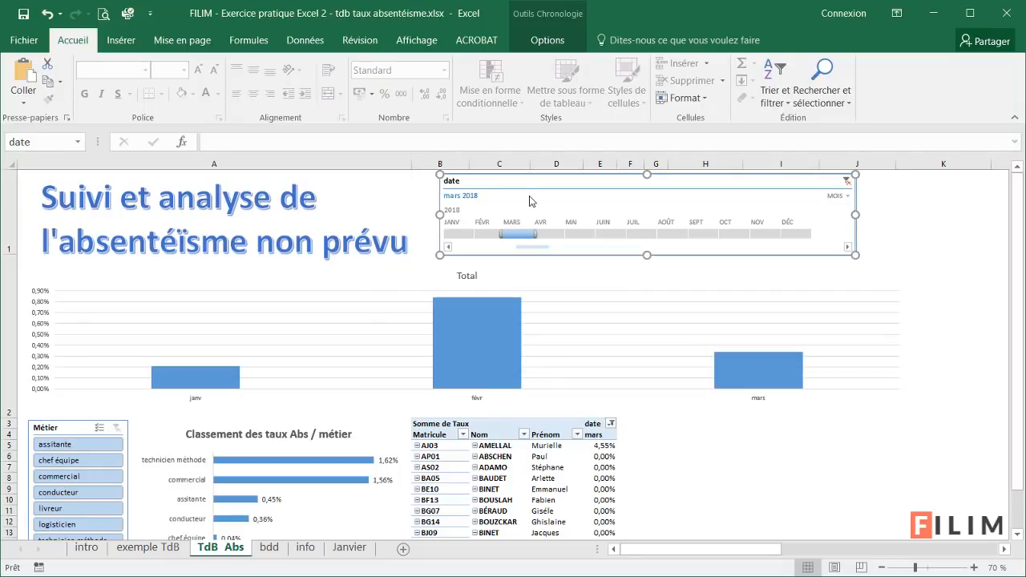
pyautogui.rightClick(528, 197)
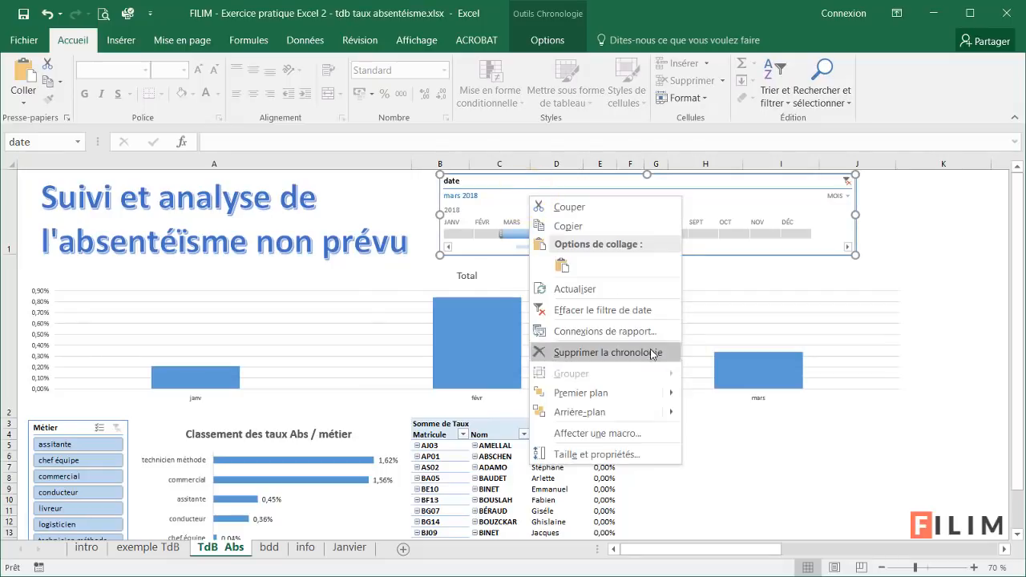
pyautogui.click(597, 332)
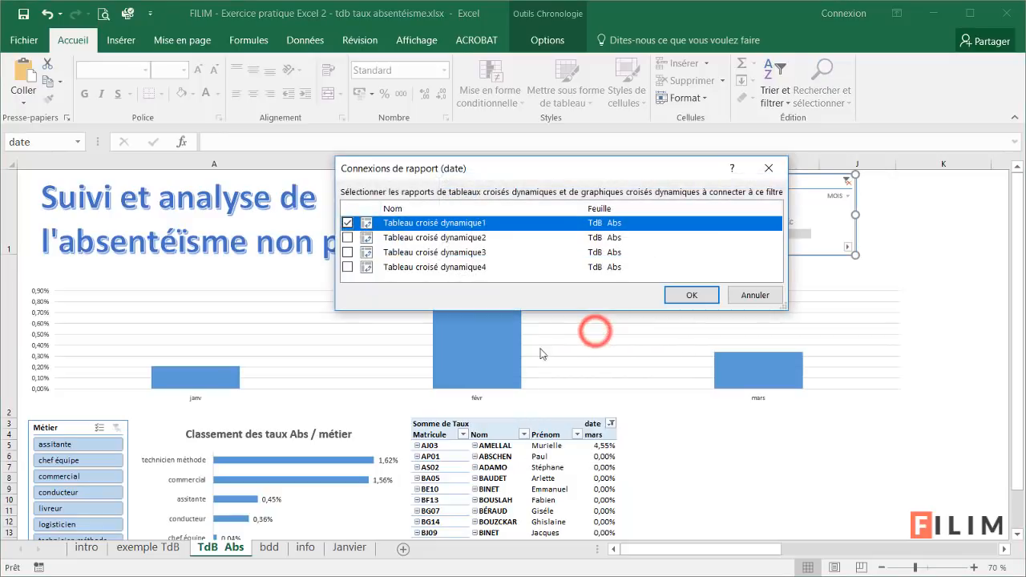
pyautogui.click(347, 237)
pyautogui.click(347, 252)
pyautogui.click(347, 267)
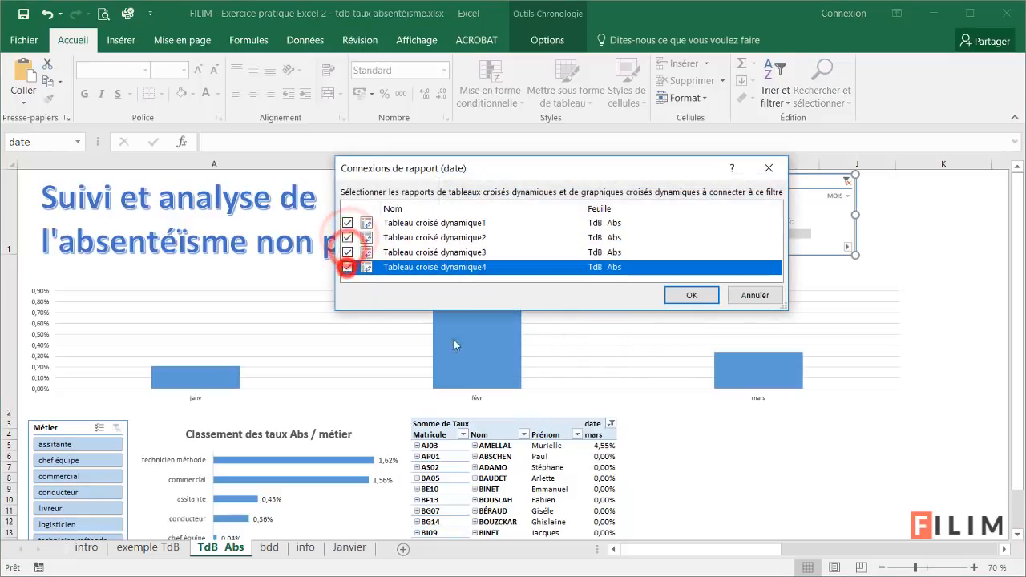
pyautogui.click(687, 297)
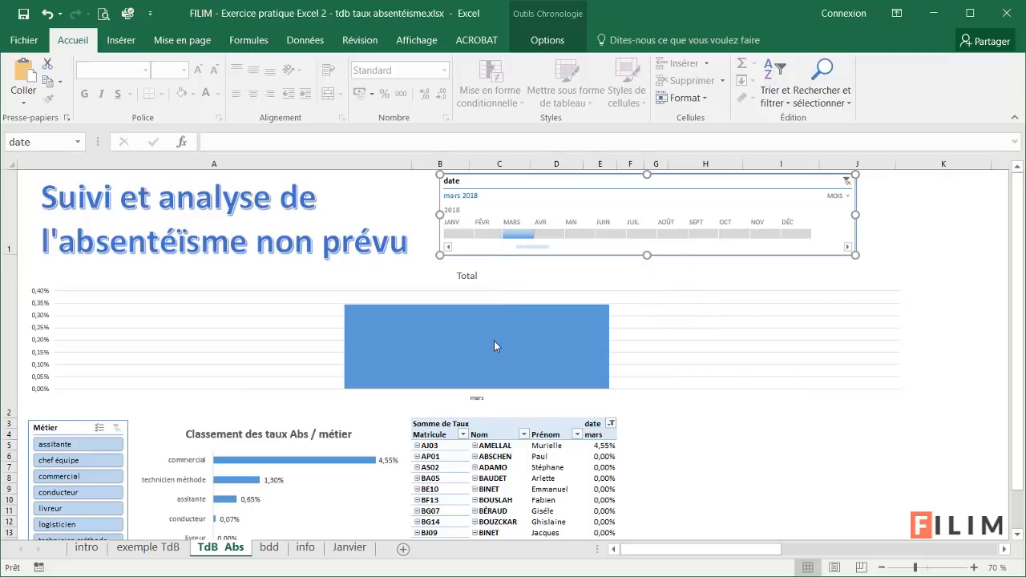
pyautogui.scroll(-1, 218, 334)
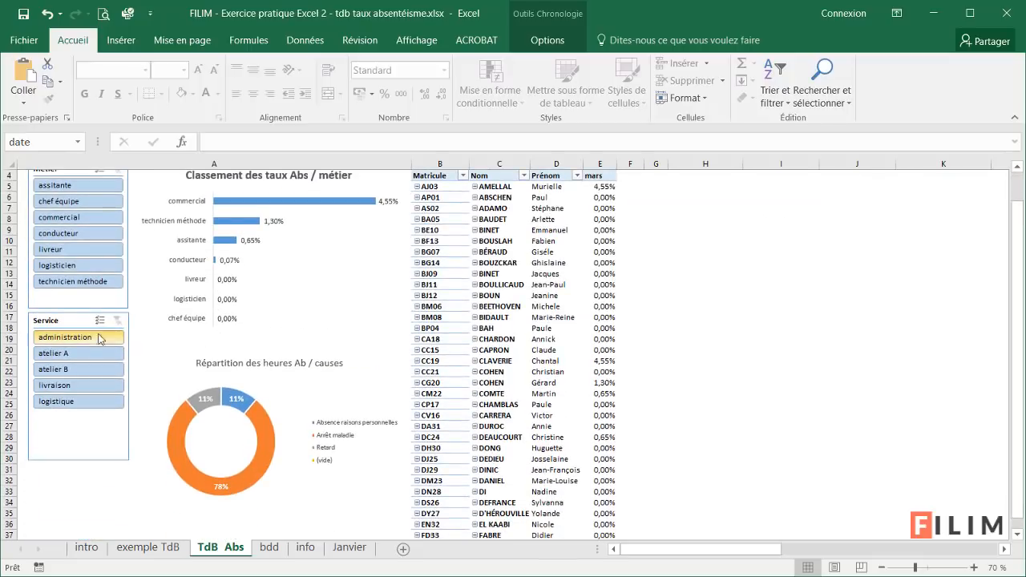
# Connect the Métier slicer also to Tableau croisé dynamique2, 3 and 4 through its report connections.
pyautogui.scroll(1, 88, 345)
pyautogui.rightClick(64, 428)
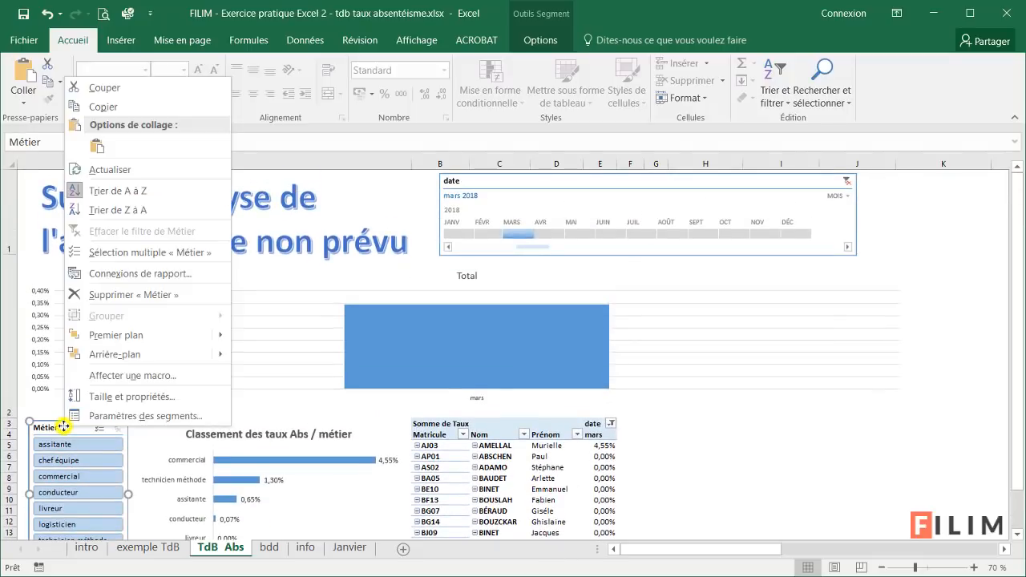
pyautogui.click(138, 276)
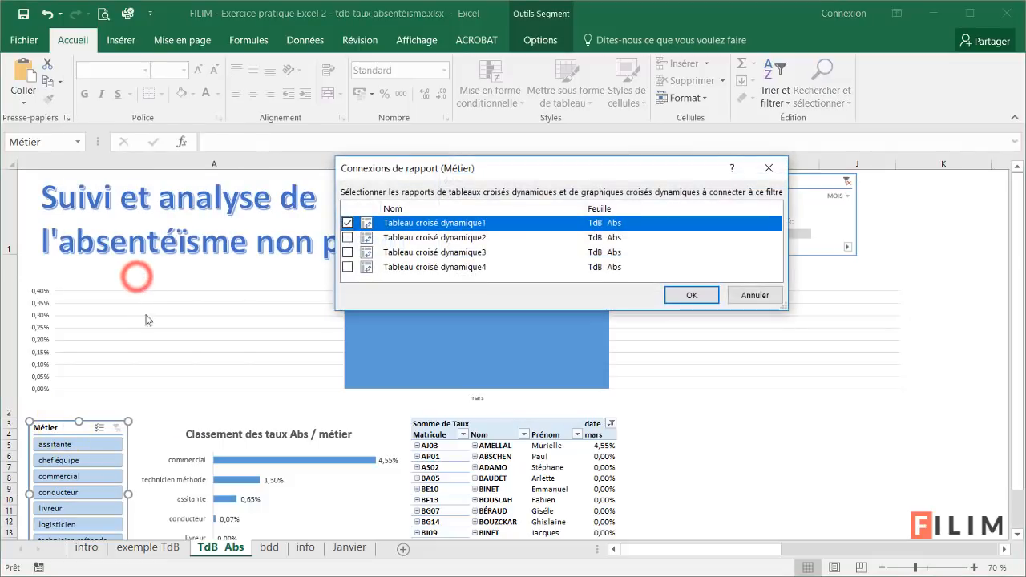
pyautogui.click(347, 237)
pyautogui.click(347, 251)
pyautogui.click(347, 267)
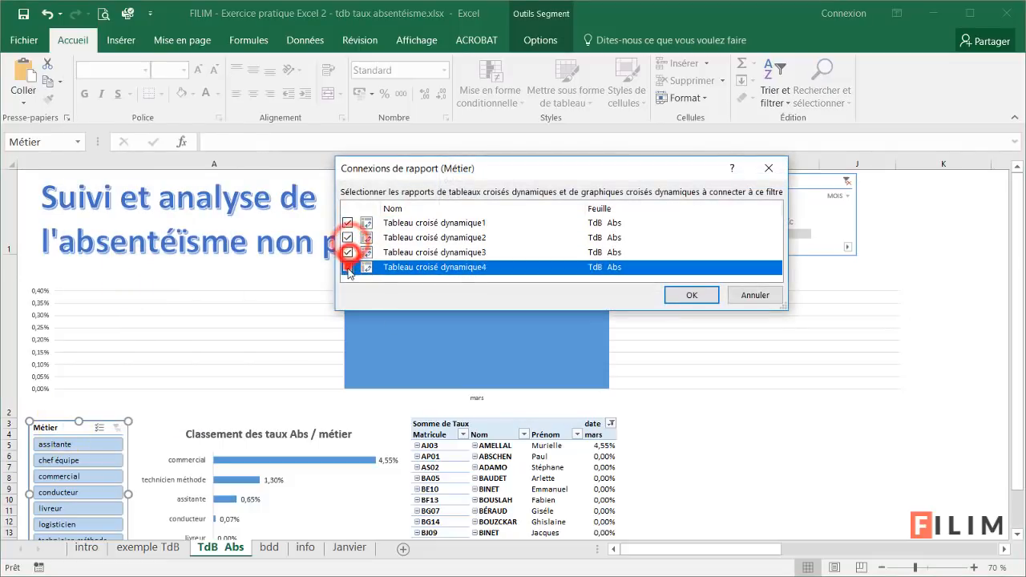
pyautogui.click(691, 295)
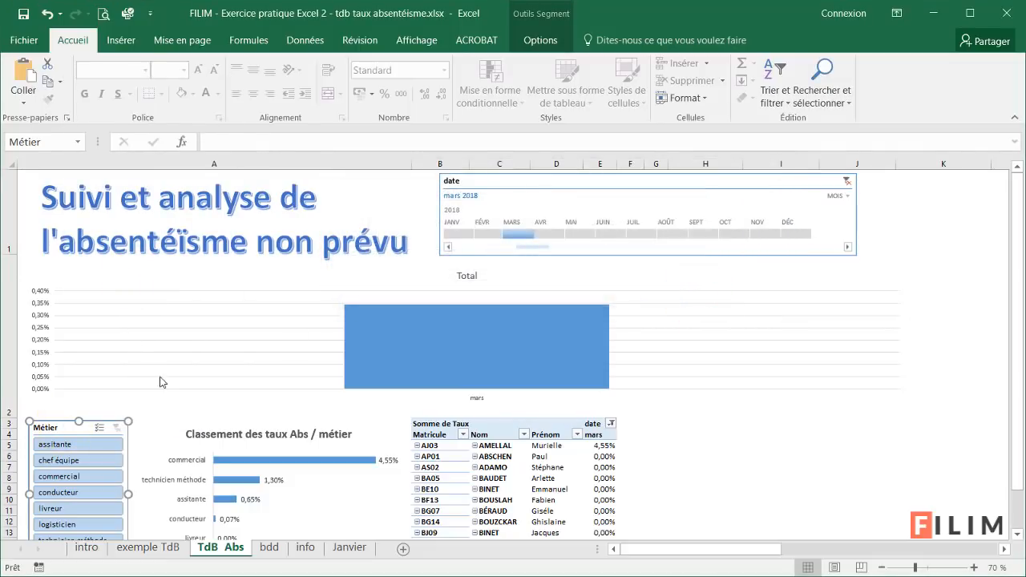
pyautogui.click(718, 417)
# Connect the Service slicer also to Tableau croisé dynamique2, 3 and 4 through its report connections.
pyautogui.scroll(-1, 717, 419)
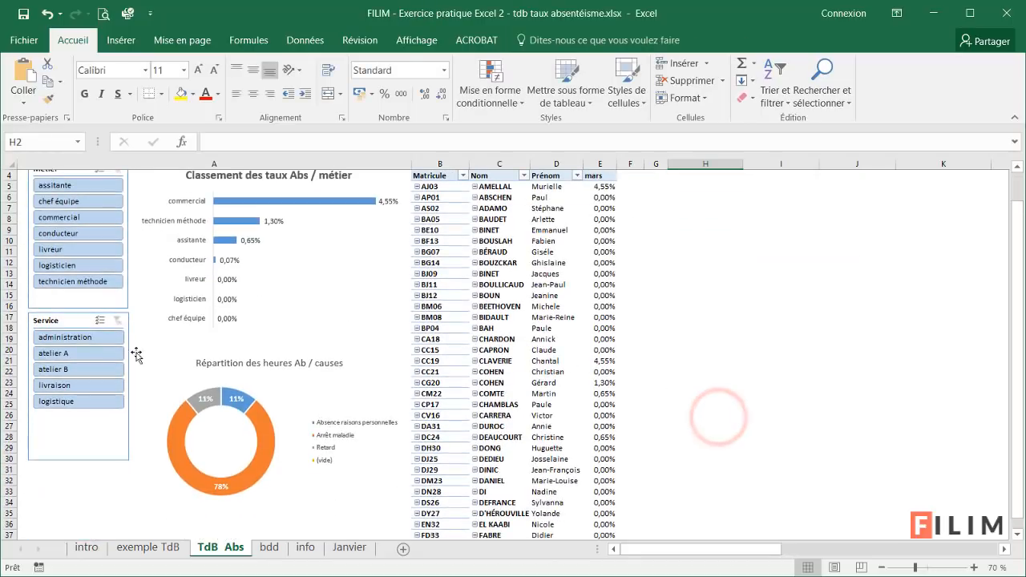
pyautogui.rightClick(48, 322)
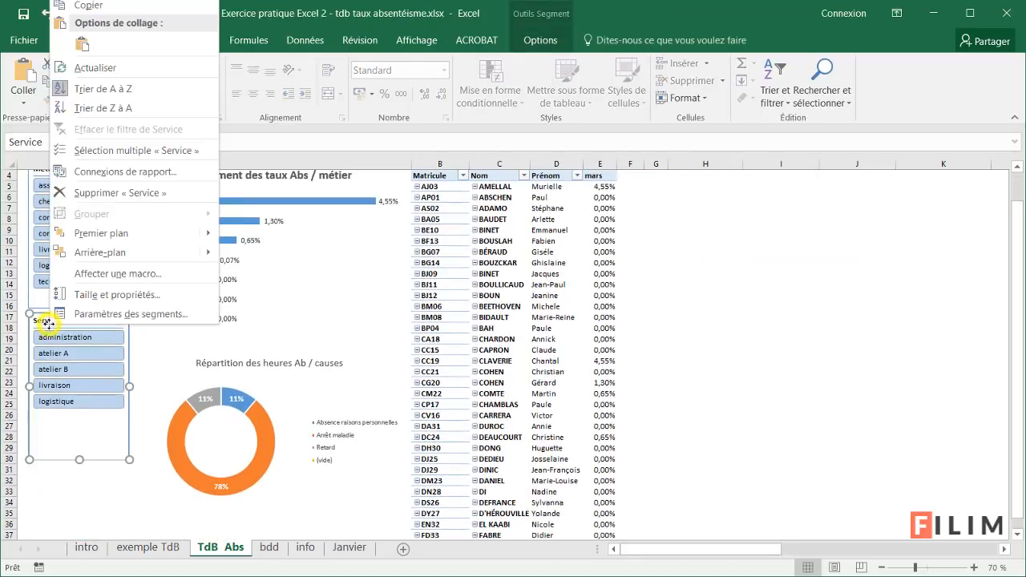
pyautogui.click(136, 173)
pyautogui.click(347, 237)
pyautogui.click(347, 252)
pyautogui.click(347, 267)
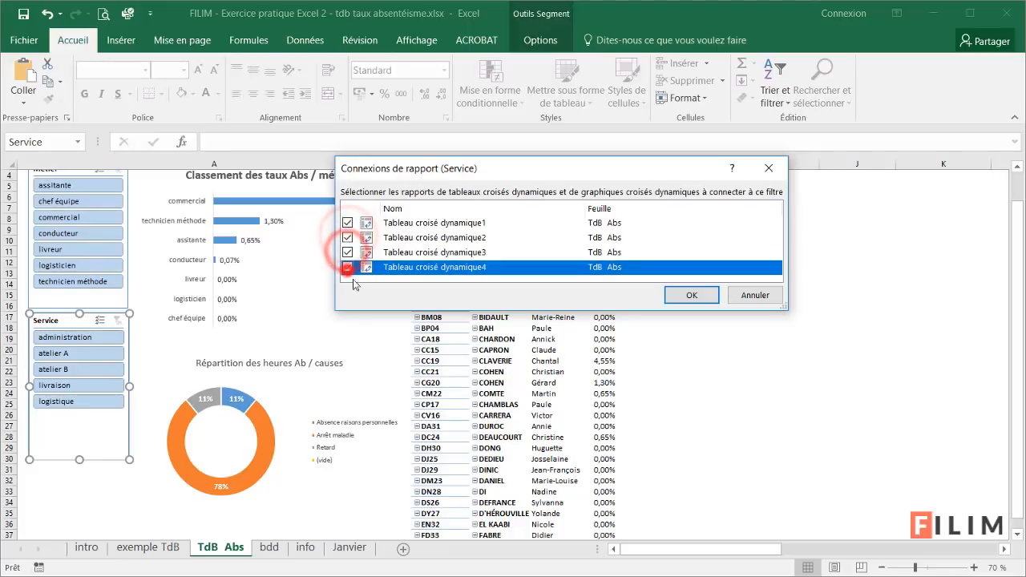
pyautogui.click(691, 295)
pyautogui.click(690, 333)
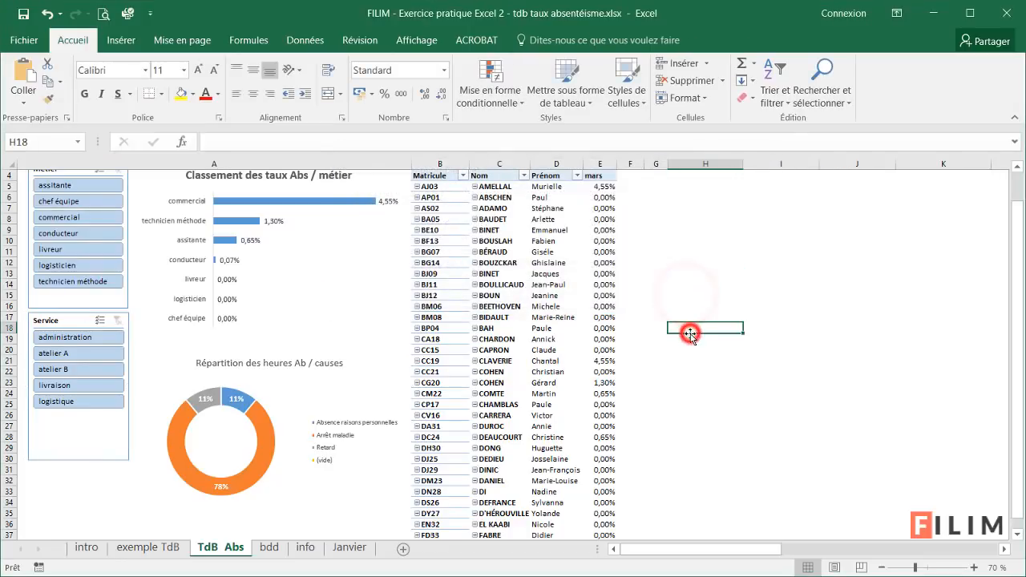
# Review the TdB_Abs dashboard against the model on the exemple TdB sheet and return to the dashboard's title area.
pyautogui.click(1020, 171)
pyautogui.click(1020, 171)
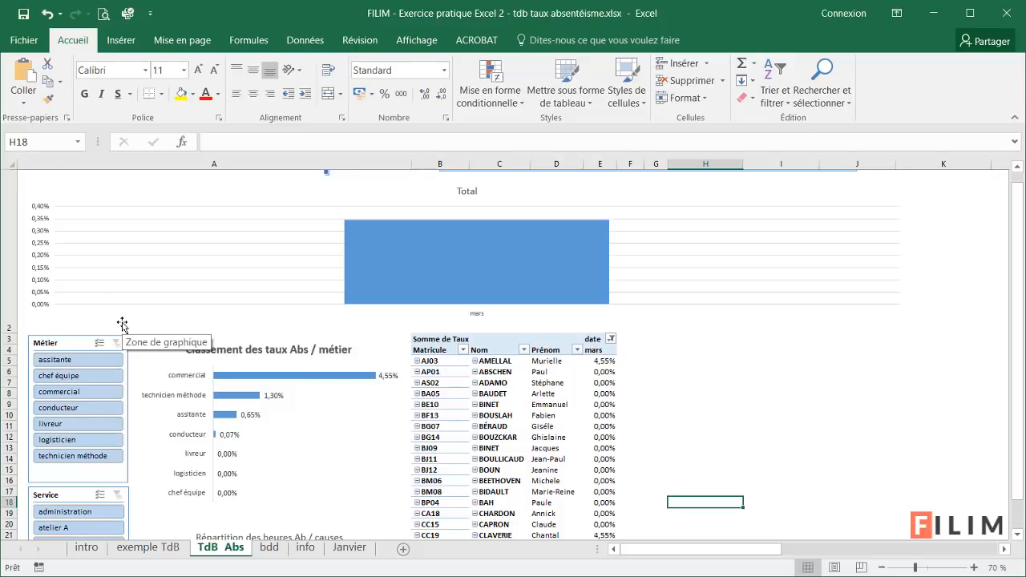
pyautogui.click(184, 317)
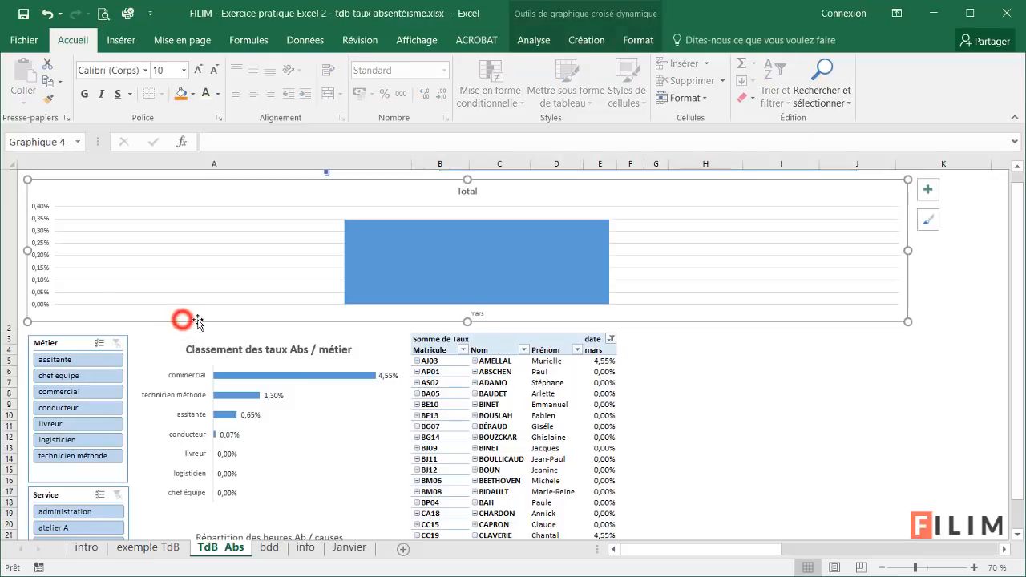
pyautogui.click(726, 354)
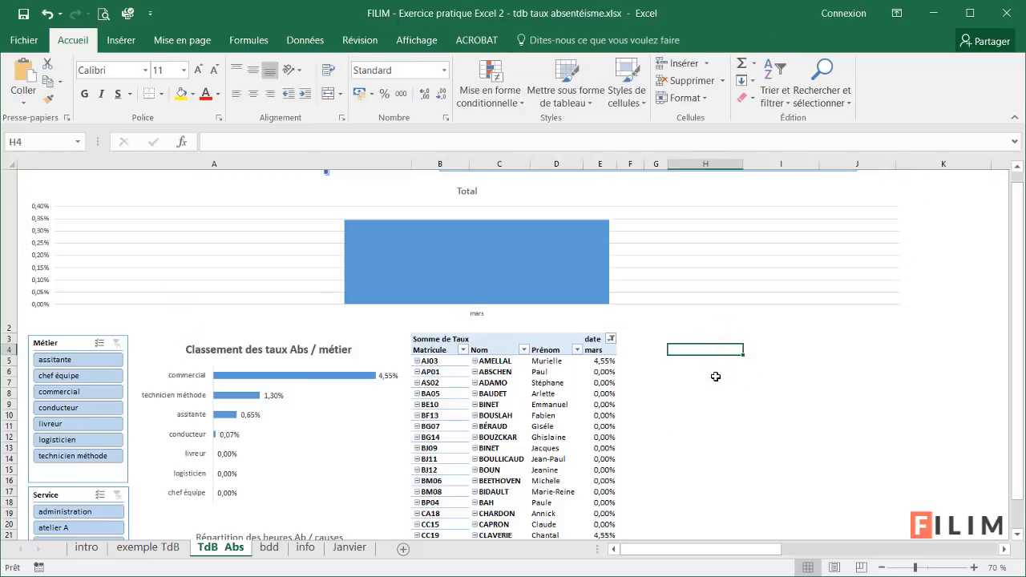
pyautogui.click(142, 550)
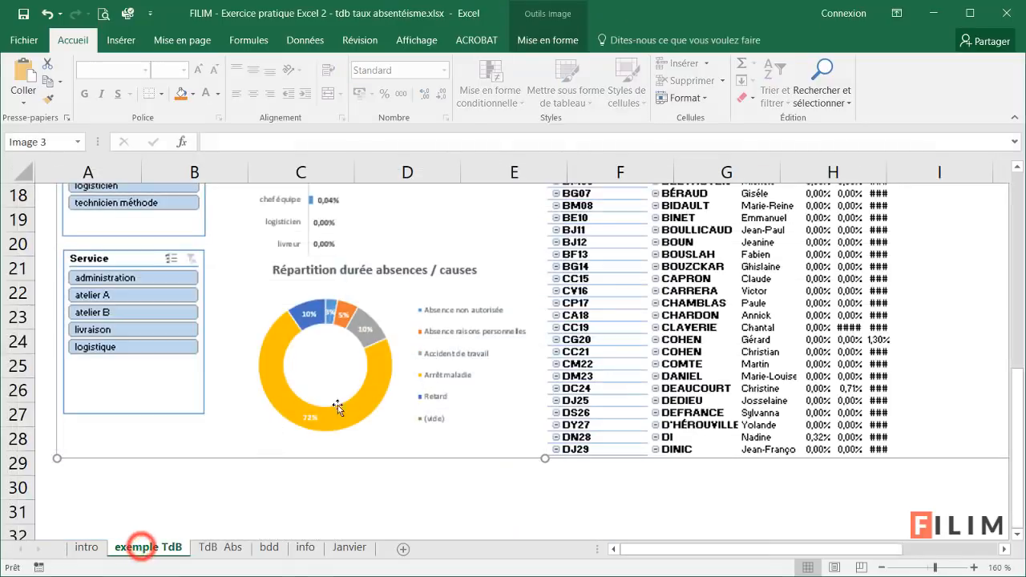
pyautogui.click(209, 552)
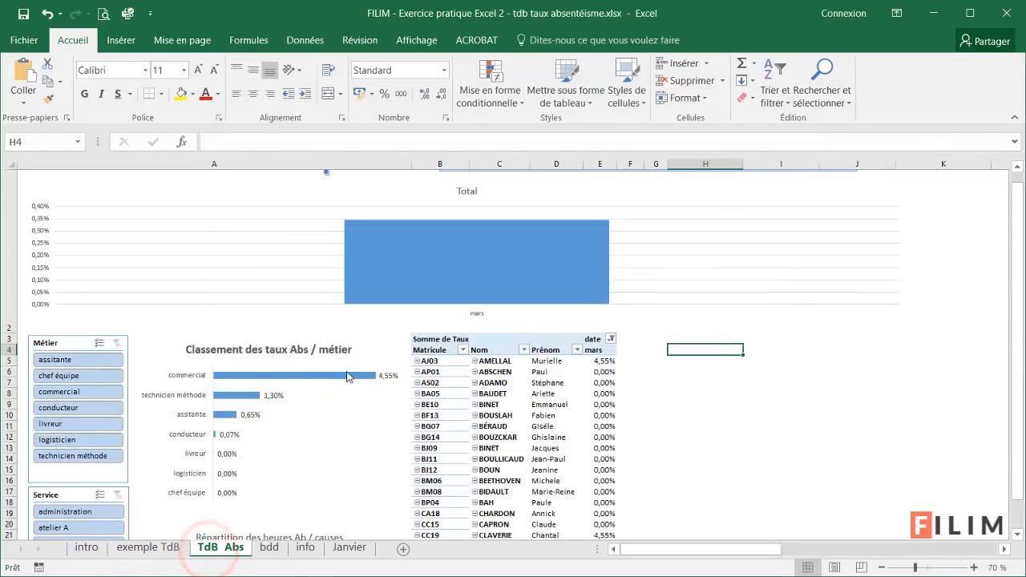
pyautogui.scroll(2, 1012, 324)
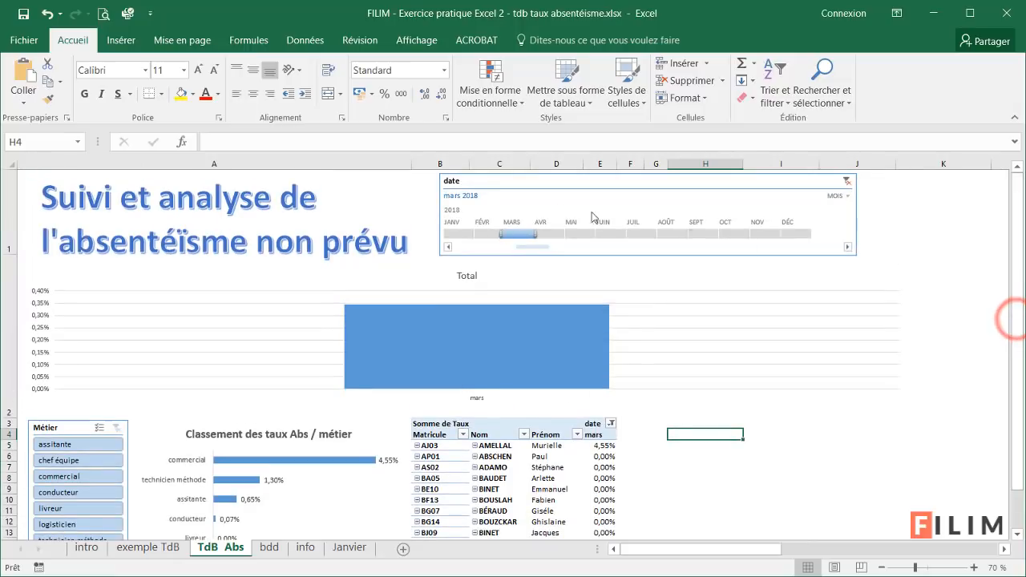
# Move the date timeline slightly away from the dashboard title.
pyautogui.click(508, 183)
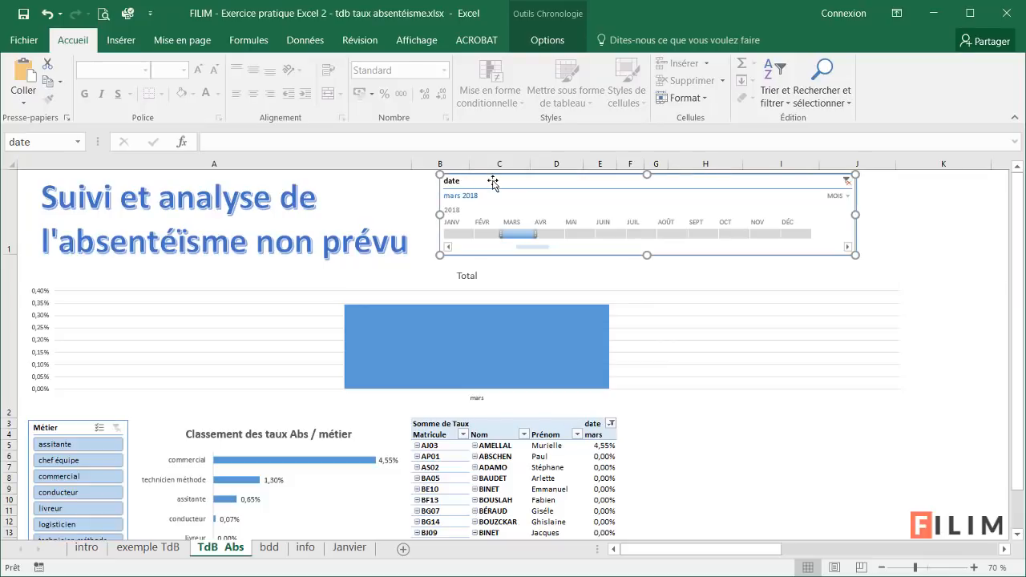
pyautogui.moveTo(493, 181); pyautogui.dragTo(526, 184)
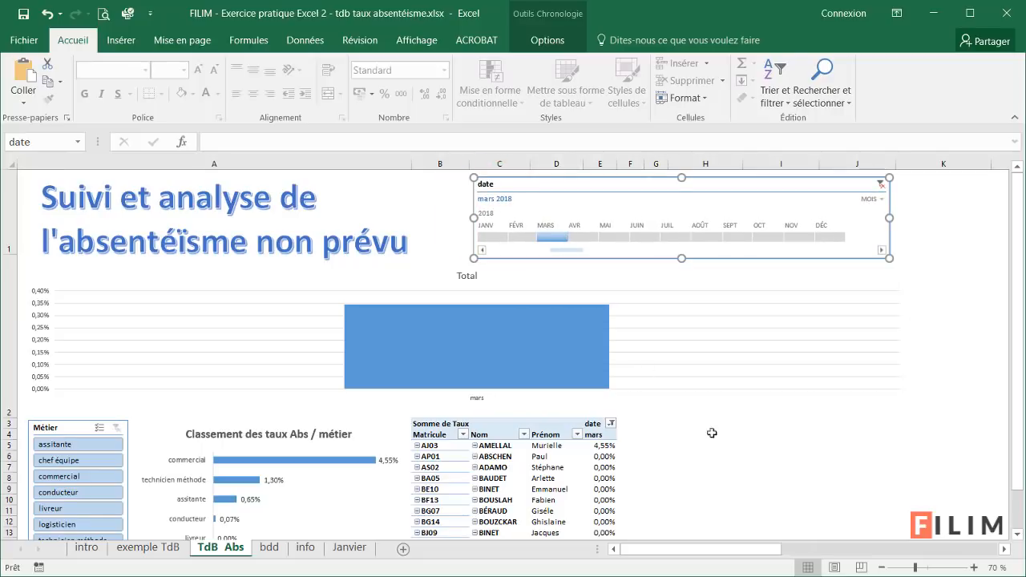
pyautogui.click(721, 469)
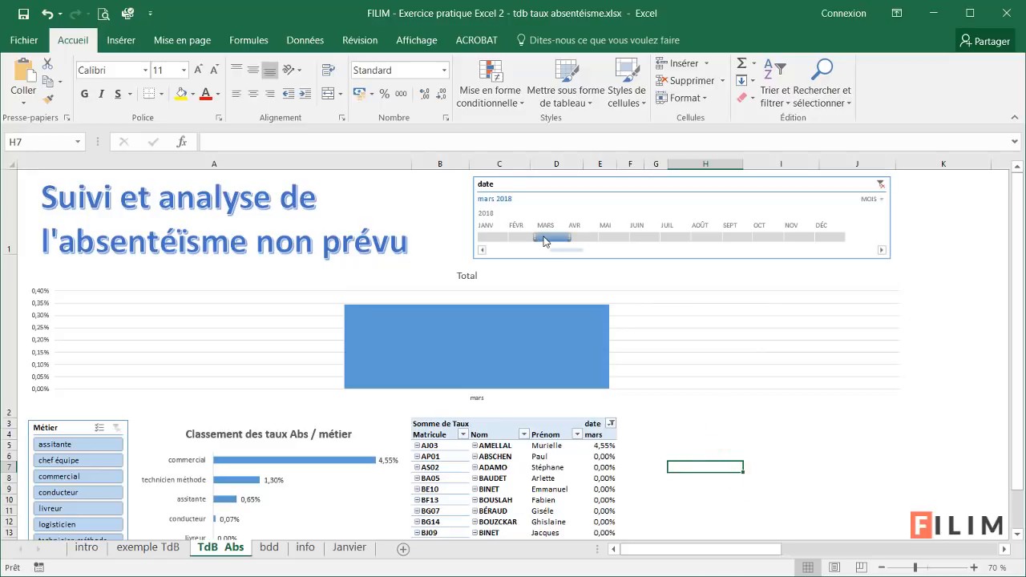
# Extend the date timeline's selected period to January through March 2018.
pyautogui.keyDown('shift'); pyautogui.click(489, 237); pyautogui.keyUp('shift')
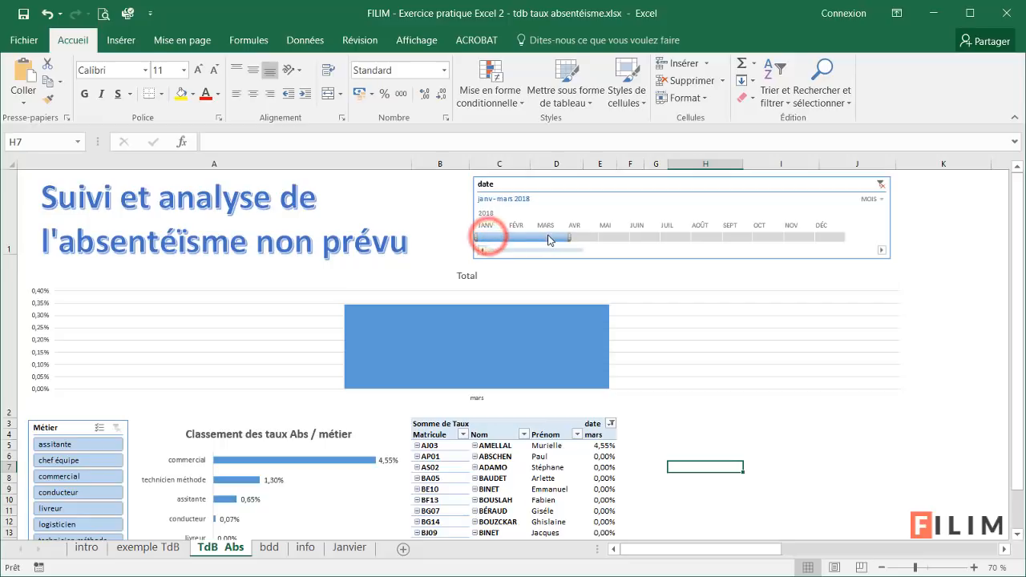
pyautogui.scroll(-1, 158, 360)
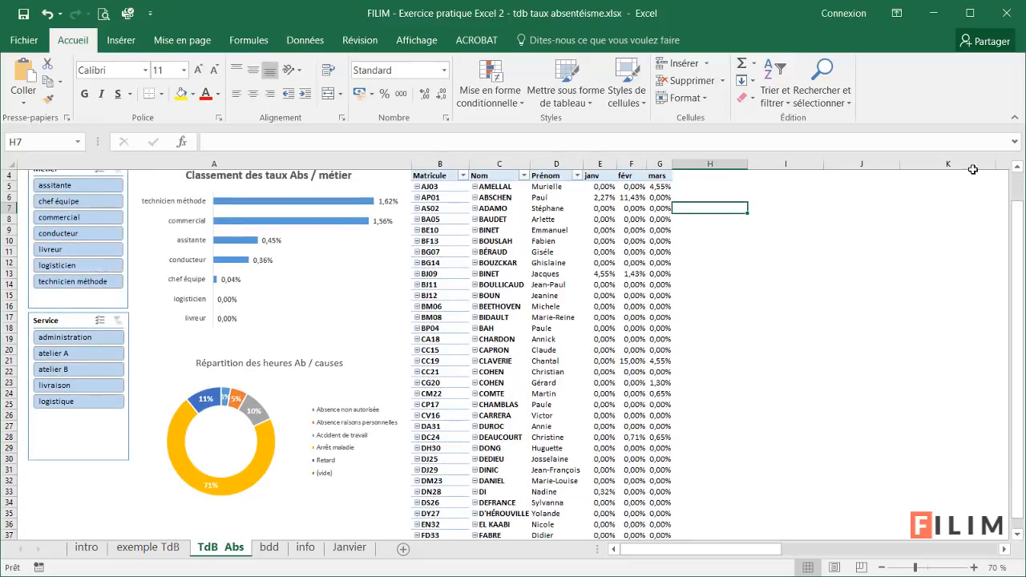
pyautogui.click(1017, 168)
pyautogui.click(1017, 167)
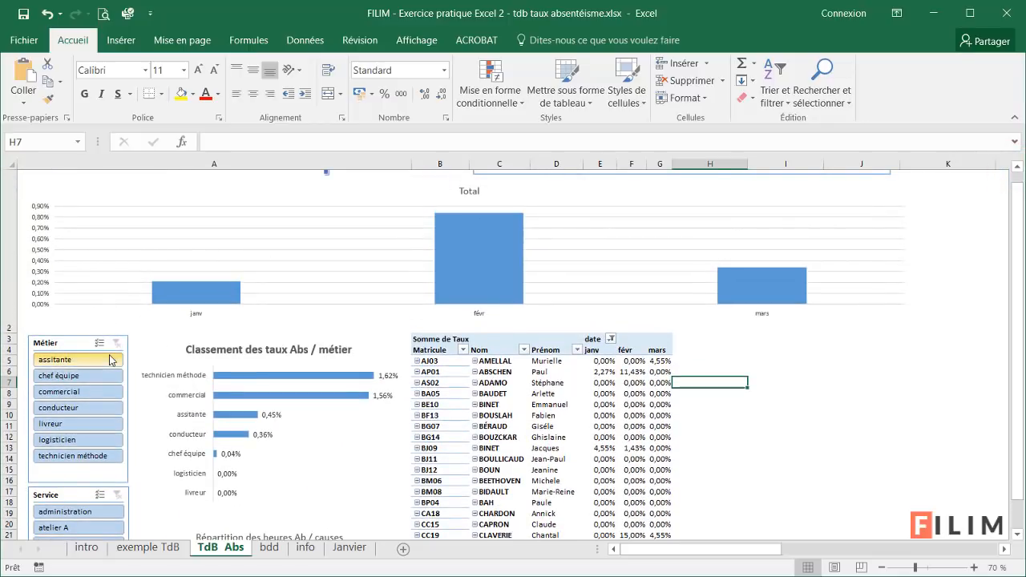
# Filter the dashboard by the métier conducteur, switch the filter to commercial, and clear it again.
pyautogui.click(71, 411)
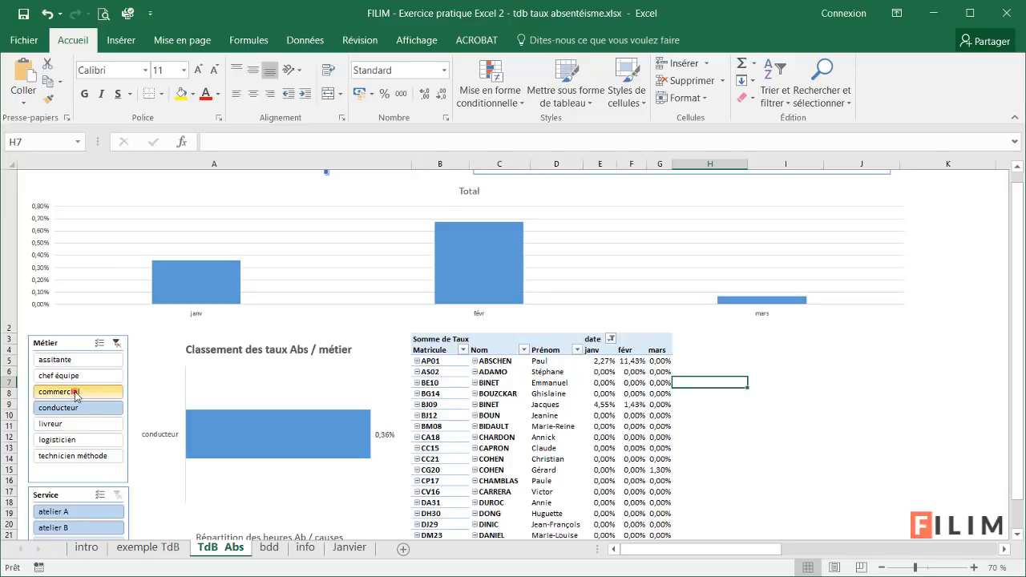
pyautogui.click(75, 393)
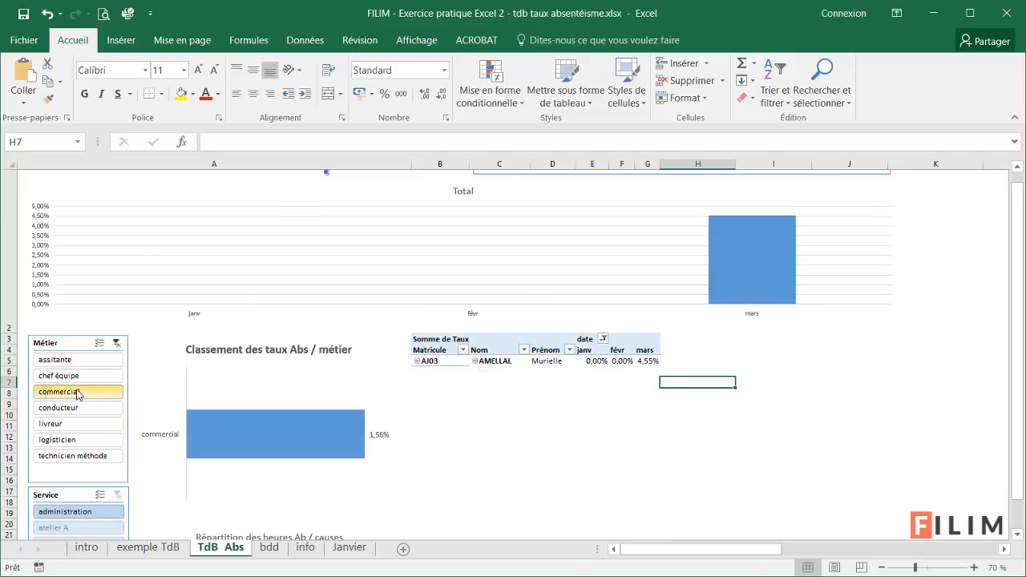
pyautogui.click(116, 342)
# Filter the dashboard by the service atelier A, switch the filter to atelier B, and clear it again.
pyautogui.scroll(-2, 146, 425)
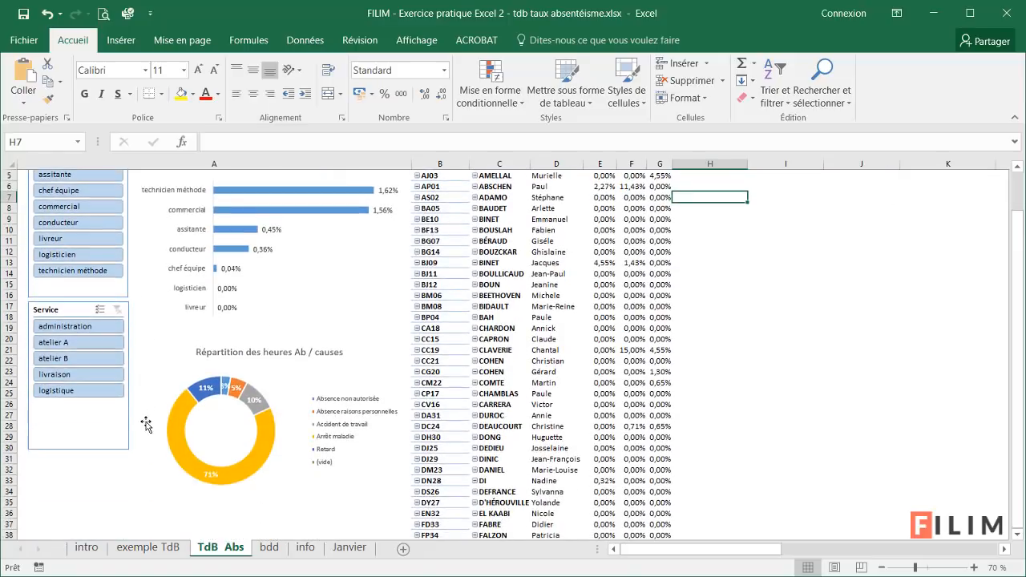
pyautogui.click(87, 346)
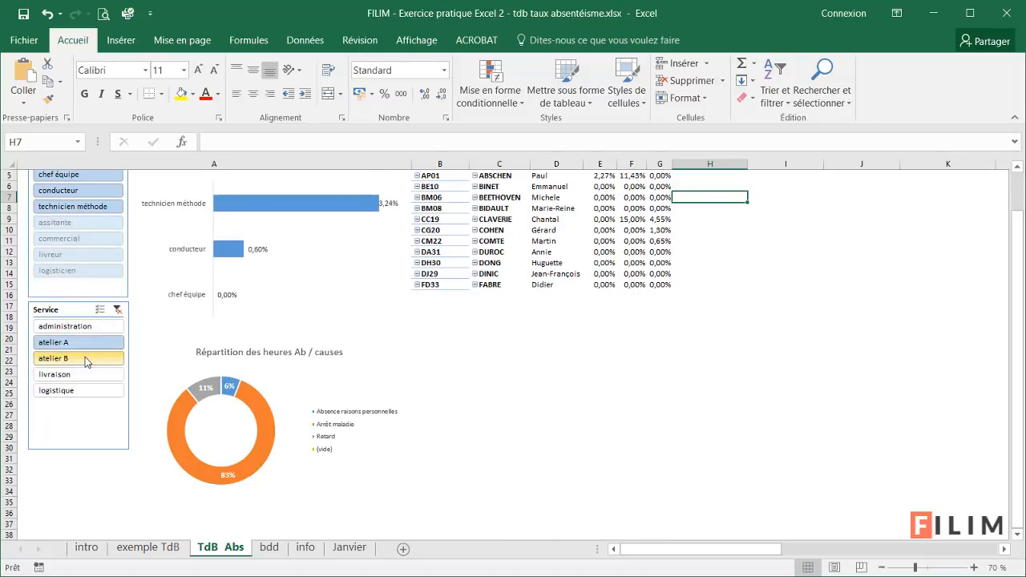
pyautogui.click(86, 361)
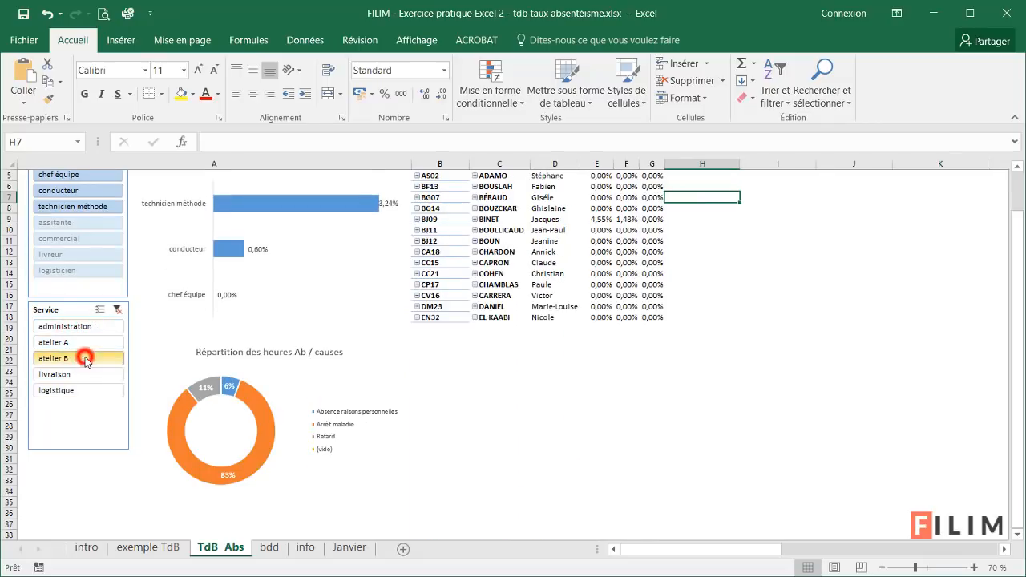
pyautogui.click(117, 309)
pyautogui.scroll(3, 142, 409)
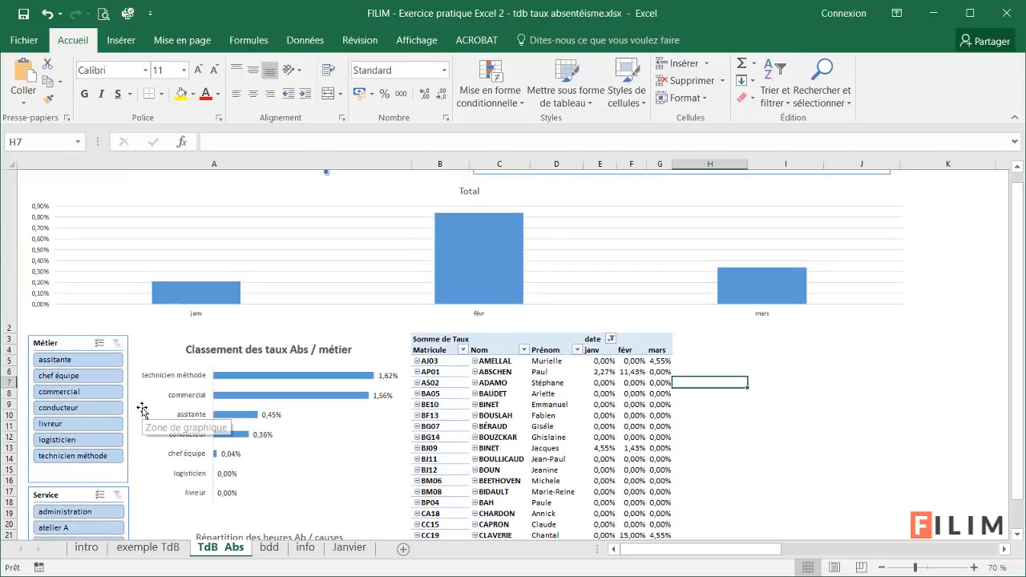
pyautogui.scroll(1, 142, 410)
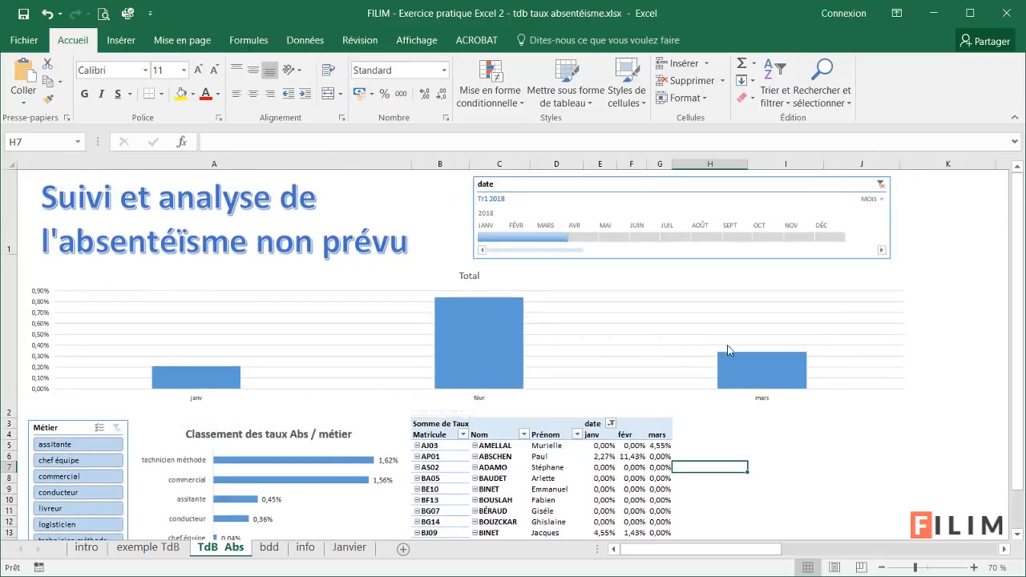
pyautogui.moveTo(747, 368)
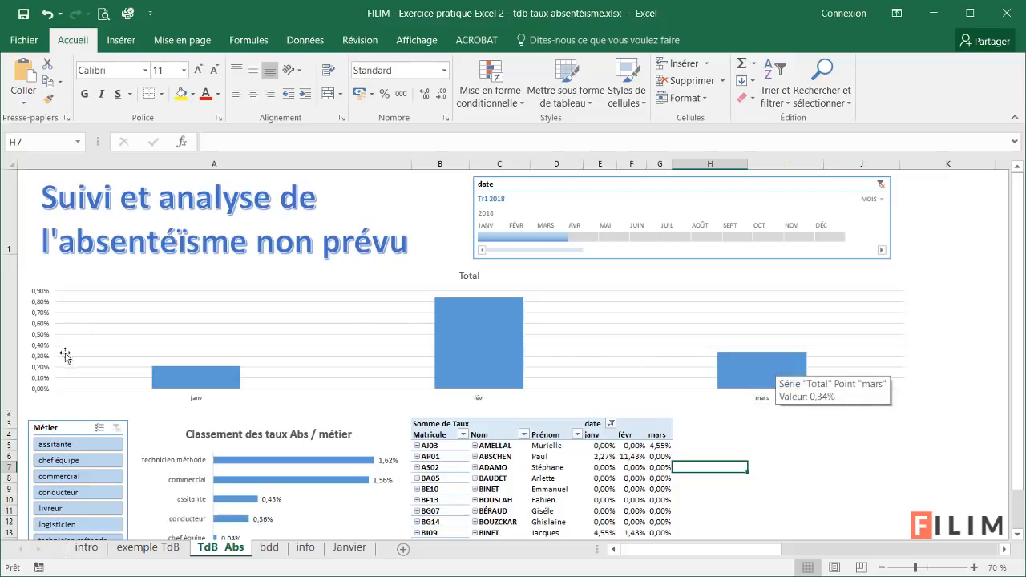
# On the bdd sheet, go to cell A122, the first empty row below the absence table.
pyautogui.click(270, 547)
pyautogui.scroll(-9, 220, 384)
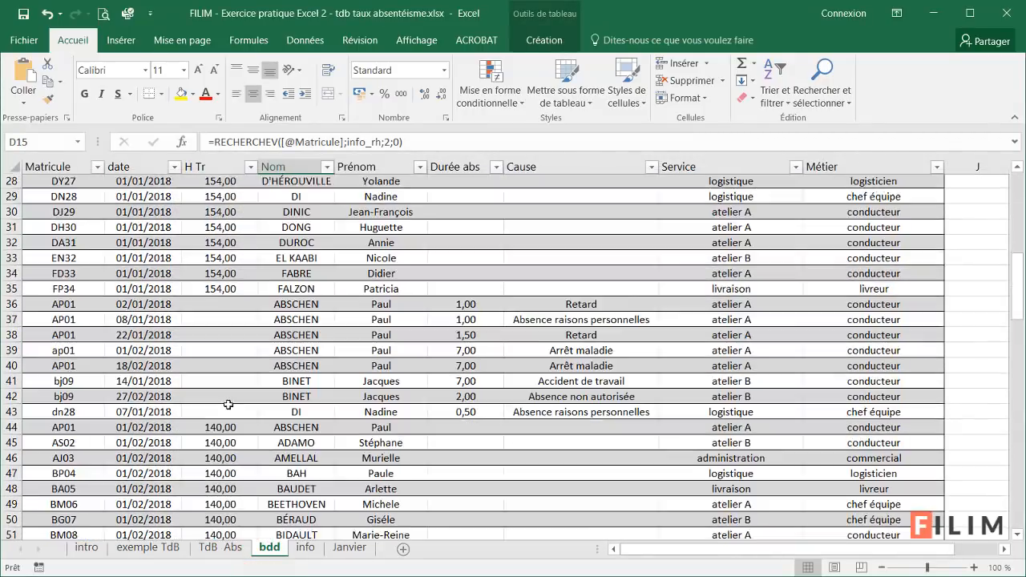
pyautogui.click(228, 403)
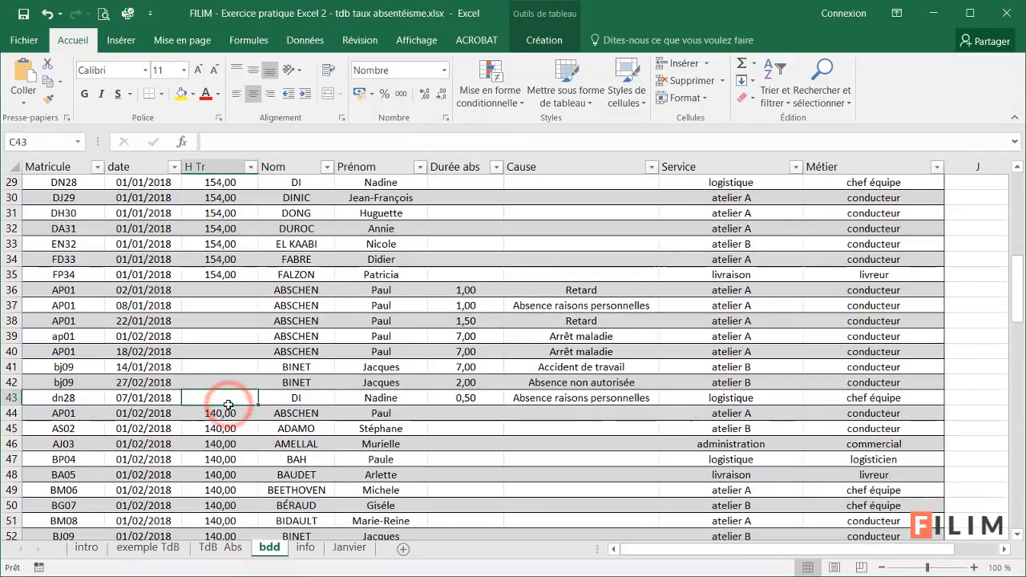
pyautogui.press('Down')
pyautogui.hotkey('ctrl', 'Down')
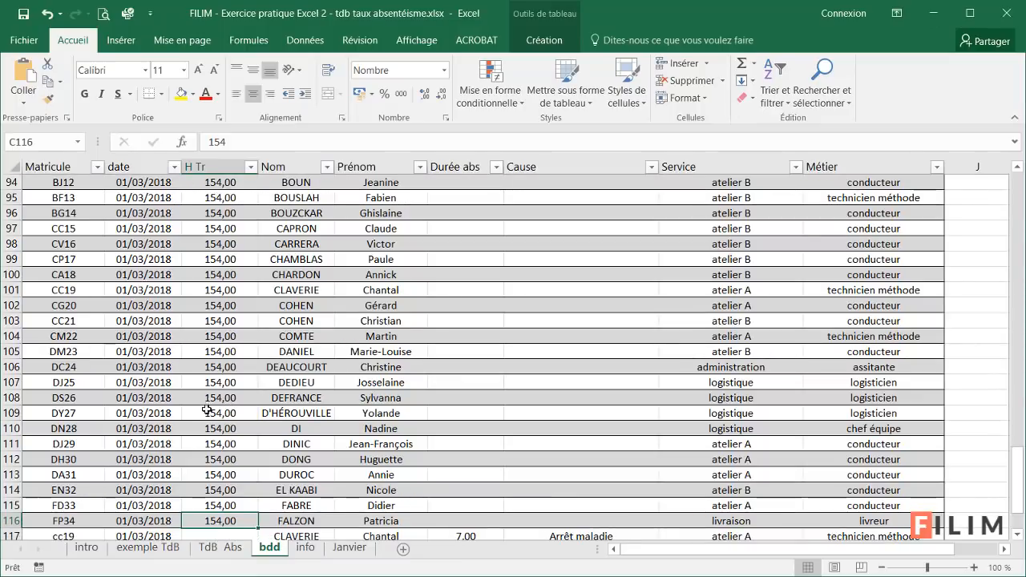
pyautogui.click(148, 413)
pyautogui.hotkey('ctrl', 'Down')
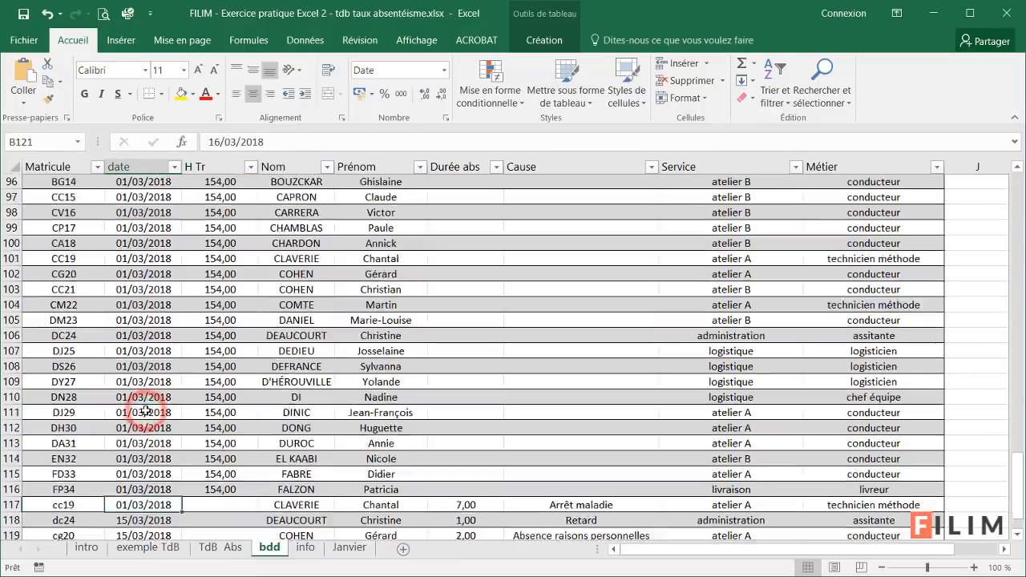
pyautogui.scroll(-3, 151, 417)
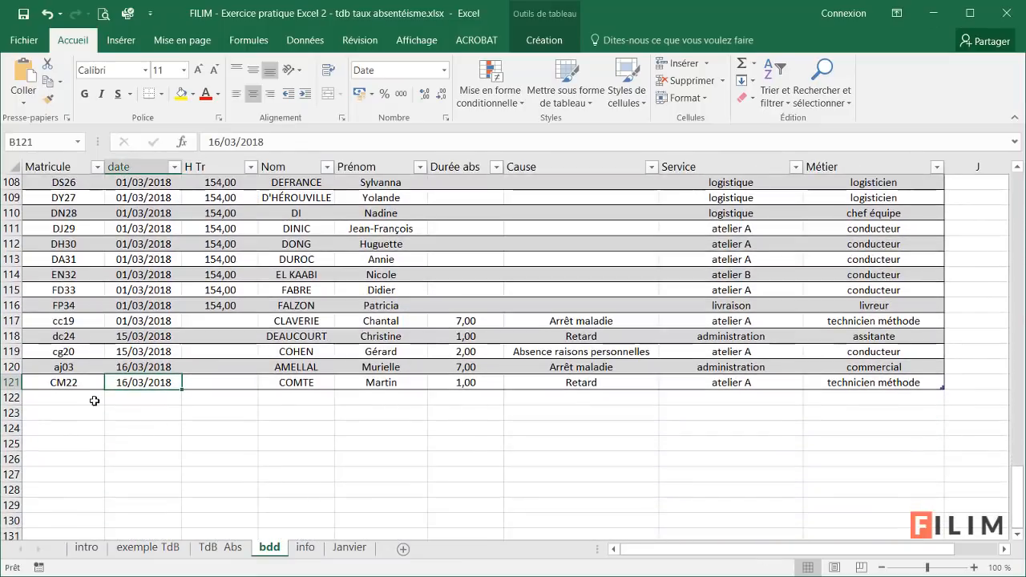
pyautogui.click(93, 398)
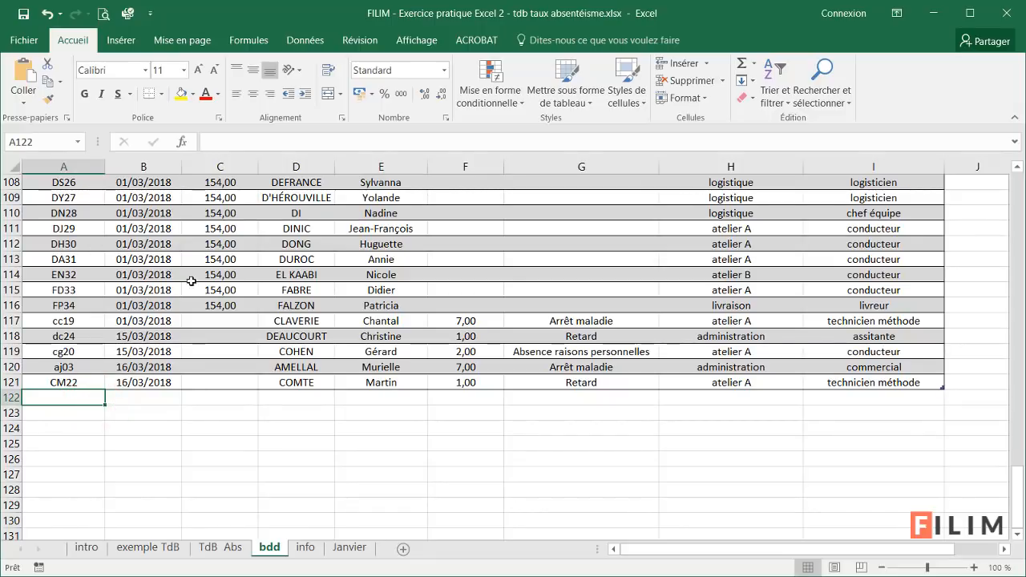
# Start an absence record in row 122 with the matricule of the employee in row 114 and the date 22/3/18.
pyautogui.click(366, 274)
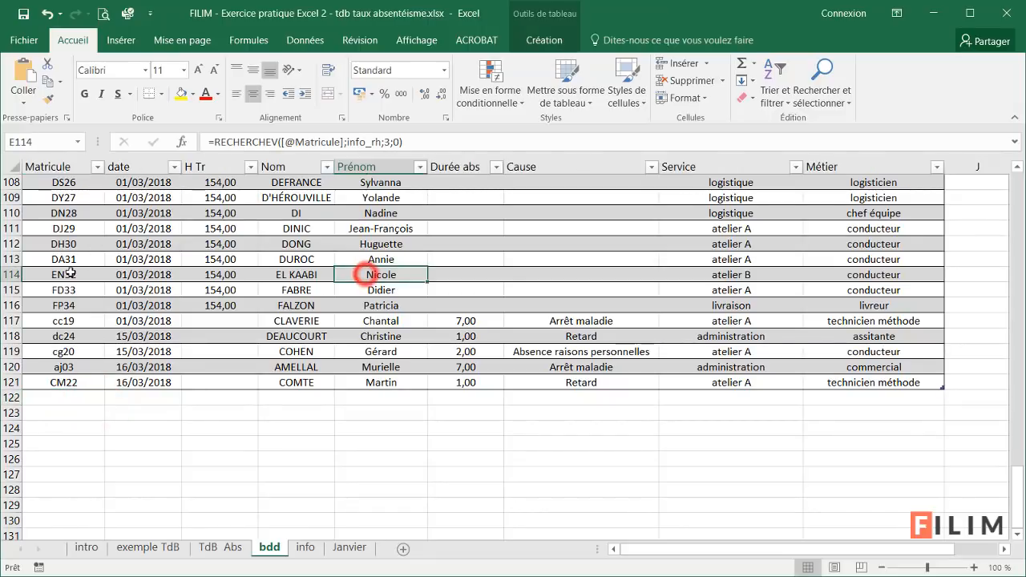
pyautogui.click(68, 274)
pyautogui.click(75, 395)
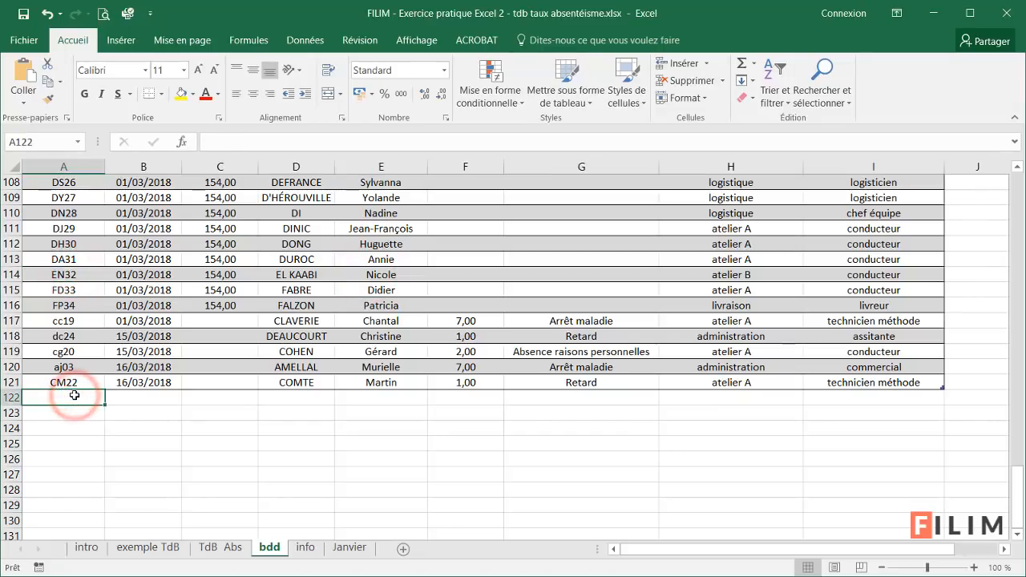
pyautogui.write('en32')
pyautogui.press('Tab')
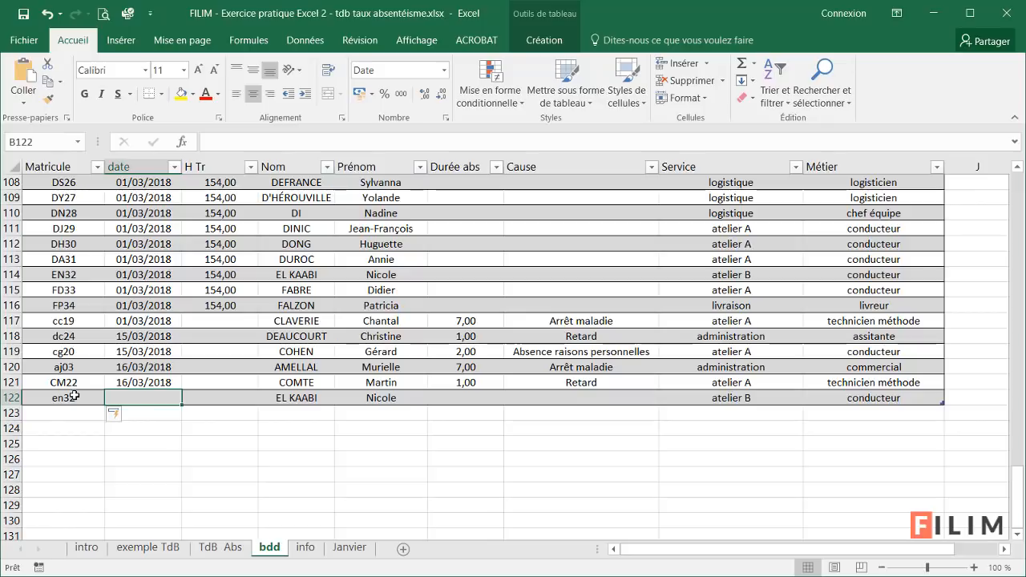
pyautogui.write('22/3/18')
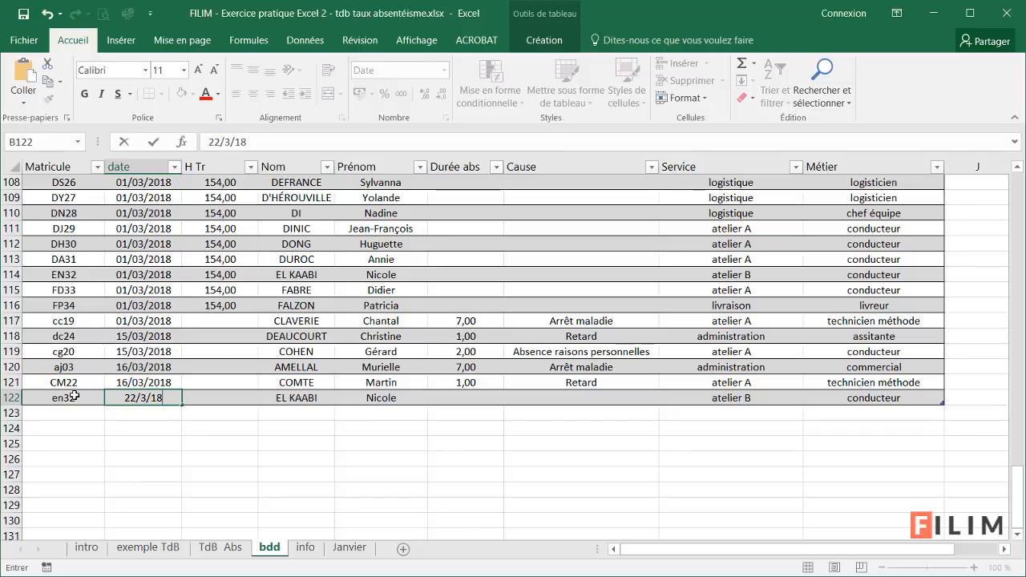
# Complete the record in row 122 with an absence duration of 7 and the cause Arrêt maladie.
pyautogui.click(477, 396)
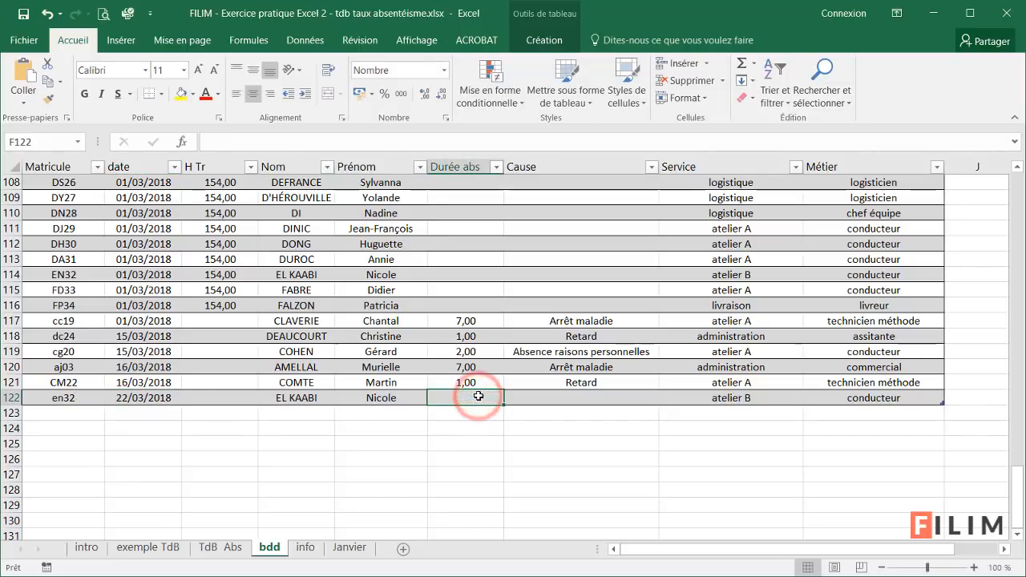
pyautogui.write('7')
pyautogui.click(605, 396)
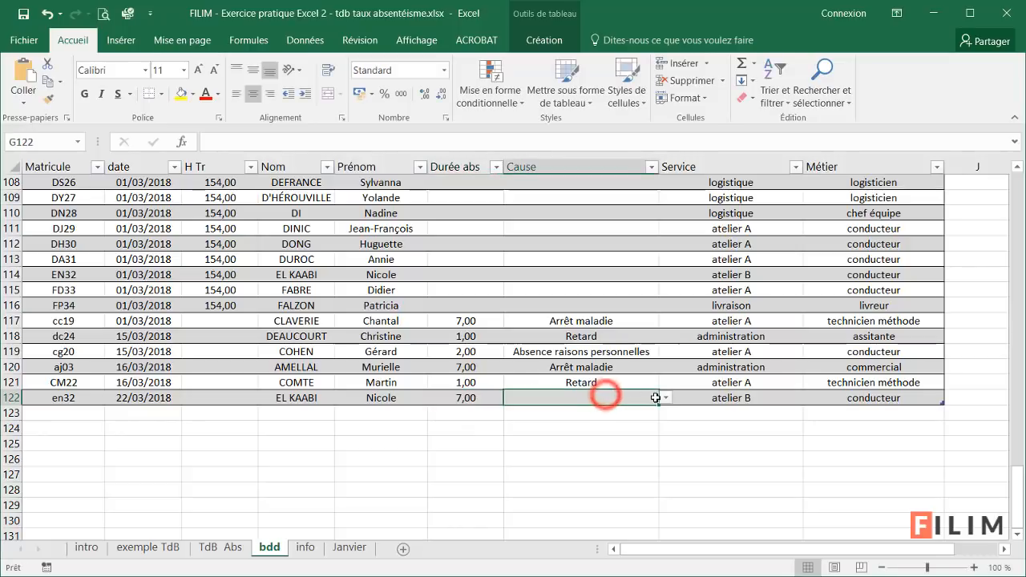
pyautogui.click(665, 398)
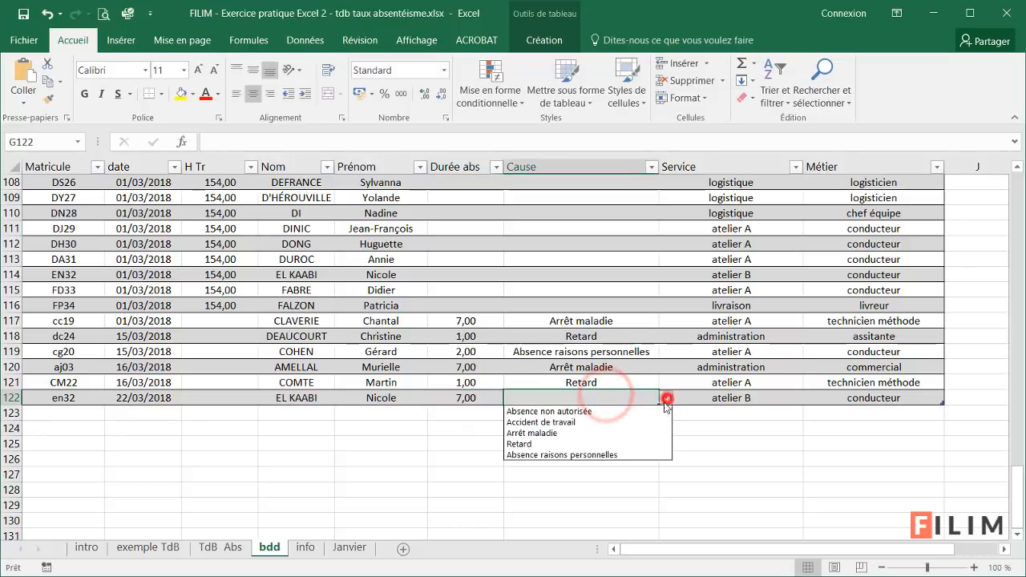
pyautogui.click(619, 432)
# Add a record in row 123 for the same employee, filling down the date, duration and cause from row 122.
pyautogui.click(62, 414)
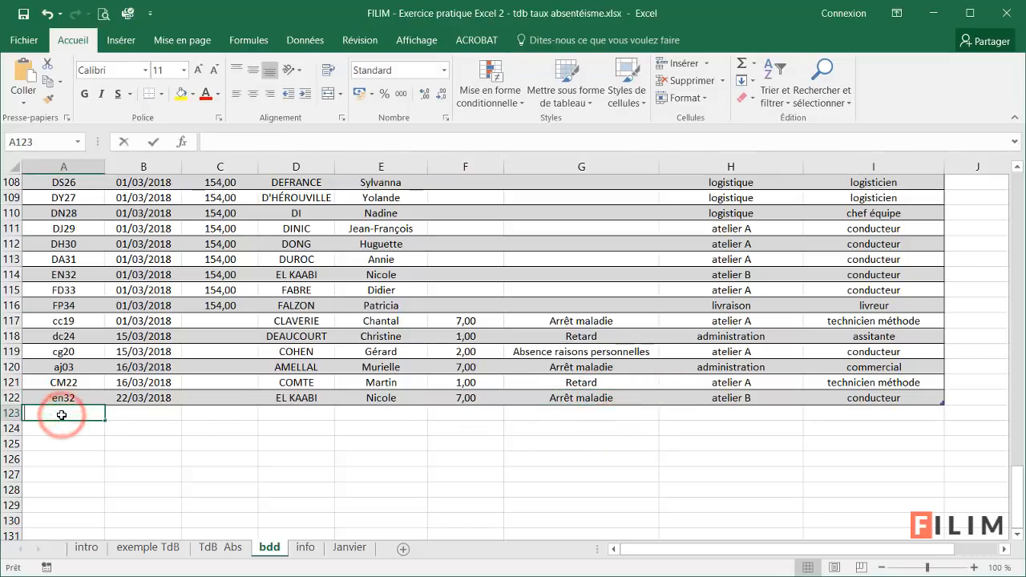
pyautogui.write('en32')
pyautogui.press('Tab')
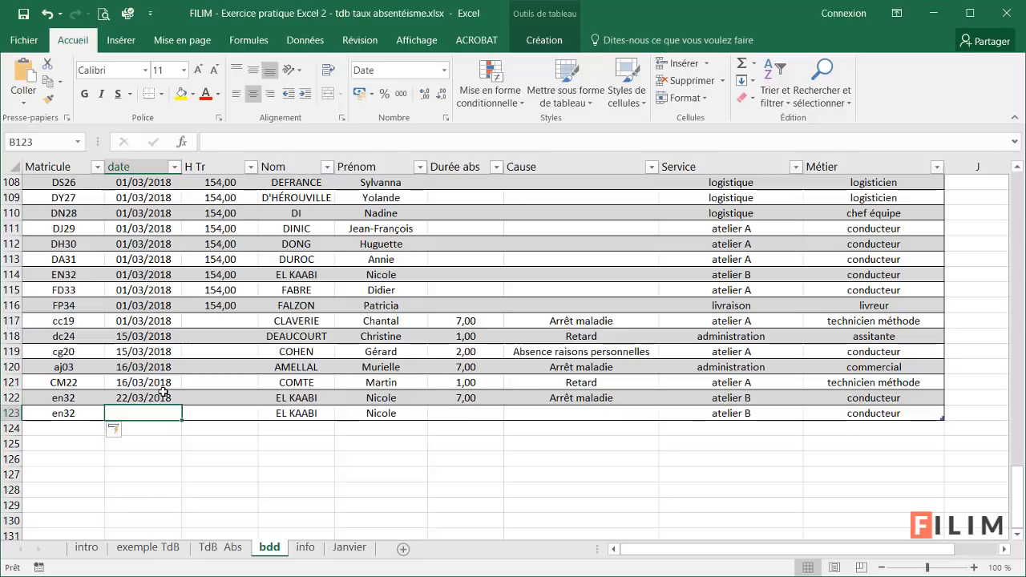
pyautogui.hotkey('ctrl', 'd')
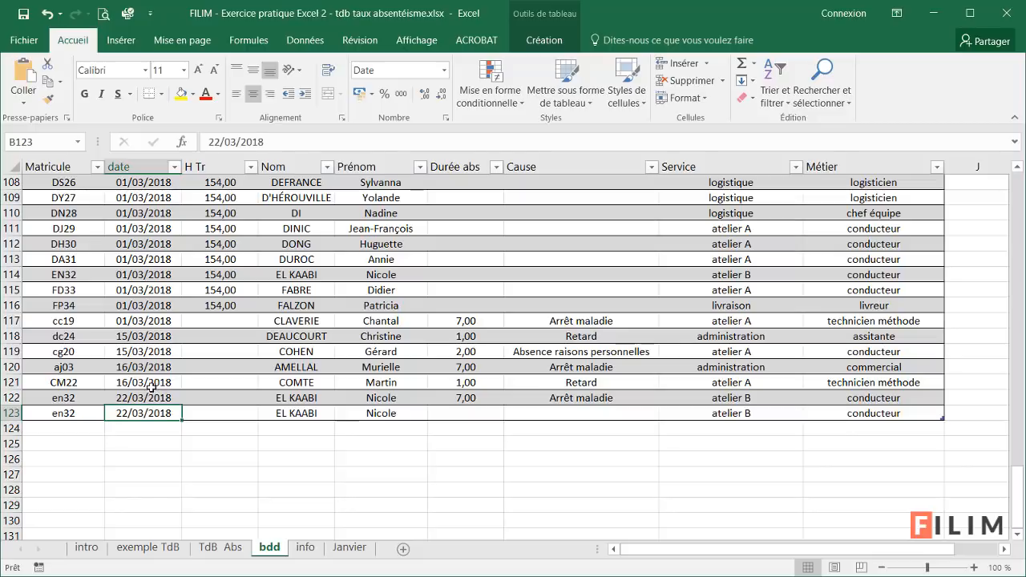
pyautogui.moveTo(490, 414); pyautogui.dragTo(537, 412)
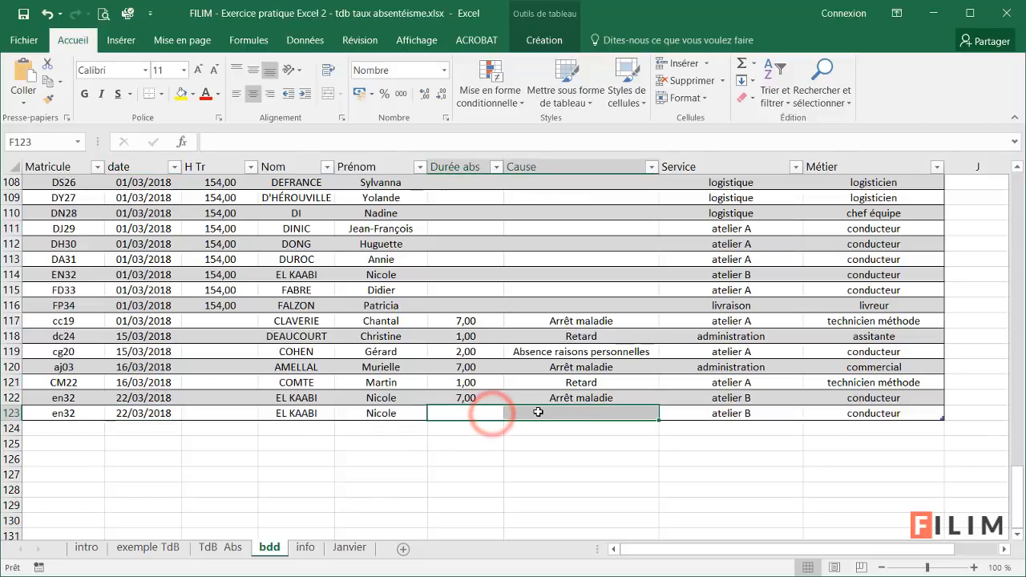
pyautogui.hotkey('ctrl', 'd')
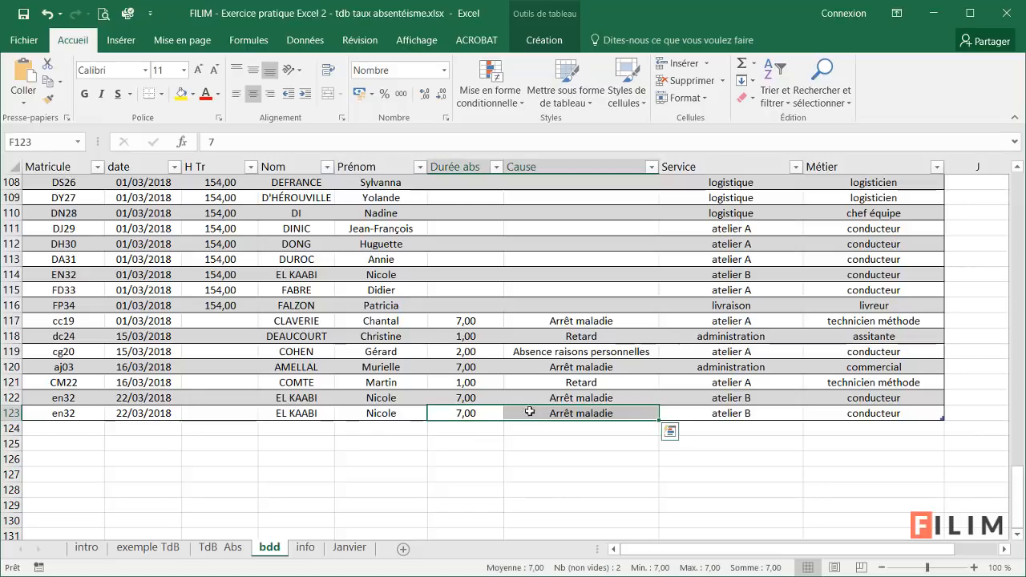
pyautogui.click(491, 446)
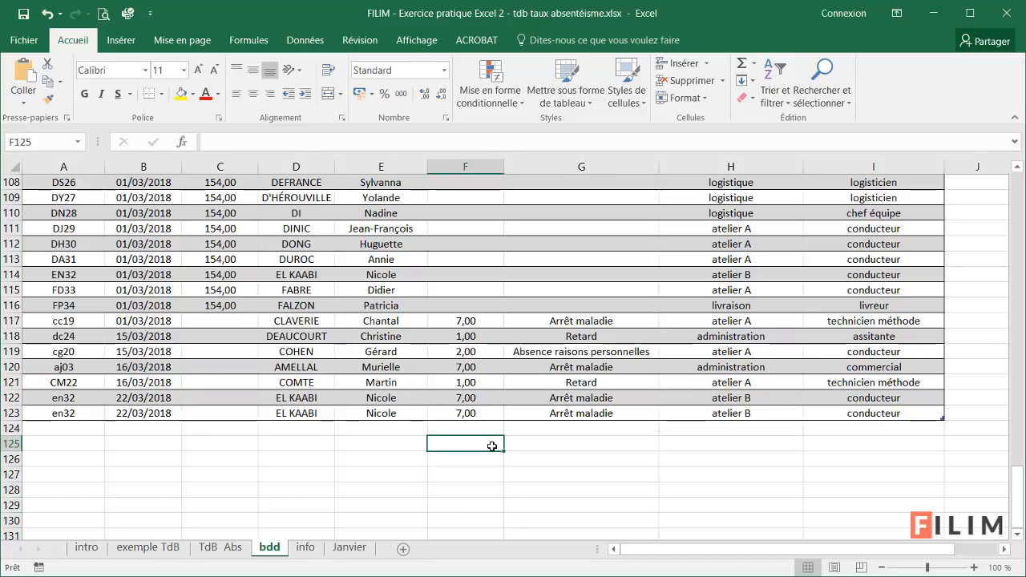
# Fill the date in B122 down to B124 as consecutive days, giving 23/03/2018 and 24/03/2018 in the rows below.
pyautogui.click(536, 414)
pyautogui.click(128, 427)
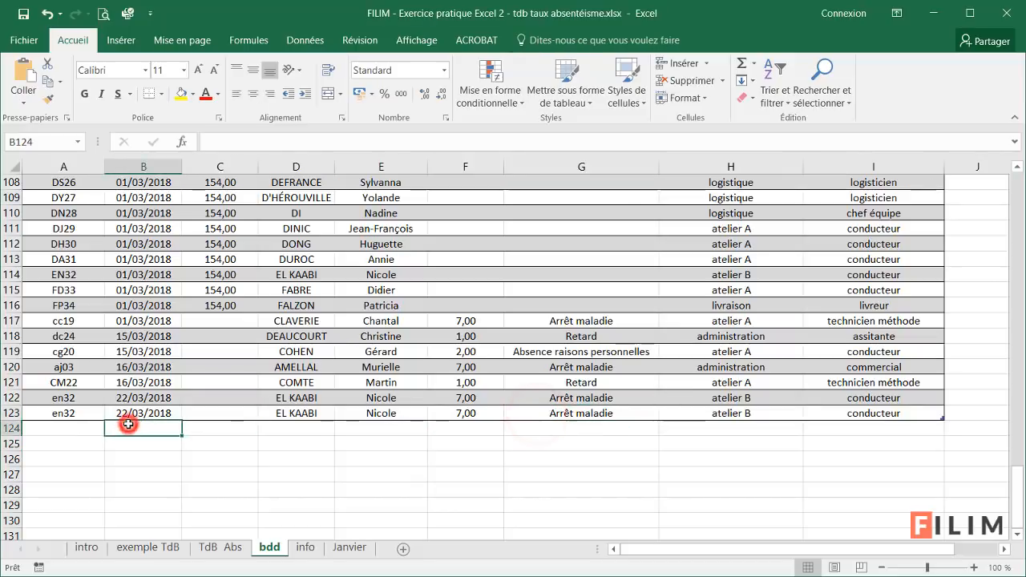
pyautogui.doubleClick(122, 412)
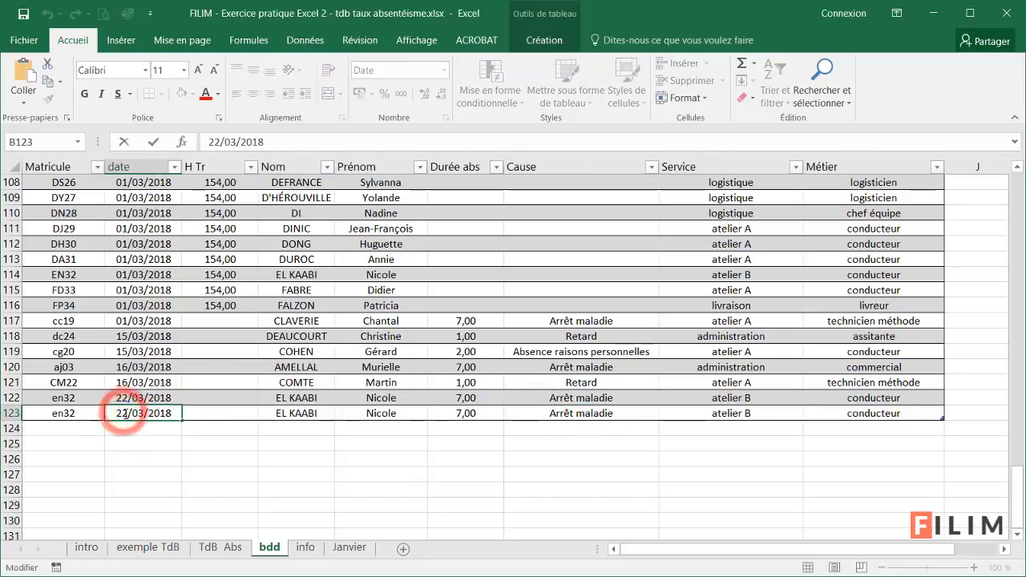
pyautogui.click(128, 426)
pyautogui.click(136, 398)
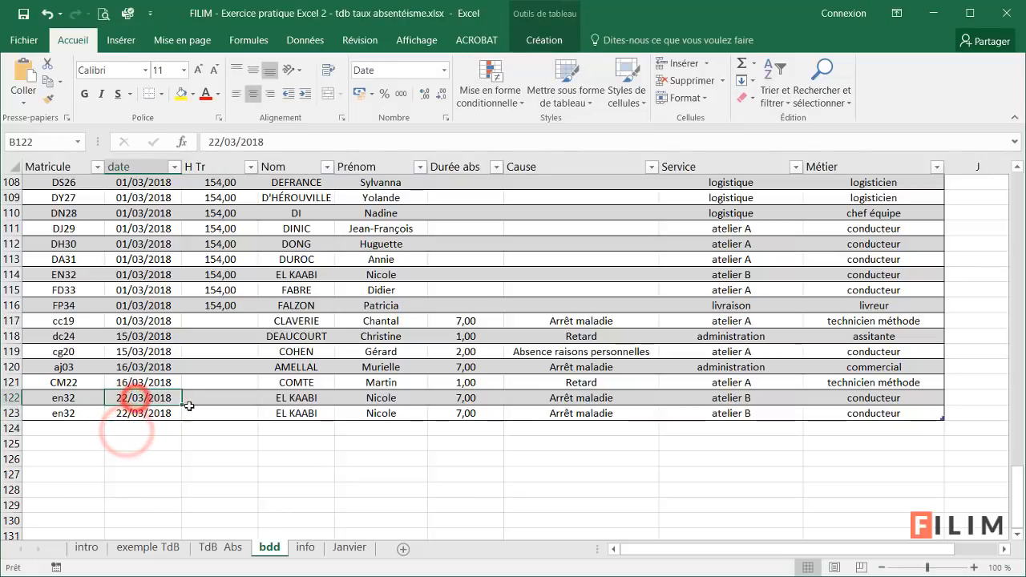
pyautogui.moveTo(183, 405); pyautogui.dragTo(180, 438)
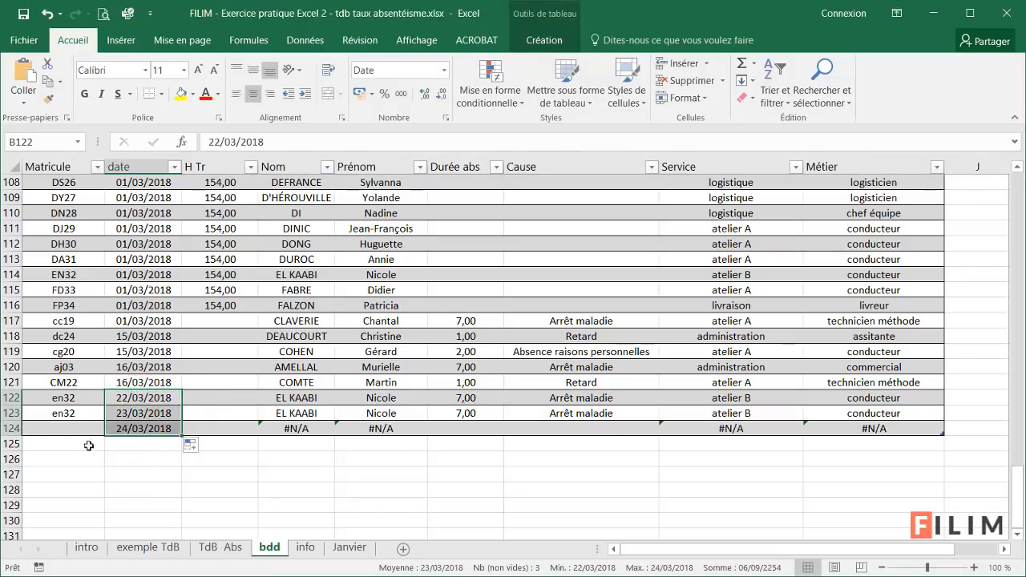
# Complete the record in row 124 by filling down the matricule, absence duration and cause from row 123.
pyautogui.click(80, 428)
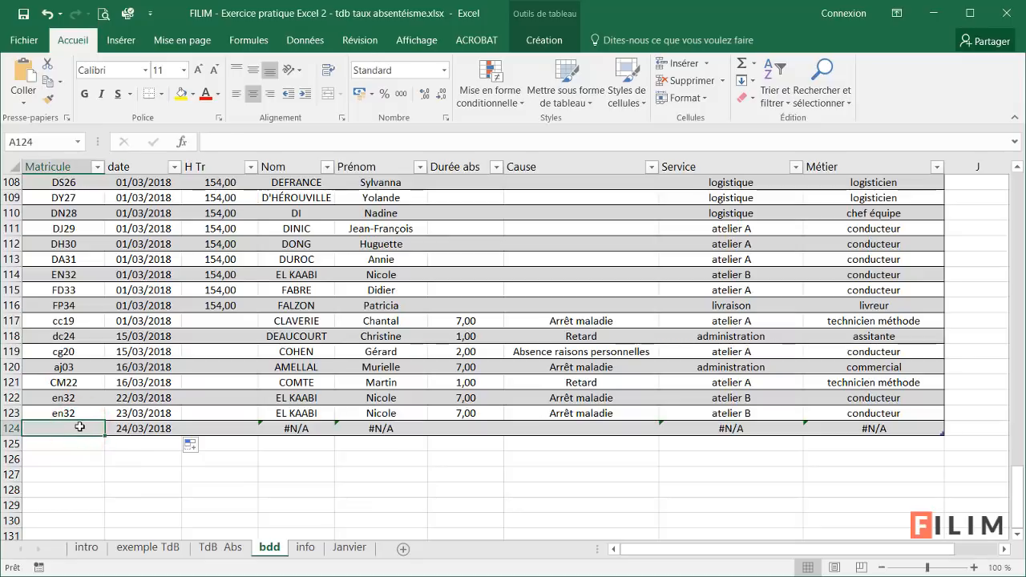
pyautogui.hotkey('ctrl', 'd')
pyautogui.moveTo(474, 427); pyautogui.dragTo(521, 427)
pyautogui.hotkey('ctrl', 'd')
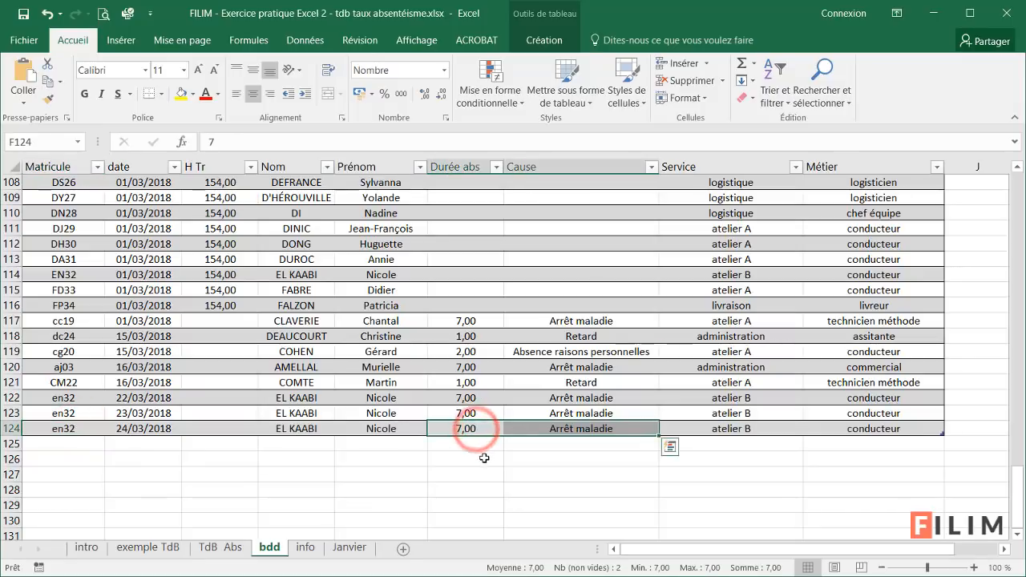
pyautogui.click(484, 458)
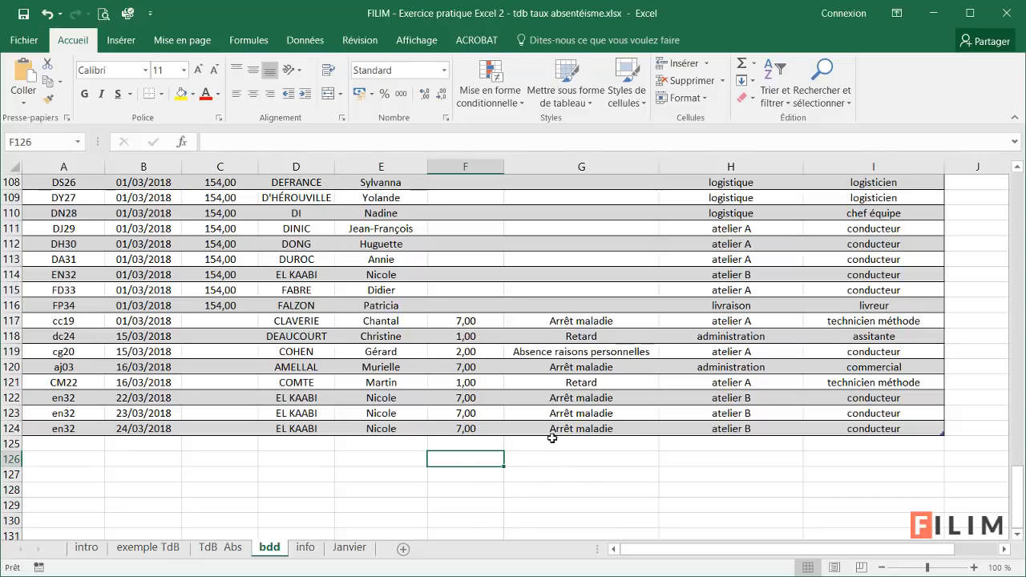
# Refresh the pivot table on the TdB Abs sheet so the dashboard includes the added absence records.
pyautogui.click(221, 548)
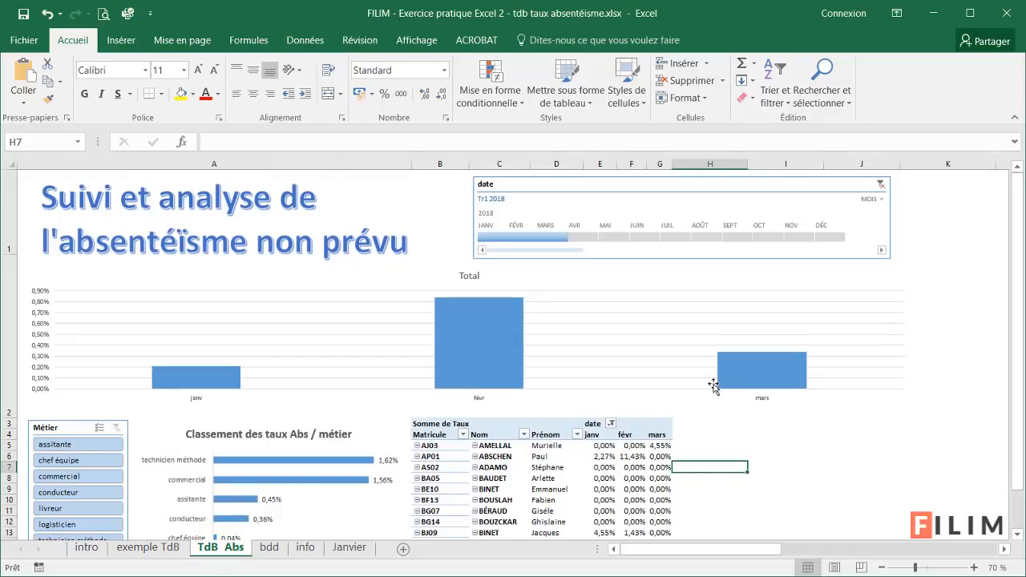
pyautogui.rightClick(543, 465)
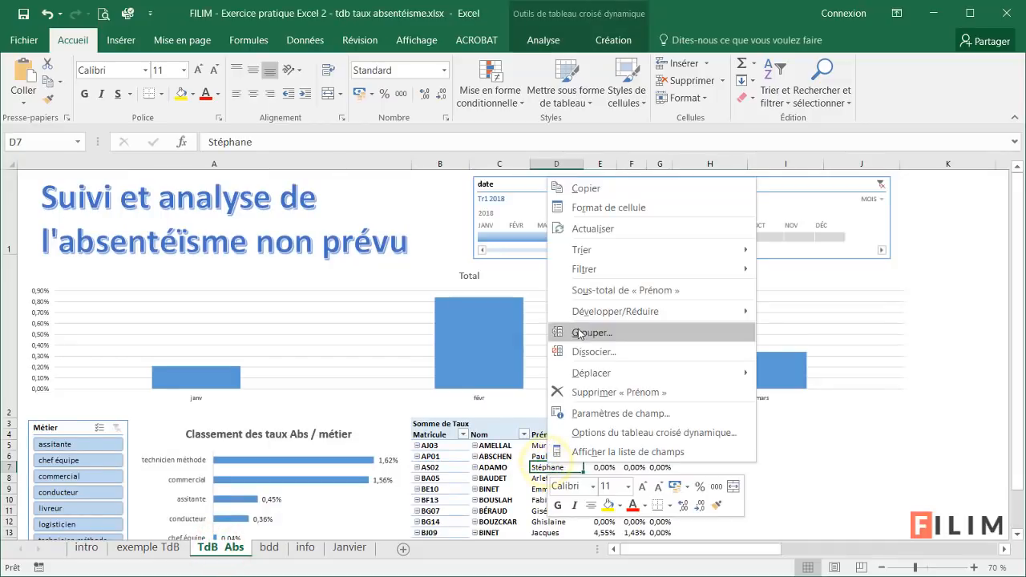
pyautogui.click(592, 231)
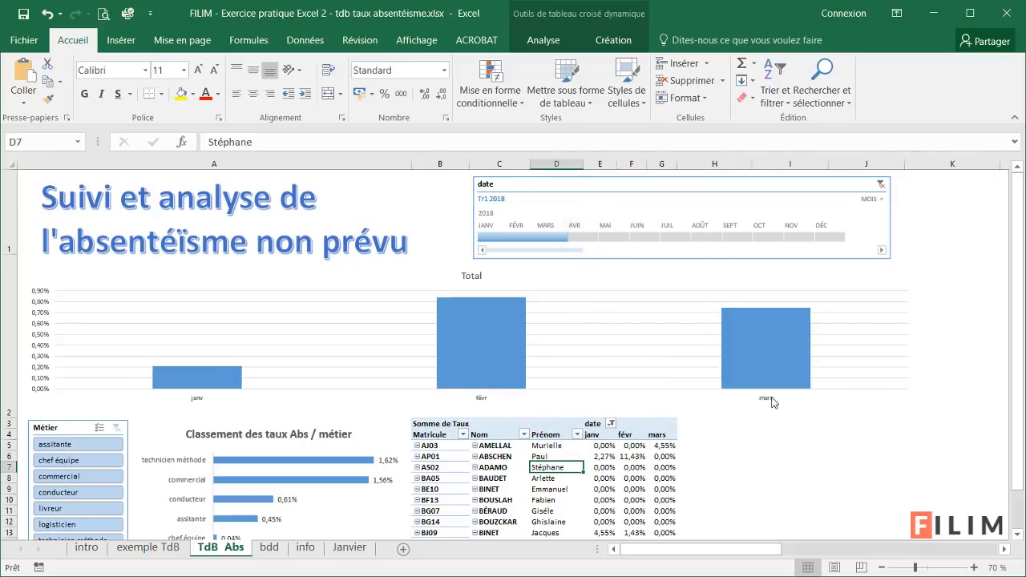
pyautogui.moveTo(775, 336)
# On the bdd sheet, examine the matricule, date and H Tr entries of the 01/03/2018 rows starting at row 83.
pyautogui.click(267, 549)
pyautogui.scroll(7, 216, 457)
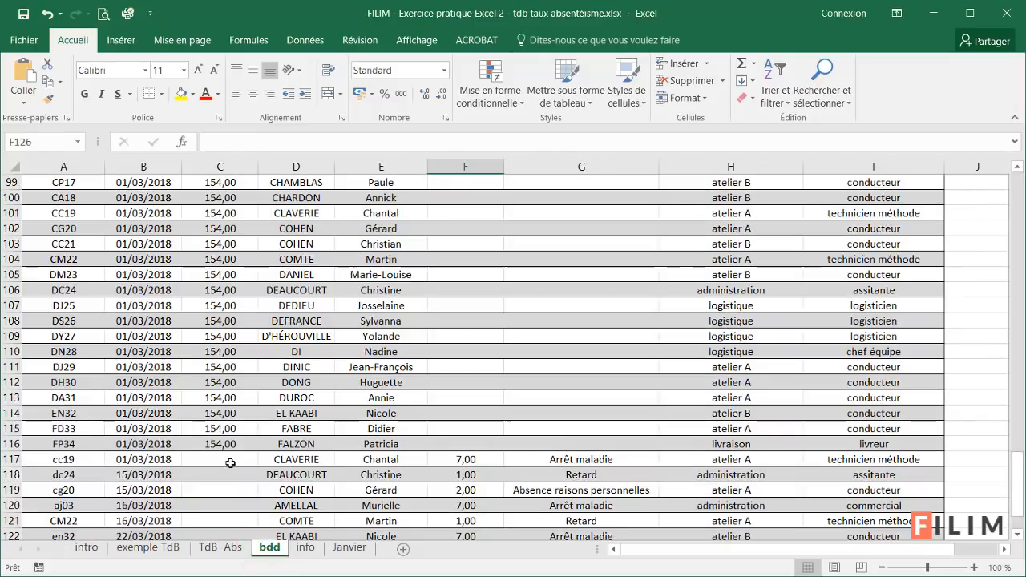
pyautogui.scroll(5, 218, 467)
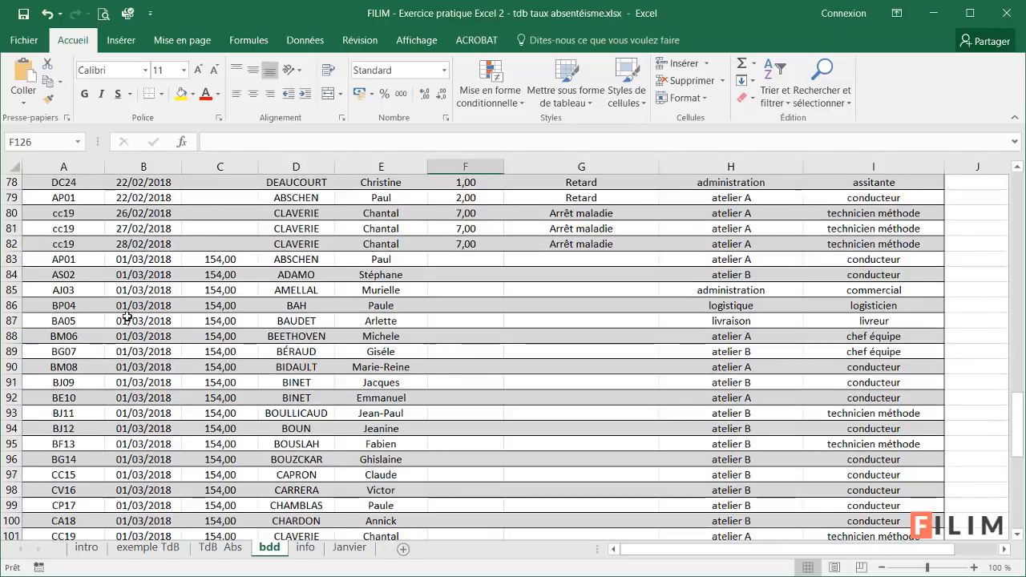
pyautogui.click(78, 260)
pyautogui.moveTo(90, 269); pyautogui.dragTo(227, 478)
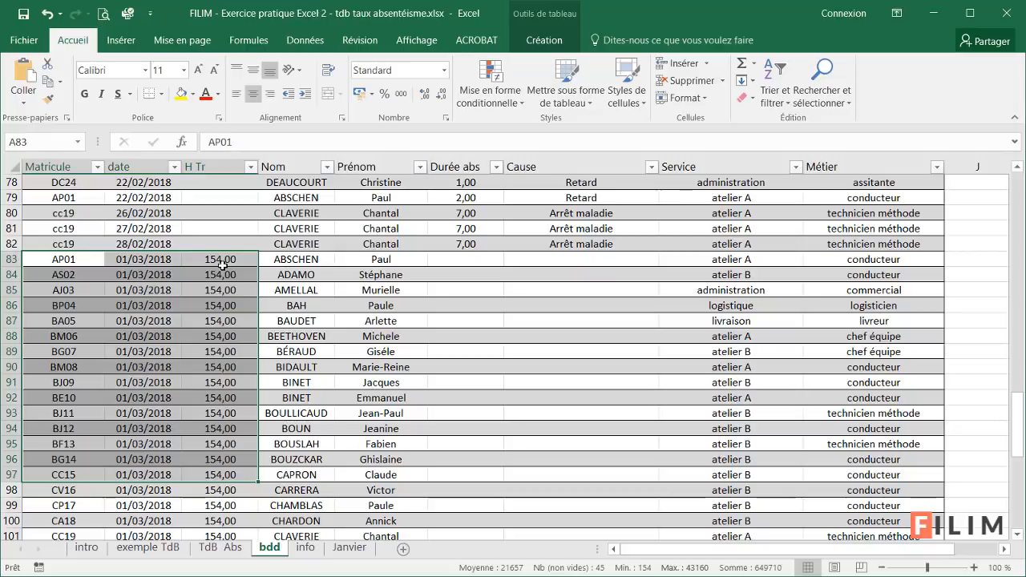
pyautogui.moveTo(222, 263); pyautogui.dragTo(206, 440)
pyautogui.click(206, 340)
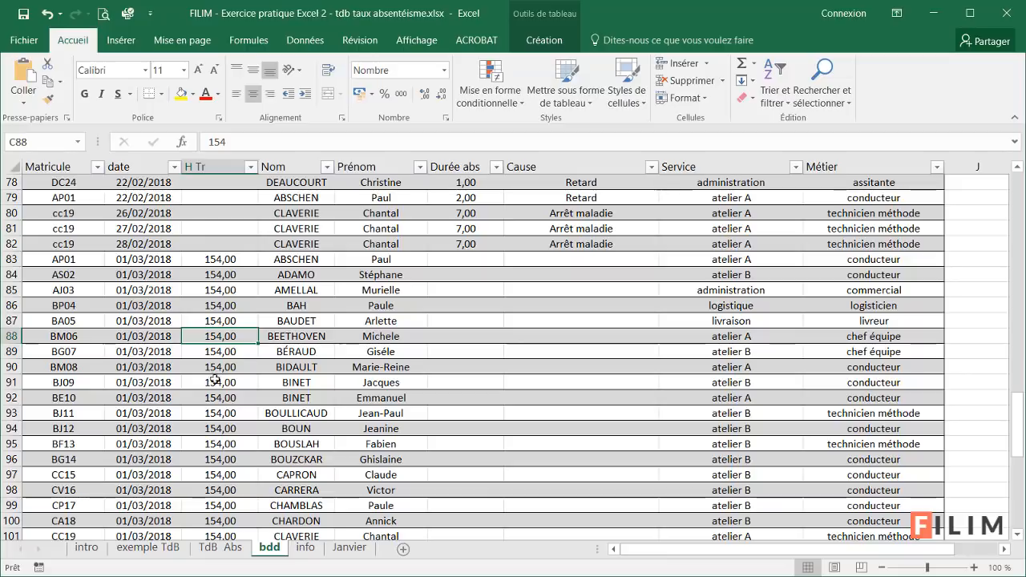
# Open the Janvier sheet and examine the columns of its working-hours table.
pyautogui.click(350, 548)
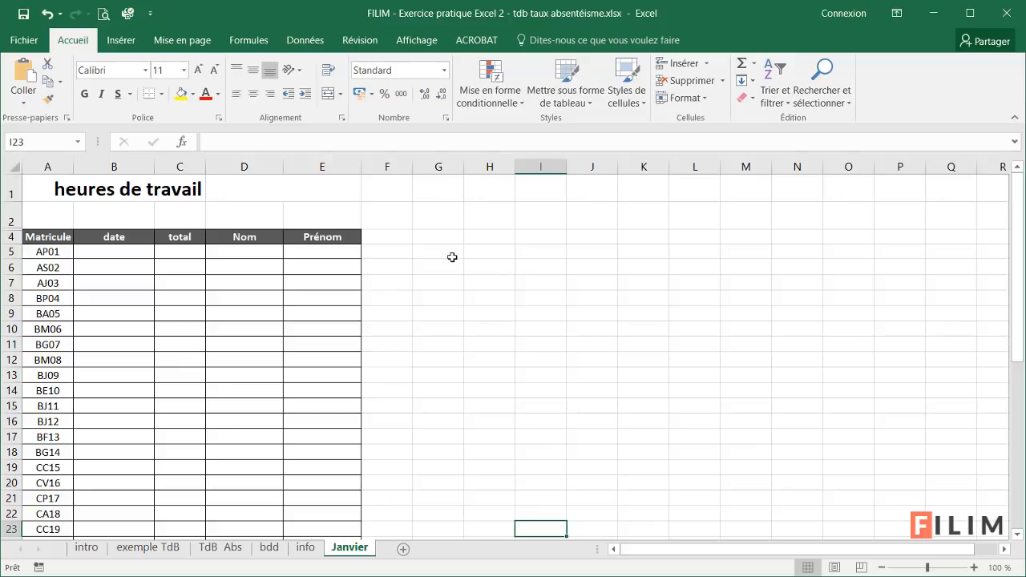
pyautogui.click(173, 253)
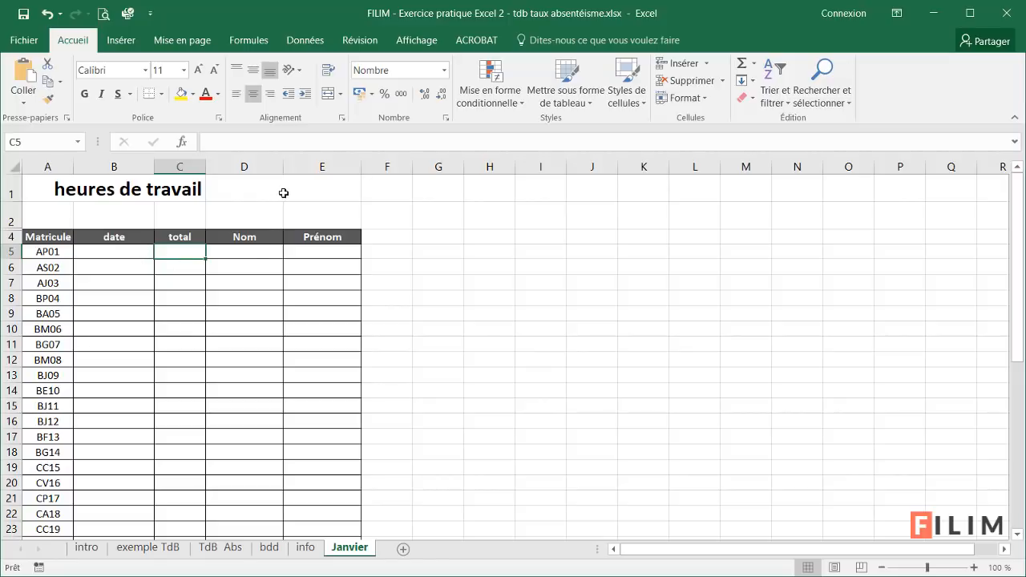
pyautogui.click(240, 253)
pyautogui.click(309, 255)
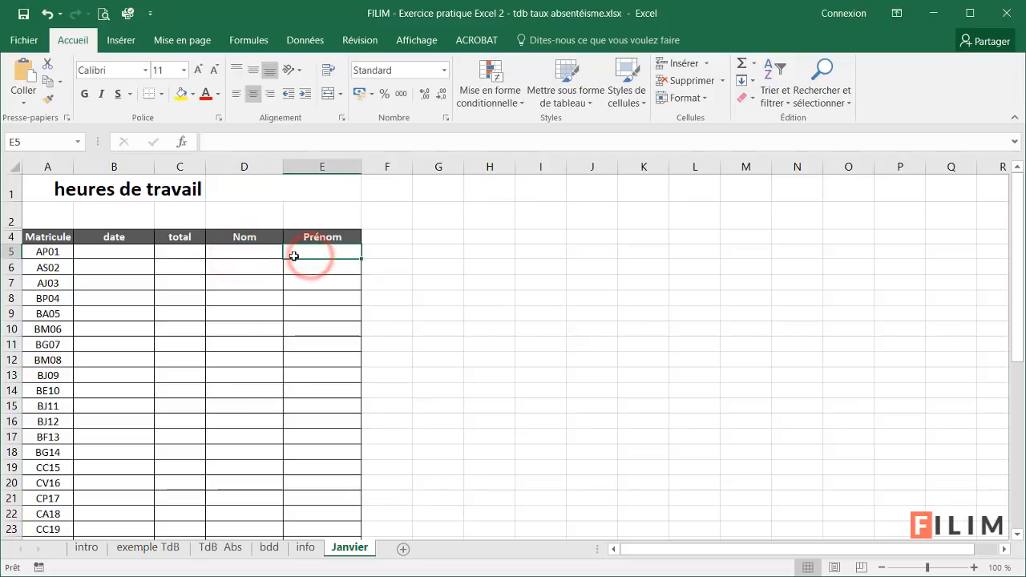
pyautogui.click(255, 254)
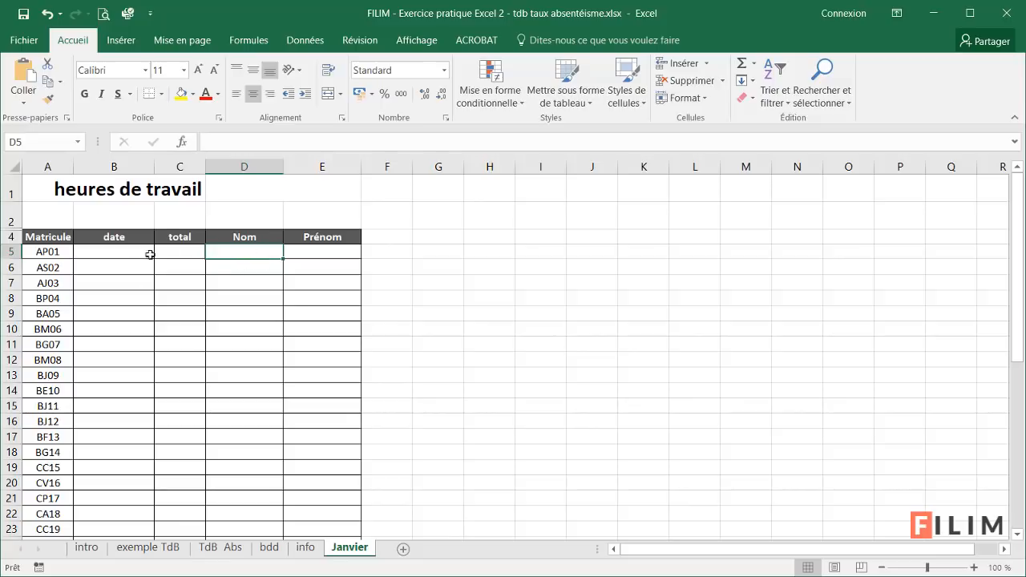
pyautogui.moveTo(56, 241); pyautogui.dragTo(264, 371)
pyautogui.click(240, 286)
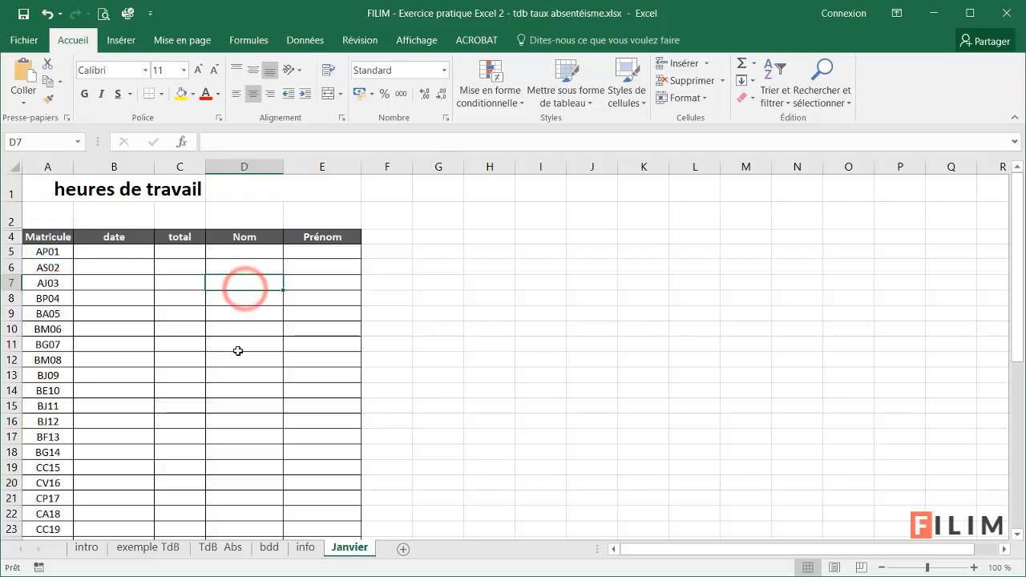
pyautogui.click(579, 84)
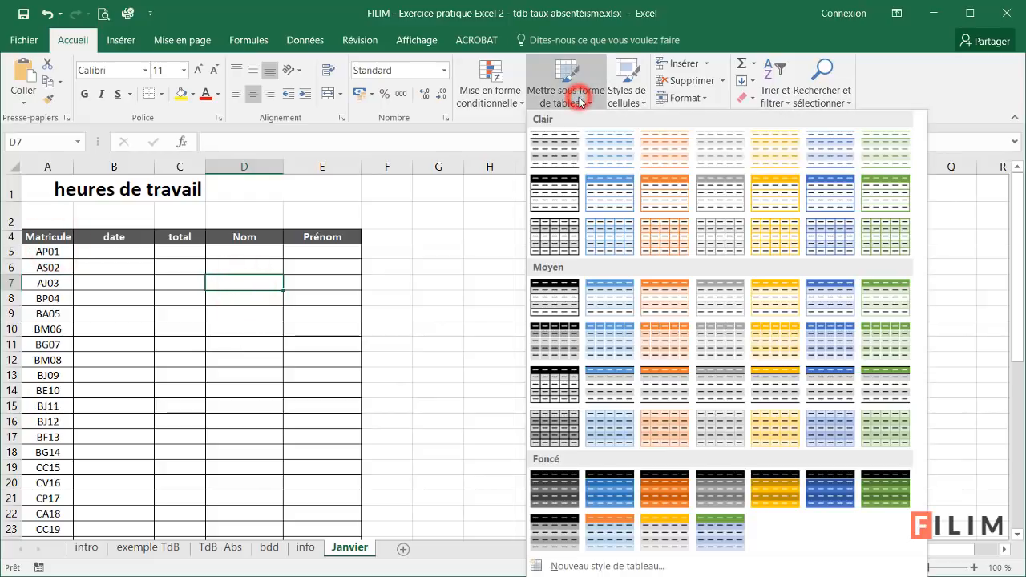
pyautogui.click(546, 192)
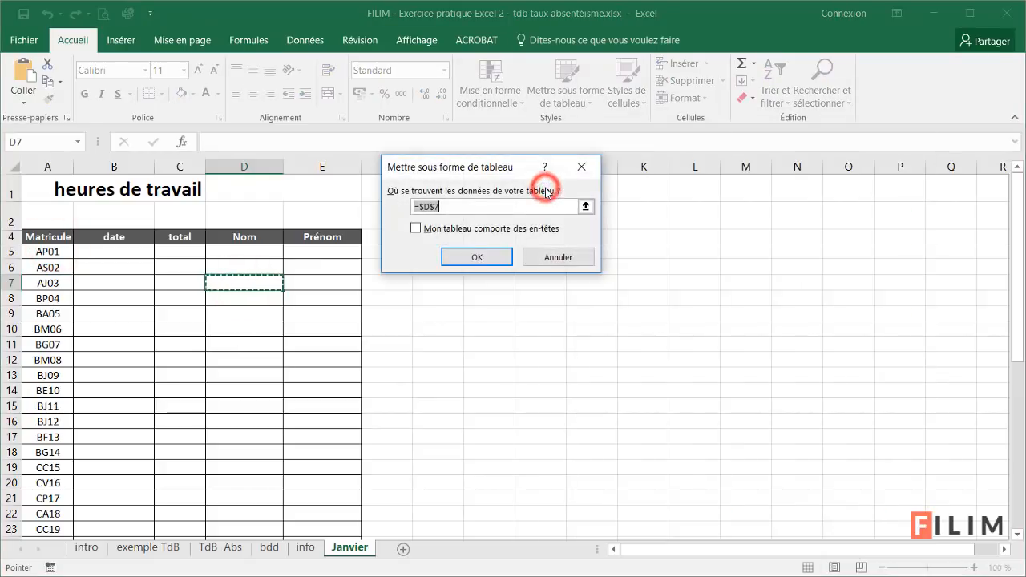
pyautogui.click(555, 258)
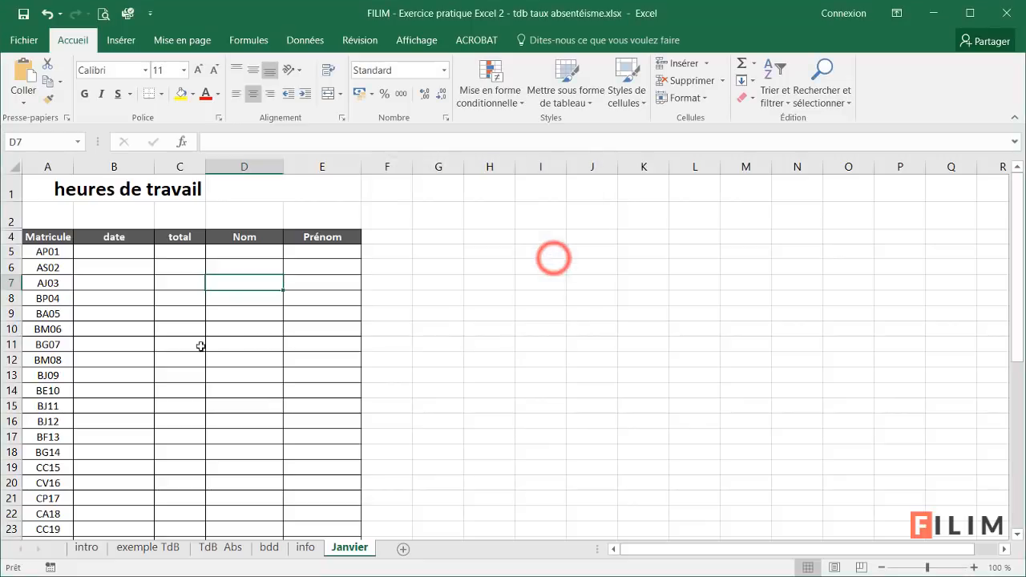
# Format the range A4:E38 on the Janvier sheet as a table with headers, using a light style with a black header row.
pyautogui.click(48, 286)
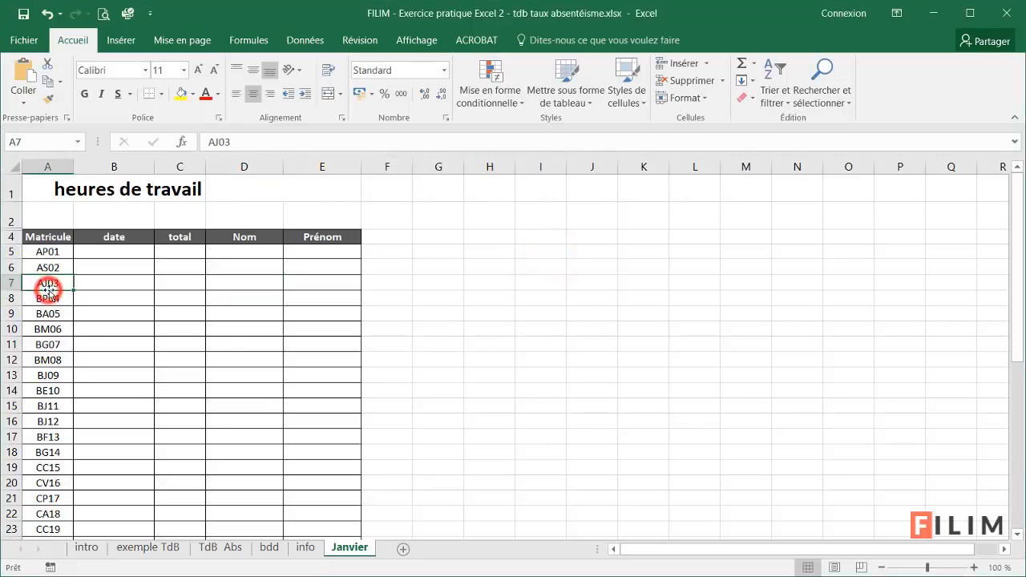
pyautogui.click(571, 90)
pyautogui.click(554, 189)
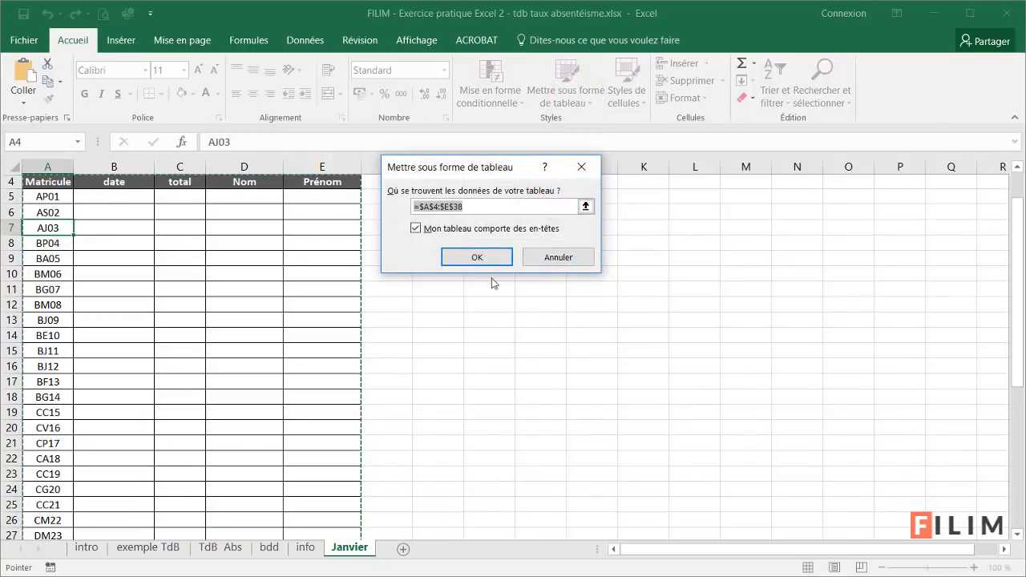
pyautogui.click(495, 258)
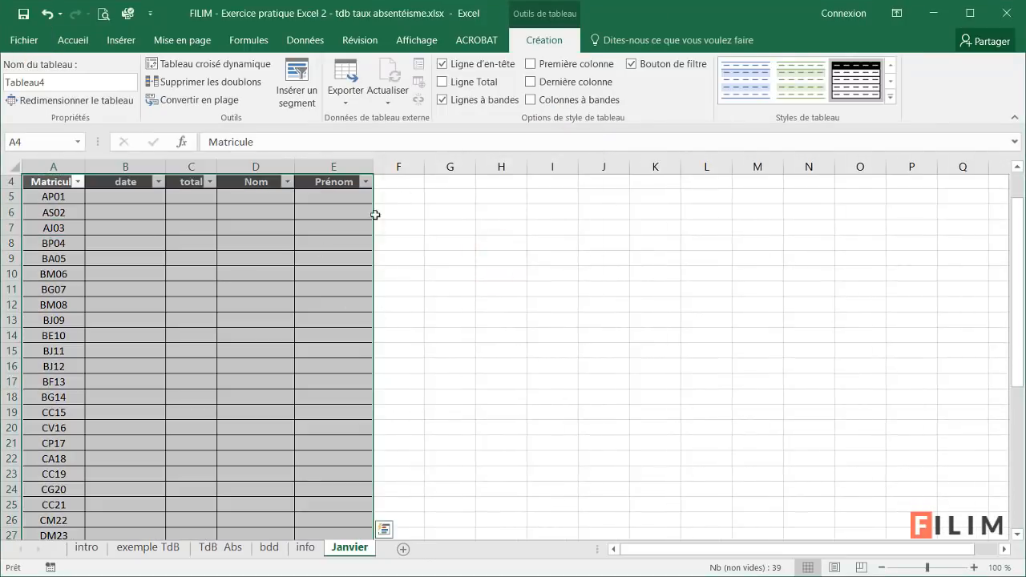
# Hide the filter buttons in the header row of the working-hours table.
pyautogui.click(341, 226)
pyautogui.scroll(1, 359, 222)
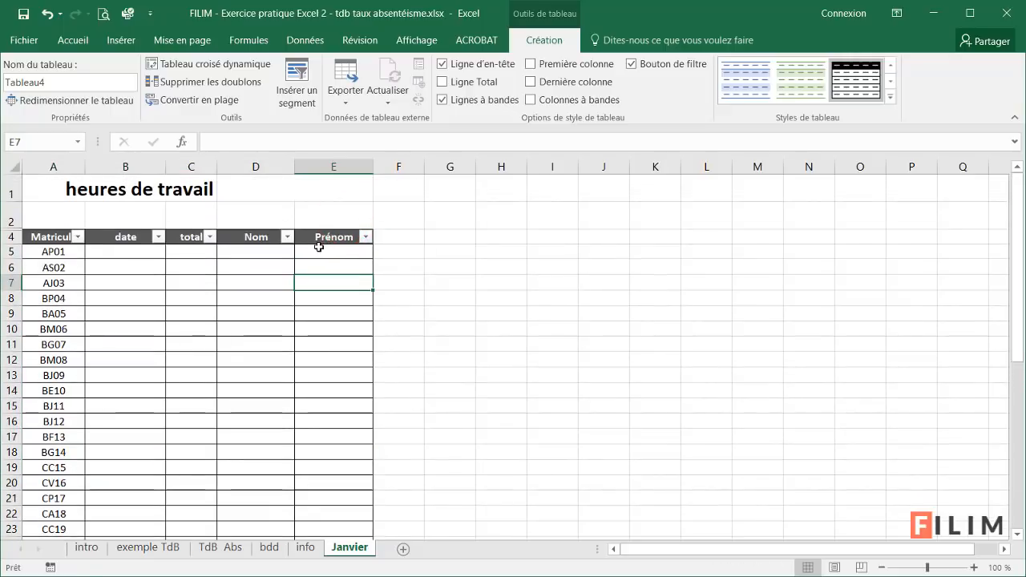
pyautogui.click(632, 64)
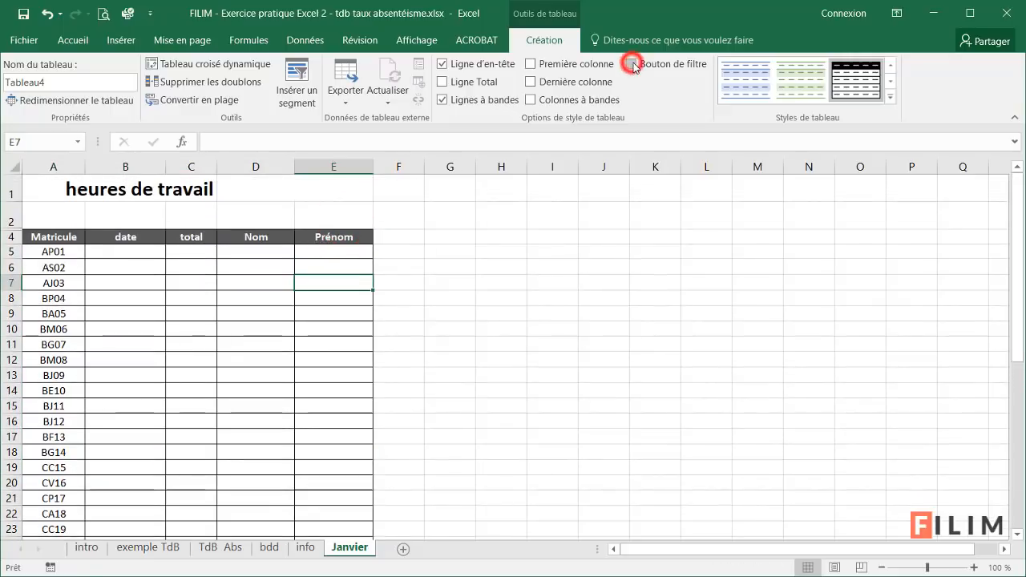
pyautogui.click(634, 65)
pyautogui.click(638, 65)
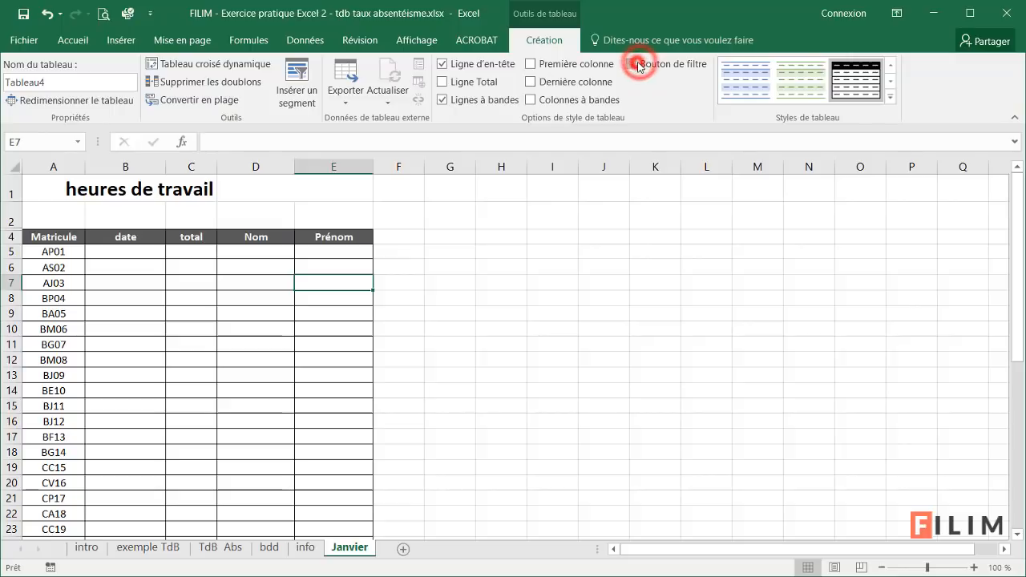
# Insert a RECHERCHEV function in cell D5, the first cell of the Nom column.
pyautogui.click(331, 290)
pyautogui.click(257, 251)
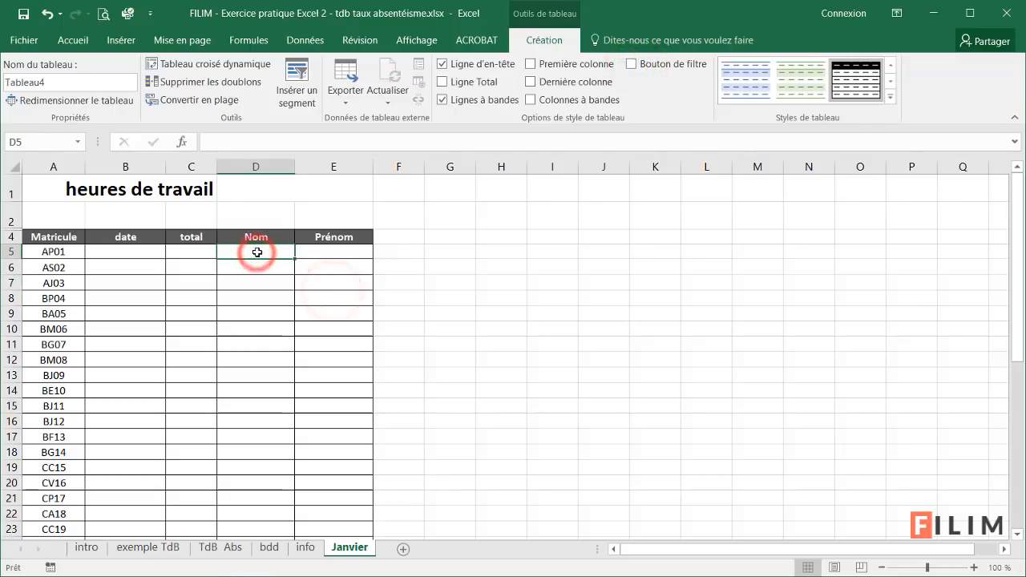
pyautogui.click(182, 142)
pyautogui.click(405, 230)
pyautogui.write('re')
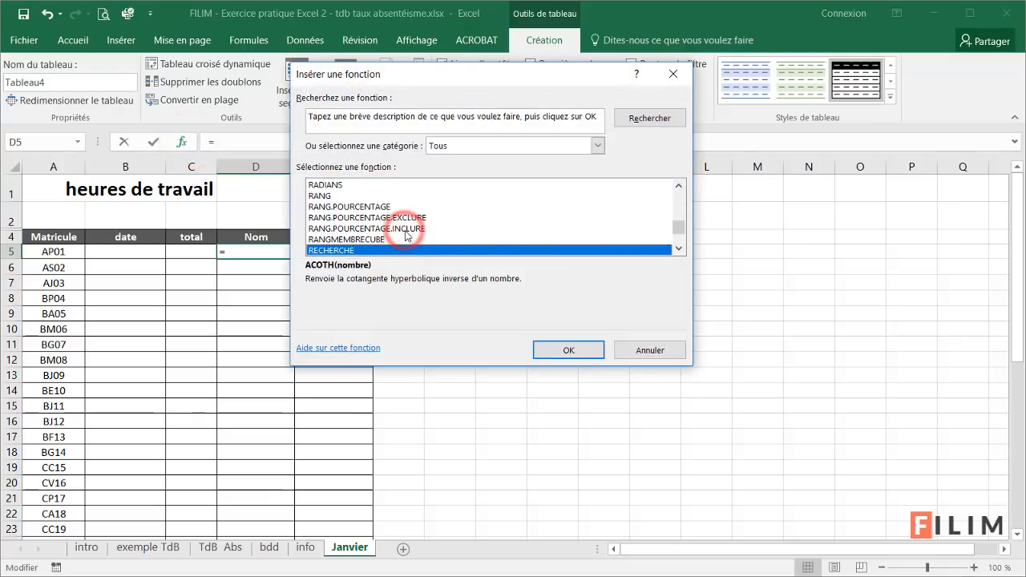
pyautogui.scroll(-1, 404, 237)
pyautogui.doubleClick(400, 238)
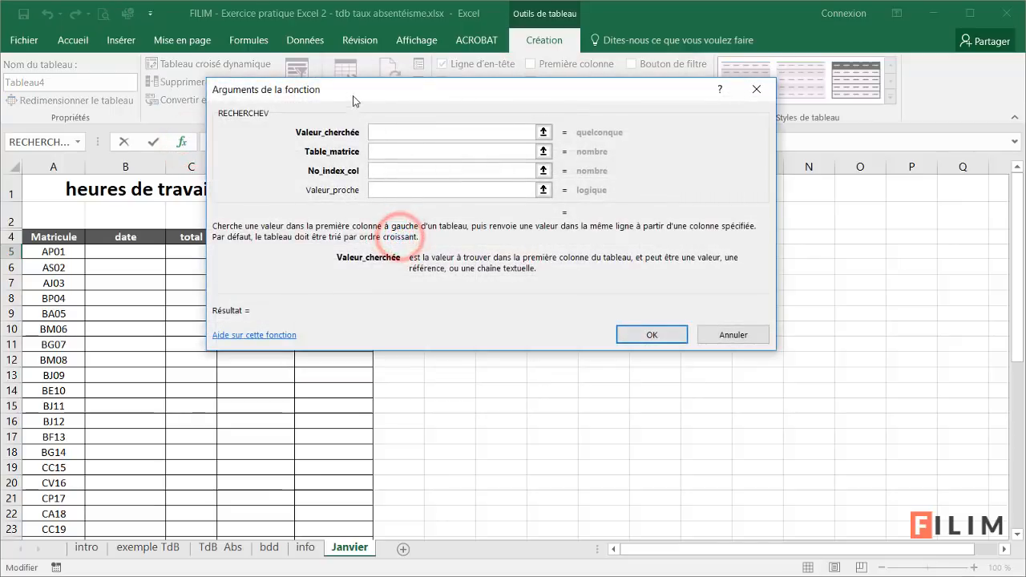
# Set the RECHERCHEV lookup value to the row's Matricule and the lookup table to info_rh on the info sheet.
pyautogui.moveTo(356, 90); pyautogui.dragTo(522, 218)
pyautogui.click(66, 253)
pyautogui.click(213, 339)
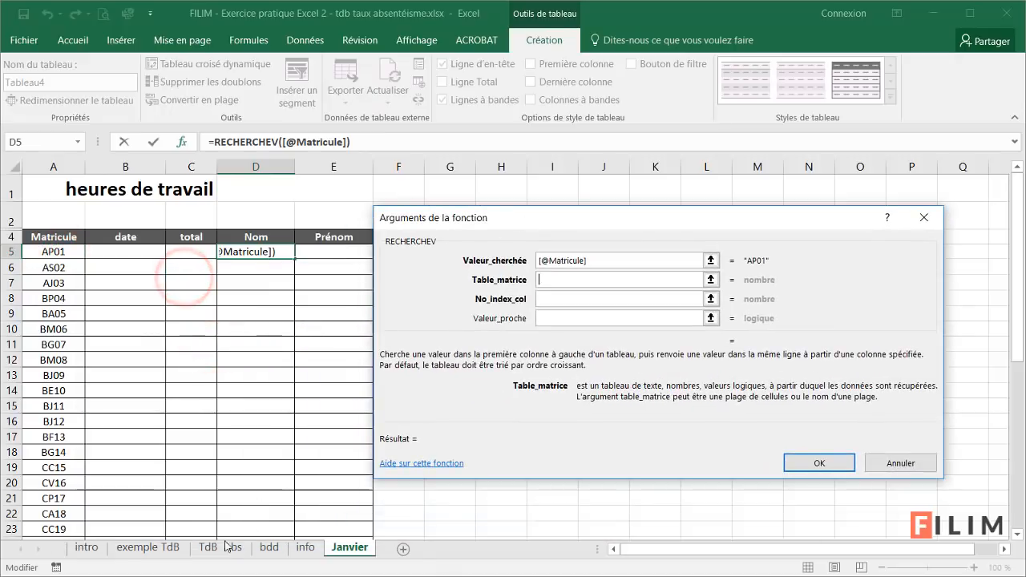
pyautogui.click(148, 548)
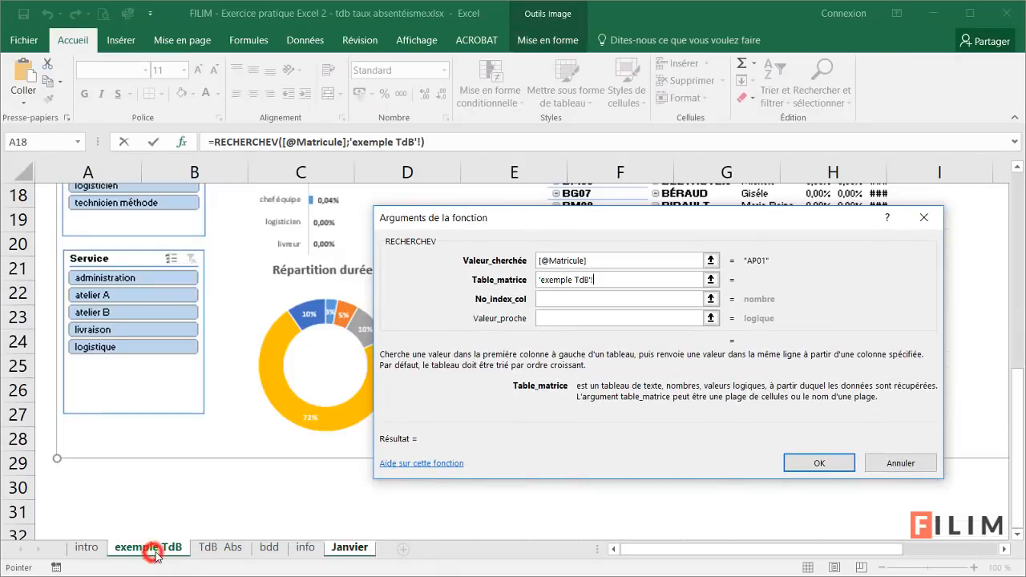
pyautogui.click(225, 552)
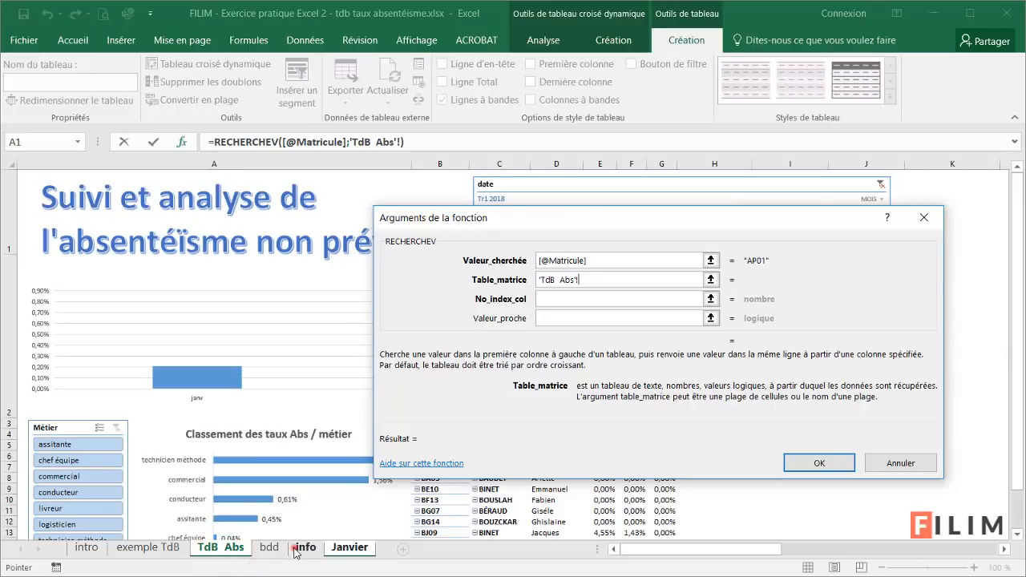
pyautogui.click(294, 548)
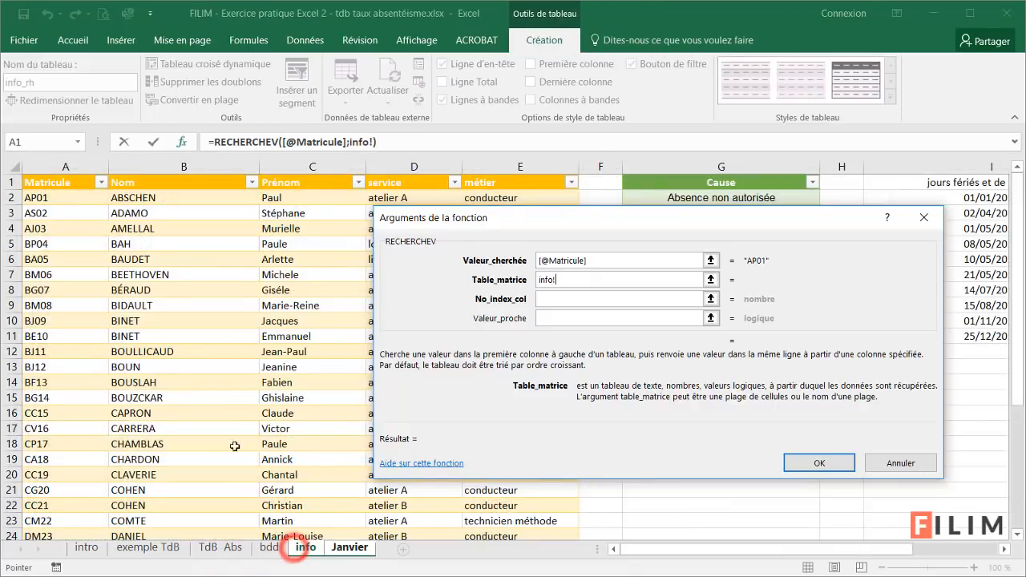
pyautogui.click(21, 172)
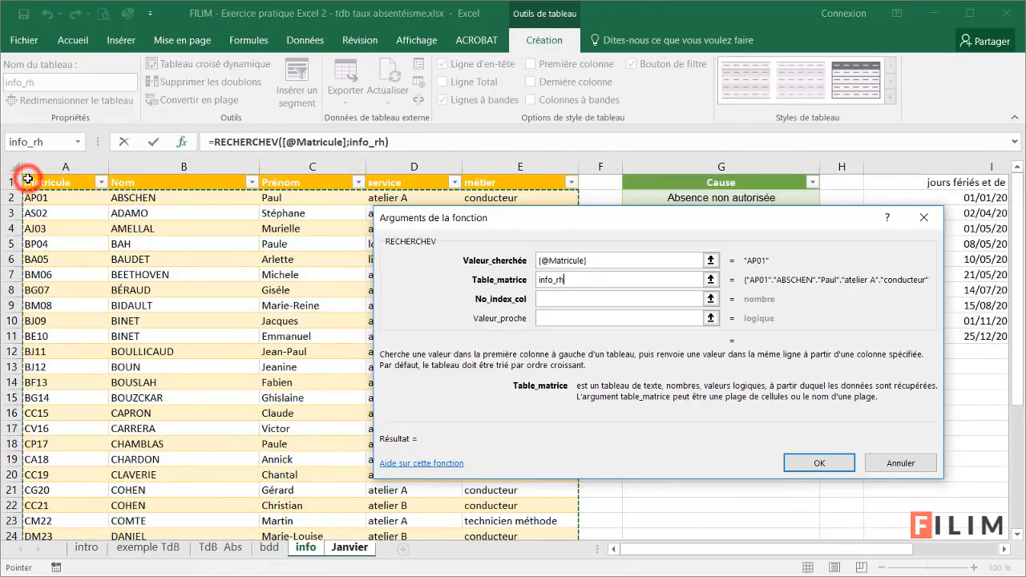
# Set the RECHERCHEV column index to 2 and the approximate-match argument to 0, and apply the formula to the Nom column.
pyautogui.click(572, 300)
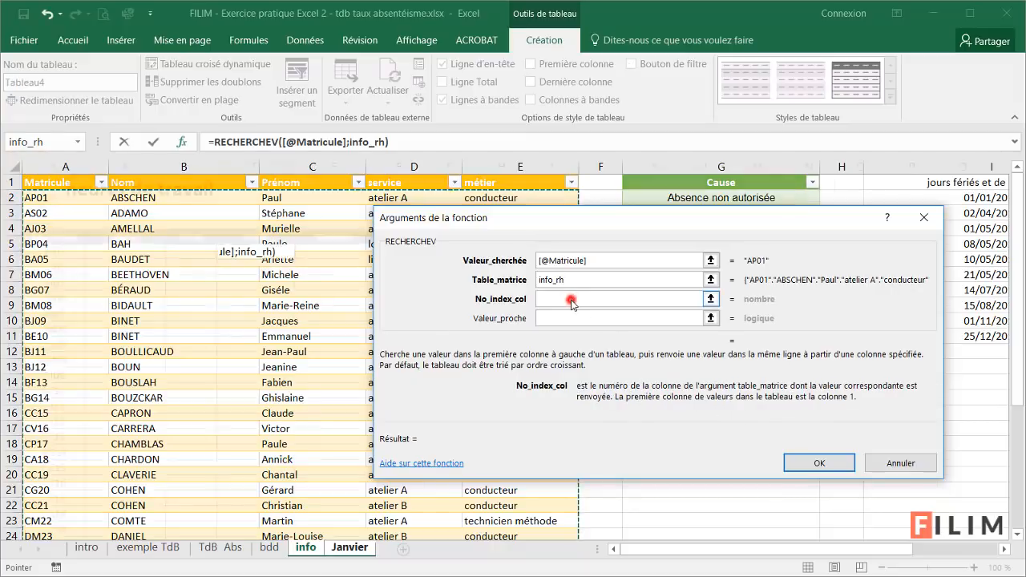
pyautogui.write('2')
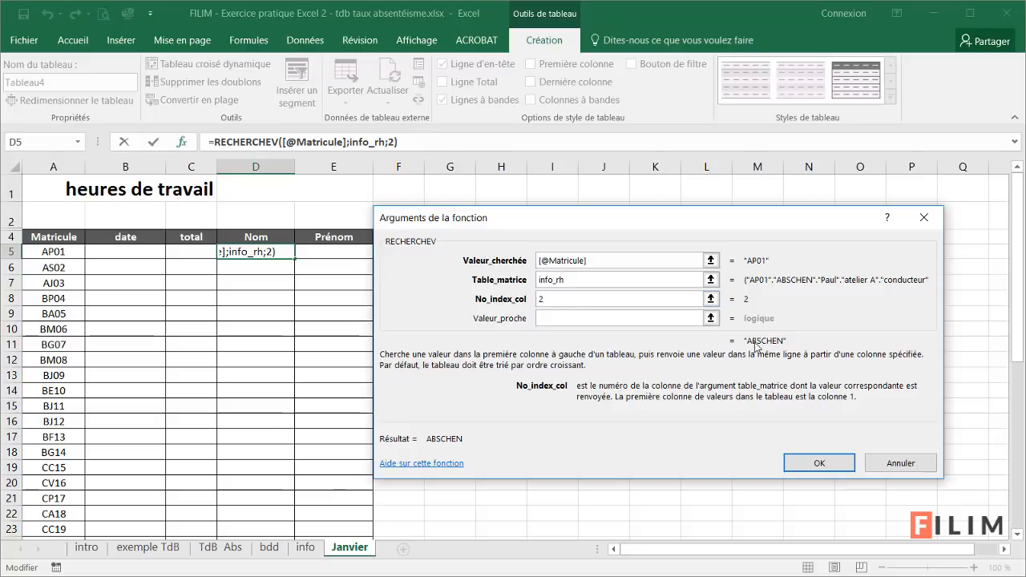
pyautogui.click(641, 318)
pyautogui.write('0')
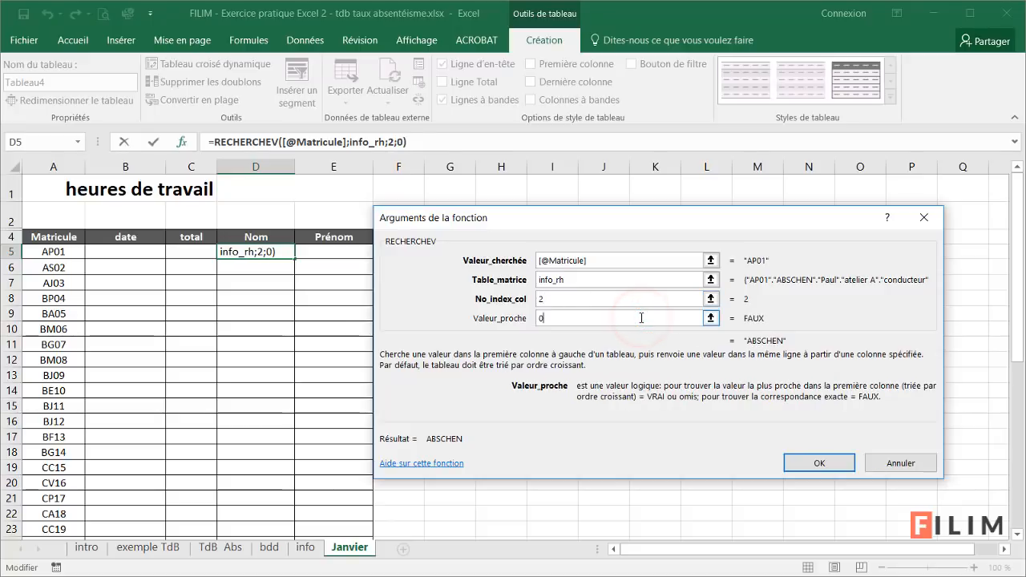
pyautogui.click(801, 463)
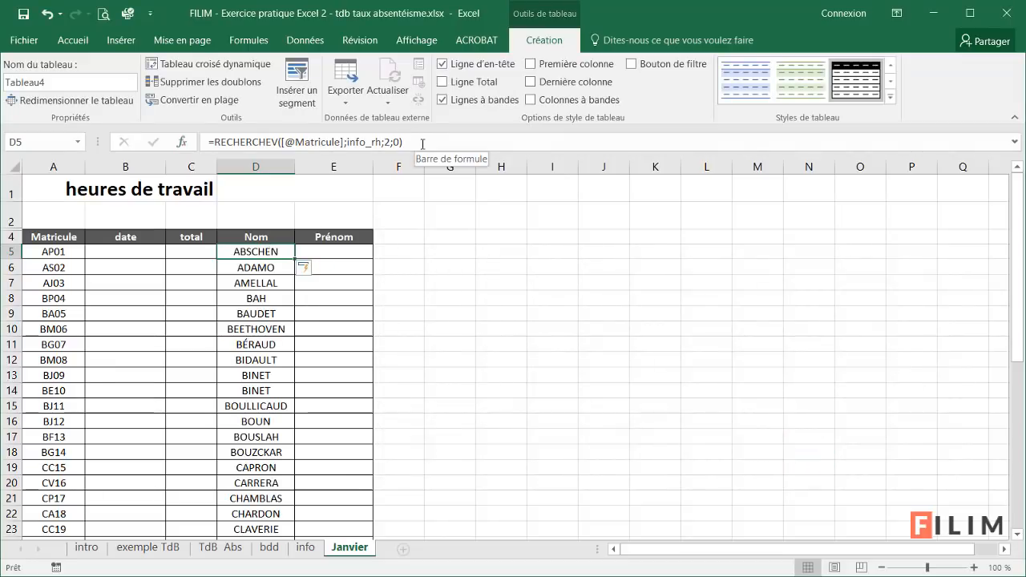
# Copy the RECHERCHEV formula from D5 into E5, the first cell of the Prénom column.
pyautogui.hotkey('ctrl', 'c')
pyautogui.click(335, 254)
pyautogui.hotkey('ctrl', 'v')
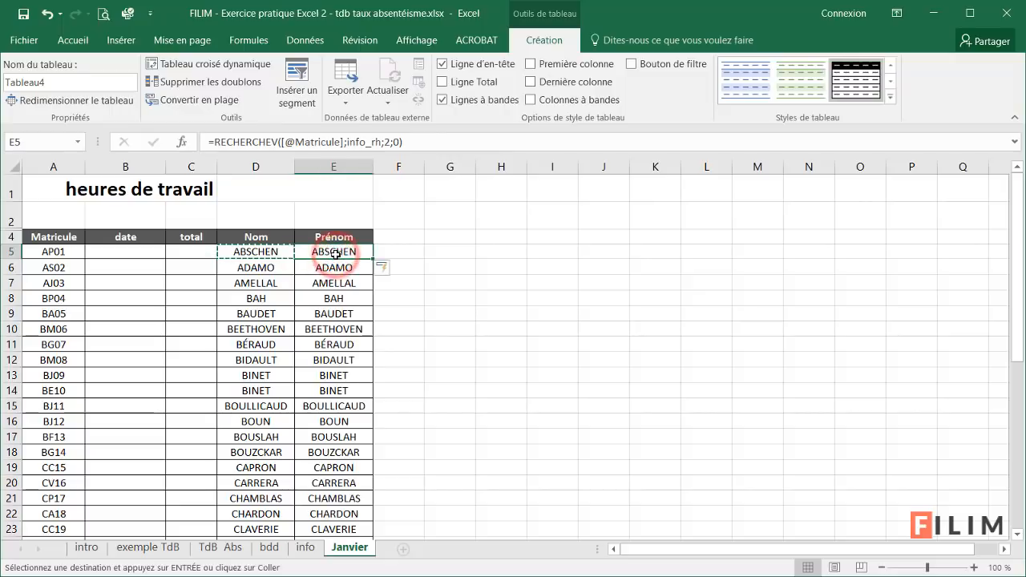
pyautogui.click(259, 250)
pyautogui.click(335, 252)
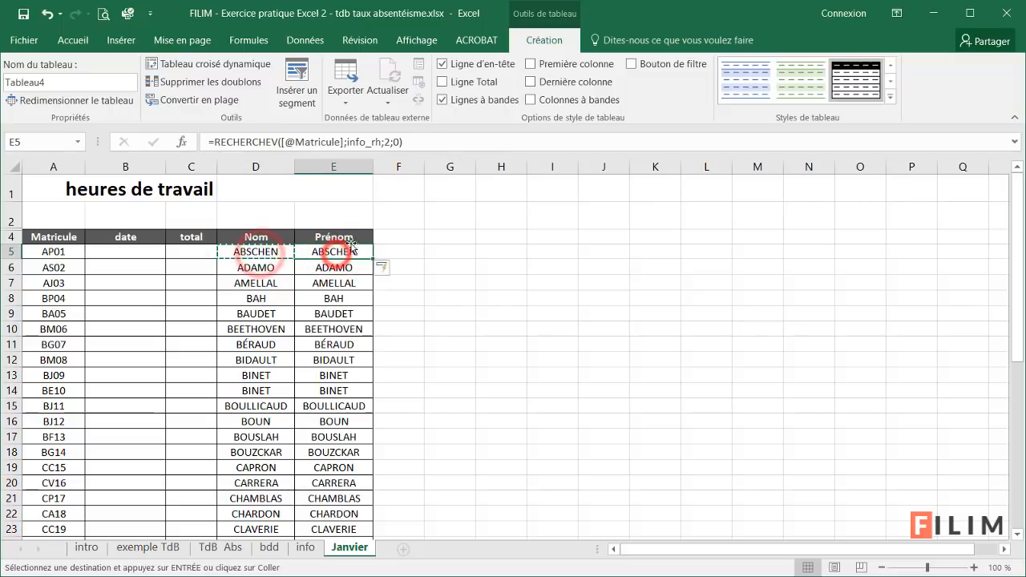
# Set the column index in the Prénom lookup formula in E5 to 3.
pyautogui.click(386, 142)
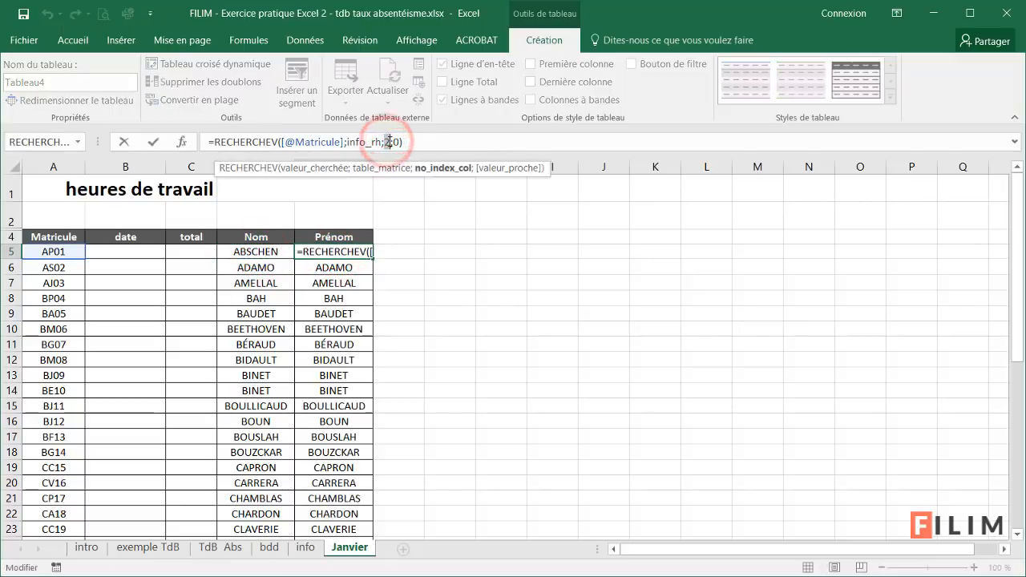
pyautogui.press('Delete')
pyautogui.write('3')
pyautogui.press('Return')
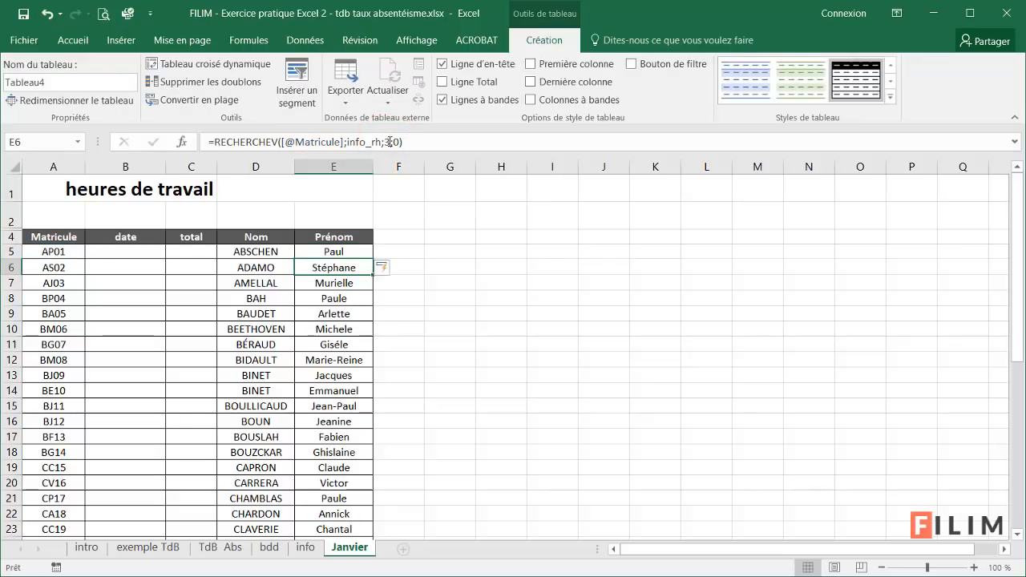
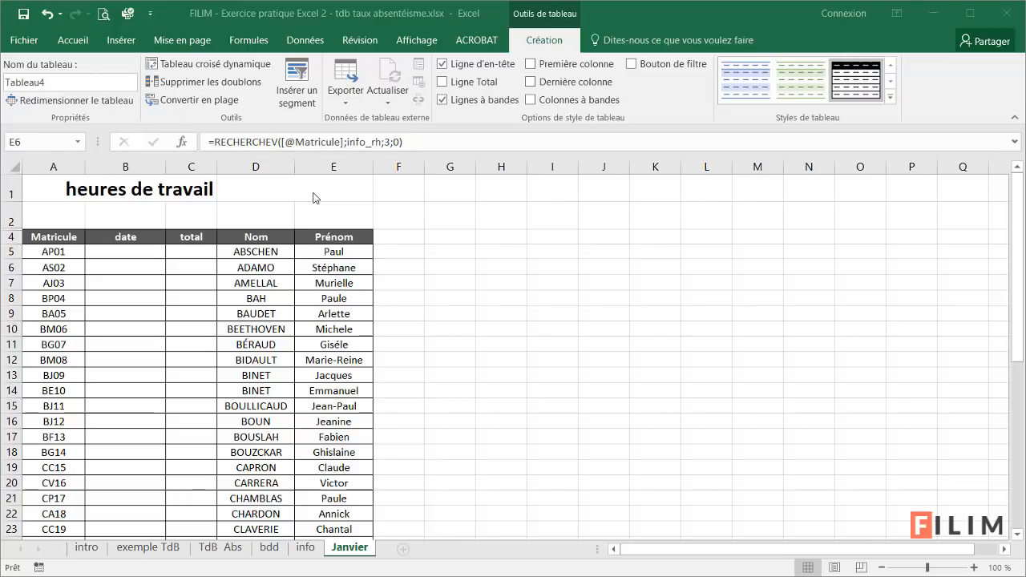
# Enter the date 1/1/18 in D1, beside the heures de travail title.
pyautogui.click(314, 193)
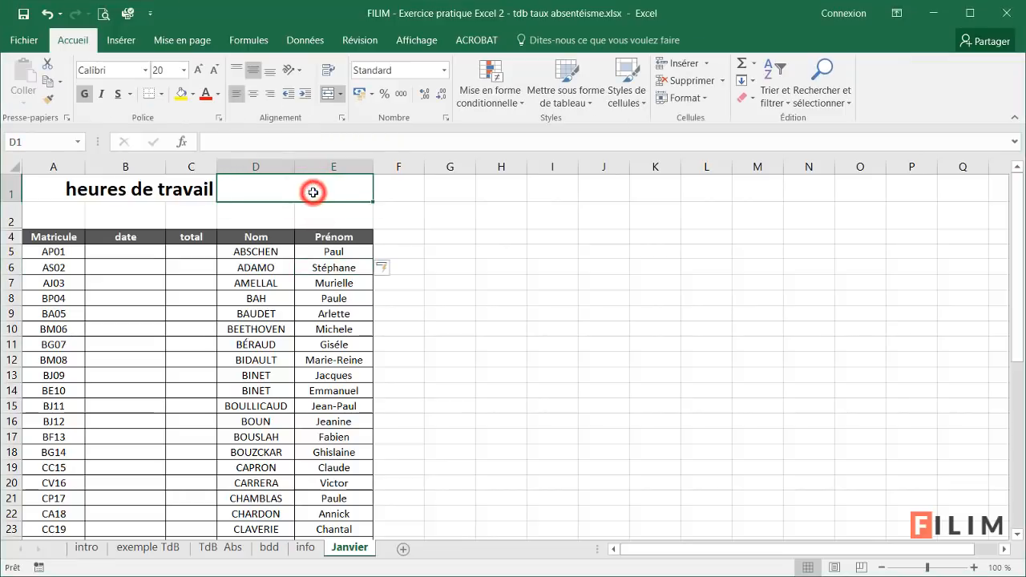
pyautogui.write('1/1/18')
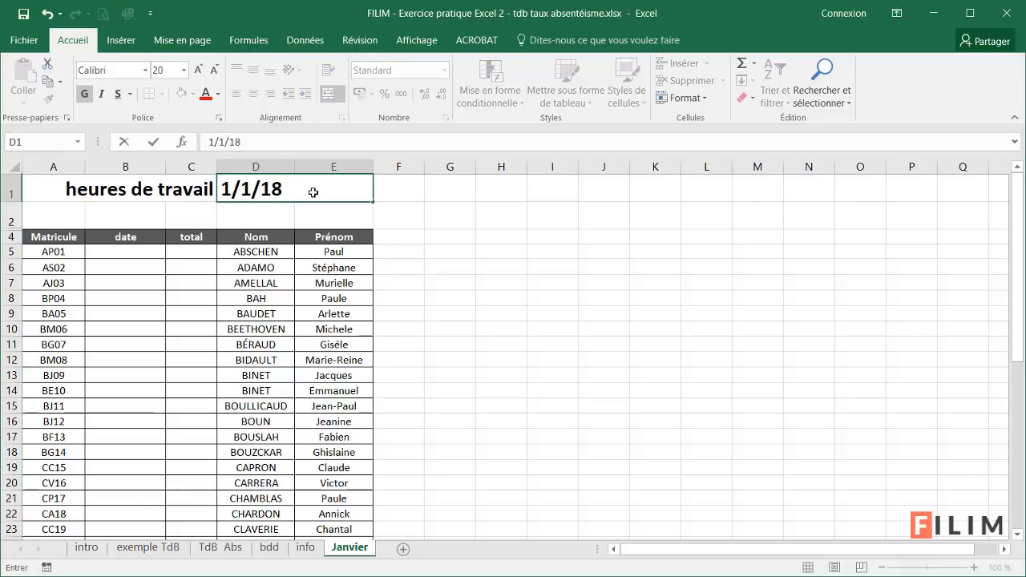
pyautogui.press('Return')
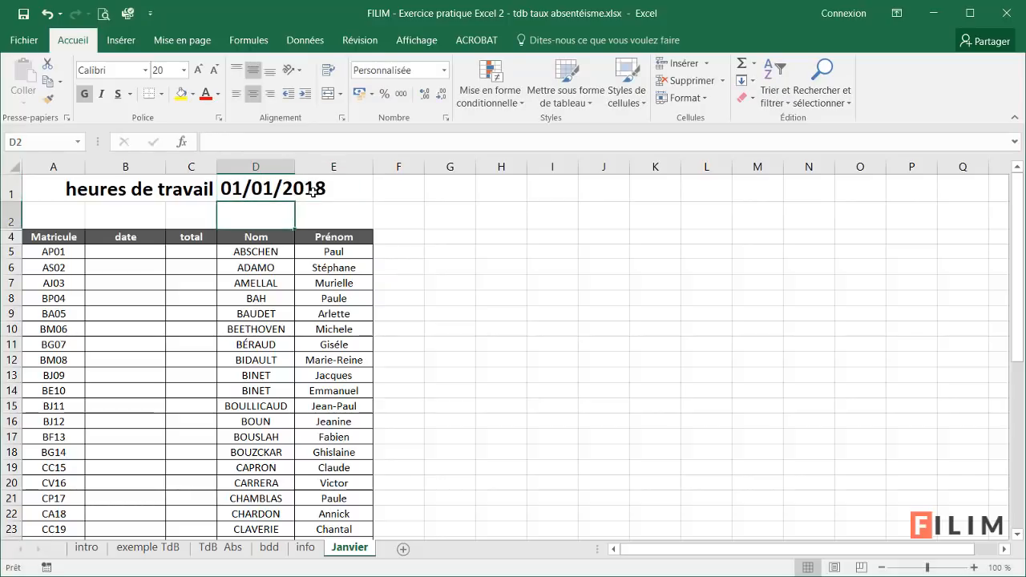
# Apply the custom number format mmmm to the date in D1 so only the month name shows.
pyautogui.click(312, 190)
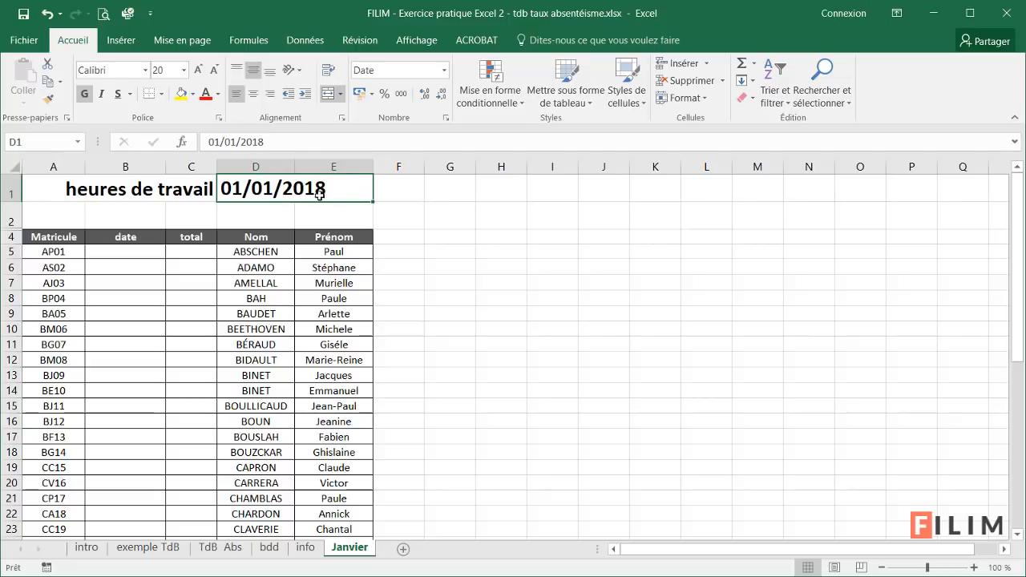
pyautogui.rightClick(333, 192)
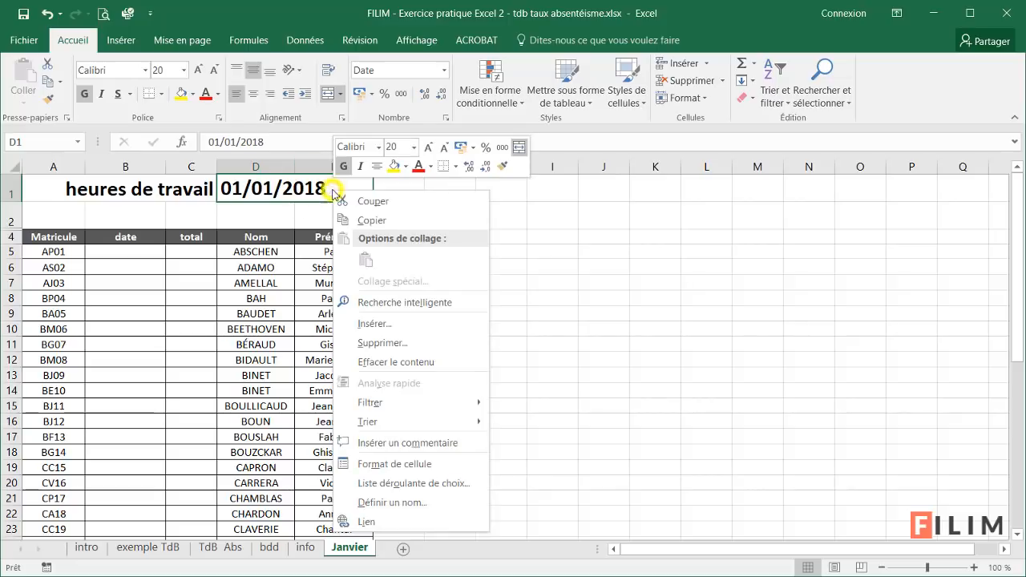
pyautogui.click(399, 463)
pyautogui.moveTo(313, 234); pyautogui.dragTo(555, 118)
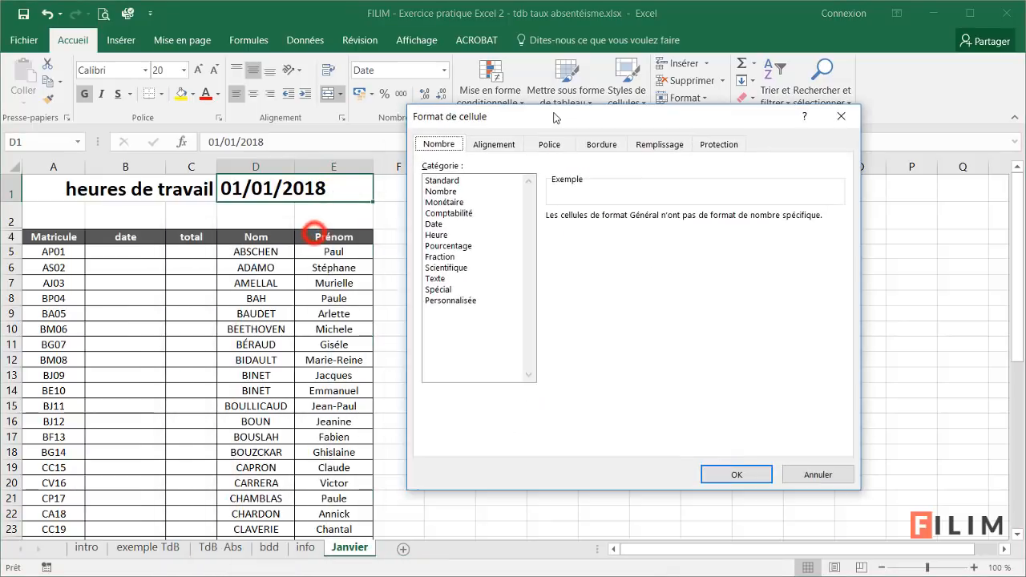
pyautogui.click(461, 300)
pyautogui.moveTo(599, 229); pyautogui.dragTo(545, 229)
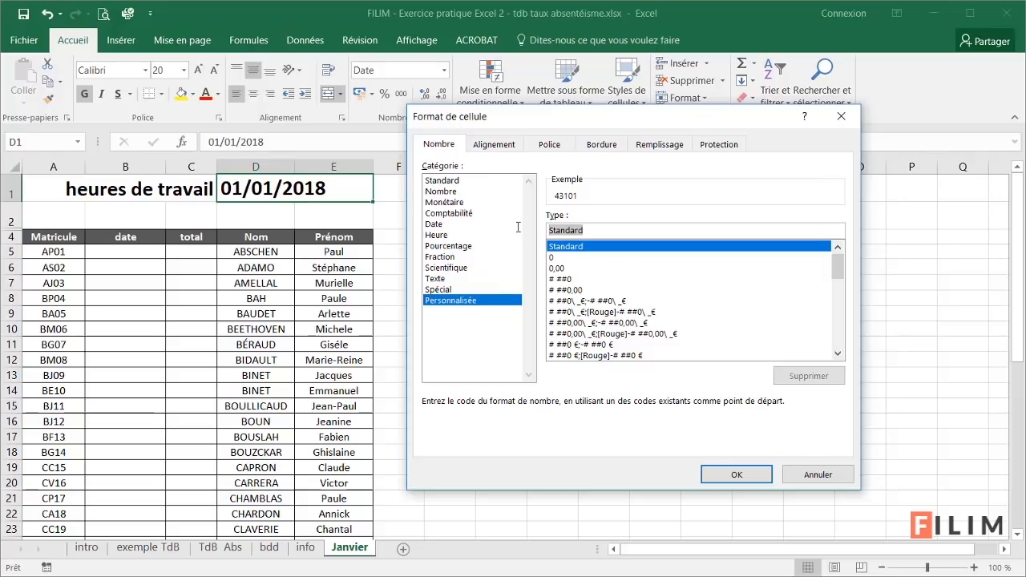
pyautogui.write('mmmm')
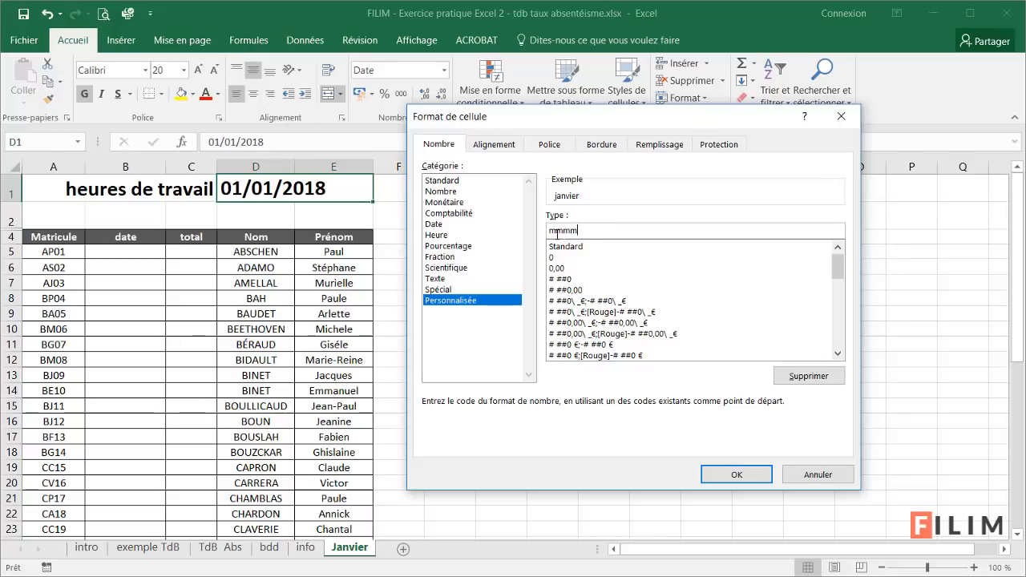
pyautogui.doubleClick(556, 233)
pyautogui.write('m')
pyautogui.click(710, 473)
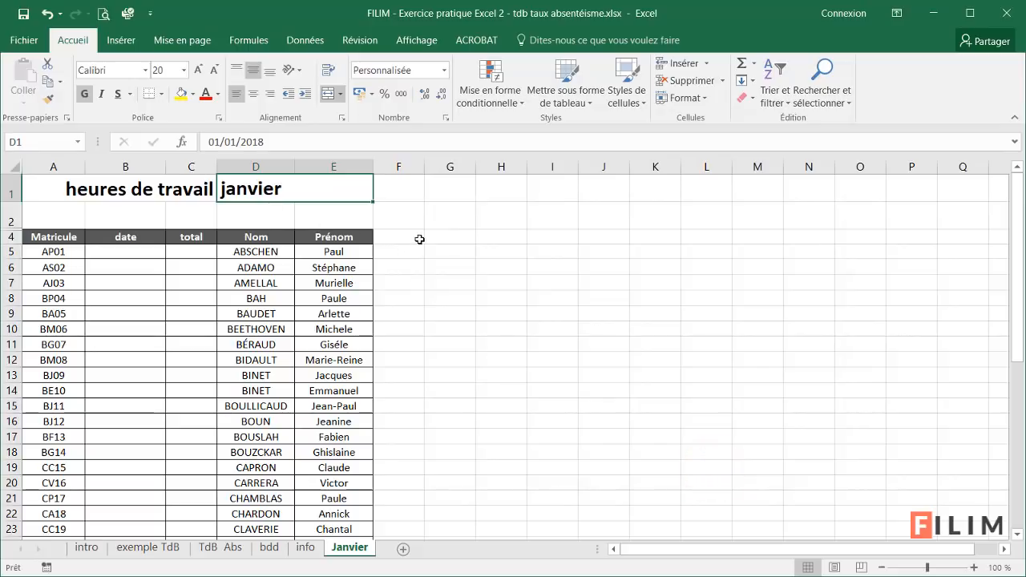
# Examine the working-hours table from its header down to its last row and the empty row 39 beneath it.
pyautogui.click(346, 235)
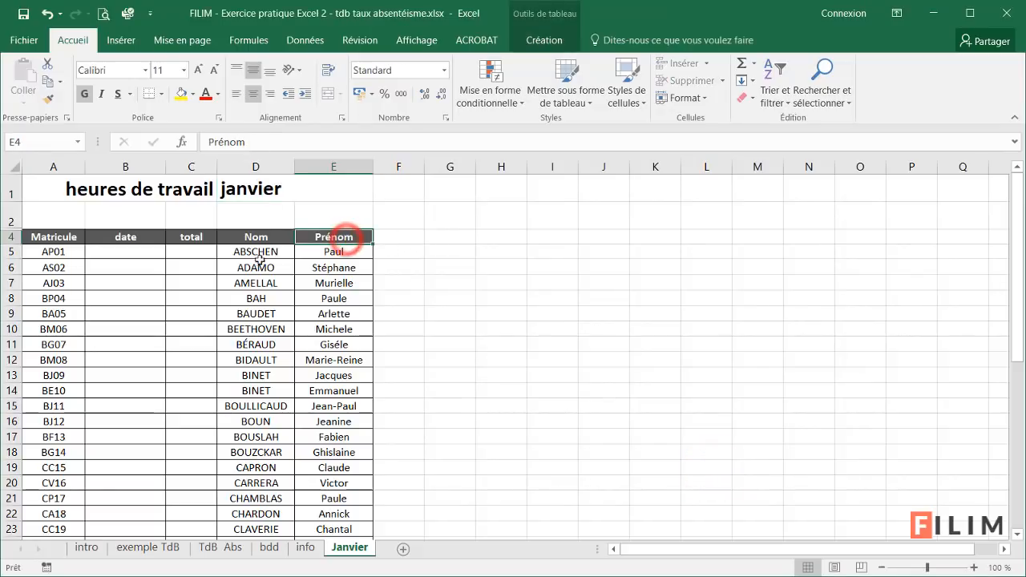
pyautogui.click(187, 278)
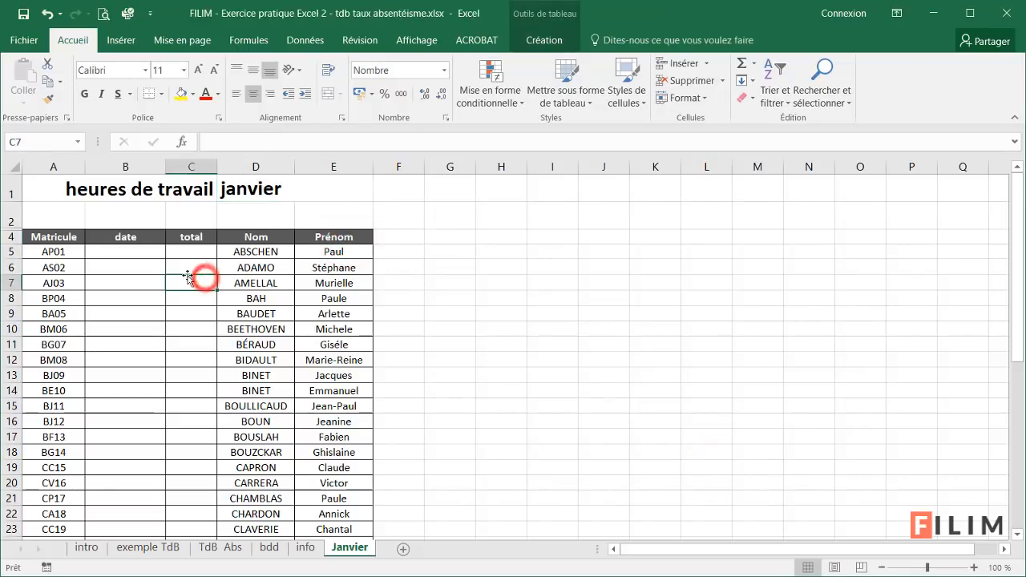
pyautogui.click(248, 298)
pyautogui.scroll(-11, 205, 324)
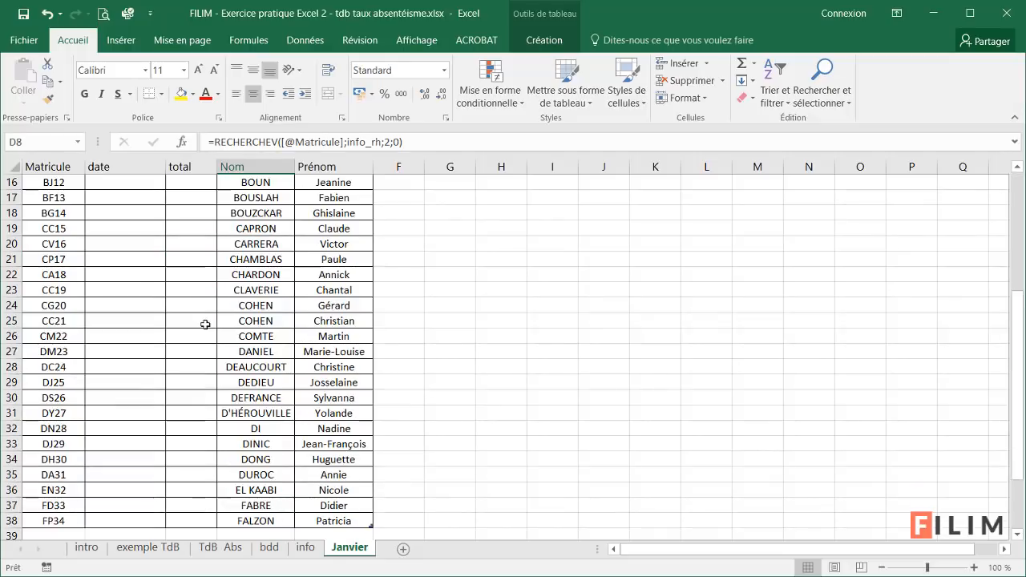
pyautogui.scroll(2, 192, 327)
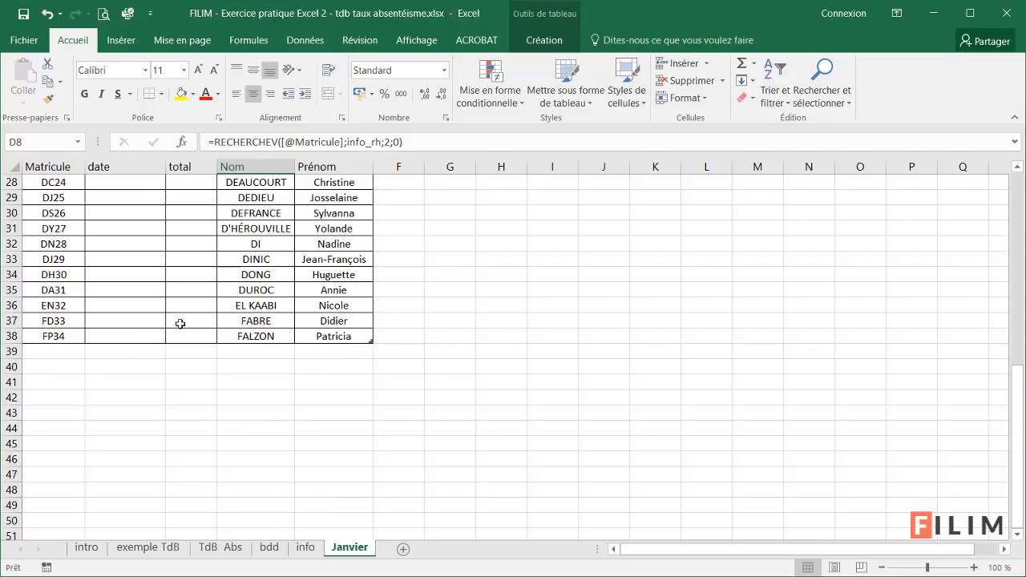
pyautogui.click(50, 354)
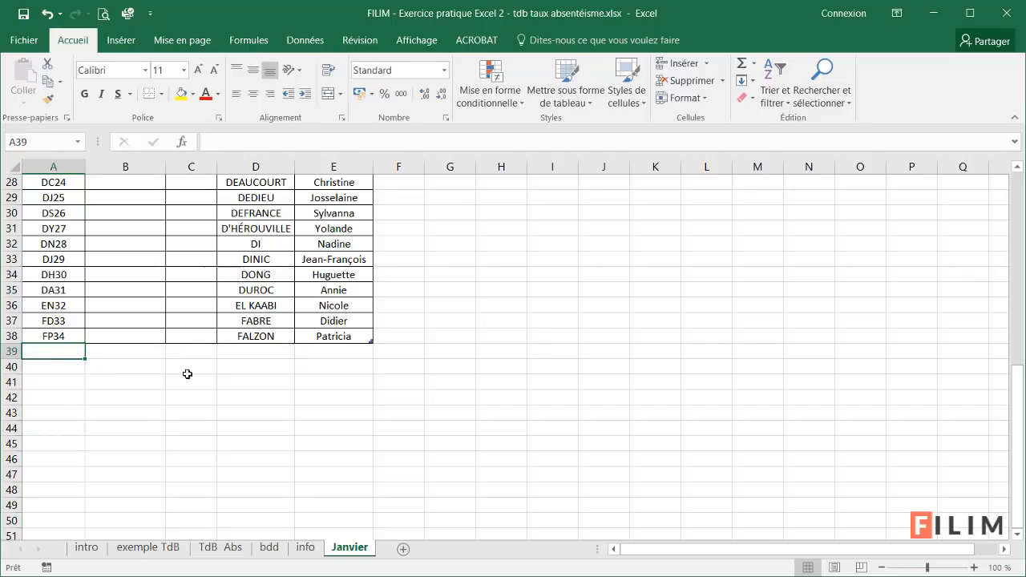
pyautogui.moveTo(267, 338); pyautogui.dragTo(320, 337)
pyautogui.click(192, 334)
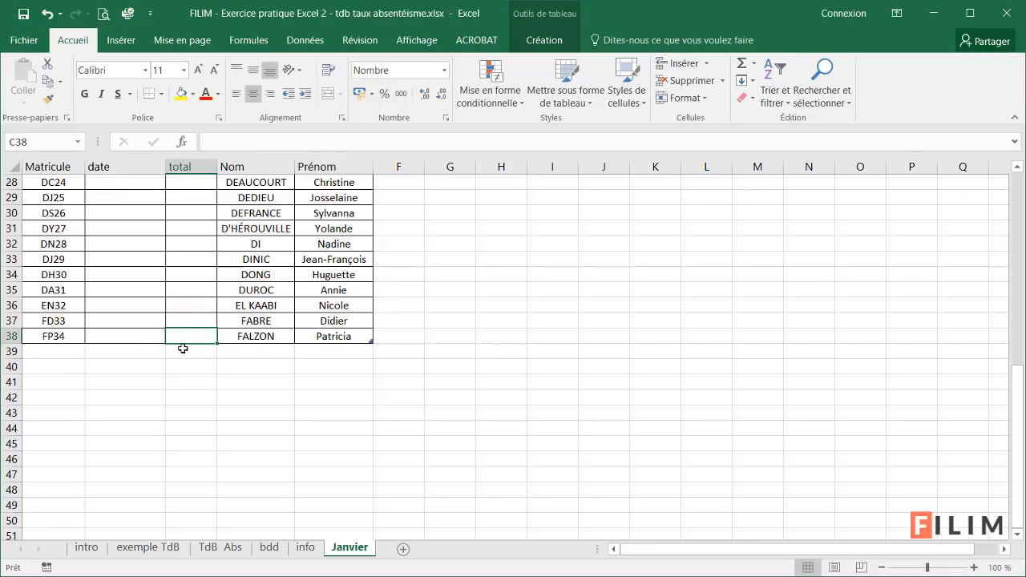
pyautogui.click(183, 350)
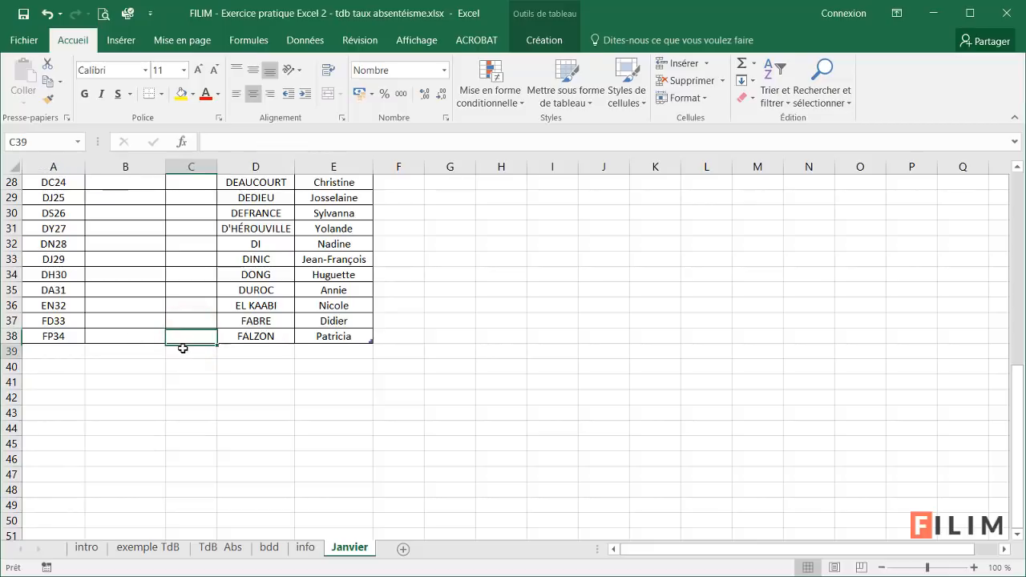
pyautogui.click(128, 337)
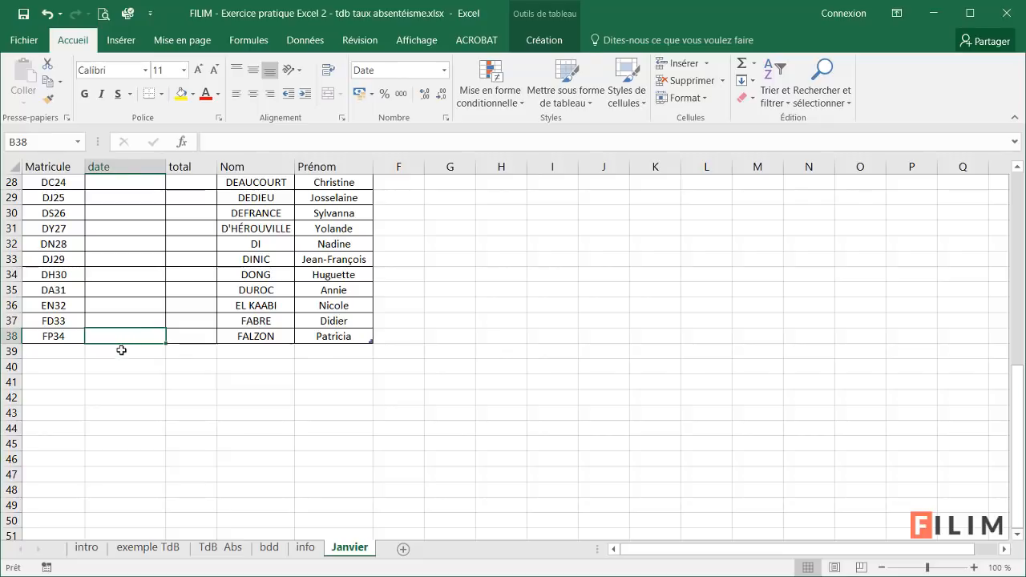
pyautogui.click(121, 350)
pyautogui.click(60, 352)
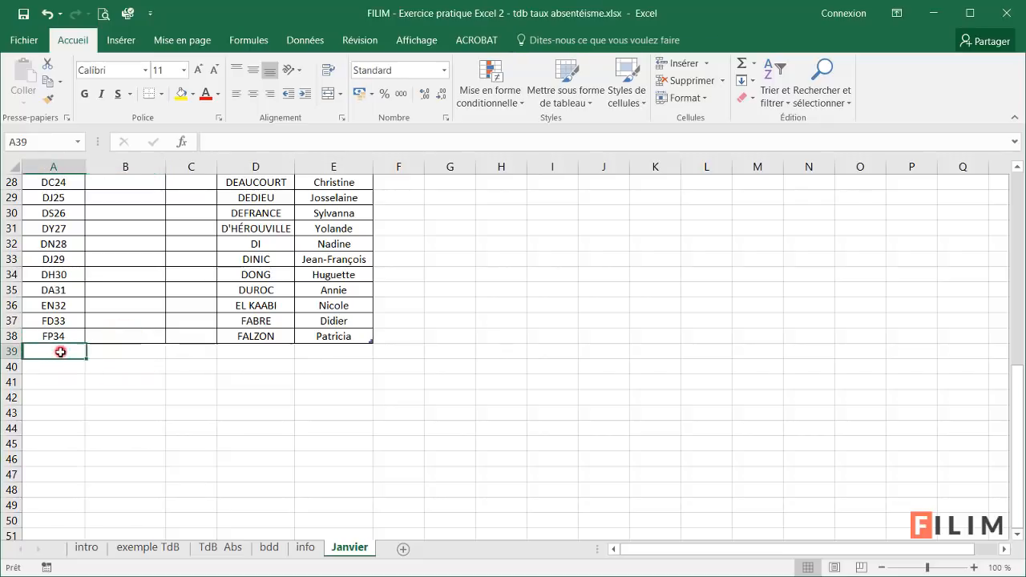
pyautogui.moveTo(116, 352); pyautogui.dragTo(321, 357)
pyautogui.scroll(10, 311, 433)
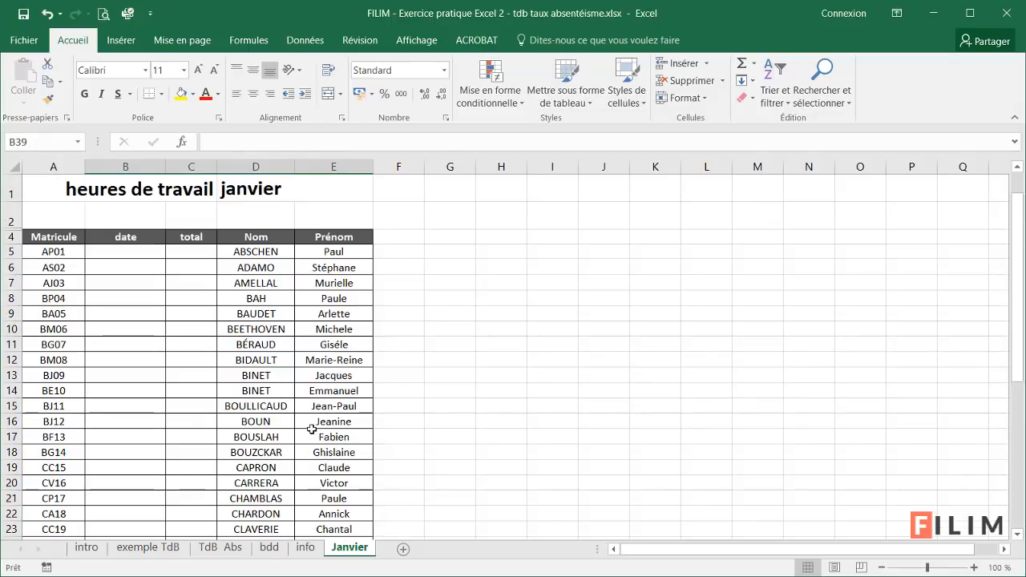
# Narrow the empty column F beside the Prénom column into a slim spacer.
pyautogui.click(328, 251)
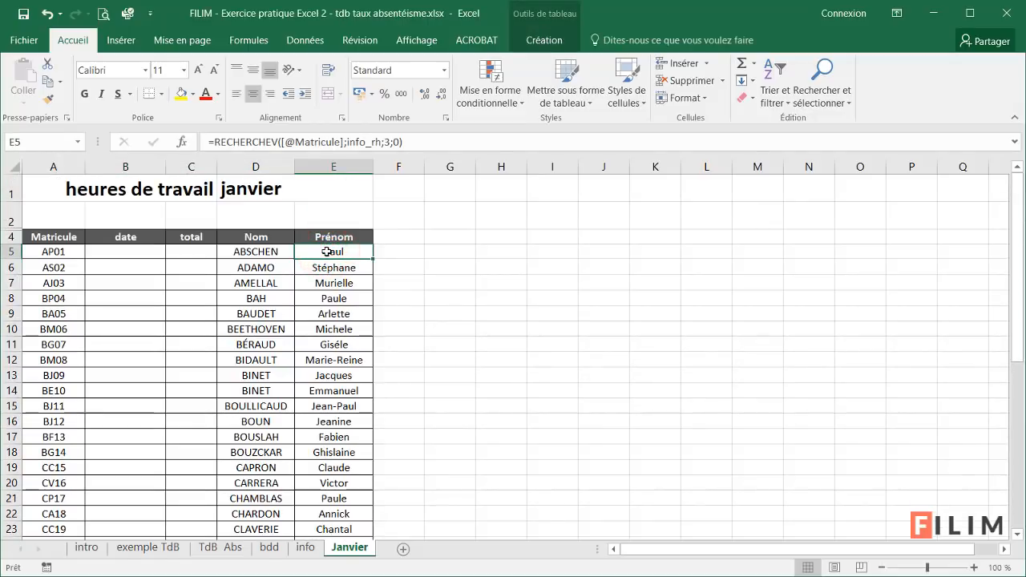
pyautogui.click(443, 236)
pyautogui.click(399, 235)
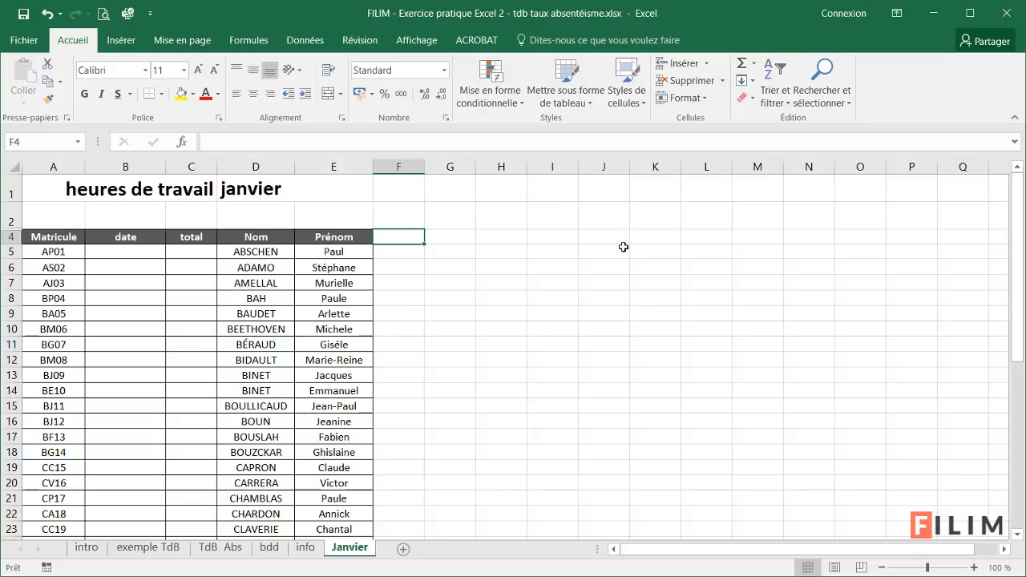
pyautogui.moveTo(453, 236); pyautogui.dragTo(854, 235)
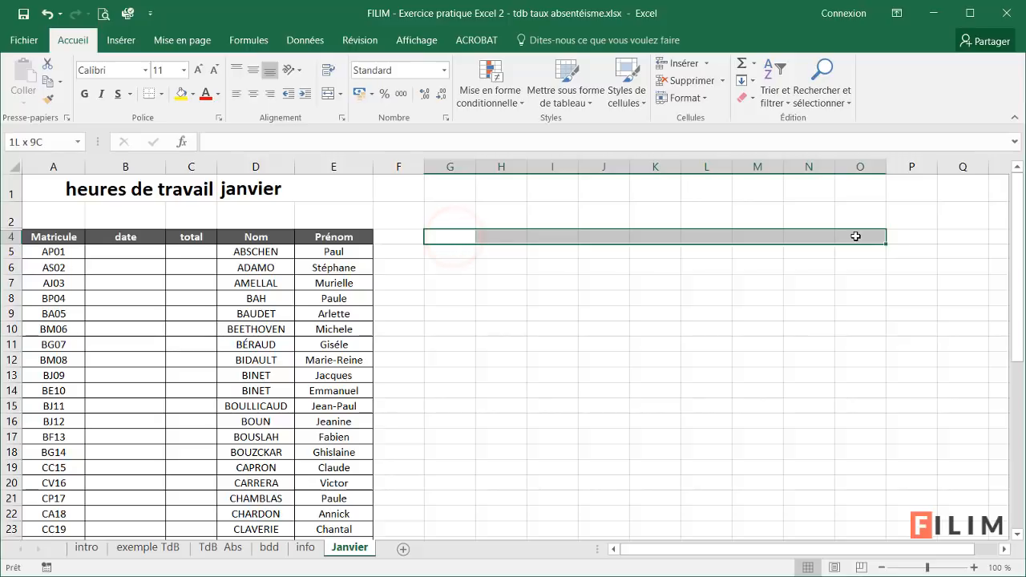
pyautogui.click(399, 238)
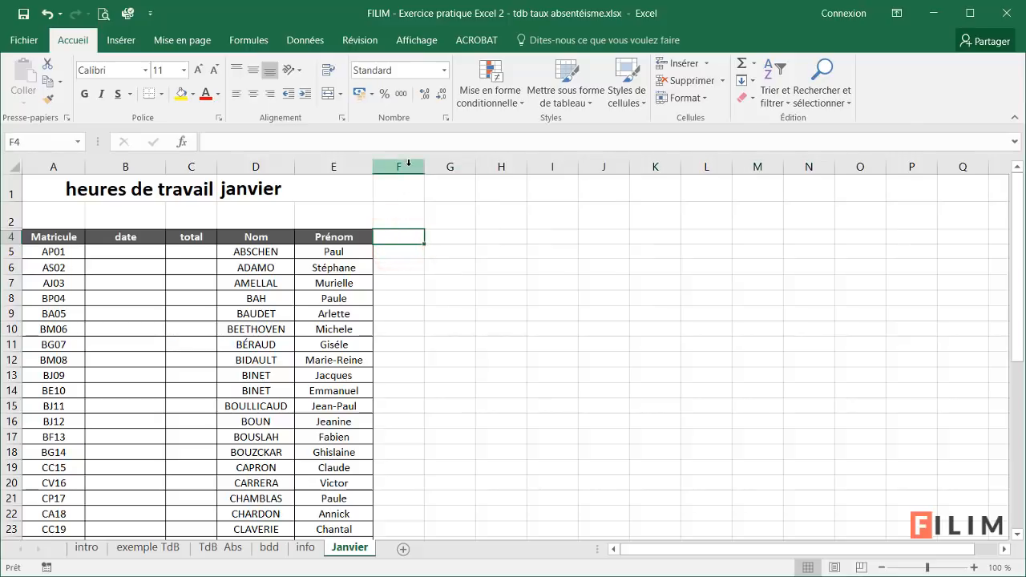
pyautogui.moveTo(422, 167); pyautogui.dragTo(392, 167)
pyautogui.click(418, 238)
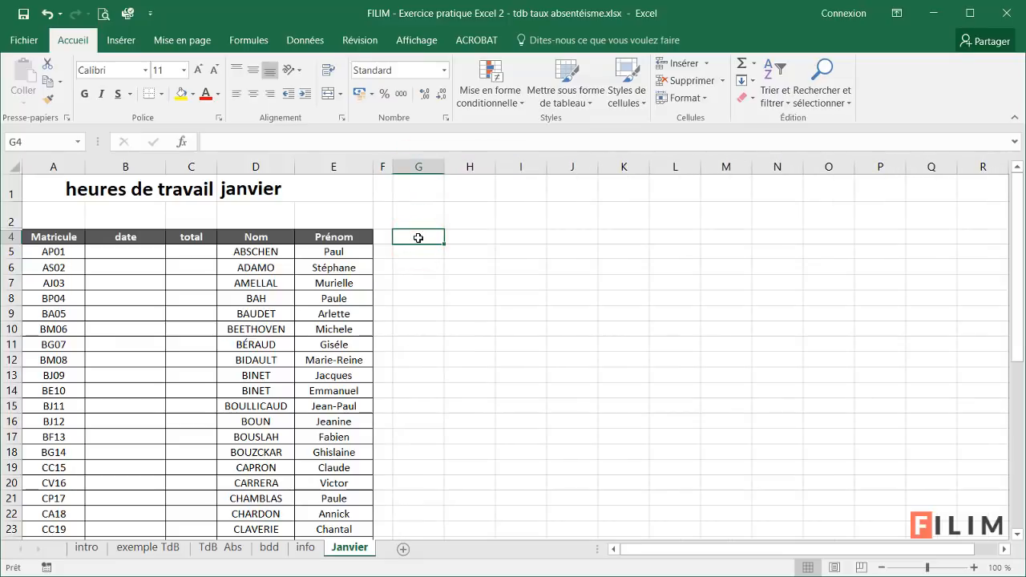
# Enter the formula =D1 in G4 to link the first day header to the title's date.
pyautogui.moveTo(418, 238); pyautogui.dragTo(850, 238)
pyautogui.click(412, 237)
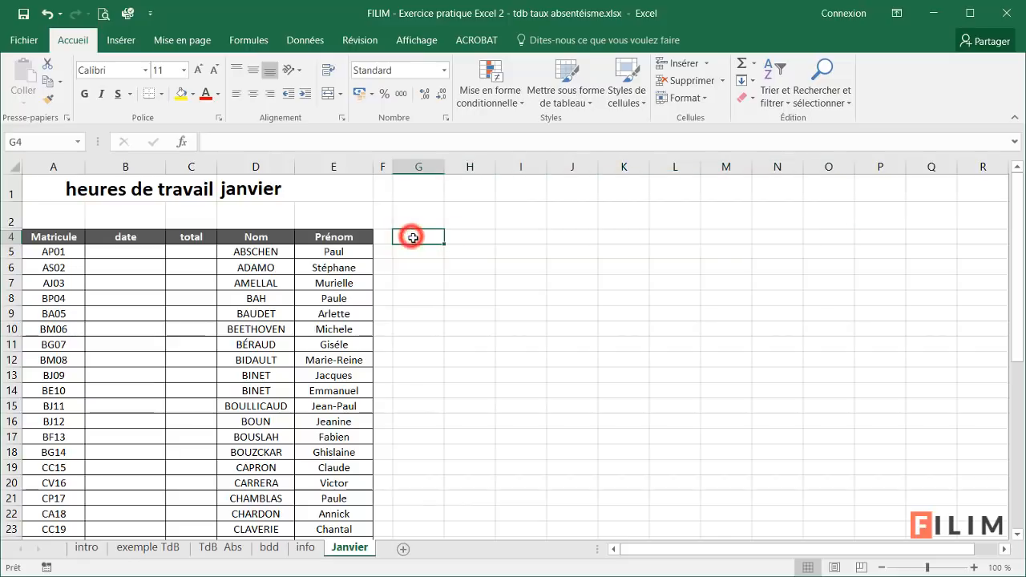
pyautogui.write('=')
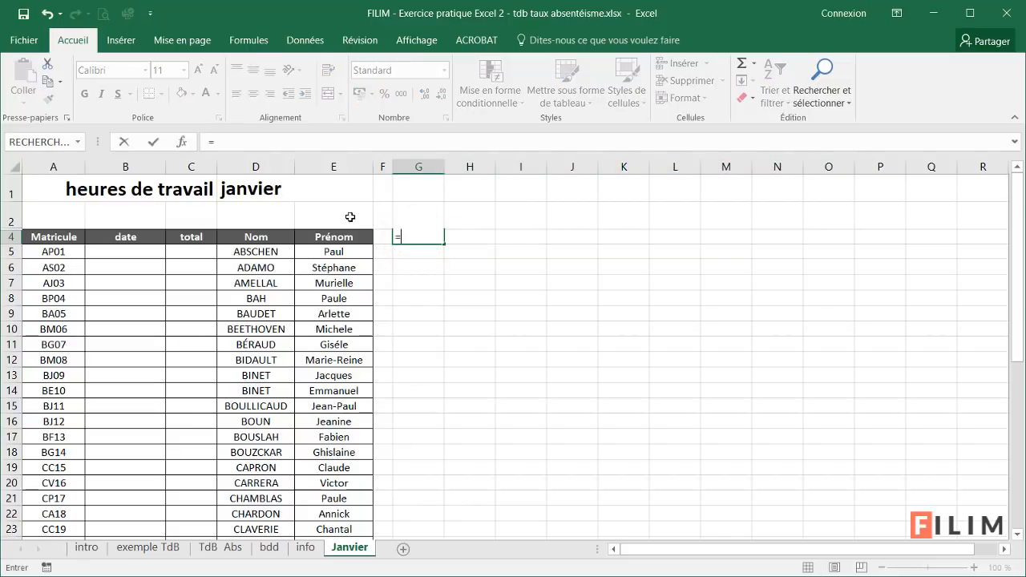
pyautogui.click(267, 188)
pyautogui.press('Return')
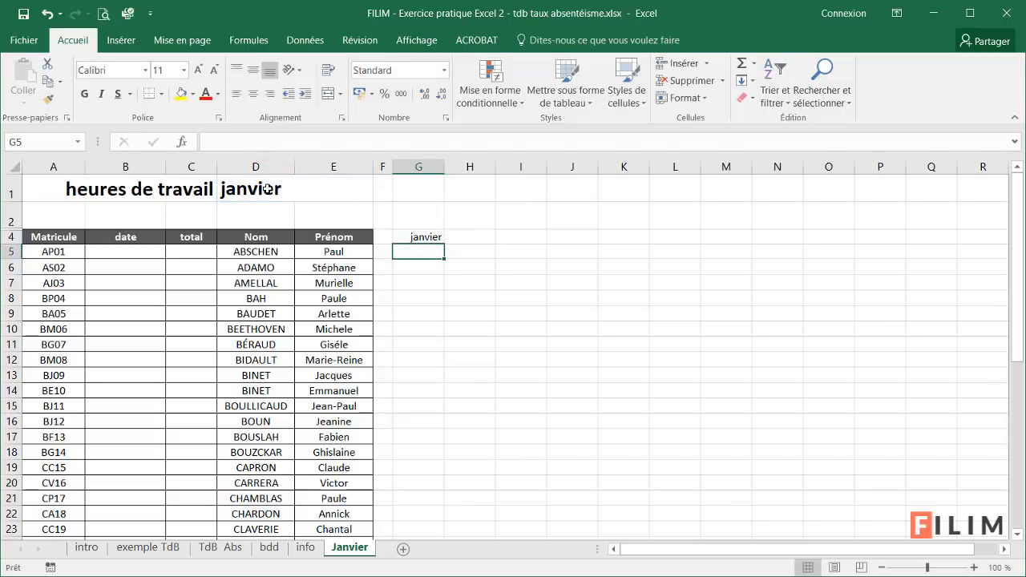
# Apply the custom number format jjj jj to the date in G4.
pyautogui.rightClick(418, 237)
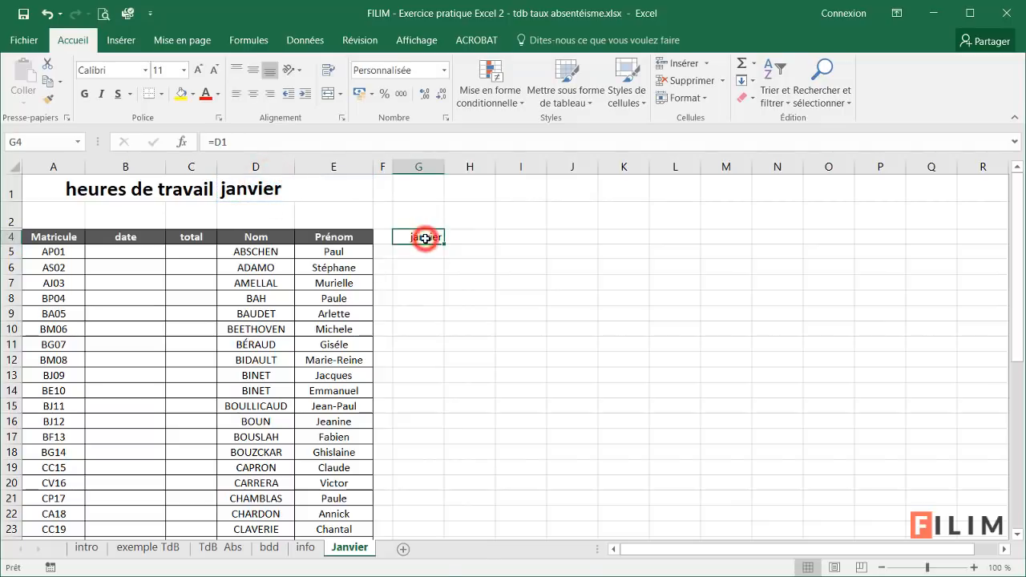
pyautogui.click(489, 512)
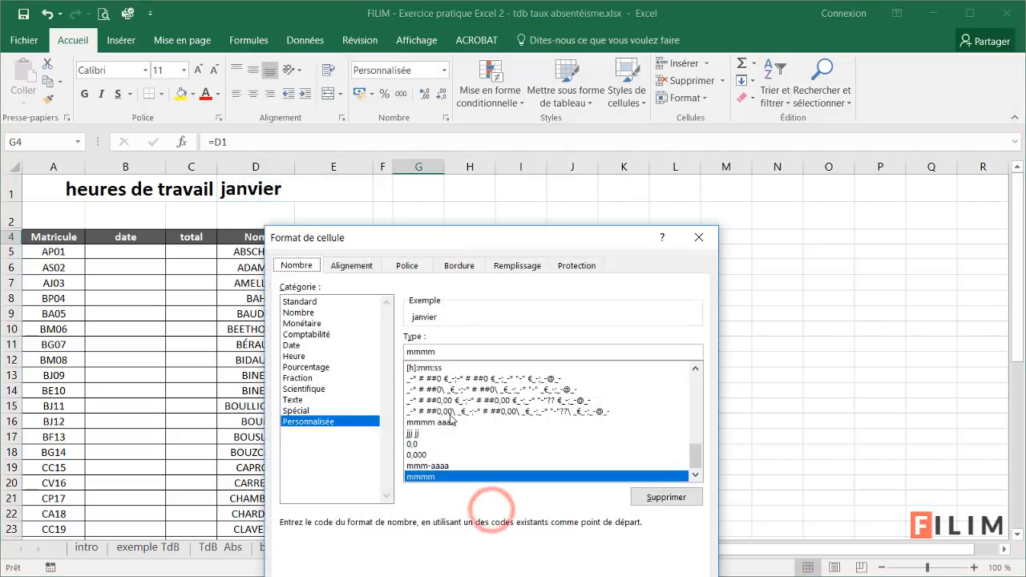
pyautogui.doubleClick(449, 351)
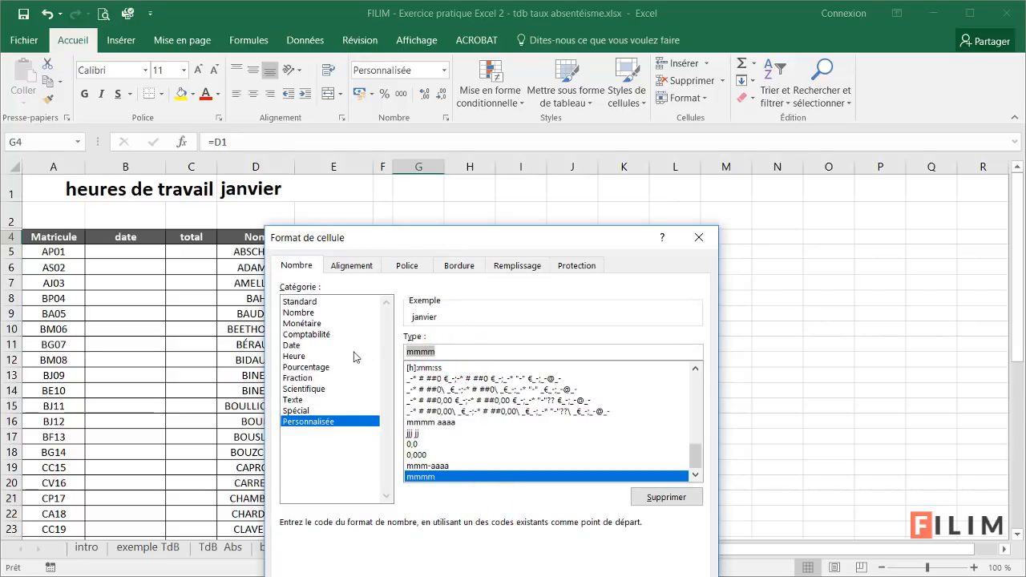
pyautogui.write('jjj jj')
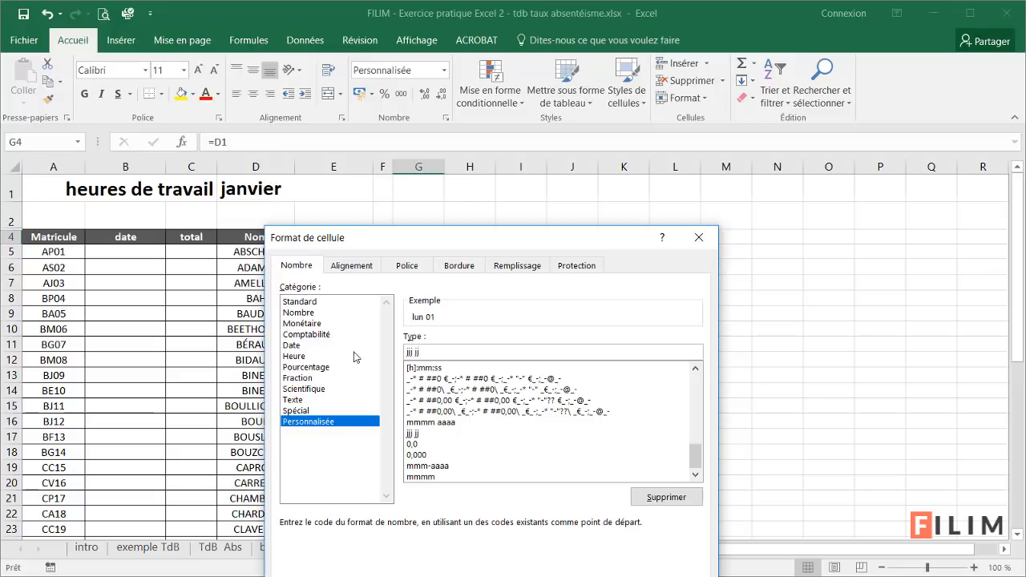
pyautogui.press('Return')
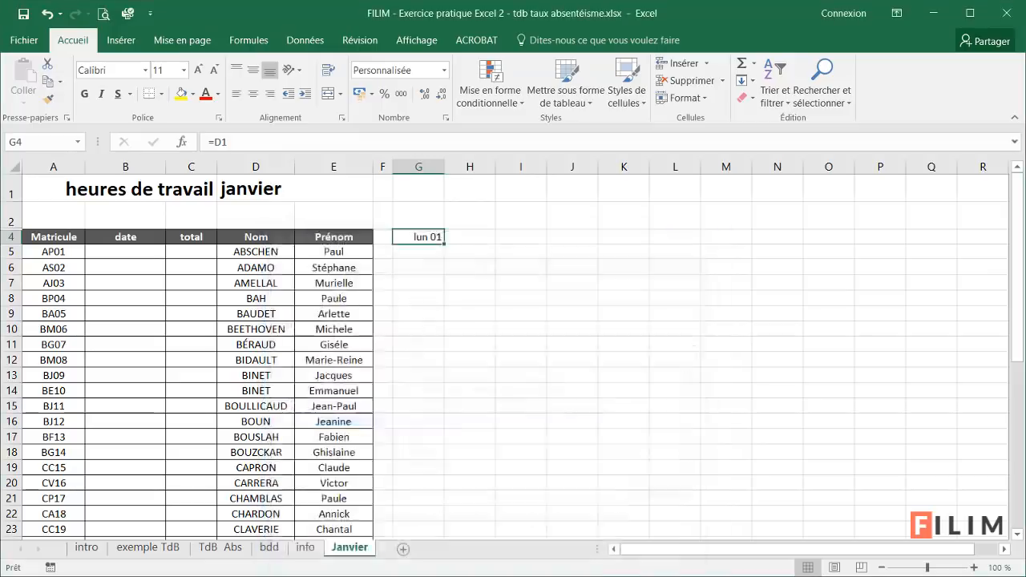
# Enter the formula =G4+1 in H4 to produce the following day.
pyautogui.click(473, 235)
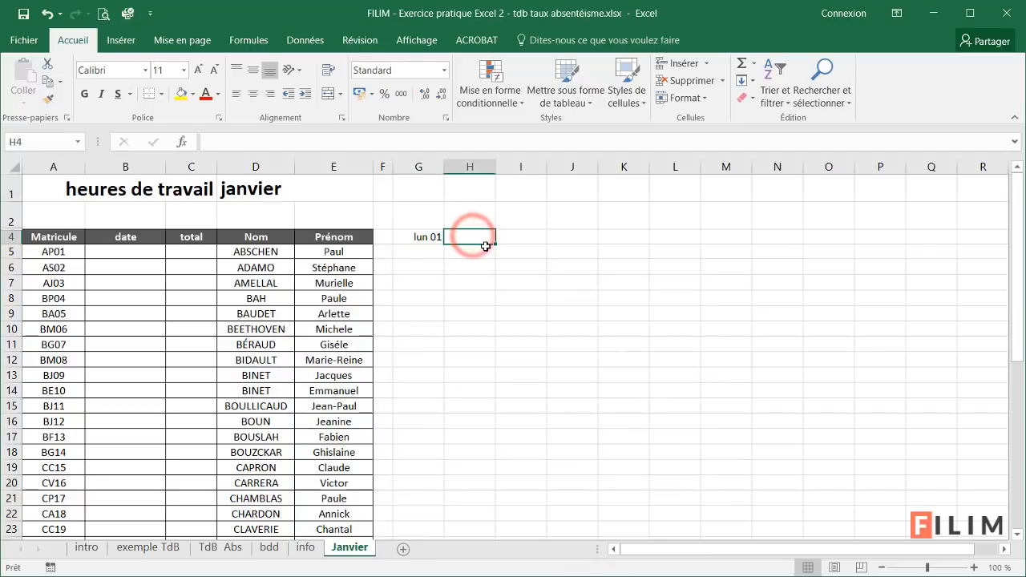
pyautogui.write('=')
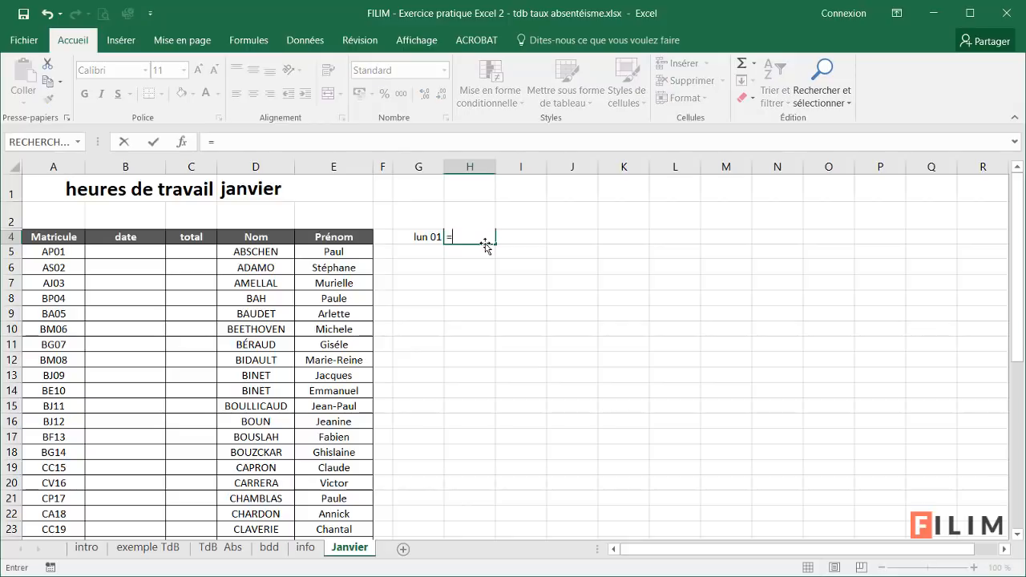
pyautogui.click(417, 237)
pyautogui.write('+1')
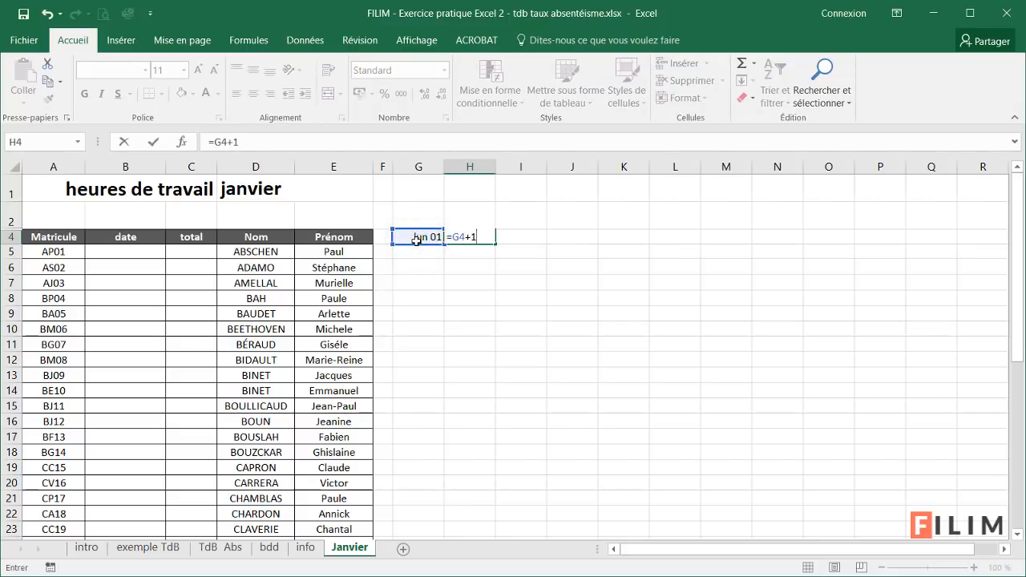
pyautogui.press('Return')
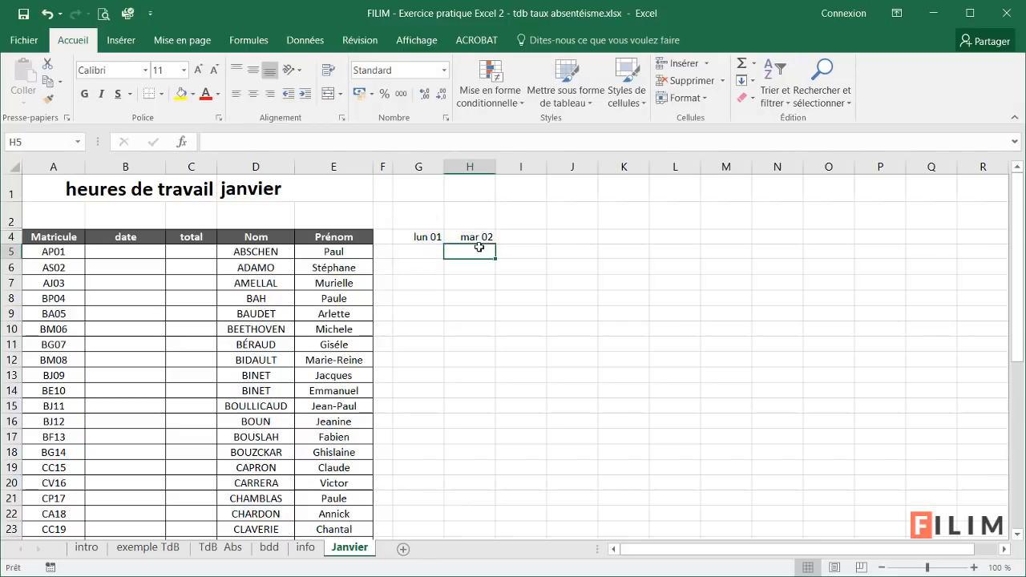
# Fill the next-day formula from H4 across row 4 through AK4, so the dates run to mer 31.
pyautogui.click(479, 237)
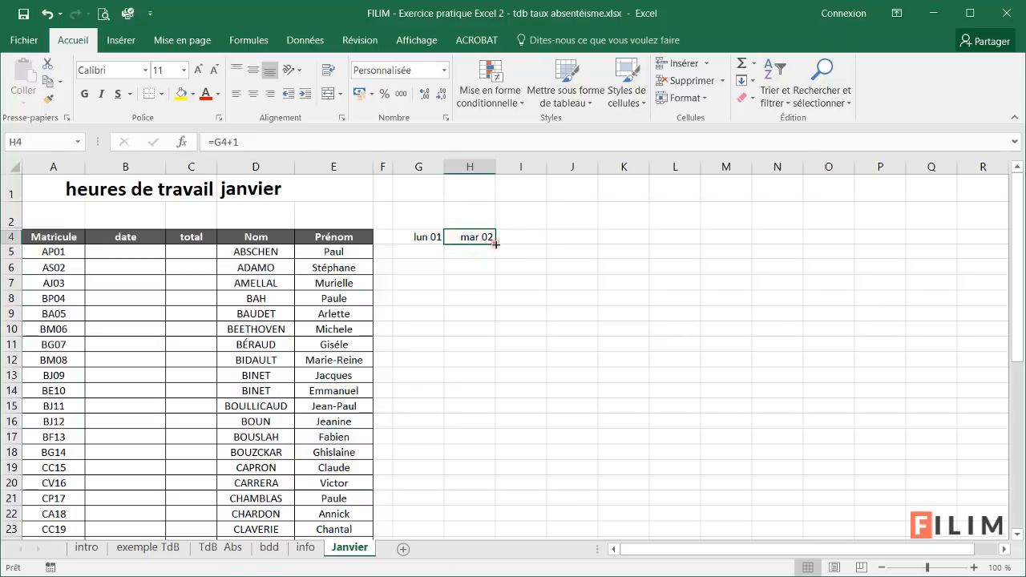
pyautogui.moveTo(495, 244); pyautogui.dragTo(442, 232)
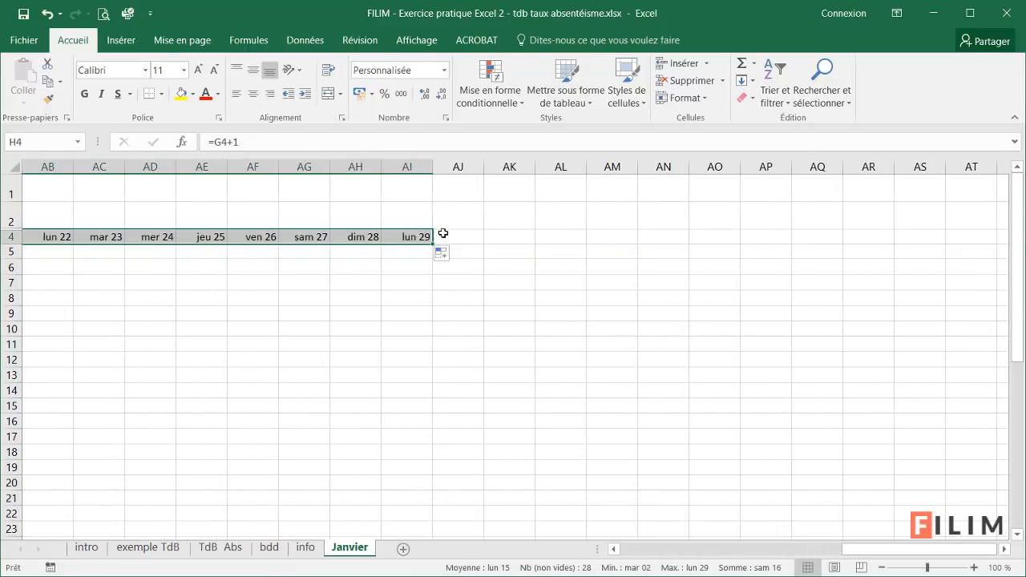
pyautogui.click(413, 236)
pyautogui.moveTo(433, 245); pyautogui.dragTo(516, 243)
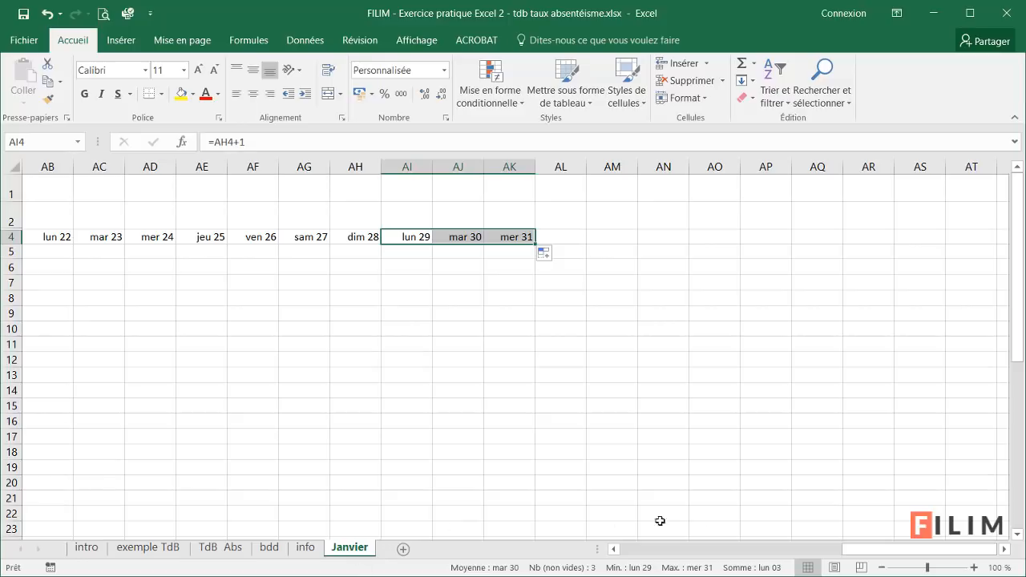
# Compare the table's column headers with the separate row of daily dates and check the formulas in G4 to I4.
pyautogui.moveTo(857, 549); pyautogui.dragTo(622, 531)
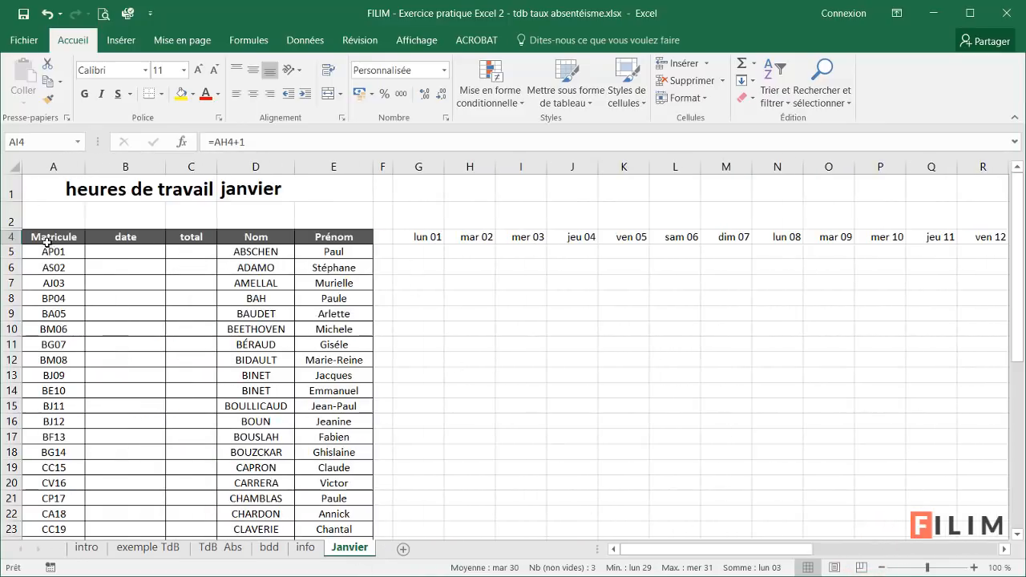
pyautogui.moveTo(421, 239); pyautogui.dragTo(578, 242)
pyautogui.click(304, 237)
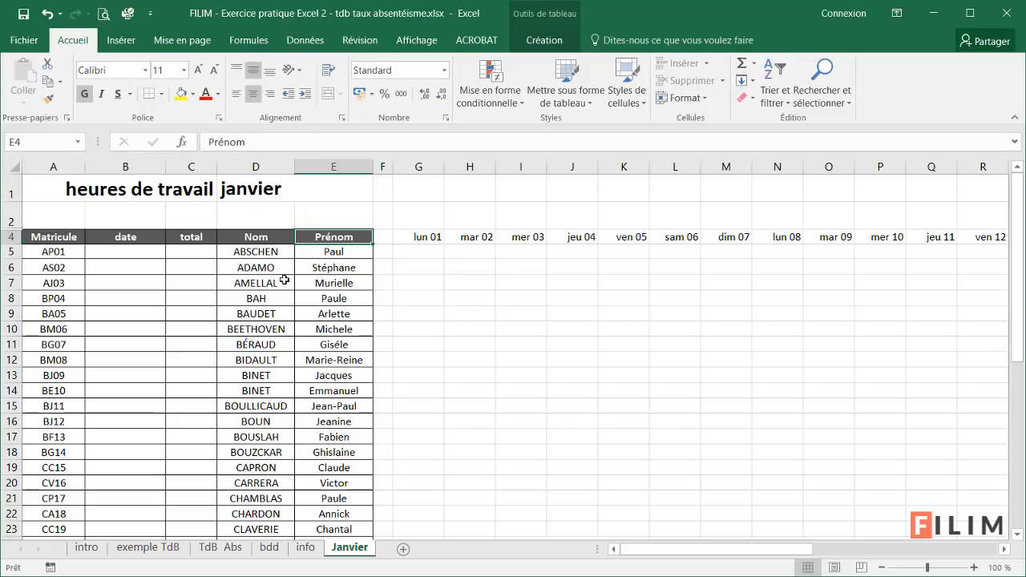
pyautogui.click(426, 238)
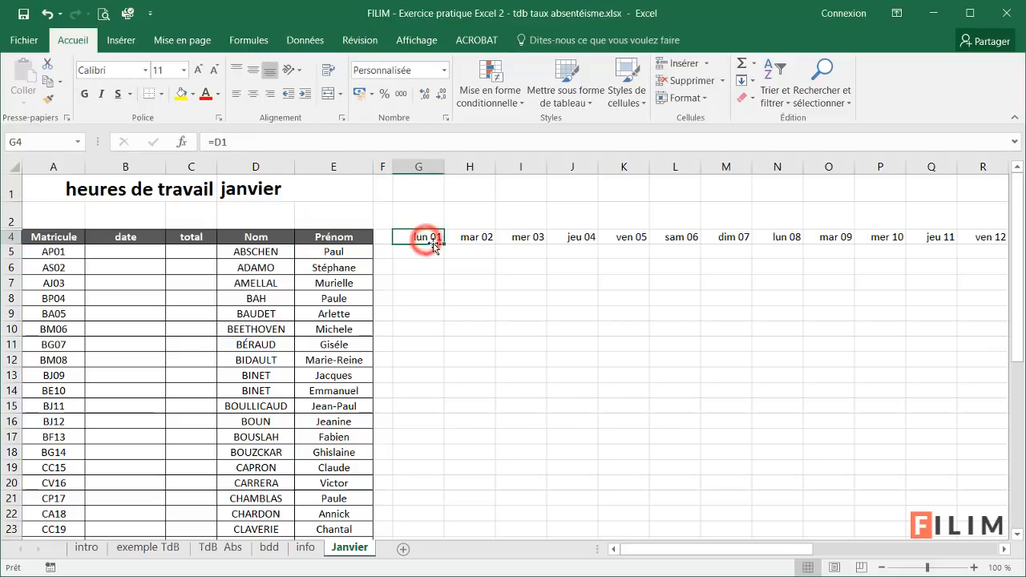
pyautogui.click(461, 236)
pyautogui.click(521, 237)
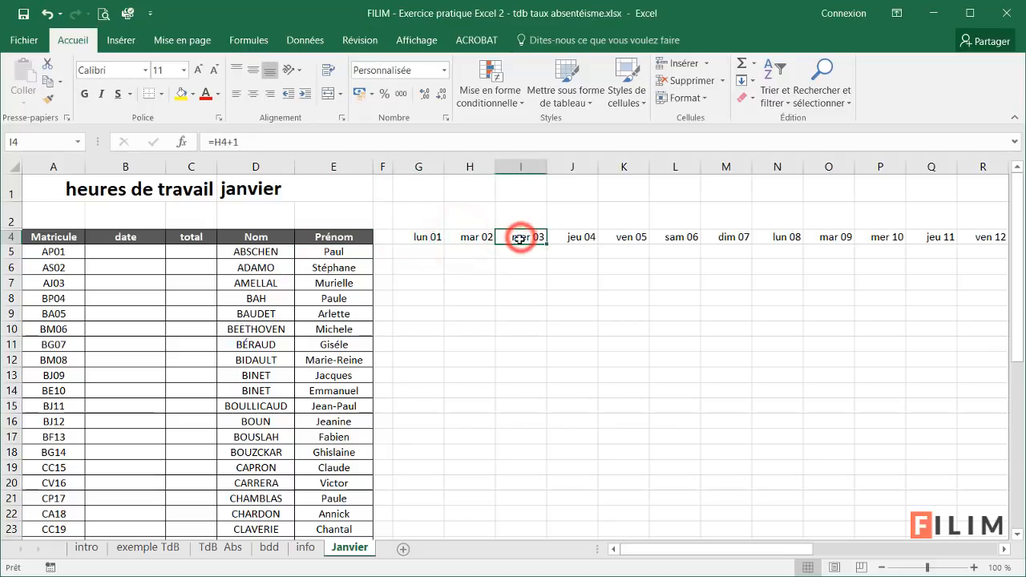
pyautogui.click(157, 263)
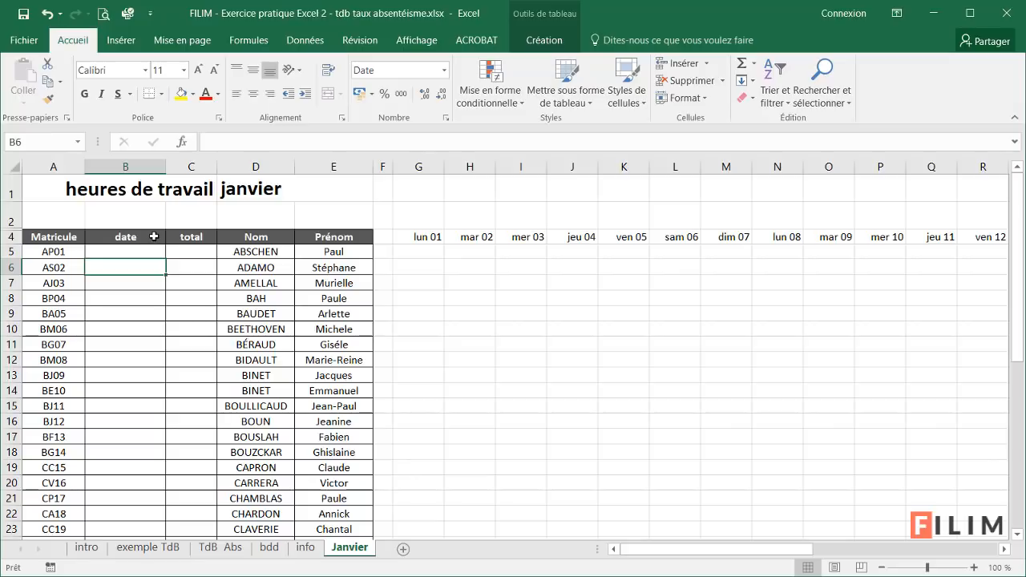
pyautogui.click(153, 236)
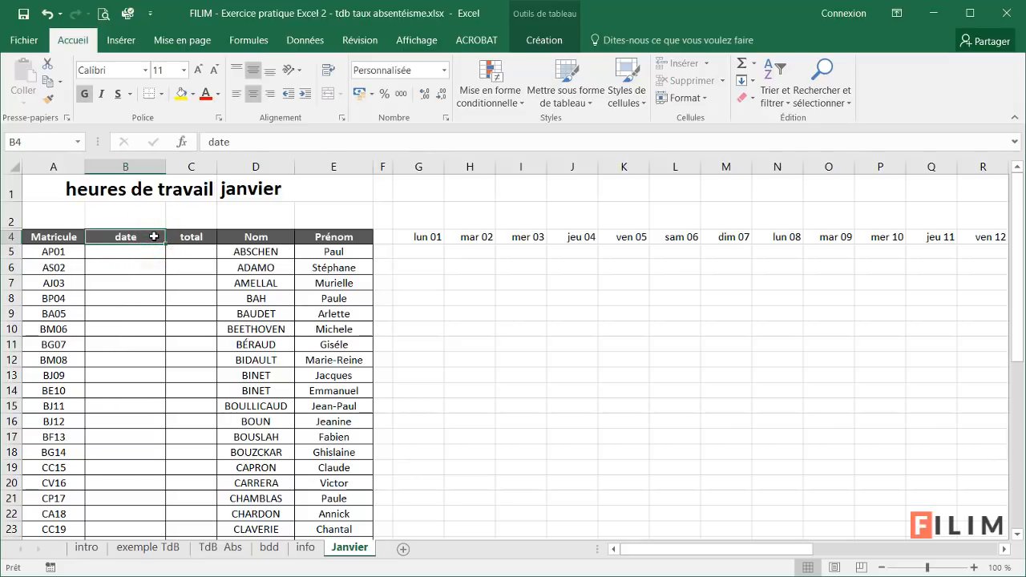
pyautogui.click(414, 269)
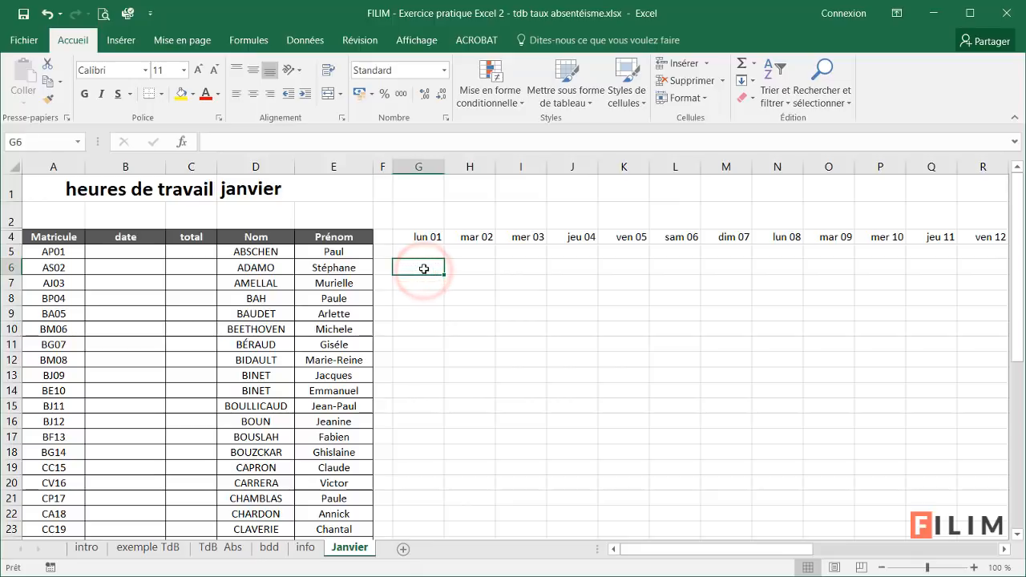
# Centre the daily dates in G4:AK4 and apply all borders to them.
pyautogui.click(410, 240)
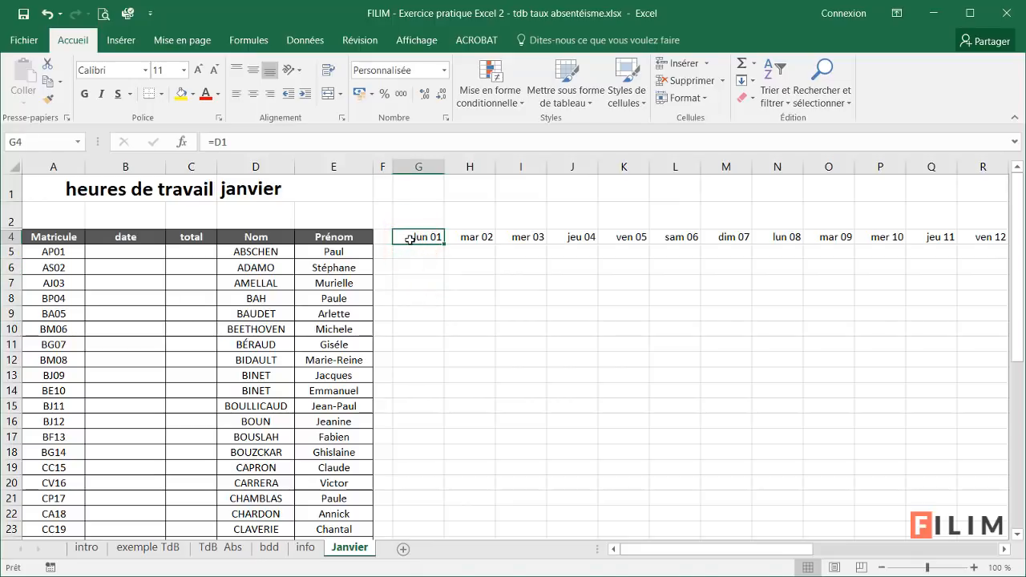
pyautogui.hotkey('ctrl', 'shift', 'Right')
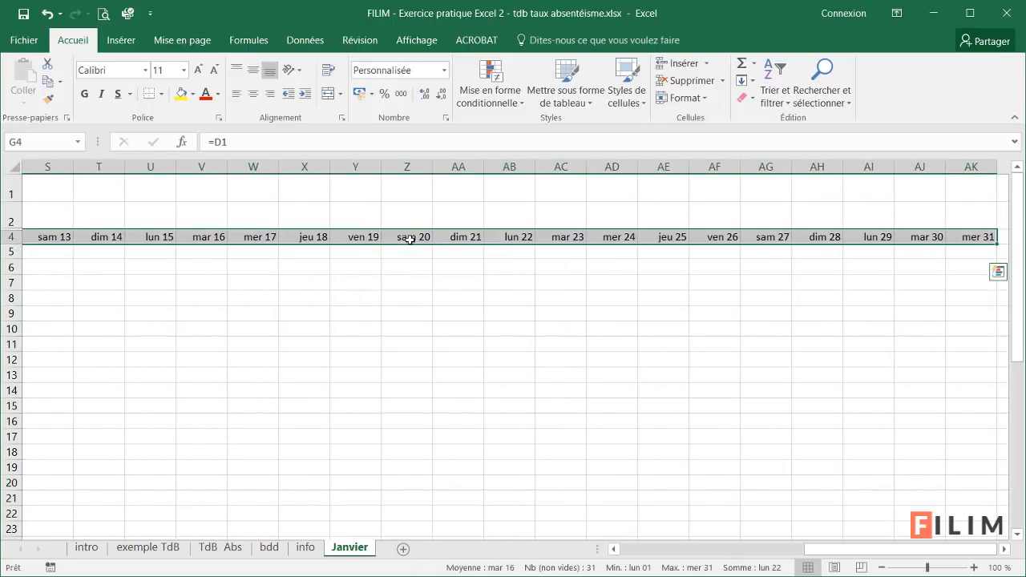
pyautogui.click(253, 93)
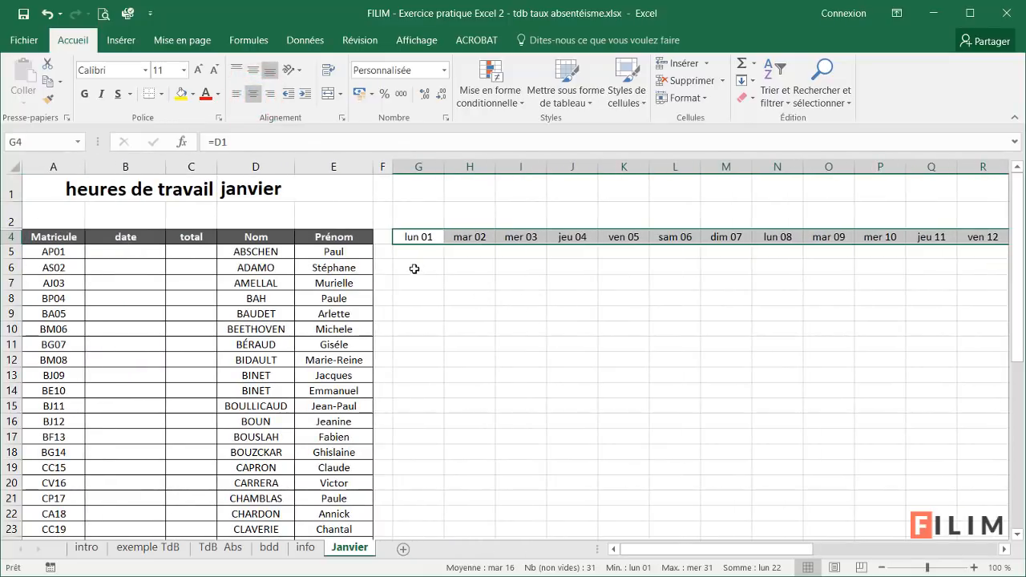
pyautogui.click(160, 93)
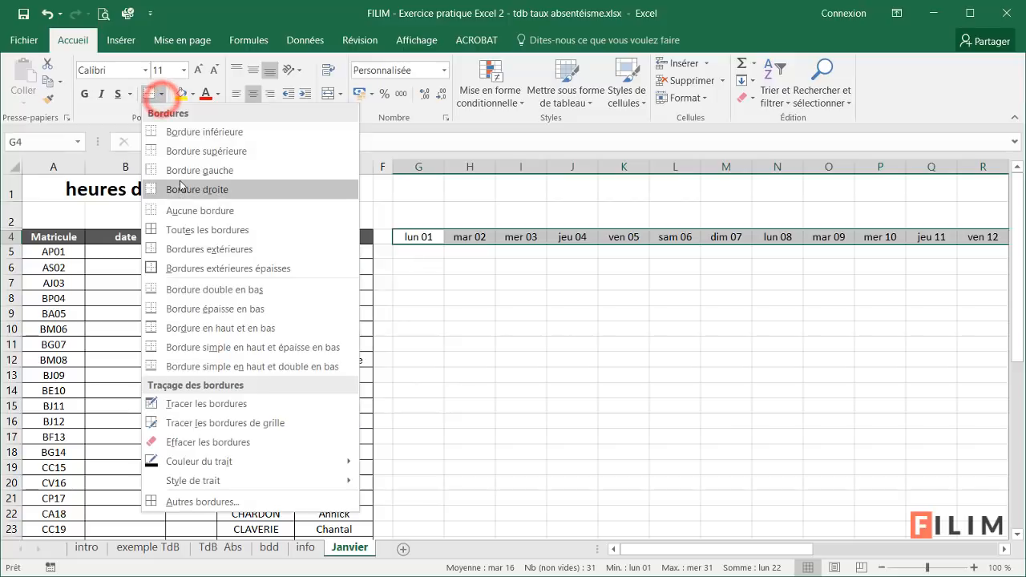
pyautogui.click(177, 230)
pyautogui.click(471, 282)
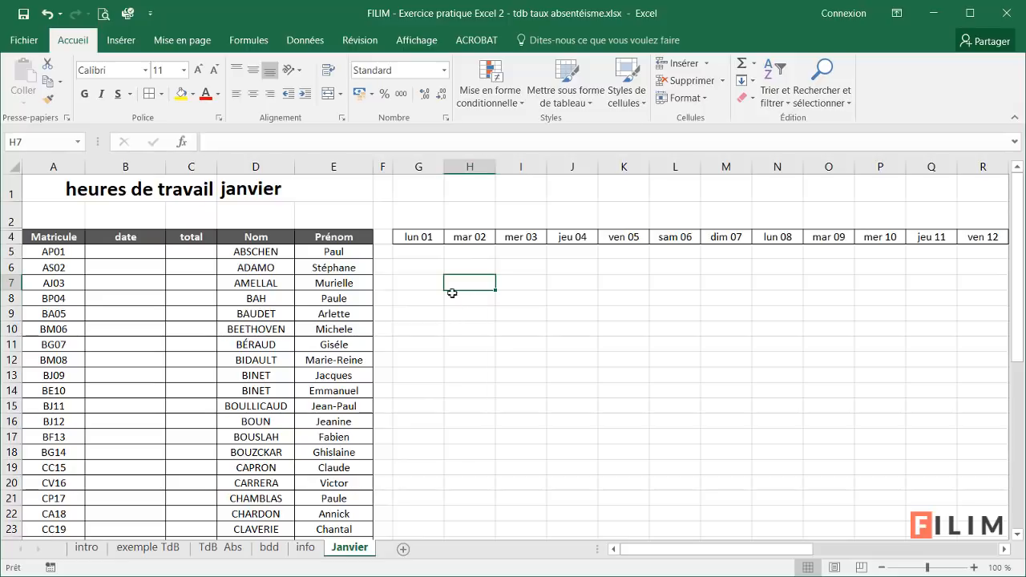
# Change the title date in D1 to 01/02/2018 to test the month name and daily dates.
pyautogui.doubleClick(297, 190)
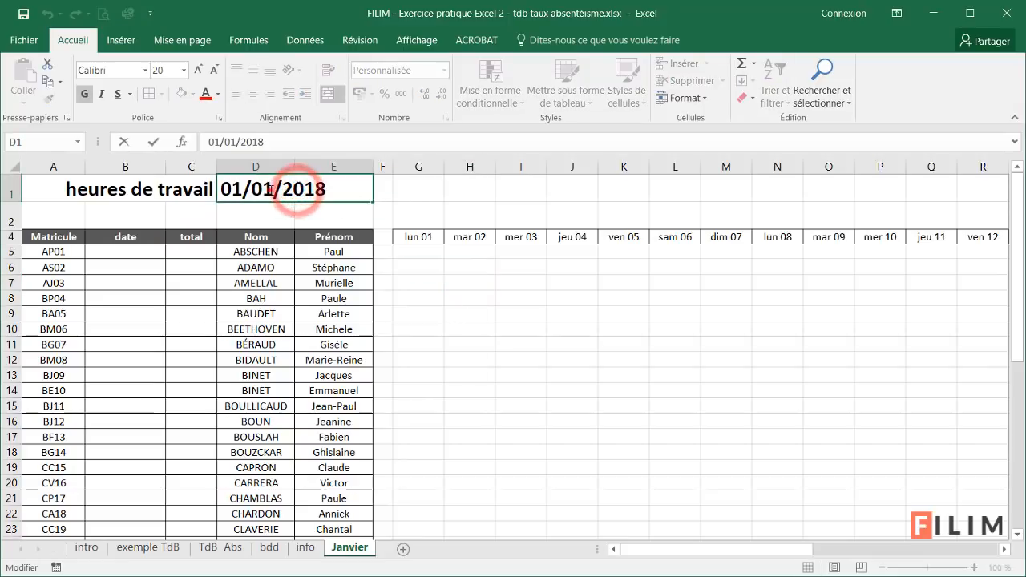
pyautogui.click(267, 189)
pyautogui.write('2')
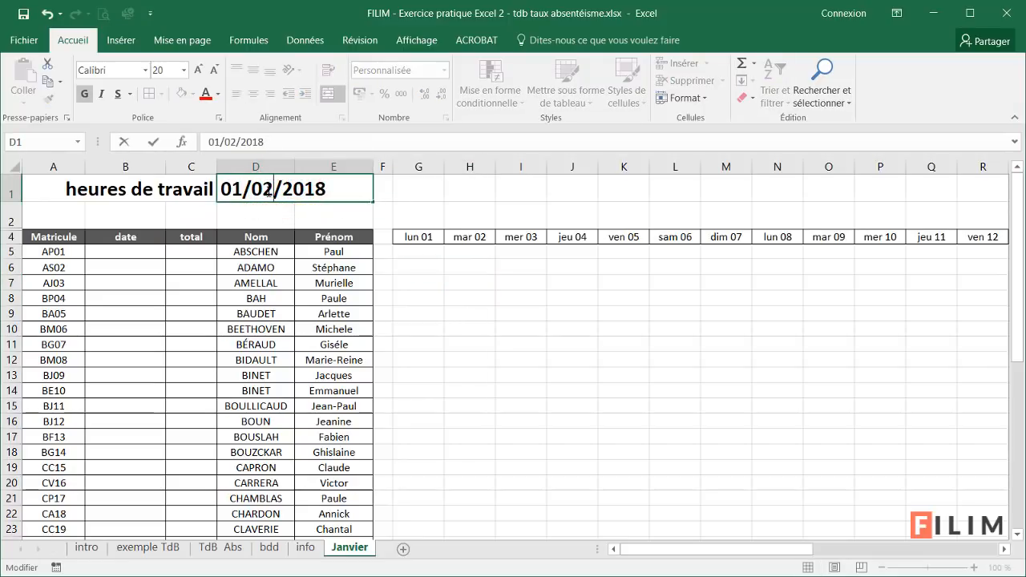
pyautogui.press('Return')
pyautogui.click(395, 234)
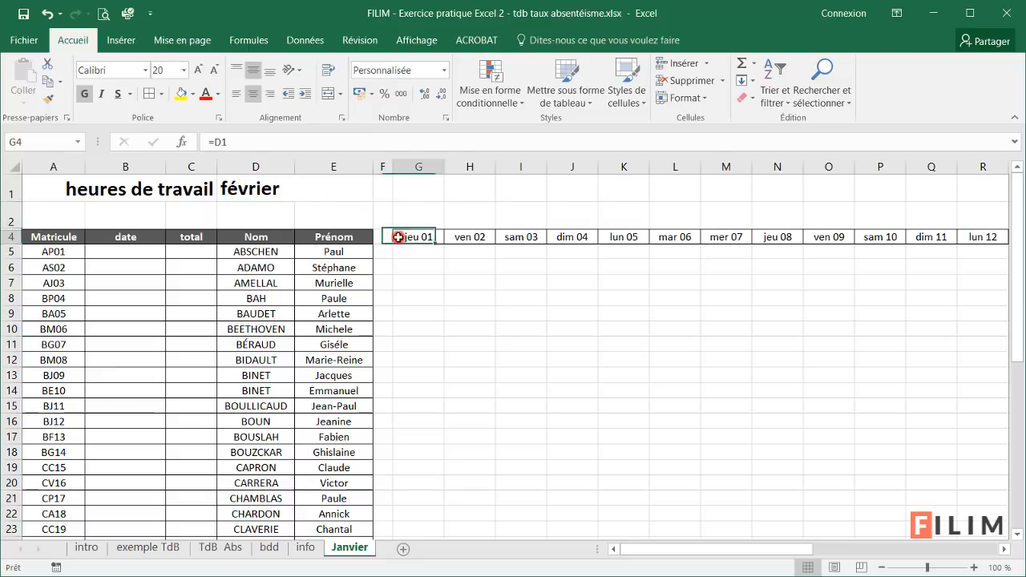
# Check the daily dates in H4 to J4 and set the title date in D1 to 01/01/2018.
pyautogui.click(462, 238)
pyautogui.click(517, 239)
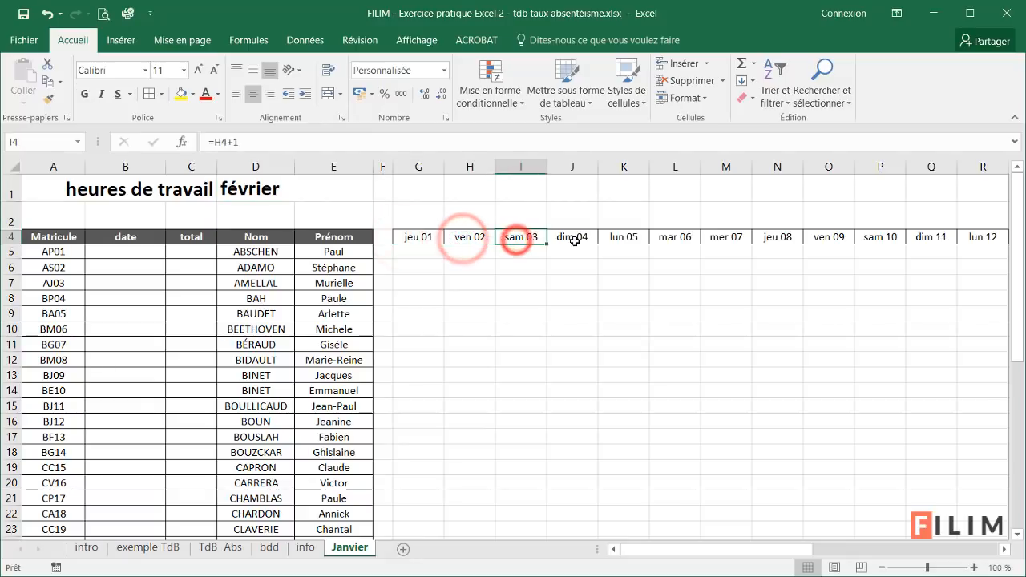
pyautogui.click(571, 241)
pyautogui.doubleClick(263, 188)
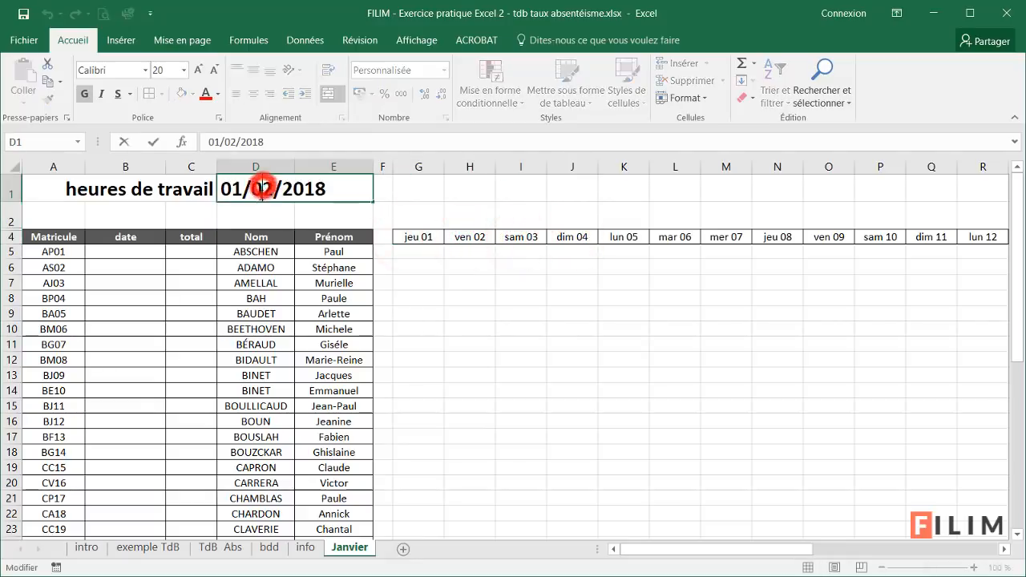
pyautogui.moveTo(263, 189); pyautogui.dragTo(272, 192)
pyautogui.write('1')
pyautogui.press('Return')
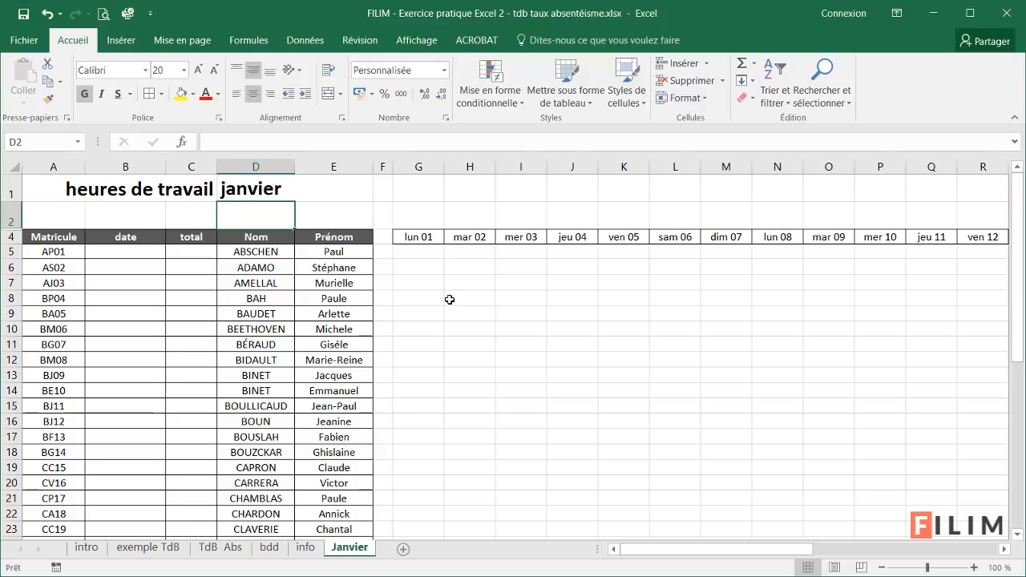
# Apply all borders to the daily hours grid G4:AK38, from the date row down to the last employee.
pyautogui.keyDown('ctrl'); pyautogui.scroll(-3, 470, 339); pyautogui.keyUp('ctrl')
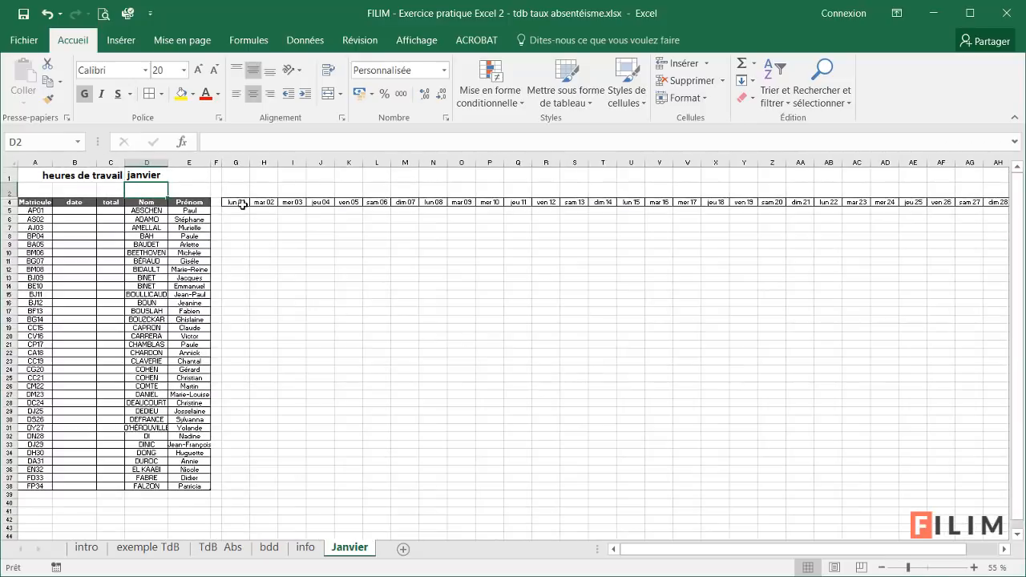
pyautogui.keyDown('ctrl'); pyautogui.scroll(-1, 421, 308); pyautogui.keyUp('ctrl')
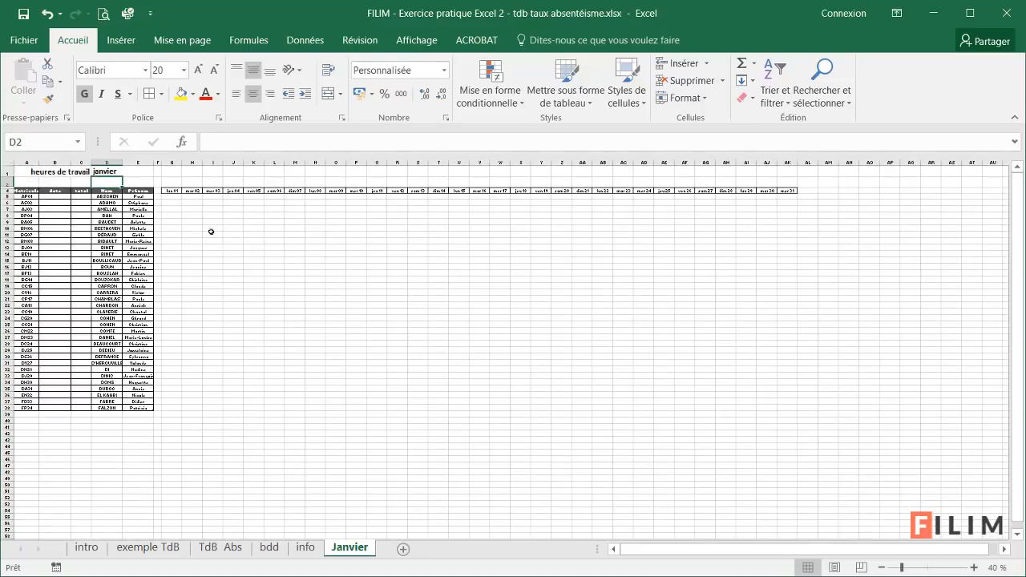
pyautogui.moveTo(169, 190)
pyautogui.mouseDown()
pyautogui.moveTo(425, 360)
pyautogui.moveTo(815, 393)
pyautogui.moveTo(815, 408)
pyautogui.moveTo(788, 408)
pyautogui.mouseUp()
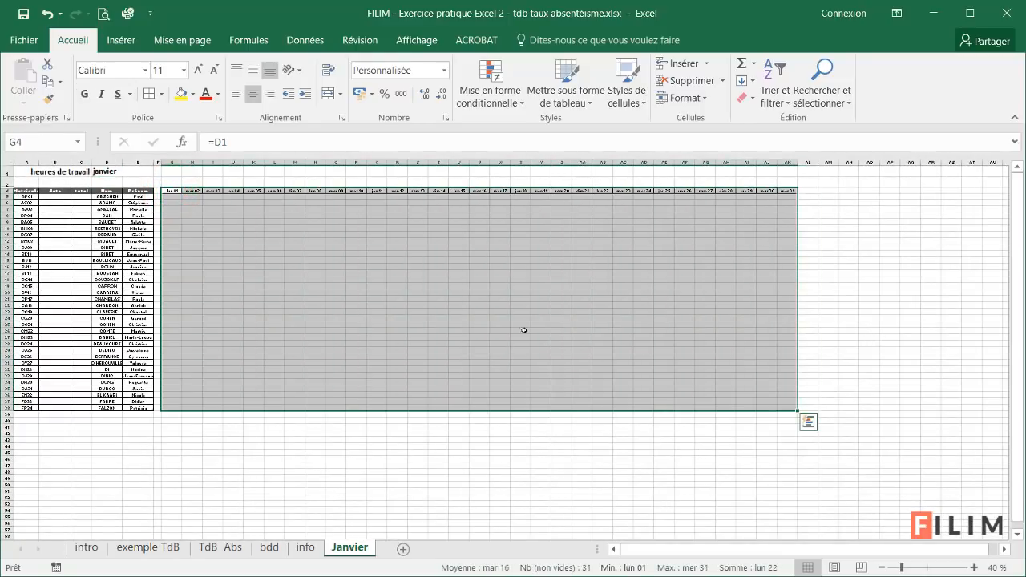
pyautogui.click(148, 94)
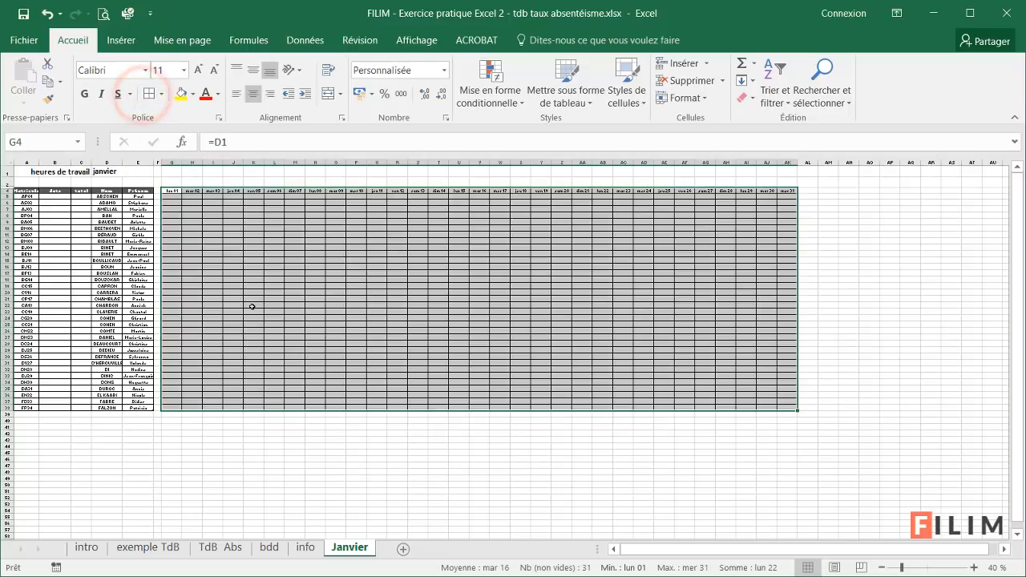
pyautogui.keyDown('ctrl'); pyautogui.scroll(5, 248, 305); pyautogui.keyUp('ctrl')
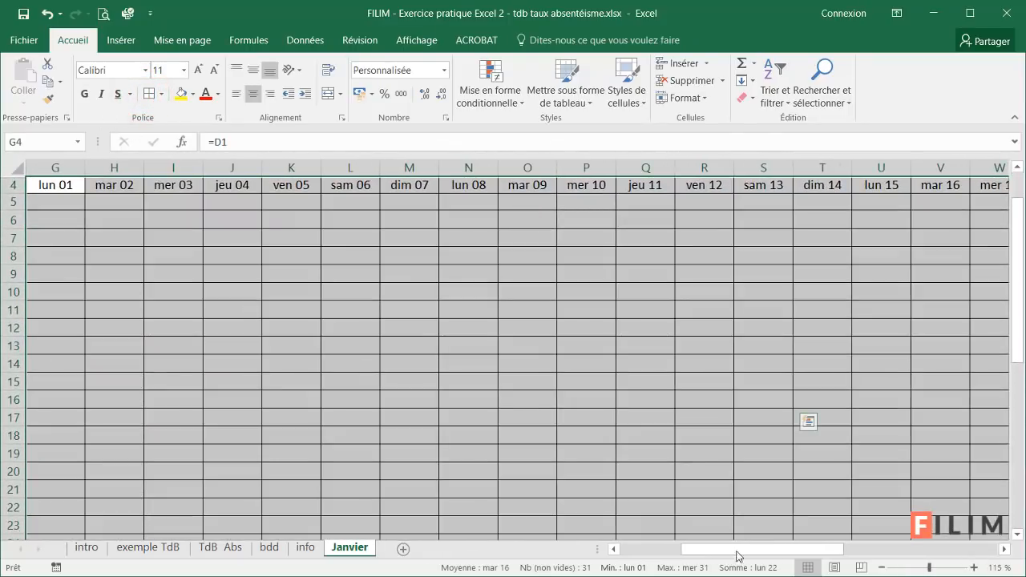
pyautogui.moveTo(750, 550); pyautogui.dragTo(686, 549)
pyautogui.scroll(1, 594, 442)
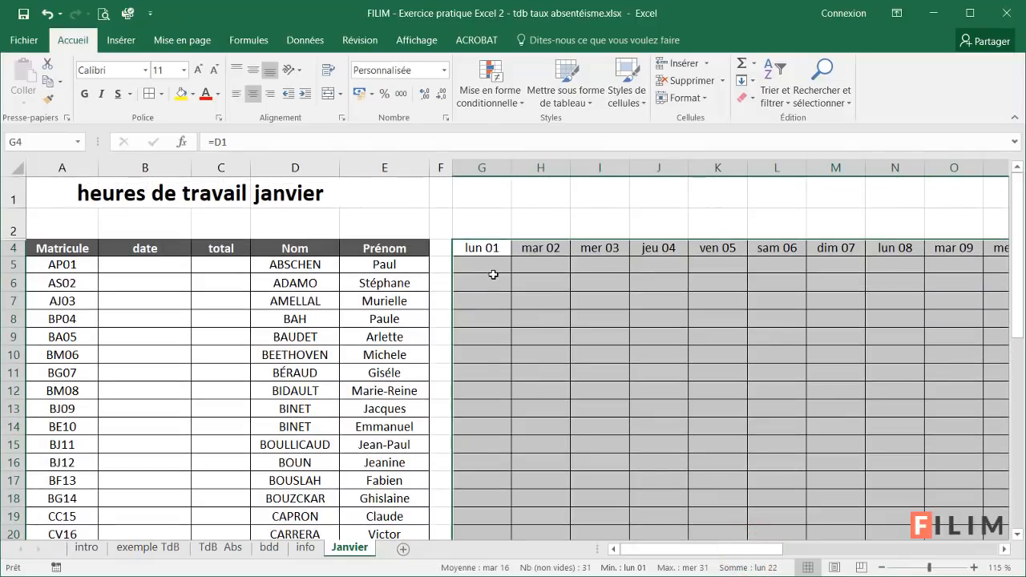
pyautogui.click(505, 264)
pyautogui.keyDown('ctrl'); pyautogui.scroll(-3, 549, 338); pyautogui.keyUp('ctrl')
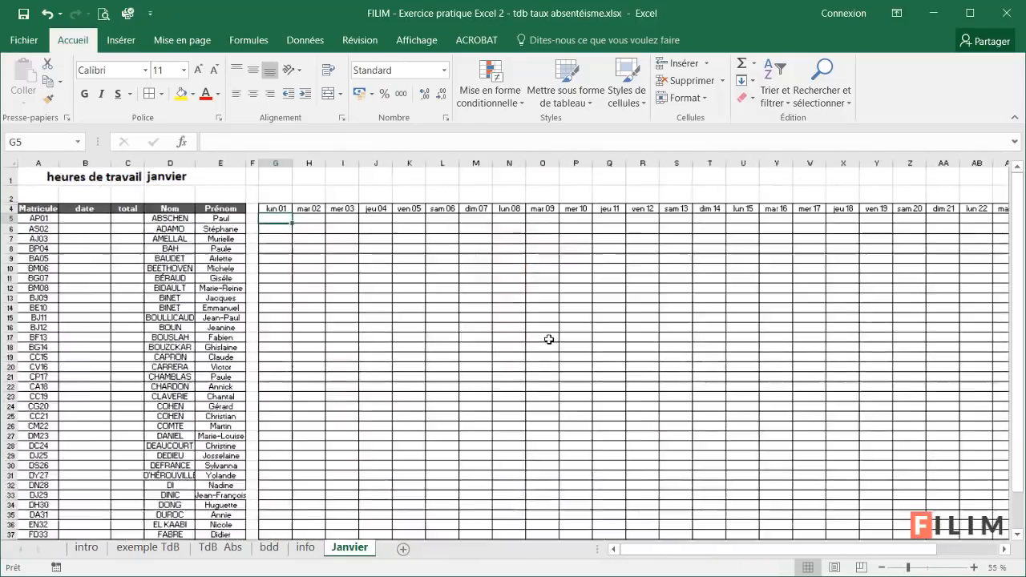
pyautogui.keyDown('ctrl'); pyautogui.scroll(3, 549, 340); pyautogui.keyUp('ctrl')
pyautogui.scroll(2, 549, 339)
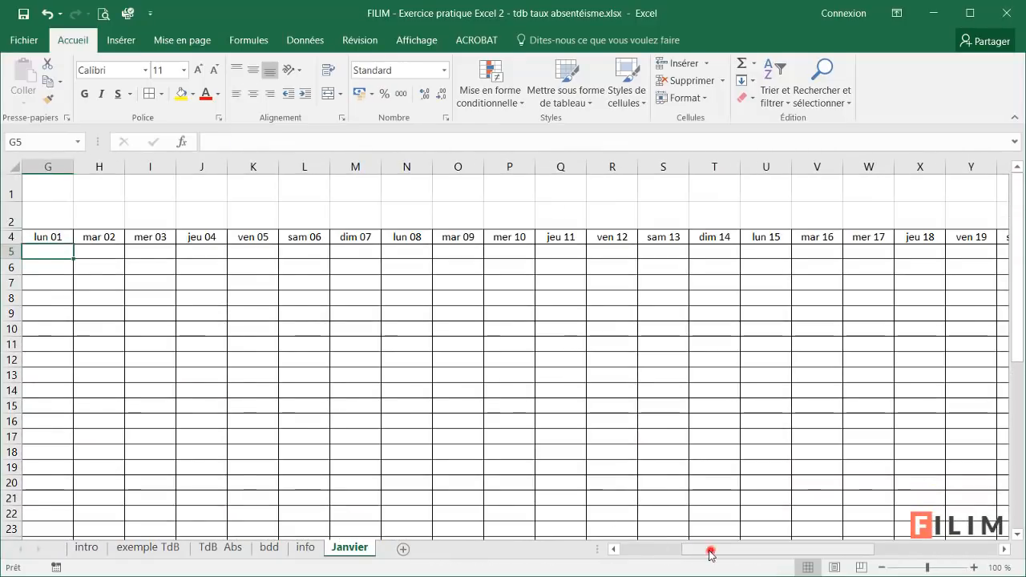
pyautogui.moveTo(710, 551); pyautogui.dragTo(619, 546)
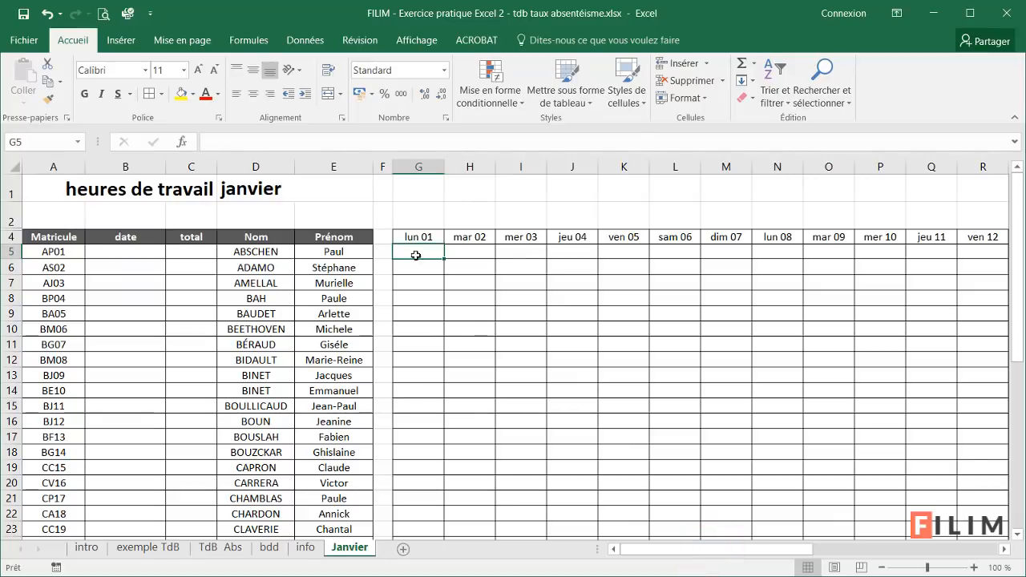
pyautogui.click(277, 196)
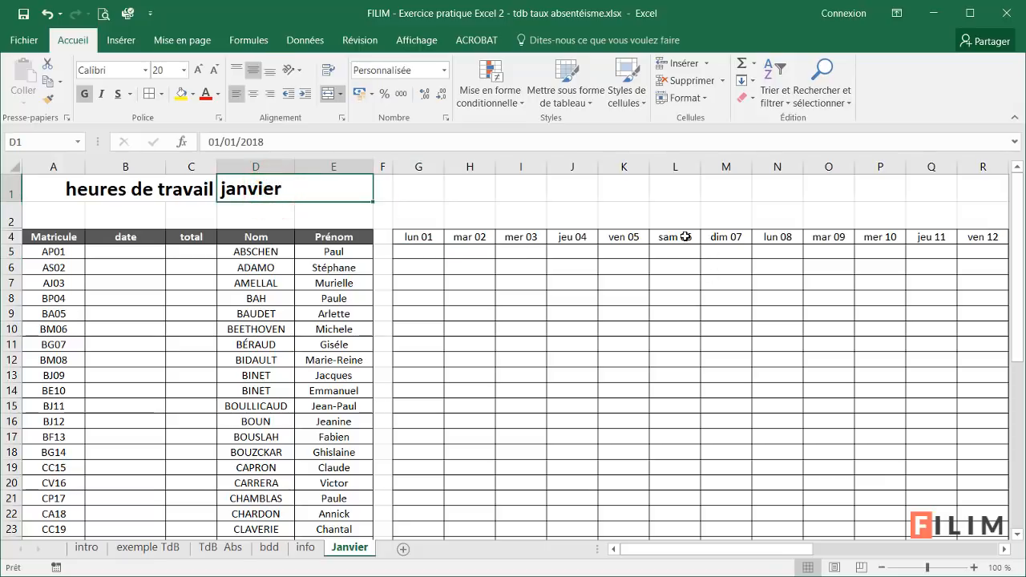
# Try shading the Saturday and Sunday cells L4:M9 grey with a manual fill, and undo the fill.
pyautogui.moveTo(685, 236); pyautogui.dragTo(722, 316)
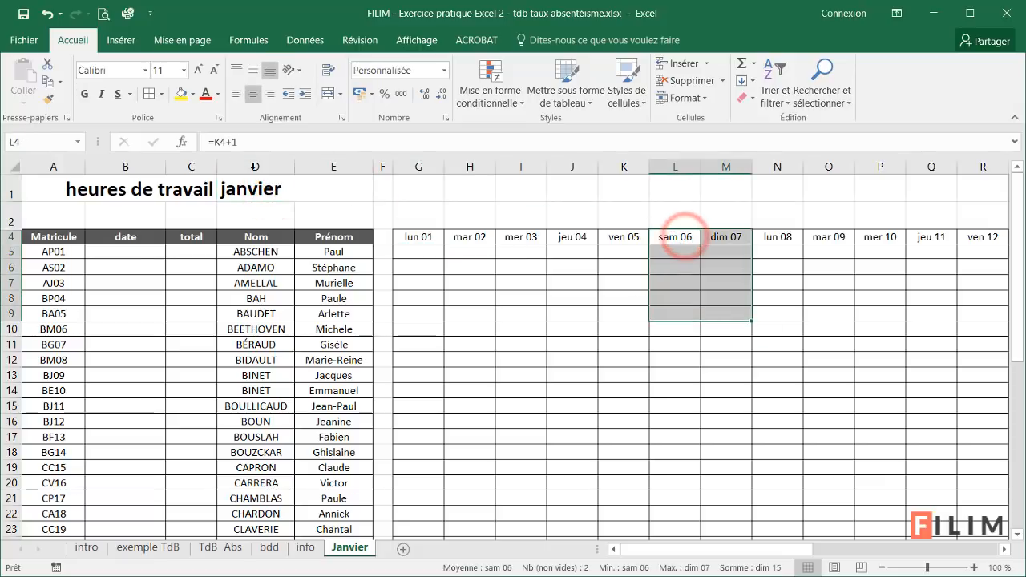
pyautogui.click(193, 95)
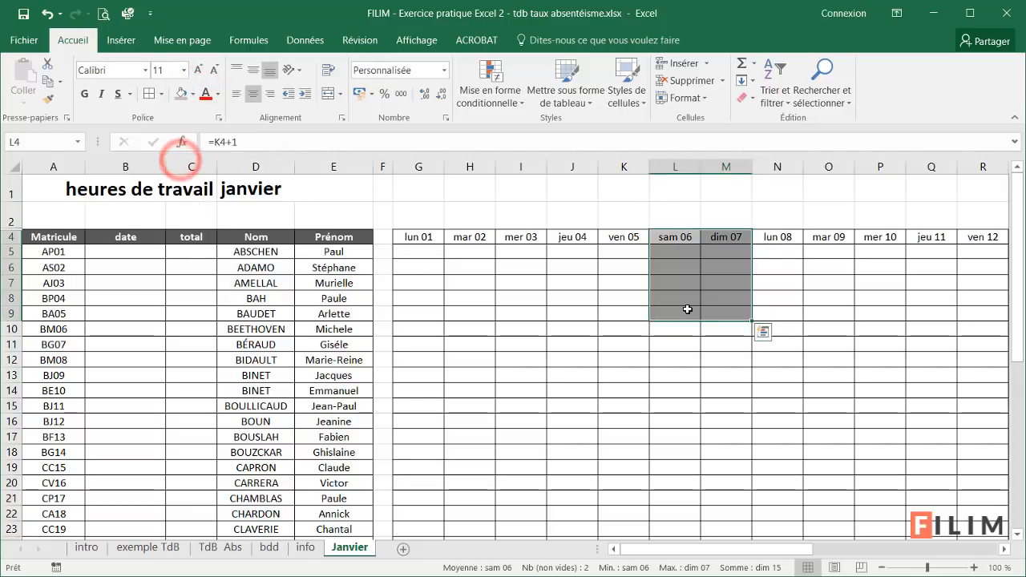
pyautogui.click(608, 314)
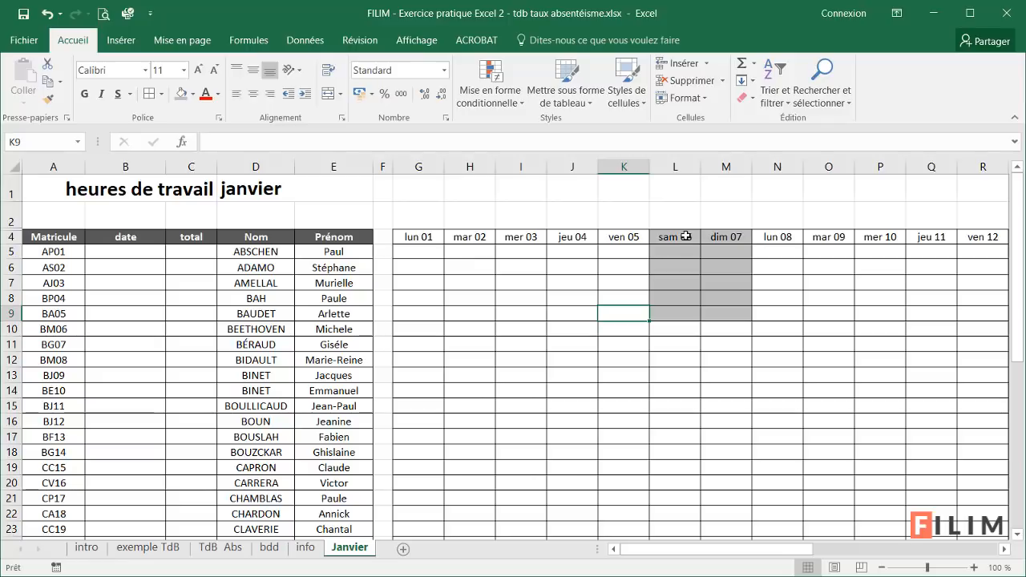
pyautogui.hotkey('ctrl', 'z')
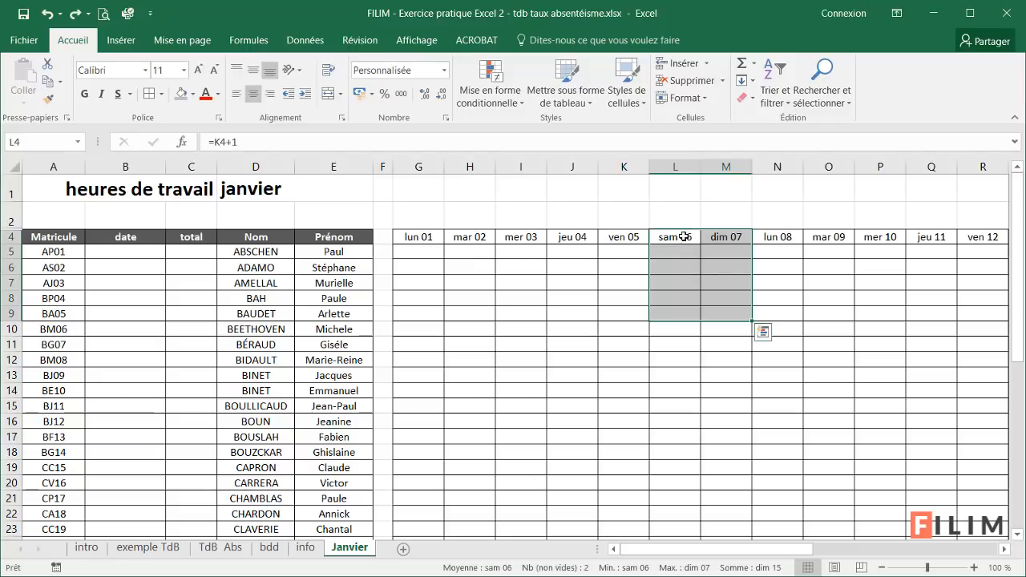
pyautogui.click(671, 291)
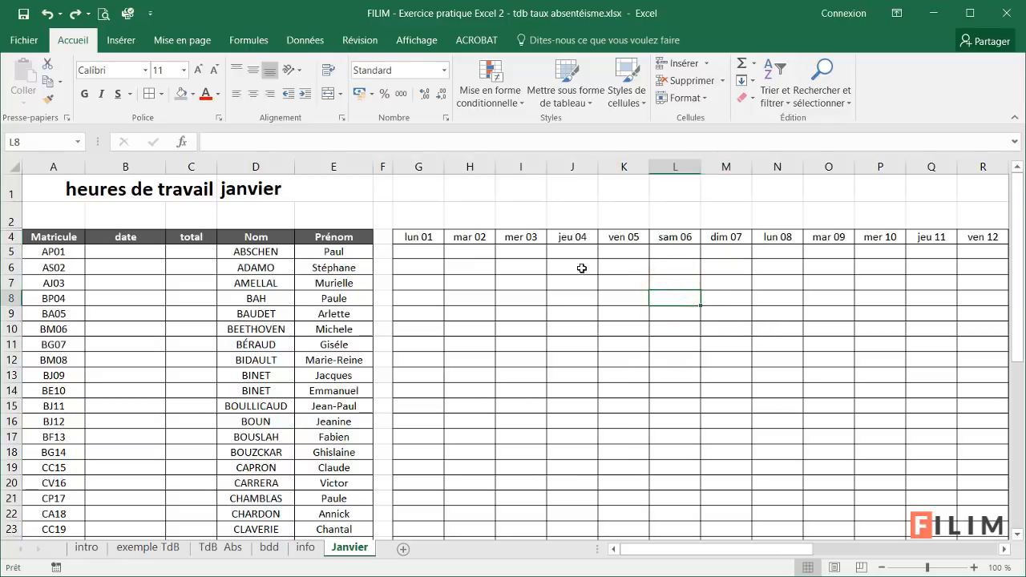
# Reveal the hidden row 3 above the dates and insert the JOURSEM function in G3.
pyautogui.moveTo(12, 228); pyautogui.dragTo(11, 249)
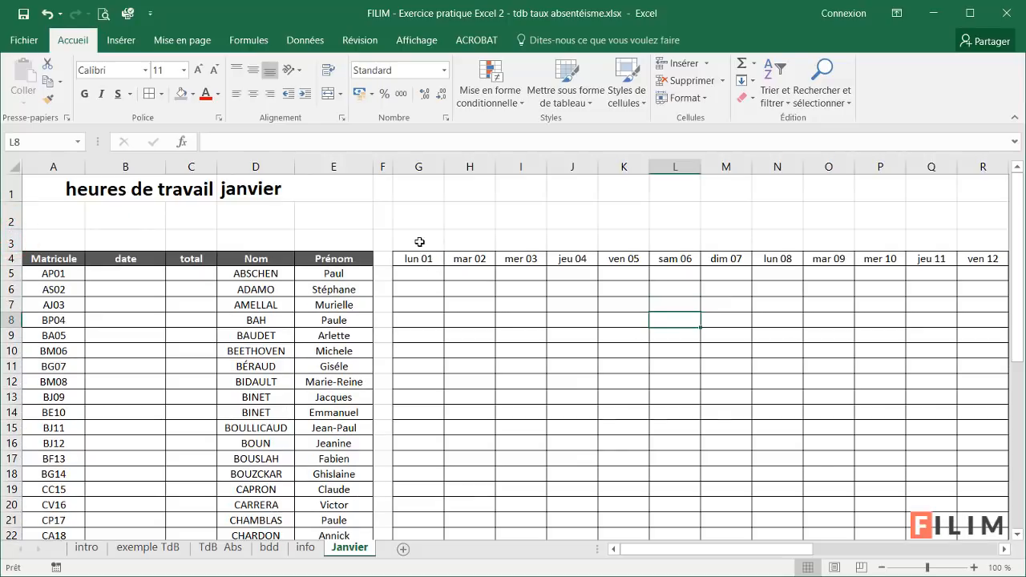
pyautogui.click(411, 241)
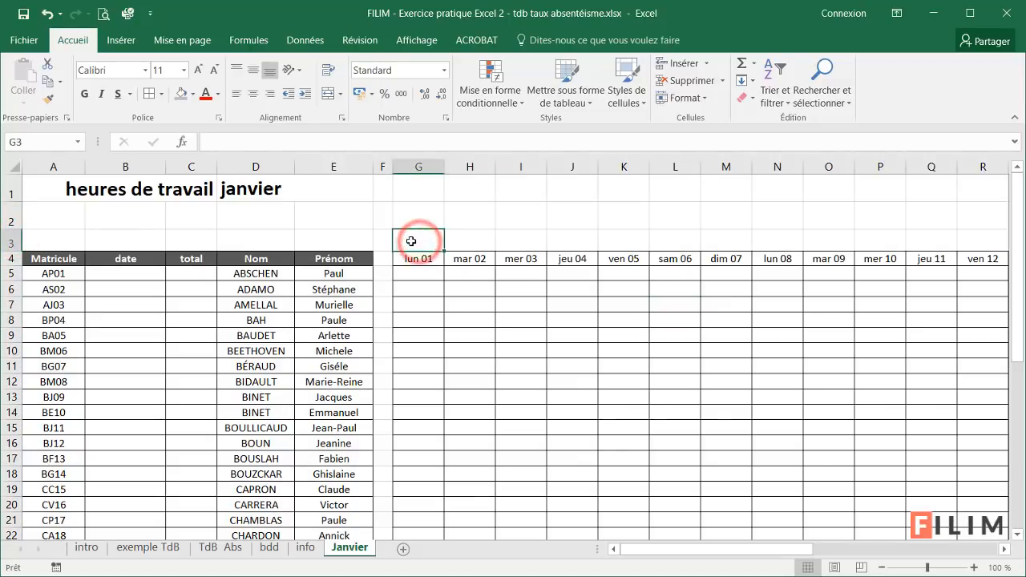
pyautogui.click(182, 142)
pyautogui.click(563, 334)
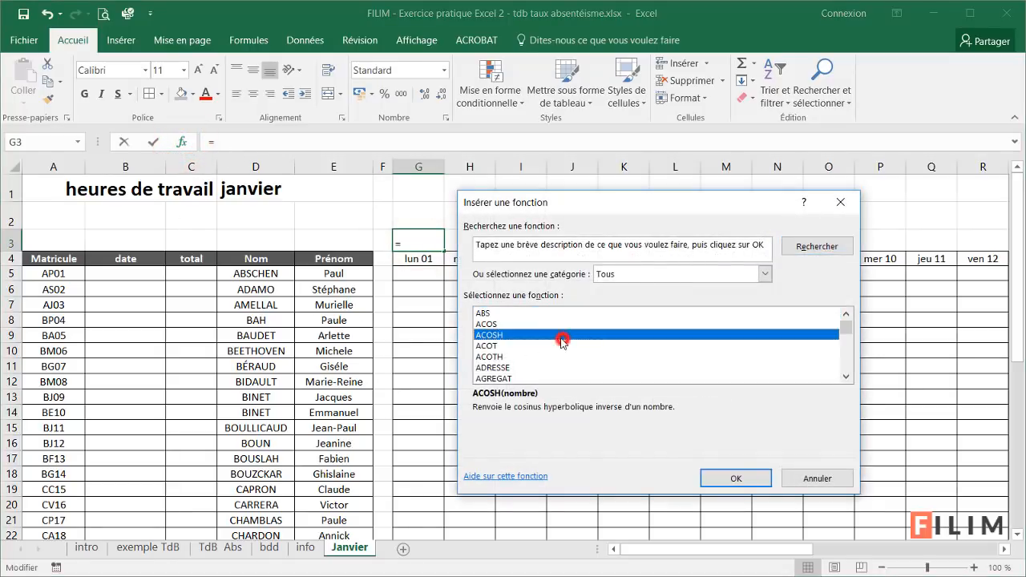
pyautogui.write('jo')
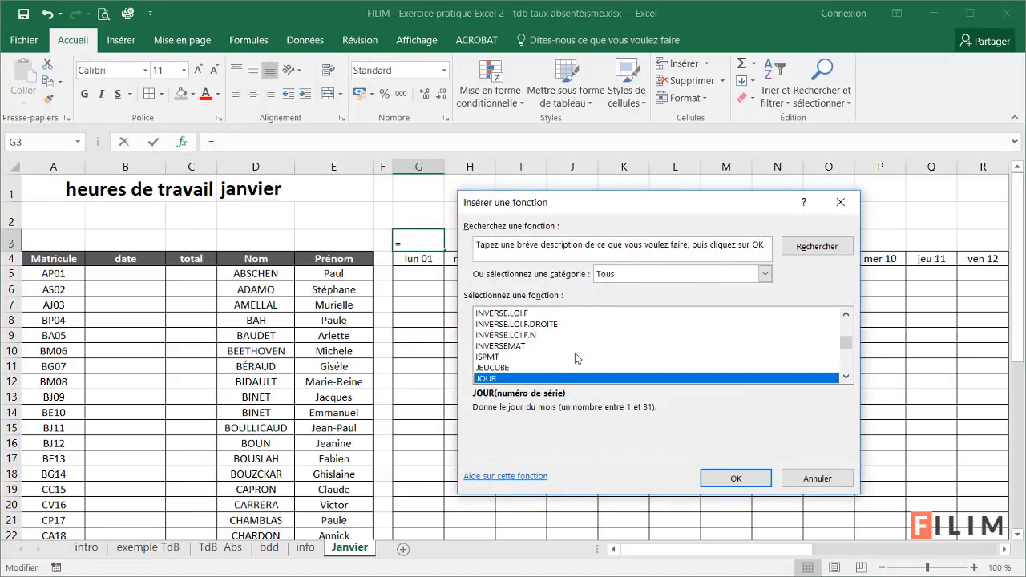
pyautogui.scroll(-1, 574, 353)
pyautogui.click(568, 367)
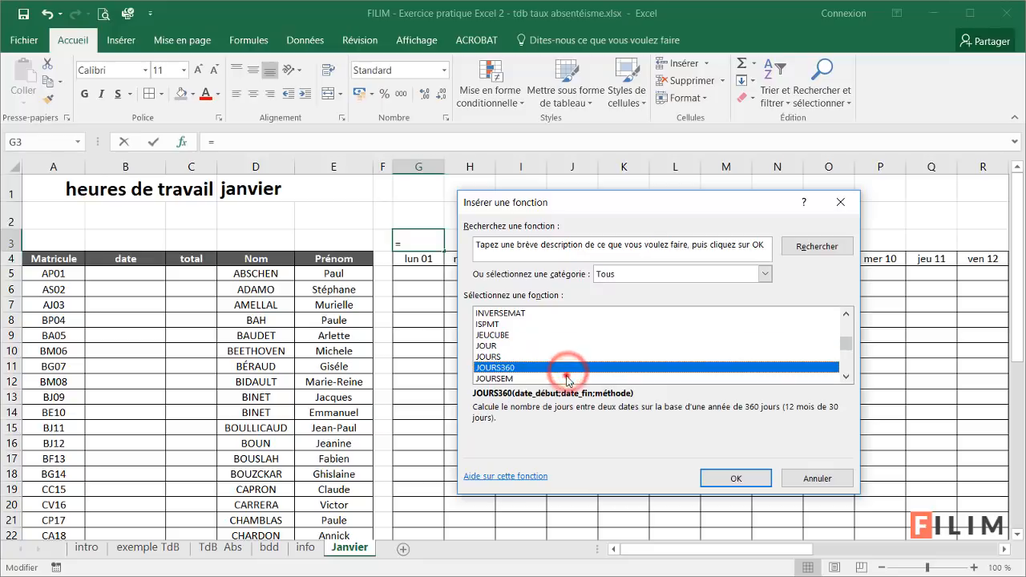
pyautogui.click(566, 379)
pyautogui.click(730, 476)
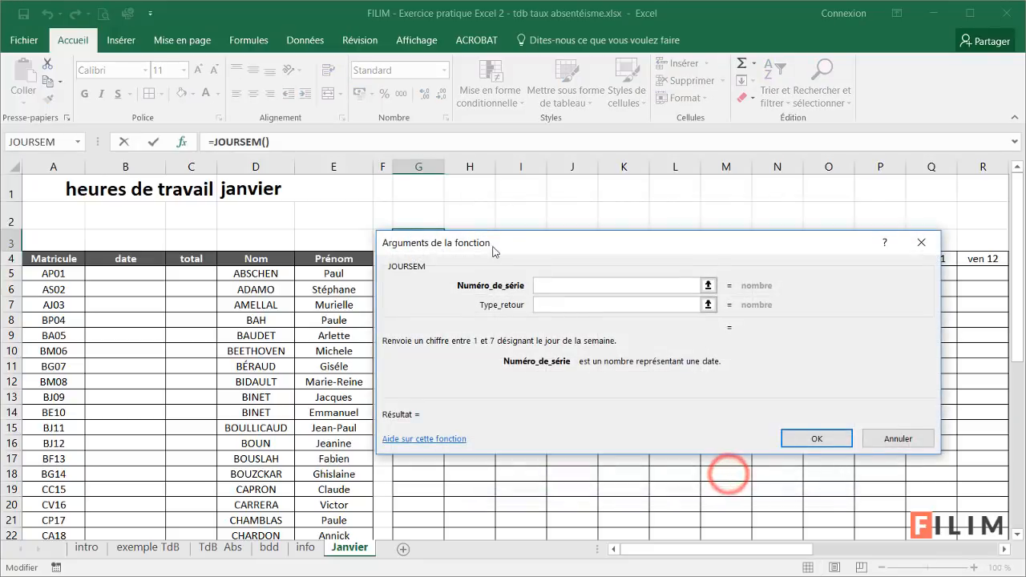
# Complete the weekday function in G3 with G4 as Numéro_de_série and 2 as Type_retour, giving =JOURSEM(G4;2).
pyautogui.moveTo(494, 251); pyautogui.dragTo(403, 299)
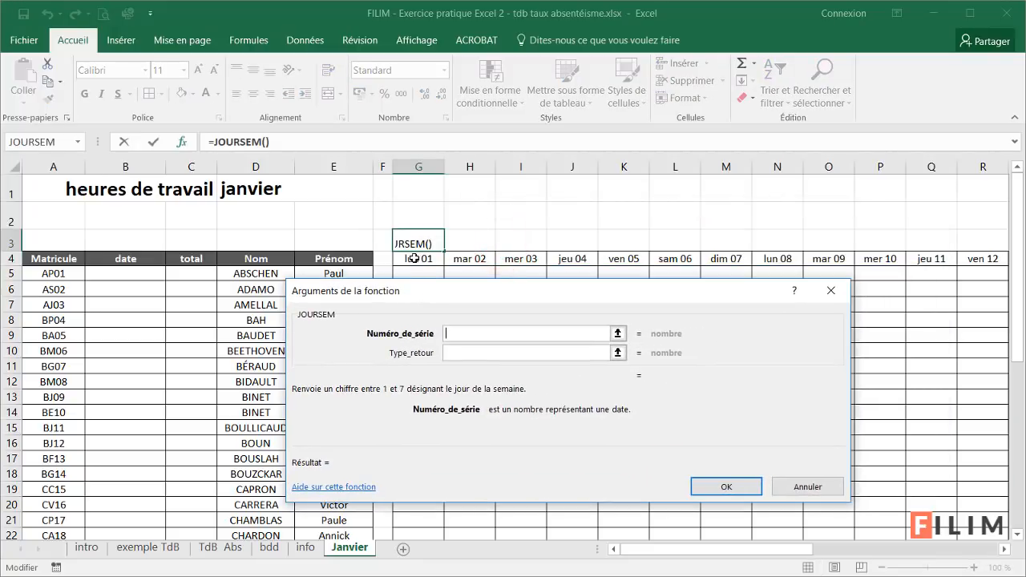
pyautogui.click(413, 258)
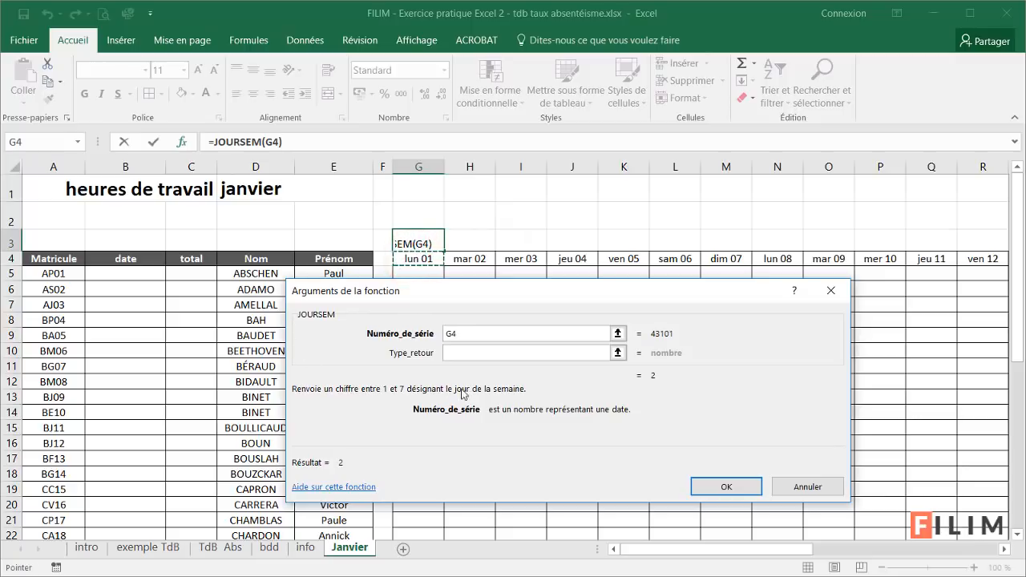
pyautogui.click(479, 352)
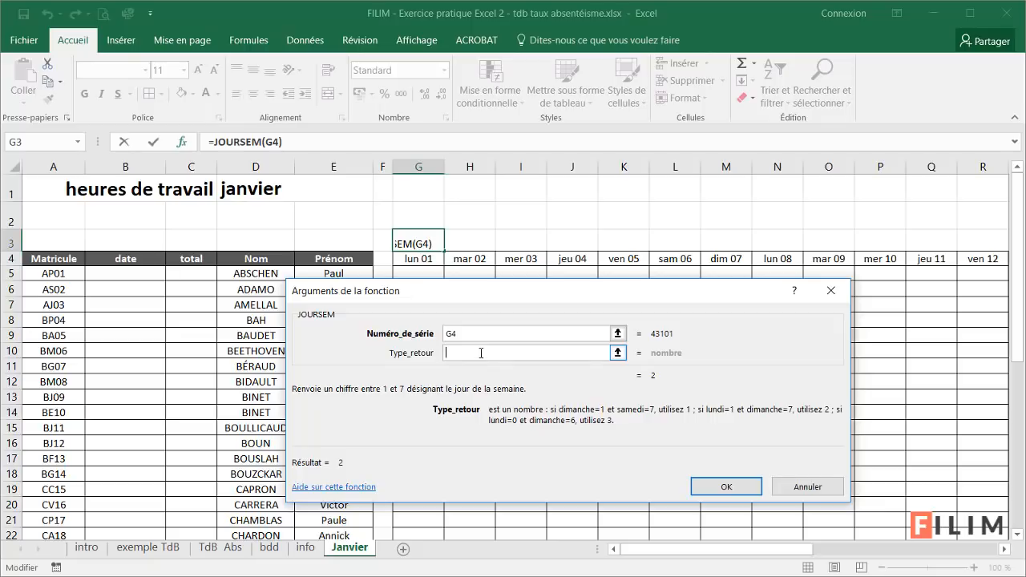
pyautogui.click(733, 413)
pyautogui.click(790, 412)
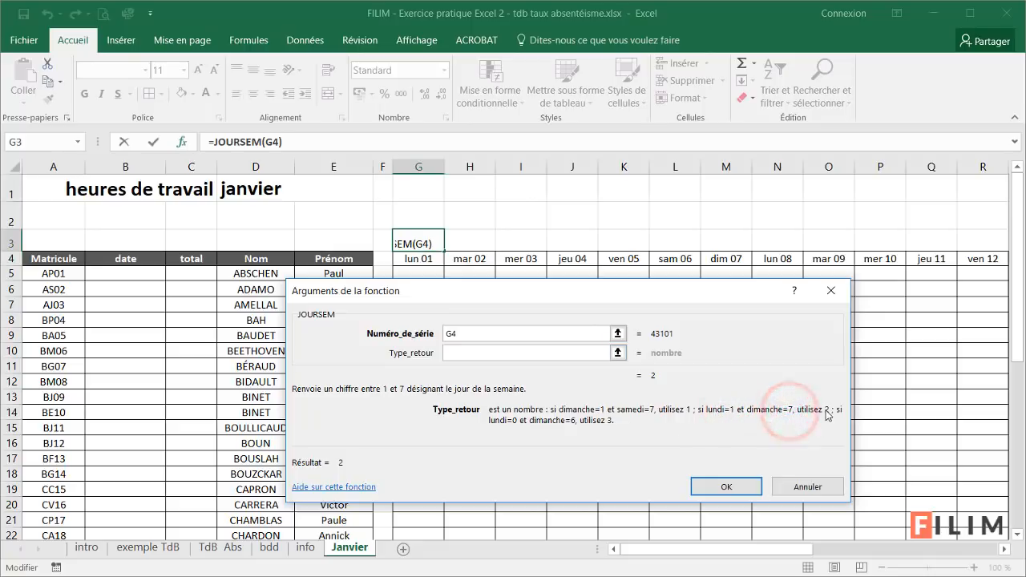
pyautogui.click(828, 414)
pyautogui.click(461, 355)
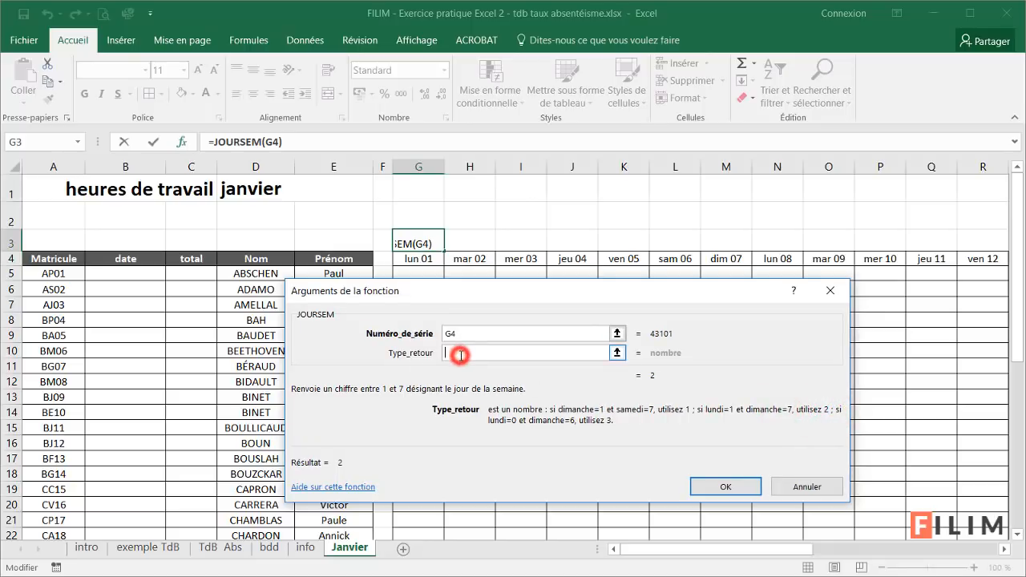
pyautogui.write('2')
pyautogui.press('Return')
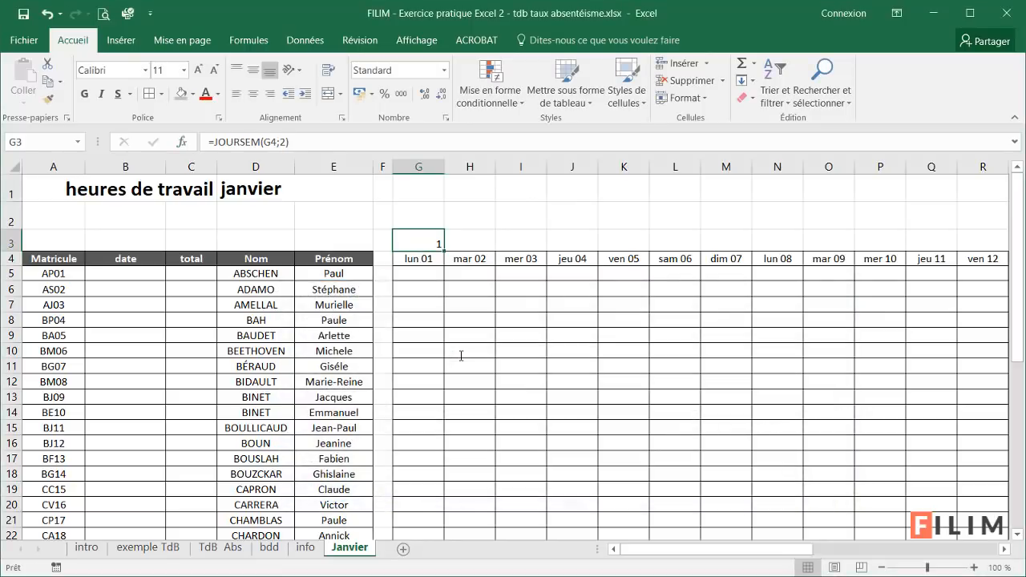
# Centre G3, fill its weekday-number formula across row 3 through R3, and check the Saturday and Sunday cells L3 and M3.
pyautogui.click(252, 94)
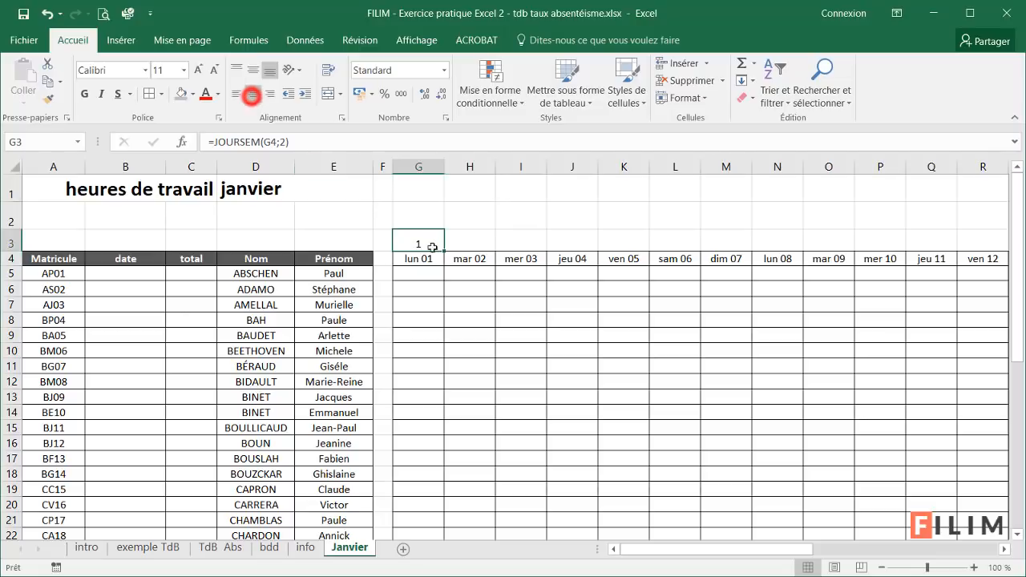
pyautogui.moveTo(443, 251); pyautogui.dragTo(999, 266)
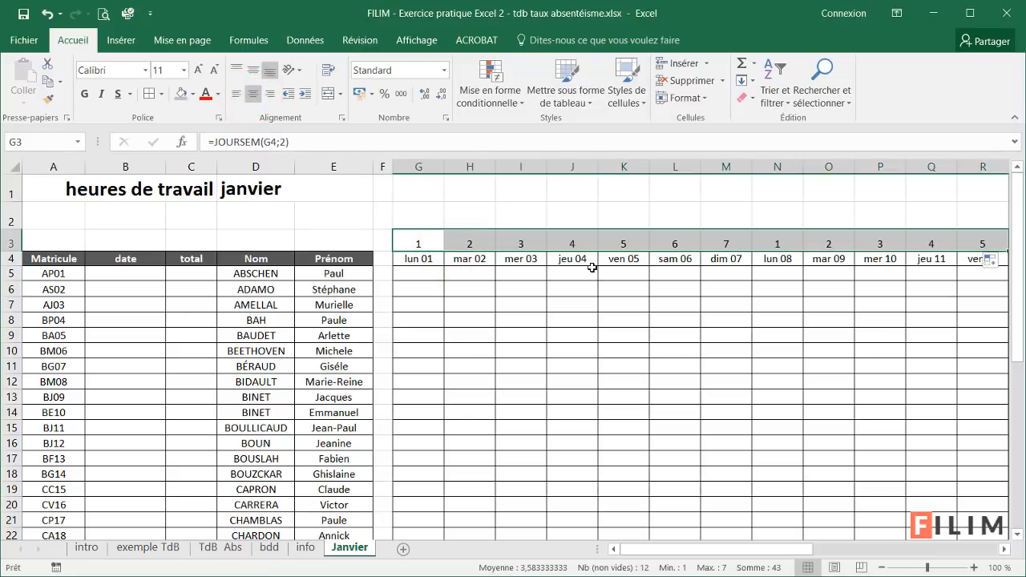
pyautogui.click(678, 242)
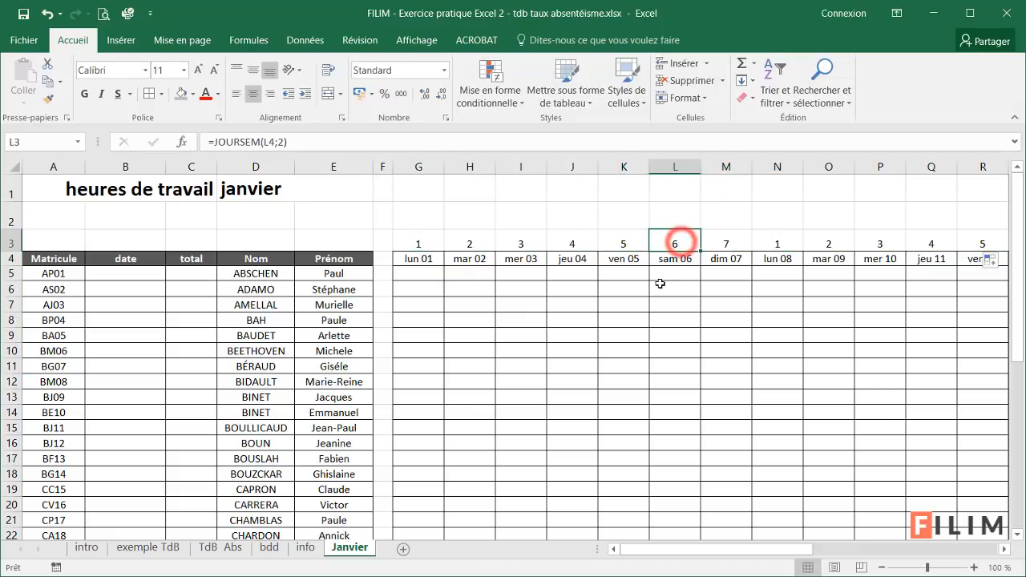
pyautogui.click(725, 240)
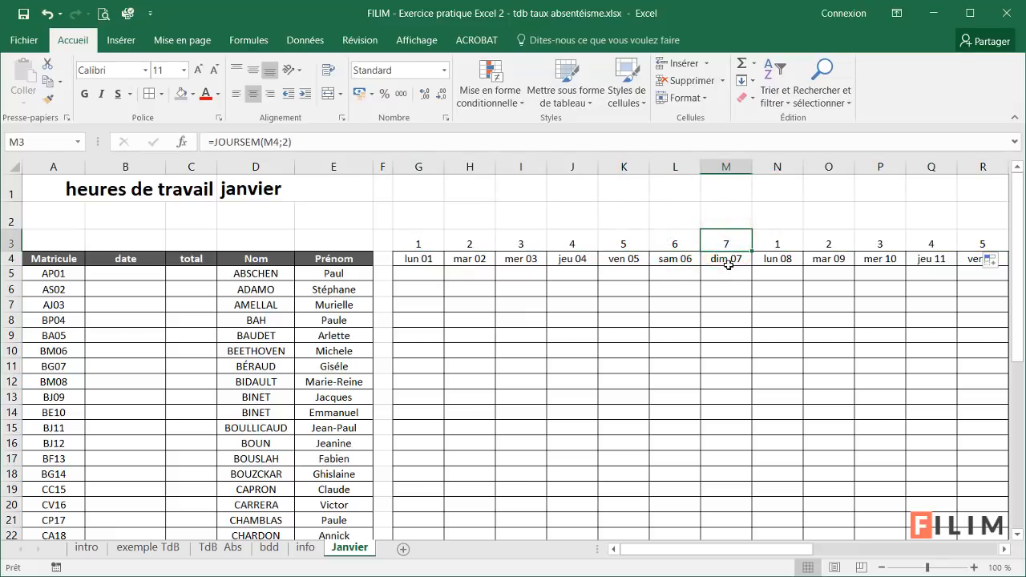
# Examine the weekday numbers in row 3 against the dates beneath them, from G3 through R3.
pyautogui.moveTo(430, 274); pyautogui.dragTo(871, 489)
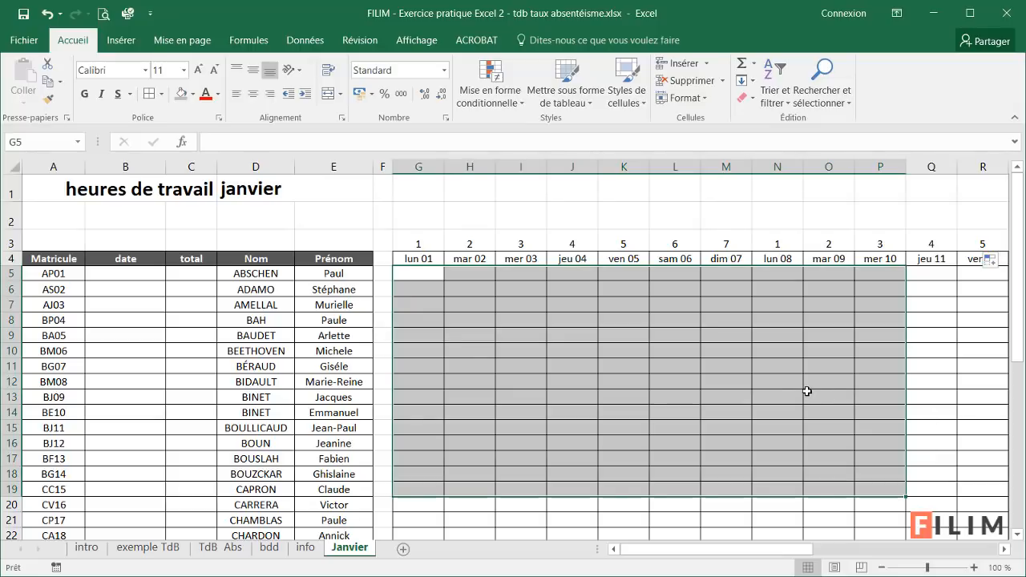
pyautogui.click(689, 240)
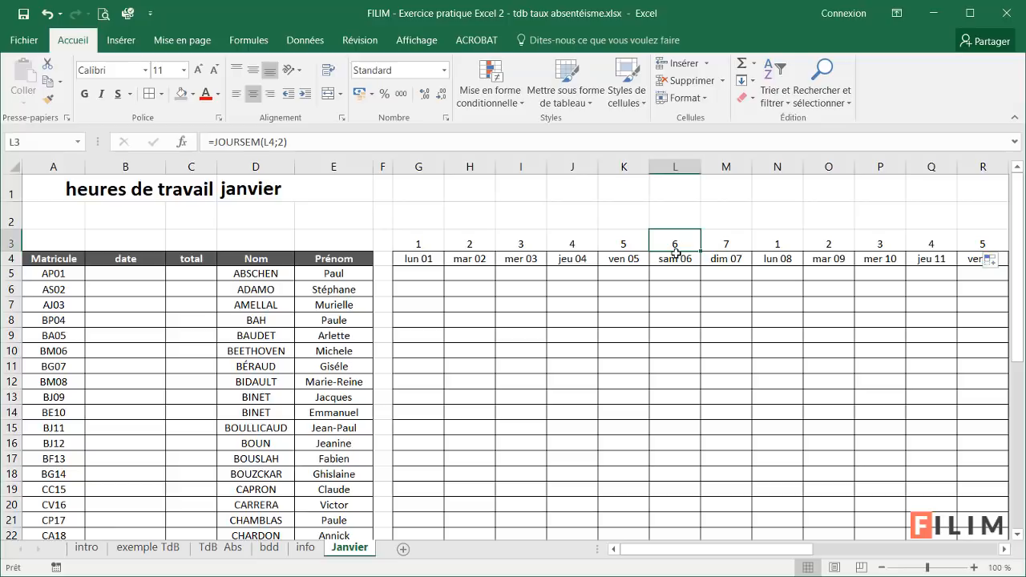
pyautogui.click(433, 242)
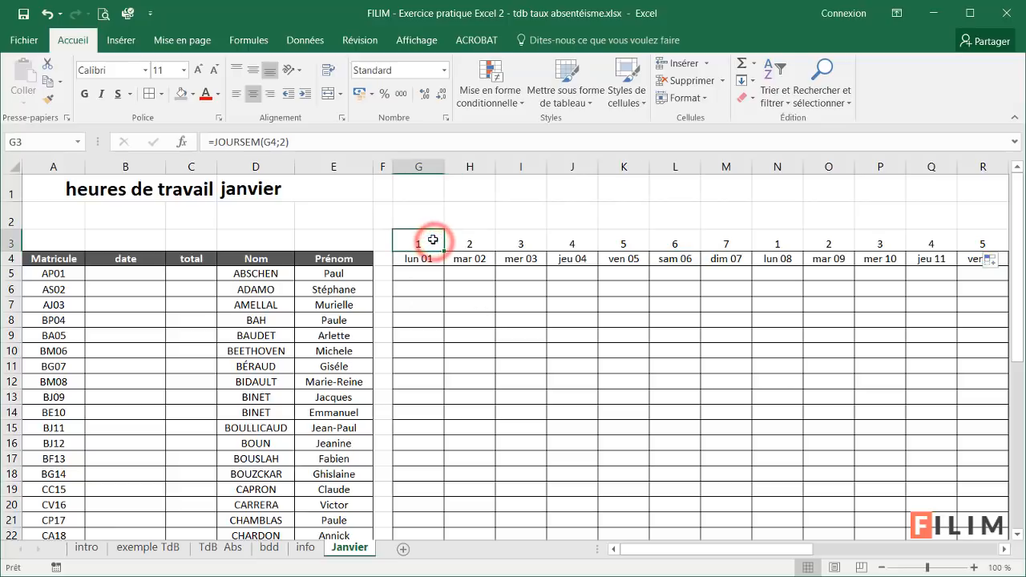
pyautogui.click(469, 242)
pyautogui.click(521, 242)
pyautogui.click(573, 242)
pyautogui.click(624, 242)
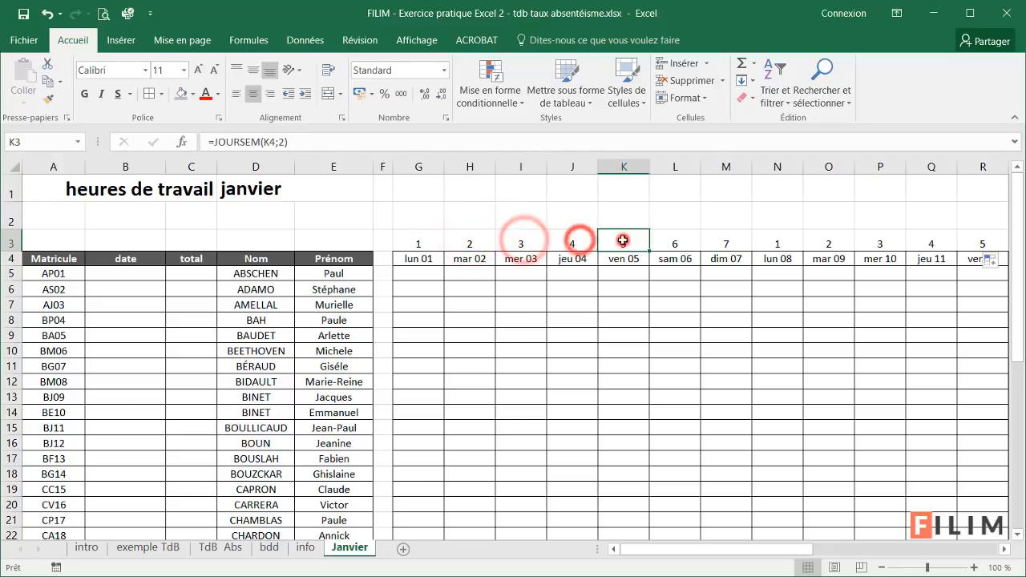
pyautogui.click(736, 242)
pyautogui.click(778, 242)
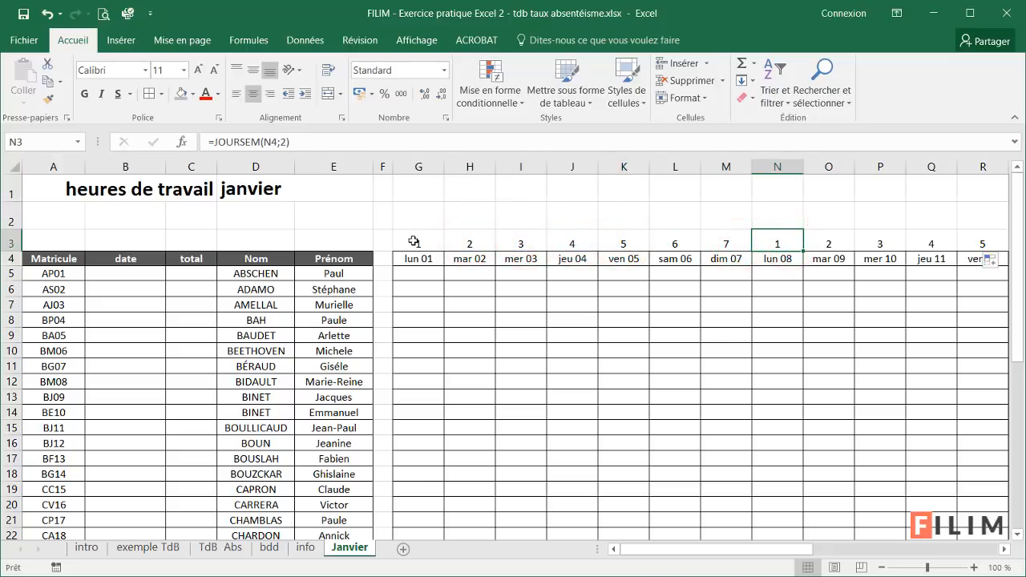
pyautogui.moveTo(410, 240); pyautogui.dragTo(971, 244)
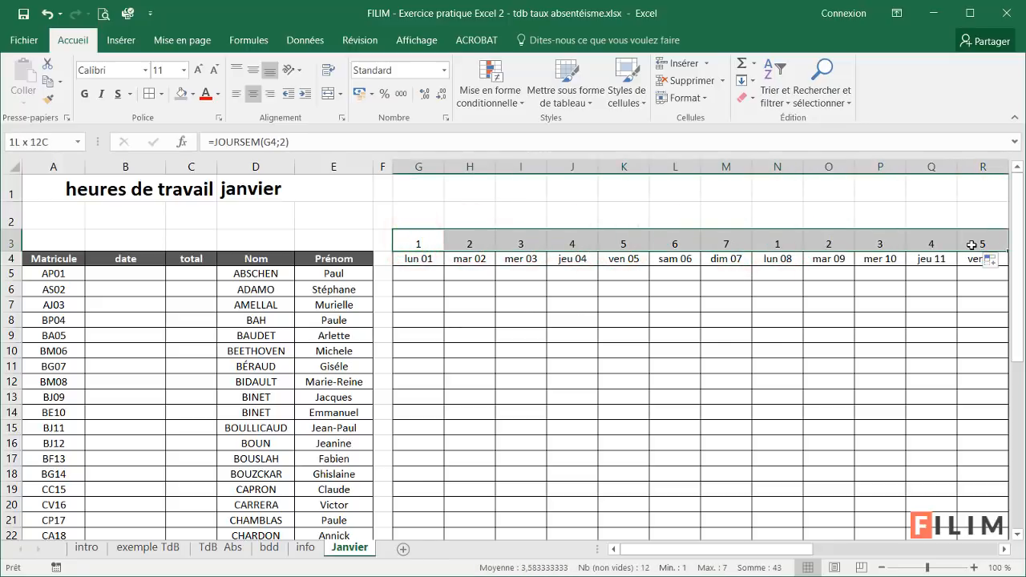
# Review the JOURSEM formula in G3 and leave it without editing.
pyautogui.click(419, 237)
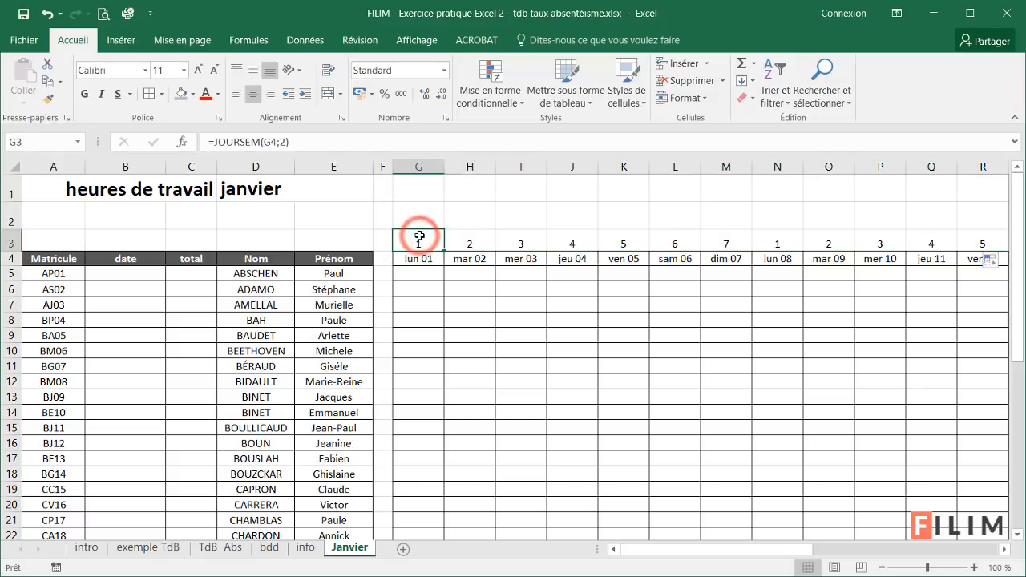
pyautogui.doubleClick(419, 237)
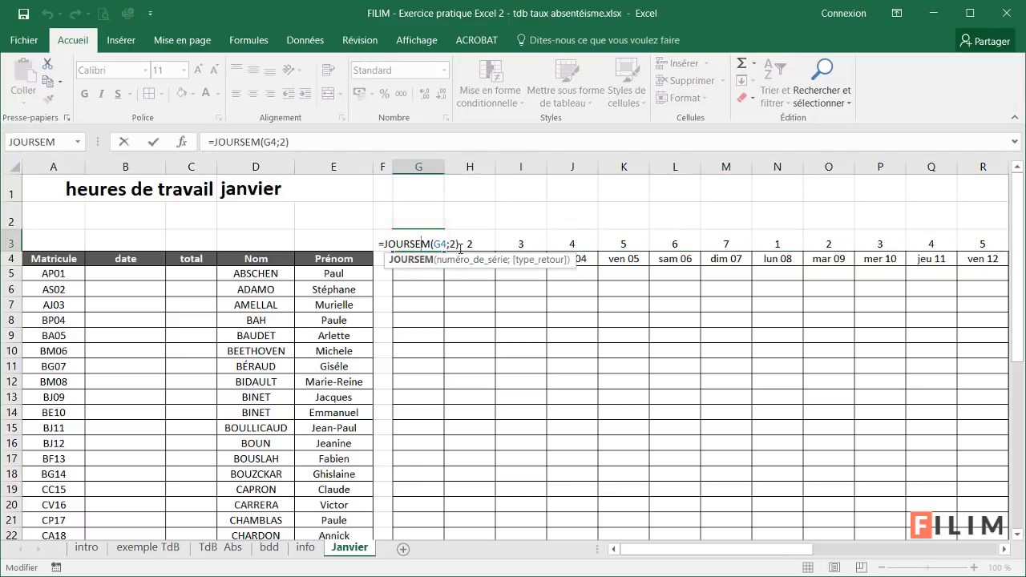
pyautogui.press('Escape')
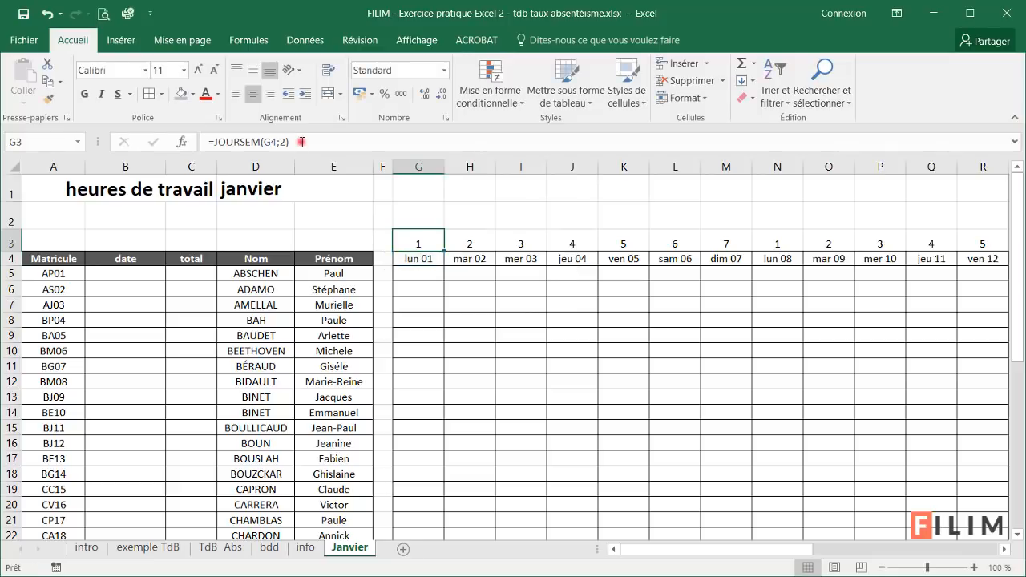
pyautogui.click(301, 142)
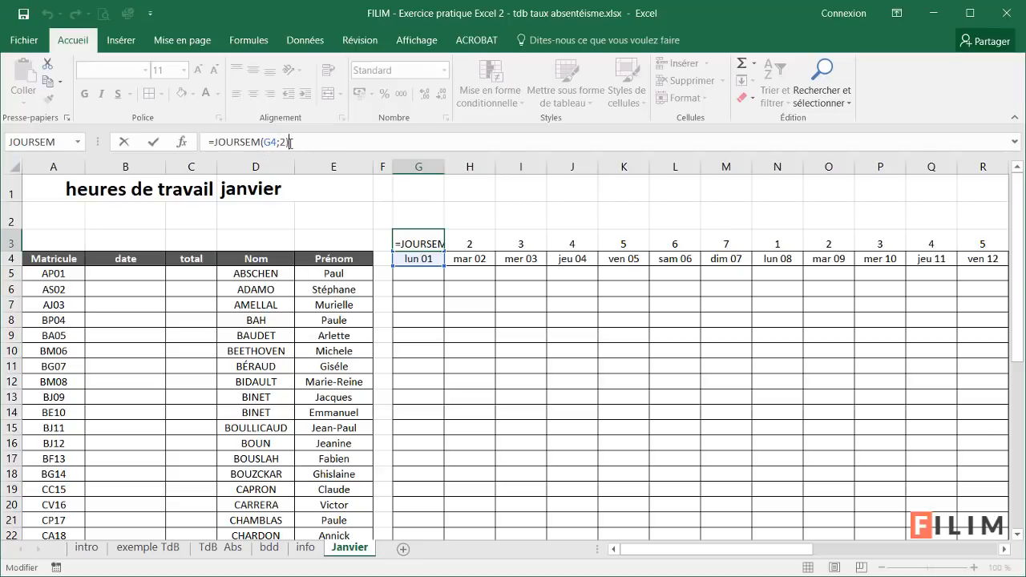
pyautogui.click(123, 142)
# Clear the weekday-number formulas from row 3 above the dates, starting at G3.
pyautogui.click(443, 215)
pyautogui.moveTo(421, 237); pyautogui.dragTo(884, 239)
pyautogui.press('Delete')
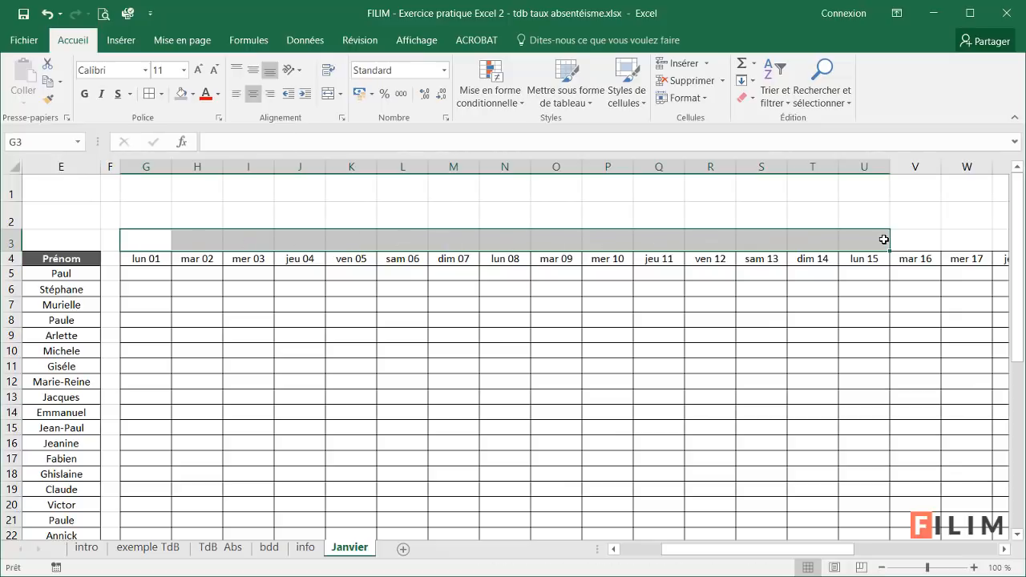
# Start a formula-based conditional formatting rule for the whole hours grid, from G5 to the last employee's row under the 31st.
pyautogui.moveTo(732, 551); pyautogui.dragTo(691, 552)
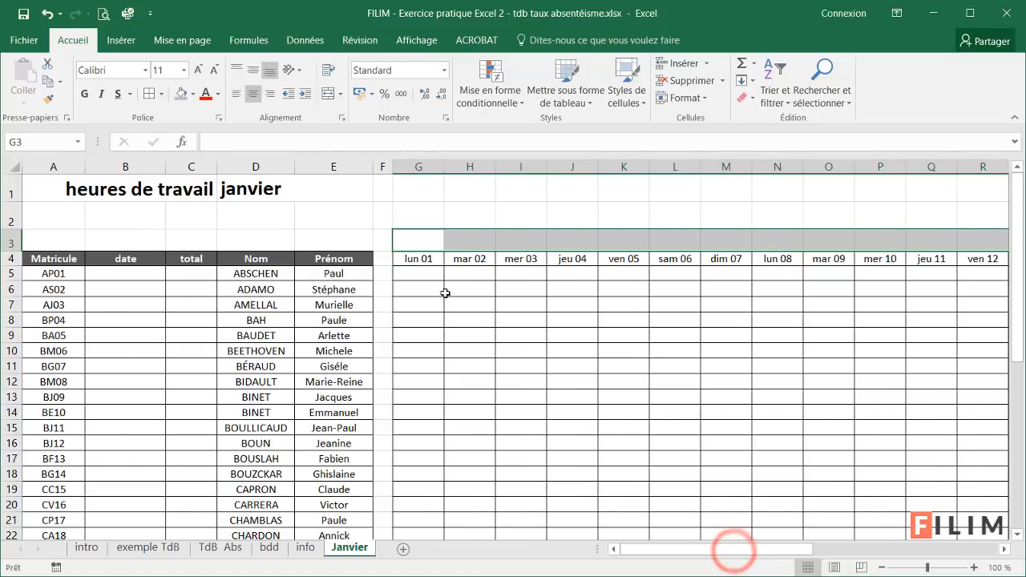
pyautogui.click(425, 275)
pyautogui.scroll(-2, 438, 320)
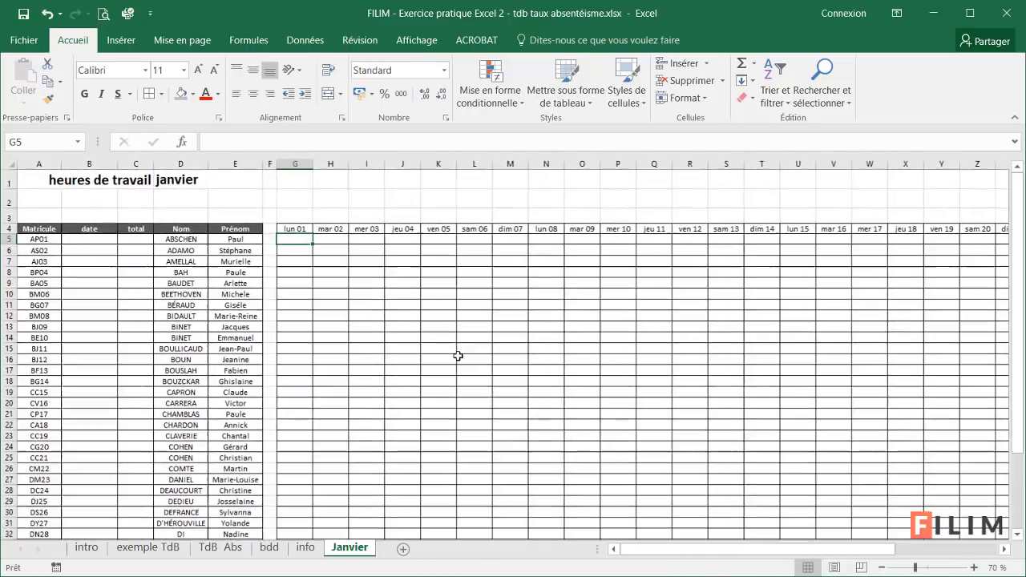
pyautogui.scroll(-1, 458, 356)
pyautogui.scroll(-2, 387, 339)
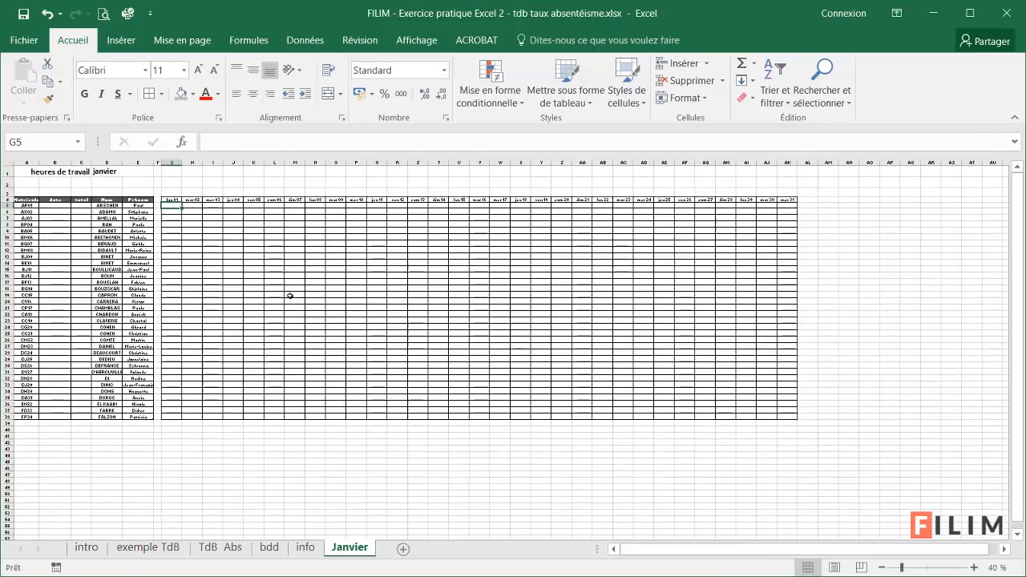
pyautogui.moveTo(170, 205)
pyautogui.mouseDown()
pyautogui.moveTo(678, 361)
pyautogui.moveTo(783, 415)
pyautogui.mouseUp()
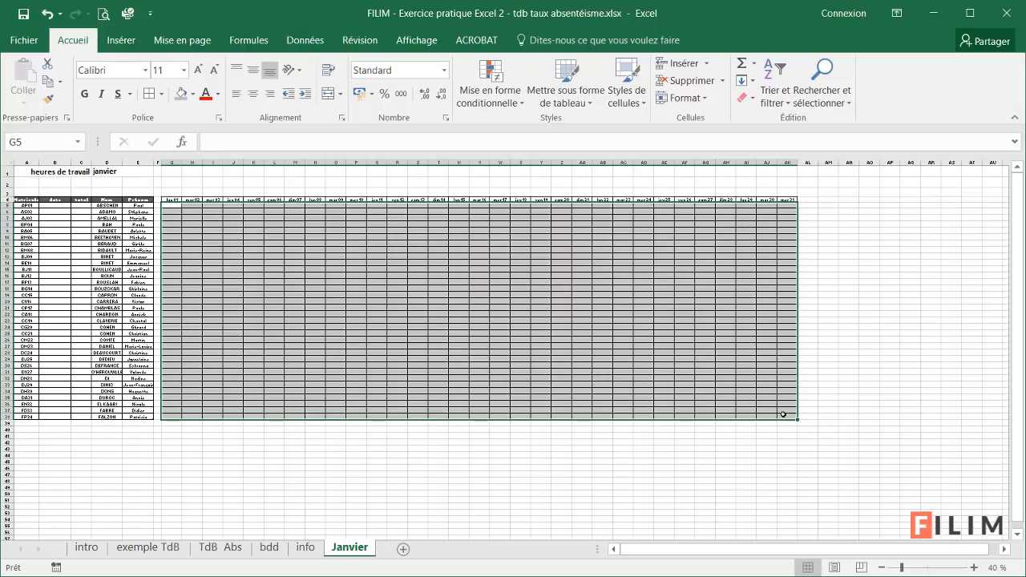
pyautogui.click(490, 90)
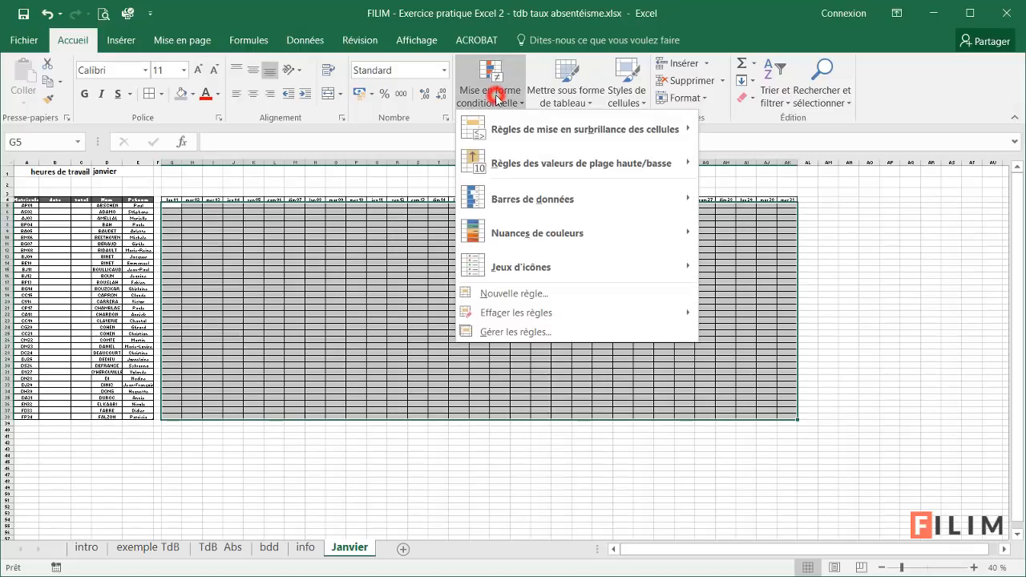
pyautogui.click(549, 301)
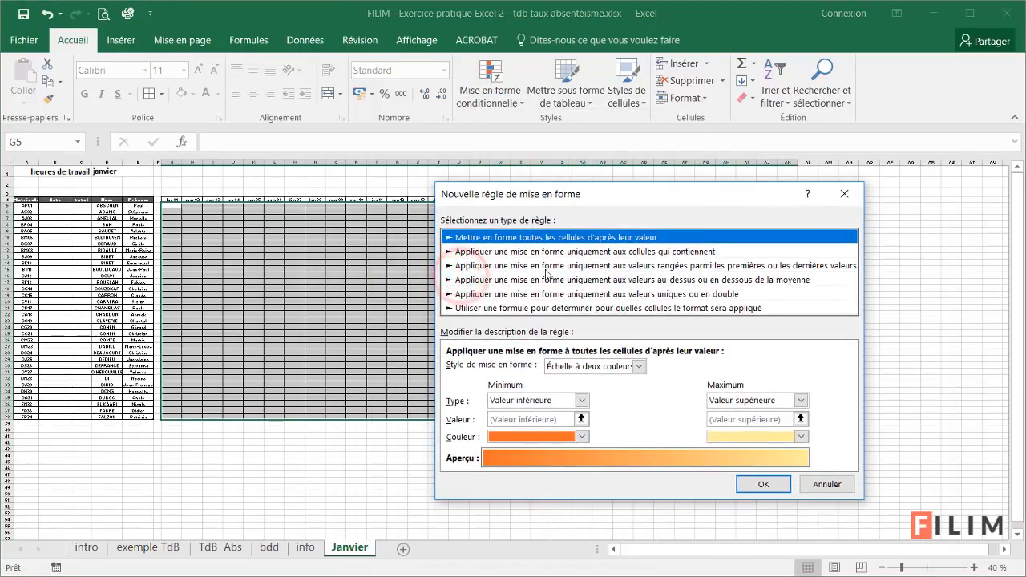
pyautogui.click(547, 307)
pyautogui.click(501, 369)
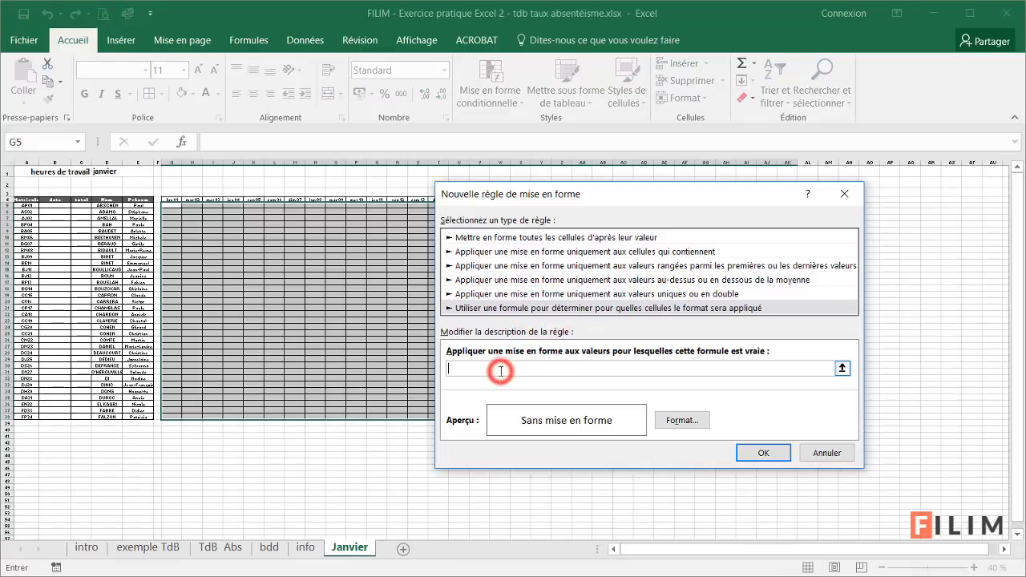
# Set the new rule's format to a medium grey background fill.
pyautogui.click(673, 415)
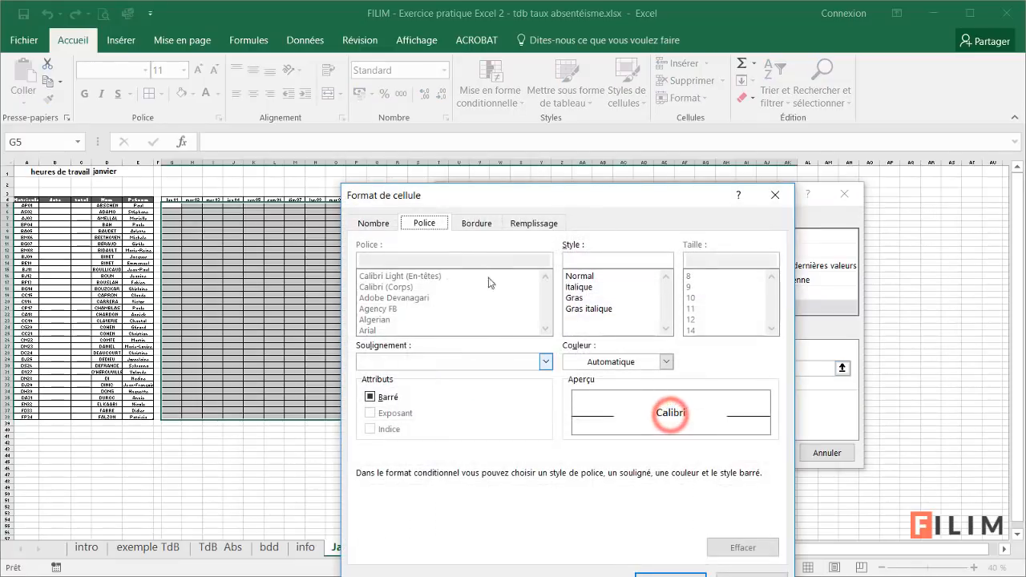
pyautogui.click(533, 223)
pyautogui.click(371, 327)
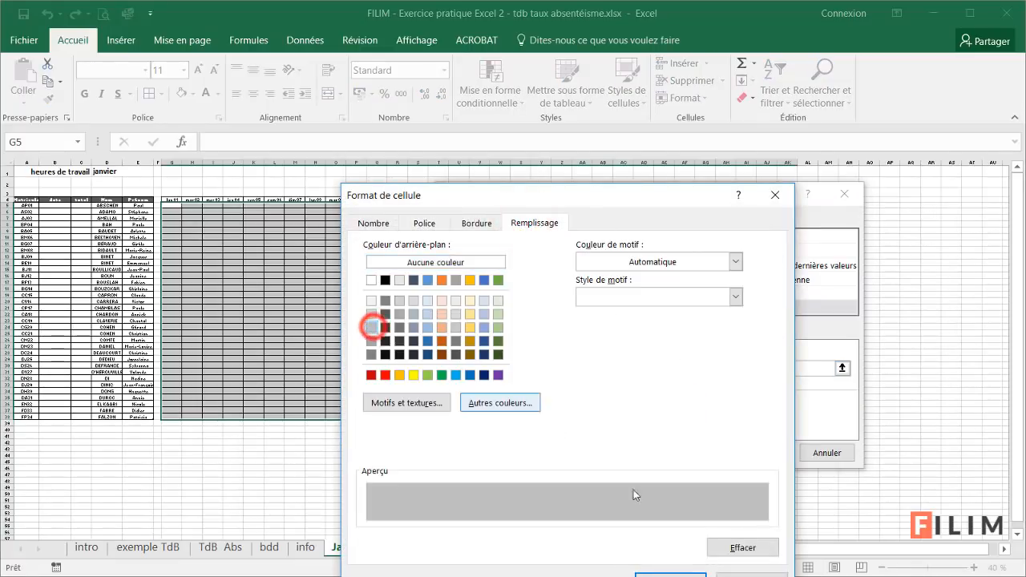
pyautogui.click(670, 574)
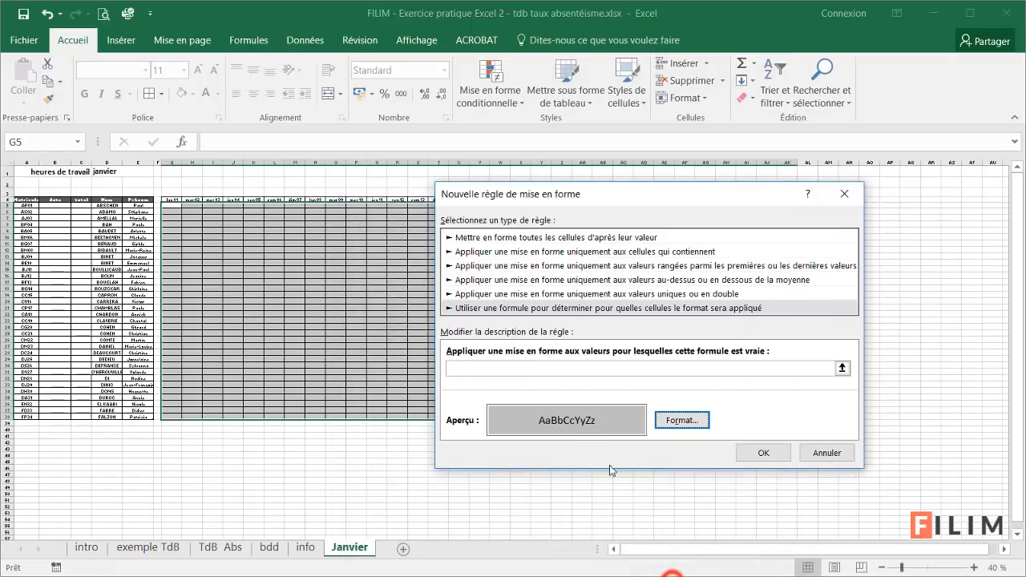
# Enter the rule's condition as =joursem($G$4;2)=7, referencing the first date cell G4.
pyautogui.click(559, 367)
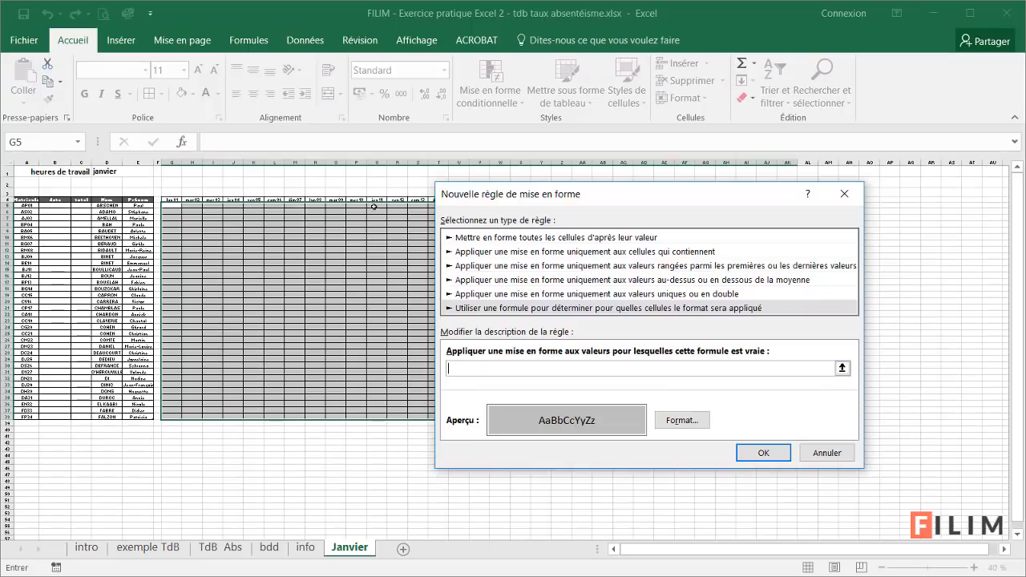
pyautogui.click(173, 199)
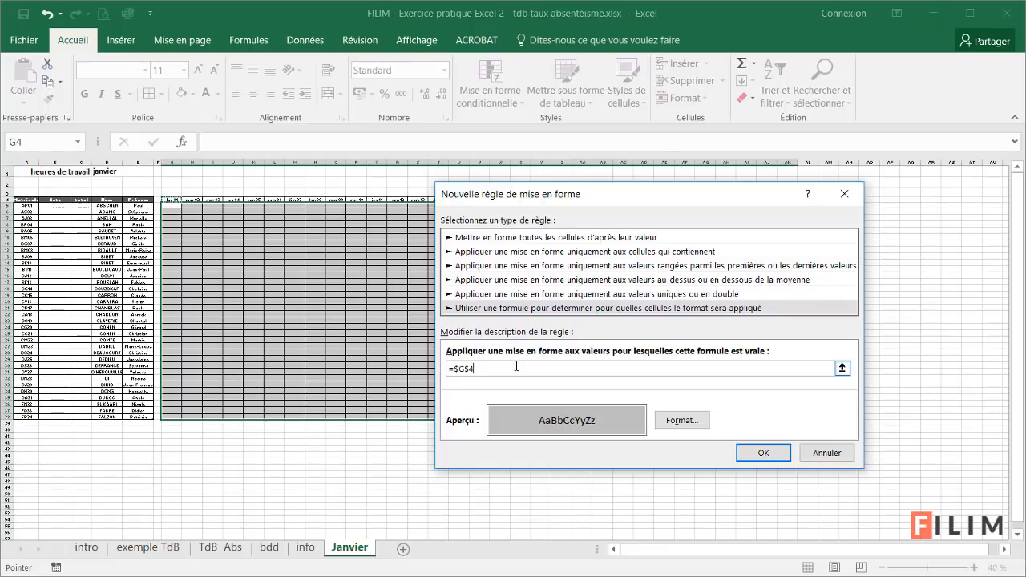
pyautogui.press('BackSpace')
pyautogui.press('BackSpace')
pyautogui.click(173, 200)
pyautogui.write(';2)=7')
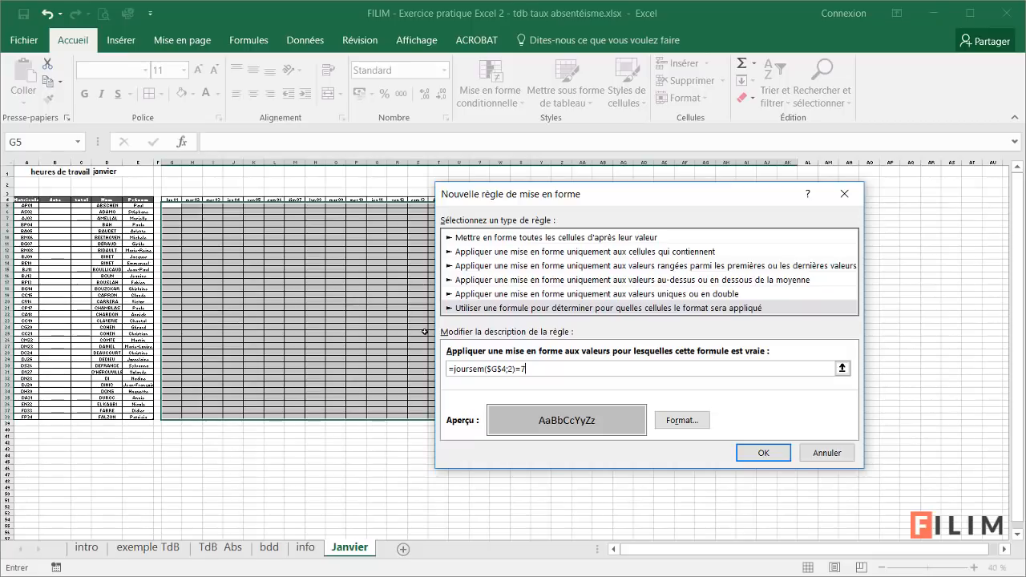
# Make the column reference relative so the condition reads =joursem(G$4;2)=7, and apply the rule to the grid.
pyautogui.doubleClick(487, 368)
pyautogui.click(491, 368)
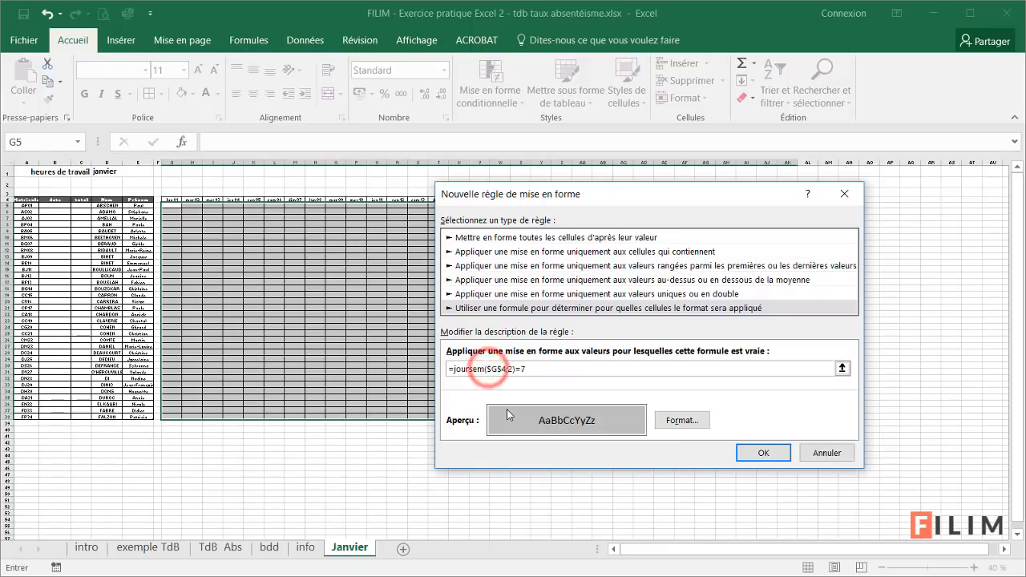
pyautogui.press('Delete')
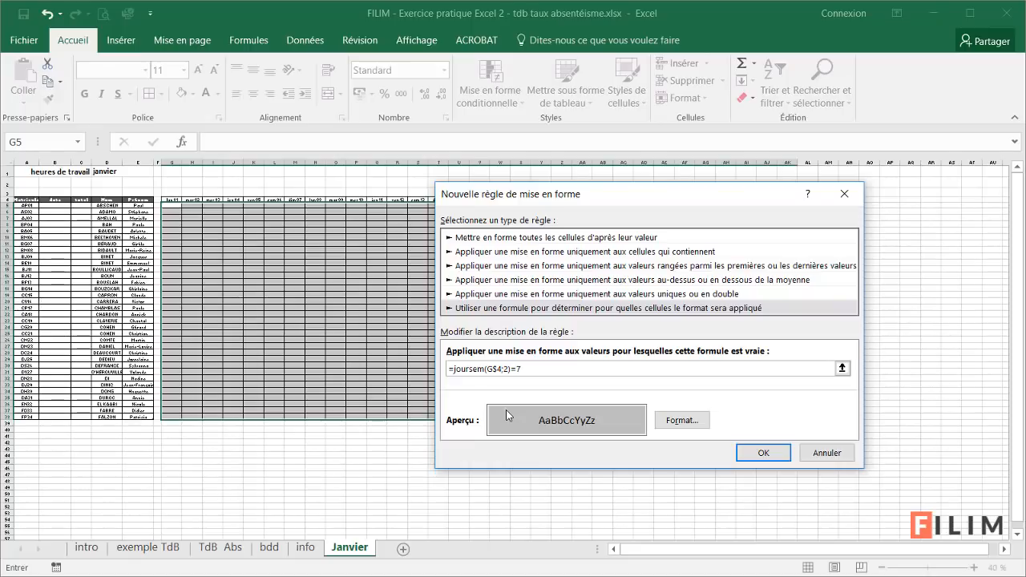
pyautogui.click(748, 453)
pyautogui.click(336, 461)
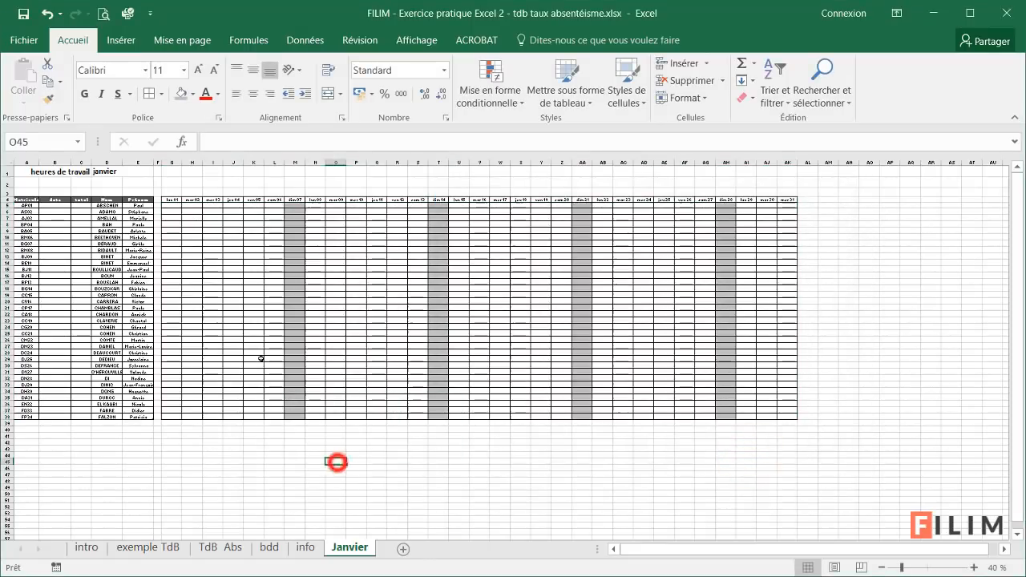
# Test the Sunday shading by changing the month date in D1 to 01/02/2018, and undo the change.
pyautogui.keyDown('ctrl'); pyautogui.scroll(3, 241, 329); pyautogui.keyUp('ctrl')
pyautogui.scroll(5, 234, 325)
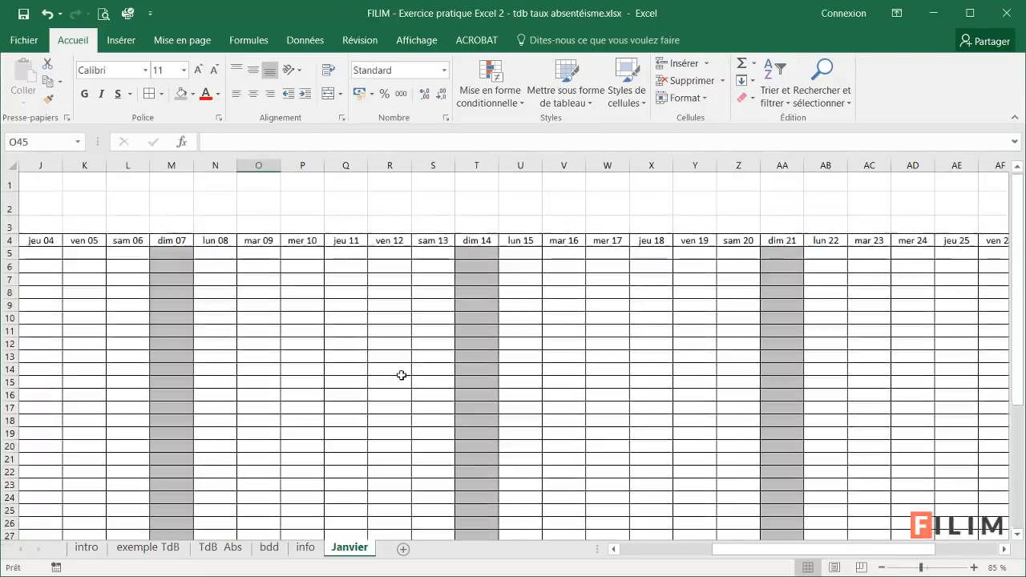
pyautogui.hscroll(-3, 767, 548)
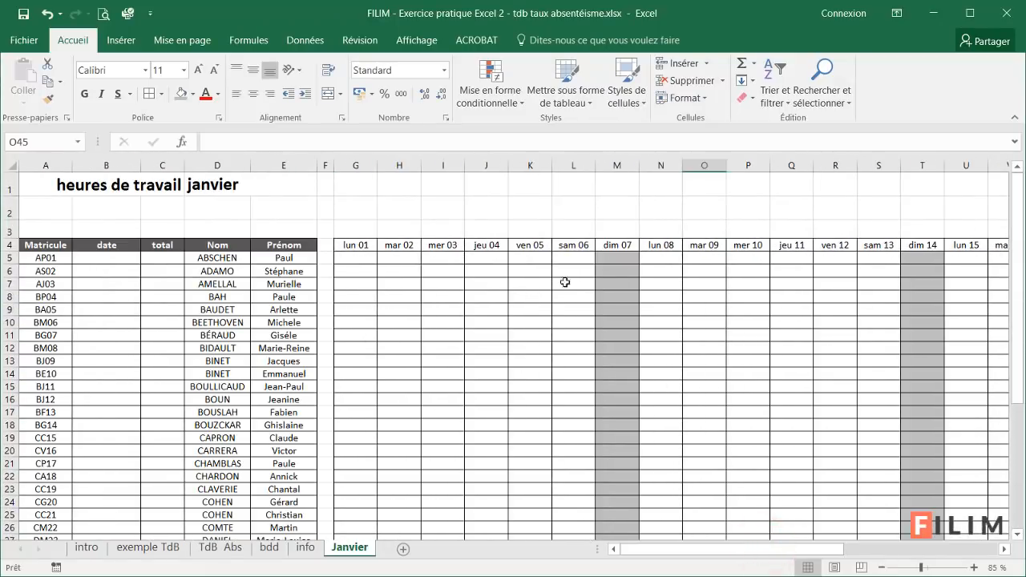
pyautogui.click(211, 185)
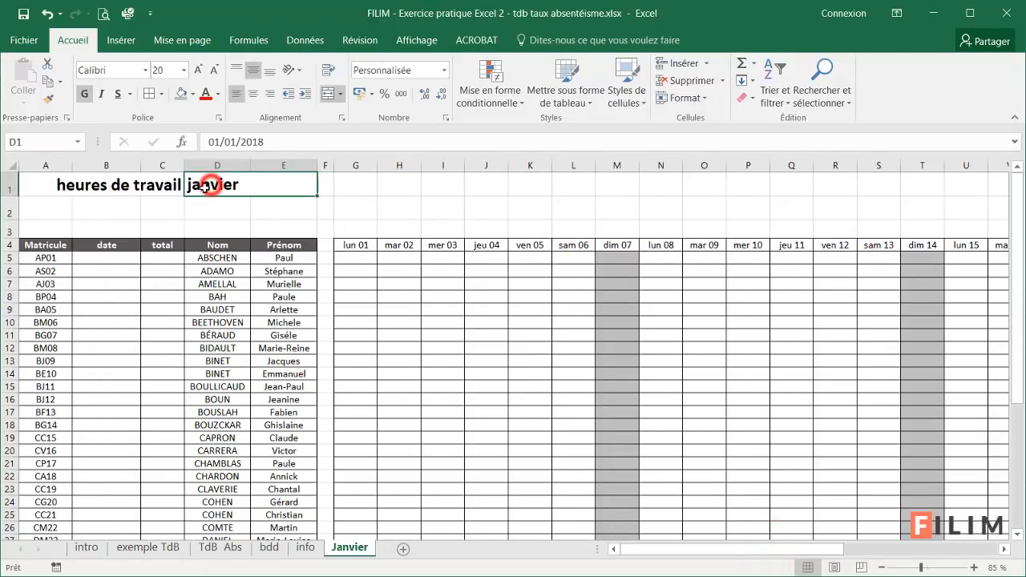
pyautogui.click(230, 142)
pyautogui.press('BackSpace')
pyautogui.write('2')
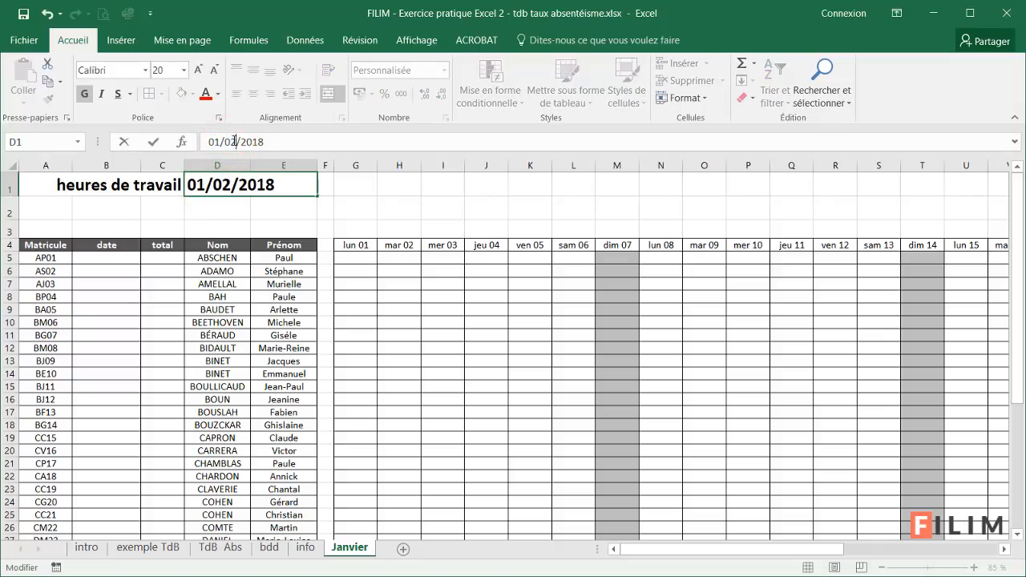
pyautogui.press('Return')
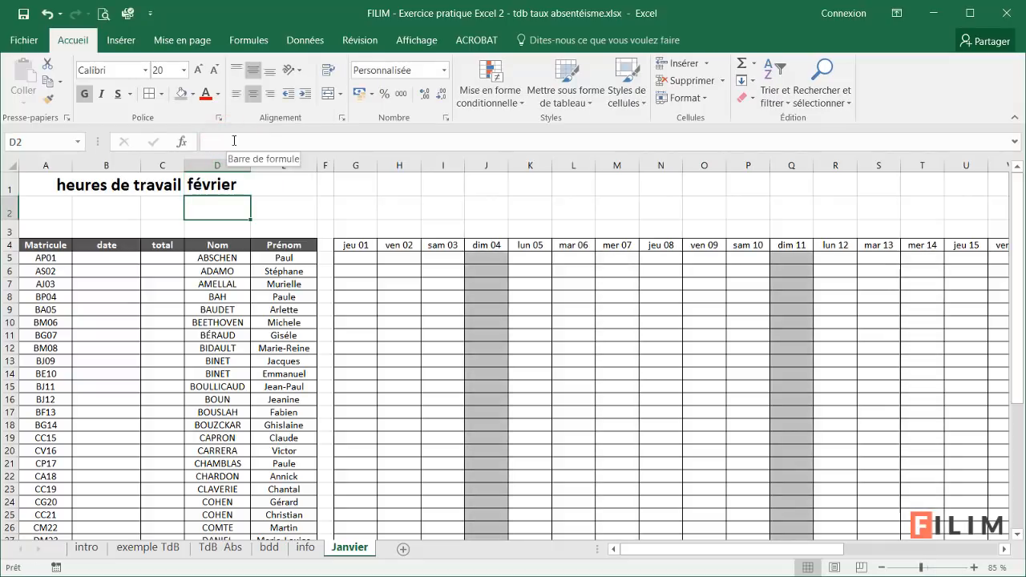
pyautogui.hotkey('ctrl', 'z')
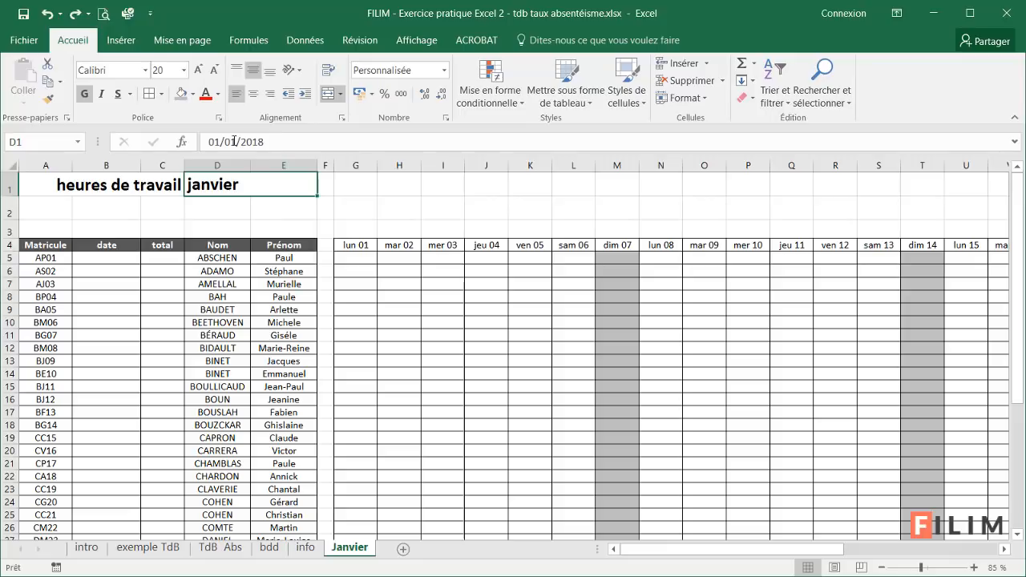
pyautogui.click(452, 270)
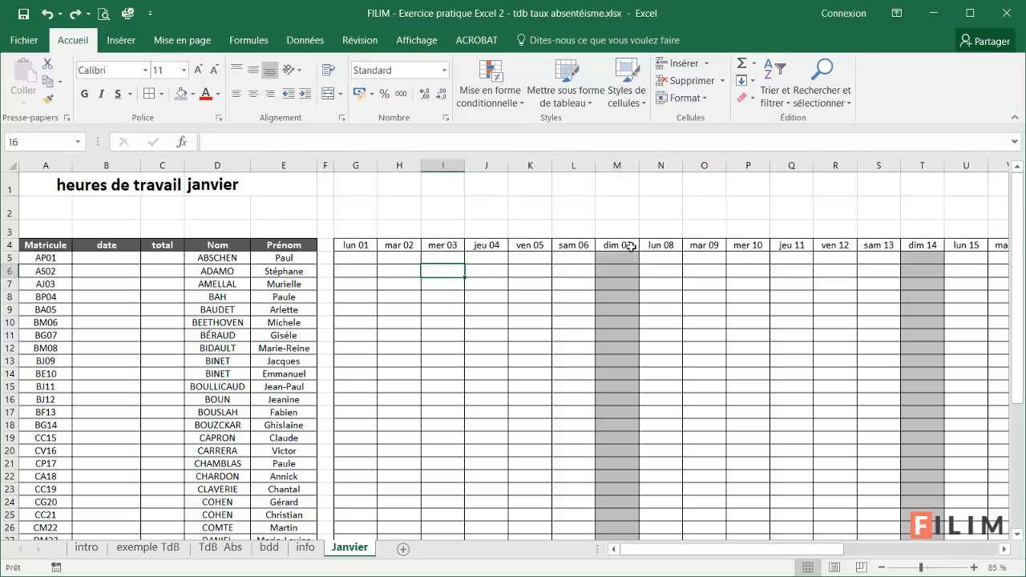
pyautogui.click(625, 270)
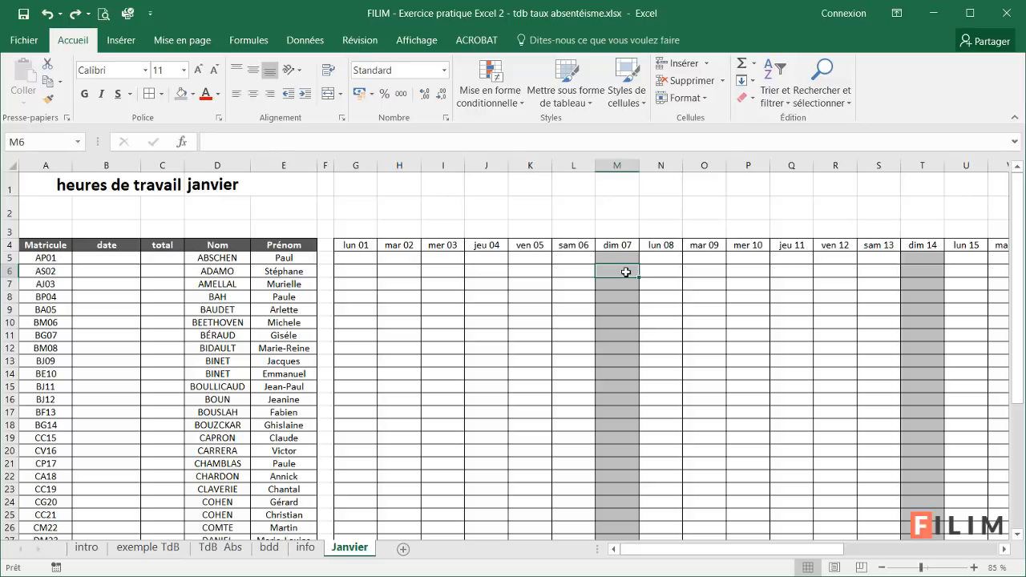
# Open the grid's conditional formatting rule for editing and copy its condition JOURSEM(G$4;2)=7 without the equals sign.
pyautogui.click(491, 86)
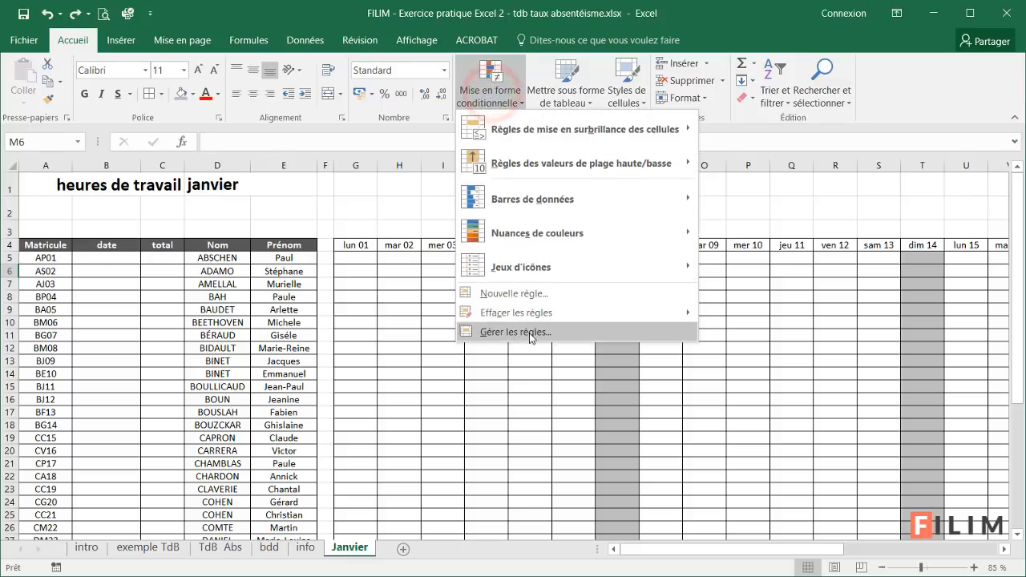
pyautogui.click(529, 333)
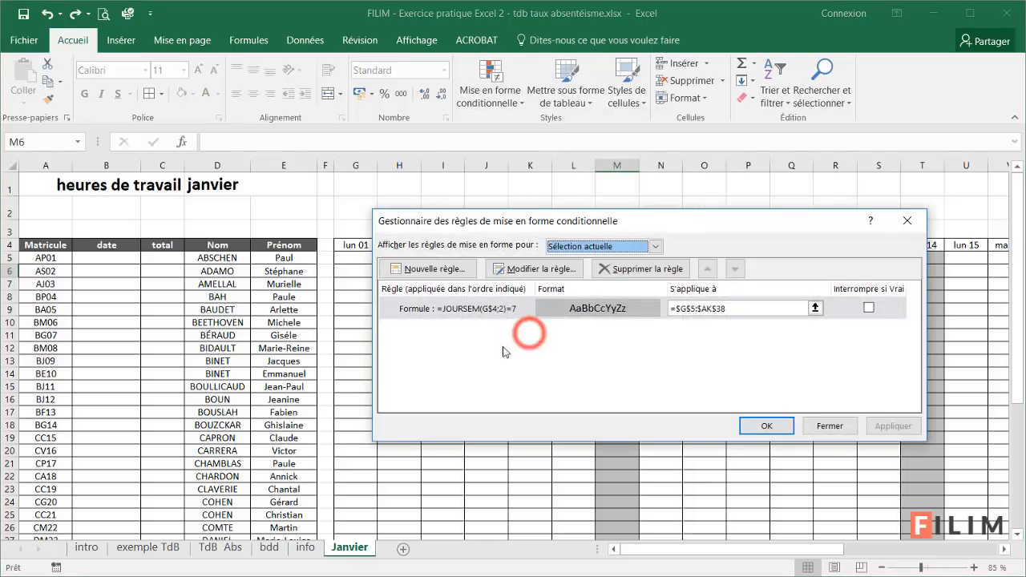
pyautogui.click(414, 310)
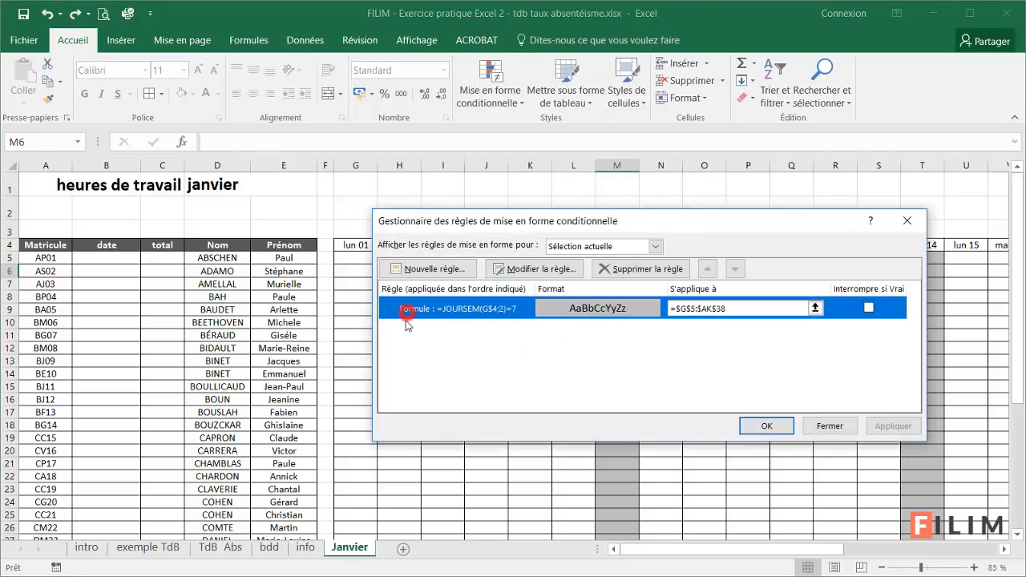
pyautogui.doubleClick(464, 311)
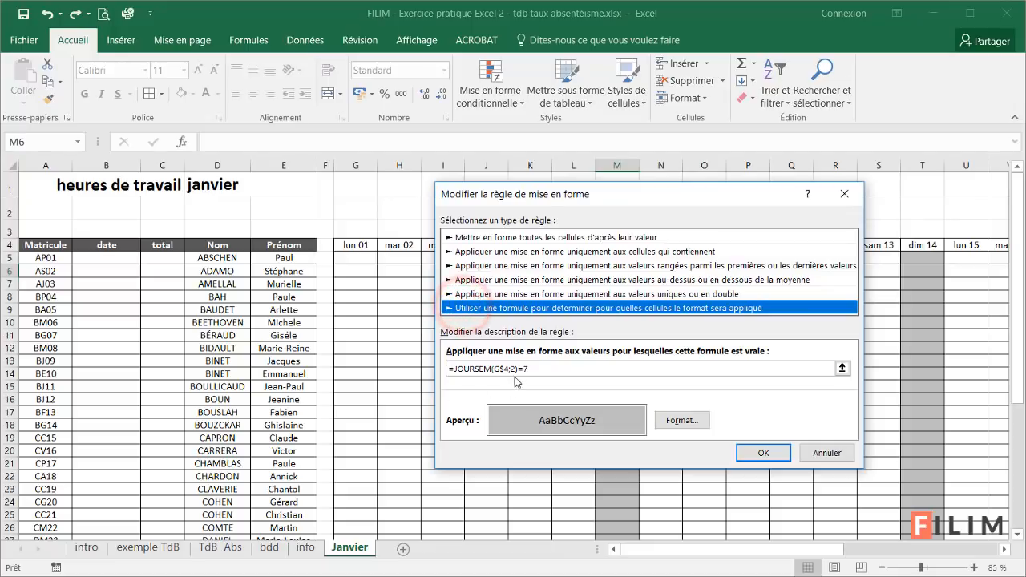
pyautogui.click(539, 367)
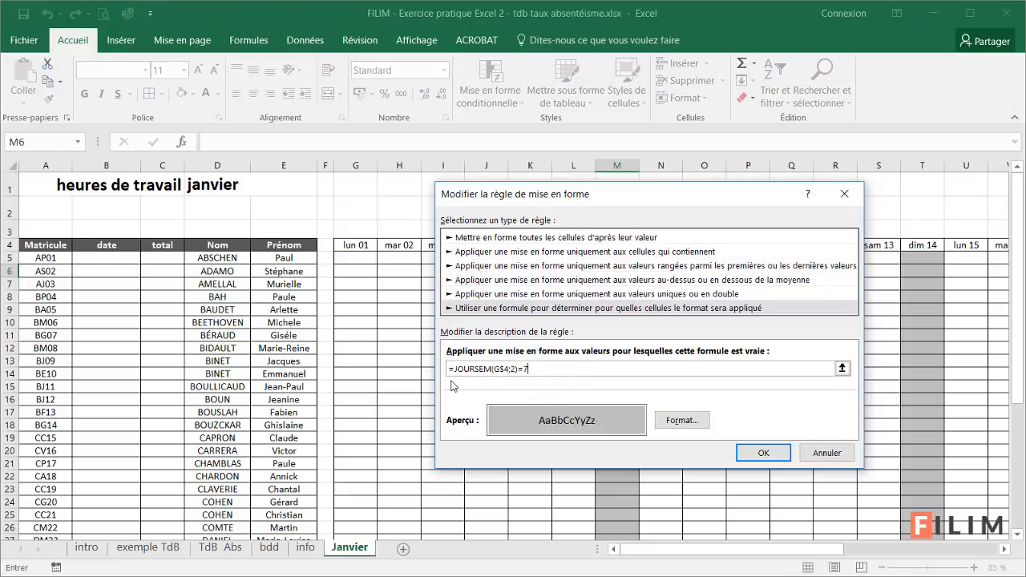
pyautogui.moveTo(531, 369); pyautogui.dragTo(453, 371)
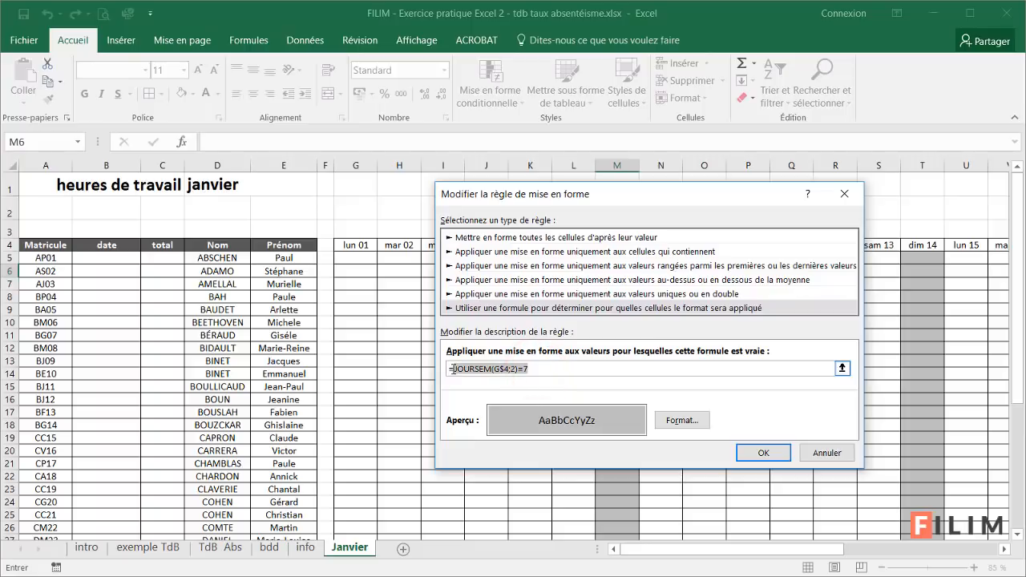
pyautogui.hotkey('ctrl', 'c')
# Wrap the condition in OU with a second JOURSEM(G$4;2) test covering Saturdays, and apply the updated rule to the grid.
pyautogui.click(450, 369)
pyautogui.write('ou(')
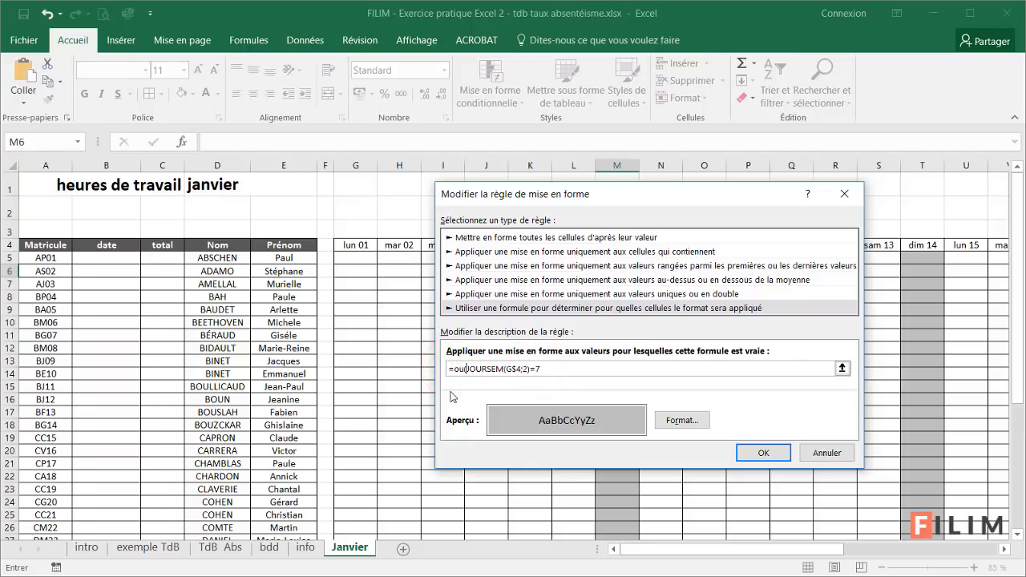
pyautogui.click(548, 369)
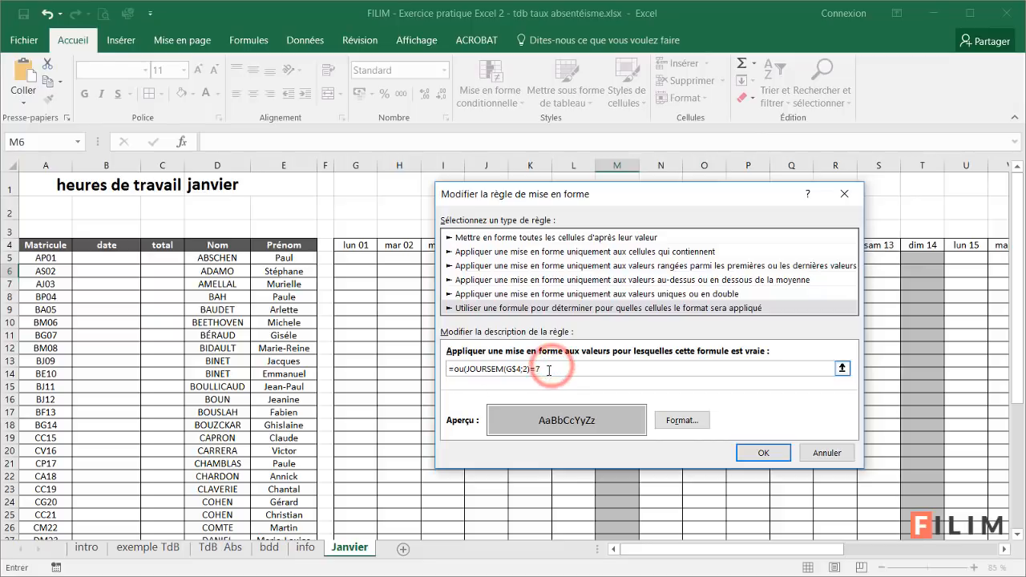
pyautogui.moveTo(466, 369); pyautogui.dragTo(551, 370)
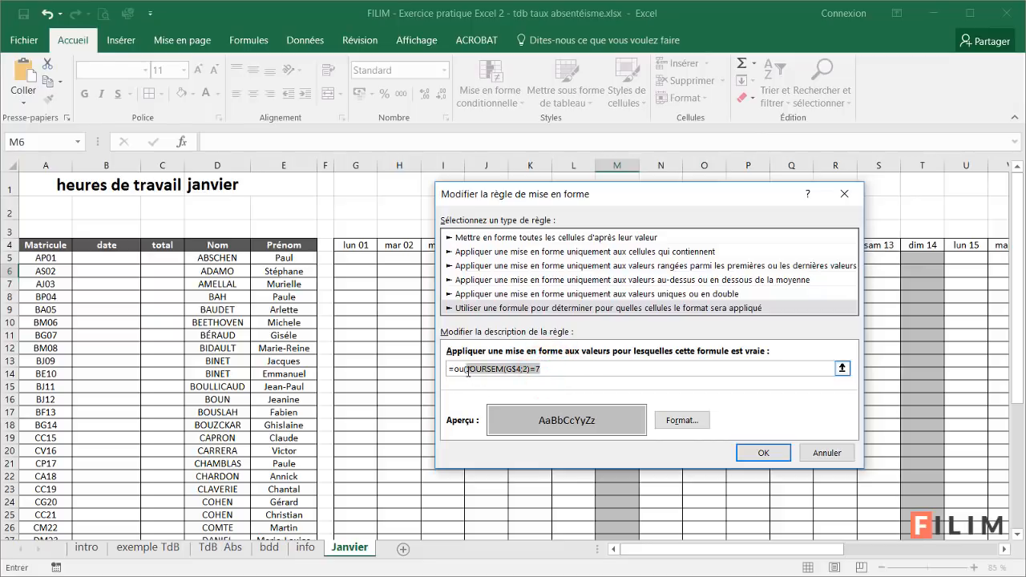
pyautogui.click(564, 366)
pyautogui.write(';')
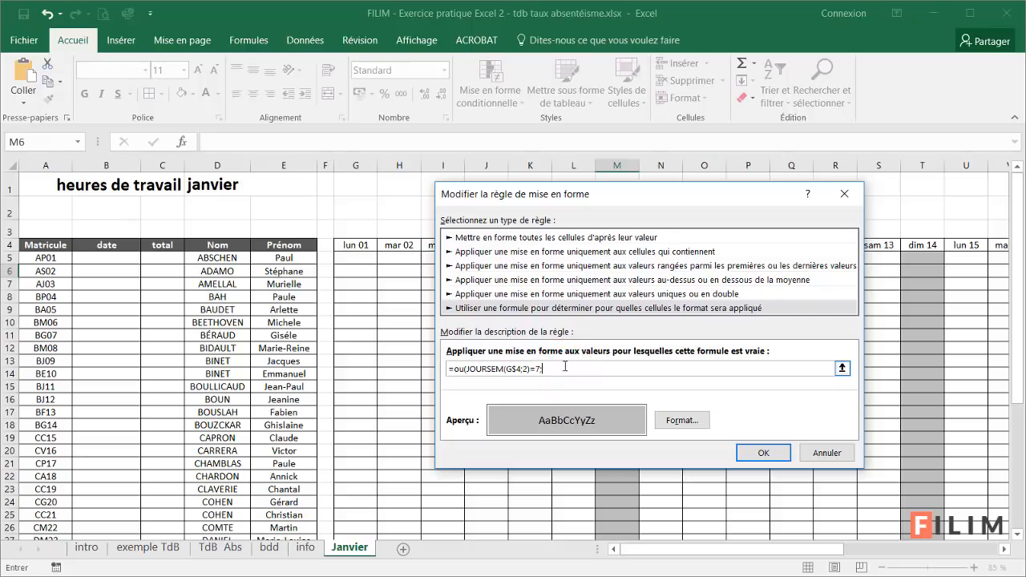
pyautogui.hotkey('ctrl', 'v')
pyautogui.click(760, 453)
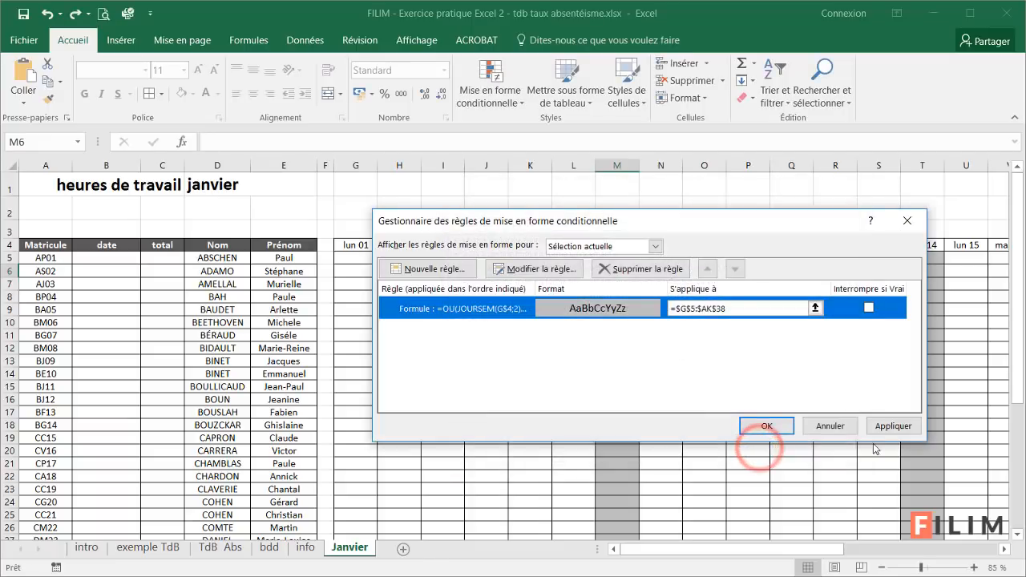
pyautogui.click(892, 425)
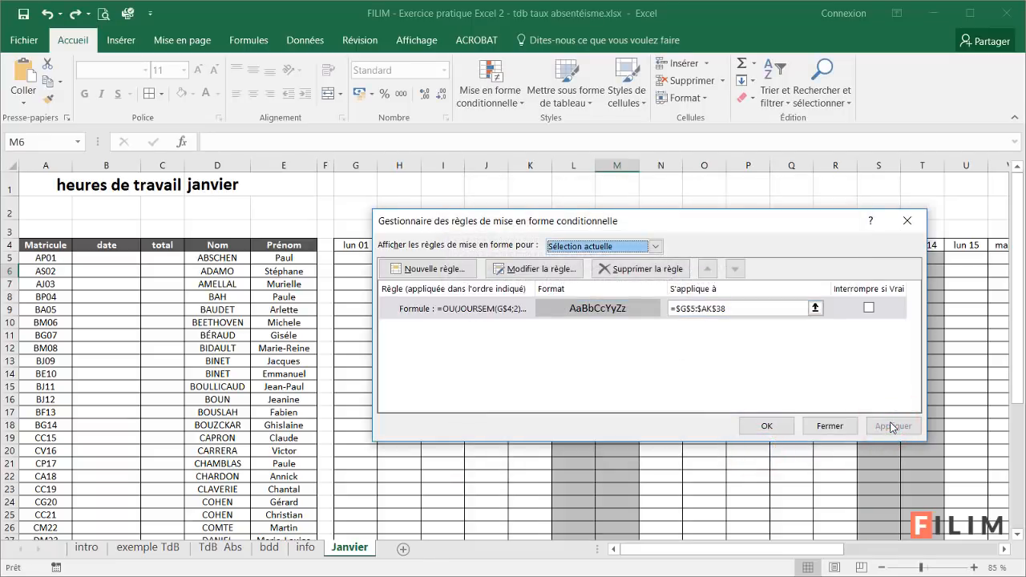
pyautogui.click(766, 426)
# Test the Saturday and Sunday shading by changing the month date in D1 to 01/02/2018, and undo the change.
pyautogui.moveTo(716, 549); pyautogui.dragTo(688, 553)
pyautogui.click(217, 182)
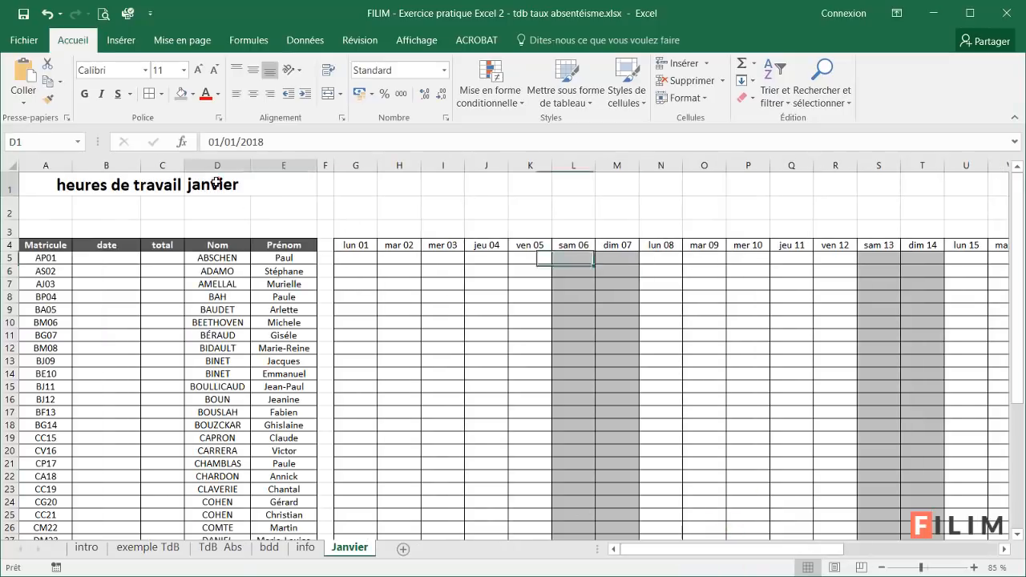
pyautogui.moveTo(230, 142); pyautogui.dragTo(235, 142)
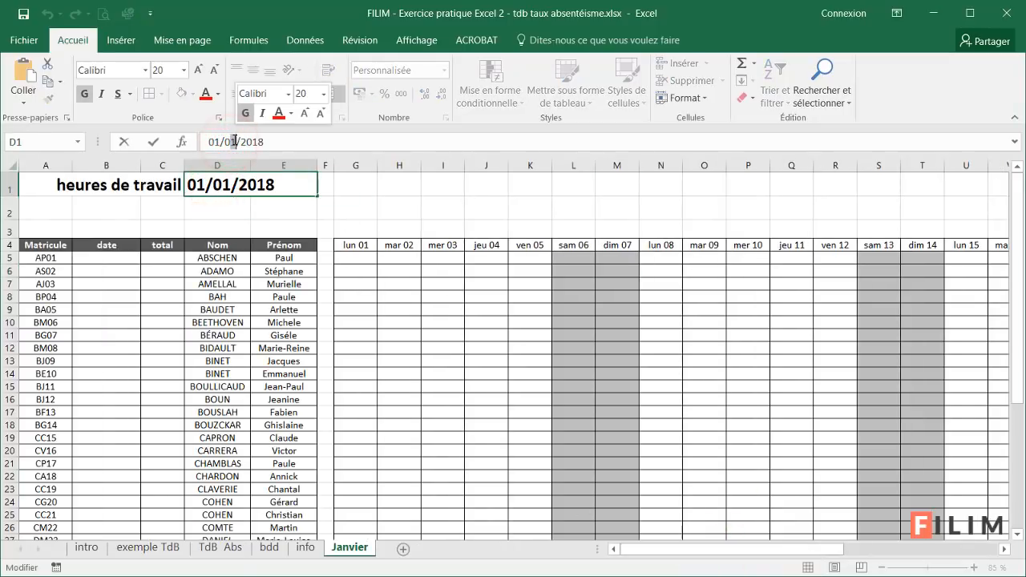
pyautogui.write('2')
pyautogui.press('Return')
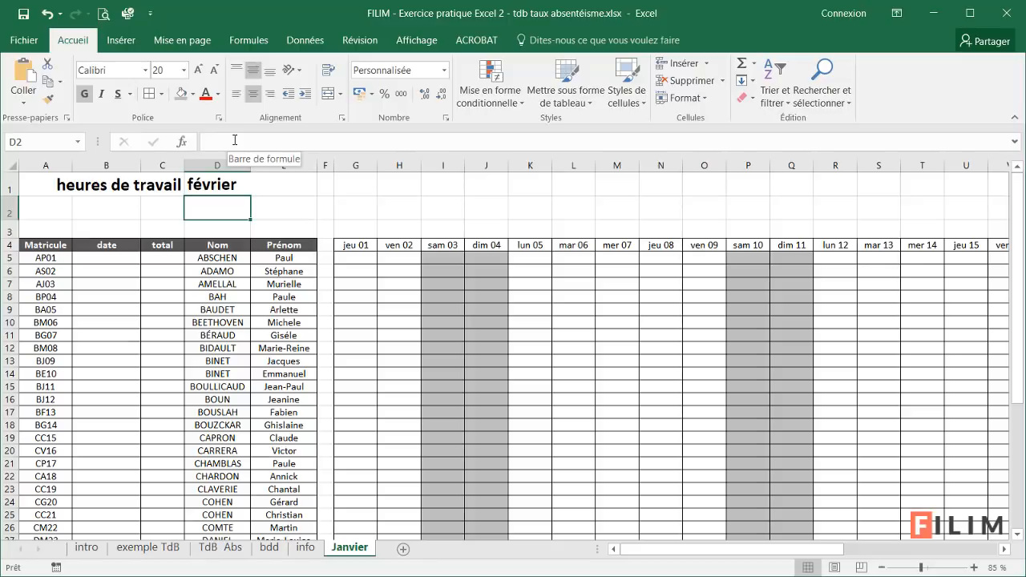
pyautogui.hotkey('ctrl', 'z')
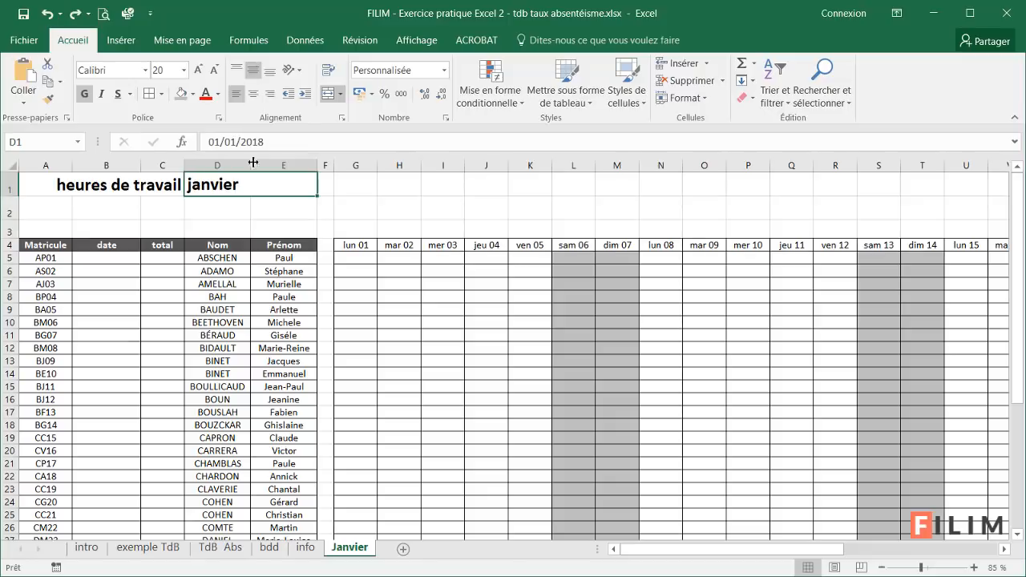
pyautogui.click(485, 182)
pyautogui.click(451, 182)
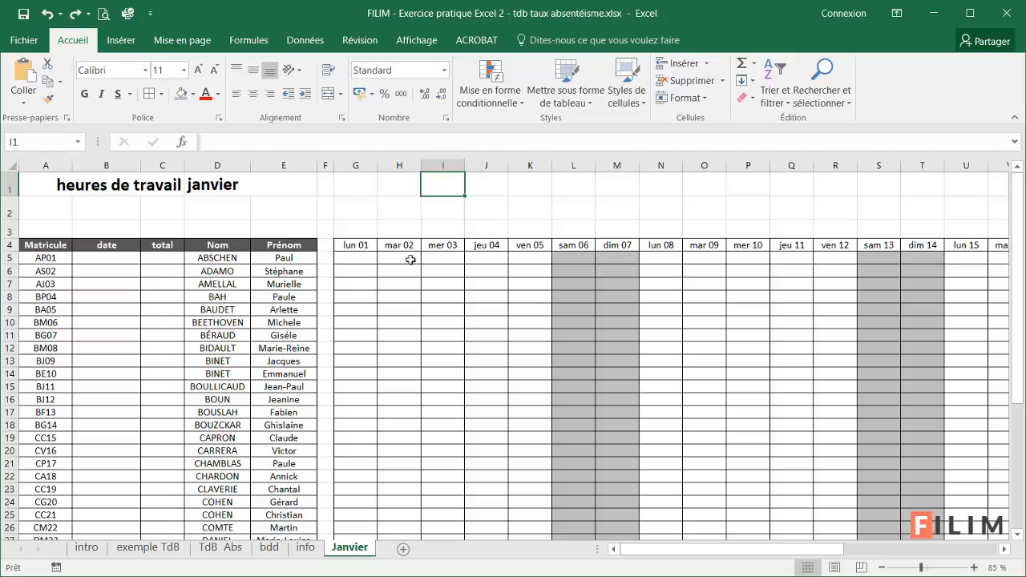
pyautogui.click(391, 259)
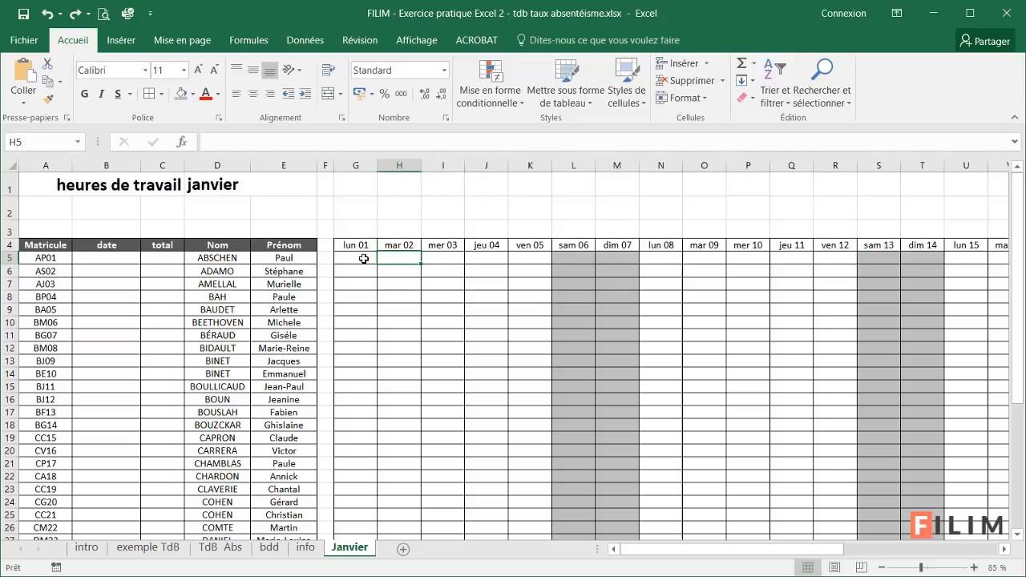
pyautogui.click(363, 258)
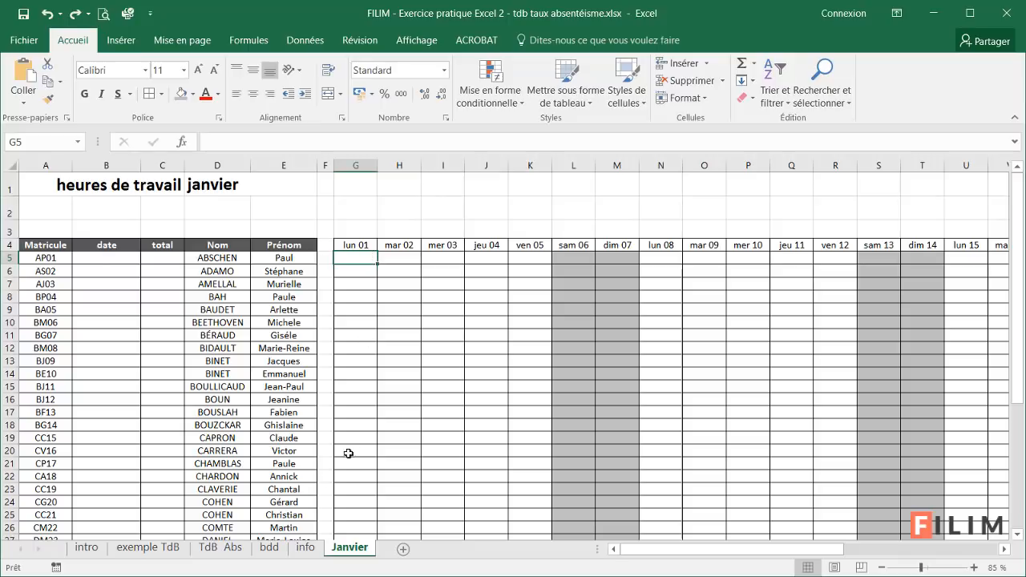
# Go to the info sheet and select a date in the "jours fériés et de fermeture" list.
pyautogui.click(304, 547)
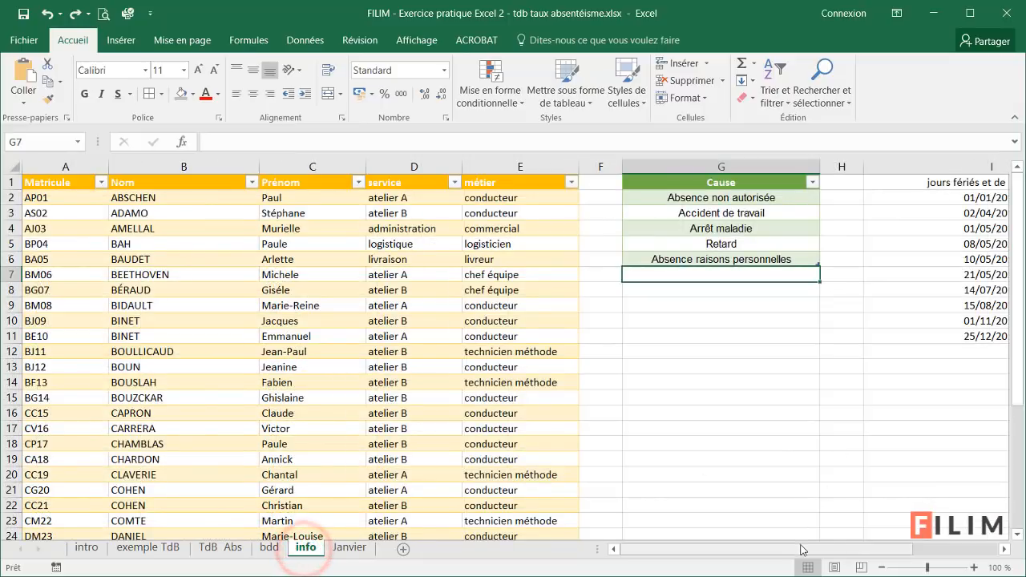
pyautogui.moveTo(721, 549); pyautogui.dragTo(797, 550)
pyautogui.click(802, 234)
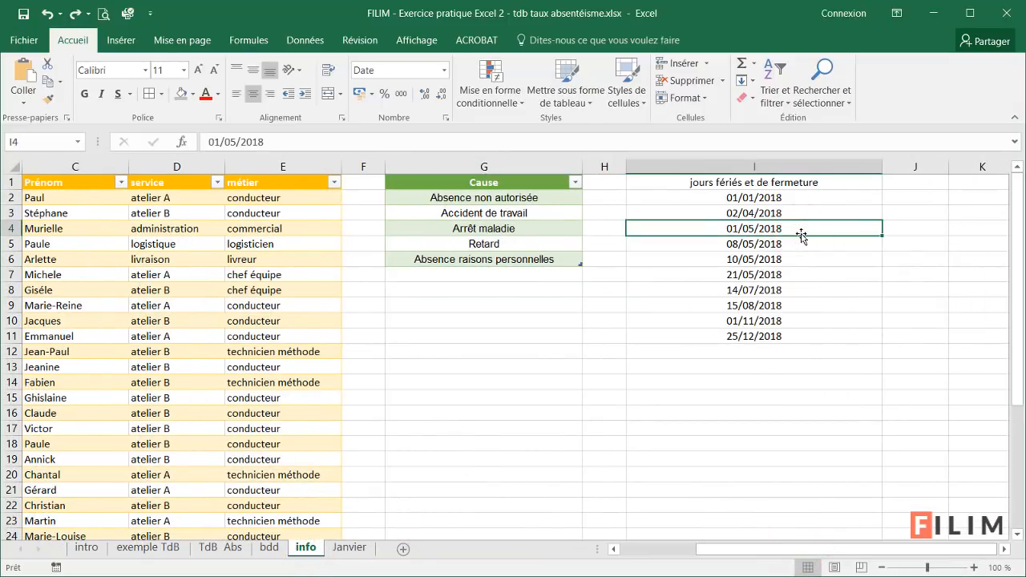
pyautogui.click(550, 82)
pyautogui.click(779, 303)
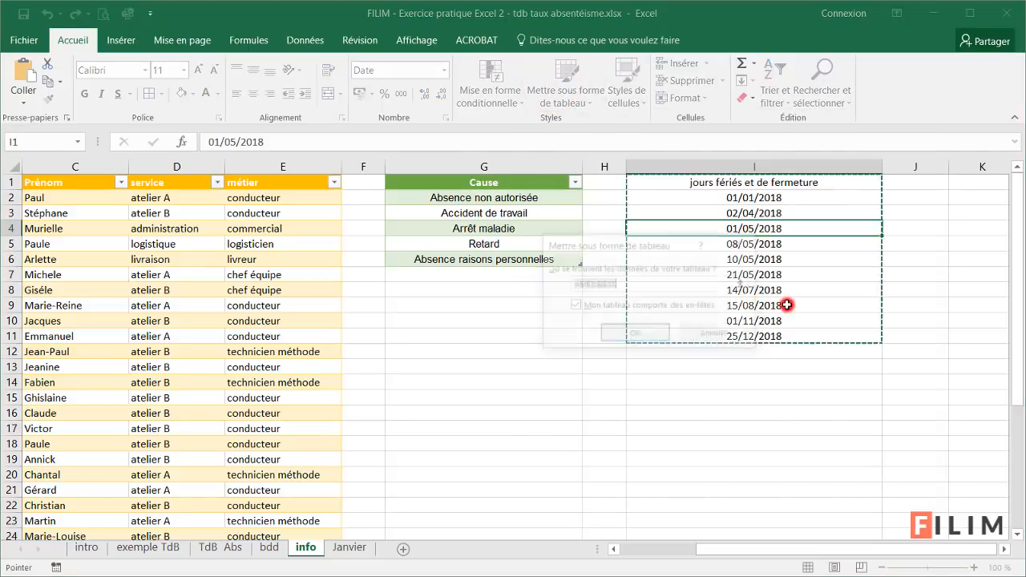
pyautogui.click(740, 340)
# Format the holiday list I1:I11 as a table with headers, using the blue medium style.
pyautogui.click(565, 81)
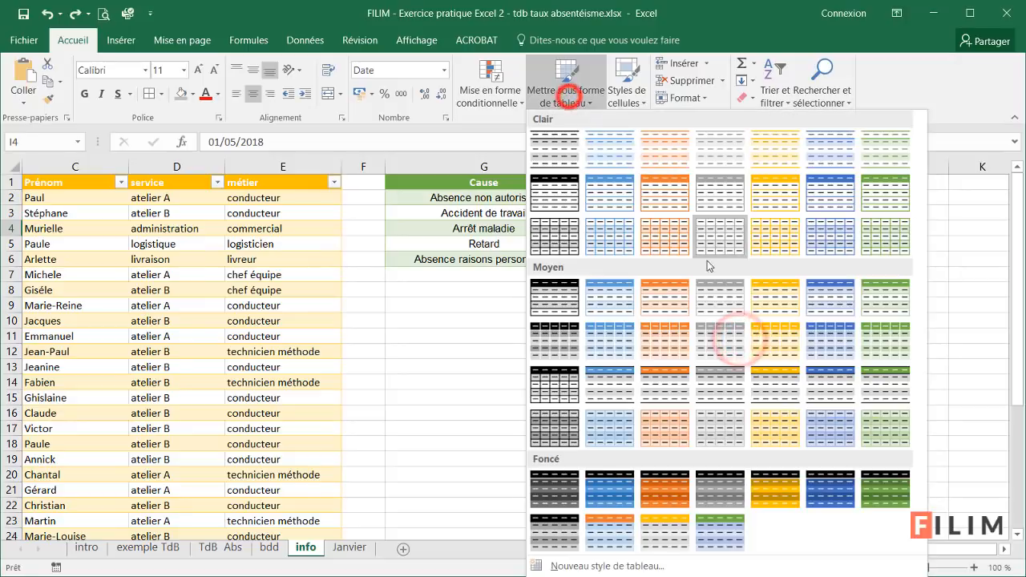
pyautogui.click(841, 310)
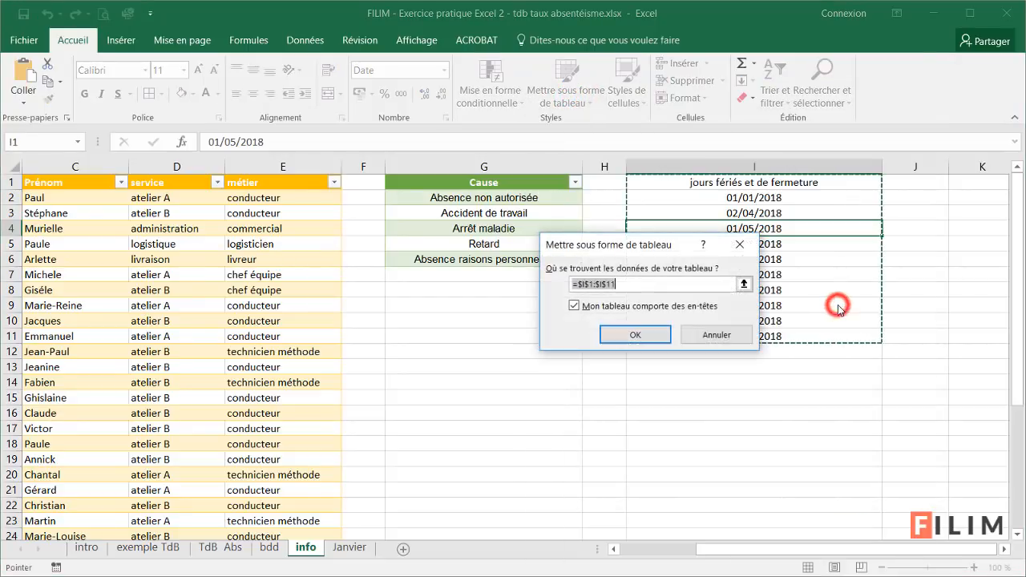
pyautogui.click(633, 335)
# Change the "jours fériés et de fermeture" table's style to the orange medium style with banded rows.
pyautogui.click(773, 289)
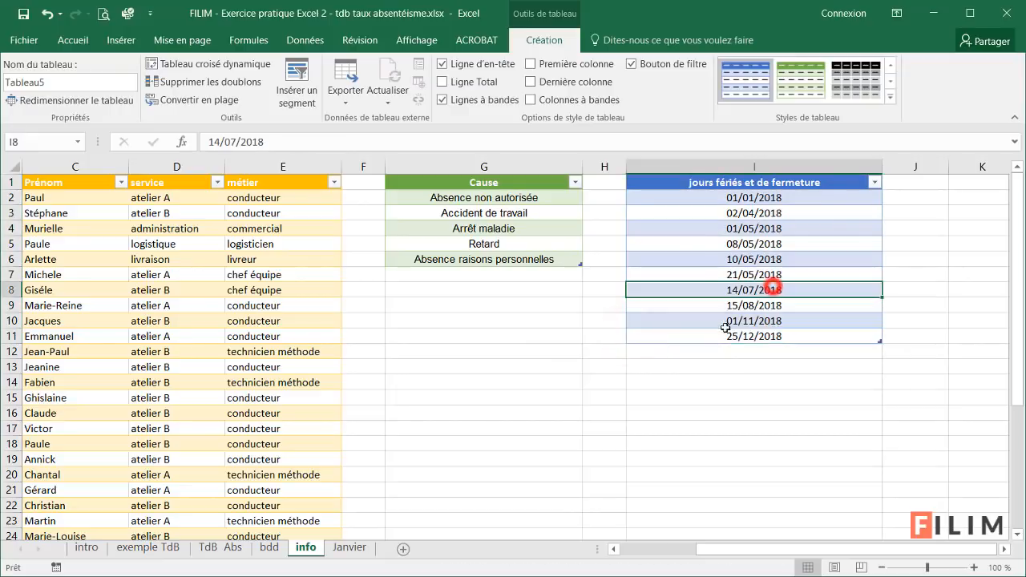
pyautogui.click(693, 231)
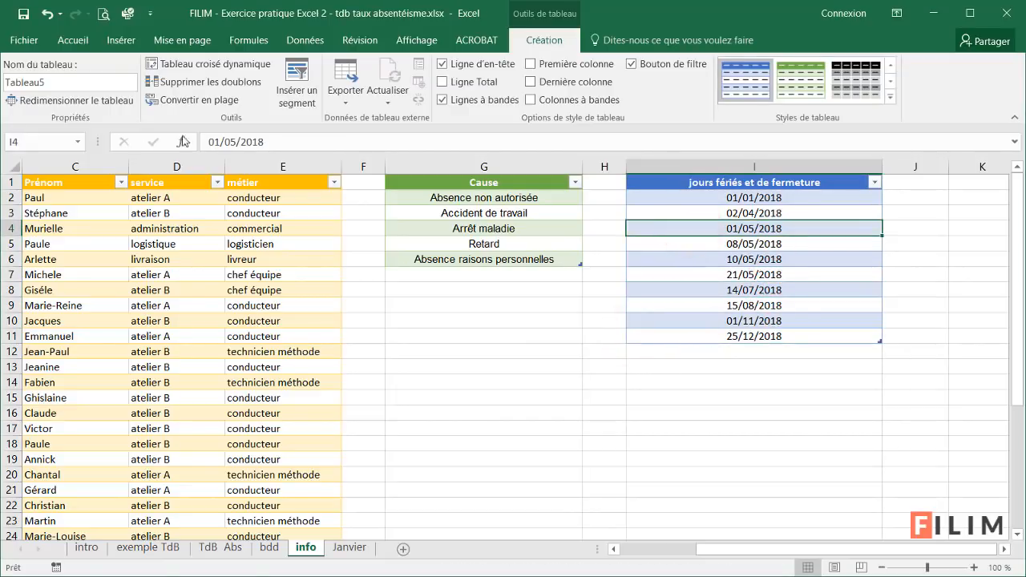
pyautogui.moveTo(687, 200); pyautogui.dragTo(702, 333)
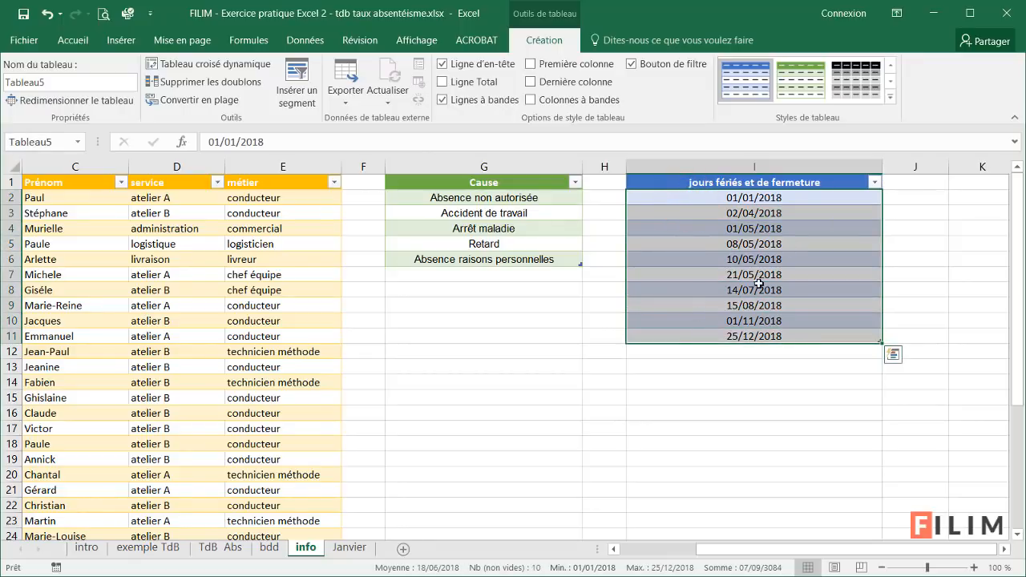
pyautogui.click(766, 183)
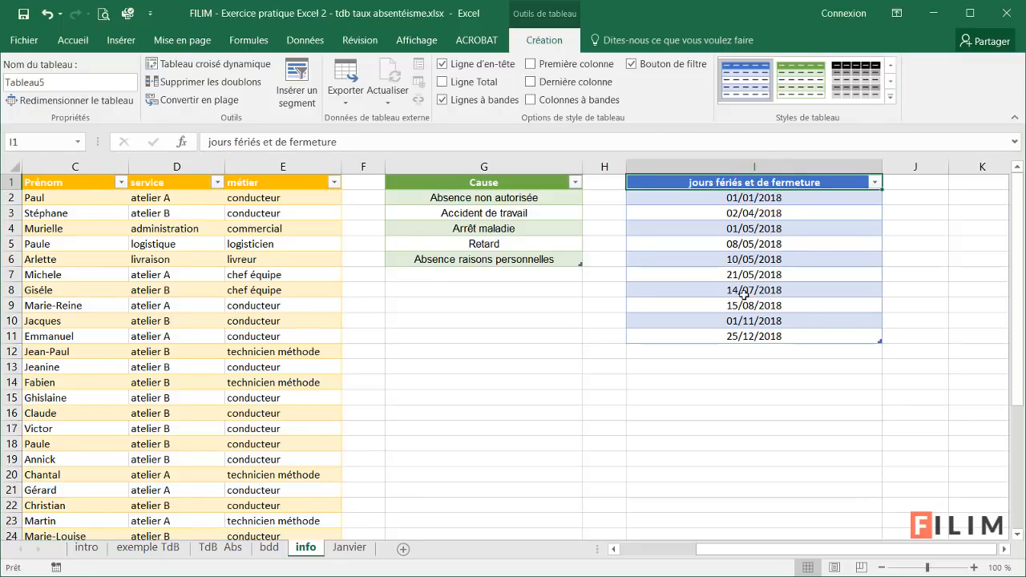
pyautogui.click(890, 96)
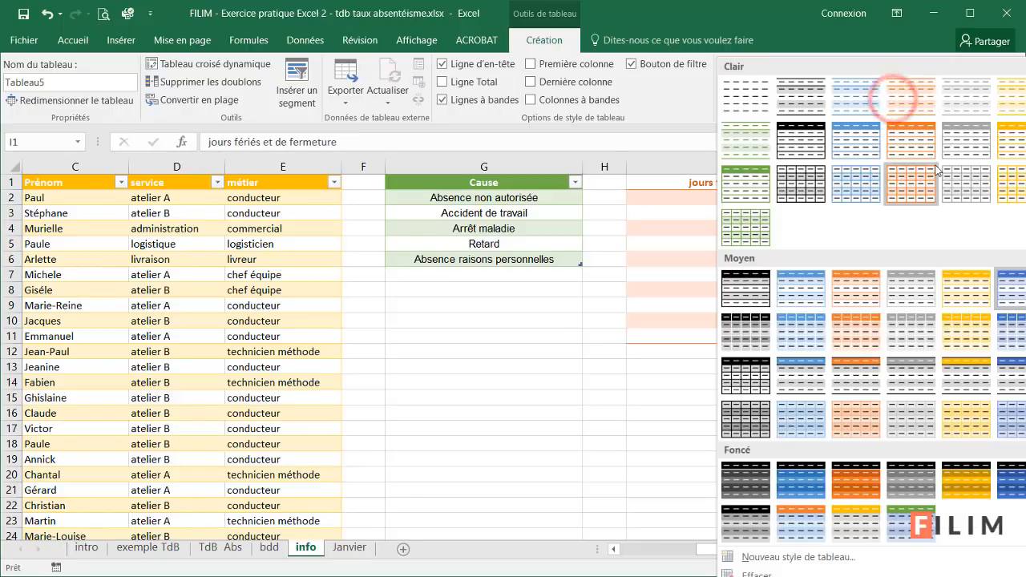
pyautogui.click(854, 287)
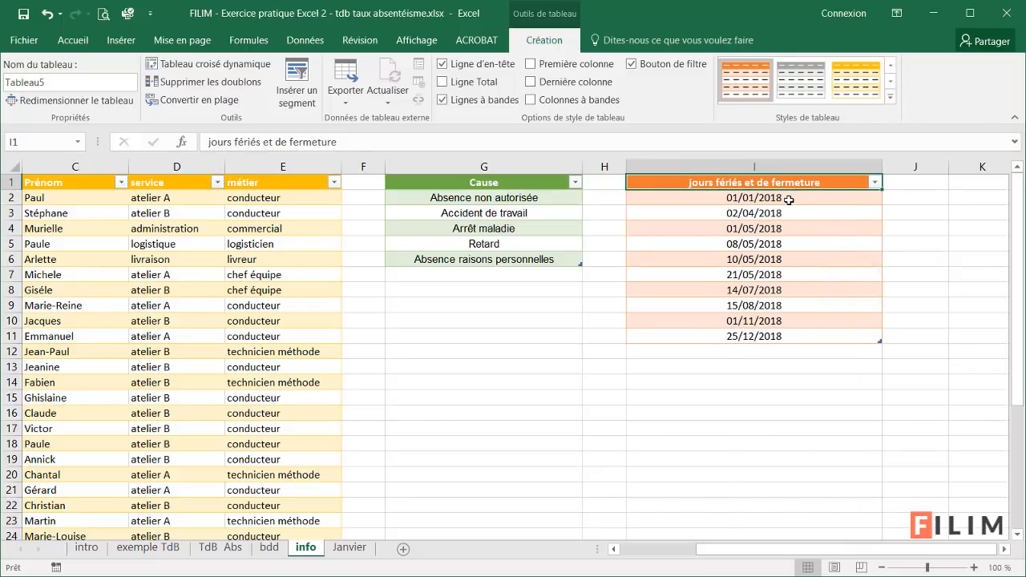
# Examine the dates in the "jours fériés et de fermeture" table and the empty rows beneath it.
pyautogui.click(750, 353)
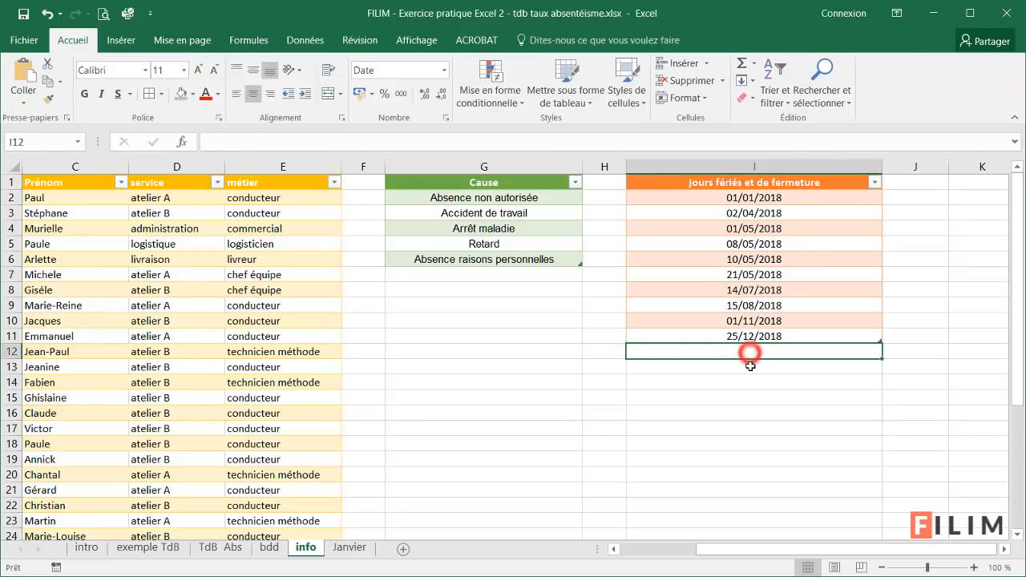
pyautogui.click(750, 365)
pyautogui.click(750, 382)
pyautogui.click(747, 411)
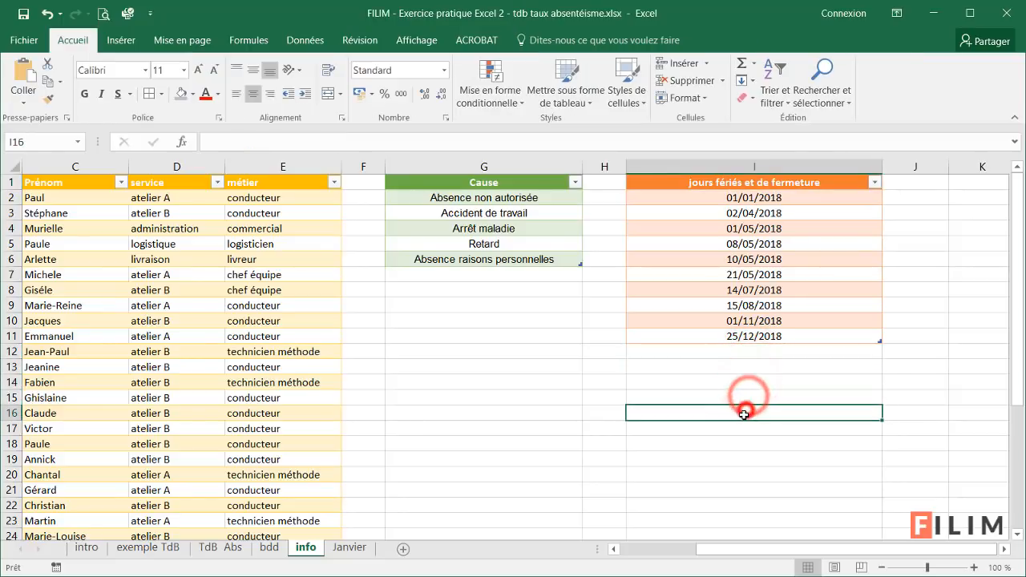
pyautogui.click(745, 351)
pyautogui.click(741, 320)
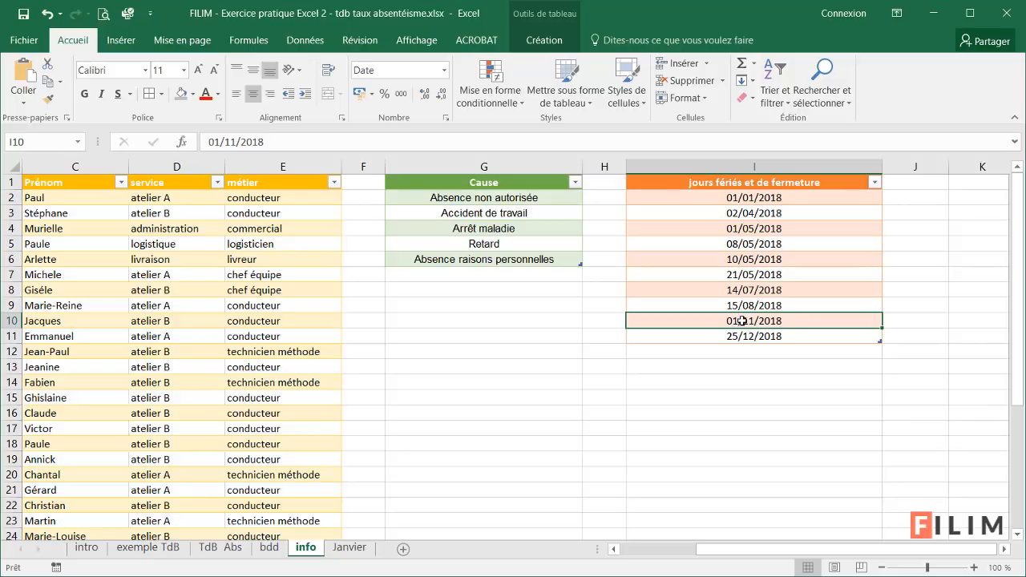
pyautogui.click(703, 273)
pyautogui.click(701, 262)
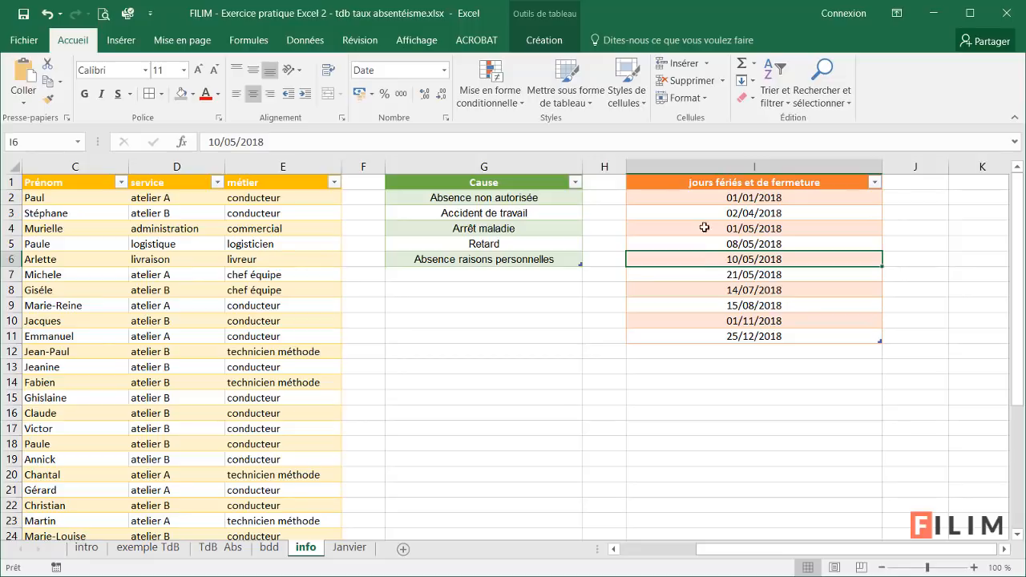
# Compare the lun 01 column on the Janvier sheet with the first date in the info sheet's "jours fériés et de fermeture" table.
pyautogui.click(349, 547)
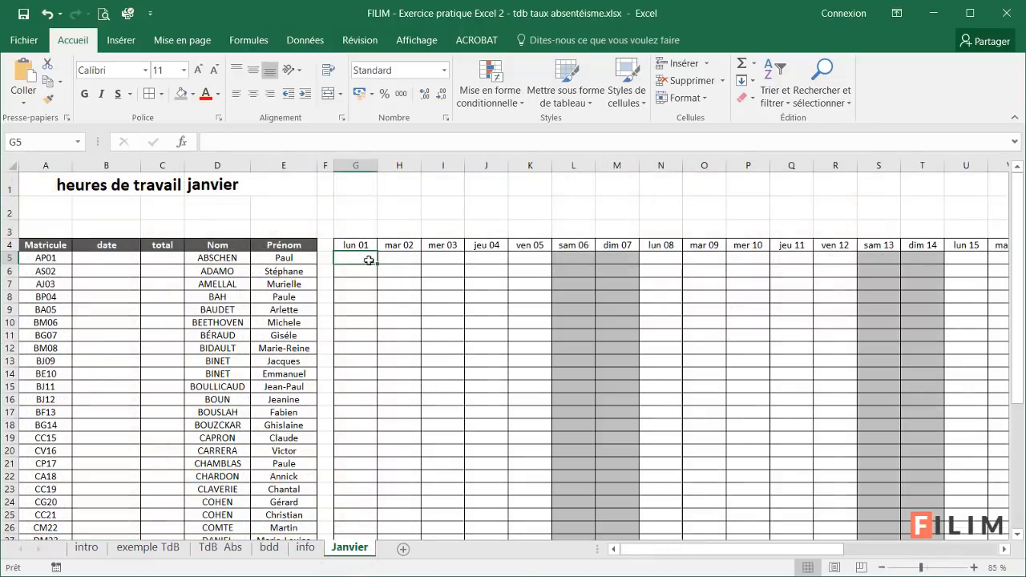
pyautogui.moveTo(360, 258); pyautogui.dragTo(362, 434)
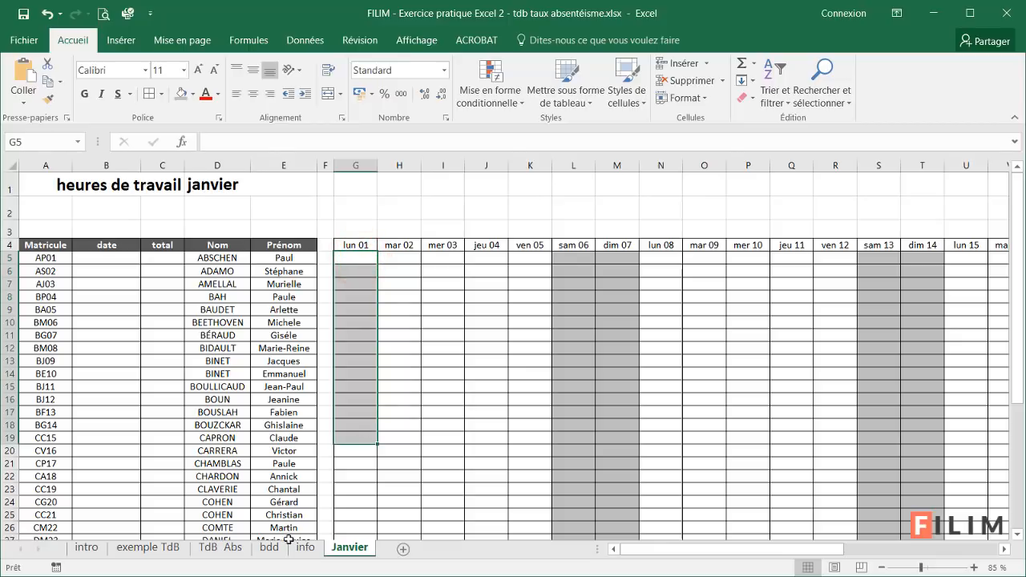
pyautogui.click(303, 549)
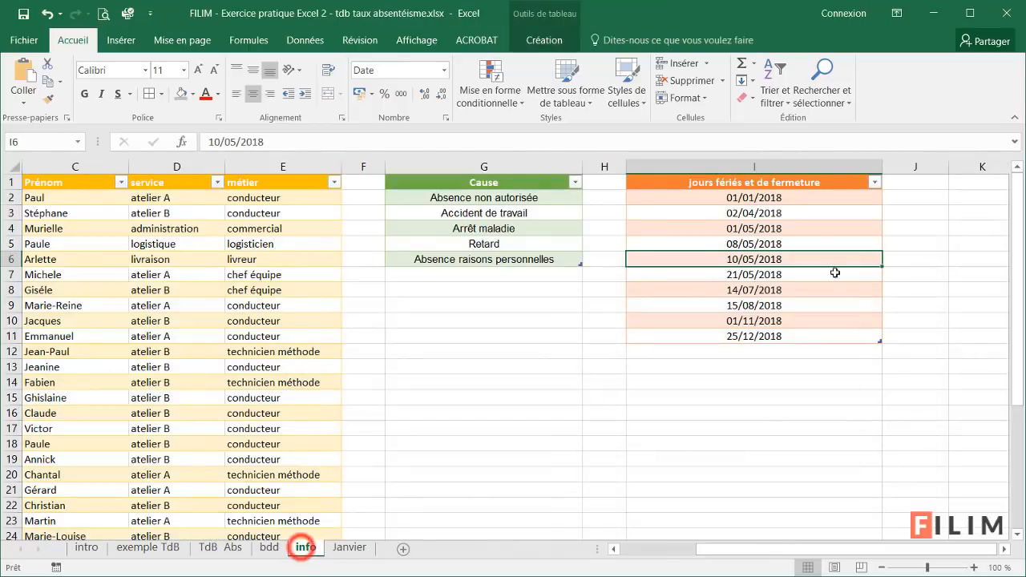
pyautogui.click(724, 198)
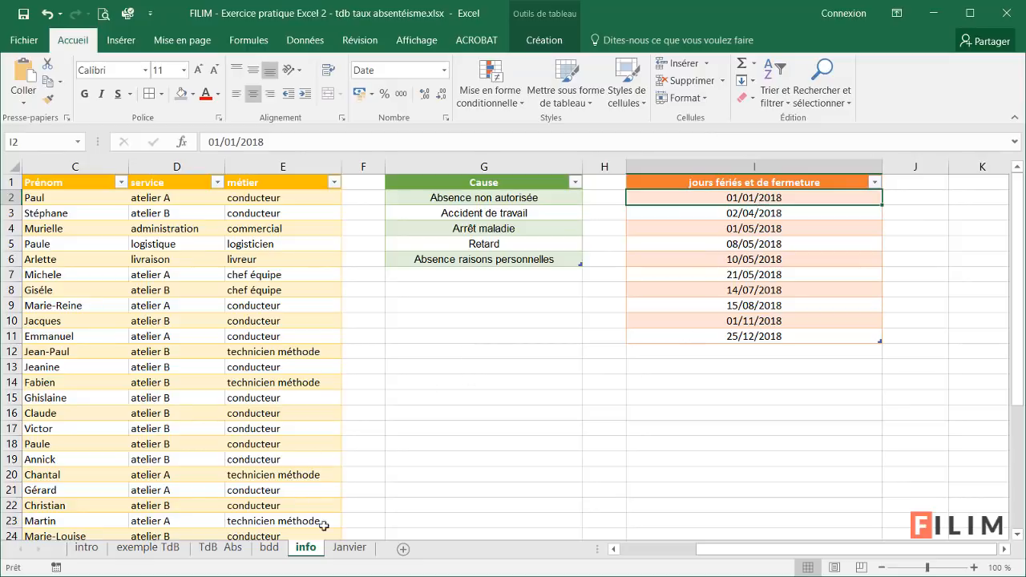
pyautogui.click(350, 548)
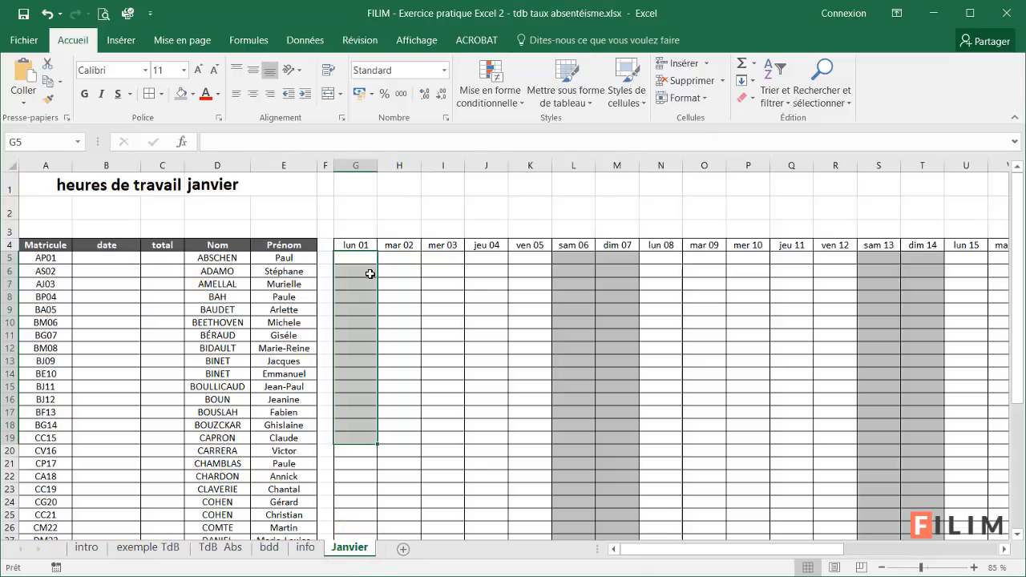
# Examine how the first day header G4 relates to month cell D1 and the holiday dates on the info sheet.
pyautogui.click(359, 229)
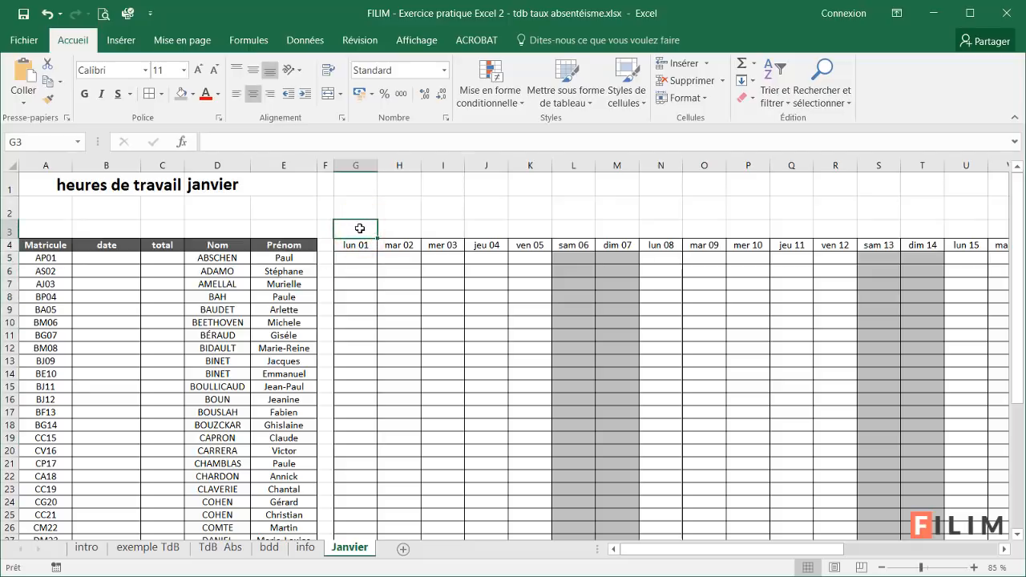
pyautogui.click(359, 249)
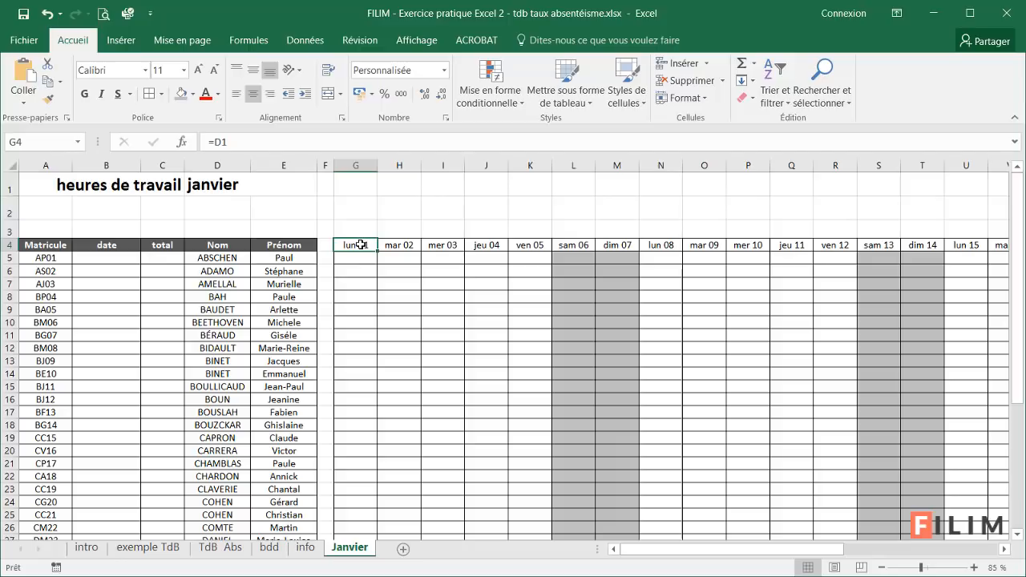
pyautogui.click(211, 180)
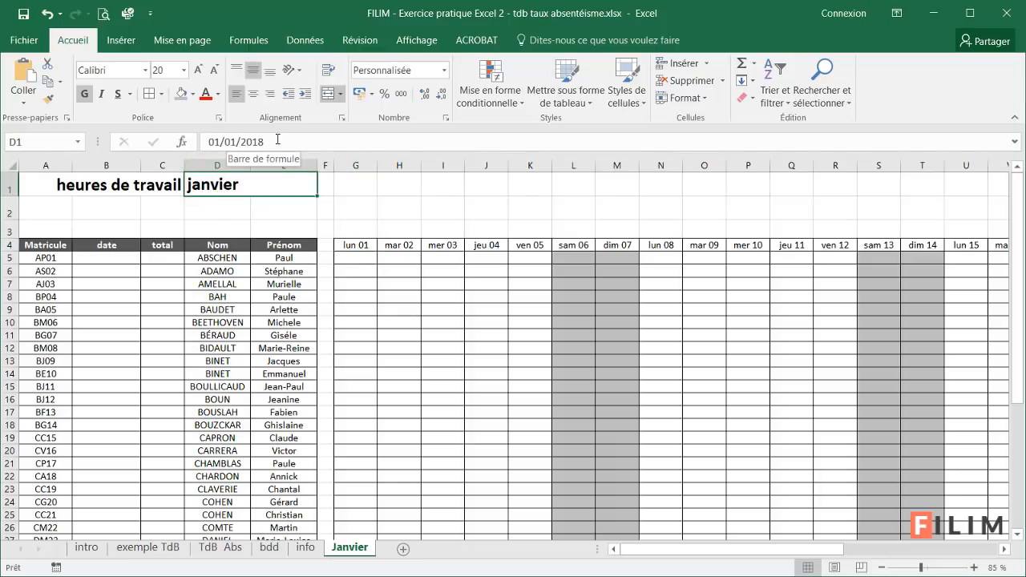
pyautogui.click(360, 239)
pyautogui.click(355, 244)
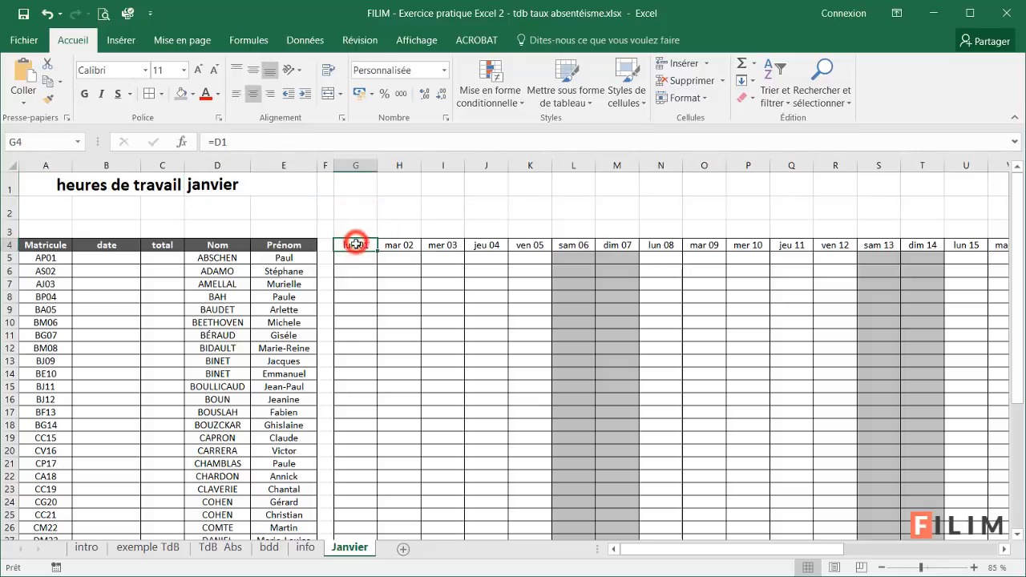
pyautogui.click(208, 184)
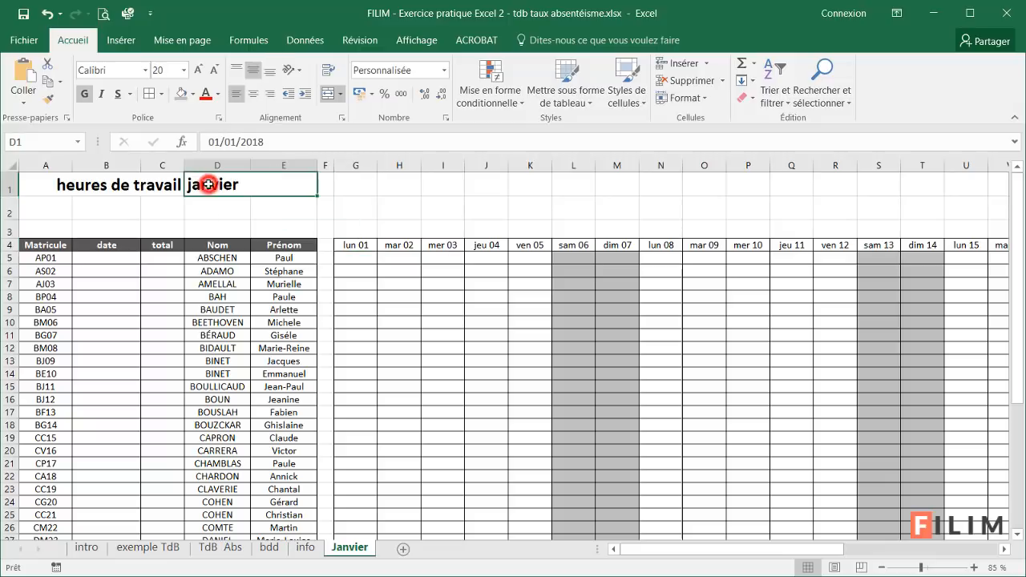
pyautogui.click(306, 547)
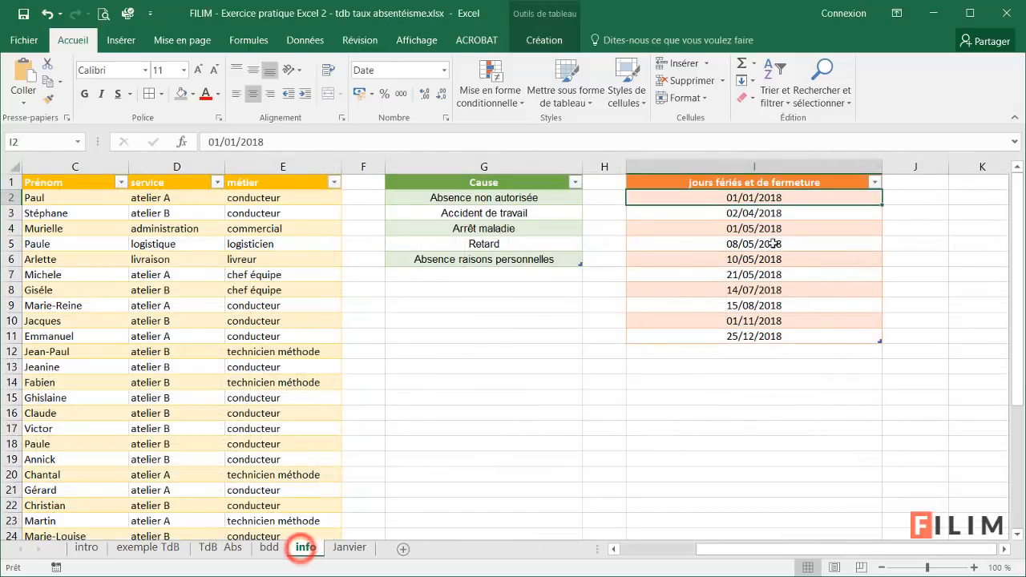
pyautogui.click(717, 176)
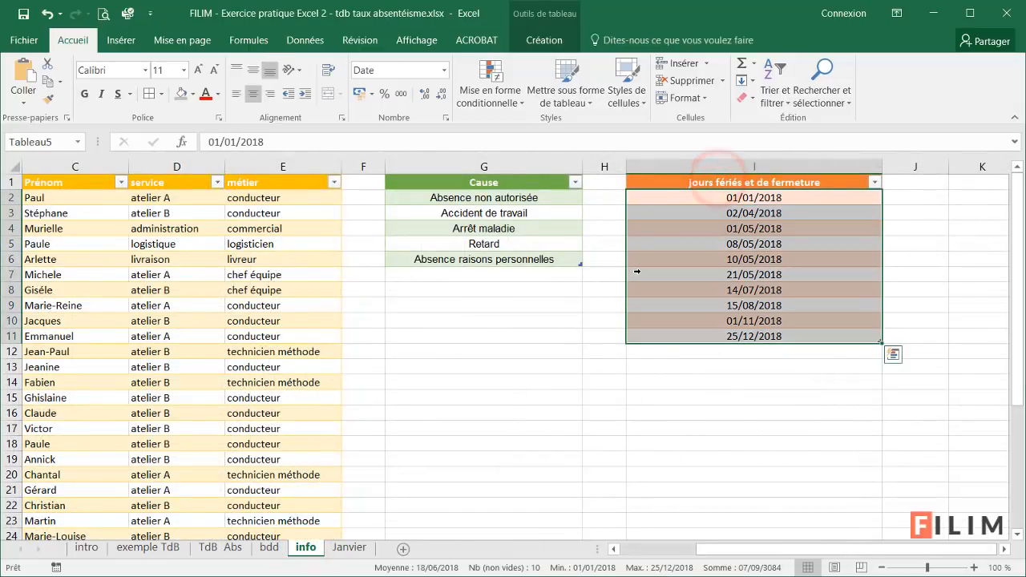
pyautogui.click(348, 548)
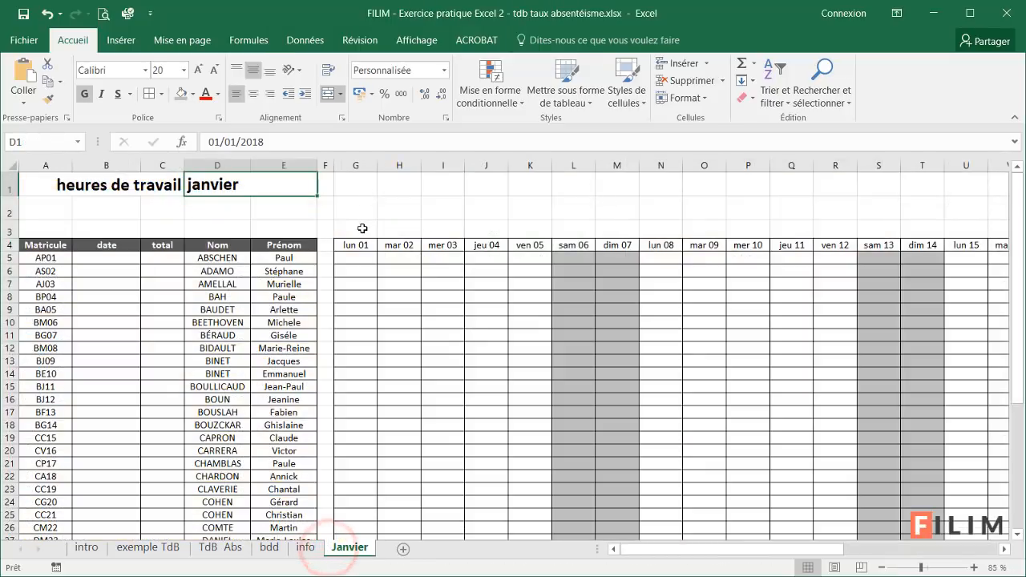
# Insert the NB.SI function in cell G3, above the lun 01 header on the Janvier sheet.
pyautogui.click(362, 228)
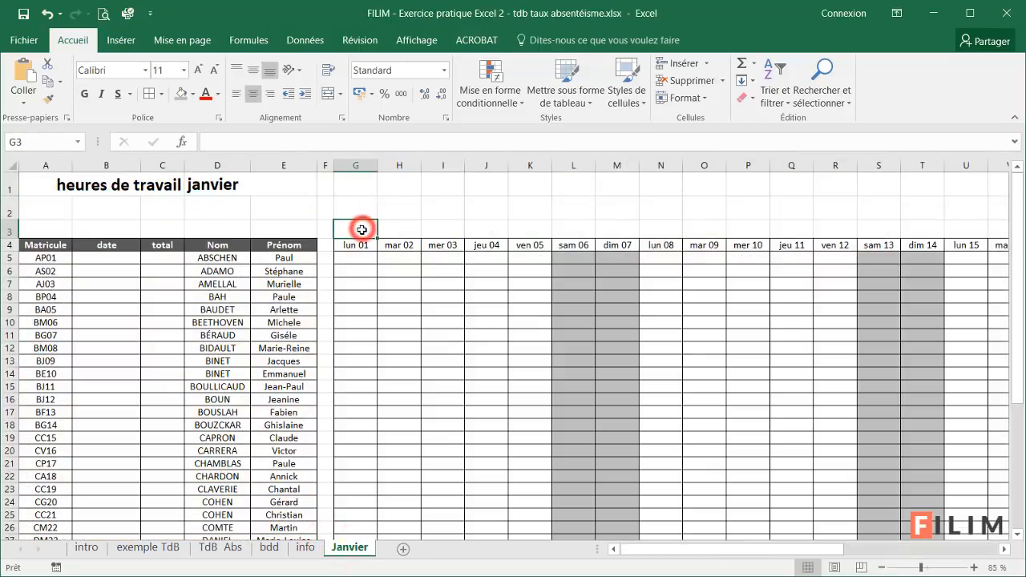
pyautogui.click(184, 142)
pyautogui.click(637, 309)
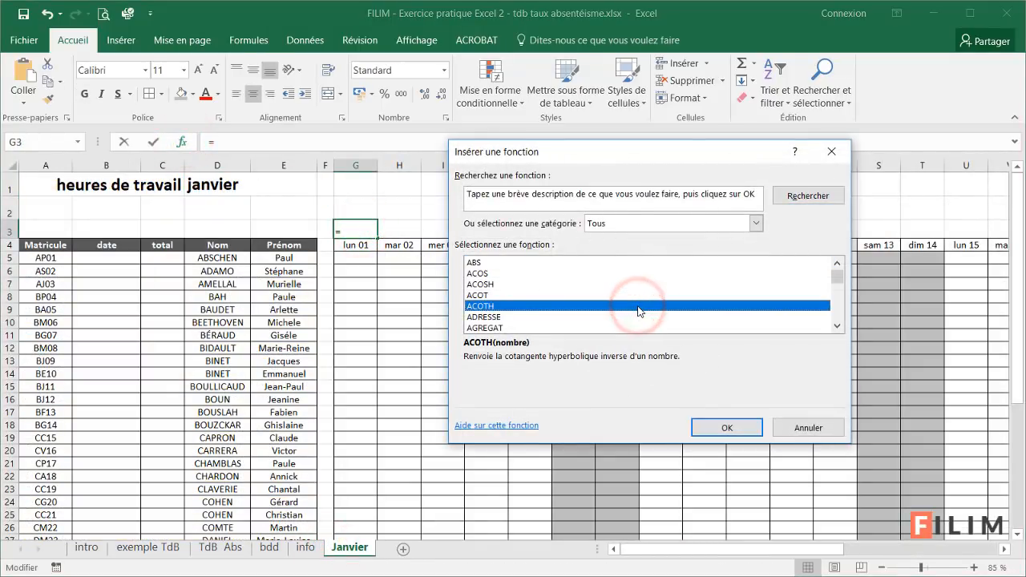
pyautogui.write('nb')
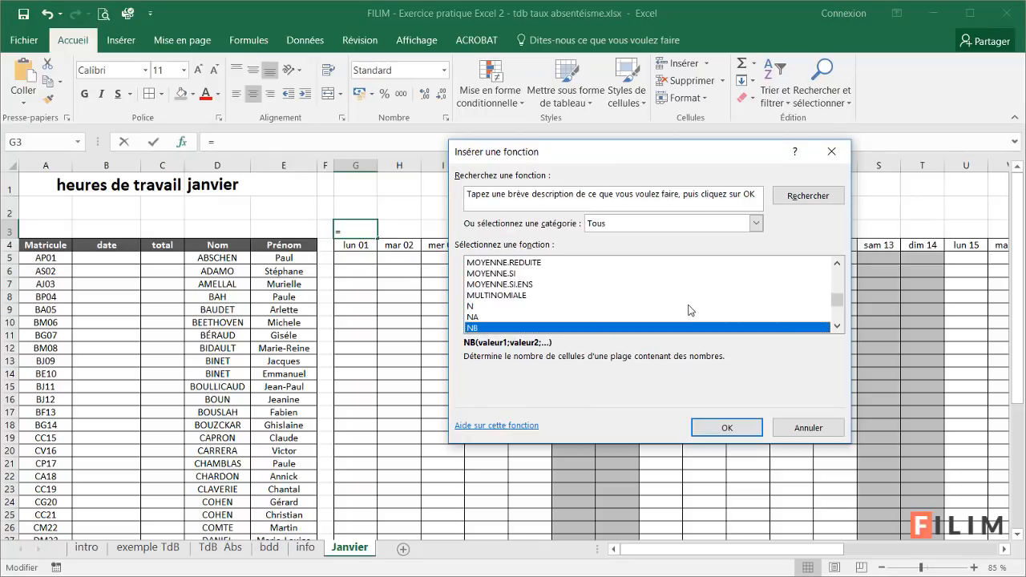
pyautogui.scroll(-1, 694, 310)
pyautogui.scroll(-2, 694, 310)
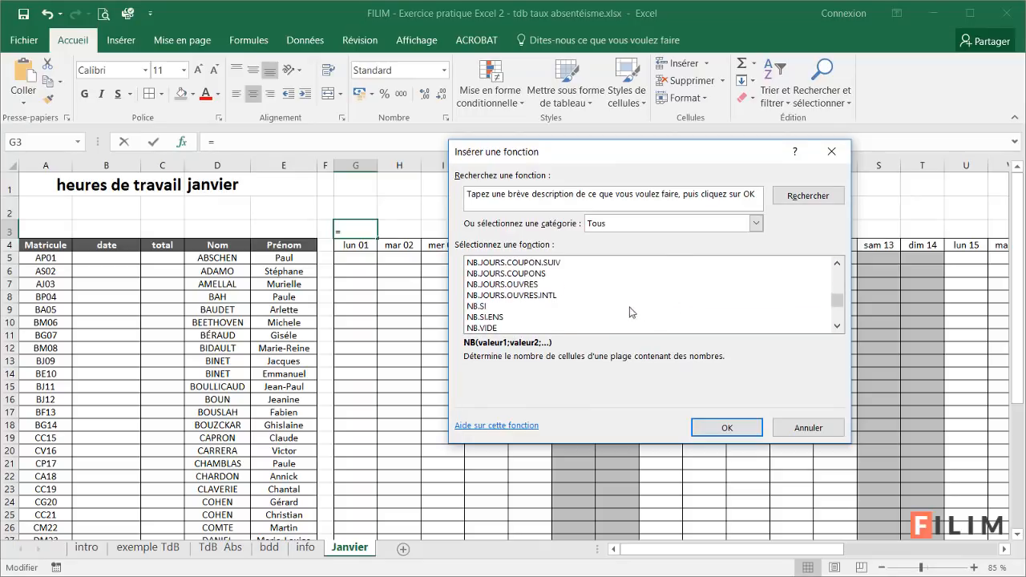
pyautogui.click(584, 309)
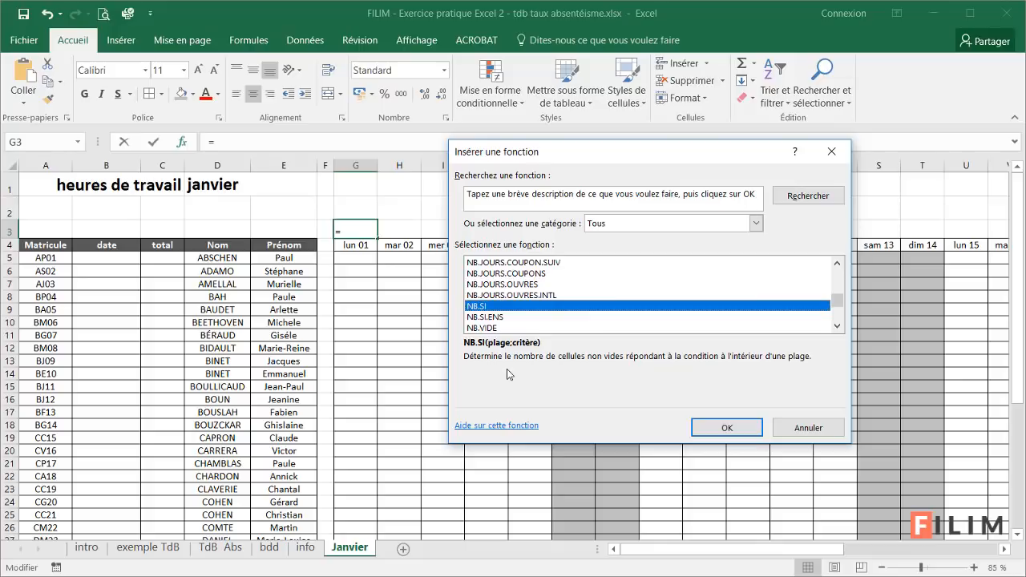
pyautogui.click(724, 426)
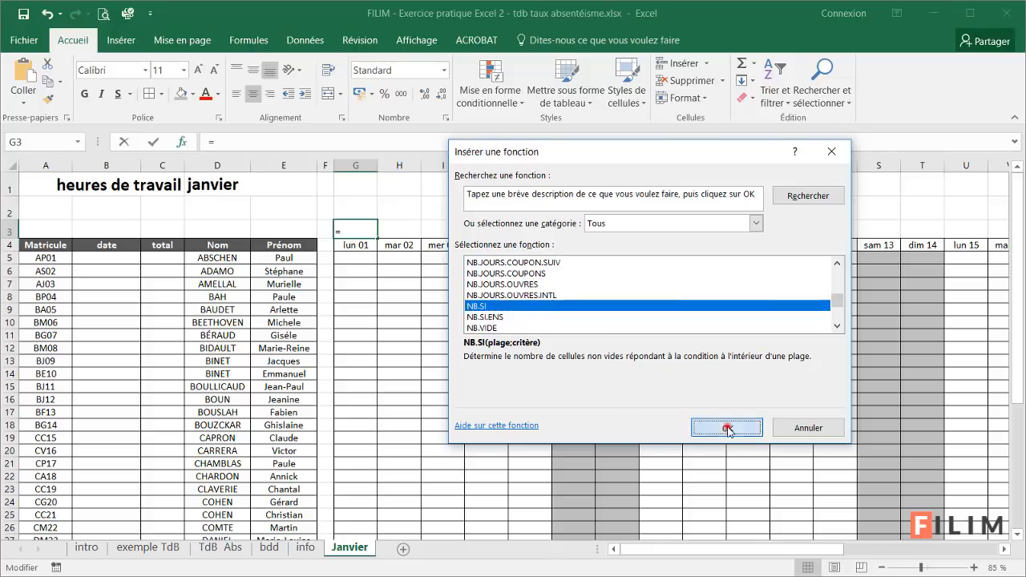
# Set the NB.SI range (Plage) to the info sheet's table column Tableau5[jours fériés et de fermeture].
pyautogui.moveTo(524, 190); pyautogui.dragTo(614, 231)
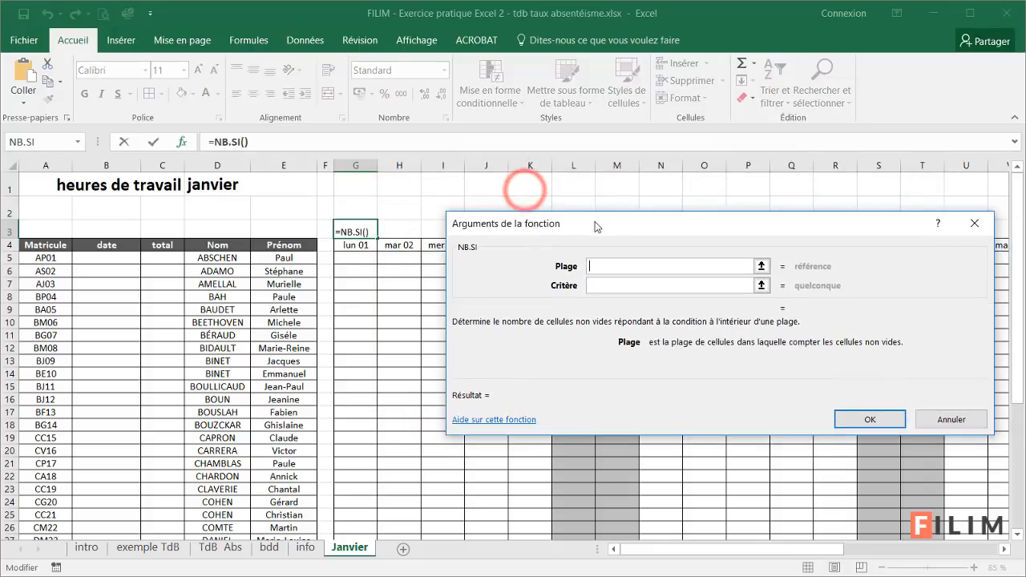
pyautogui.click(305, 549)
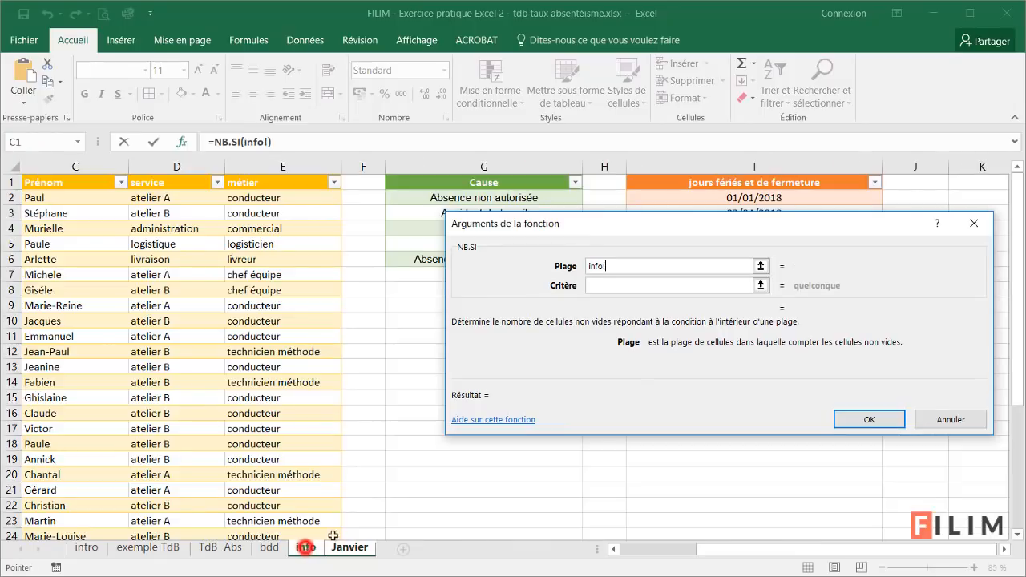
pyautogui.moveTo(792, 228); pyautogui.dragTo(393, 269)
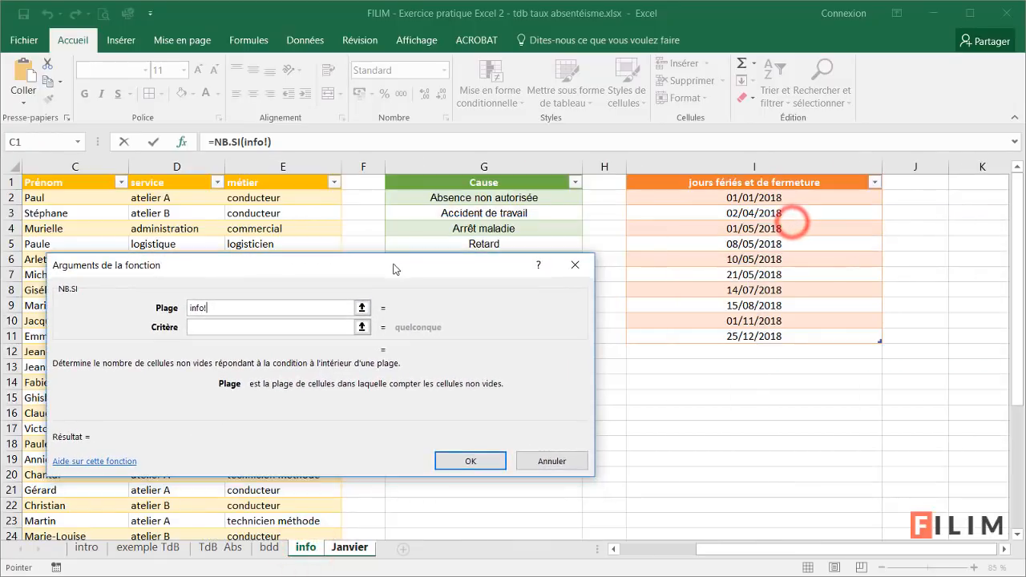
pyautogui.click(686, 174)
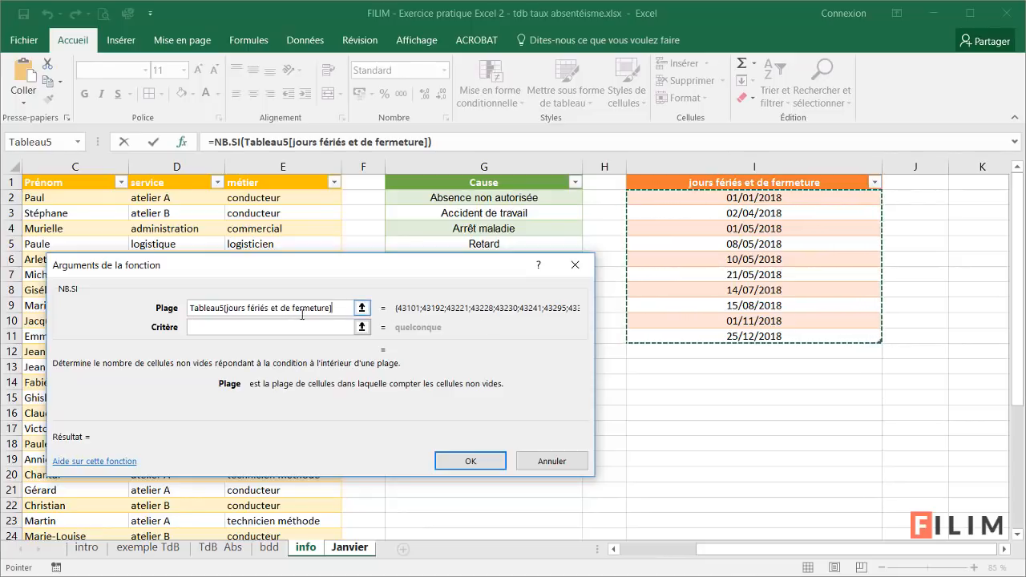
# Set the NB.SI criterion (Critère) to date cell G4 and validate the formula.
pyautogui.click(234, 327)
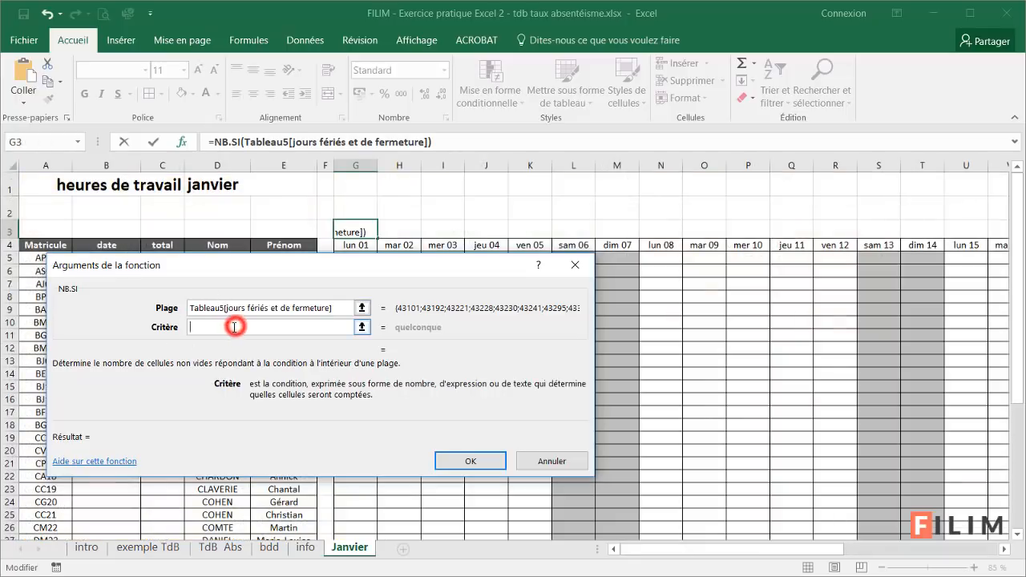
pyautogui.moveTo(301, 266); pyautogui.dragTo(322, 298)
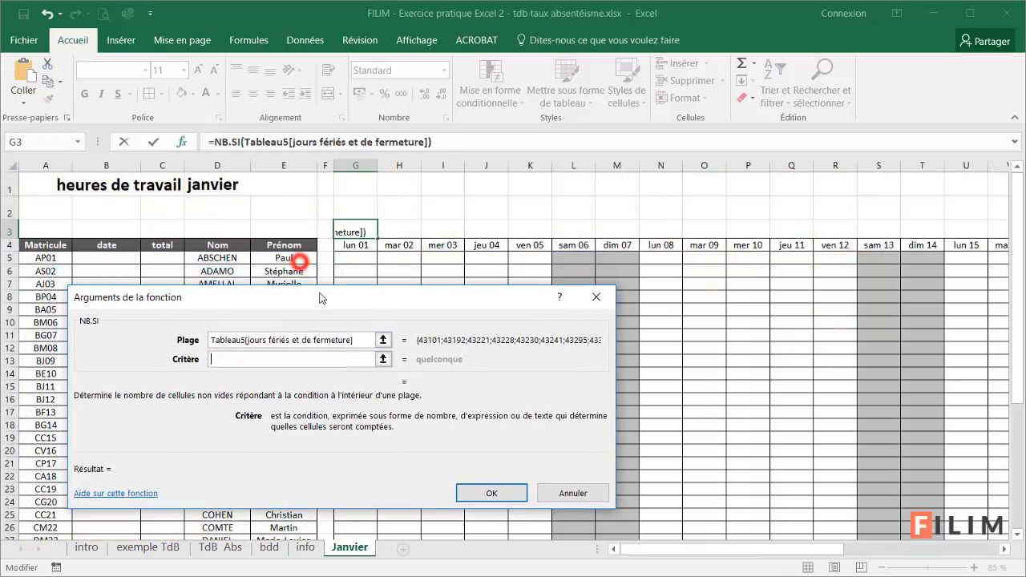
pyautogui.click(359, 242)
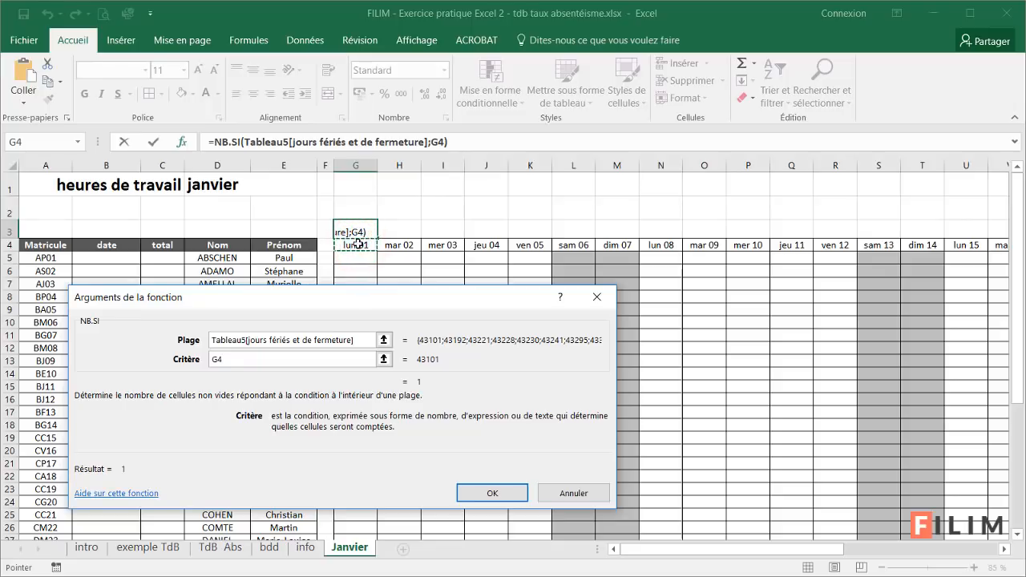
pyautogui.click(493, 487)
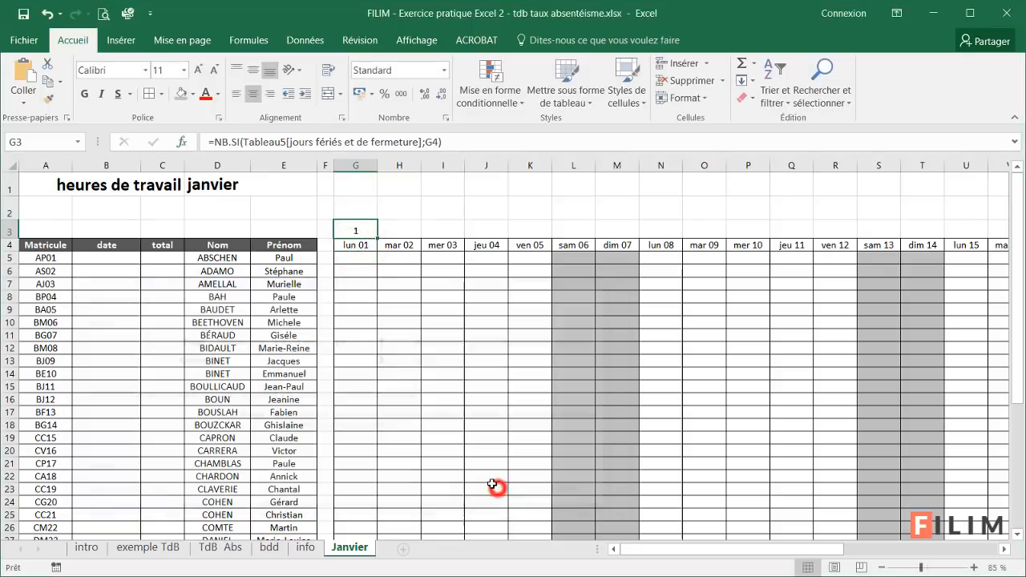
# Copy the NB.SI formula from G3 across row 3 above all 31 January dates.
pyautogui.click(355, 249)
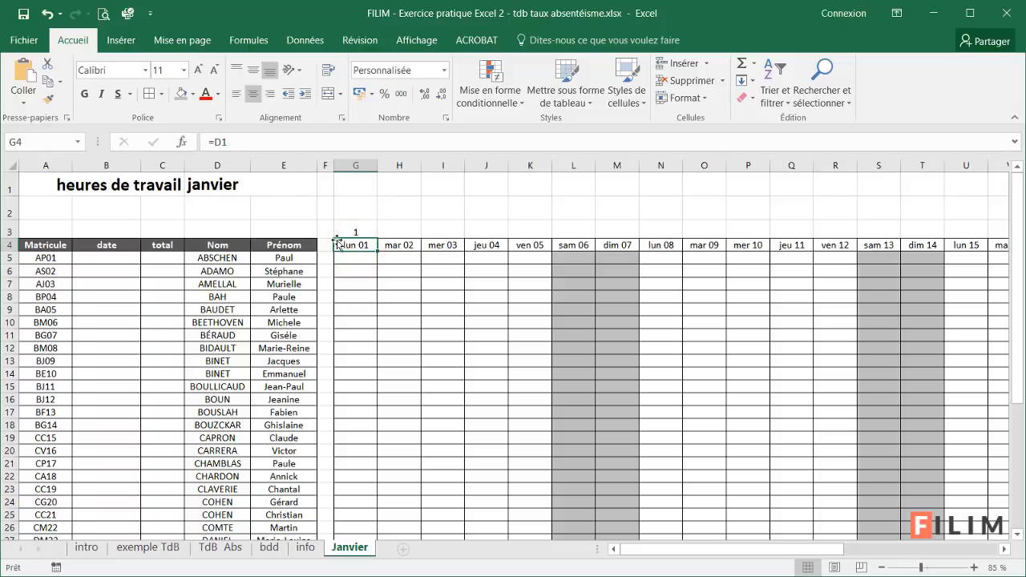
pyautogui.click(350, 229)
pyautogui.moveTo(376, 238); pyautogui.dragTo(937, 252)
pyautogui.moveTo(844, 553); pyautogui.dragTo(857, 550)
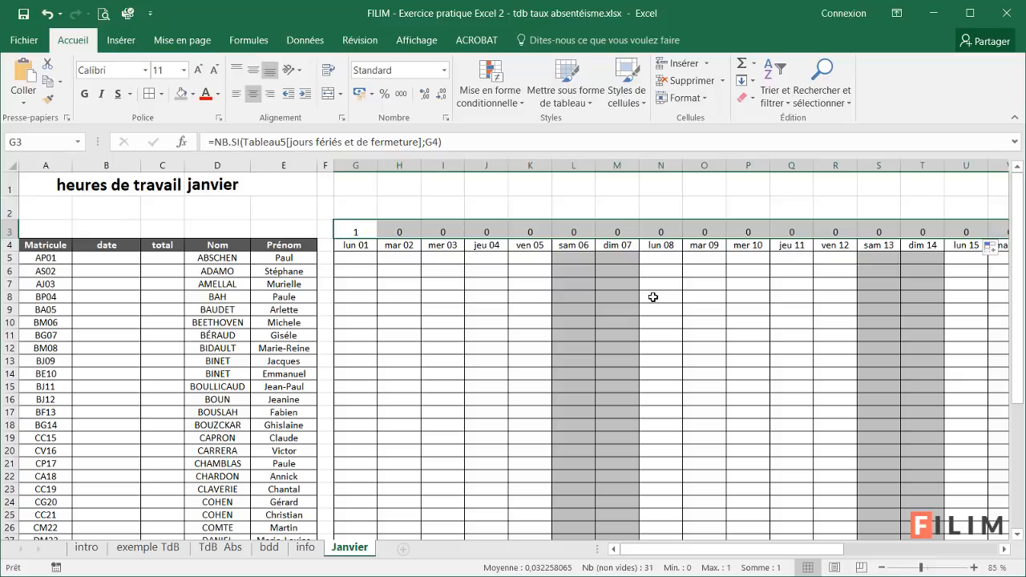
pyautogui.click(692, 287)
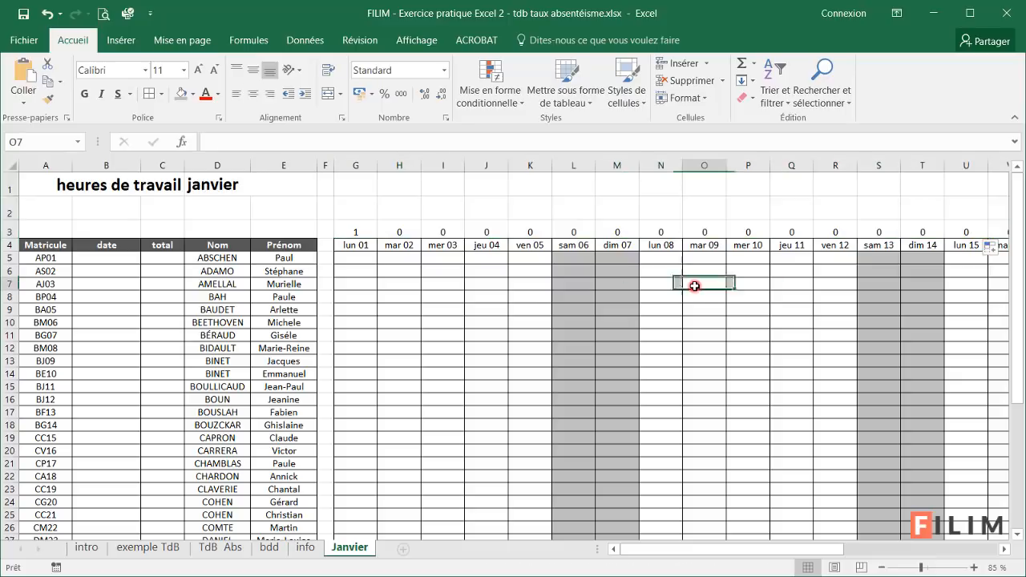
# Add 10/1/18 as a closure date below the last entry of the info sheet's jours fériés et de fermeture column.
pyautogui.click(755, 246)
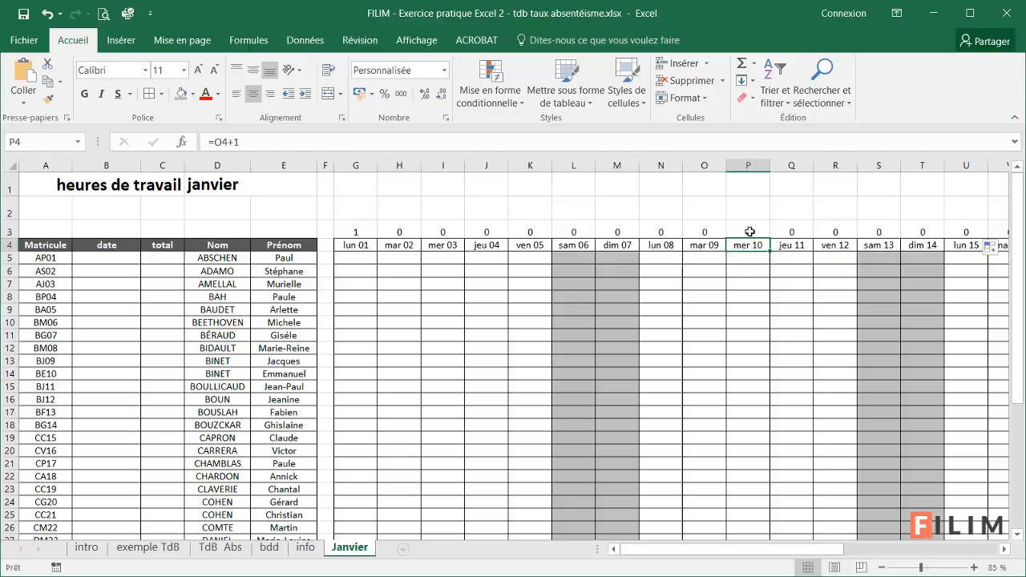
pyautogui.click(749, 228)
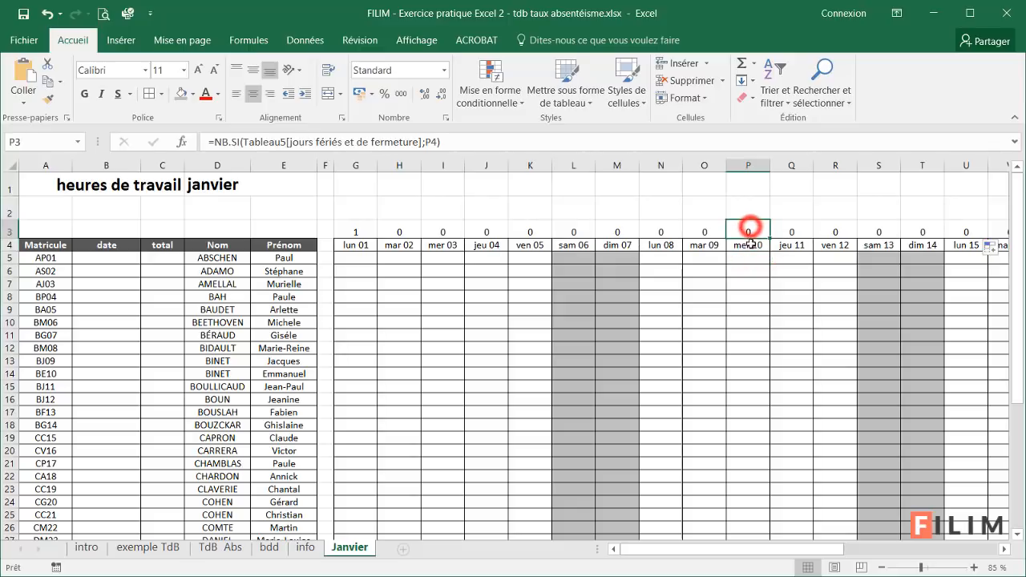
pyautogui.click(747, 241)
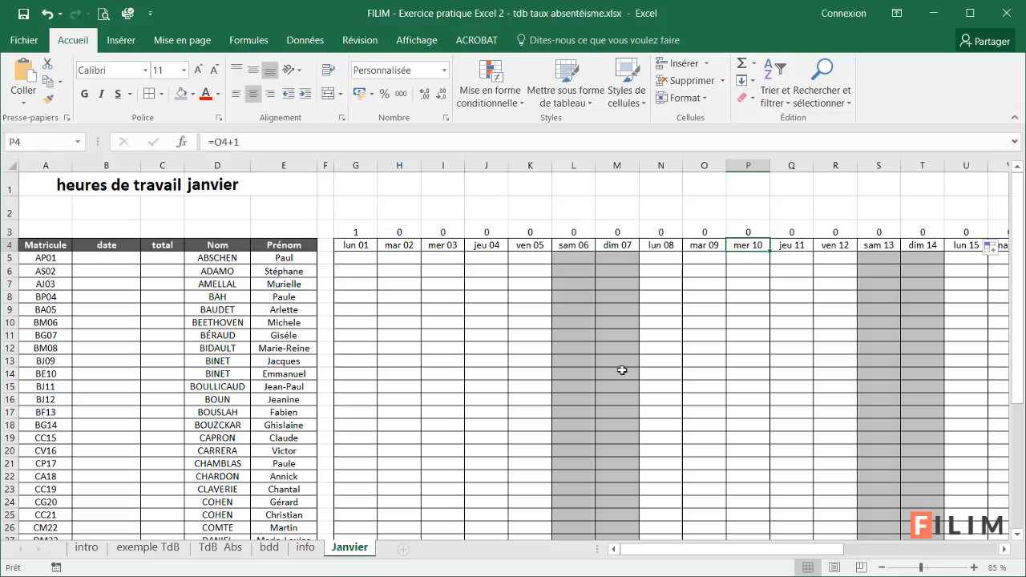
pyautogui.click(305, 547)
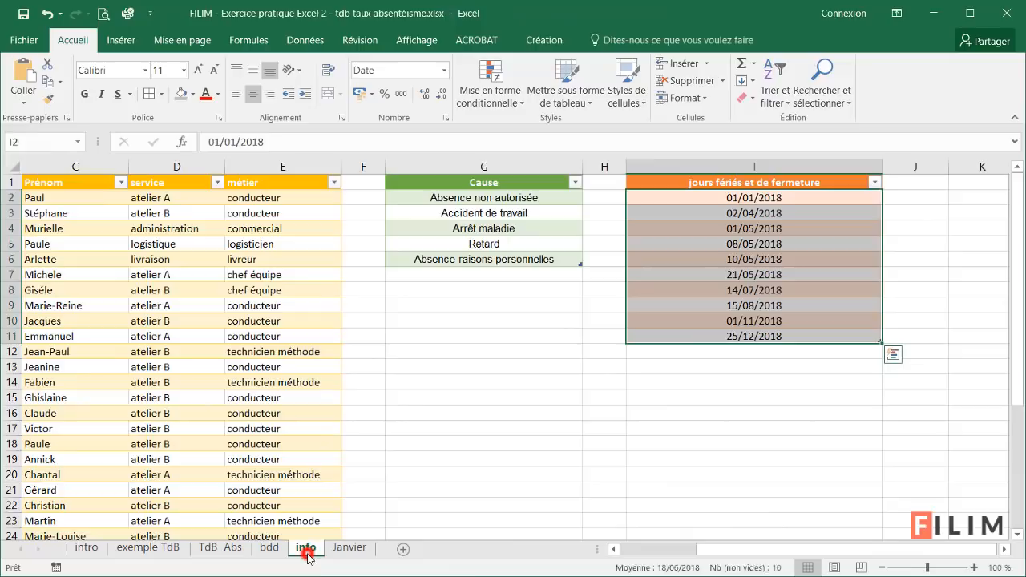
pyautogui.click(765, 355)
pyautogui.write('10/1/18')
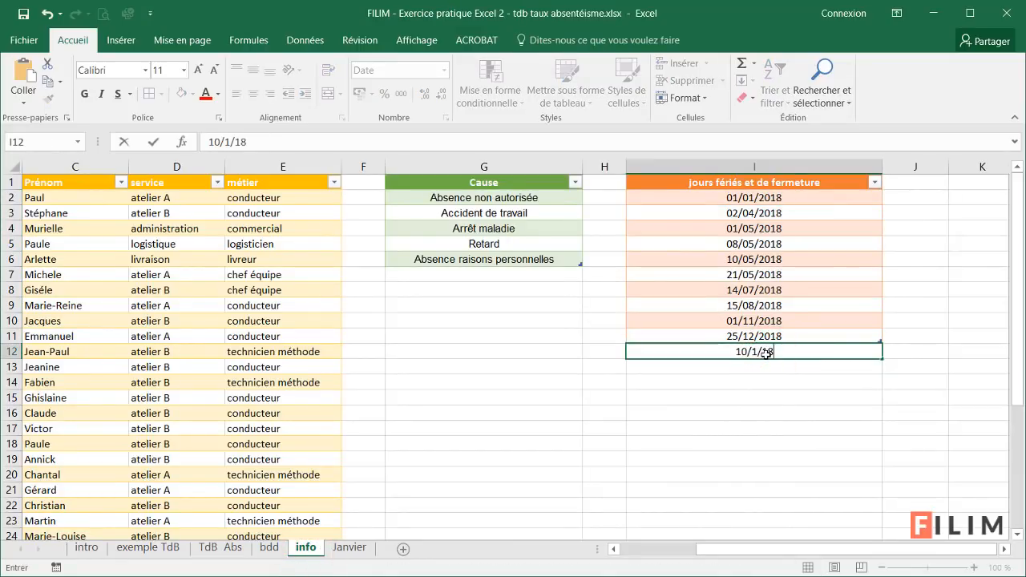
pyautogui.press('Return')
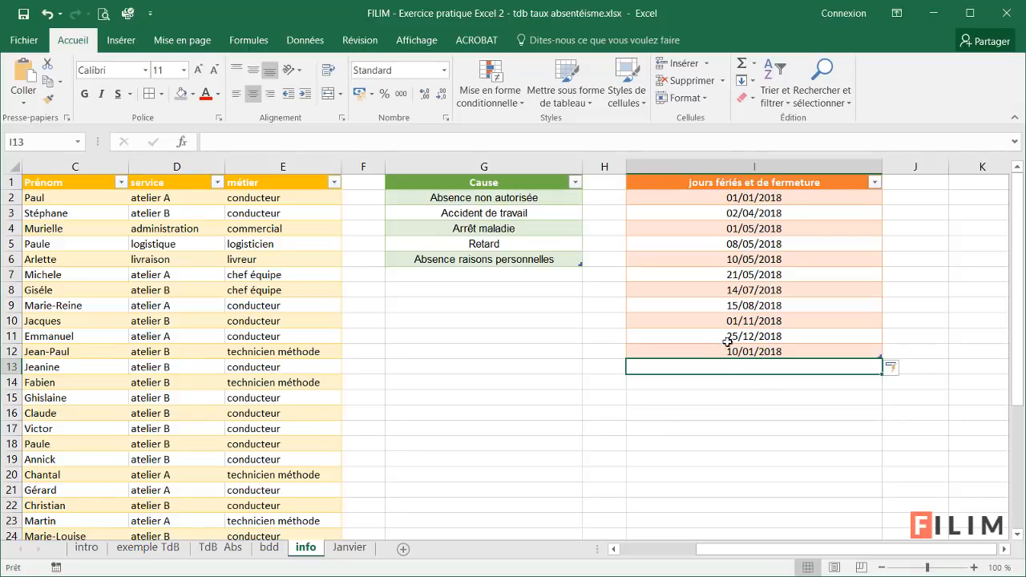
# Check the NB.SI flags above mer 10 and lun 01 on the Janvier sheet.
pyautogui.click(367, 544)
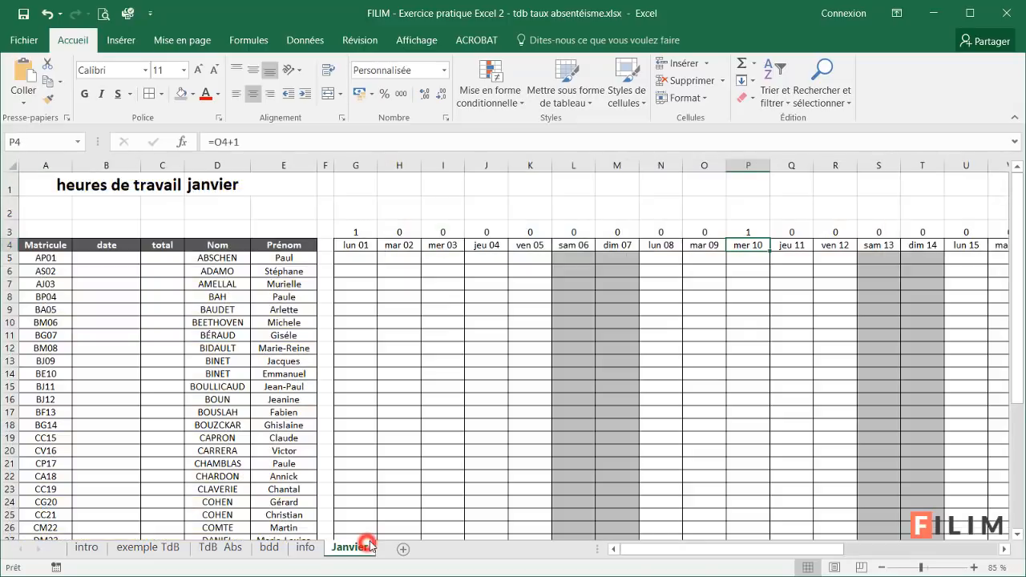
pyautogui.click(748, 231)
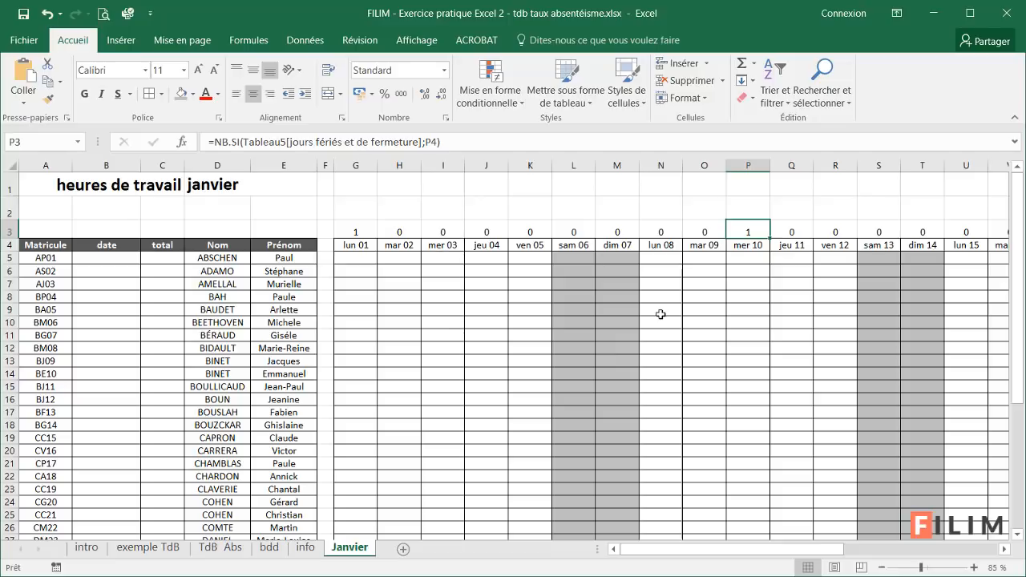
pyautogui.click(426, 326)
pyautogui.click(360, 233)
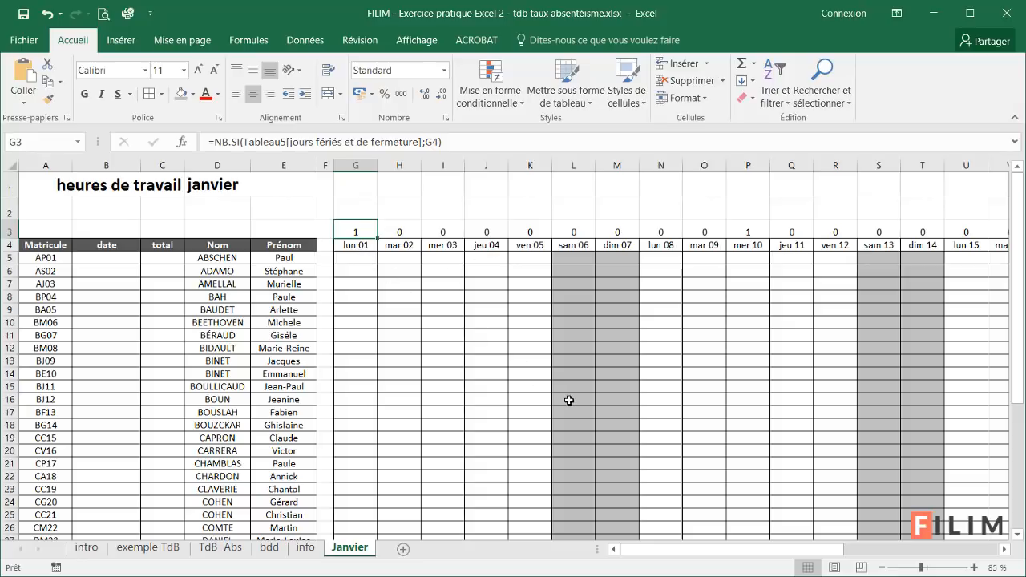
# Start a formula-based conditional formatting rule on the January day cells G5:AK38, using the formula =G$3>0.
pyautogui.scroll(-3, 569, 399)
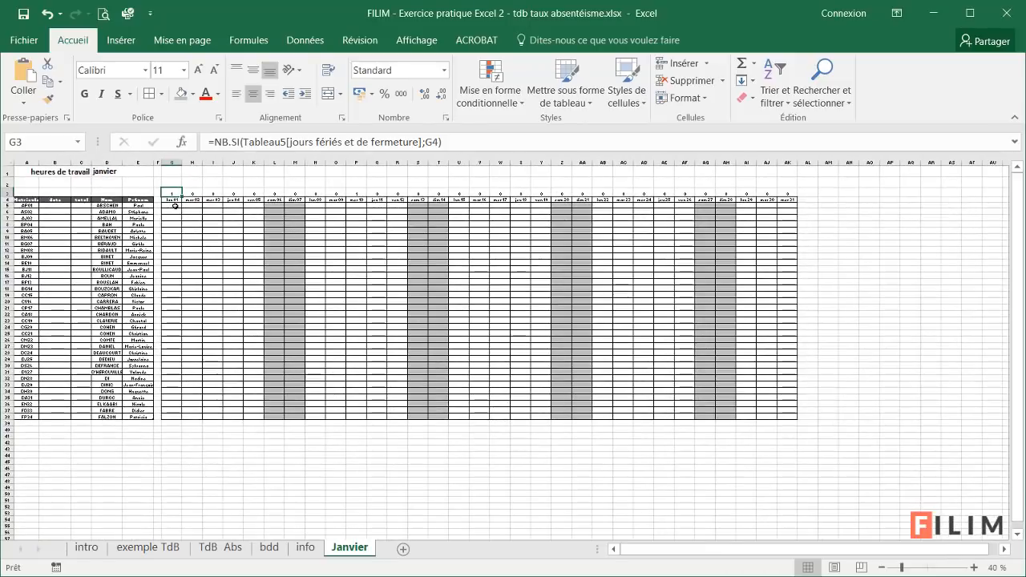
pyautogui.moveTo(175, 206)
pyautogui.mouseDown()
pyautogui.moveTo(425, 281)
pyautogui.moveTo(744, 412)
pyautogui.moveTo(786, 413)
pyautogui.mouseUp()
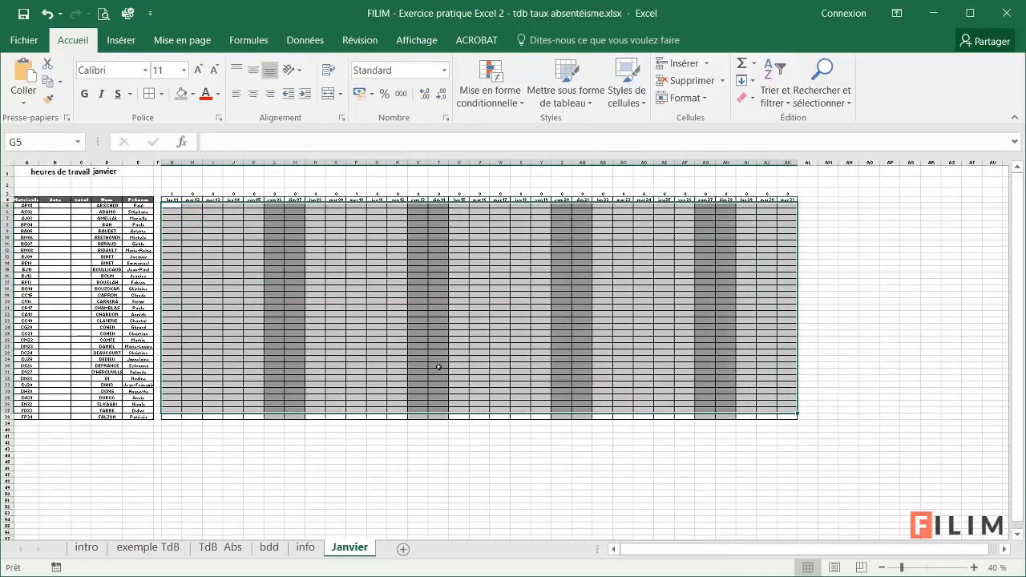
pyautogui.click(243, 264)
pyautogui.moveTo(168, 203); pyautogui.dragTo(789, 416)
pyautogui.scroll(4, 222, 311)
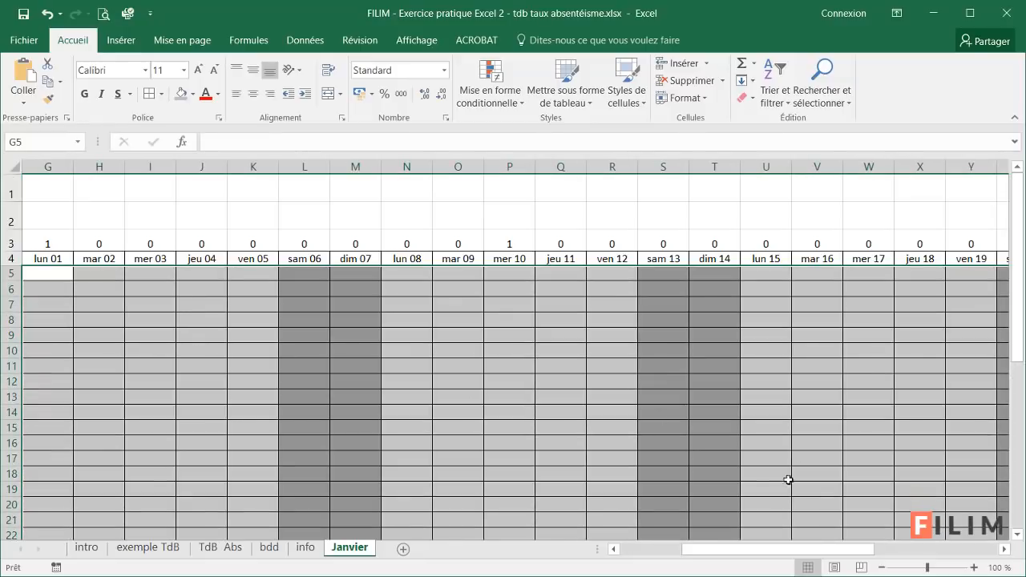
pyautogui.moveTo(782, 550); pyautogui.dragTo(721, 549)
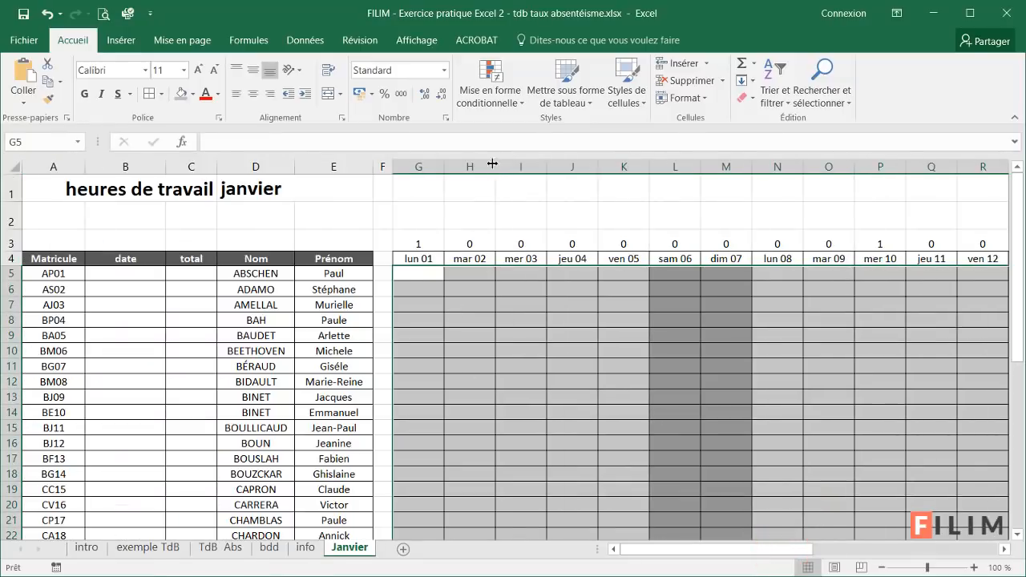
pyautogui.click(507, 90)
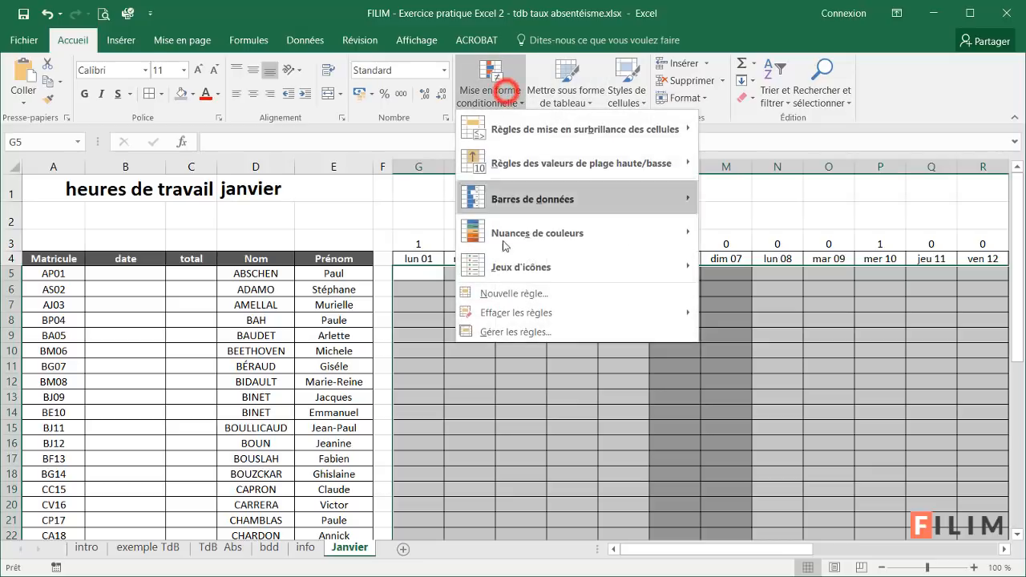
pyautogui.click(552, 293)
pyautogui.moveTo(293, 274); pyautogui.dragTo(739, 184)
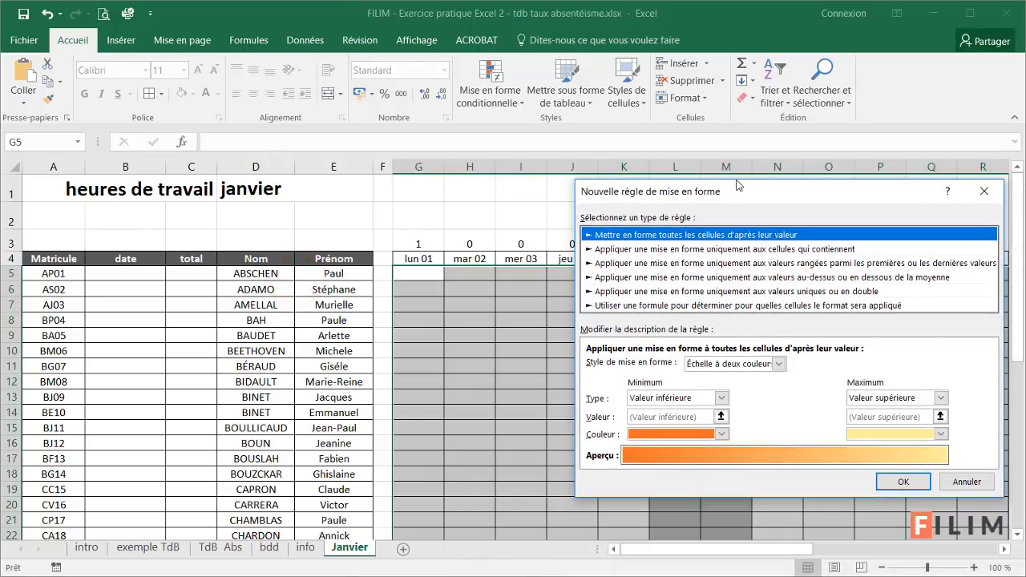
pyautogui.click(804, 251)
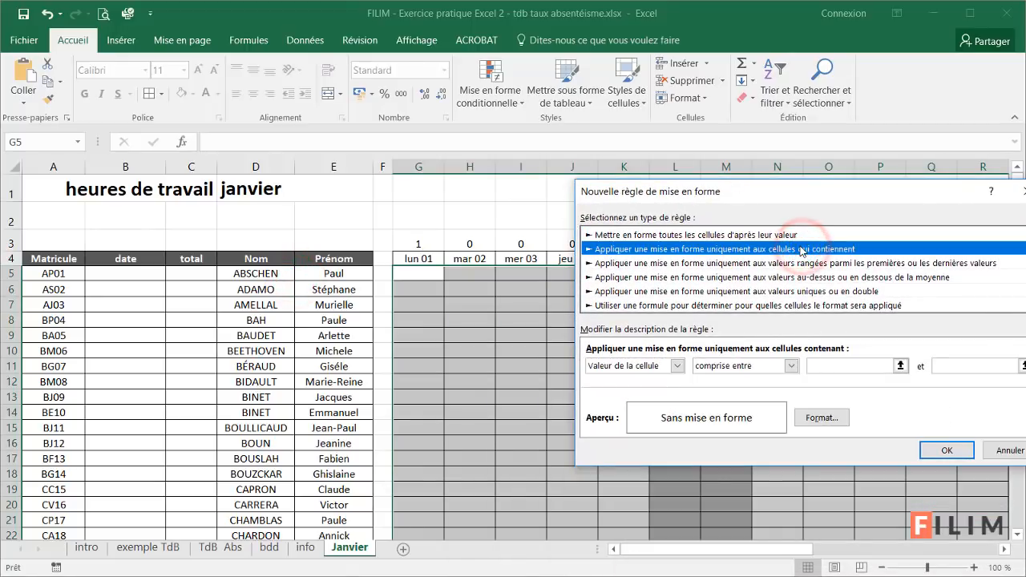
pyautogui.click(787, 306)
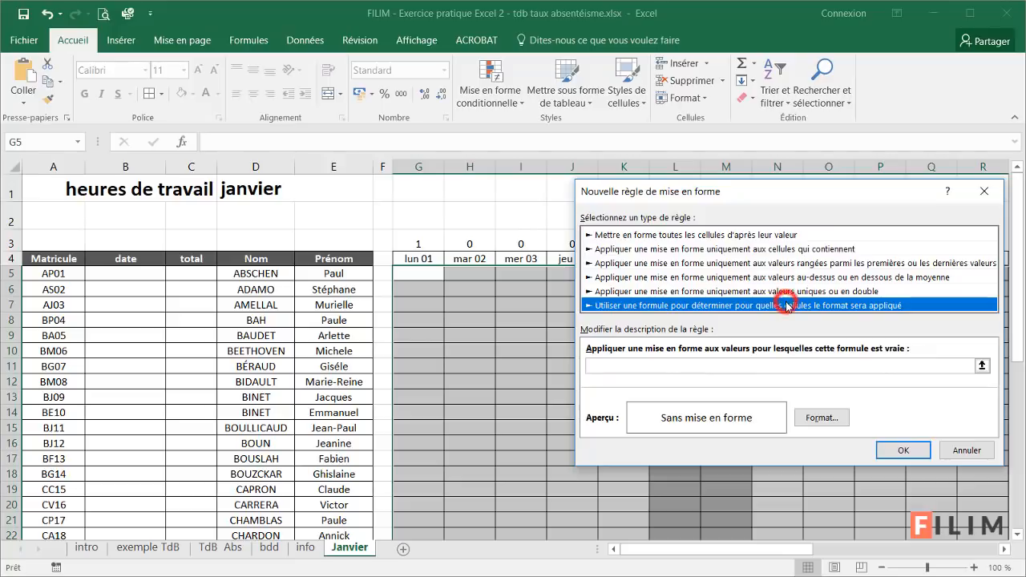
pyautogui.click(654, 366)
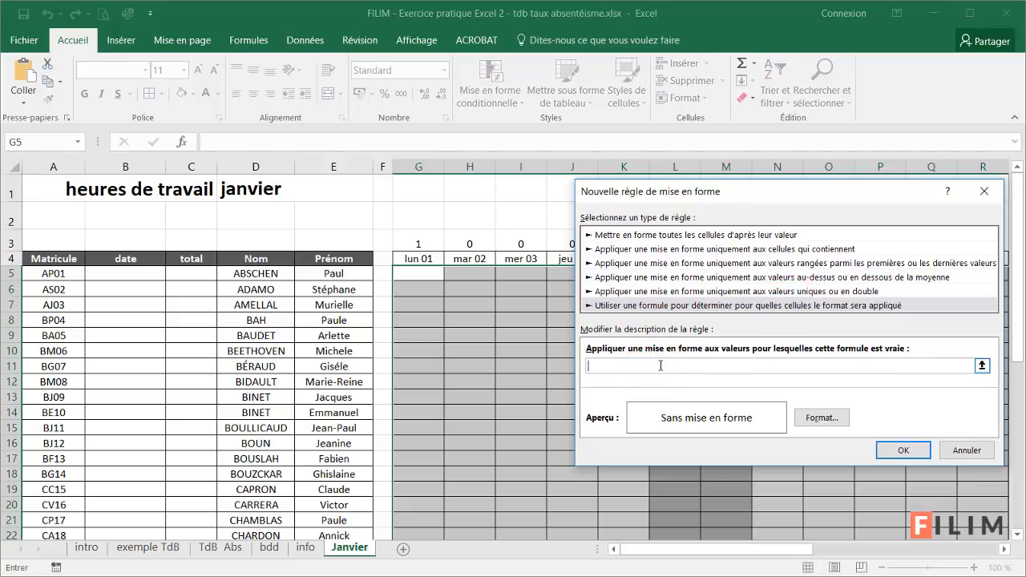
pyautogui.click(424, 239)
# Give the rule's format an orange-red fill chosen from the standard colours of the extended colour palette.
pyautogui.click(821, 417)
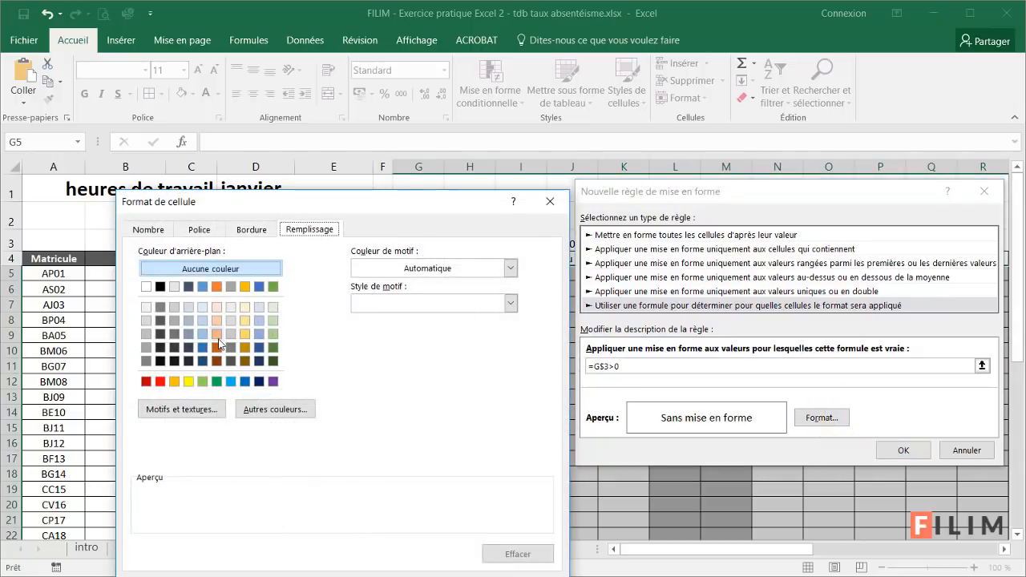
pyautogui.click(162, 382)
pyautogui.moveTo(322, 203); pyautogui.dragTo(611, 204)
pyautogui.click(552, 340)
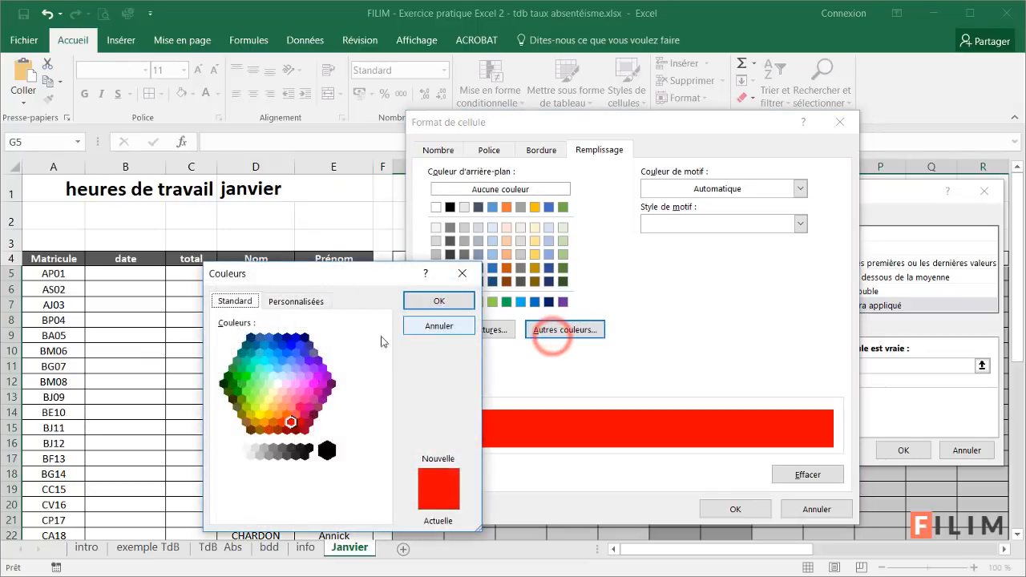
pyautogui.click(297, 415)
pyautogui.click(308, 406)
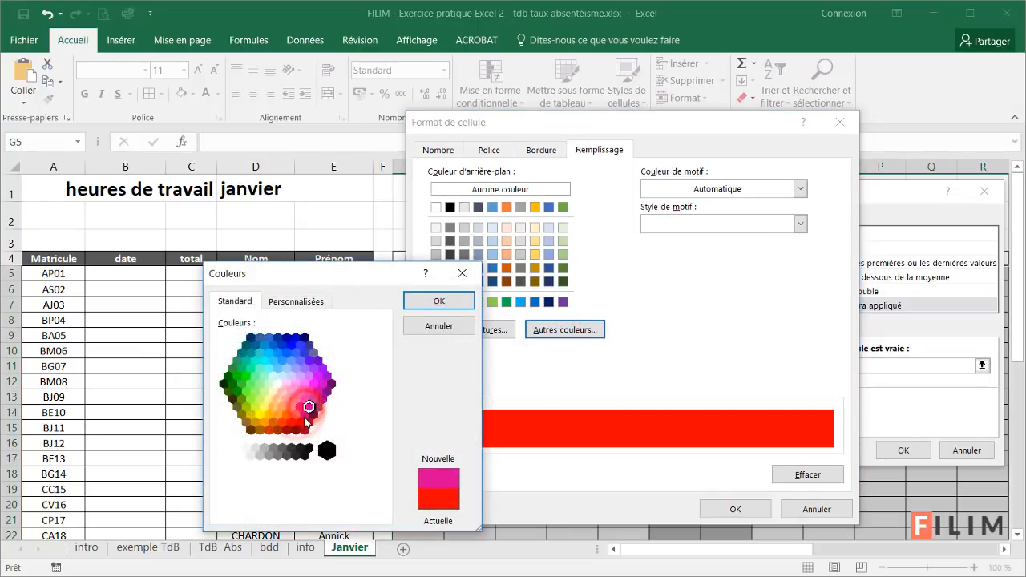
pyautogui.click(282, 422)
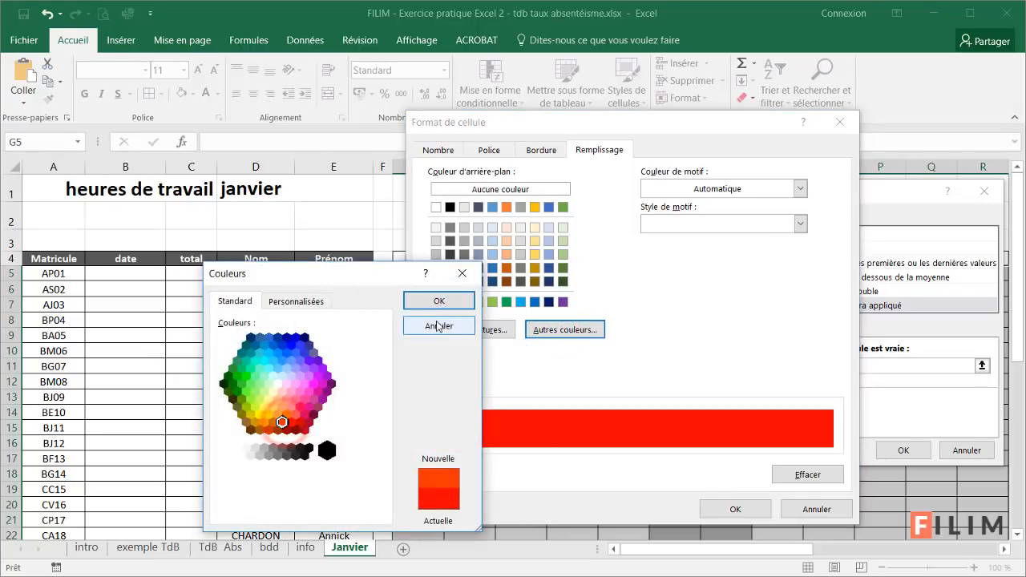
pyautogui.click(286, 414)
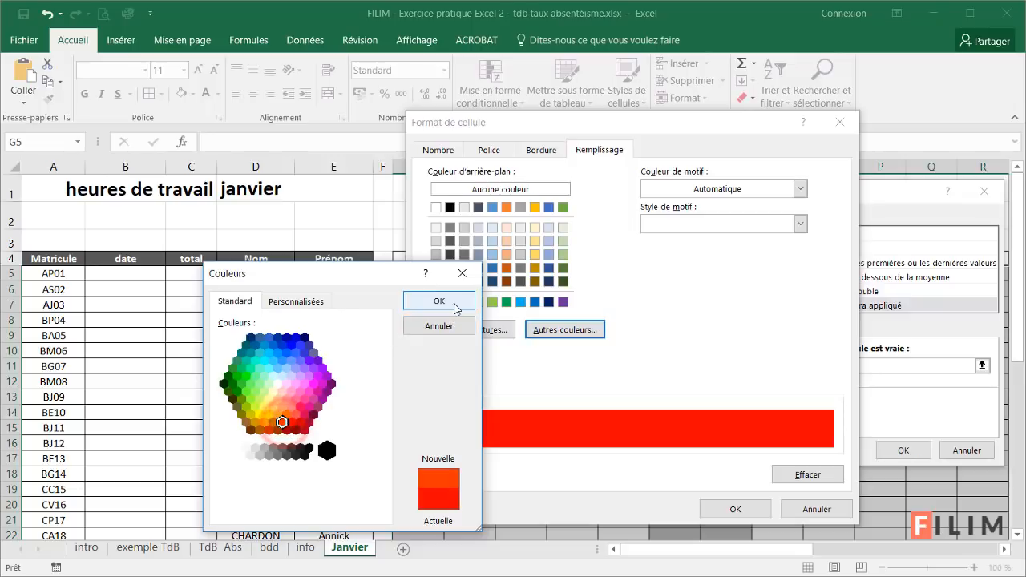
pyautogui.click(450, 299)
# Lighten the fill to custom RVB 255, 93, 55 and apply the conditional formatting rule.
pyautogui.click(564, 329)
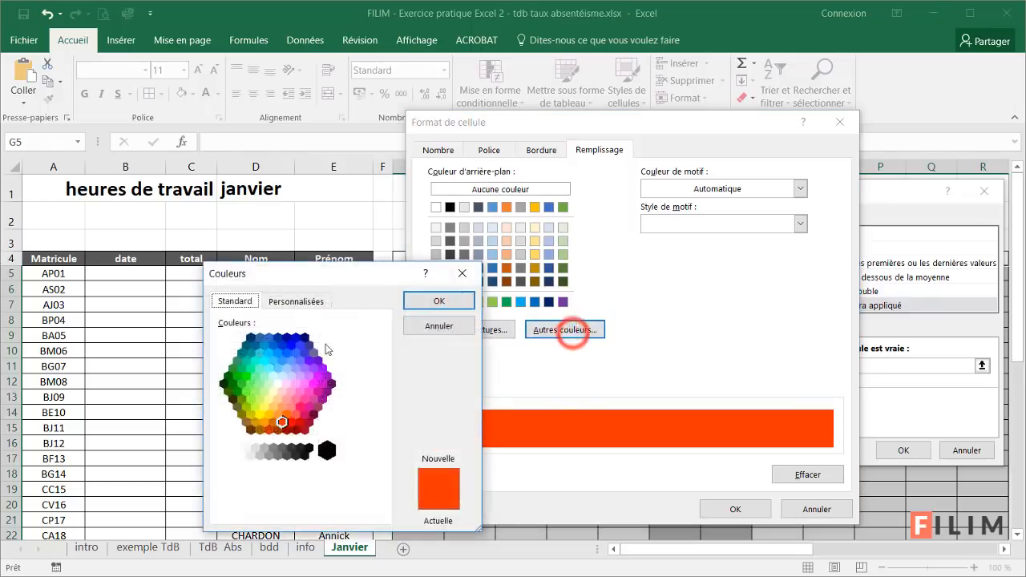
pyautogui.click(296, 301)
pyautogui.moveTo(377, 374); pyautogui.dragTo(377, 366)
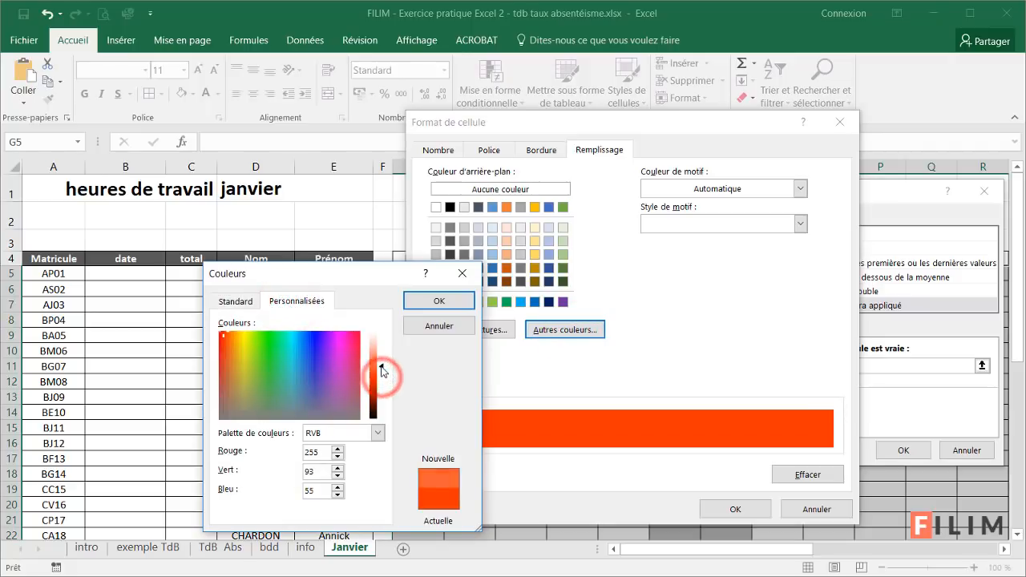
pyautogui.click(453, 301)
pyautogui.click(736, 509)
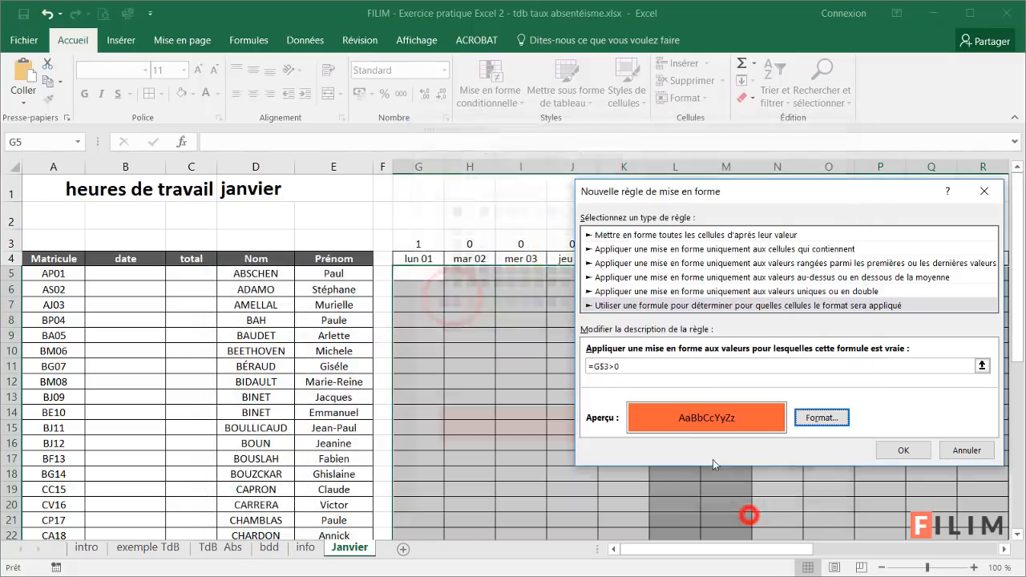
pyautogui.click(903, 450)
pyautogui.click(569, 370)
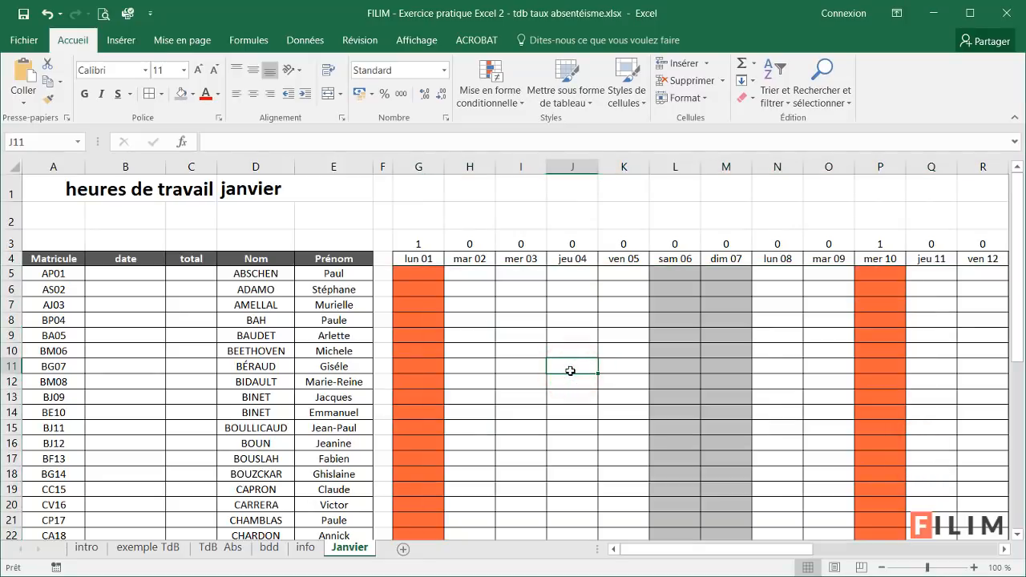
# Review the jours fériés et de fermeture dates on the info sheet against the shaded columns on Janvier.
pyautogui.click(305, 547)
pyautogui.moveTo(725, 201); pyautogui.dragTo(737, 351)
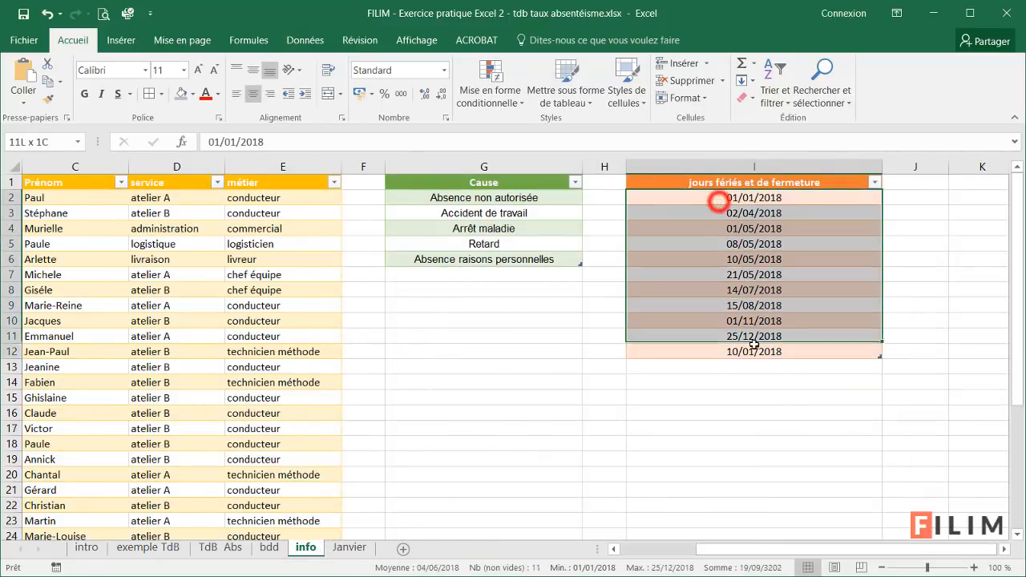
pyautogui.click(350, 547)
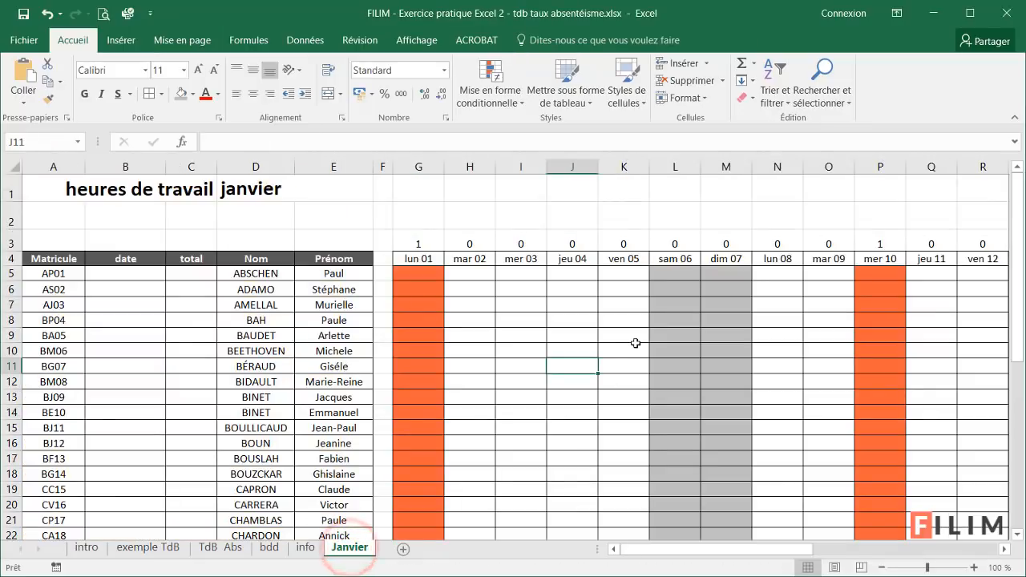
# Hide row 3, which contains the NB.SI flags, on the Janvier sheet.
pyautogui.keyDown('ctrl'); pyautogui.scroll(-2, 572, 405); pyautogui.keyUp('ctrl')
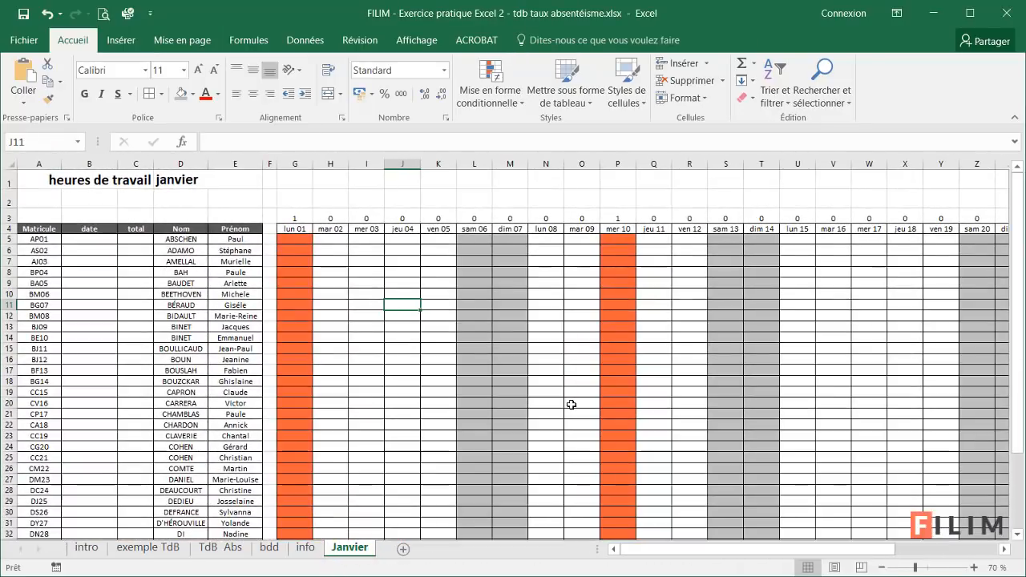
pyautogui.click(9, 217)
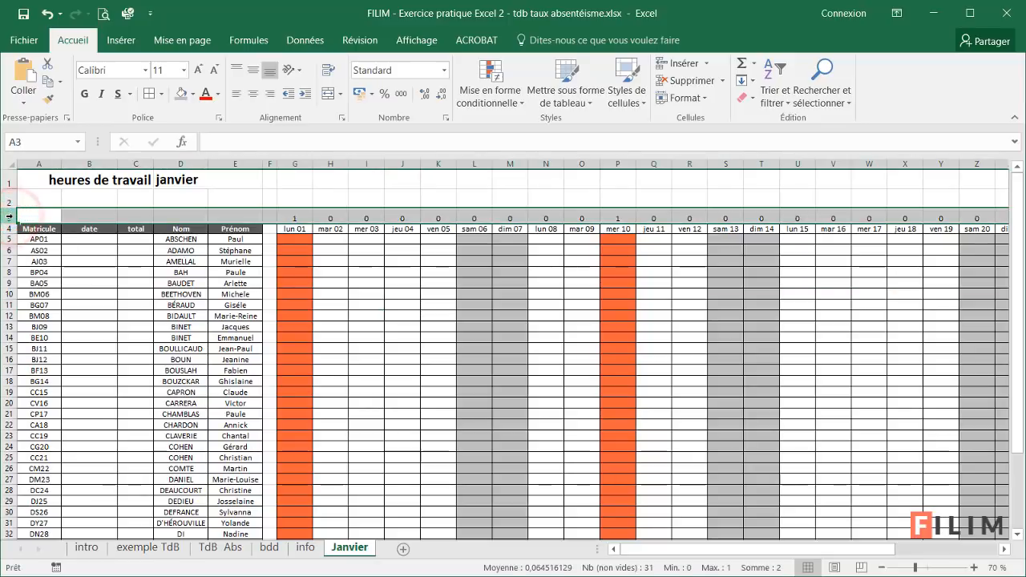
pyautogui.rightClick(9, 217)
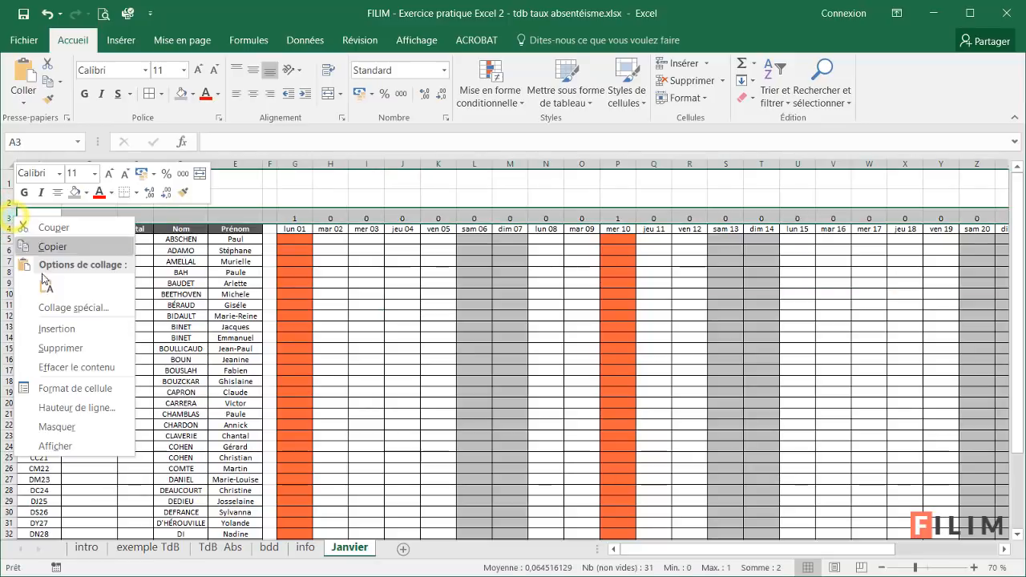
pyautogui.click(81, 425)
pyautogui.click(402, 299)
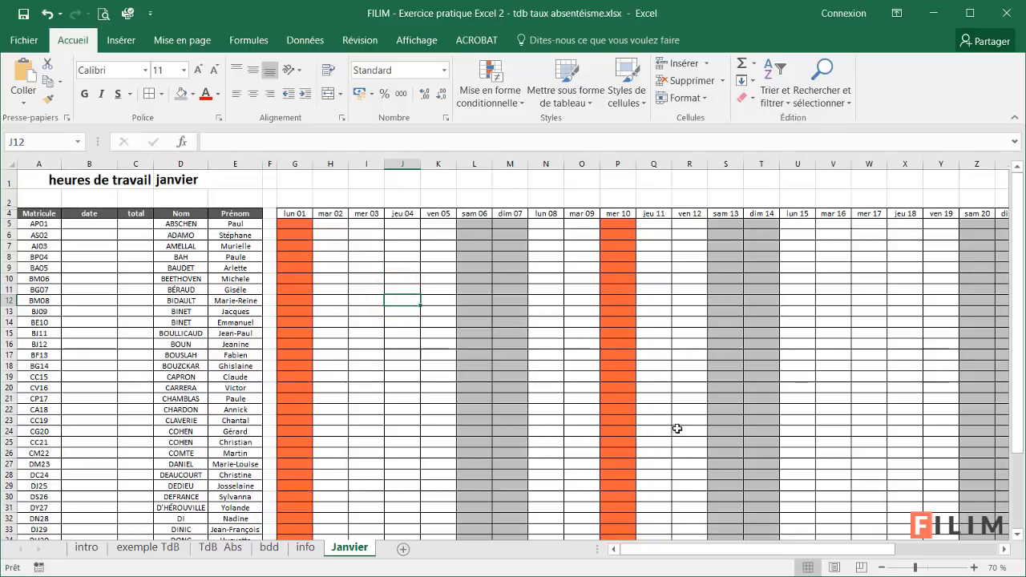
# Enter 7 working hours in cell H5, under mar 02 for the first employee.
pyautogui.moveTo(778, 550); pyautogui.dragTo(728, 552)
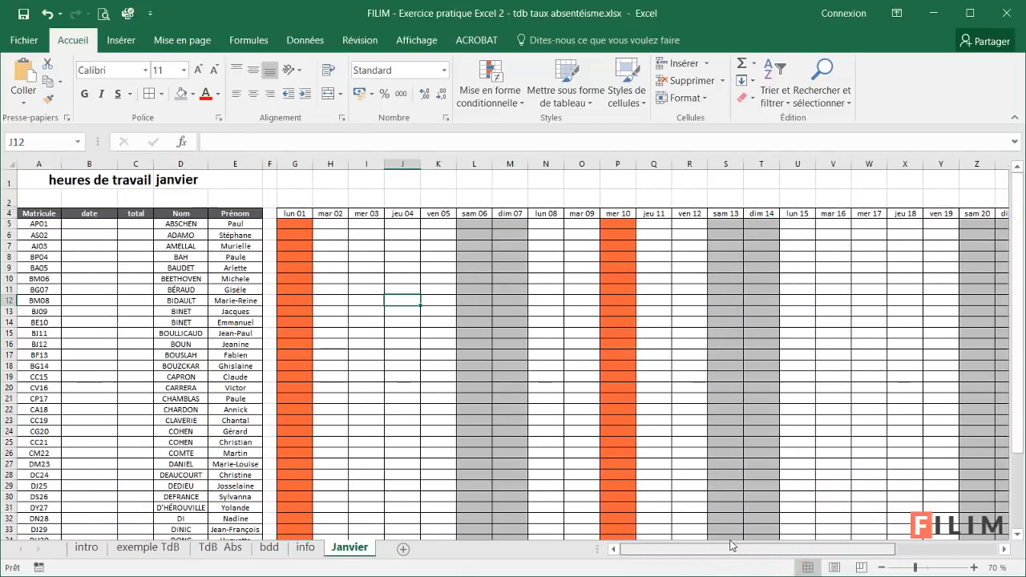
pyautogui.click(338, 228)
pyautogui.write('7')
pyautogui.press('Return')
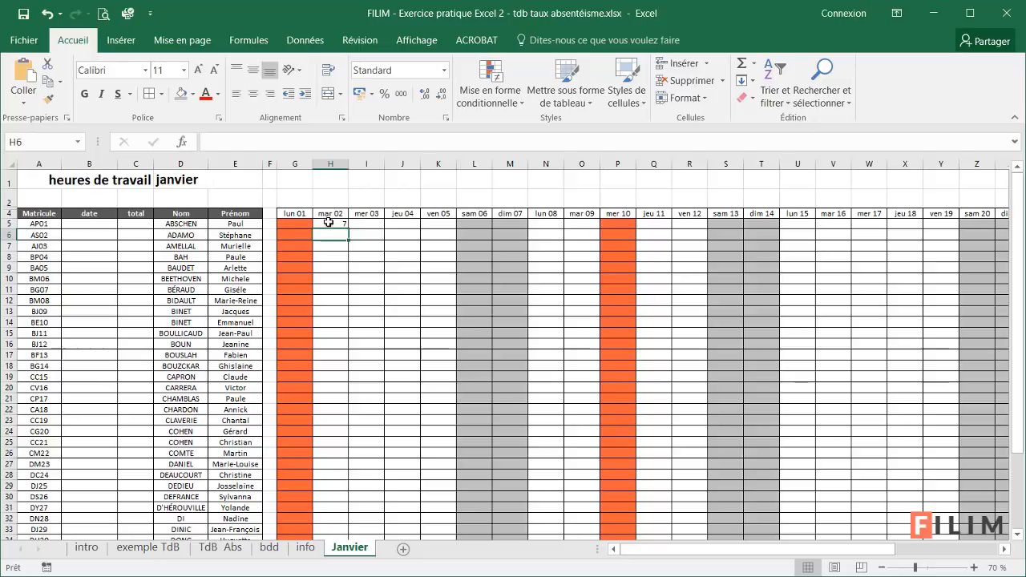
# Format H5 as a centred number with one decimal and copy its formatting across the daily hours grid from G5.
pyautogui.click(329, 223)
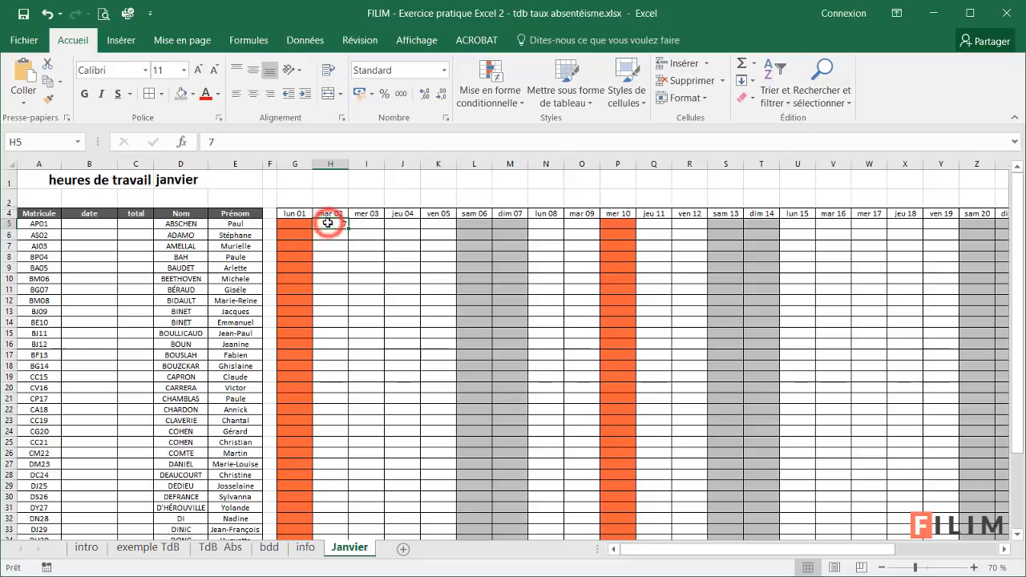
pyautogui.click(425, 96)
pyautogui.click(253, 94)
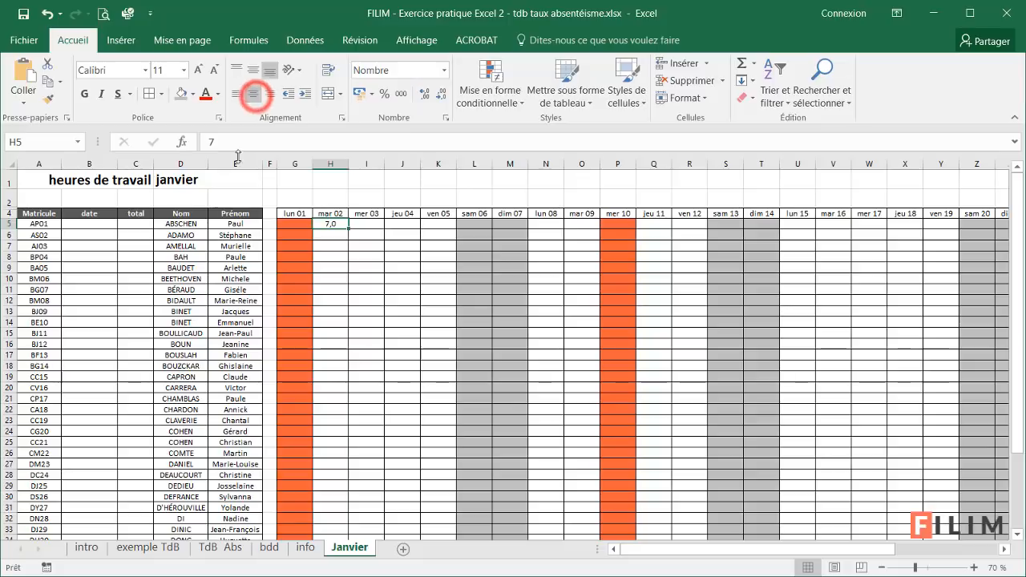
pyautogui.click(48, 102)
pyautogui.moveTo(291, 226)
pyautogui.mouseDown()
pyautogui.moveTo(532, 334)
pyautogui.moveTo(922, 441)
pyautogui.moveTo(898, 513)
pyautogui.moveTo(865, 525)
pyautogui.moveTo(854, 508)
pyautogui.mouseUp()
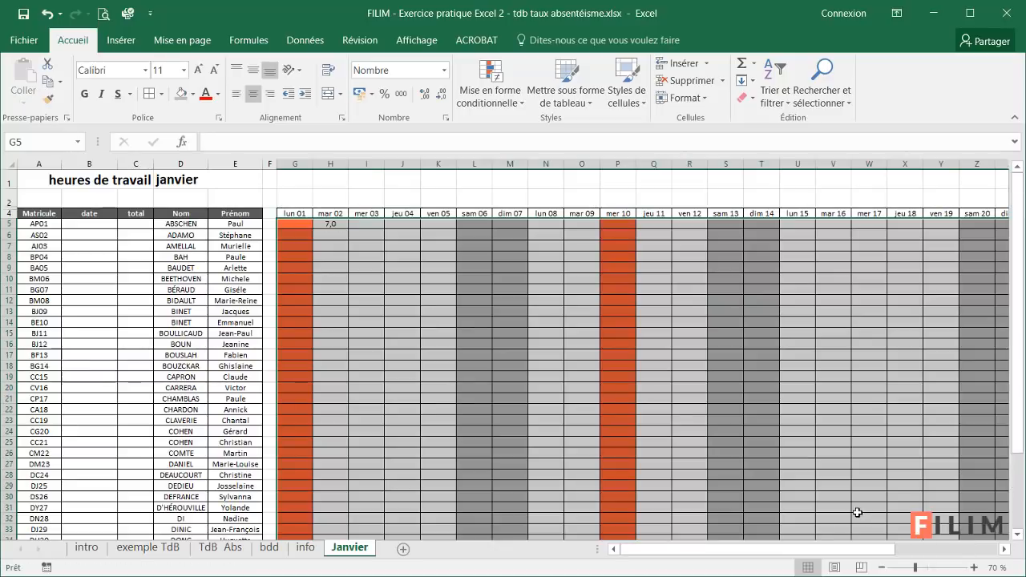
# Enter 7 hours in I5 under mer 03 and extend the value through ven 05 for the first employee.
pyautogui.click(365, 224)
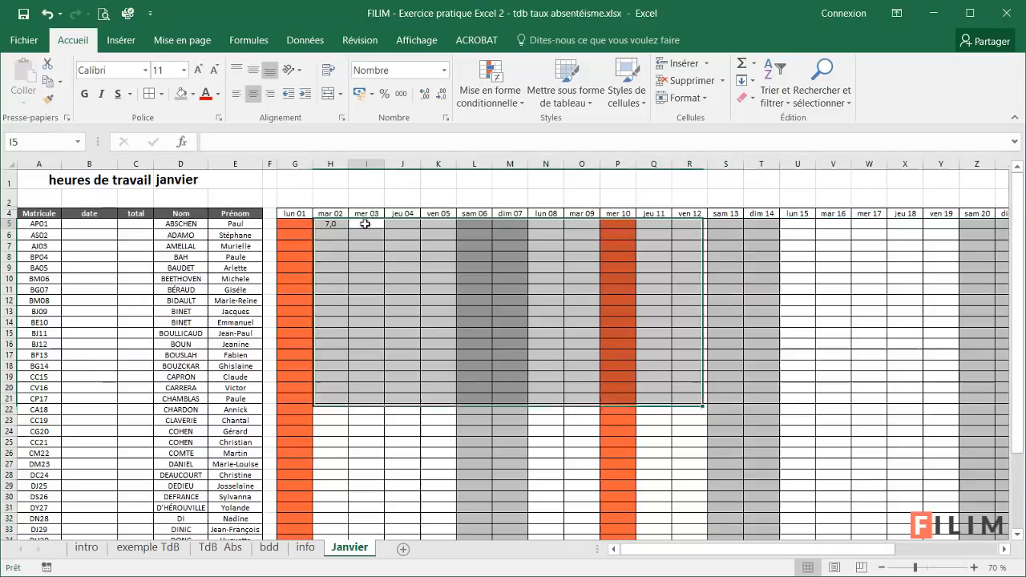
pyautogui.write('7')
pyautogui.press('Return')
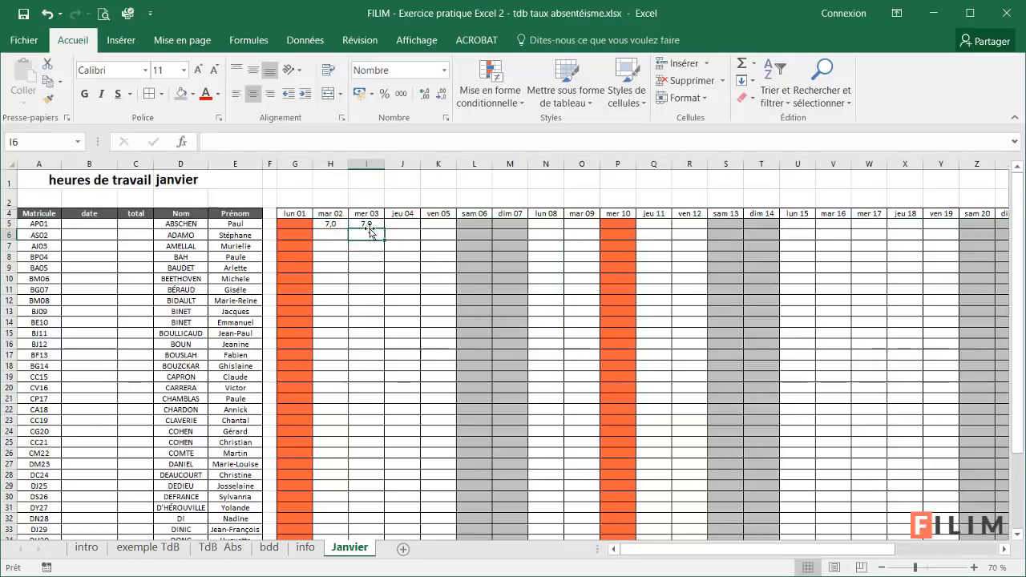
pyautogui.scroll(3, 385, 275)
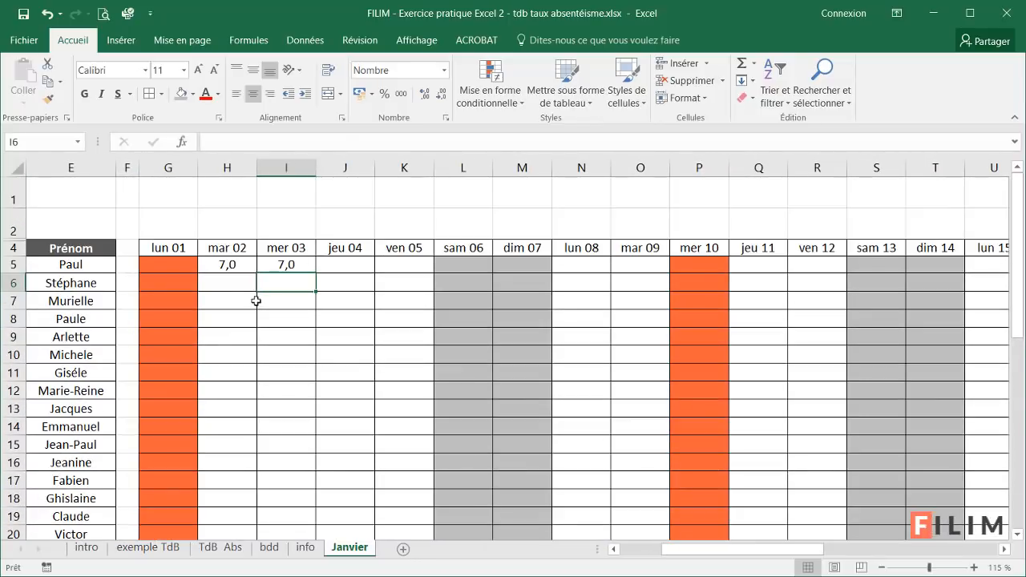
pyautogui.click(294, 268)
pyautogui.moveTo(315, 274); pyautogui.dragTo(415, 305)
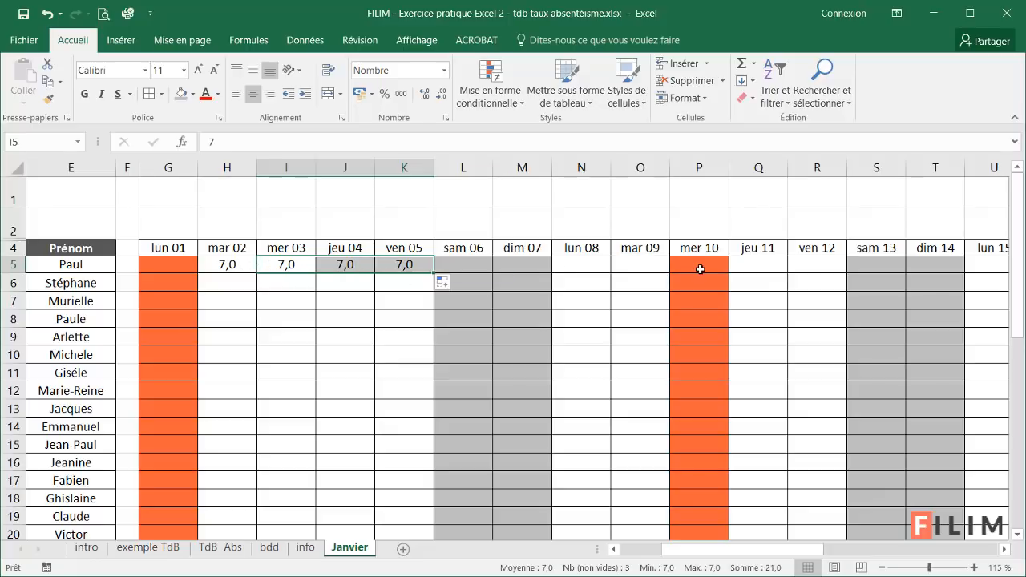
# Clear the 10/01/2018 closure date from the jours fériés et de fermeture table on the info sheet.
pyautogui.moveTo(700, 270); pyautogui.dragTo(707, 300)
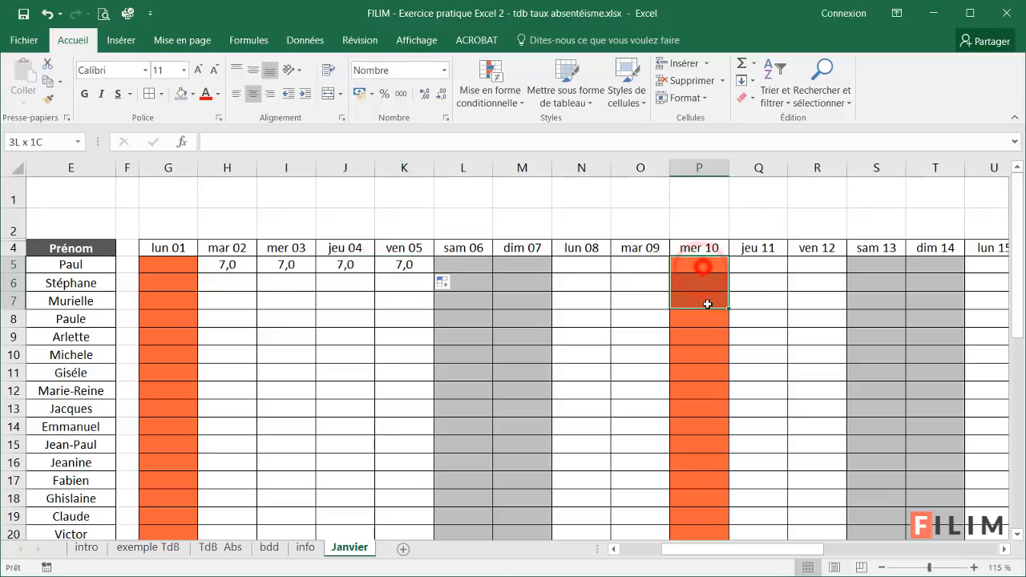
pyautogui.click(269, 547)
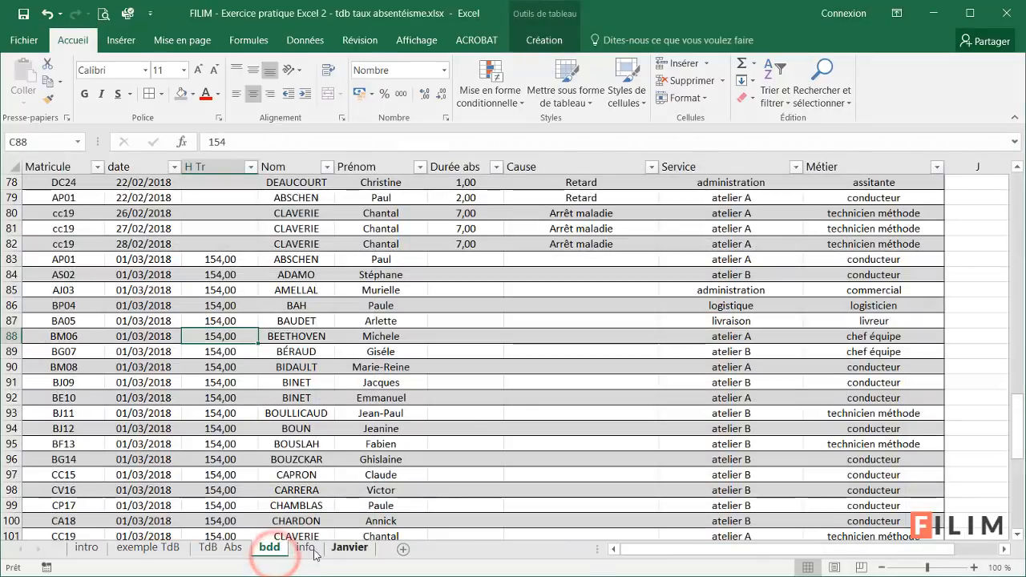
pyautogui.click(304, 548)
pyautogui.moveTo(763, 401); pyautogui.dragTo(761, 384)
pyautogui.click(761, 351)
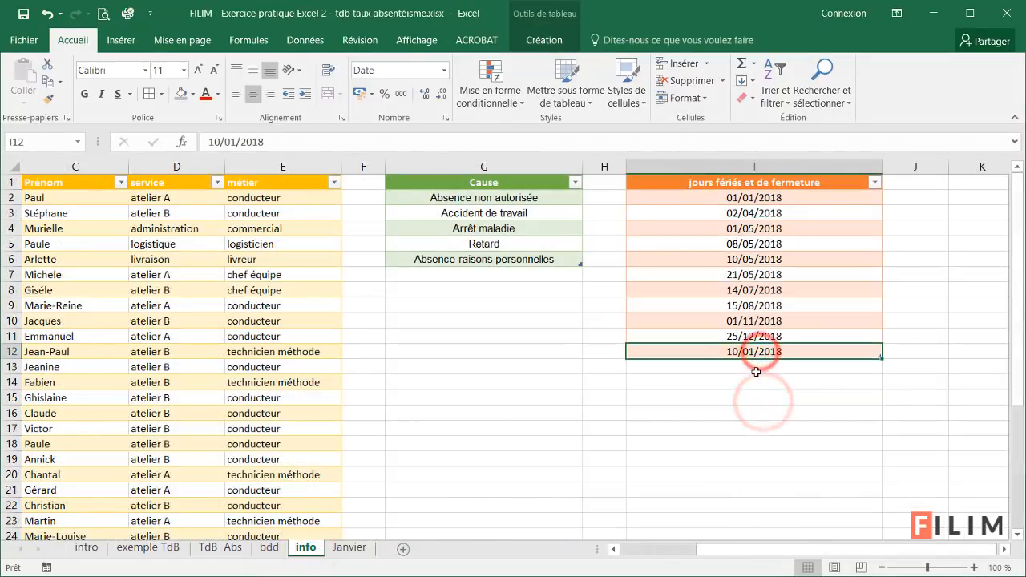
pyautogui.press('Delete')
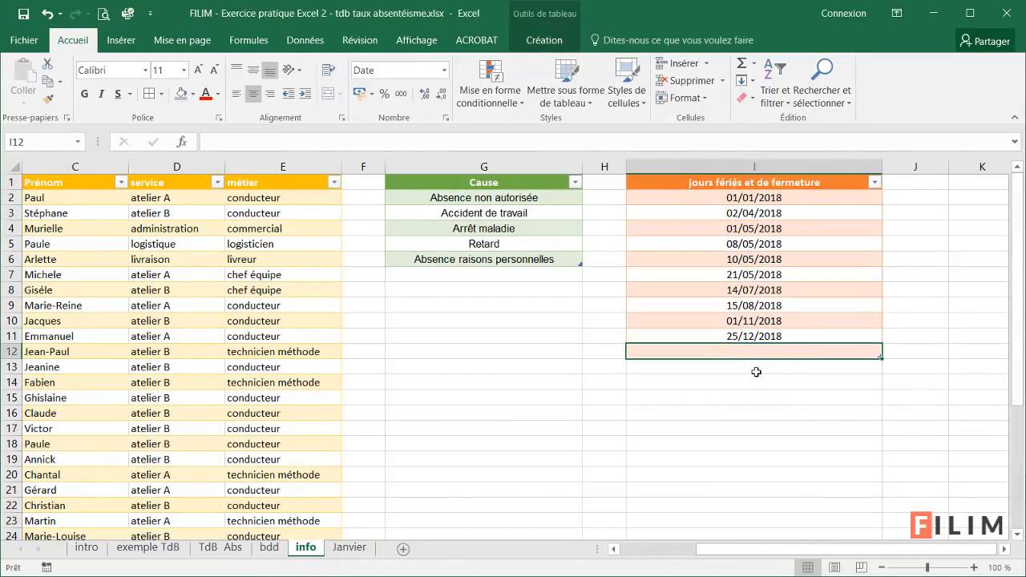
pyautogui.click(756, 371)
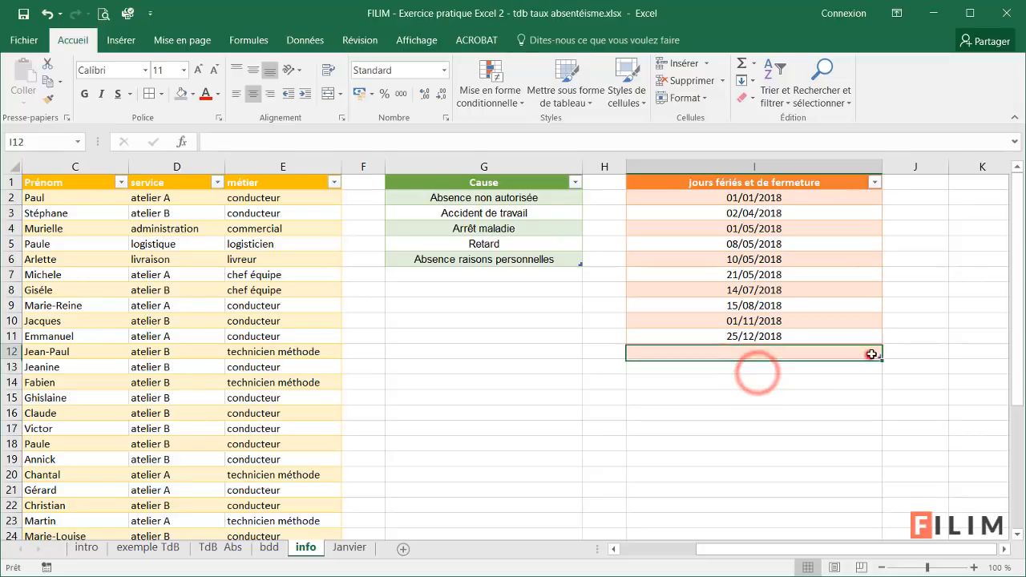
# Shrink the jours fériés et de fermeture table so that it ends at row 11, with the 25/12/2018 date.
pyautogui.moveTo(881, 357); pyautogui.dragTo(885, 330)
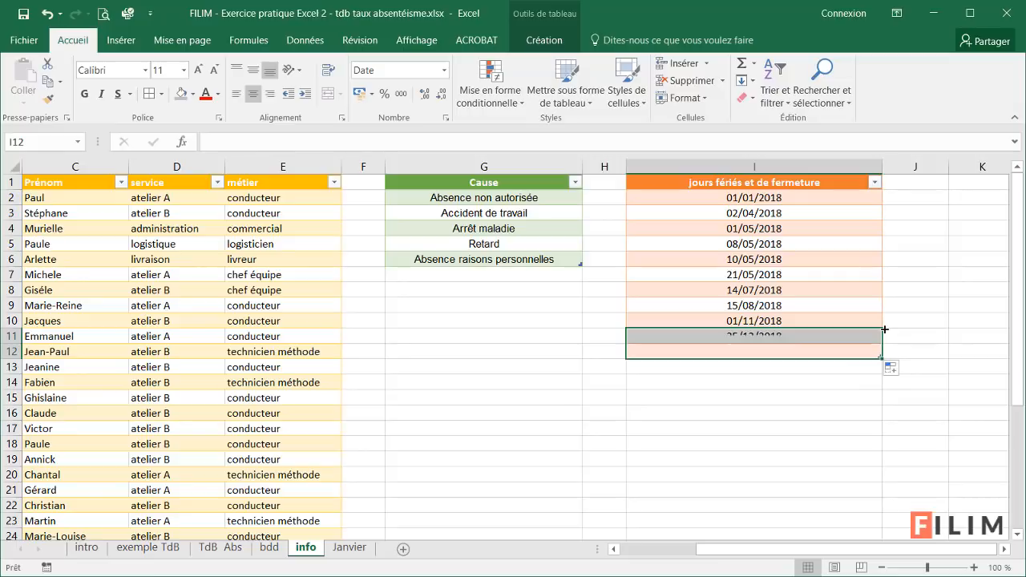
pyautogui.click(844, 387)
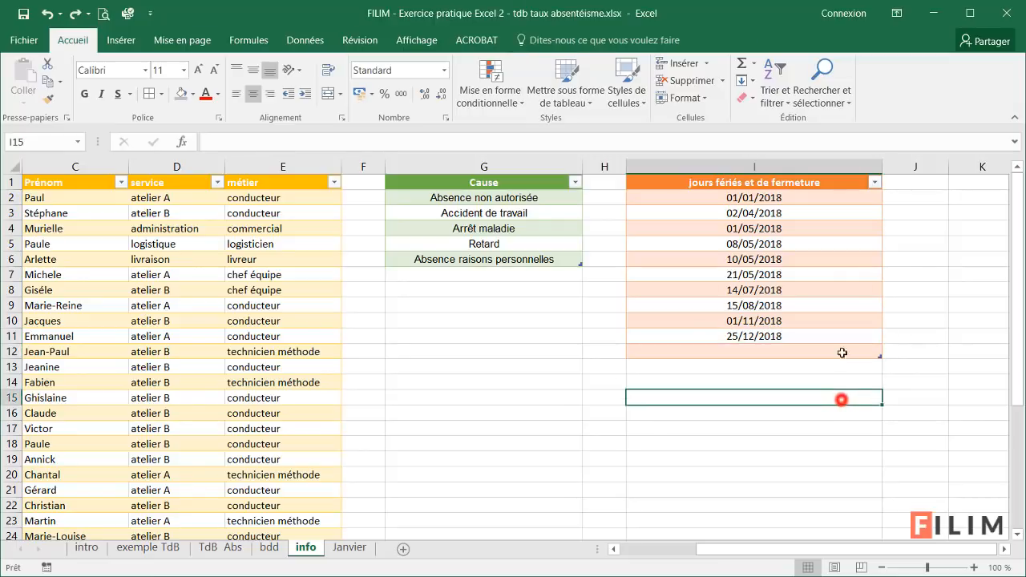
pyautogui.click(845, 321)
pyautogui.moveTo(880, 357); pyautogui.dragTo(879, 340)
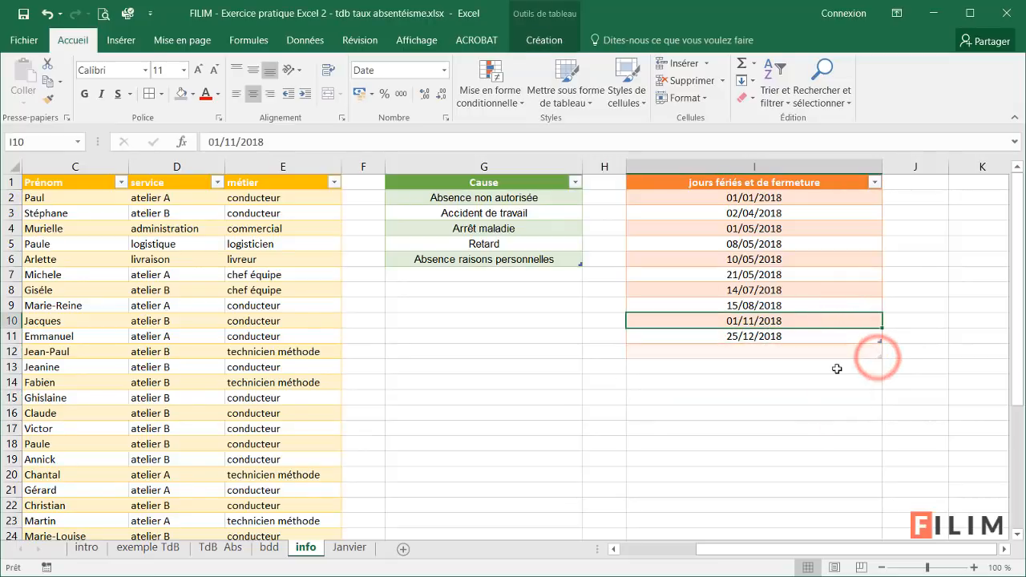
pyautogui.click(851, 365)
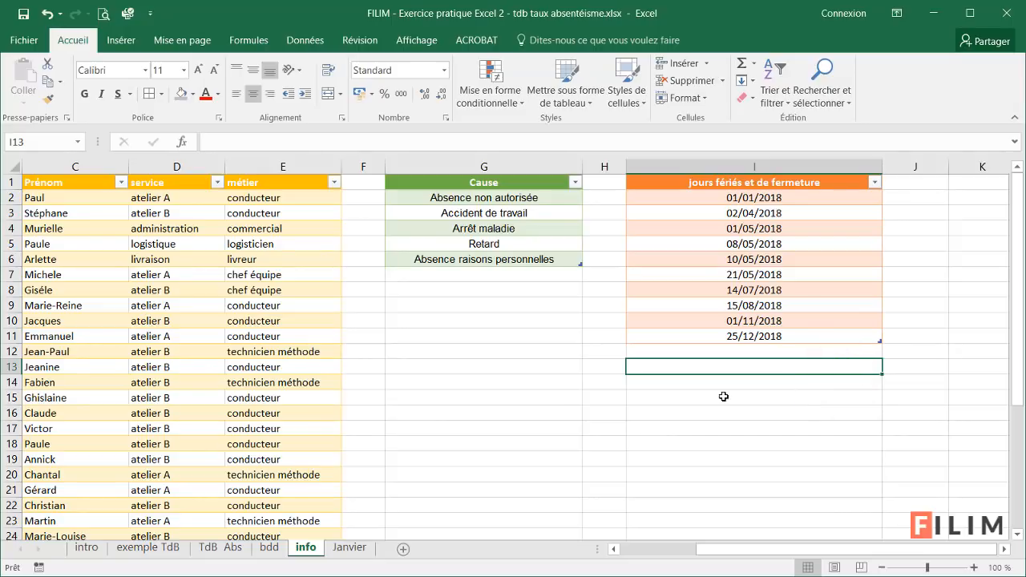
pyautogui.click(698, 401)
# On Janvier, copy the H5:K5 hours to N5:Q5 and enter 7 in R5 to complete the week of lun 08.
pyautogui.click(357, 548)
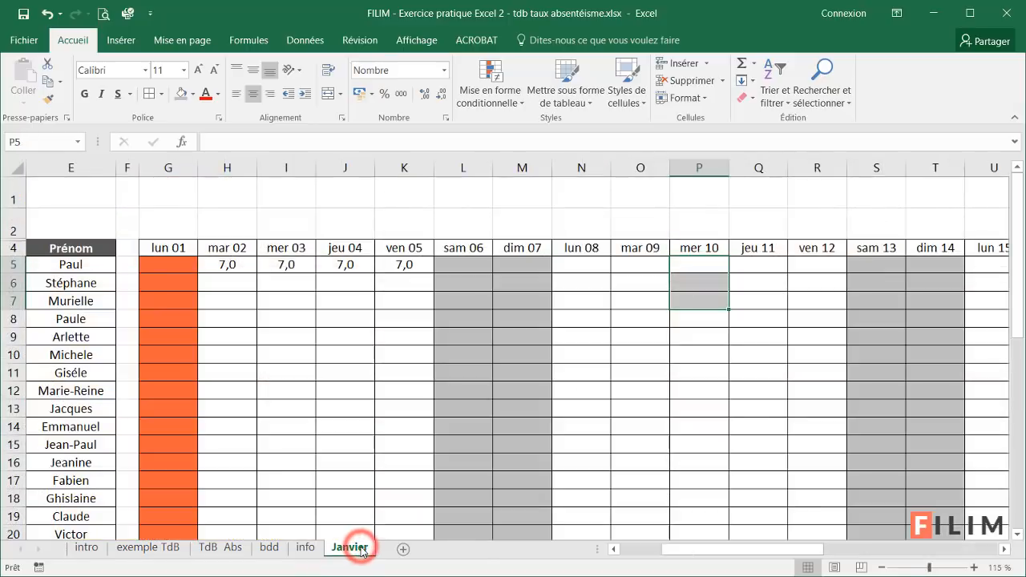
pyautogui.moveTo(234, 264); pyautogui.dragTo(399, 267)
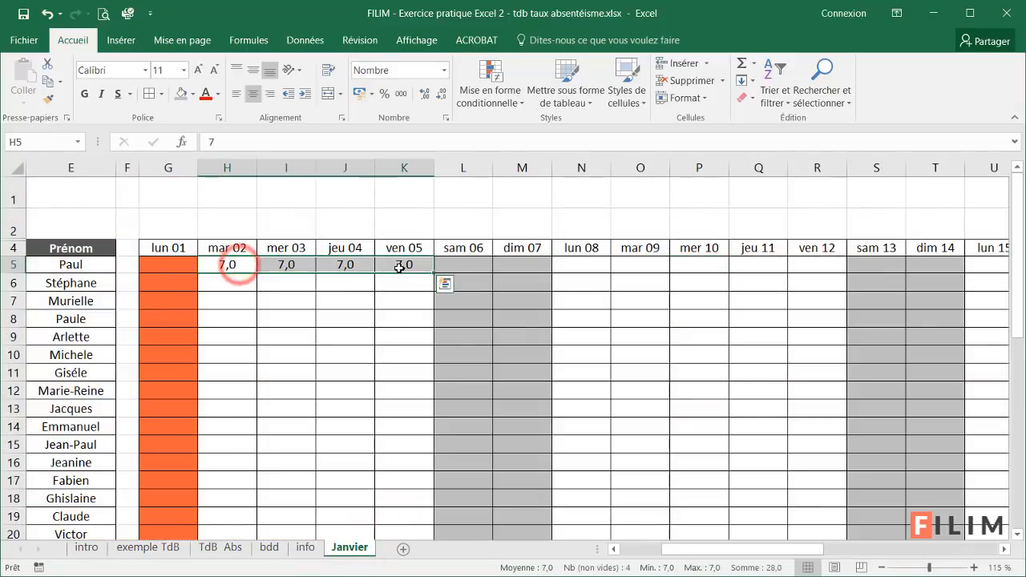
pyautogui.hotkey('ctrl', 'c')
pyautogui.click(584, 264)
pyautogui.hotkey('ctrl', 'v')
pyautogui.click(807, 264)
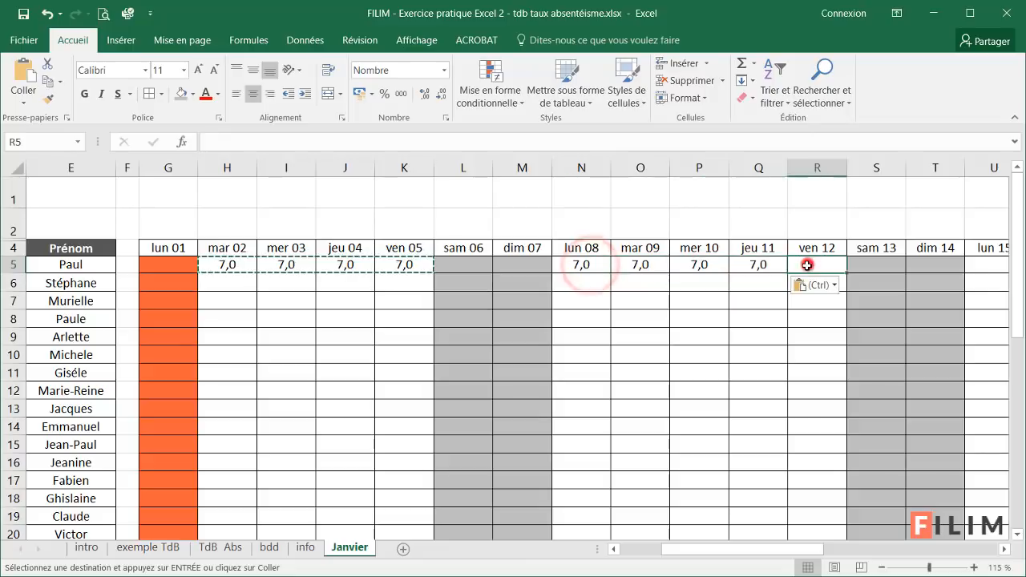
pyautogui.press('Return')
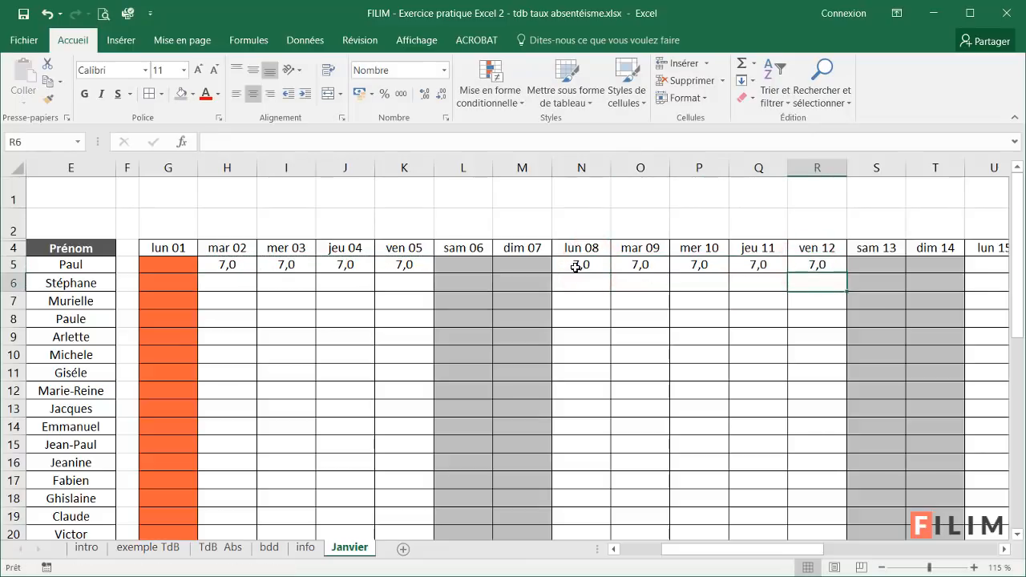
# Copy the full week of hours in N5:R5 to the weeks starting lun 15 (U5) and lun 22 (AB5).
pyautogui.moveTo(576, 265); pyautogui.dragTo(794, 271)
pyautogui.hotkey('ctrl', 'c')
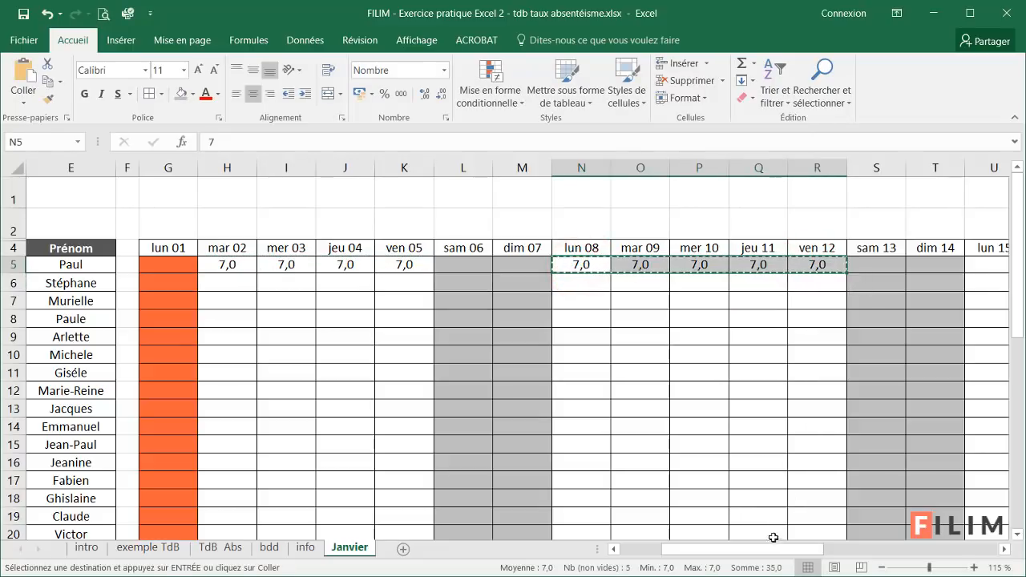
pyautogui.moveTo(771, 549); pyautogui.dragTo(769, 545)
pyautogui.click(419, 270)
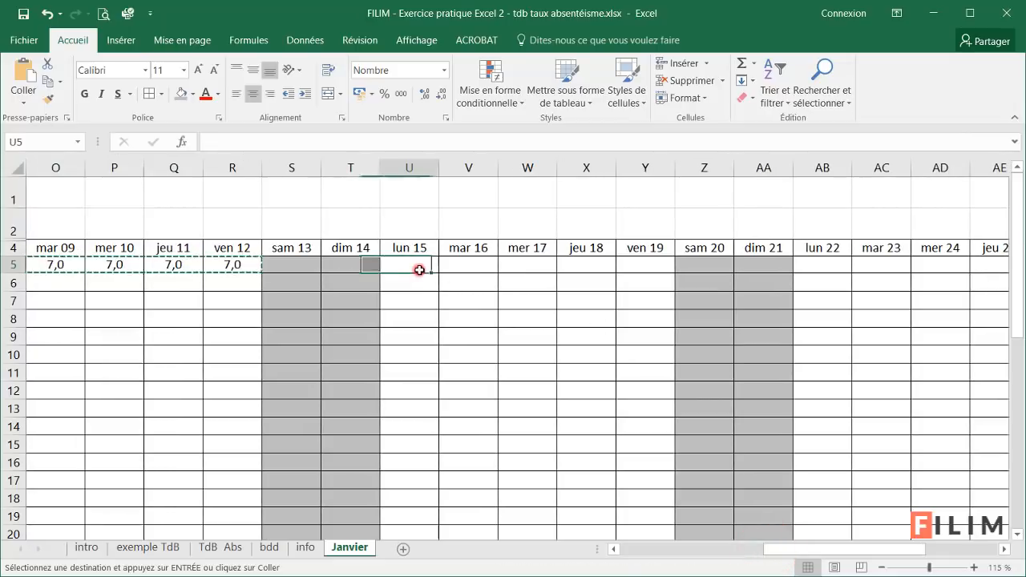
pyautogui.hotkey('ctrl', 'v')
pyautogui.click(820, 265)
pyautogui.hotkey('ctrl', 'v')
# Copy the three days of hours in AB5:AD5 to lun 29 through mer 31, starting at AI5.
pyautogui.keyDown('ctrl'); pyautogui.scroll(-2, 806, 432); pyautogui.keyUp('ctrl')
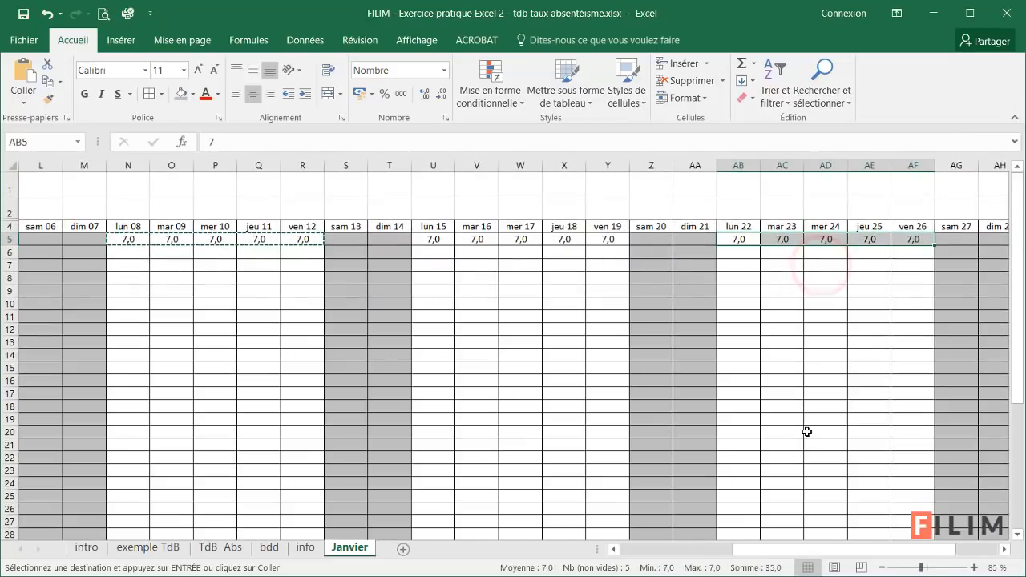
pyautogui.keyDown('ctrl'); pyautogui.scroll(-2, 806, 432); pyautogui.keyUp('ctrl')
pyautogui.moveTo(762, 549); pyautogui.dragTo(897, 548)
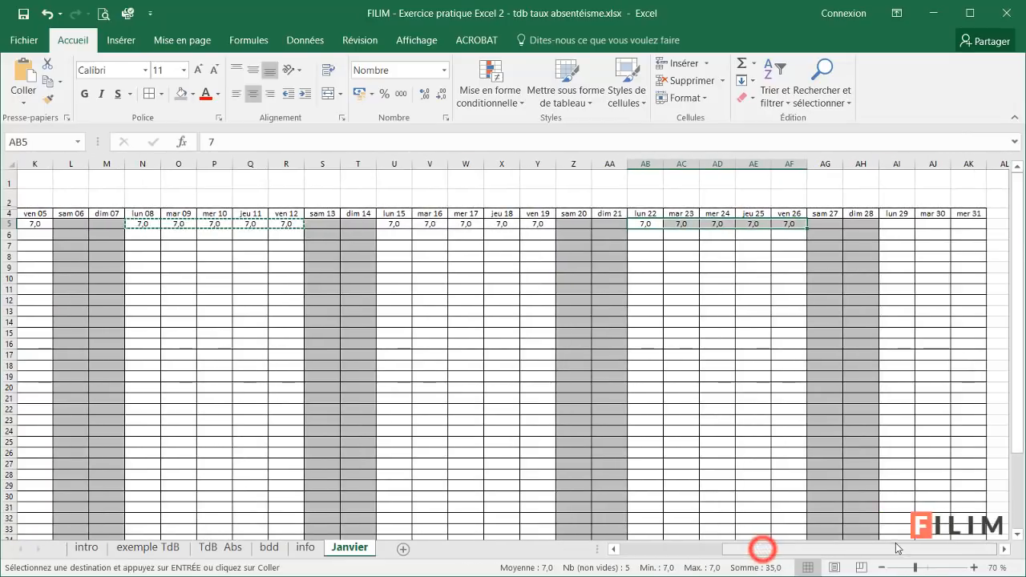
pyautogui.moveTo(645, 224); pyautogui.dragTo(713, 224)
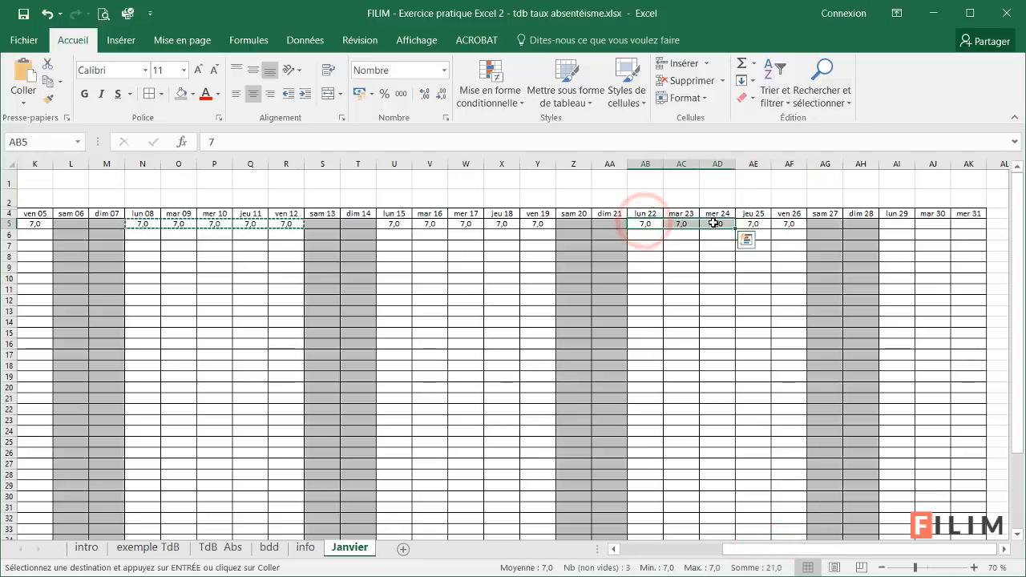
pyautogui.hotkey('ctrl', 'c')
pyautogui.click(896, 223)
pyautogui.hotkey('ctrl', 'v')
pyautogui.click(932, 301)
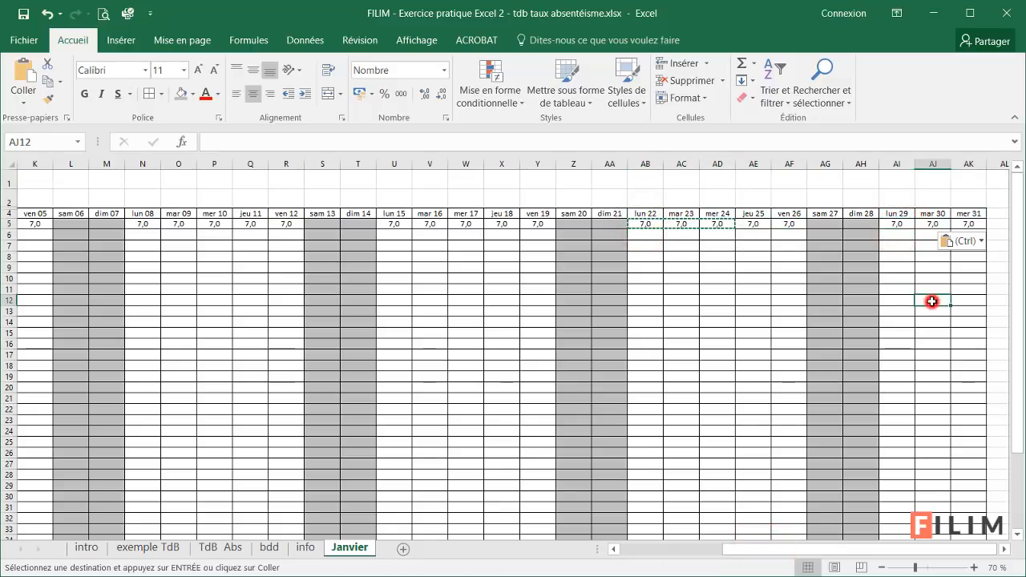
# Fill the first employee's hours from H5:AK5 down to row 38 for all employees.
pyautogui.keyDown('ctrl'); pyautogui.scroll(-1, 167, 240); pyautogui.keyUp('ctrl')
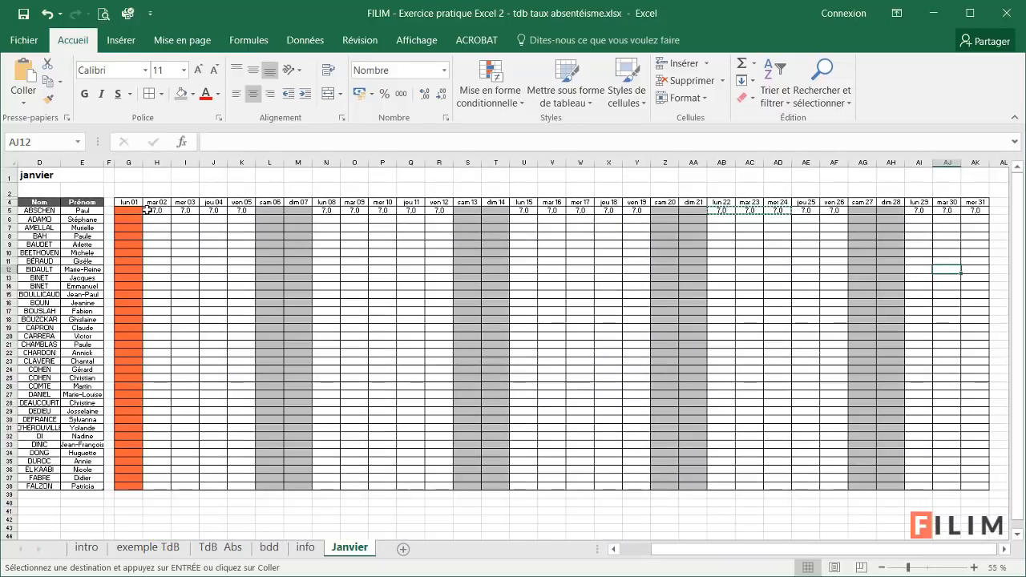
pyautogui.moveTo(151, 210); pyautogui.dragTo(966, 490)
pyautogui.moveTo(104, 161); pyautogui.dragTo(117, 161)
pyautogui.click(393, 288)
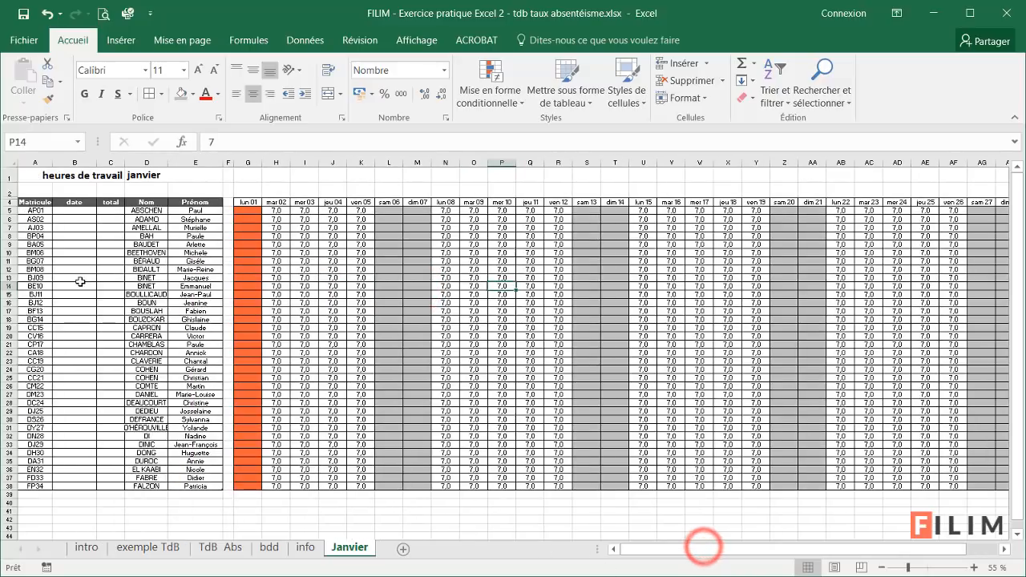
# Total each employee's January hours in the total column with =SOMME(G5:AK5) in C5, and check the formulas in the rows below.
pyautogui.scroll(4, 80, 300)
pyautogui.moveTo(697, 549); pyautogui.dragTo(626, 549)
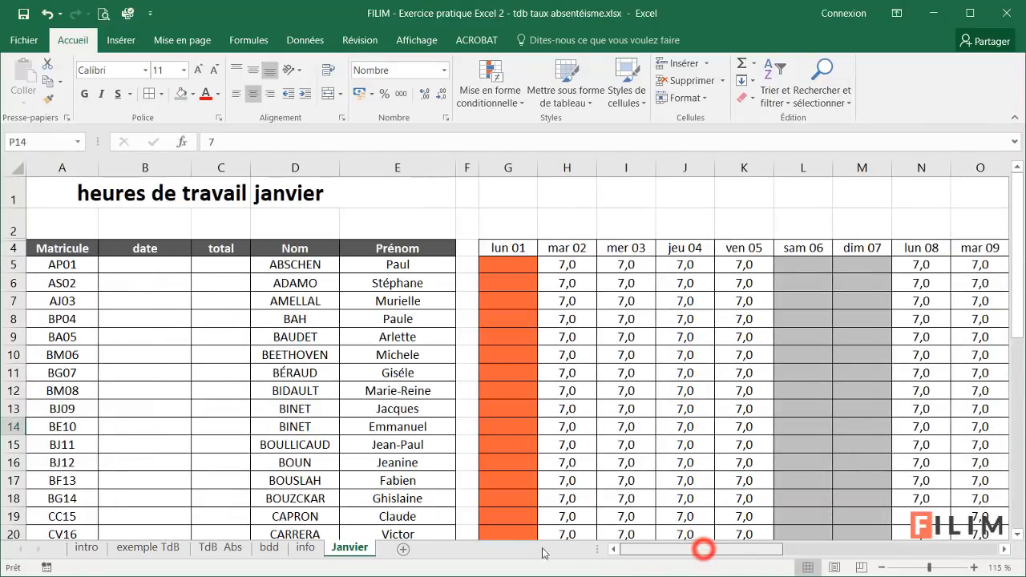
pyautogui.click(218, 261)
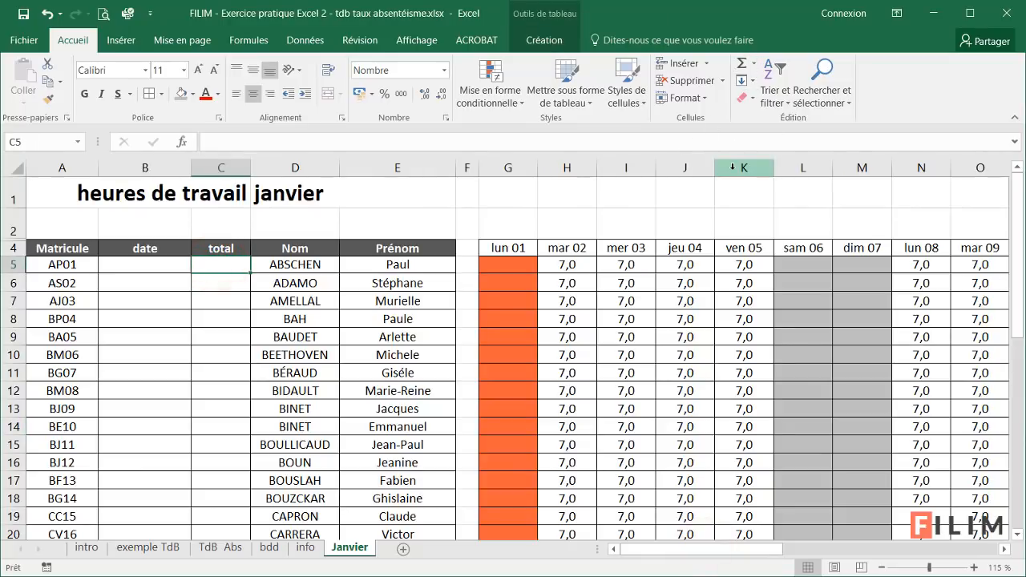
pyautogui.hotkey('alt', '=')
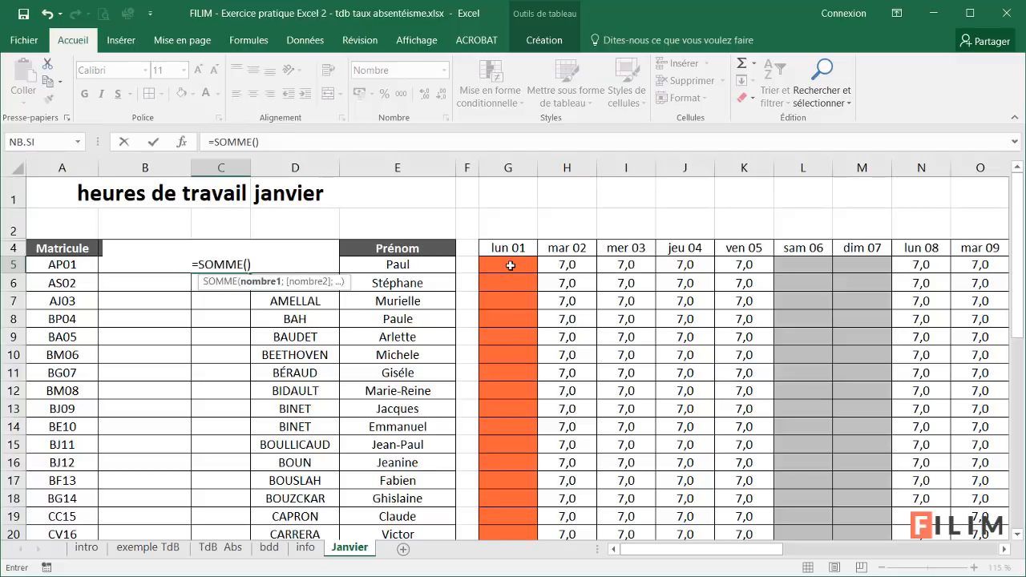
pyautogui.moveTo(511, 265); pyautogui.dragTo(929, 289)
pyautogui.moveTo(914, 277)
pyautogui.mouseDown()
pyautogui.moveTo(924, 257)
pyautogui.moveTo(900, 268)
pyautogui.mouseUp()
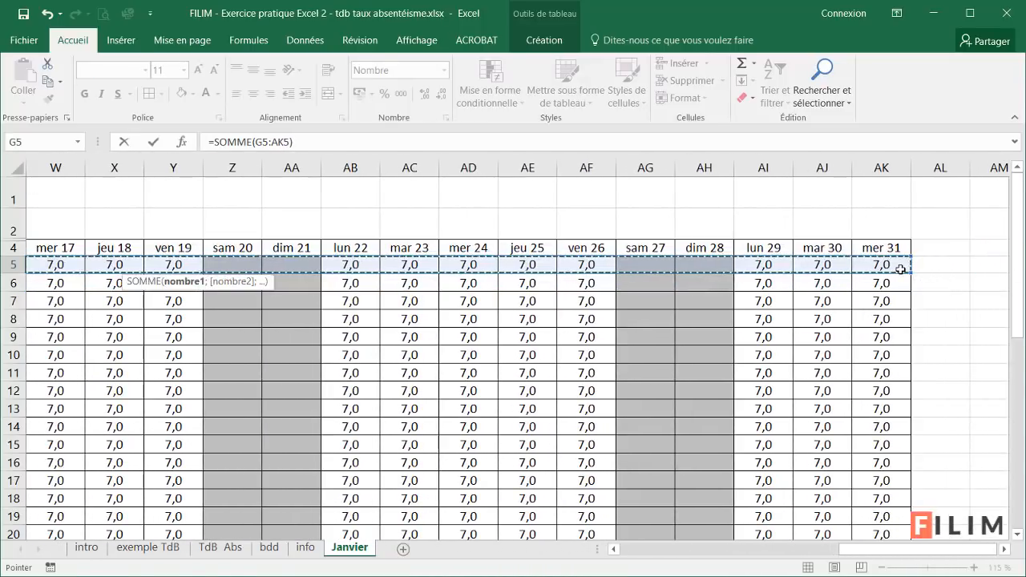
pyautogui.press('Return')
pyautogui.moveTo(785, 551); pyautogui.dragTo(765, 552)
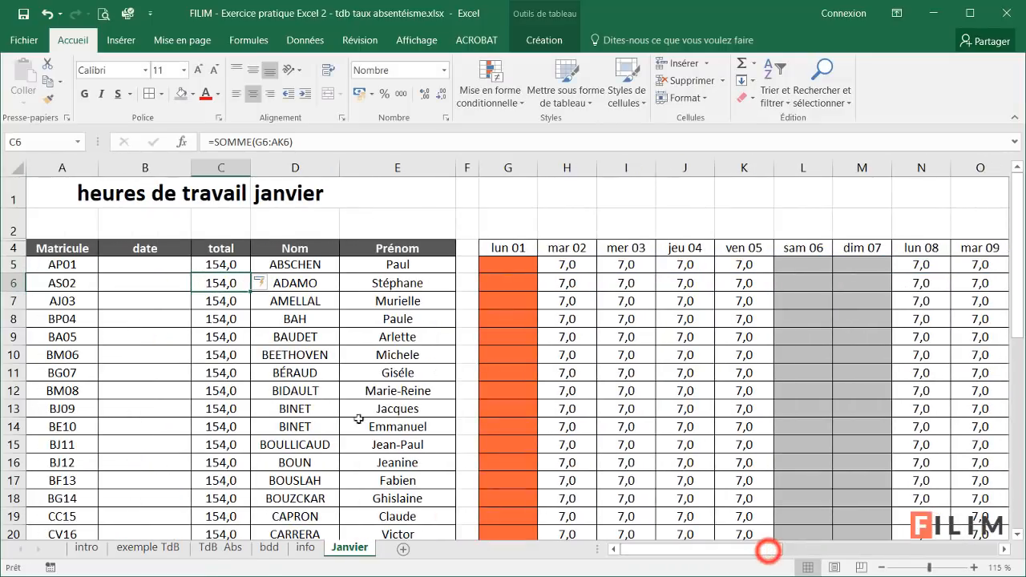
pyautogui.click(224, 335)
pyautogui.click(221, 372)
pyautogui.click(218, 408)
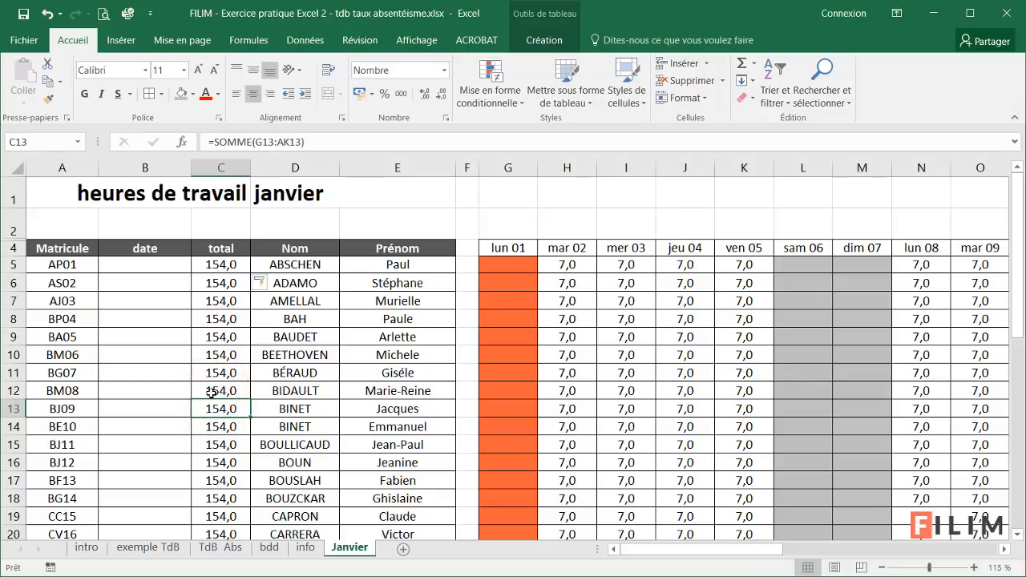
# Check how the January rows of the bdd sheet record the date, for the empty date column on Janvier.
pyautogui.click(139, 270)
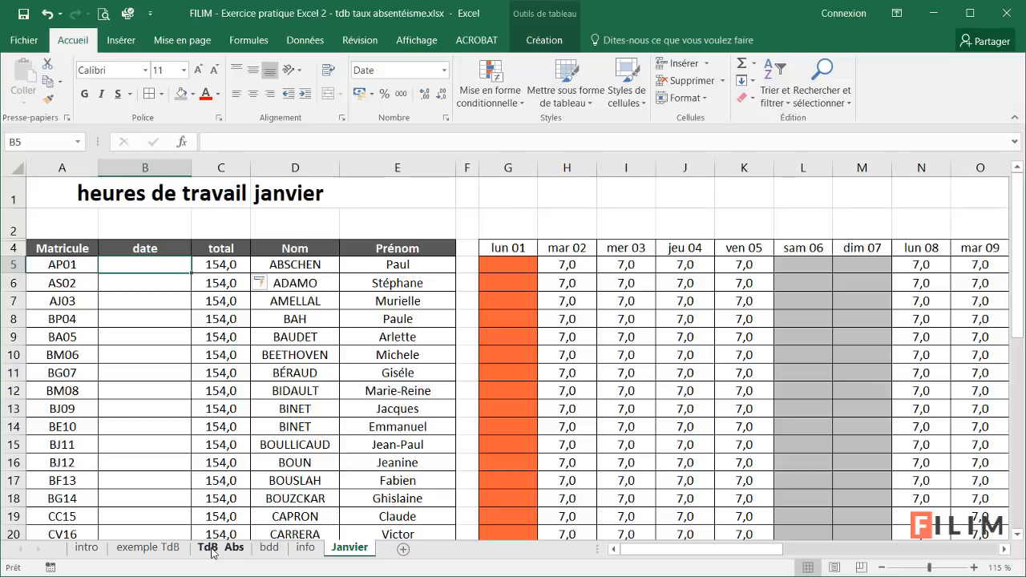
pyautogui.click(272, 550)
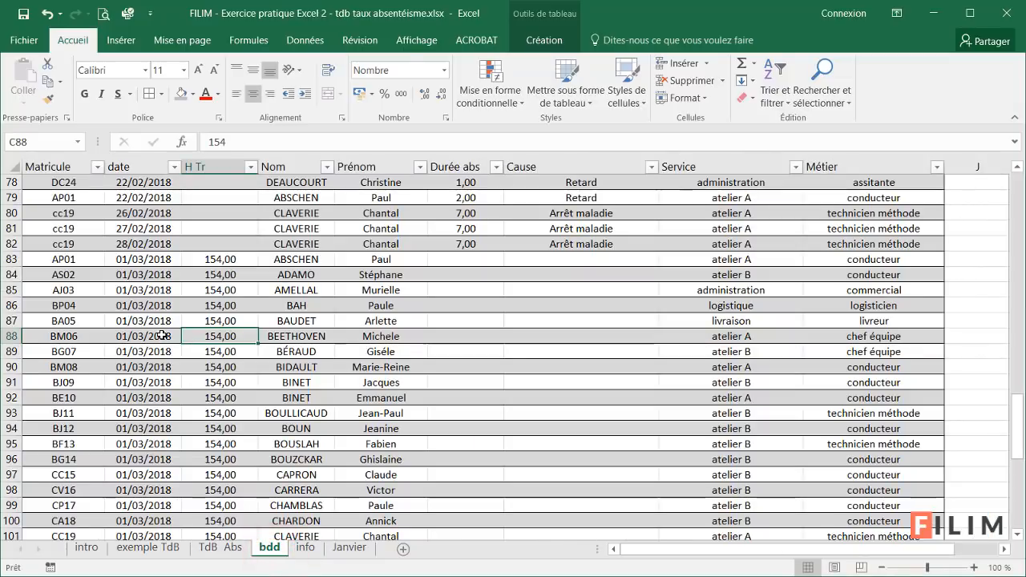
pyautogui.scroll(20, 153, 371)
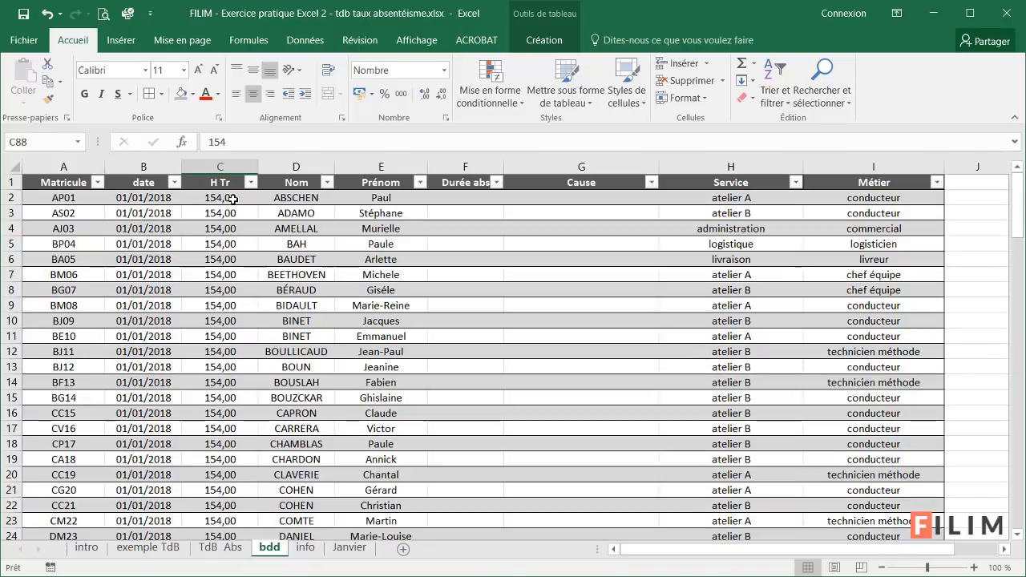
# Compare the H Tr and date columns of the bdd sheet with the Matricule, date and total columns of the Janvier sheet.
pyautogui.moveTo(235, 197); pyautogui.dragTo(240, 439)
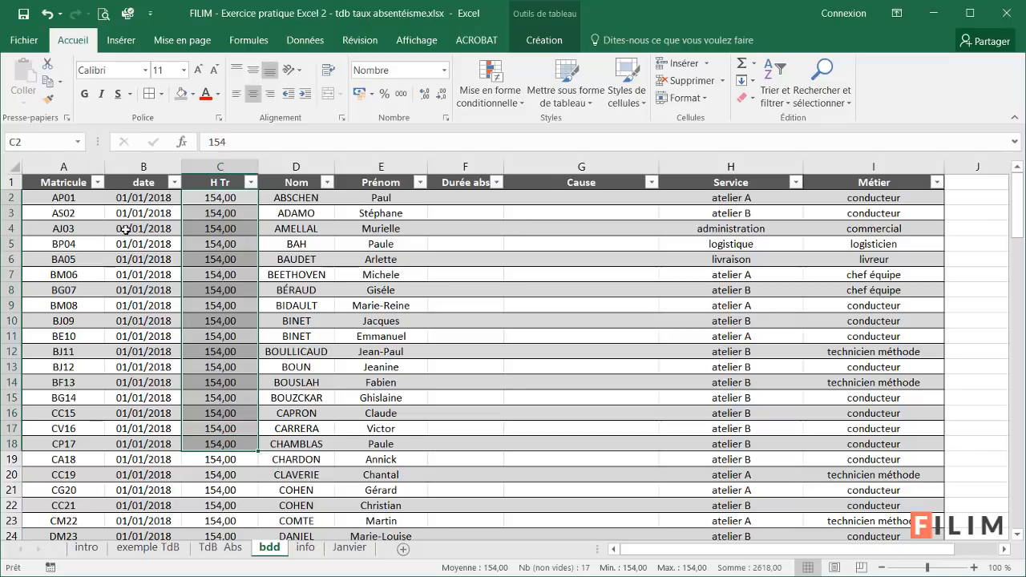
pyautogui.moveTo(125, 200); pyautogui.dragTo(142, 434)
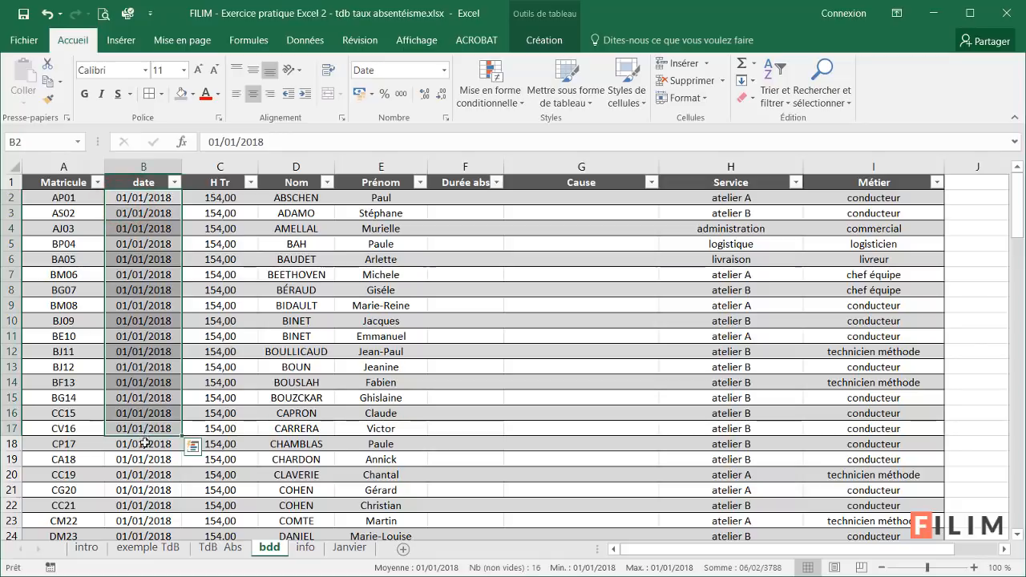
pyautogui.click(349, 547)
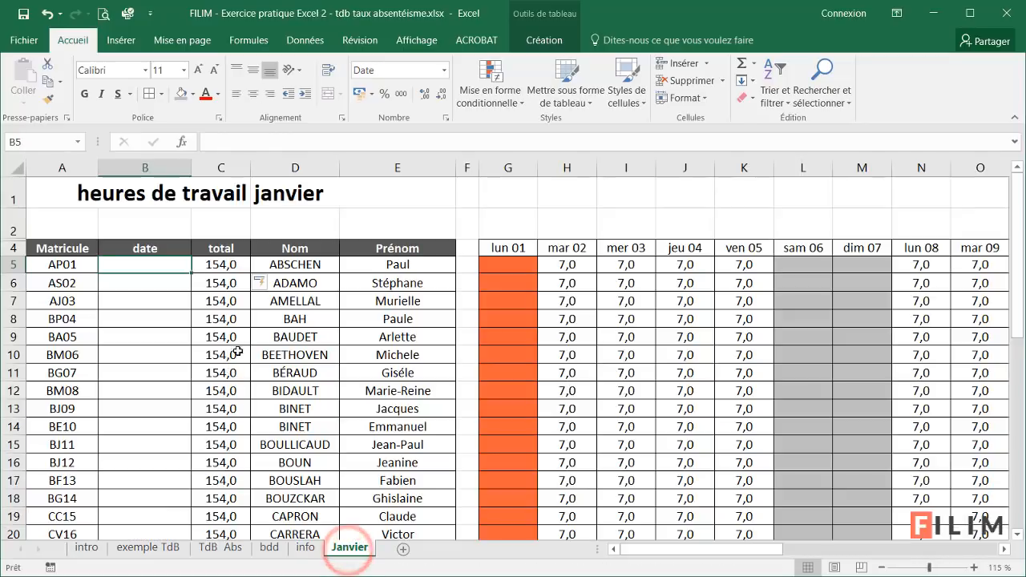
pyautogui.moveTo(50, 267); pyautogui.dragTo(217, 502)
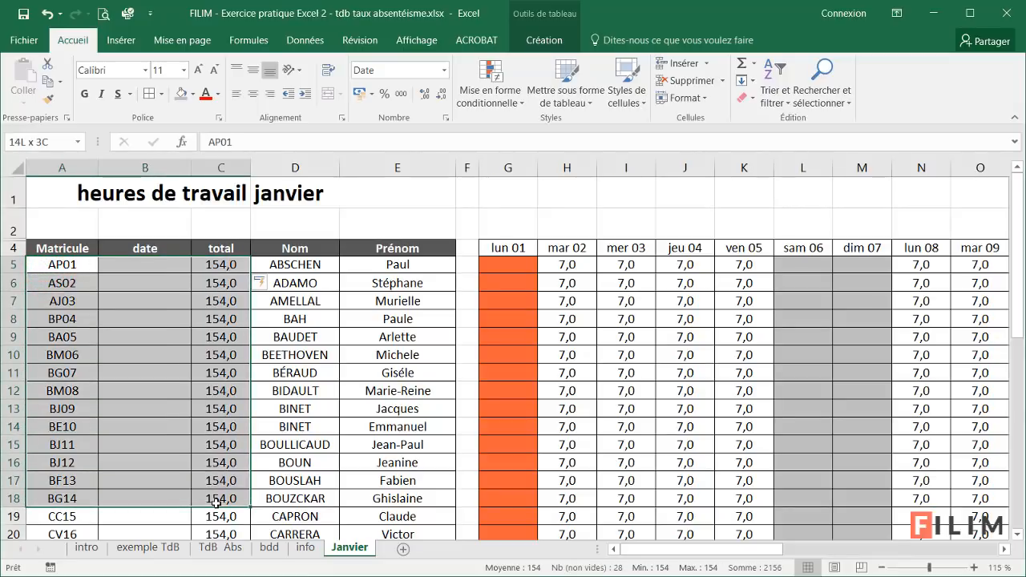
pyautogui.moveTo(217, 505); pyautogui.dragTo(216, 530)
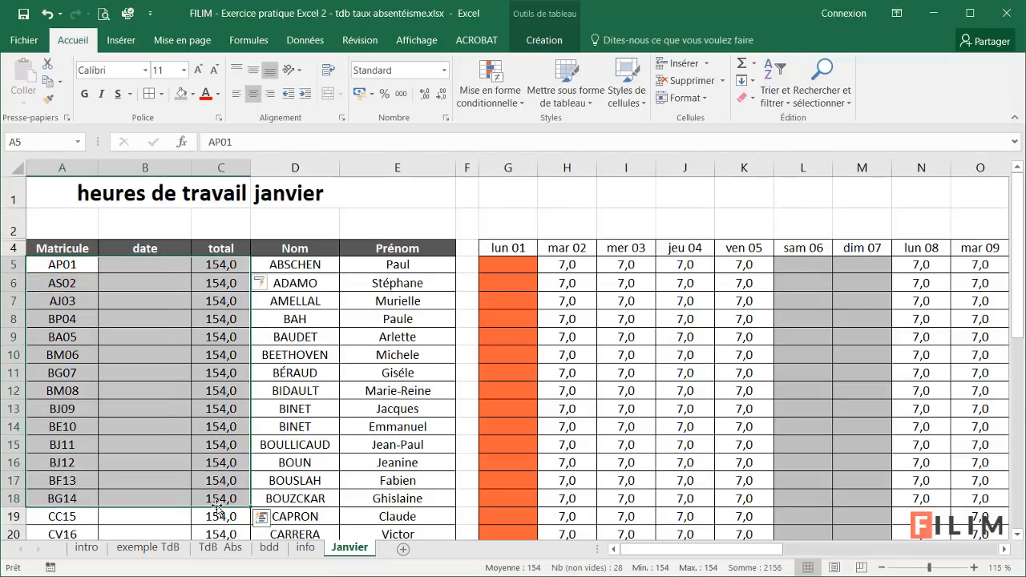
pyautogui.click(268, 547)
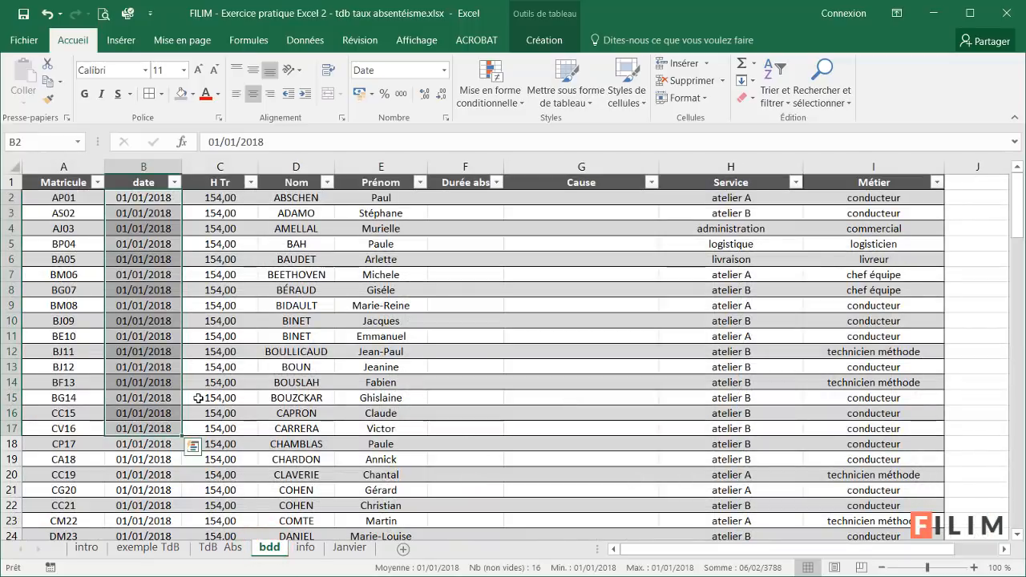
pyautogui.click(308, 548)
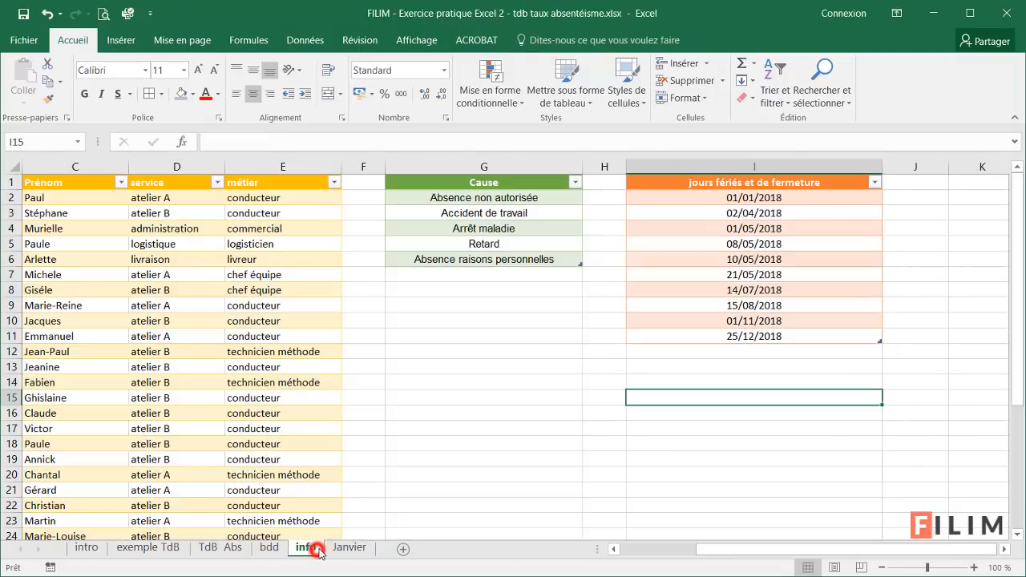
# On the Janvier sheet, fill the date column with a formula starting at B5 that refers to the month cell, =D1.
pyautogui.click(345, 549)
pyautogui.click(160, 258)
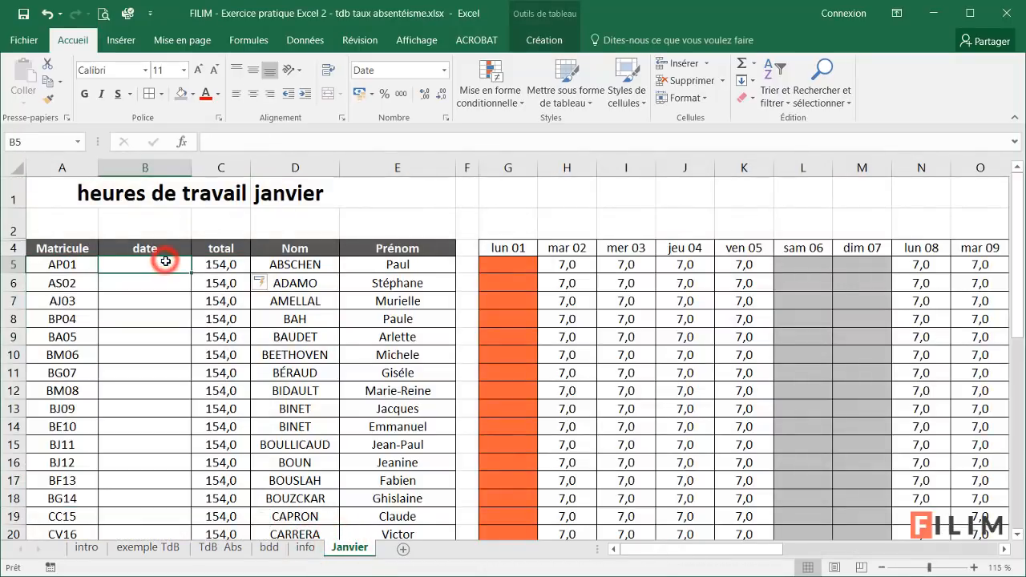
pyautogui.moveTo(169, 268); pyautogui.dragTo(180, 497)
pyautogui.click(161, 268)
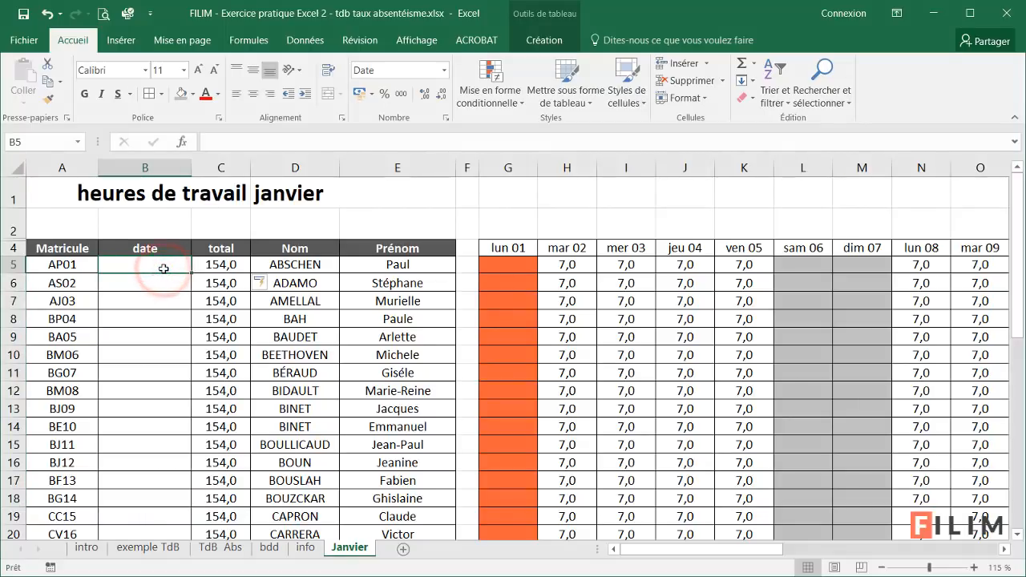
pyautogui.write('=')
pyautogui.click(313, 197)
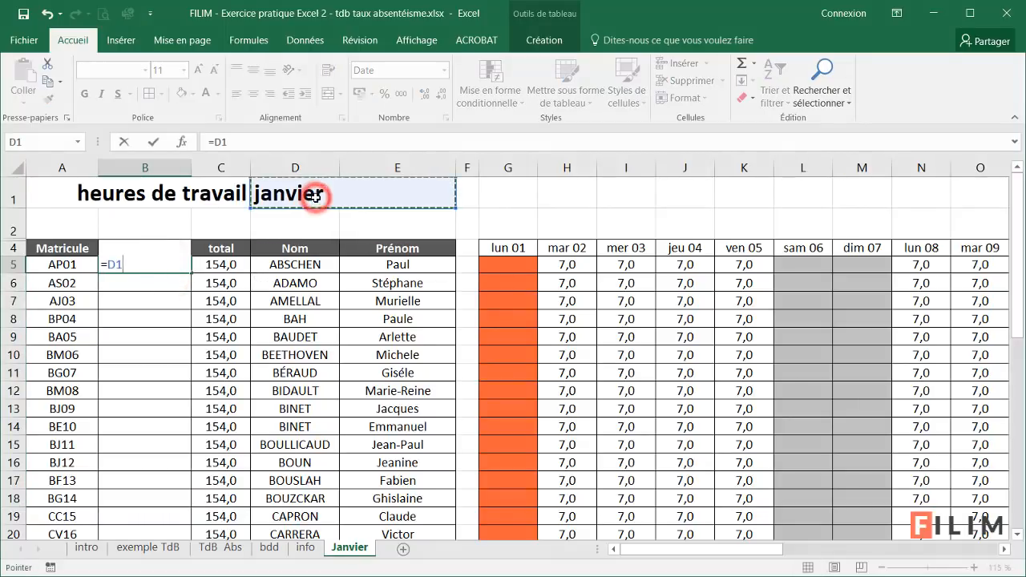
pyautogui.press('Return')
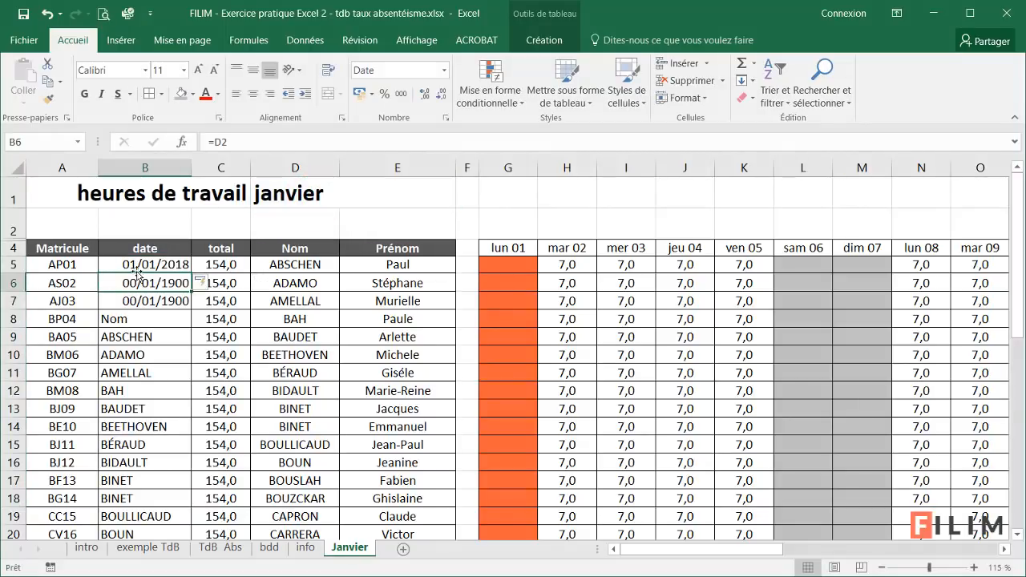
# Make the month reference in the date column's formula absolute (=$D$1) and save the workbook.
pyautogui.click(139, 265)
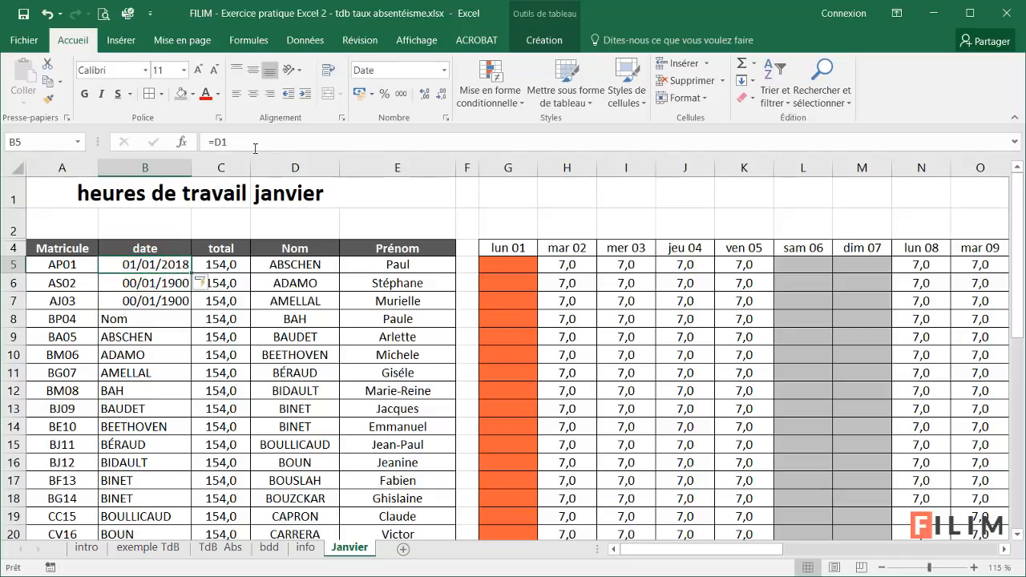
pyautogui.click(255, 144)
pyautogui.press('F4')
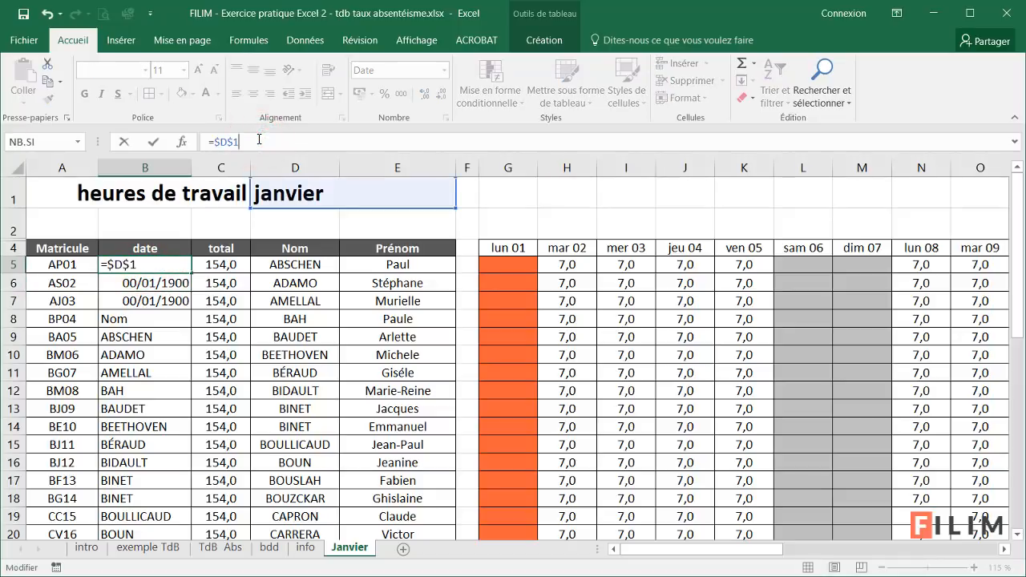
pyautogui.press('Return')
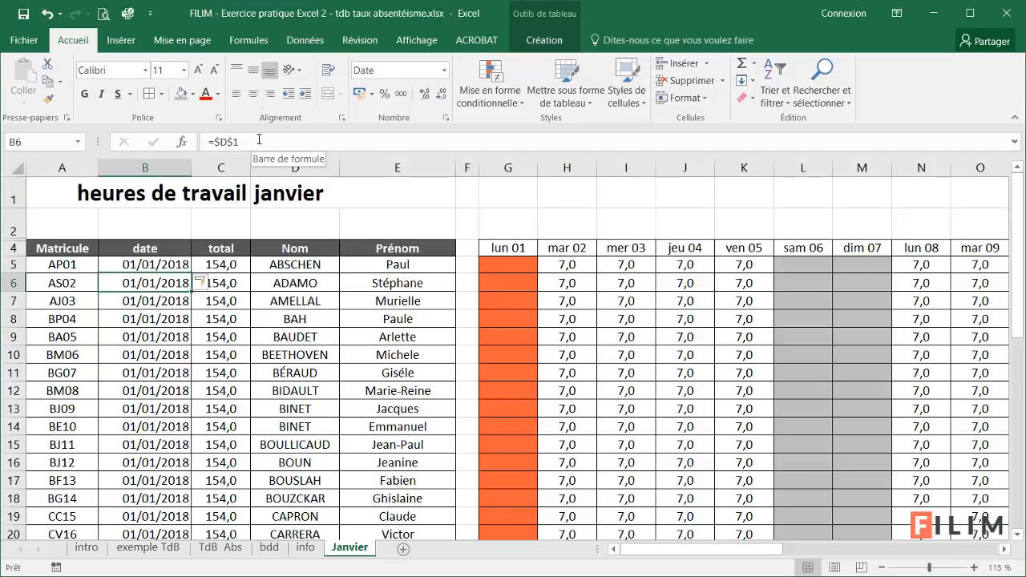
pyautogui.click(150, 262)
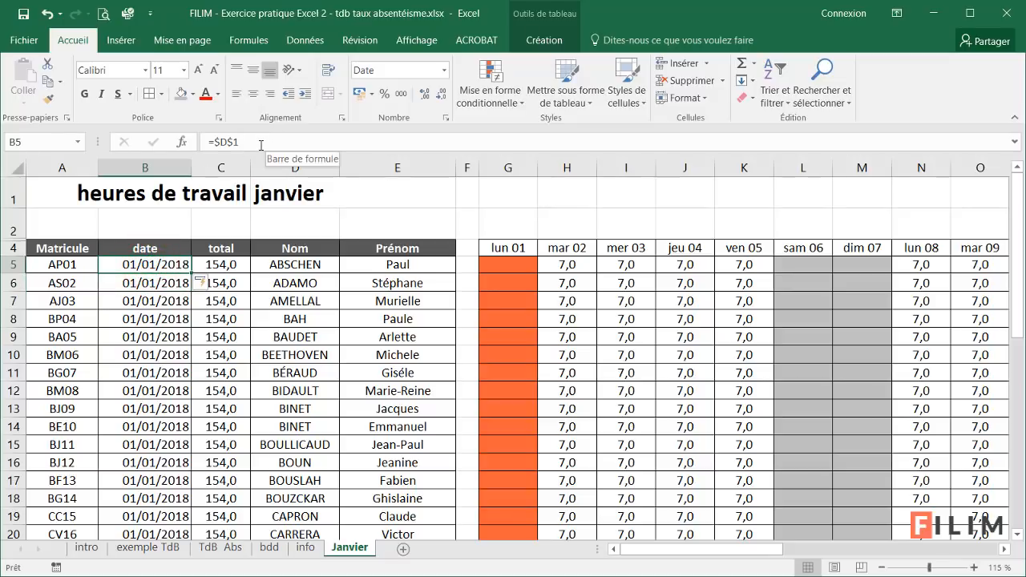
pyautogui.click(152, 265)
pyautogui.click(303, 200)
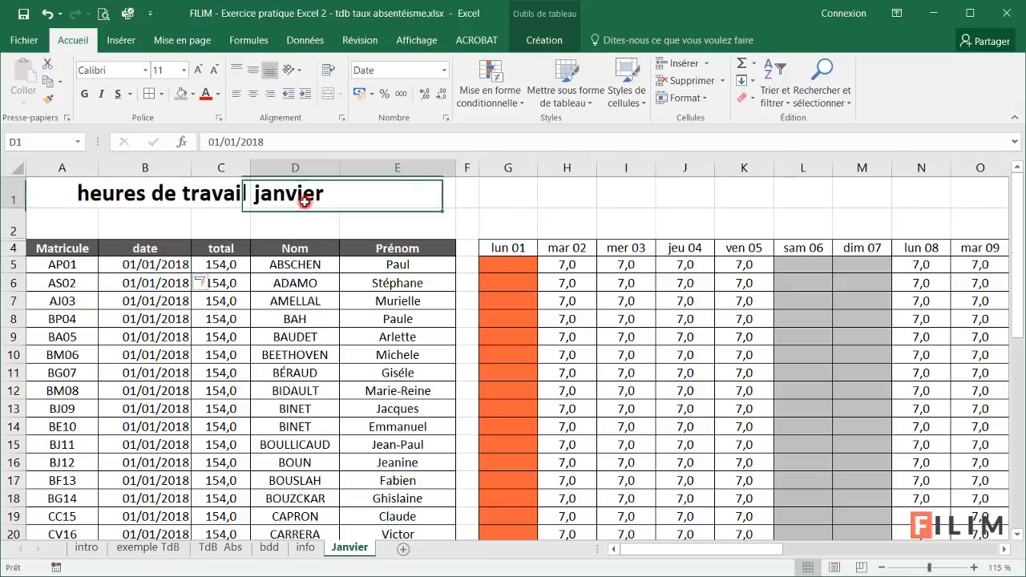
pyautogui.click(165, 272)
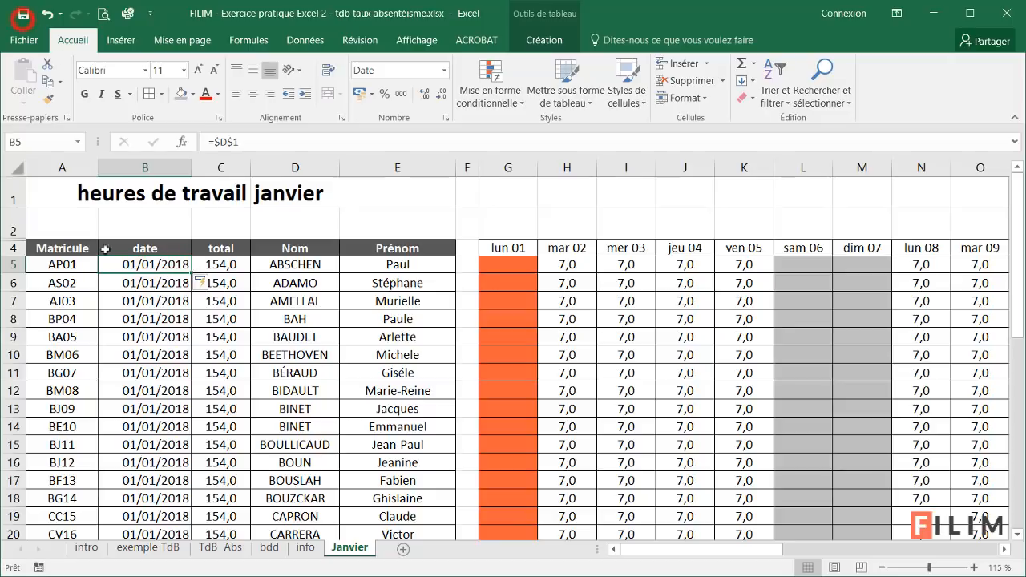
# Freeze the Janvier sheet's panes at cell F5 to lock the header rows and columns A to E.
pyautogui.click(699, 551)
pyautogui.moveTo(699, 551)
pyautogui.mouseDown()
pyautogui.moveTo(710, 551)
pyautogui.moveTo(698, 552)
pyautogui.mouseUp()
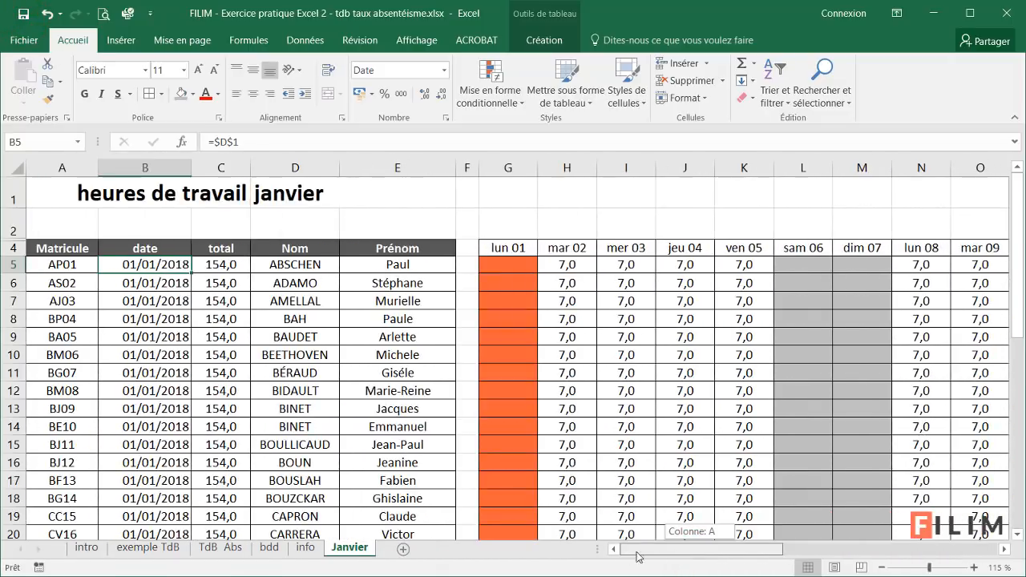
pyautogui.click(882, 567)
pyautogui.click(882, 567)
pyautogui.click(882, 567)
pyautogui.click(882, 567)
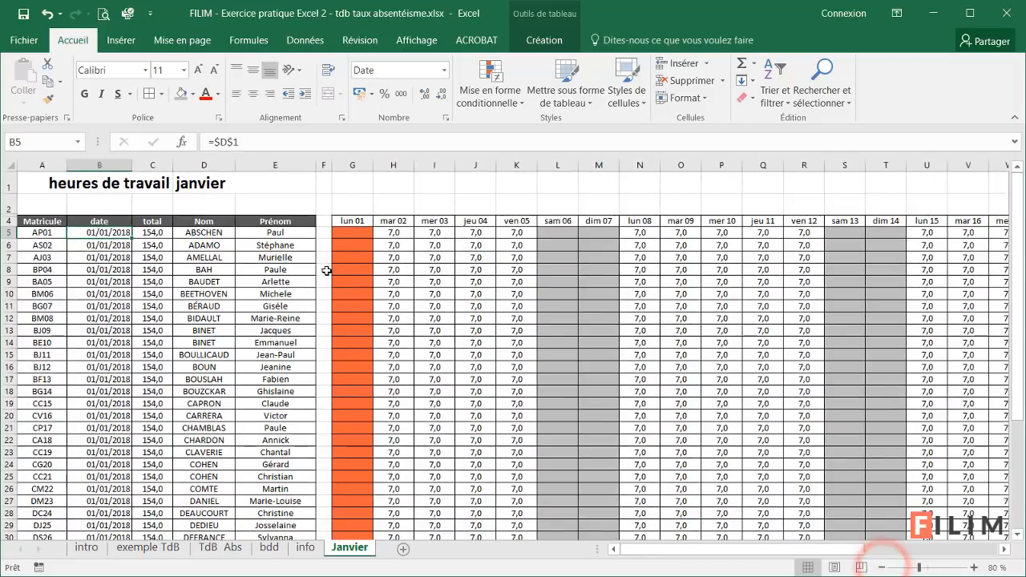
pyautogui.click(323, 233)
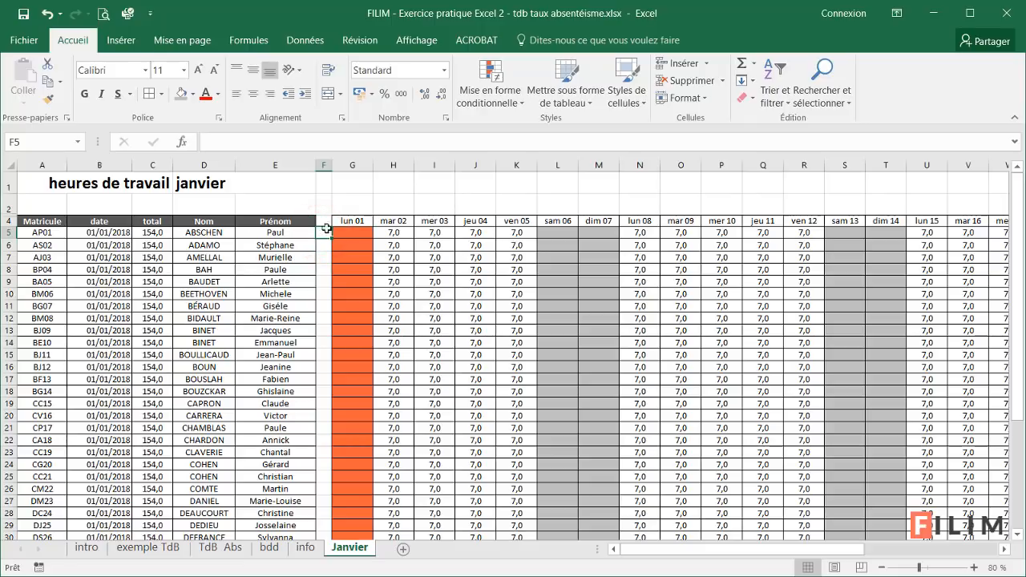
pyautogui.click(416, 40)
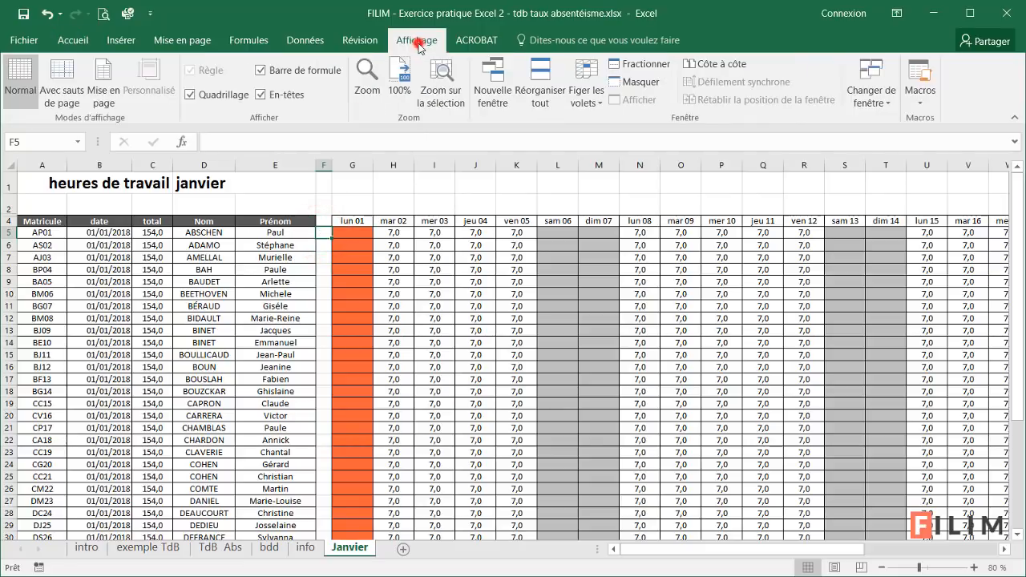
pyautogui.click(583, 90)
pyautogui.click(593, 128)
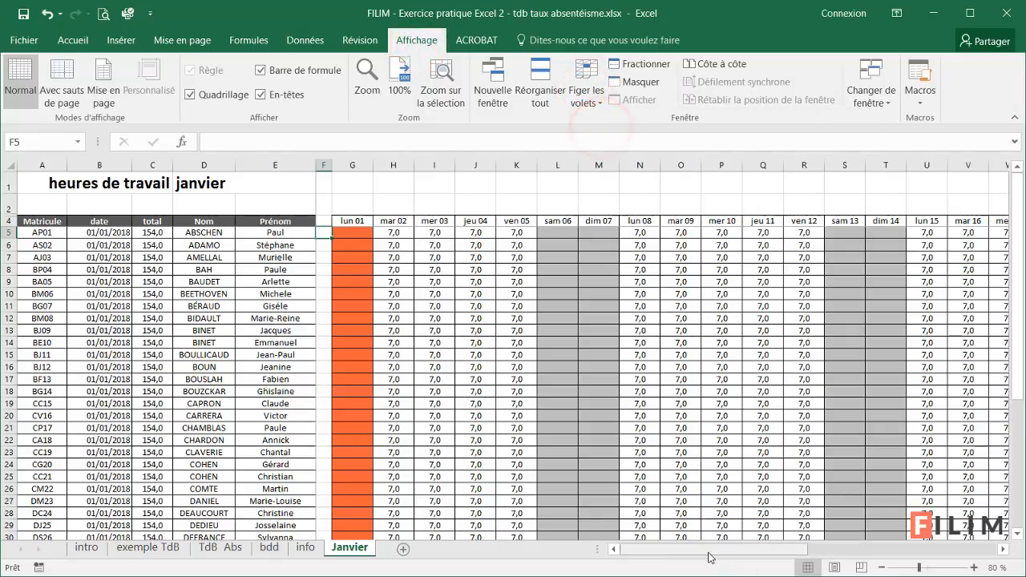
pyautogui.moveTo(676, 548); pyautogui.dragTo(882, 548)
pyautogui.scroll(-8, 465, 355)
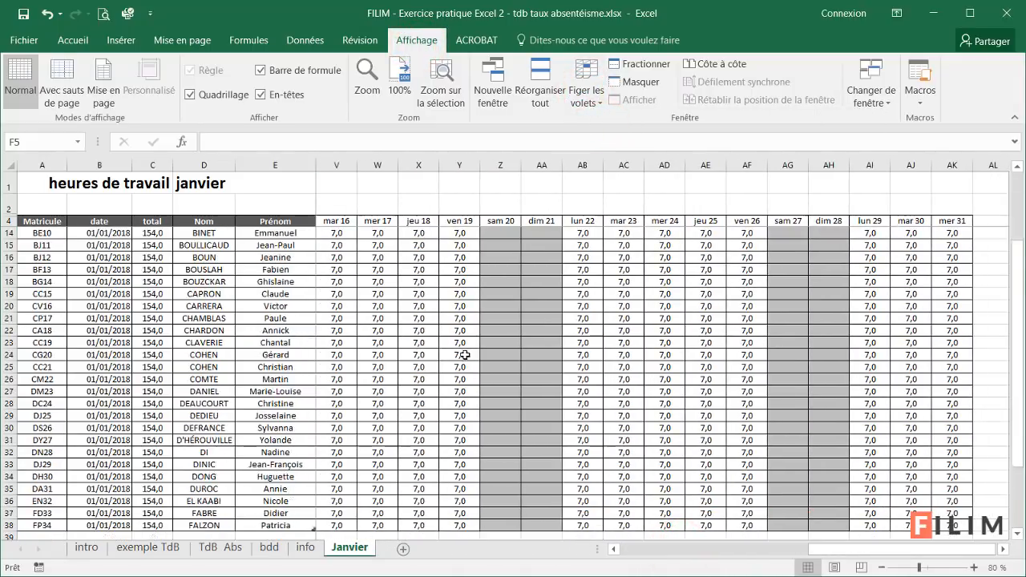
pyautogui.scroll(8, 466, 355)
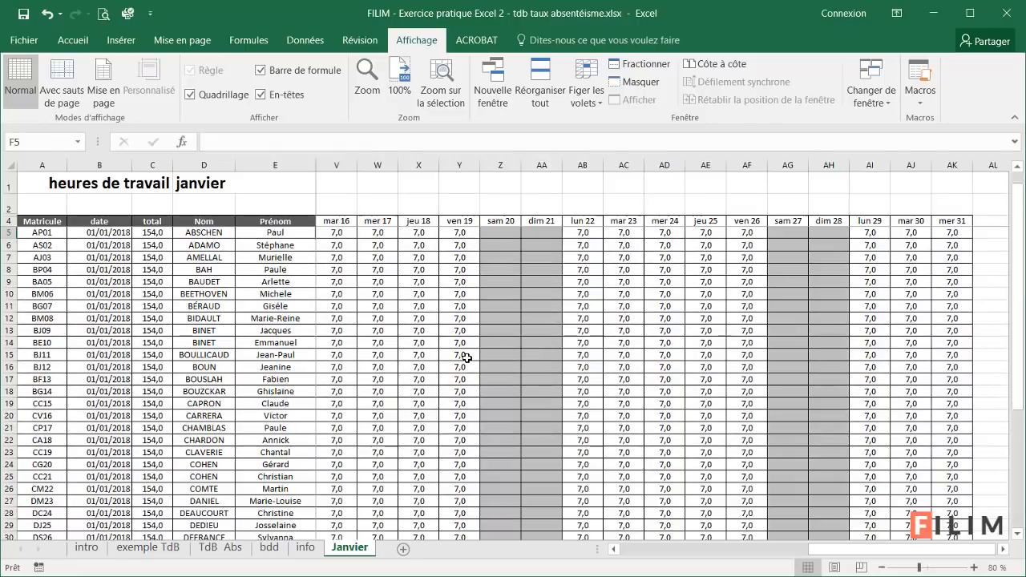
pyautogui.moveTo(817, 550); pyautogui.dragTo(599, 549)
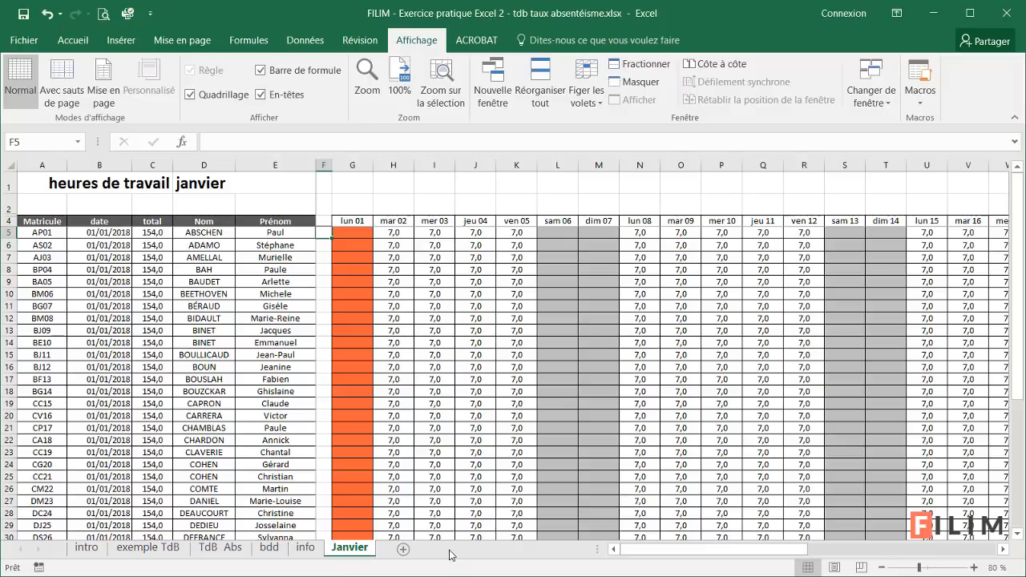
# Duplicate the Janvier sheet after itself and rename the copy Février.
pyautogui.moveTo(343, 556); pyautogui.dragTo(427, 554)
pyautogui.doubleClick(410, 547)
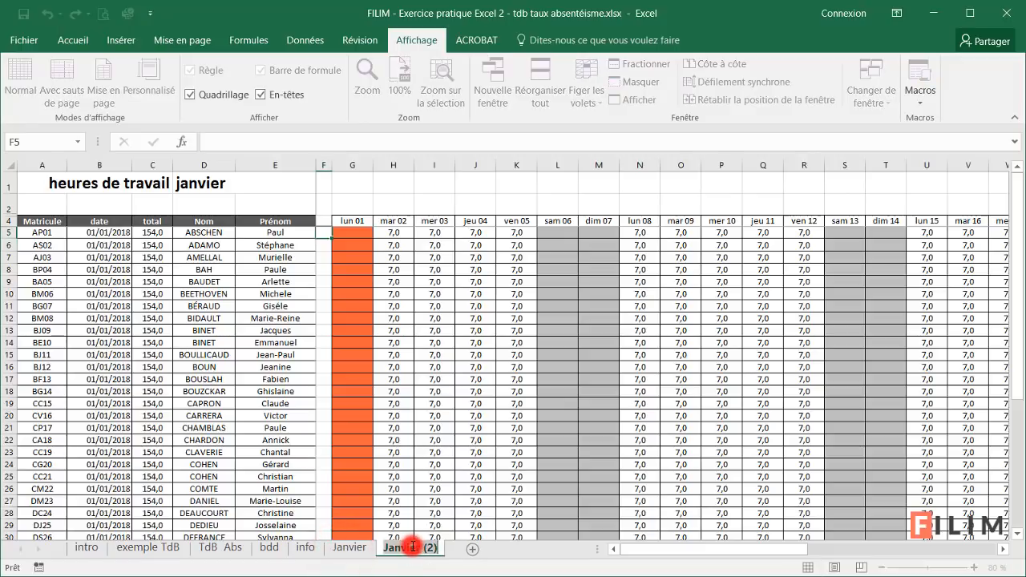
pyautogui.write('Févr')
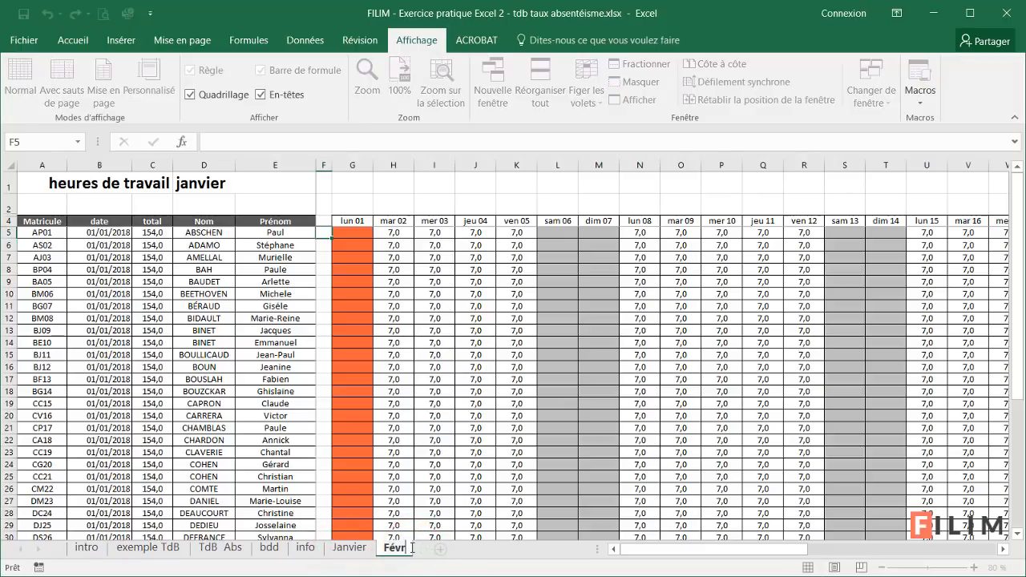
pyautogui.write('ier')
pyautogui.press('Return')
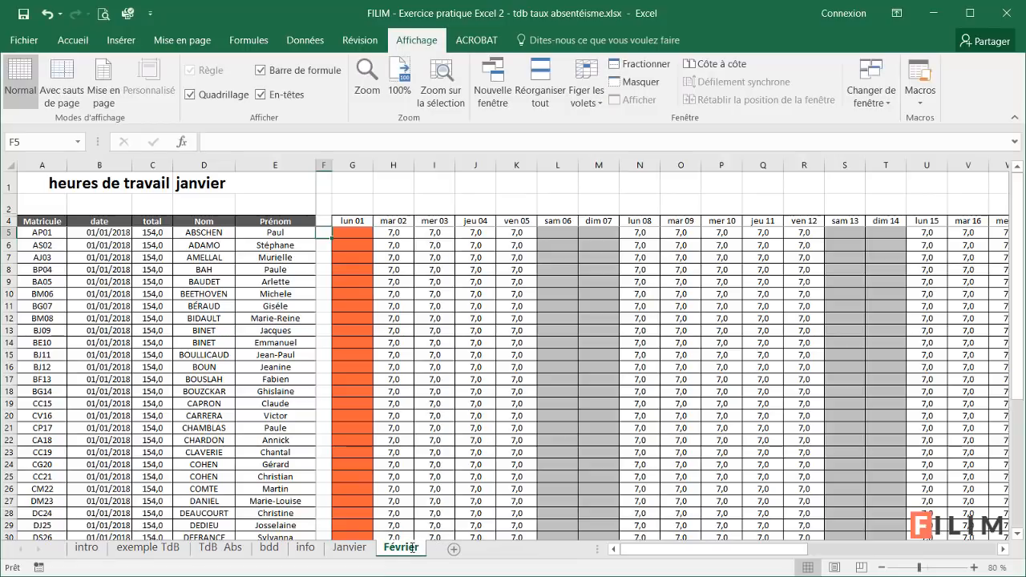
# Clear month cell D1 on the Février sheet and insert the MOIS.DECALER function there.
pyautogui.click(223, 185)
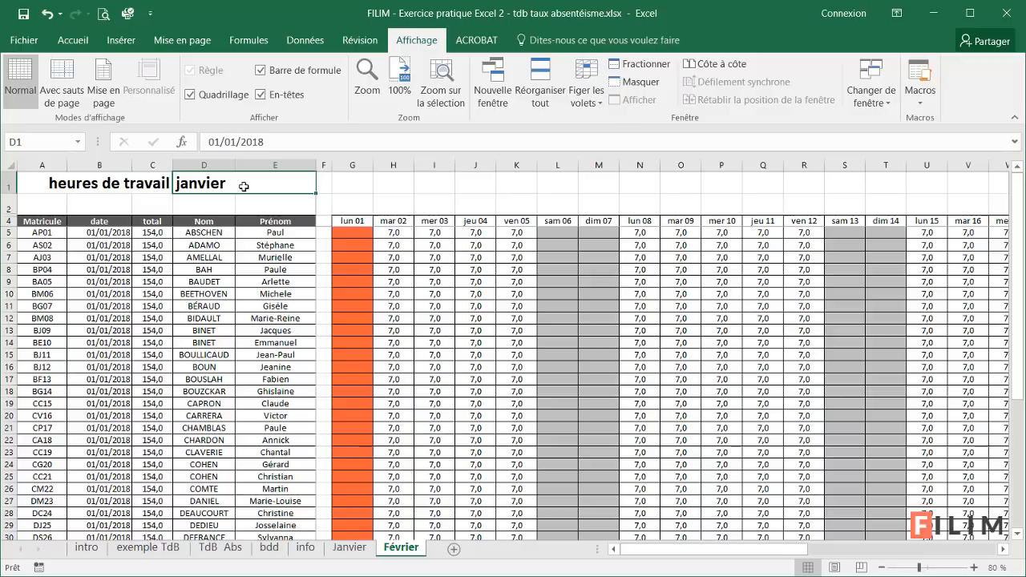
pyautogui.press('Delete')
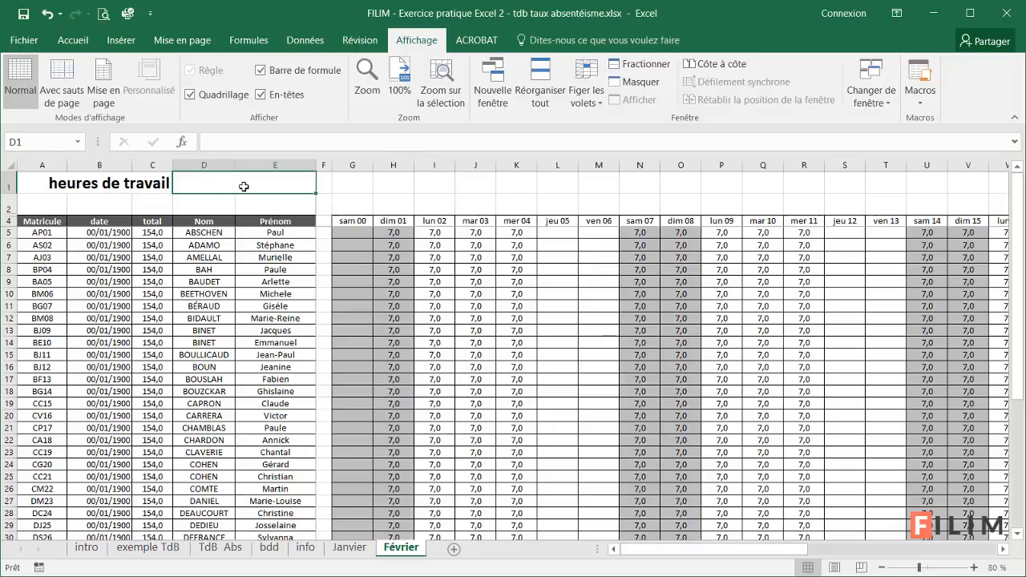
pyautogui.click(182, 142)
pyautogui.click(768, 220)
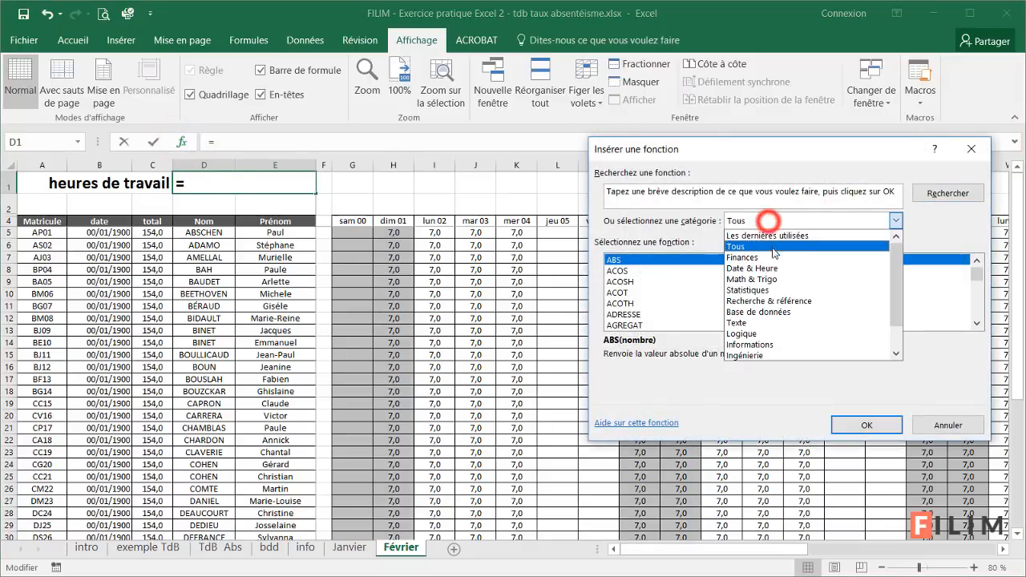
pyautogui.click(774, 253)
pyautogui.click(716, 292)
pyautogui.write('mois')
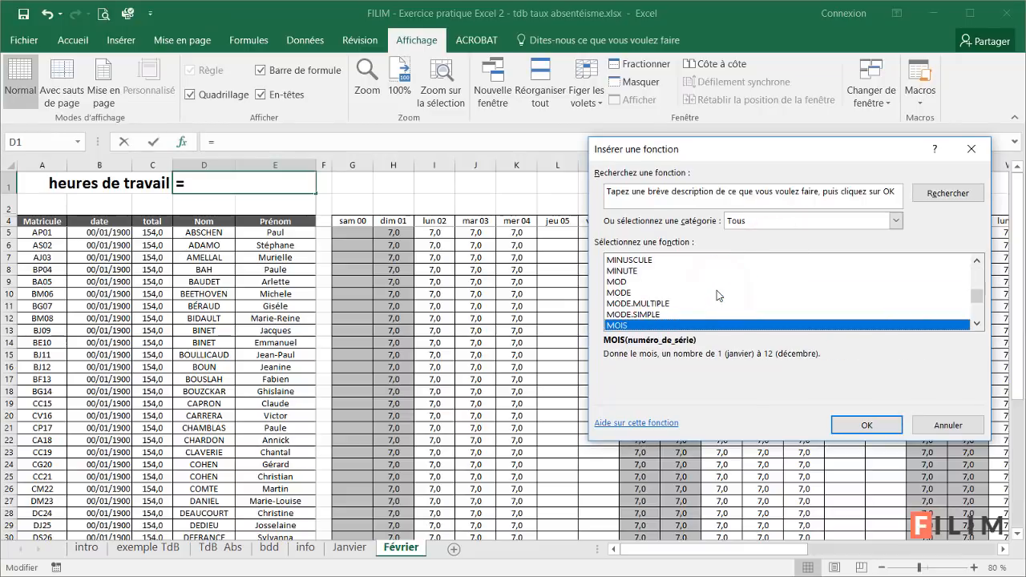
pyautogui.click(698, 305)
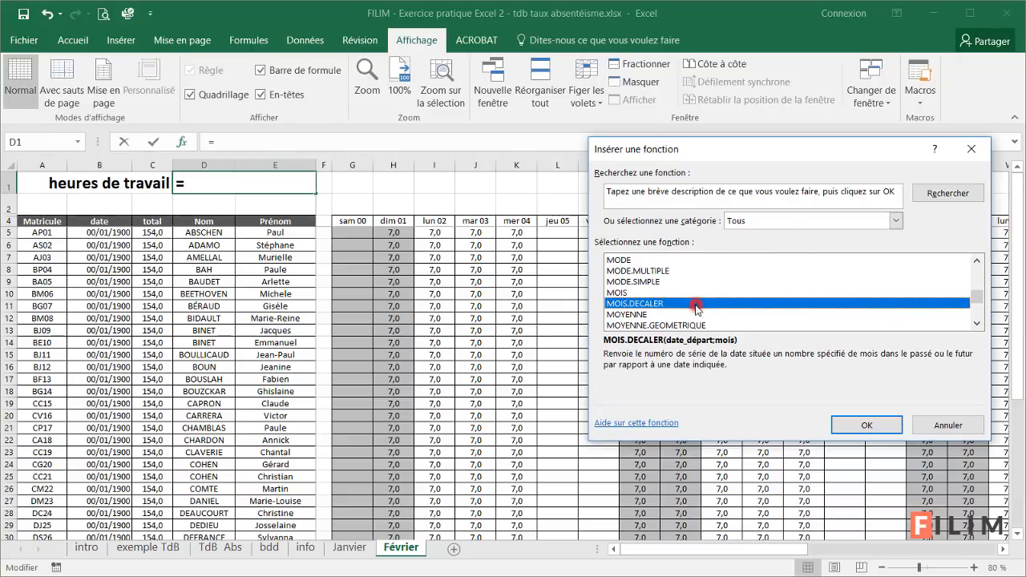
pyautogui.click(854, 426)
# Set the MOIS.DECALER arguments in the Février sheet's D1 to start date Janvier!D1 and month offset 1.
pyautogui.moveTo(652, 192); pyautogui.dragTo(430, 236)
pyautogui.click(350, 548)
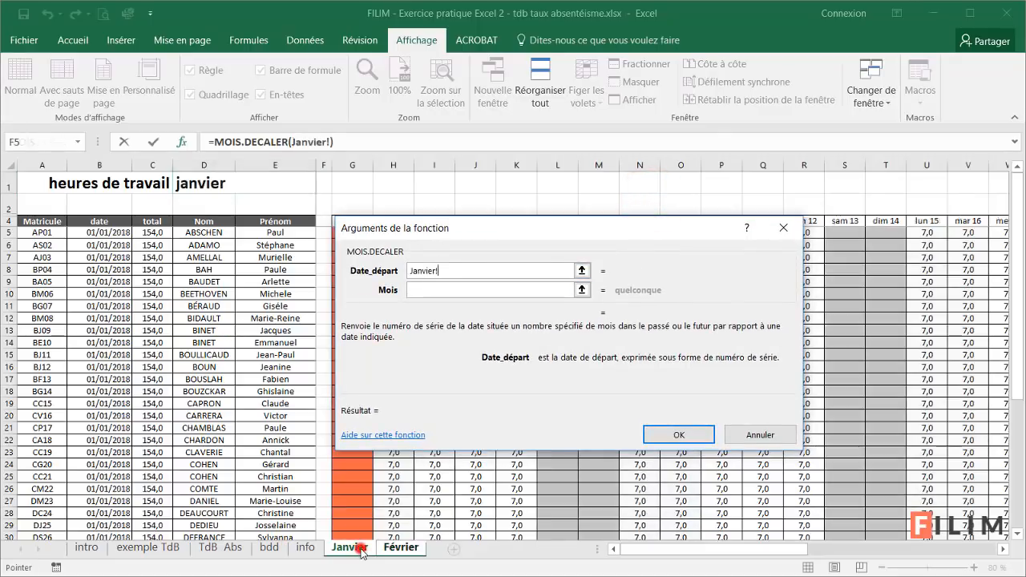
pyautogui.click(233, 186)
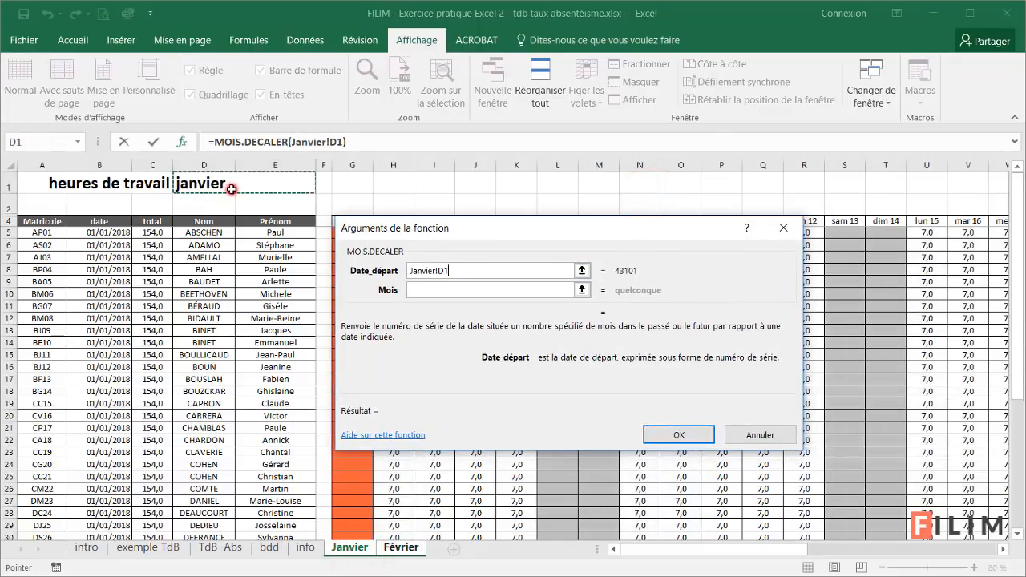
pyautogui.click(438, 290)
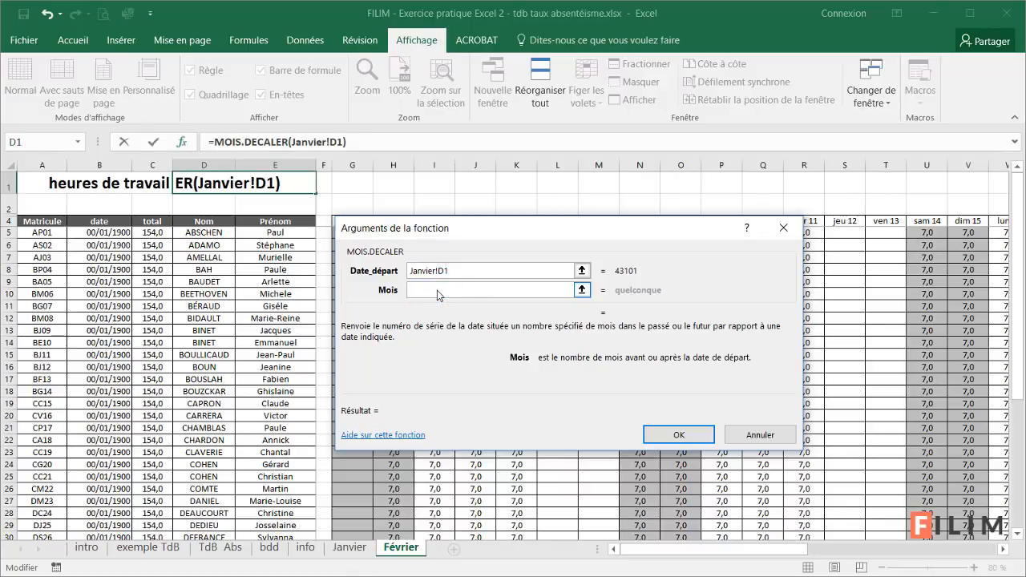
pyautogui.write('1')
pyautogui.press('Return')
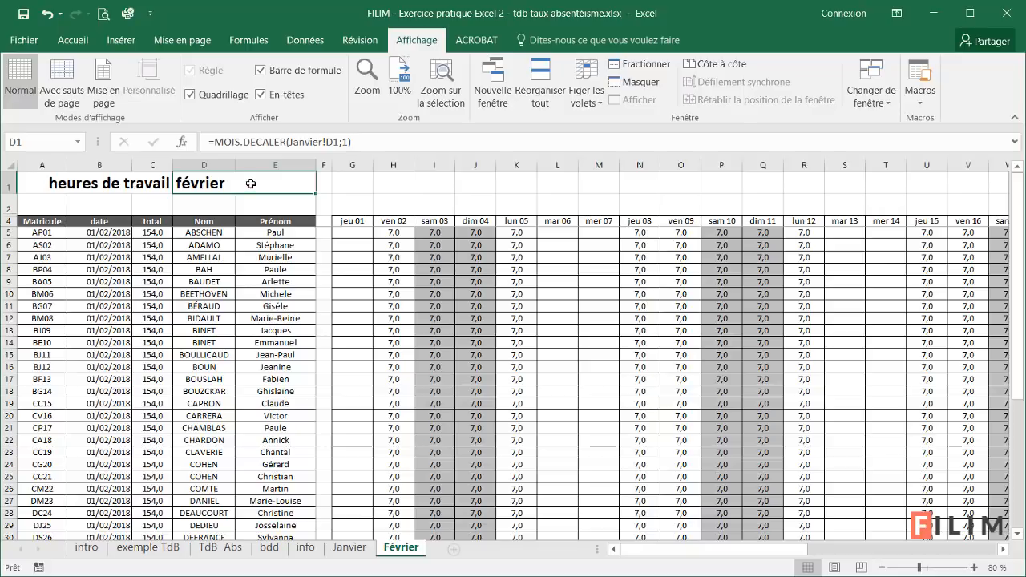
pyautogui.click(354, 227)
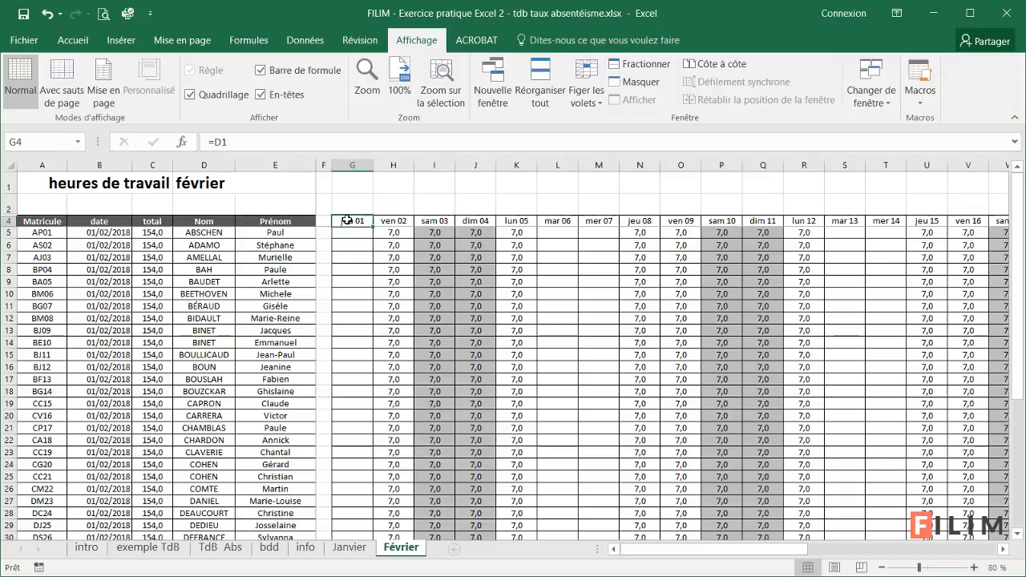
pyautogui.moveTo(85, 232); pyautogui.dragTo(93, 375)
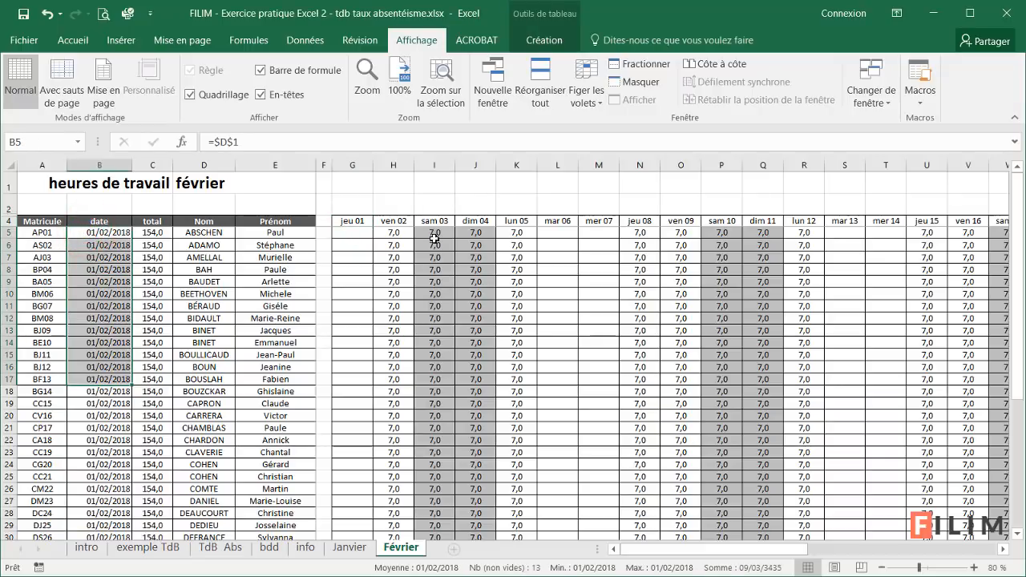
pyautogui.moveTo(435, 223); pyautogui.dragTo(479, 307)
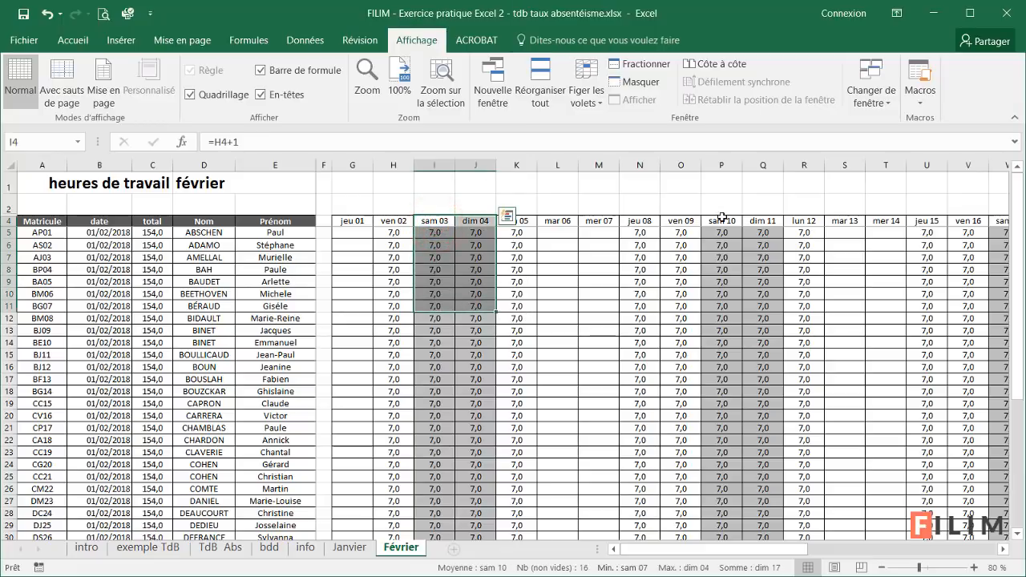
pyautogui.moveTo(727, 227); pyautogui.dragTo(766, 280)
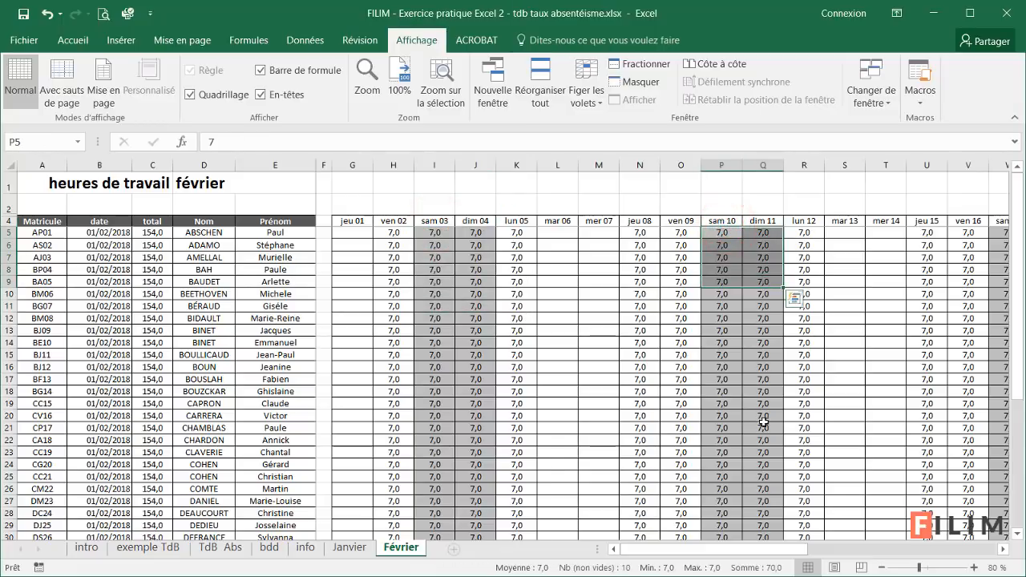
# Clear all copied daily hours in G5:AK38 on the Février sheet.
pyautogui.scroll(-1, 753, 431)
pyautogui.scroll(-3, 753, 431)
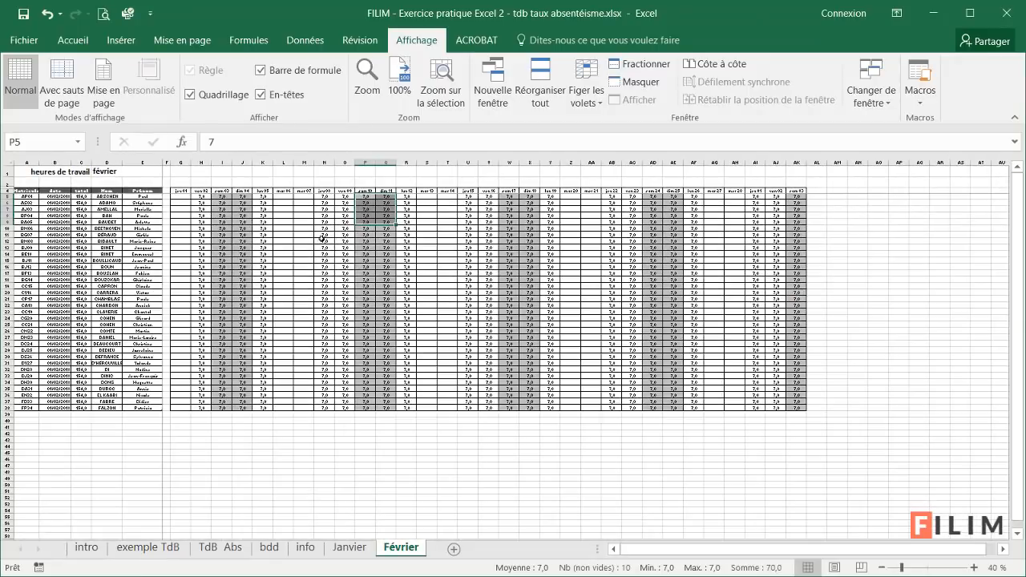
pyautogui.moveTo(178, 195); pyautogui.dragTo(795, 408)
pyautogui.press('Delete')
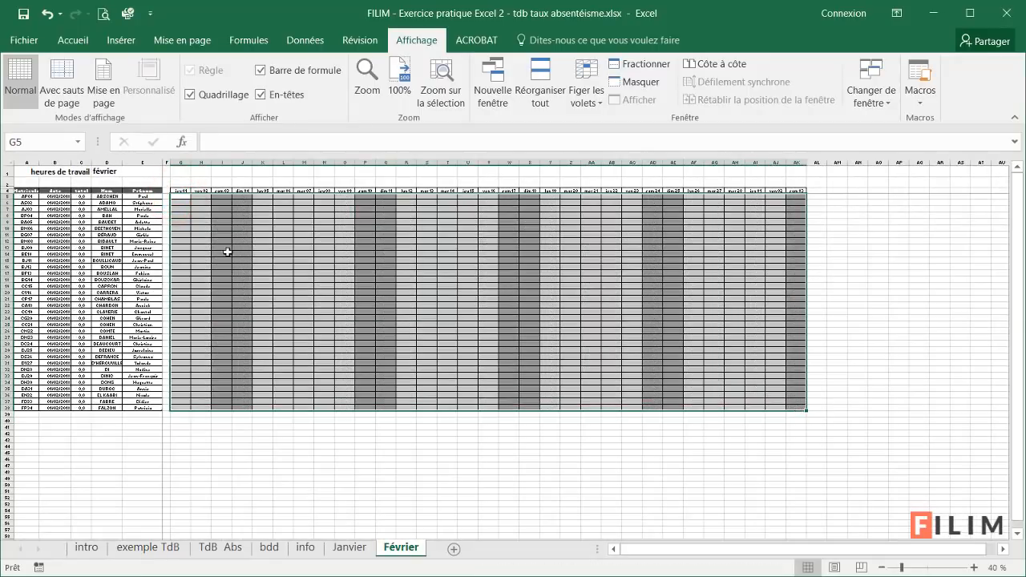
# Enter 7 hours in row 5 of the Février sheet for jeu 01 and ven 02.
pyautogui.scroll(6, 228, 252)
pyautogui.click(425, 253)
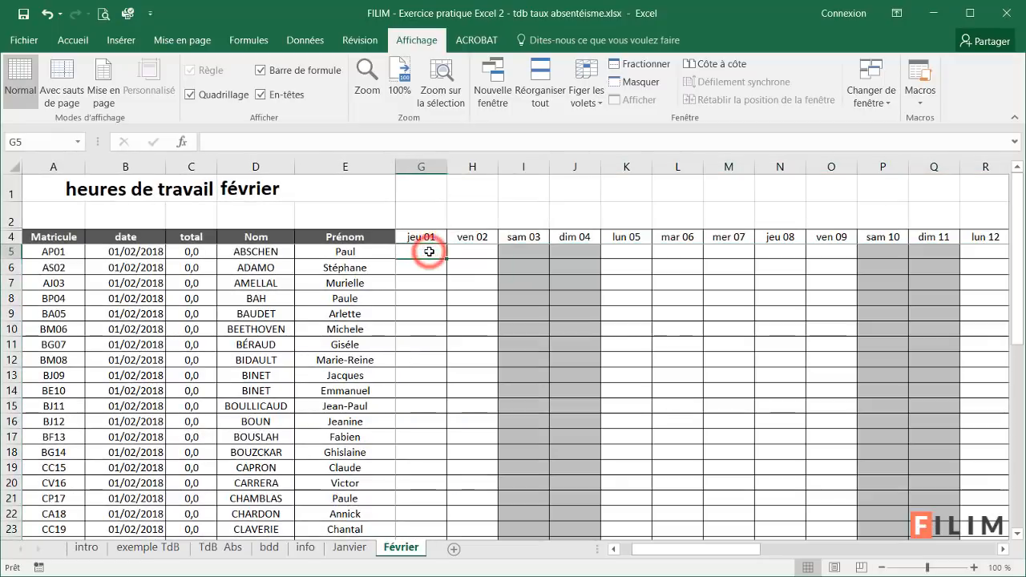
pyautogui.write('7')
pyautogui.press('Tab')
pyautogui.write('7')
pyautogui.press('Tab')
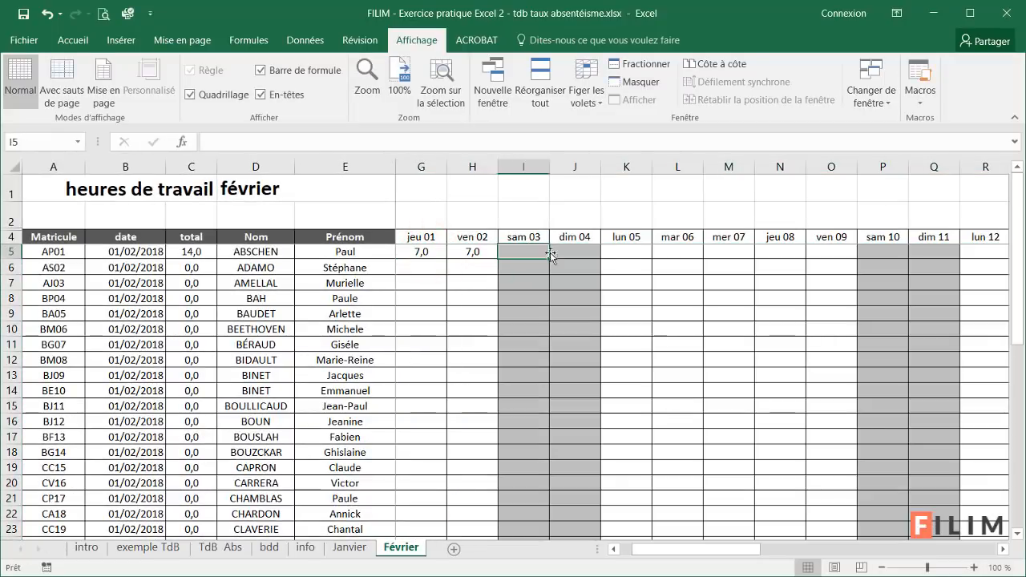
# Enter 7 hours in row 5 for each day from lun 05 to ven 09.
pyautogui.click(625, 254)
pyautogui.write('7')
pyautogui.press('Tab')
pyautogui.write('7')
pyautogui.press('Tab')
pyautogui.write('7')
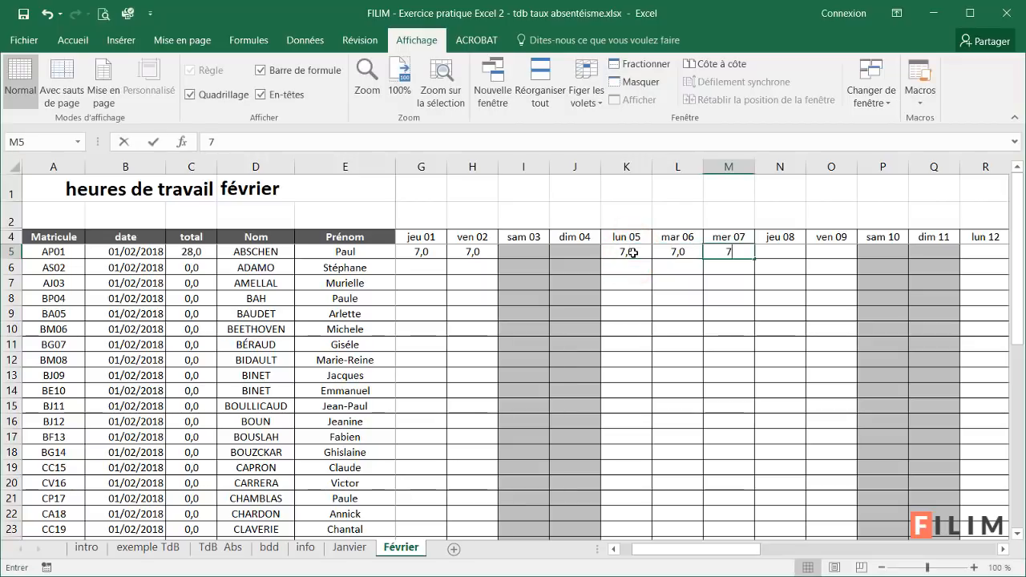
pyautogui.press('Tab')
pyautogui.write('7')
pyautogui.press('Tab')
pyautogui.write('7')
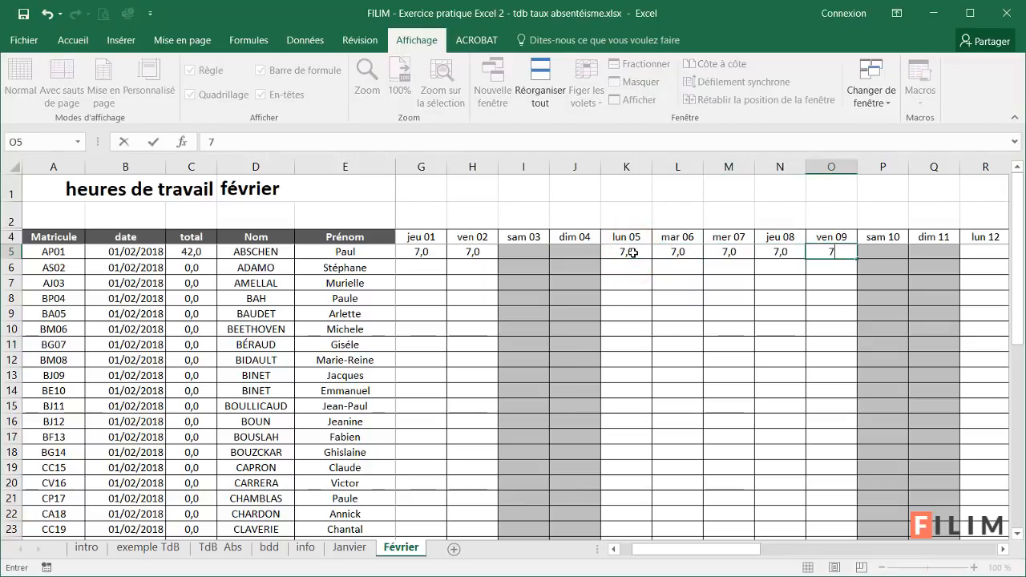
pyautogui.press('Tab')
# Copy the lun 05 to ven 09 hours in row 5 to the weeks starting lun 12, lun 19 and lun 26.
pyautogui.keyDown('ctrl'); pyautogui.scroll(-3, 627, 280); pyautogui.keyUp('ctrl')
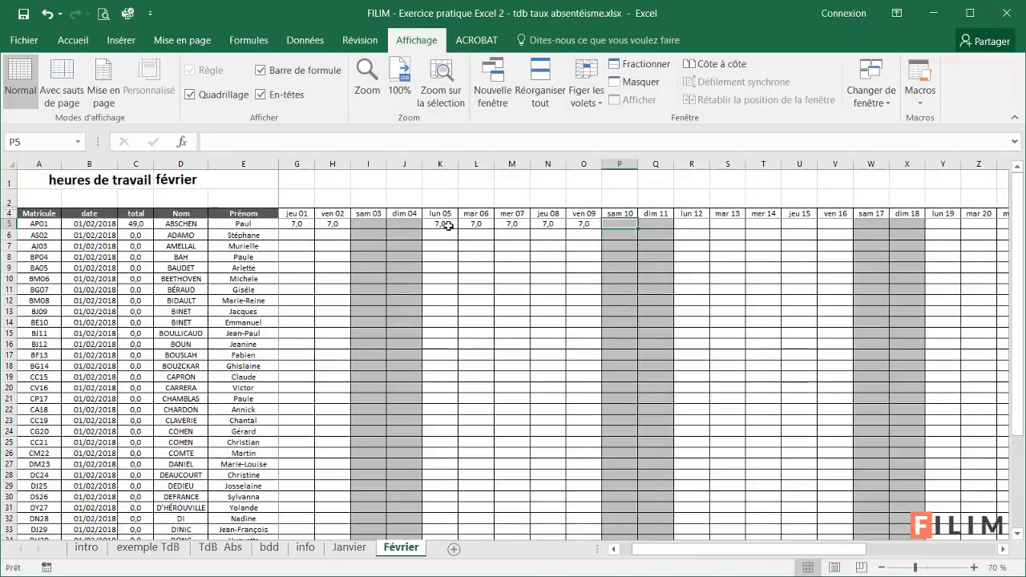
pyautogui.moveTo(442, 225); pyautogui.dragTo(577, 224)
pyautogui.hotkey('ctrl', 'c')
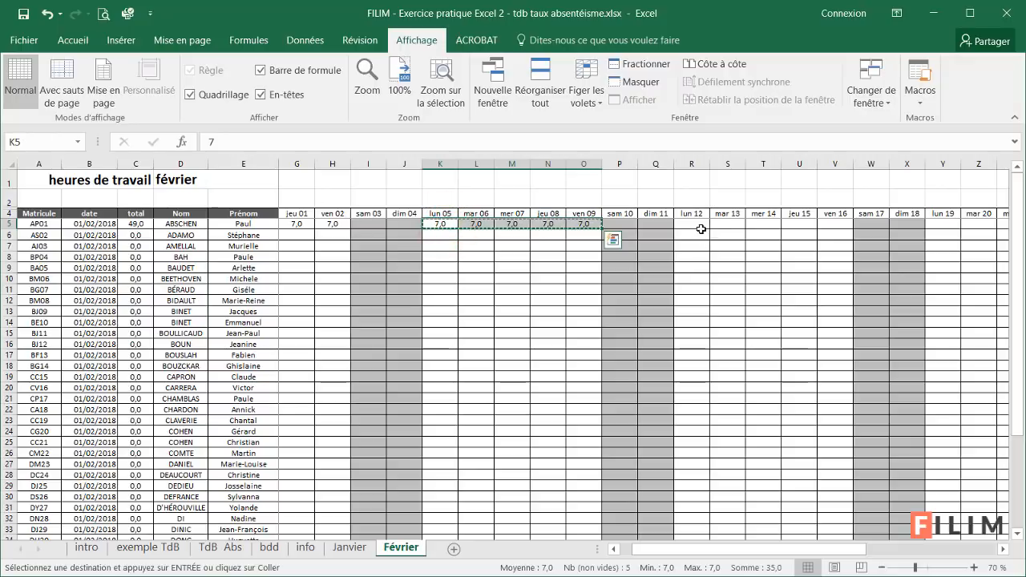
pyautogui.click(691, 224)
pyautogui.hotkey('ctrl', 'v')
pyautogui.click(936, 223)
pyautogui.hotkey('ctrl', 'v')
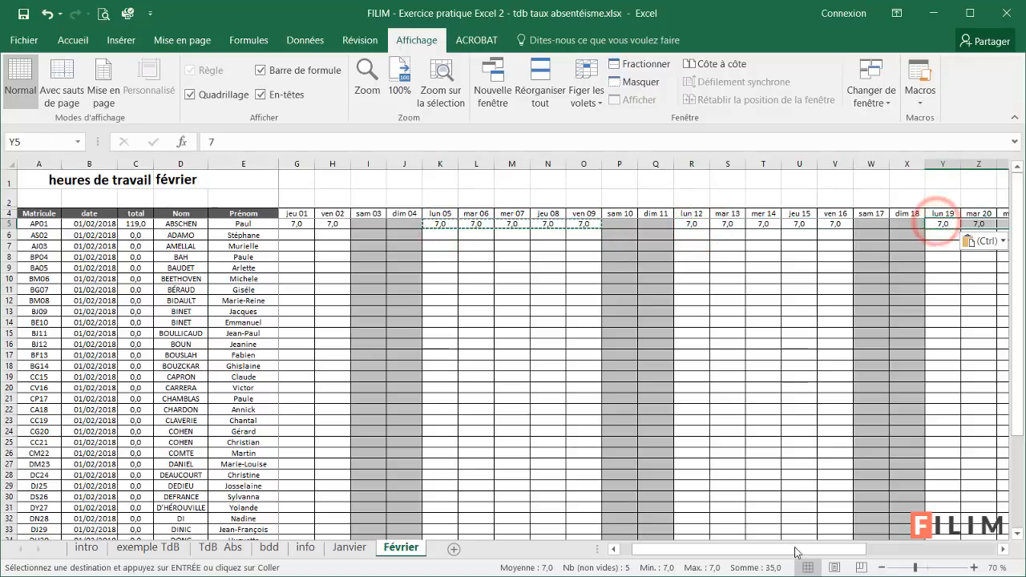
pyautogui.moveTo(794, 550); pyautogui.dragTo(922, 550)
pyautogui.click(799, 223)
pyautogui.hotkey('ctrl', 'v')
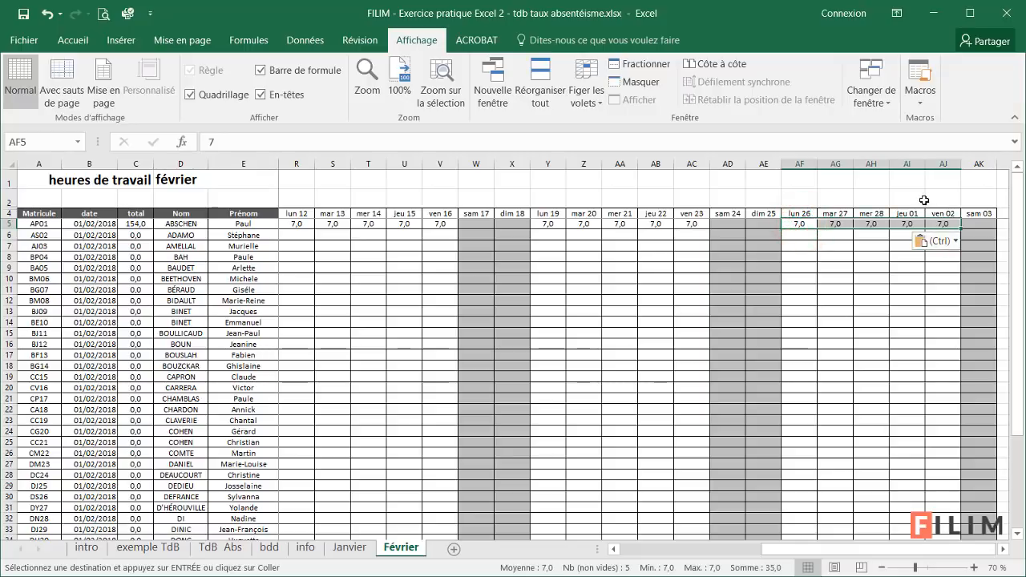
# Delete columns AI to AK, which hold the extra days after mer 28, from the Février sheet.
pyautogui.click(872, 212)
pyautogui.scroll(4, 873, 212)
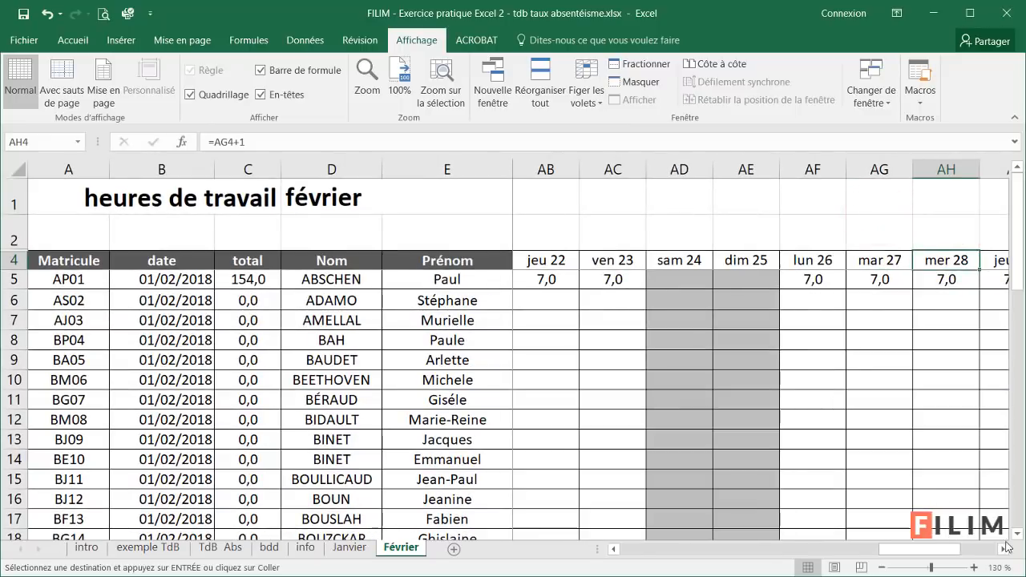
pyautogui.click(1003, 549)
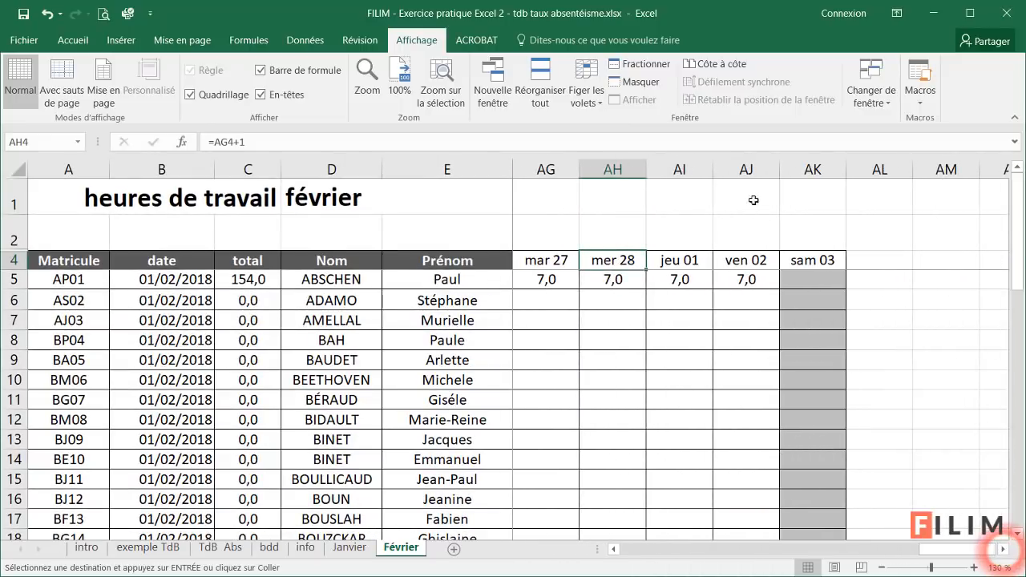
pyautogui.moveTo(687, 165); pyautogui.dragTo(812, 170)
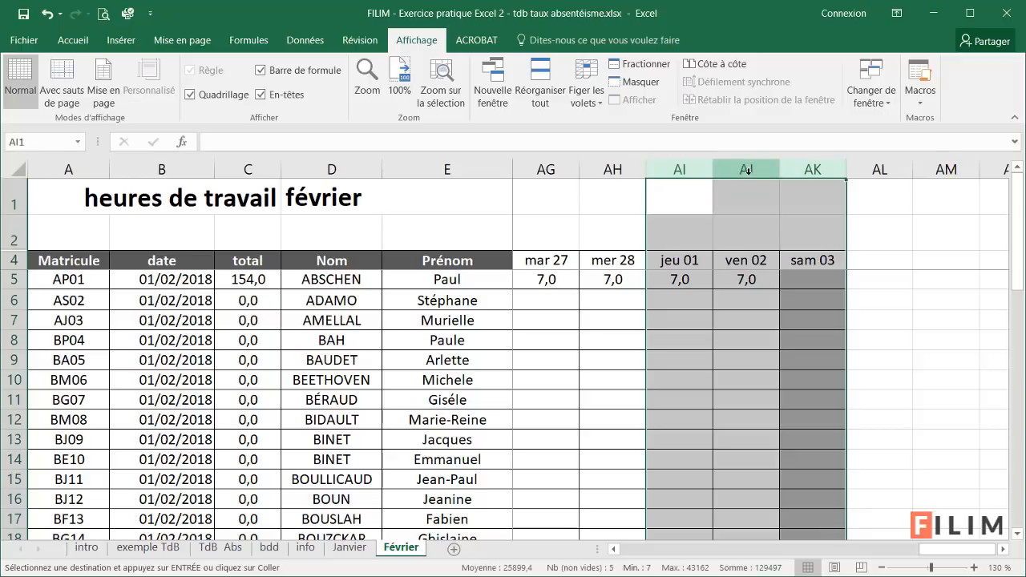
pyautogui.rightClick(749, 170)
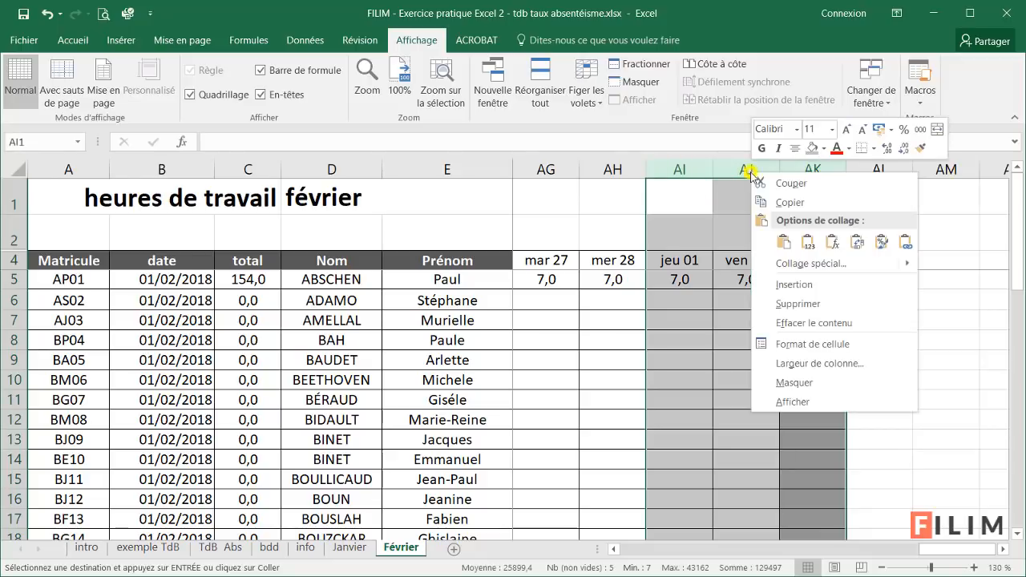
pyautogui.click(768, 303)
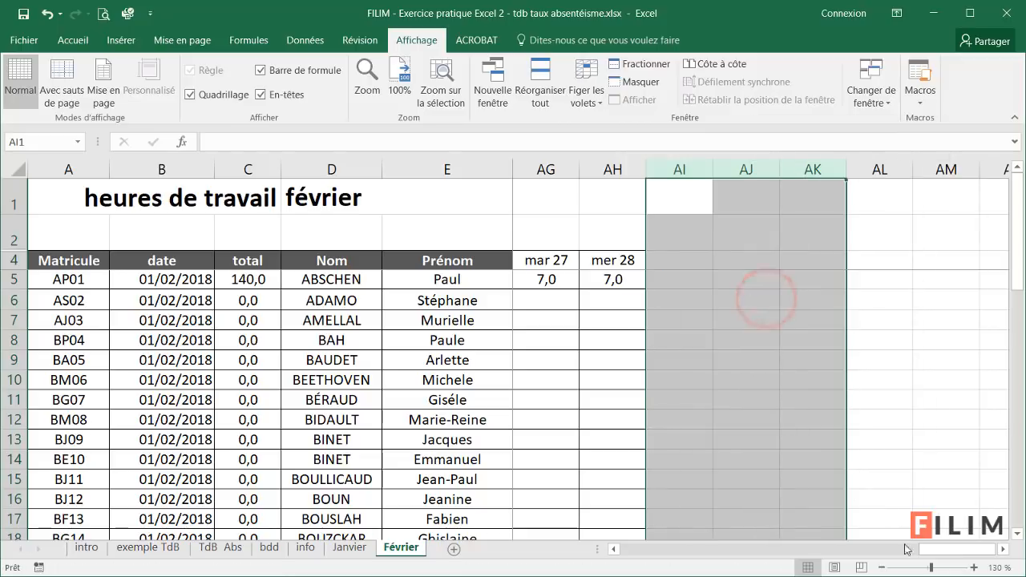
# Fill row 5's daily hours in G5:AH5 down to row 38 for all employees on the Février sheet.
pyautogui.moveTo(926, 551); pyautogui.dragTo(613, 549)
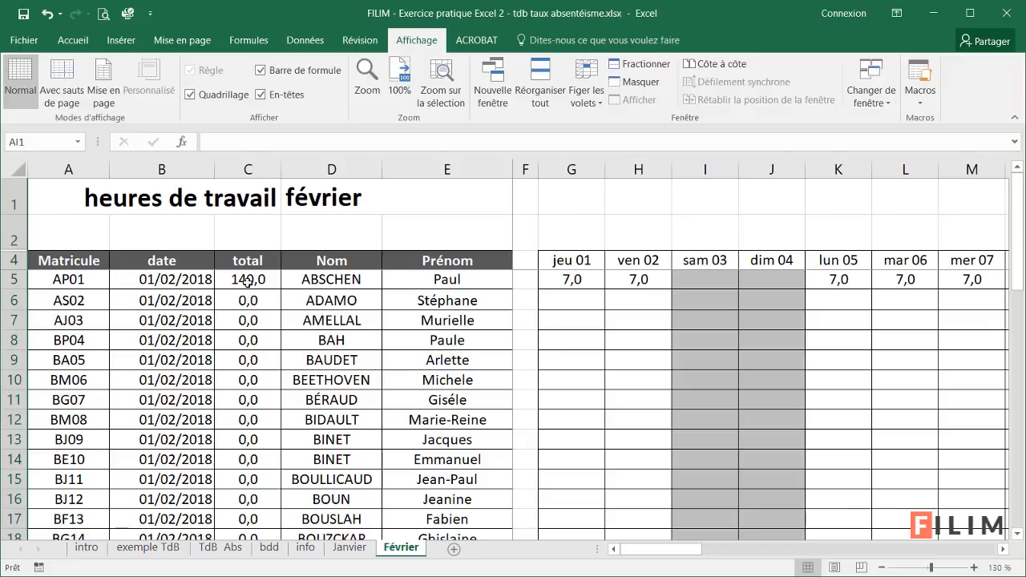
pyautogui.click(766, 349)
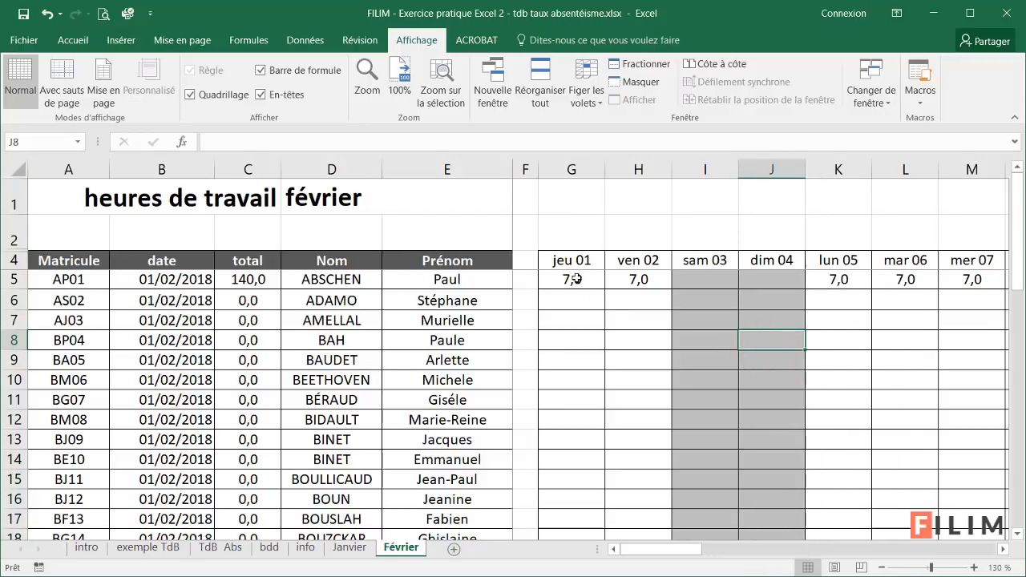
pyautogui.keyDown('ctrl'); pyautogui.scroll(-3, 589, 302); pyautogui.keyUp('ctrl')
pyautogui.moveTo(374, 241); pyautogui.dragTo(930, 463)
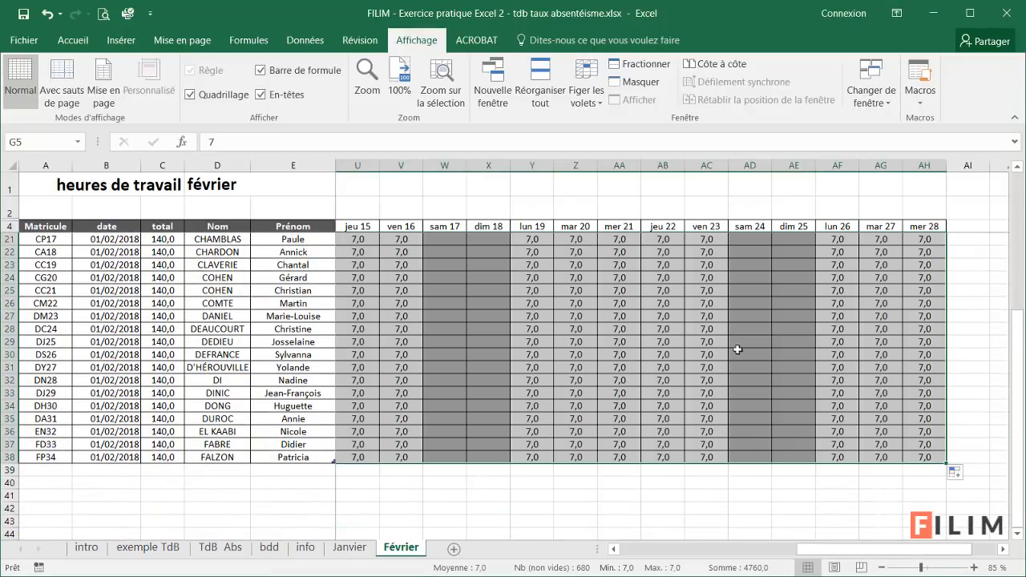
pyautogui.moveTo(849, 548); pyautogui.dragTo(601, 558)
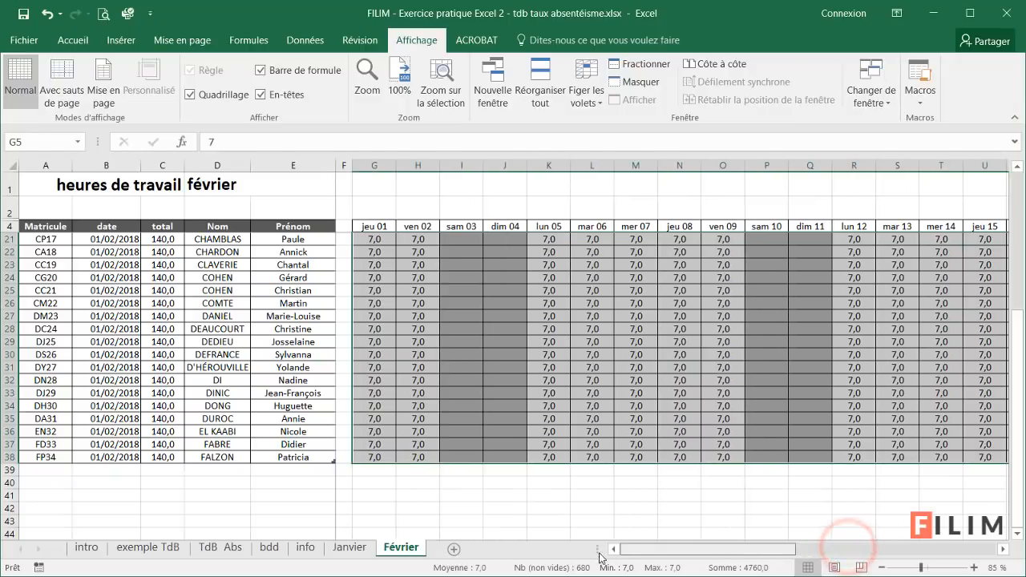
pyautogui.scroll(5, 459, 377)
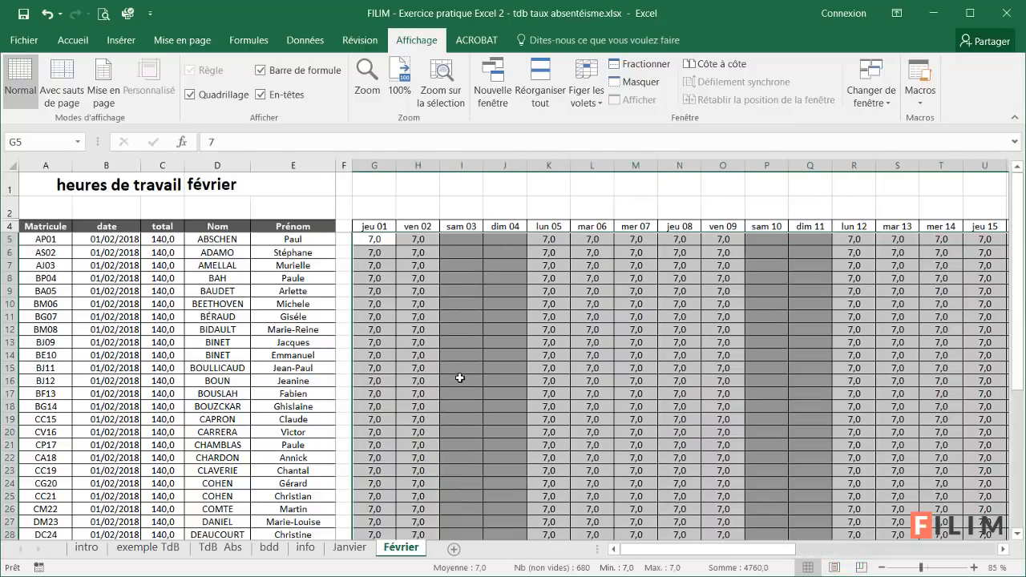
pyautogui.click(160, 287)
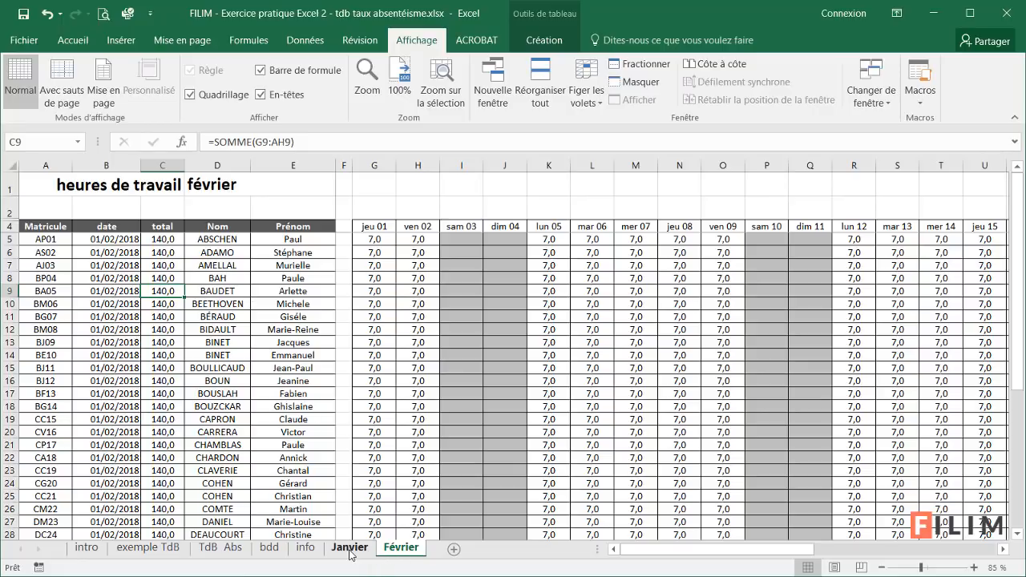
pyautogui.keyDown('ctrl'); pyautogui.click(350, 548); pyautogui.keyUp('ctrl')
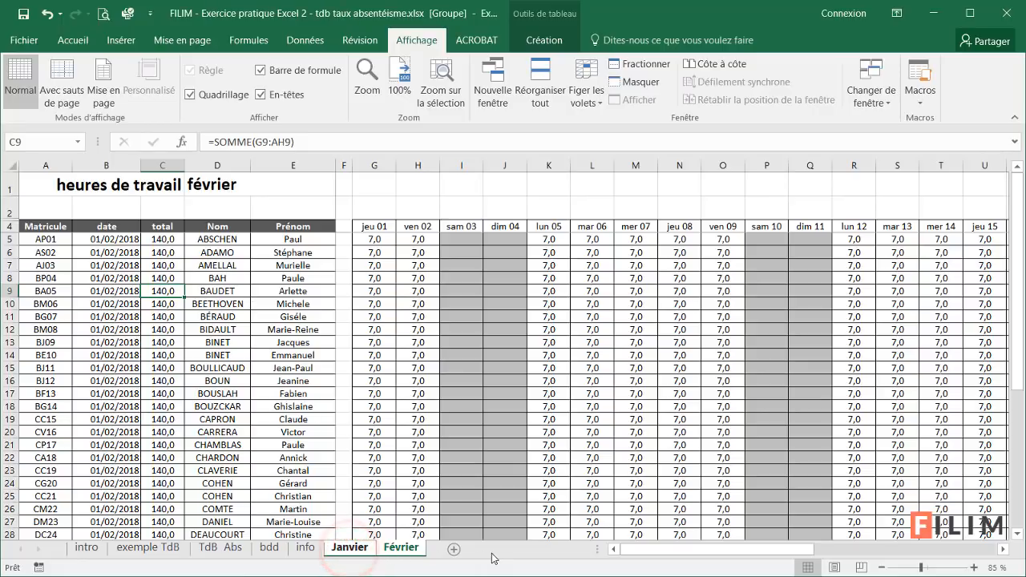
pyautogui.click(410, 550)
pyautogui.click(305, 548)
pyautogui.click(401, 548)
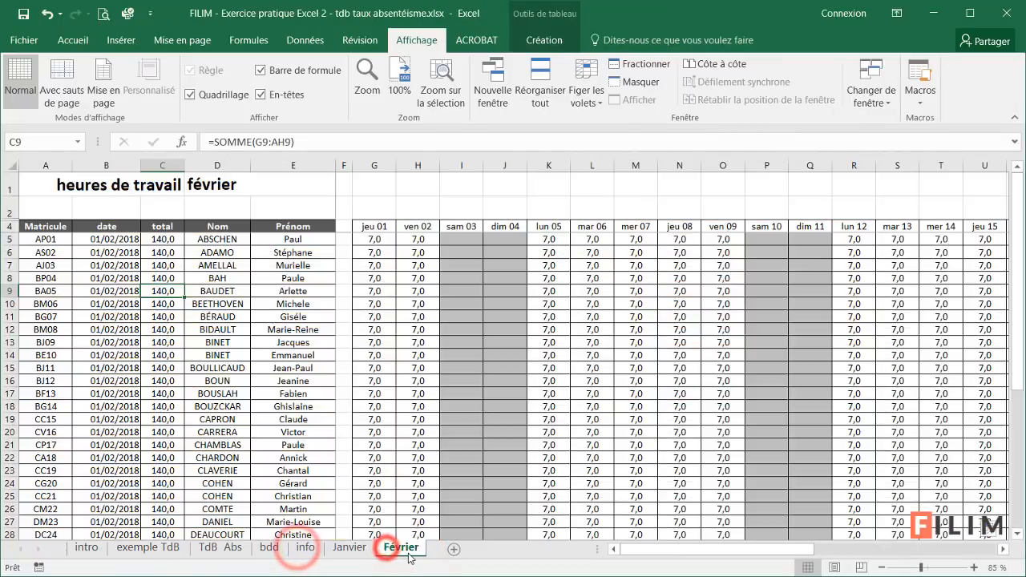
# Duplicate the Février sheet after itself and rename the copy Mars.
pyautogui.moveTo(401, 550); pyautogui.dragTo(447, 549)
pyautogui.doubleClick(459, 548)
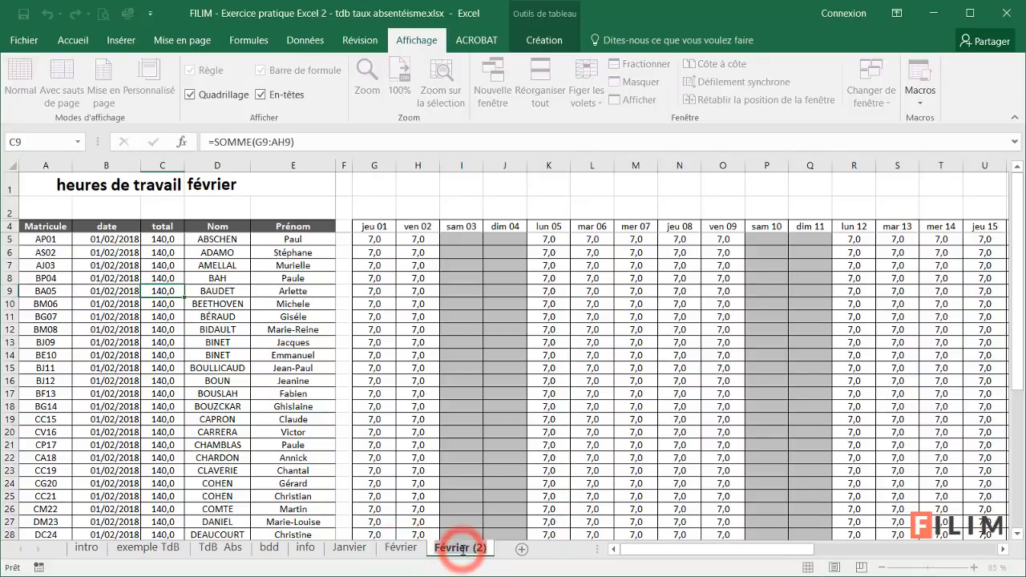
pyautogui.write('Mars')
pyautogui.press('Return')
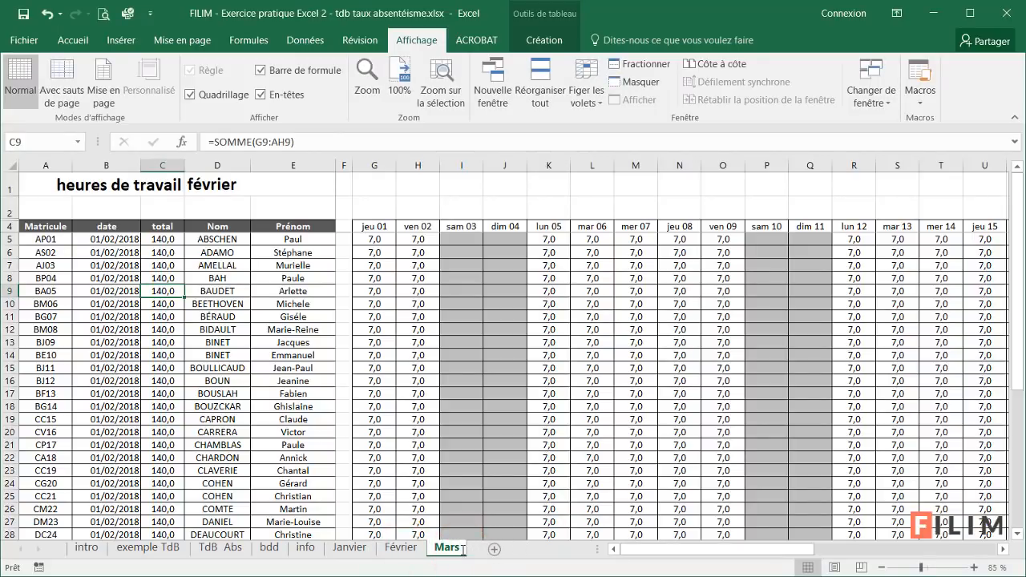
# Set the month cell D1 of the Mars sheet to =MOIS.DECALER(Janvier!D1;2) and check the date column.
pyautogui.click(287, 191)
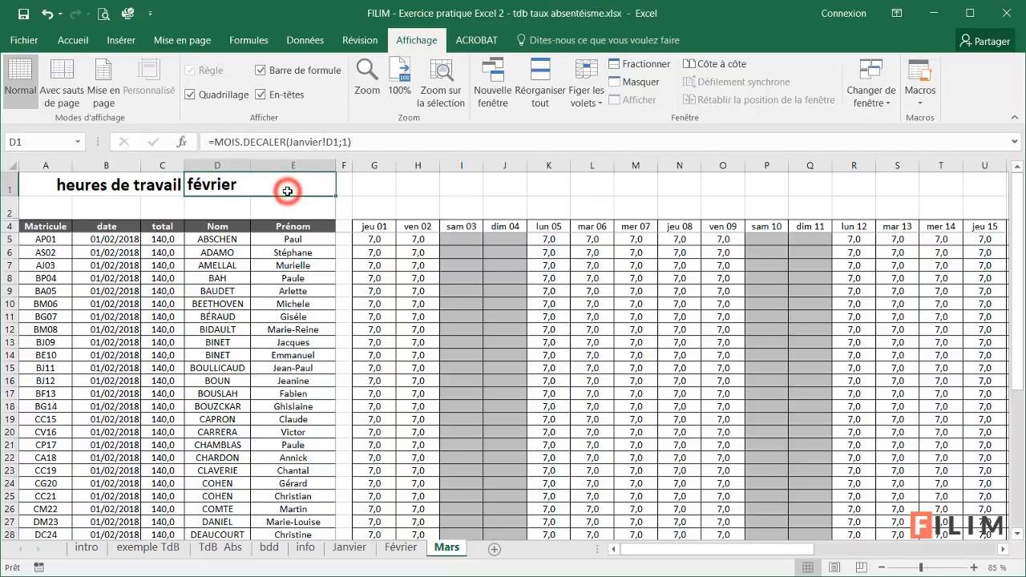
pyautogui.click(343, 141)
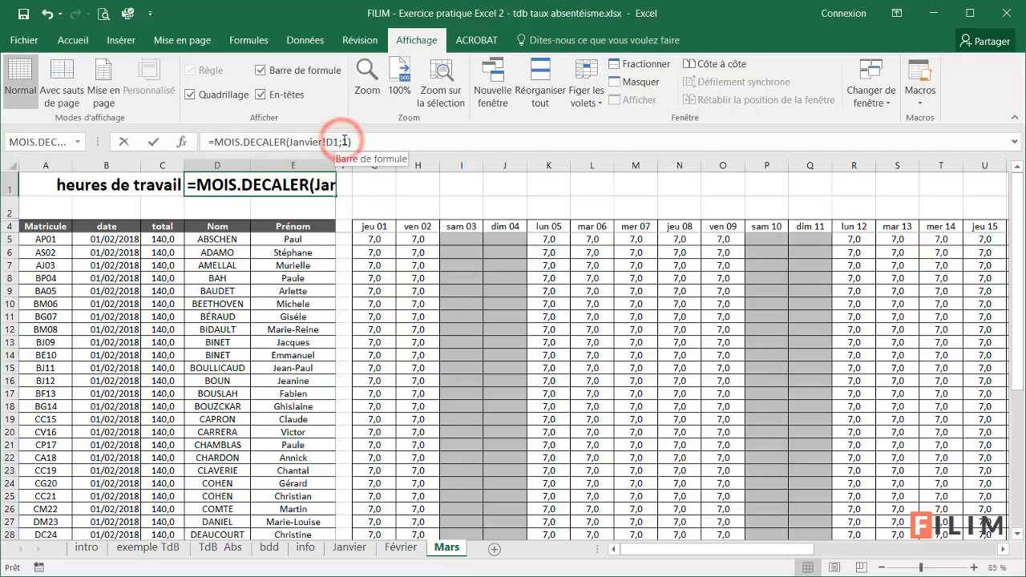
pyautogui.press('Delete')
pyautogui.write('2')
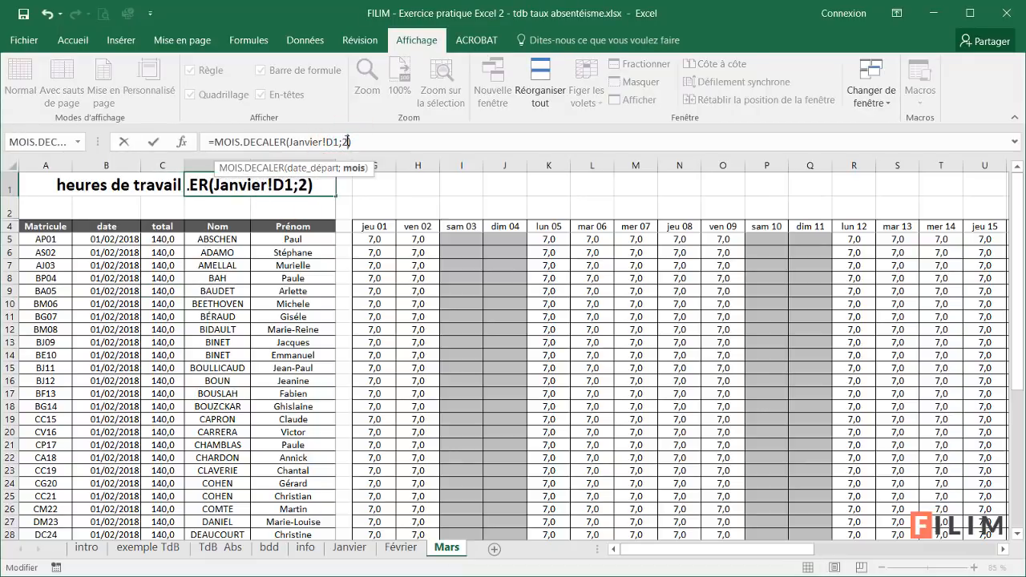
pyautogui.press('Return')
pyautogui.click(289, 176)
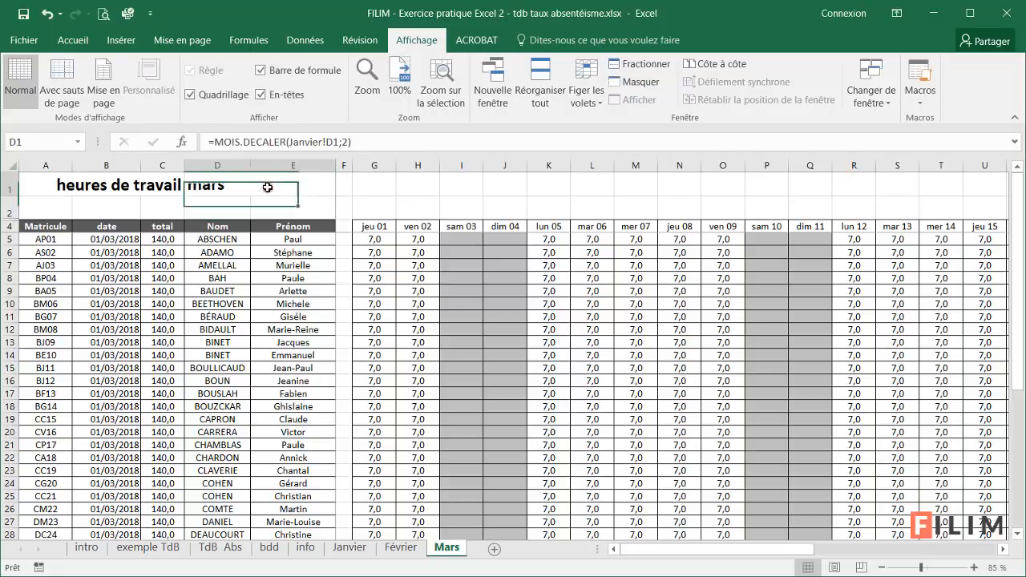
pyautogui.moveTo(115, 243); pyautogui.dragTo(98, 408)
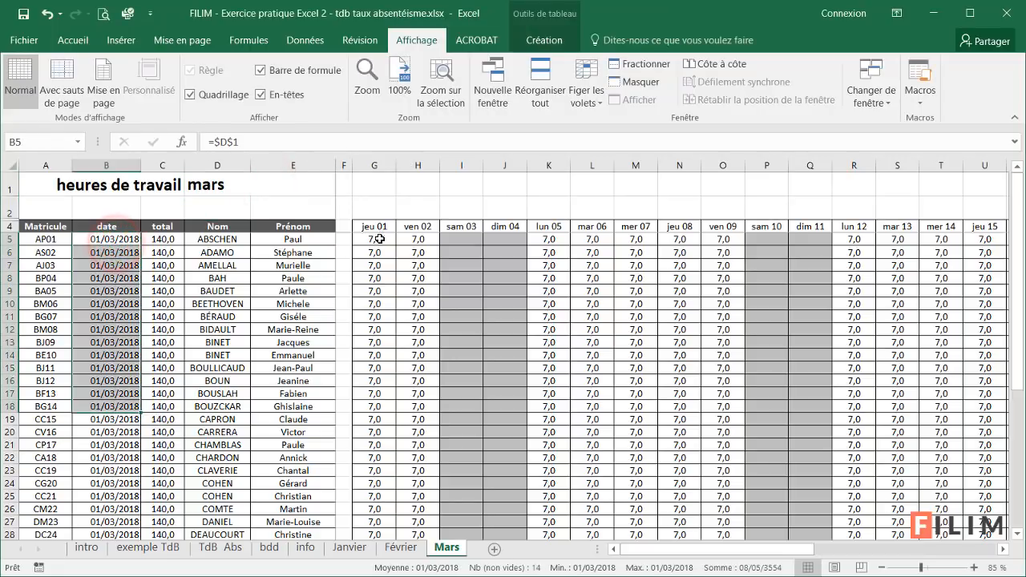
# Compare the day headers and weekend columns of the Mars sheet with those of the Février sheet.
pyautogui.click(379, 229)
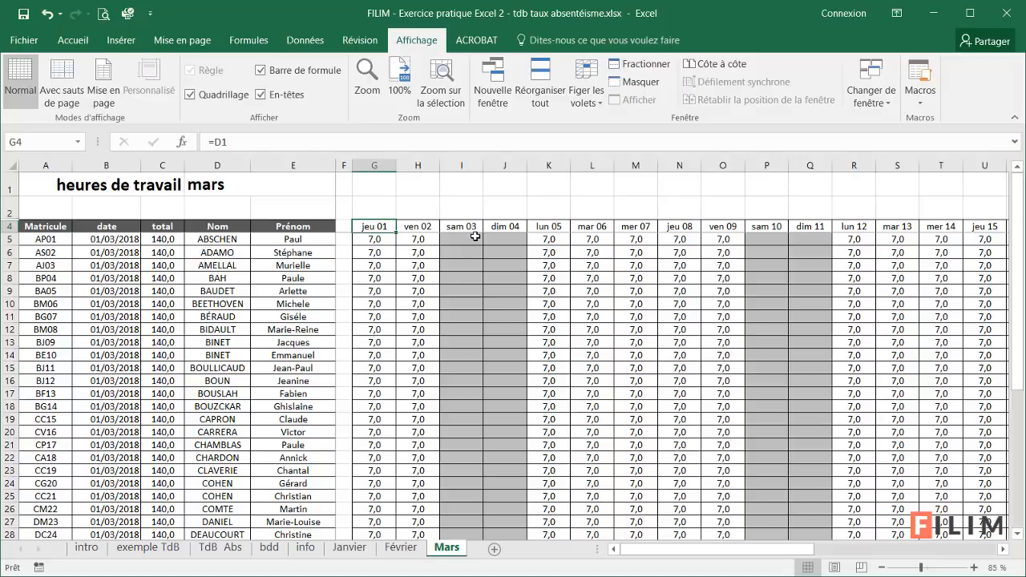
pyautogui.click(404, 547)
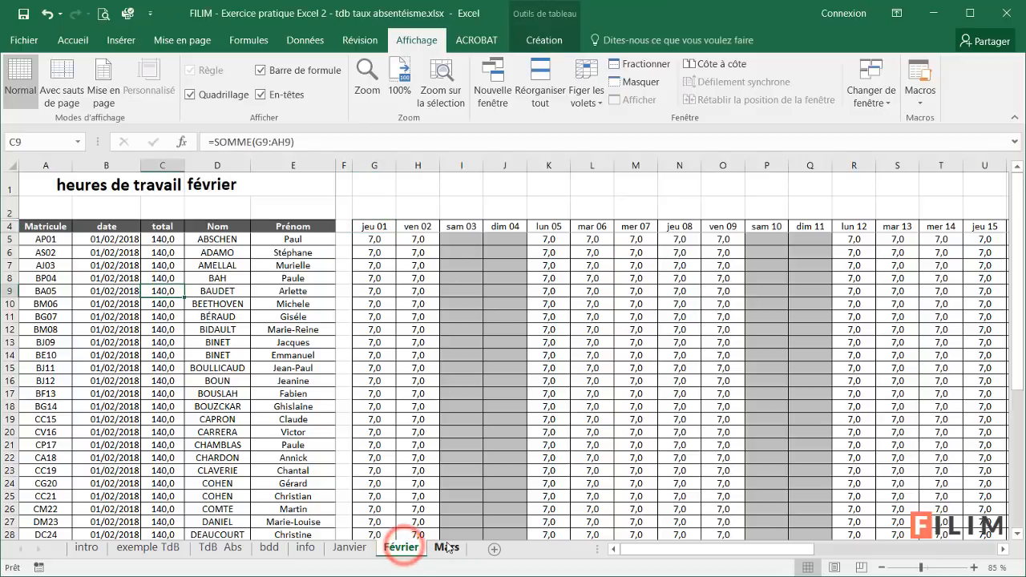
pyautogui.click(446, 547)
pyautogui.click(404, 548)
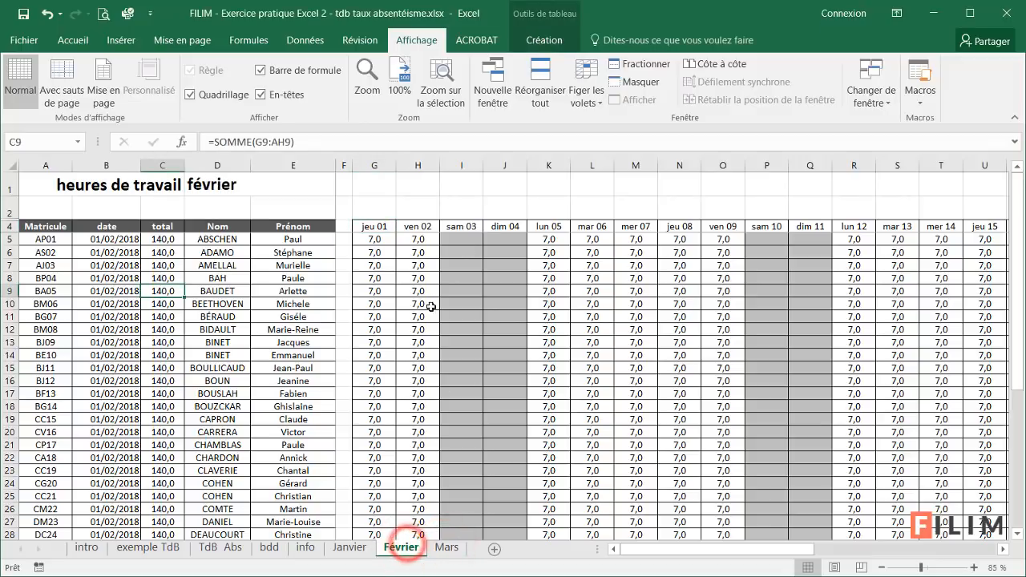
pyautogui.click(433, 277)
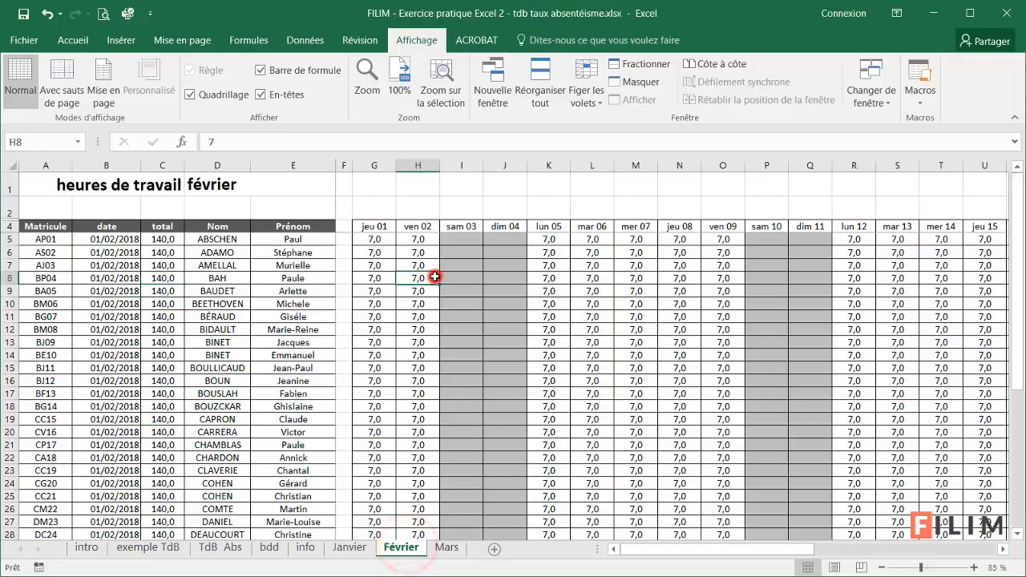
pyautogui.click(447, 548)
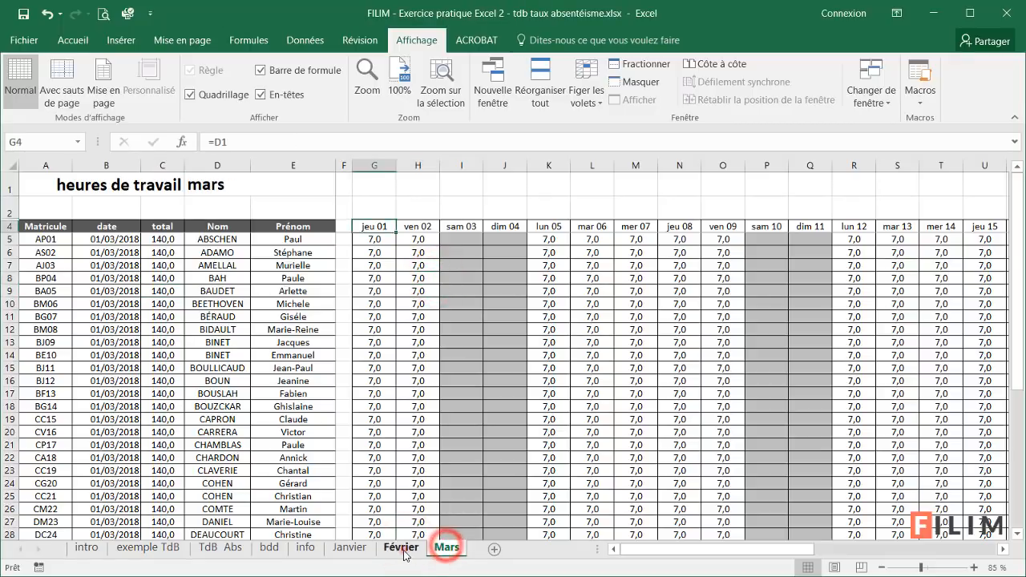
pyautogui.click(403, 547)
pyautogui.click(441, 549)
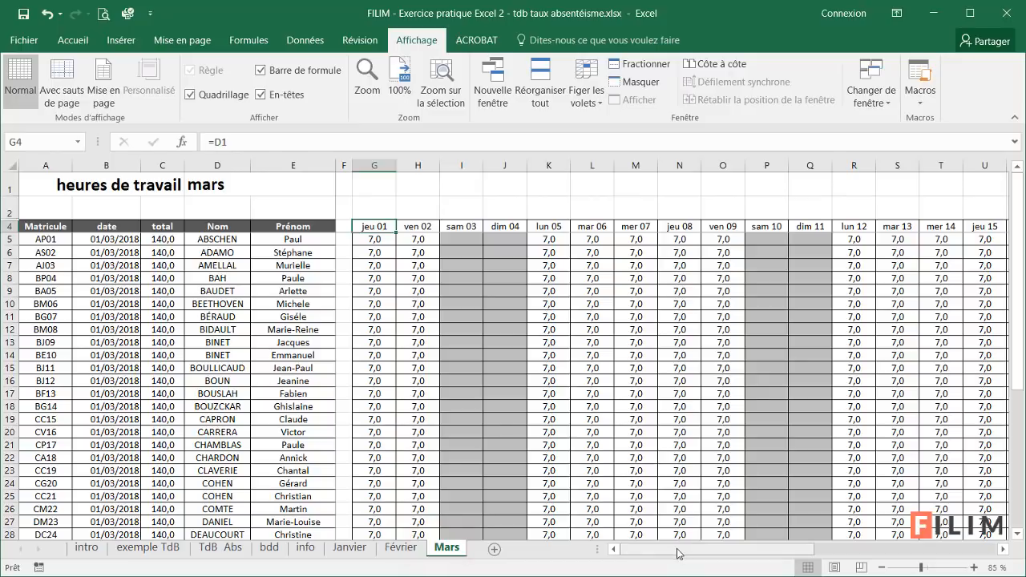
# Extend the mer 28 column of the Mars sheet through sam 31 in column AK, and clear the sam 31 hours.
pyautogui.moveTo(676, 549); pyautogui.dragTo(990, 553)
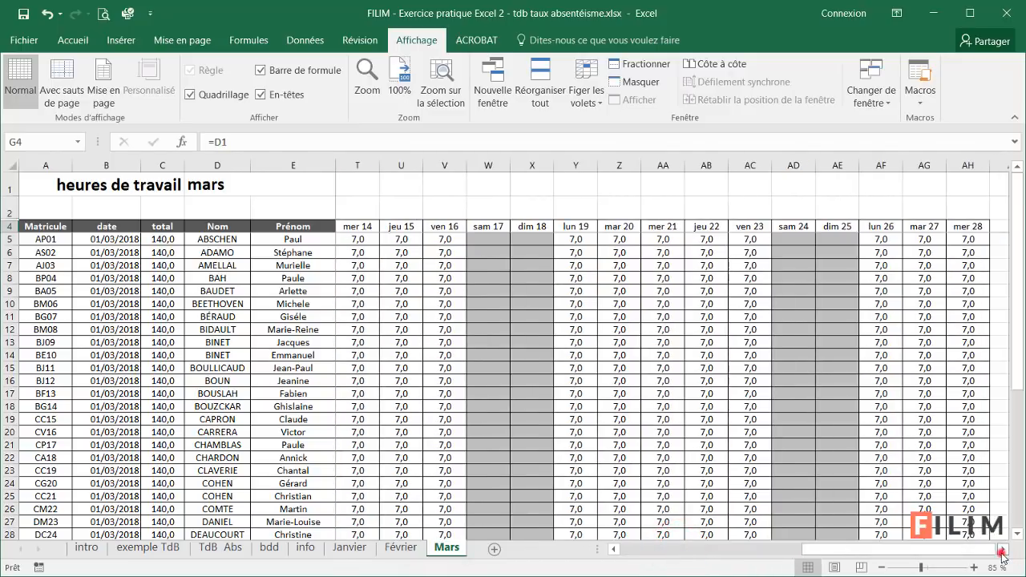
pyautogui.click(1002, 550)
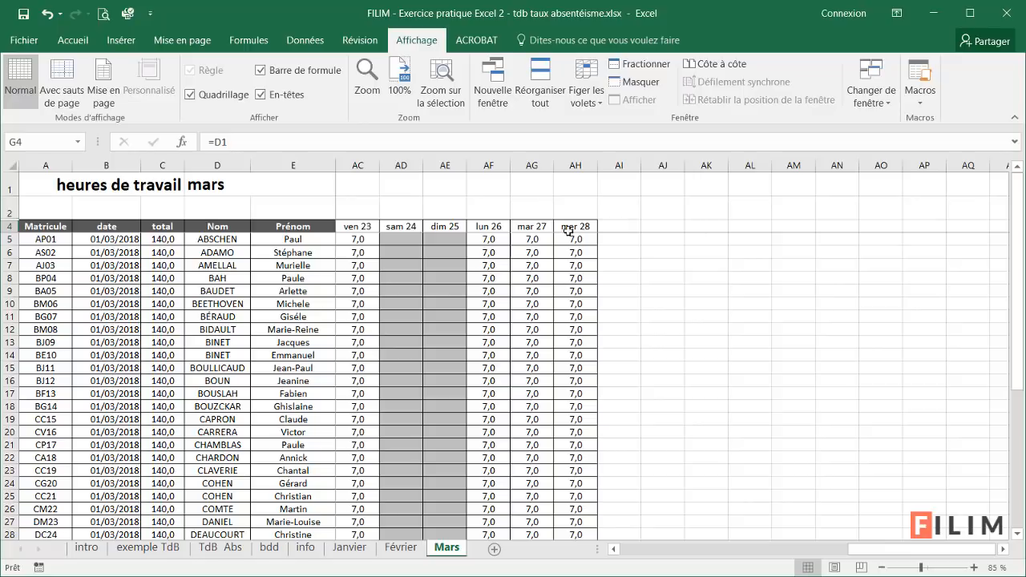
pyautogui.moveTo(571, 224); pyautogui.dragTo(706, 117)
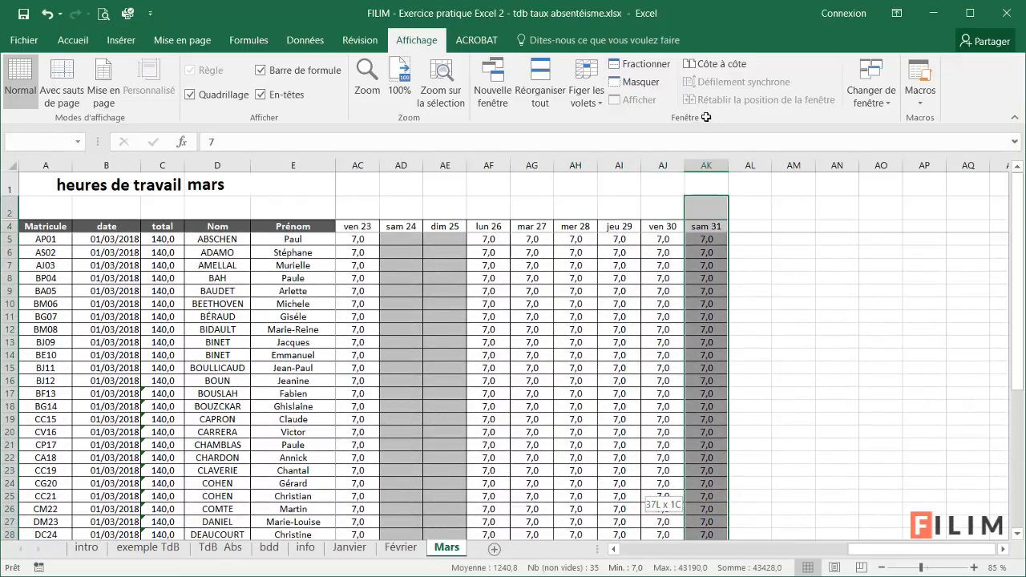
pyautogui.moveTo(711, 213); pyautogui.dragTo(706, 237)
pyautogui.press('Delete')
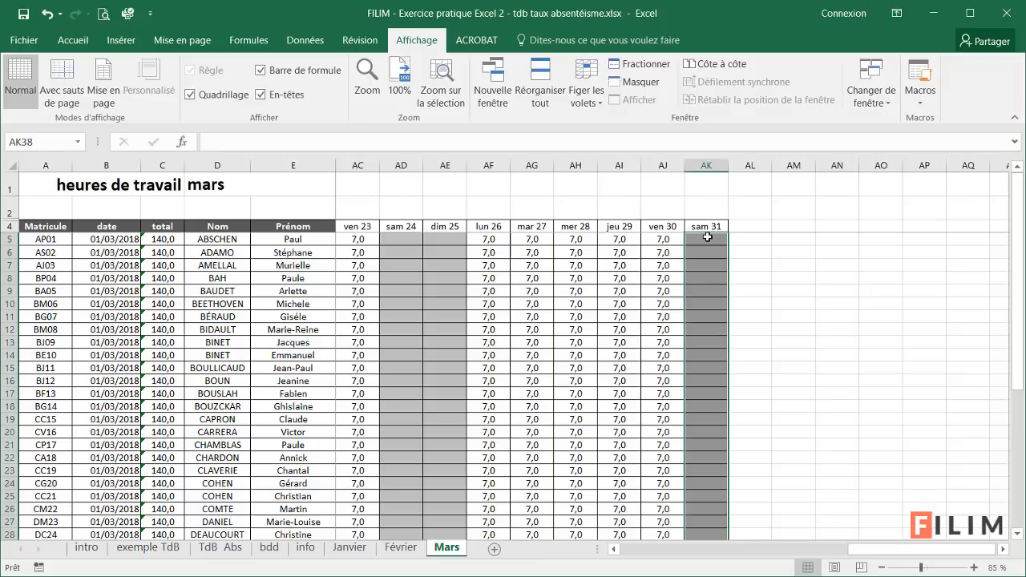
pyautogui.click(792, 275)
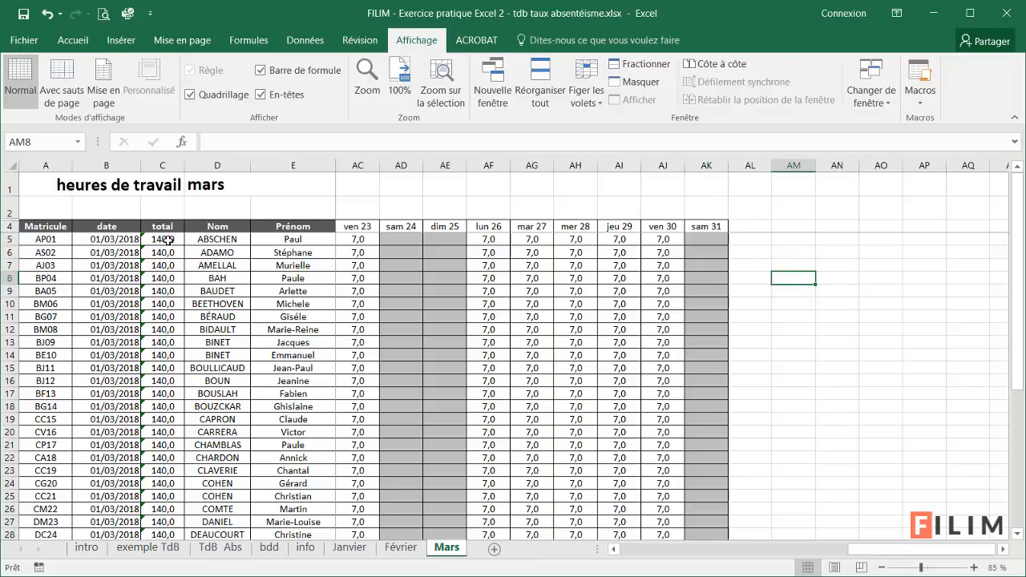
# Compare the Mars sheet's total in C7 with the February and March H Tr hours in the bdd table.
pyautogui.click(168, 264)
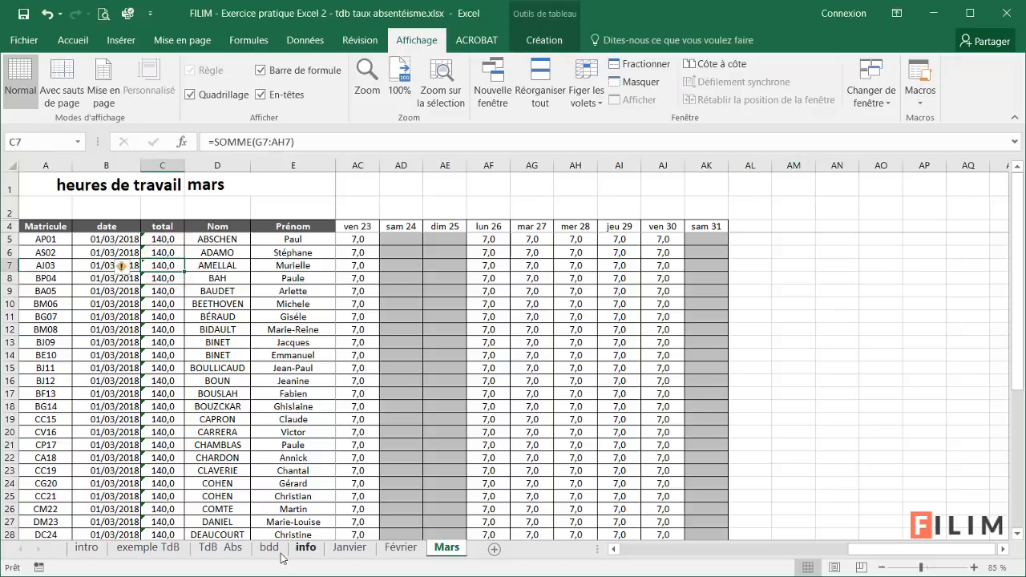
pyautogui.click(270, 547)
pyautogui.scroll(-20, 160, 388)
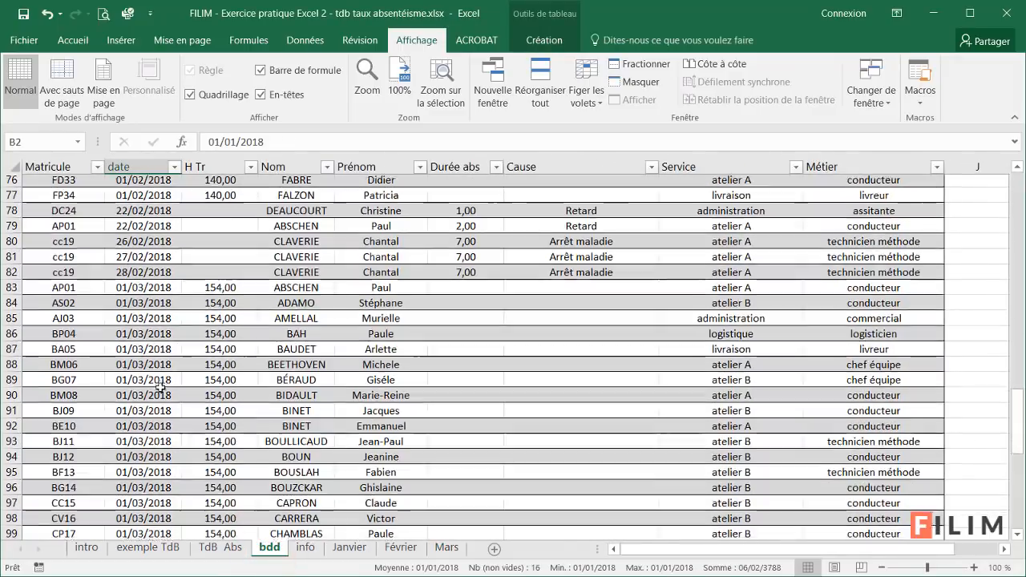
pyautogui.scroll(-6, 160, 388)
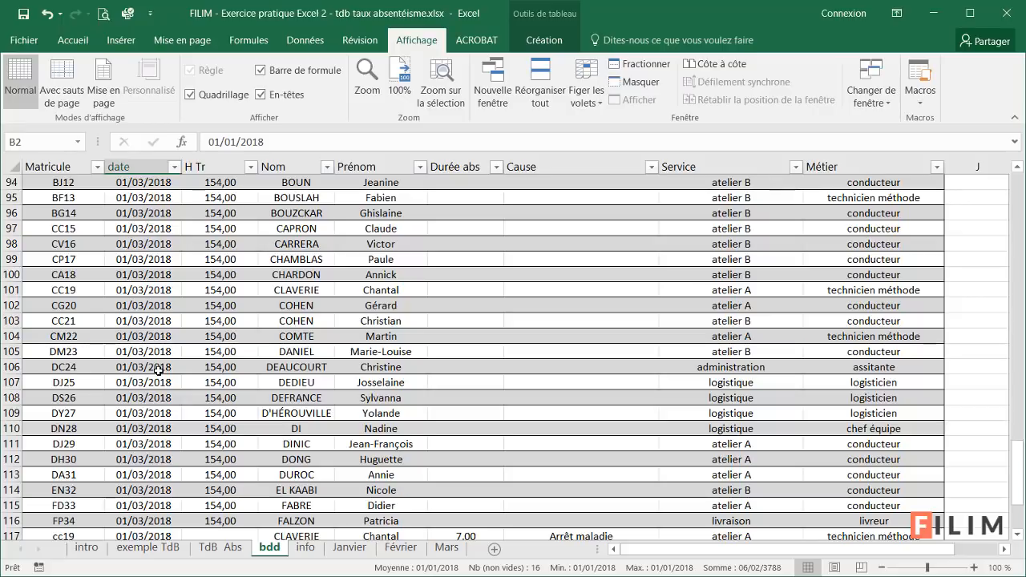
pyautogui.click(158, 370)
pyautogui.click(227, 353)
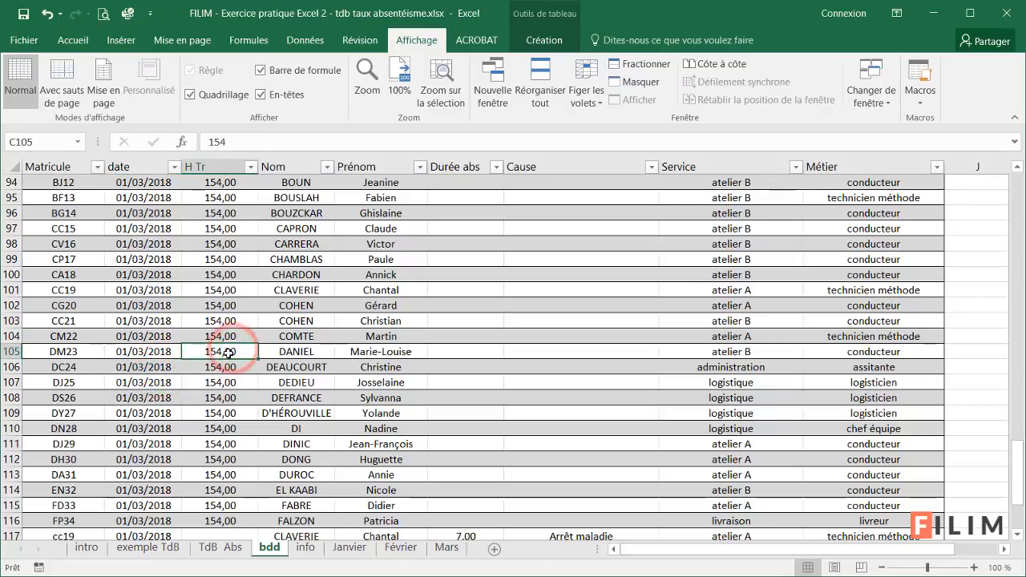
pyautogui.scroll(-1, 228, 353)
pyautogui.scroll(1, 228, 353)
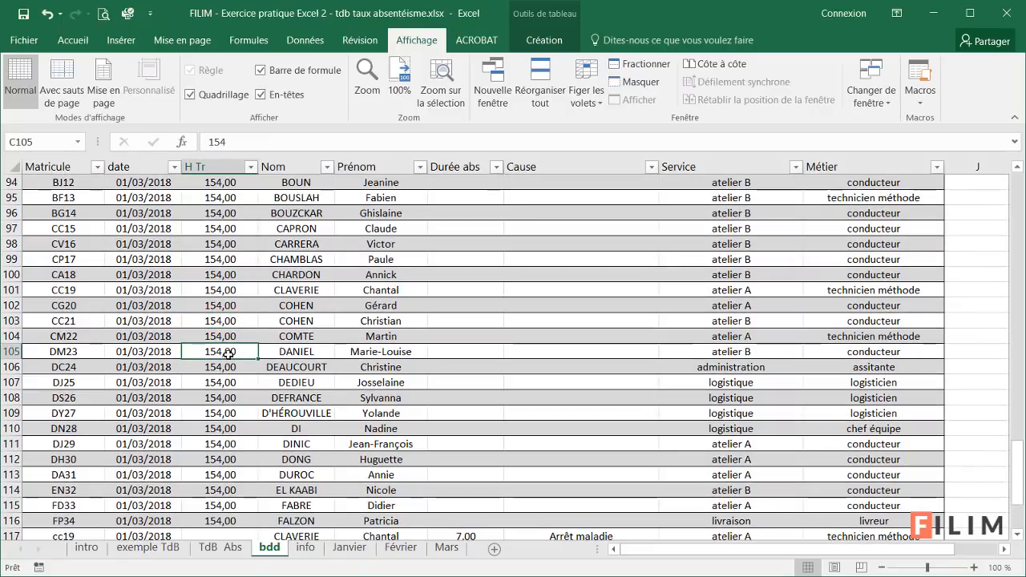
pyautogui.click(221, 309)
pyautogui.scroll(5, 219, 328)
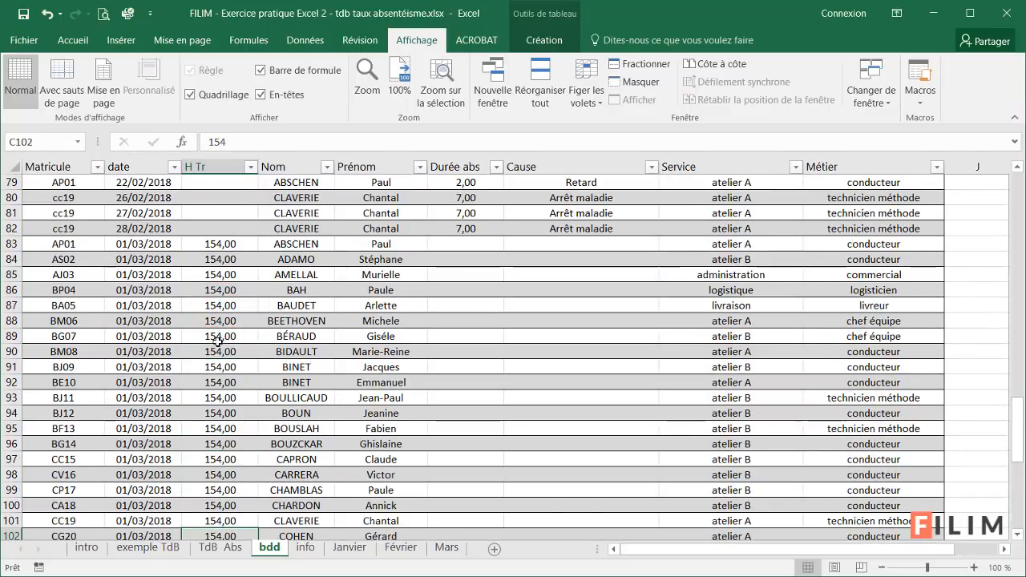
pyautogui.scroll(-1, 218, 342)
pyautogui.scroll(20, 217, 342)
pyautogui.scroll(-9, 216, 344)
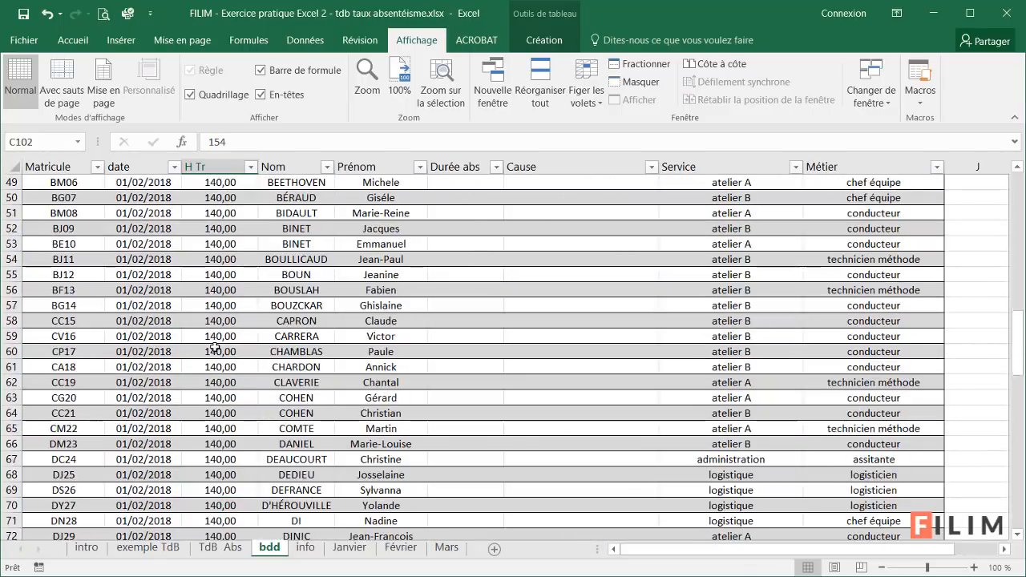
pyautogui.scroll(5, 214, 347)
pyautogui.scroll(-14, 215, 347)
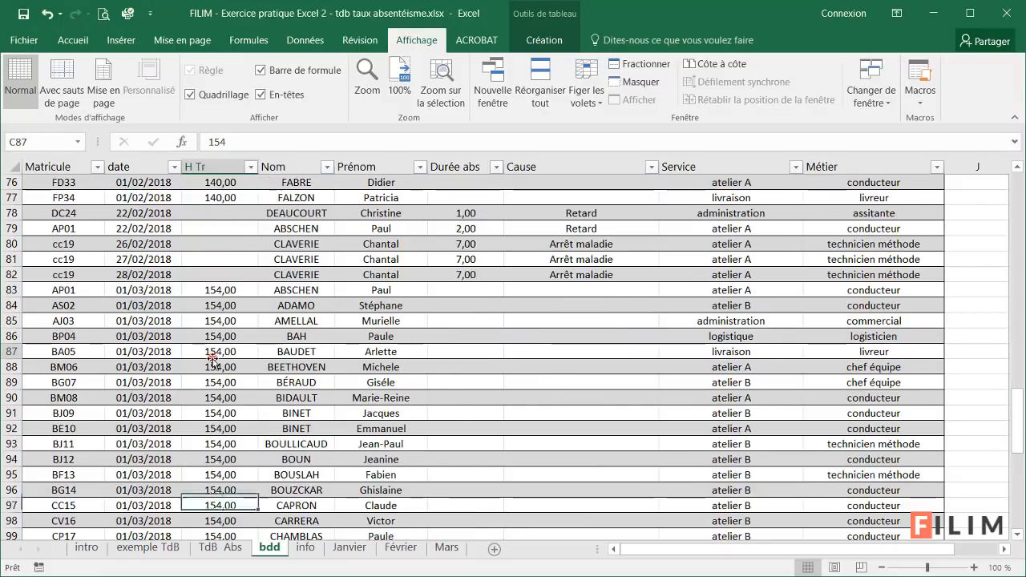
pyautogui.click(215, 353)
# Examine which day columns the total formula in C7 of the Mars sheet sums.
pyautogui.click(445, 547)
pyautogui.click(163, 262)
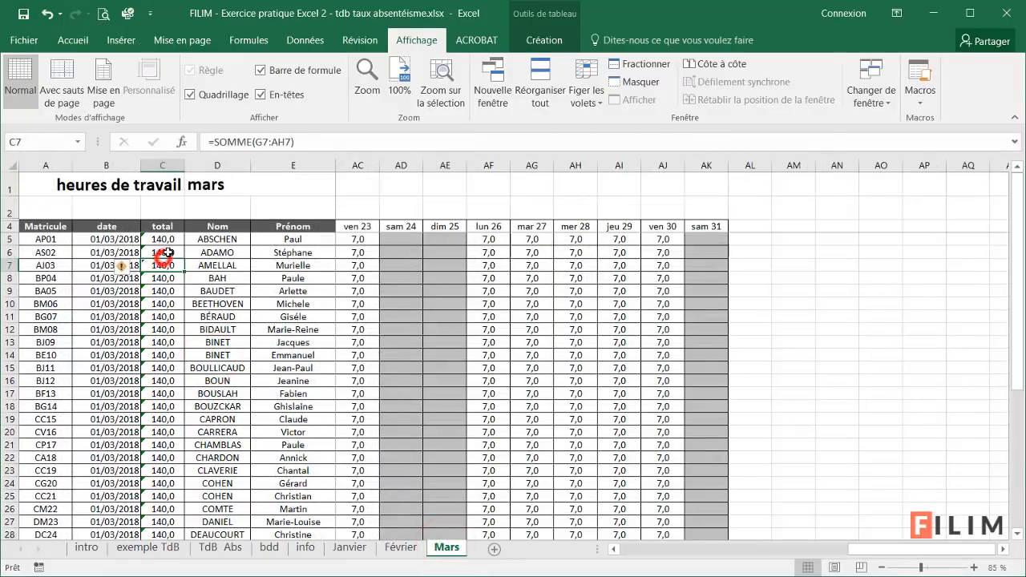
pyautogui.click(311, 140)
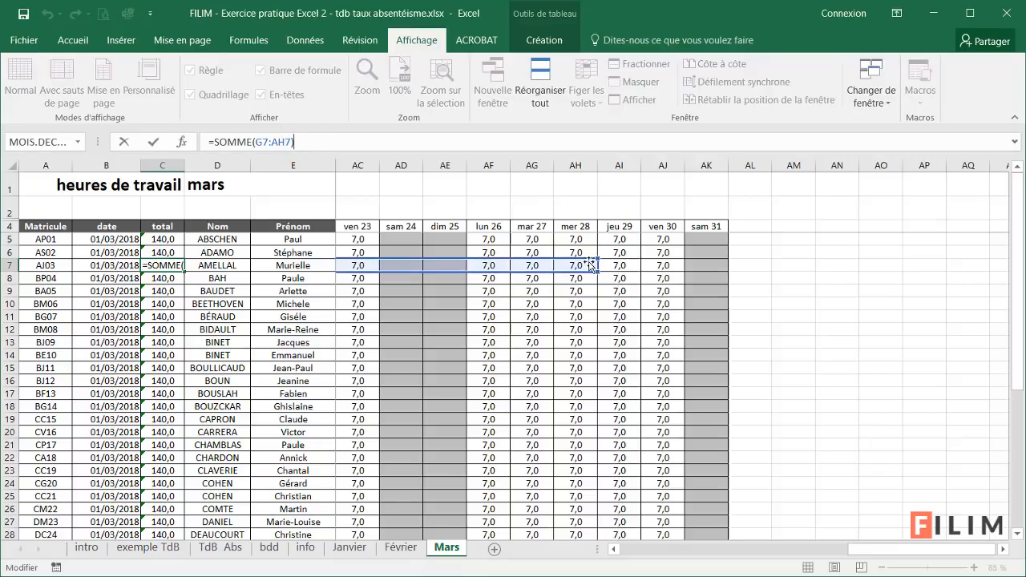
pyautogui.press('Escape')
# Change the SOMME range of the Mars sheet's total in C5 to G5:AK5 through the function arguments.
pyautogui.click(161, 239)
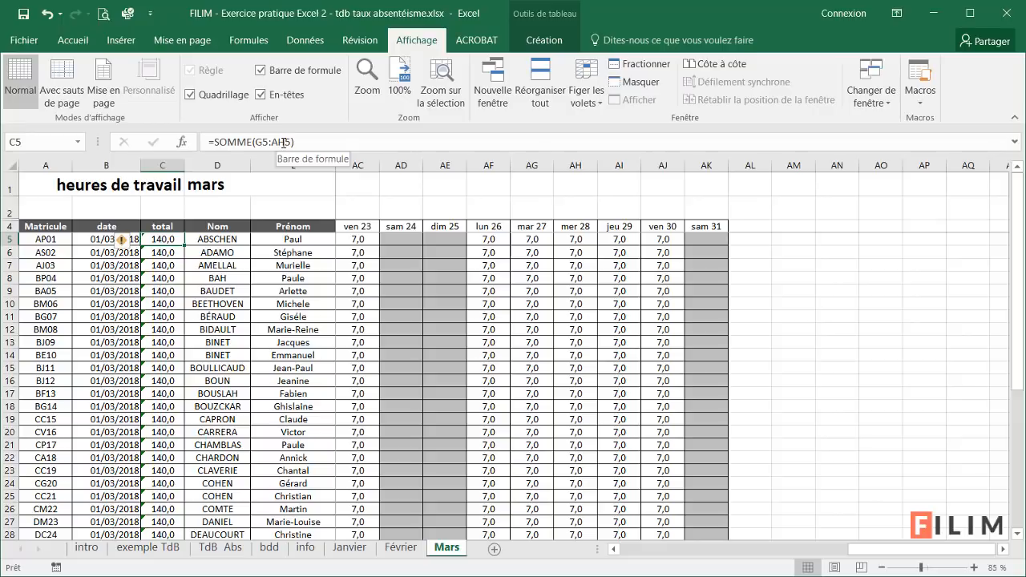
pyautogui.click(182, 142)
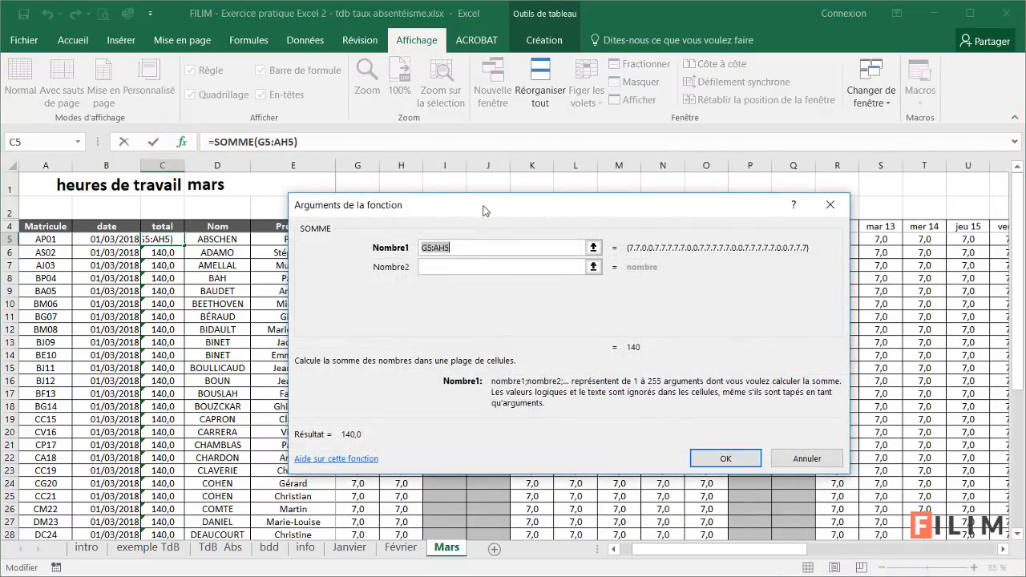
pyautogui.moveTo(483, 210); pyautogui.dragTo(337, 347)
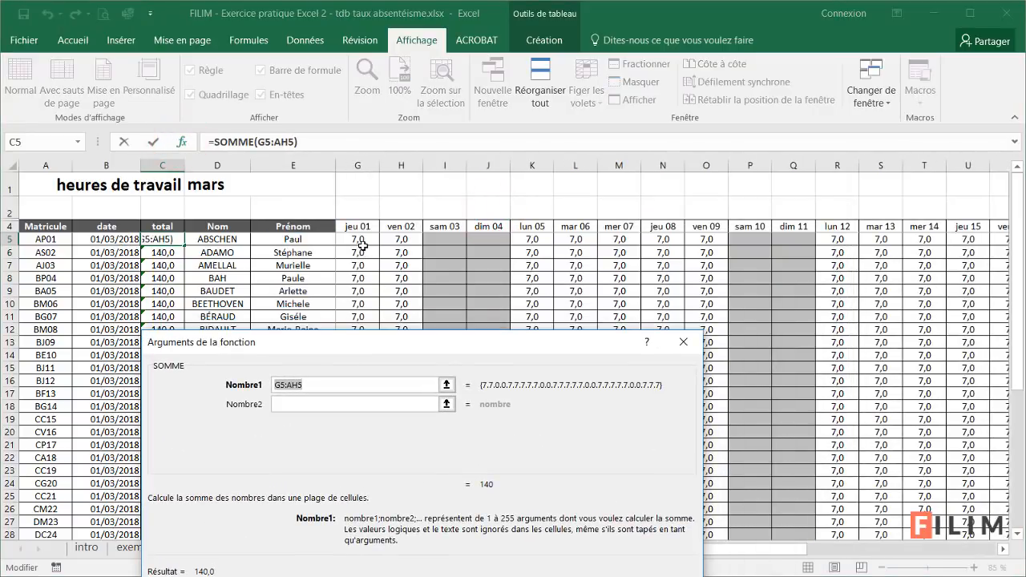
pyautogui.moveTo(361, 239); pyautogui.dragTo(913, 238)
pyautogui.moveTo(566, 340); pyautogui.dragTo(582, 260)
pyautogui.click(597, 513)
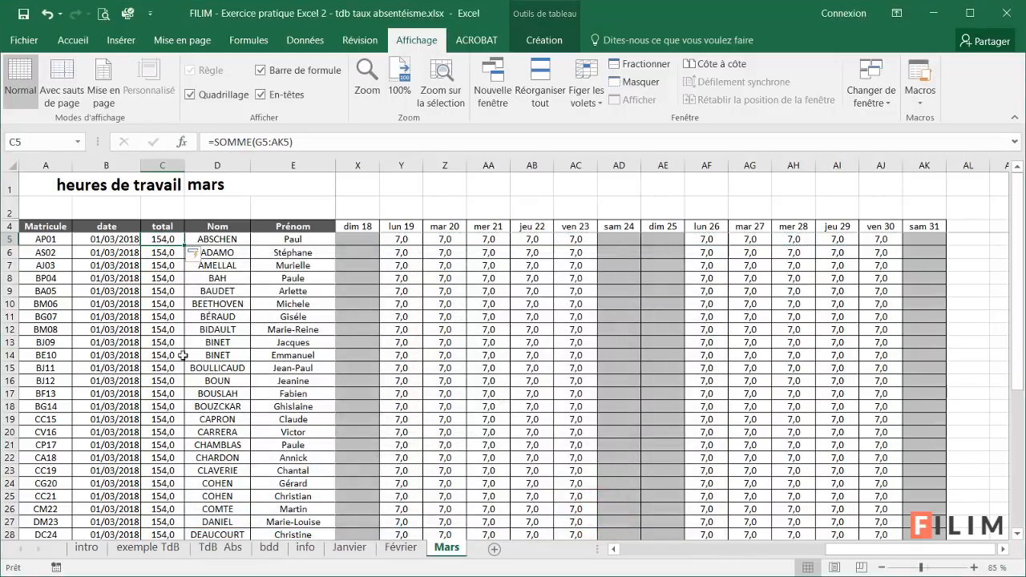
# Review the Janvier, Mars and Février sheets, and examine the March hours and absence entries at the end of the bdd table.
pyautogui.click(350, 549)
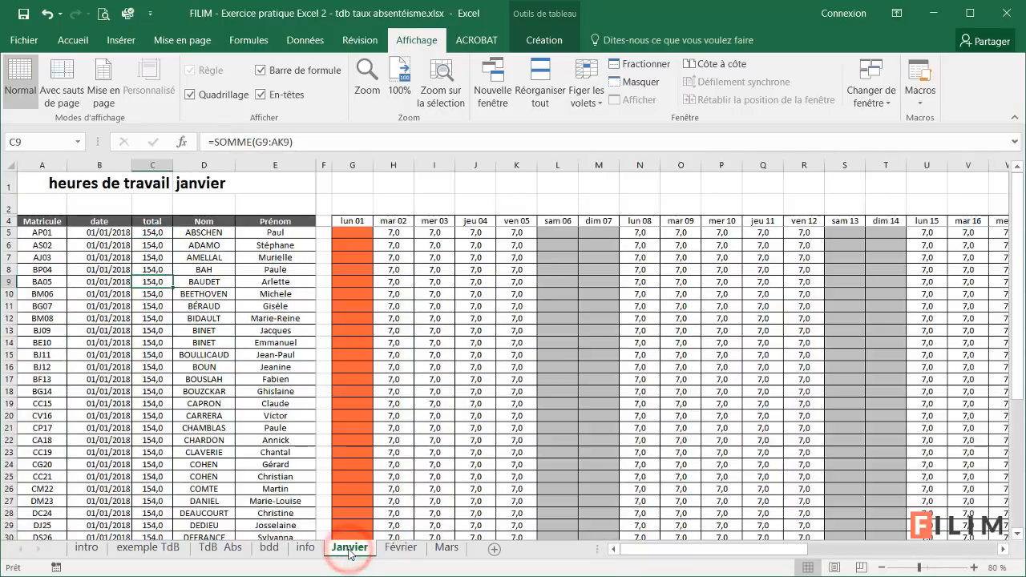
pyautogui.click(445, 547)
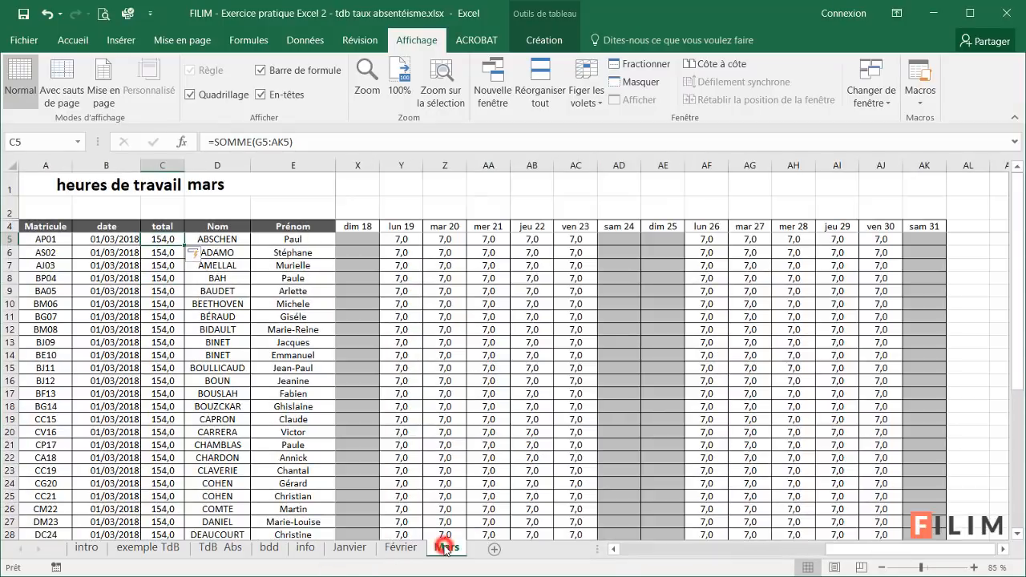
pyautogui.click(400, 548)
pyautogui.click(422, 464)
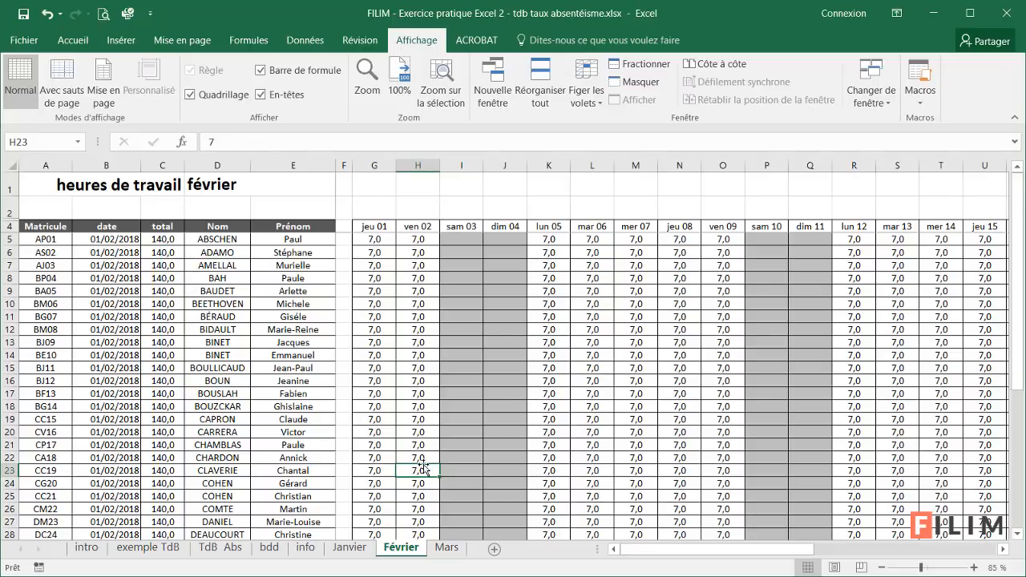
pyautogui.click(270, 547)
pyautogui.scroll(-5, 233, 433)
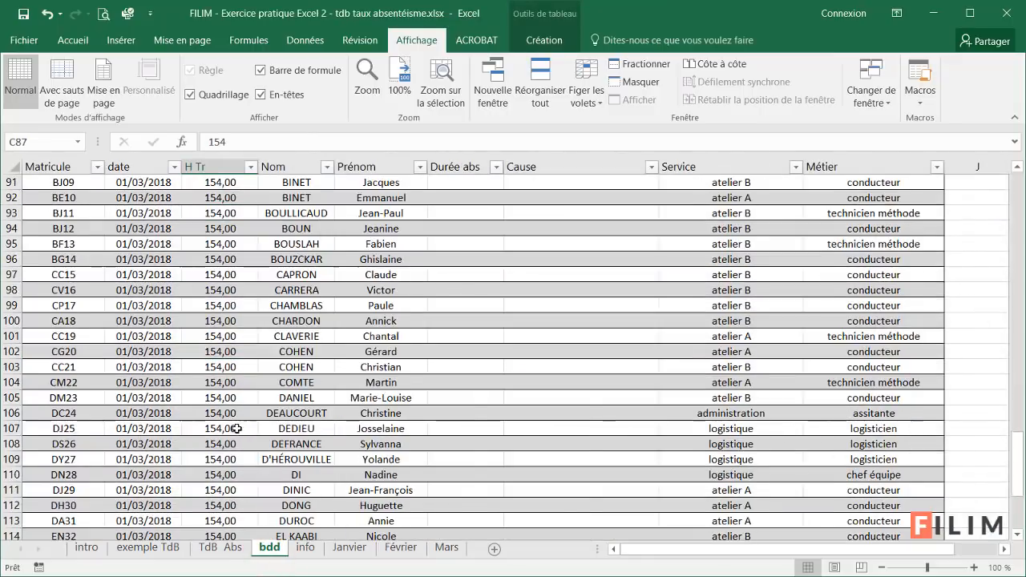
pyautogui.scroll(-8, 237, 429)
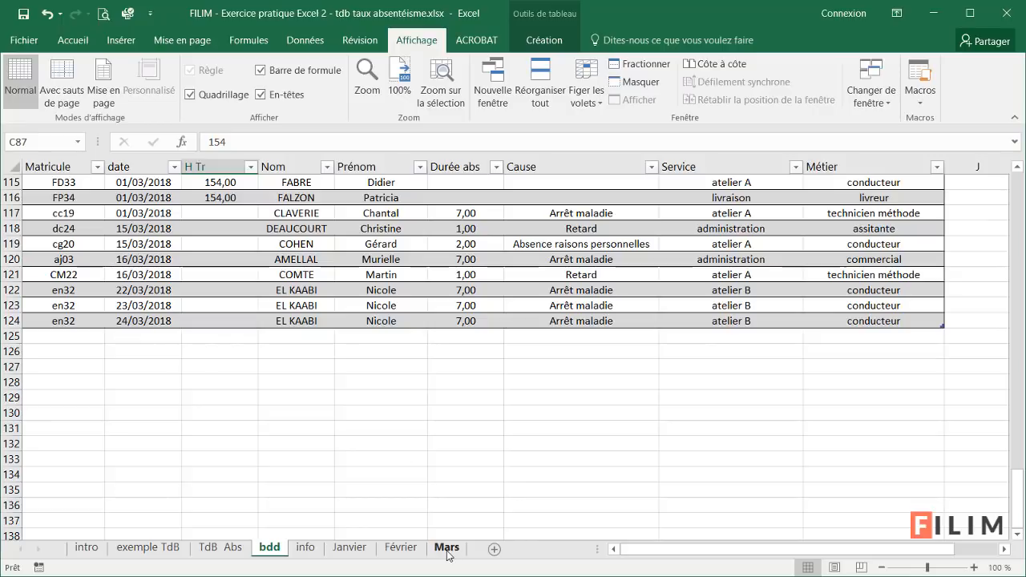
# Duplicate the Janvier sheet after Mars and rename the copy Avril.
pyautogui.click(347, 548)
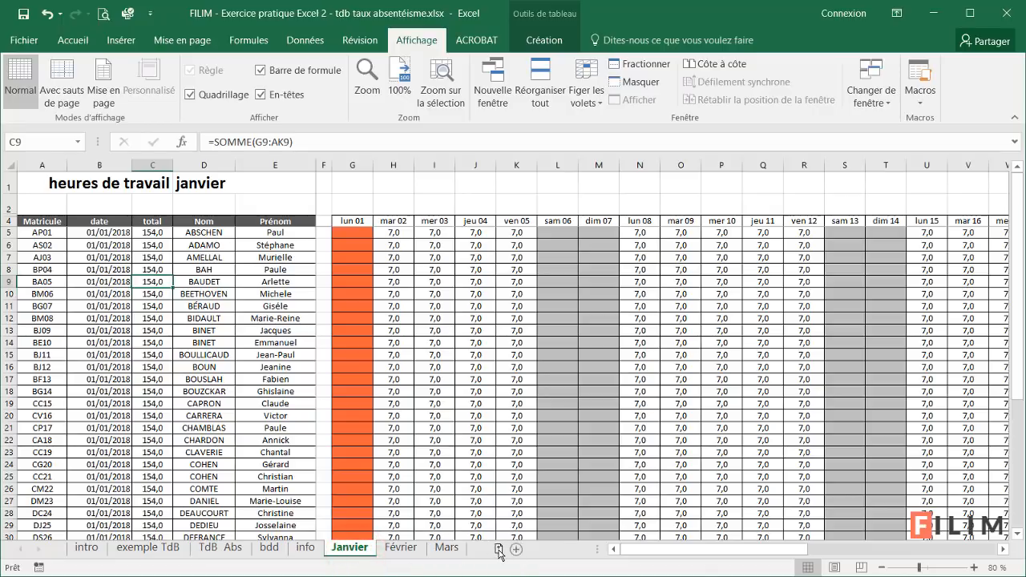
pyautogui.moveTo(499, 552); pyautogui.dragTo(499, 553)
pyautogui.doubleClick(500, 553)
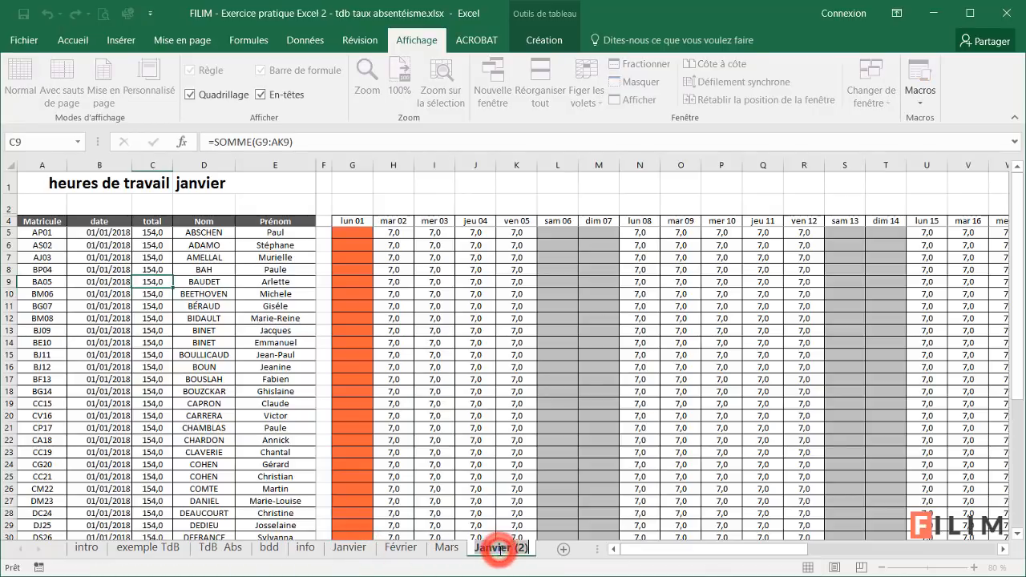
pyautogui.write('Avril')
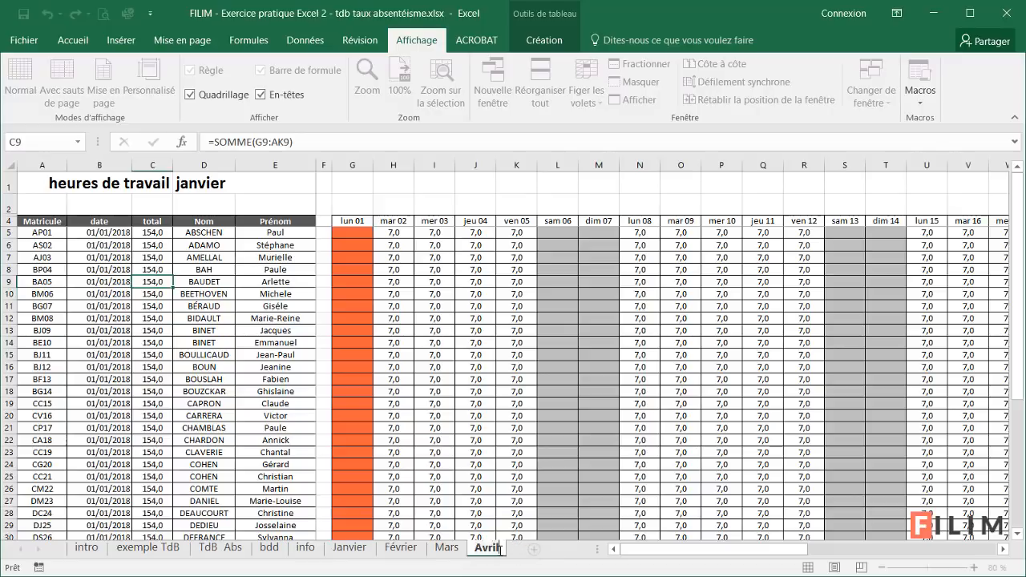
pyautogui.press('Return')
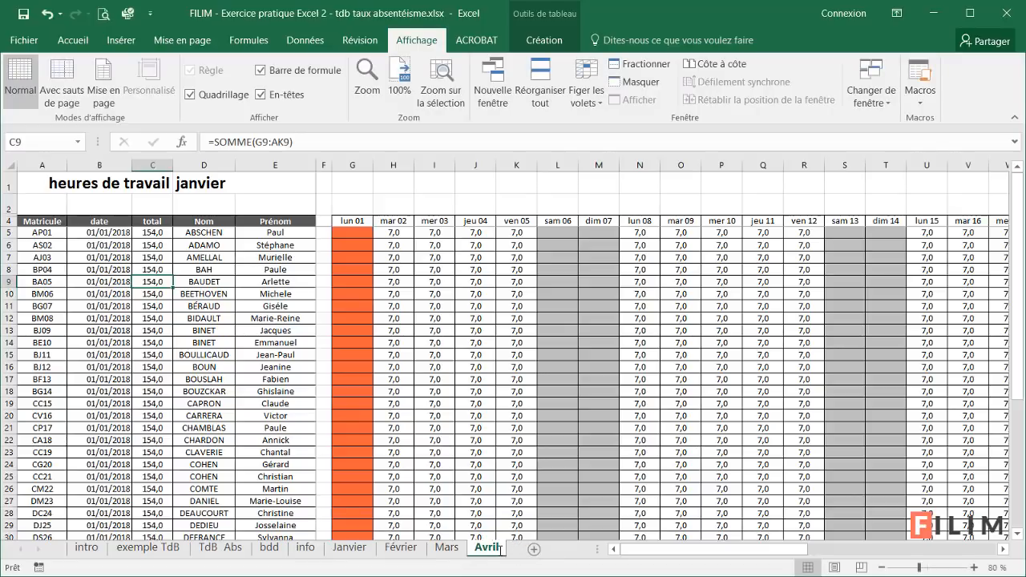
# Replace the month in D1 of the Avril sheet with =MOIS.DECALER(Janvier!D1;3) through the function arguments.
pyautogui.click(202, 181)
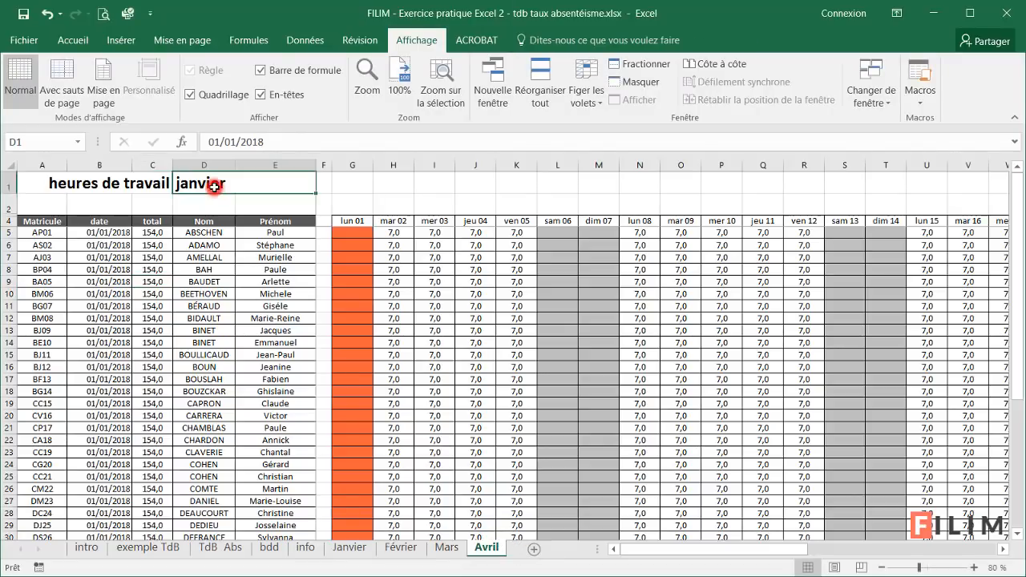
pyautogui.click(184, 141)
pyautogui.click(402, 392)
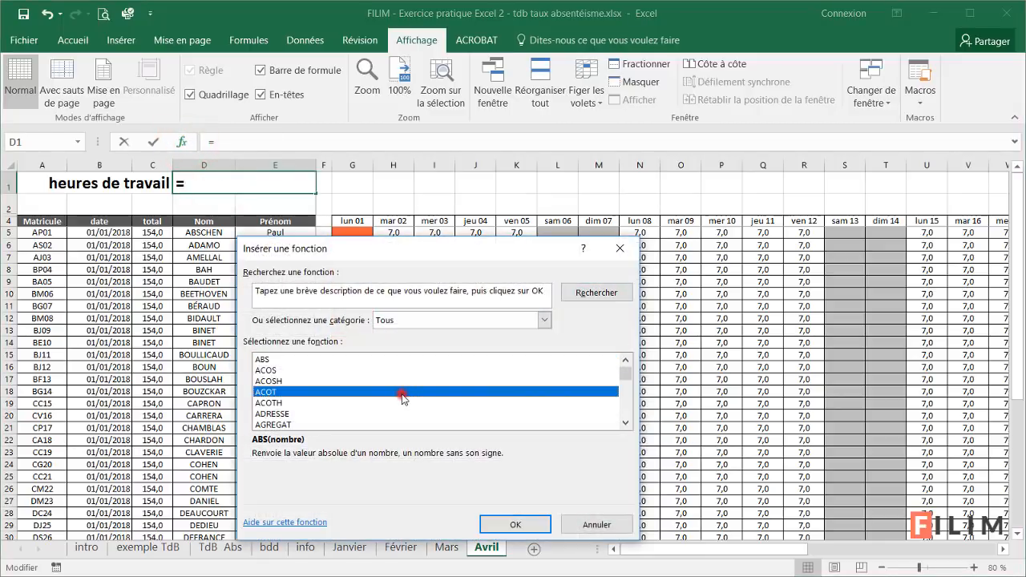
pyautogui.write('mois')
pyautogui.scroll(-1, 393, 404)
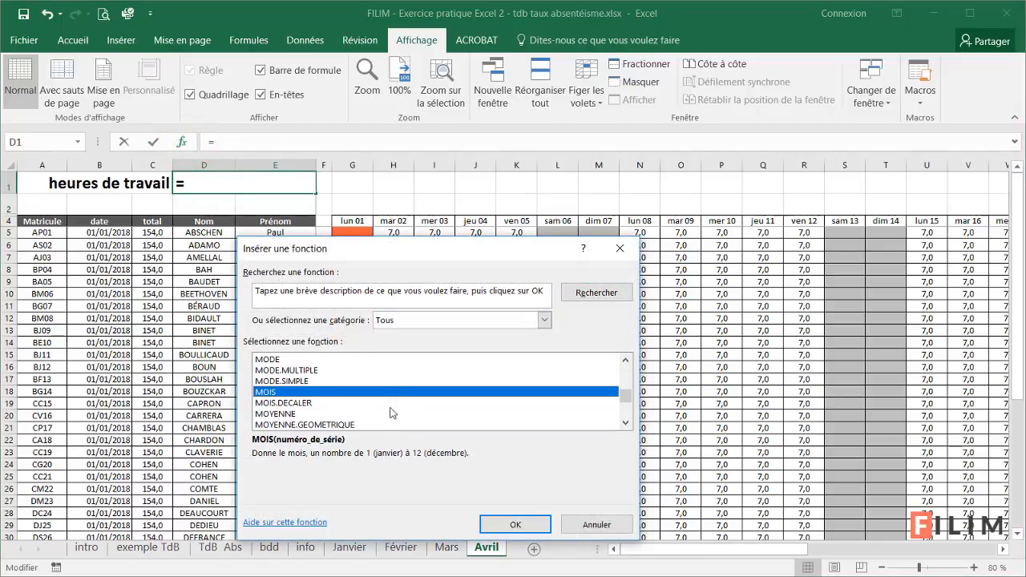
pyautogui.doubleClick(383, 405)
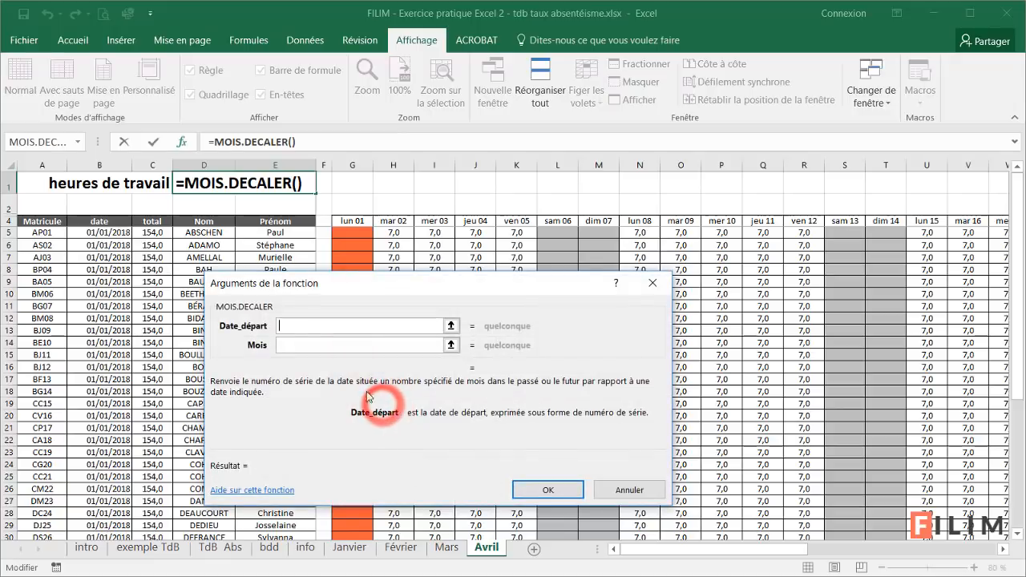
pyautogui.click(350, 547)
pyautogui.click(225, 183)
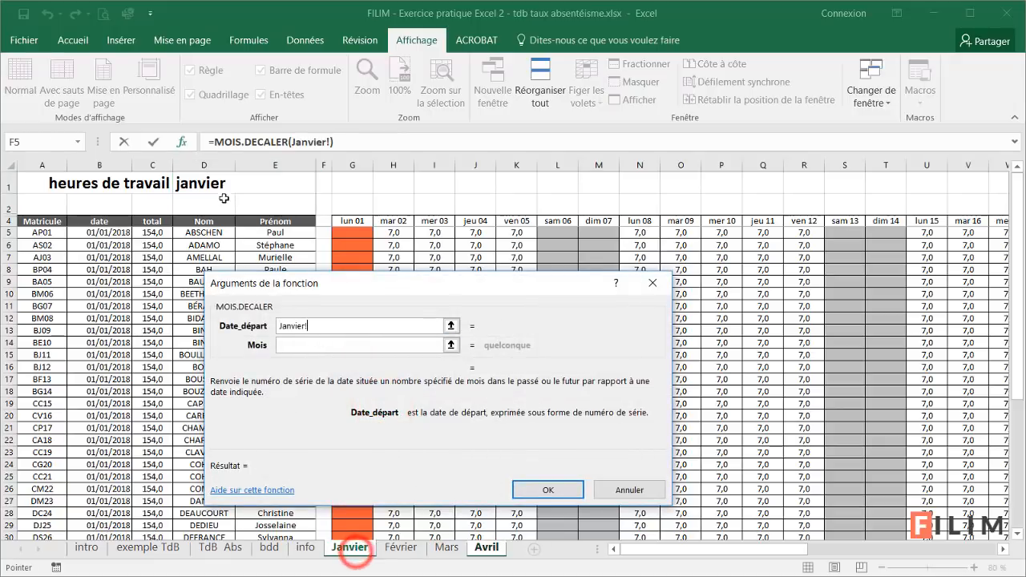
pyautogui.click(297, 346)
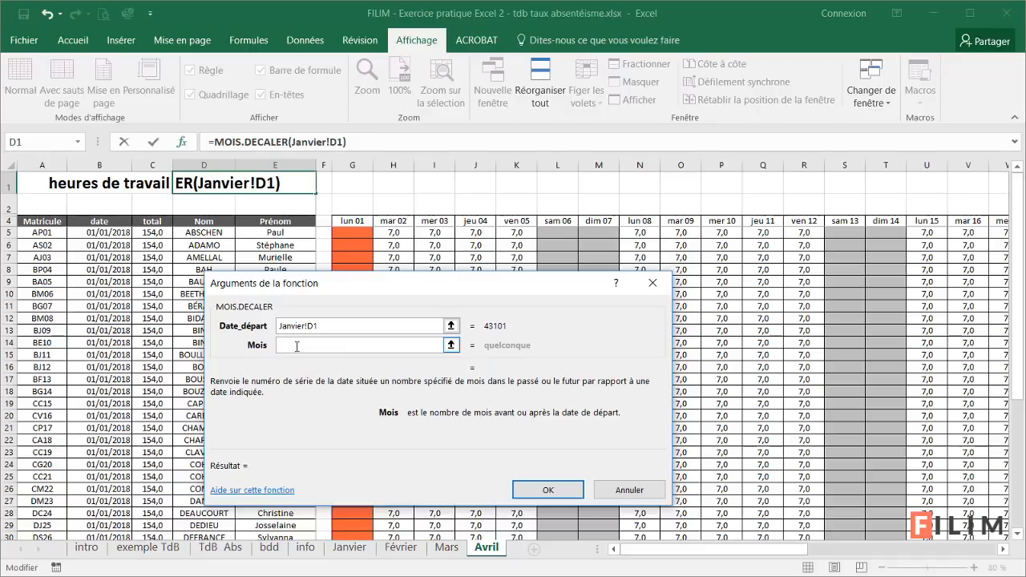
pyautogui.write('3')
pyautogui.press('Return')
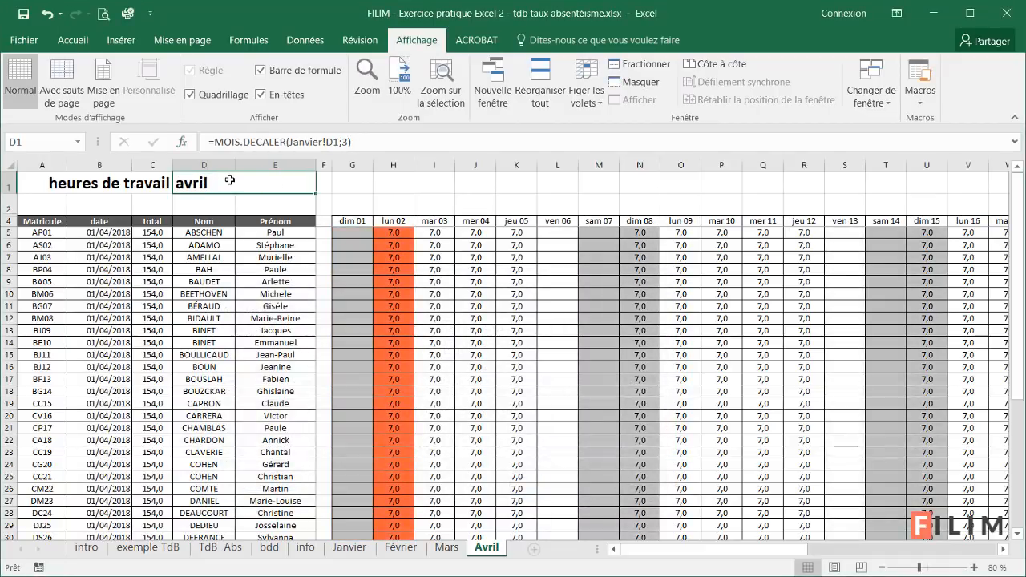
# Clear the copied daily hours of all employees from column H to column AK in the Avril sheet.
pyautogui.click(398, 220)
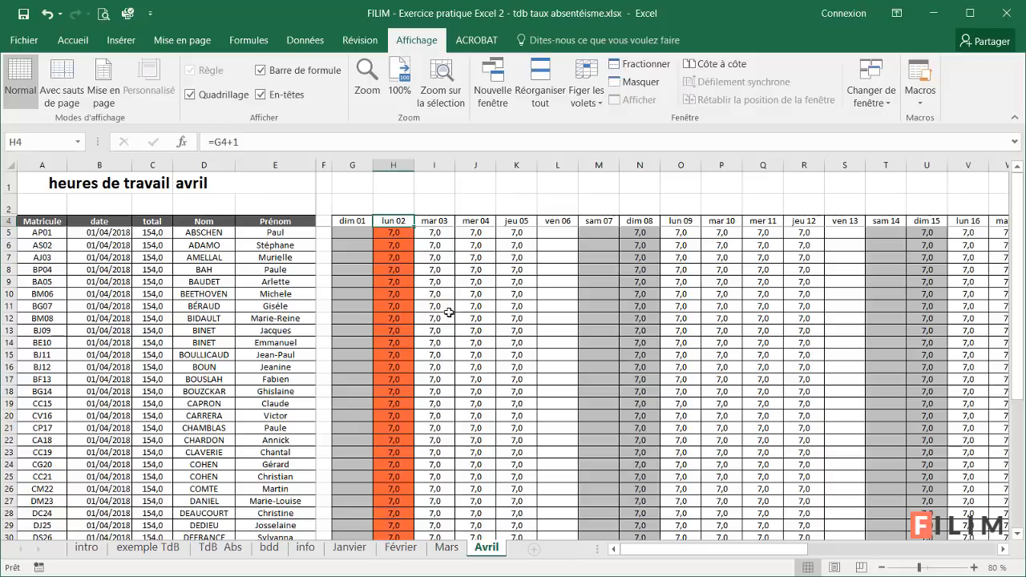
pyautogui.keyDown('ctrl'); pyautogui.scroll(-3, 449, 313); pyautogui.keyUp('ctrl')
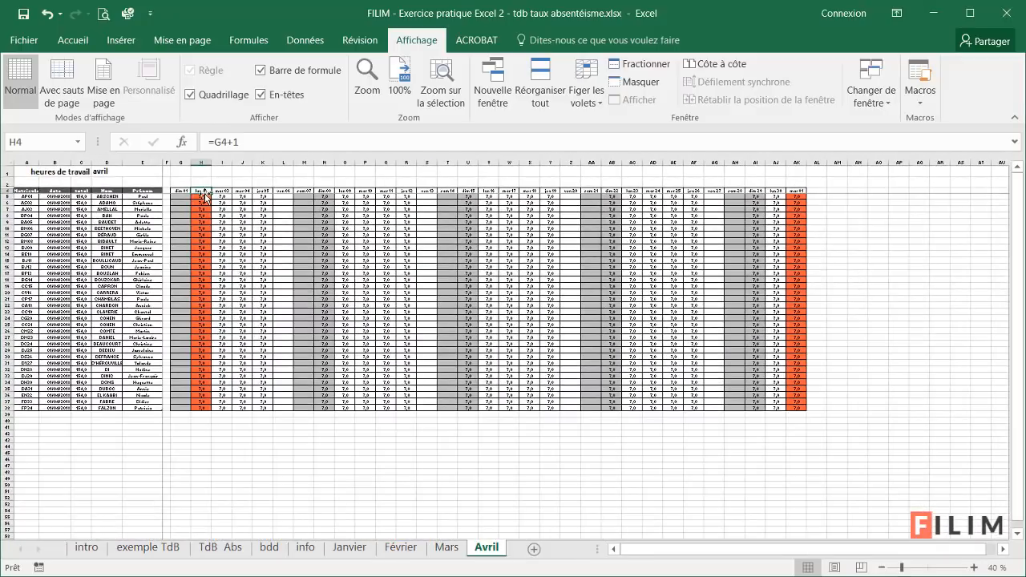
pyautogui.moveTo(202, 197); pyautogui.dragTo(798, 414)
pyautogui.press('Delete')
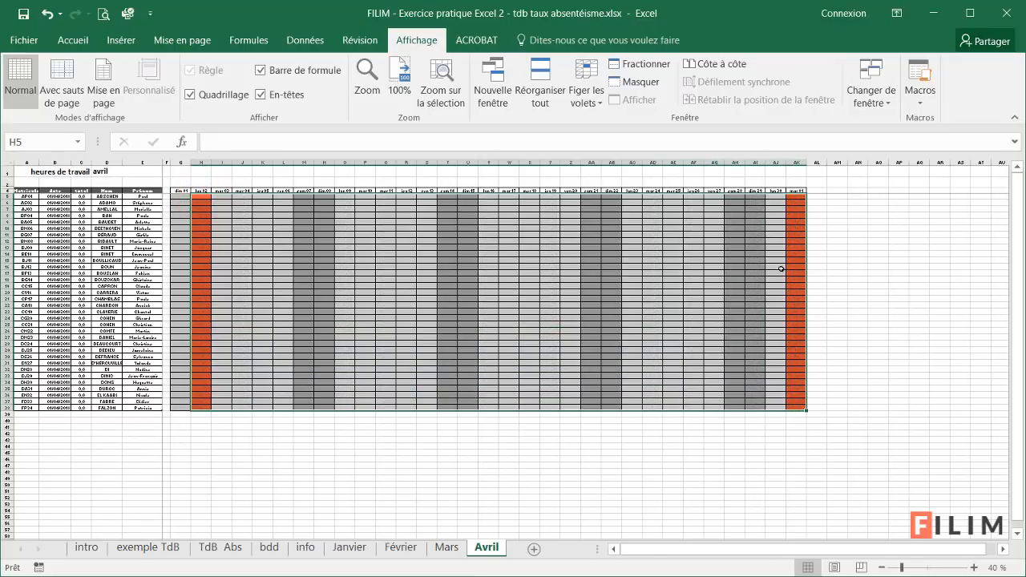
# Clear both contents and formatting of the surplus mar 01 column AK in the Avril sheet.
pyautogui.keyDown('ctrl'); pyautogui.scroll(4, 781, 270); pyautogui.keyUp('ctrl')
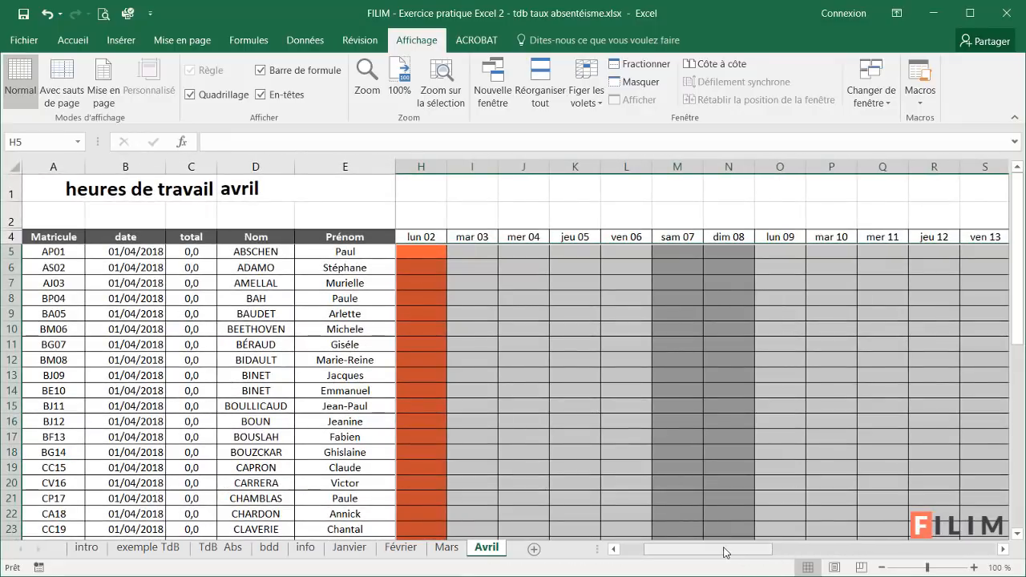
pyautogui.moveTo(723, 550); pyautogui.dragTo(991, 552)
pyautogui.click(933, 289)
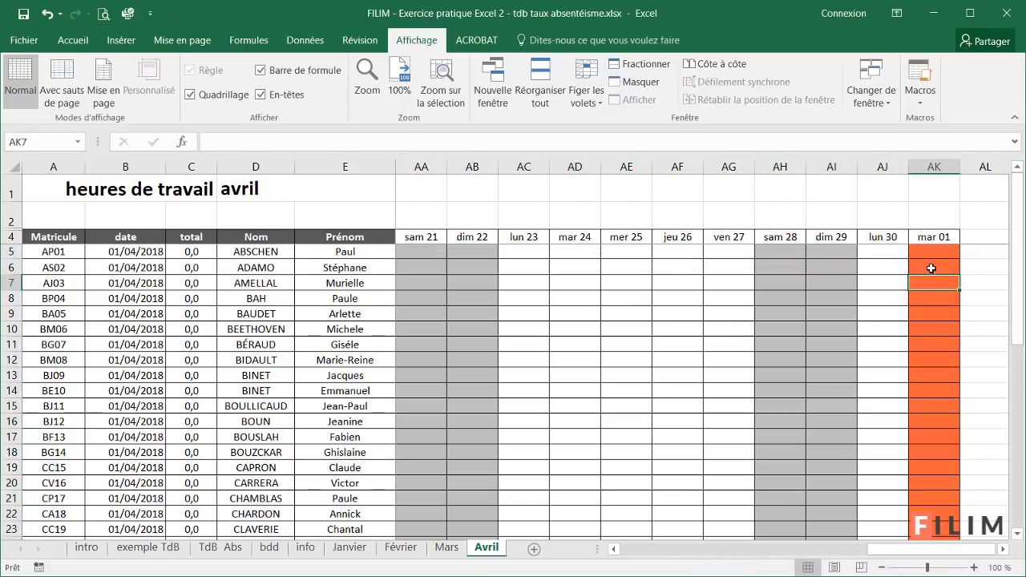
pyautogui.click(934, 166)
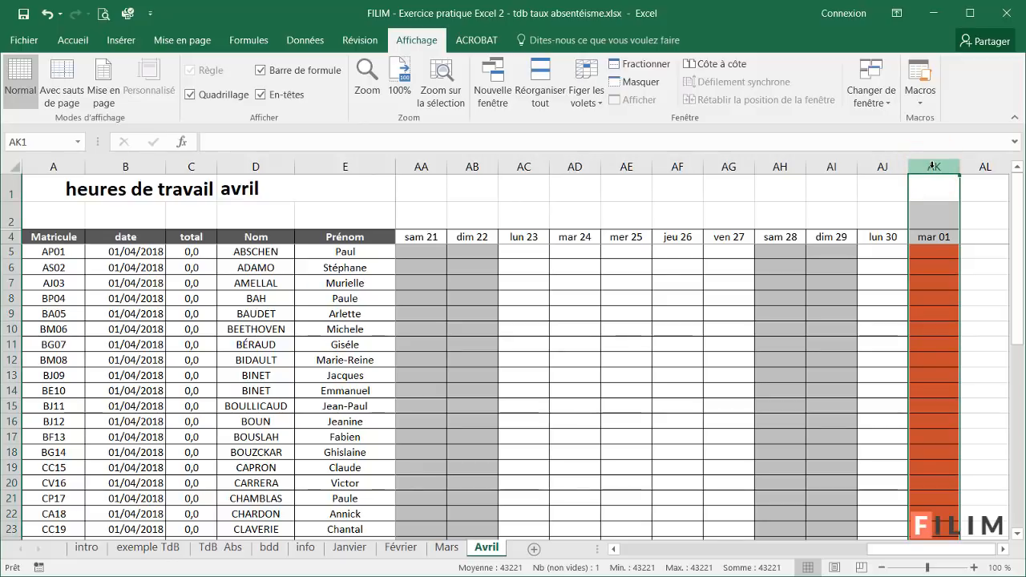
pyautogui.click(773, 328)
pyautogui.click(935, 167)
pyautogui.click(73, 40)
pyautogui.click(742, 99)
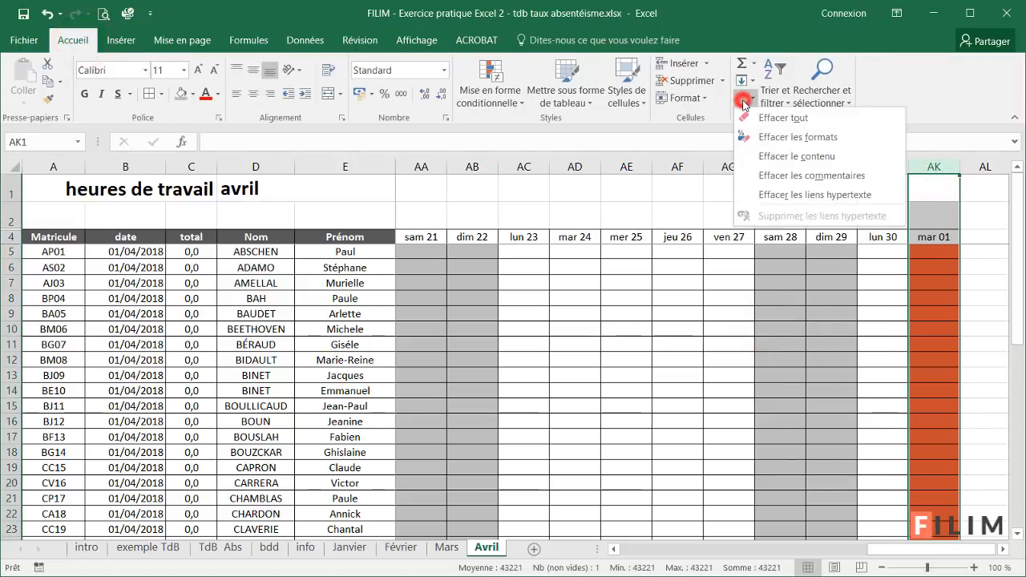
pyautogui.click(758, 122)
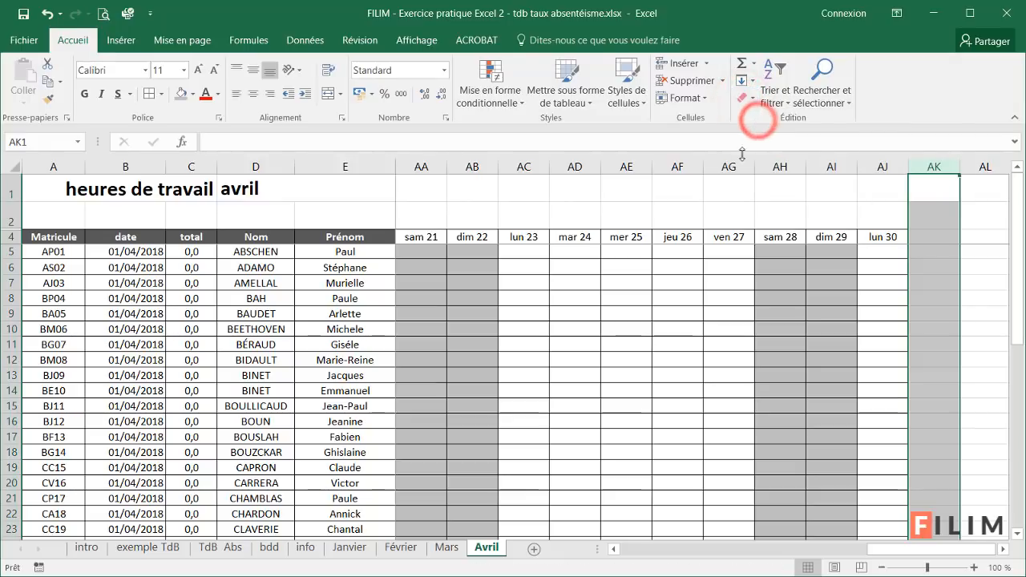
pyautogui.click(641, 286)
# Examine the date formula in B5 and the day columns covered by the total formula in C5, including the emptied AK5.
pyautogui.click(122, 254)
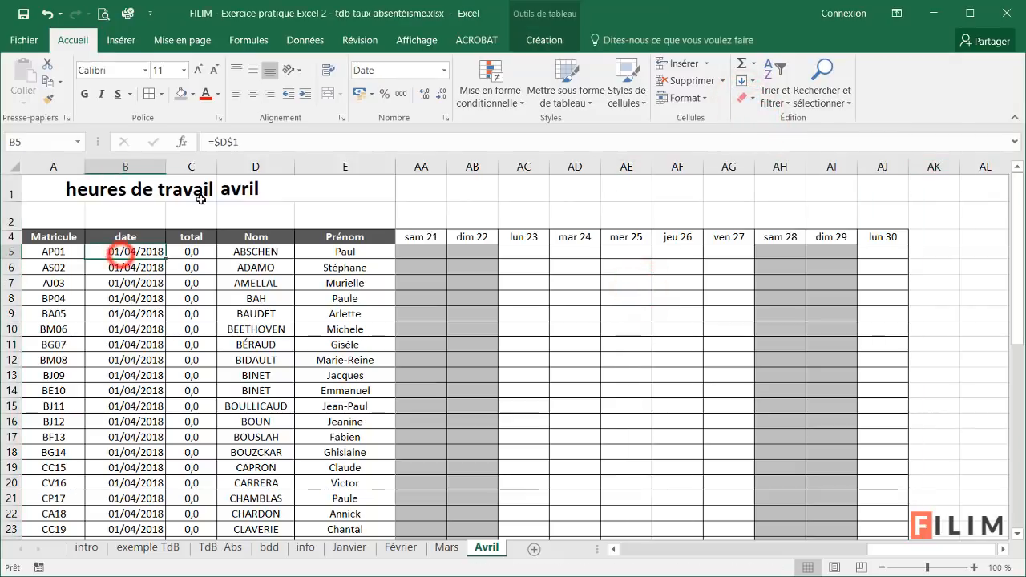
pyautogui.click(189, 251)
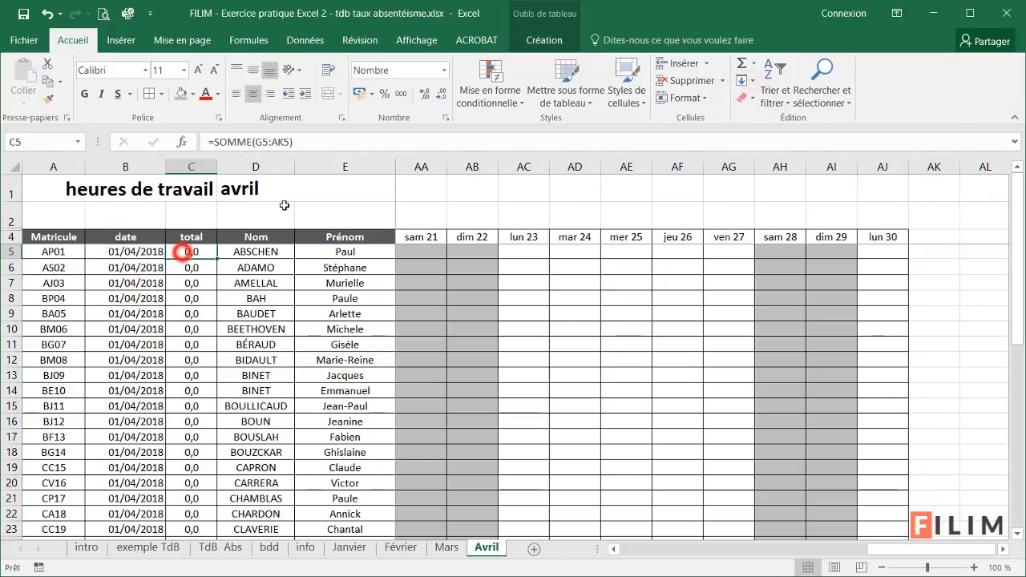
pyautogui.click(305, 143)
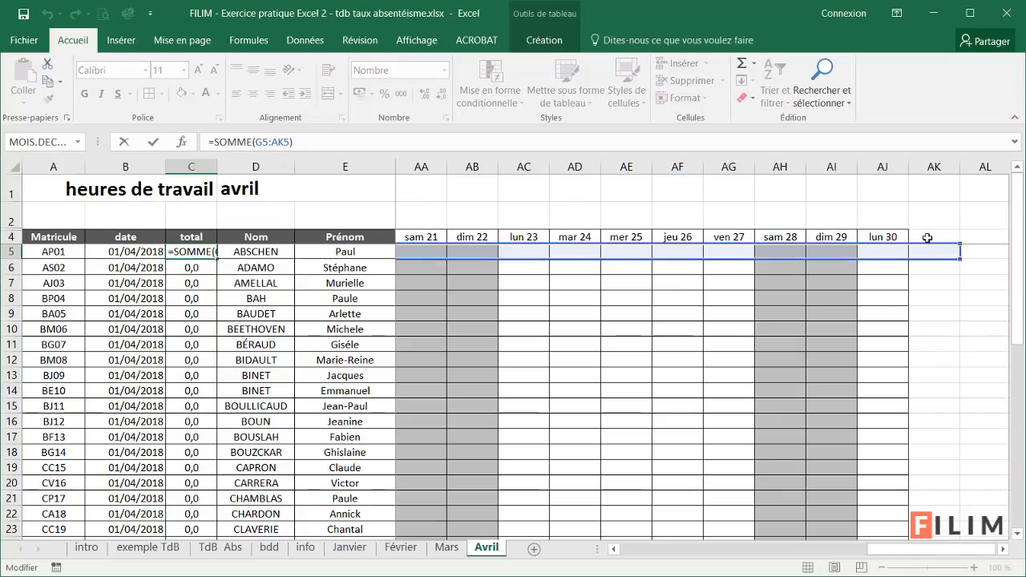
pyautogui.press('Escape')
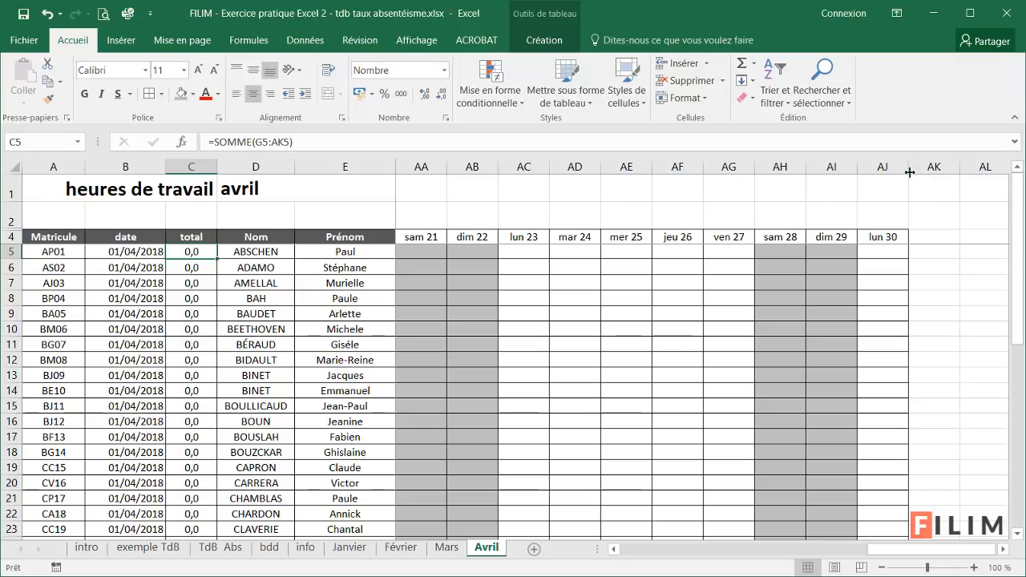
pyautogui.click(924, 251)
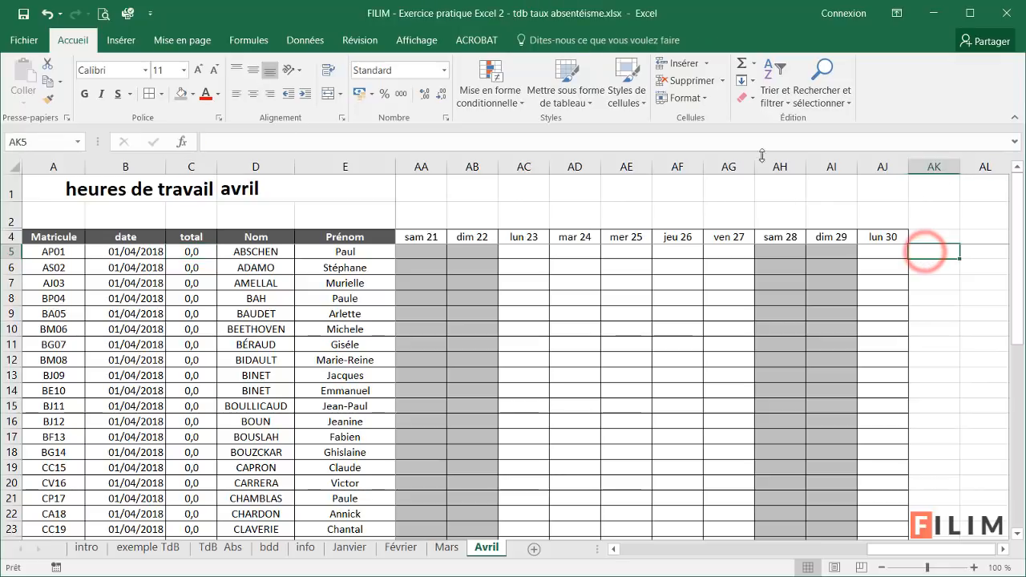
pyautogui.click(747, 98)
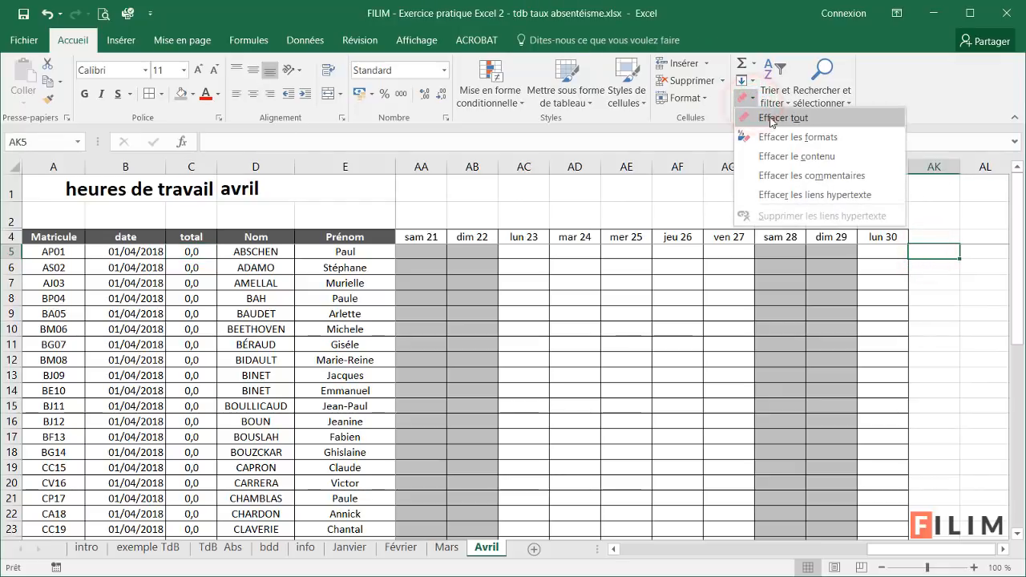
pyautogui.click(923, 88)
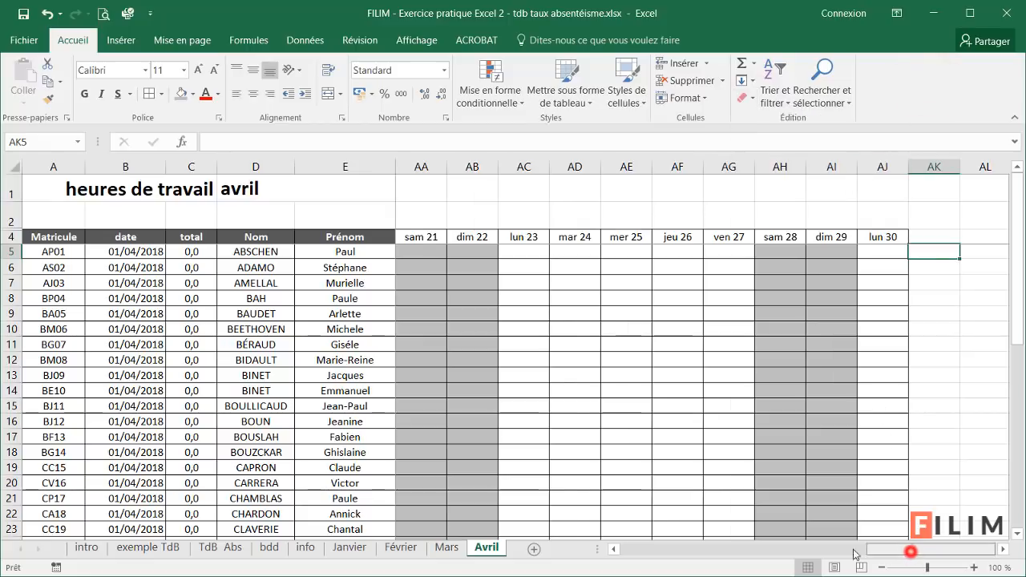
# Enter 7 hours for each day from mar 03 to ven 06 in the first employee's row, I5:L5.
pyautogui.moveTo(913, 549); pyautogui.dragTo(665, 549)
pyautogui.click(555, 311)
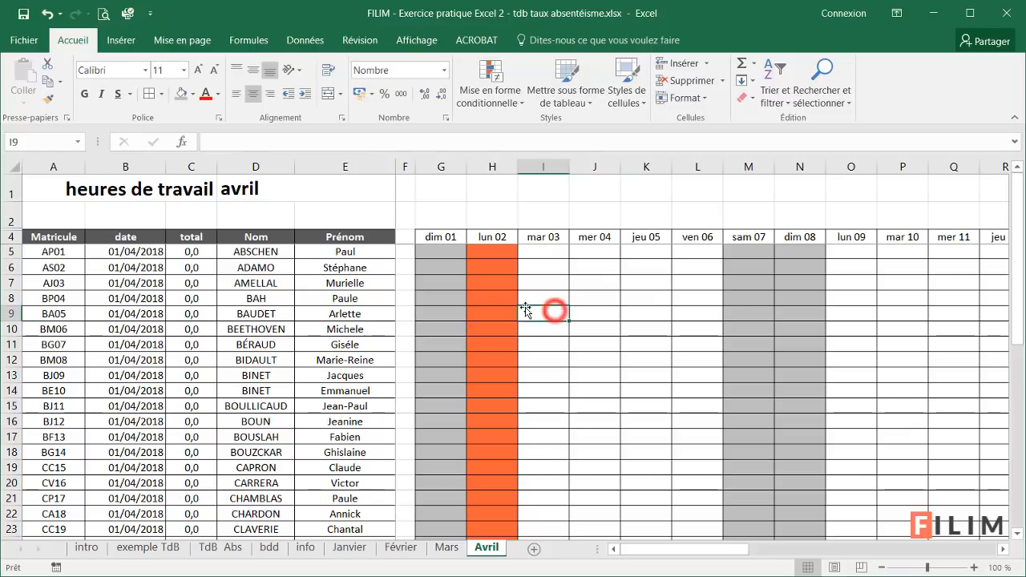
pyautogui.click(498, 250)
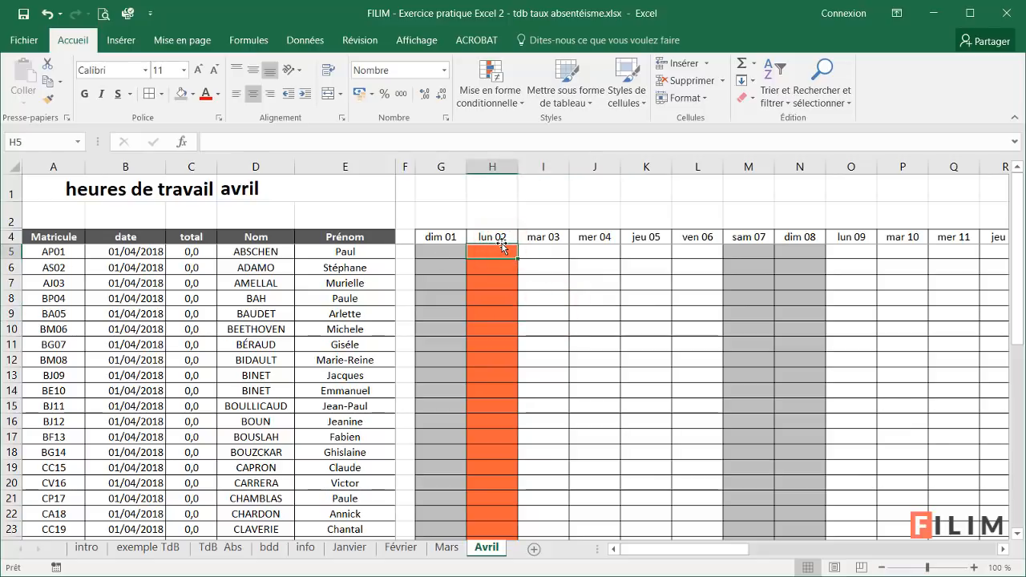
pyautogui.click(551, 253)
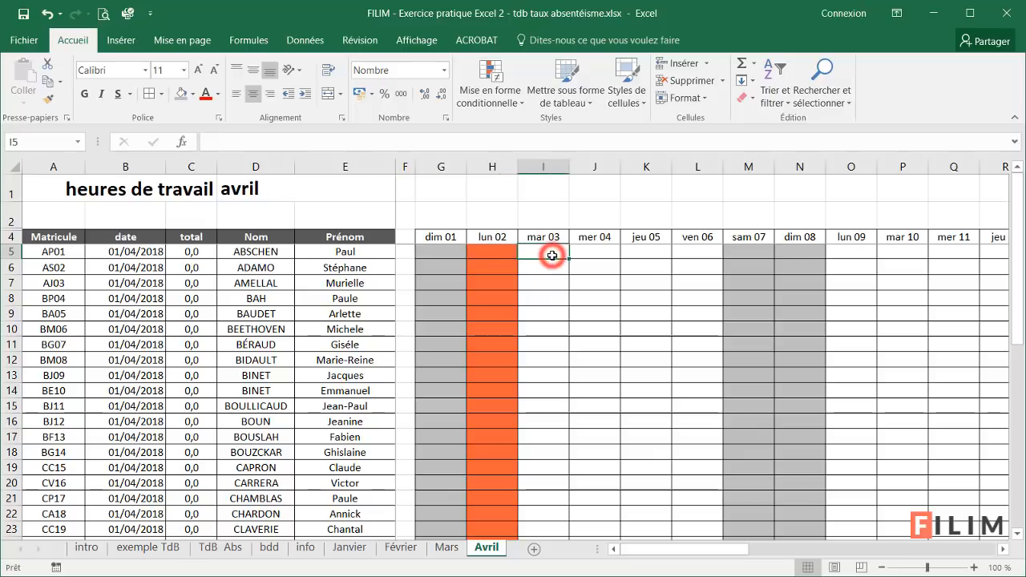
pyautogui.write('7')
pyautogui.press('Tab')
pyautogui.write('7')
pyautogui.press('Tab')
pyautogui.write('7')
pyautogui.press('Tab')
pyautogui.write('7')
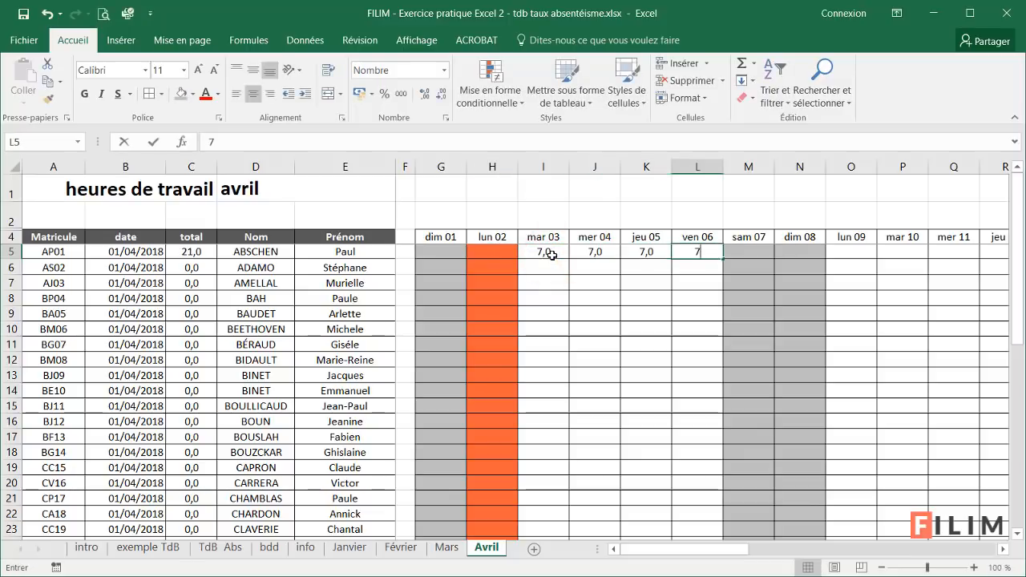
pyautogui.press('Tab')
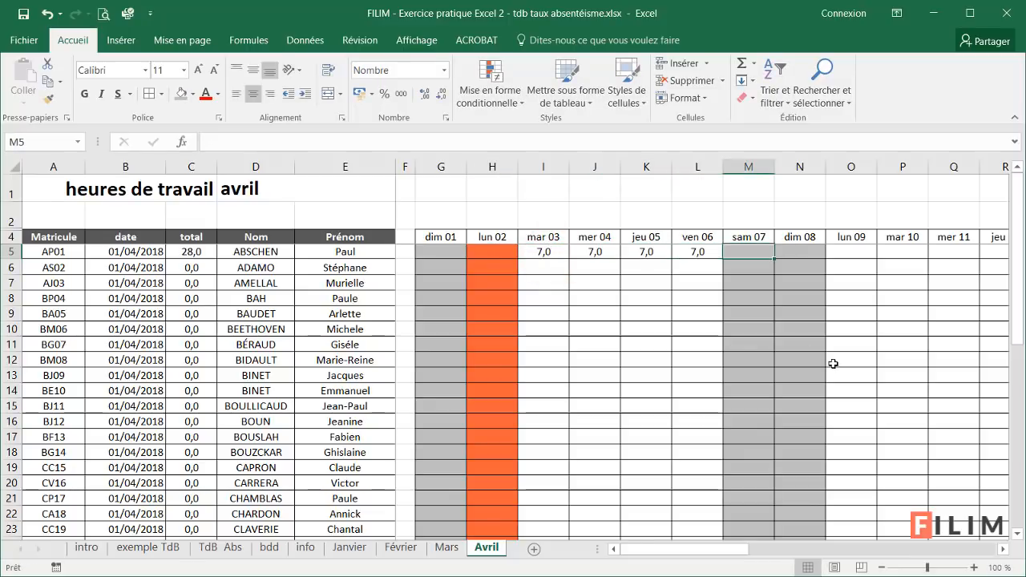
# Copy the hours in I5:L5 to lun 09 through jeu 12, and enter 7 hours for ven 13 in S5.
pyautogui.scroll(-1, 833, 364)
pyautogui.moveTo(477, 241); pyautogui.dragTo(592, 240)
pyautogui.hotkey('ctrl', 'c')
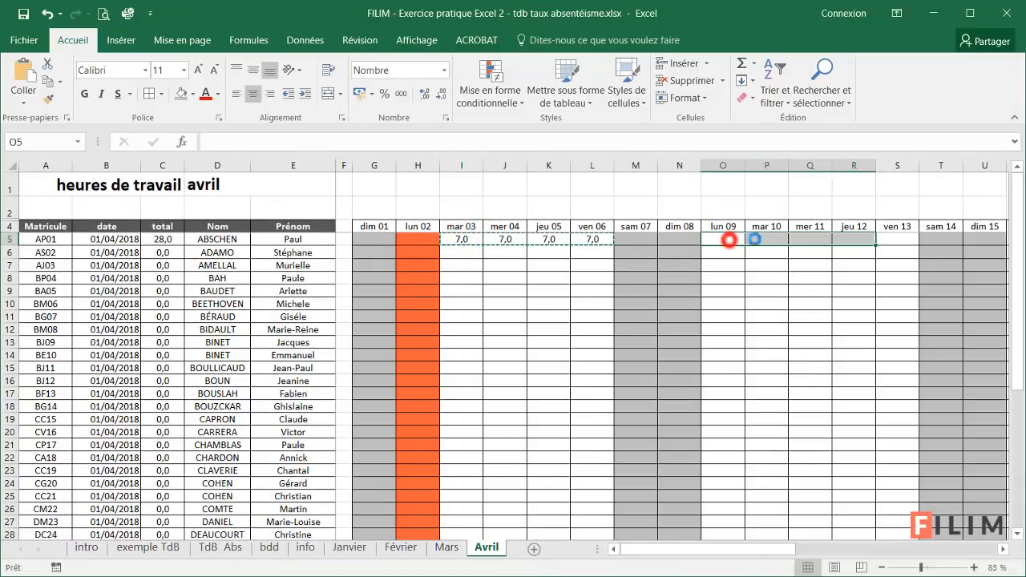
pyautogui.click(726, 240)
pyautogui.hotkey('ctrl', 'v')
pyautogui.click(887, 237)
pyautogui.press('Return')
pyautogui.press('Tab')
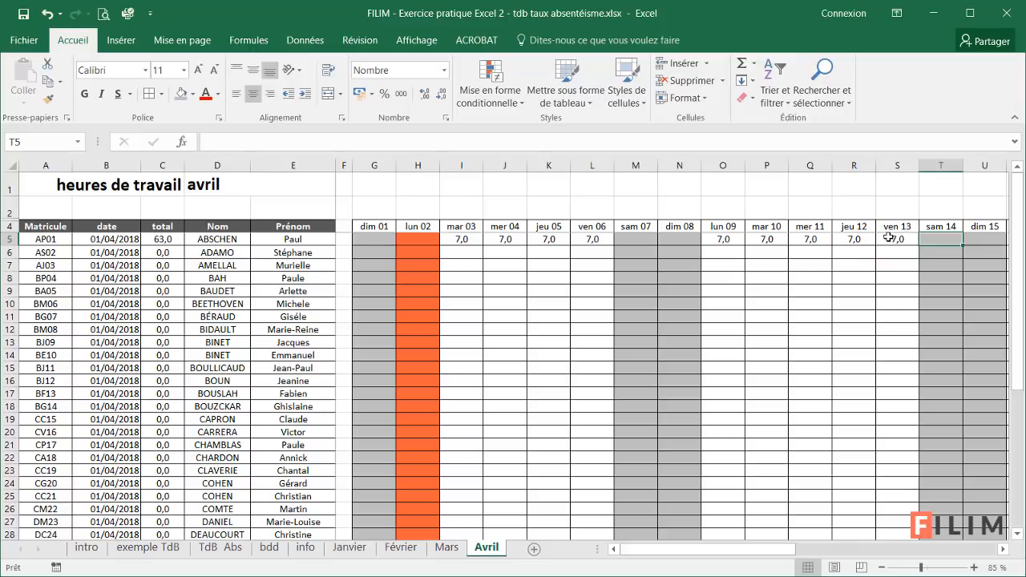
# Copy the hours in O5:S5 to lun 16 through ven 20 and lun 23 through ven 27 in row 5.
pyautogui.moveTo(735, 552); pyautogui.dragTo(829, 537)
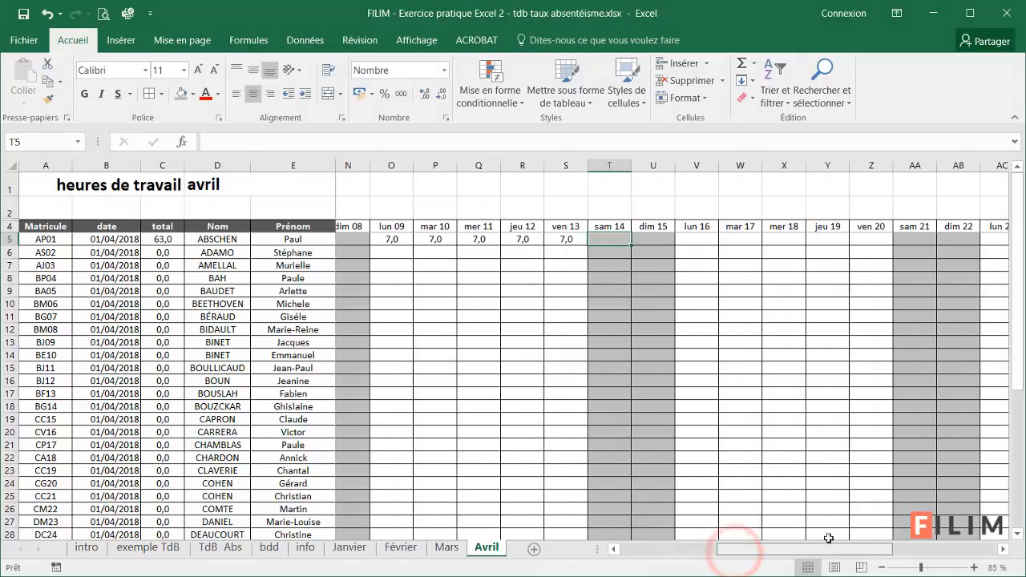
pyautogui.moveTo(401, 237); pyautogui.dragTo(576, 238)
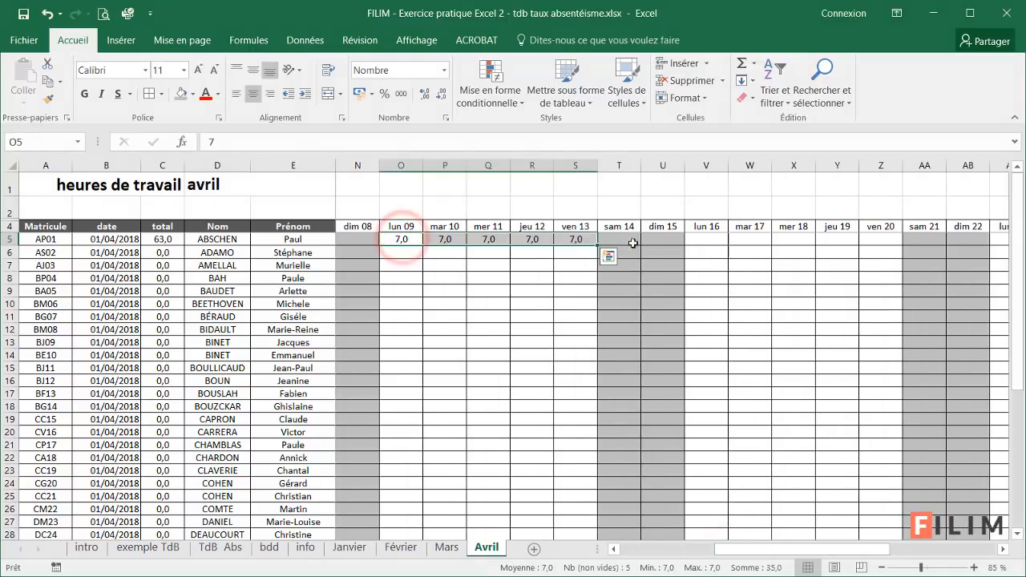
pyautogui.hotkey('ctrl', 'c')
pyautogui.click(707, 239)
pyautogui.hotkey('ctrl', 'v')
pyautogui.moveTo(848, 552); pyautogui.dragTo(954, 551)
pyautogui.click(613, 240)
pyautogui.hotkey('ctrl', 'v')
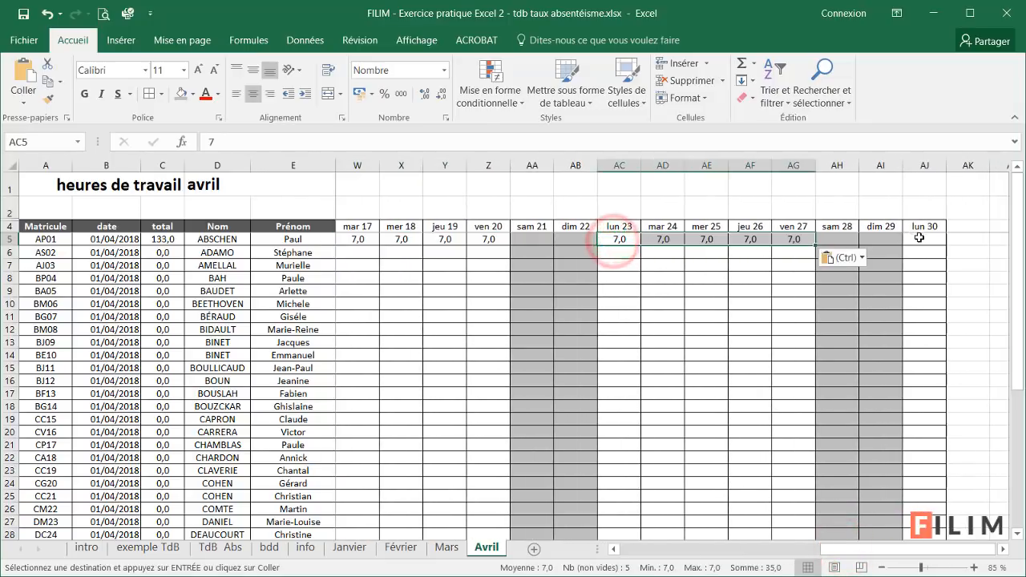
# Enter 7 hours for lun 30 in AJ5.
pyautogui.click(922, 237)
pyautogui.write('7')
pyautogui.click(927, 292)
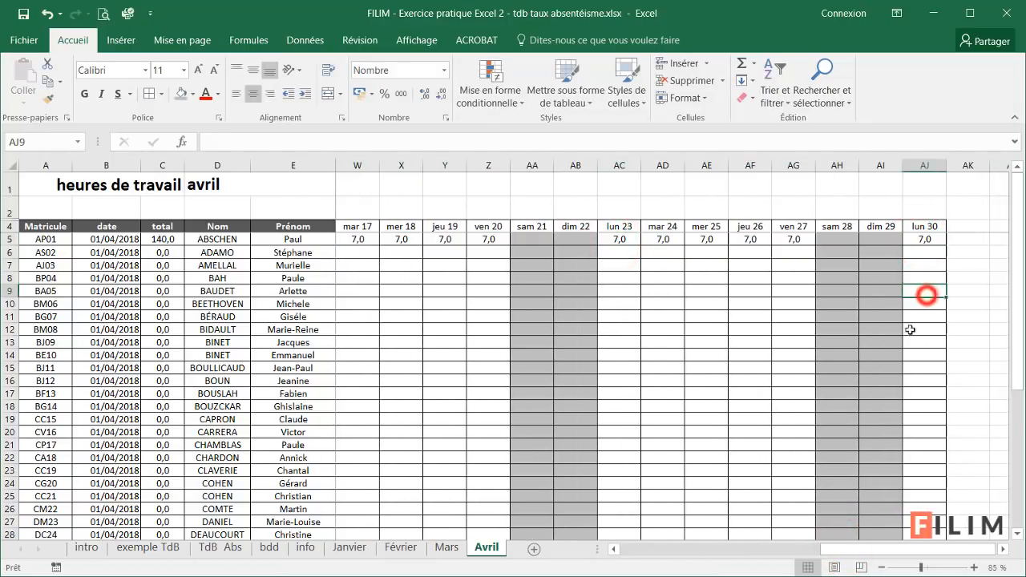
# Fill the daily hours in I5:AJ5 down to row 38 for all employees in the Avril sheet.
pyautogui.keyDown('ctrl'); pyautogui.scroll(-2, 751, 357); pyautogui.keyUp('ctrl')
pyautogui.moveTo(805, 553); pyautogui.dragTo(646, 547)
pyautogui.keyDown('ctrl'); pyautogui.scroll(-1, 576, 378); pyautogui.keyUp('ctrl')
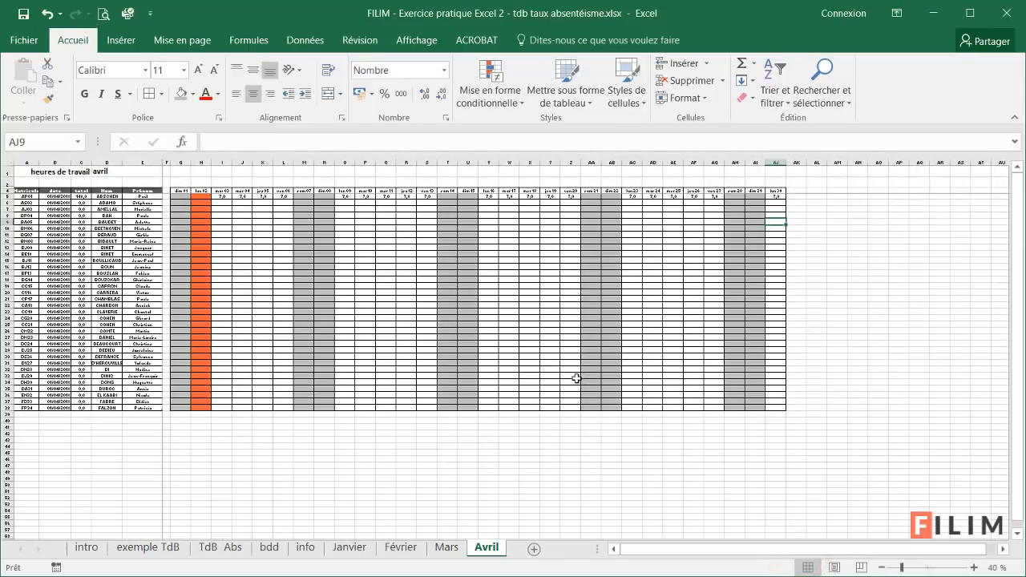
pyautogui.moveTo(222, 197); pyautogui.dragTo(785, 409)
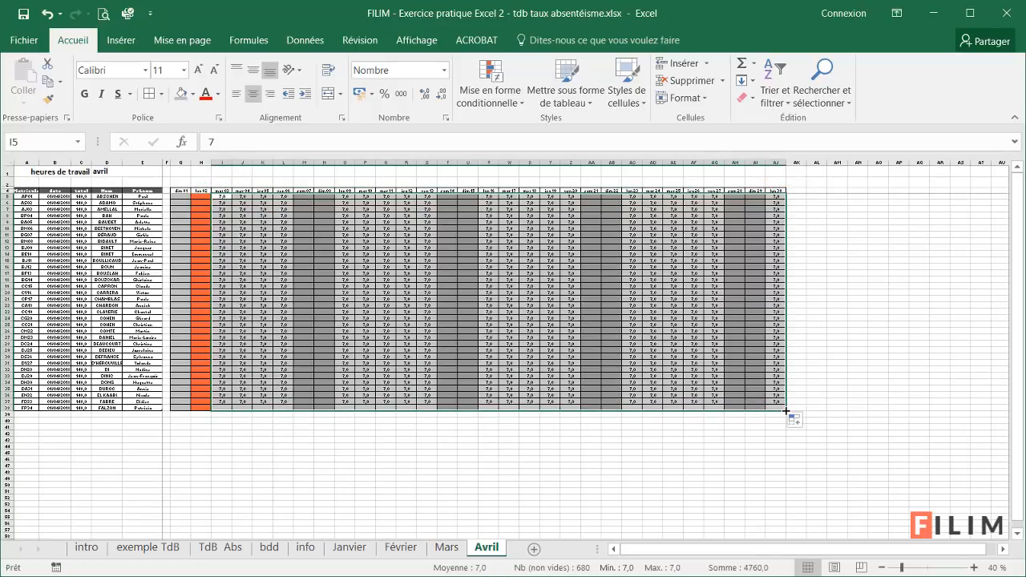
pyautogui.click(398, 284)
pyautogui.scroll(6, 591, 415)
pyautogui.scroll(-2, 593, 415)
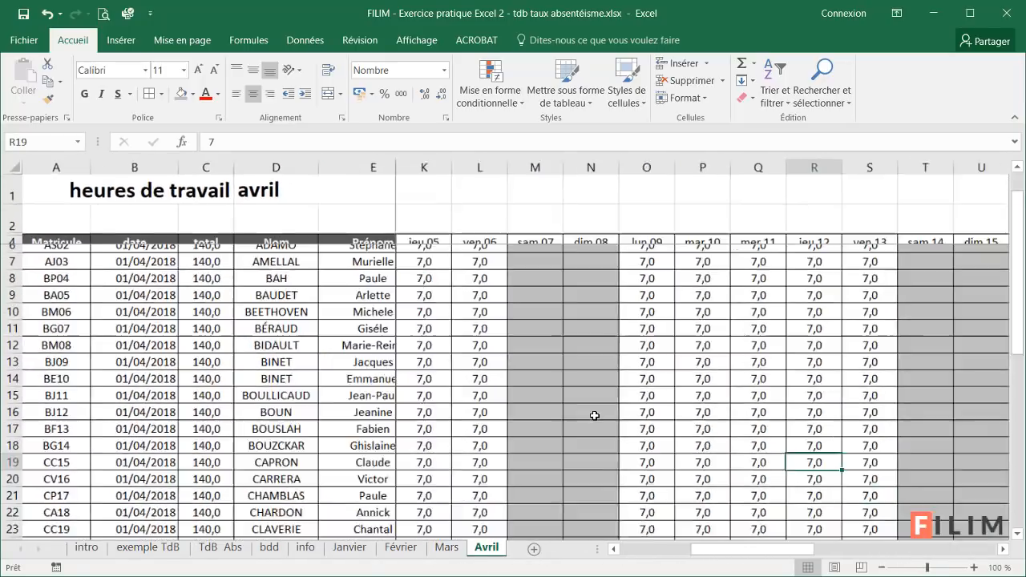
pyautogui.scroll(-1, 593, 420)
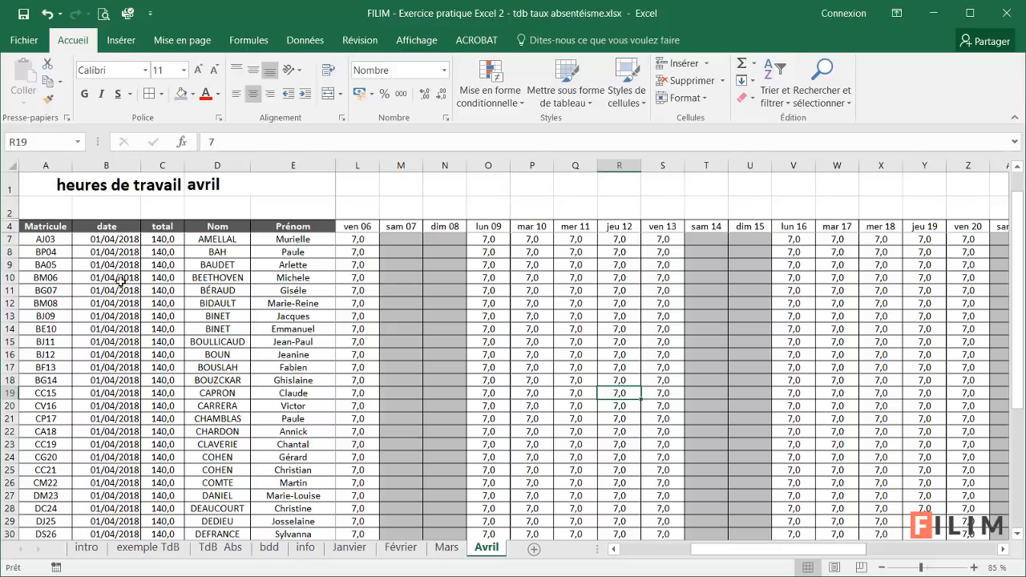
pyautogui.scroll(1, 80, 258)
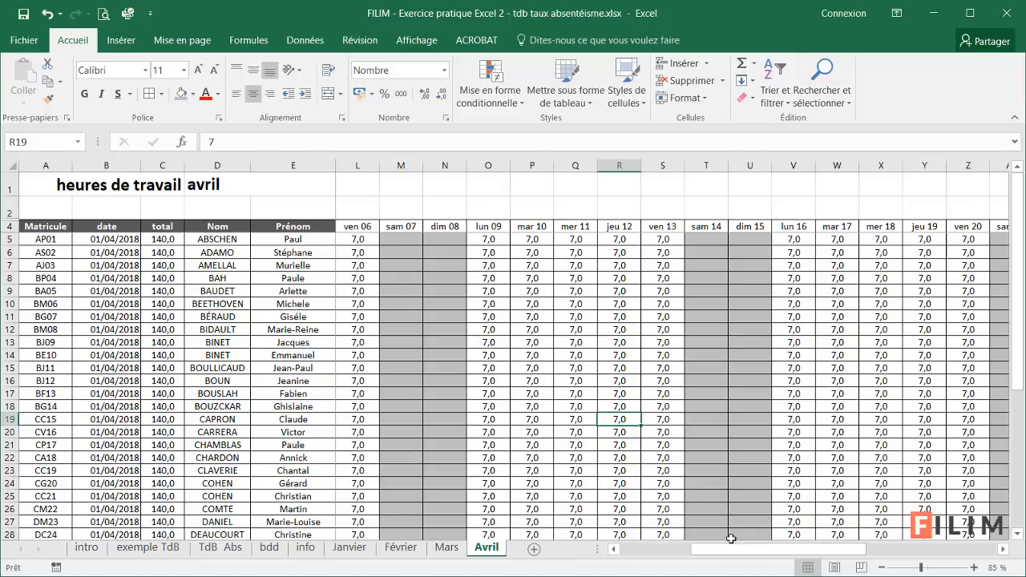
# Replace the first employee's hours for mar 03 through ven 06 (I5:L5) with the absence code CP.
pyautogui.moveTo(739, 548); pyautogui.dragTo(622, 543)
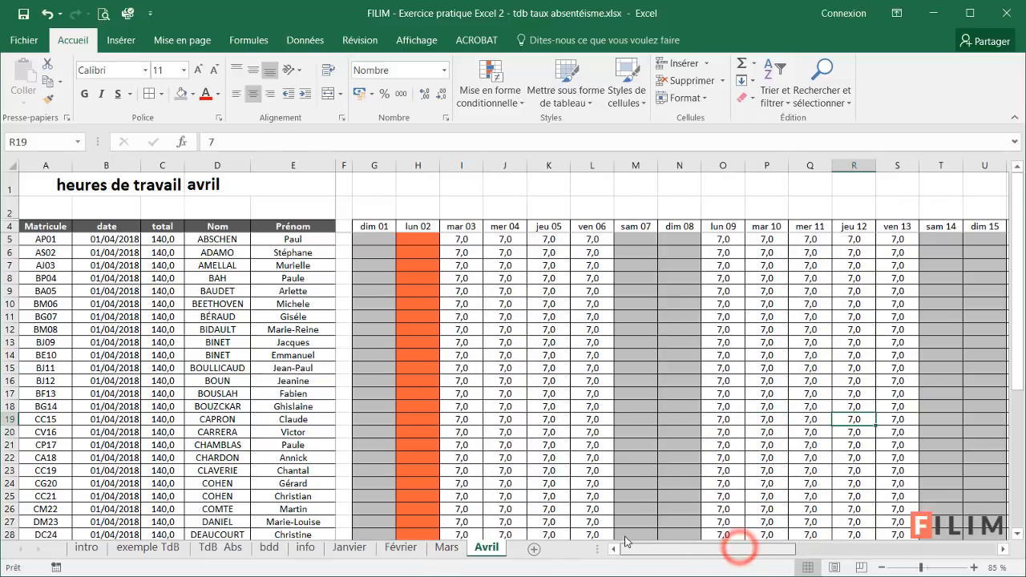
pyautogui.click(419, 234)
pyautogui.moveTo(467, 238); pyautogui.dragTo(596, 241)
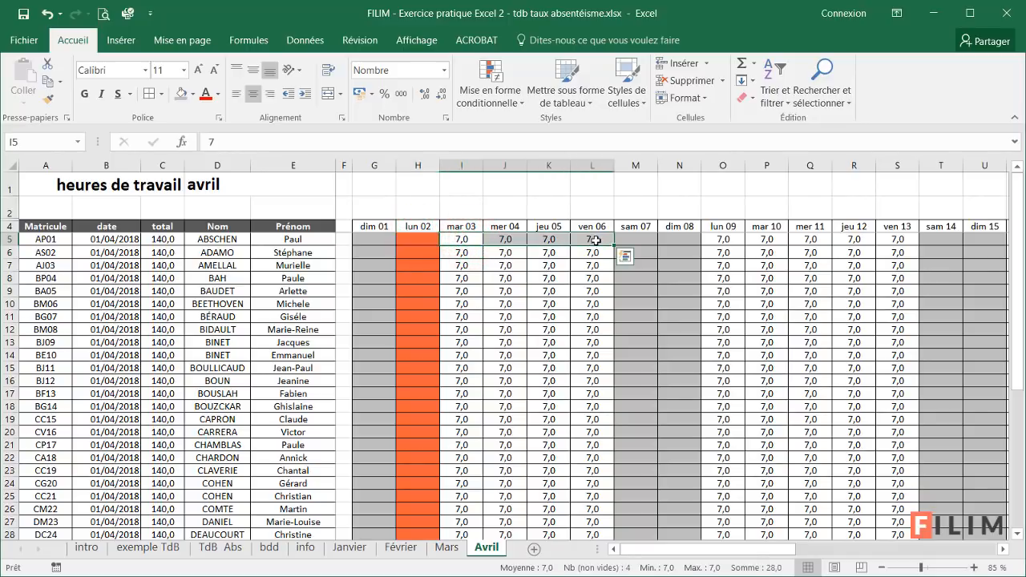
pyautogui.press('Delete')
pyautogui.write('CP')
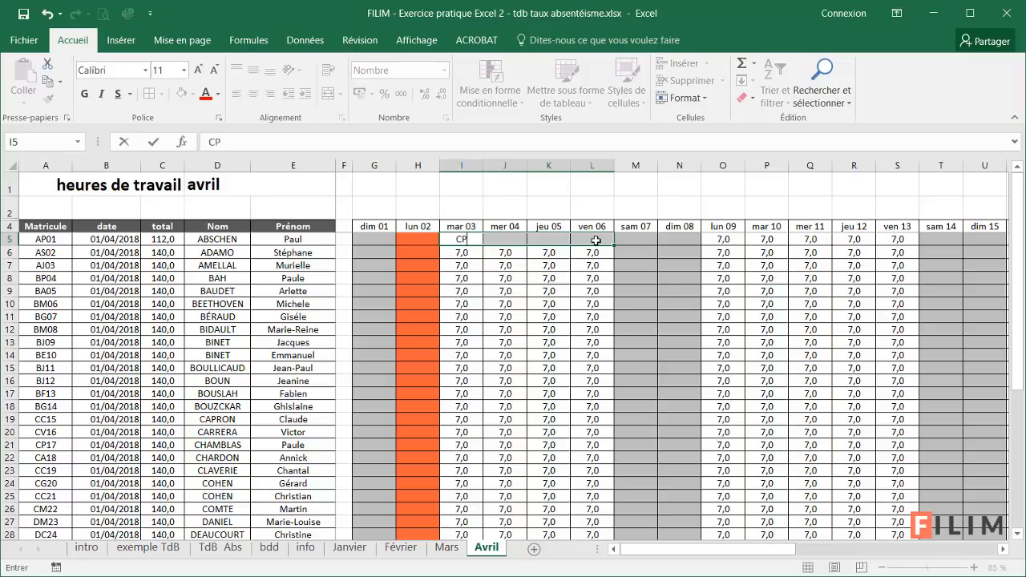
pyautogui.hotkey('ctrl', 'Return')
pyautogui.click(558, 286)
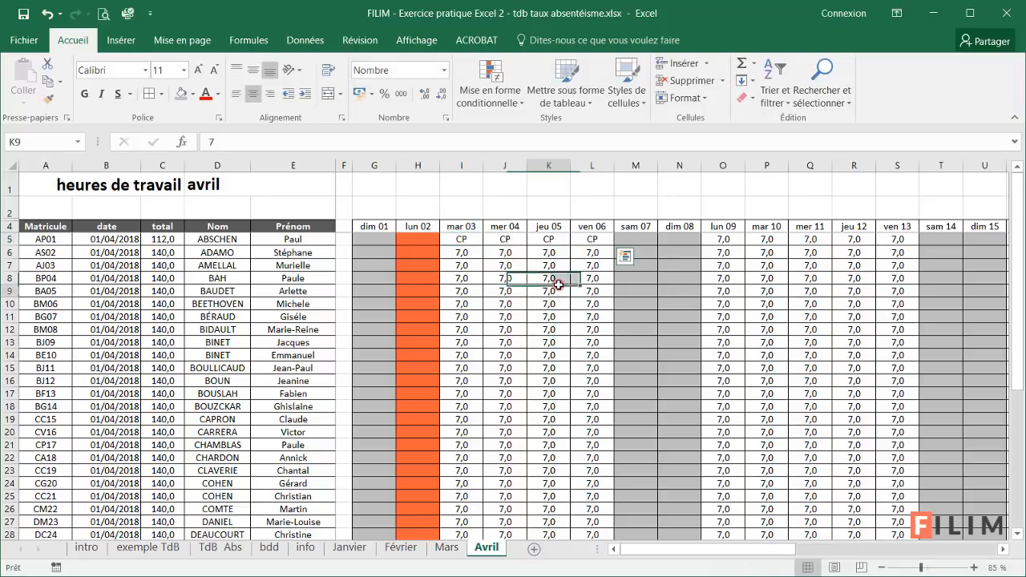
# Fill the CP cells I5:L5 with light orange and check the first employee's total in C5.
pyautogui.click(465, 237)
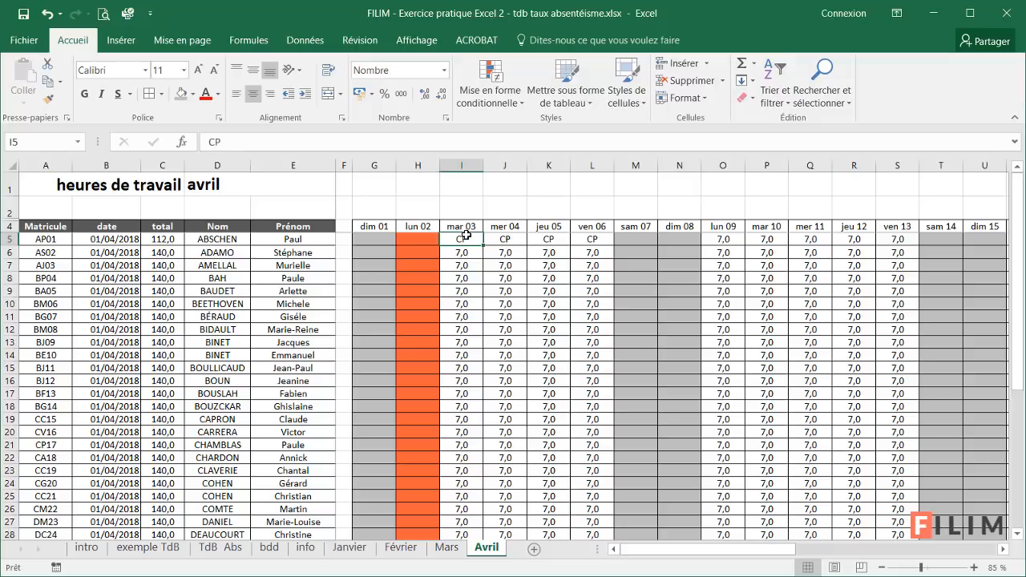
pyautogui.moveTo(470, 239); pyautogui.dragTo(593, 239)
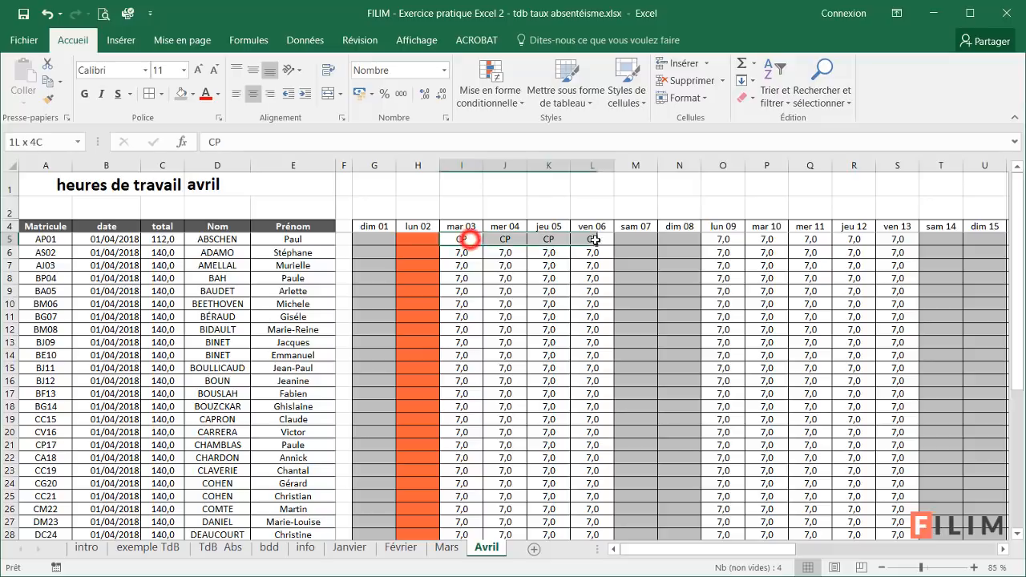
pyautogui.click(193, 96)
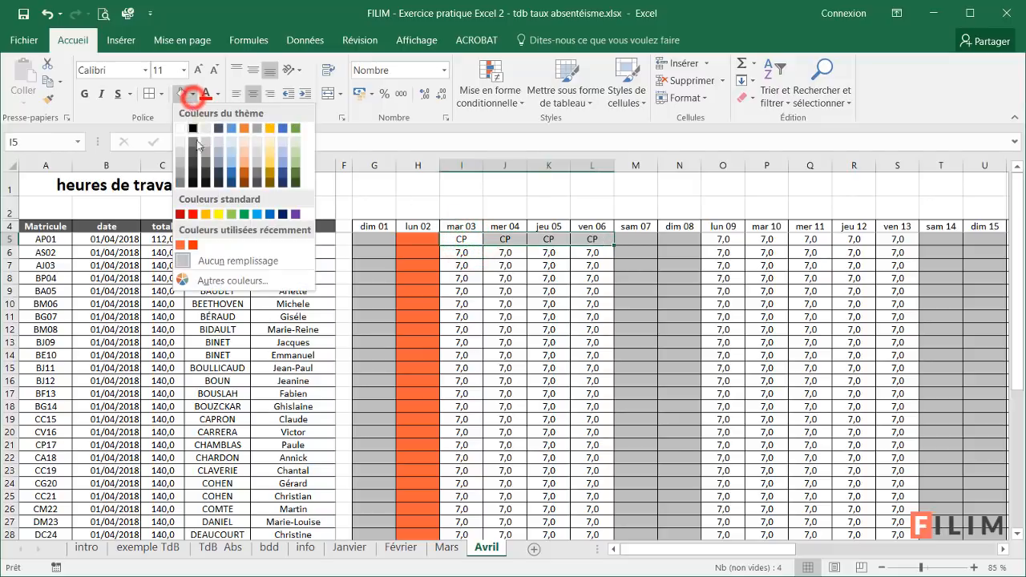
pyautogui.click(248, 152)
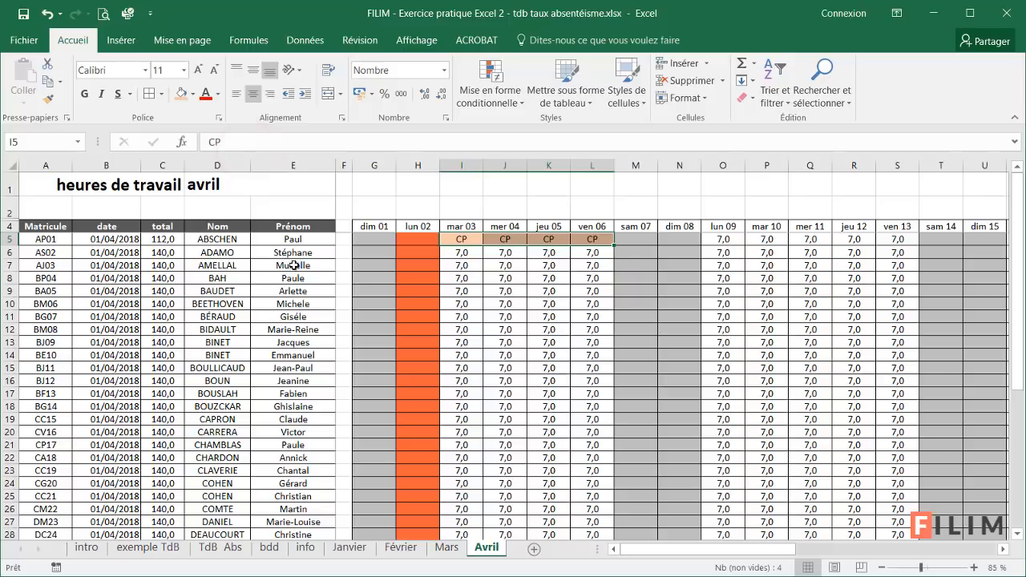
pyautogui.click(158, 242)
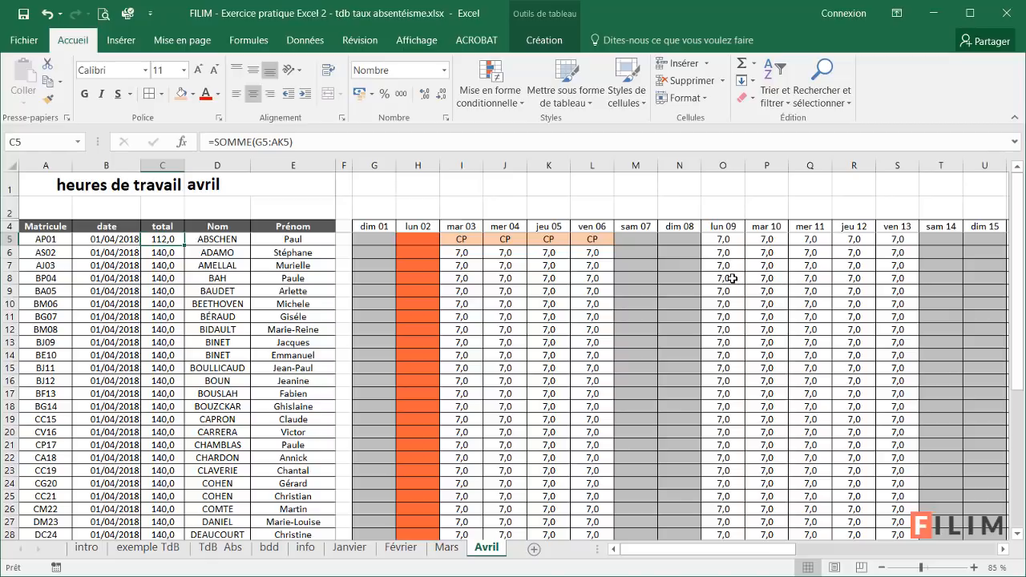
# Enter FO for lun 09 and mar 10 in O8:P8, fill both cells light green, and check the total in C8.
pyautogui.moveTo(732, 278); pyautogui.dragTo(766, 278)
pyautogui.write('FO')
pyautogui.hotkey('ctrl', 'Return')
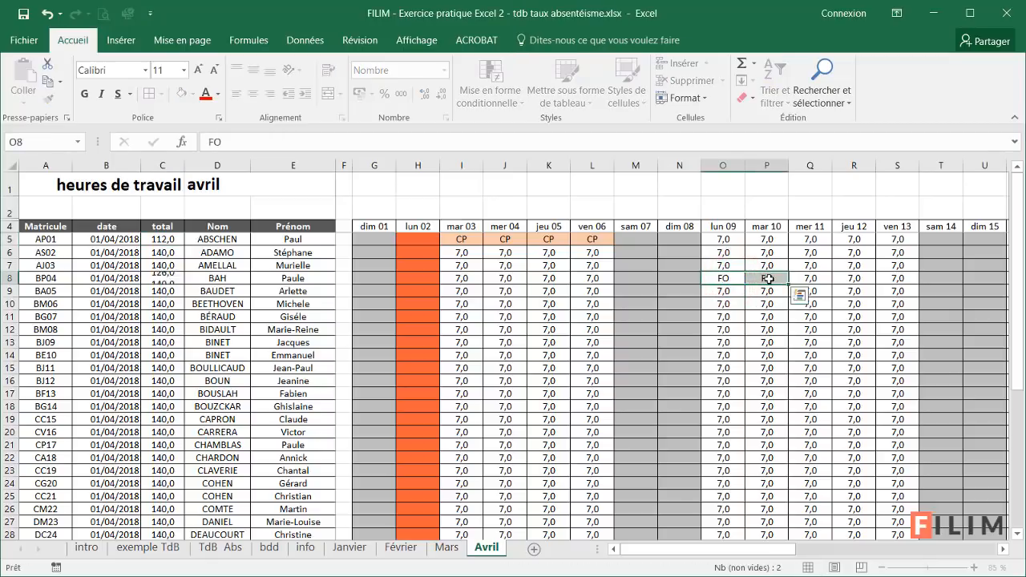
pyautogui.click(192, 94)
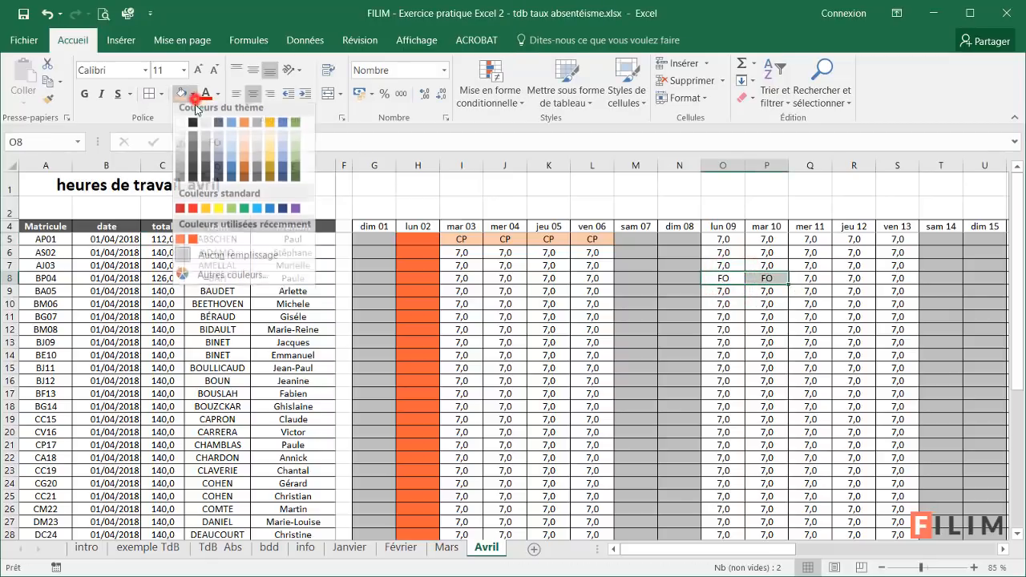
pyautogui.click(296, 157)
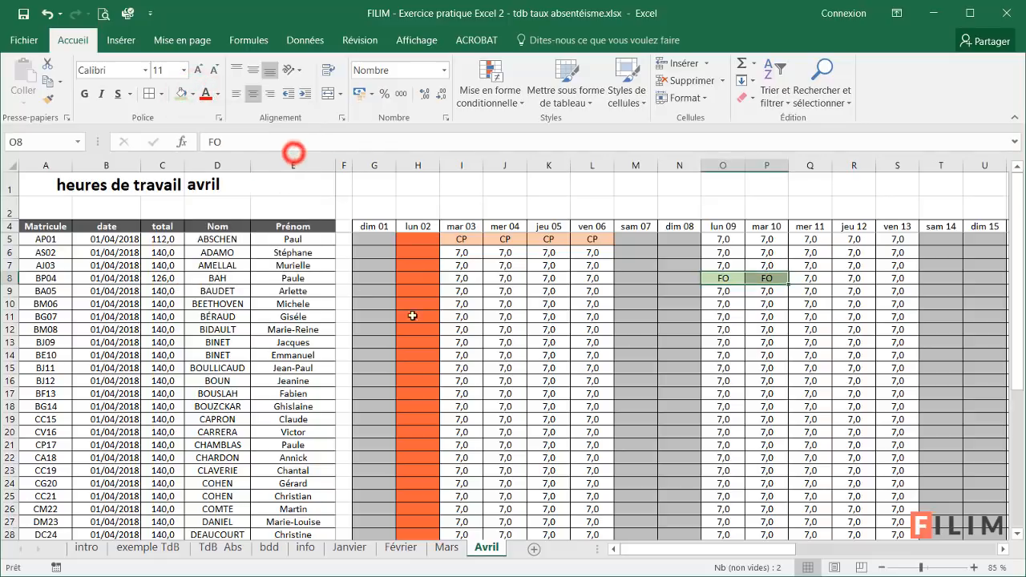
pyautogui.click(172, 278)
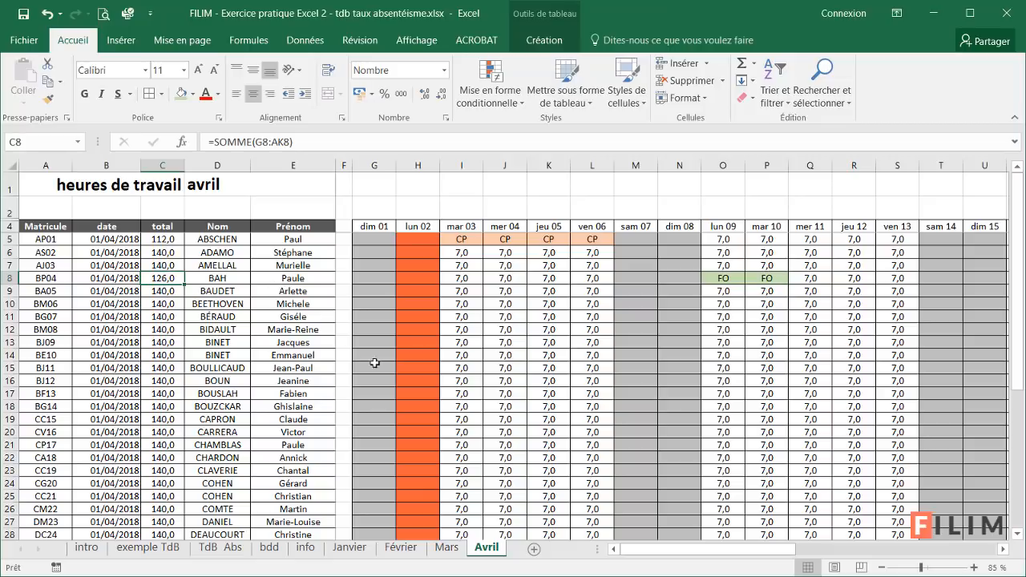
# Add a new employee row below the Avril table by entering the new matricule in A39.
pyautogui.scroll(-5, 387, 377)
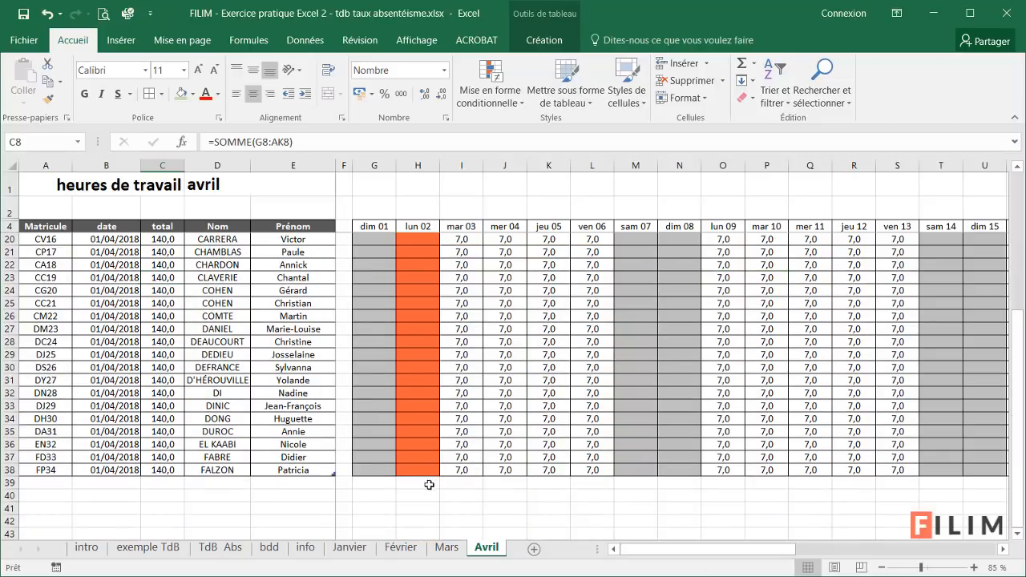
pyautogui.click(41, 479)
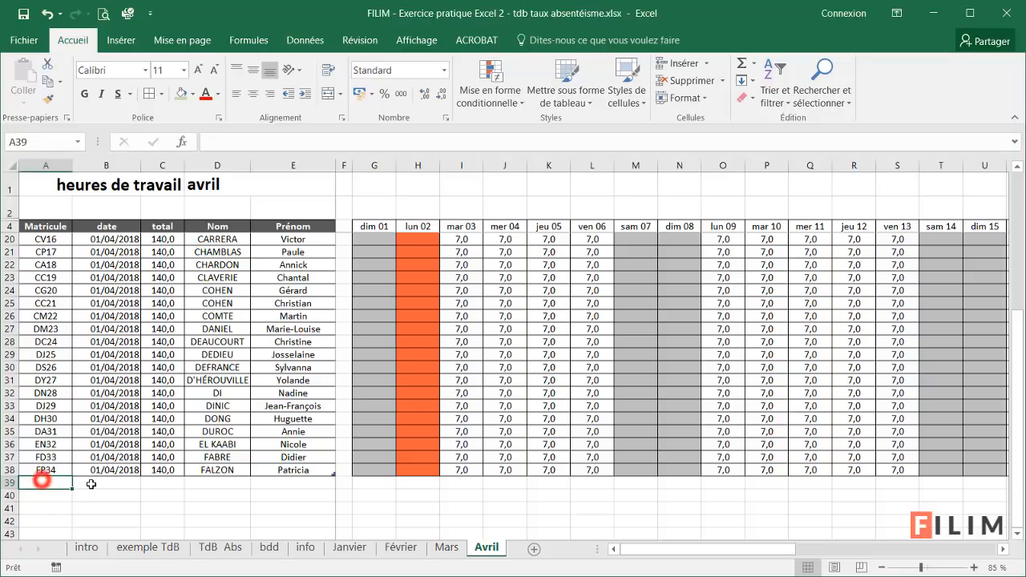
pyautogui.scroll(4, 75, 475)
pyautogui.scroll(-1, 96, 452)
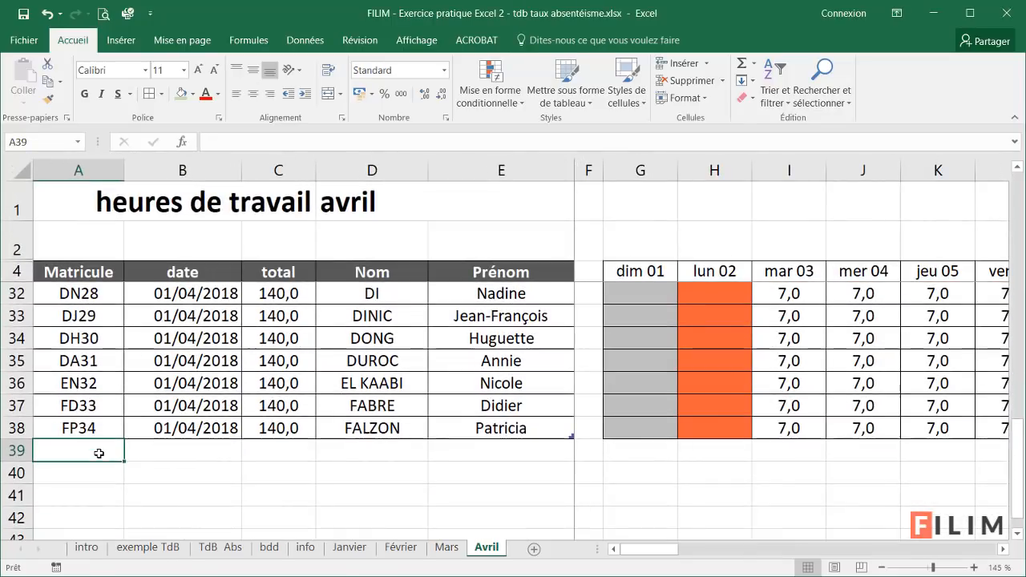
pyautogui.write('AC')
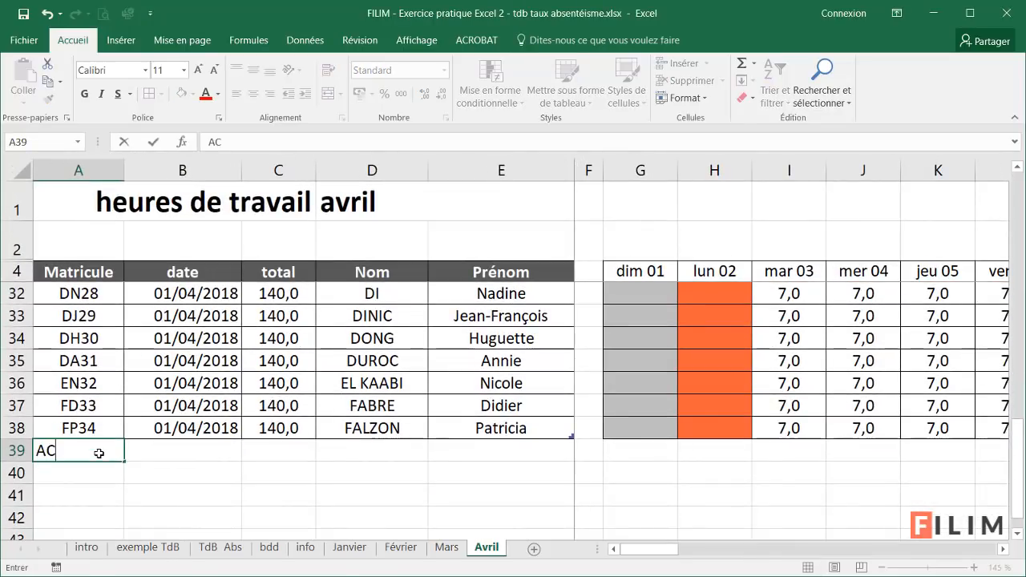
pyautogui.write('07')
pyautogui.press('Tab')
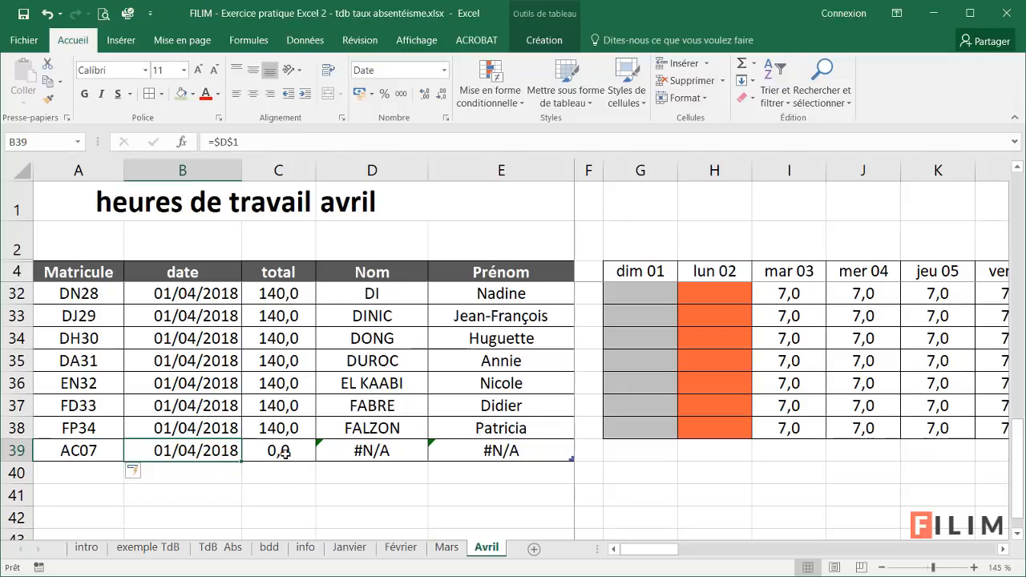
# Examine the RECHERCHEV formulas for Nom and Prénom in D39 and E39 of the new row.
pyautogui.click(392, 453)
pyautogui.click(472, 453)
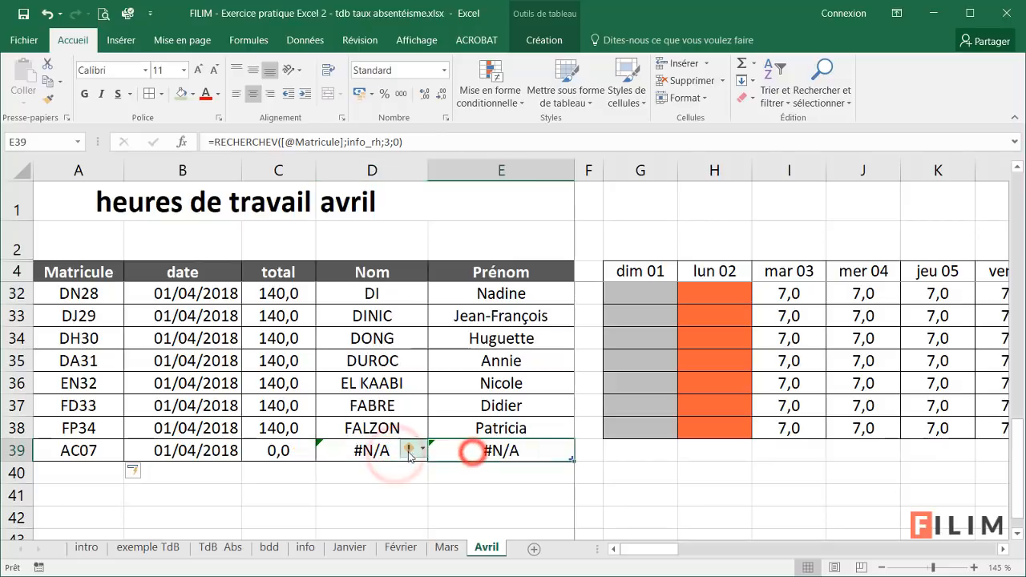
pyautogui.click(373, 453)
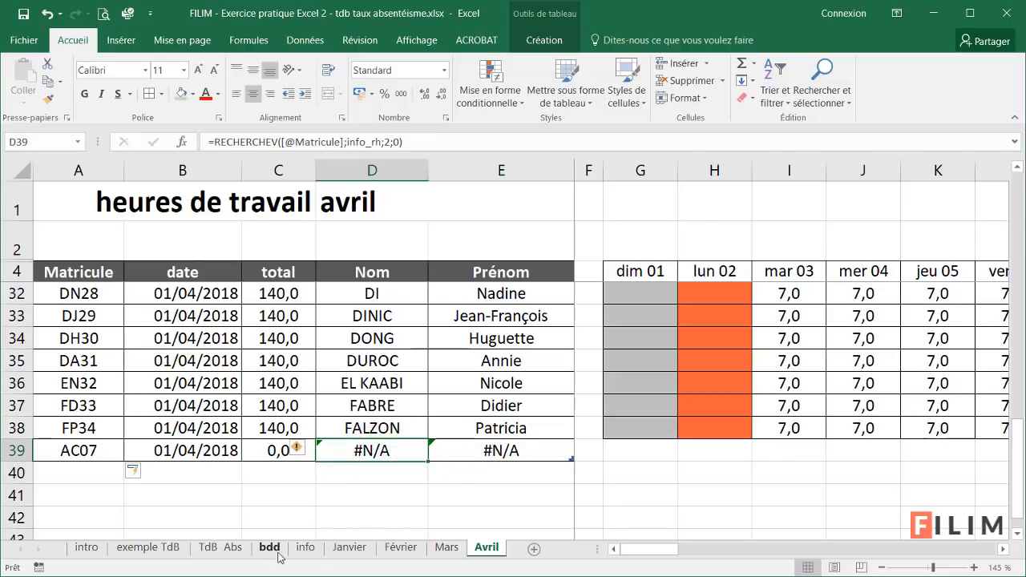
# Add the new employee to the info sheet, entering the matricule, last name and first name in A36:C36.
pyautogui.click(307, 548)
pyautogui.scroll(-7, 137, 435)
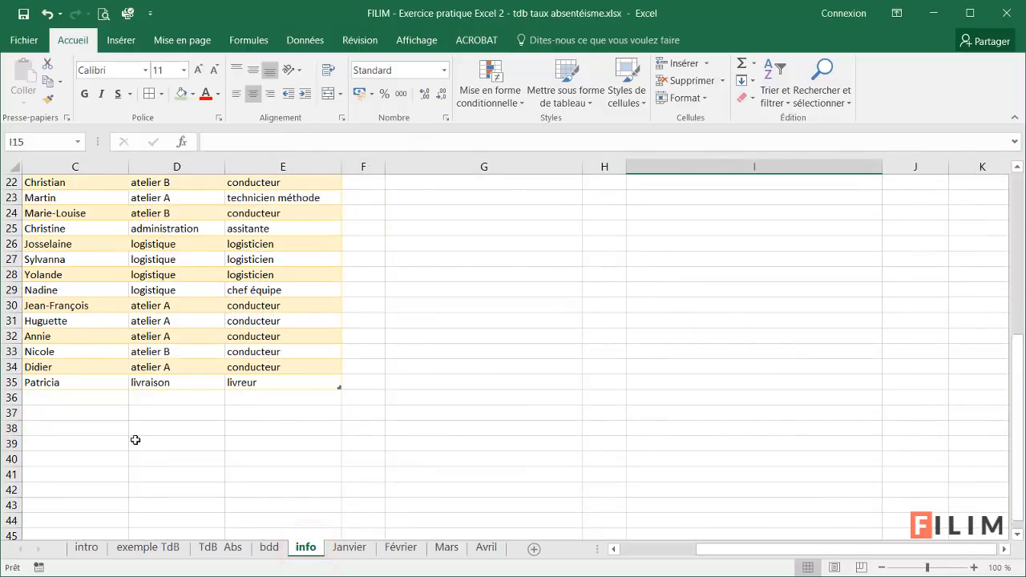
pyautogui.click(694, 549)
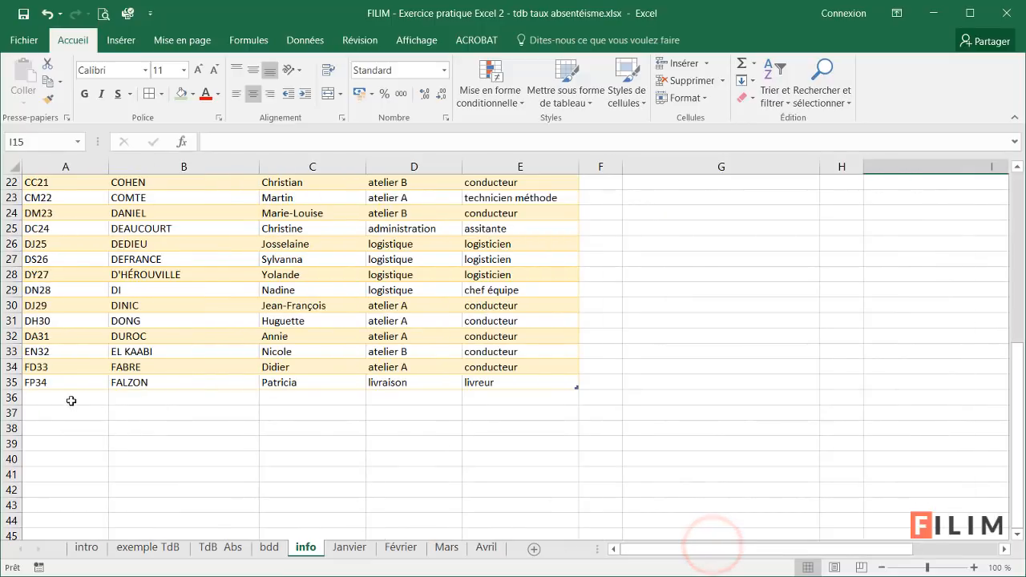
pyautogui.click(71, 400)
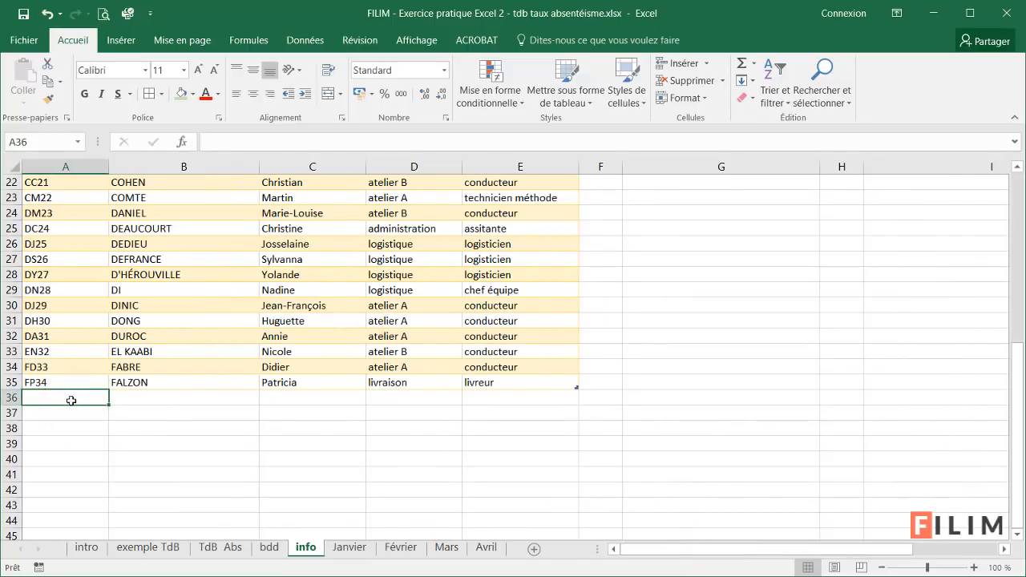
pyautogui.write('AC07')
pyautogui.press('Tab')
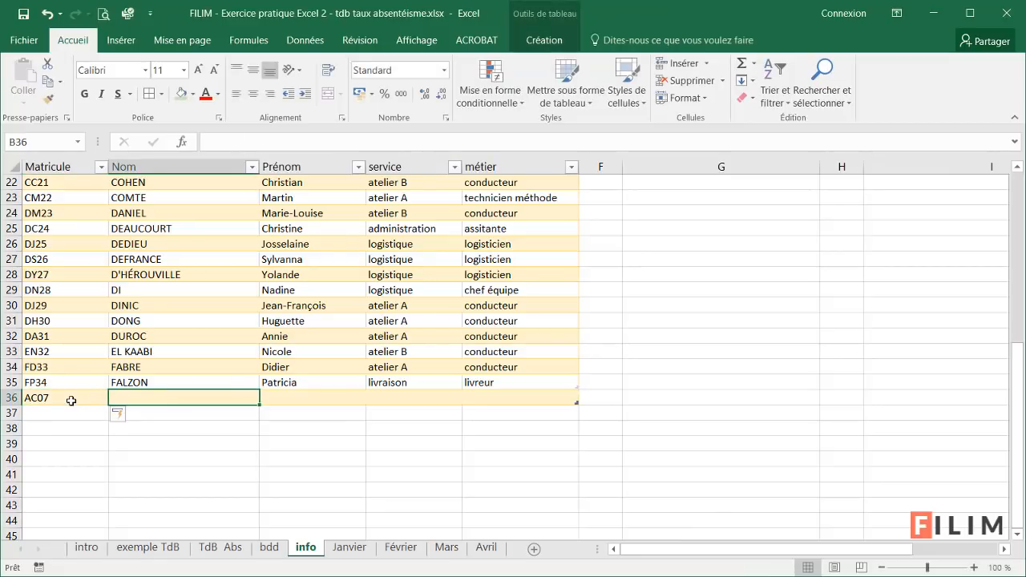
pyautogui.write('Talon')
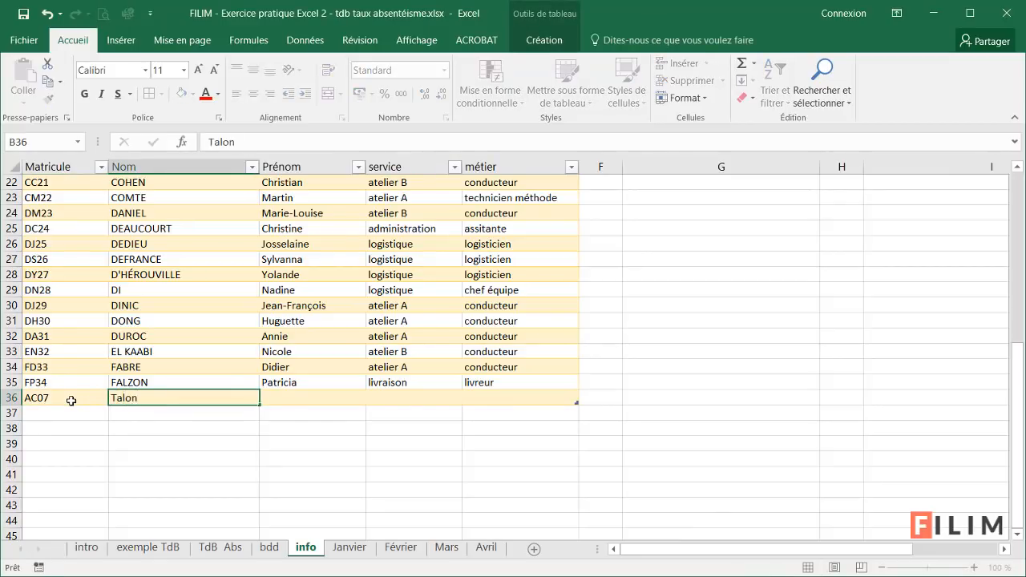
pyautogui.press('Tab')
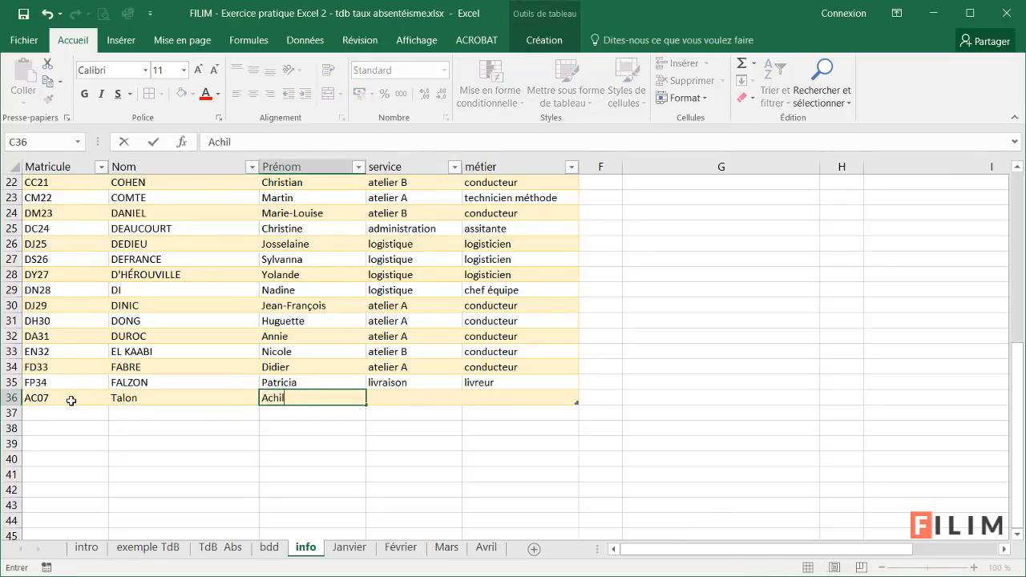
pyautogui.press('Tab')
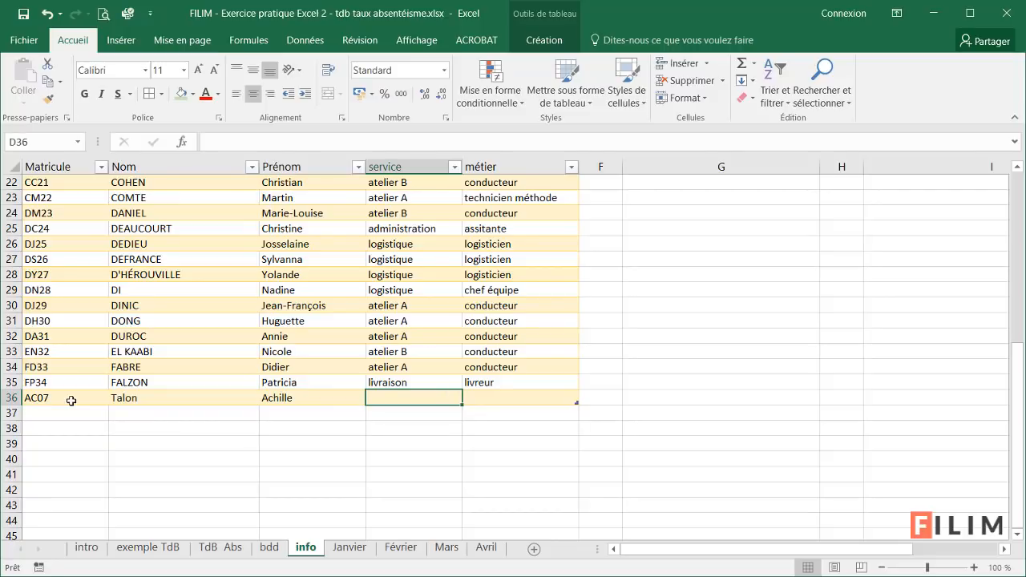
# Set the new employee's service to livraison and métier to livreur in D36:E36.
pyautogui.write('ad')
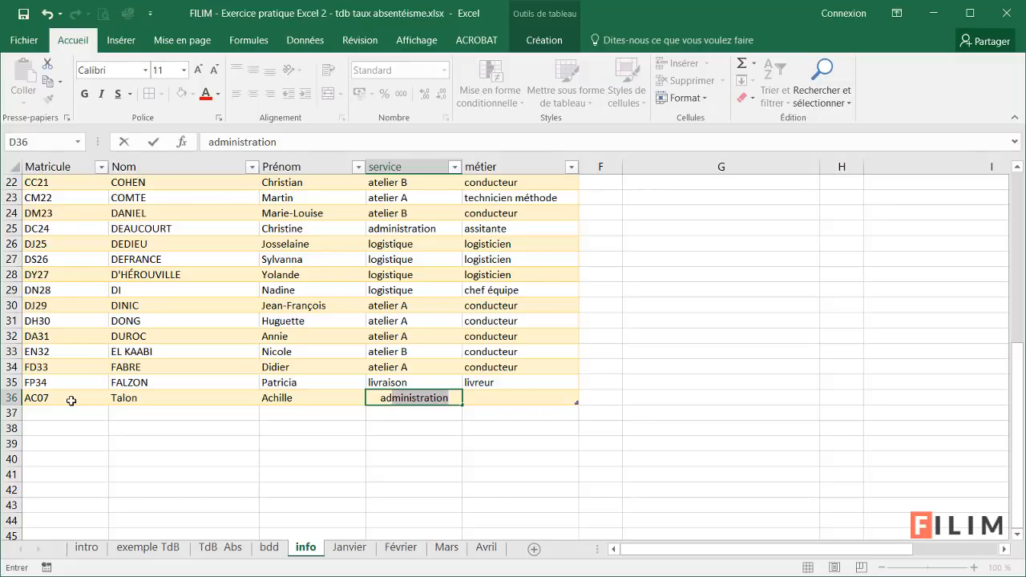
pyautogui.press('BackSpace')
pyautogui.press('BackSpace')
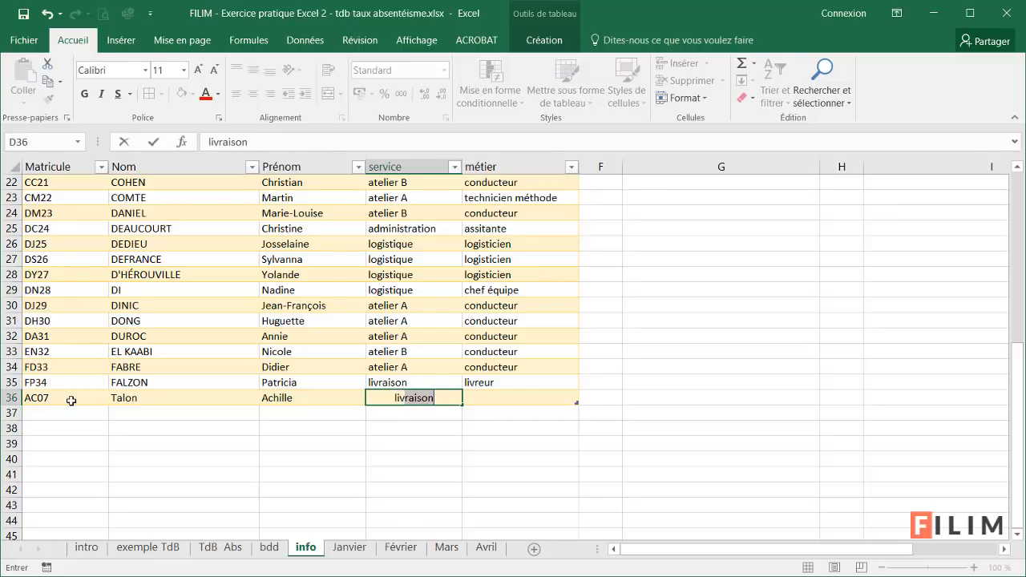
pyautogui.press('Tab')
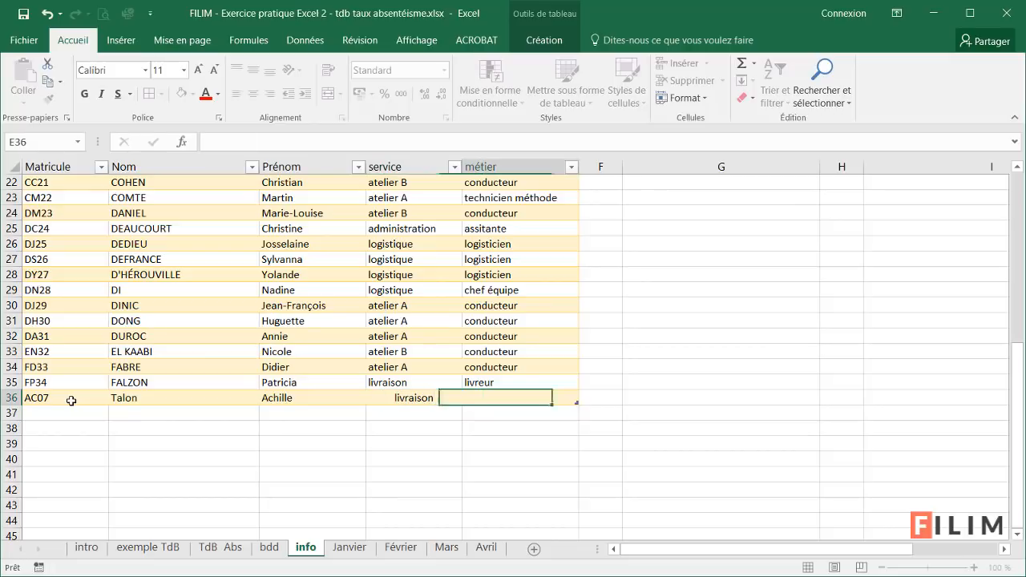
pyautogui.write('li')
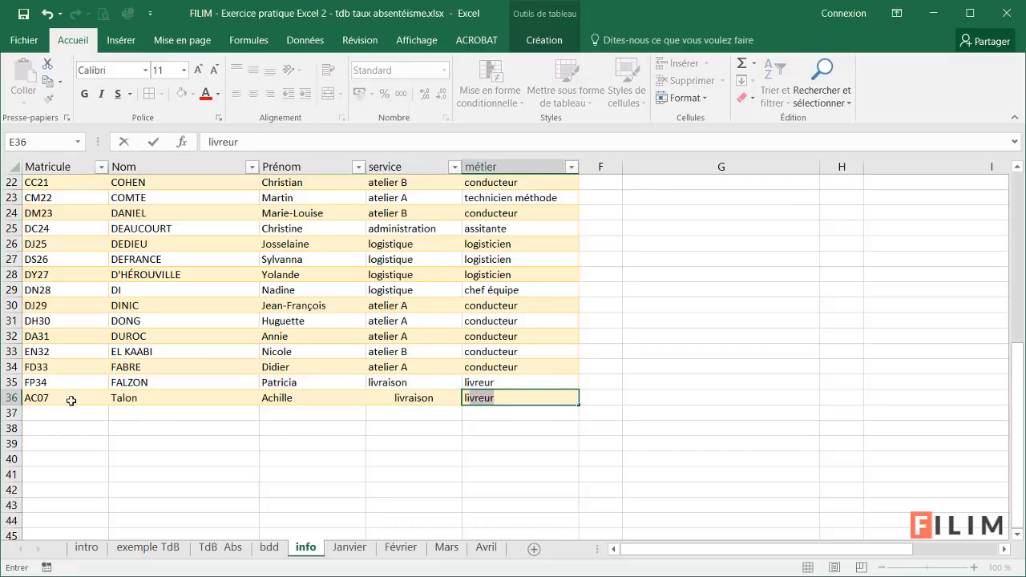
pyautogui.press('Return')
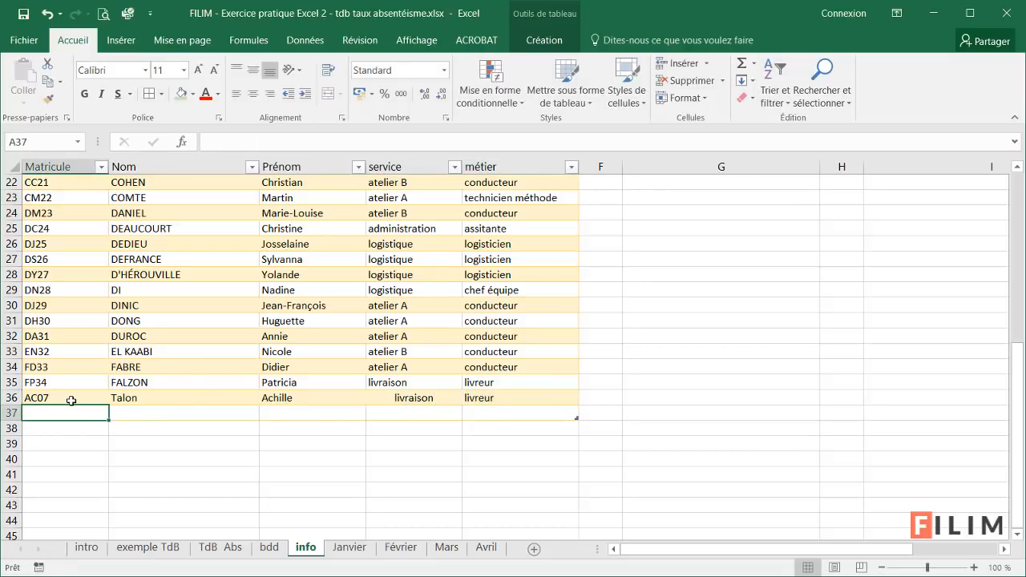
# Check the Nom and Prénom lookups in D39 and E39 of the Avril sheet.
pyautogui.click(114, 400)
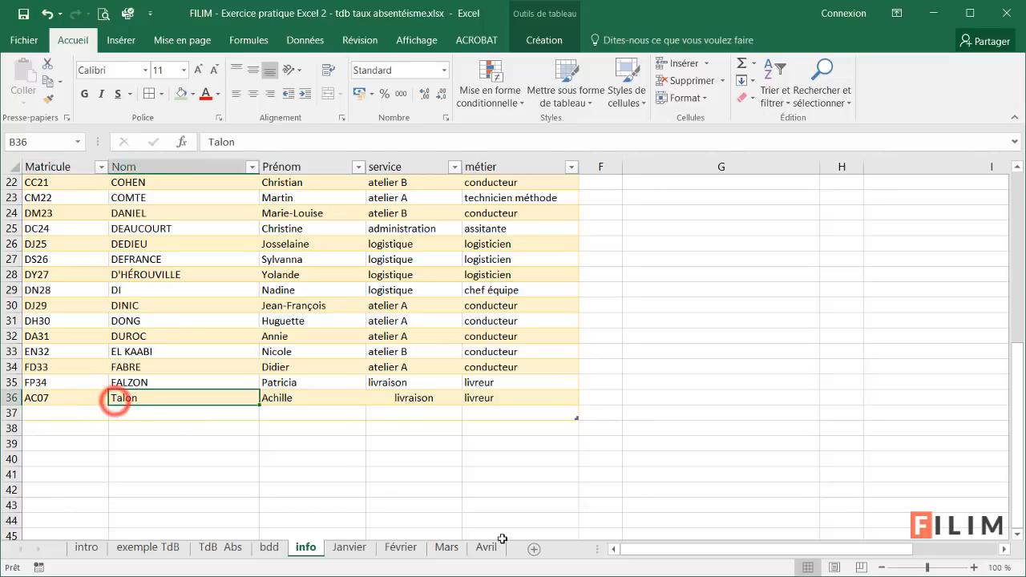
pyautogui.click(487, 546)
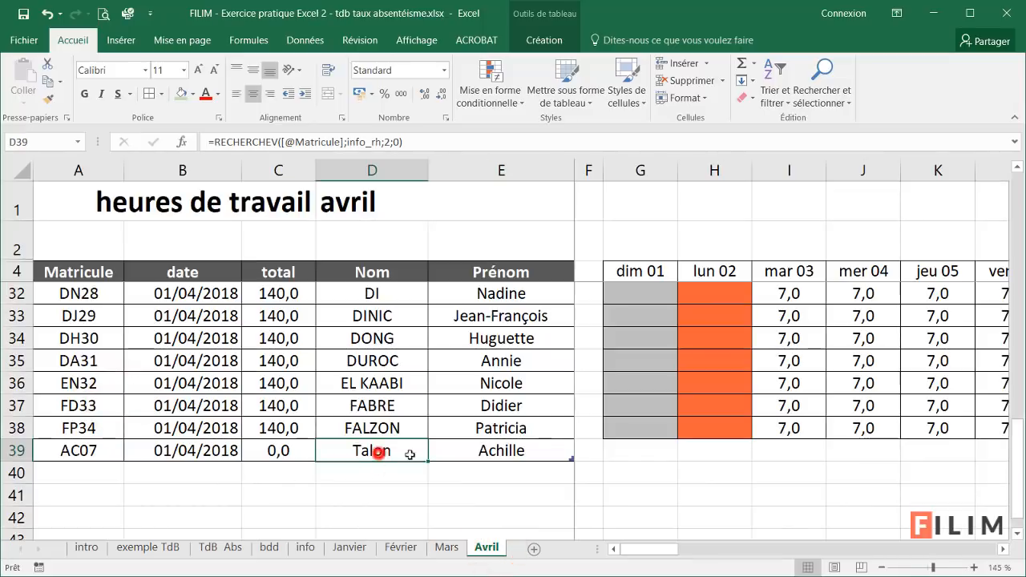
pyautogui.click(496, 450)
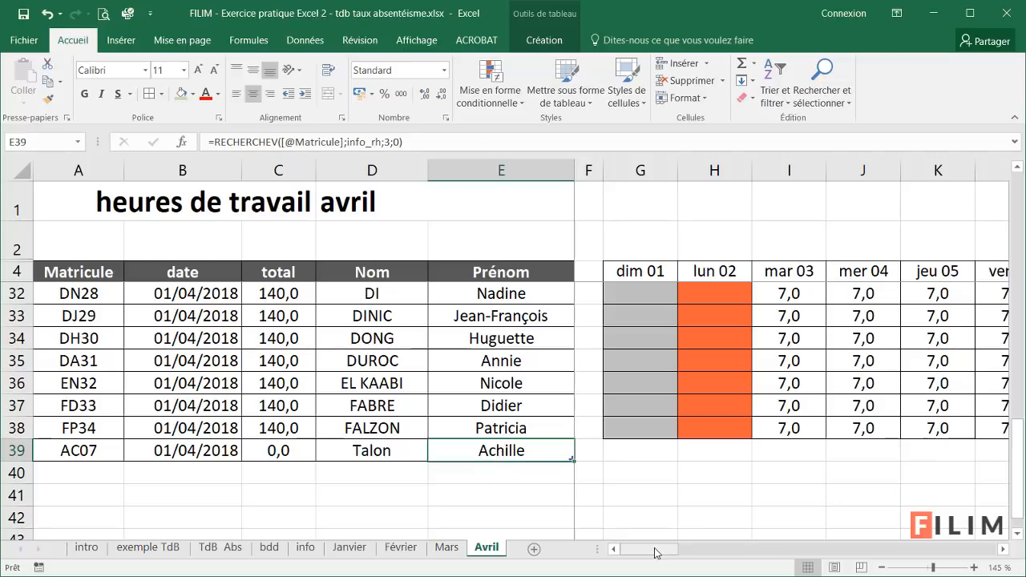
# Enter 7 hours for mar 03, jeu 05 and ven 06 in the new employee's row 39.
pyautogui.moveTo(655, 551)
pyautogui.mouseDown()
pyautogui.moveTo(663, 550)
pyautogui.moveTo(651, 553)
pyautogui.mouseUp()
pyautogui.keyDown('ctrl'); pyautogui.scroll(-4, 756, 502); pyautogui.keyUp('ctrl')
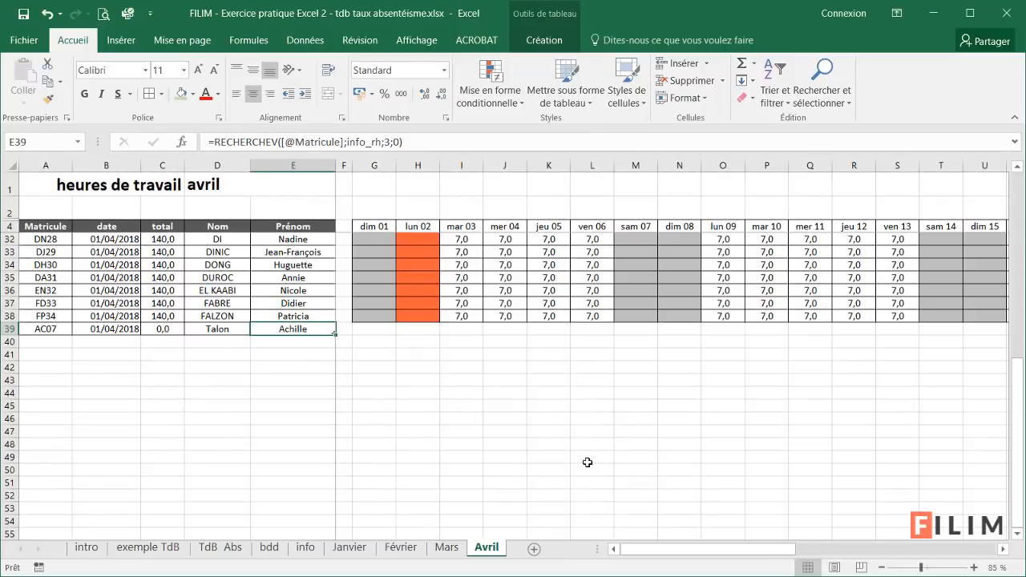
pyautogui.scroll(1, 372, 406)
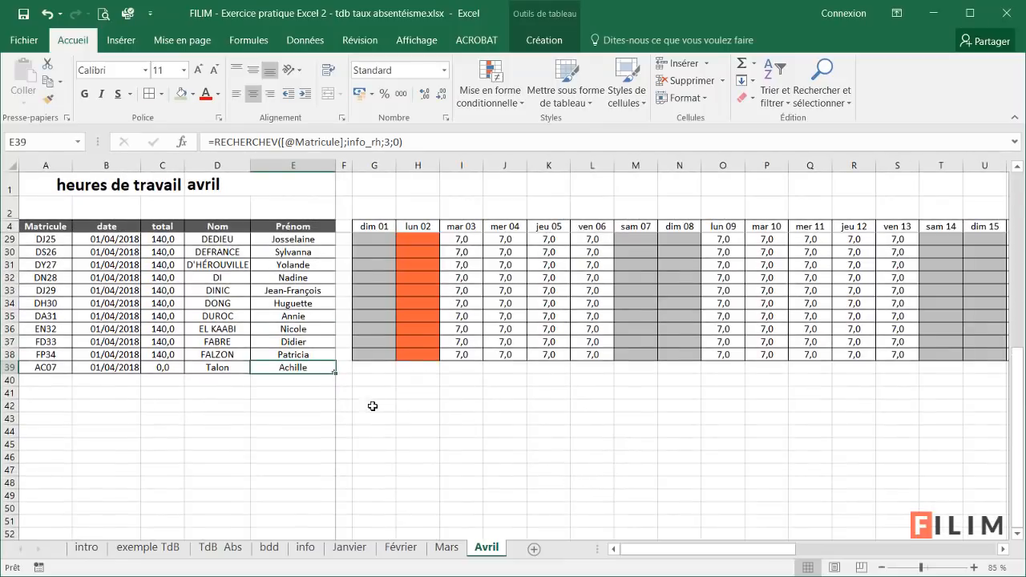
pyautogui.click(465, 366)
pyautogui.write('7')
pyautogui.press('Tab')
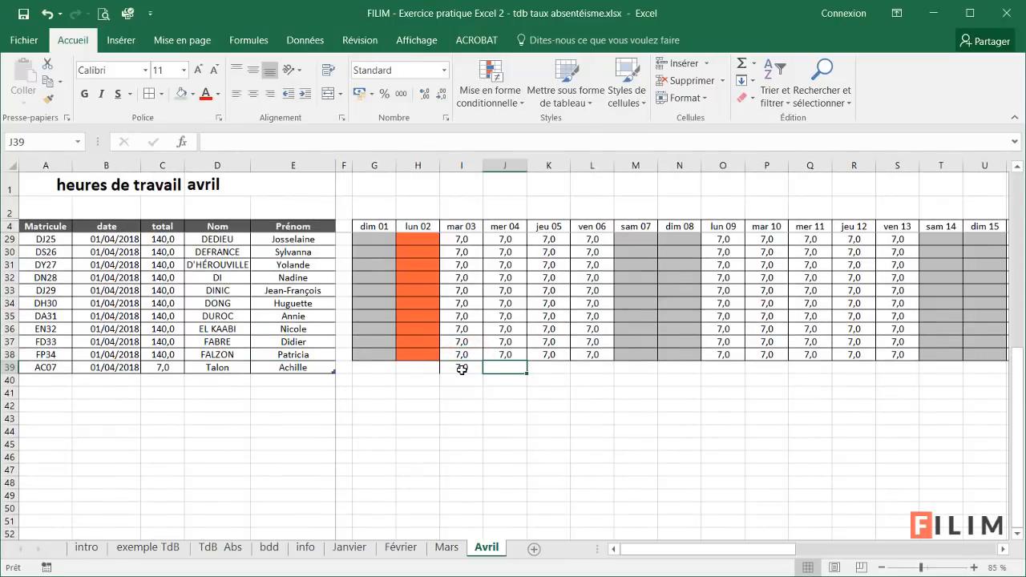
pyautogui.press('Tab')
pyautogui.write('7')
pyautogui.press('Tab')
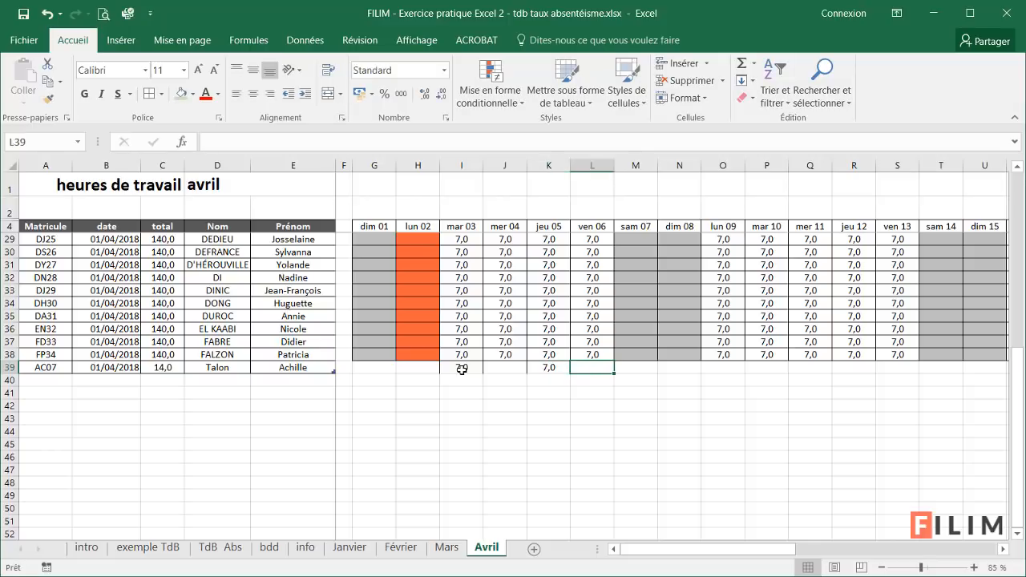
pyautogui.write('7')
pyautogui.press('Tab')
# Enter 7 hours for lun 09, mar 10, jeu 12 and ven 13 in row 39.
pyautogui.press('Tab')
pyautogui.press('Tab')
pyautogui.write('7')
pyautogui.press('Tab')
pyautogui.write('7')
pyautogui.press('Tab')
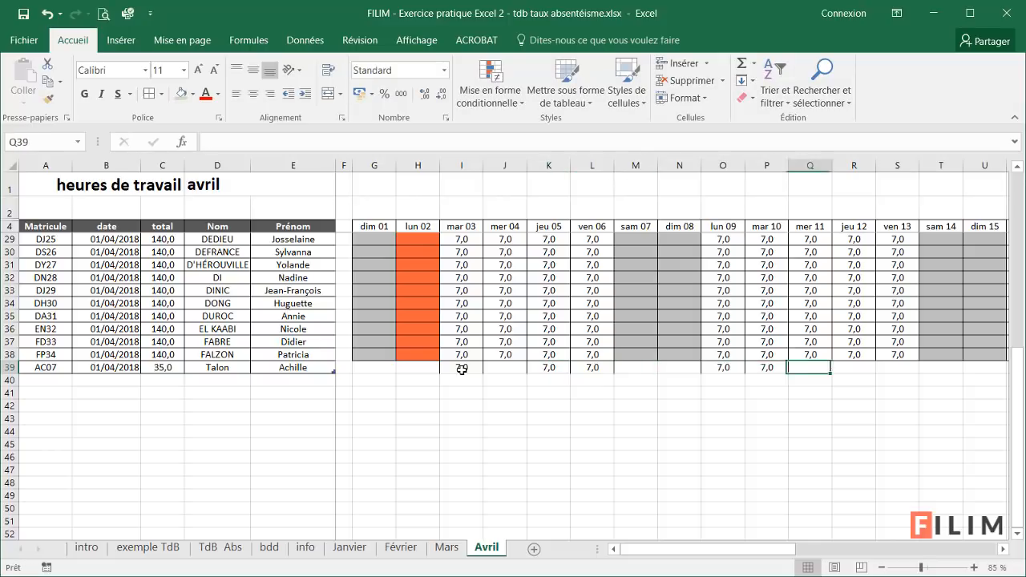
pyautogui.press('Tab')
pyautogui.press('Tab')
pyautogui.write('7')
pyautogui.hotkey('shift', 'Tab')
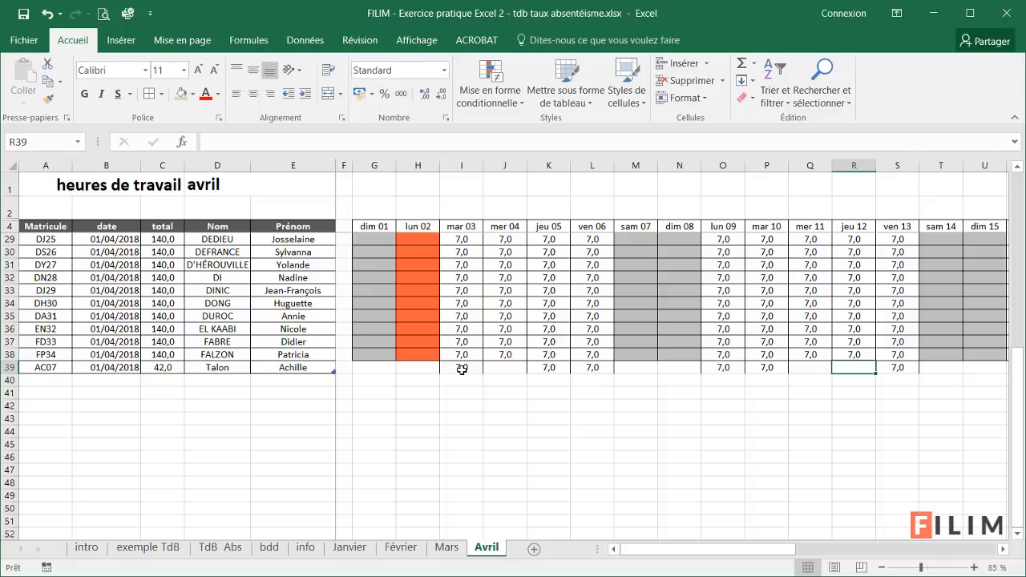
pyautogui.write('7')
pyautogui.press('Tab')
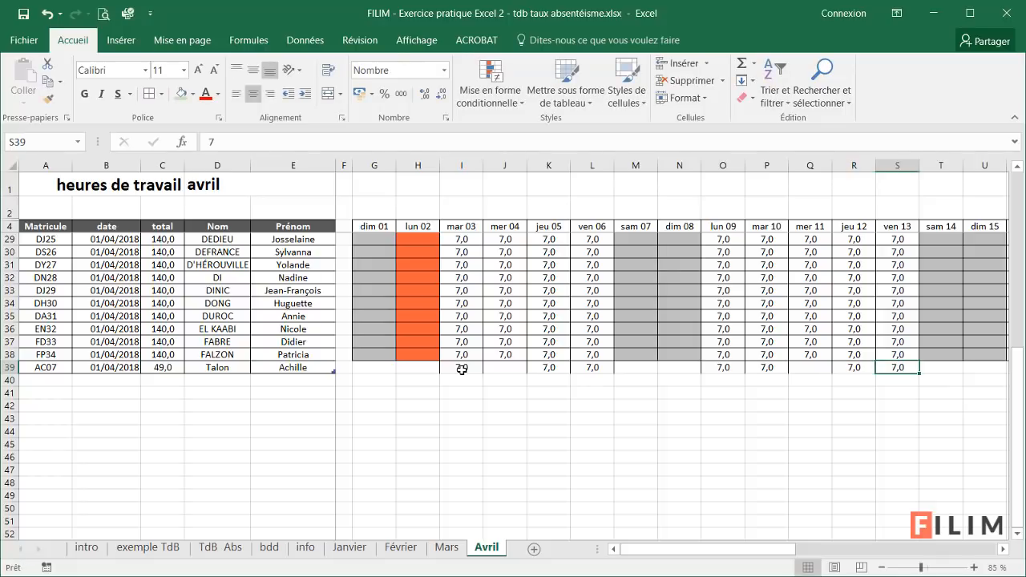
# Cross out the mer 04 cell J39 with two crossing diagonal borders in a thicker solid line style.
pyautogui.click(516, 369)
pyautogui.rightClick(517, 369)
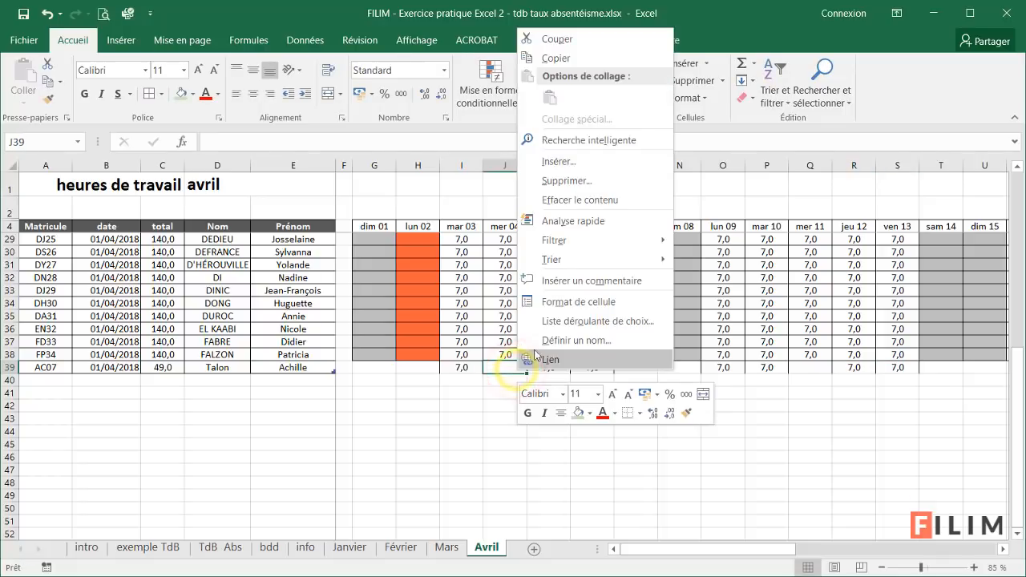
pyautogui.click(562, 307)
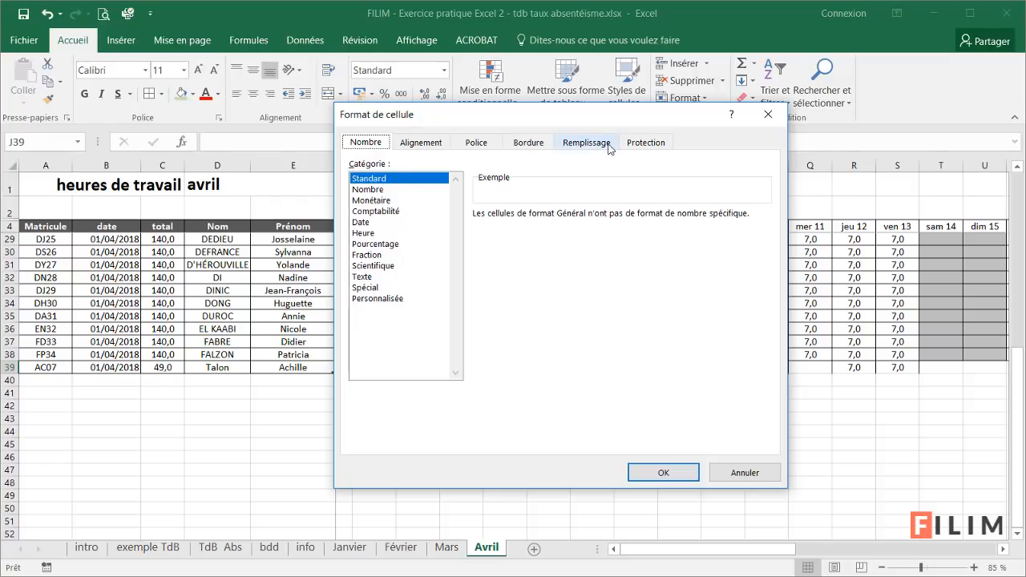
pyautogui.click(527, 144)
pyautogui.click(545, 264)
pyautogui.click(571, 298)
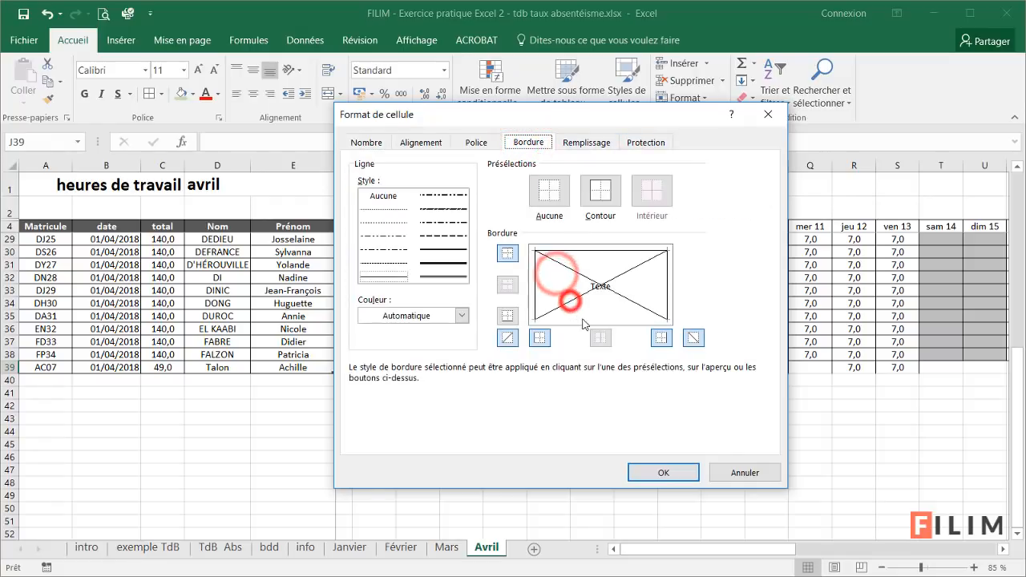
pyautogui.click(443, 249)
pyautogui.click(568, 290)
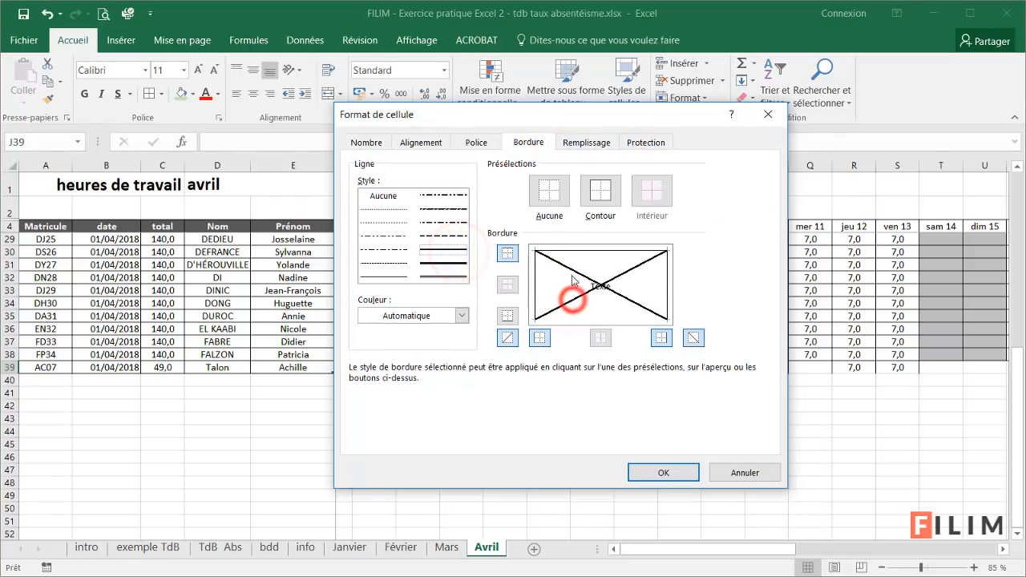
pyautogui.click(650, 473)
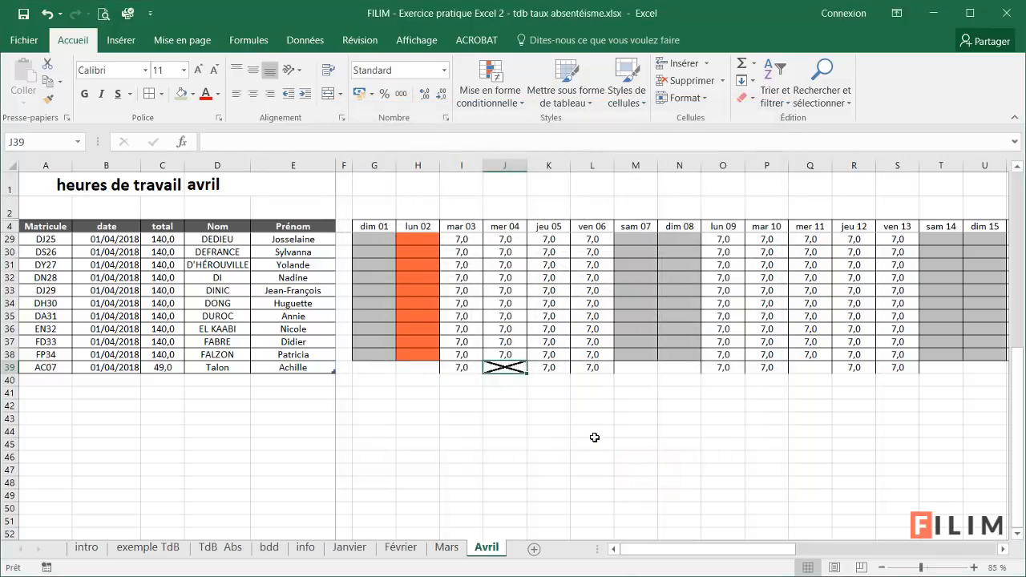
# Copy the crossed-out cell J39 to the other Wednesdays of row 39: Q39, X39 and AE39.
pyautogui.hotkey('ctrl', 'c')
pyautogui.click(809, 367)
pyautogui.hotkey('ctrl', 'v')
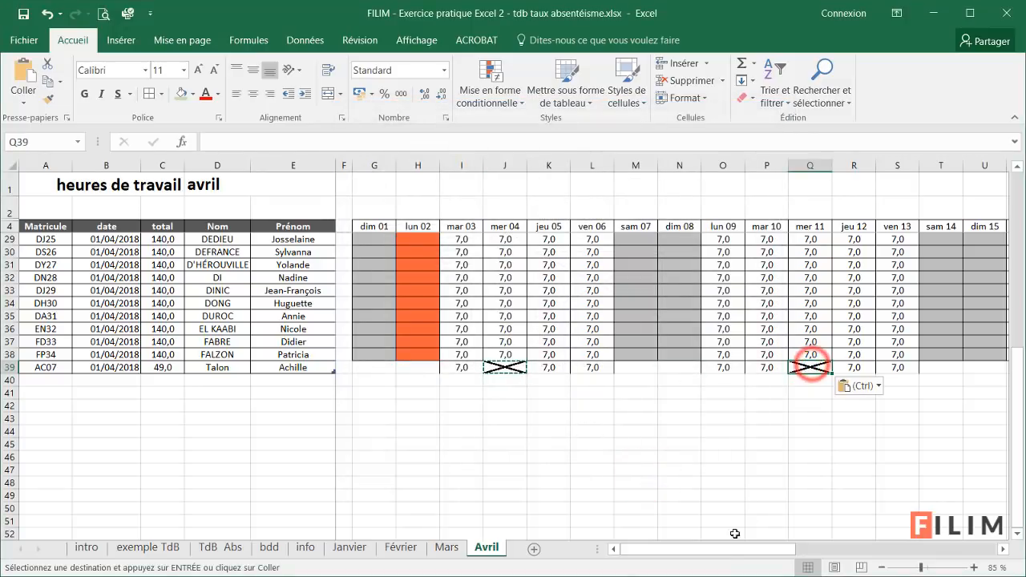
pyautogui.moveTo(752, 553); pyautogui.dragTo(869, 553)
pyautogui.click(708, 369)
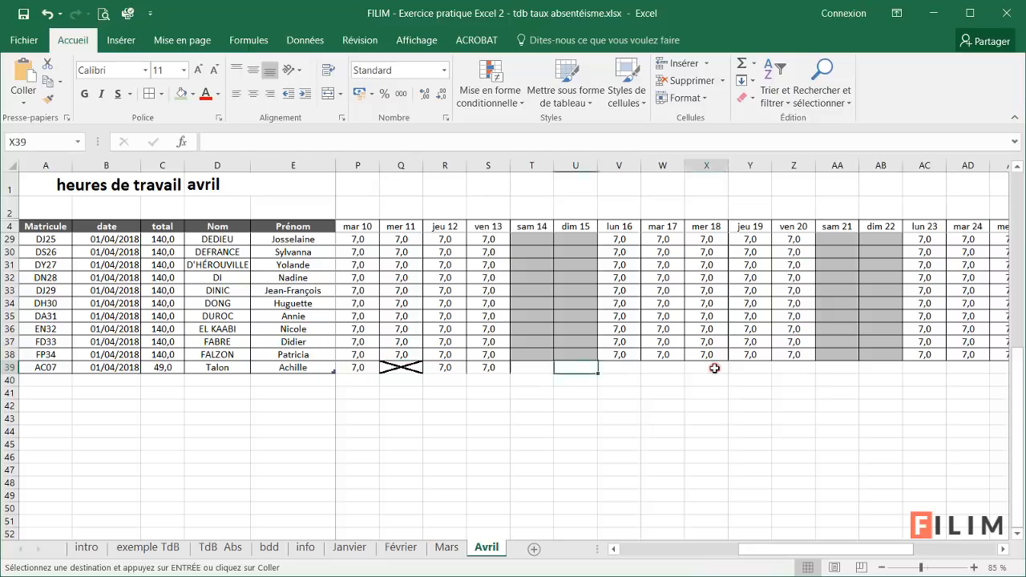
pyautogui.hotkey('ctrl', 'v')
pyautogui.moveTo(793, 550); pyautogui.dragTo(637, 551)
pyautogui.click(743, 366)
pyautogui.hotkey('ctrl', 'v')
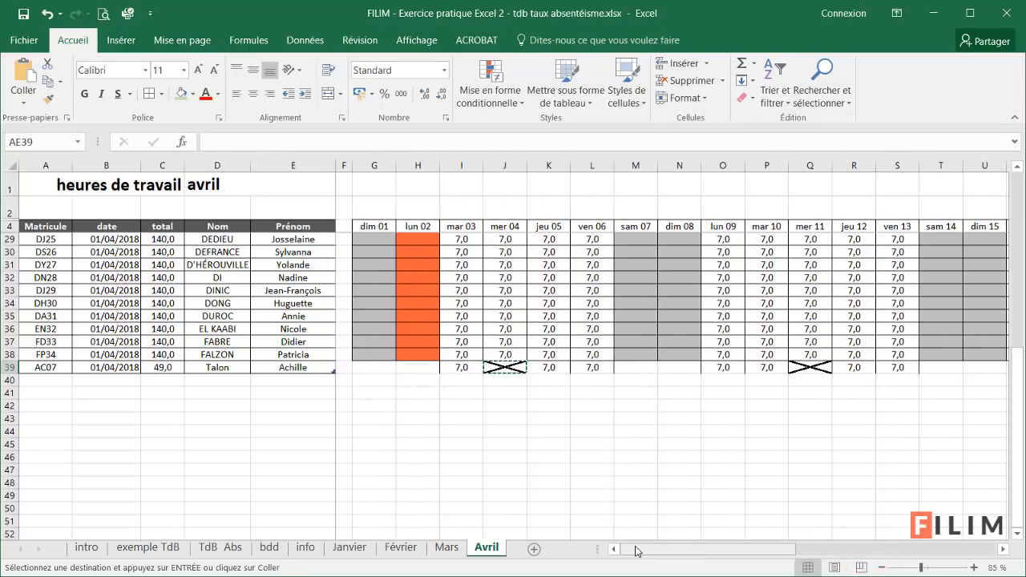
pyautogui.press('Escape')
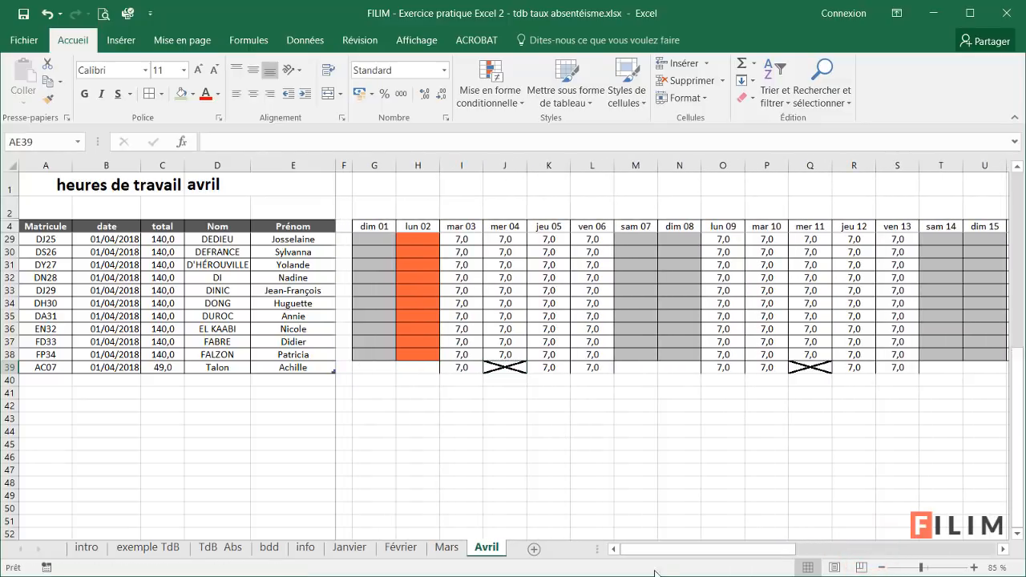
# Copy the 7-hour entries in V38:W38 to lun 16 and mar 17 of the new employee's row 39.
pyautogui.keyDown('ctrl'); pyautogui.scroll(-1, 533, 460); pyautogui.keyUp('ctrl')
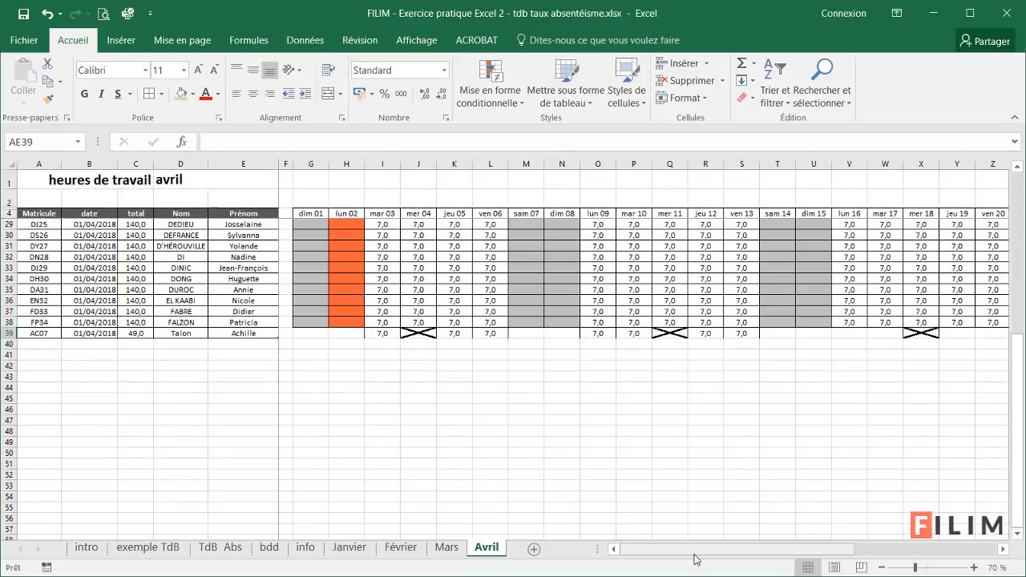
pyautogui.moveTo(698, 551); pyautogui.dragTo(793, 552)
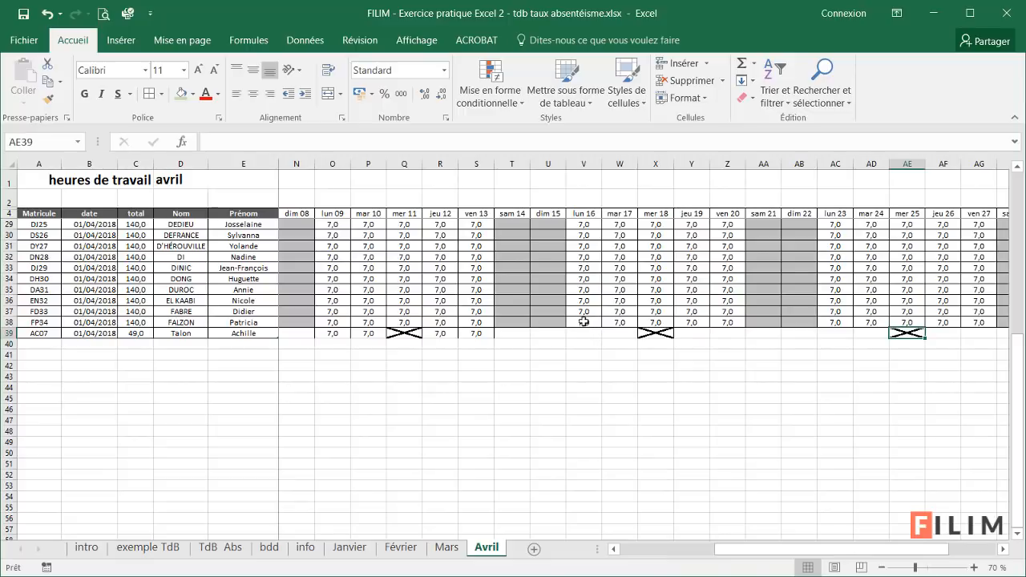
pyautogui.moveTo(583, 321); pyautogui.dragTo(619, 321)
pyautogui.hotkey('ctrl', 'c')
pyautogui.click(582, 331)
pyautogui.hotkey('ctrl', 'v')
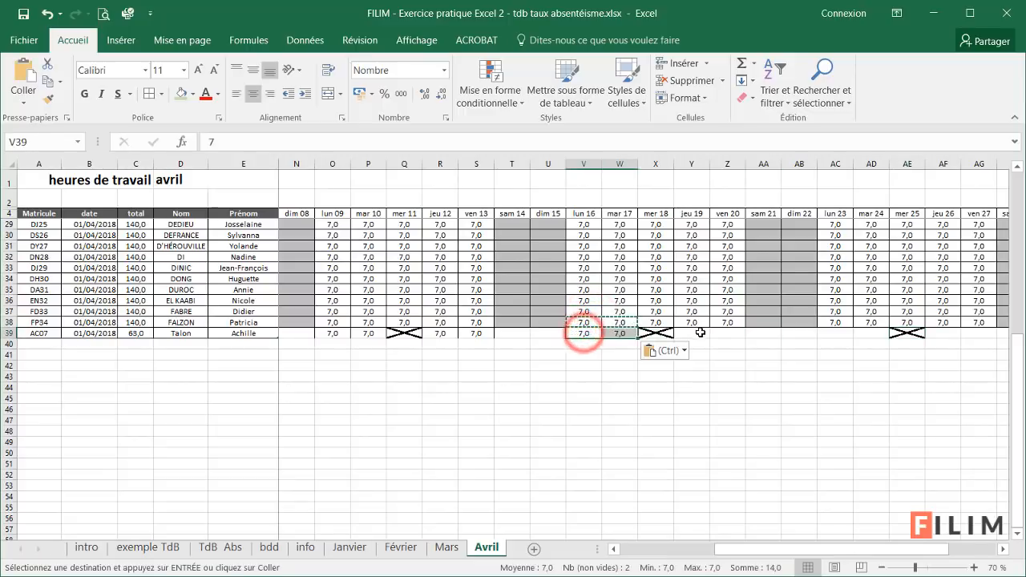
# Paste the same pair of 7-hour entries into row 39 for jeu 19 and ven 20, lun 23 and mar 24, jeu 26 and ven 27.
pyautogui.click(693, 332)
pyautogui.hotkey('ctrl', 'v')
pyautogui.click(833, 331)
pyautogui.hotkey('ctrl', 'v')
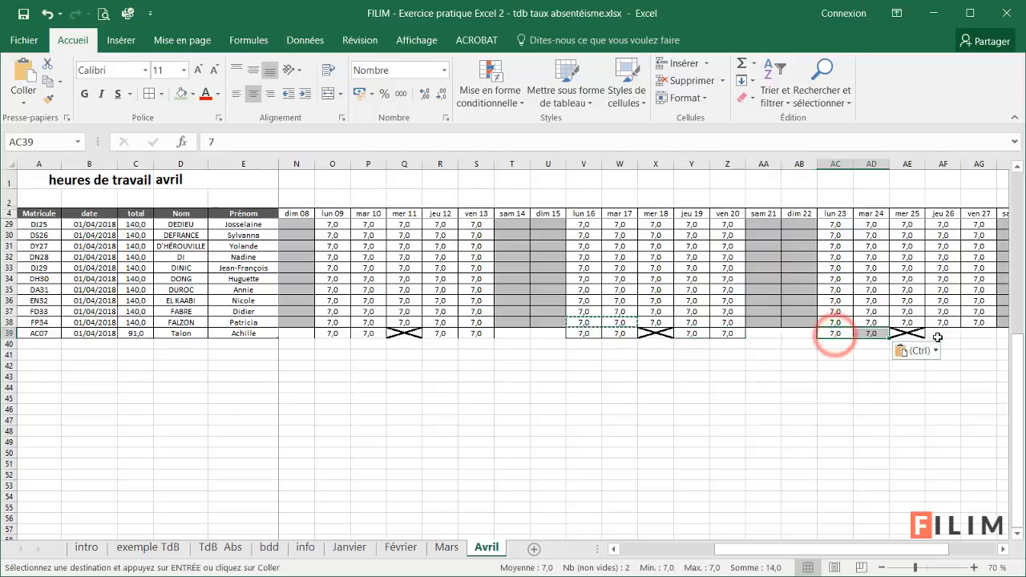
pyautogui.click(939, 333)
pyautogui.hotkey('ctrl', 'v')
# Enter 7 hours for lun 30 in cell AJ39.
pyautogui.moveTo(866, 550); pyautogui.dragTo(952, 551)
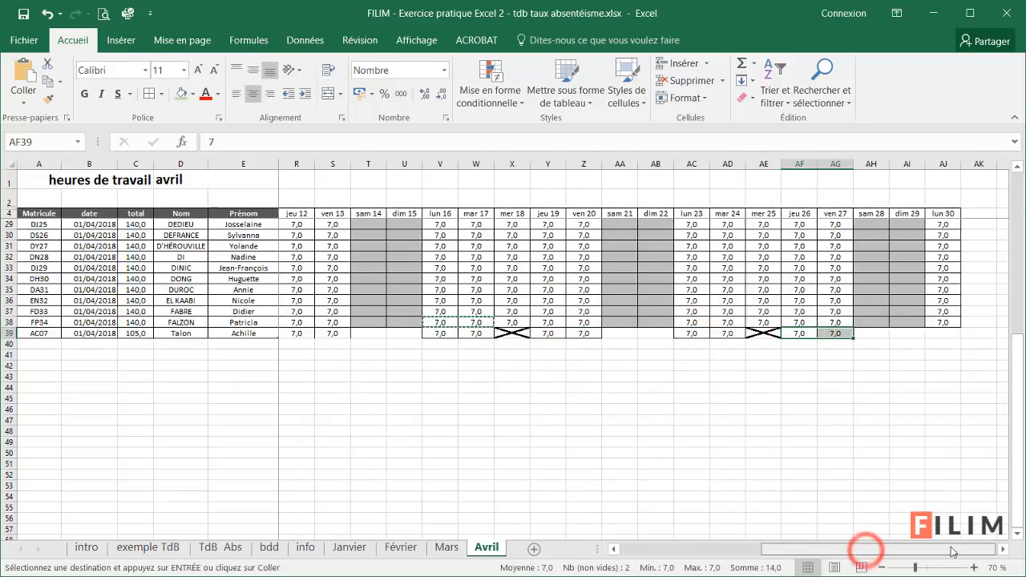
pyautogui.click(946, 333)
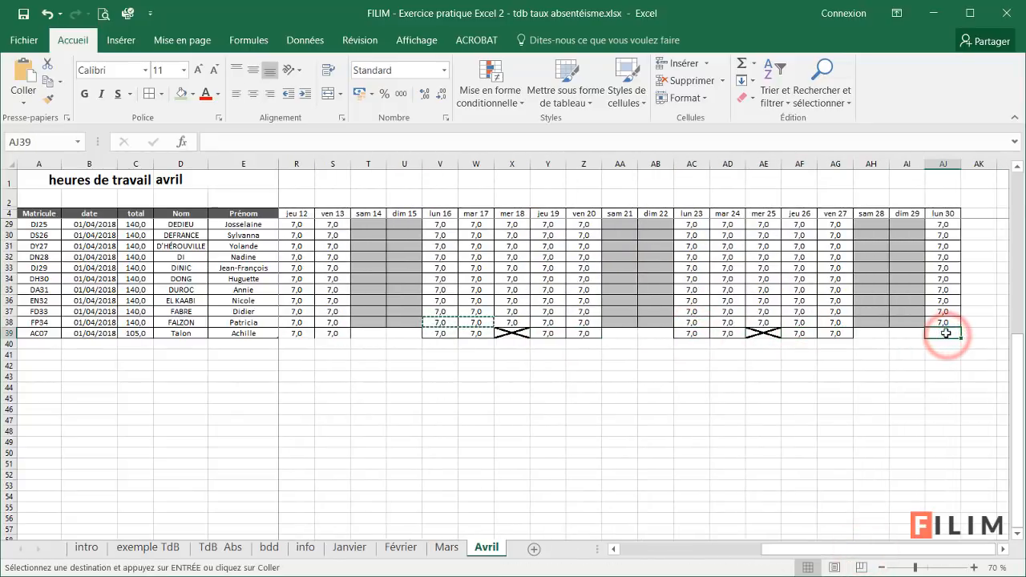
pyautogui.click(943, 313)
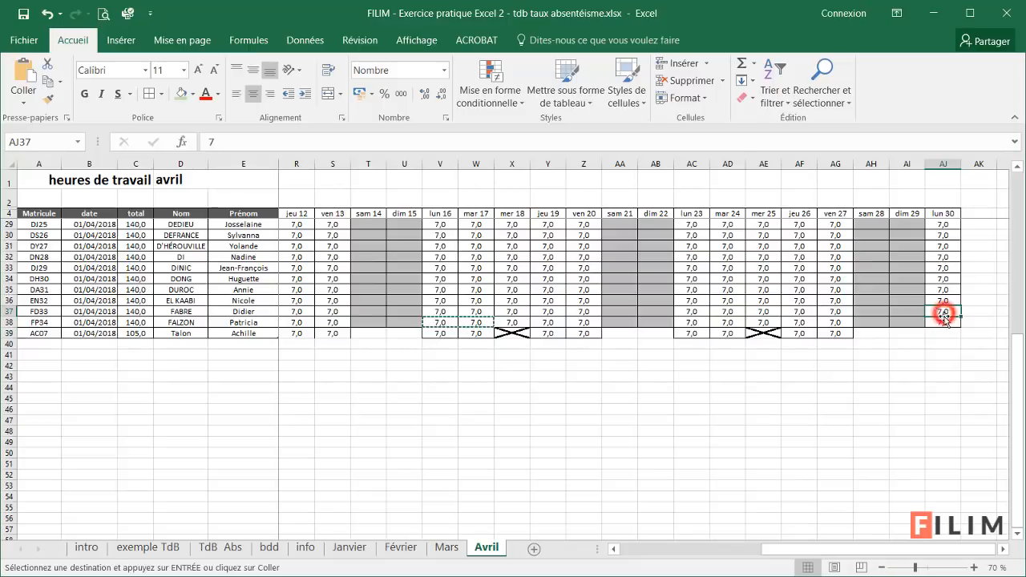
pyautogui.click(943, 330)
pyautogui.press('Escape')
pyautogui.write('7')
pyautogui.hotkey('ctrl', 'Return')
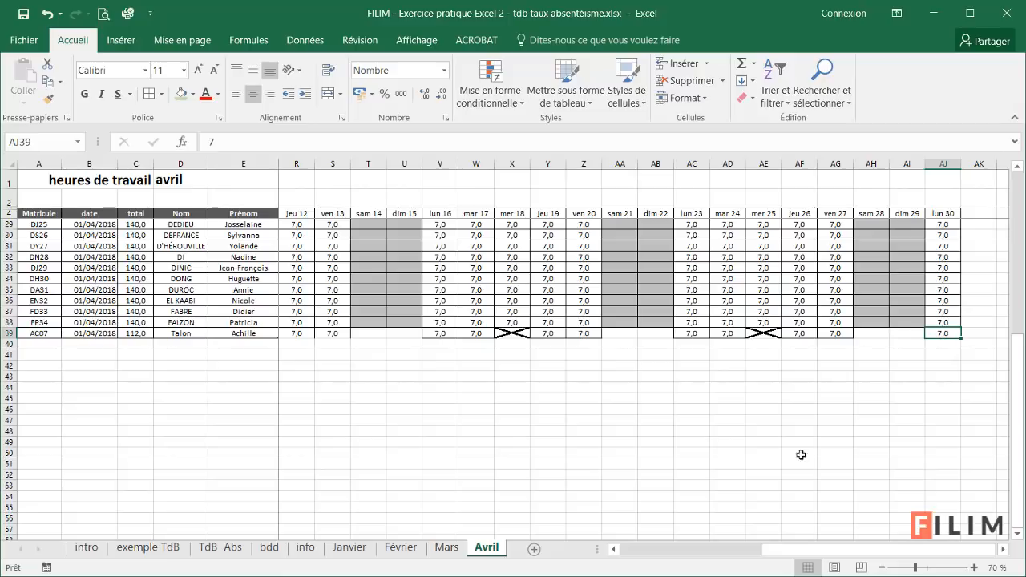
# Examine which ranges the conditional formatting rules for cell M38 apply to, including the orange =G$3>0 rule.
pyautogui.moveTo(823, 550); pyautogui.dragTo(636, 553)
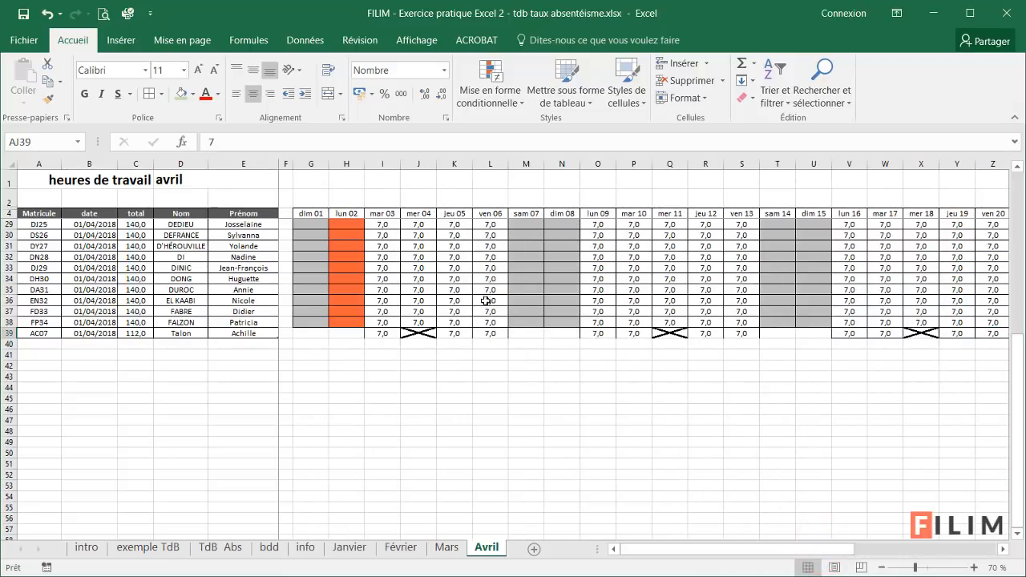
pyautogui.click(541, 321)
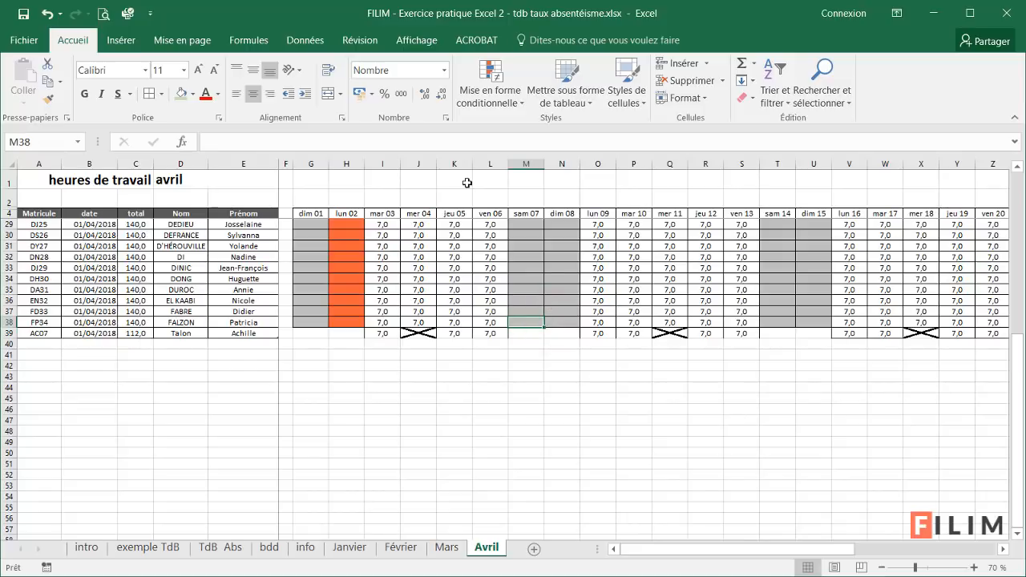
pyautogui.click(498, 98)
pyautogui.click(524, 333)
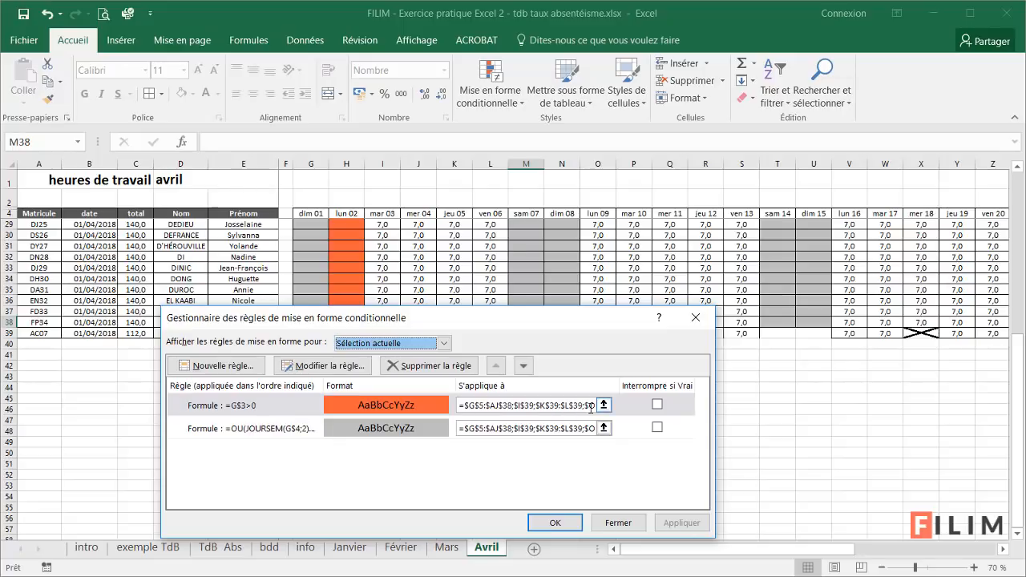
pyautogui.moveTo(545, 407); pyautogui.dragTo(613, 409)
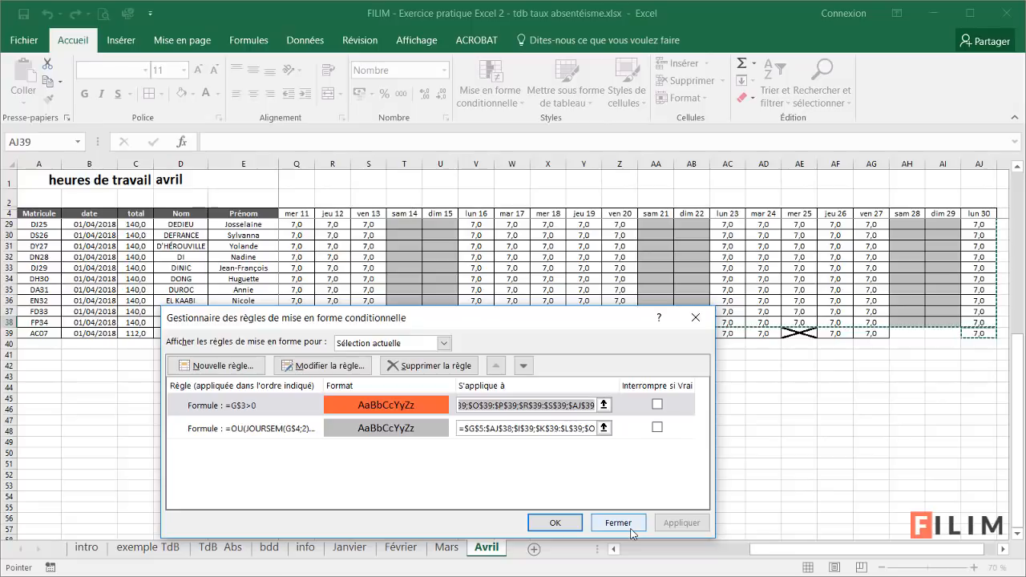
pyautogui.click(705, 324)
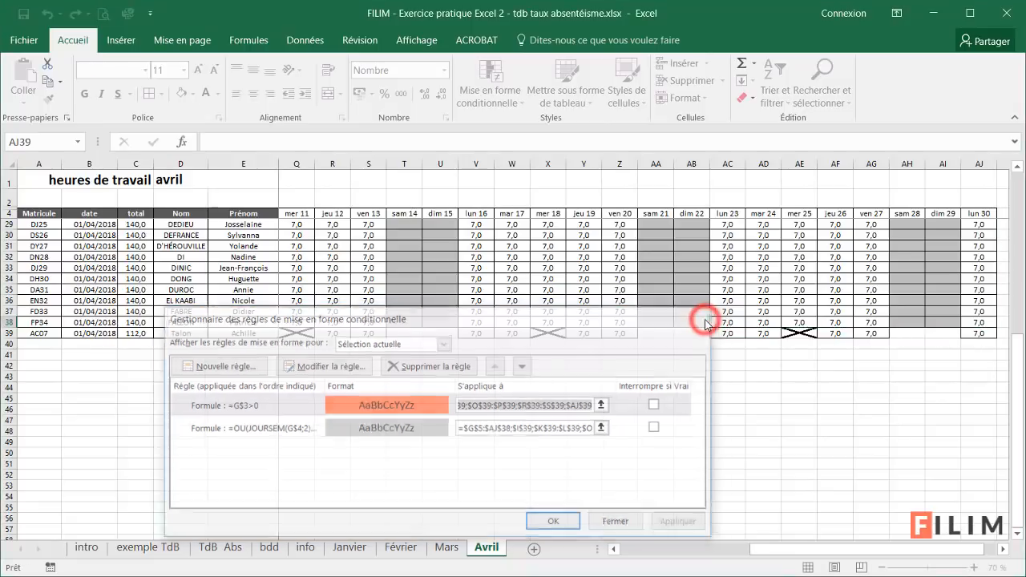
# Copy only the formatting of the dim 01 cell G38 to G39.
pyautogui.moveTo(767, 549); pyautogui.dragTo(641, 549)
pyautogui.click(315, 321)
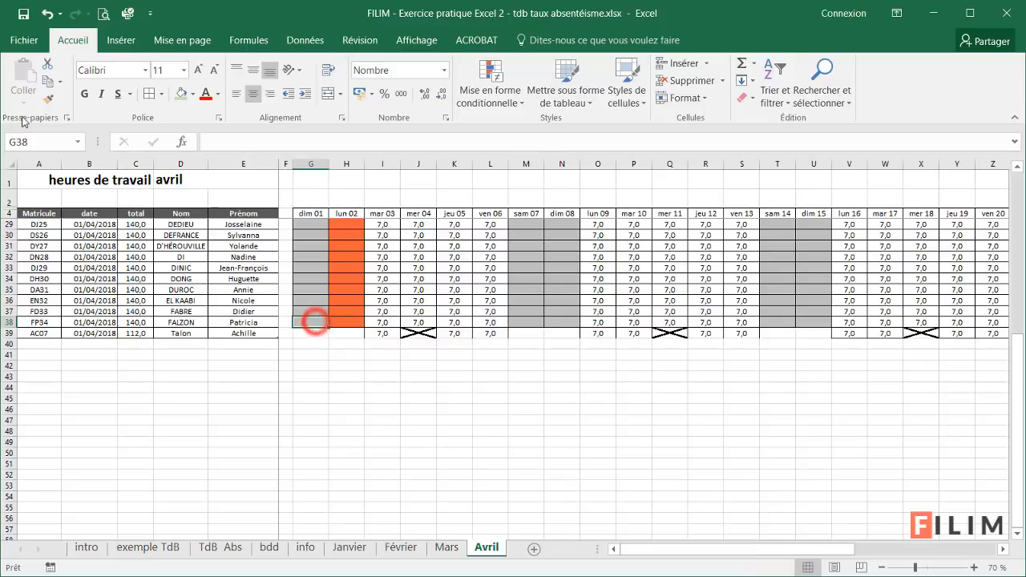
pyautogui.click(47, 98)
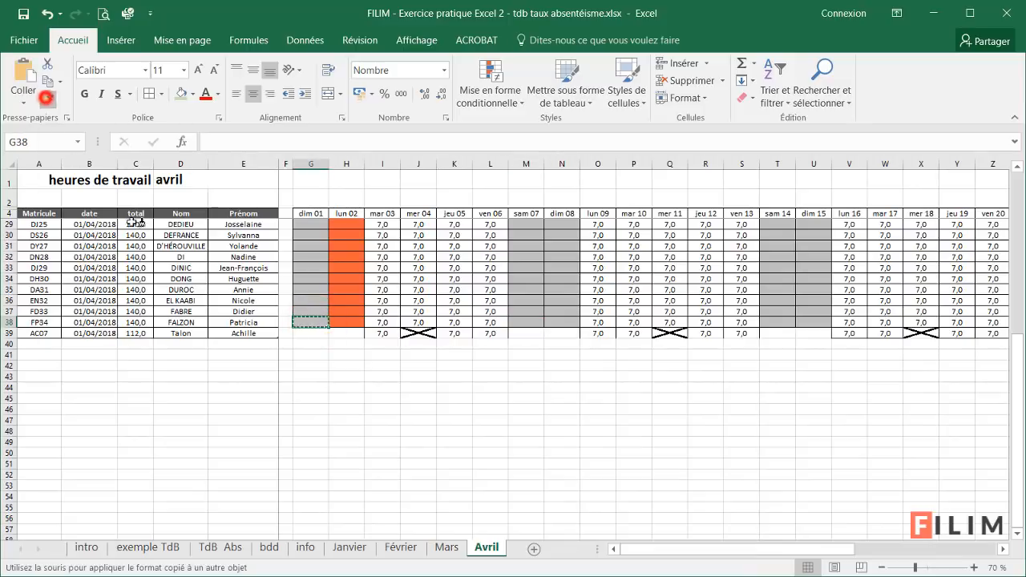
pyautogui.click(312, 332)
# Copy the formatting of the whole day range G38:AJ38 to row 39, starting at G39.
pyautogui.moveTo(306, 321); pyautogui.dragTo(917, 323)
pyautogui.click(48, 103)
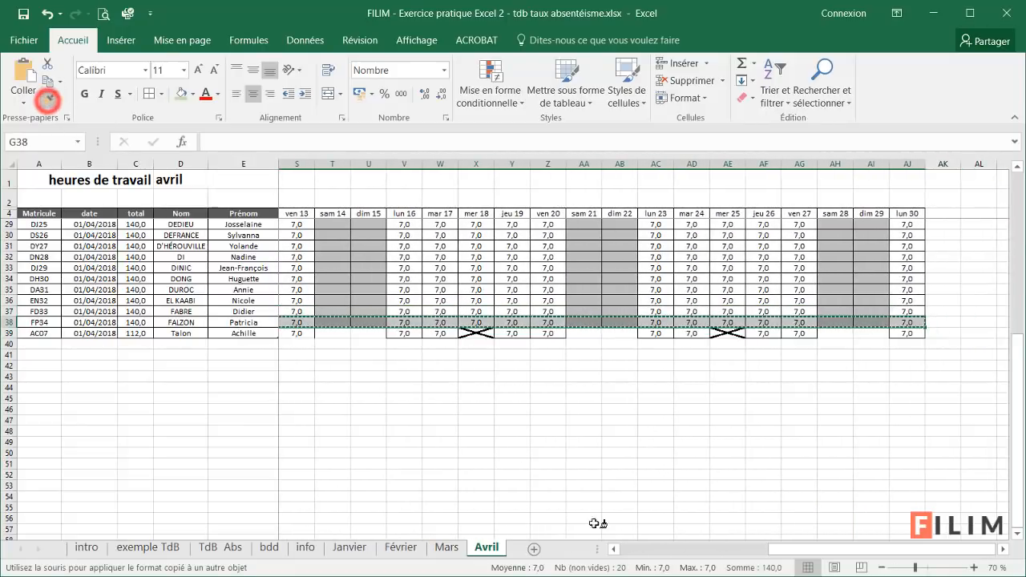
pyautogui.moveTo(776, 549); pyautogui.dragTo(625, 549)
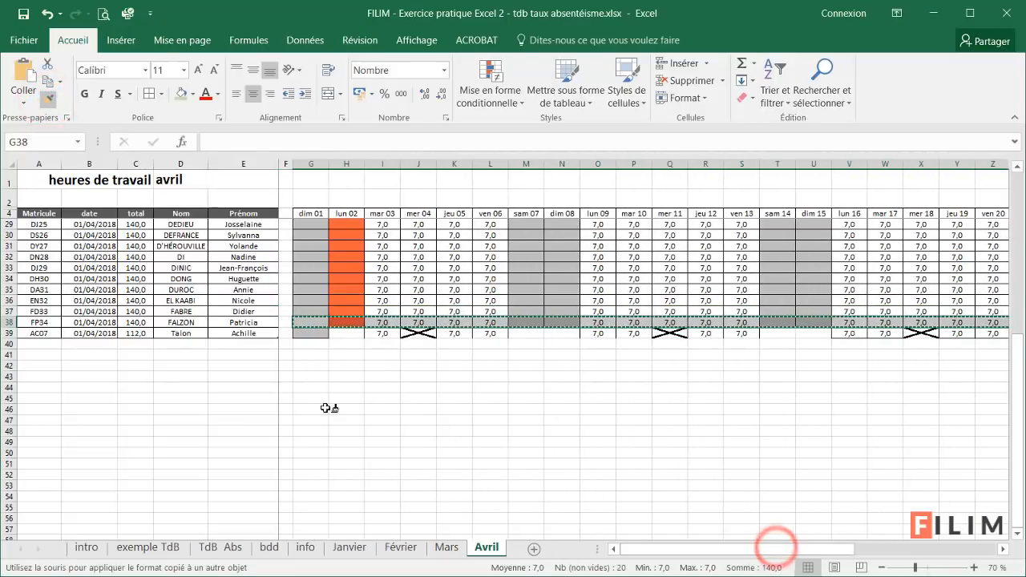
pyautogui.click(302, 333)
pyautogui.click(427, 384)
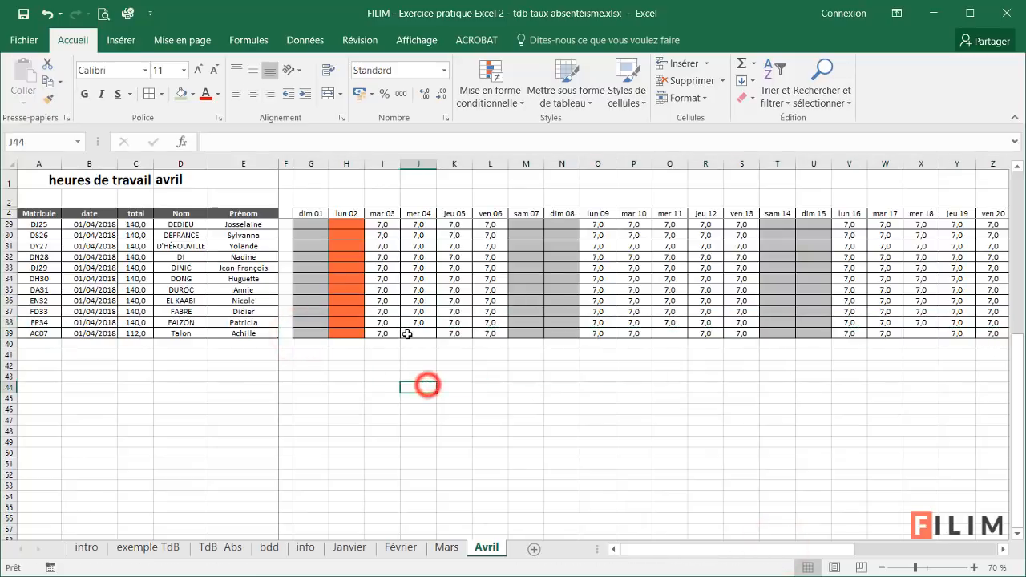
# Cross out the mer 04 cell J39 again with two diagonal borders in a thicker solid line style.
pyautogui.rightClick(413, 332)
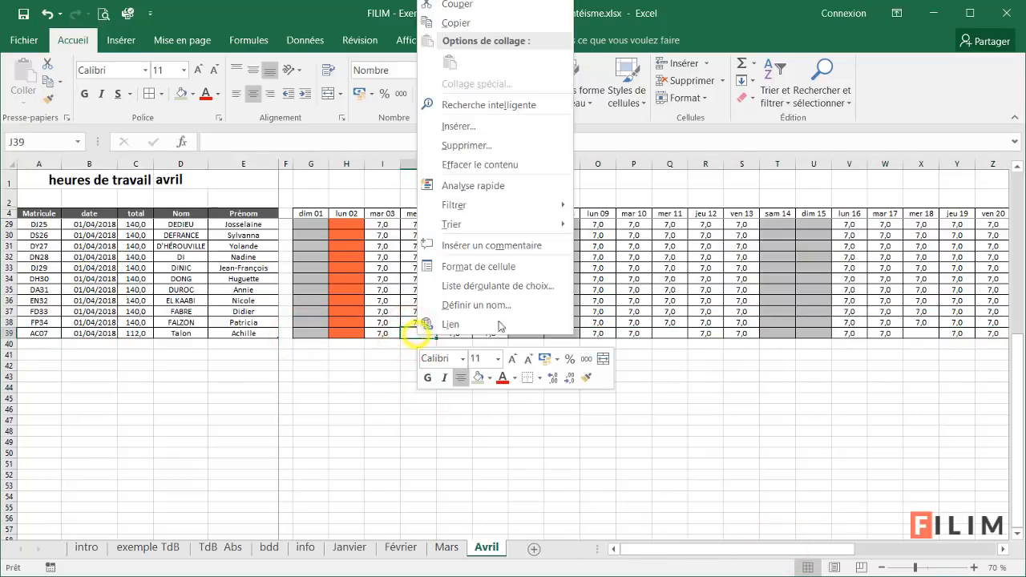
pyautogui.click(513, 266)
pyautogui.click(407, 199)
pyautogui.click(525, 227)
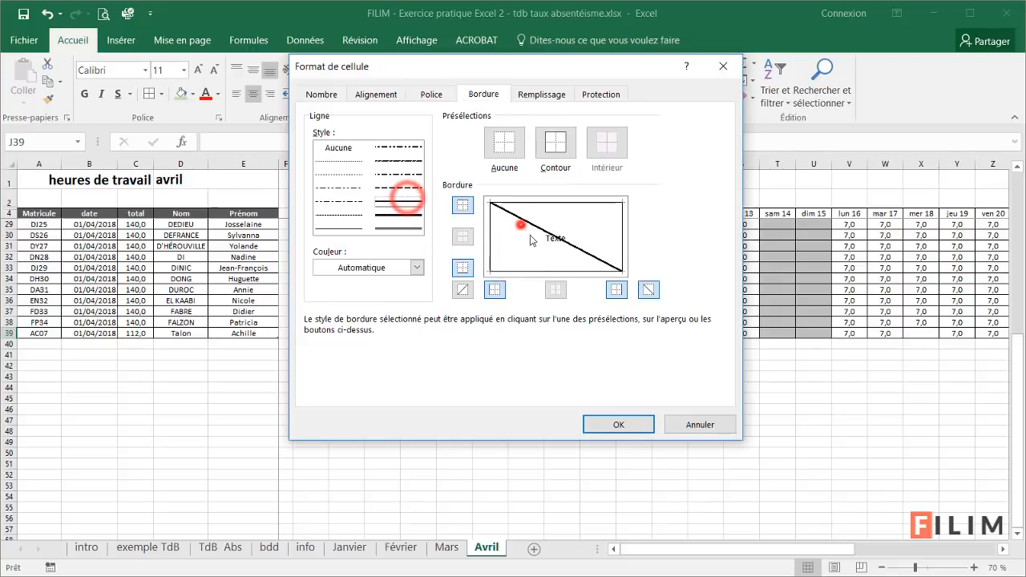
pyautogui.click(525, 253)
pyautogui.click(617, 423)
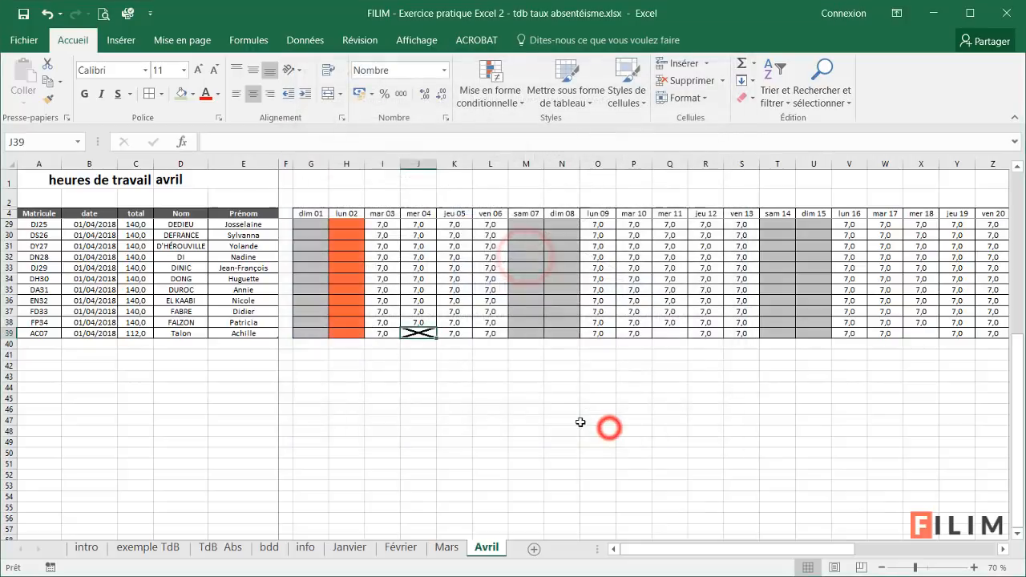
# Copy the crossed-out J39 cell to mer 11, mer 18 and mer 25 in row 39 (Q39, X39 and AE39).
pyautogui.click(669, 333)
pyautogui.hotkey('ctrl', 'v')
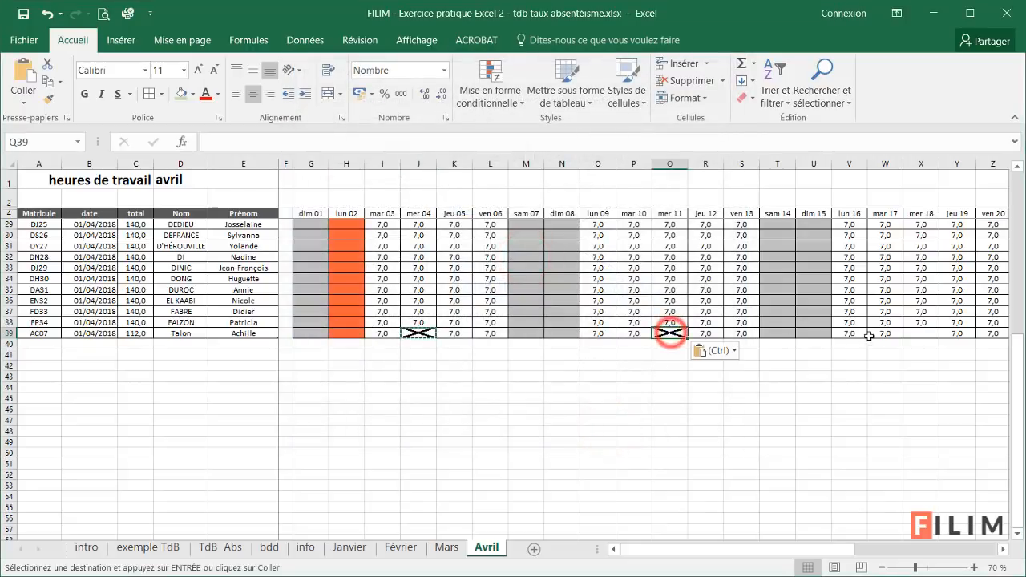
pyautogui.click(910, 332)
pyautogui.hotkey('ctrl', 'v')
pyautogui.moveTo(797, 548); pyautogui.dragTo(937, 551)
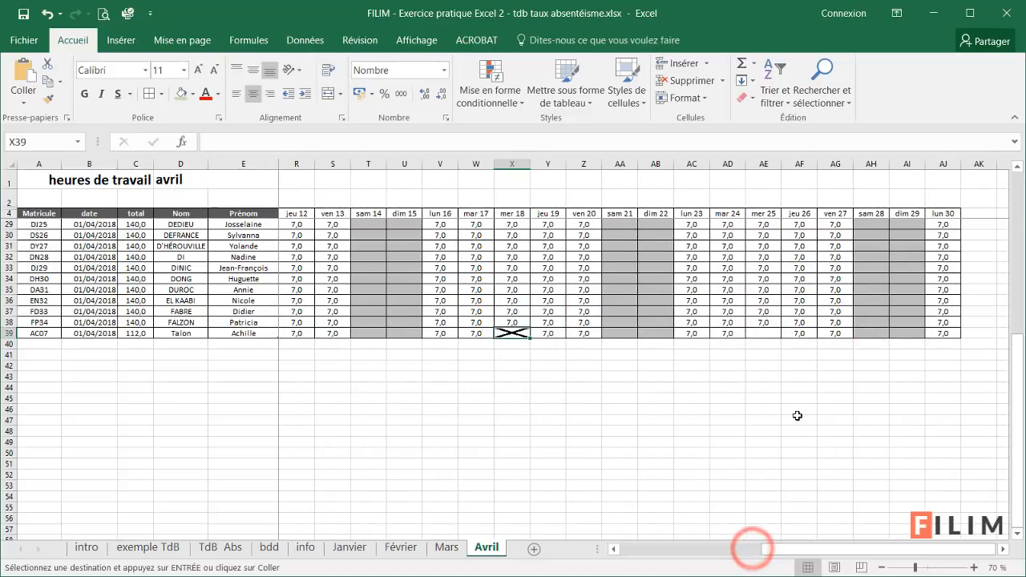
pyautogui.click(760, 332)
pyautogui.hotkey('ctrl', 'v')
pyautogui.click(677, 425)
pyautogui.press('Escape')
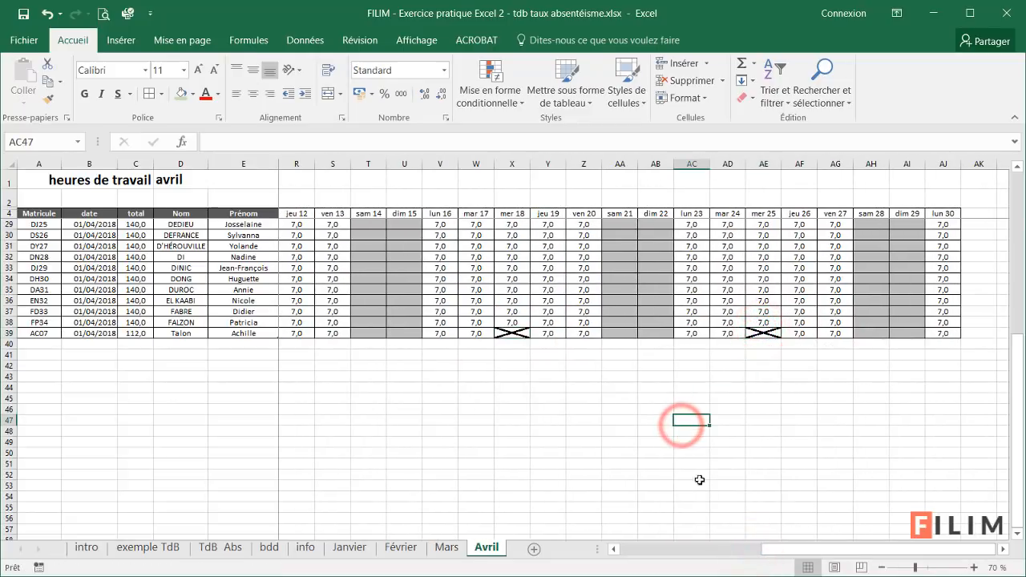
# Check the total-hours formula of the new employee in cell C39.
pyautogui.moveTo(825, 550); pyautogui.dragTo(572, 551)
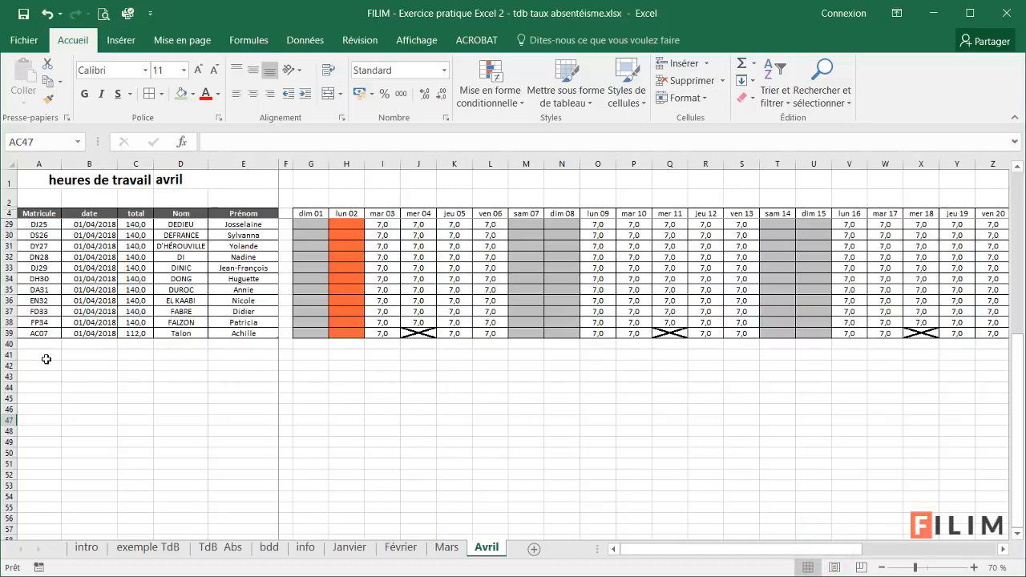
pyautogui.click(134, 333)
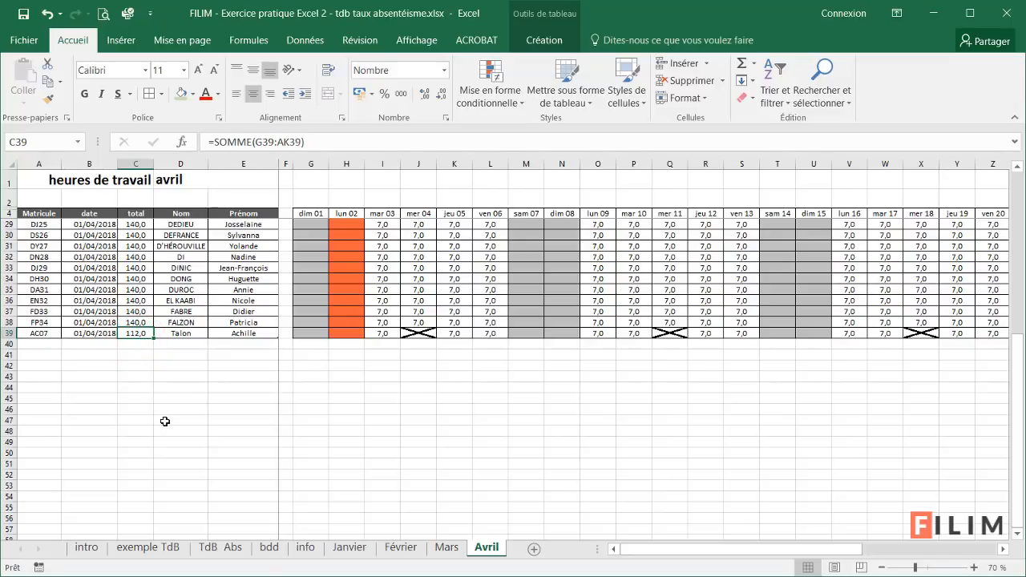
pyautogui.scroll(4, 164, 420)
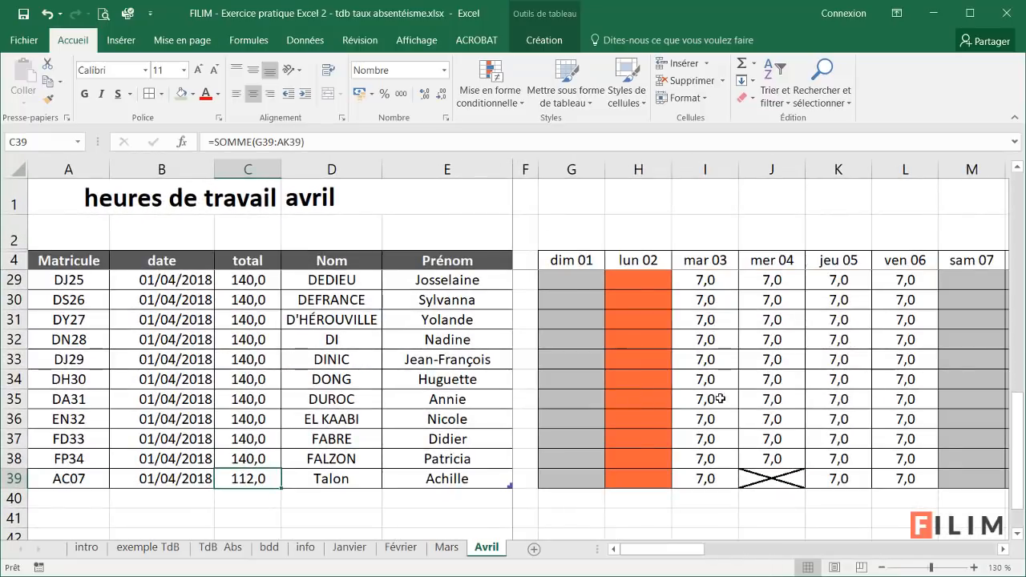
# Copy the Matricule, date and total data in A5:C39 of the Avril sheet.
pyautogui.click(727, 398)
pyautogui.scroll(5, 727, 403)
pyautogui.scroll(-1, 613, 401)
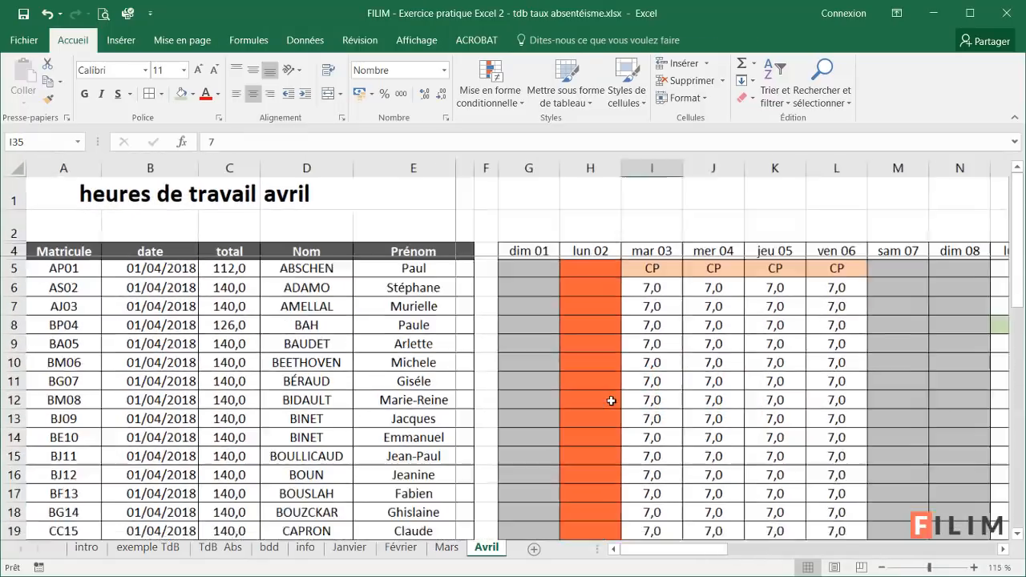
pyautogui.moveTo(55, 264); pyautogui.dragTo(230, 480)
pyautogui.hotkey('ctrl', 'c')
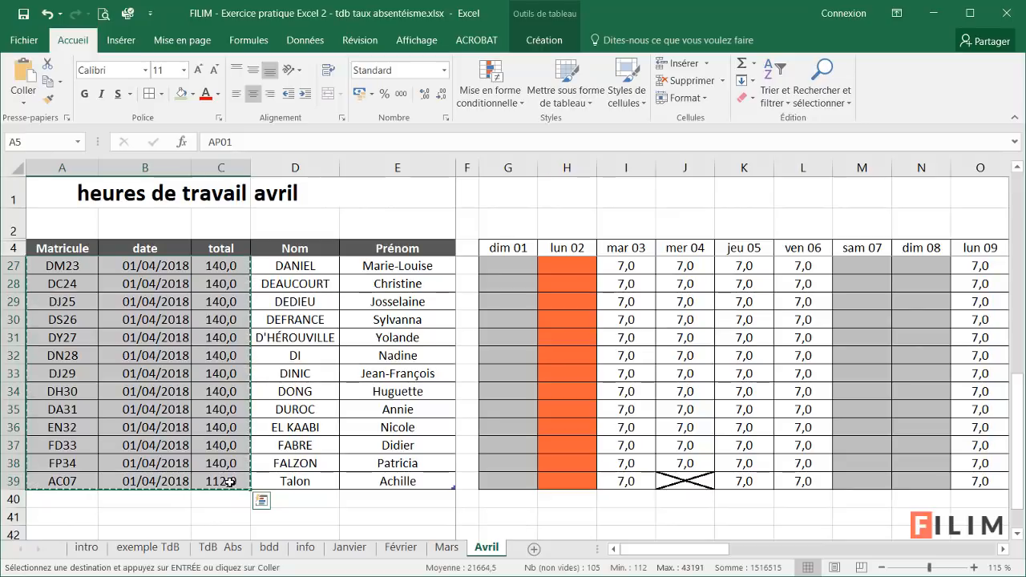
# Paste the copied Avril data as values only below the bdd table, starting at A125.
pyautogui.click(269, 547)
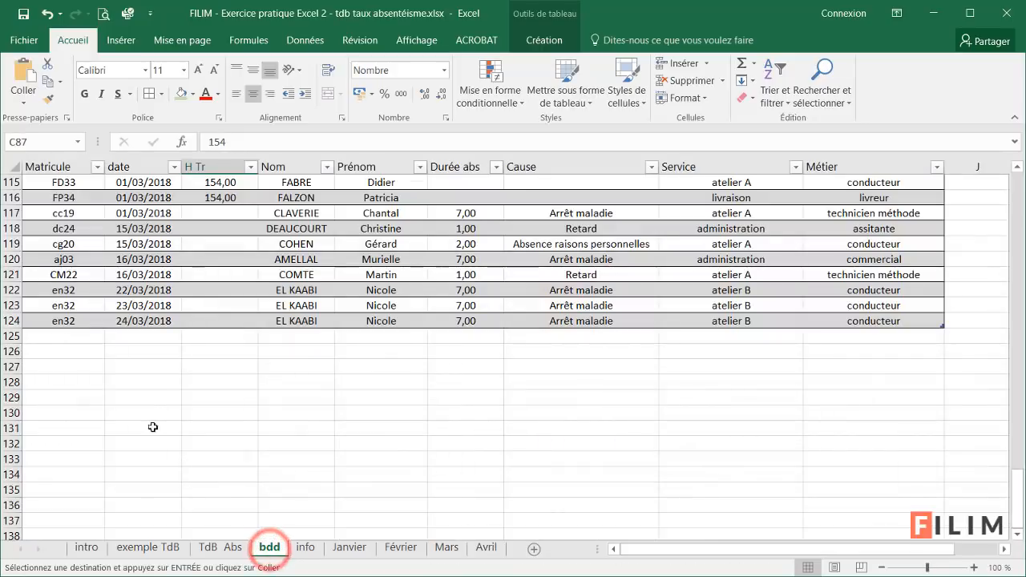
pyautogui.click(58, 333)
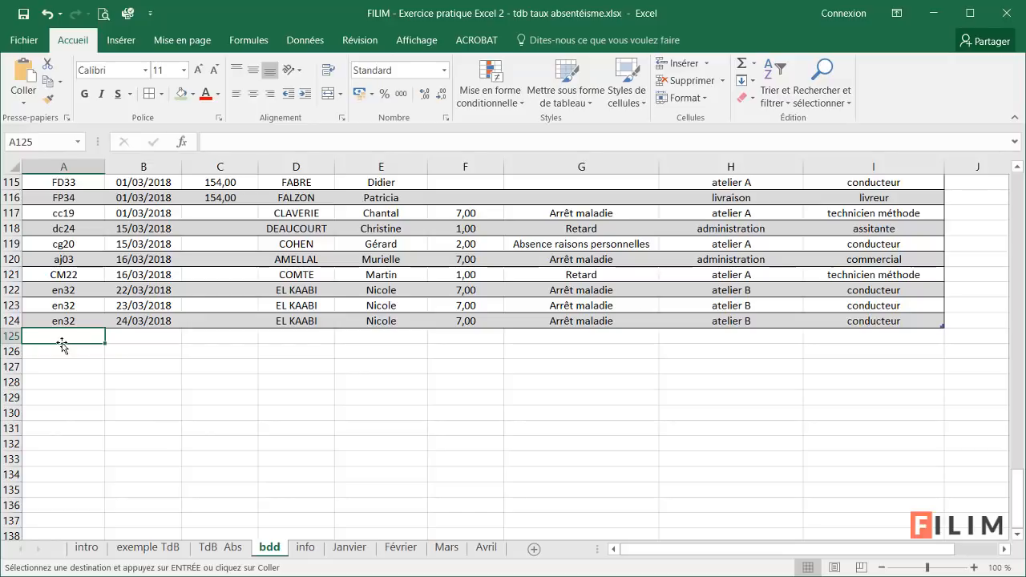
pyautogui.click(70, 321)
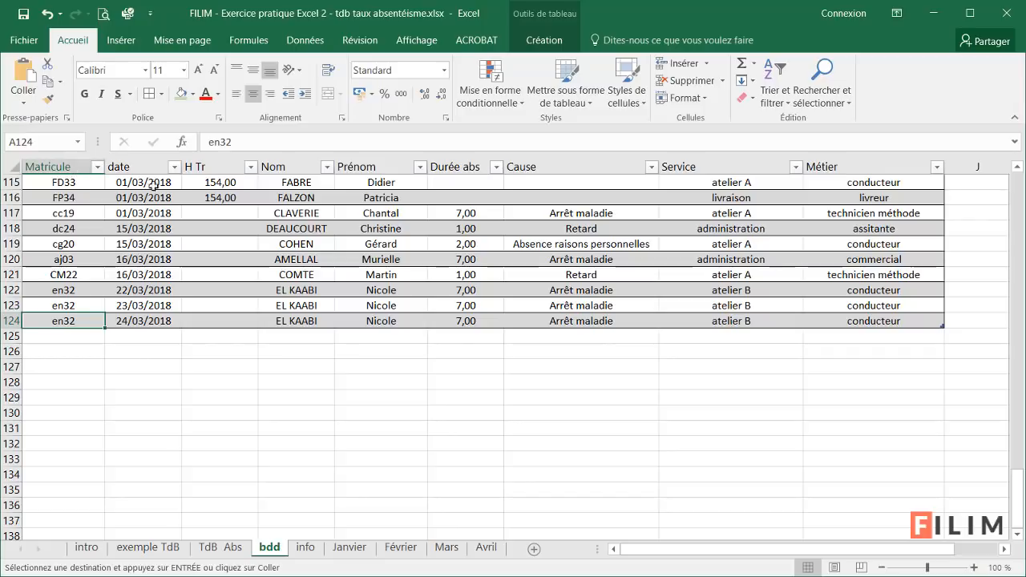
pyautogui.click(483, 547)
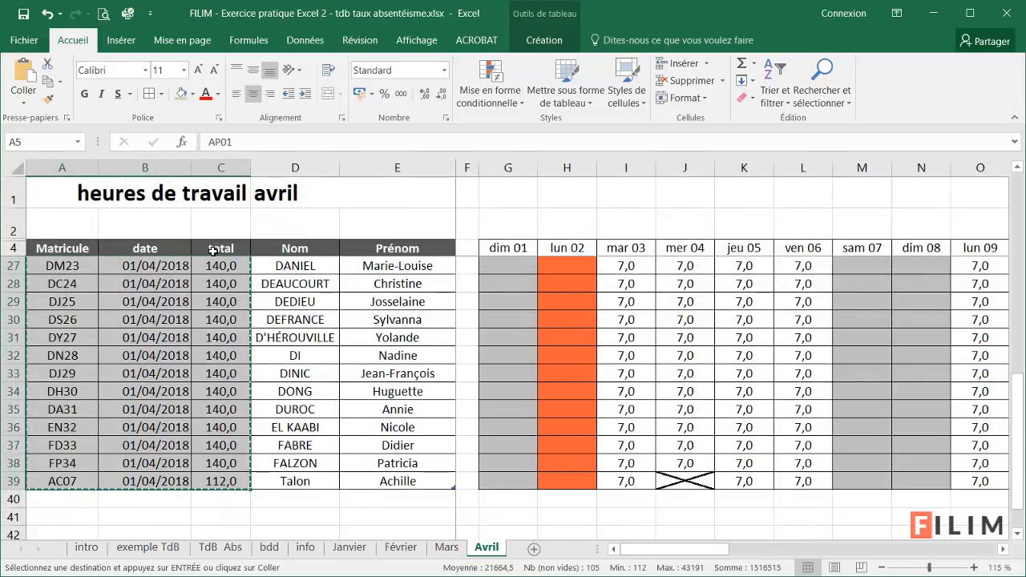
pyautogui.click(275, 549)
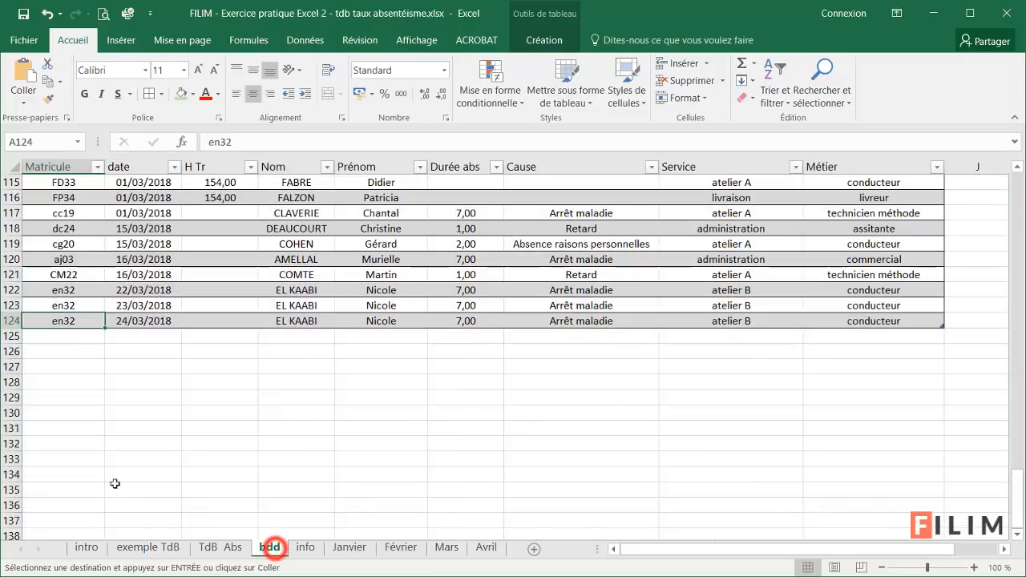
pyautogui.click(58, 336)
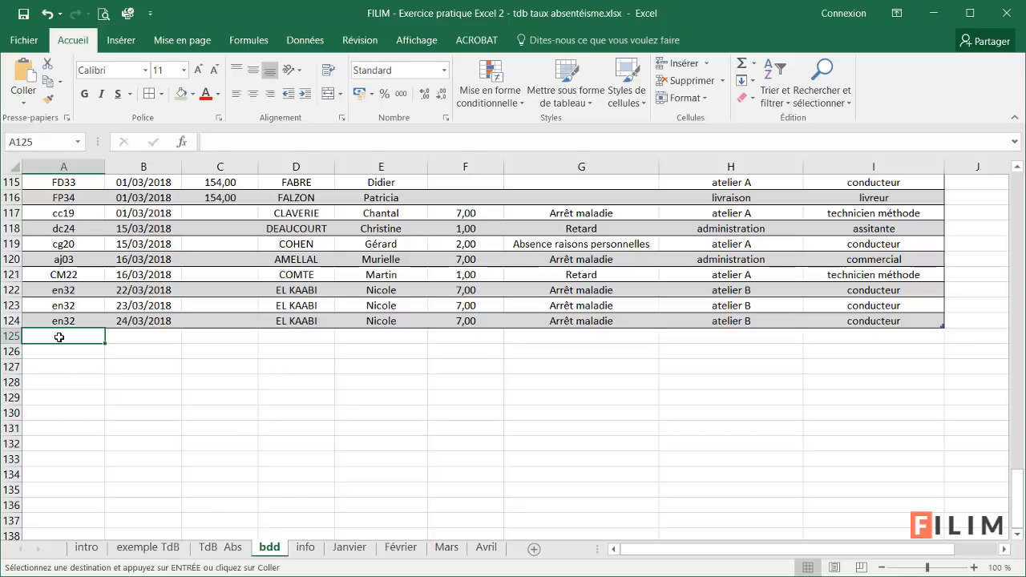
pyautogui.press('Return')
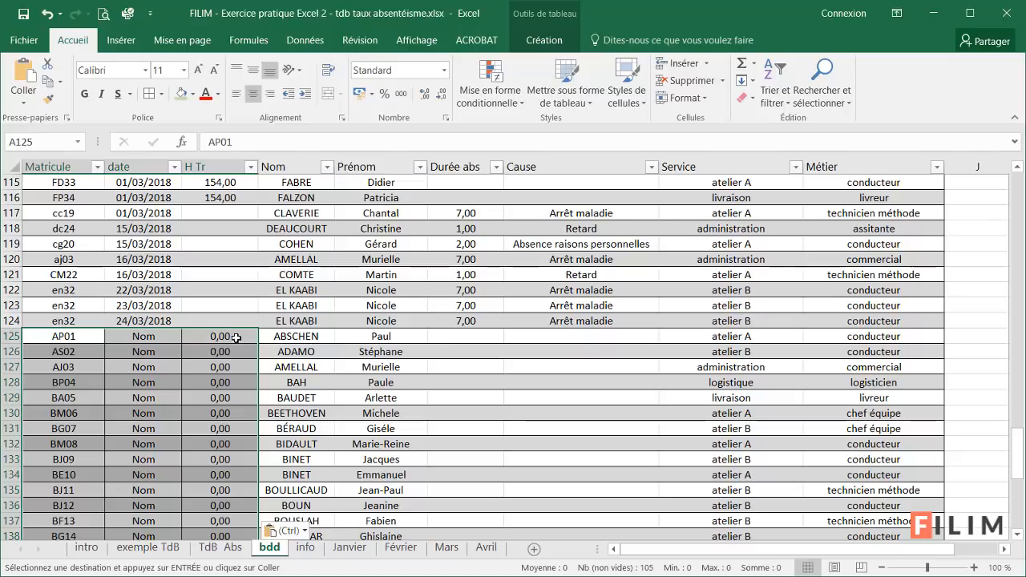
pyautogui.click(301, 533)
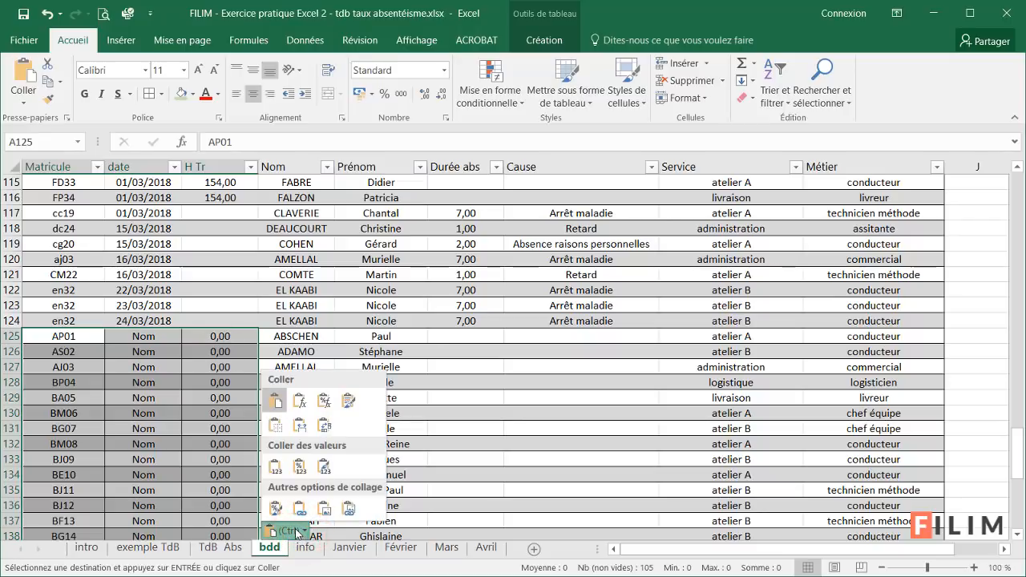
pyautogui.click(274, 468)
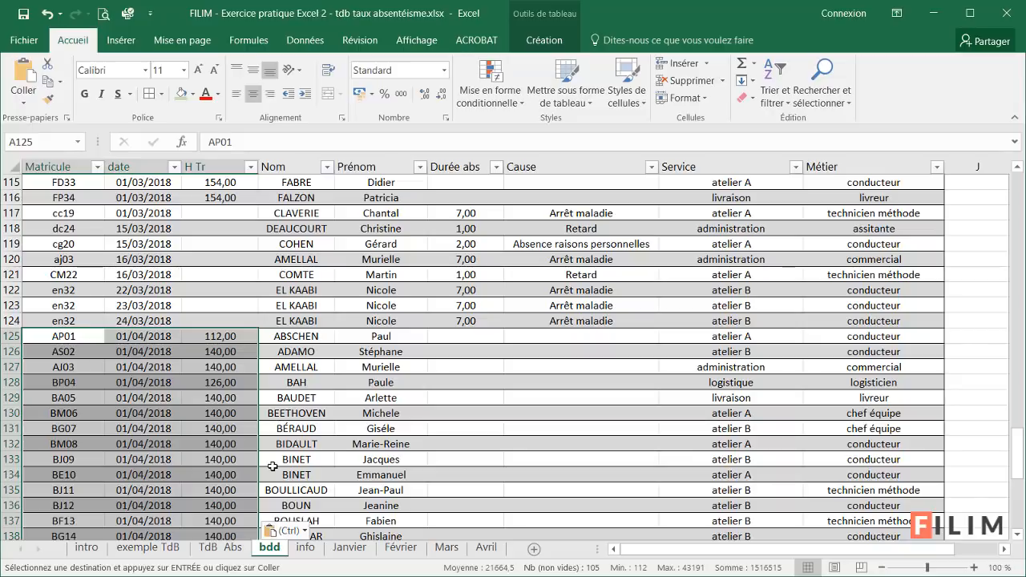
# Compare the date and total formulas of the Avril sheet with the pasted values in the bdd table, down to its last row.
pyautogui.click(487, 547)
pyautogui.click(150, 270)
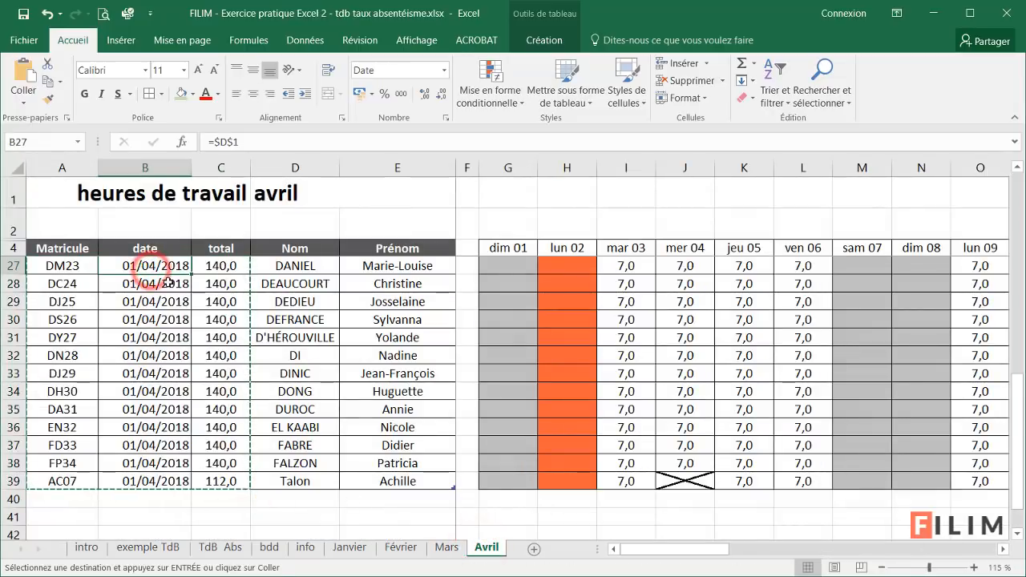
pyautogui.click(215, 268)
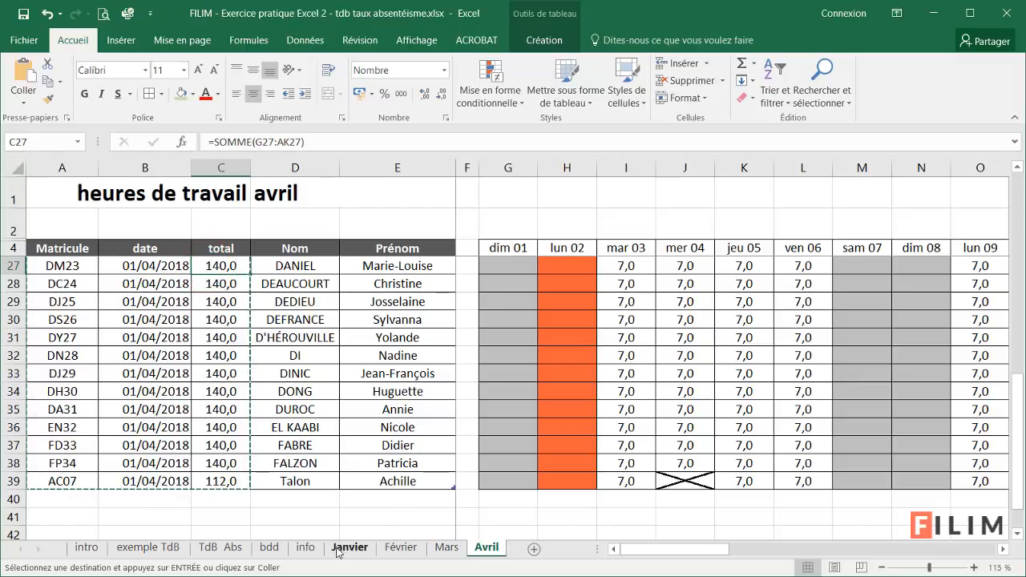
pyautogui.click(269, 547)
pyautogui.click(138, 350)
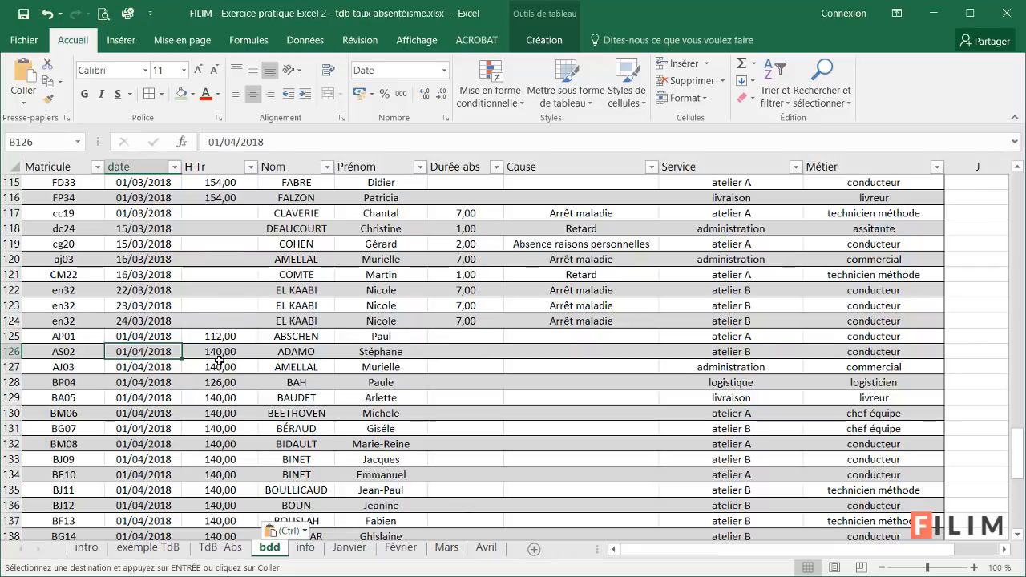
pyautogui.scroll(-11, 219, 360)
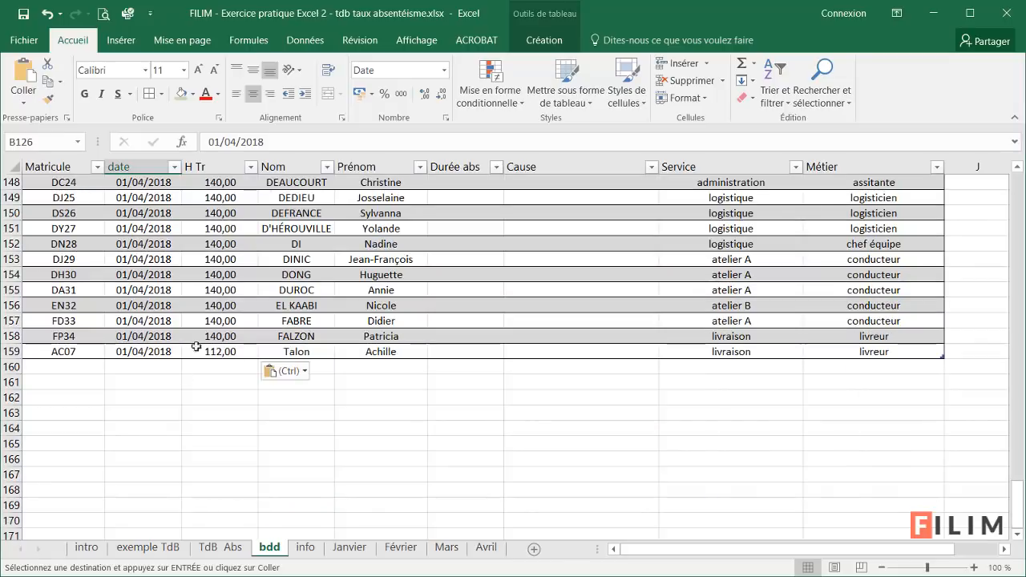
# Start a new absence record in row 160 of the bdd table with the new employee's Matricule.
pyautogui.click(76, 367)
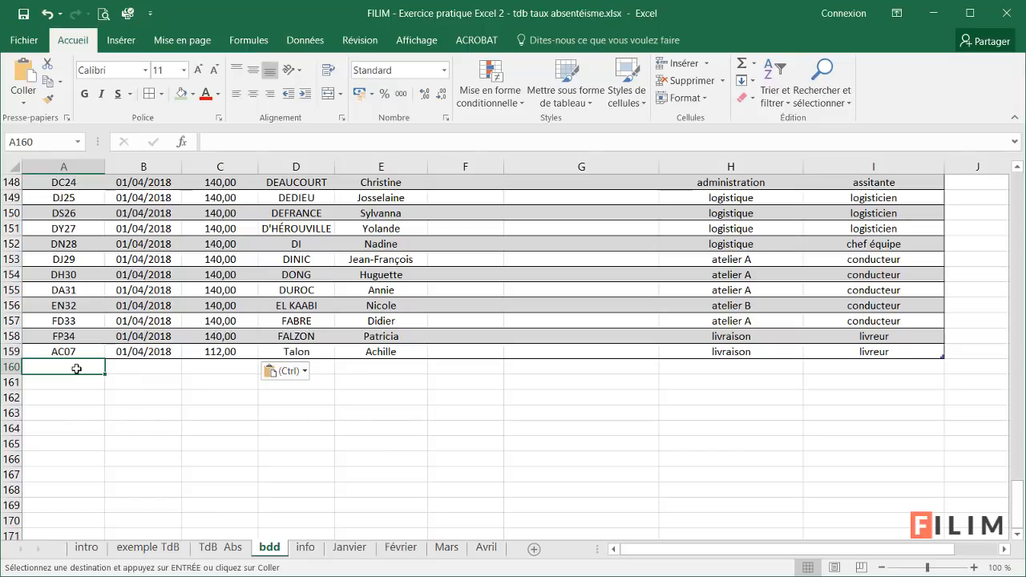
pyautogui.write('AC07')
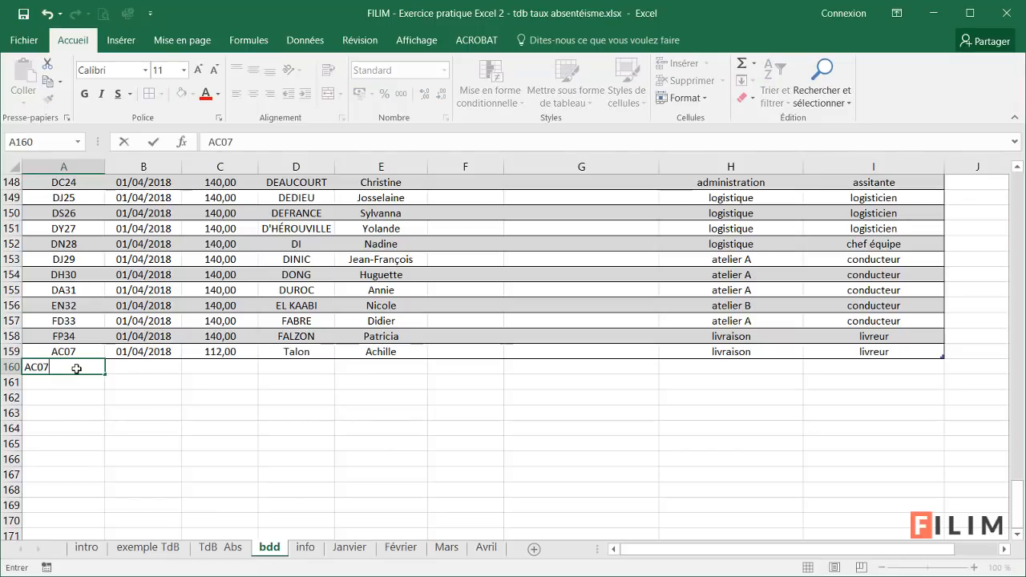
pyautogui.press('Tab')
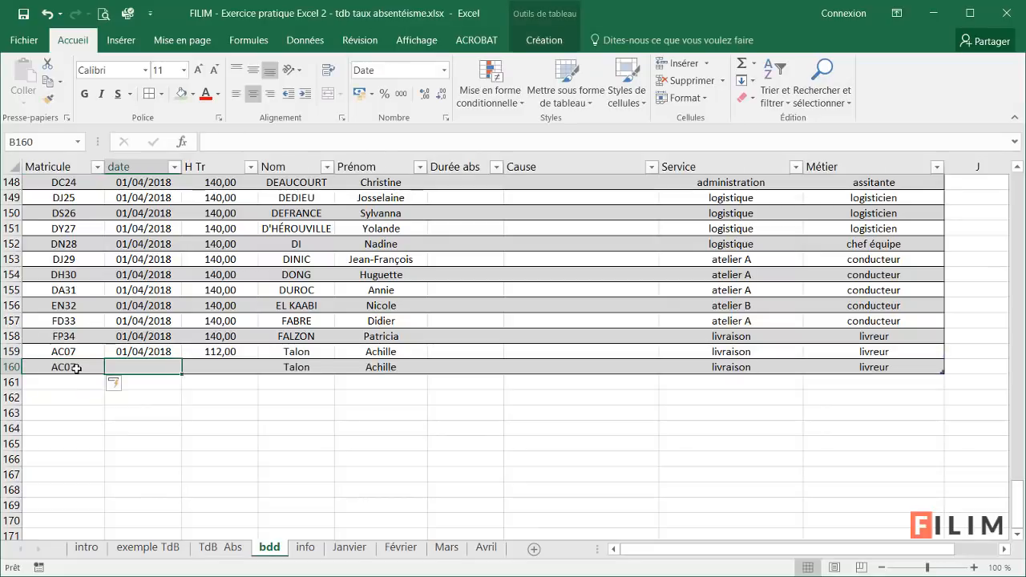
pyautogui.press('Tab')
pyautogui.press('Tab')
pyautogui.press('Left')
pyautogui.press('Left')
# Check the working days on the Avril sheet and enter the absence date 27/4/18 in B160 of bdd.
pyautogui.click(486, 546)
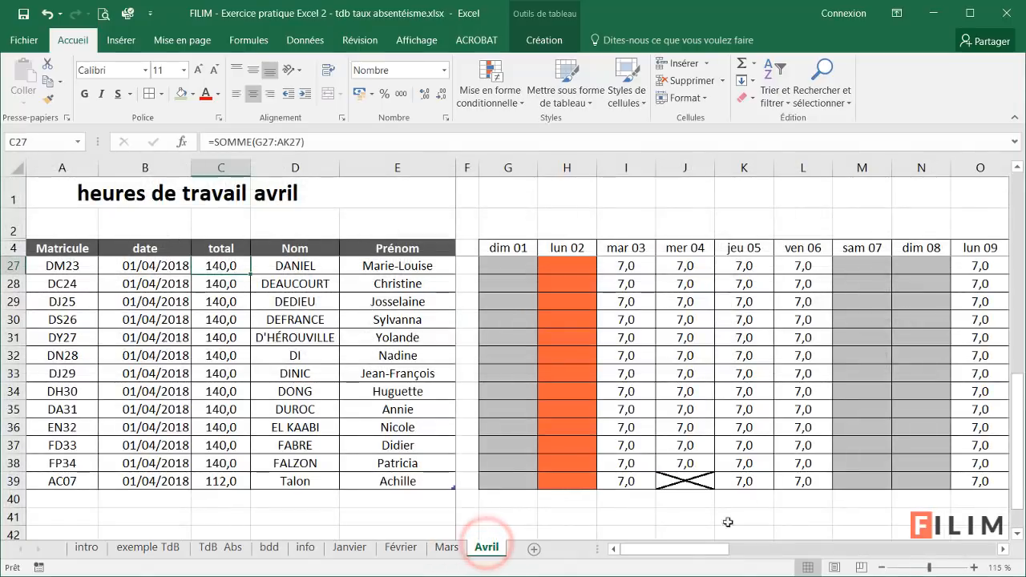
pyautogui.moveTo(687, 552); pyautogui.dragTo(1006, 570)
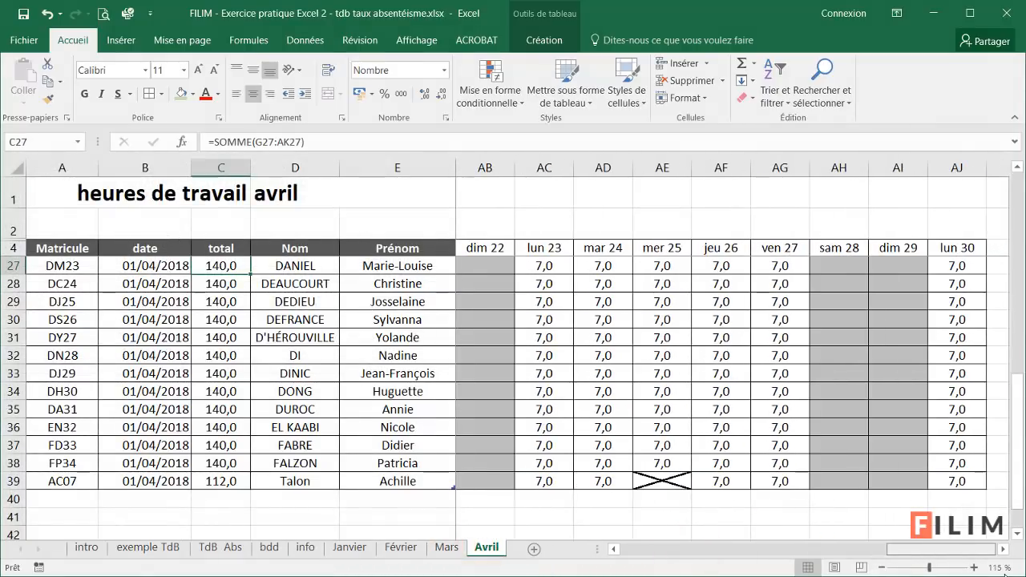
pyautogui.moveTo(935, 561); pyautogui.dragTo(669, 561)
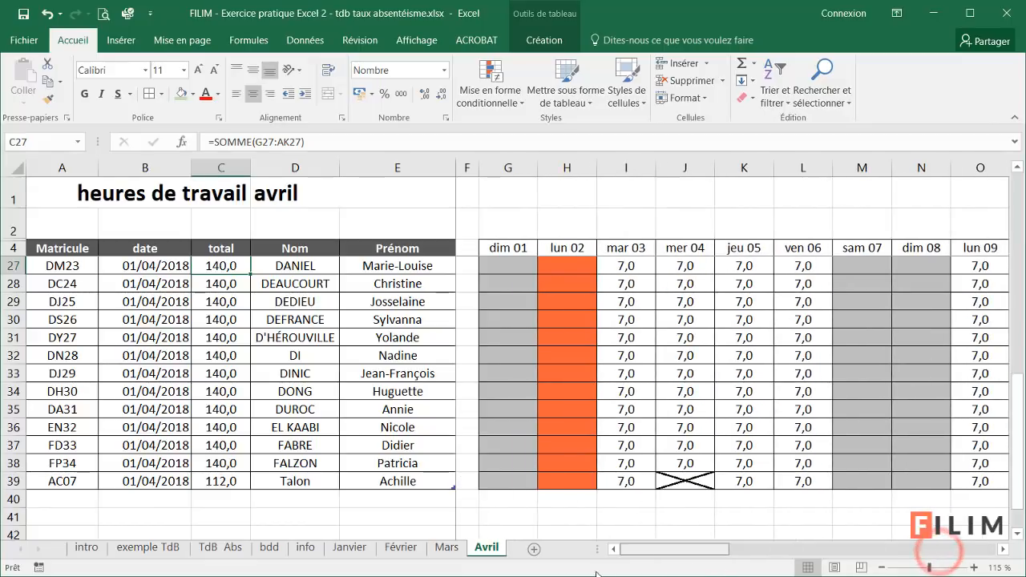
pyautogui.click(270, 551)
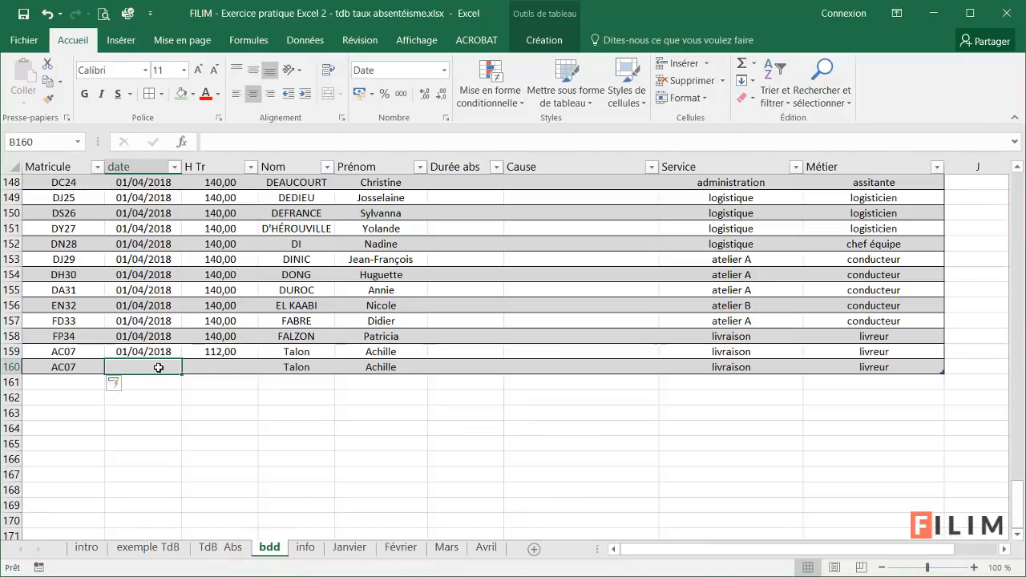
pyautogui.write('2')
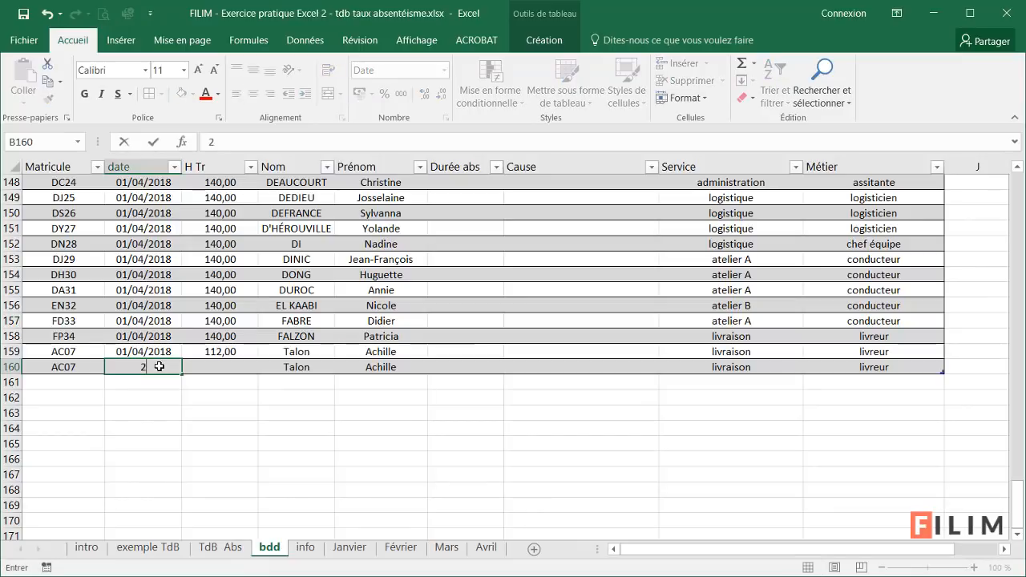
pyautogui.write('7/4/18')
pyautogui.press('Tab')
pyautogui.press('Tab')
pyautogui.press('Tab')
pyautogui.press('Tab')
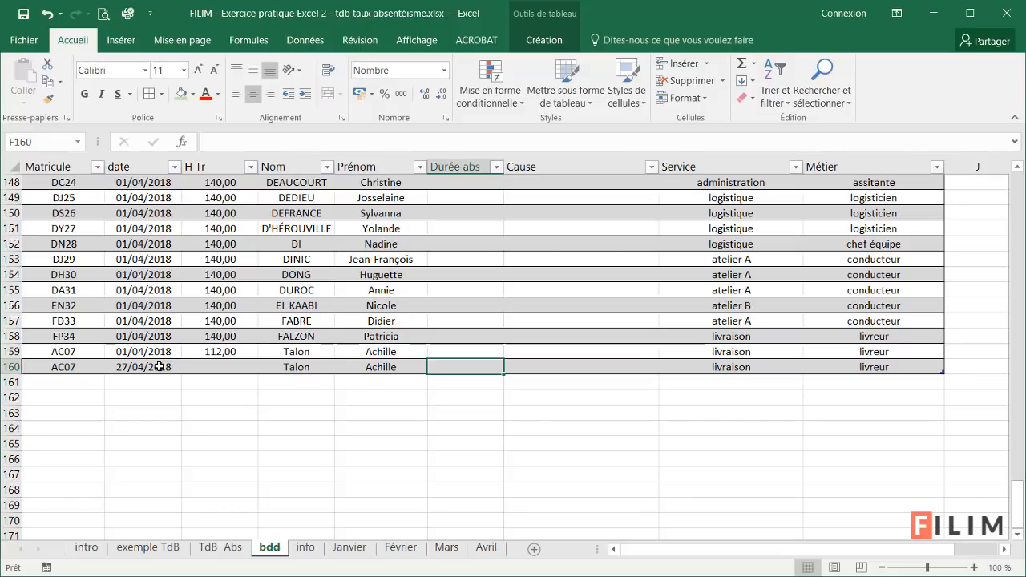
# Set the Durée abs of row 160 to 1 and its Cause to Retard.
pyautogui.write('1')
pyautogui.press('Tab')
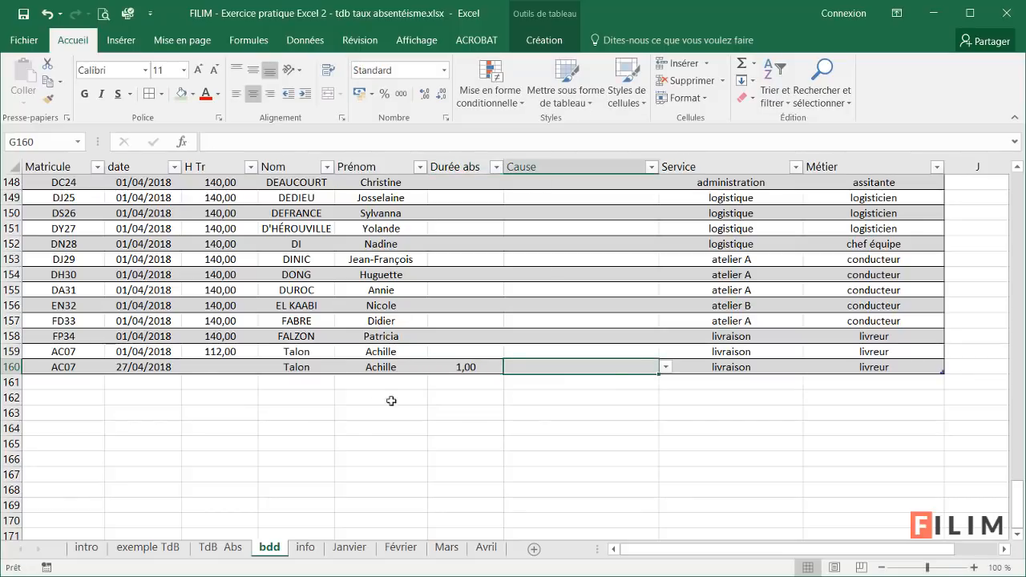
pyautogui.click(665, 367)
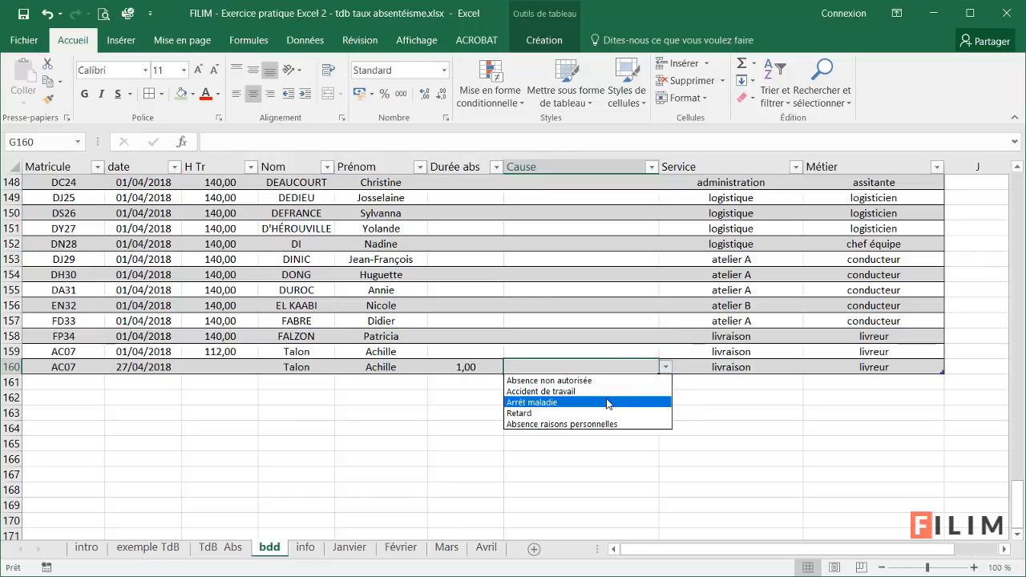
pyautogui.click(583, 415)
pyautogui.click(582, 413)
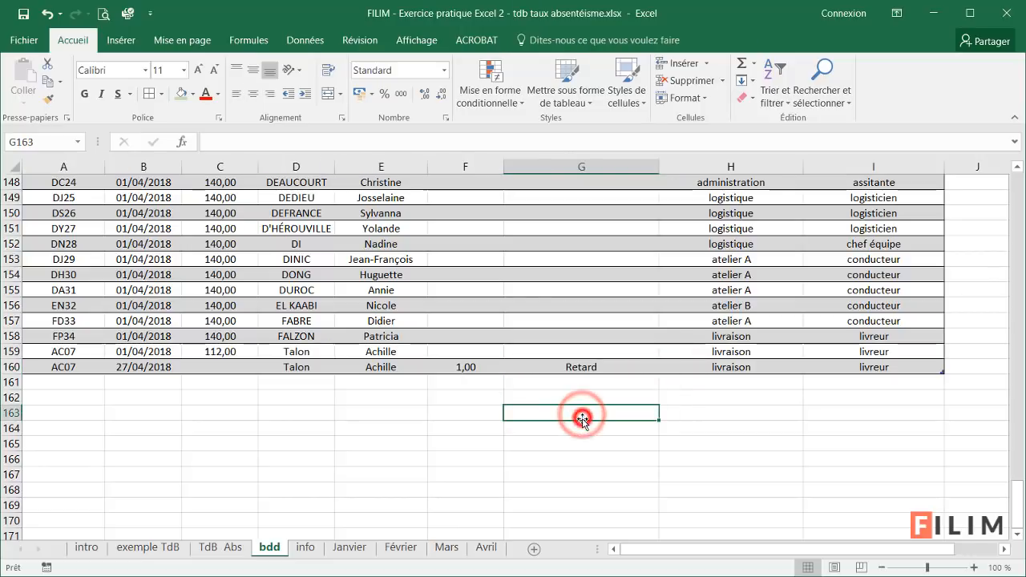
pyautogui.click(578, 416)
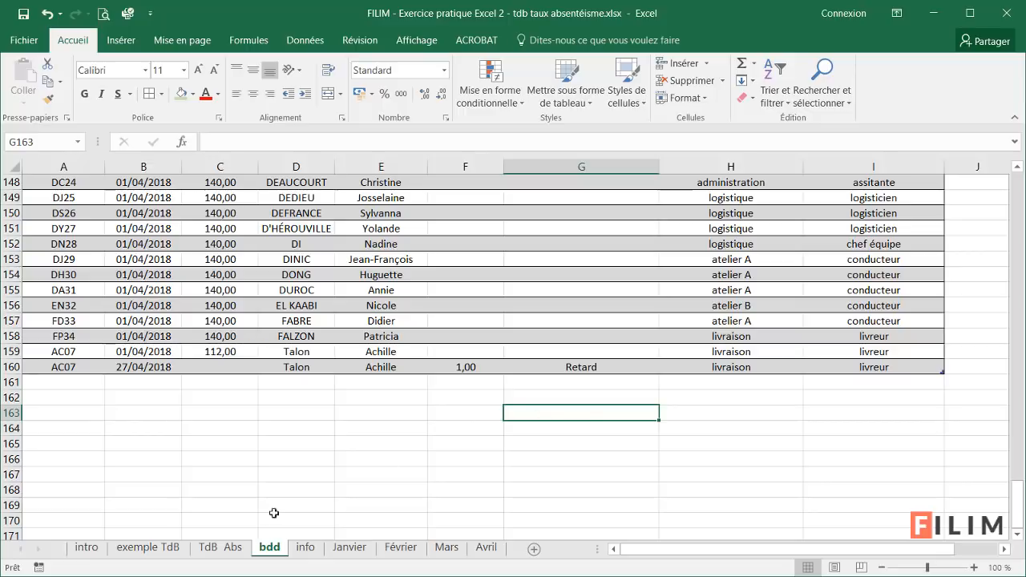
# Add an absence record in row 161 with the Matricule of the employee in row 150 and the date 6/4/18.
pyautogui.click(67, 384)
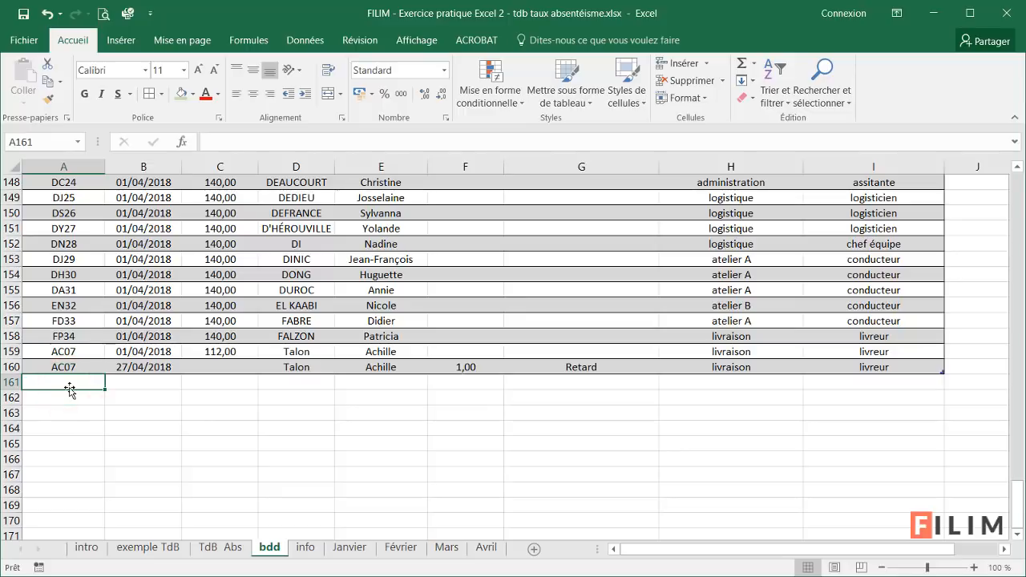
pyautogui.write('DS26')
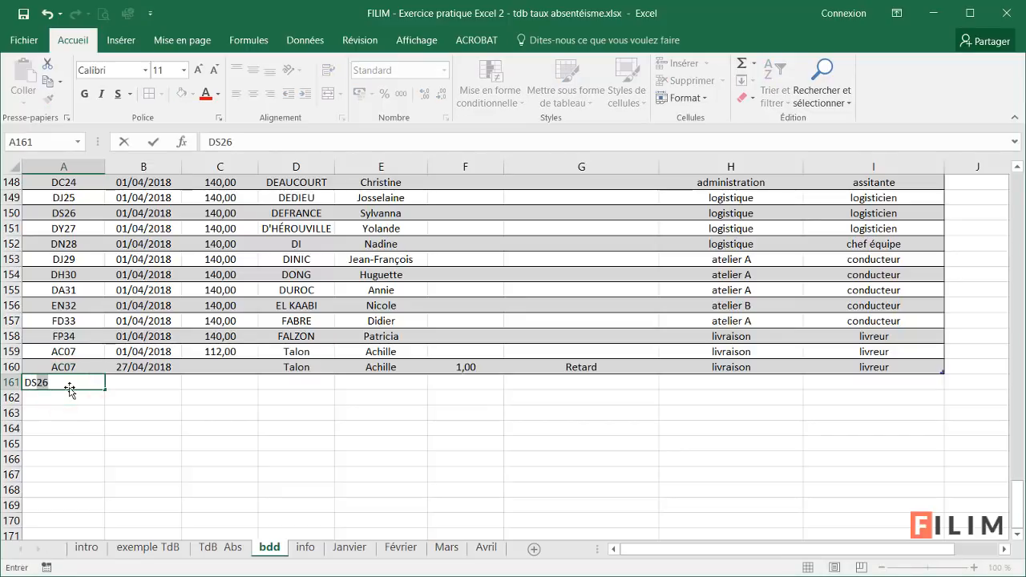
pyautogui.press('Tab')
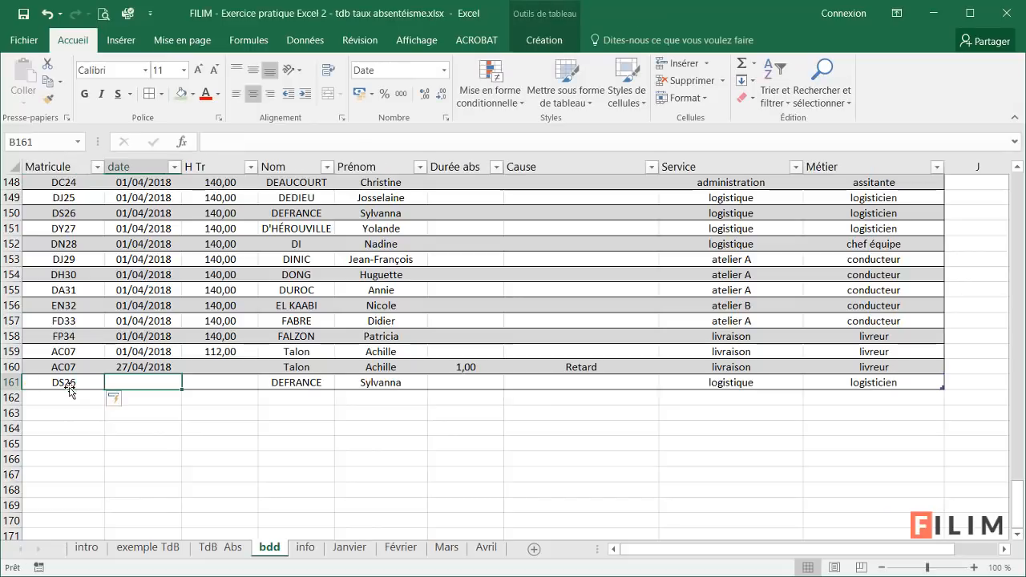
pyautogui.click(486, 547)
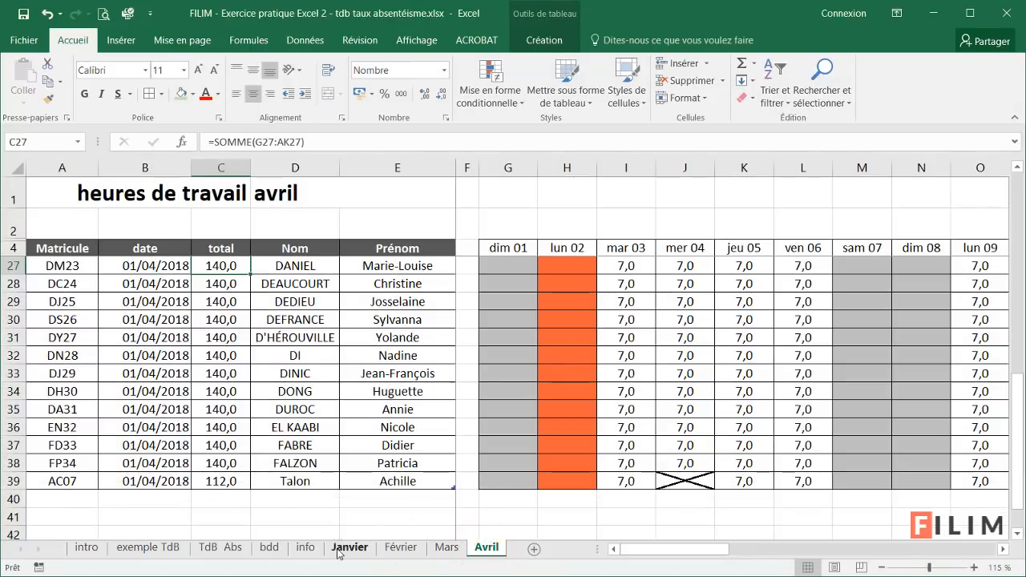
pyautogui.click(269, 547)
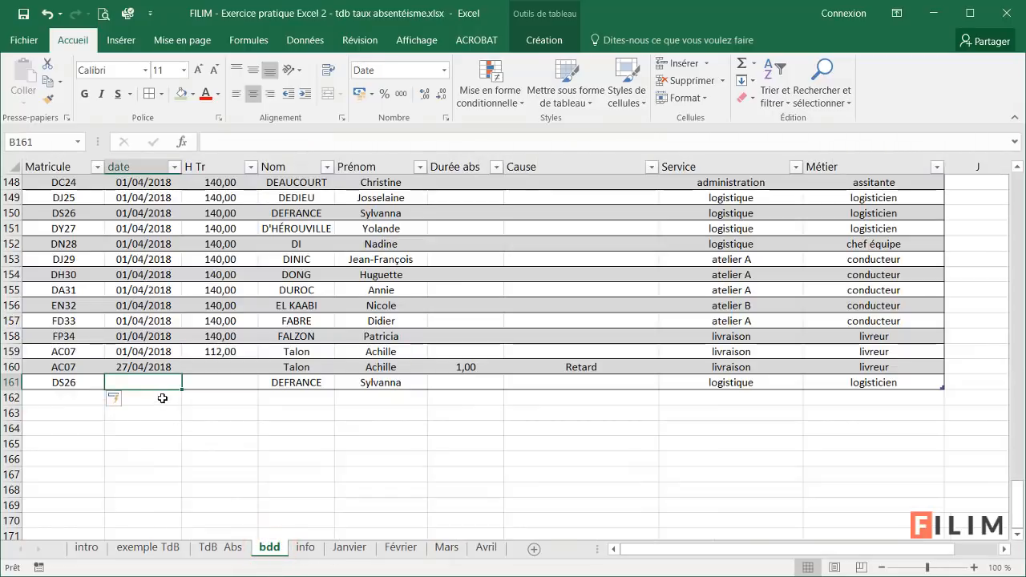
pyautogui.write('6/04/20')
pyautogui.write('18')
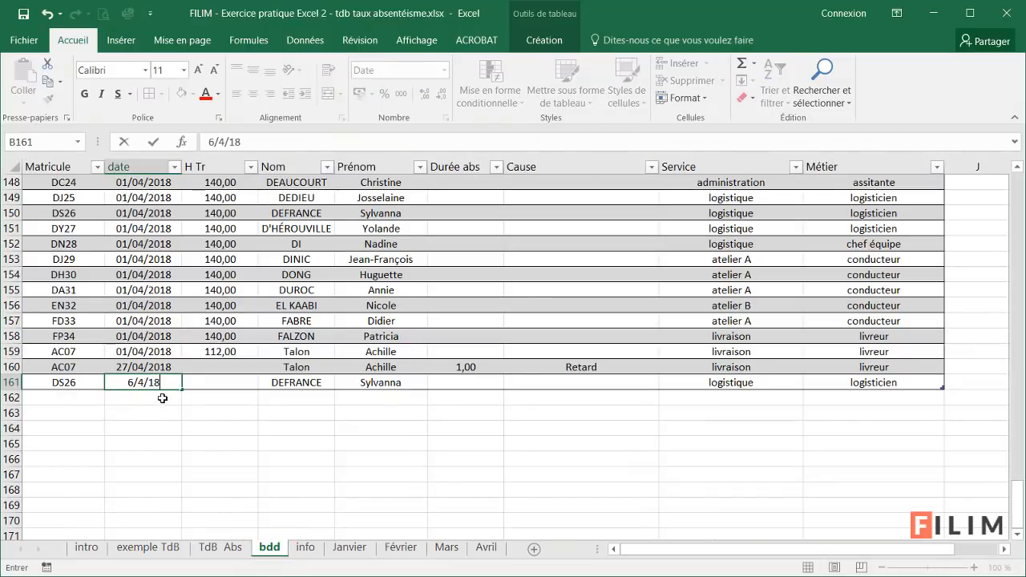
pyautogui.press('Tab')
pyautogui.press('Tab')
pyautogui.press('Tab')
pyautogui.press('Tab')
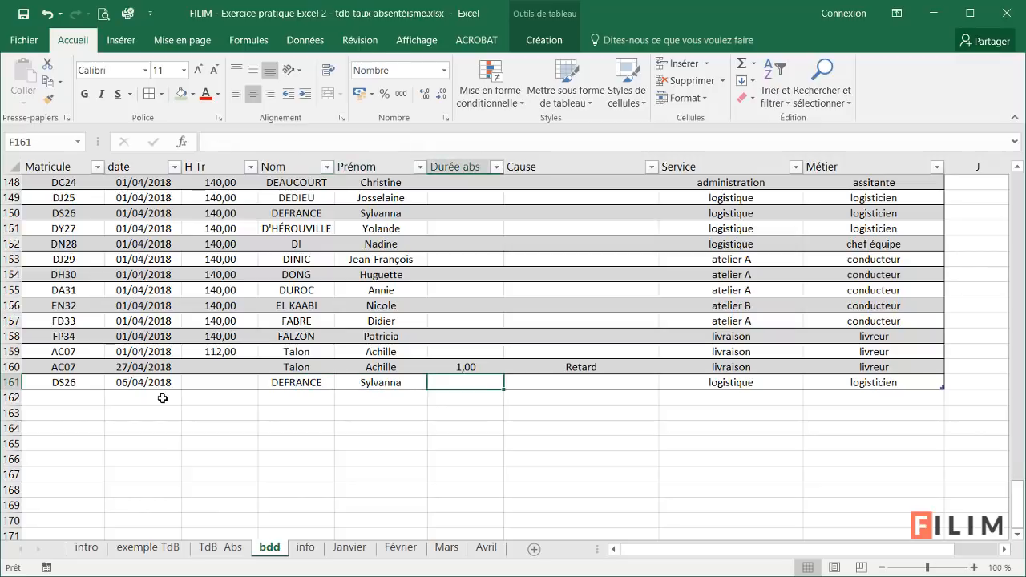
# Set the Durée abs of row 161 to 7 and its Cause to Absence raisons personnelles.
pyautogui.write('7')
pyautogui.press('Tab')
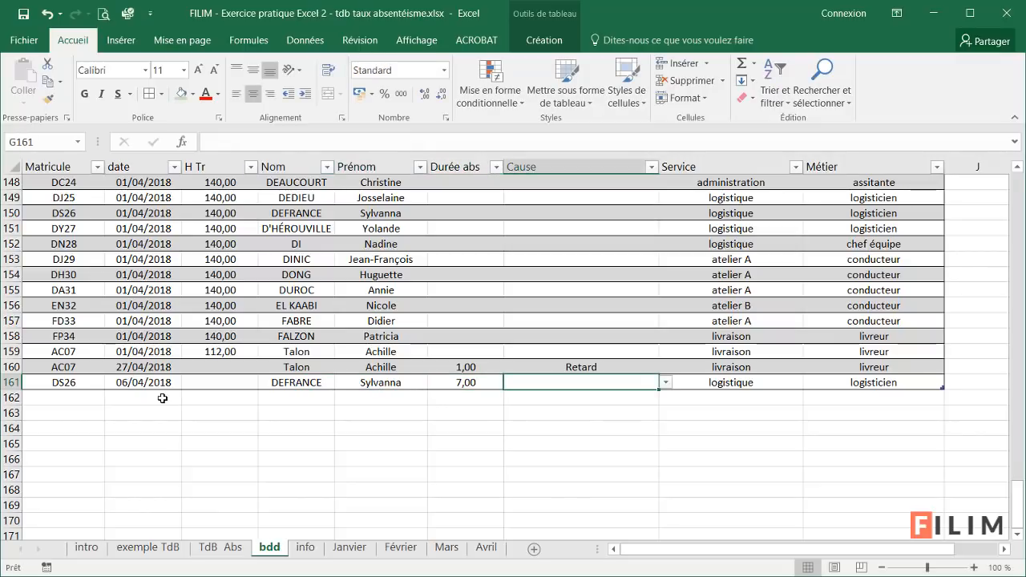
pyautogui.click(665, 382)
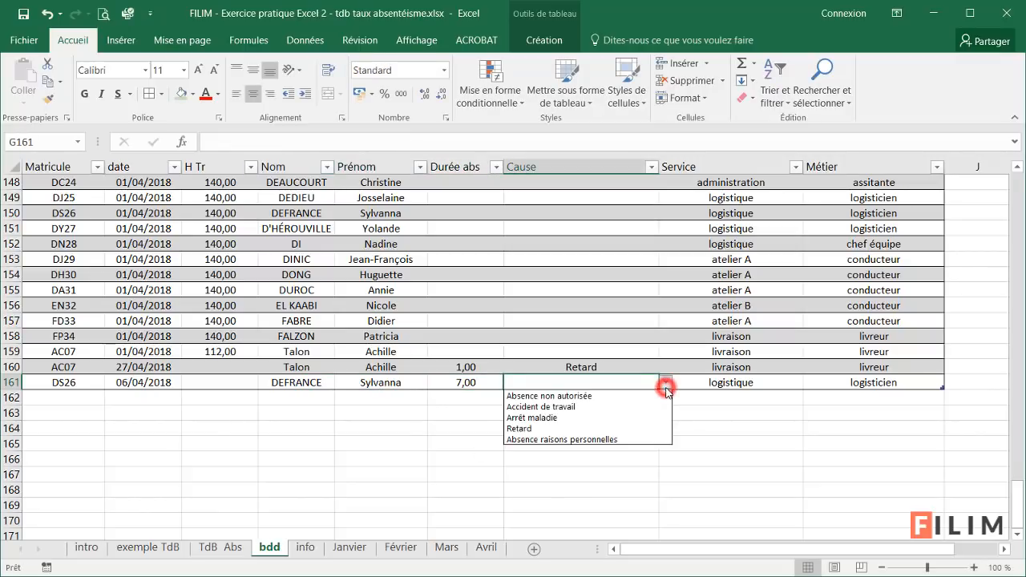
pyautogui.click(619, 439)
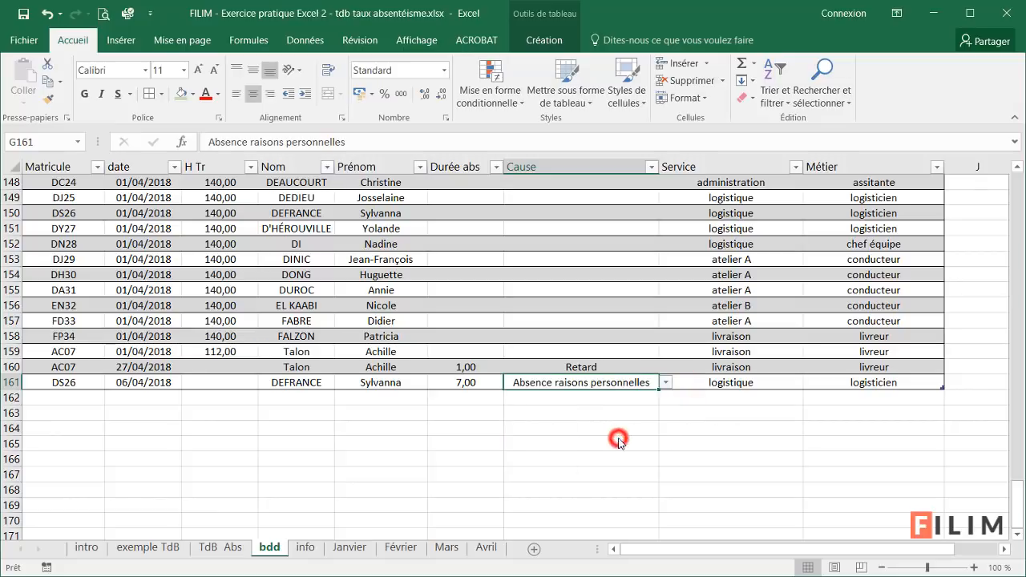
# Start row 162 by copying the Matricule from row 161 and filling the date down to 07/04/2018.
pyautogui.click(75, 397)
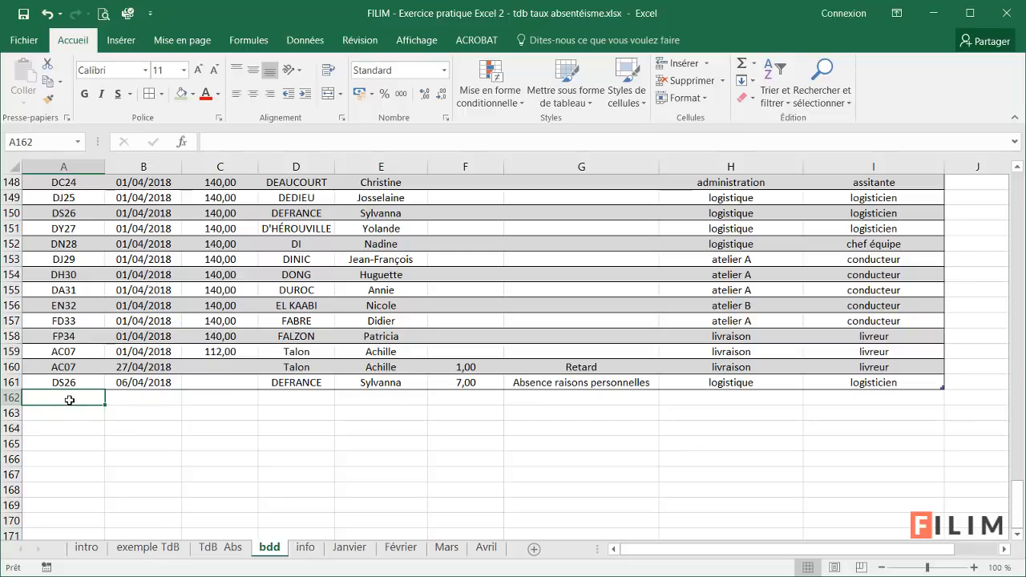
pyautogui.hotkey('ctrl', 'b')
pyautogui.click(129, 384)
pyautogui.moveTo(180, 389); pyautogui.dragTo(182, 404)
# Check the working days around 6 April on the Avril sheet and change the date in B161 of bdd to 05/04/2018.
pyautogui.click(486, 547)
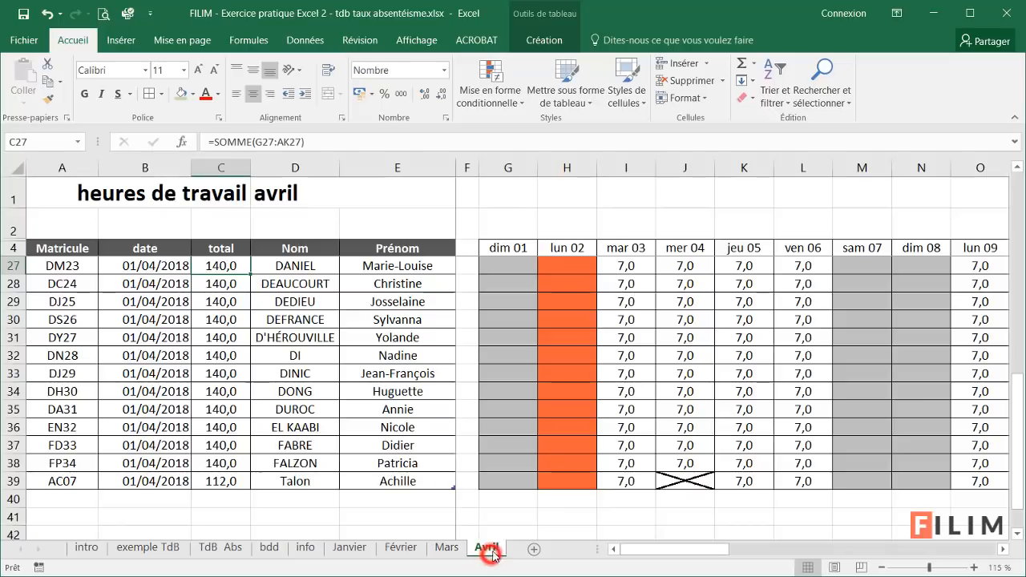
pyautogui.click(791, 281)
pyautogui.click(865, 270)
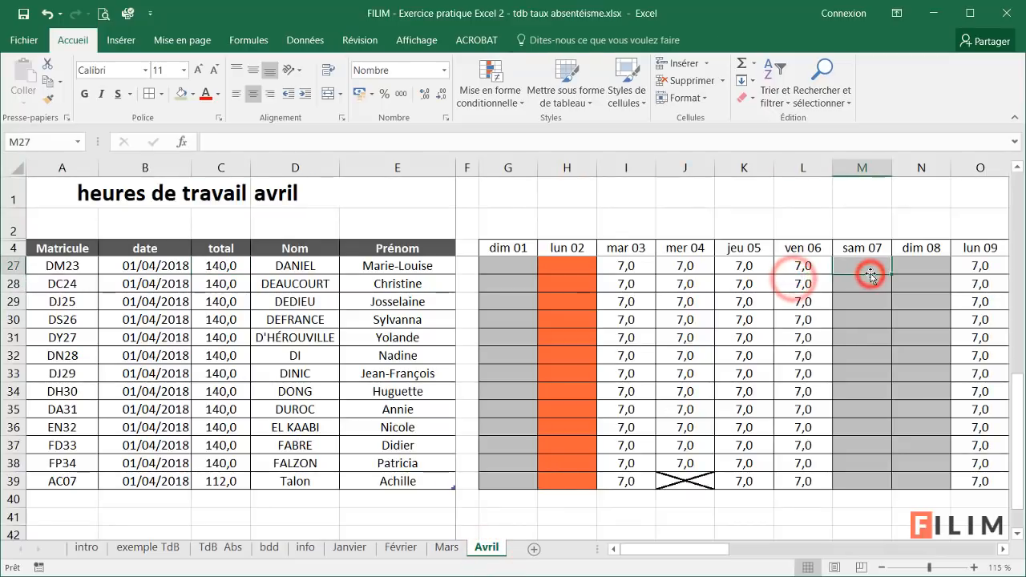
pyautogui.click(762, 267)
pyautogui.click(779, 266)
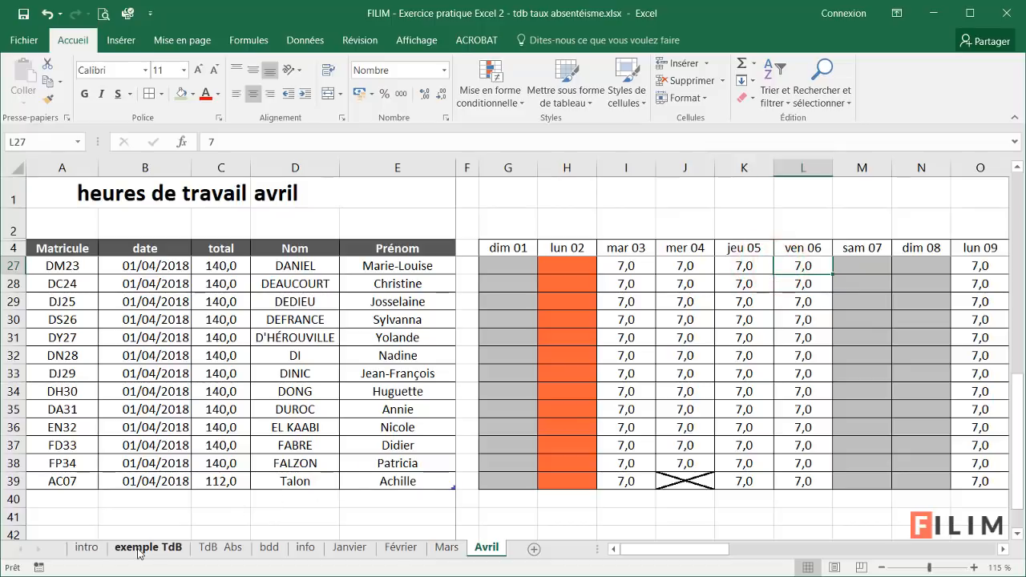
pyautogui.click(269, 548)
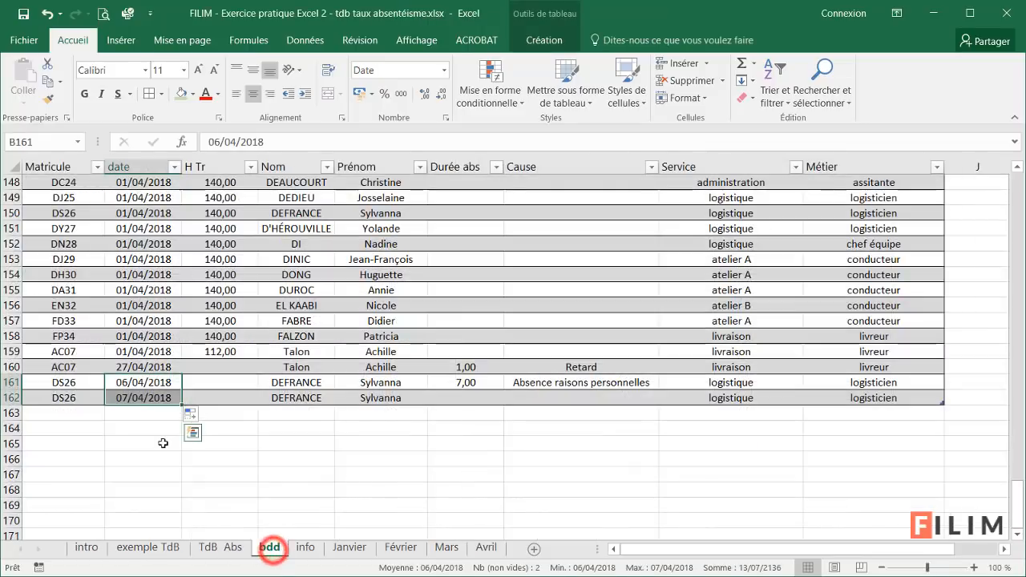
pyautogui.doubleClick(128, 383)
pyautogui.moveTo(128, 383); pyautogui.dragTo(123, 384)
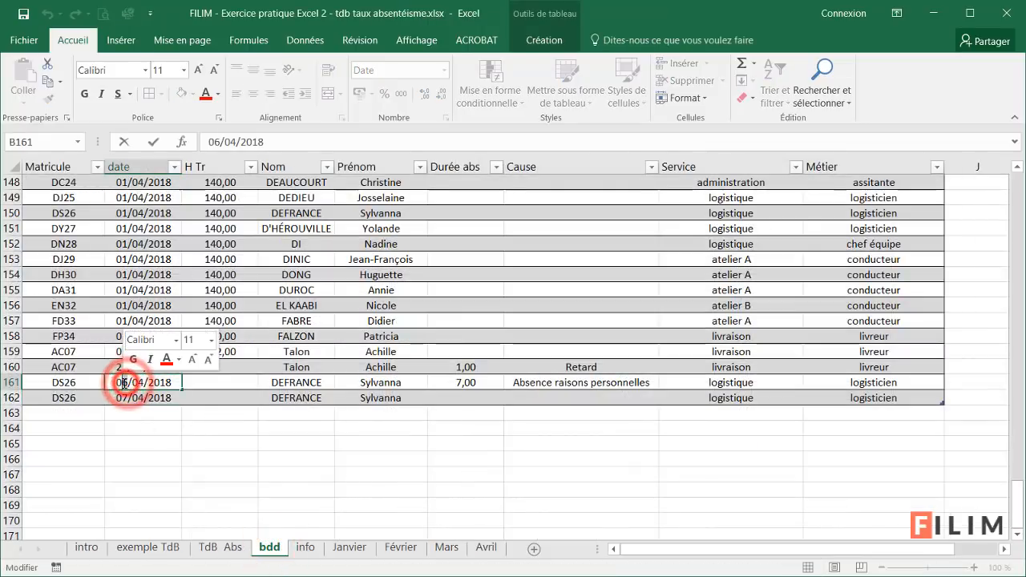
pyautogui.write('5')
pyautogui.press('Return')
# Complete row 162 by filling the date 06/04/2018 from B161 and copying the Durée abs and Cause of row 161.
pyautogui.click(126, 383)
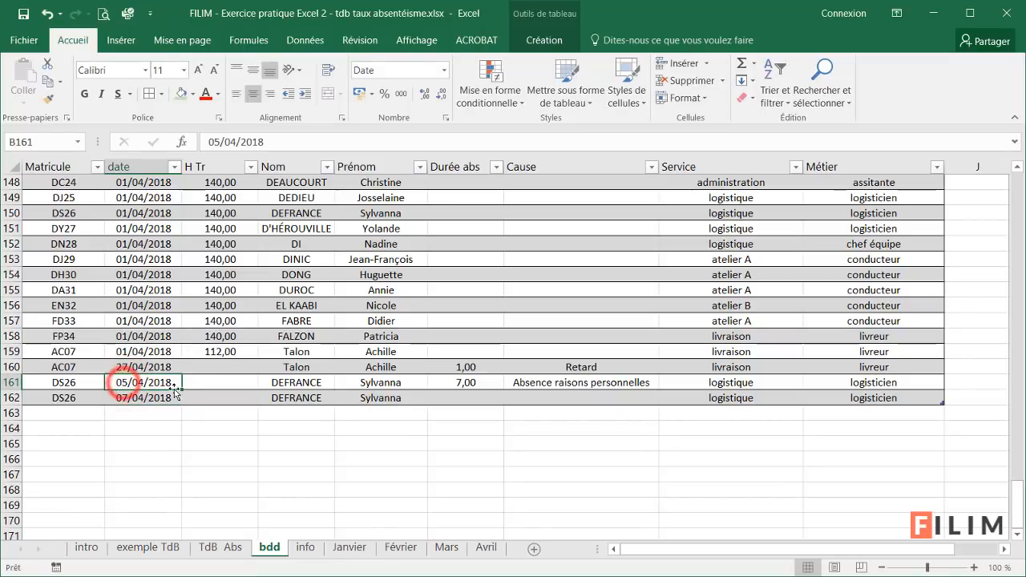
pyautogui.moveTo(181, 390); pyautogui.dragTo(181, 393)
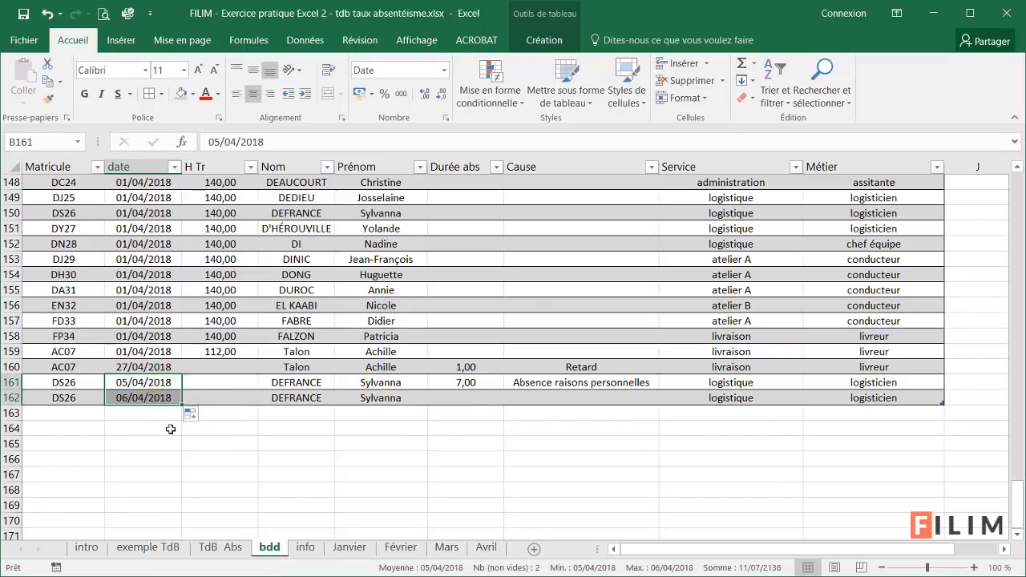
pyautogui.click(482, 398)
pyautogui.hotkey('ctrl', 'd')
pyautogui.click(544, 396)
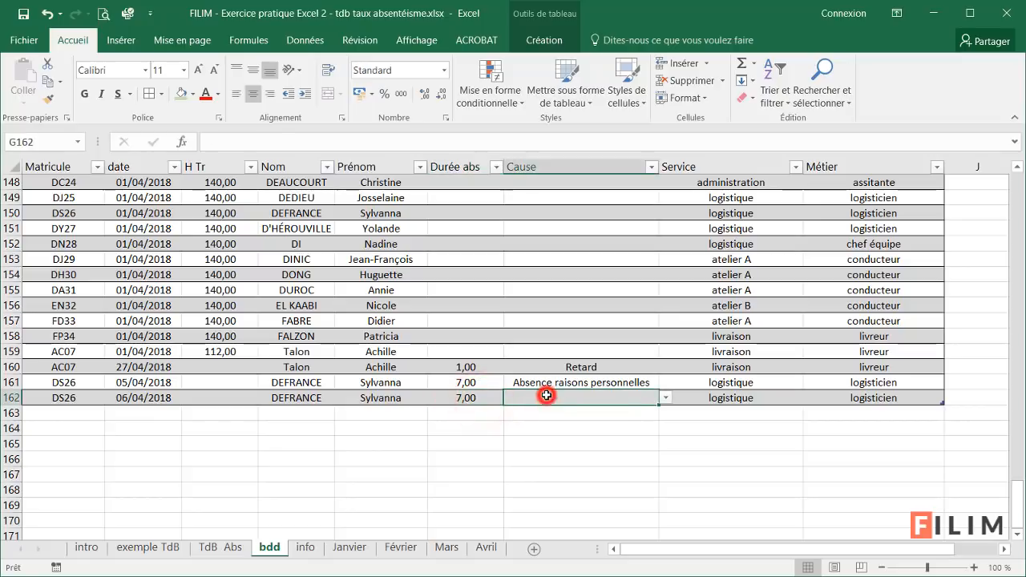
pyautogui.hotkey('ctrl', 'd')
pyautogui.click(477, 433)
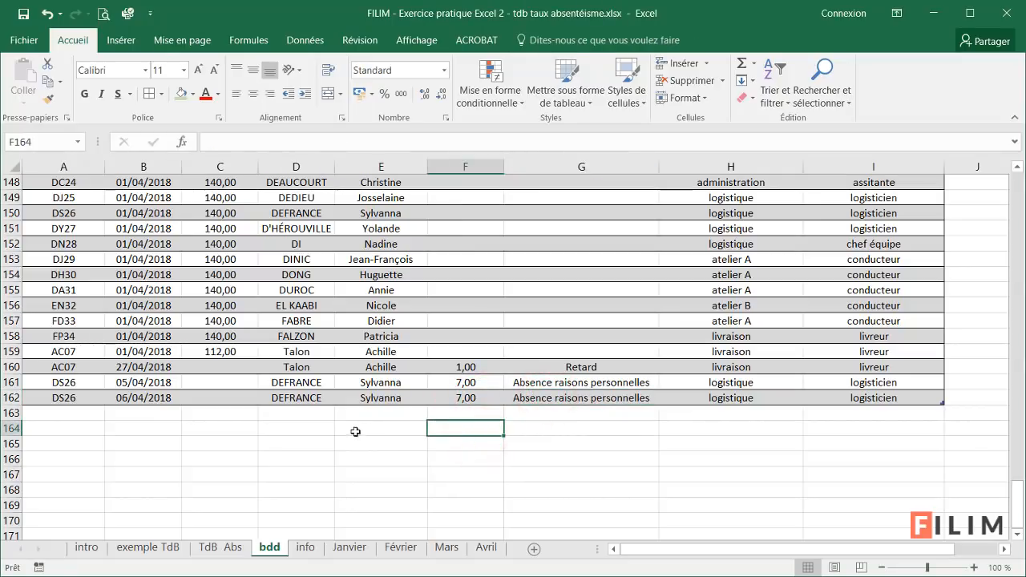
# Refresh the pivot table on the TdB Abs sheet and clear the date timeline filter to cover all periods.
pyautogui.click(210, 548)
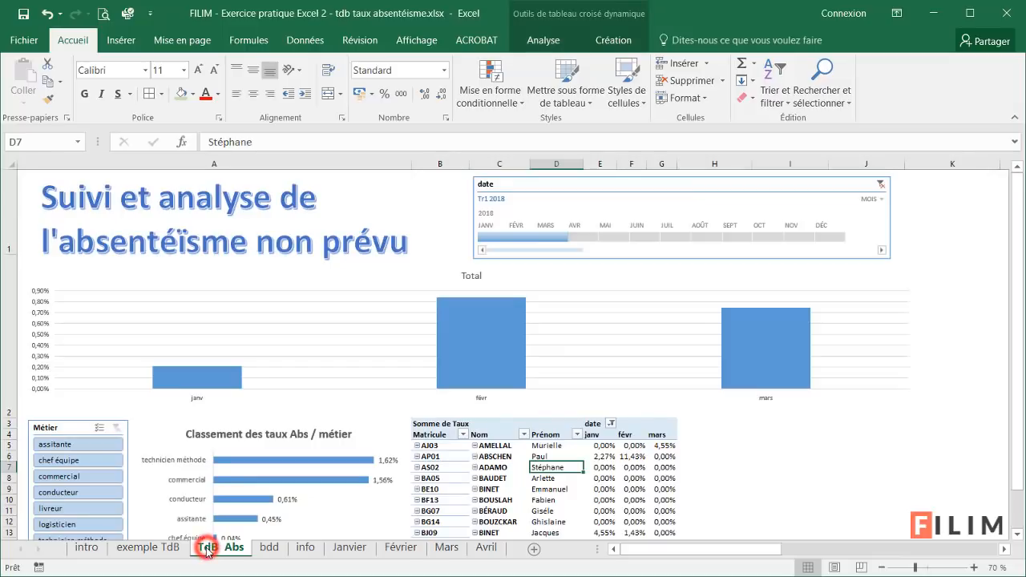
pyautogui.rightClick(602, 469)
pyautogui.click(633, 298)
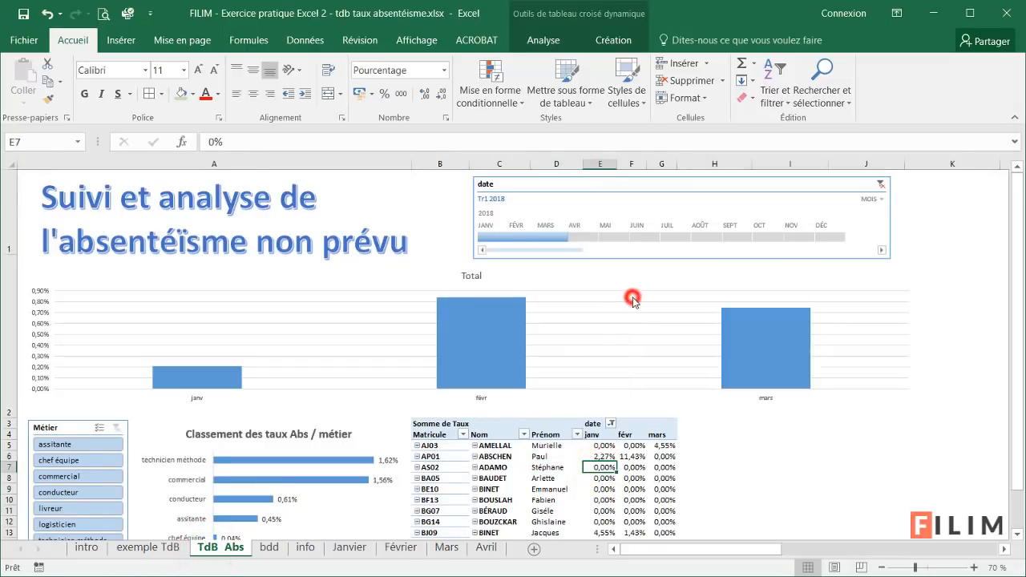
pyautogui.click(880, 184)
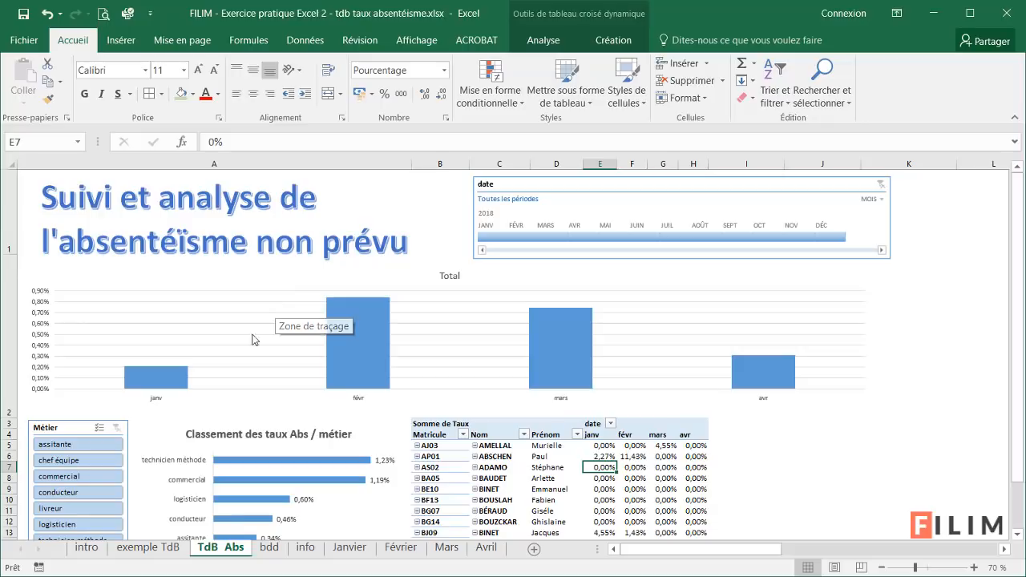
# Examine the new employee's janv, févr and mars rates in the last row of the pivot table.
pyautogui.scroll(-1, 805, 331)
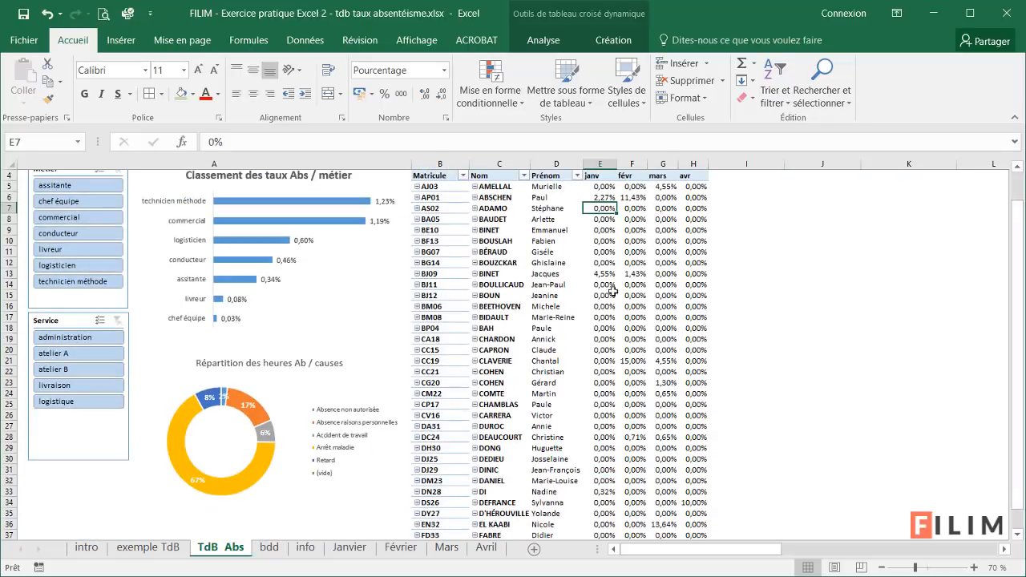
pyautogui.scroll(-2, 559, 244)
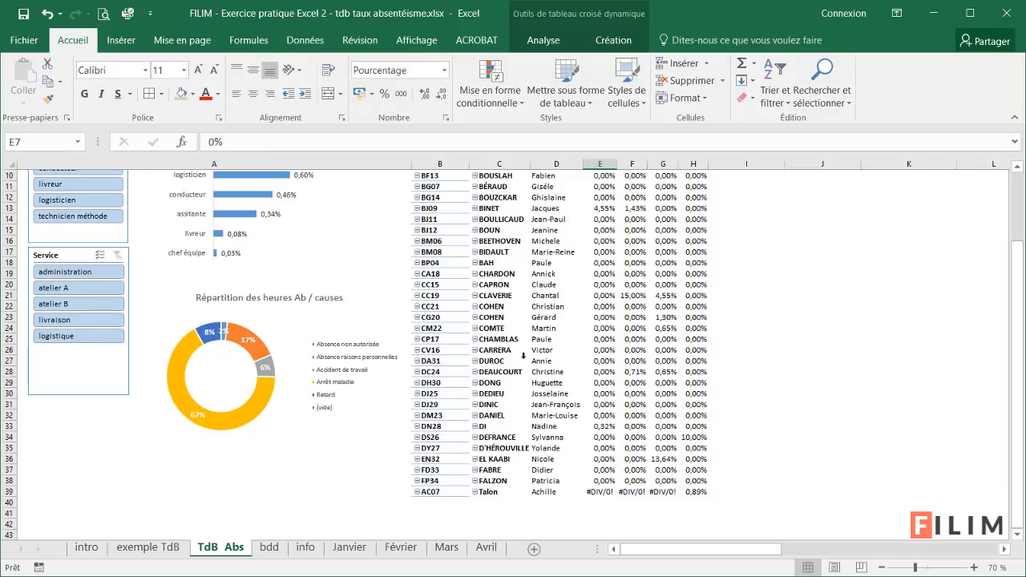
pyautogui.moveTo(503, 494); pyautogui.dragTo(560, 494)
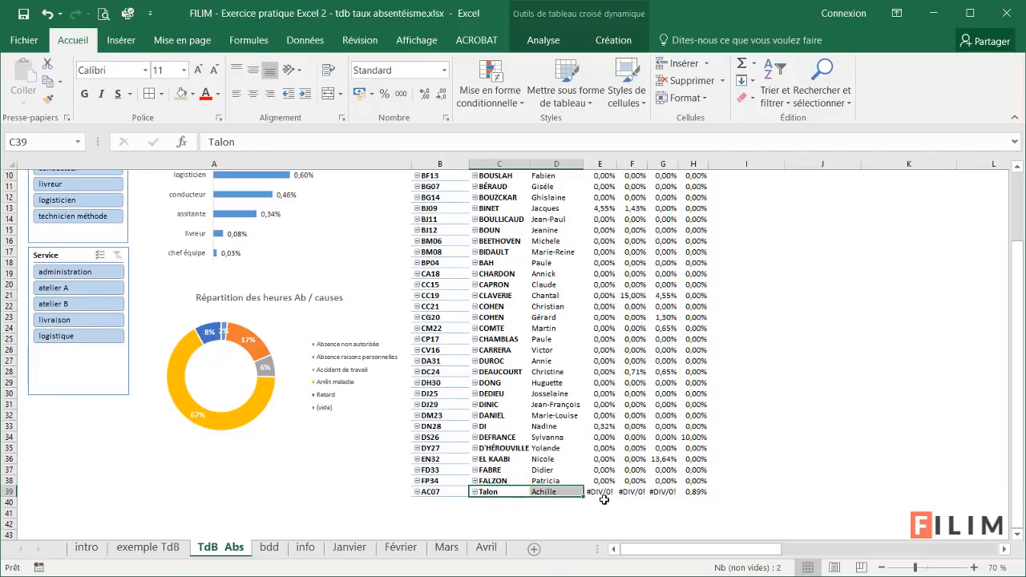
pyautogui.click(603, 492)
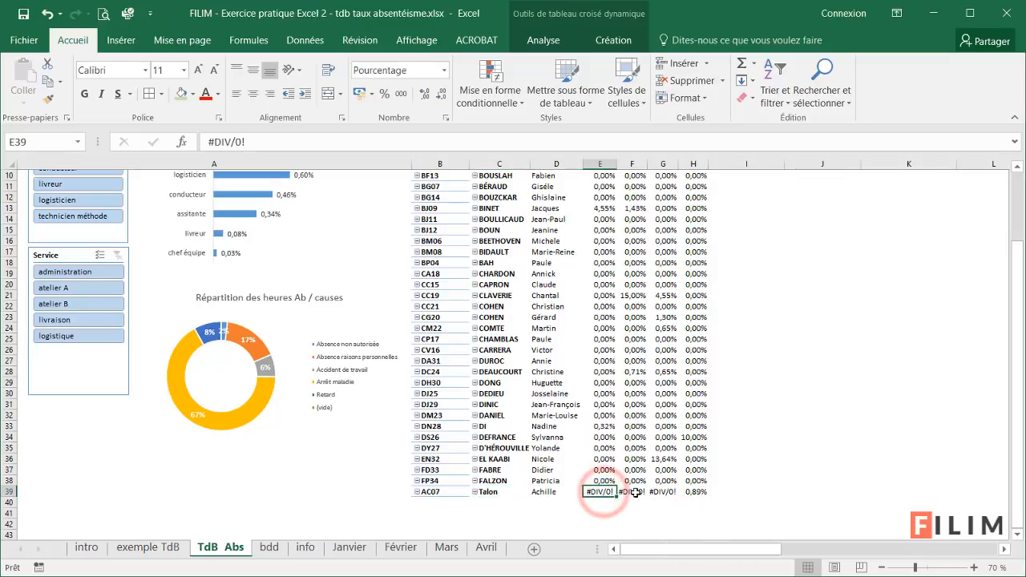
pyautogui.click(631, 494)
pyautogui.click(662, 492)
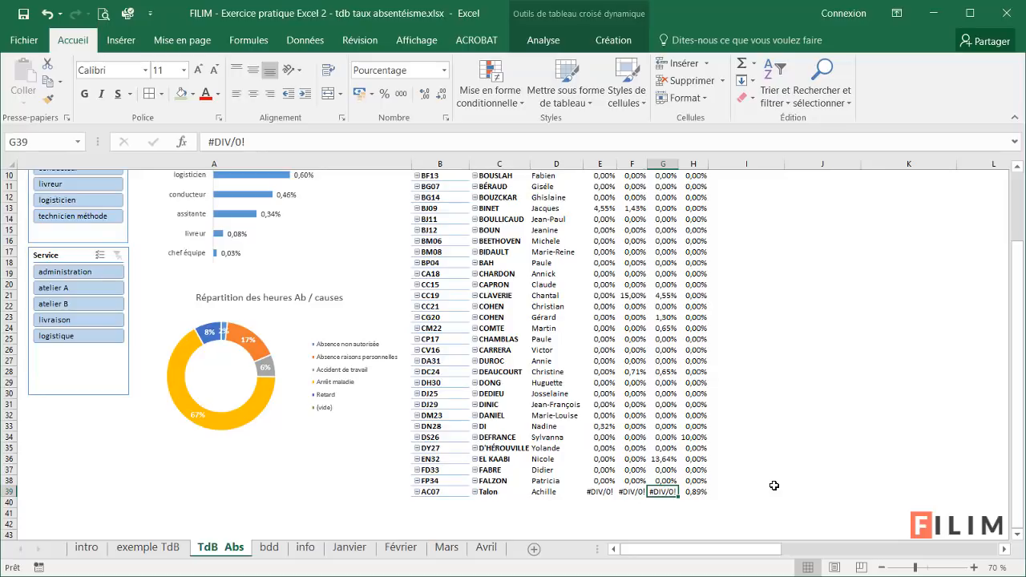
# Compare the other employees' monthly absence rates in the pivot table with those of the new employee.
pyautogui.scroll(3, 773, 486)
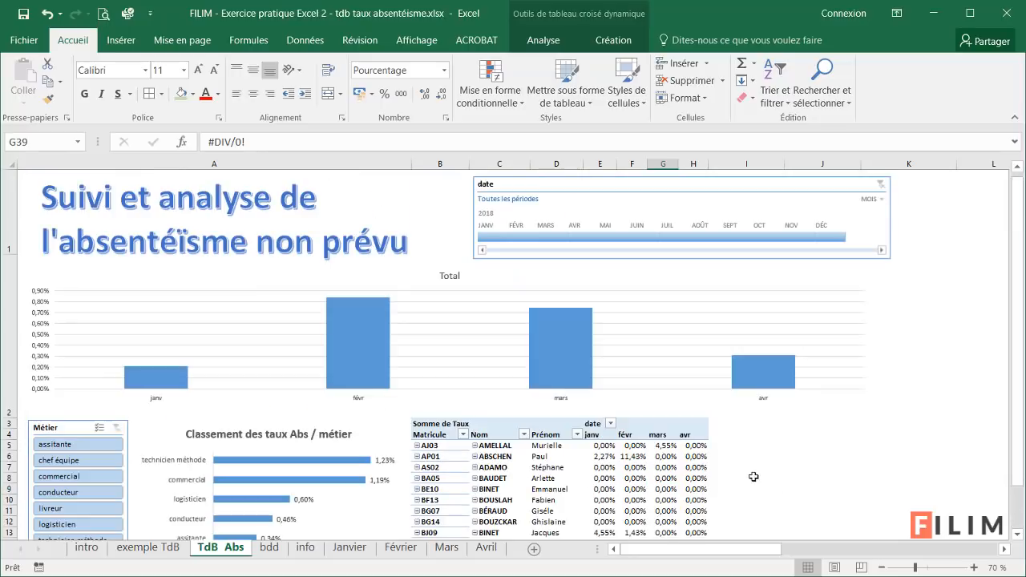
pyautogui.moveTo(595, 434); pyautogui.dragTo(721, 510)
pyautogui.click(595, 447)
pyautogui.moveTo(596, 447); pyautogui.dragTo(726, 531)
pyautogui.scroll(-3, 726, 519)
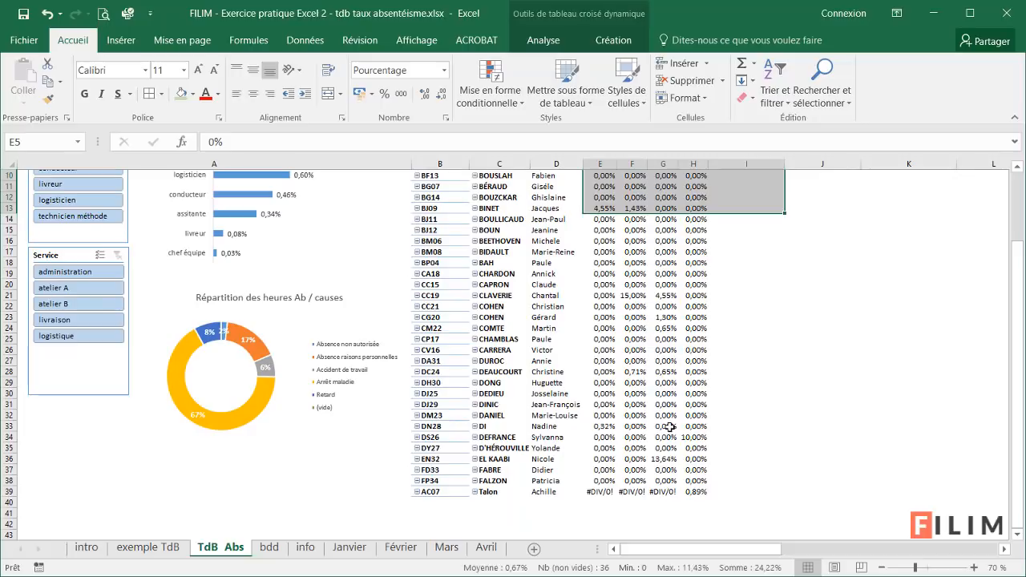
pyautogui.click(664, 424)
pyautogui.click(597, 492)
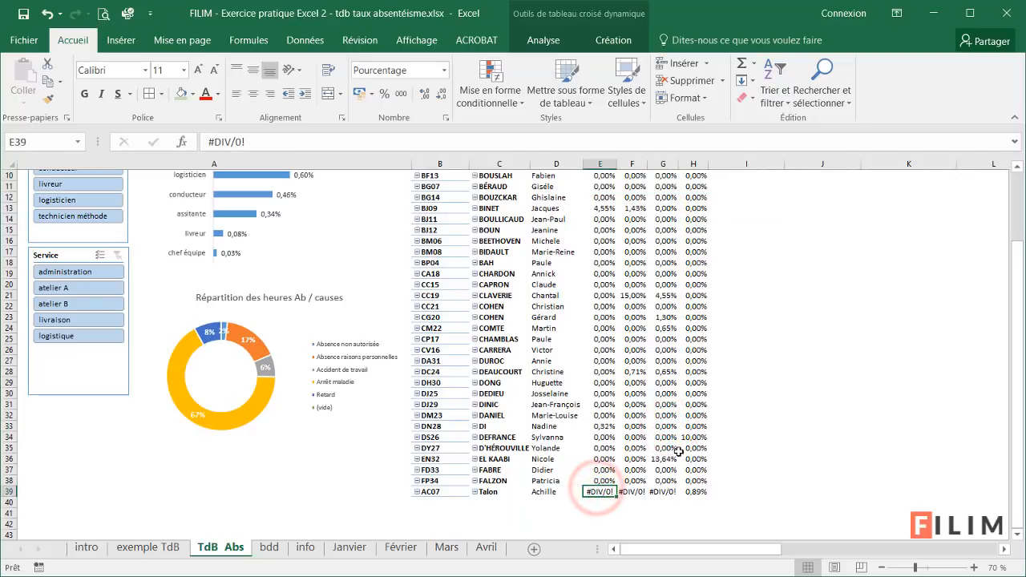
pyautogui.scroll(1, 679, 450)
pyautogui.scroll(6, 679, 451)
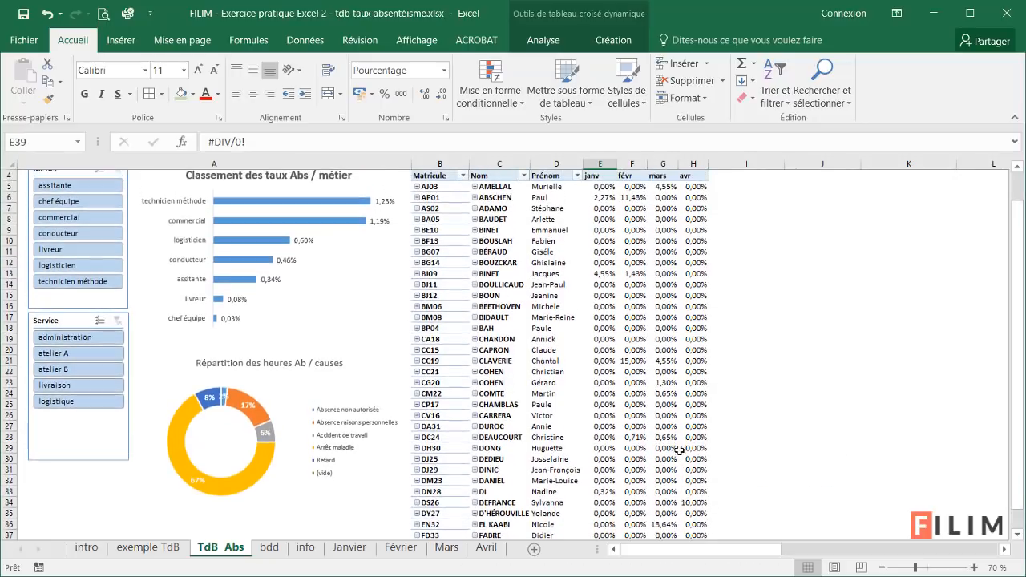
pyautogui.click(666, 486)
pyautogui.scroll(-1, 666, 485)
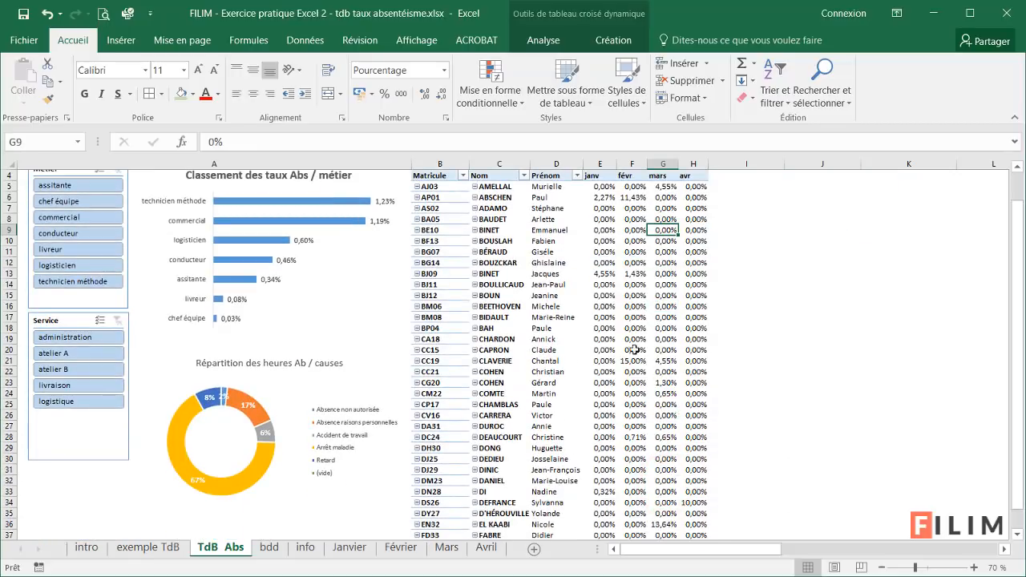
pyautogui.moveTo(607, 219); pyautogui.dragTo(612, 240)
pyautogui.moveTo(603, 304); pyautogui.dragTo(603, 382)
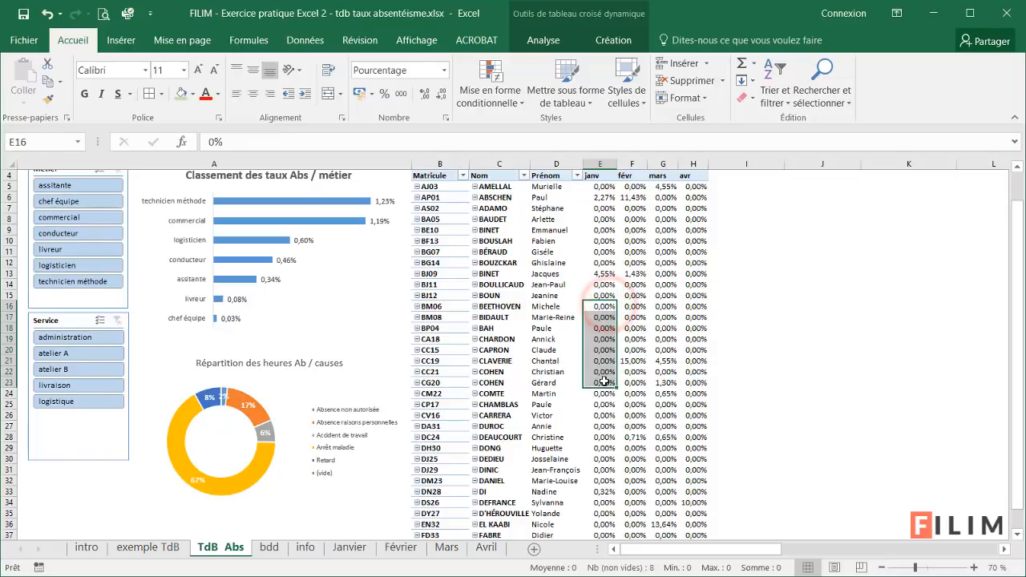
pyautogui.click(730, 349)
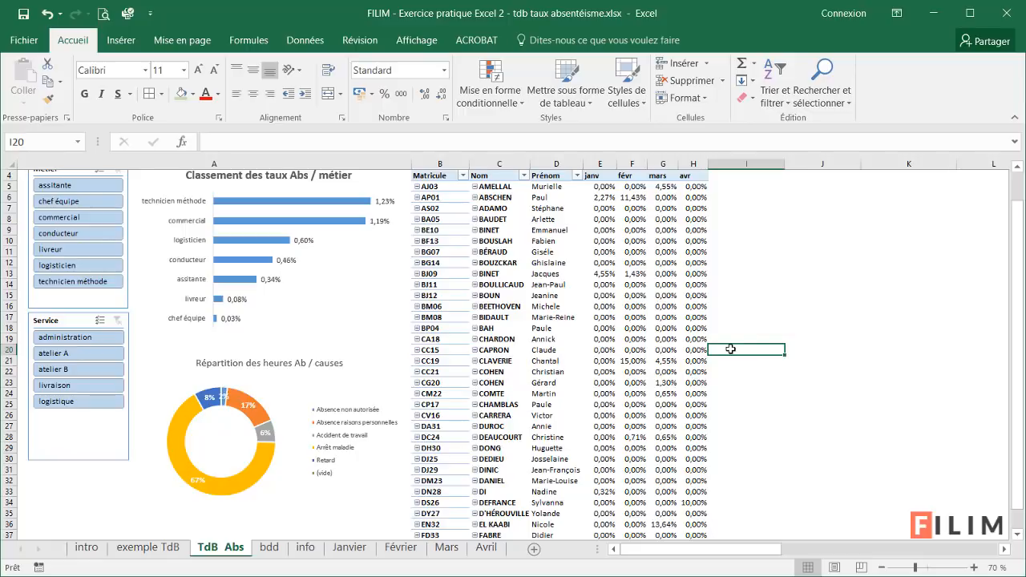
pyautogui.click(702, 332)
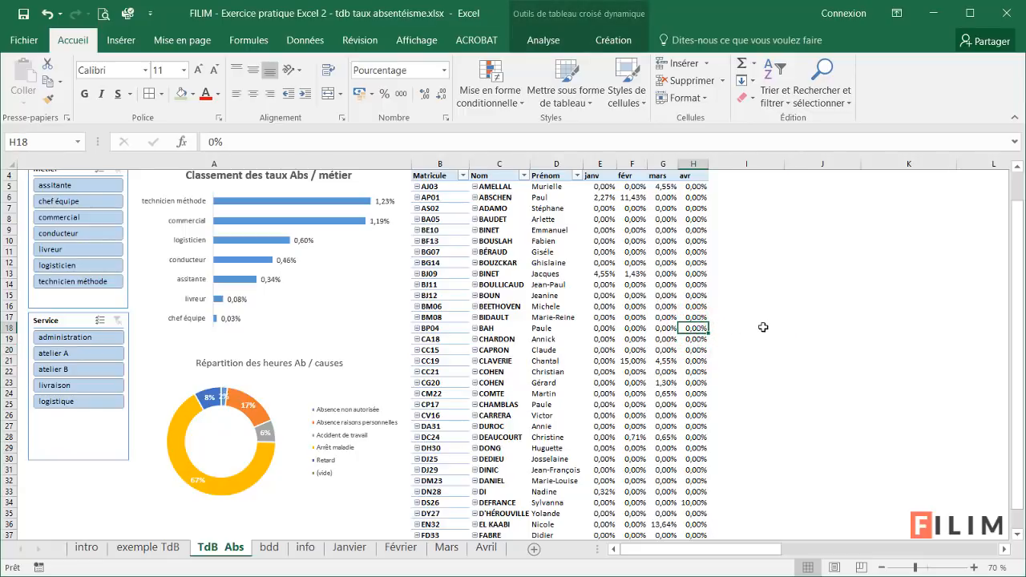
pyautogui.scroll(1, 762, 327)
pyautogui.scroll(-1, 763, 327)
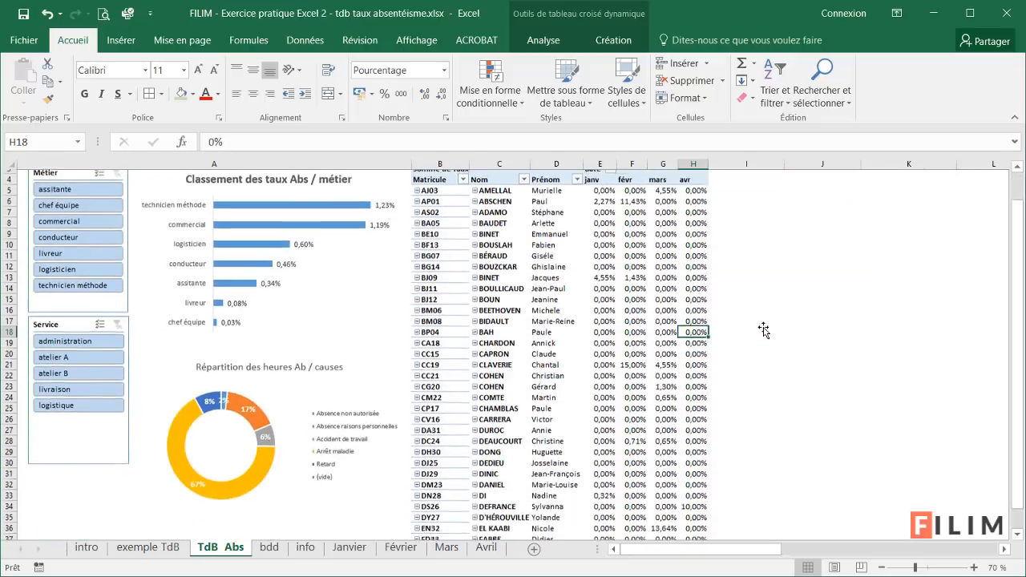
# Filter the dashboard to the livraison service, examine the new employee's April rate and the monthly chart, and clear the Service filter.
pyautogui.click(69, 385)
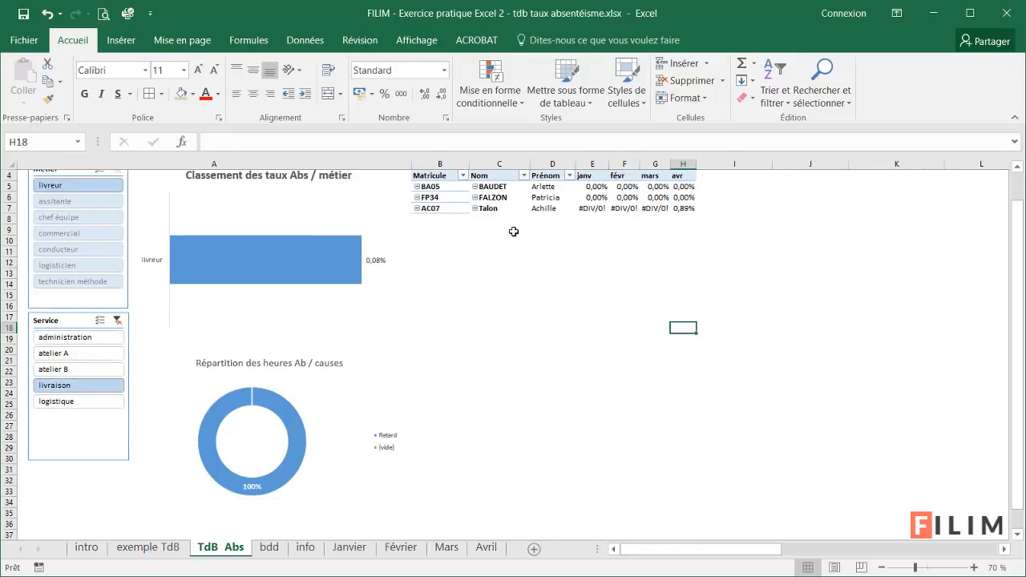
pyautogui.click(682, 210)
pyautogui.scroll(1, 497, 332)
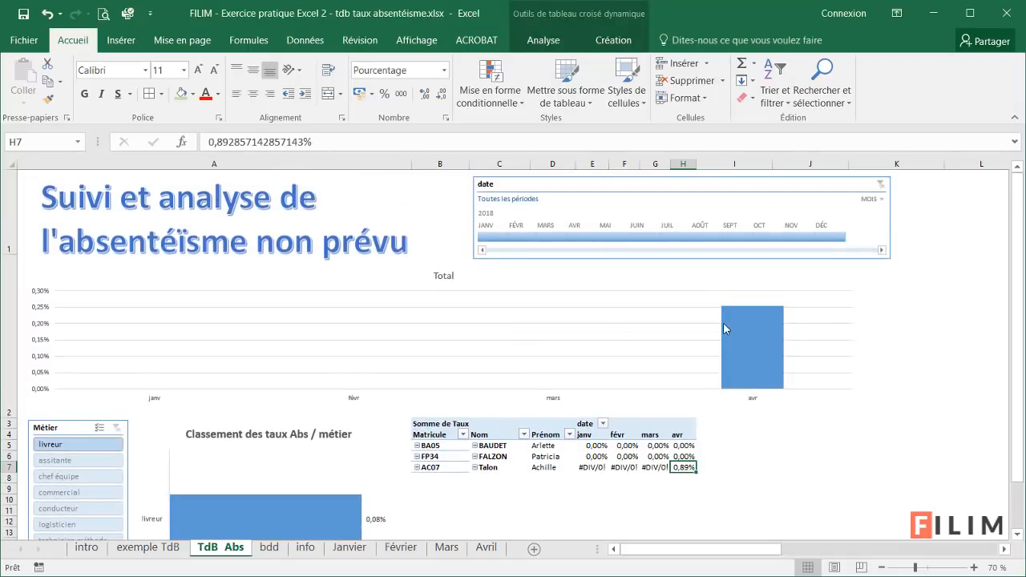
pyautogui.scroll(-1, 724, 327)
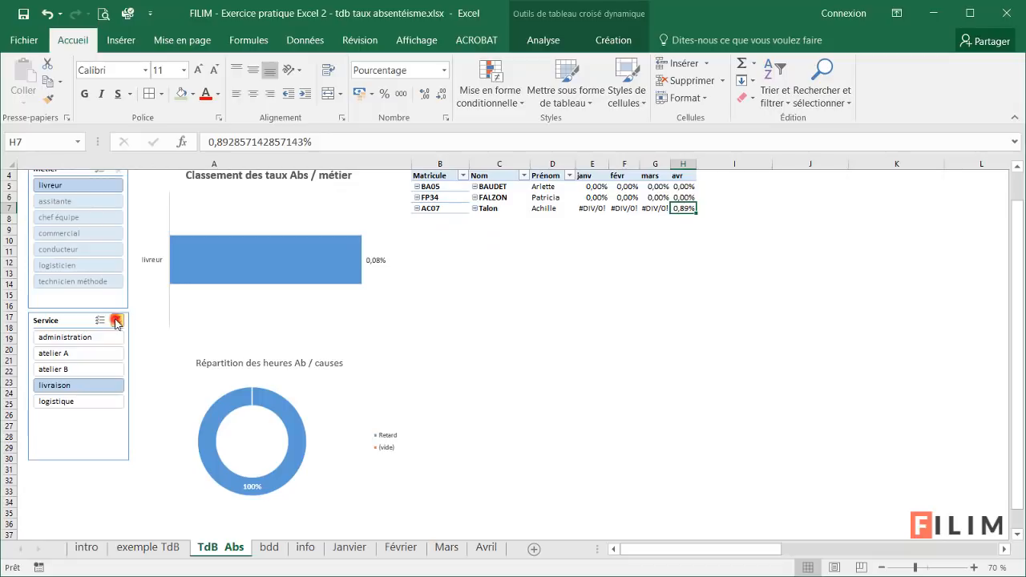
pyautogui.click(116, 321)
pyautogui.scroll(2, 103, 240)
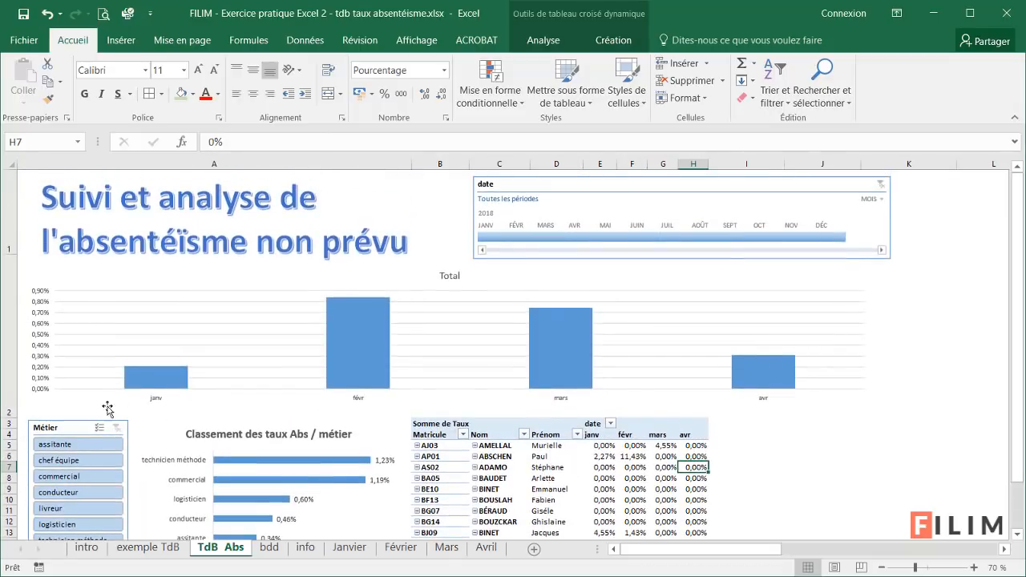
pyautogui.scroll(-2, 107, 409)
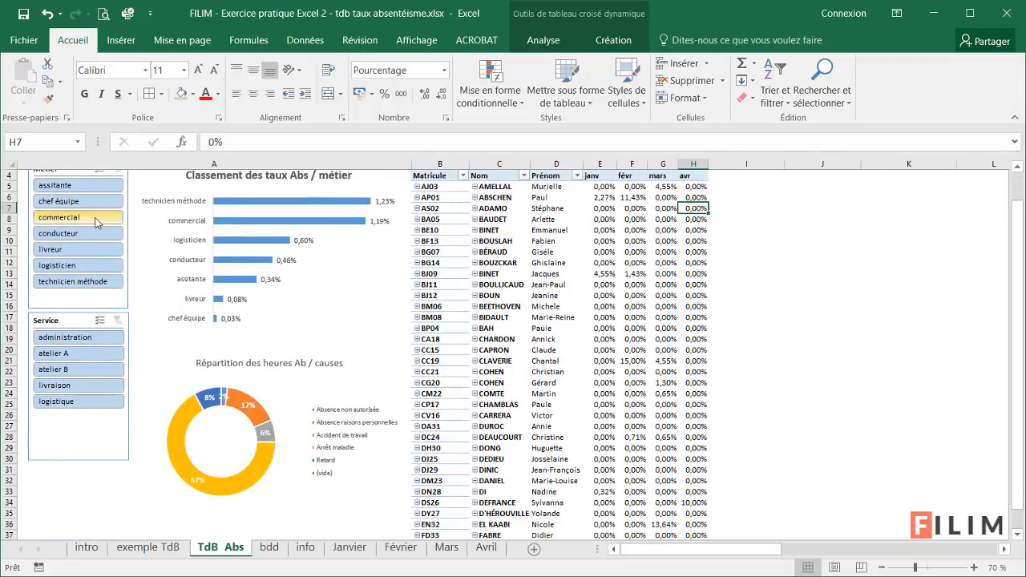
# Filter the dashboard to the chef équipe and conducteur métiers in turn, examine their rates and charts, and clear the Métier filter.
pyautogui.click(98, 207)
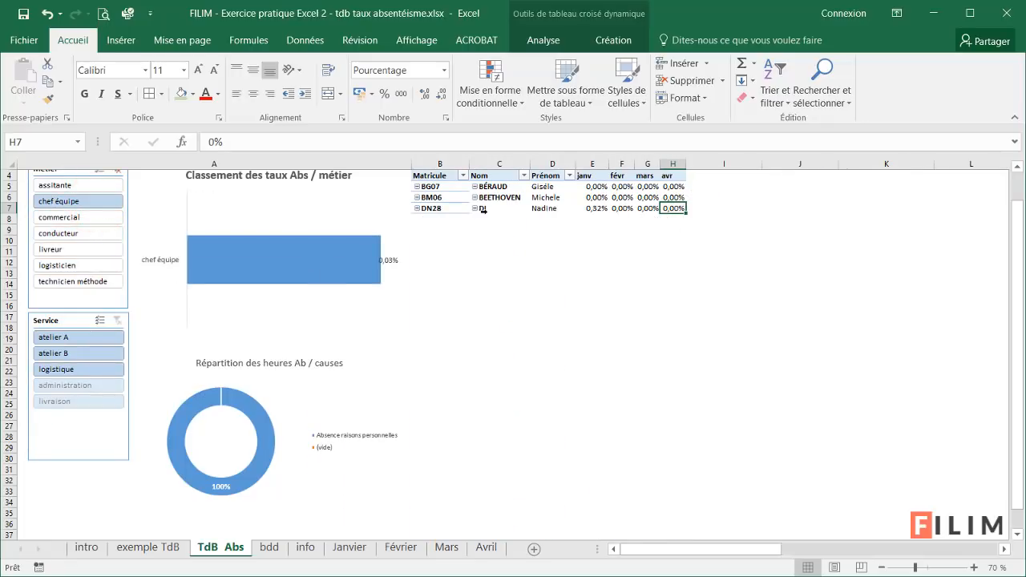
pyautogui.click(593, 210)
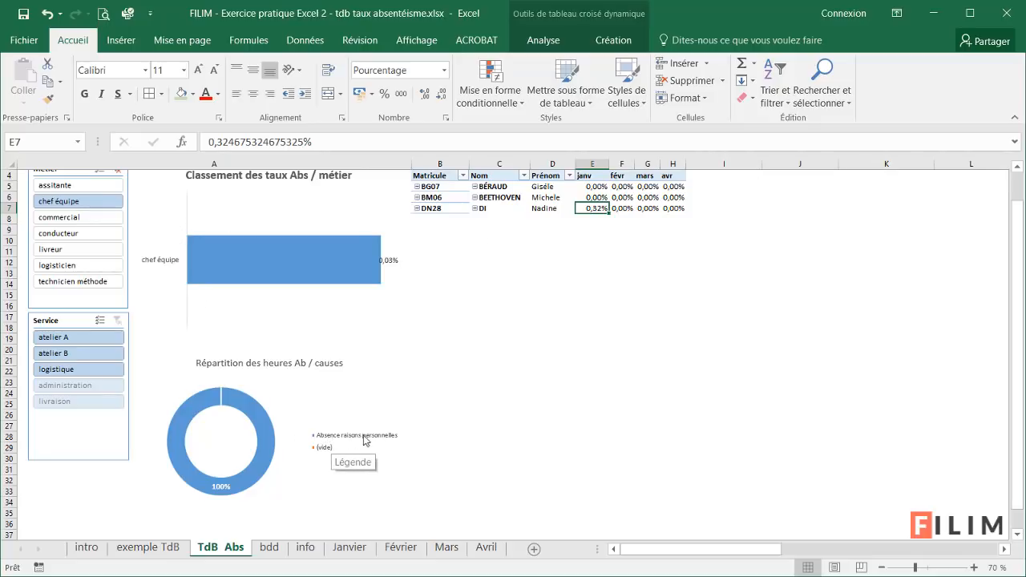
pyautogui.click(97, 234)
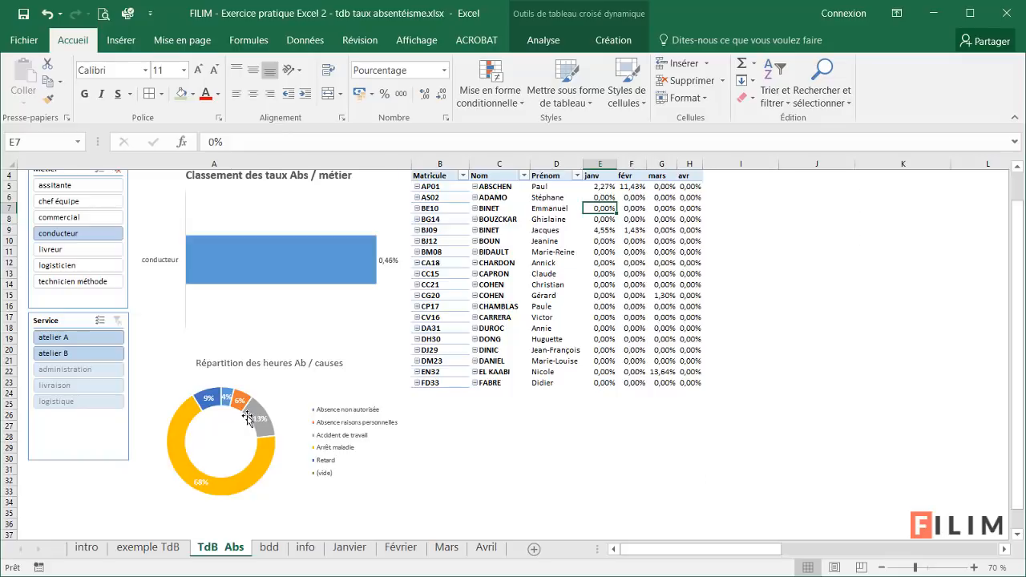
pyautogui.scroll(2, 199, 369)
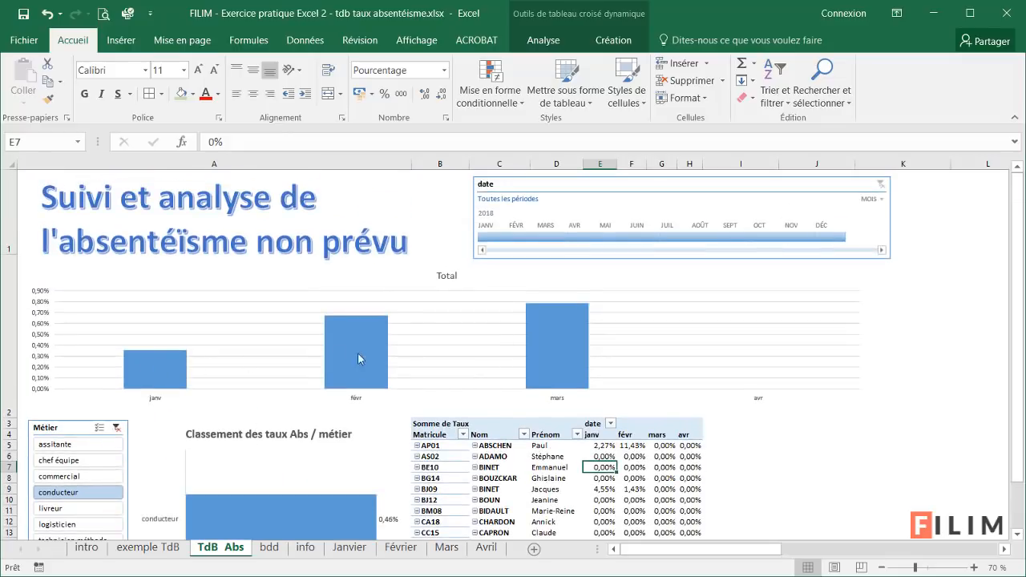
pyautogui.moveTo(552, 349)
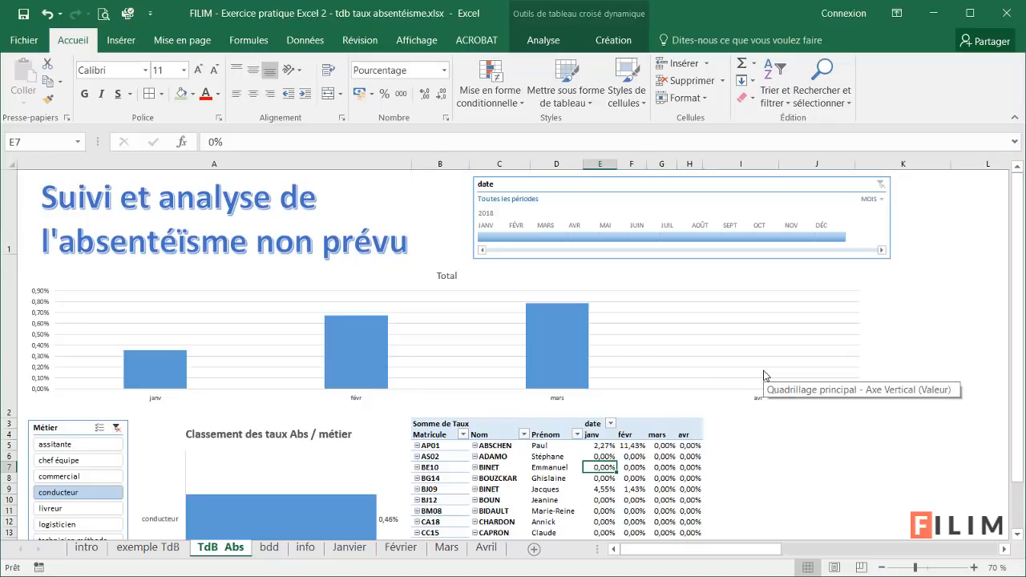
pyautogui.scroll(-2, 763, 375)
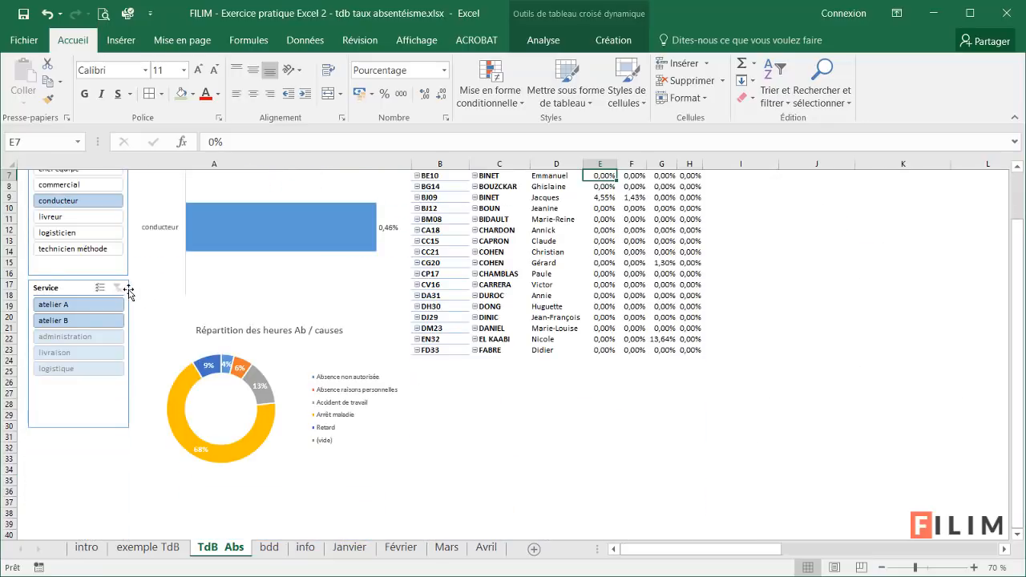
pyautogui.scroll(2, 128, 291)
pyautogui.click(116, 429)
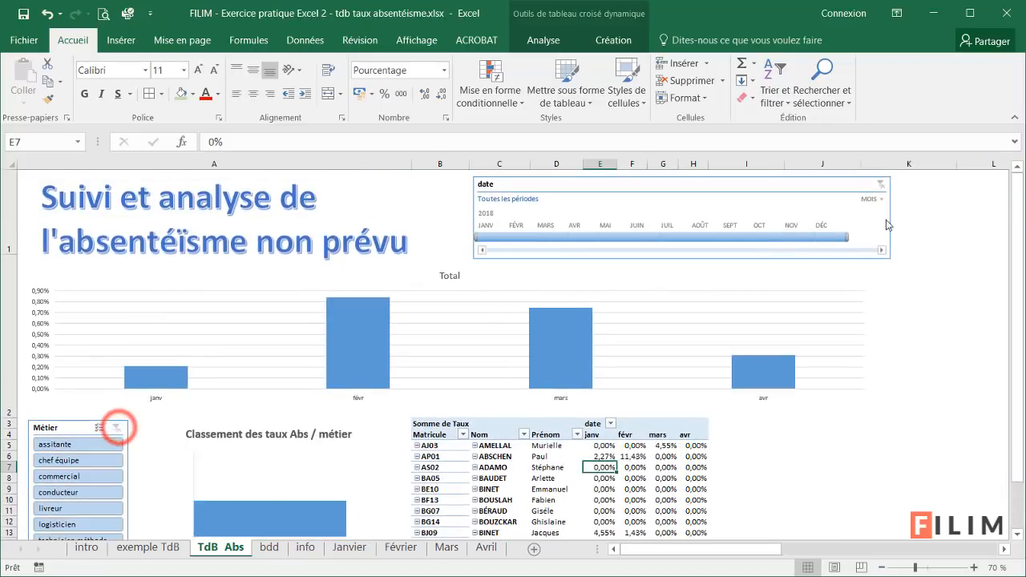
pyautogui.click(920, 362)
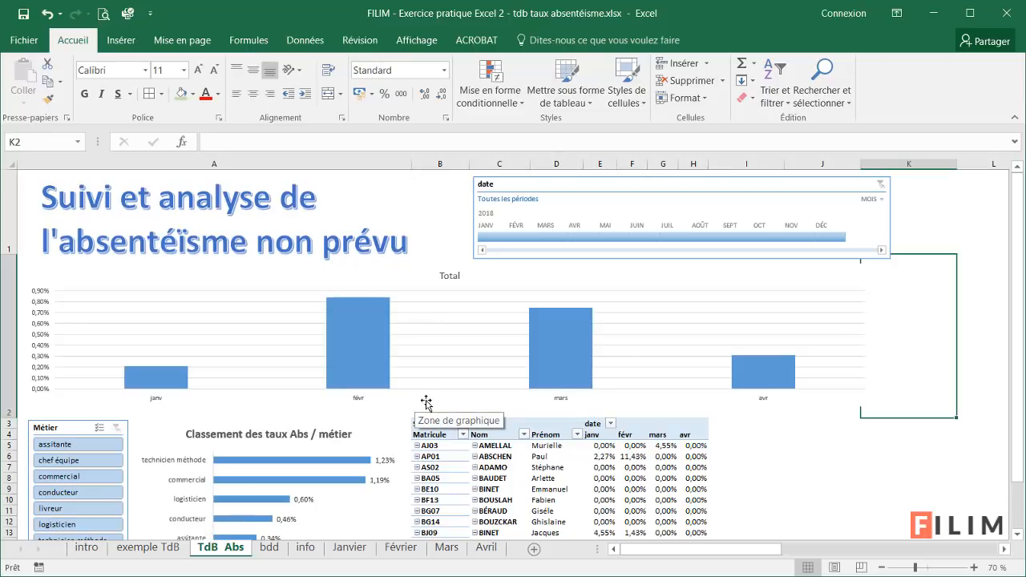
pyautogui.click(801, 425)
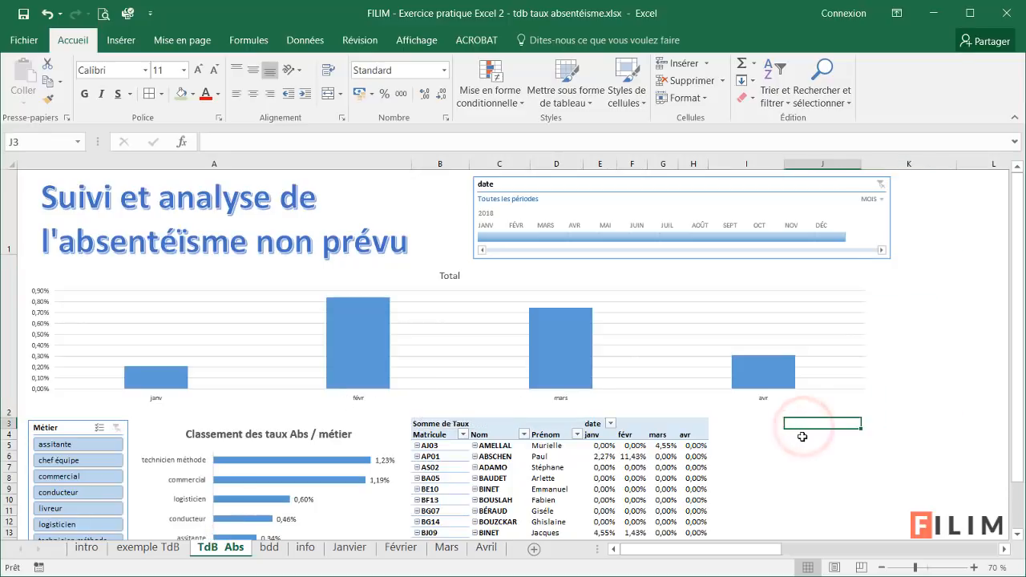
pyautogui.click(802, 434)
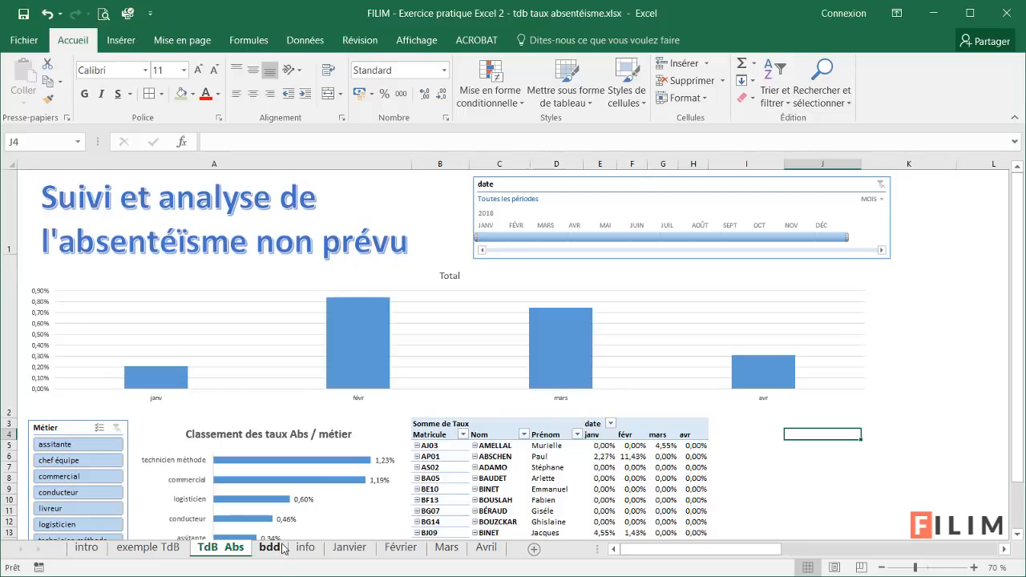
pyautogui.moveTo(635, 459)
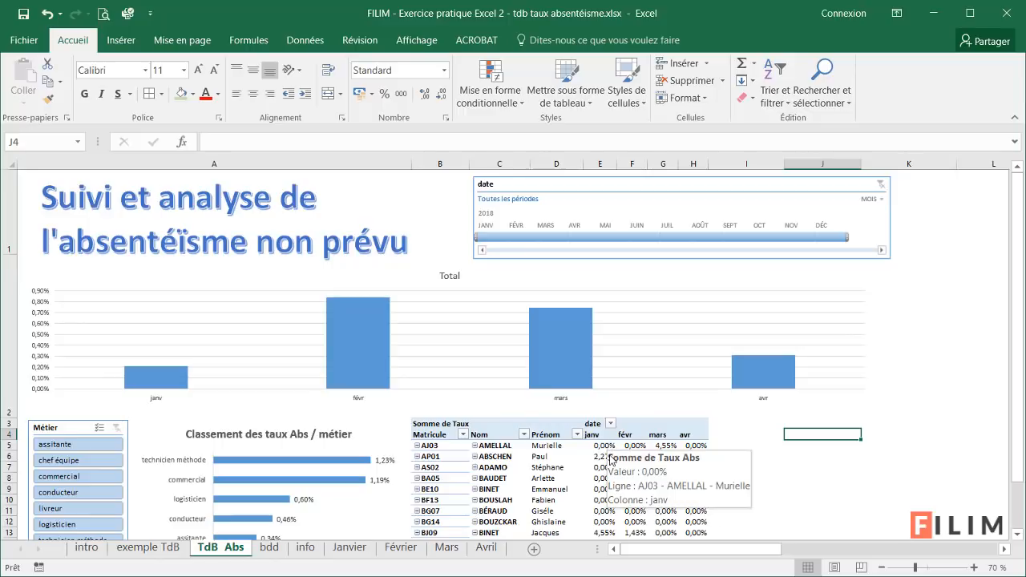
pyautogui.click(565, 459)
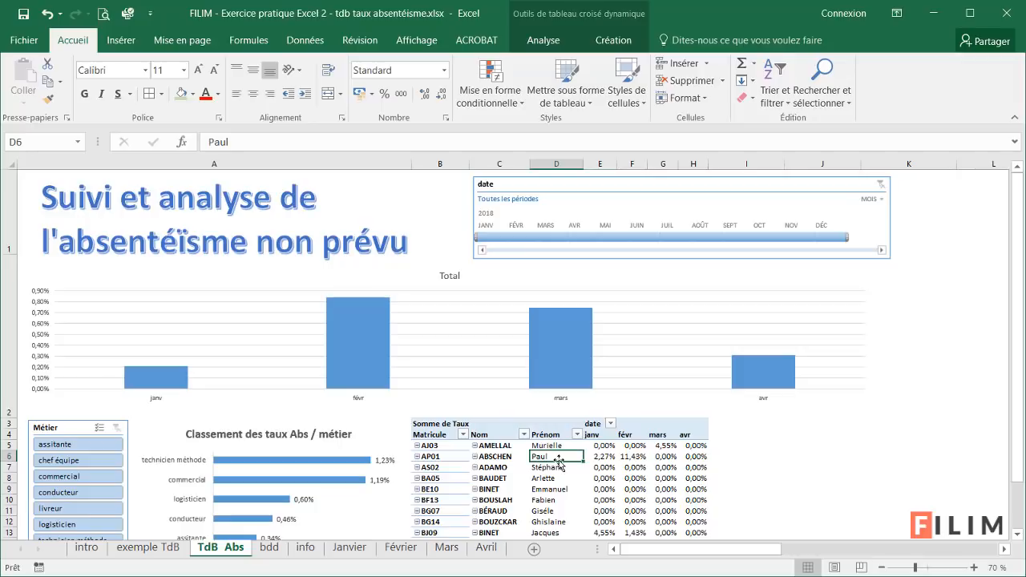
# Review the monthly working-hours sheets from Janvier to Avril.
pyautogui.click(353, 549)
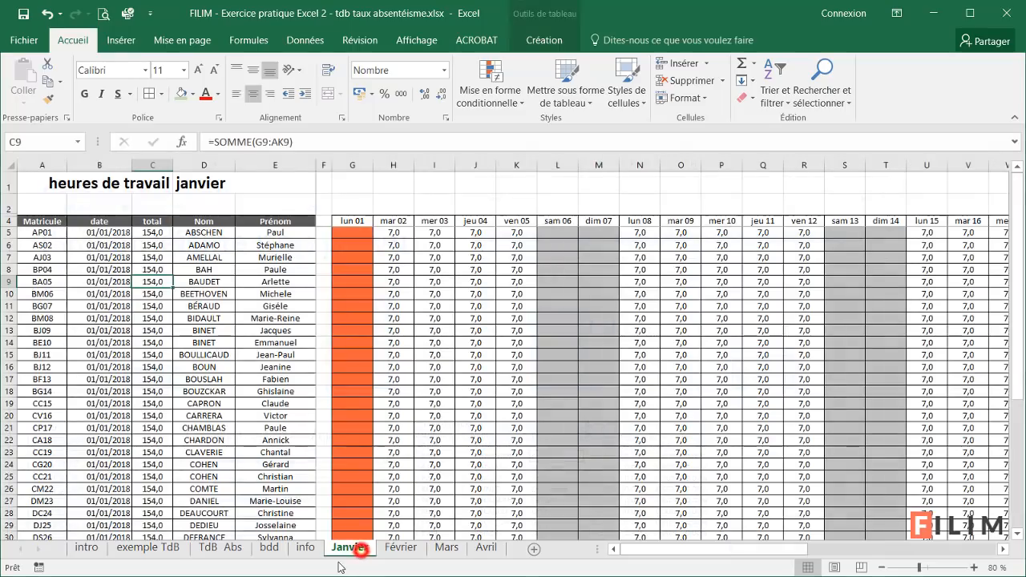
pyautogui.click(401, 548)
pyautogui.click(446, 548)
pyautogui.click(486, 548)
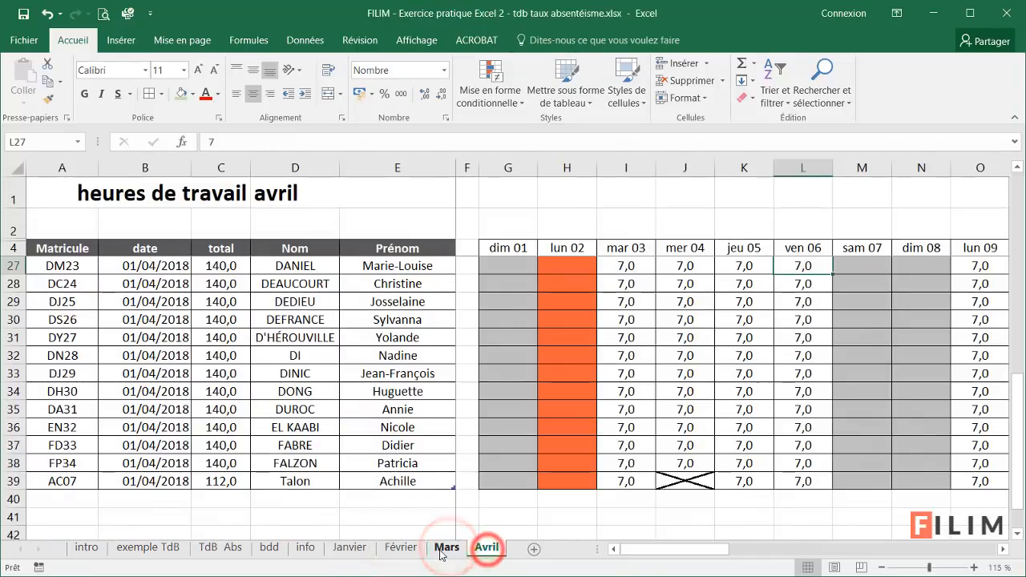
pyautogui.click(446, 548)
pyautogui.click(401, 548)
pyautogui.click(357, 551)
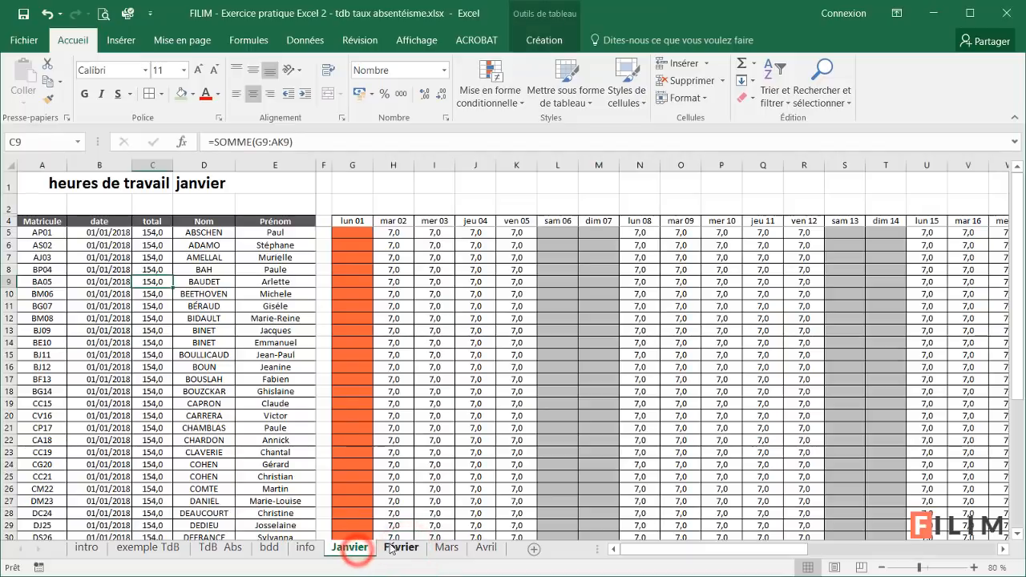
# Examine the formula behind the month title on the Février sheet and the last rows of the bdd table.
pyautogui.click(401, 549)
pyautogui.click(231, 185)
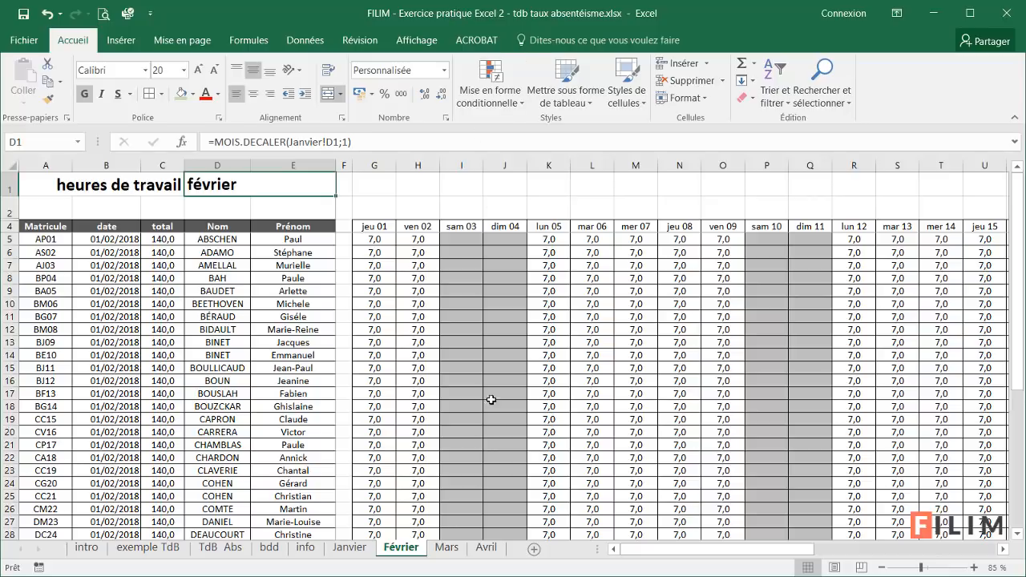
pyautogui.click(349, 547)
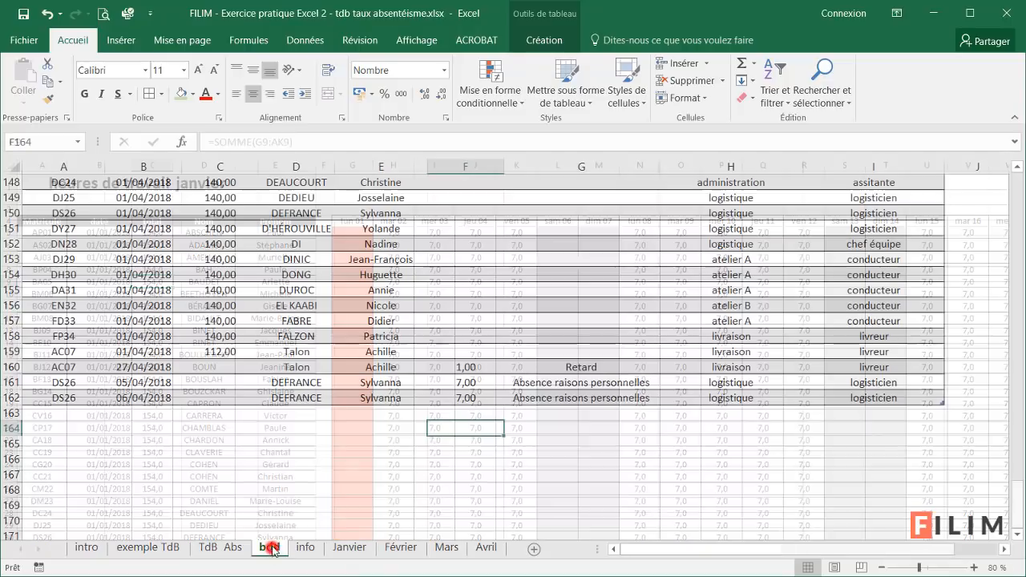
pyautogui.click(269, 548)
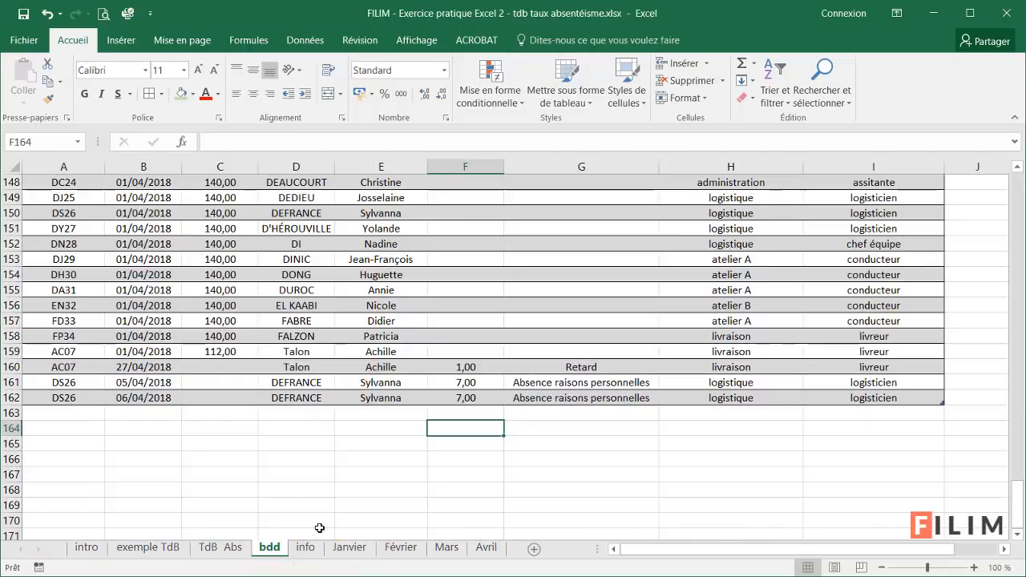
# Set the start date in the title cell D1 of the Janvier sheet to 01/01/2019.
pyautogui.click(349, 547)
pyautogui.click(210, 188)
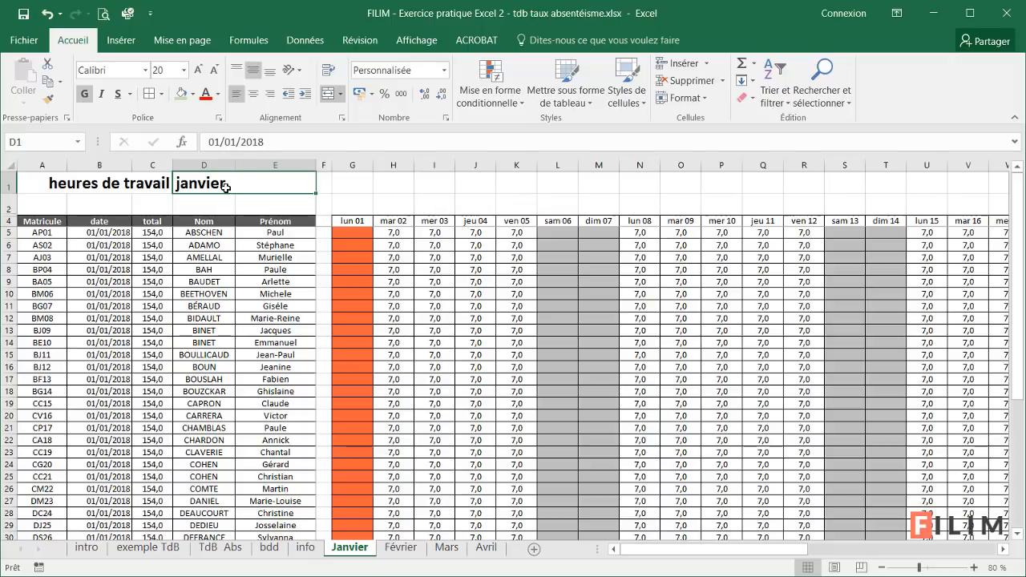
pyautogui.click(275, 143)
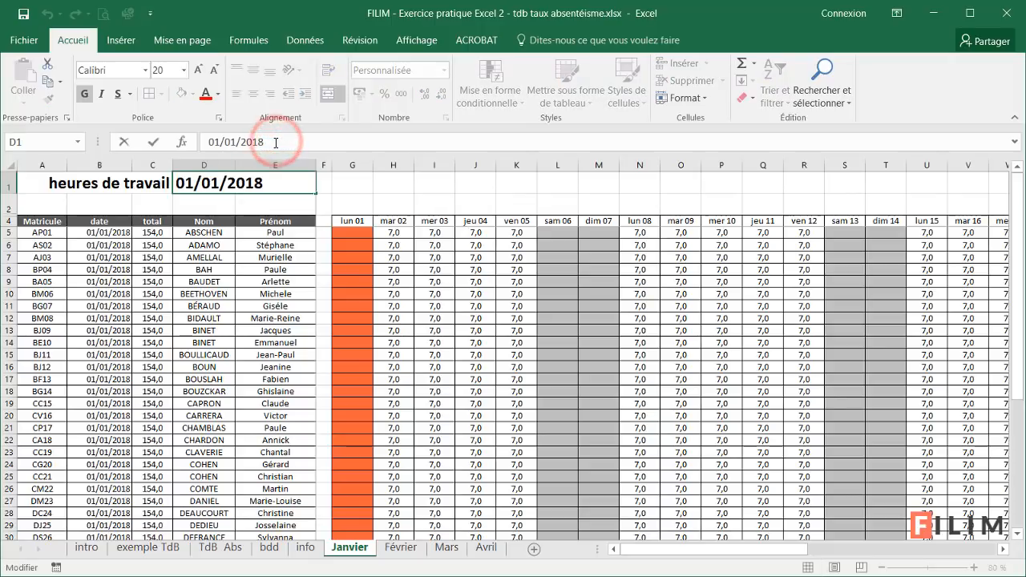
pyautogui.press('BackSpace')
pyautogui.write('9')
pyautogui.press('Return')
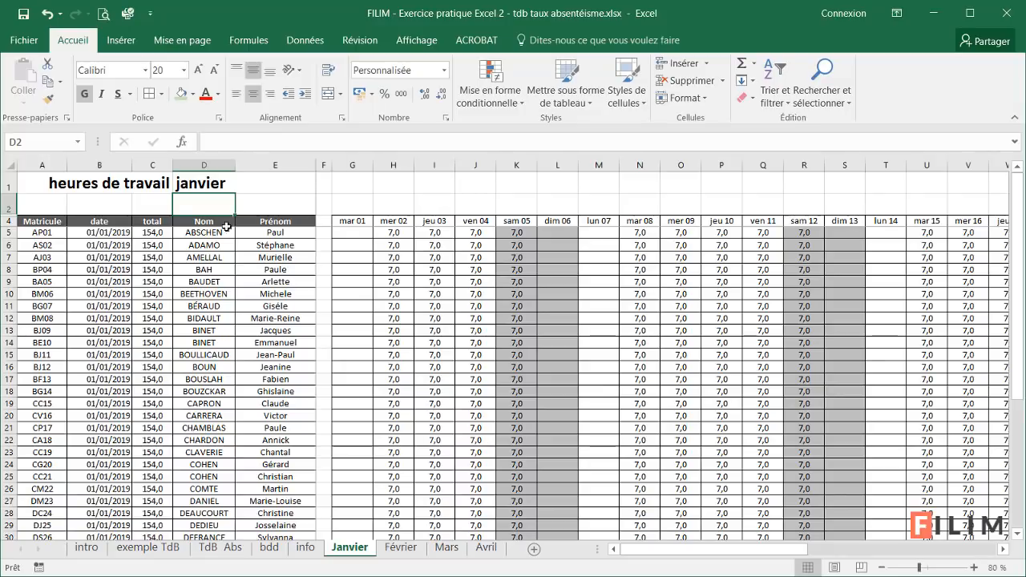
# Check the month title, date column and day headers on the Février and Mars sheets.
pyautogui.click(402, 548)
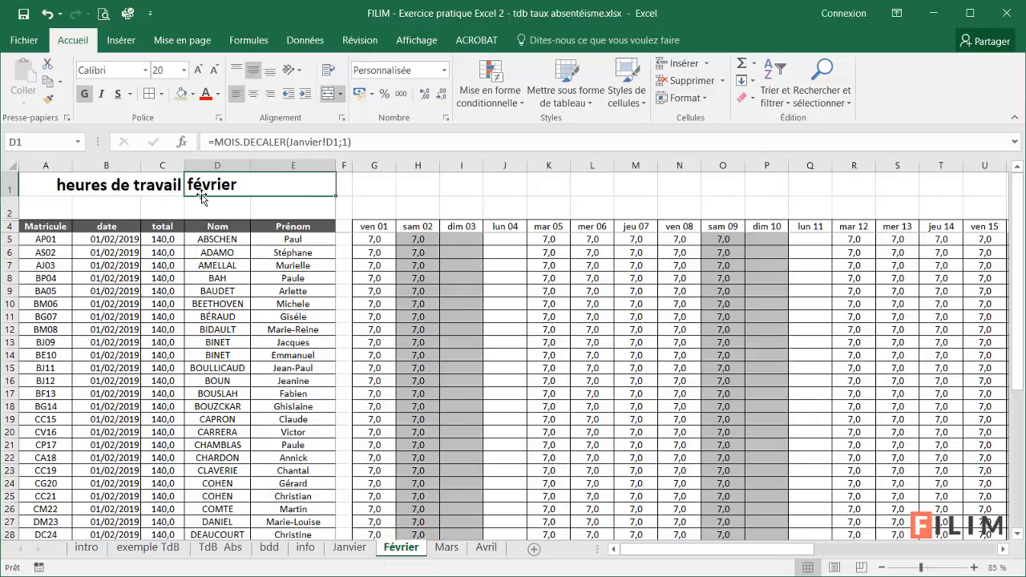
pyautogui.moveTo(103, 251); pyautogui.dragTo(103, 303)
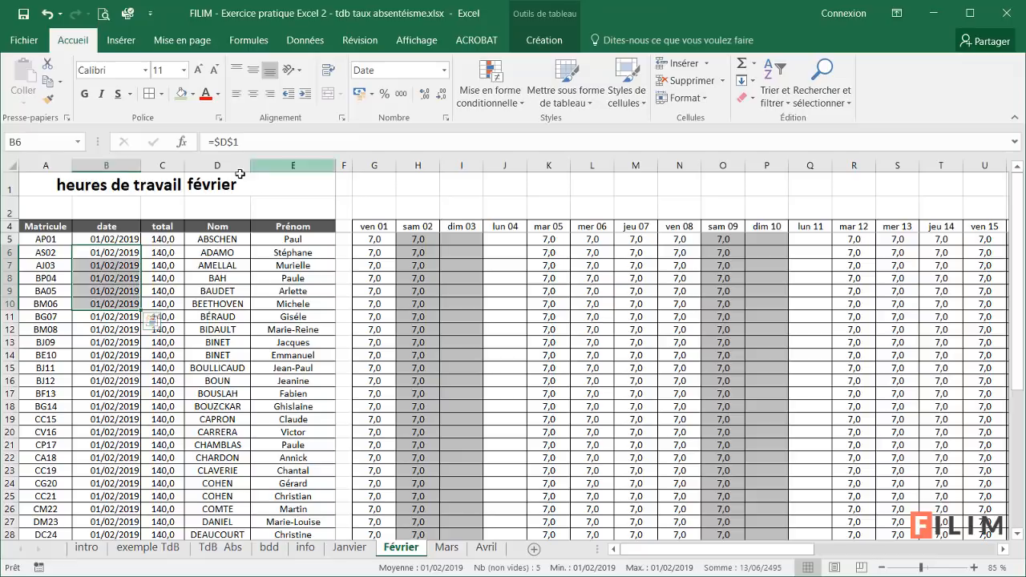
pyautogui.click(440, 548)
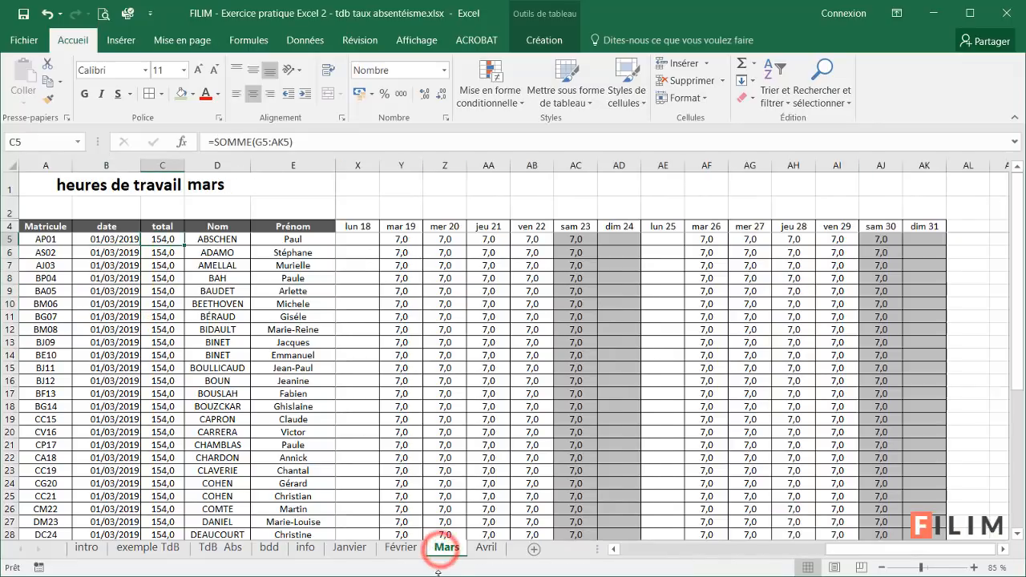
# Examine the dates, day headers and shaded weekend columns across the whole Avril sheet at 70% zoom.
pyautogui.click(488, 548)
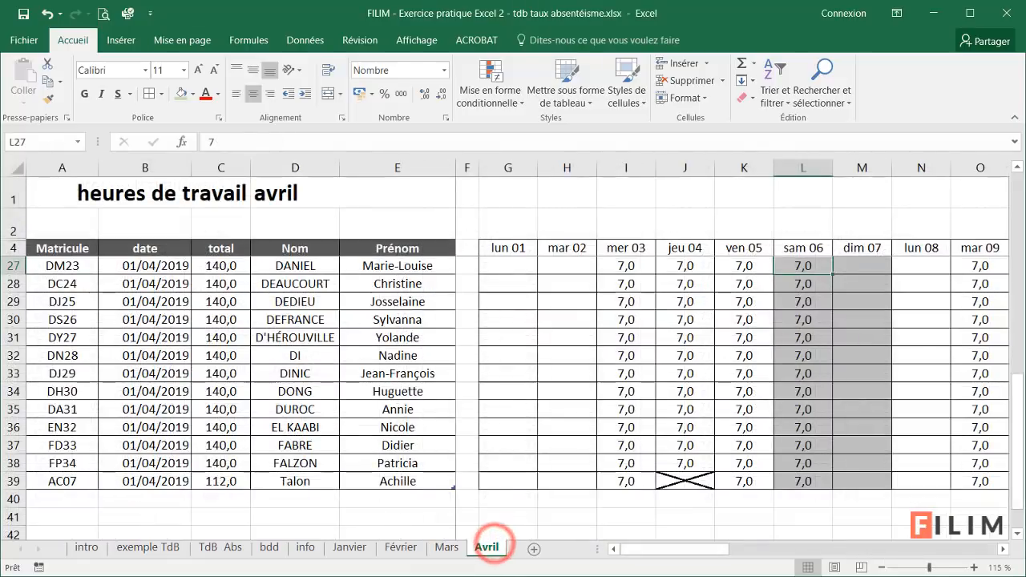
pyautogui.click(882, 567)
pyautogui.click(882, 568)
pyautogui.click(882, 567)
pyautogui.click(882, 568)
pyautogui.click(882, 568)
pyautogui.click(882, 567)
pyautogui.scroll(7, 694, 483)
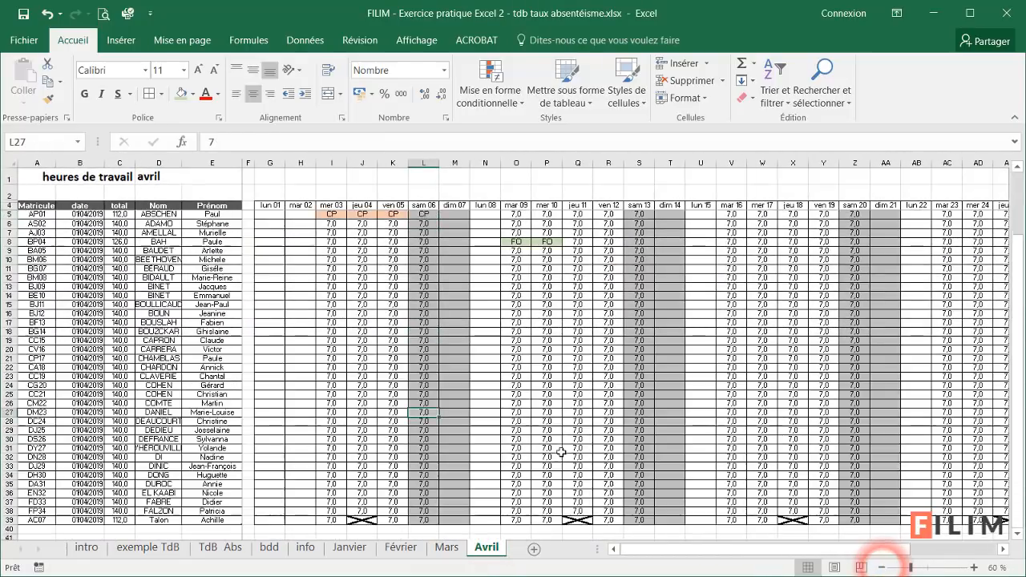
pyautogui.click(974, 568)
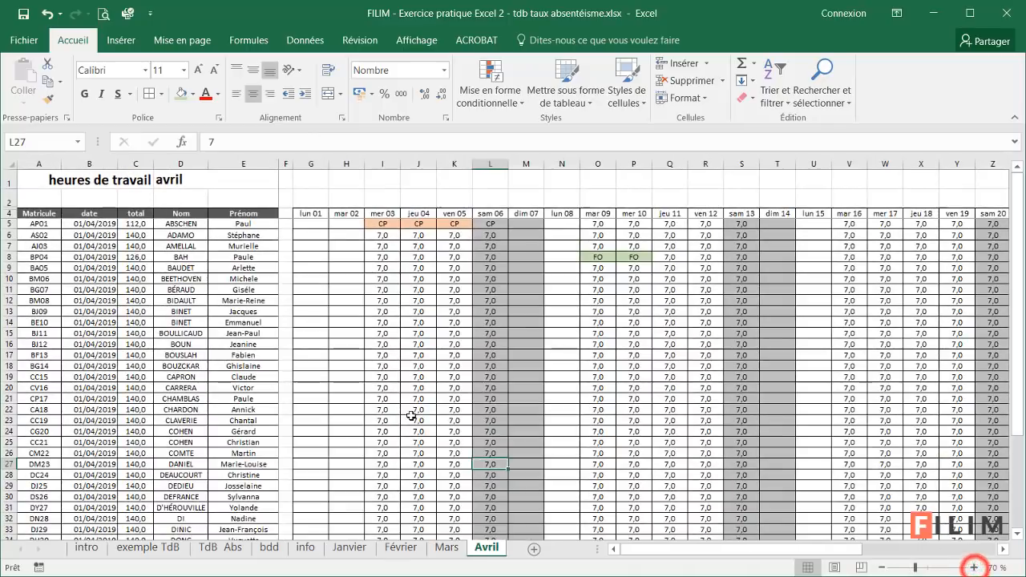
# Check the start date in the Janvier sheet's title cell and review the March and April records in the bdd table.
pyautogui.click(353, 551)
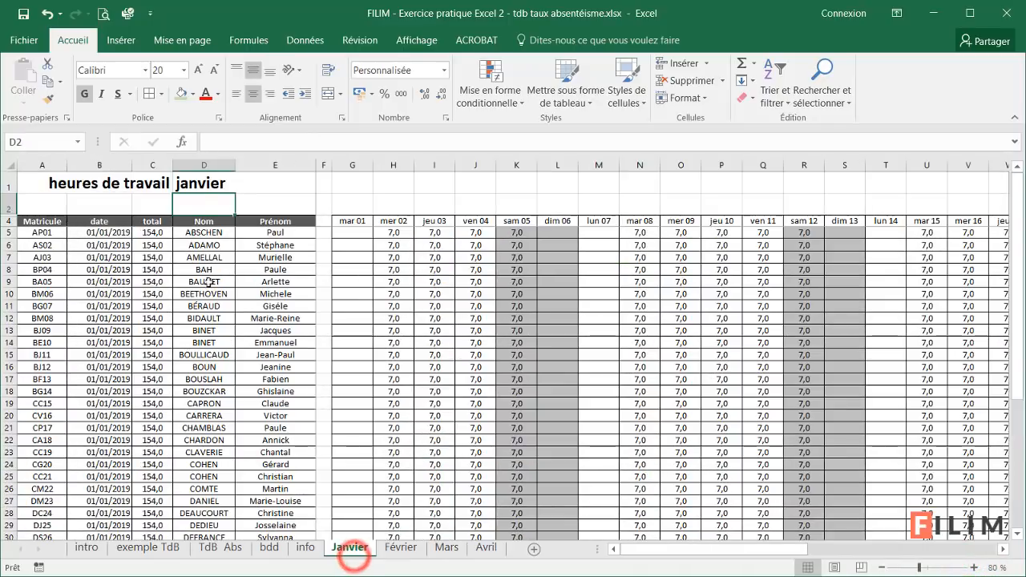
pyautogui.click(198, 184)
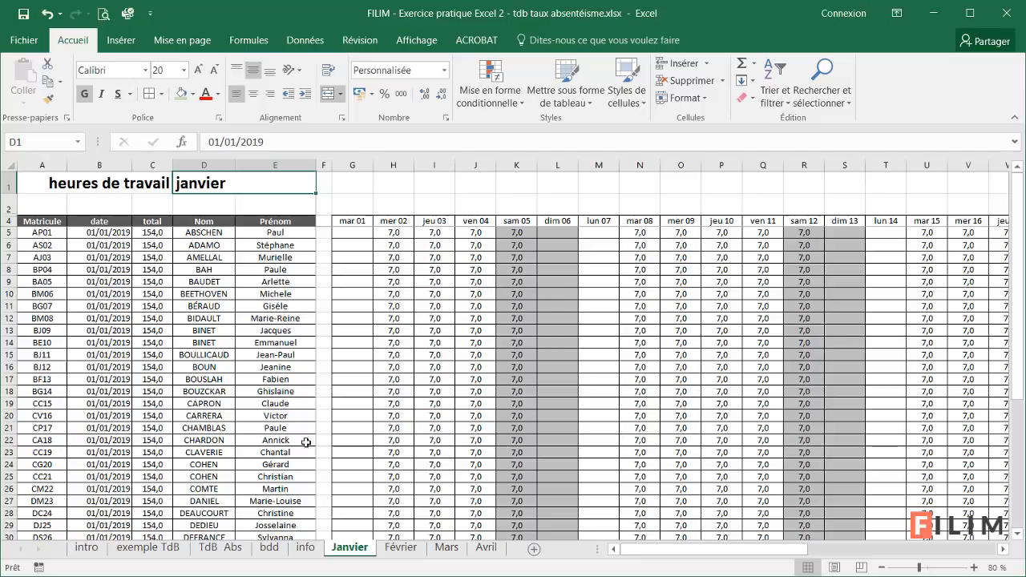
pyautogui.click(269, 547)
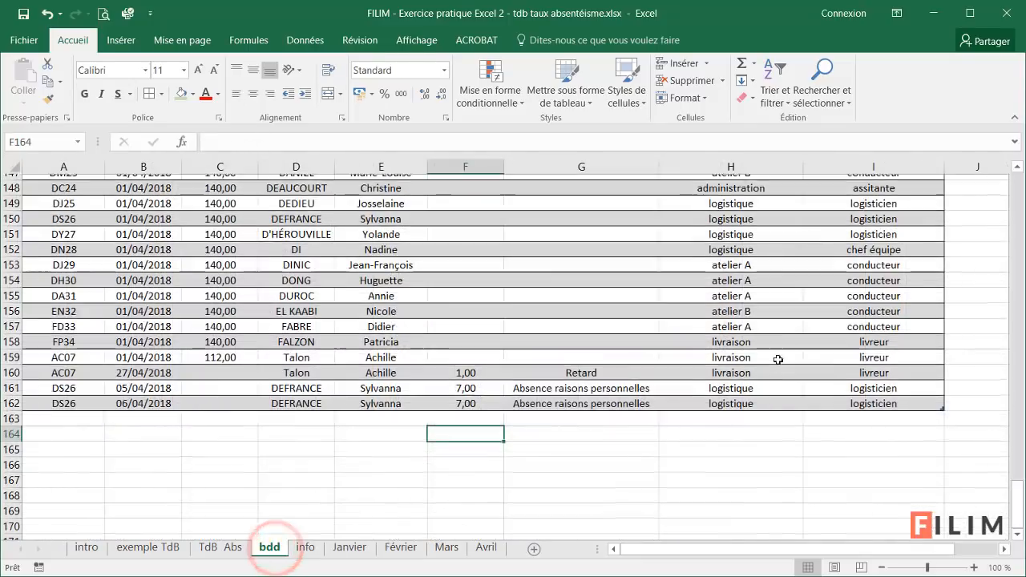
pyautogui.scroll(13, 778, 357)
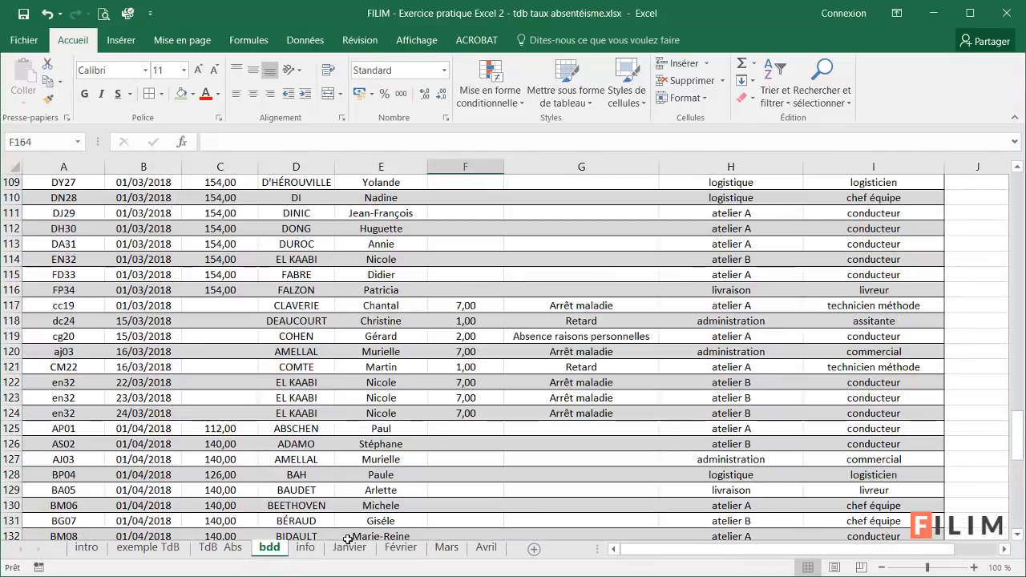
# Examine the jours fériés et de fermeture list on the info sheet and compare it with the early April columns on the Avril sheet.
pyautogui.click(306, 547)
pyautogui.hscroll(2, 778, 549)
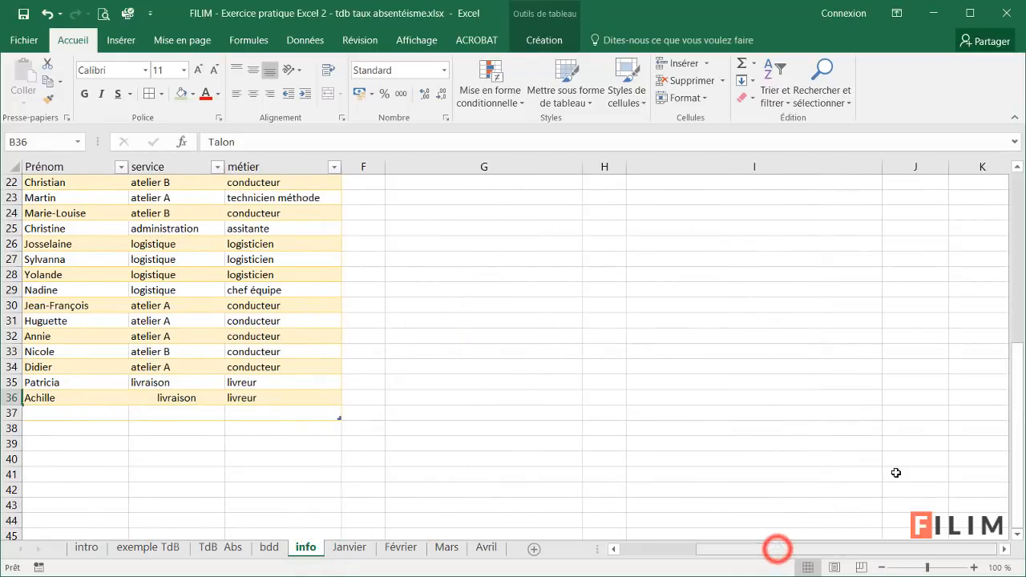
pyautogui.scroll(7, 866, 407)
pyautogui.moveTo(791, 198); pyautogui.dragTo(812, 526)
pyautogui.click(673, 271)
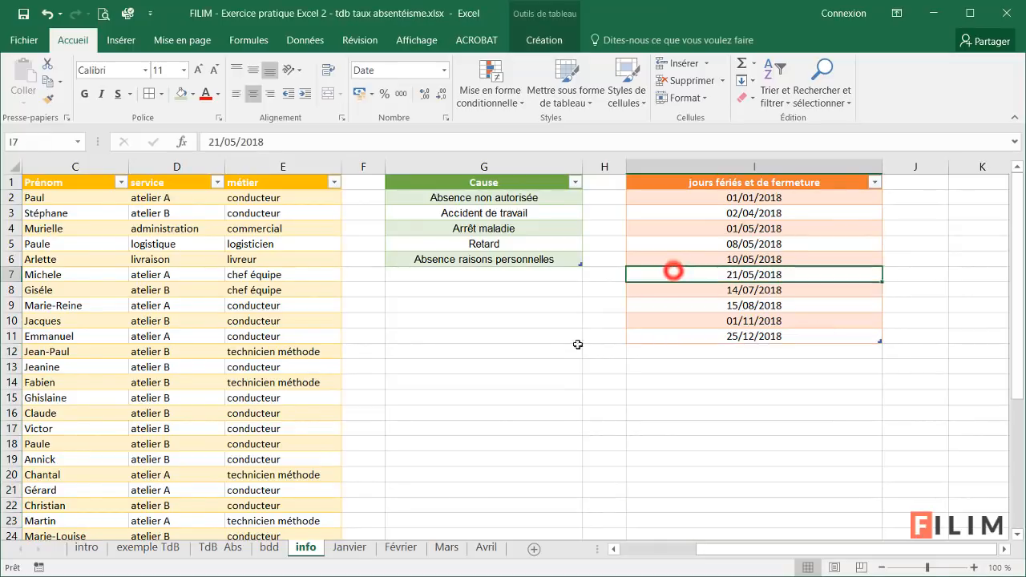
pyautogui.click(486, 547)
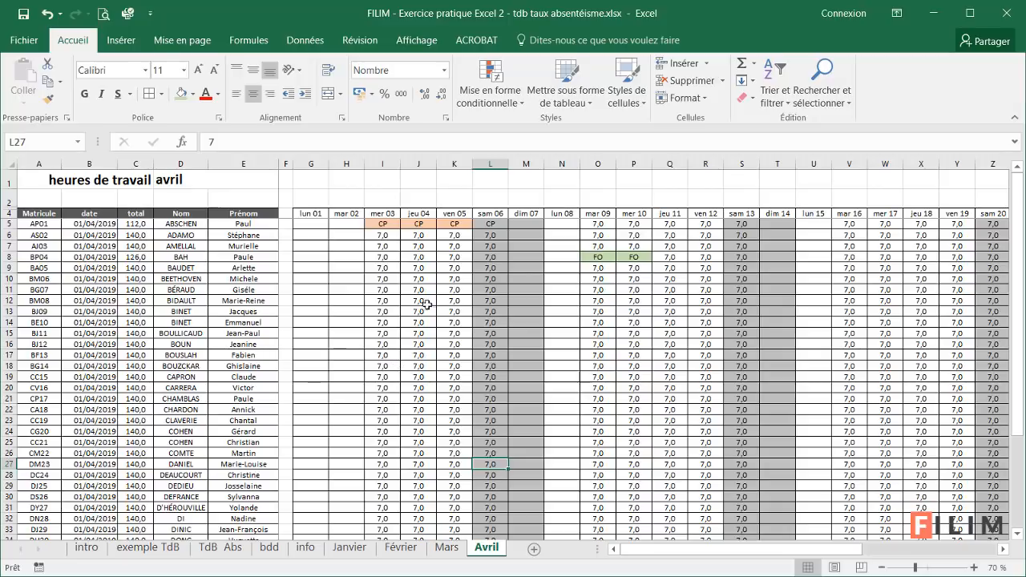
pyautogui.click(338, 308)
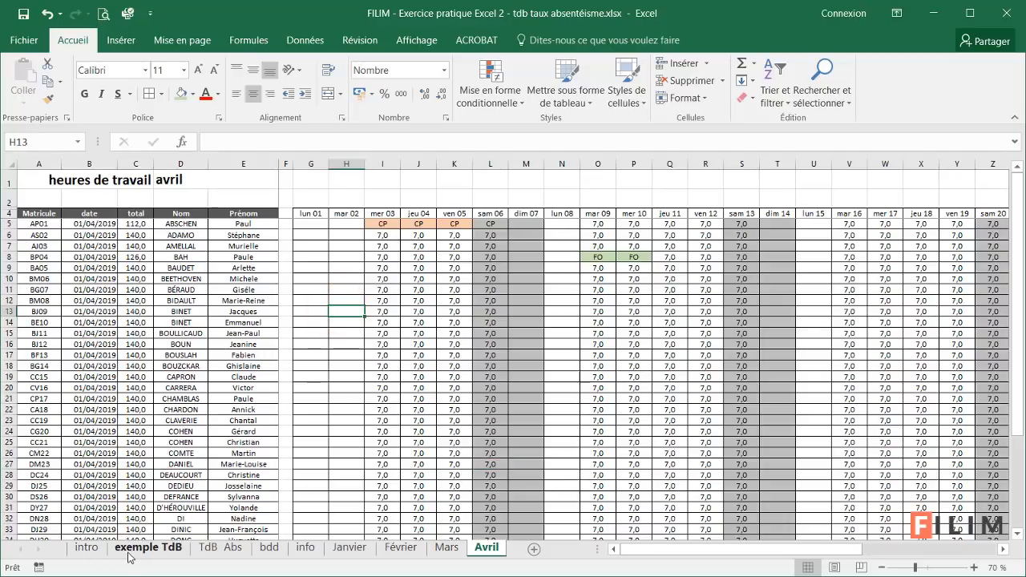
# Look over the exemple TdB dashboard and the needs, solution and tools sections on the intro sheet.
pyautogui.click(134, 550)
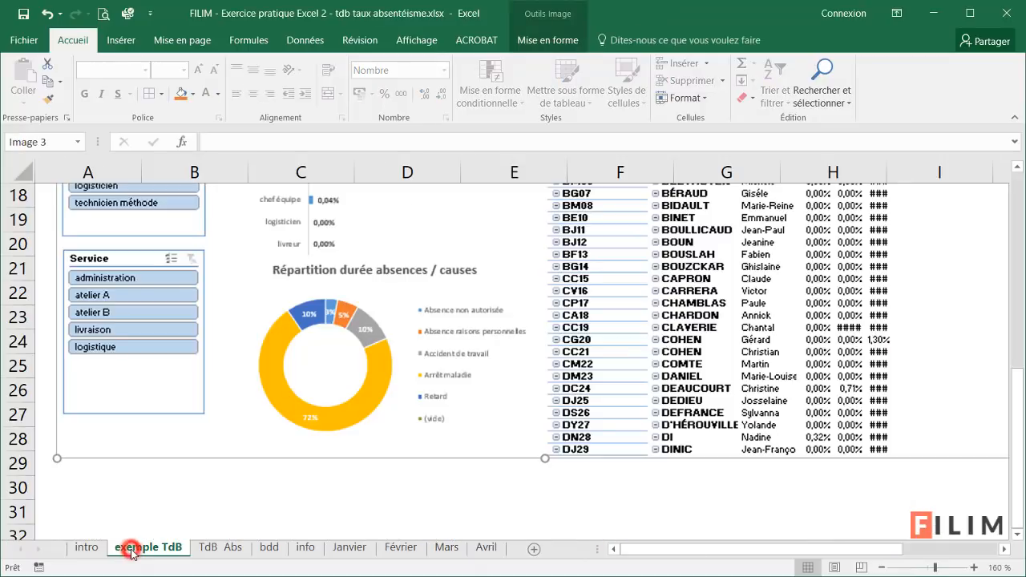
pyautogui.click(87, 549)
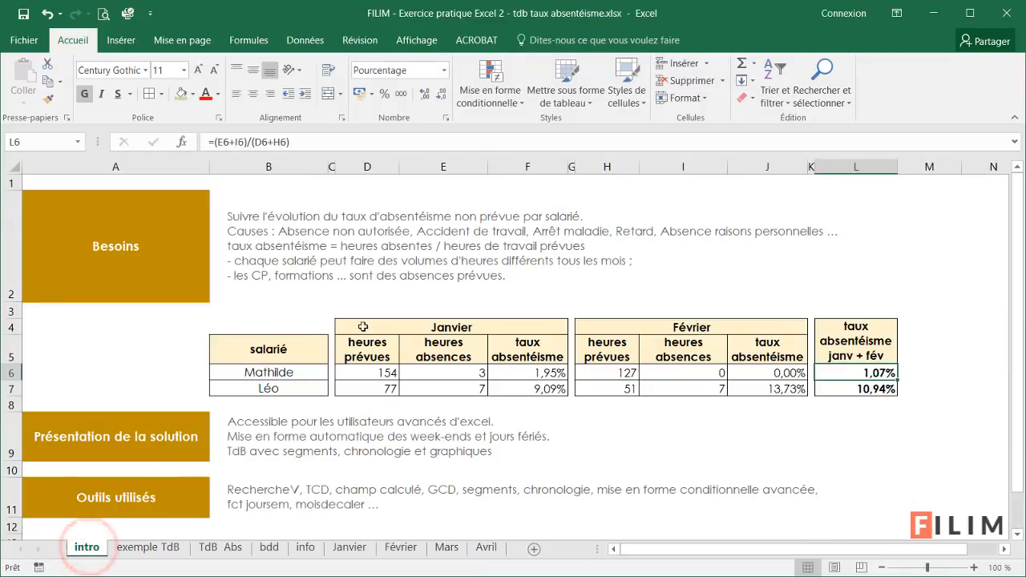
pyautogui.click(128, 352)
pyautogui.click(119, 389)
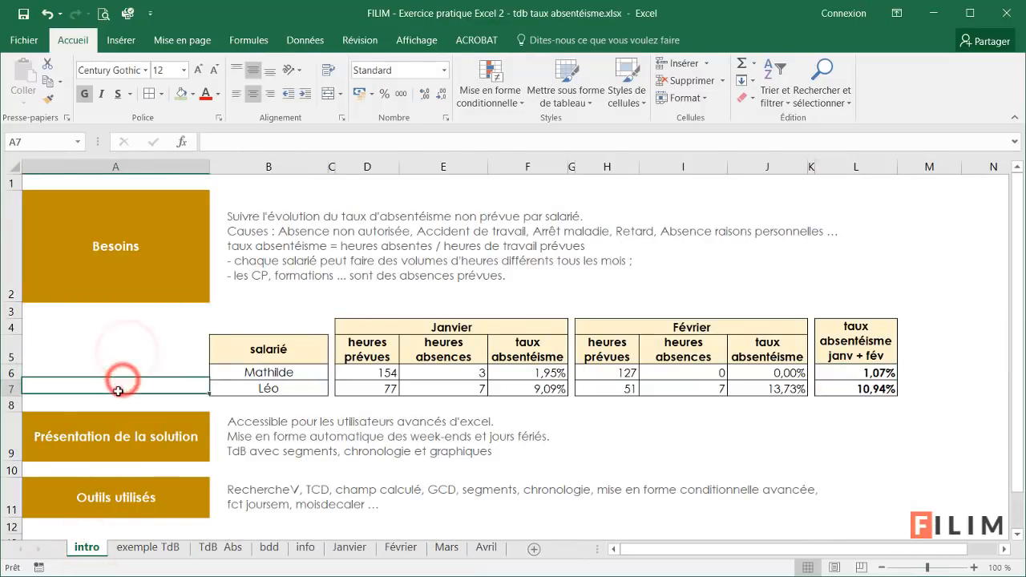
pyautogui.click(118, 350)
pyautogui.click(125, 330)
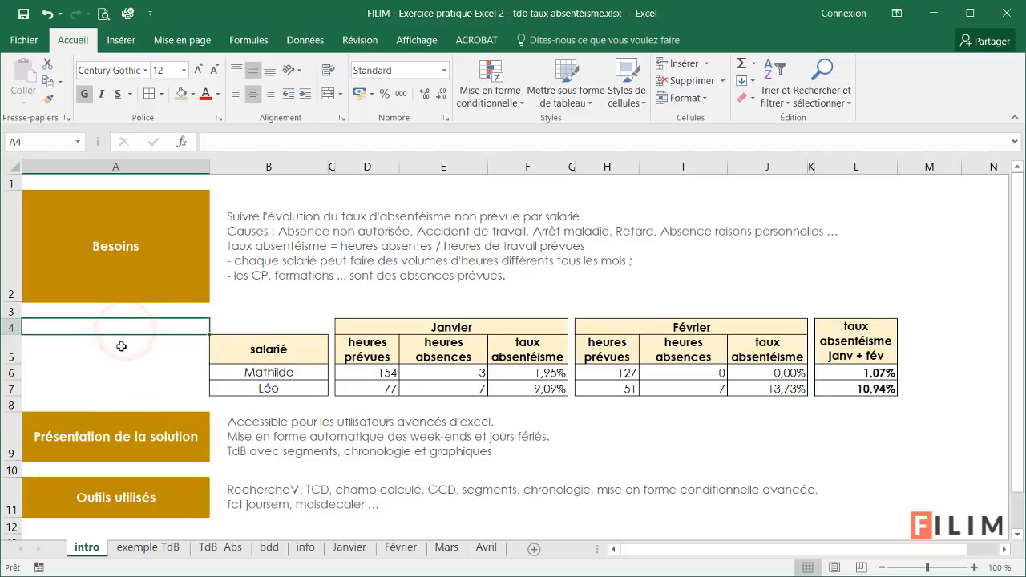
# Examine the bdd table's records from the April 2018 entries back to the January rows at the start of the table.
pyautogui.click(266, 550)
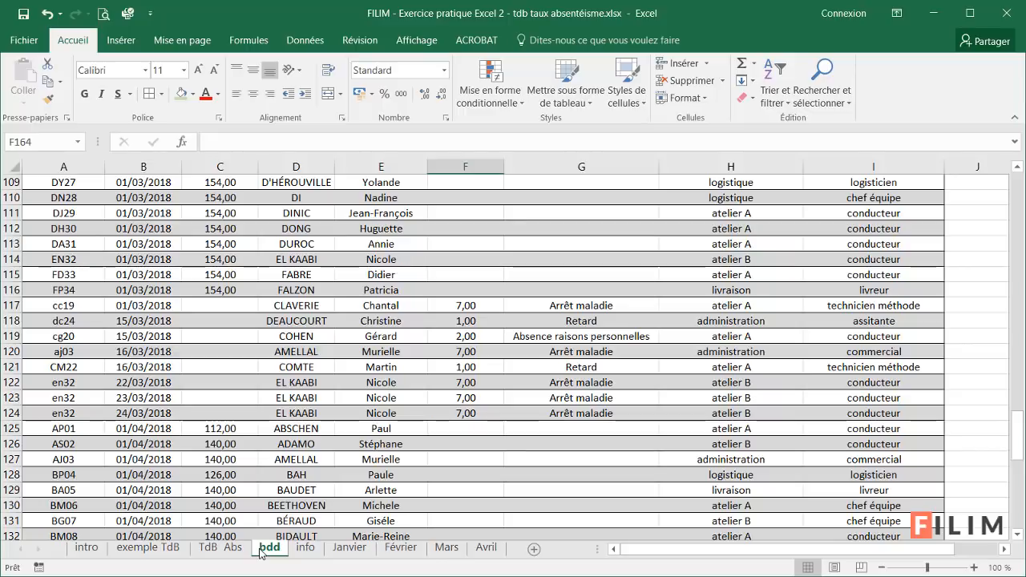
pyautogui.moveTo(96, 437); pyautogui.dragTo(393, 517)
pyautogui.click(389, 380)
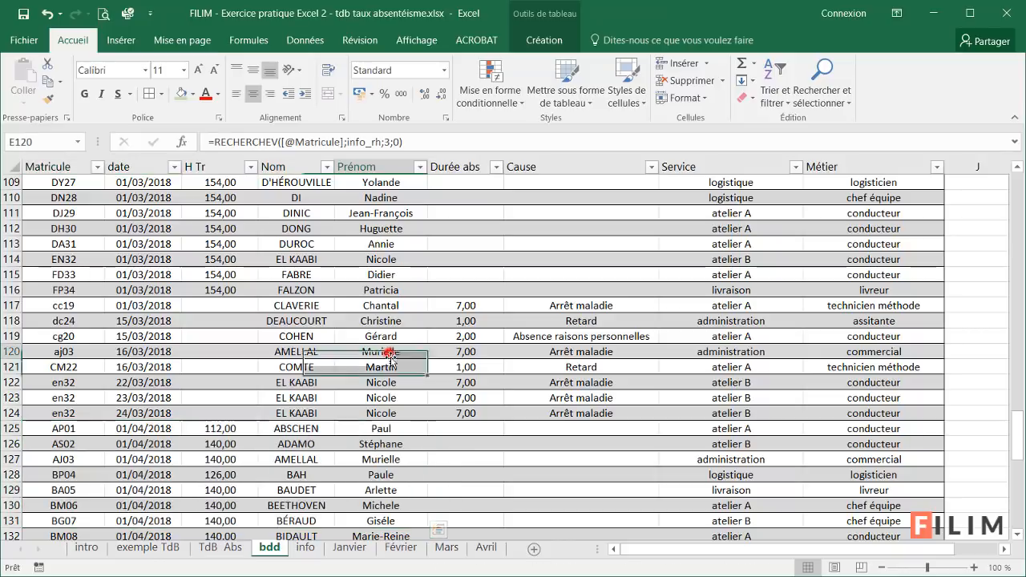
pyautogui.scroll(4, 401, 411)
pyautogui.scroll(11, 403, 413)
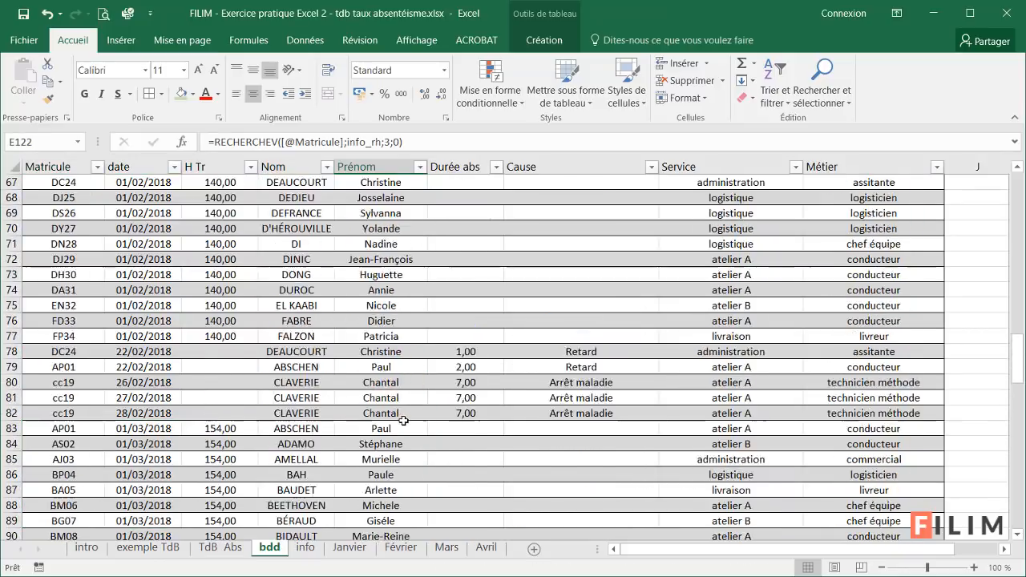
pyautogui.moveTo(1018, 346); pyautogui.dragTo(1019, 173)
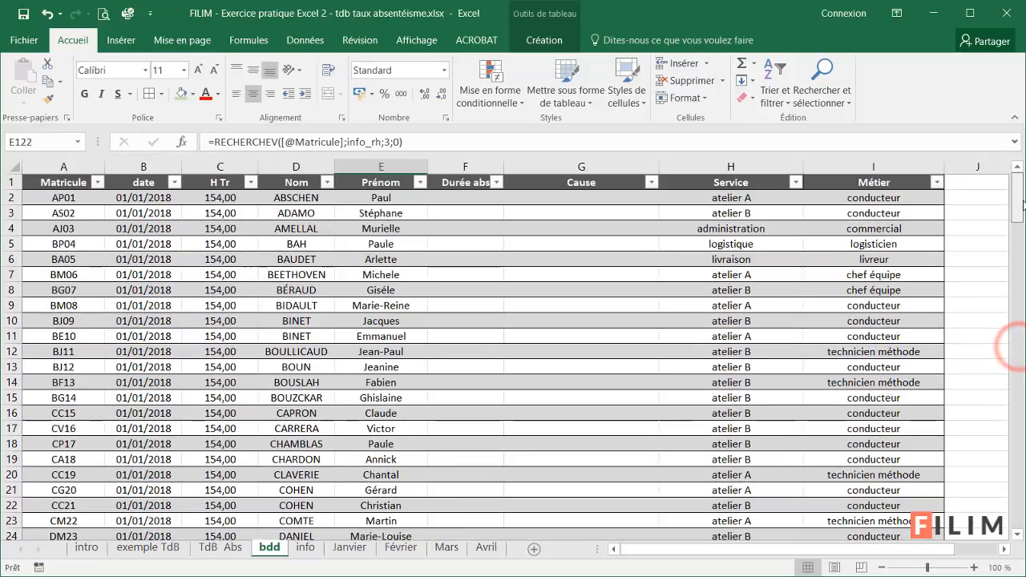
pyautogui.click(430, 322)
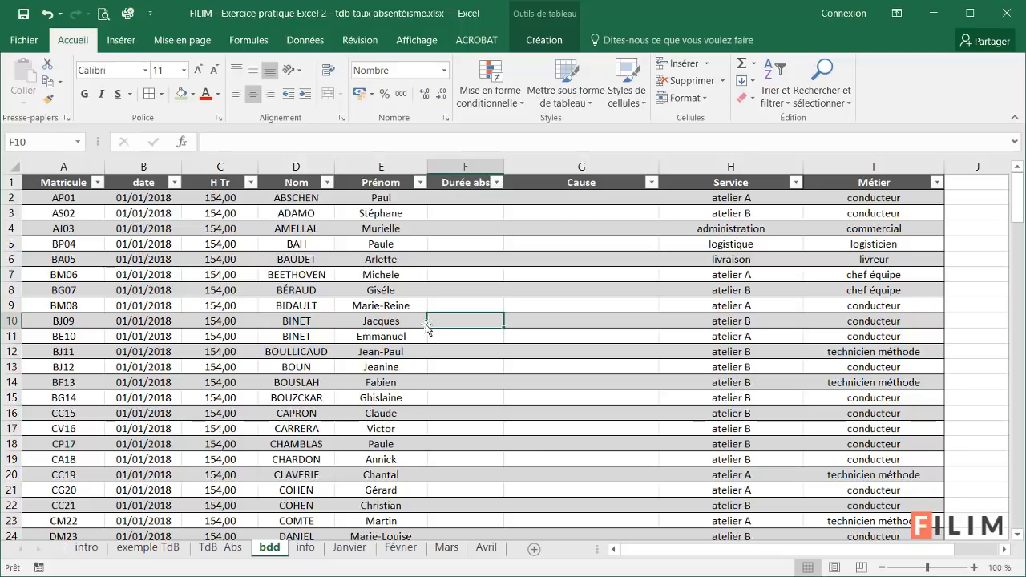
pyautogui.click(392, 323)
pyautogui.click(269, 323)
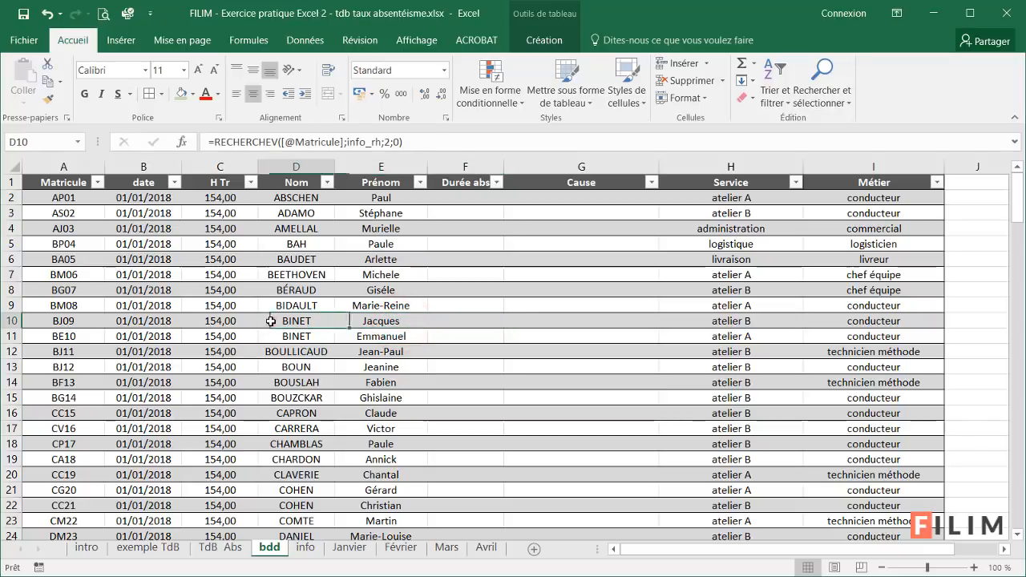